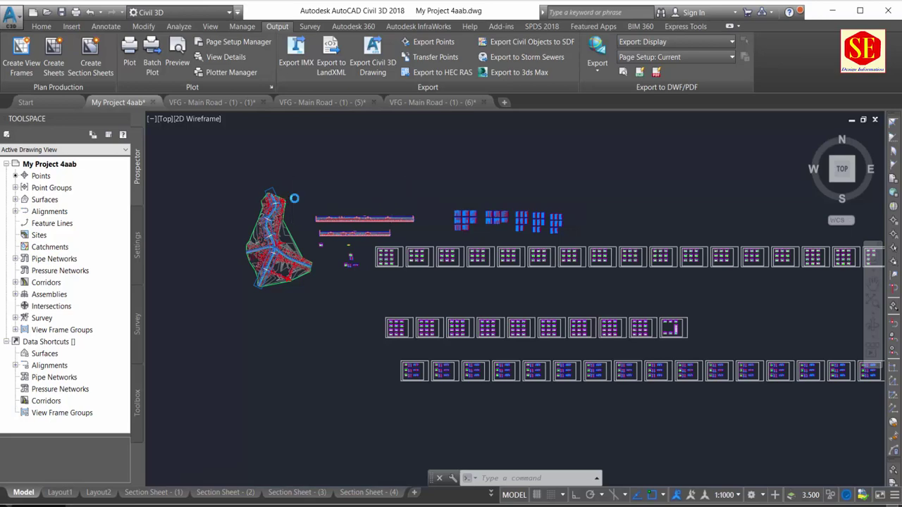
# Zoom and pan around the existing drawing's section strips and sheet frames.
pyautogui.scroll(3, 395, 190)
pyautogui.scroll(3, 366, 164)
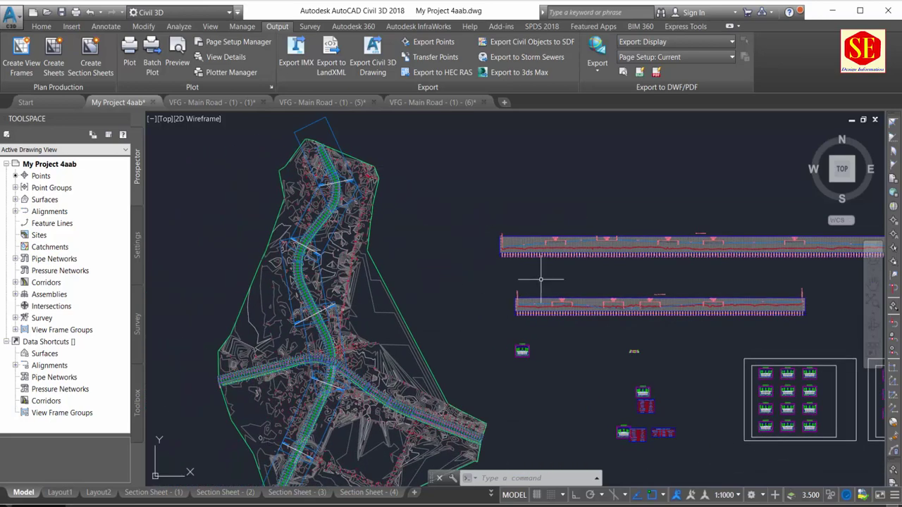
pyautogui.moveTo(540, 279); pyautogui.dragTo(421, 239, button='middle')
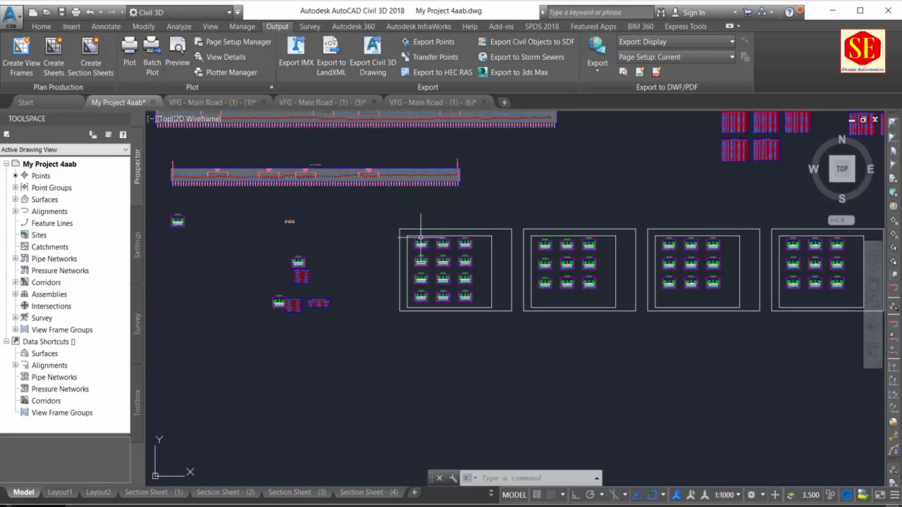
pyautogui.scroll(-2, 587, 262)
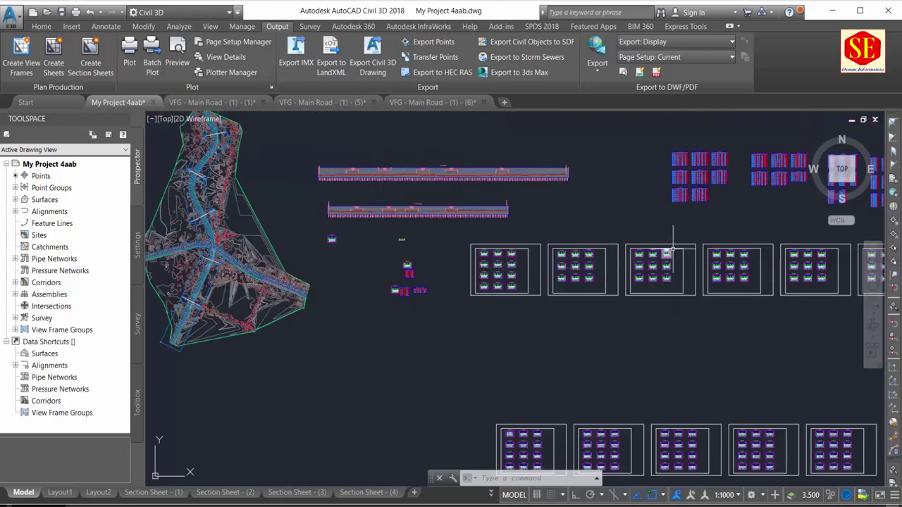
pyautogui.scroll(3, 395, 237)
pyautogui.scroll(2, 447, 211)
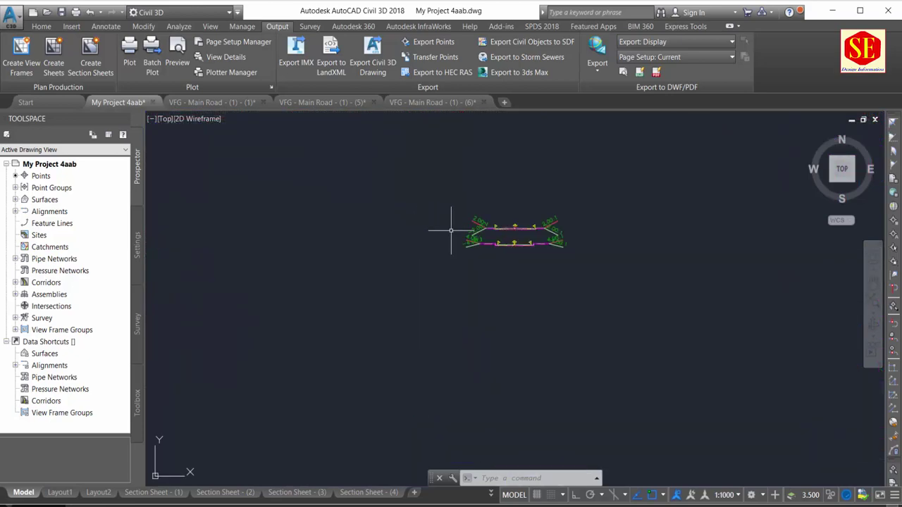
pyautogui.scroll(2, 491, 226)
pyautogui.scroll(-5, 493, 256)
pyautogui.scroll(3, 493, 272)
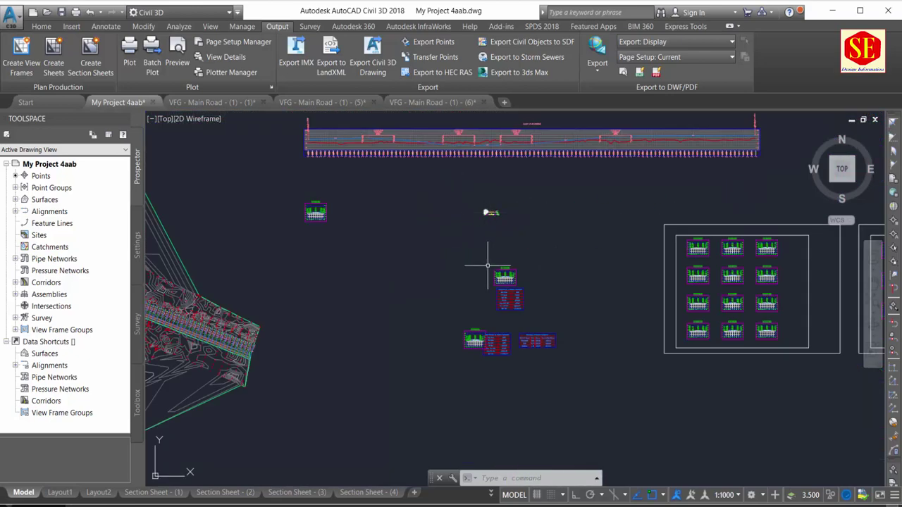
pyautogui.scroll(2, 505, 290)
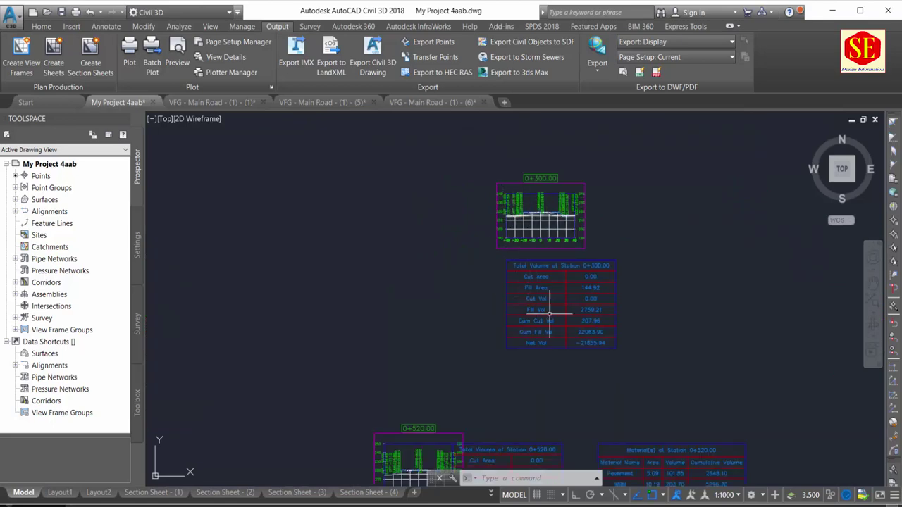
pyautogui.scroll(1, 486, 239)
pyautogui.scroll(3, 472, 232)
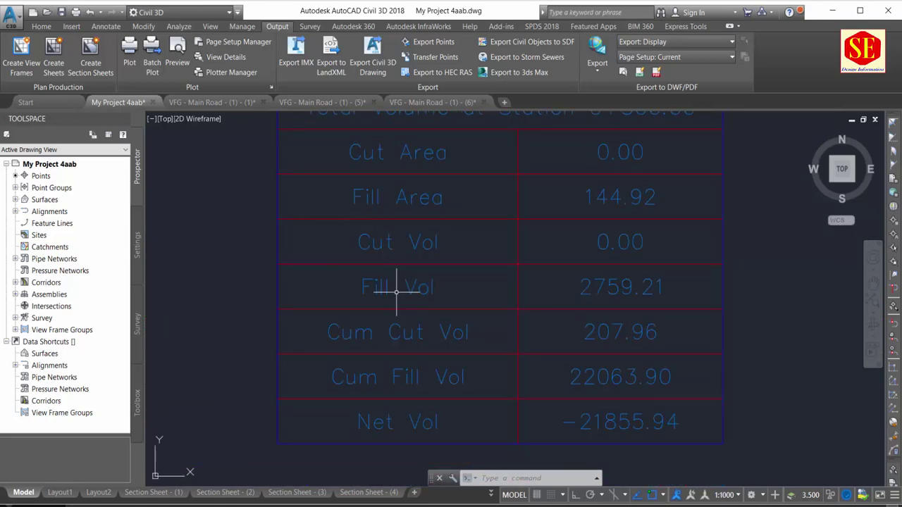
pyautogui.scroll(-5, 402, 285)
pyautogui.scroll(-2, 392, 310)
pyautogui.scroll(1, 390, 317)
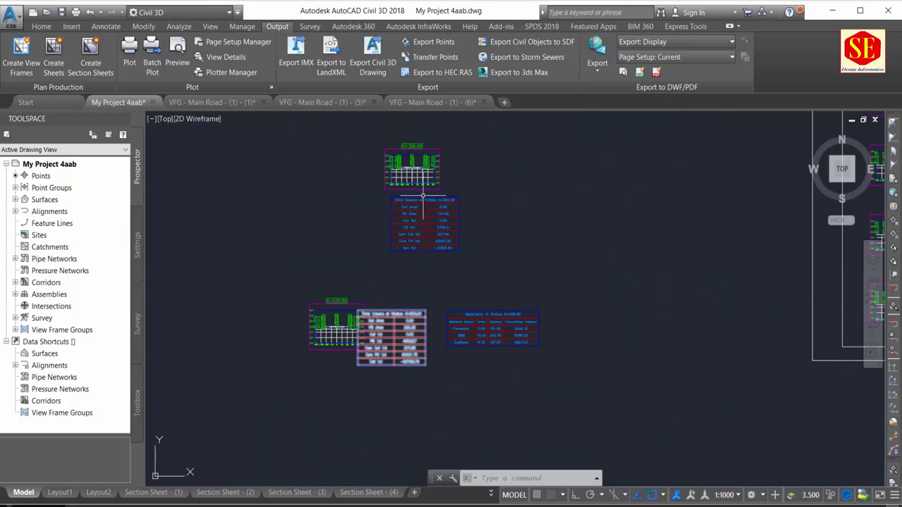
pyautogui.scroll(2, 423, 198)
pyautogui.scroll(2, 422, 200)
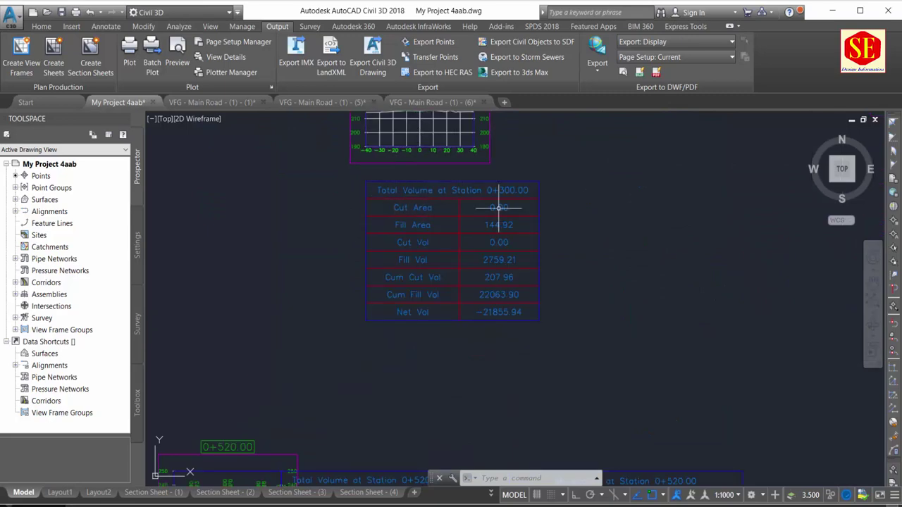
pyautogui.scroll(-3, 382, 195)
pyautogui.scroll(4, 365, 284)
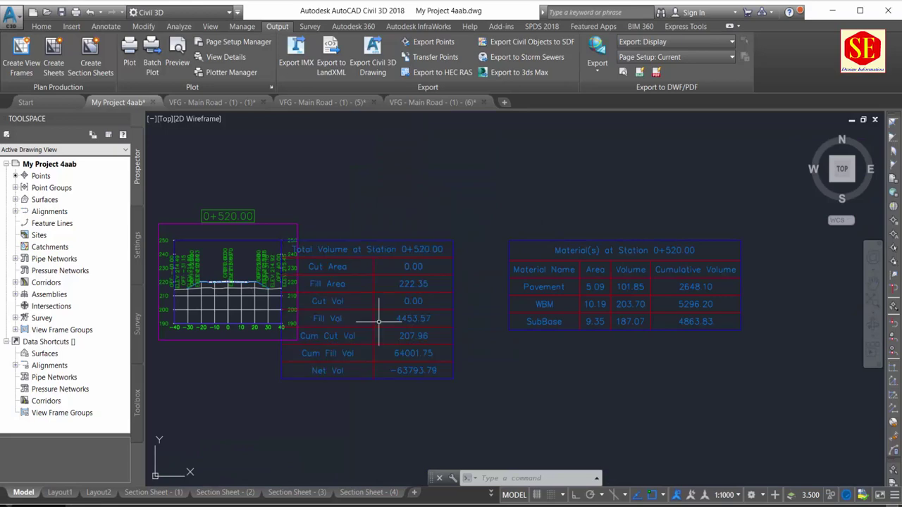
pyautogui.scroll(2, 590, 276)
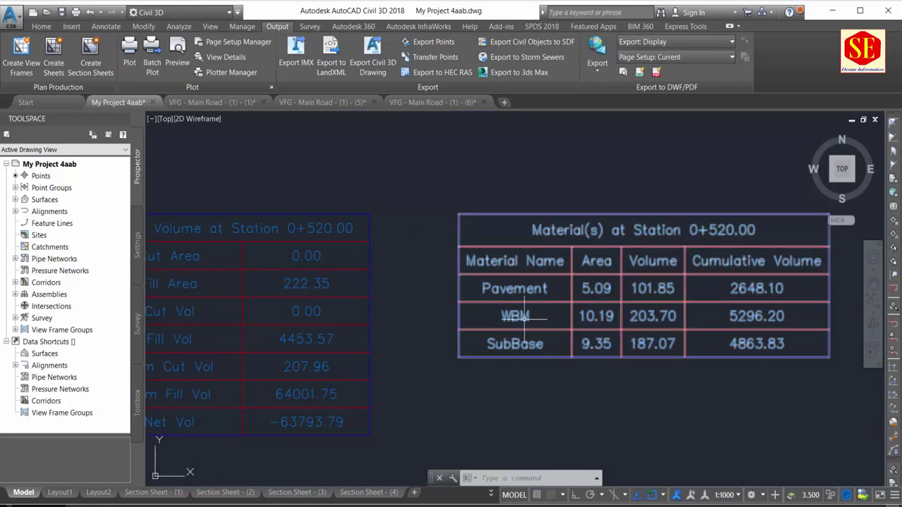
pyautogui.scroll(-5, 604, 324)
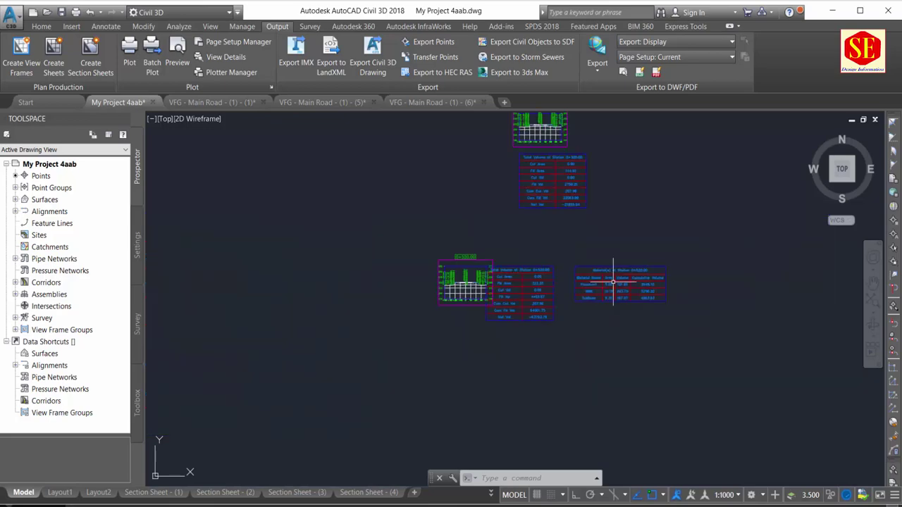
pyautogui.scroll(-3, 520, 268)
pyautogui.scroll(3, 632, 251)
pyautogui.scroll(3, 402, 242)
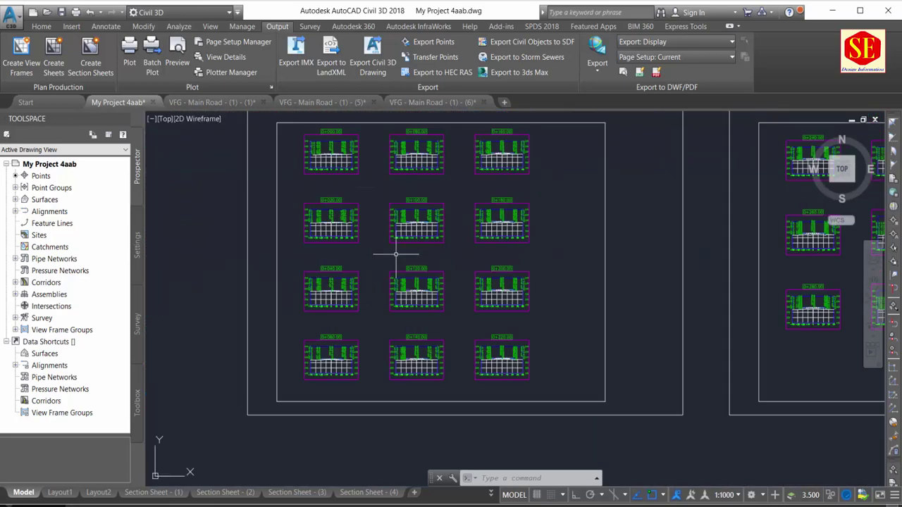
pyautogui.scroll(2, 402, 197)
pyautogui.scroll(1, 387, 301)
pyautogui.scroll(3, 408, 205)
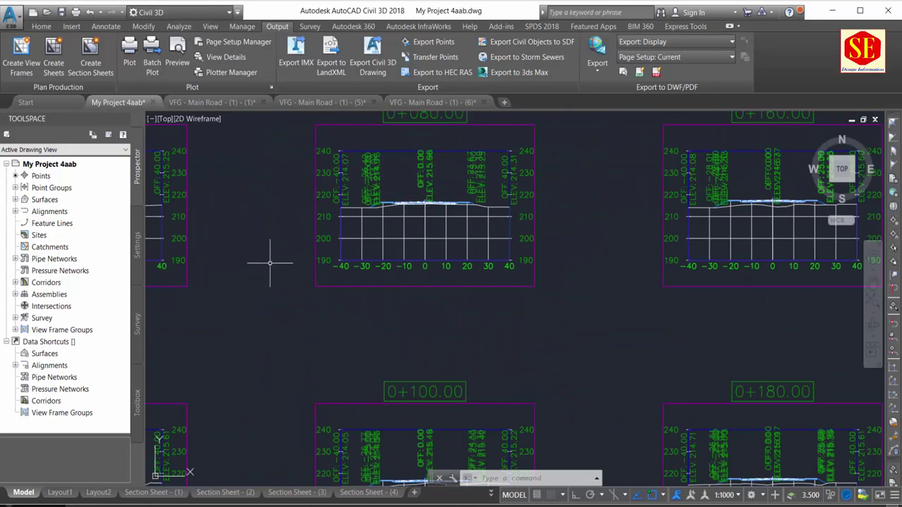
pyautogui.scroll(-3, 296, 254)
pyautogui.scroll(-2, 314, 247)
pyautogui.scroll(-2, 324, 244)
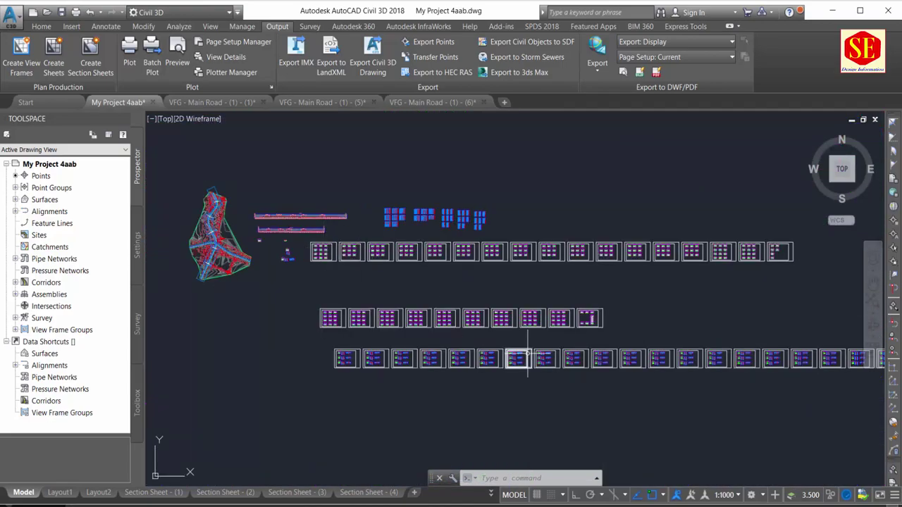
pyautogui.scroll(3, 527, 359)
pyautogui.scroll(-3, 386, 356)
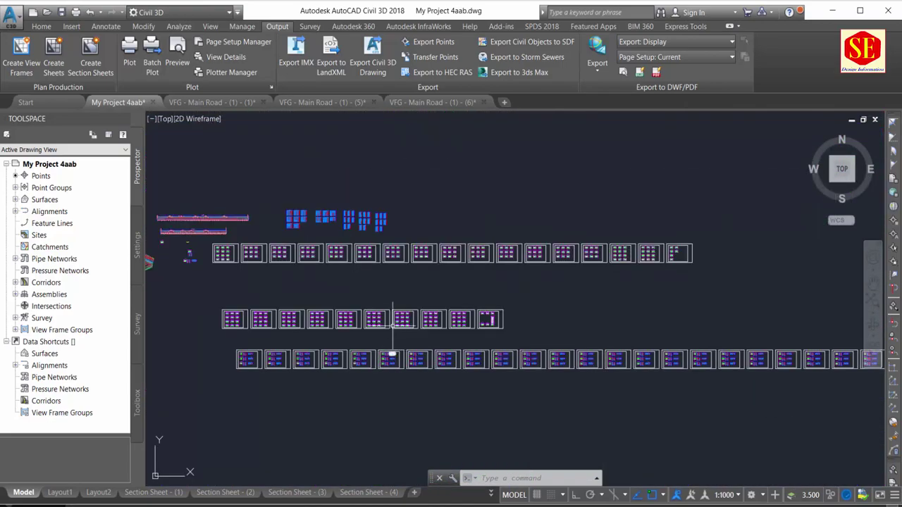
# Review the VFG - Main Road layout sheets (1), (5) and (6), returning to the My Project 4aab model.
pyautogui.click(240, 103)
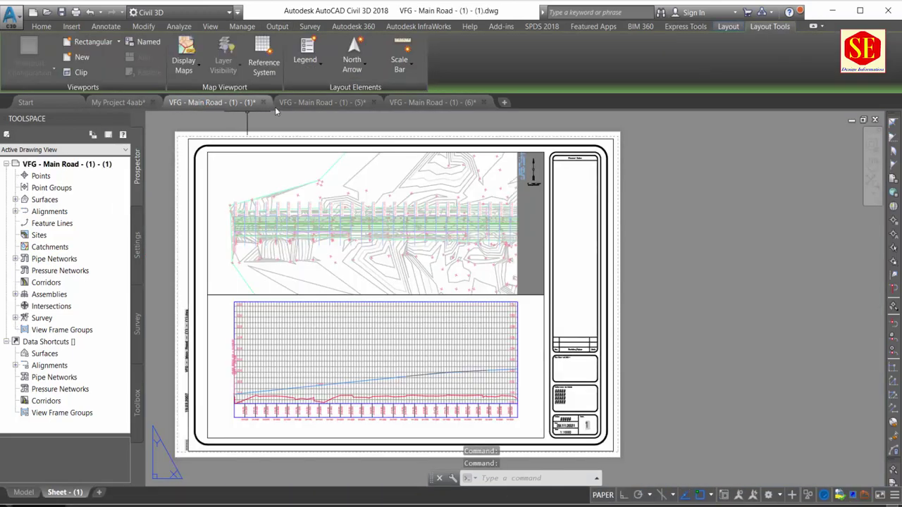
pyautogui.click(316, 105)
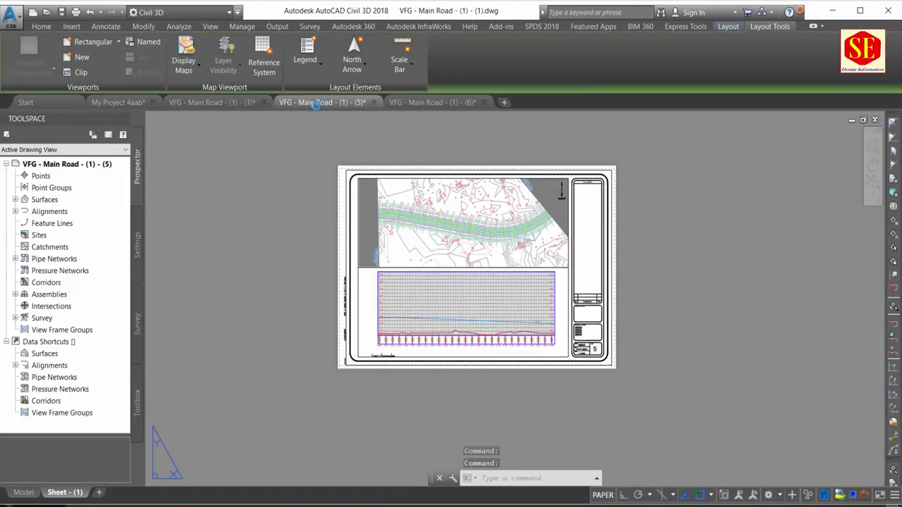
pyautogui.click(423, 103)
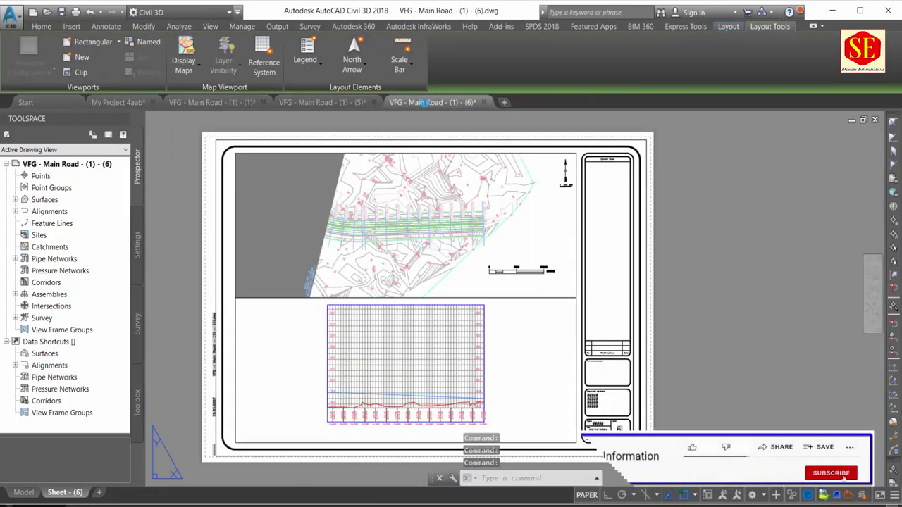
pyautogui.click(118, 102)
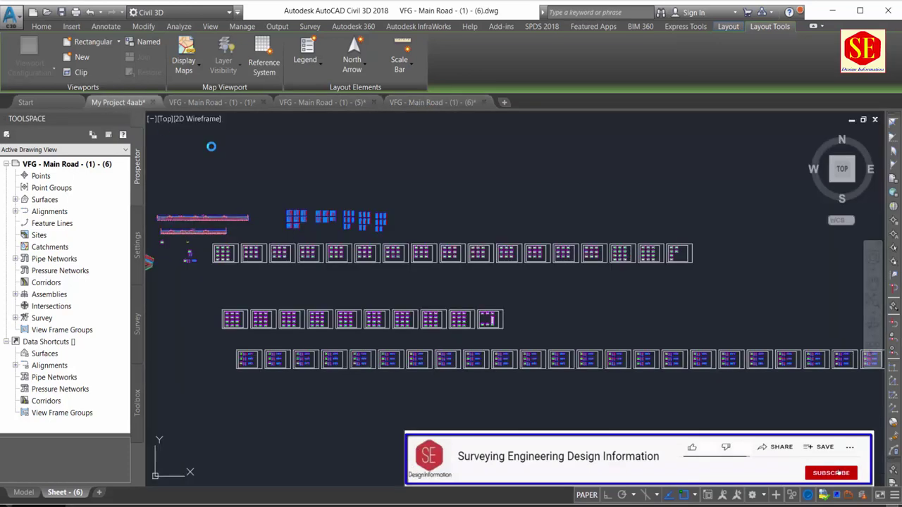
# Bring the profile strips and the whole corridor surface plan into view, centred.
pyautogui.scroll(4, 348, 203)
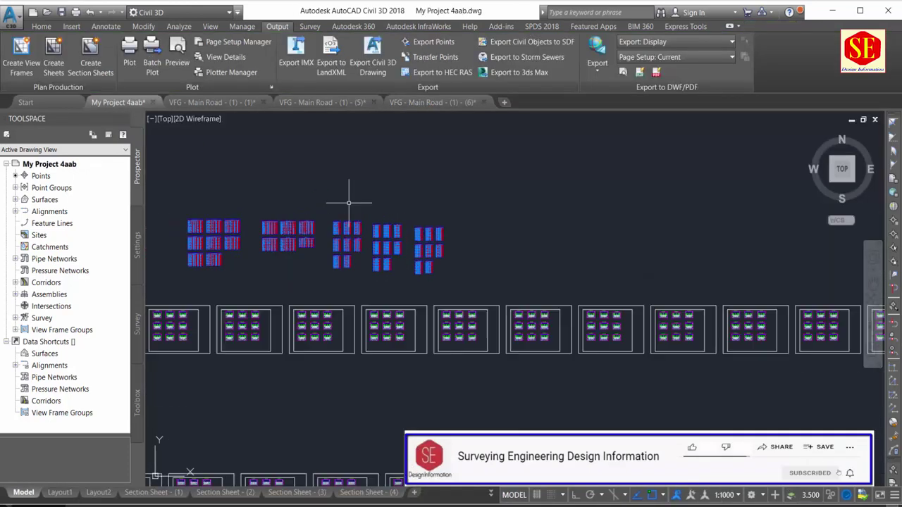
pyautogui.moveTo(344, 207)
pyautogui.mouseDown(button='middle')
pyautogui.moveTo(542, 190)
pyautogui.moveTo(493, 202)
pyautogui.mouseUp(button='middle')
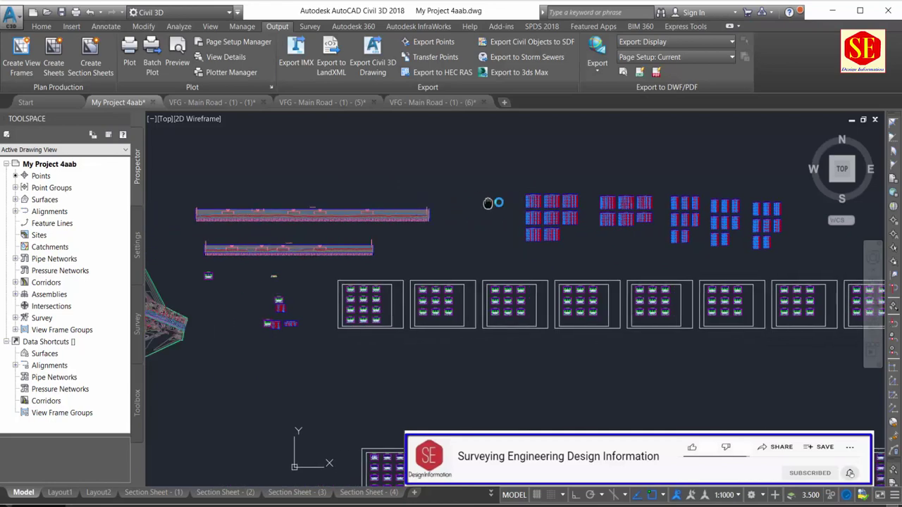
pyautogui.scroll(-2, 381, 234)
pyautogui.moveTo(282, 232); pyautogui.dragTo(409, 233, button='middle')
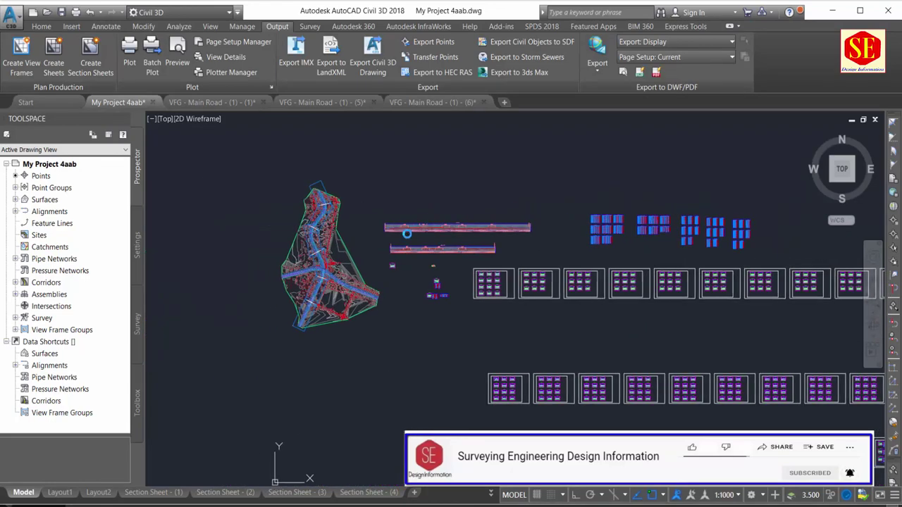
pyautogui.scroll(4, 408, 232)
pyautogui.scroll(-4, 416, 232)
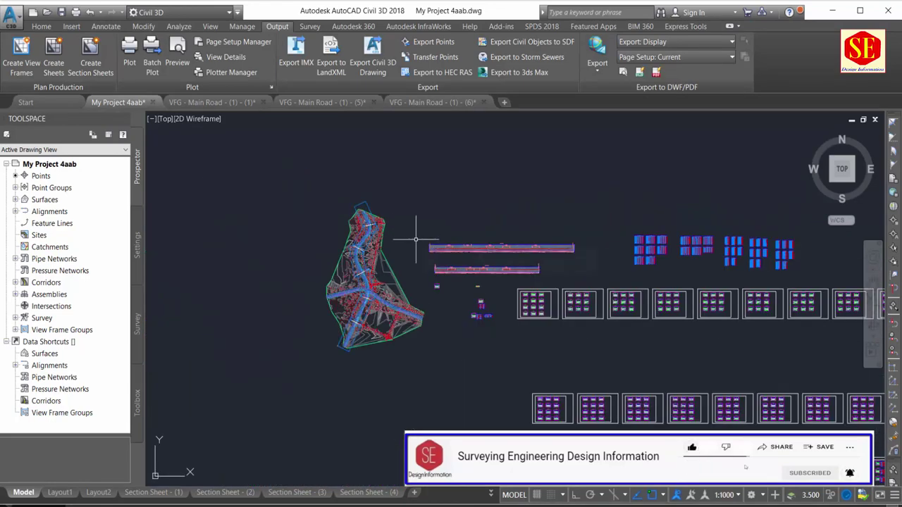
pyautogui.scroll(3, 416, 241)
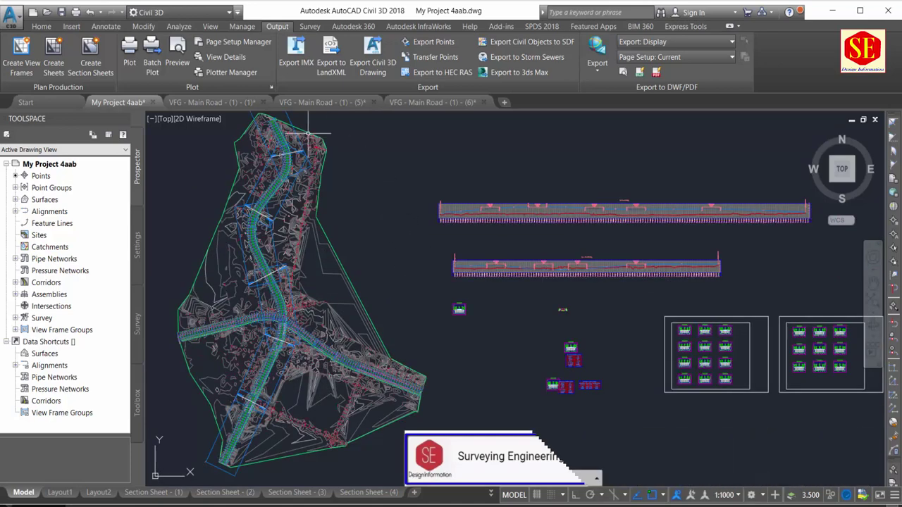
pyautogui.moveTo(290, 168); pyautogui.dragTo(365, 217, button='middle')
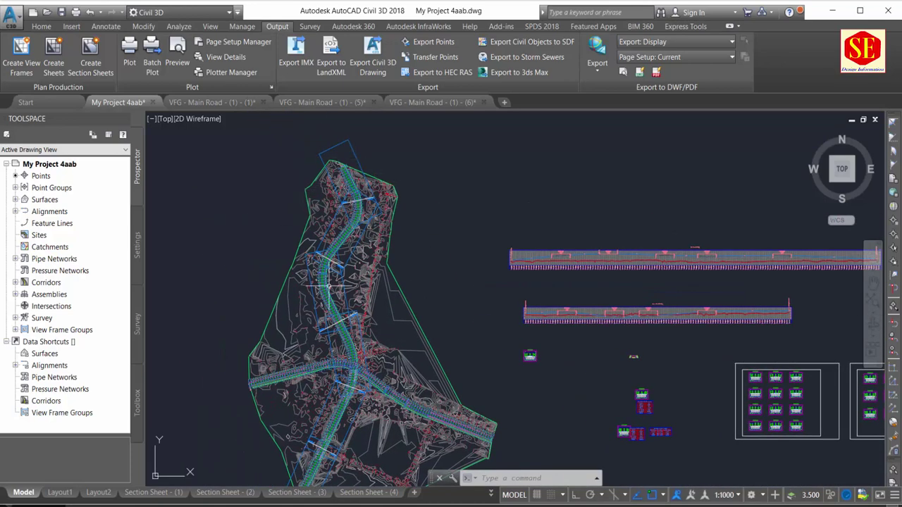
pyautogui.scroll(1, 329, 285)
pyautogui.scroll(1, 340, 267)
pyautogui.scroll(1, 366, 225)
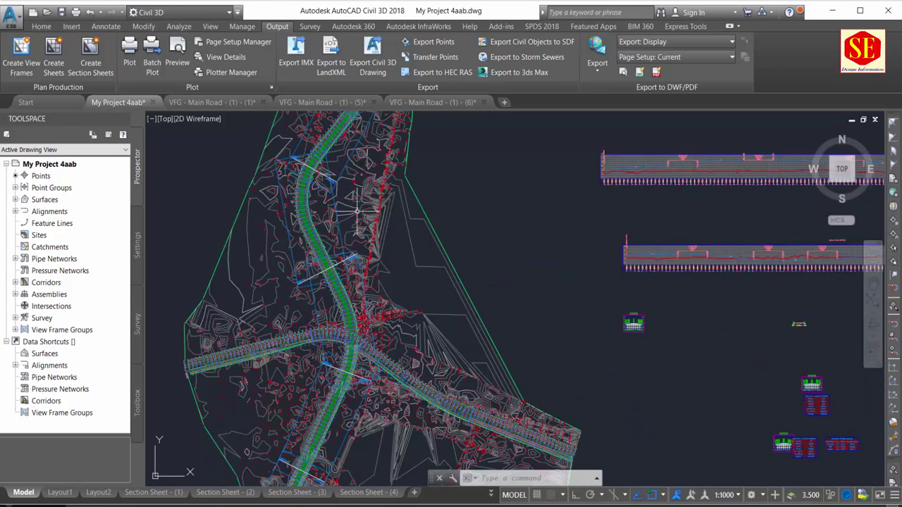
pyautogui.scroll(1, 357, 210)
pyautogui.scroll(2, 256, 211)
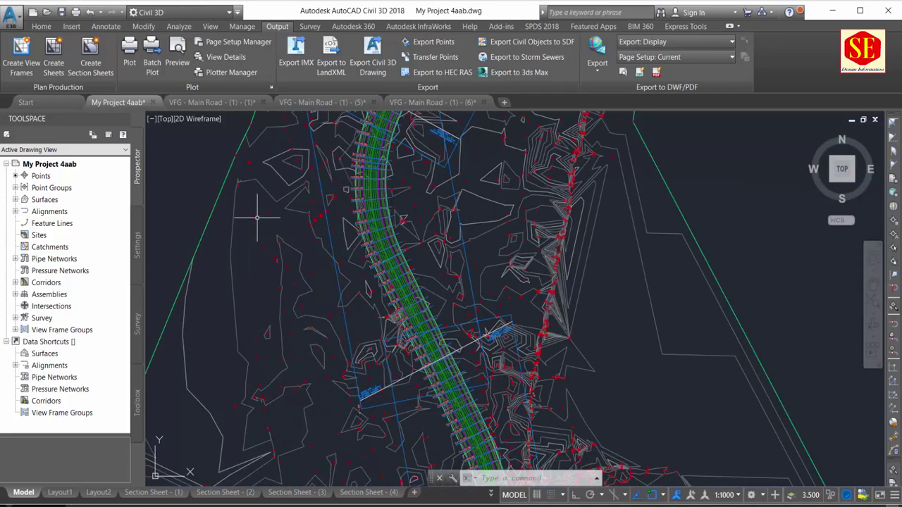
pyautogui.scroll(2, 270, 211)
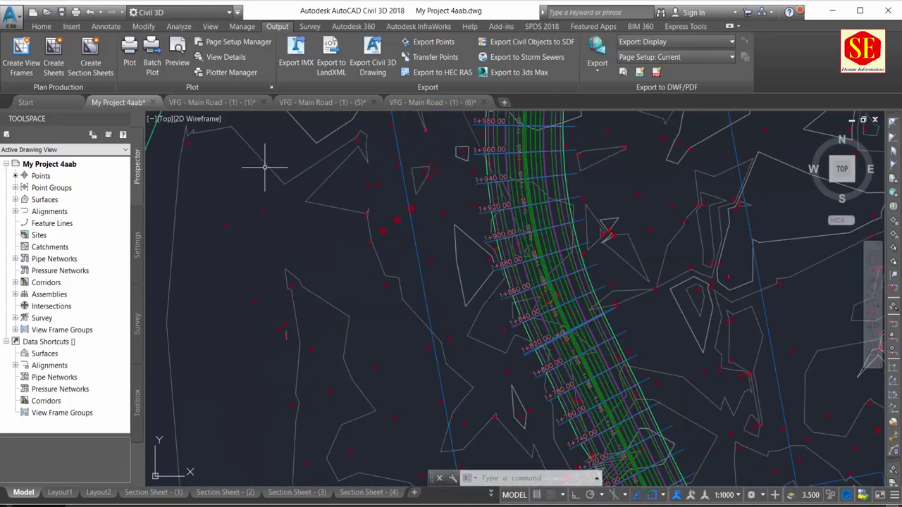
pyautogui.scroll(-4, 264, 167)
pyautogui.scroll(-3, 264, 167)
pyautogui.scroll(1, 296, 159)
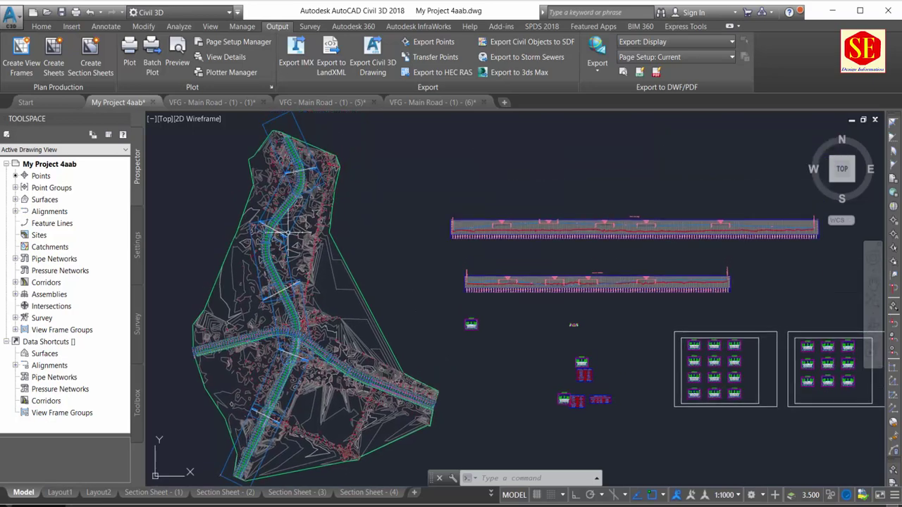
pyautogui.scroll(2, 291, 163)
pyautogui.scroll(2, 296, 141)
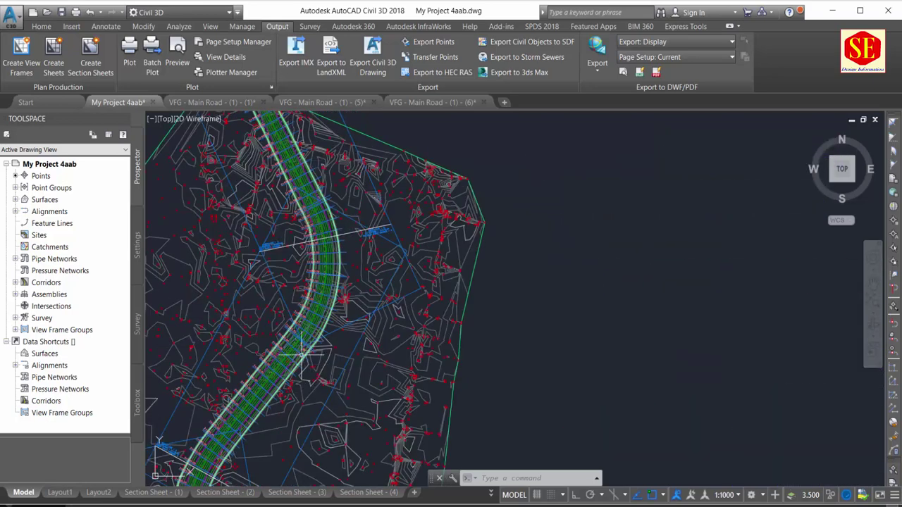
pyautogui.scroll(-3, 310, 324)
# Shift the site drawing left and up and zoom in and out to inspect it.
pyautogui.moveTo(328, 430); pyautogui.dragTo(262, 350, button='middle')
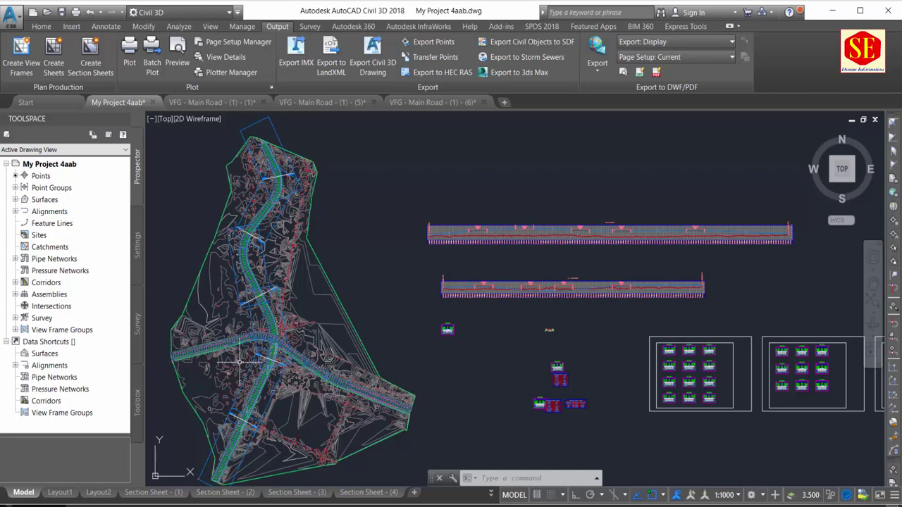
pyautogui.scroll(4, 638, 228)
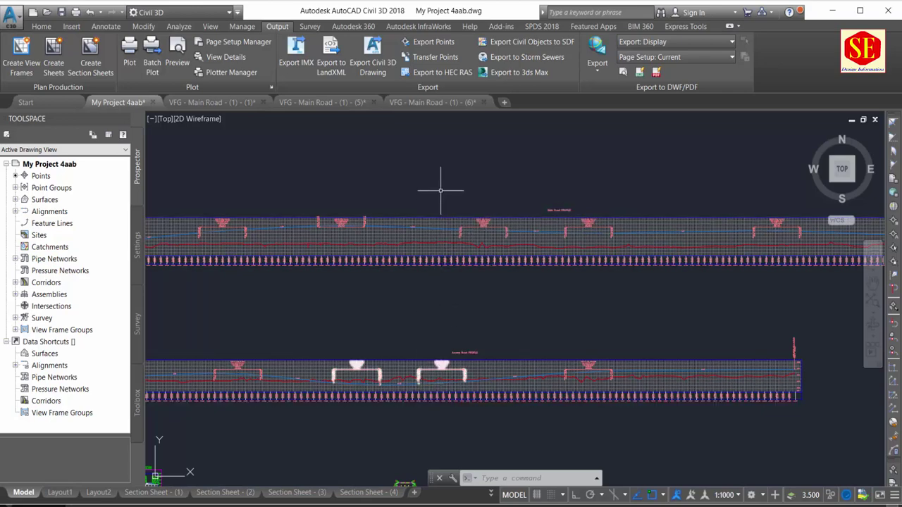
pyautogui.scroll(-7, 445, 288)
pyautogui.scroll(5, 445, 289)
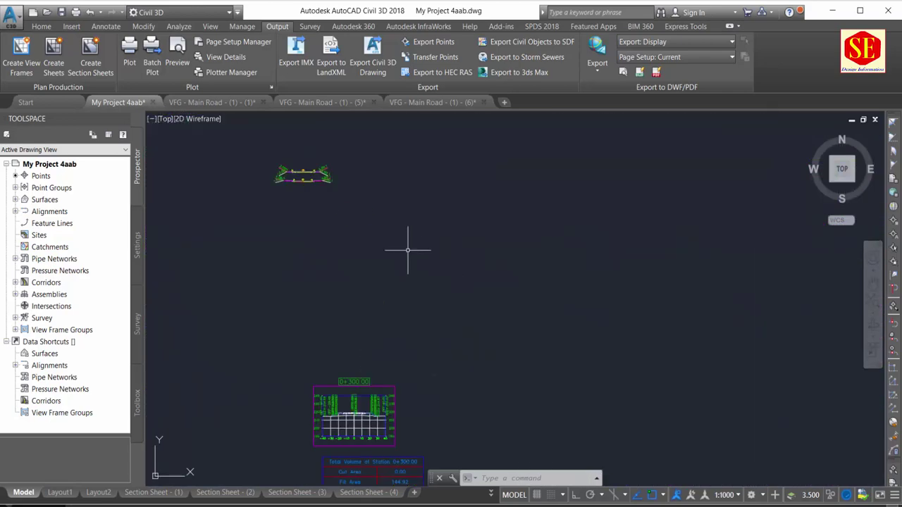
pyautogui.scroll(2, 310, 151)
pyautogui.scroll(2, 299, 180)
pyautogui.scroll(-5, 343, 194)
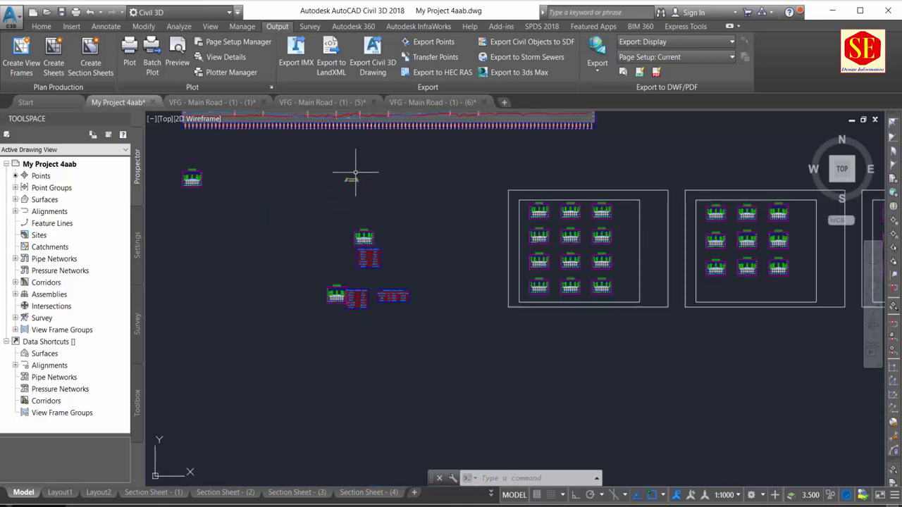
pyautogui.scroll(3, 345, 179)
pyautogui.scroll(-3, 355, 180)
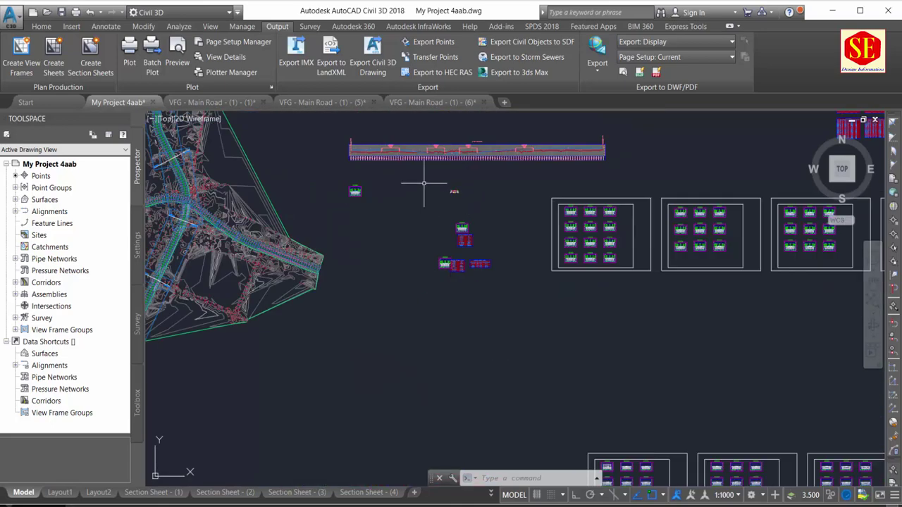
pyautogui.scroll(2, 380, 162)
pyautogui.scroll(2, 395, 152)
pyautogui.scroll(2, 402, 149)
pyautogui.scroll(-1, 403, 149)
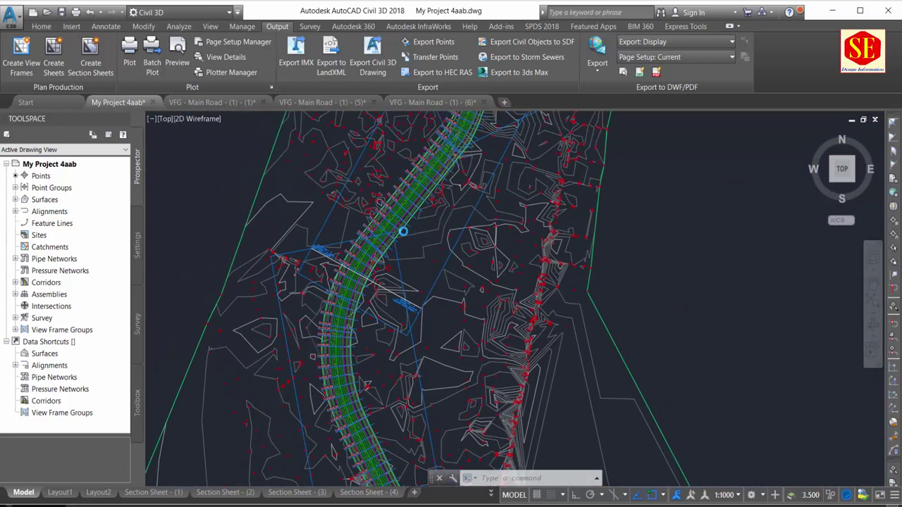
pyautogui.scroll(3, 409, 189)
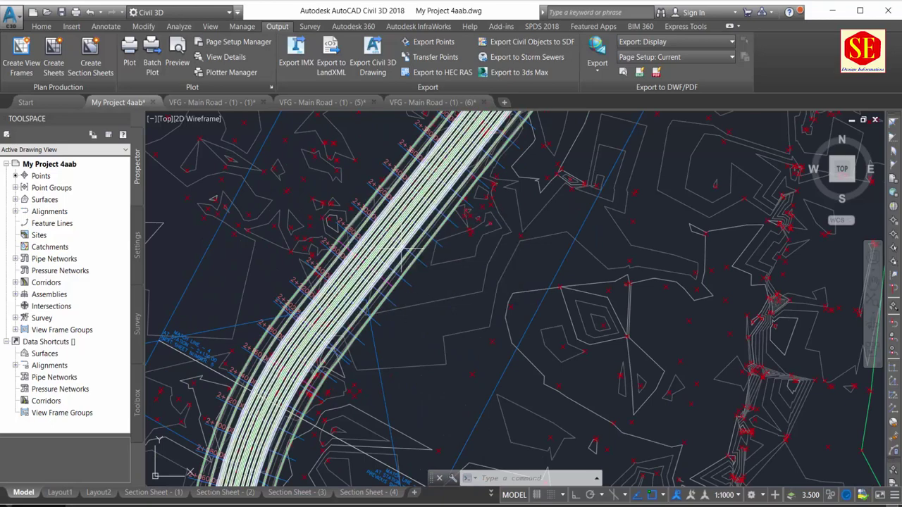
pyautogui.scroll(-5, 401, 249)
pyautogui.scroll(3, 390, 321)
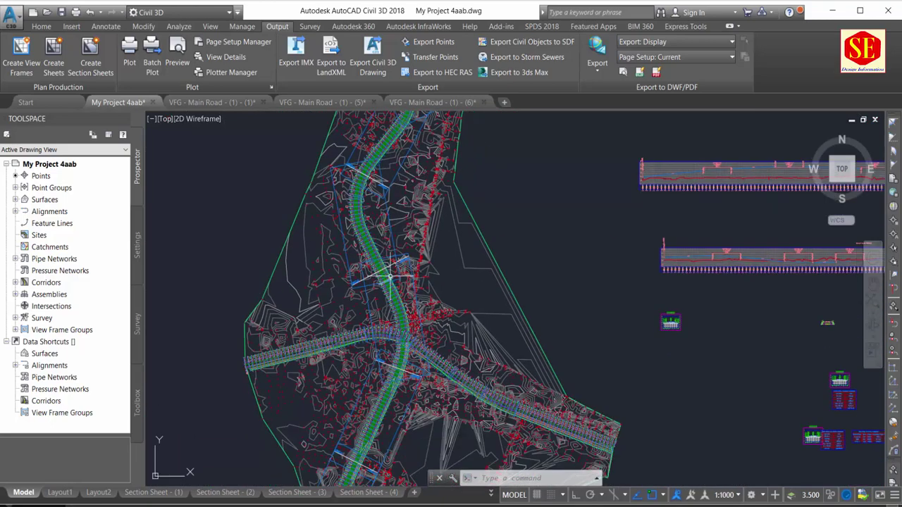
pyautogui.scroll(-5, 415, 207)
pyautogui.scroll(3, 415, 152)
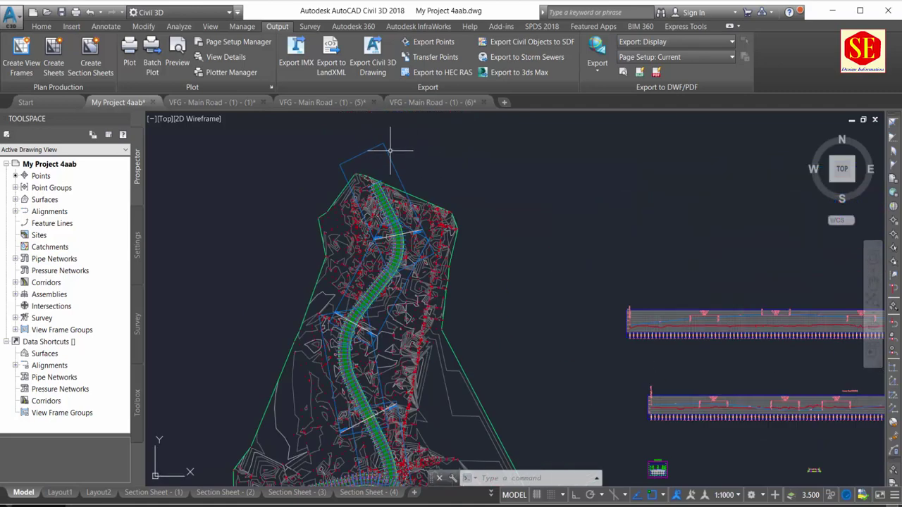
pyautogui.scroll(-3, 405, 333)
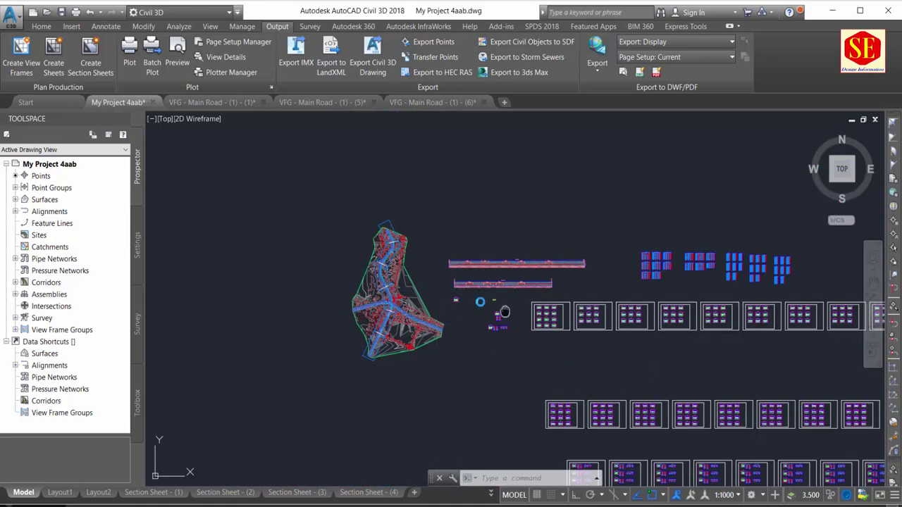
pyautogui.scroll(2, 550, 261)
pyautogui.scroll(2, 479, 240)
pyautogui.scroll(5, 315, 233)
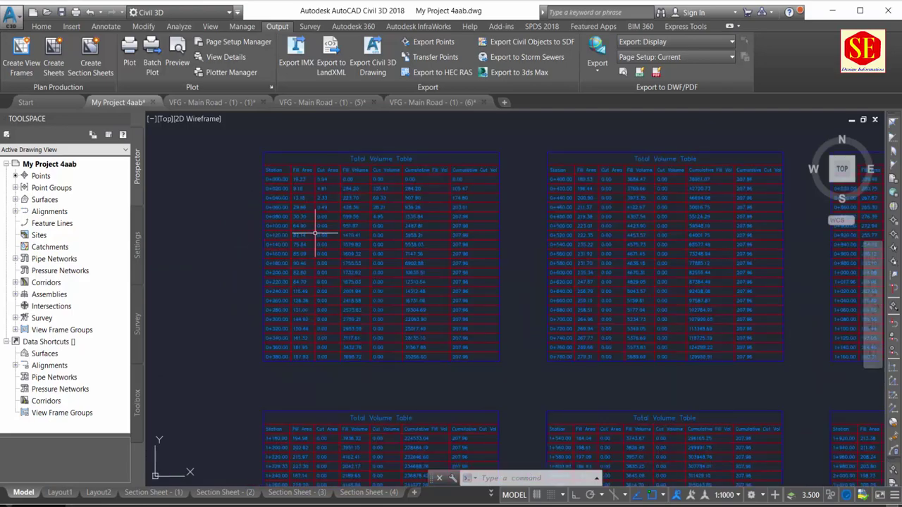
pyautogui.scroll(-3, 440, 264)
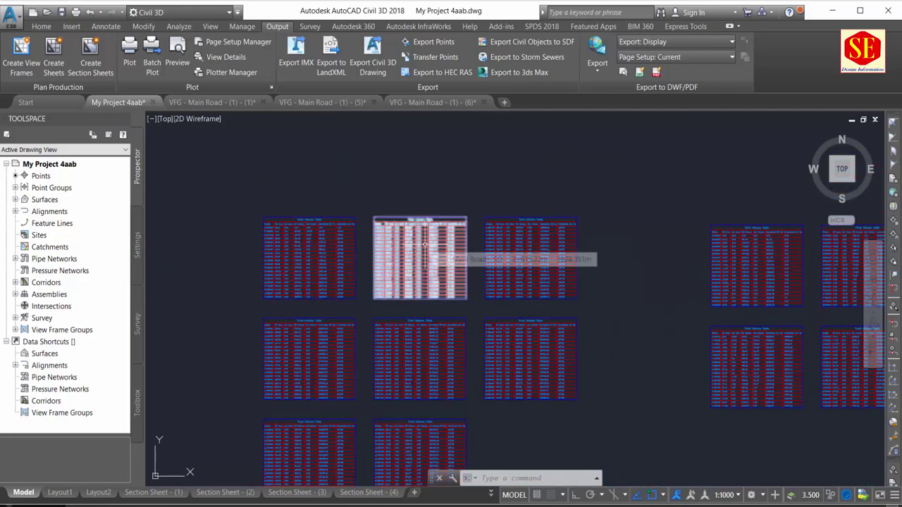
pyautogui.scroll(-4, 431, 210)
pyautogui.scroll(2, 541, 241)
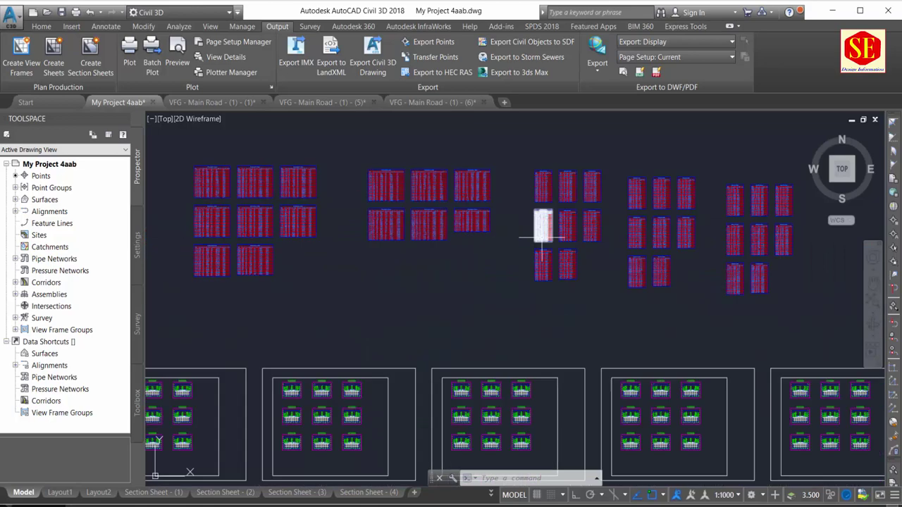
pyautogui.scroll(3, 589, 204)
pyautogui.scroll(-1, 539, 265)
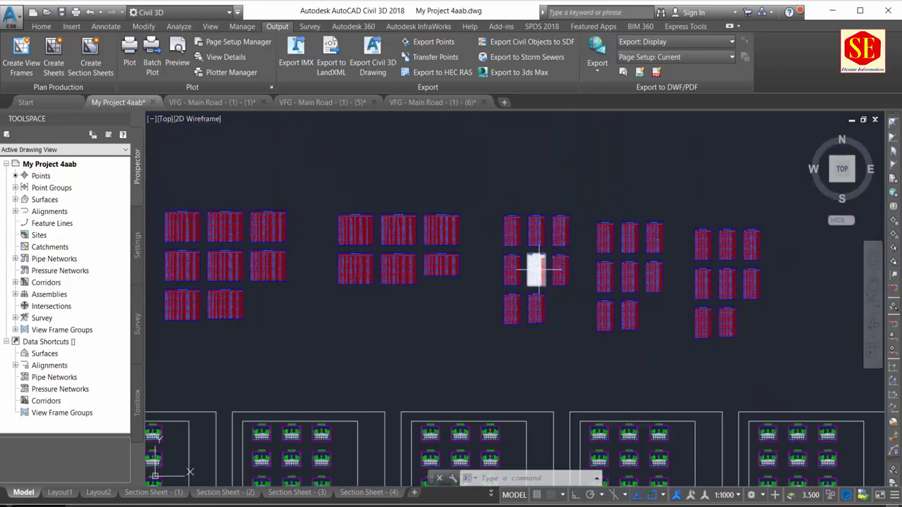
pyautogui.scroll(-1, 539, 265)
pyautogui.scroll(-1, 539, 264)
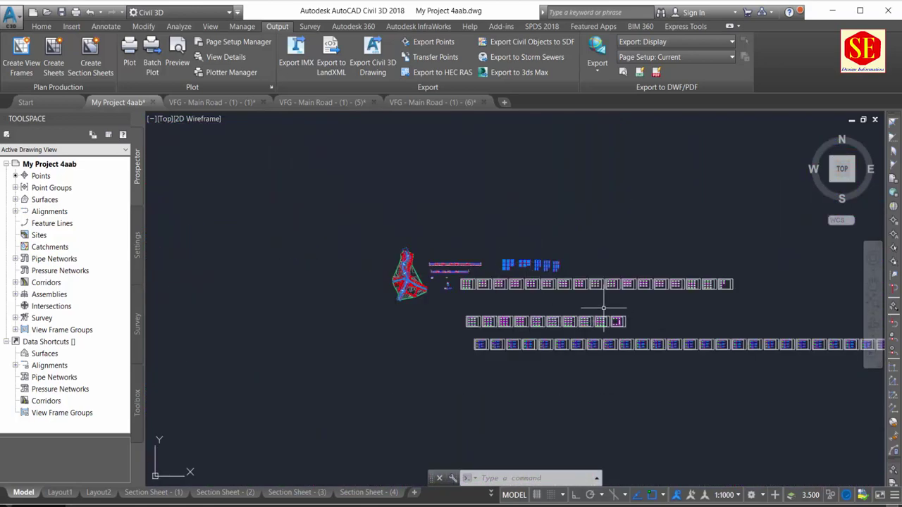
pyautogui.scroll(1, 603, 307)
pyautogui.scroll(3, 437, 296)
pyautogui.scroll(1, 298, 329)
# Pan across the section sheet frames and site plan, then show the Application menu's drawing utilities.
pyautogui.moveTo(298, 329); pyautogui.dragTo(359, 299, button='middle')
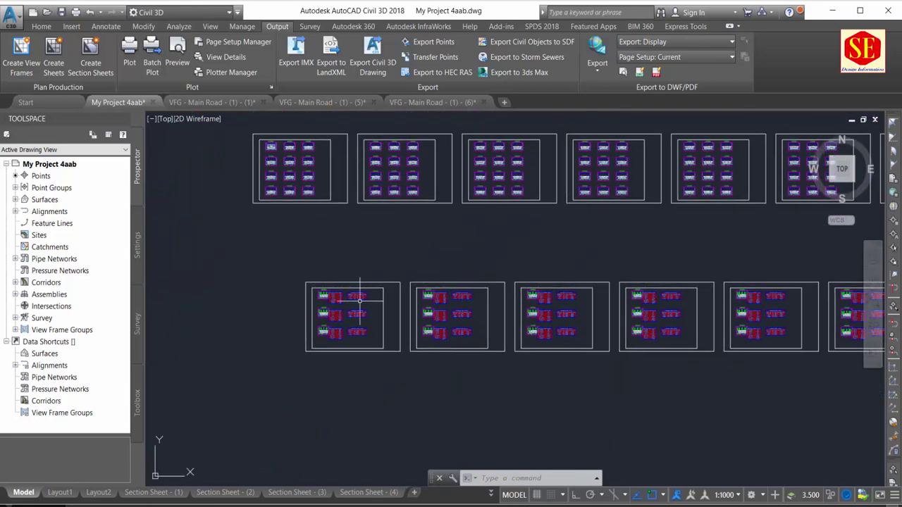
pyautogui.scroll(2, 356, 301)
pyautogui.scroll(1, 278, 192)
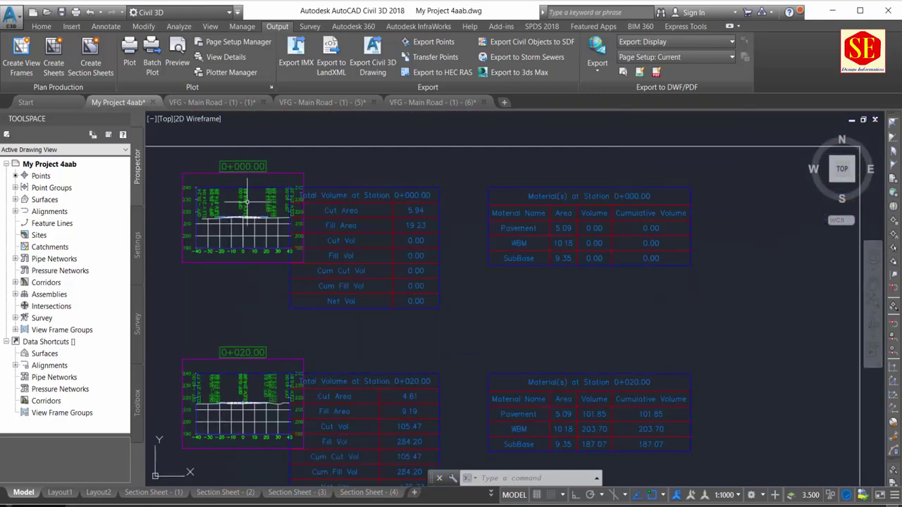
pyautogui.scroll(-3, 455, 247)
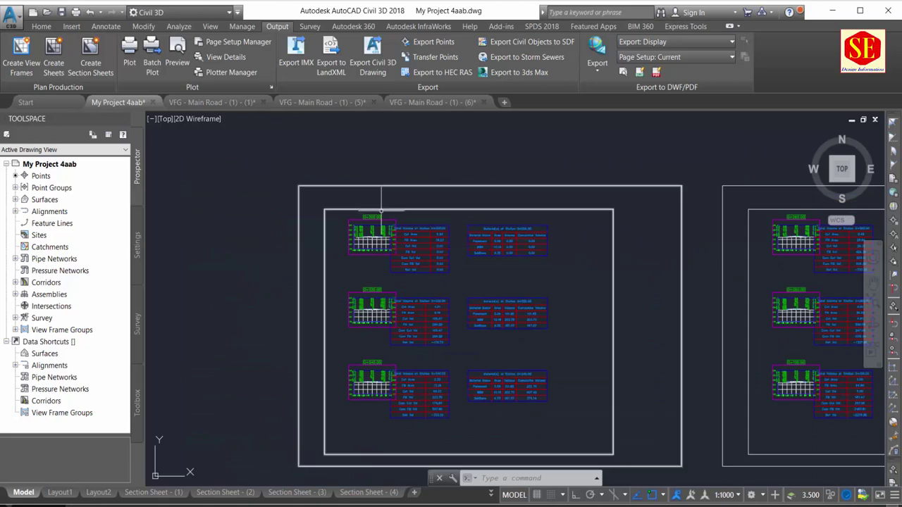
pyautogui.scroll(3, 374, 218)
pyautogui.scroll(-2, 526, 215)
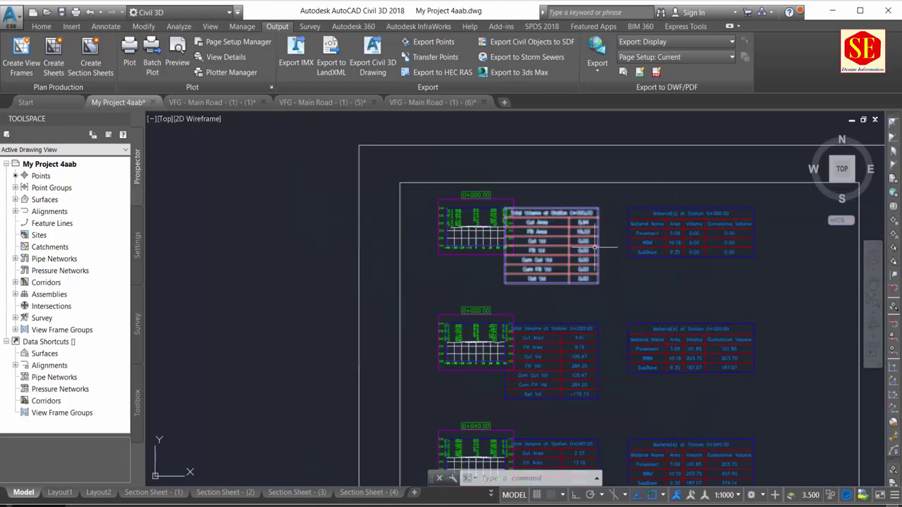
pyautogui.scroll(-1, 640, 296)
pyautogui.scroll(-3, 478, 280)
pyautogui.scroll(-4, 478, 281)
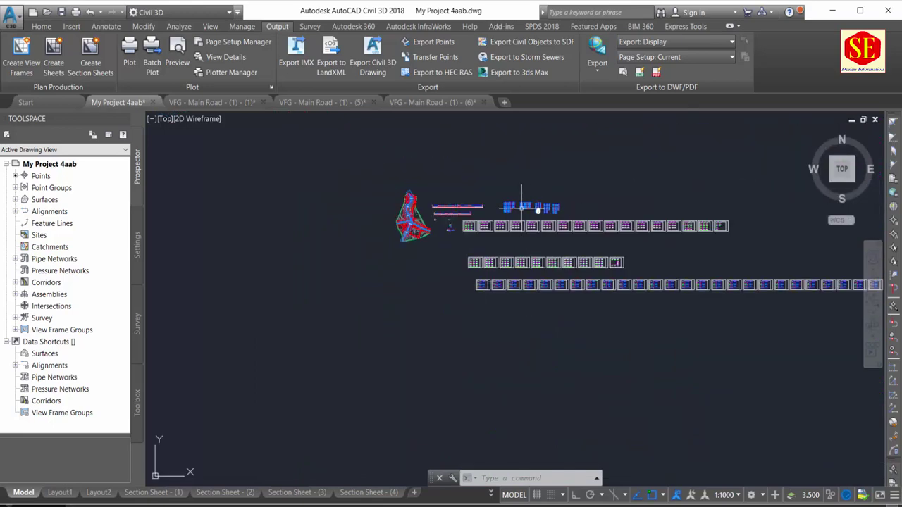
pyautogui.scroll(3, 496, 207)
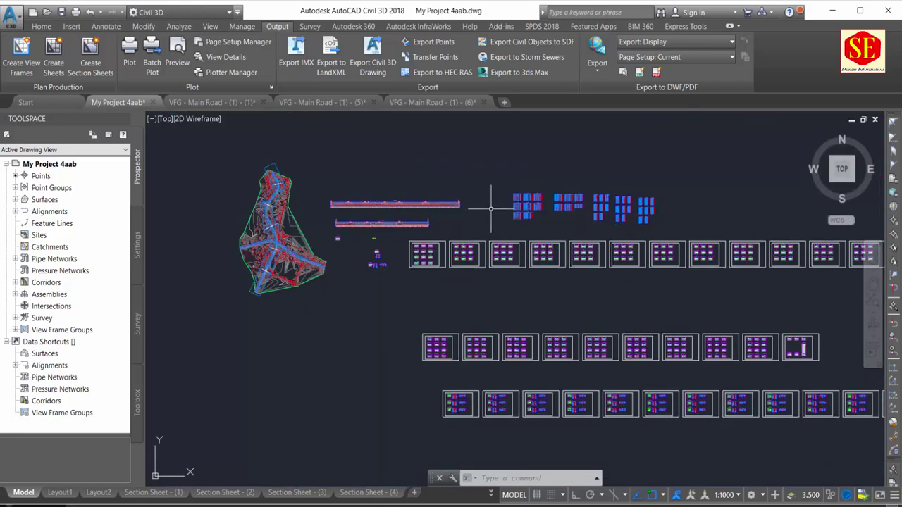
pyautogui.scroll(4, 359, 266)
pyautogui.scroll(-2, 413, 201)
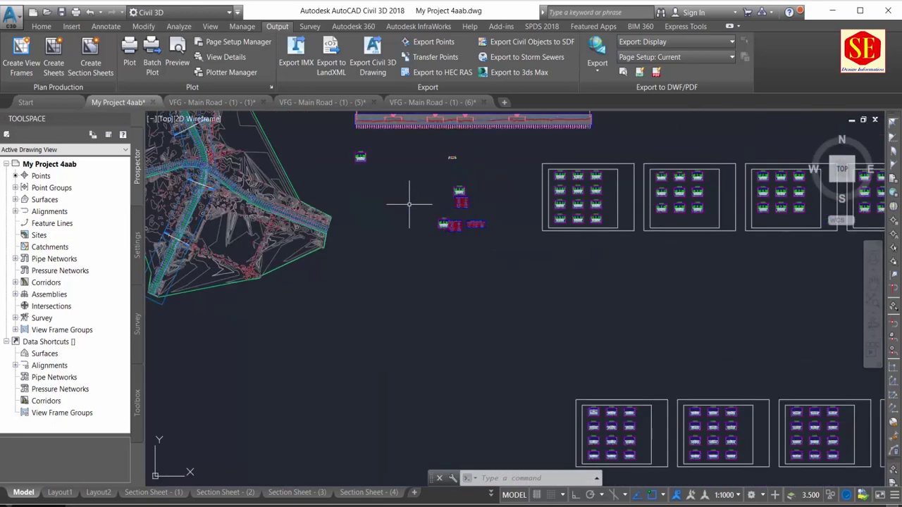
pyautogui.scroll(1, 351, 196)
pyautogui.scroll(1, 480, 247)
pyautogui.scroll(-1, 472, 211)
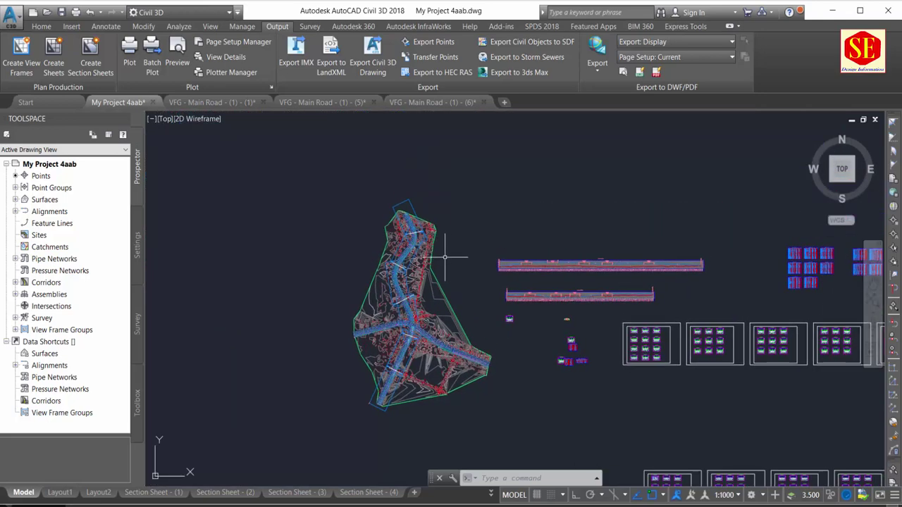
pyautogui.scroll(2, 458, 240)
pyautogui.scroll(-1, 444, 259)
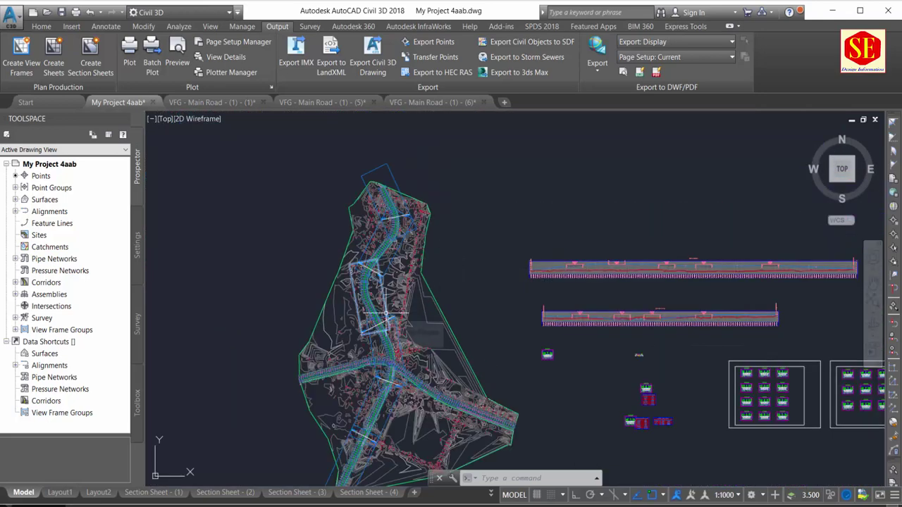
pyautogui.moveTo(505, 269); pyautogui.dragTo(491, 210, button='middle')
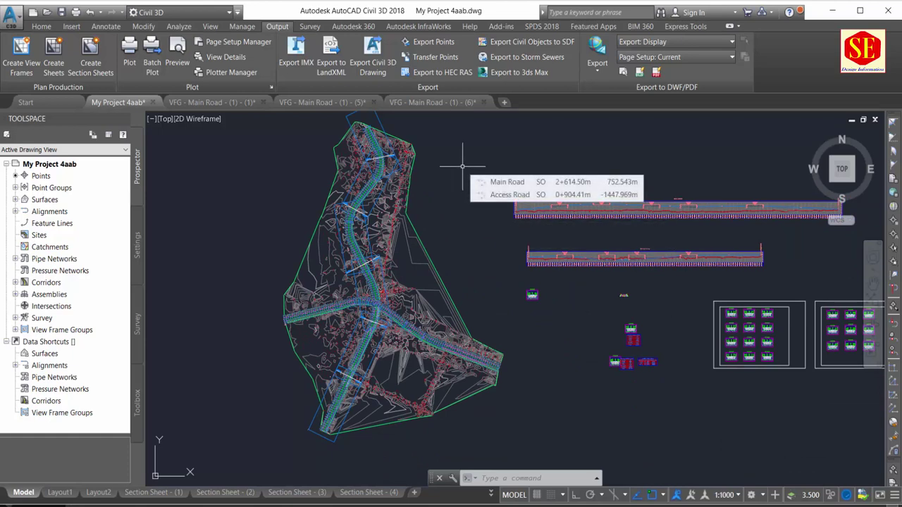
pyautogui.scroll(4, 429, 288)
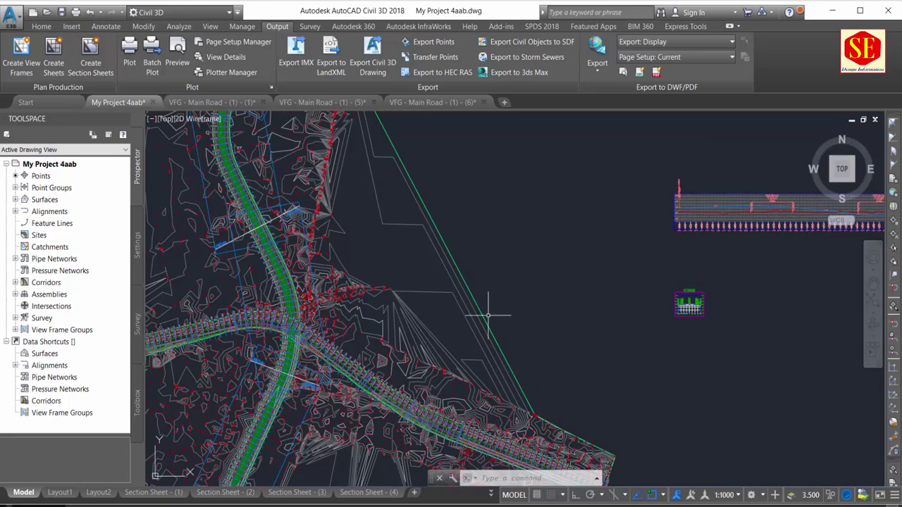
pyautogui.scroll(-5, 487, 316)
pyautogui.scroll(2, 519, 304)
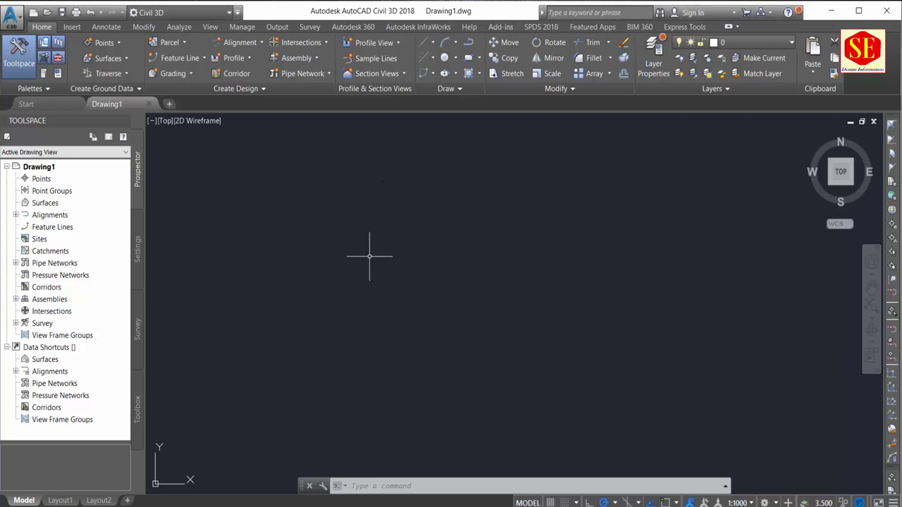
pyautogui.click(10, 17)
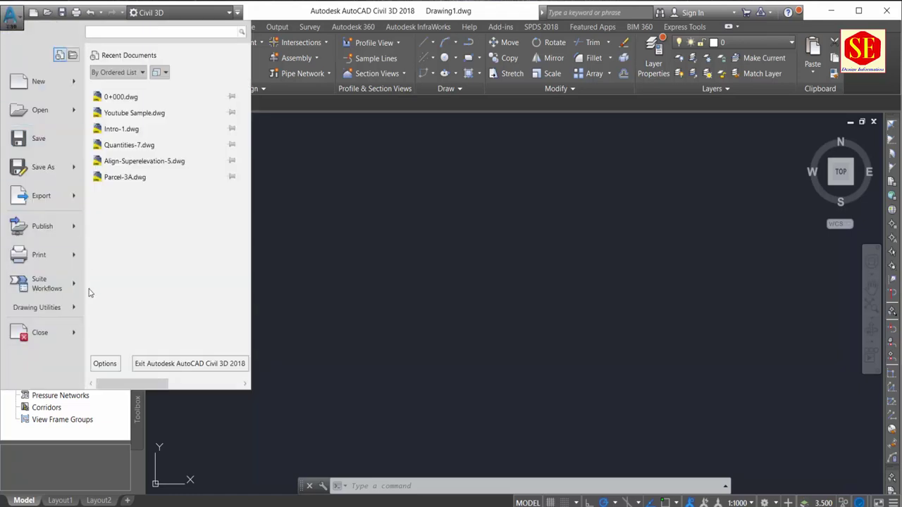
pyautogui.moveTo(37, 307)
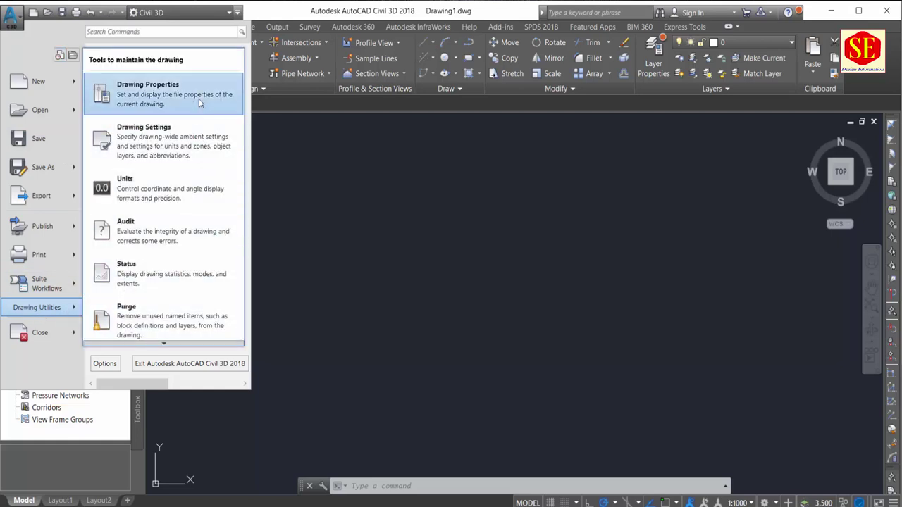
# In Drawing Settings, keep Meters drawing units, Degrees angular units and International Foot conversion.
pyautogui.click(156, 134)
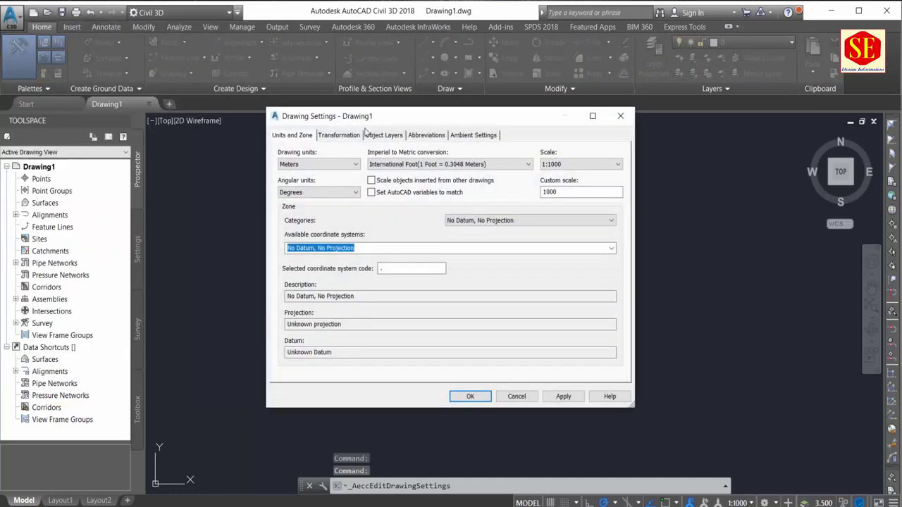
pyautogui.moveTo(373, 118); pyautogui.dragTo(384, 85)
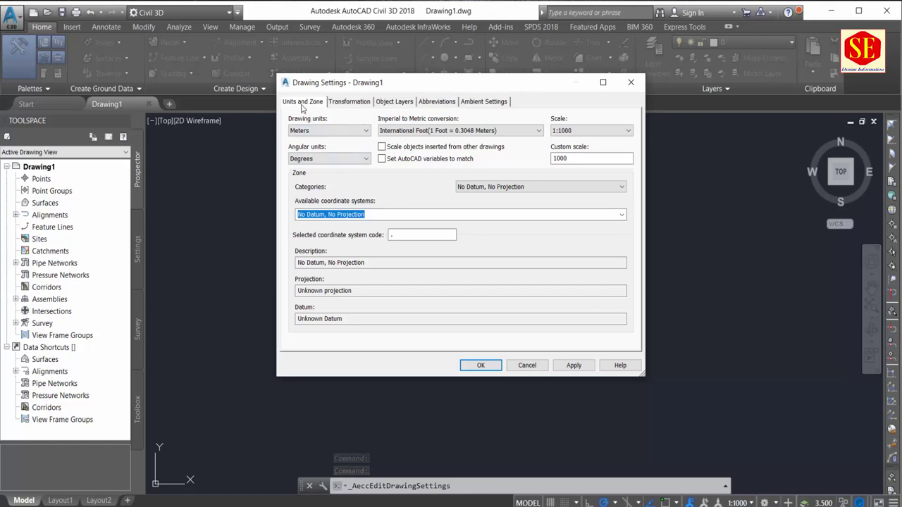
pyautogui.click(319, 131)
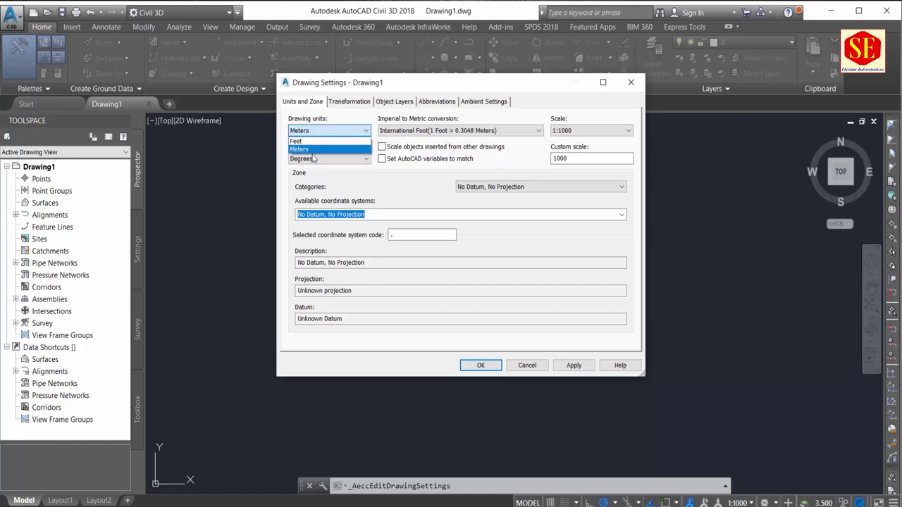
pyautogui.click(313, 148)
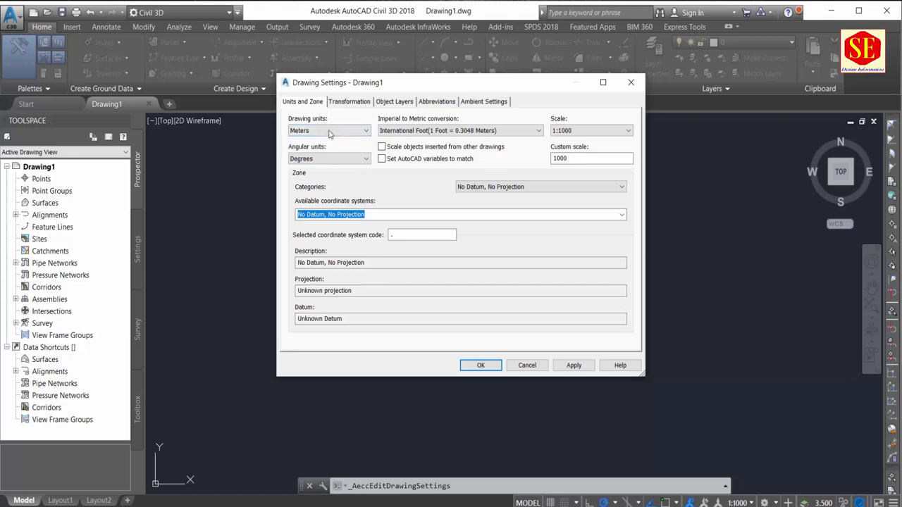
pyautogui.click(328, 159)
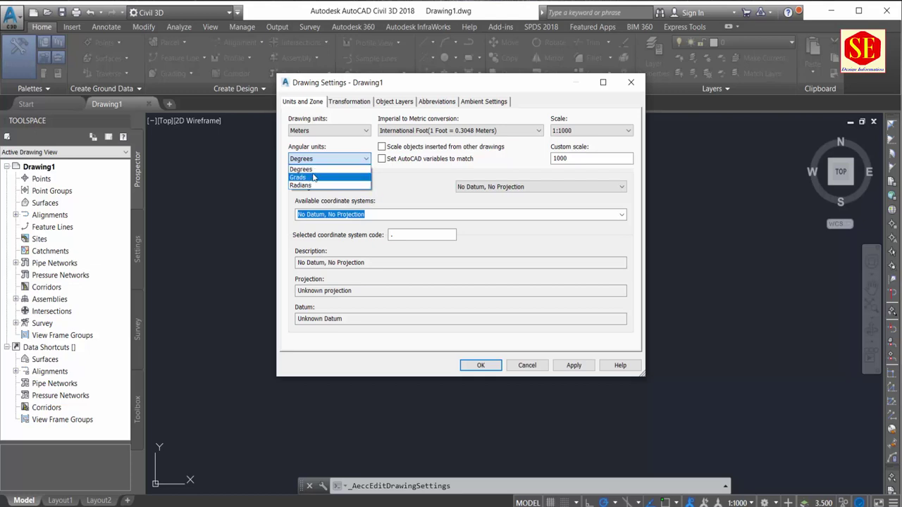
pyautogui.click(305, 169)
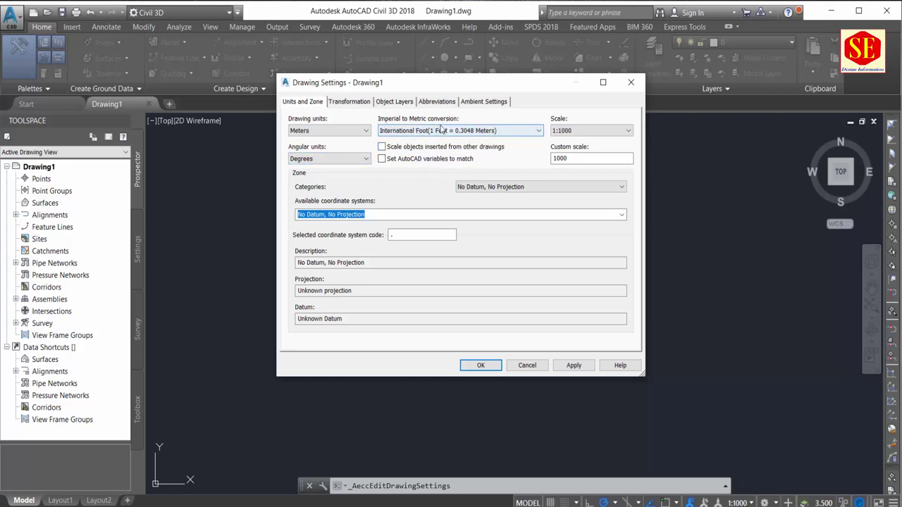
pyautogui.click(458, 131)
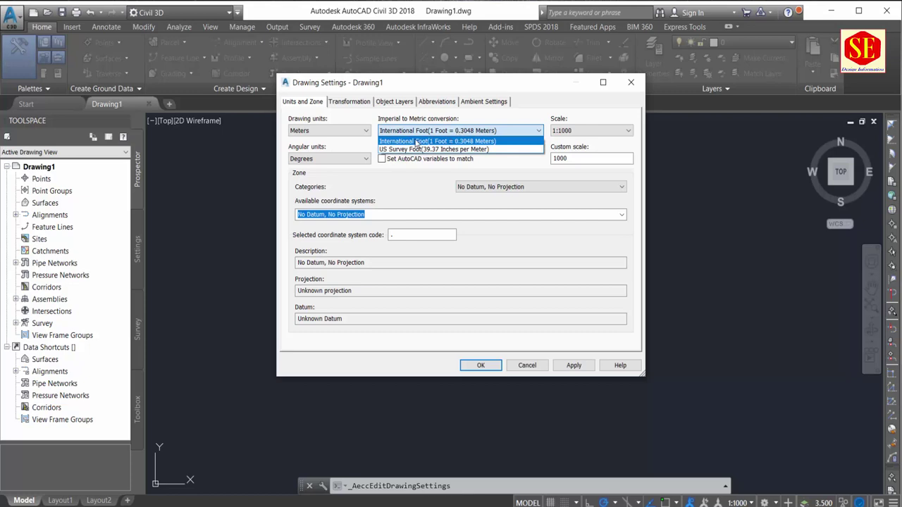
pyautogui.click(493, 142)
# Set the drawing scale to 1:1000, after briefly trying Custom.
pyautogui.click(582, 132)
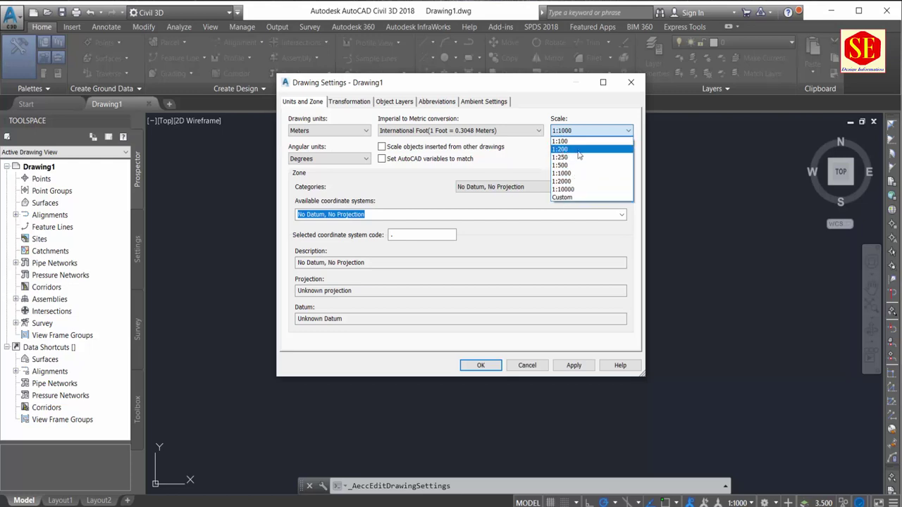
pyautogui.click(567, 200)
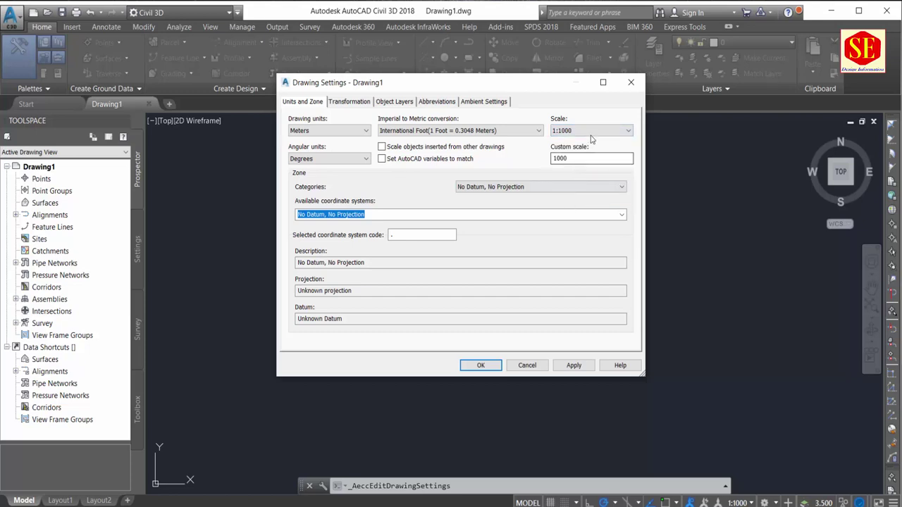
pyautogui.click(592, 131)
pyautogui.click(579, 200)
pyautogui.click(574, 132)
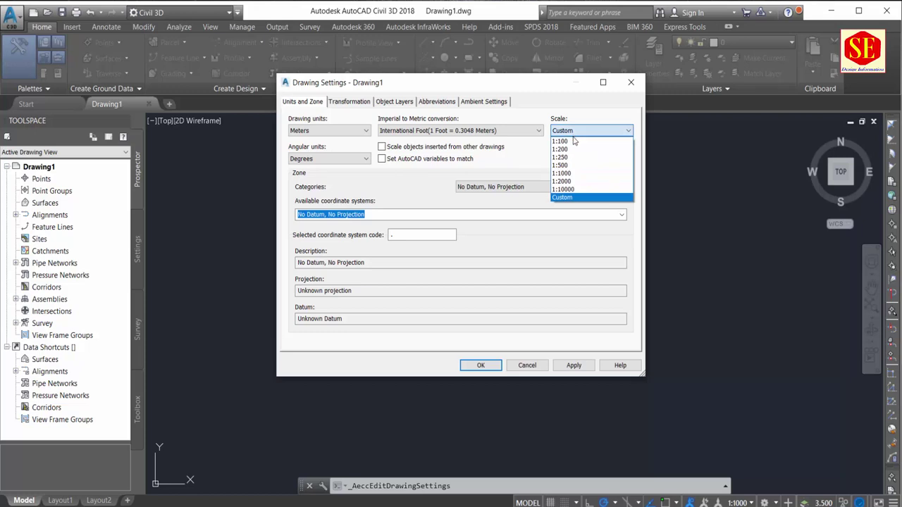
pyautogui.click(574, 174)
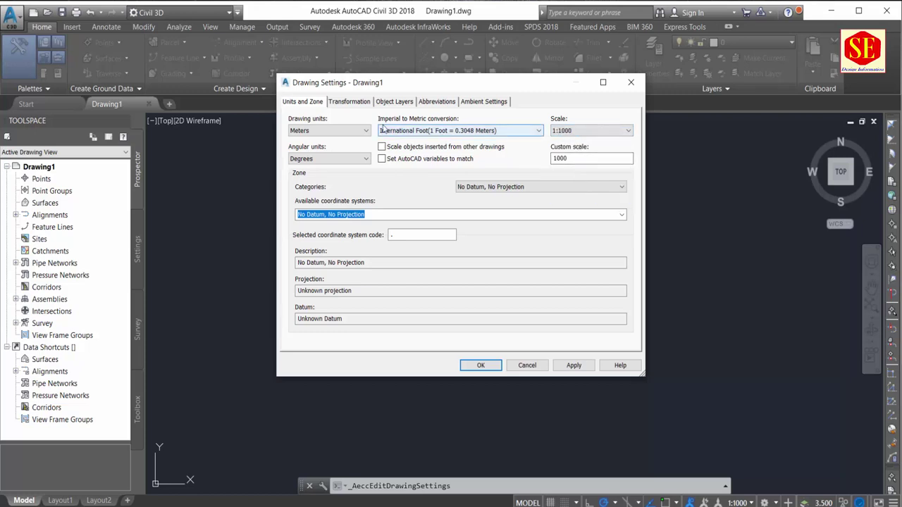
# Choose category Pakistan and coordinate system Pakistan, east of 72deg East (UTM 43N), PAK-43.
pyautogui.click(536, 190)
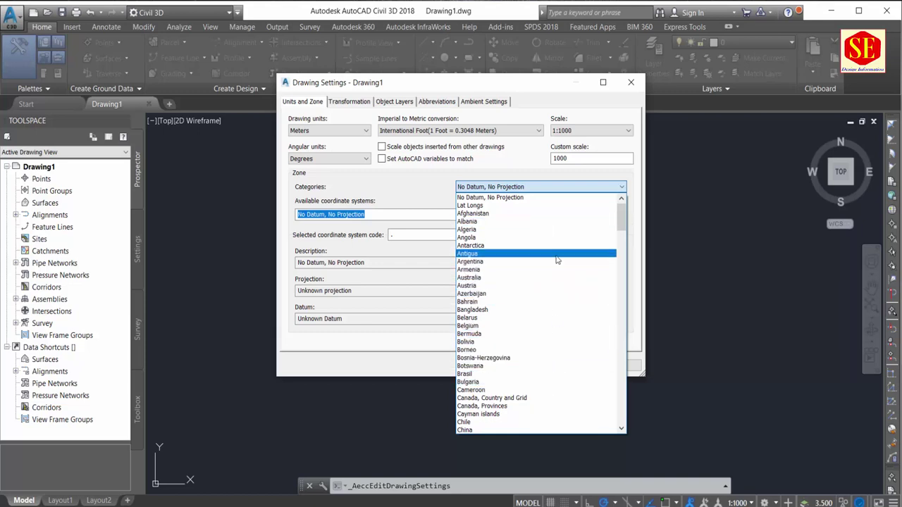
pyautogui.press('p')
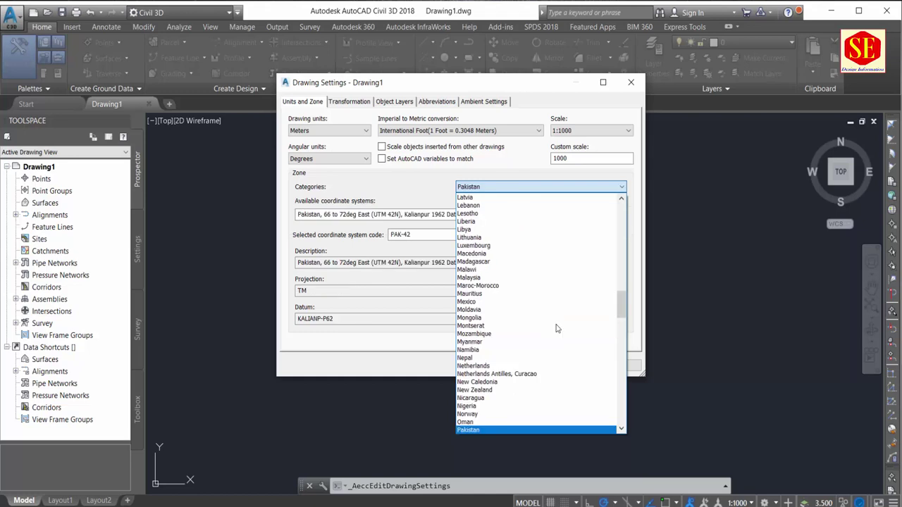
pyautogui.click(535, 430)
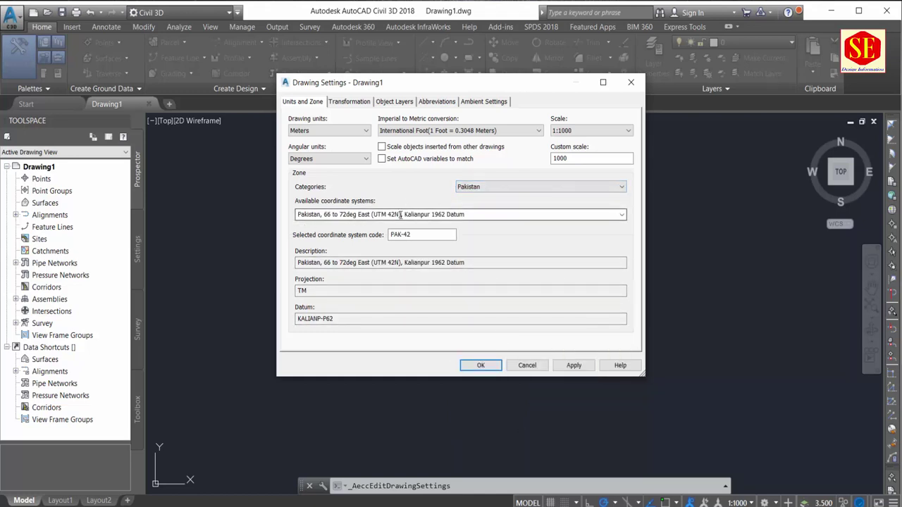
pyautogui.click(622, 215)
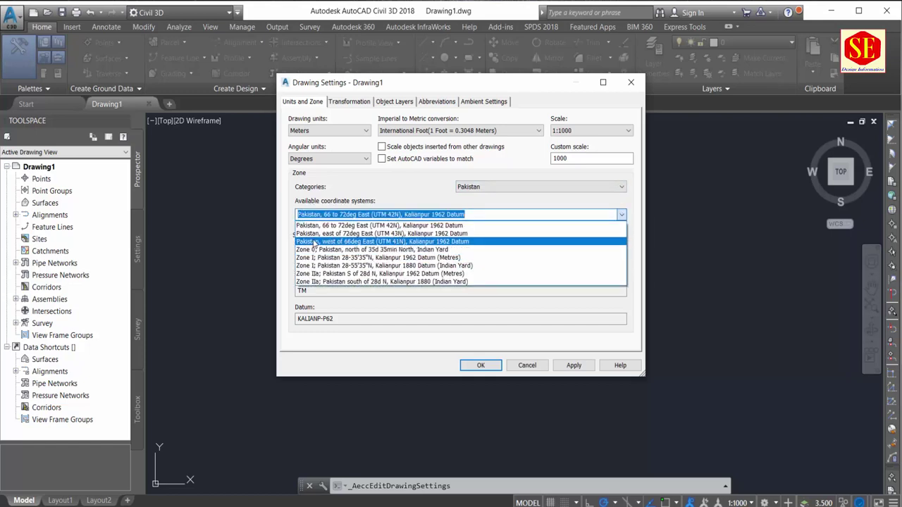
pyautogui.click(343, 237)
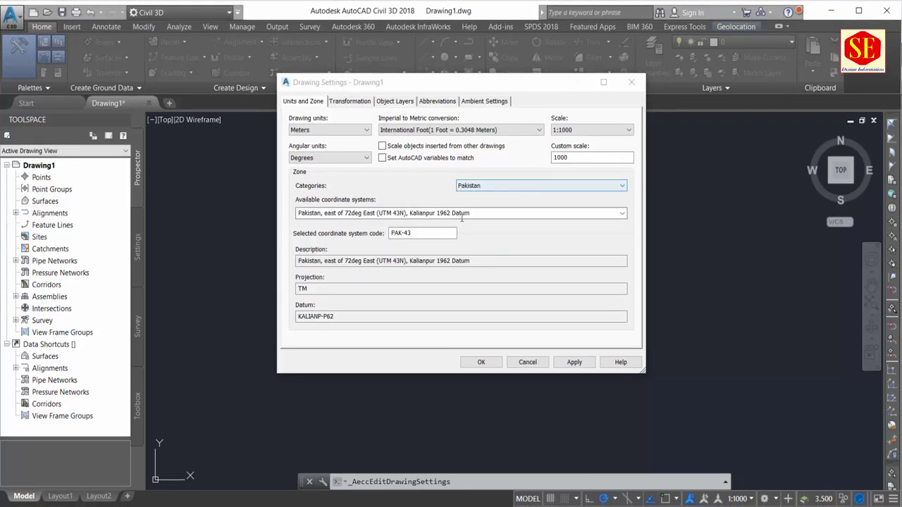
pyautogui.click(622, 213)
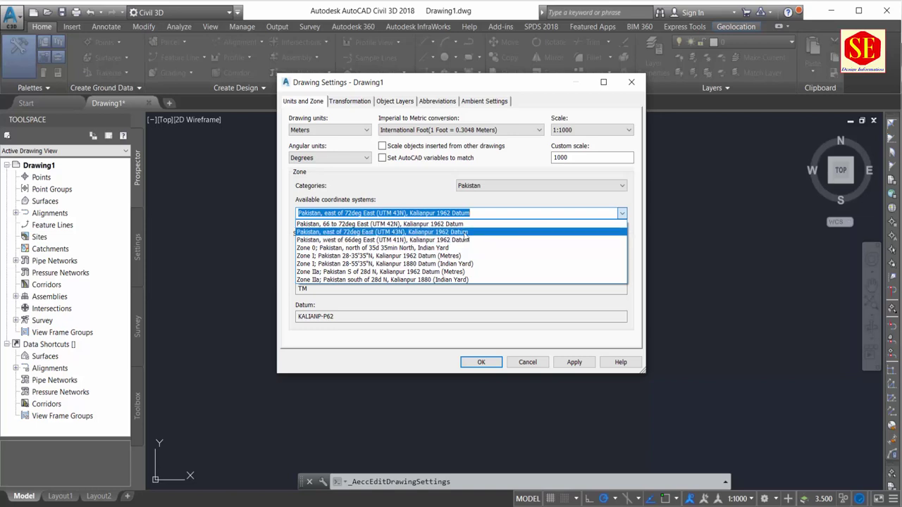
pyautogui.click(466, 233)
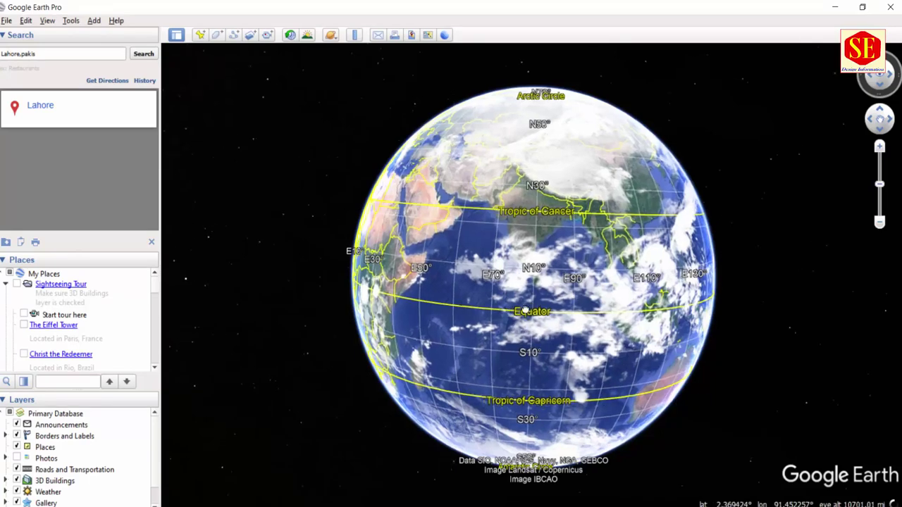
# Spin the globe to Southeast Asia, toggle the lat/long grid off and back on, and open Tools > Options.
pyautogui.moveTo(581, 296)
pyautogui.mouseDown()
pyautogui.moveTo(552, 295)
pyautogui.moveTo(499, 245)
pyautogui.mouseUp()
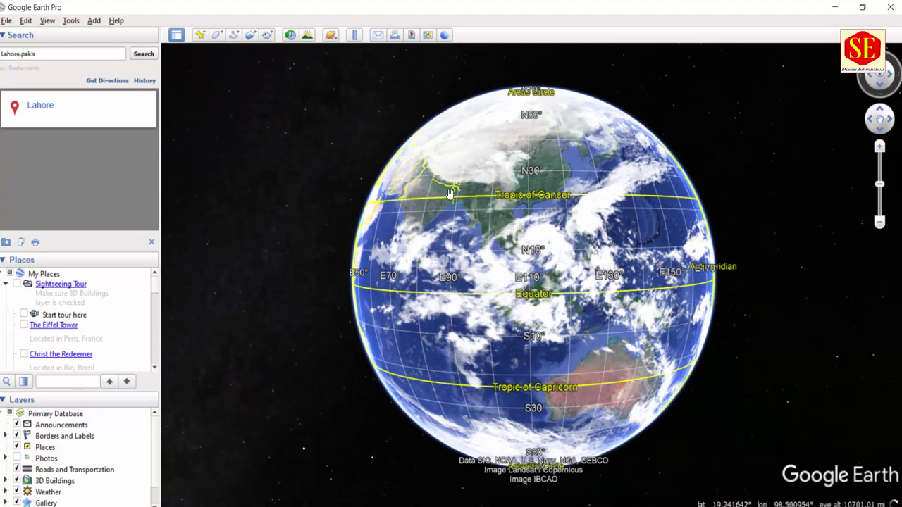
pyautogui.click(49, 22)
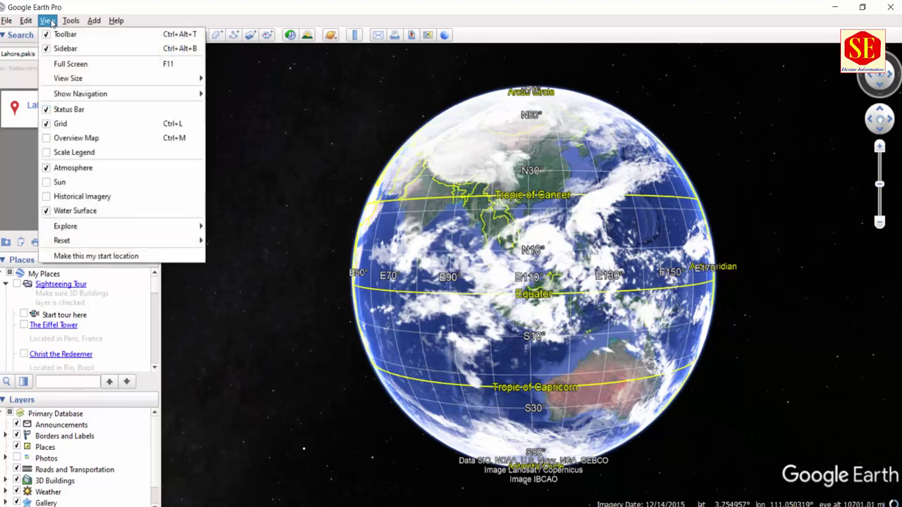
pyautogui.click(53, 125)
pyautogui.click(53, 25)
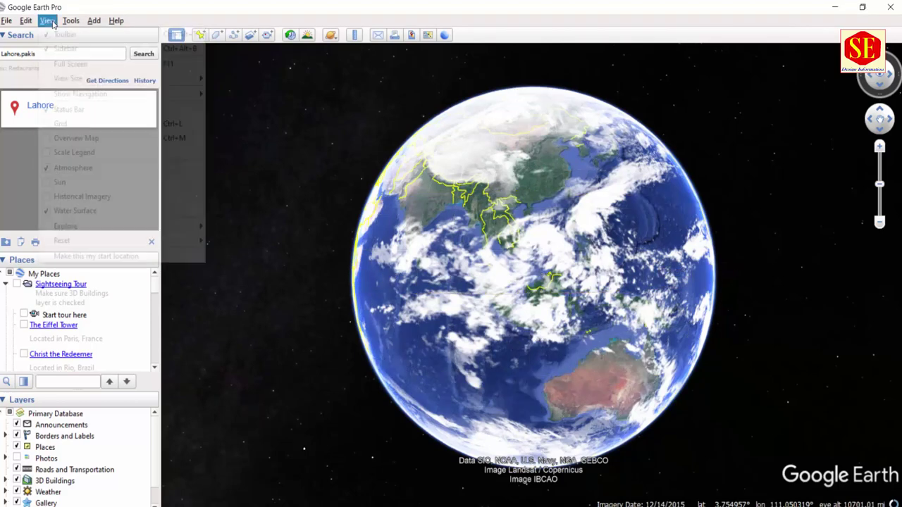
pyautogui.click(51, 125)
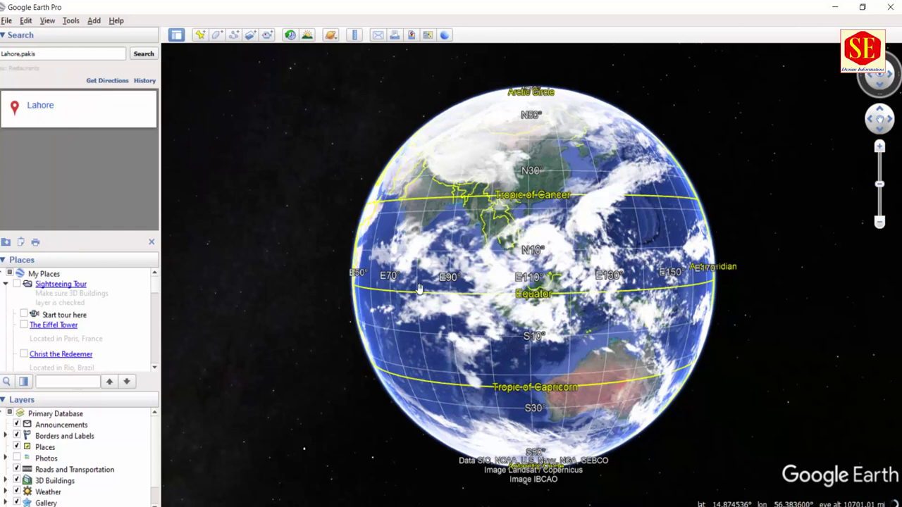
pyautogui.click(71, 21)
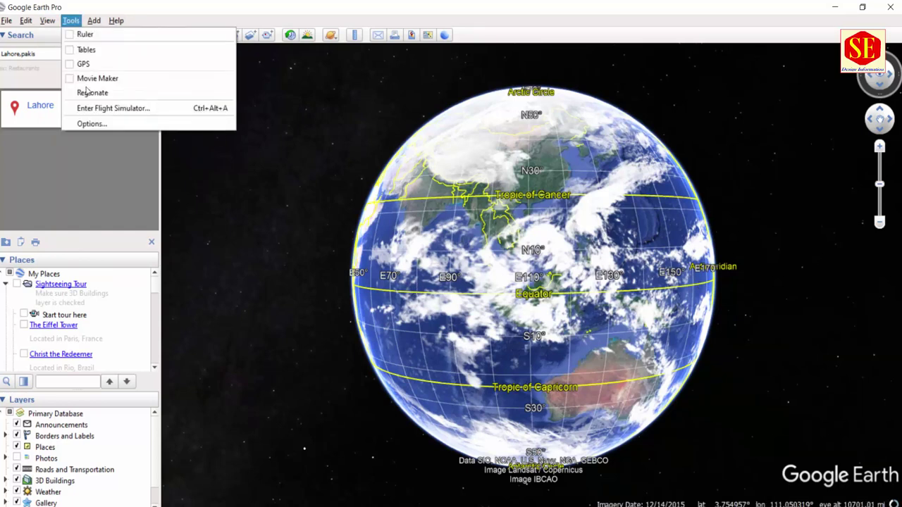
pyautogui.click(99, 125)
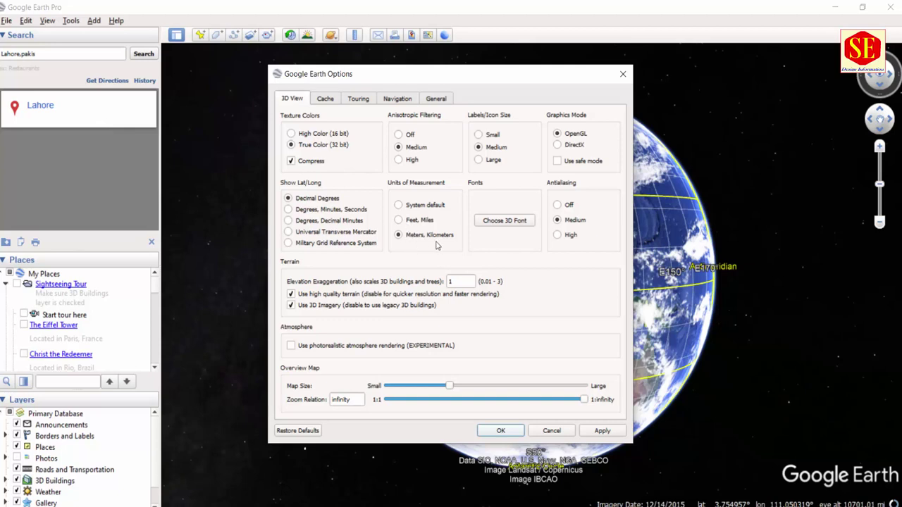
# Switch the globe grid to Universal Transverse Mercator and zoom in over Southeast Asia.
pyautogui.click(298, 233)
pyautogui.click(602, 433)
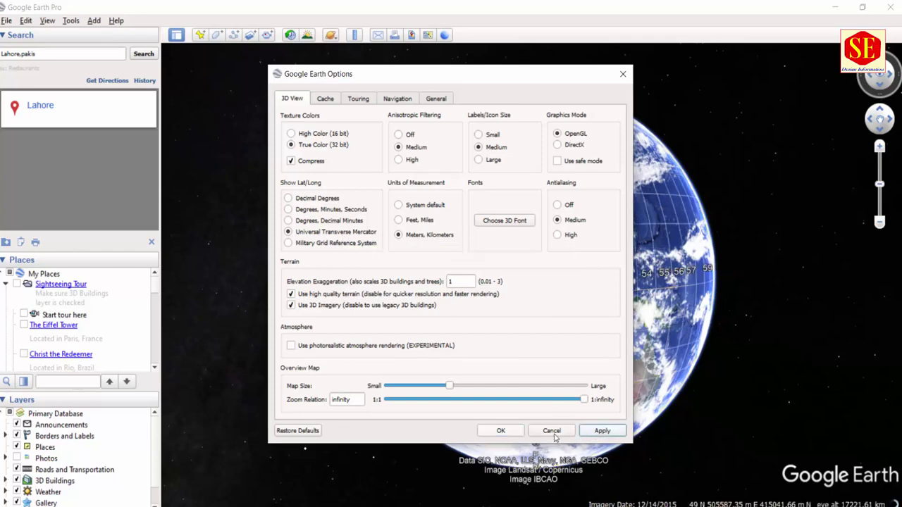
pyautogui.click(502, 431)
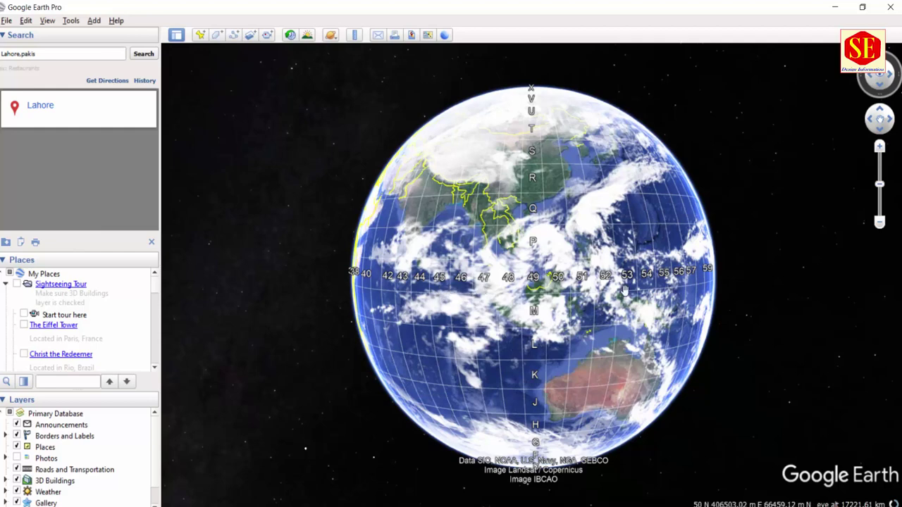
pyautogui.scroll(3, 552, 277)
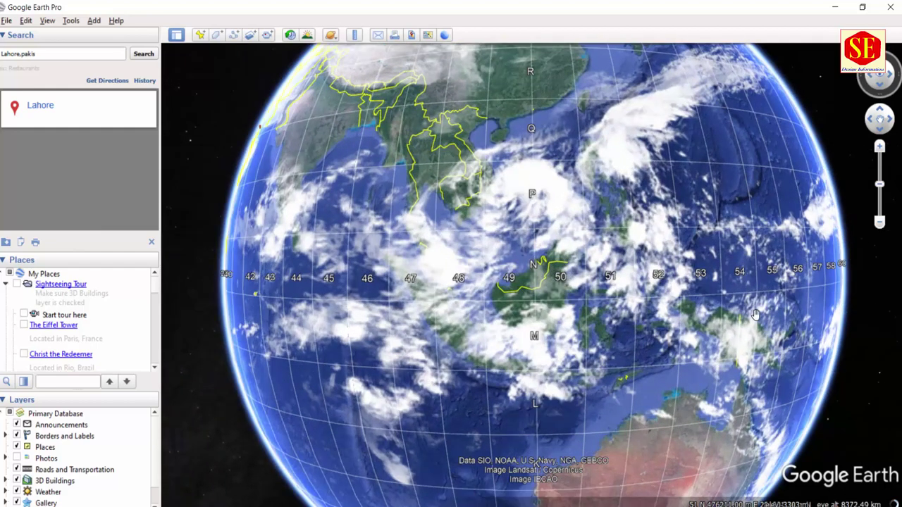
pyautogui.moveTo(640, 331); pyautogui.dragTo(490, 332)
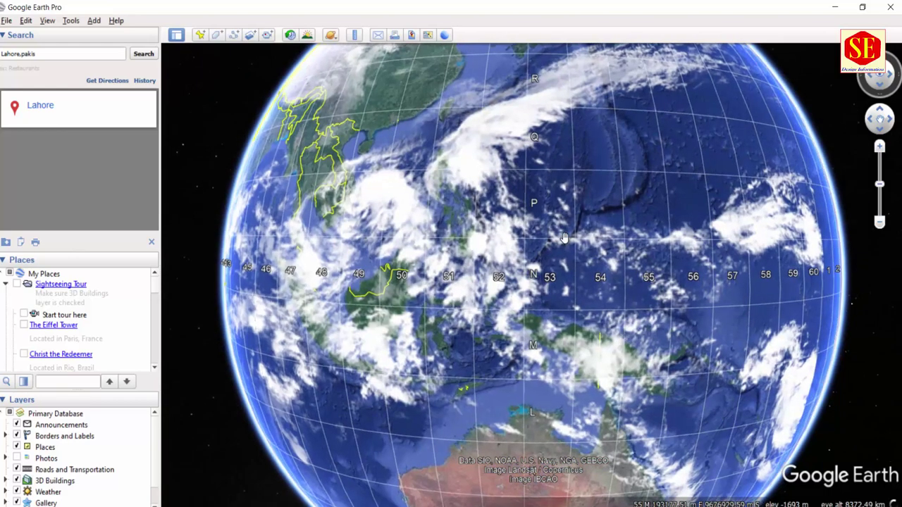
# Replace the place search text with 'Lahore,pakistan'.
pyautogui.click(48, 53)
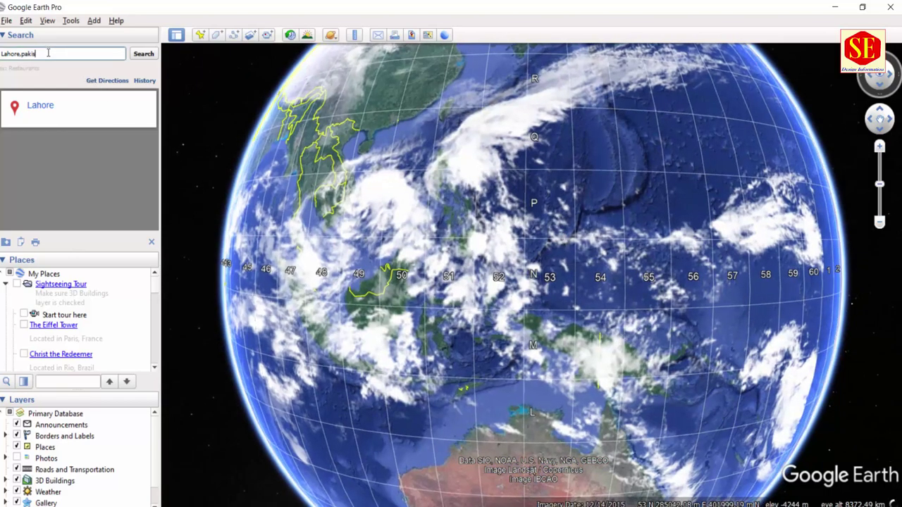
pyautogui.doubleClick(48, 54)
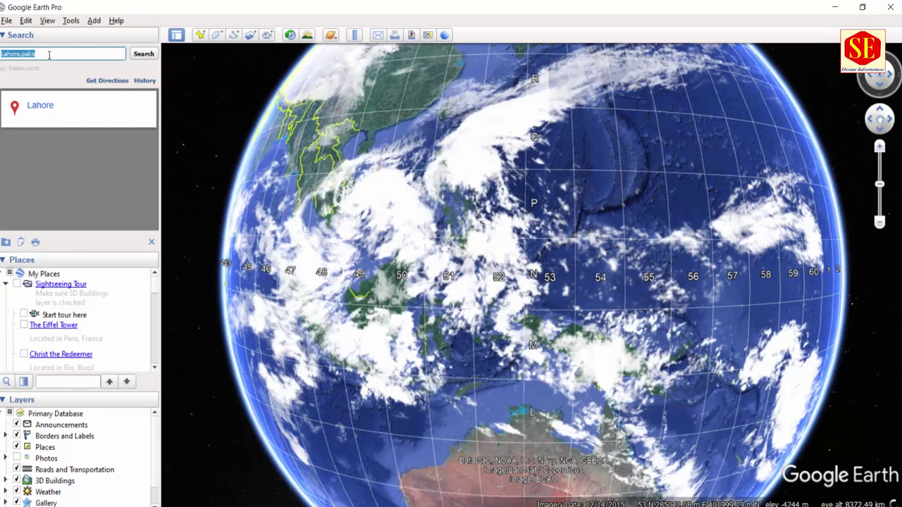
pyautogui.write('Lahor')
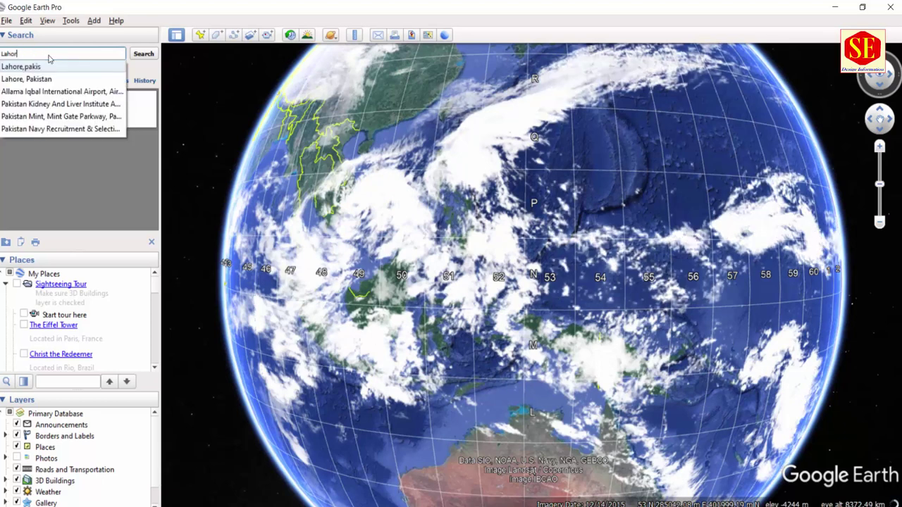
pyautogui.write('e,paki')
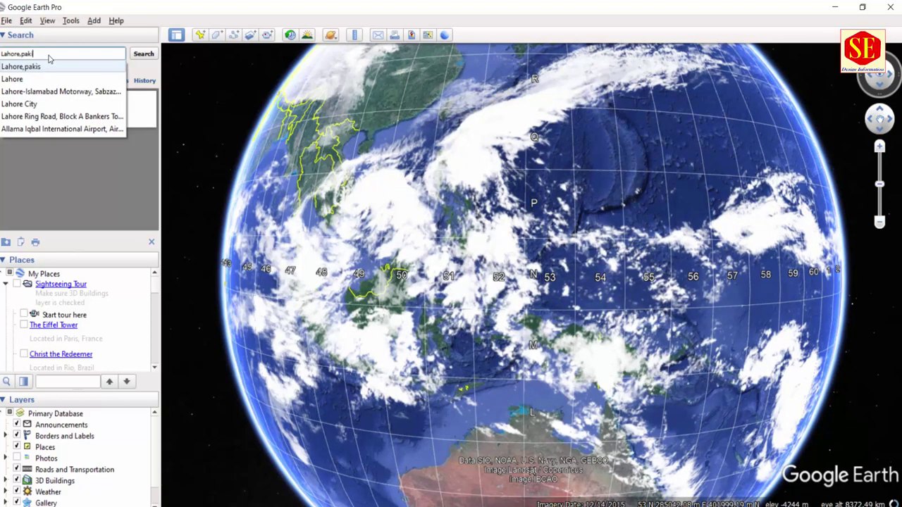
pyautogui.write('stan')
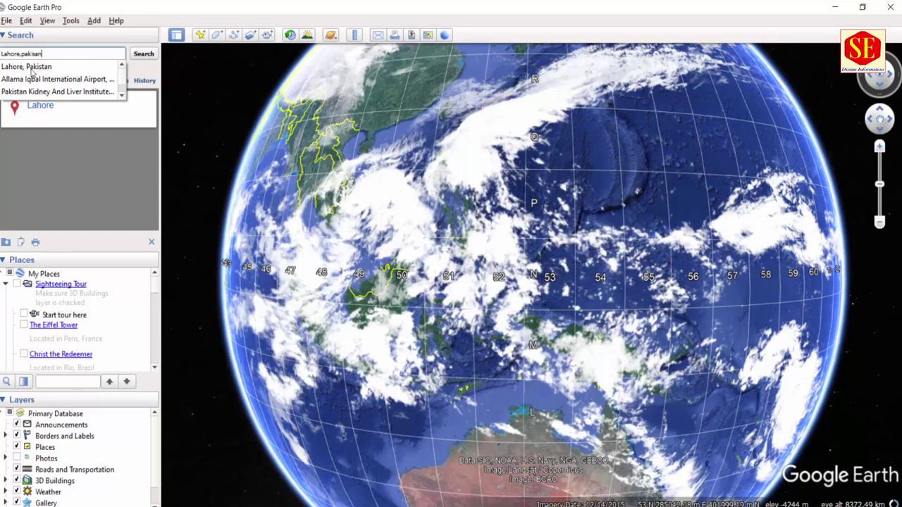
# Fly to the Lahore, Pakistan suggestion and zoom in on central Lahore around Gulberg and Cantt.
pyautogui.click(31, 68)
pyautogui.click(149, 56)
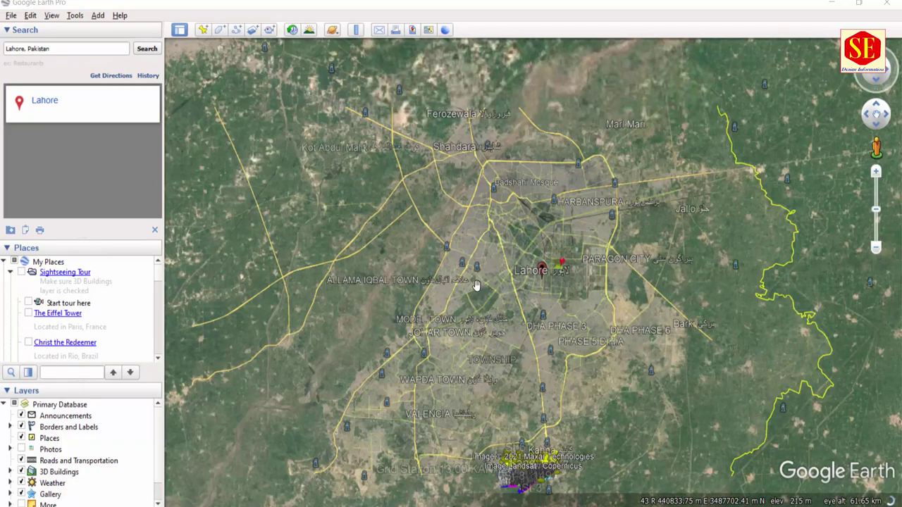
pyautogui.scroll(4, 539, 265)
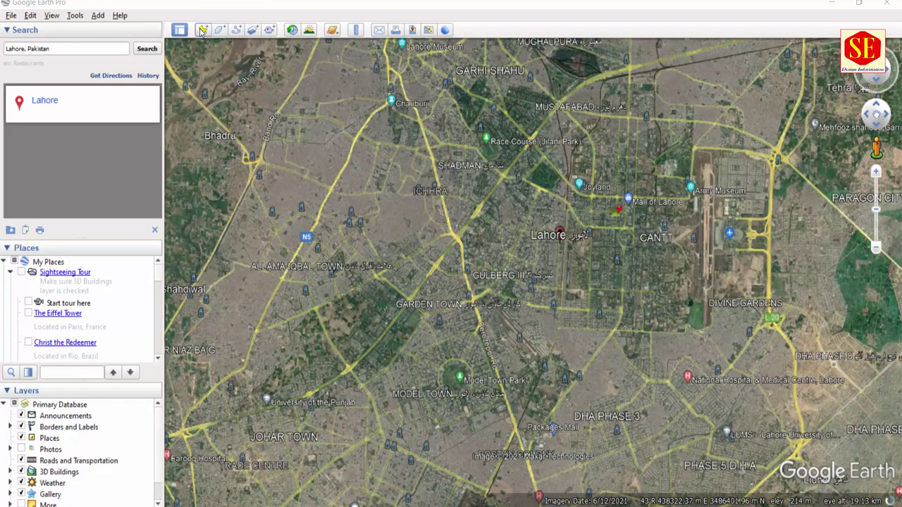
# Drop a placemark near Chhra in western Lahore and read its UTM zone, 43 R.
pyautogui.click(202, 30)
pyautogui.moveTo(536, 259)
pyautogui.mouseDown()
pyautogui.moveTo(478, 189)
pyautogui.moveTo(429, 336)
pyautogui.mouseUp()
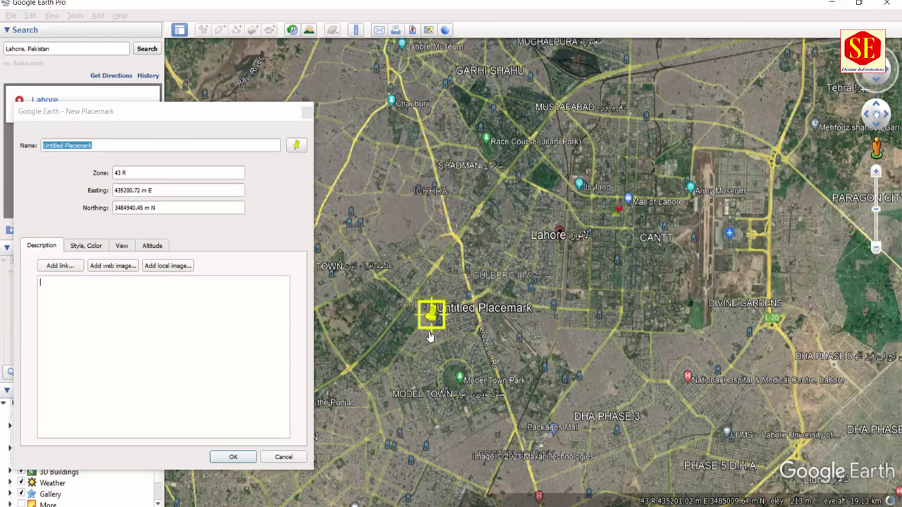
pyautogui.moveTo(430, 336); pyautogui.dragTo(409, 257)
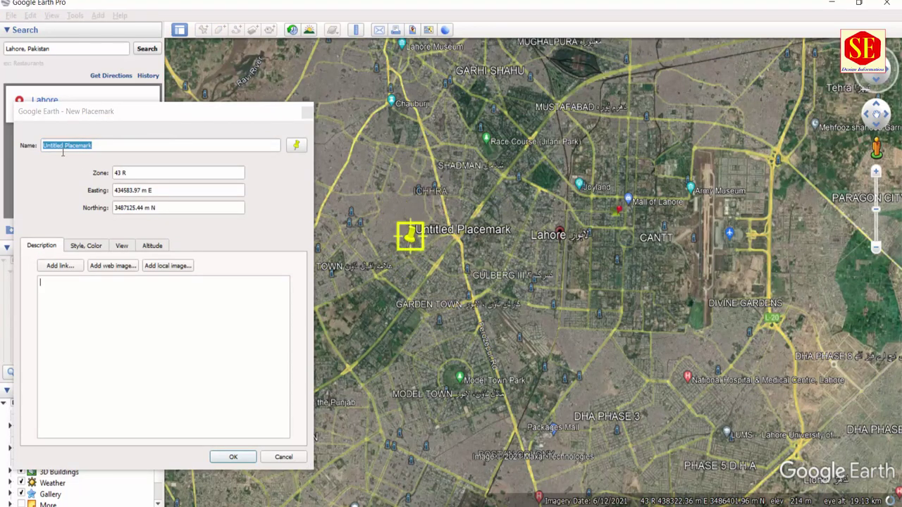
pyautogui.click(120, 172)
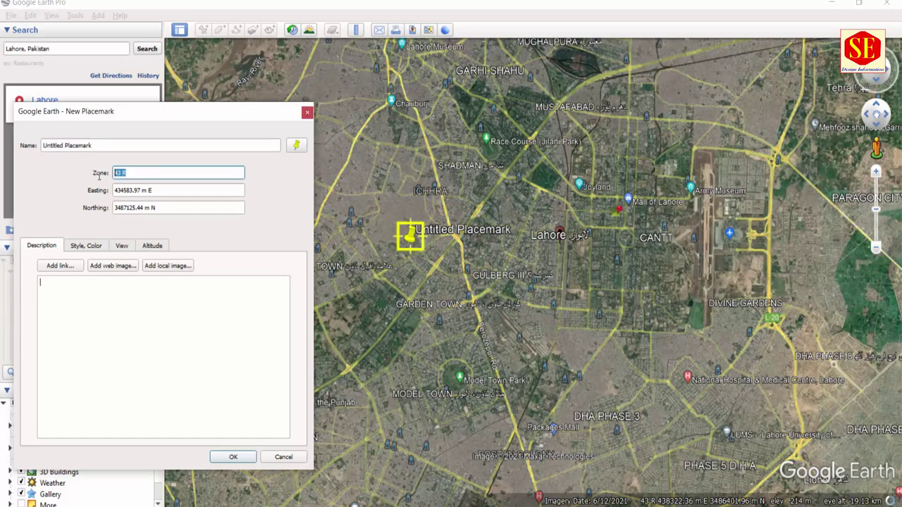
pyautogui.click(124, 174)
pyautogui.doubleClick(117, 173)
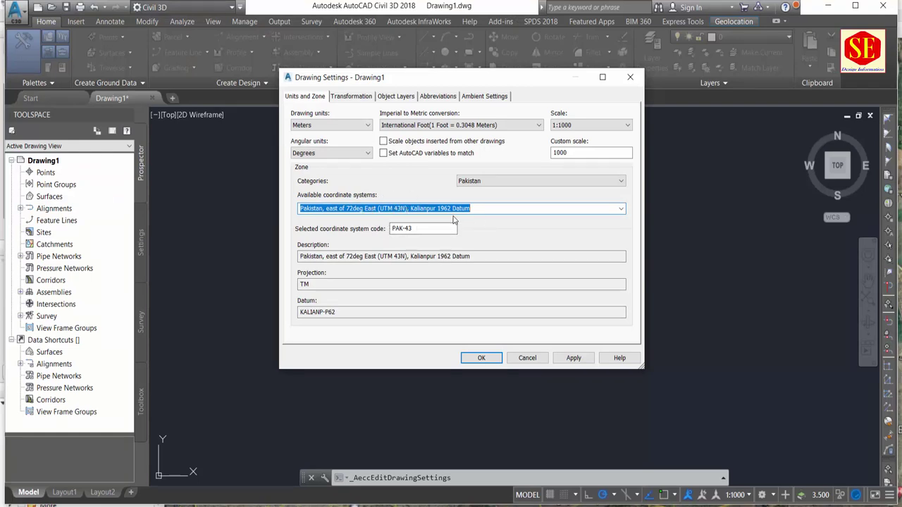
# Apply the PAK-43 (UTM 43N, Kalianpur 1962) zone to Drawing1 and close Drawing Settings.
pyautogui.click(573, 359)
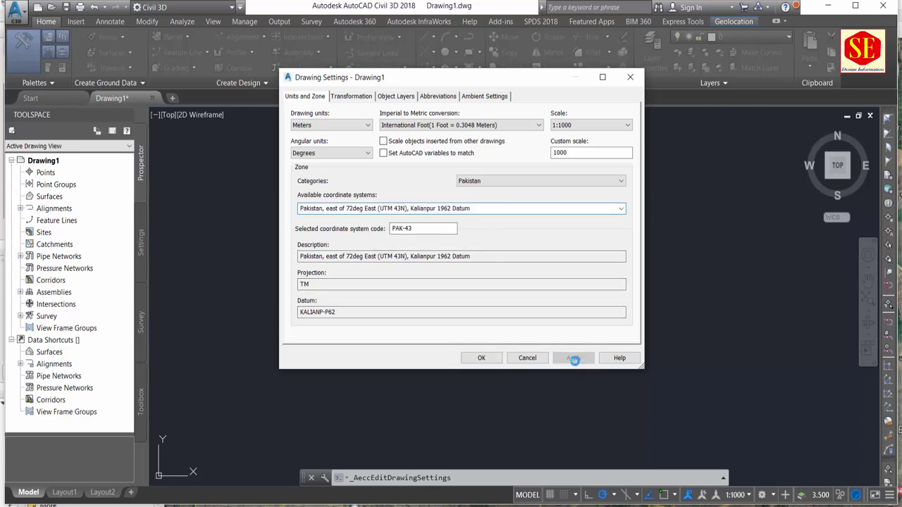
pyautogui.click(483, 359)
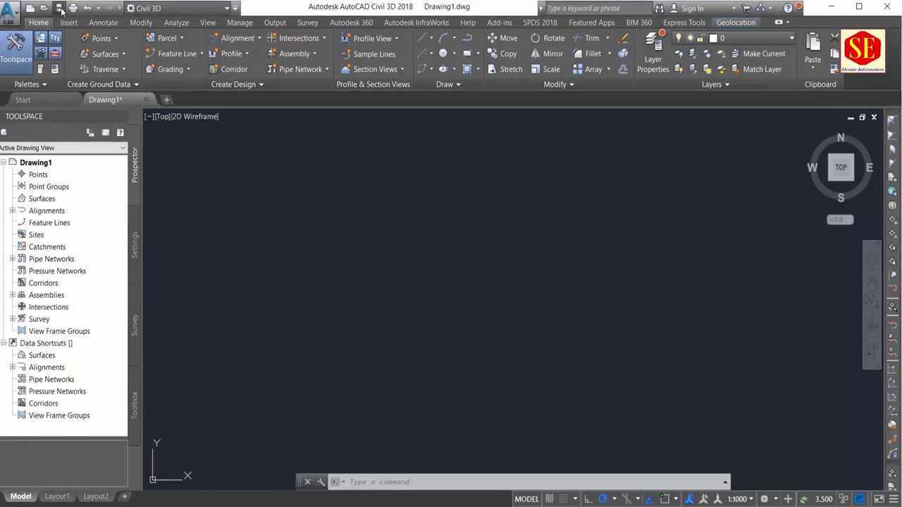
# Save to Desktop > Civil 3d Complete Poject under the name 'My Project in civil 3d'.
pyautogui.hotkey('ctrl', 's')
pyautogui.click(388, 128)
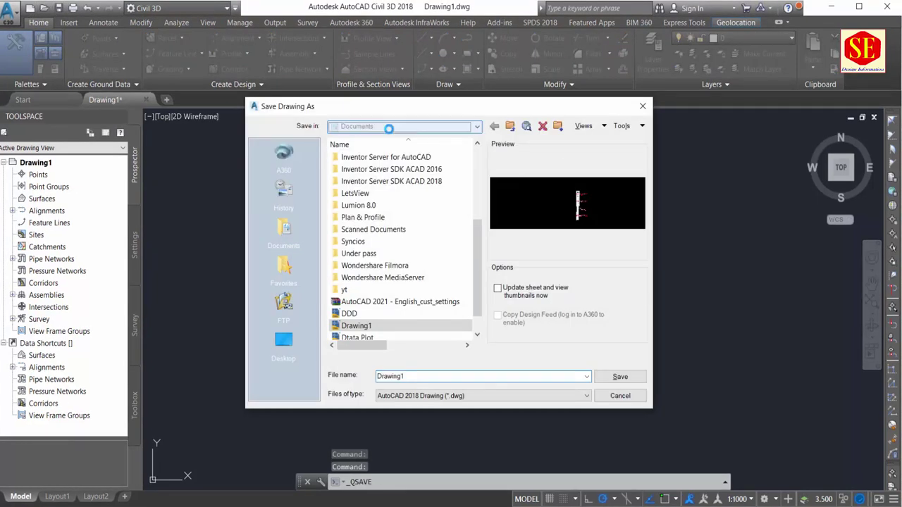
pyautogui.click(370, 139)
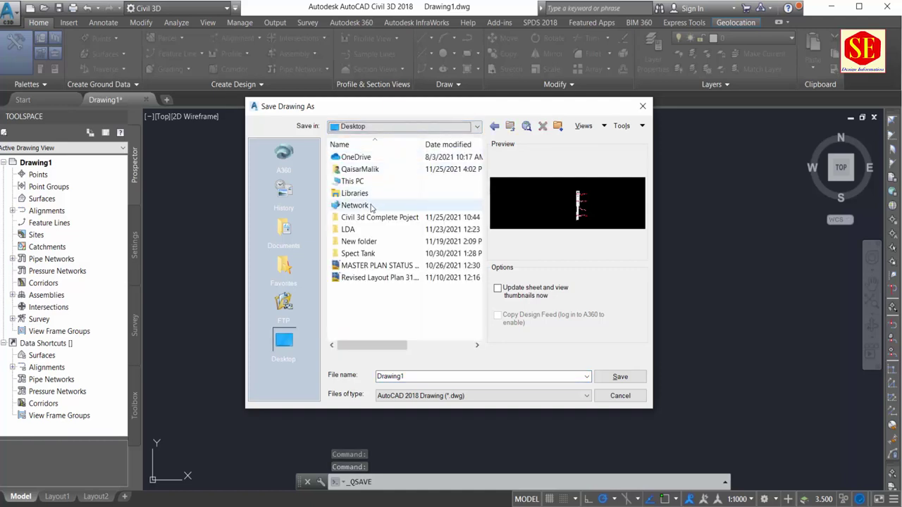
pyautogui.doubleClick(378, 217)
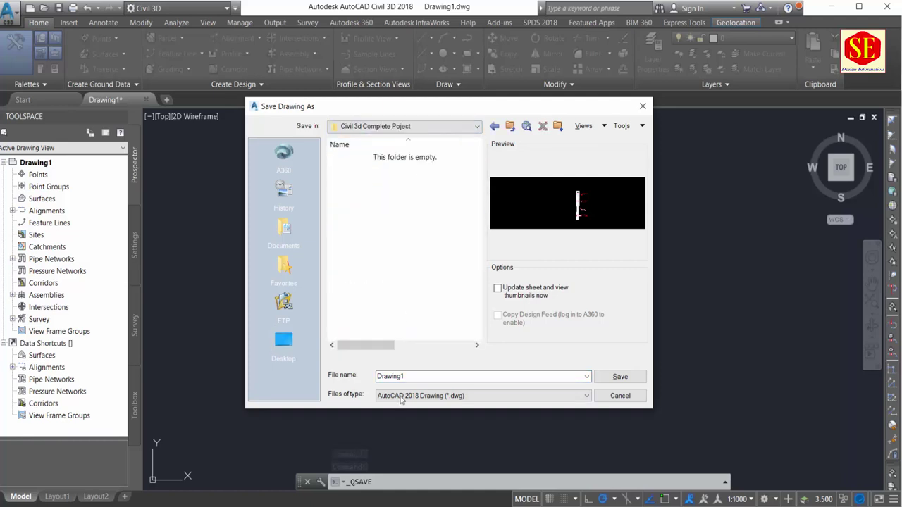
pyautogui.doubleClick(427, 376)
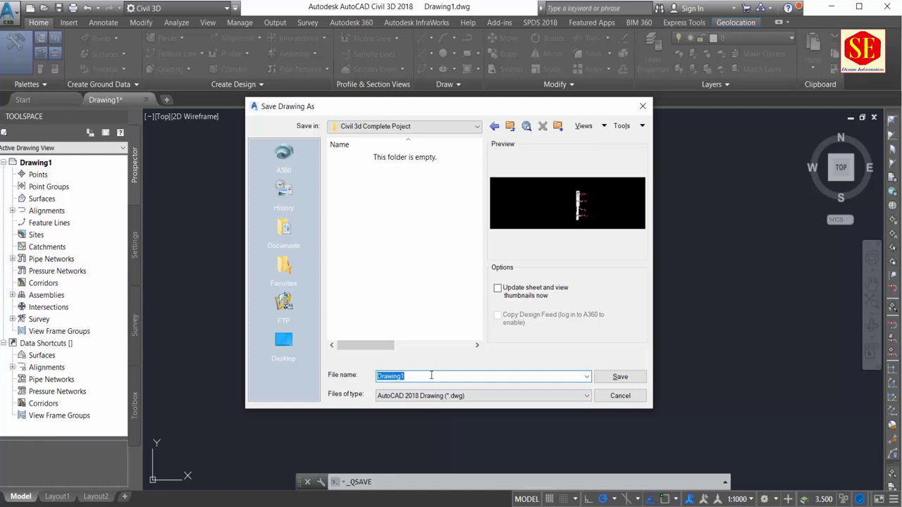
pyautogui.write('My')
pyautogui.press('BackSpace')
pyautogui.write('civil 3d')
# Save the drawing in AutoCAD 2000/LT2000 Drawing format.
pyautogui.click(442, 396)
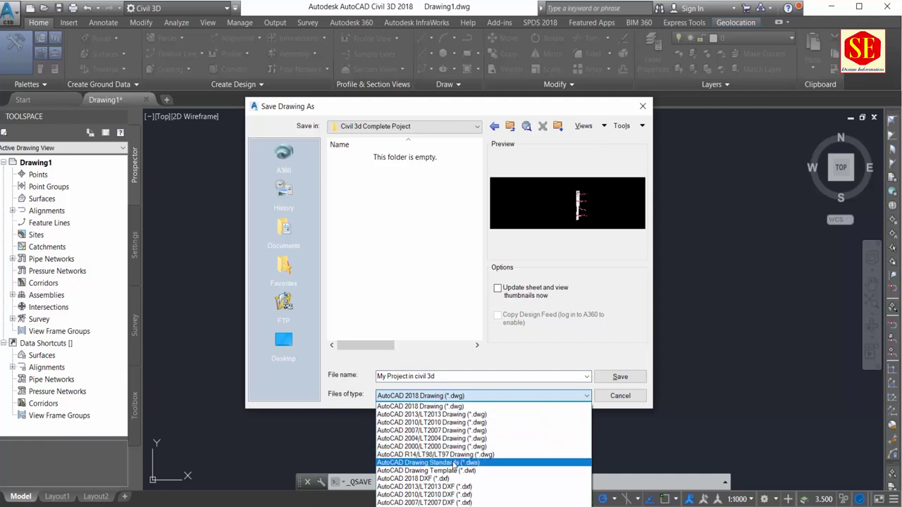
pyautogui.click(465, 448)
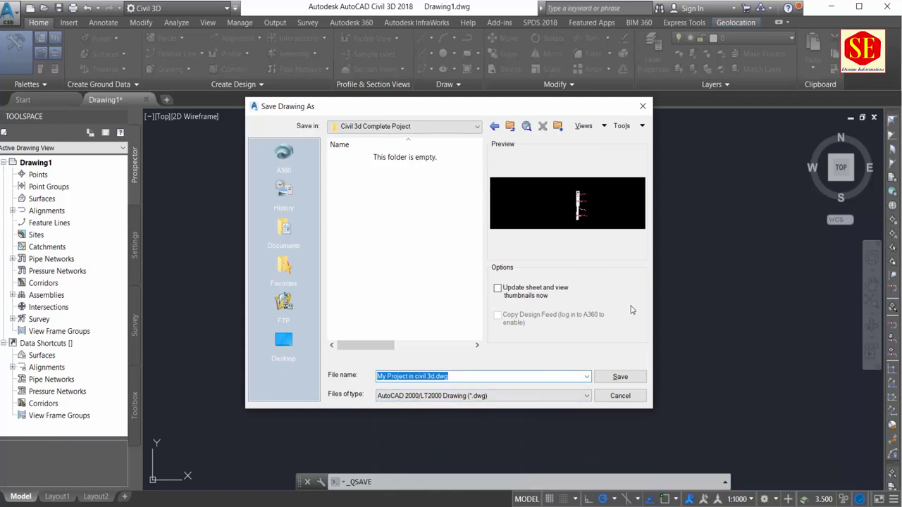
pyautogui.click(617, 378)
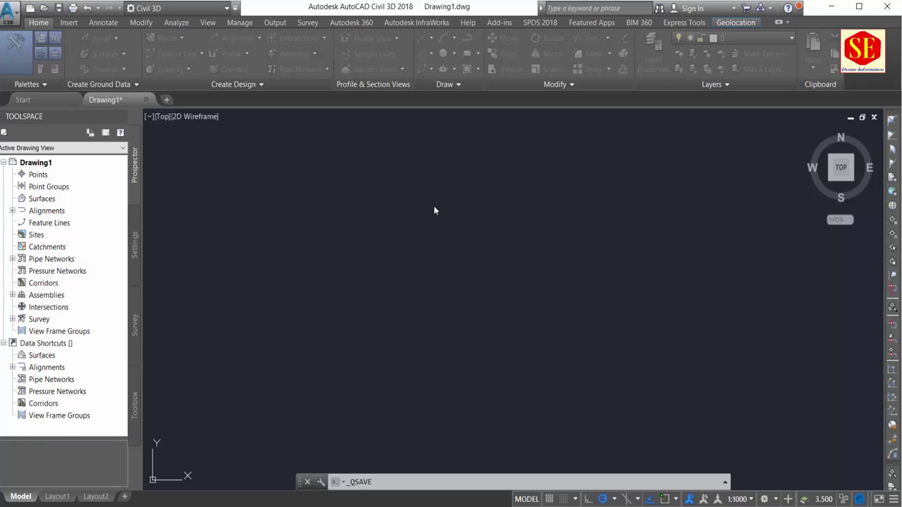
pyautogui.click(477, 211)
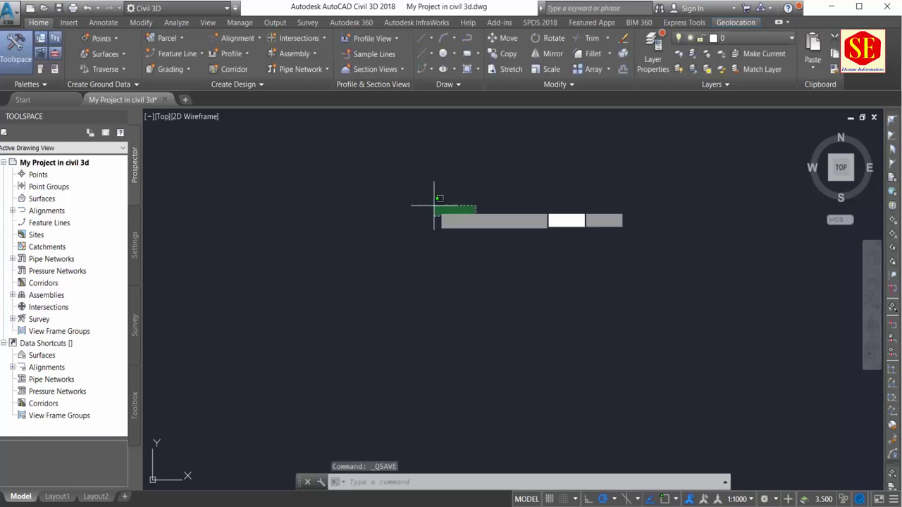
pyautogui.click(395, 227)
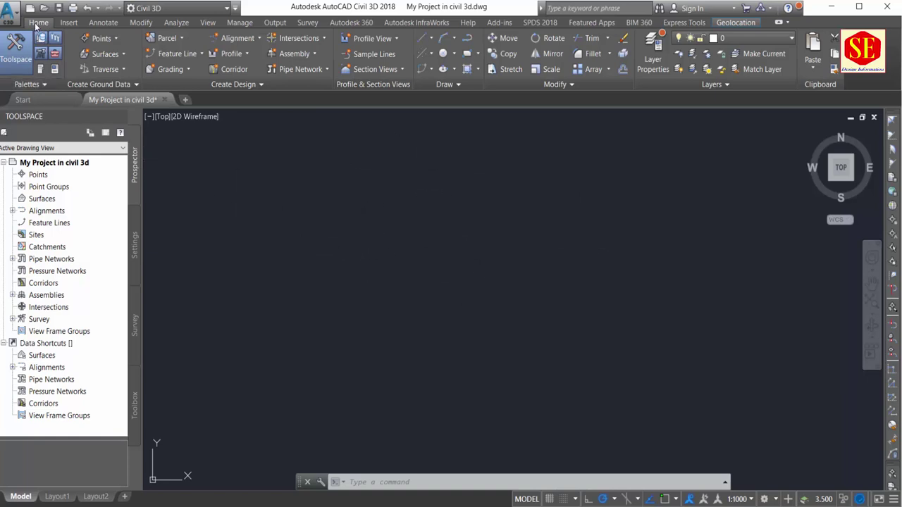
pyautogui.click(70, 24)
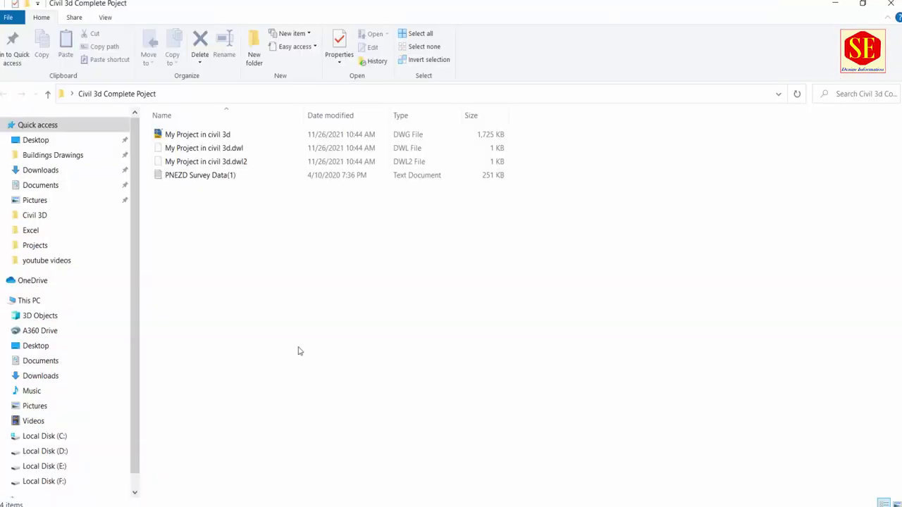
pyautogui.click(186, 180)
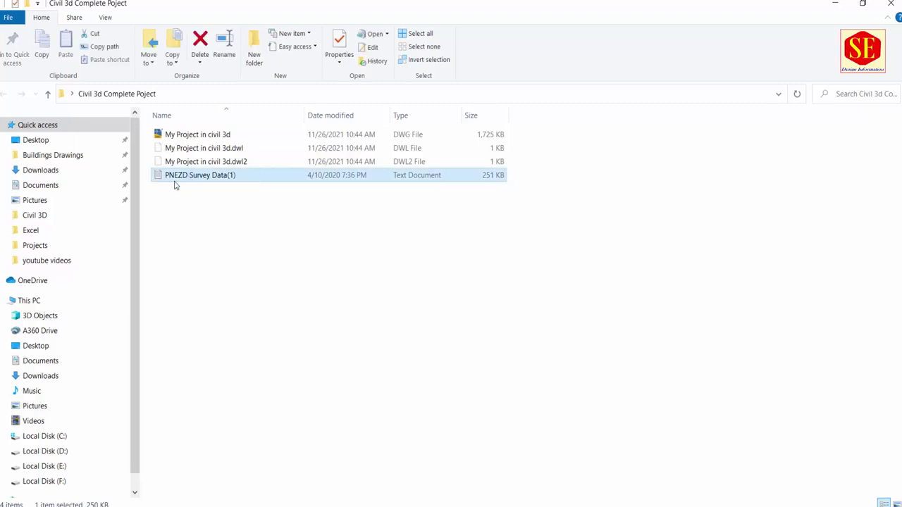
pyautogui.doubleClick(195, 182)
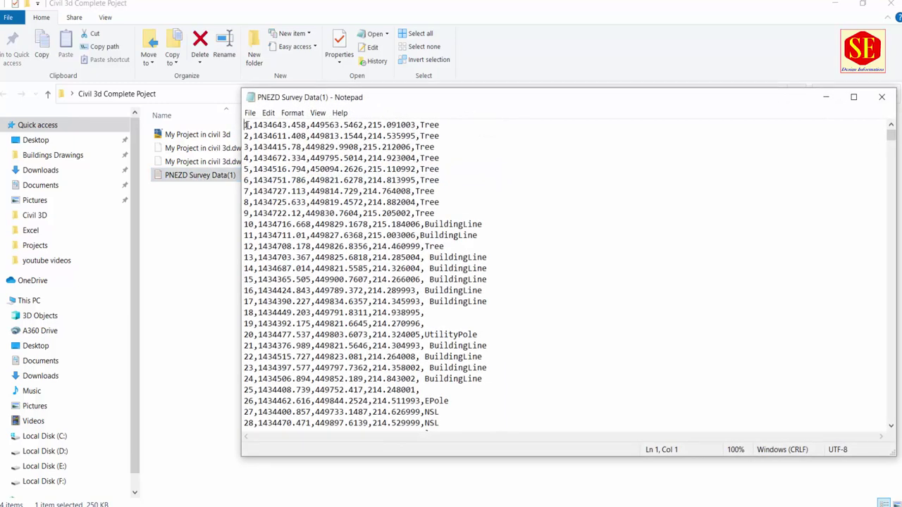
pyautogui.moveTo(253, 125); pyautogui.dragTo(442, 124)
pyautogui.scroll(-6, 442, 244)
pyautogui.scroll(-7, 441, 243)
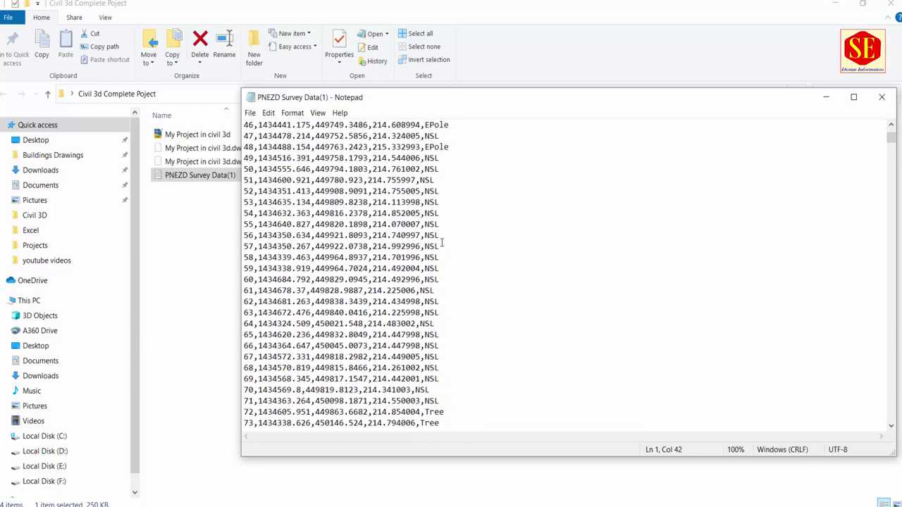
pyautogui.scroll(-14, 458, 242)
pyautogui.moveTo(891, 142)
pyautogui.mouseDown()
pyautogui.moveTo(898, 419)
pyautogui.moveTo(879, 124)
pyautogui.mouseUp()
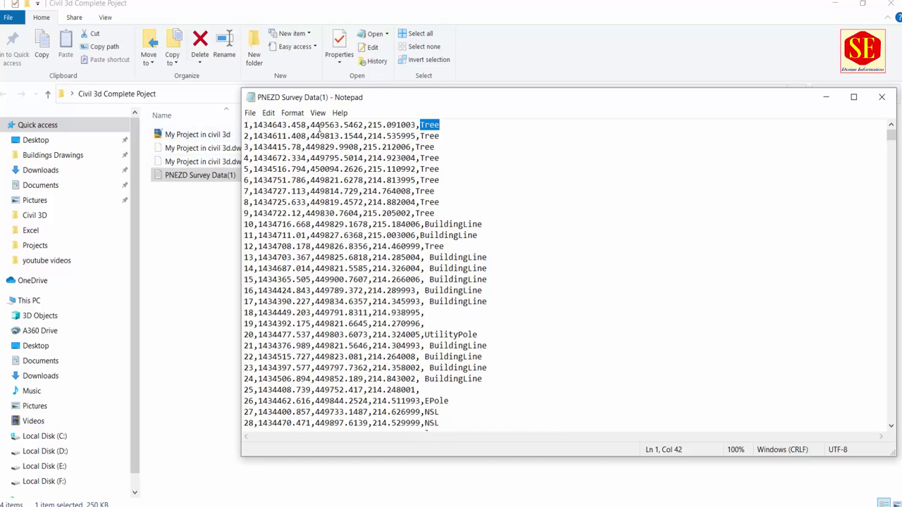
pyautogui.click(336, 136)
pyautogui.click(881, 97)
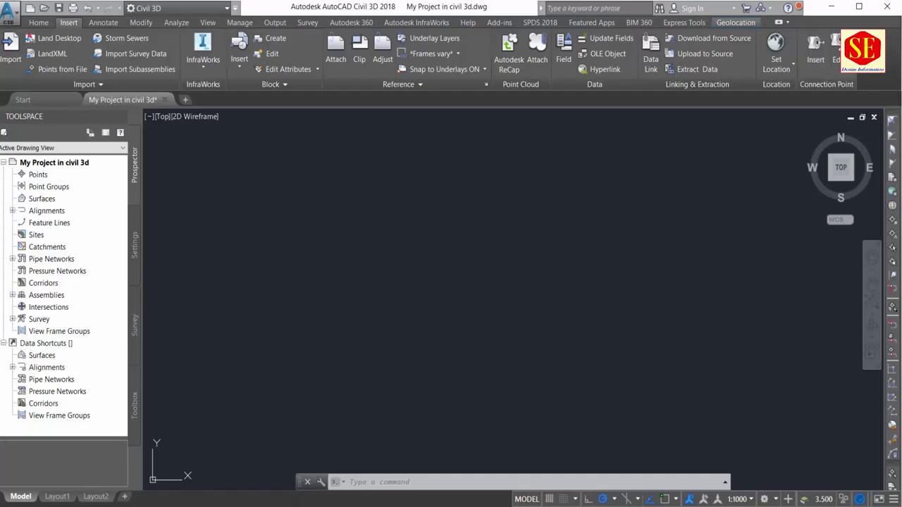
# Add PNEZD Survey Data(1).txt as the source file in Import Points.
pyautogui.click(48, 73)
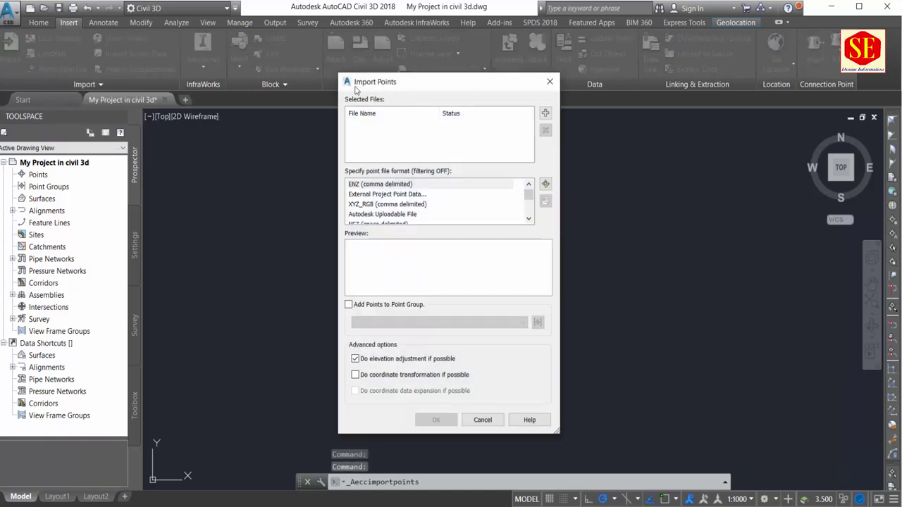
pyautogui.click(545, 114)
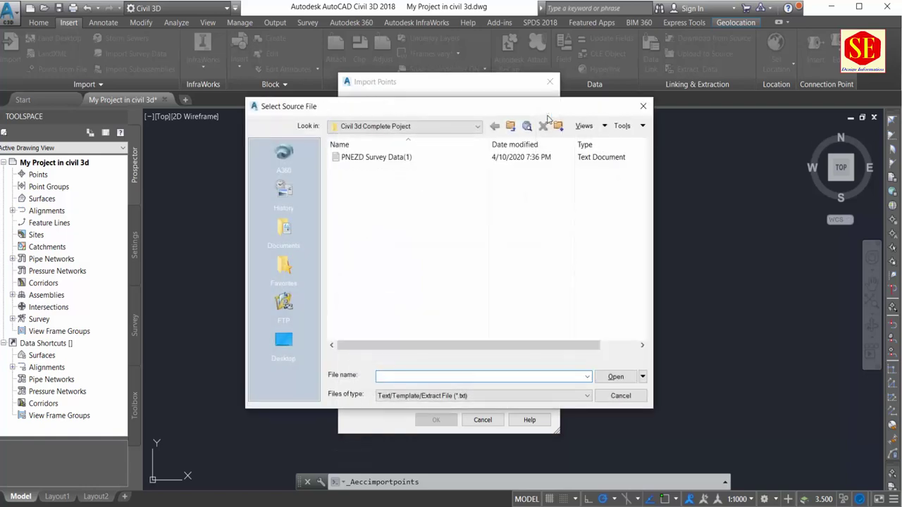
pyautogui.click(359, 160)
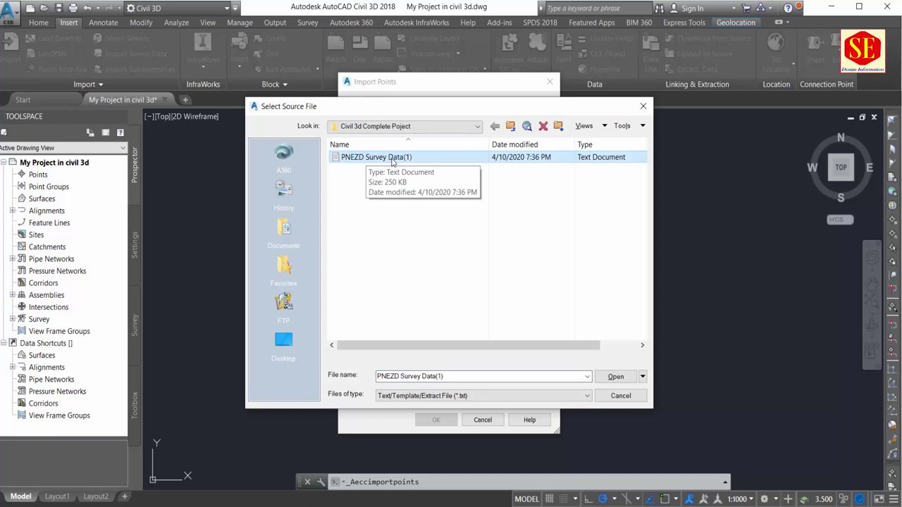
pyautogui.click(617, 380)
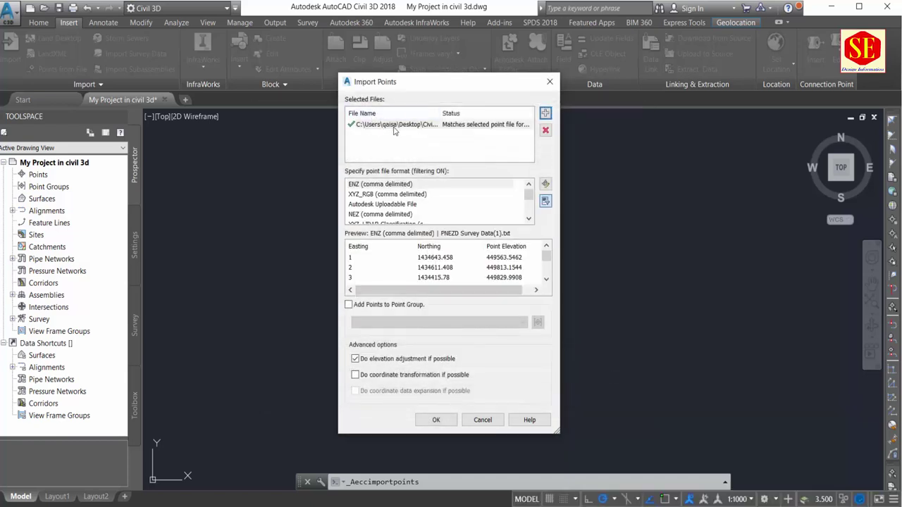
# Set the point file format to PENZD (comma delimited) and check the preview columns.
pyautogui.click(357, 195)
pyautogui.click(363, 205)
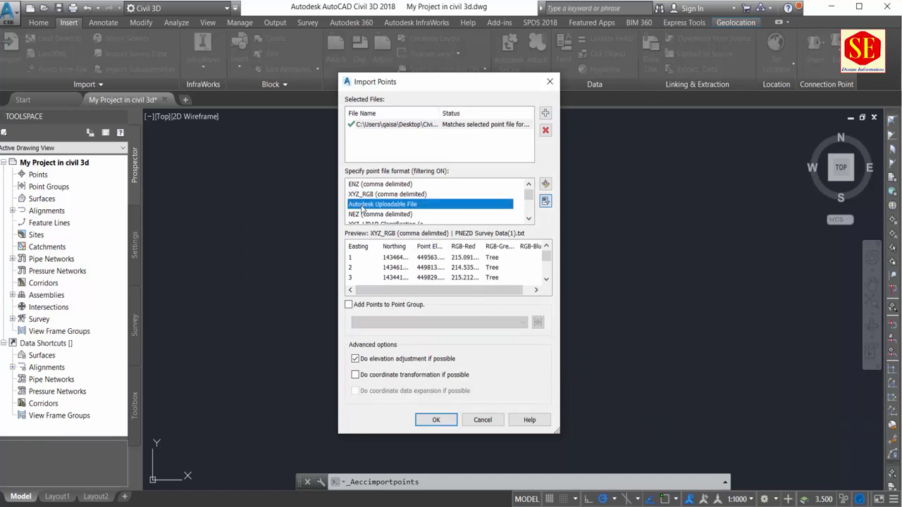
pyautogui.scroll(-1, 384, 205)
pyautogui.click(375, 196)
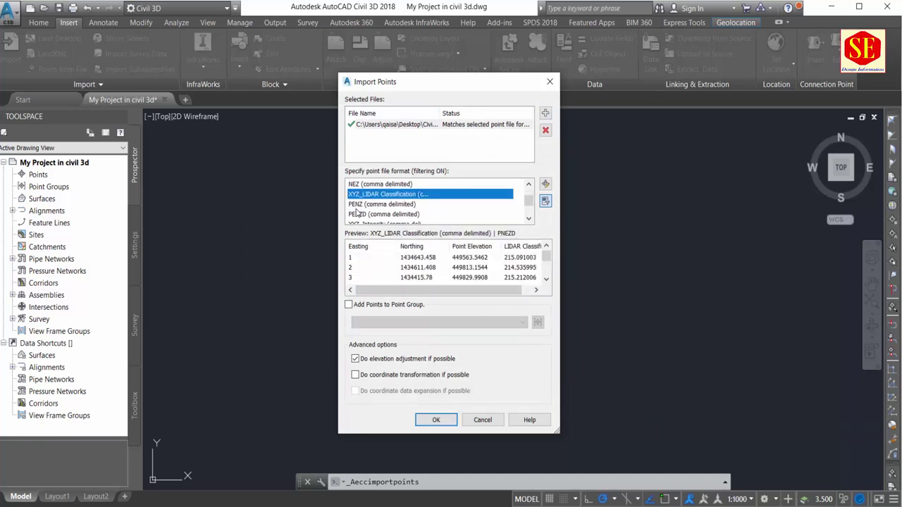
pyautogui.click(357, 205)
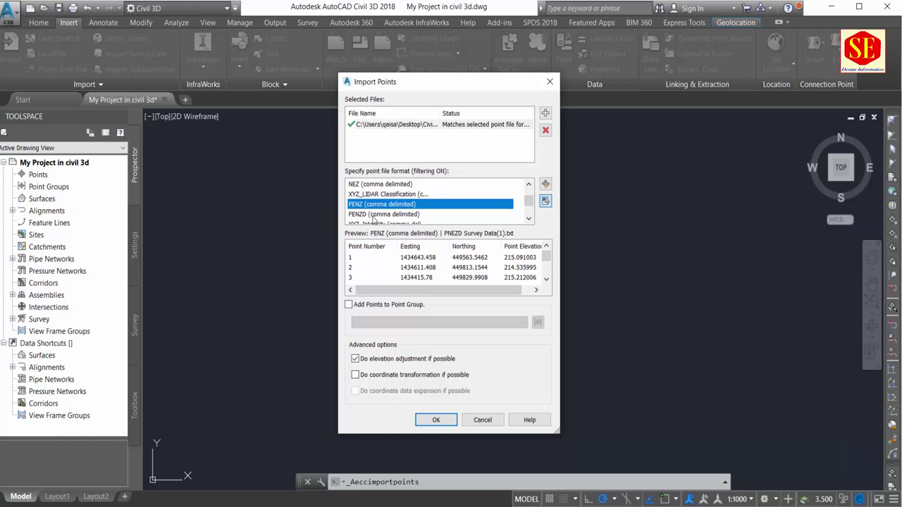
pyautogui.click(376, 215)
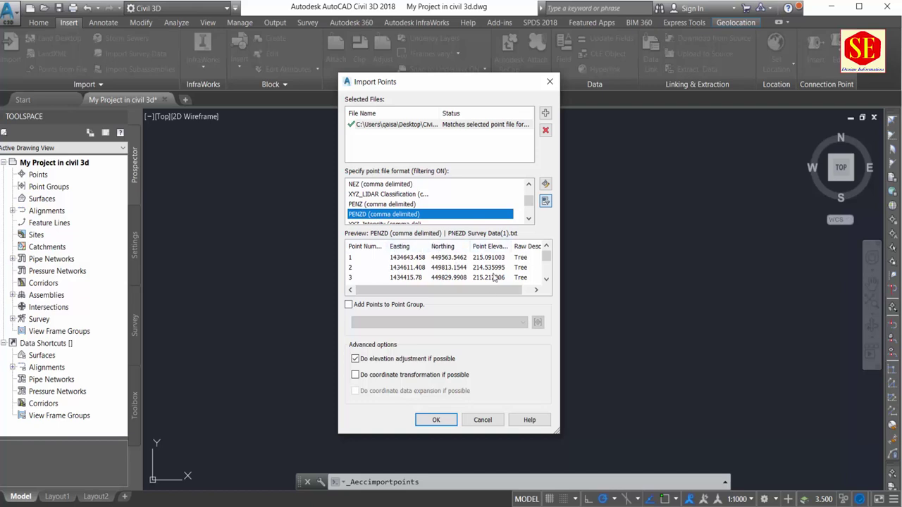
pyautogui.moveTo(498, 290); pyautogui.dragTo(521, 291)
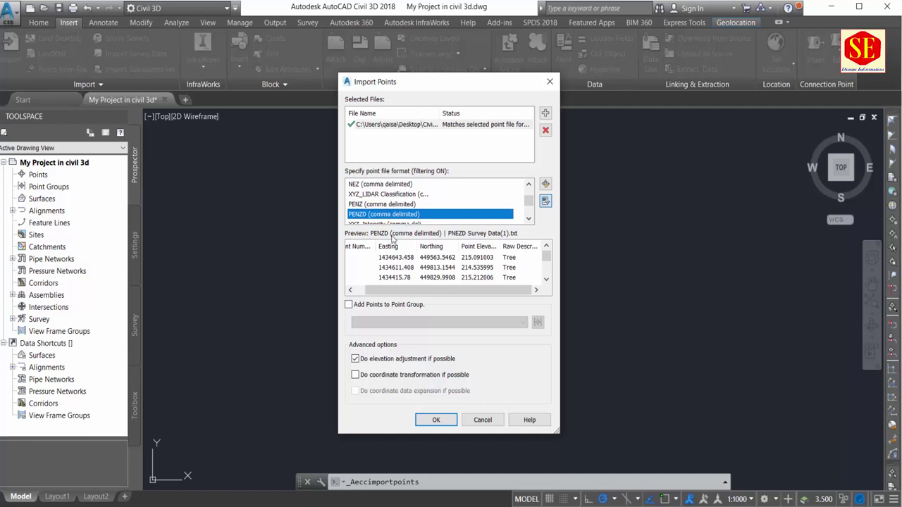
# Put the imported survey points into a new point group named Xyz and import them.
pyautogui.click(348, 305)
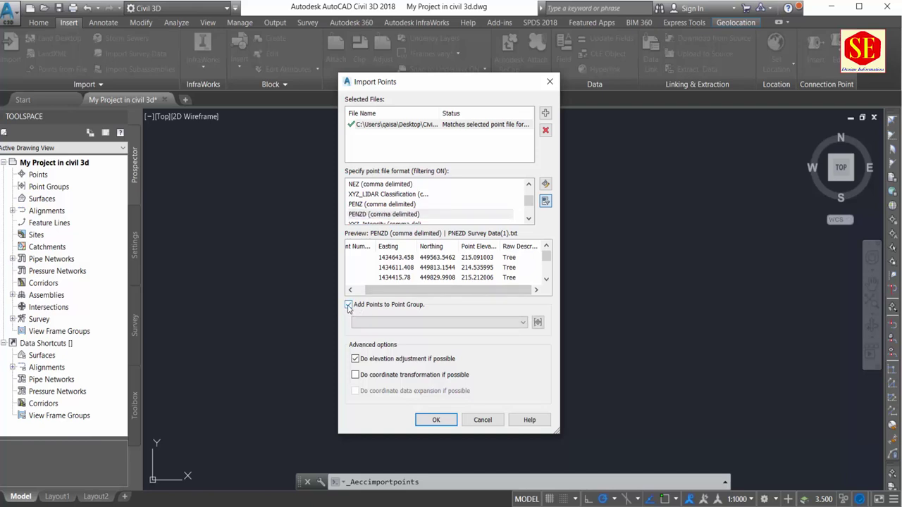
pyautogui.click(537, 323)
pyautogui.write('Xyz')
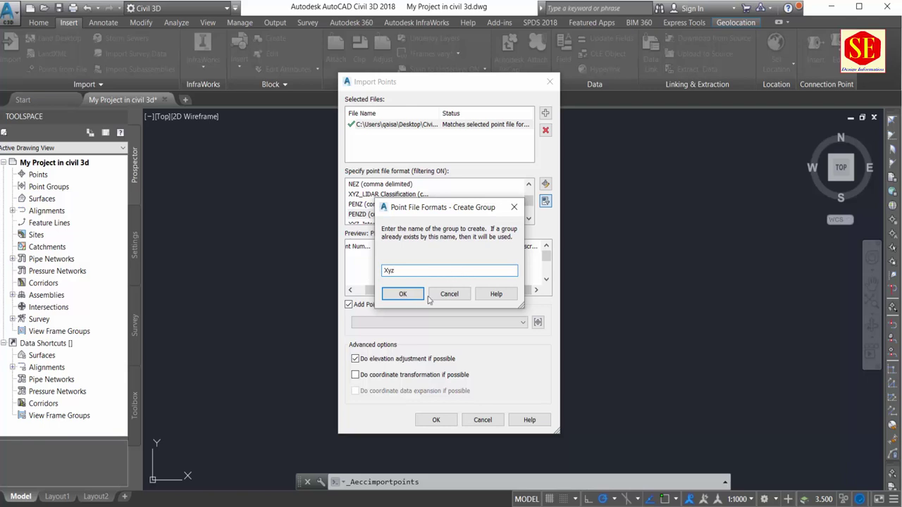
pyautogui.click(401, 294)
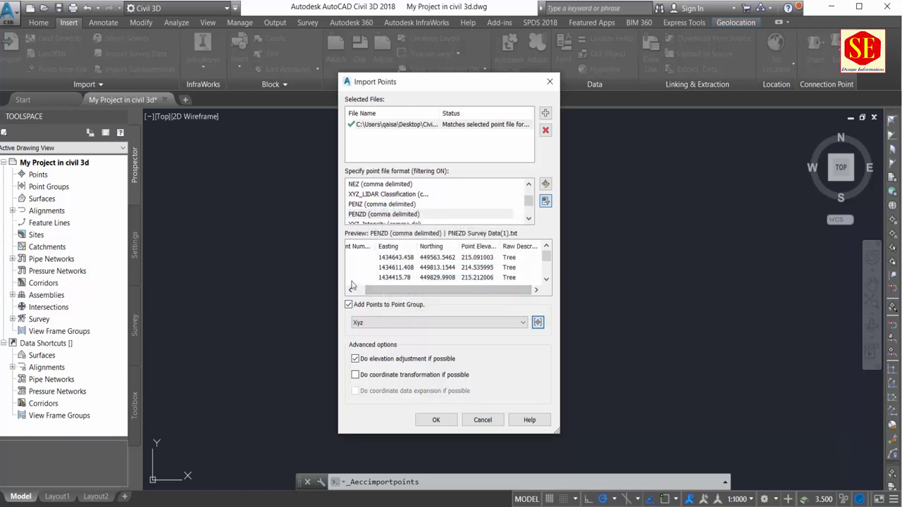
pyautogui.click(436, 419)
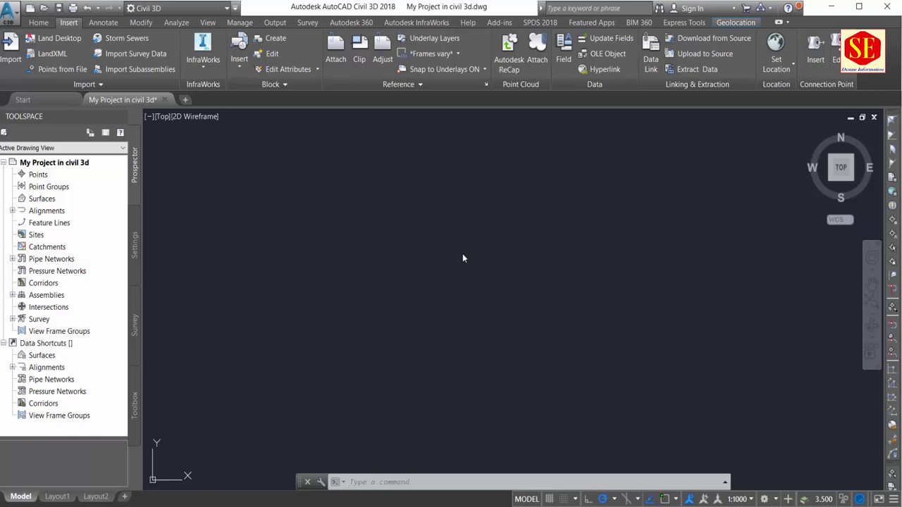
# Zoom to extents (Z, E) to show all the imported survey points.
pyautogui.click(468, 260)
pyautogui.click(448, 286)
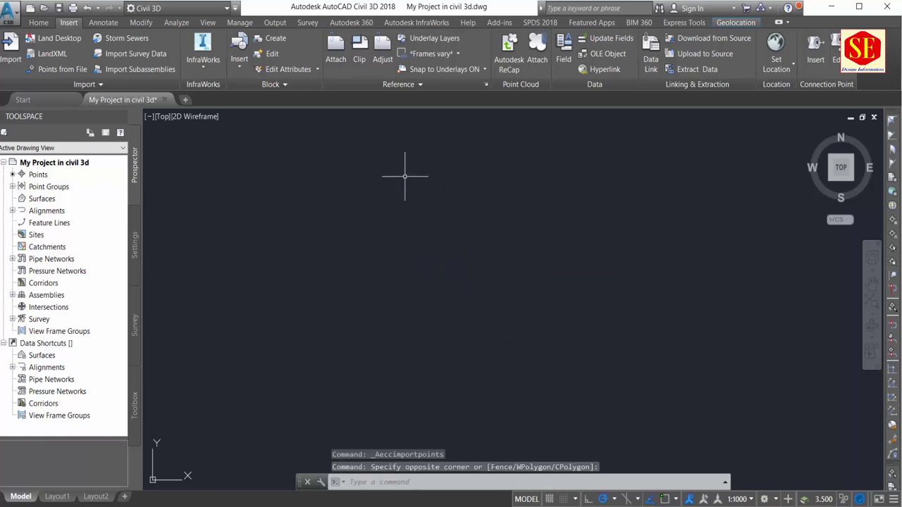
pyautogui.write('z')
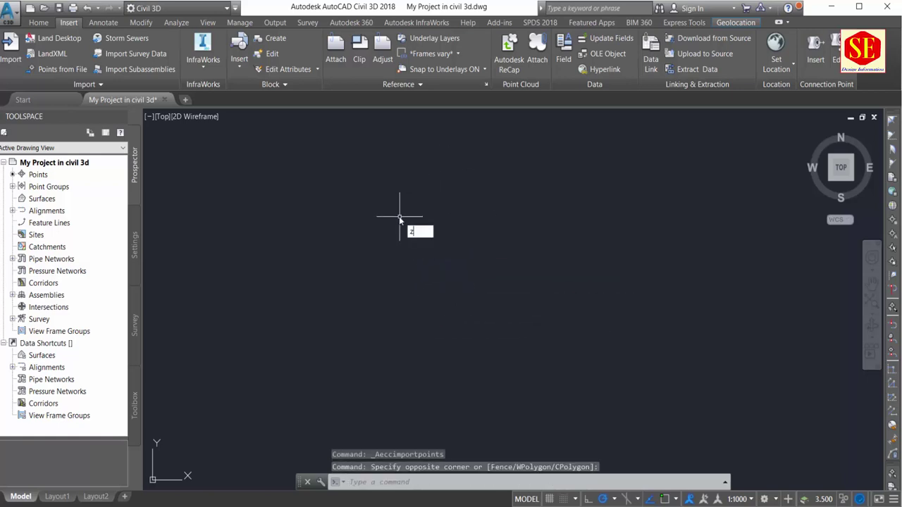
pyautogui.press('Return')
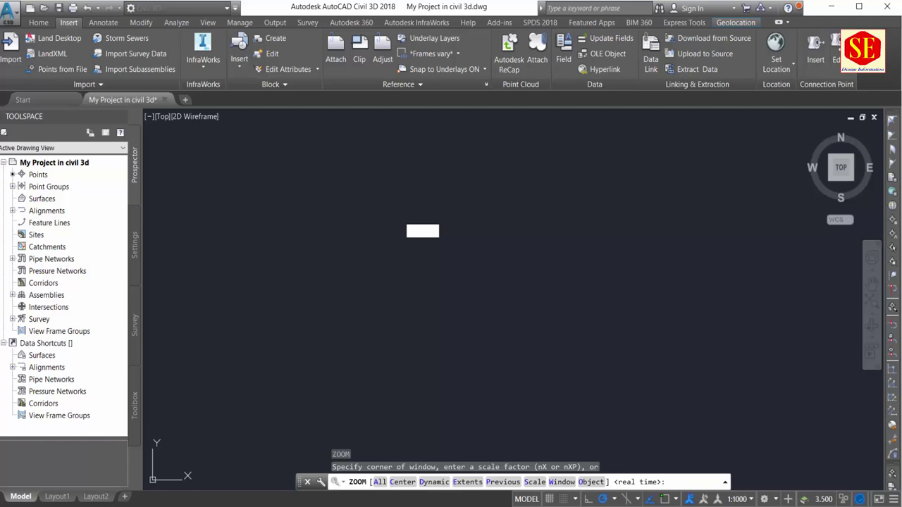
pyautogui.write('e')
pyautogui.press('Return')
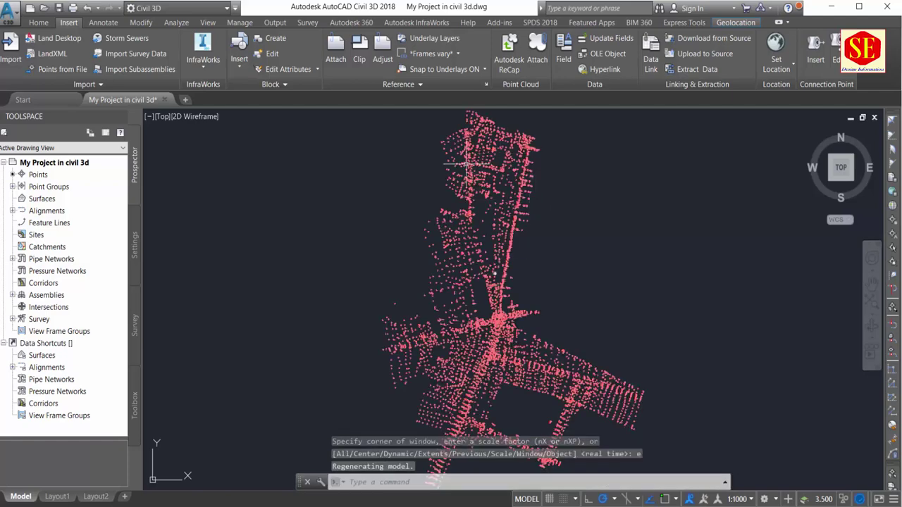
# Zoom and pan around the points to inspect their number, elevation and description labels.
pyautogui.moveTo(489, 299); pyautogui.dragTo(489, 283, button='middle')
pyautogui.scroll(2, 507, 233)
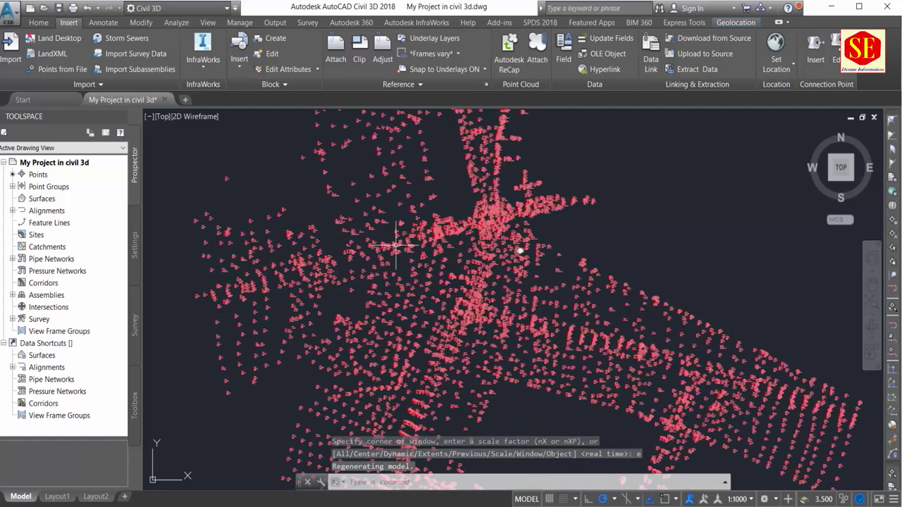
pyautogui.scroll(3, 599, 308)
pyautogui.scroll(4, 598, 309)
pyautogui.scroll(4, 598, 305)
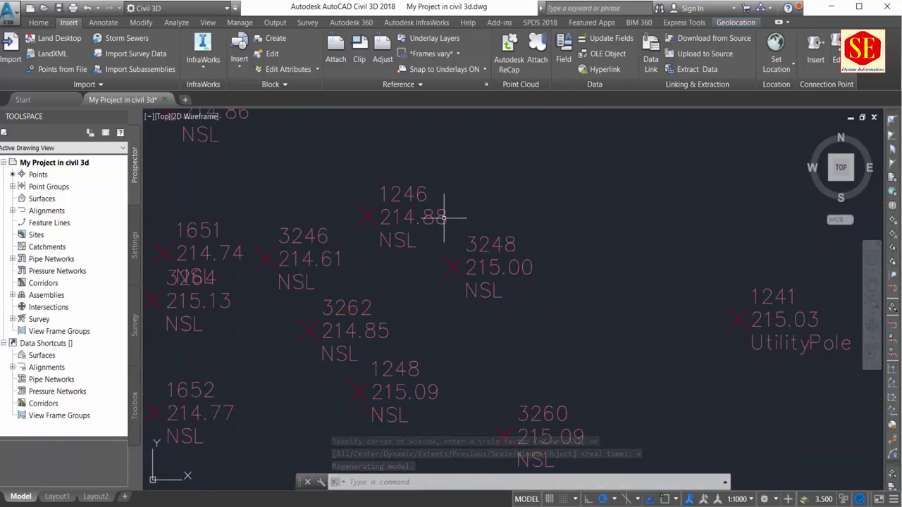
pyautogui.scroll(-4, 499, 286)
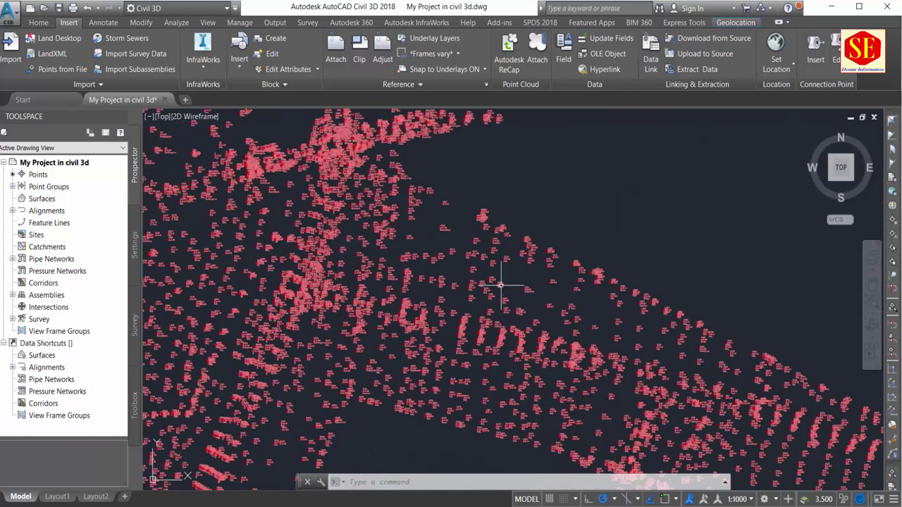
pyautogui.scroll(-2, 502, 285)
pyautogui.scroll(-2, 500, 285)
pyautogui.scroll(-2, 504, 286)
pyautogui.scroll(-2, 512, 289)
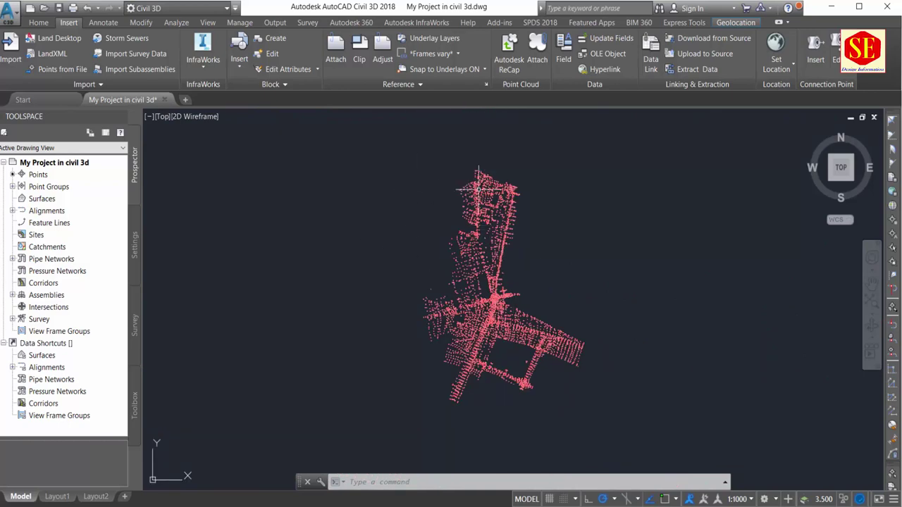
pyautogui.scroll(1, 536, 286)
pyautogui.scroll(1, 475, 166)
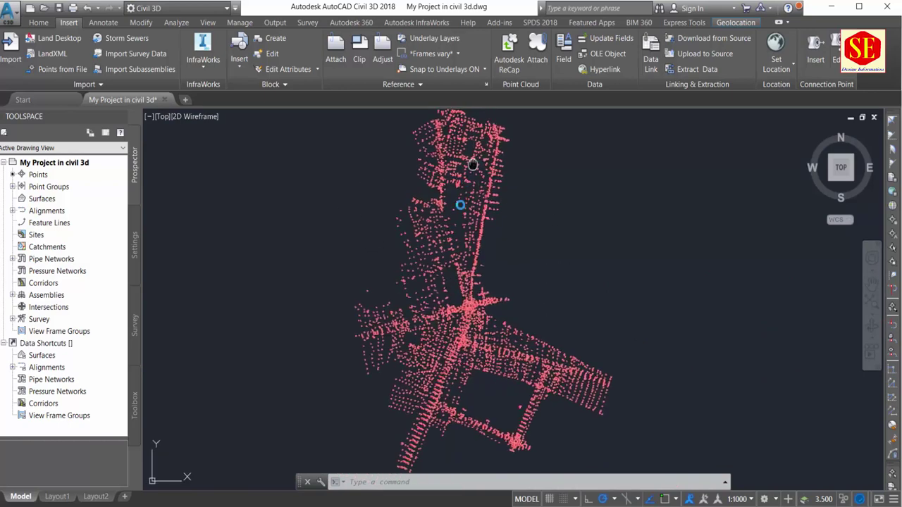
pyautogui.scroll(1, 479, 205)
pyautogui.scroll(1, 479, 204)
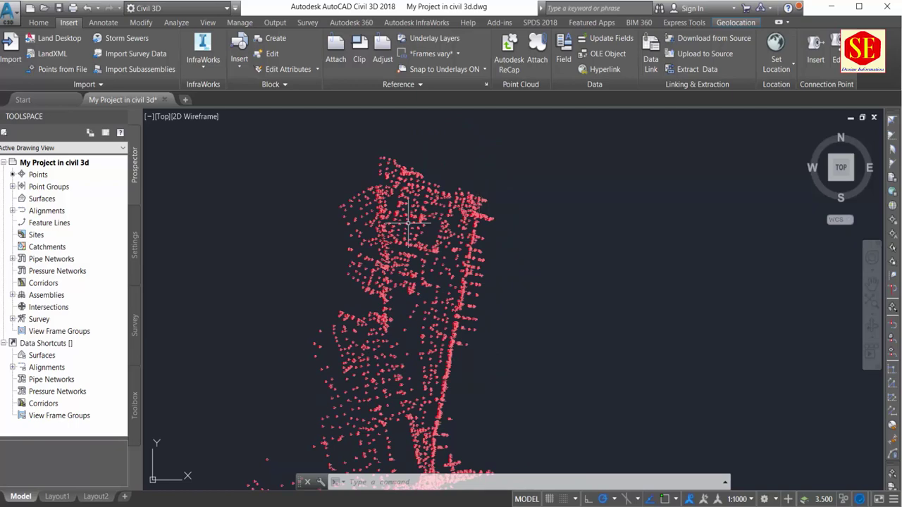
pyautogui.moveTo(415, 317); pyautogui.dragTo(430, 225, button='middle')
pyautogui.scroll(-1, 431, 226)
pyautogui.scroll(-1, 445, 318)
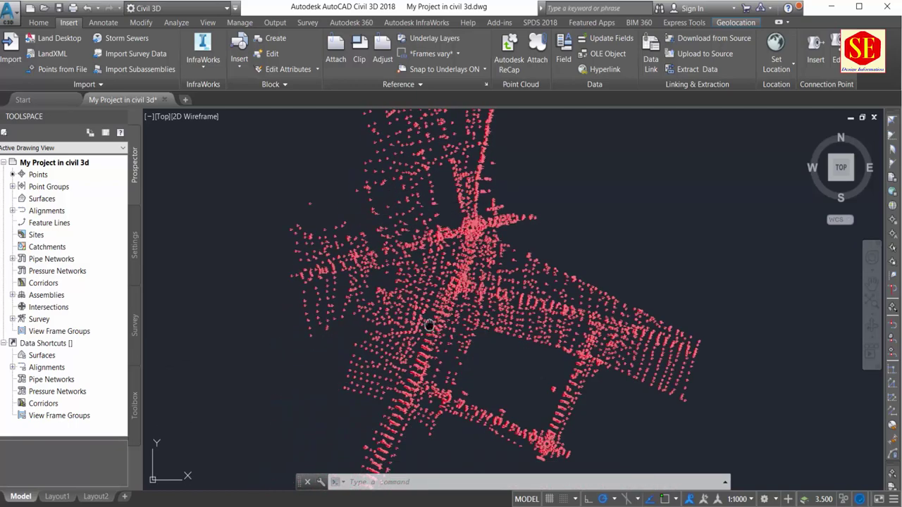
pyautogui.scroll(-1, 437, 296)
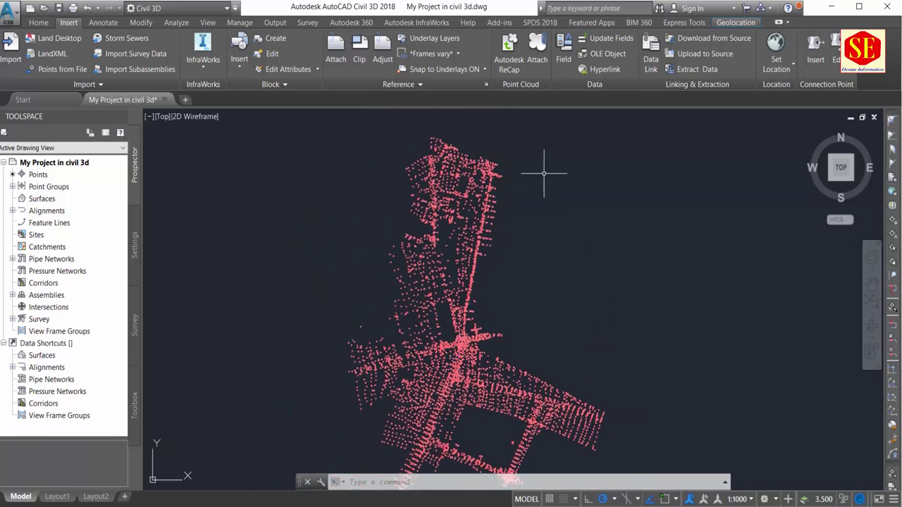
pyautogui.moveTo(503, 258); pyautogui.dragTo(498, 197, button='middle')
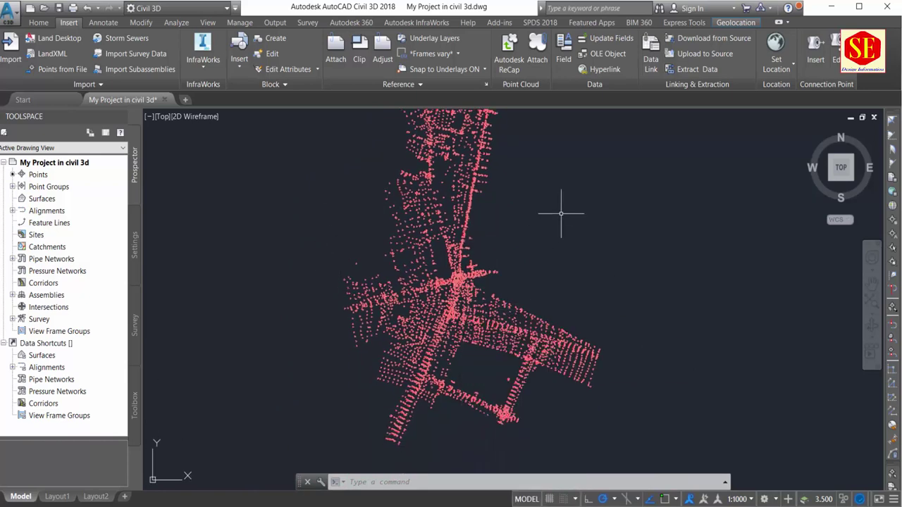
pyautogui.moveTo(456, 211); pyautogui.dragTo(462, 264, button='middle')
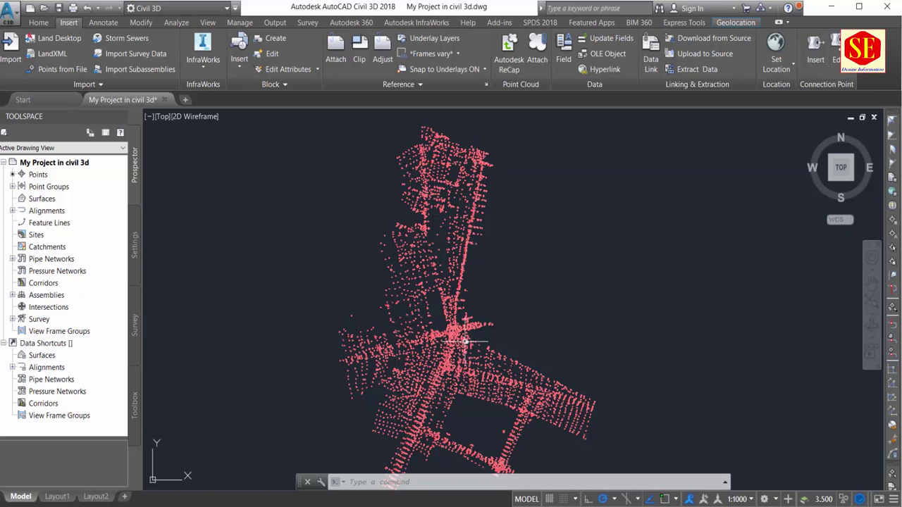
pyautogui.moveTo(465, 341); pyautogui.dragTo(461, 319, button='middle')
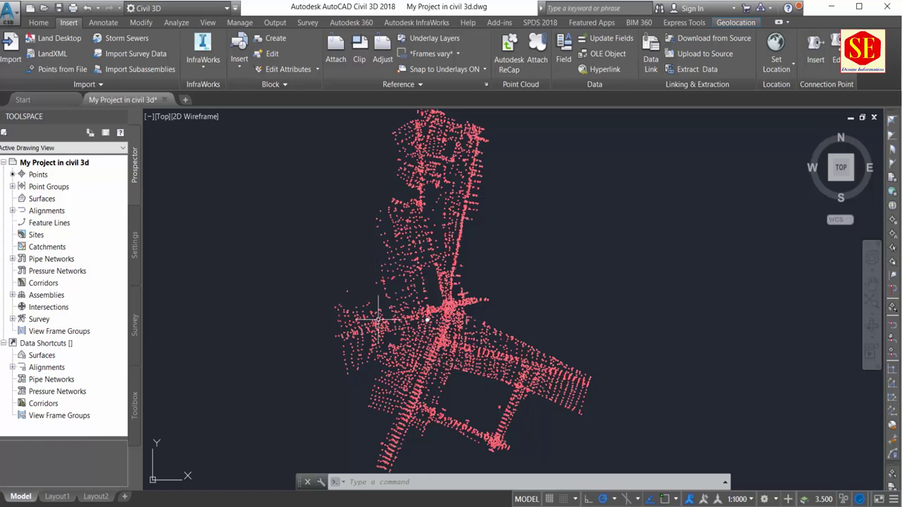
pyautogui.moveTo(464, 321); pyautogui.dragTo(465, 288, button='middle')
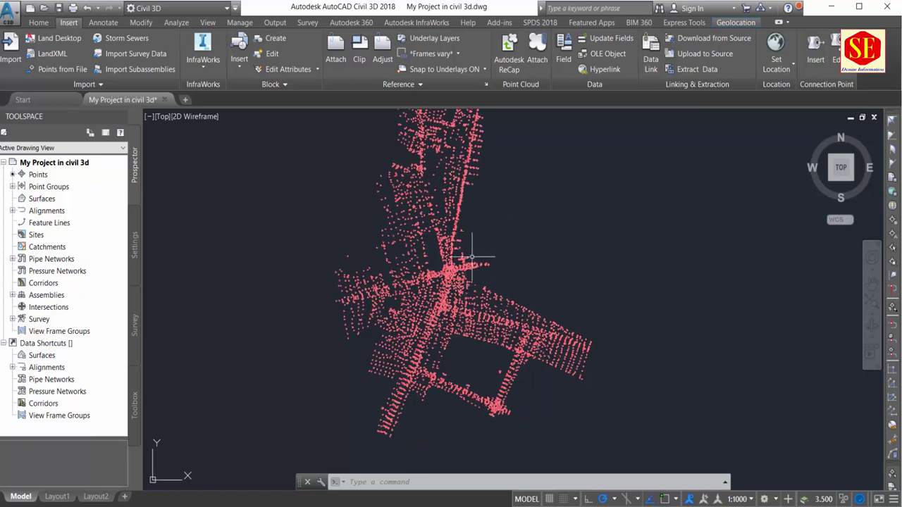
pyautogui.moveTo(449, 209); pyautogui.dragTo(447, 257, button='middle')
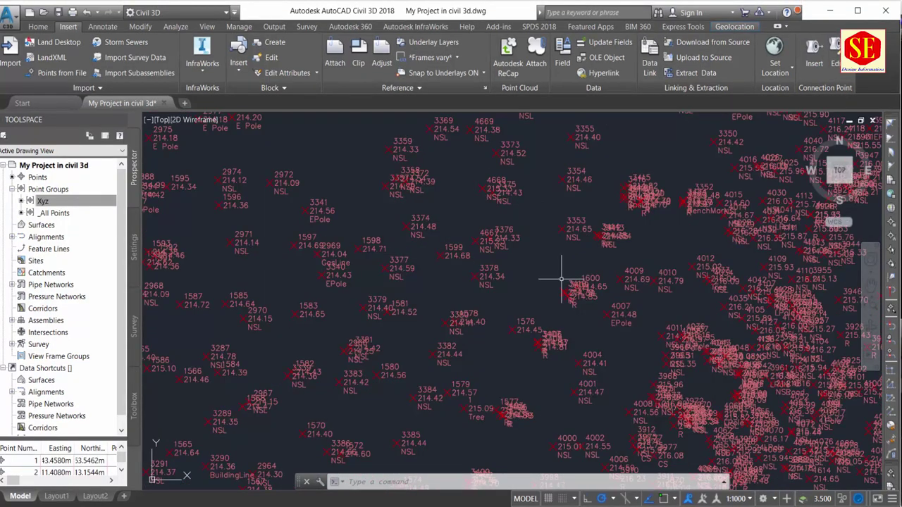
# Expand Point Groups in Prospector and bring up the context menu for Xyz.
pyautogui.click(62, 191)
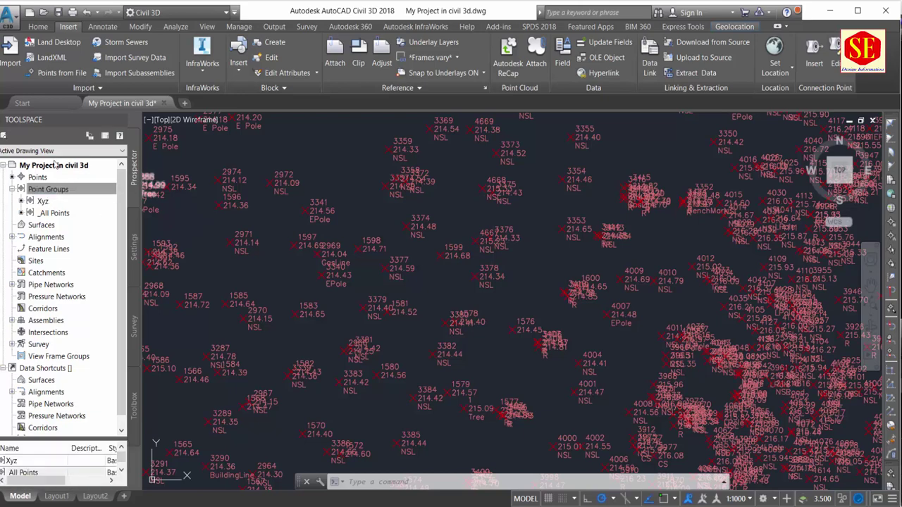
pyautogui.click(35, 189)
pyautogui.click(37, 178)
pyautogui.click(49, 191)
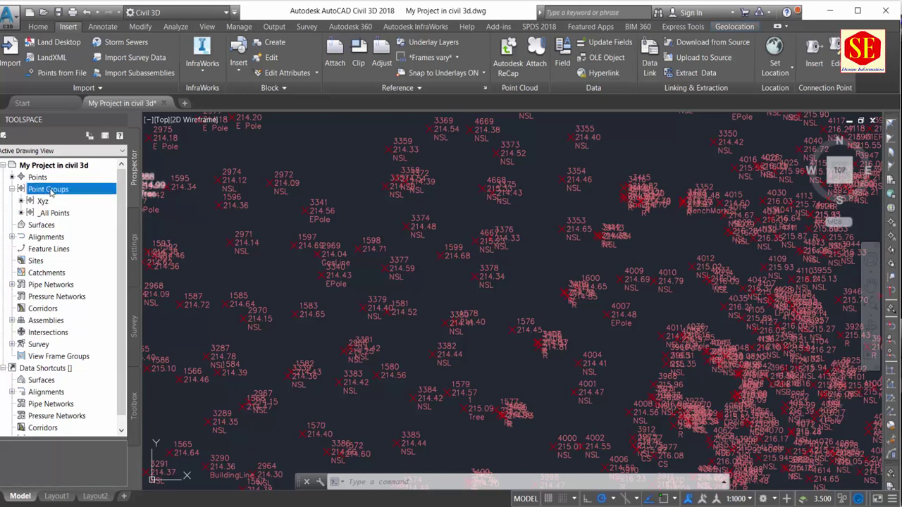
pyautogui.click(41, 201)
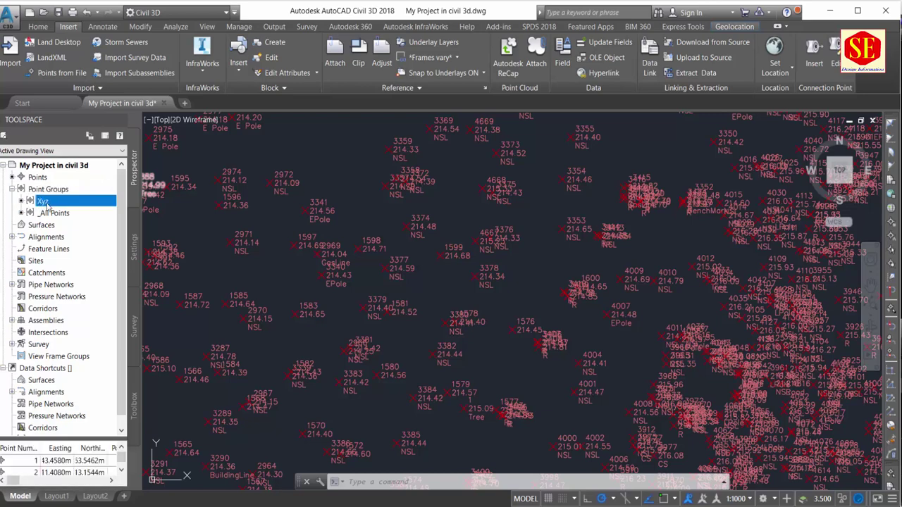
pyautogui.rightClick(43, 205)
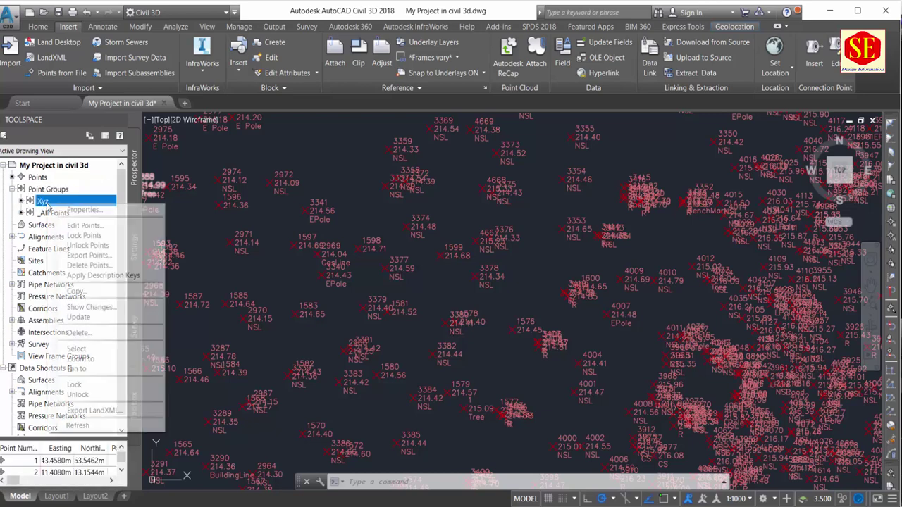
# In Xyz point group properties, keep Basic point style and try Elevation and Description labels.
pyautogui.click(97, 212)
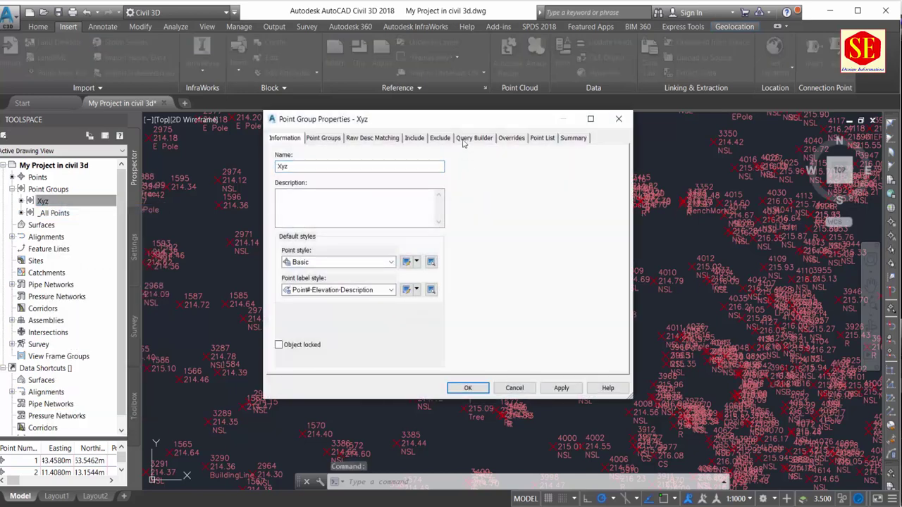
pyautogui.moveTo(474, 125); pyautogui.dragTo(350, 152)
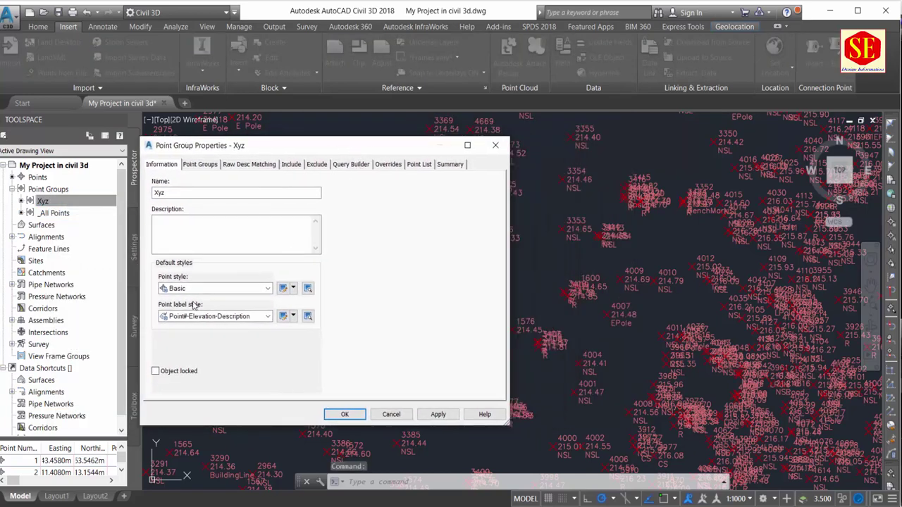
pyautogui.click(251, 290)
pyautogui.click(252, 290)
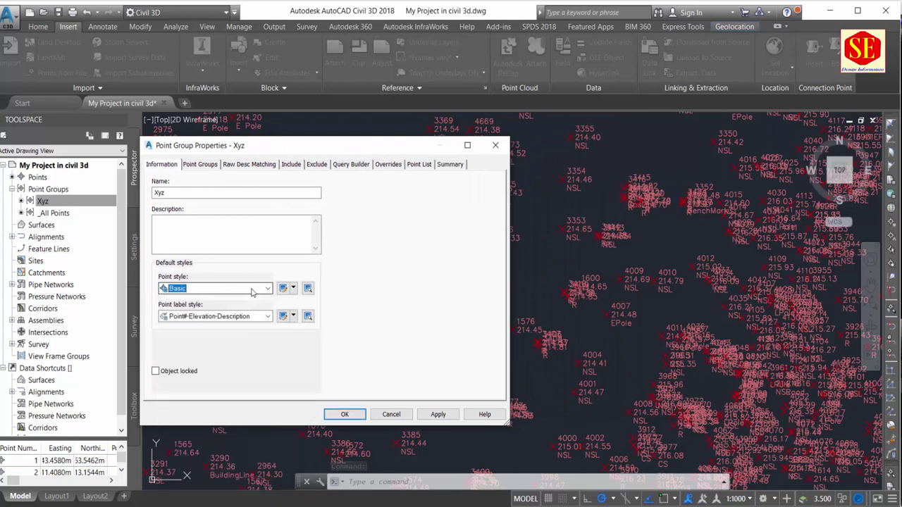
pyautogui.click(217, 317)
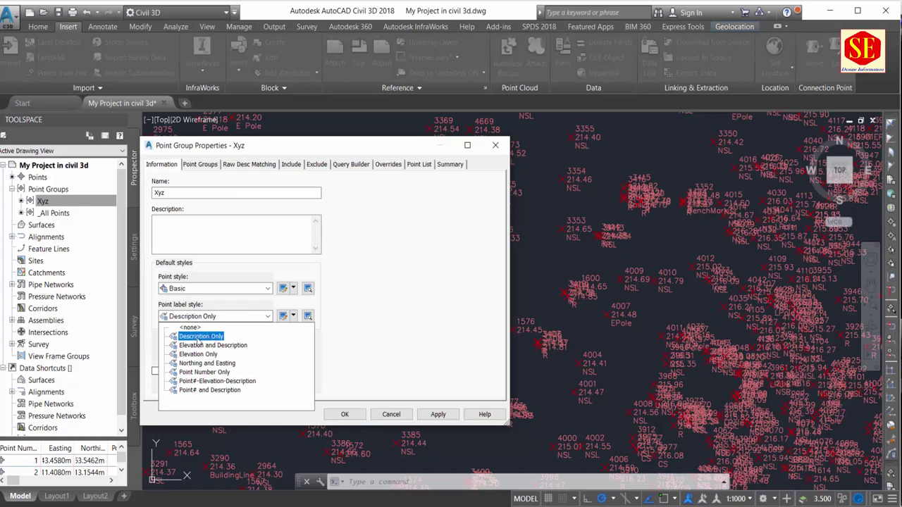
pyautogui.click(213, 346)
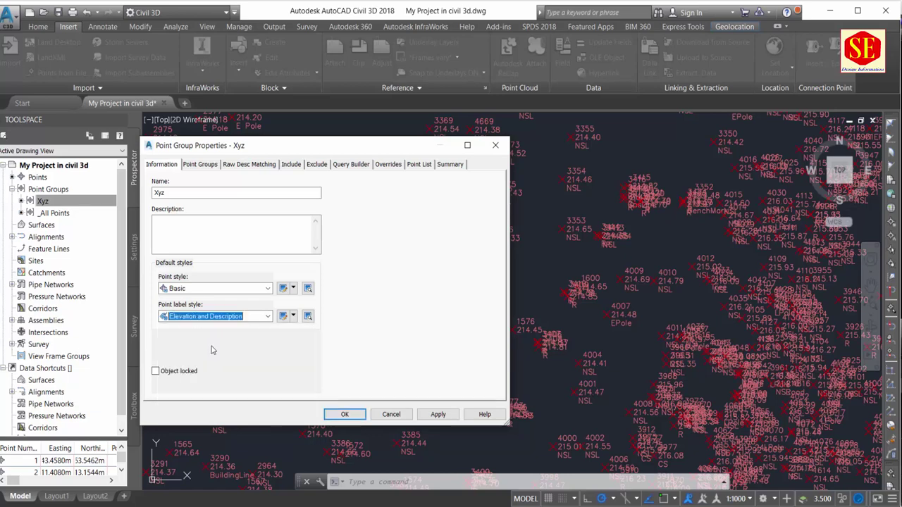
pyautogui.click(446, 416)
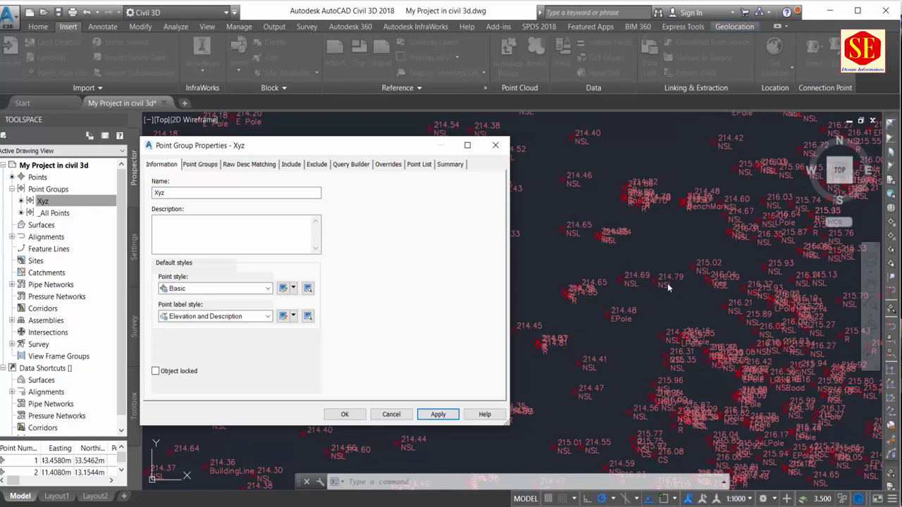
# Try Elevation Only labels, then set the point label style to <none> and confirm.
pyautogui.click(210, 317)
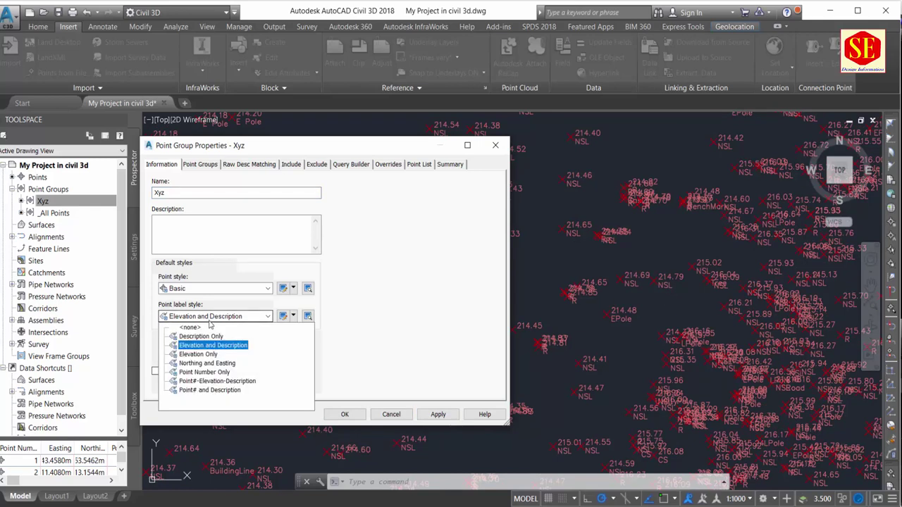
pyautogui.click(207, 355)
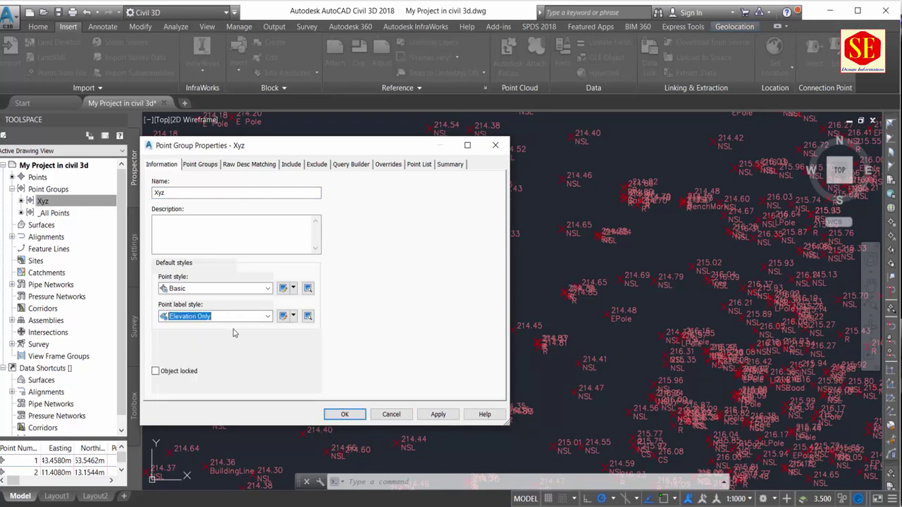
pyautogui.click(438, 414)
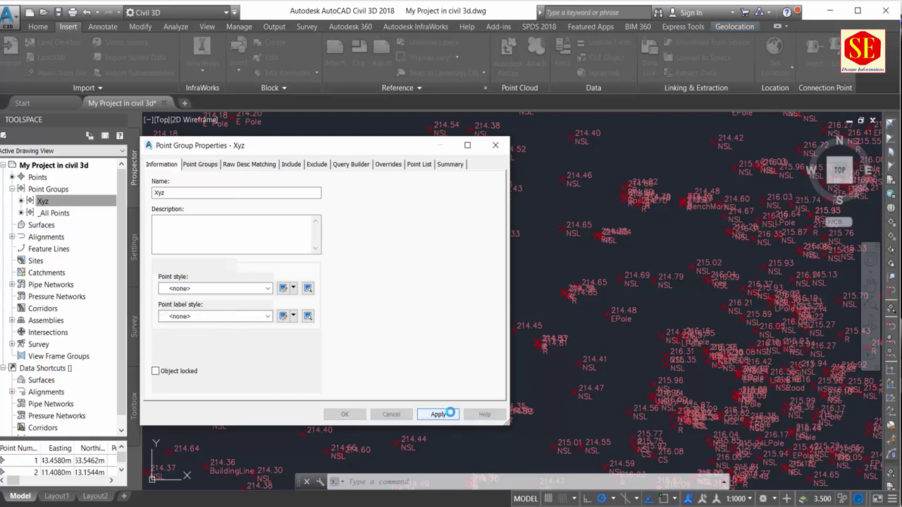
pyautogui.click(219, 317)
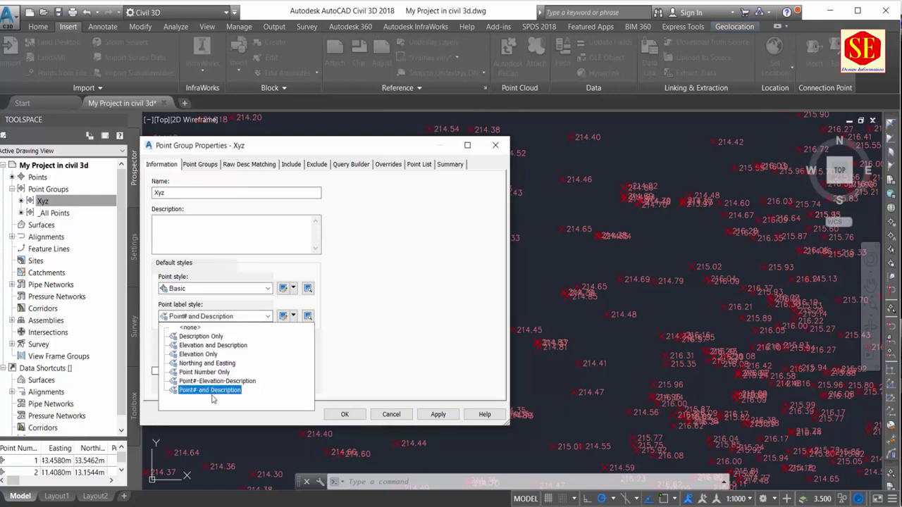
pyautogui.click(203, 328)
pyautogui.click(446, 415)
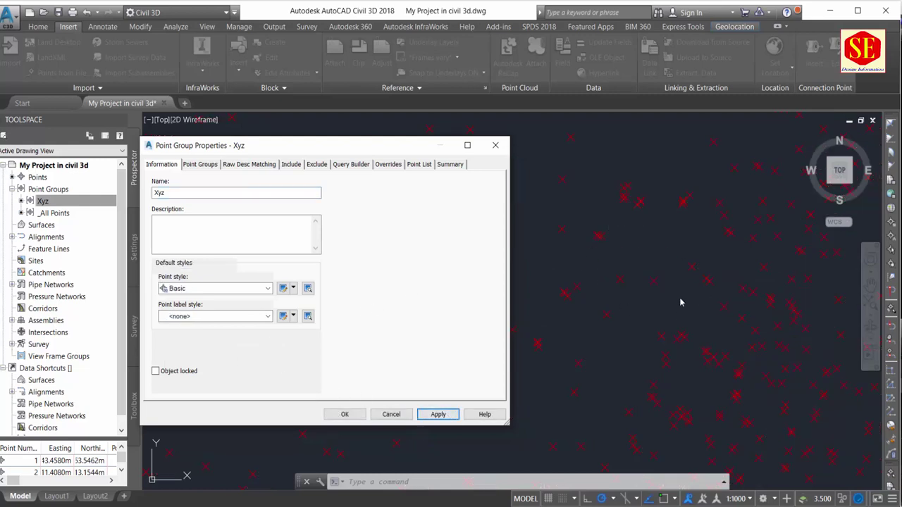
pyautogui.click(345, 414)
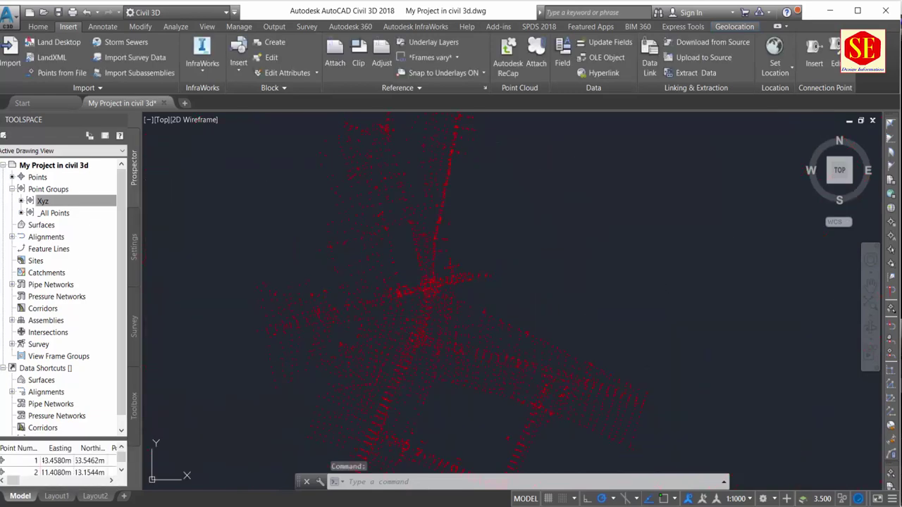
pyautogui.moveTo(383, 334); pyautogui.dragTo(487, 236, button='middle')
pyautogui.scroll(4, 427, 235)
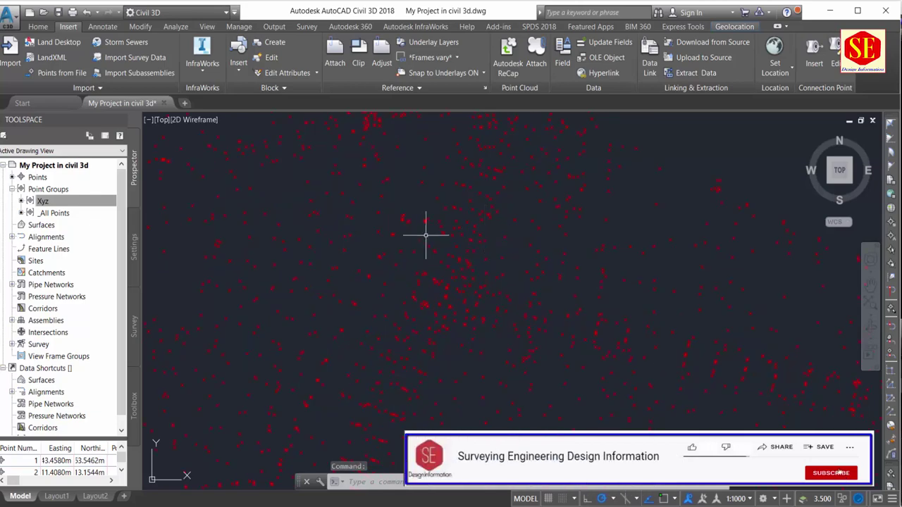
pyautogui.click(53, 202)
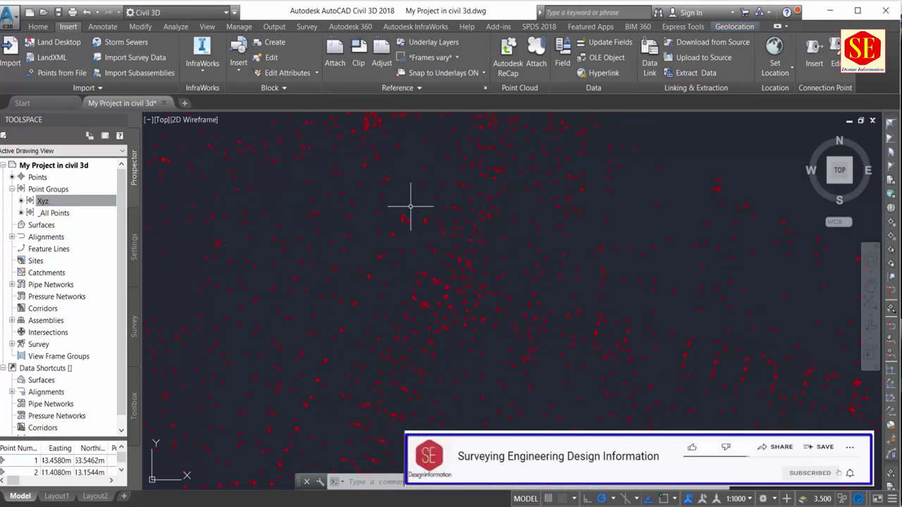
pyautogui.scroll(-2, 416, 203)
pyautogui.scroll(-3, 461, 247)
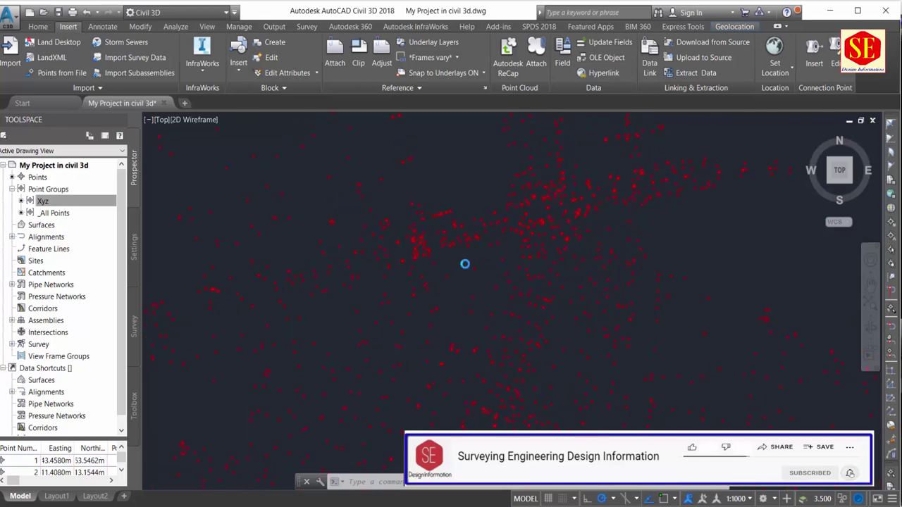
pyautogui.scroll(3, 497, 278)
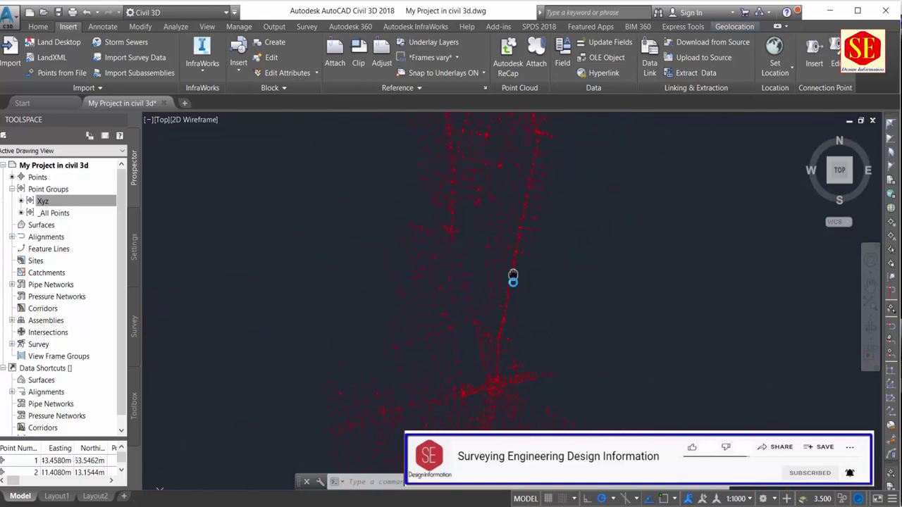
pyautogui.scroll(2, 502, 257)
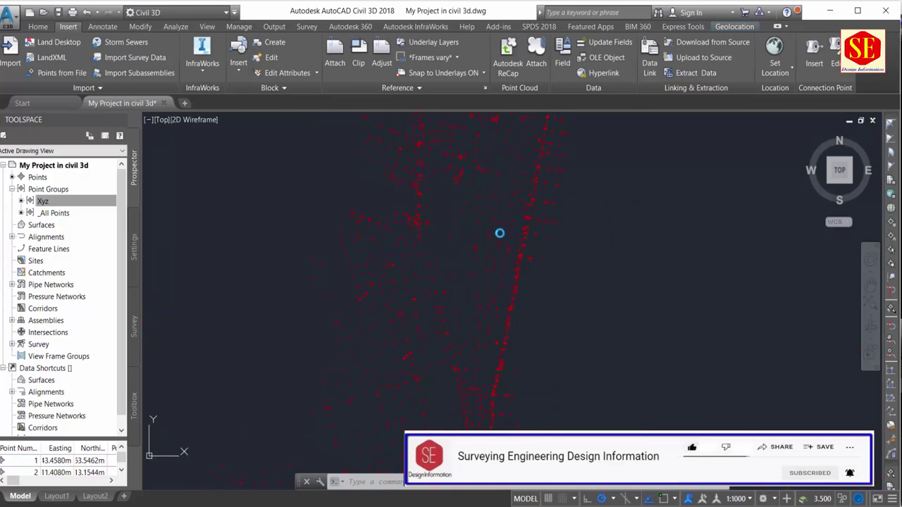
pyautogui.scroll(-2, 486, 243)
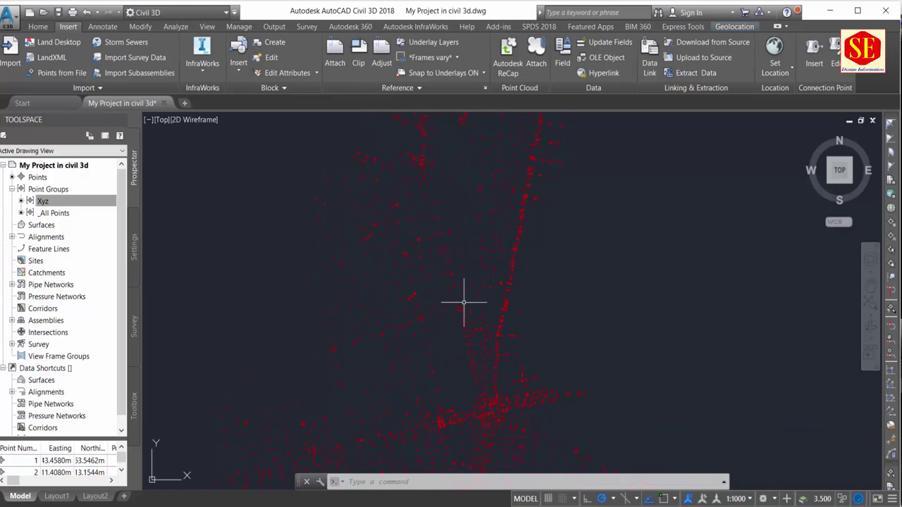
pyautogui.scroll(-2, 475, 162)
pyautogui.scroll(-2, 486, 202)
pyautogui.scroll(2, 472, 372)
# Start a new TIN surface from the Surfaces collection and name it Myp Rject.
pyautogui.click(38, 226)
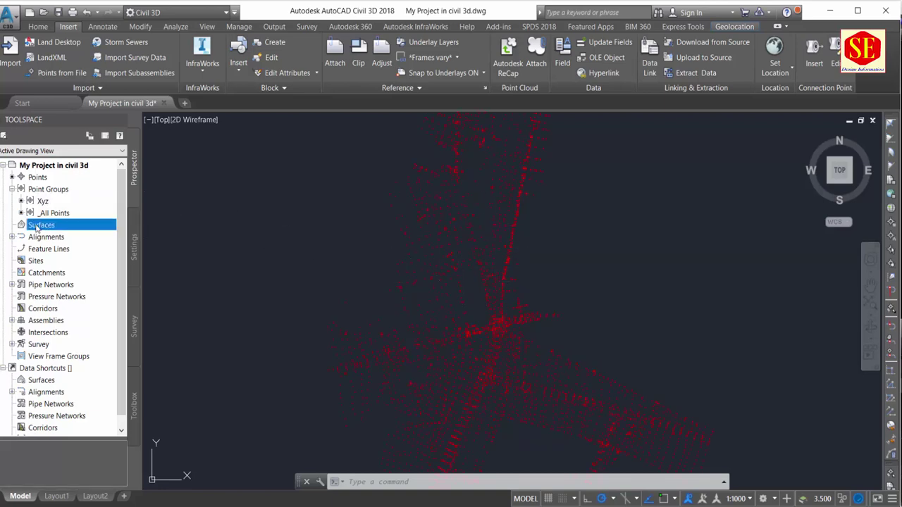
pyautogui.rightClick(40, 230)
pyautogui.press('Escape')
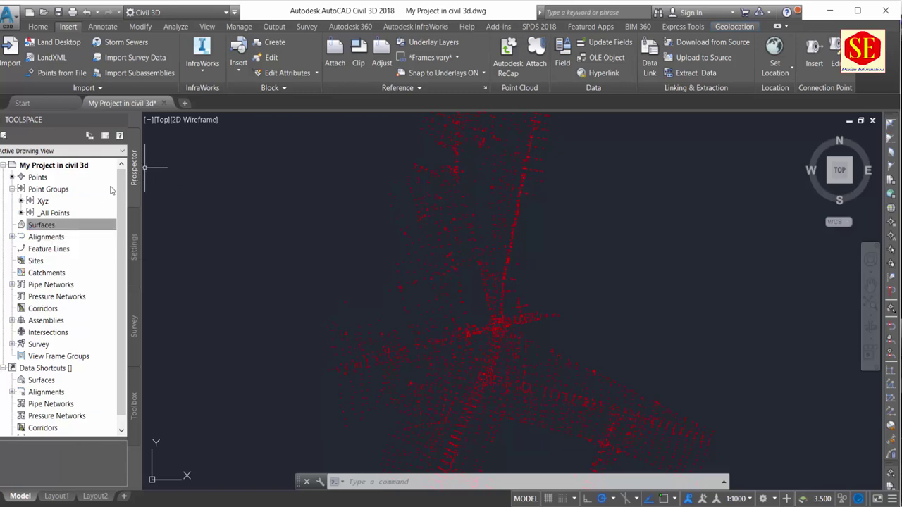
pyautogui.click(48, 226)
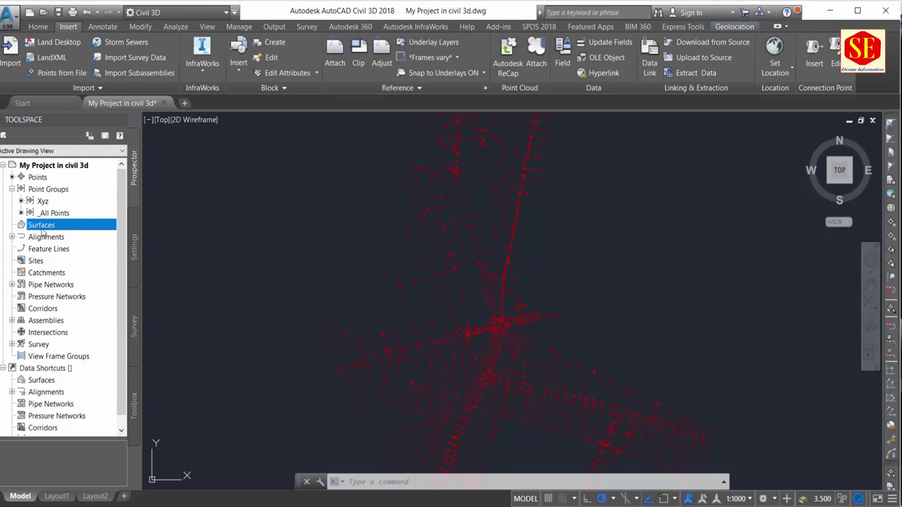
pyautogui.rightClick(46, 230)
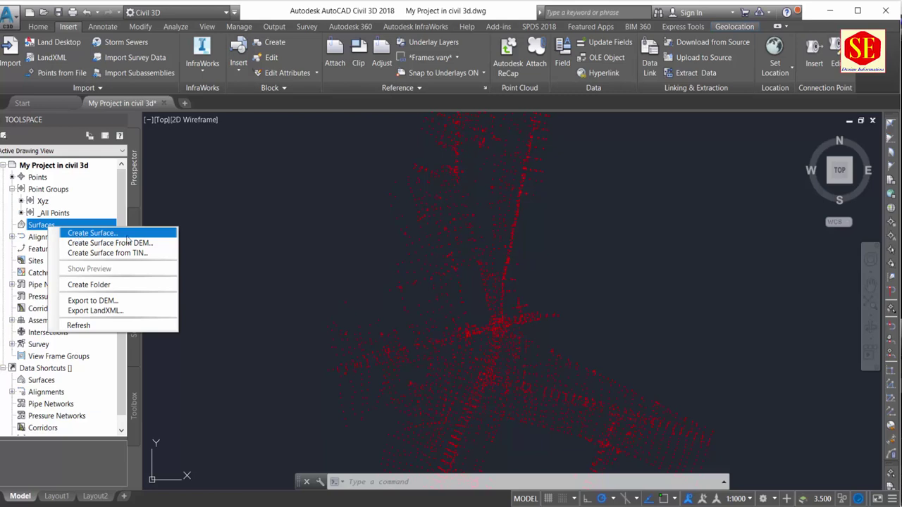
pyautogui.click(113, 233)
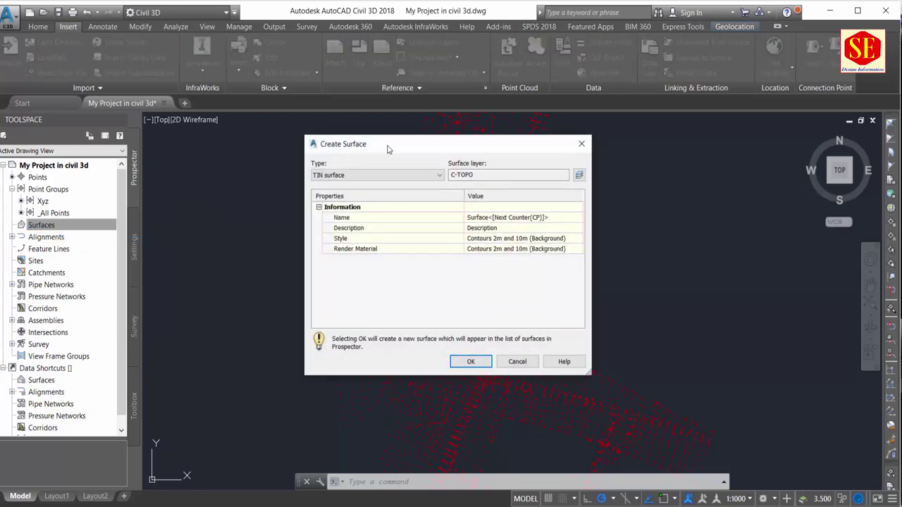
pyautogui.moveTo(386, 149); pyautogui.dragTo(247, 151)
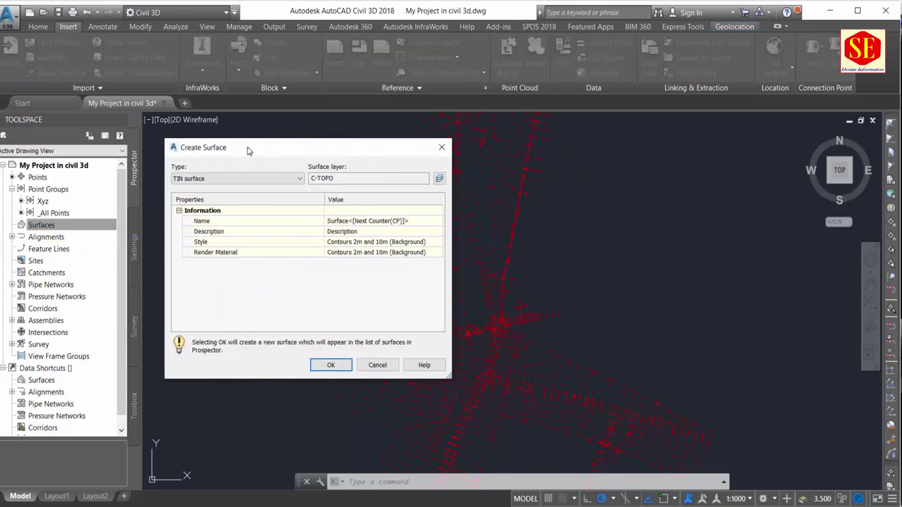
pyautogui.click(215, 221)
pyautogui.click(366, 221)
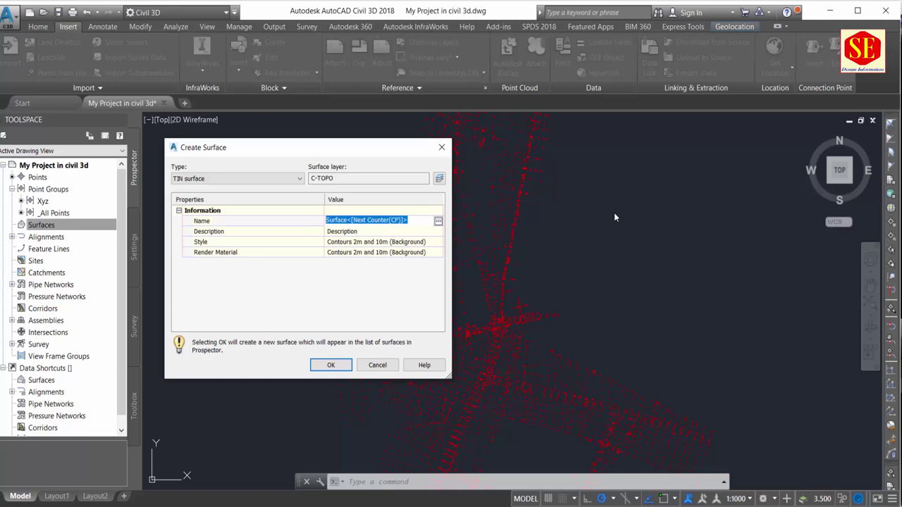
pyautogui.write('Myp Rject')
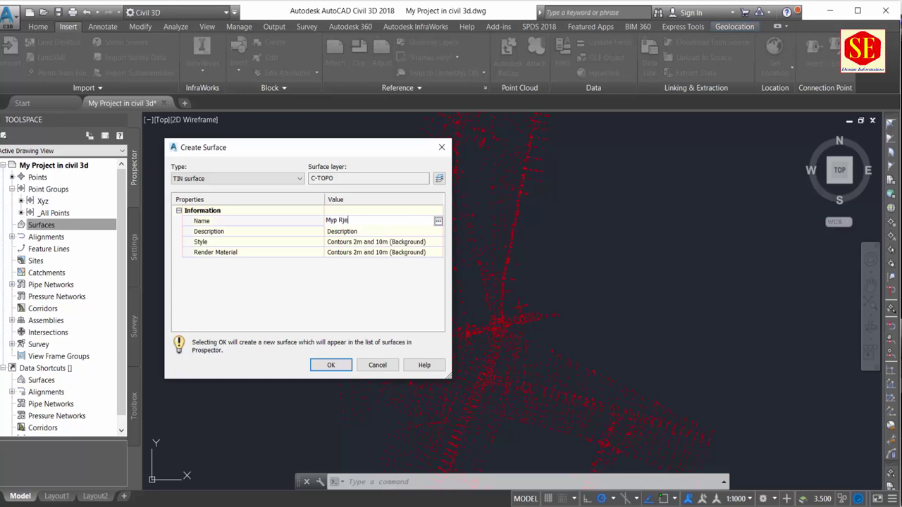
pyautogui.press('Return')
# Set the surface style to Contours 1m and 5m (Background).
pyautogui.click(374, 244)
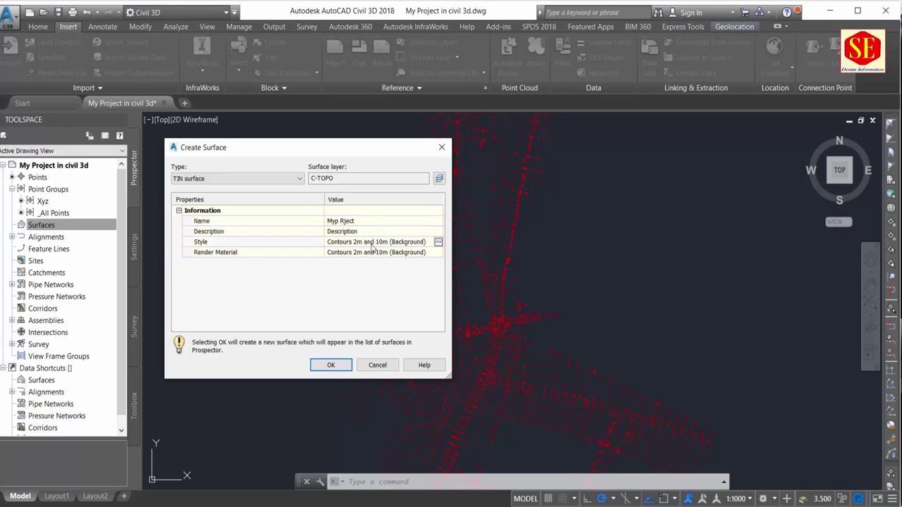
pyautogui.press('Return')
pyautogui.click(439, 245)
pyautogui.click(438, 242)
pyautogui.click(469, 255)
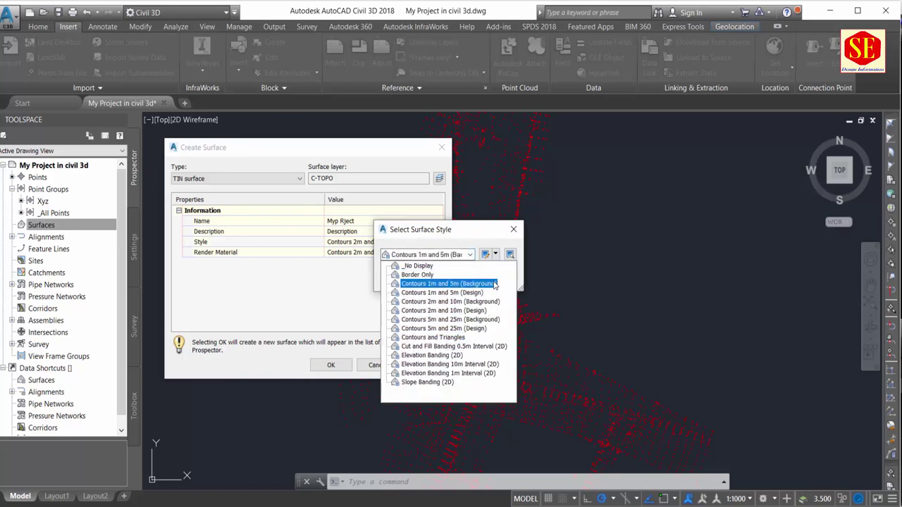
pyautogui.click(472, 284)
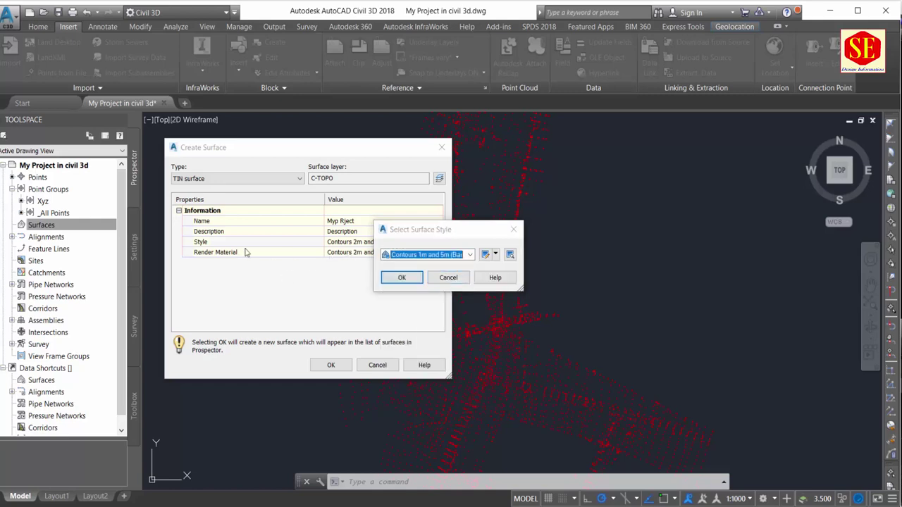
pyautogui.click(401, 278)
# Set the render material to ByBlock and create the surface.
pyautogui.click(198, 255)
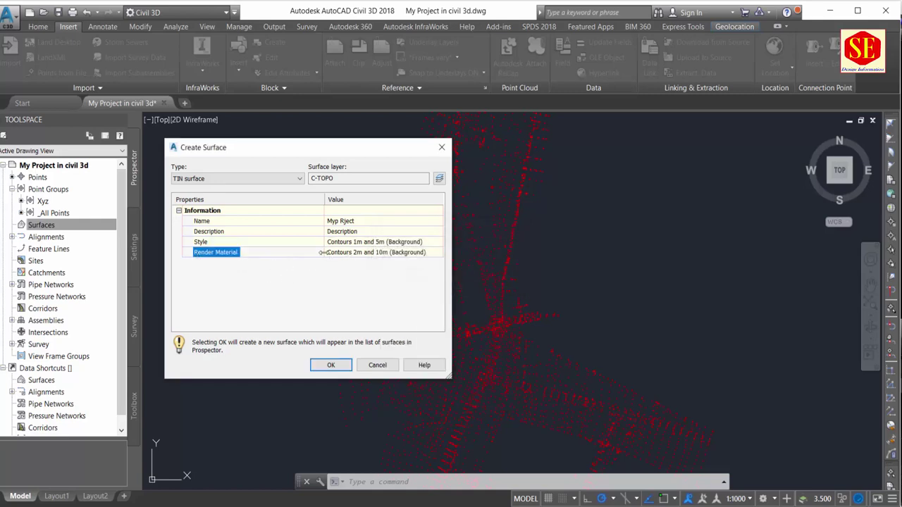
pyautogui.click(412, 254)
pyautogui.click(438, 253)
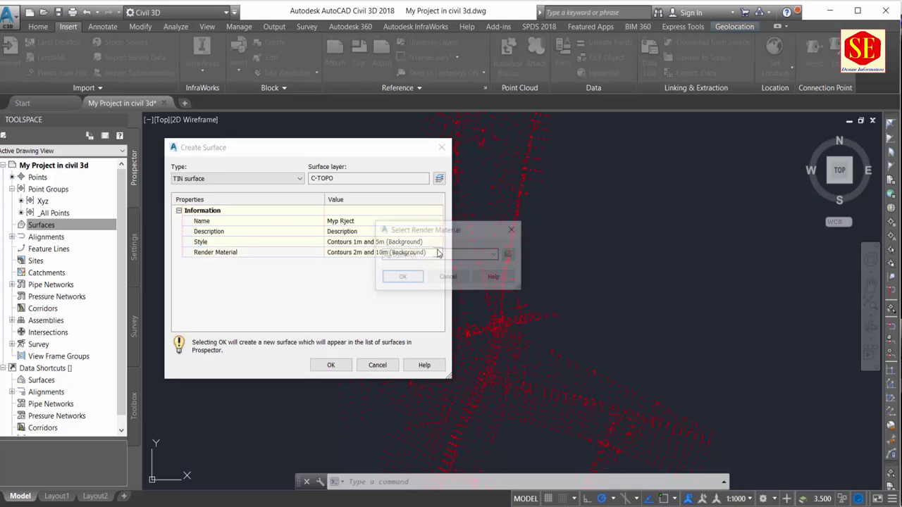
pyautogui.click(453, 258)
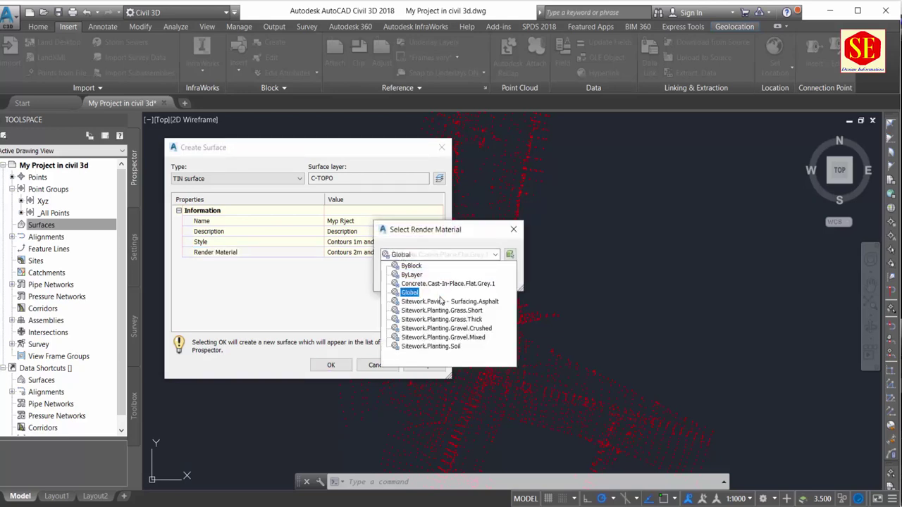
pyautogui.click(419, 268)
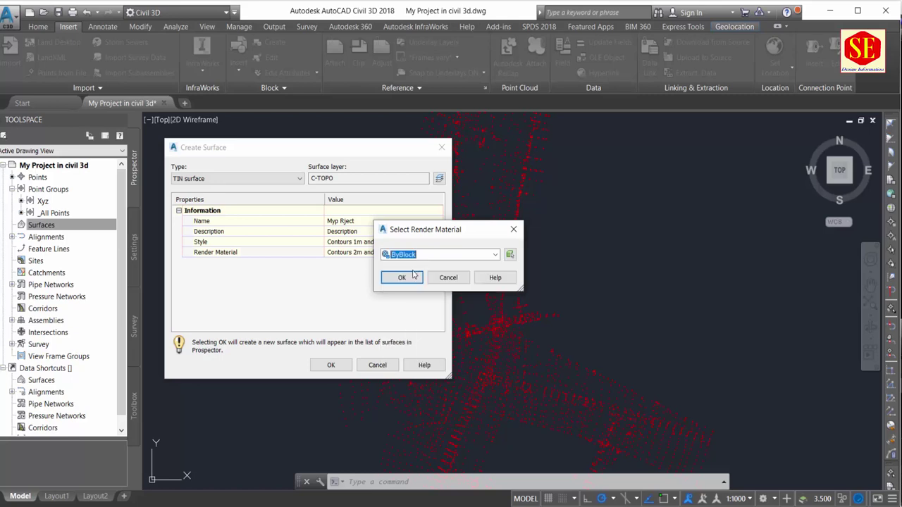
pyautogui.click(405, 279)
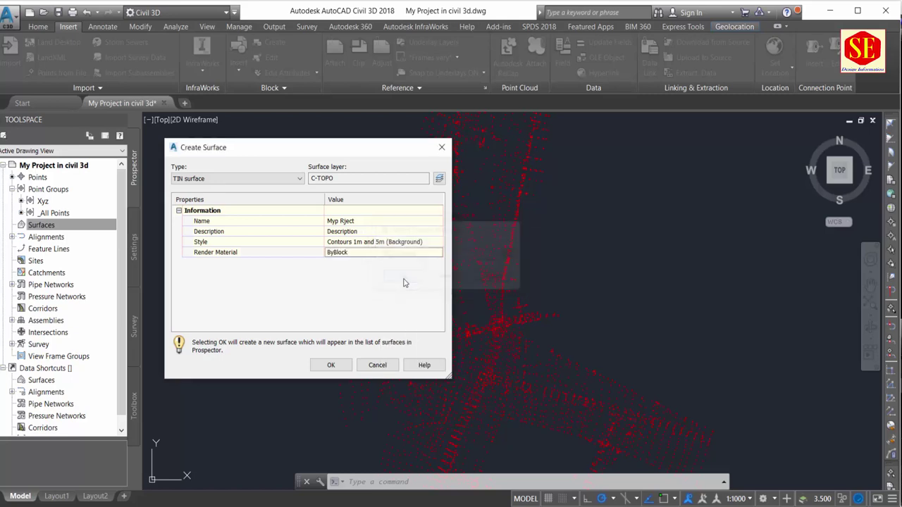
pyautogui.click(336, 365)
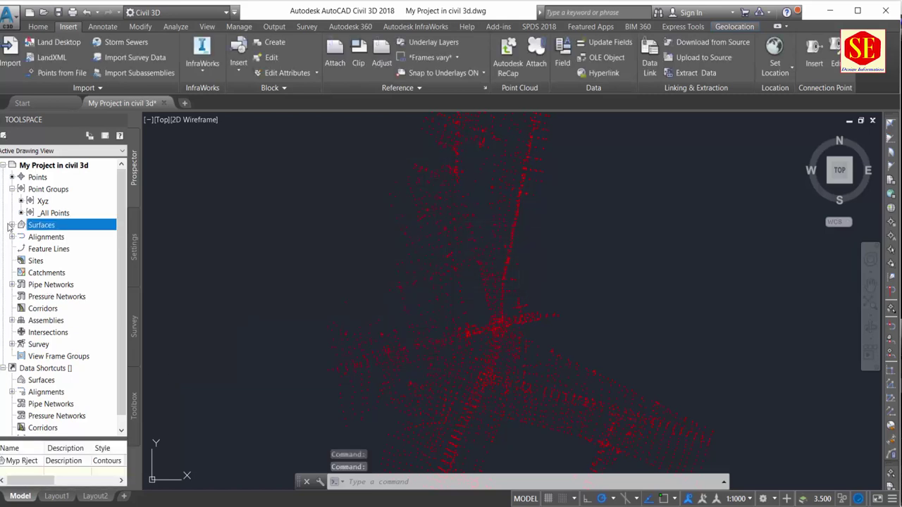
# Expand Surfaces > Myp Rject > Definition in Prospector and select Point Groups.
pyautogui.click(10, 226)
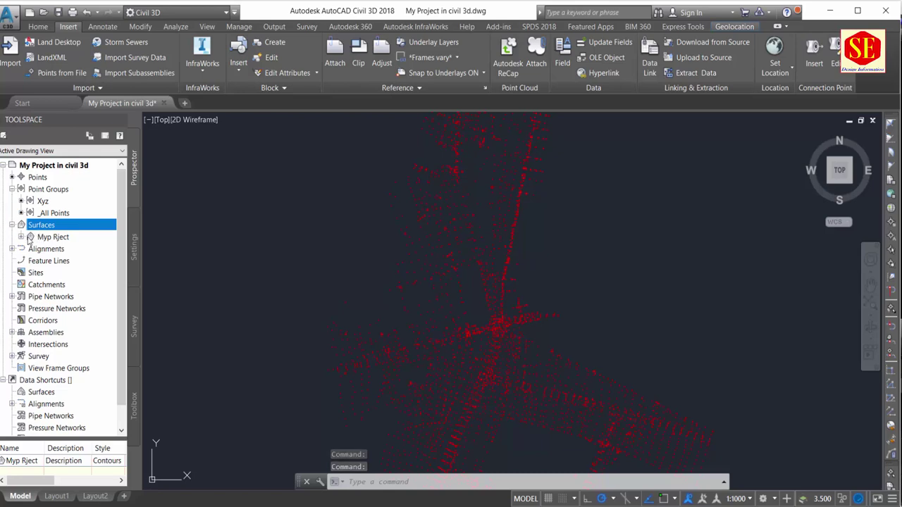
pyautogui.click(58, 240)
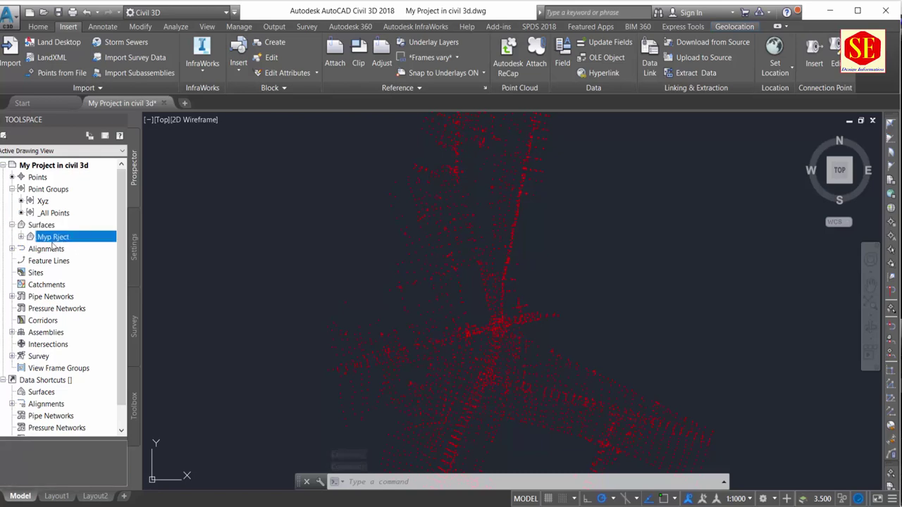
pyautogui.click(21, 240)
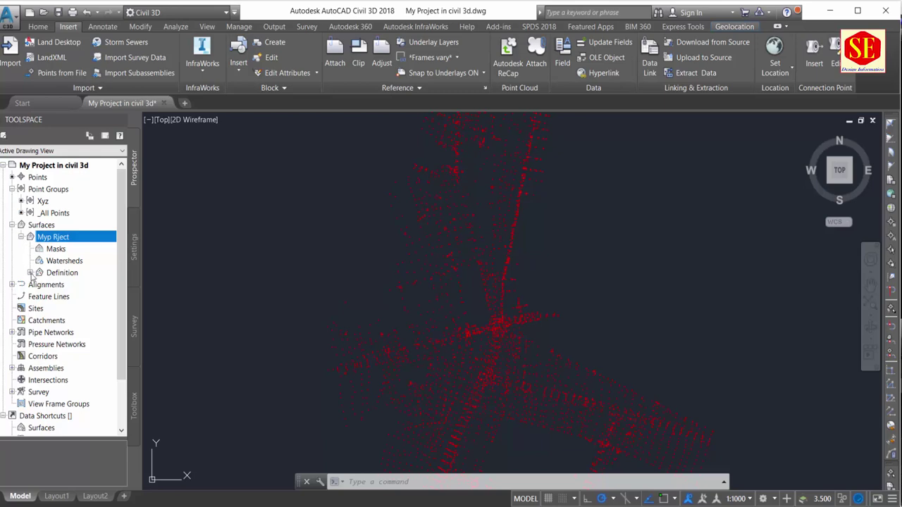
pyautogui.click(30, 273)
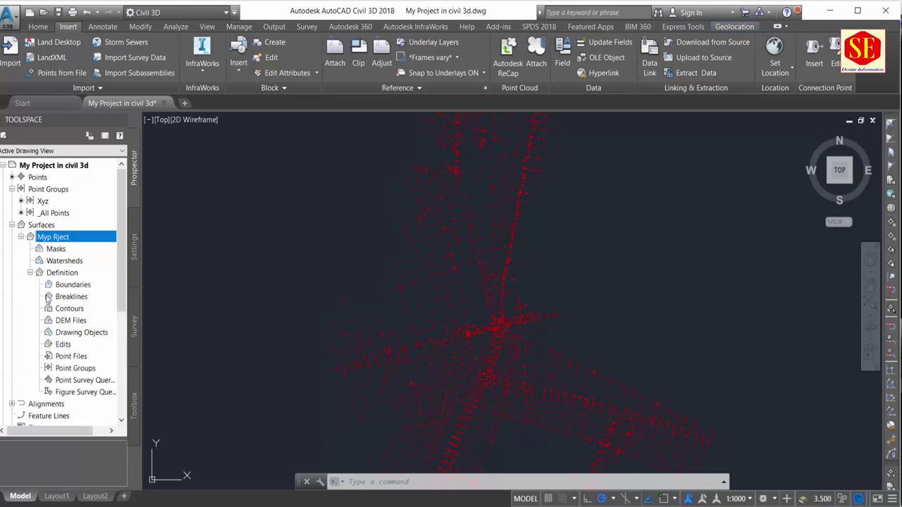
pyautogui.click(77, 368)
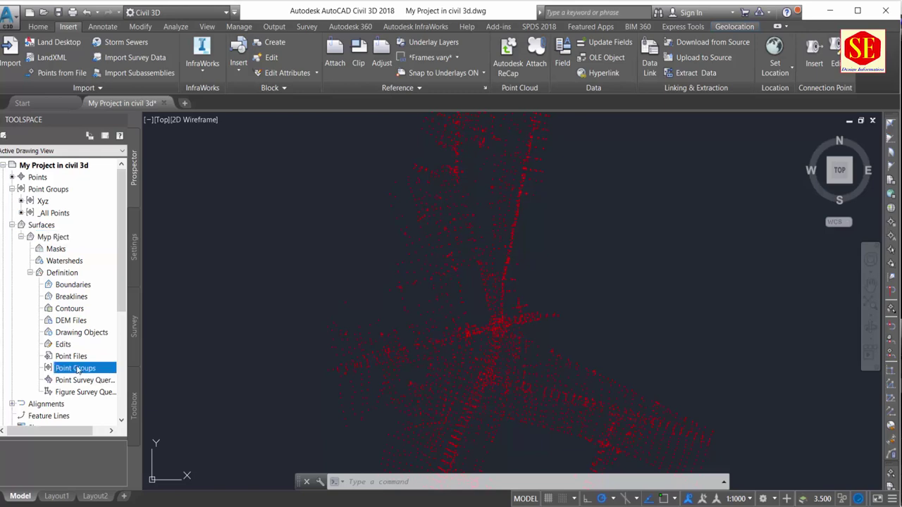
pyautogui.click(71, 355)
pyautogui.click(78, 368)
# Add the Xyz point group to Myp Rject's Point Groups definition and apply it.
pyautogui.rightClick(77, 368)
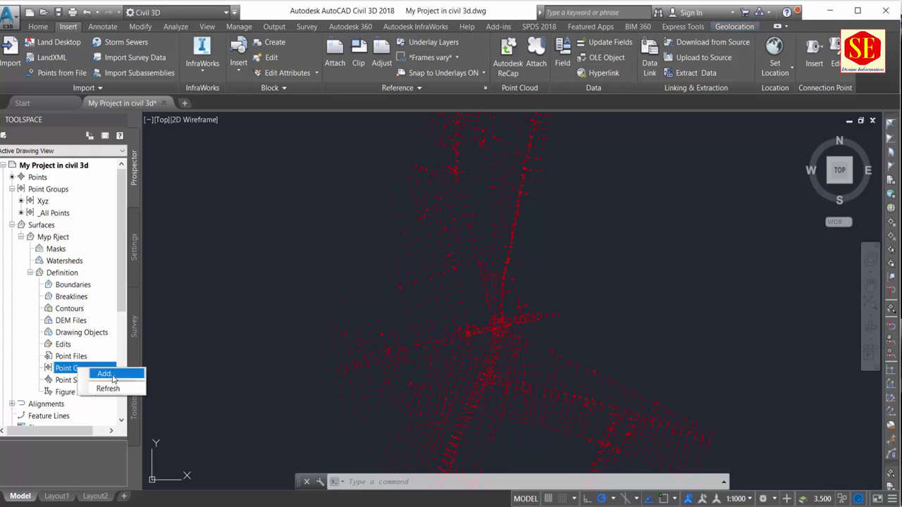
pyautogui.click(111, 377)
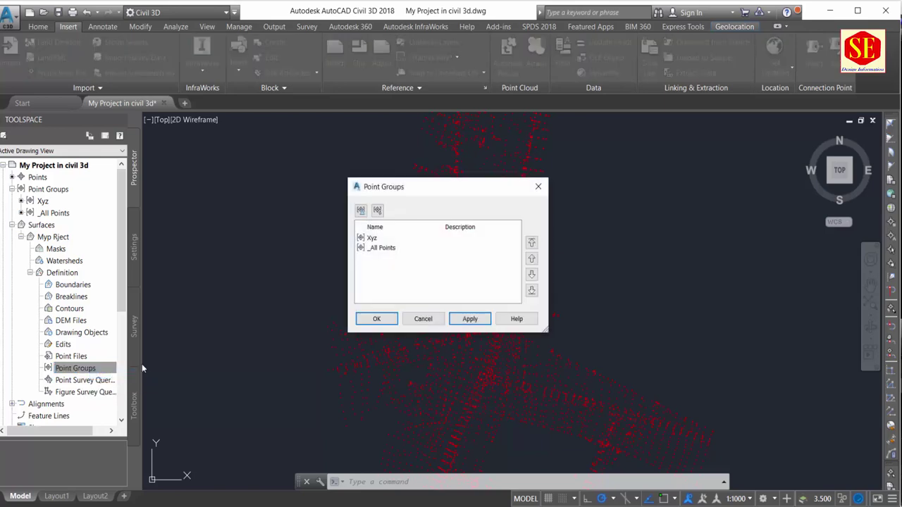
pyautogui.click(372, 240)
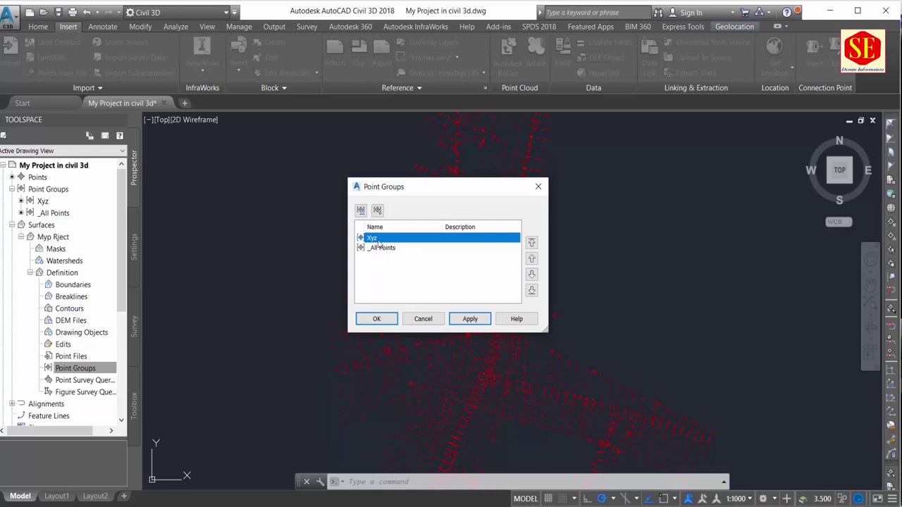
pyautogui.click(469, 319)
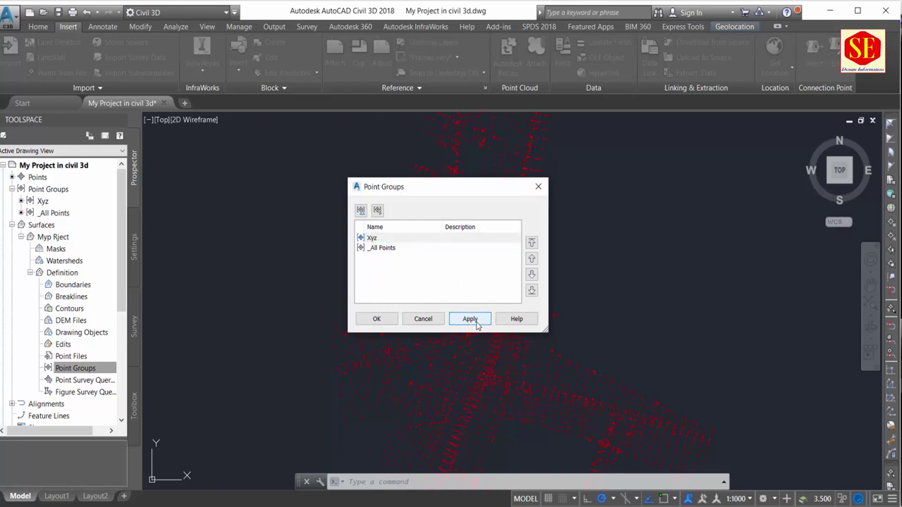
pyautogui.click(376, 319)
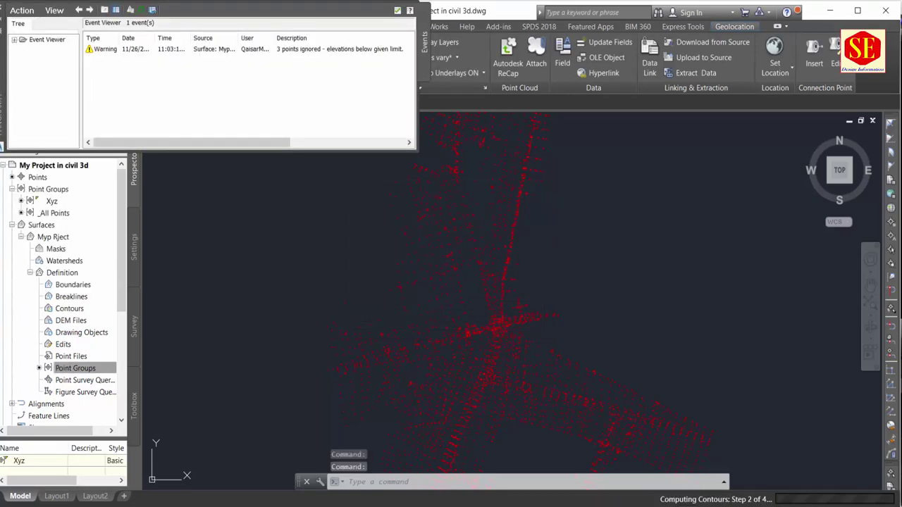
# Close the ignored-points warning and zoom around to inspect the surface contours.
pyautogui.scroll(-3, 452, 312)
pyautogui.moveTo(529, 211); pyautogui.dragTo(535, 270, button='middle')
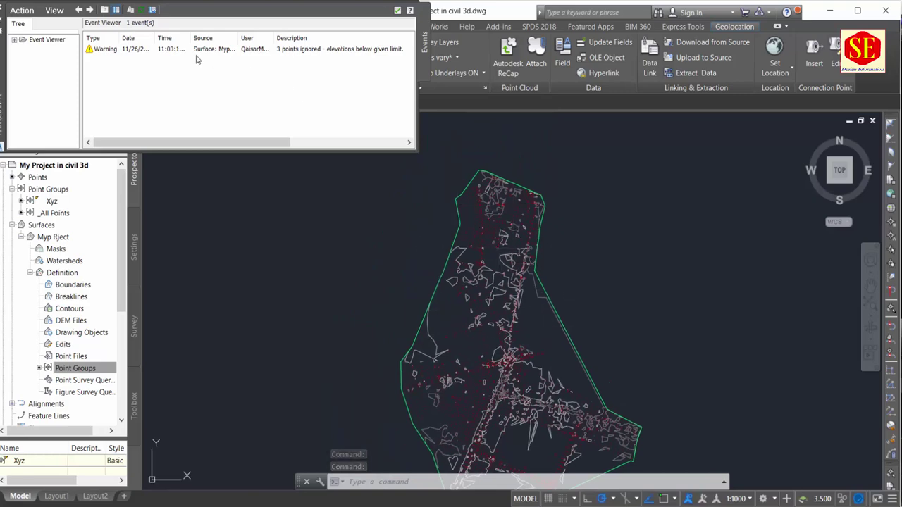
pyautogui.click(4, 12)
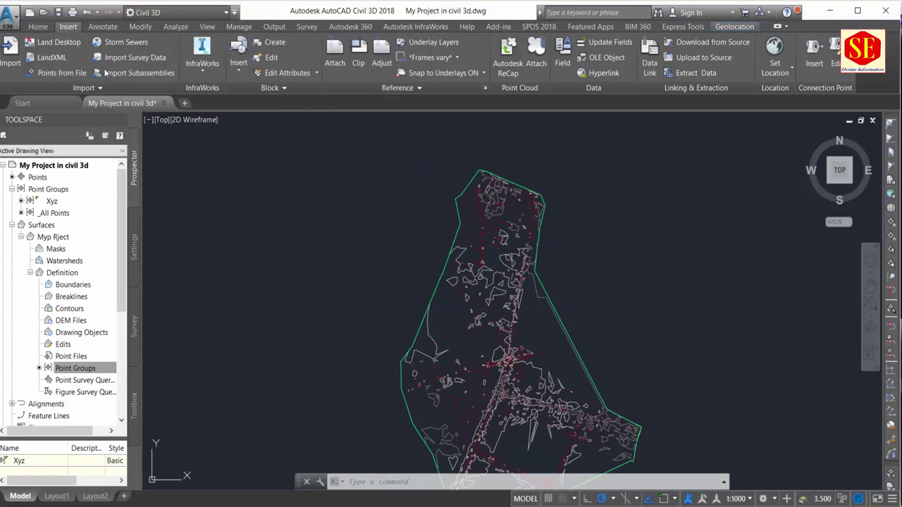
pyautogui.scroll(1, 543, 282)
pyautogui.scroll(2, 536, 310)
pyautogui.scroll(2, 575, 312)
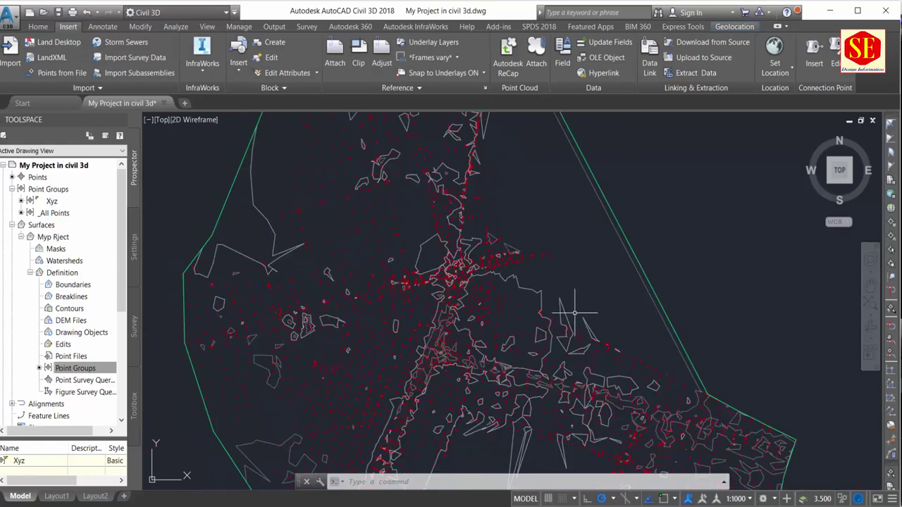
pyautogui.moveTo(444, 217)
pyautogui.mouseDown(button='middle')
pyautogui.moveTo(501, 205)
pyautogui.moveTo(455, 240)
pyautogui.mouseUp(button='middle')
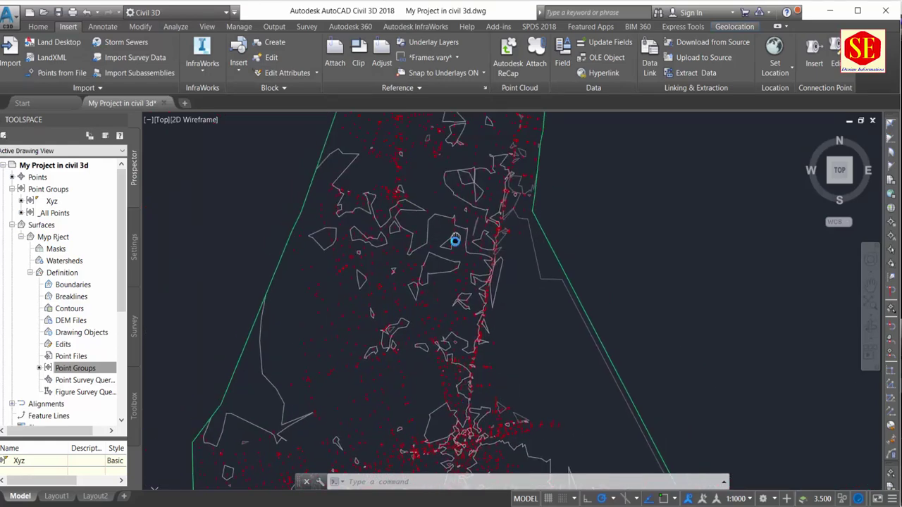
pyautogui.scroll(2, 451, 211)
pyautogui.scroll(1, 394, 191)
pyautogui.scroll(-4, 444, 233)
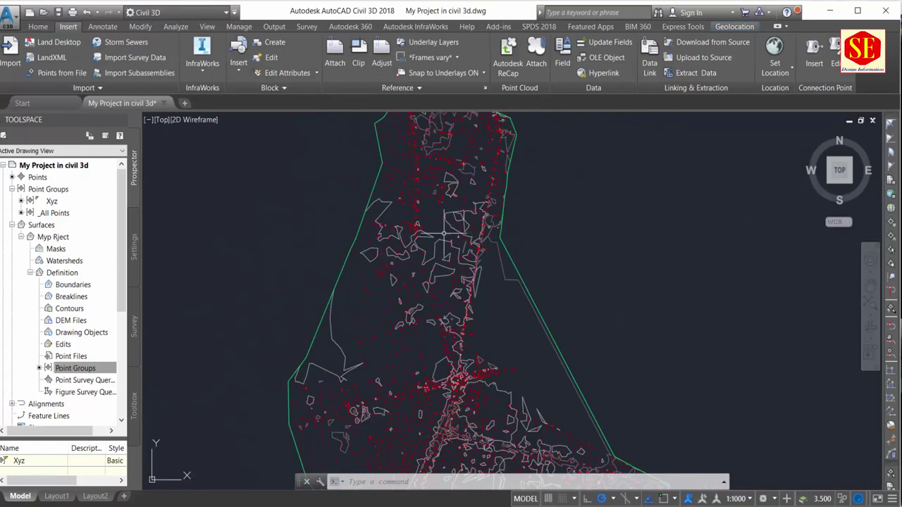
pyautogui.scroll(4, 437, 289)
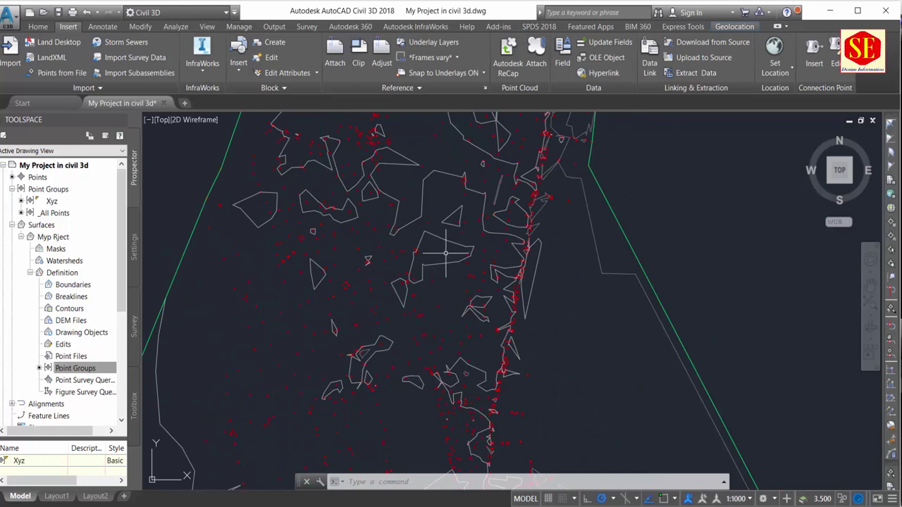
# Collapse the Definition items and select the Myp Rject surface in Prospector.
pyautogui.click(31, 273)
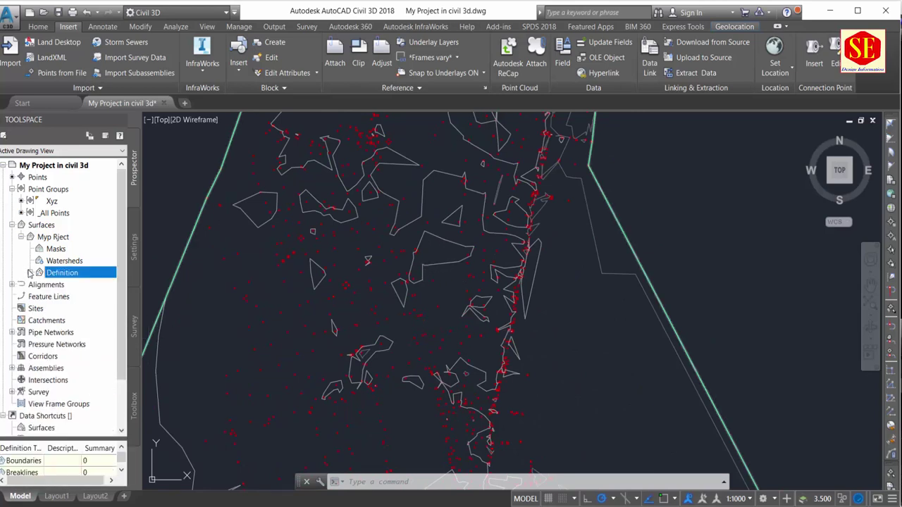
pyautogui.click(39, 226)
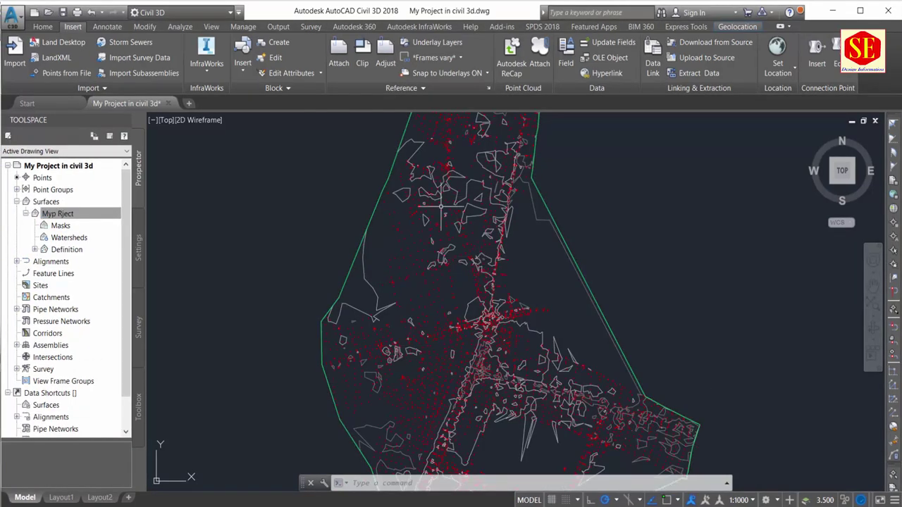
pyautogui.scroll(3, 463, 227)
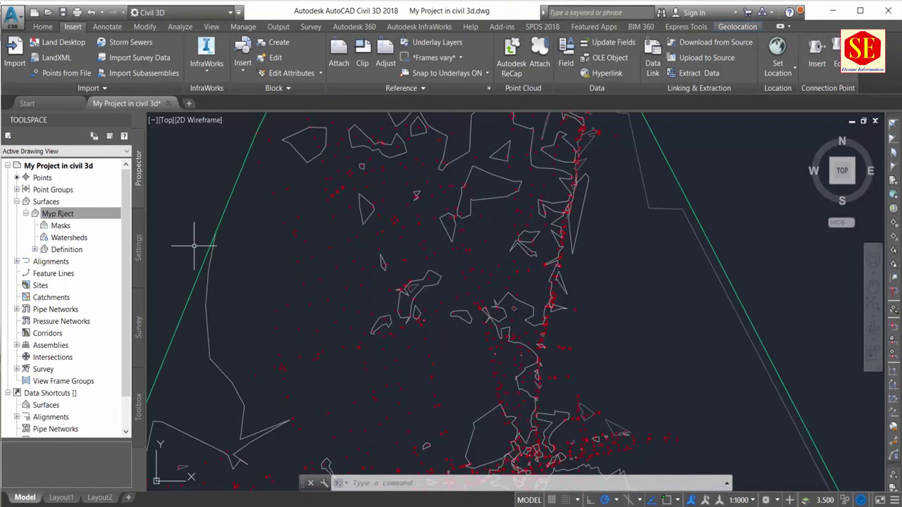
pyautogui.click(48, 217)
# Open Myp Rject's surface style for editing and review its Information and Borders settings.
pyautogui.rightClick(55, 217)
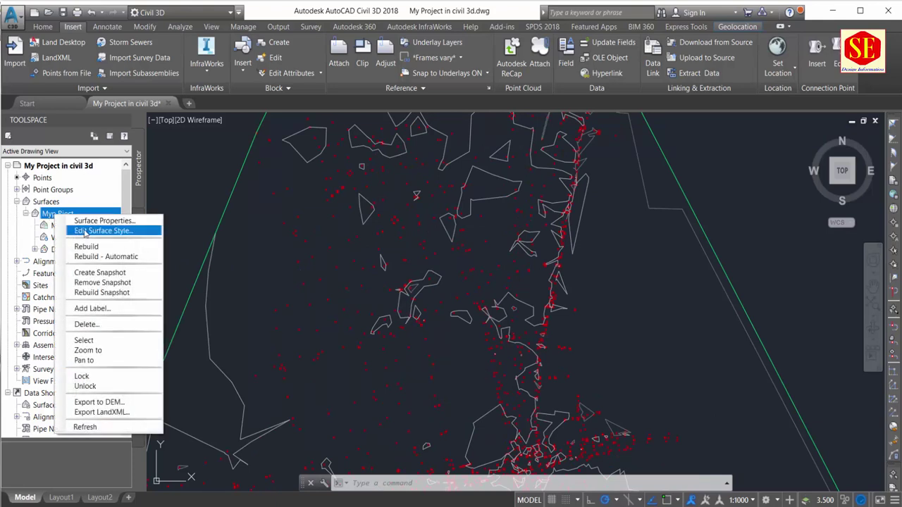
pyautogui.click(120, 232)
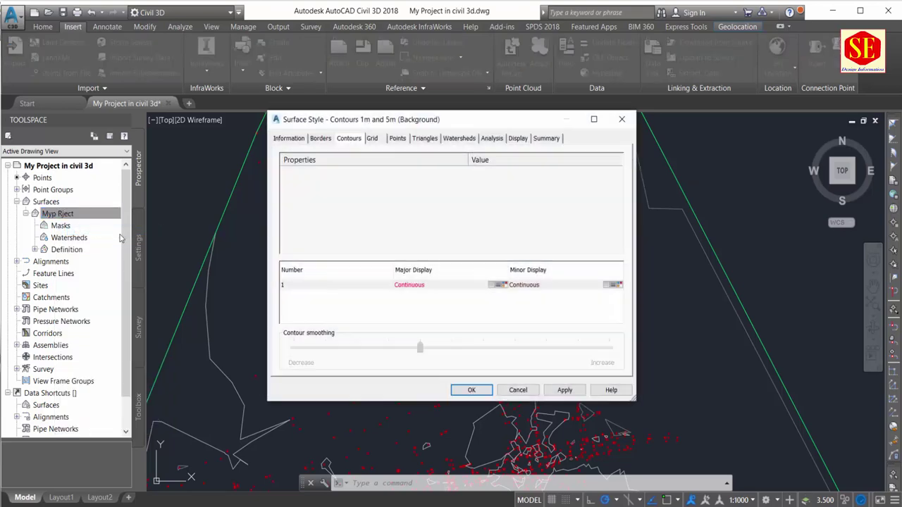
pyautogui.moveTo(476, 119); pyautogui.dragTo(296, 125)
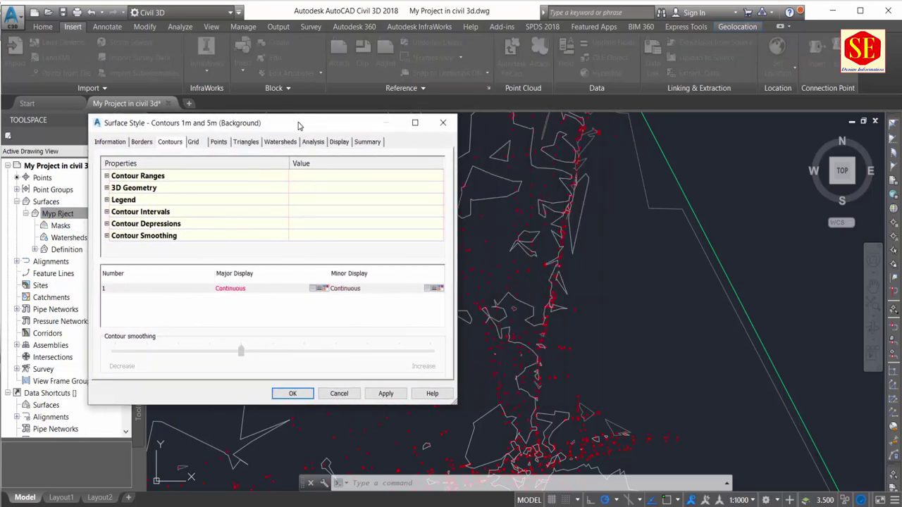
pyautogui.click(112, 144)
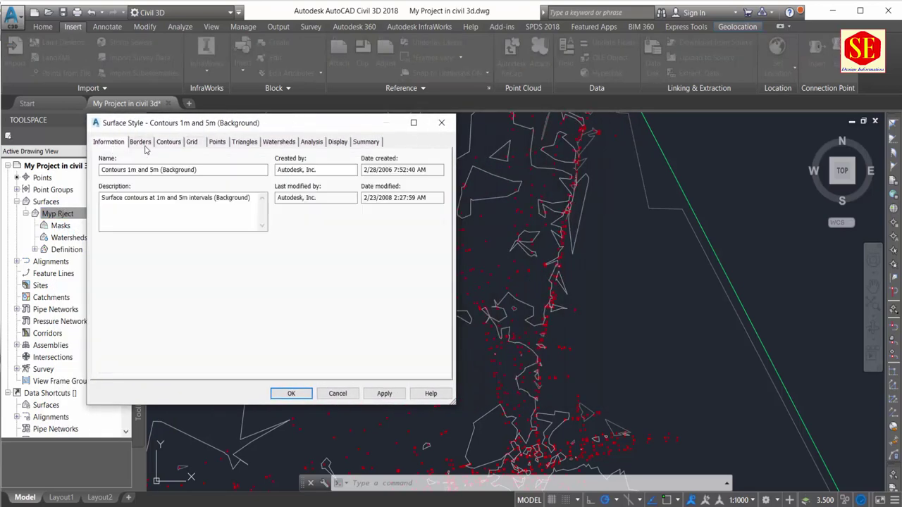
pyautogui.click(141, 143)
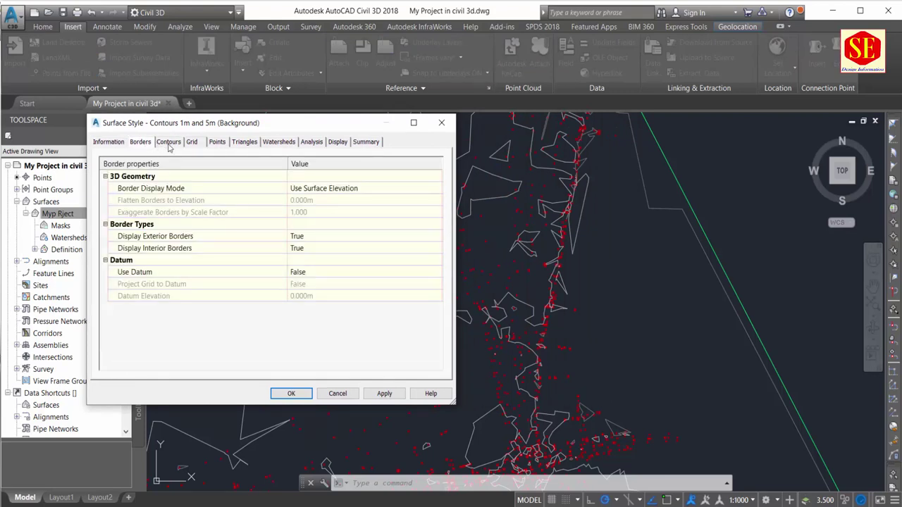
pyautogui.click(169, 143)
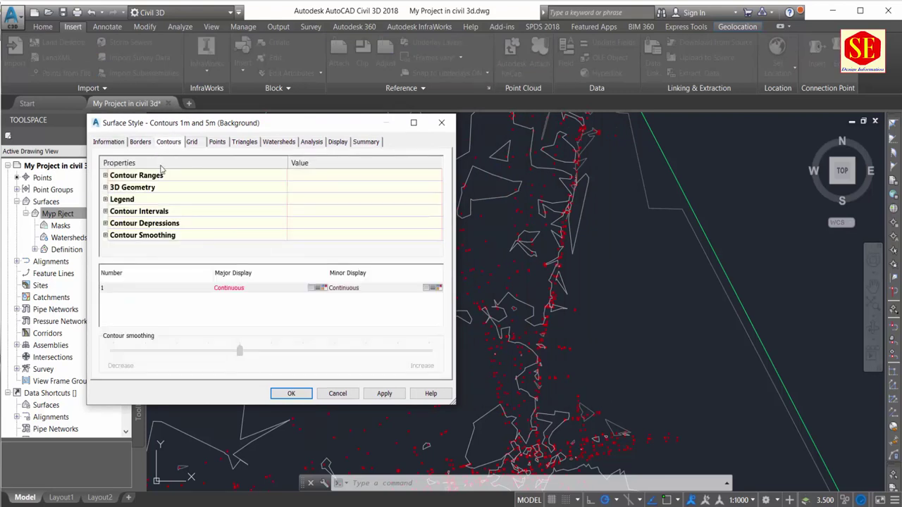
# Set the minor contour interval to 0.25 and apply it.
pyautogui.click(105, 211)
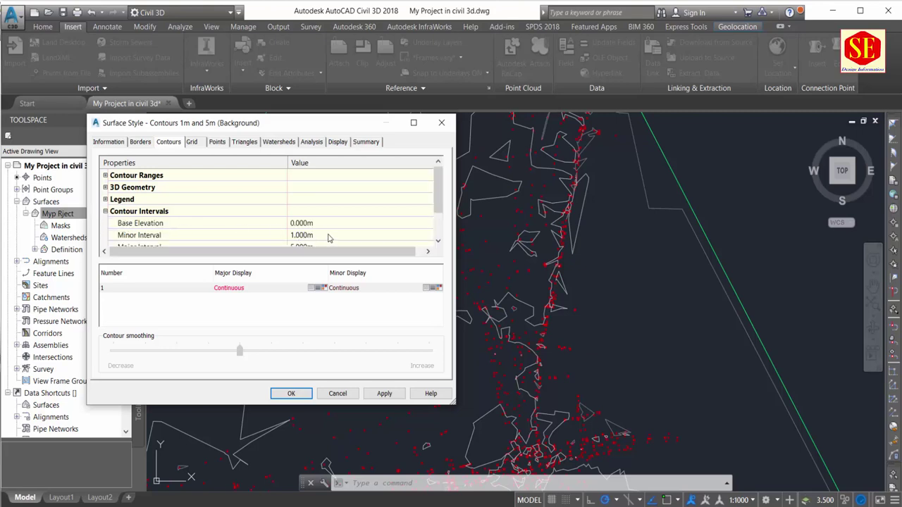
pyautogui.click(328, 235)
pyautogui.write('0.25')
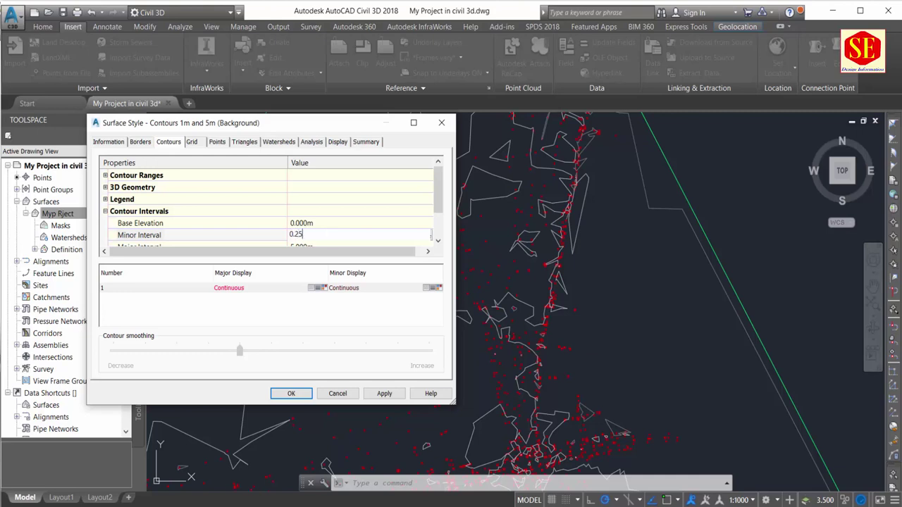
pyautogui.press('Return')
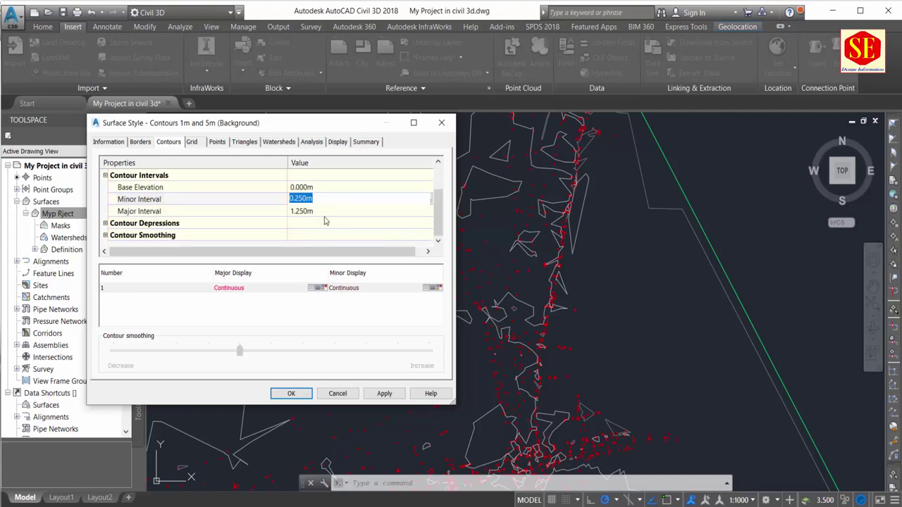
pyautogui.click(322, 211)
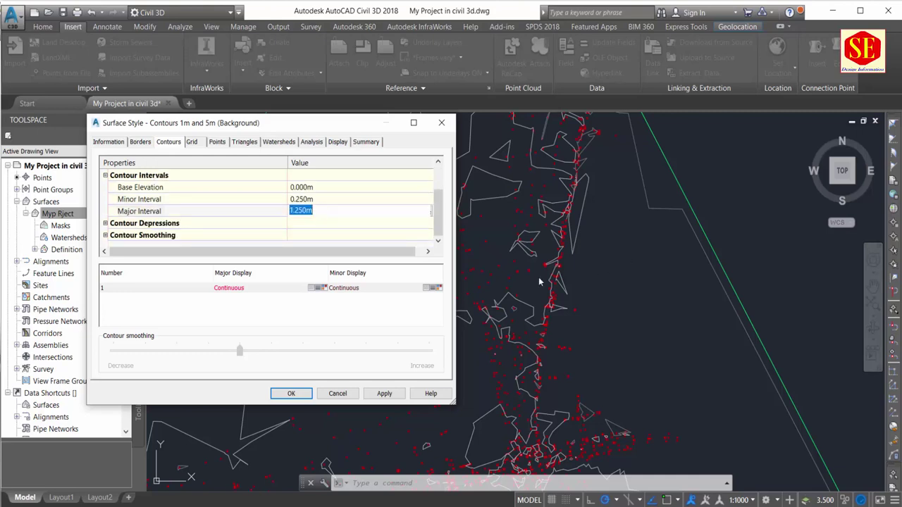
pyautogui.click(385, 396)
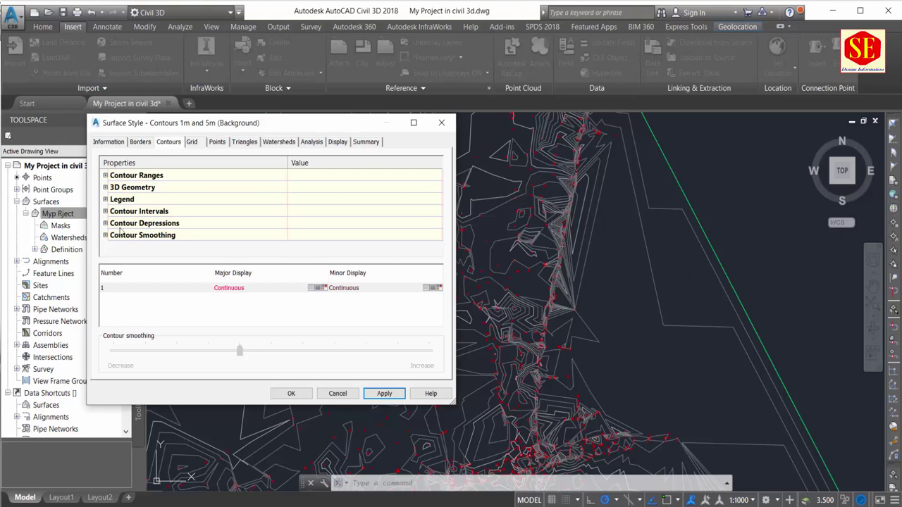
# Change the minor contour interval to 0.15, adjust the contour colour, then apply and close.
pyautogui.click(105, 212)
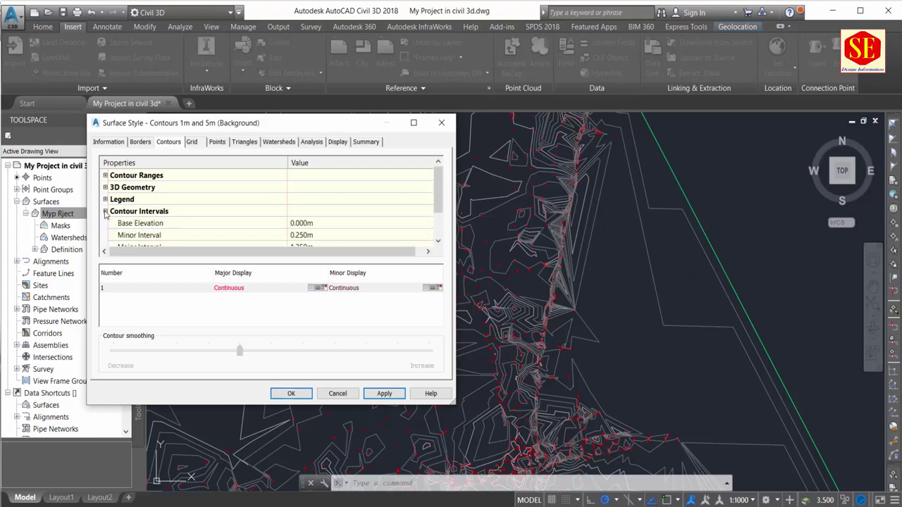
pyautogui.click(306, 236)
pyautogui.write('0')
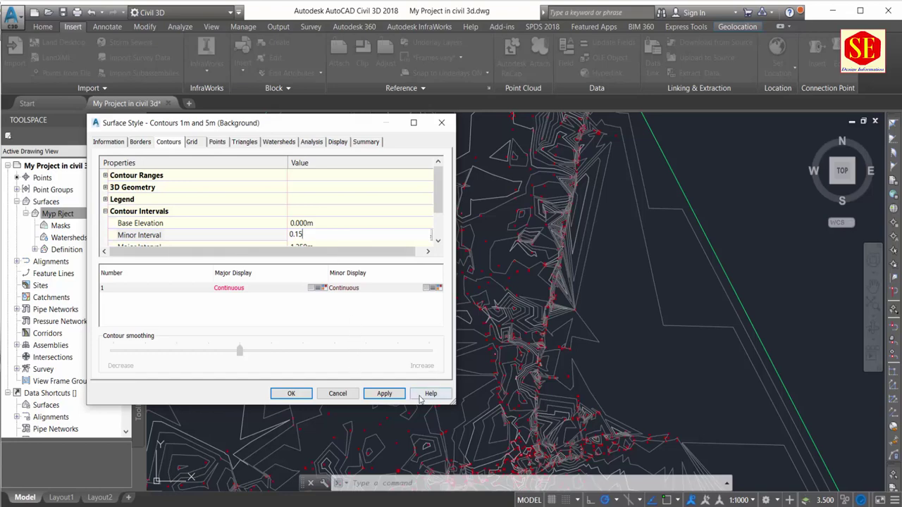
pyautogui.click(438, 288)
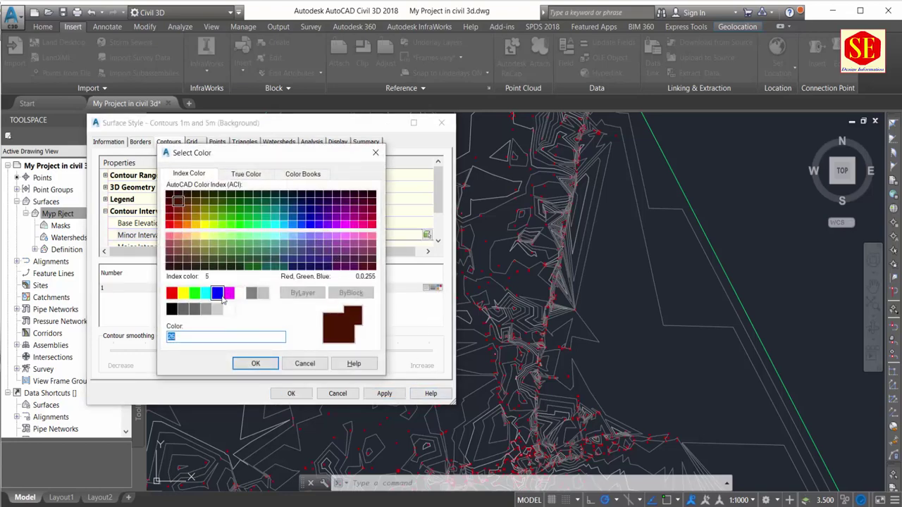
pyautogui.click(255, 363)
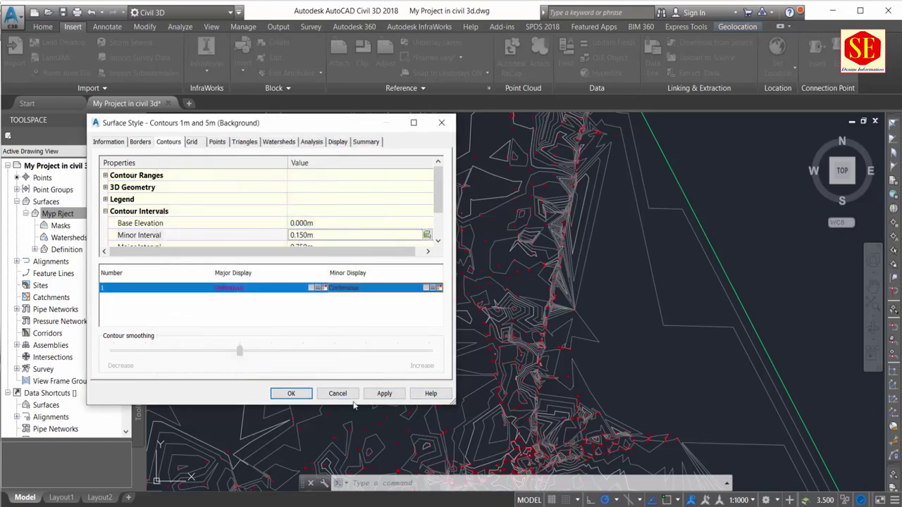
pyautogui.click(384, 393)
pyautogui.click(291, 393)
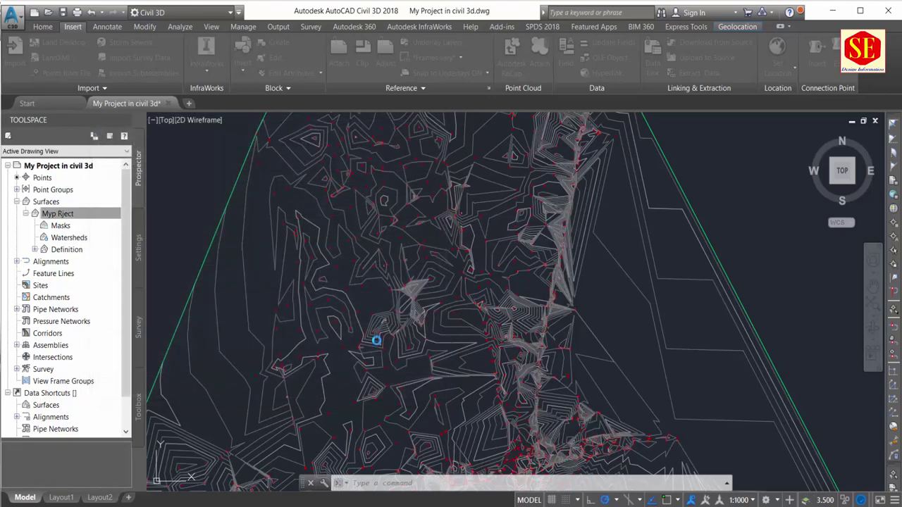
# Zoom in on the denser contours and bring up the Myp Rject surface actions.
pyautogui.scroll(-5, 442, 243)
pyautogui.scroll(3, 458, 211)
pyautogui.scroll(3, 409, 211)
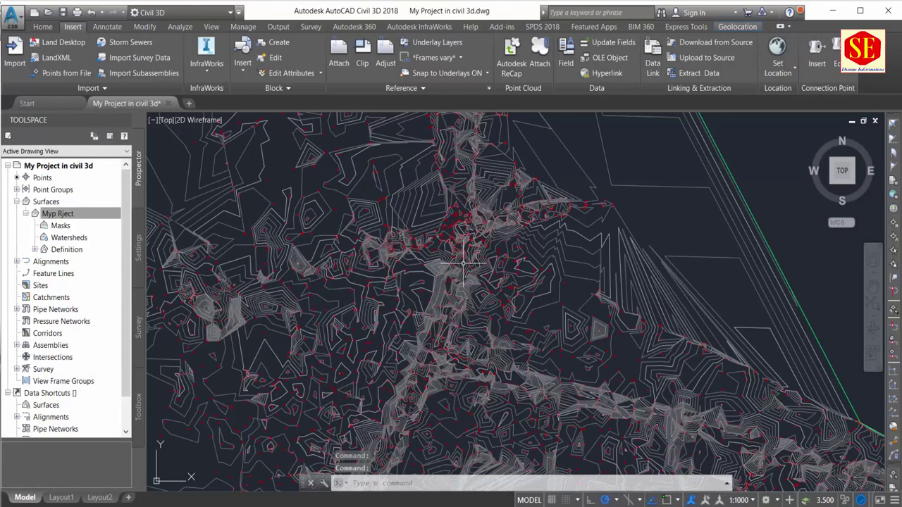
pyautogui.scroll(2, 364, 247)
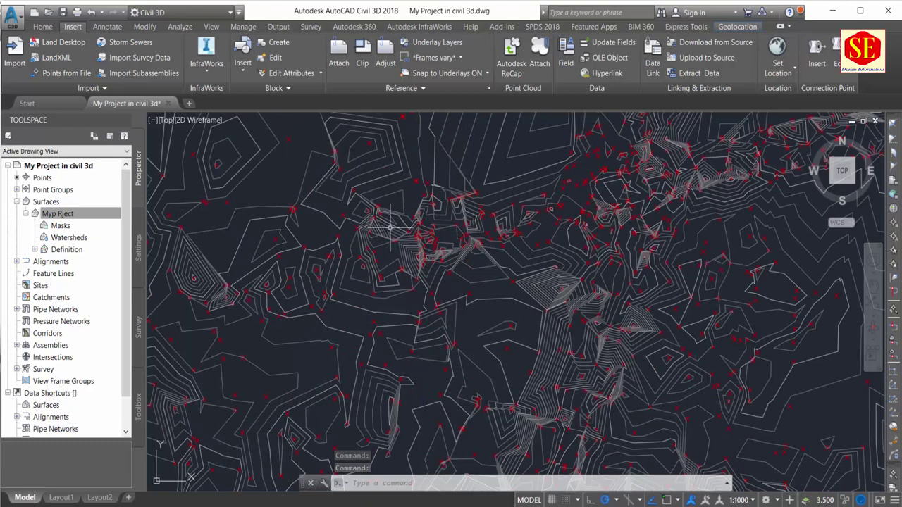
pyautogui.scroll(2, 347, 237)
pyautogui.scroll(2, 338, 238)
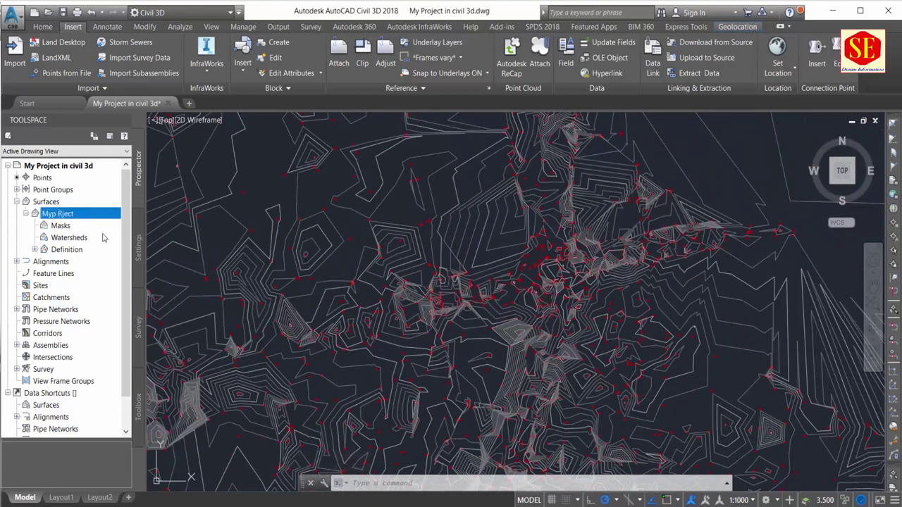
pyautogui.rightClick(51, 216)
pyautogui.click(77, 230)
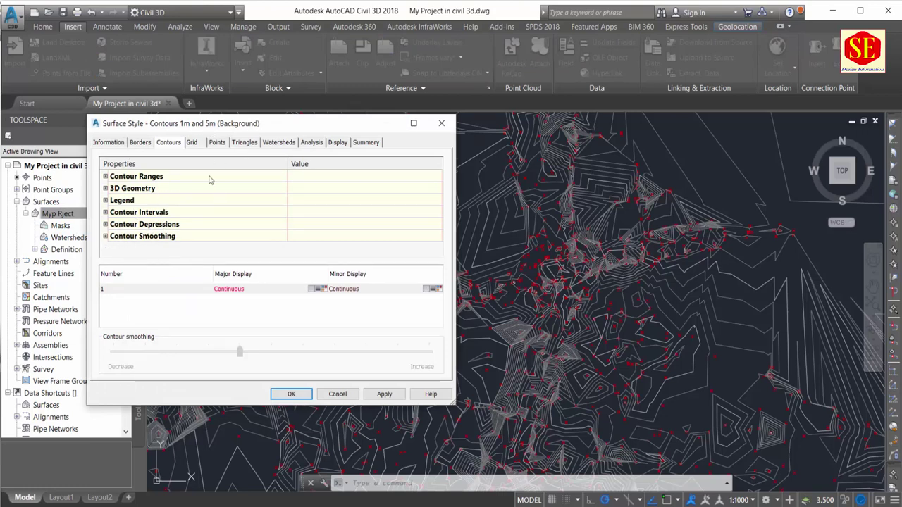
pyautogui.click(220, 143)
pyautogui.click(241, 144)
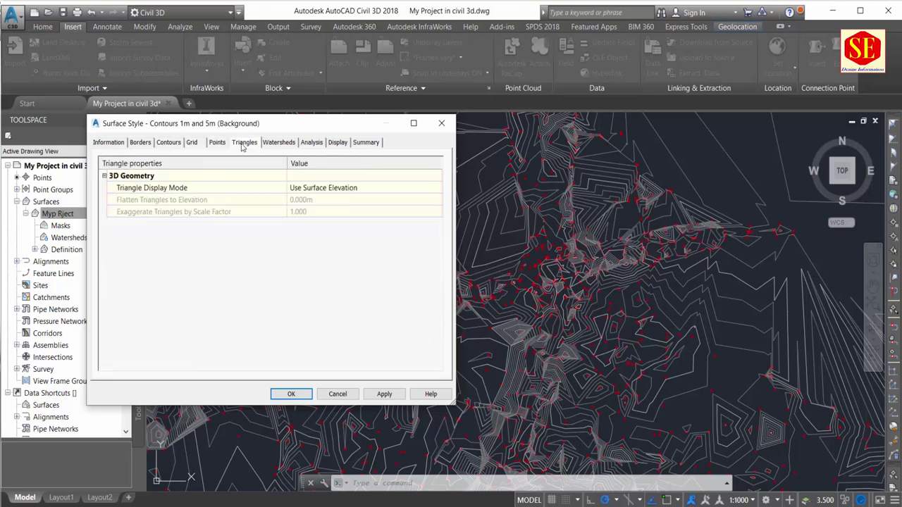
pyautogui.click(277, 144)
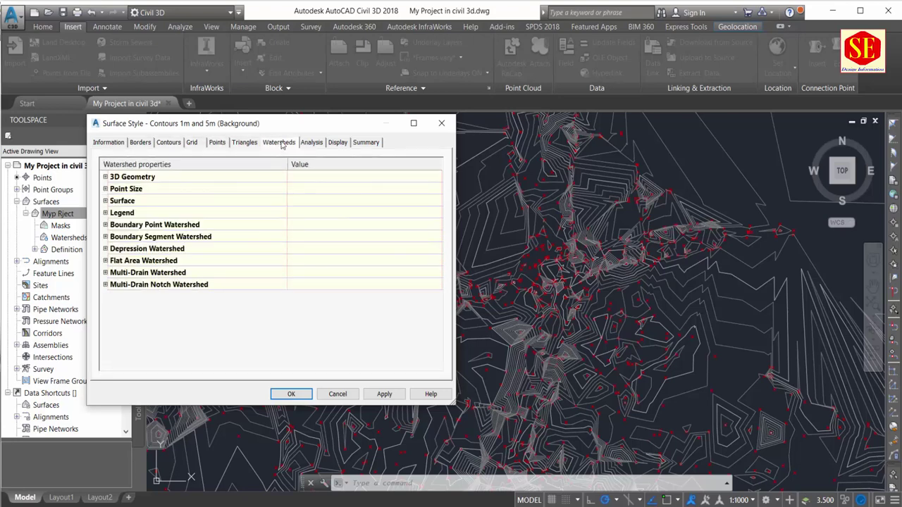
pyautogui.click(310, 144)
pyautogui.click(340, 145)
pyautogui.click(365, 142)
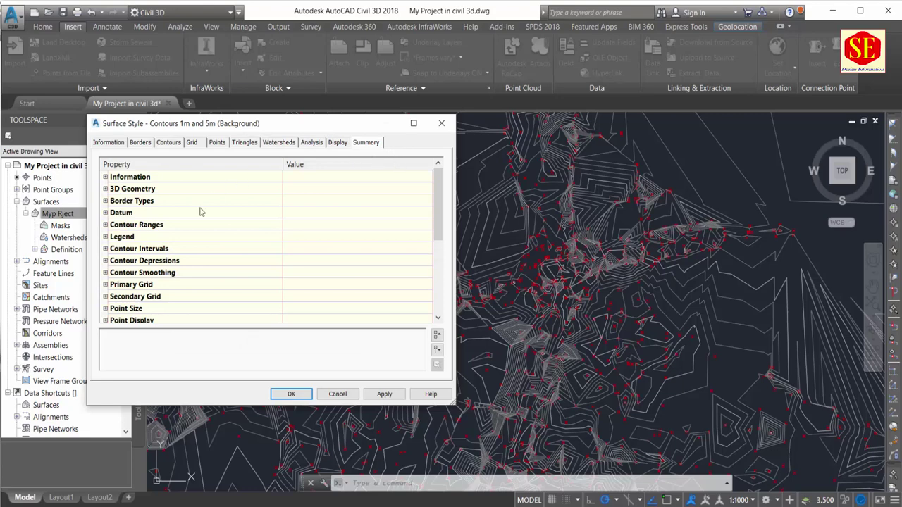
pyautogui.click(342, 144)
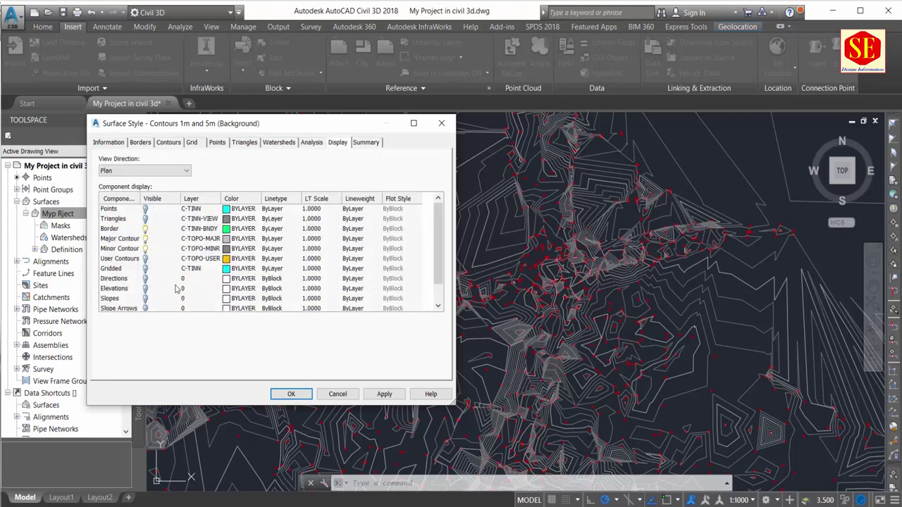
pyautogui.scroll(-1, 176, 289)
pyautogui.scroll(1, 176, 289)
pyautogui.click(146, 270)
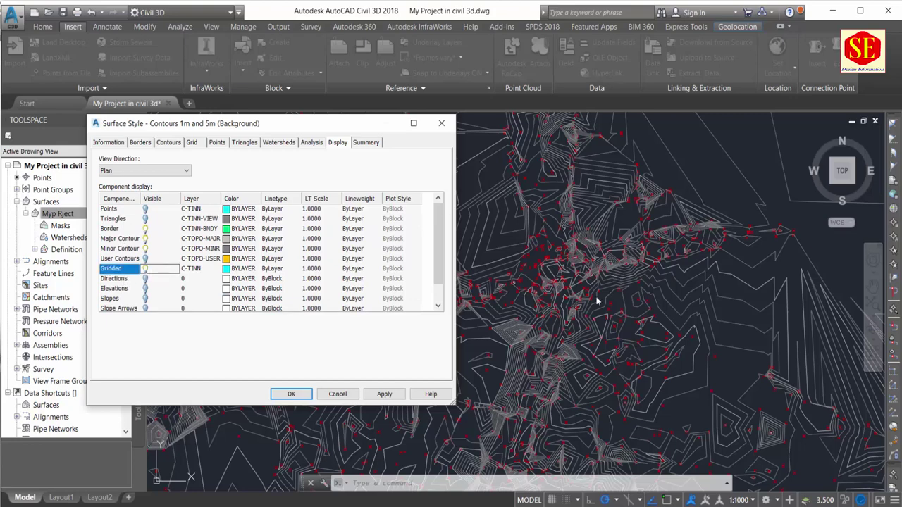
pyautogui.click(384, 394)
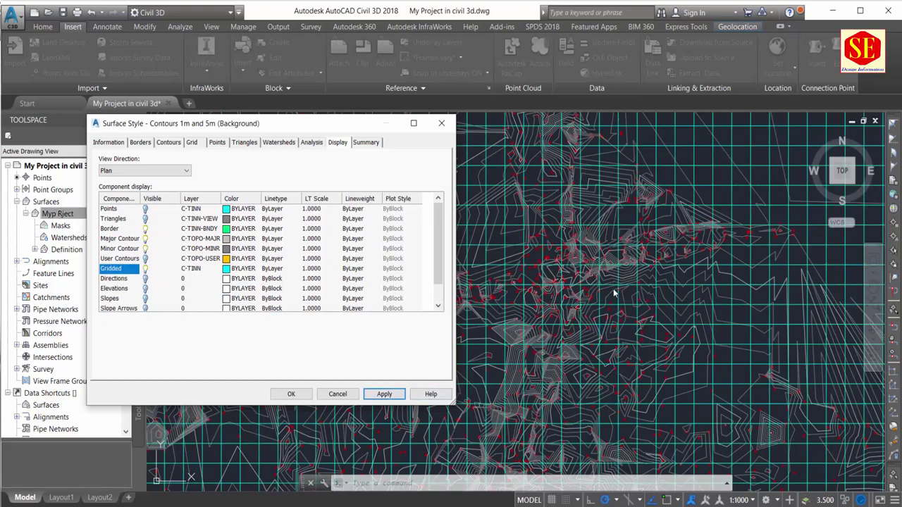
pyautogui.click(146, 271)
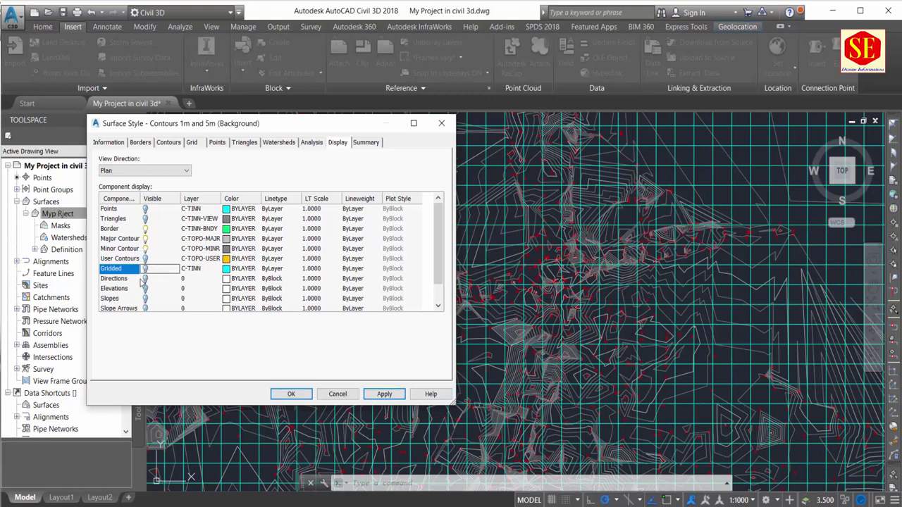
pyautogui.click(145, 280)
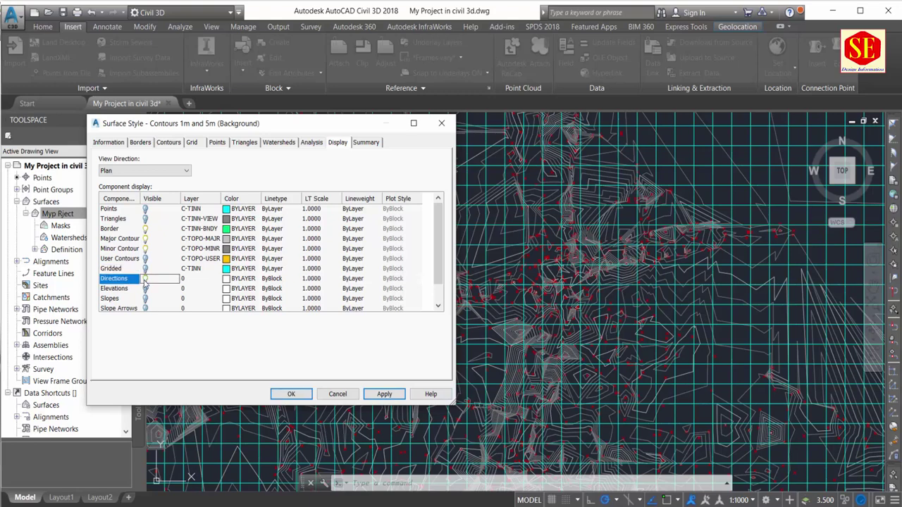
pyautogui.click(145, 290)
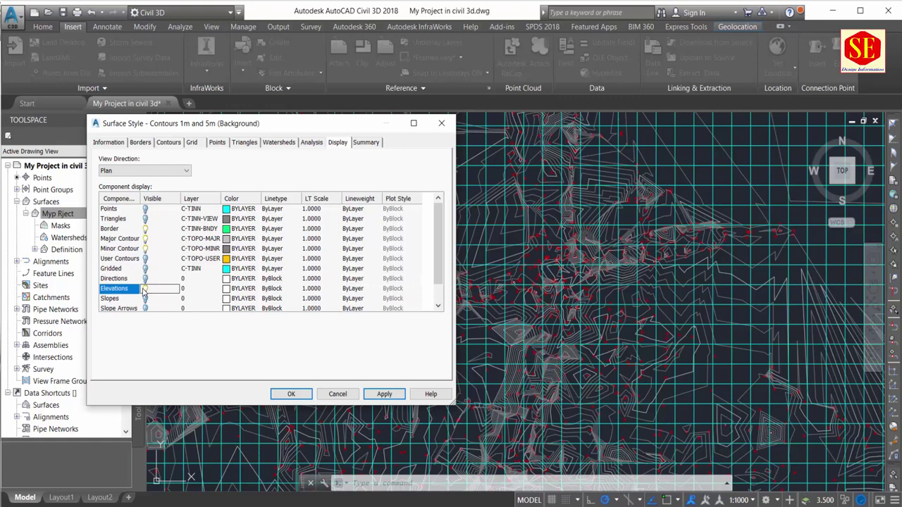
pyautogui.click(375, 398)
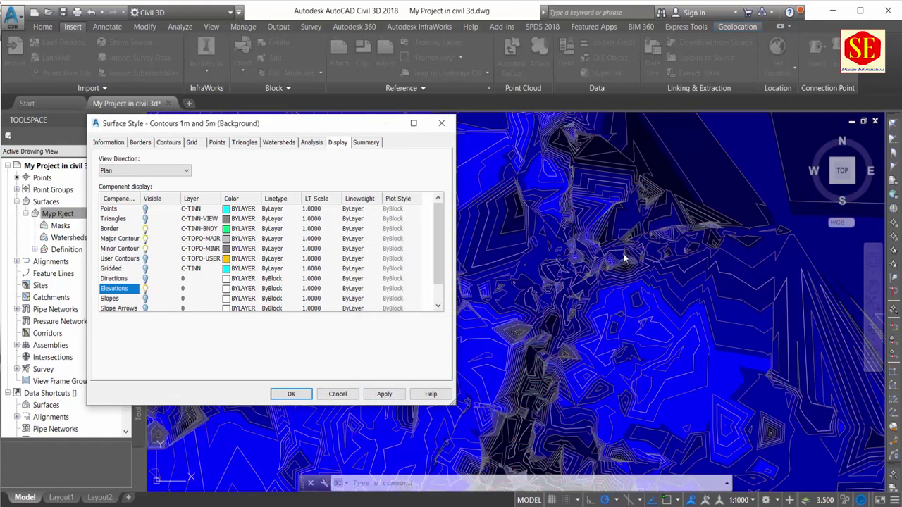
pyautogui.click(147, 290)
pyautogui.click(106, 143)
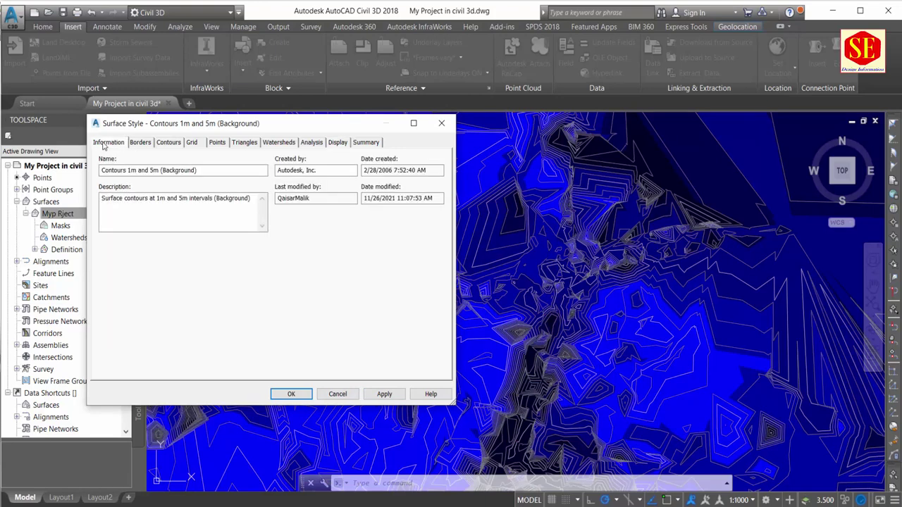
pyautogui.click(384, 395)
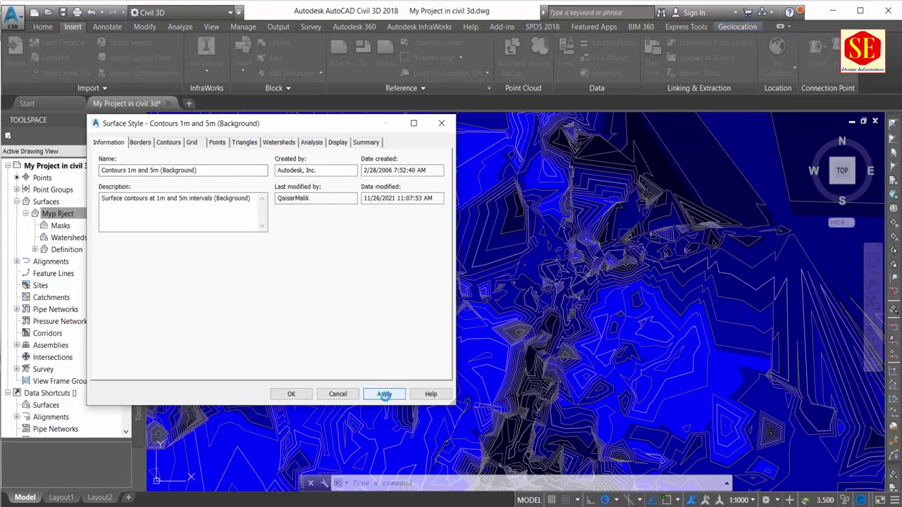
pyautogui.click(291, 394)
pyautogui.scroll(-5, 455, 250)
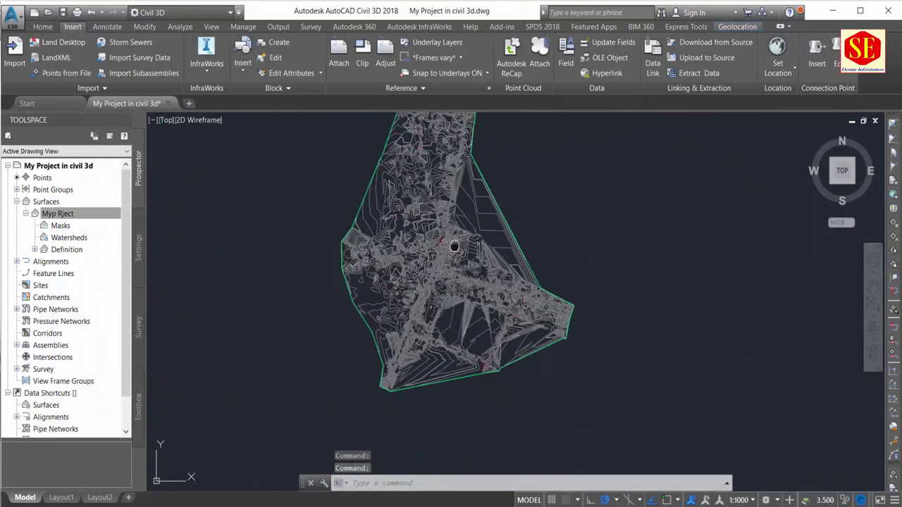
pyautogui.moveTo(455, 250); pyautogui.dragTo(495, 297, button='middle')
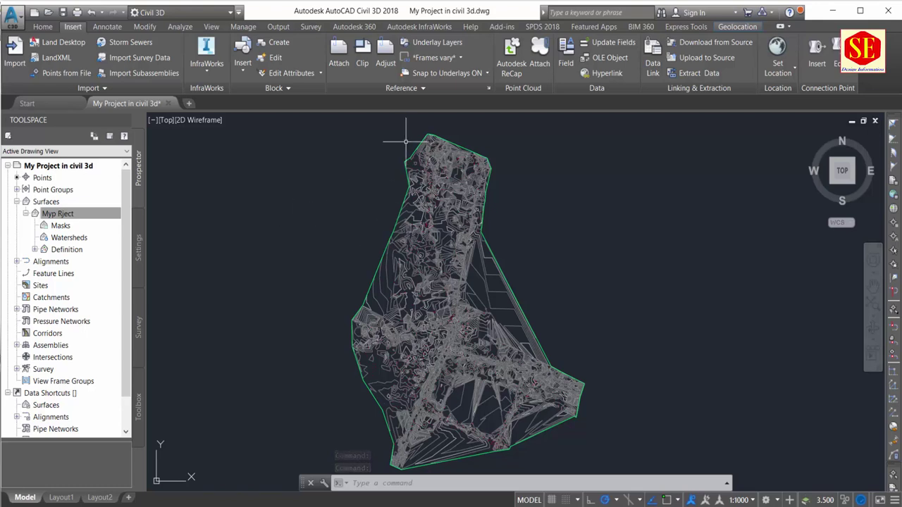
pyautogui.moveTo(459, 301); pyautogui.dragTo(473, 280, button='middle')
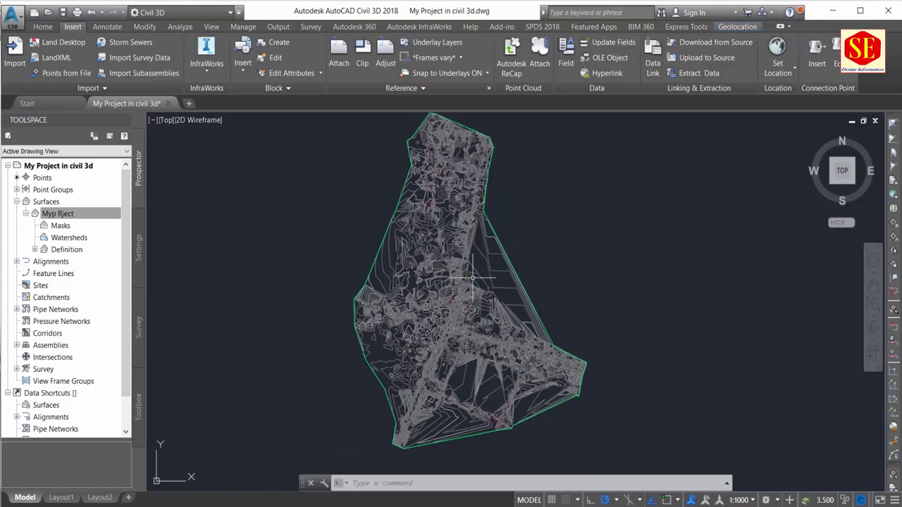
pyautogui.scroll(3, 539, 342)
pyautogui.scroll(-1, 603, 301)
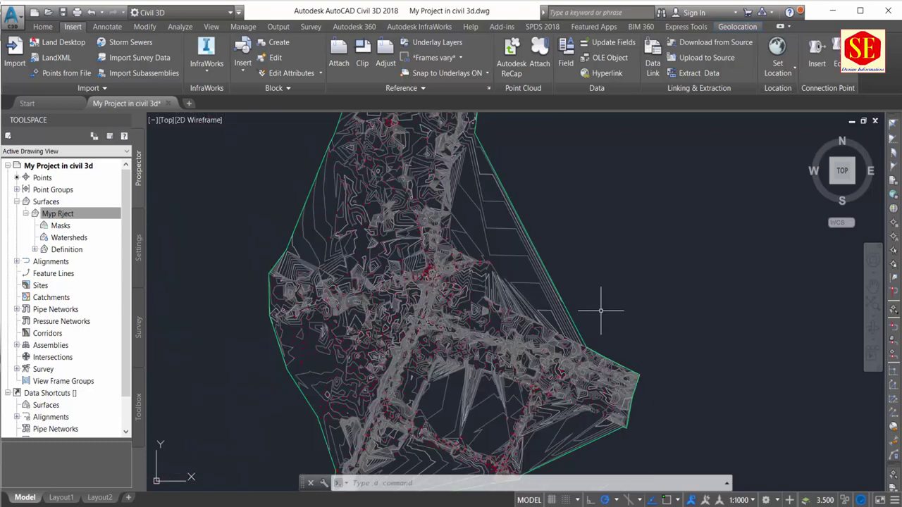
pyautogui.scroll(-1, 533, 298)
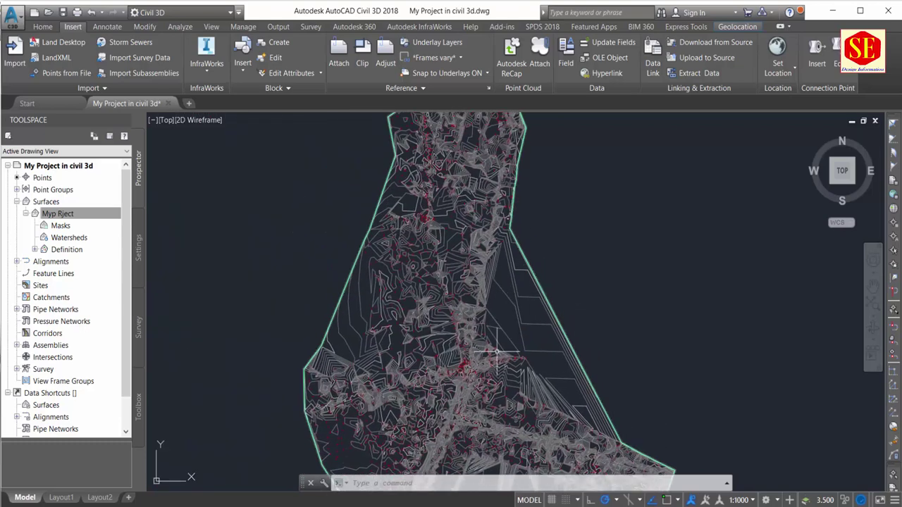
pyautogui.scroll(1, 497, 352)
pyautogui.scroll(-1, 495, 296)
pyautogui.scroll(1, 394, 285)
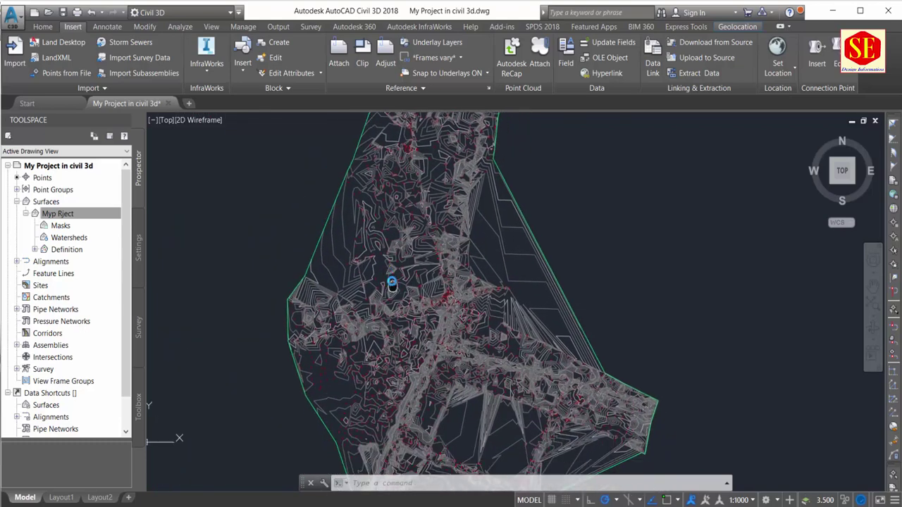
pyautogui.scroll(-1, 392, 282)
pyautogui.scroll(-1, 390, 276)
pyautogui.moveTo(389, 276); pyautogui.dragTo(398, 336, button='middle')
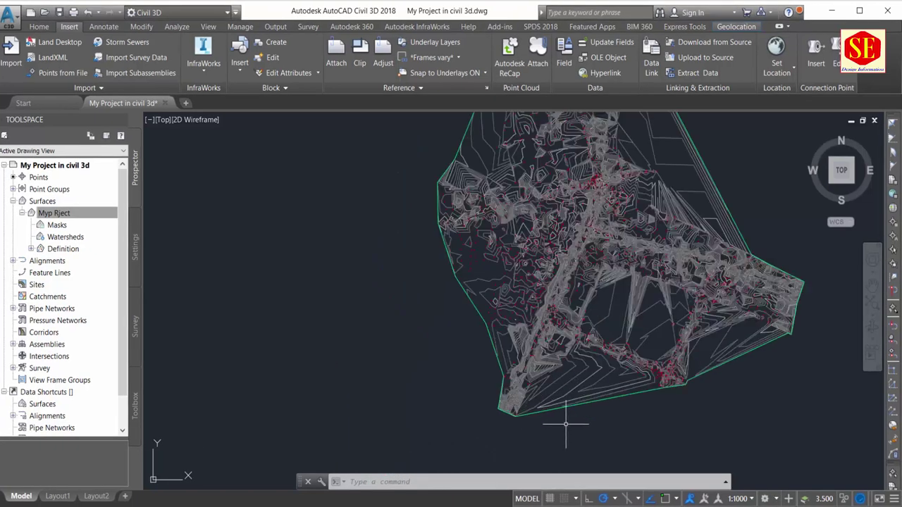
pyautogui.scroll(3, 565, 424)
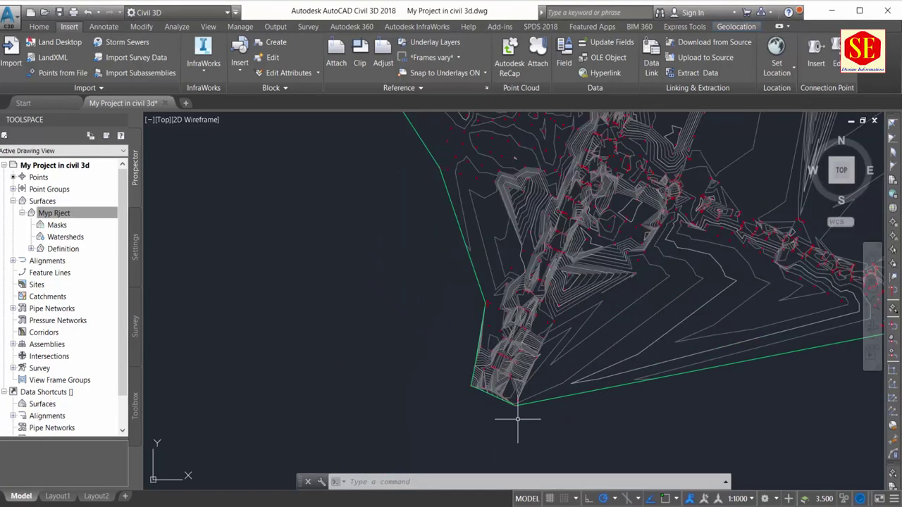
# Draw a PL polyline road path from the surface's southern tip to its northern end.
pyautogui.write('PL')
pyautogui.press('Return')
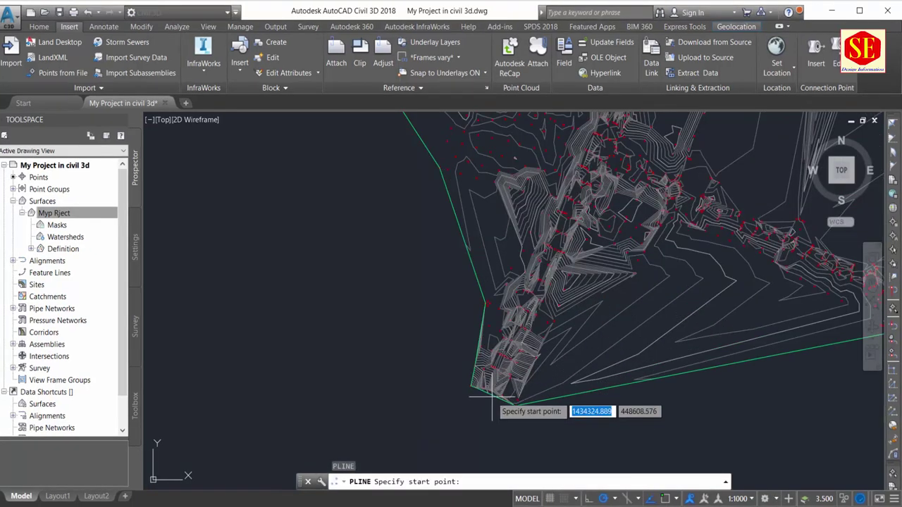
pyautogui.click(492, 394)
pyautogui.scroll(3, 613, 233)
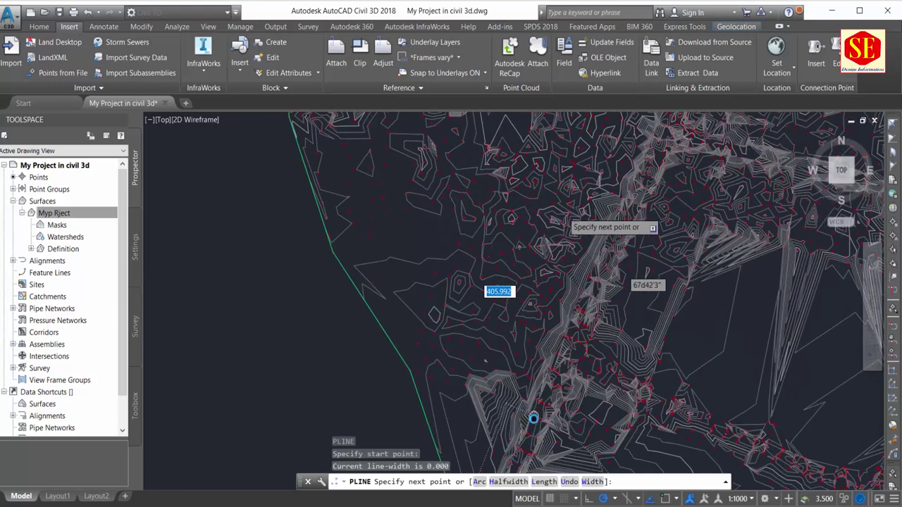
pyautogui.scroll(-1, 618, 238)
pyautogui.scroll(-2, 618, 238)
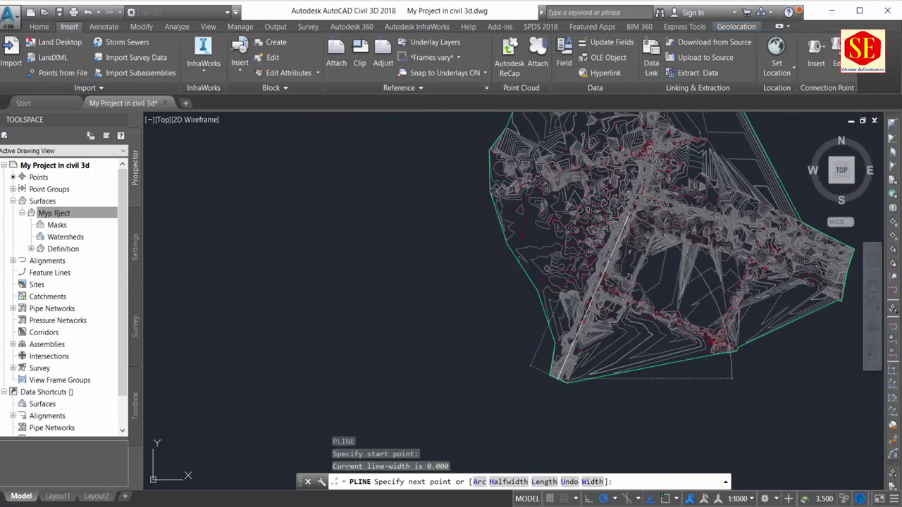
pyautogui.click(641, 292)
pyautogui.moveTo(608, 219); pyautogui.dragTo(637, 285, button='middle')
pyautogui.click(604, 224)
pyautogui.click(638, 286)
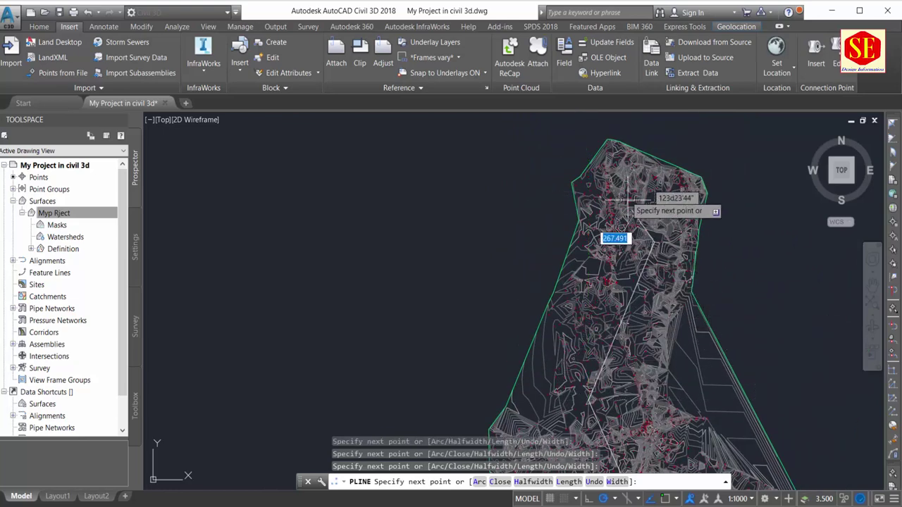
pyautogui.press('Escape')
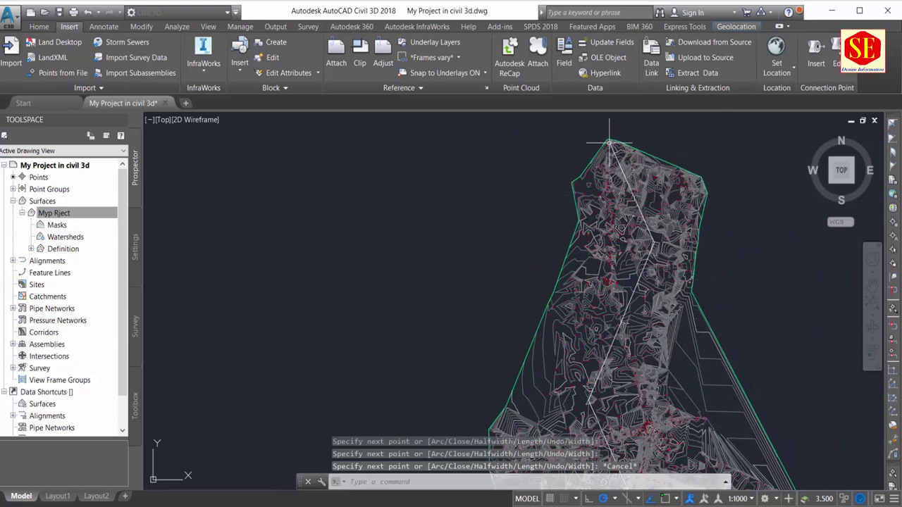
# Zoom and pan to view the road path and the surface's wider lower part.
pyautogui.scroll(1, 609, 229)
pyautogui.scroll(1, 597, 208)
pyautogui.scroll(-1, 582, 345)
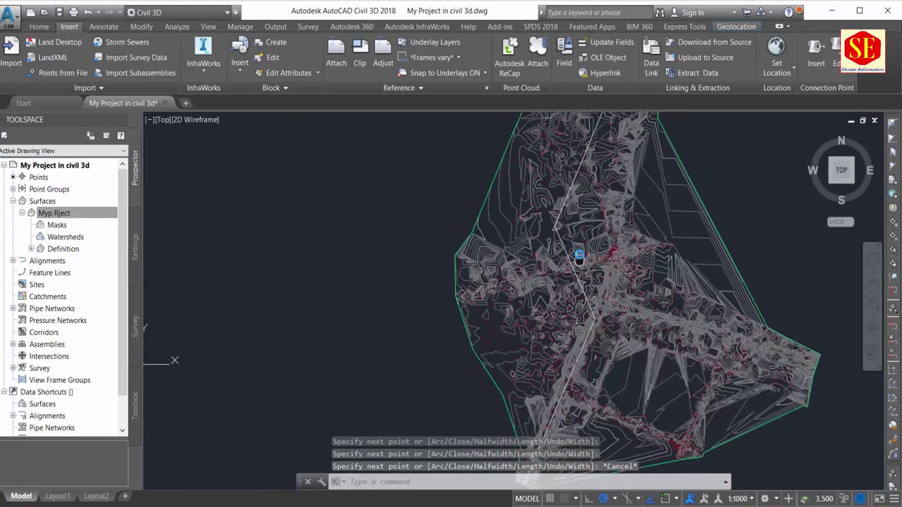
pyautogui.scroll(-1, 579, 250)
pyautogui.scroll(-1, 579, 249)
pyautogui.scroll(1, 582, 268)
pyautogui.scroll(1, 602, 211)
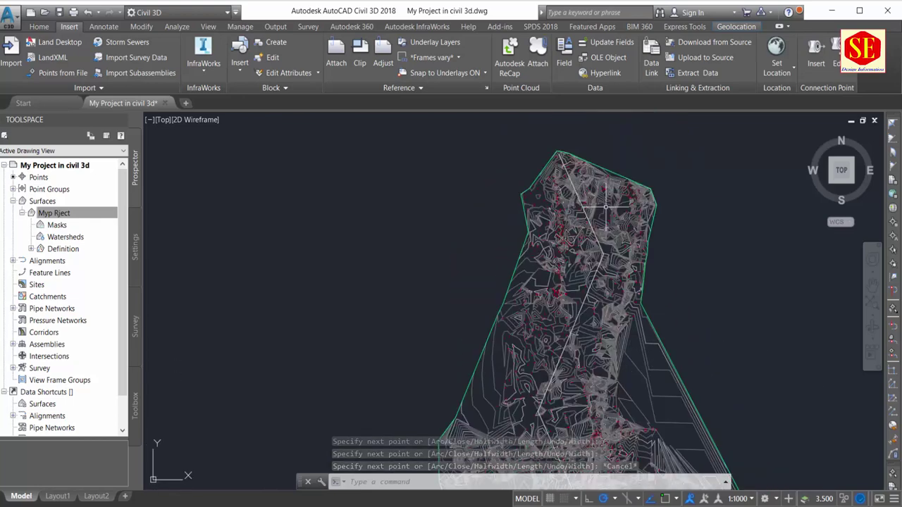
pyautogui.scroll(1, 584, 204)
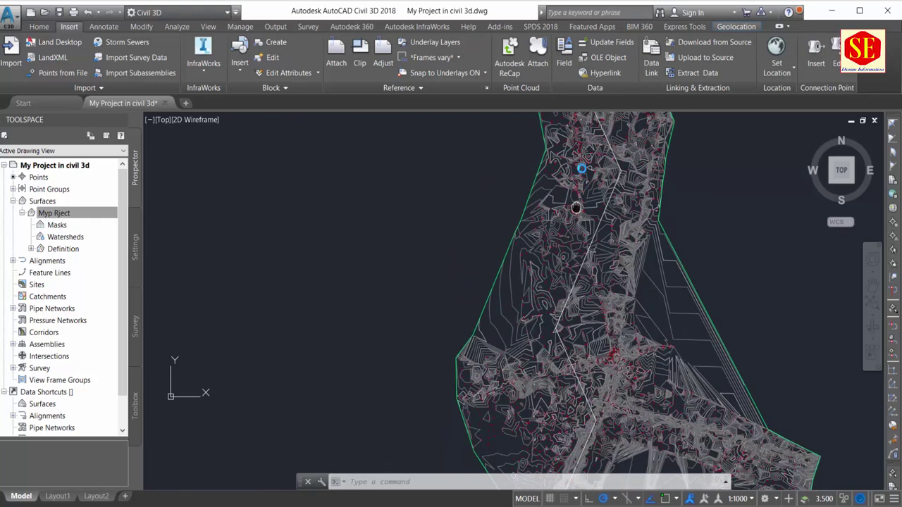
pyautogui.scroll(1, 589, 255)
pyautogui.scroll(1, 589, 255)
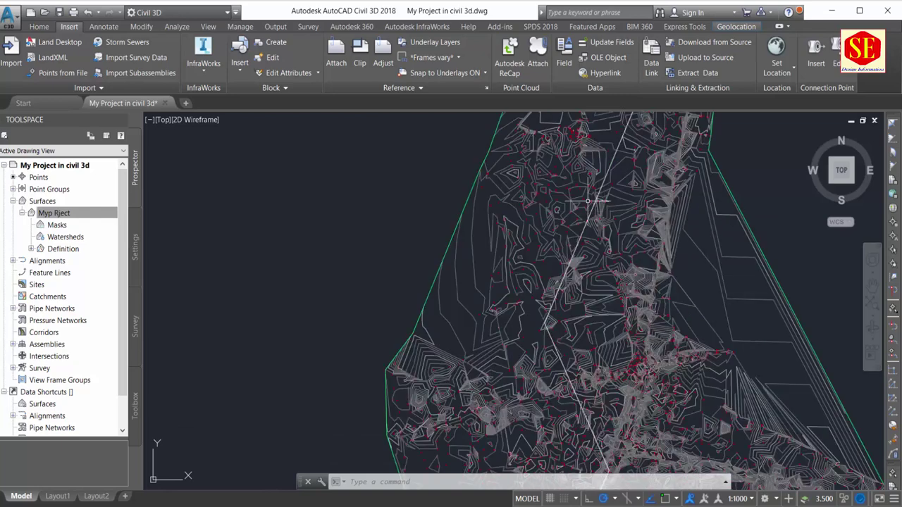
pyautogui.scroll(-1, 546, 219)
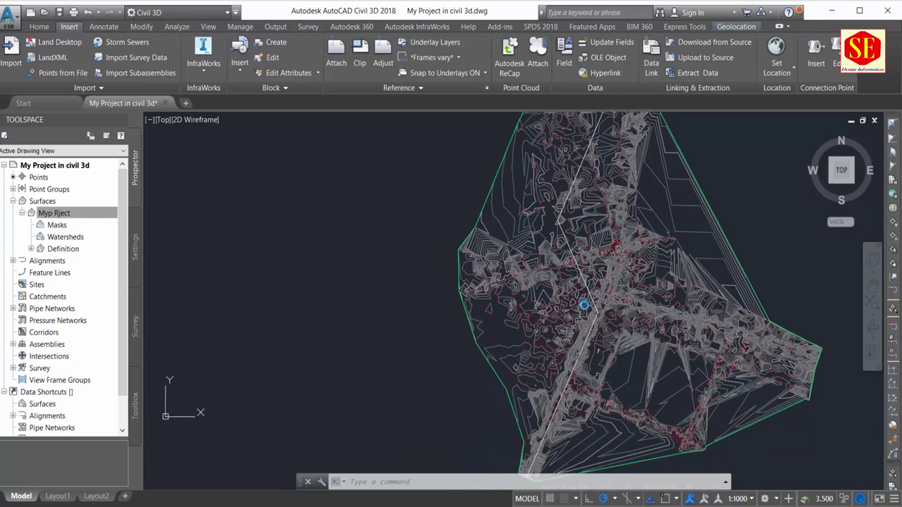
pyautogui.scroll(1, 574, 324)
pyautogui.scroll(1, 558, 219)
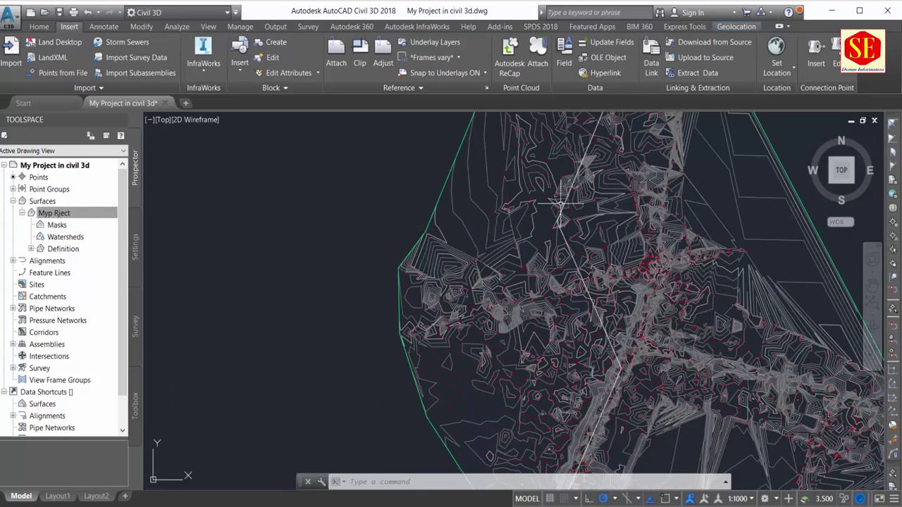
pyautogui.scroll(1, 558, 215)
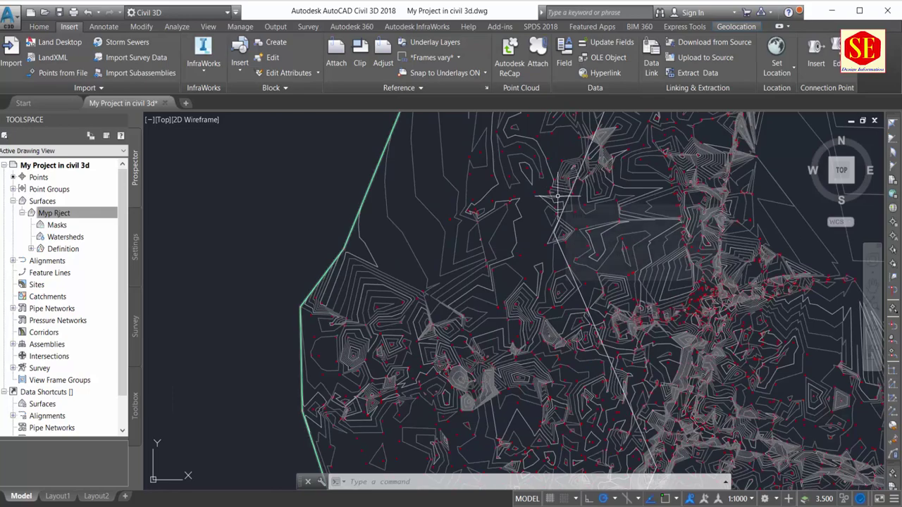
pyautogui.scroll(-4, 556, 196)
pyautogui.scroll(1, 575, 338)
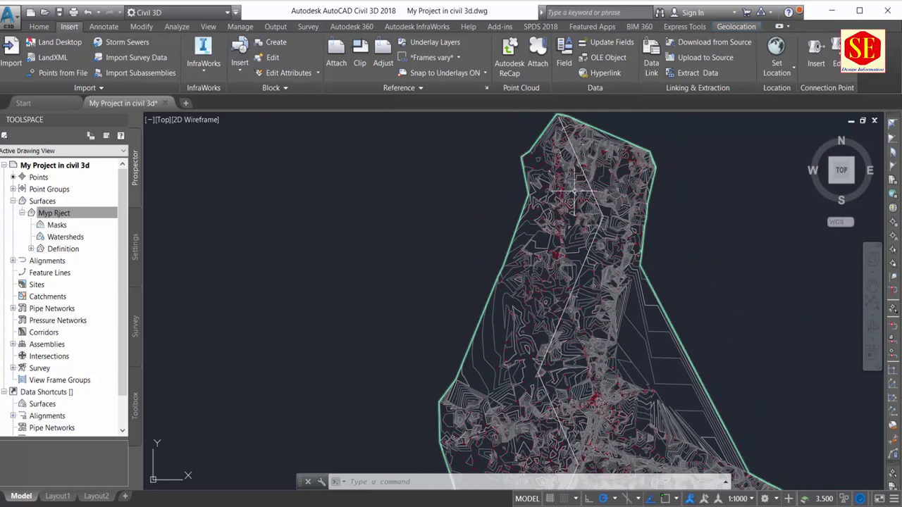
pyautogui.moveTo(558, 379)
pyautogui.mouseDown(button='middle')
pyautogui.moveTo(562, 249)
pyautogui.moveTo(563, 263)
pyautogui.mouseUp(button='middle')
# Open the Alignment dropdown in the Home tab's Create Design panel.
pyautogui.click(39, 26)
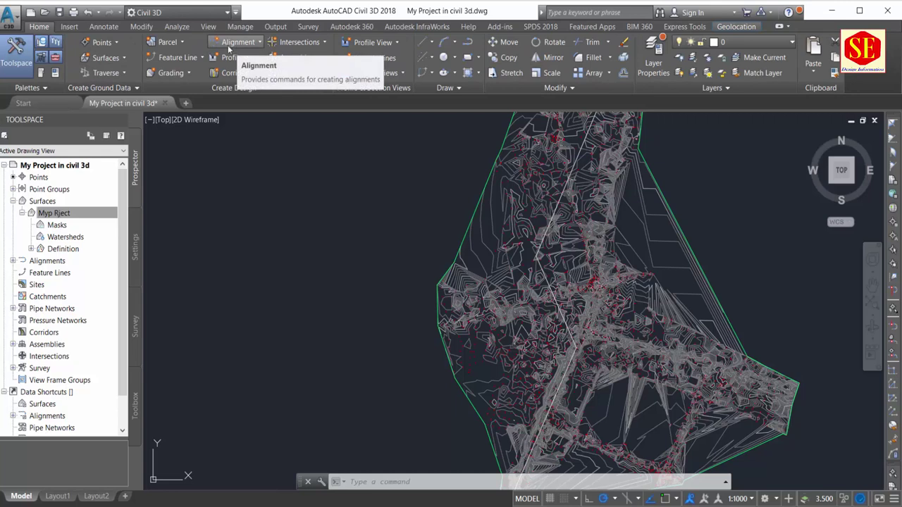
pyautogui.click(258, 44)
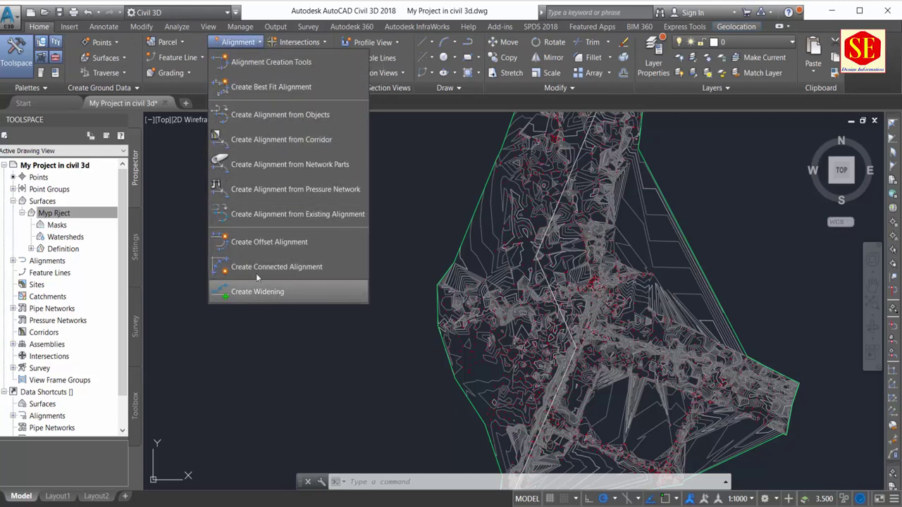
# Start a Centerline alignment named Main Road and view its Design Criteria settings.
pyautogui.click(273, 61)
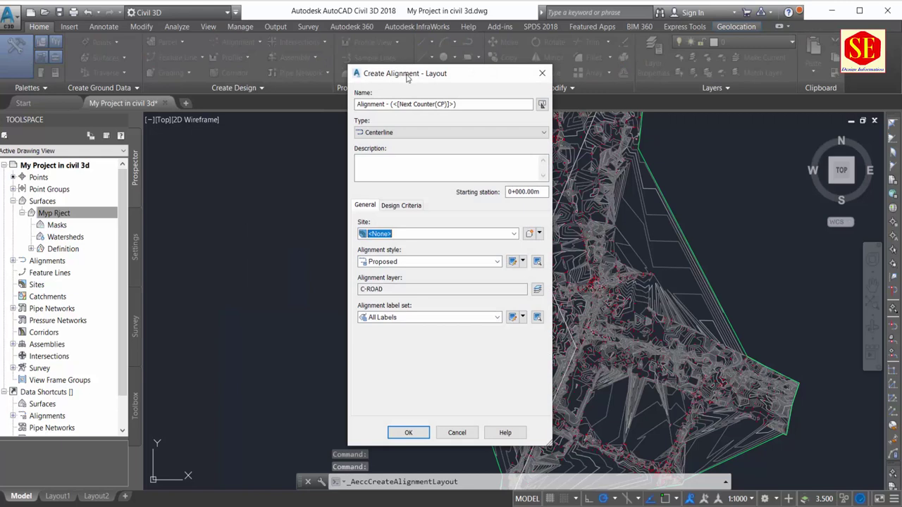
pyautogui.moveTo(406, 77); pyautogui.dragTo(318, 90)
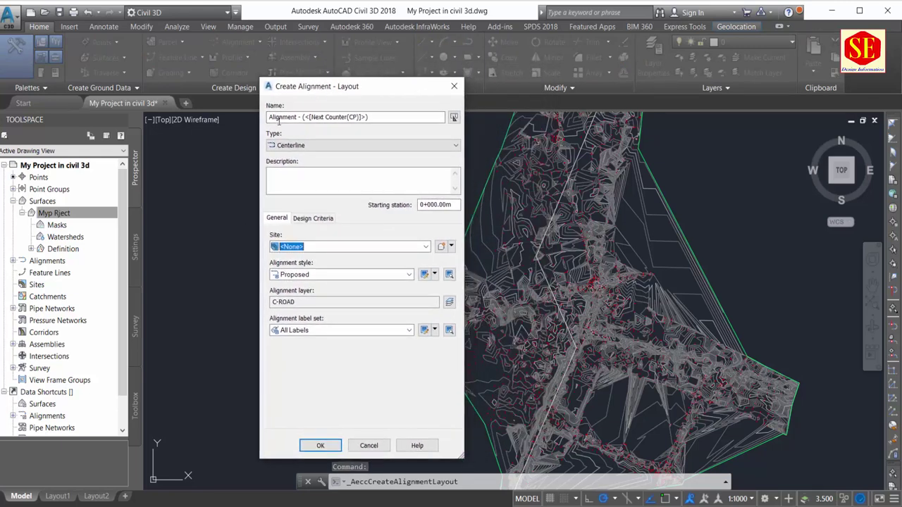
pyautogui.click(385, 117)
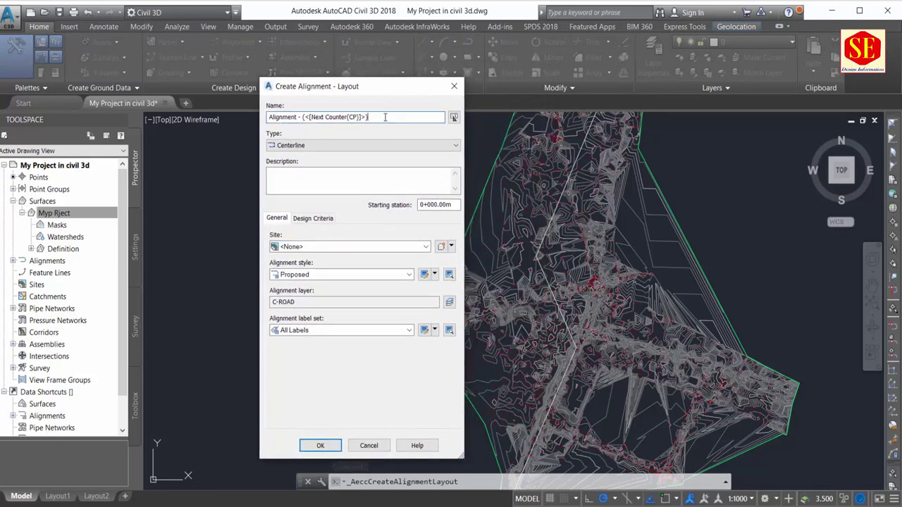
pyautogui.moveTo(384, 117); pyautogui.dragTo(268, 118)
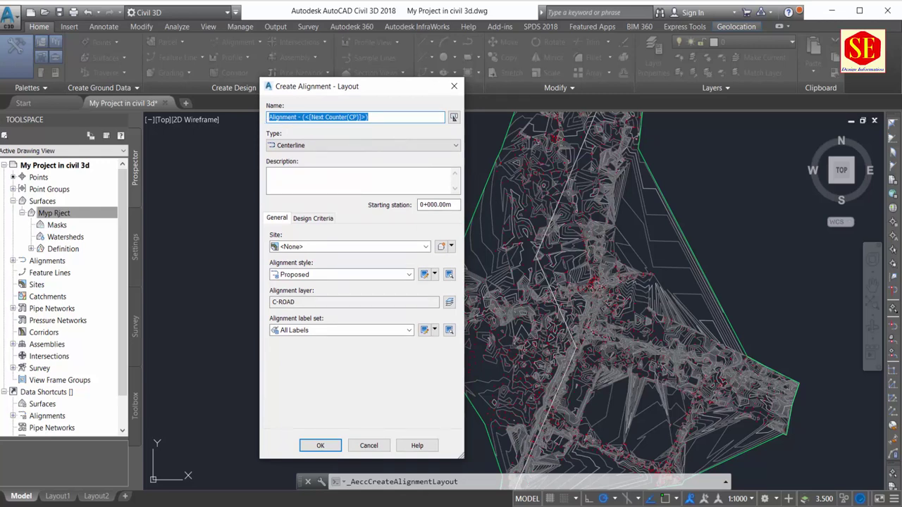
pyautogui.write('Main Road')
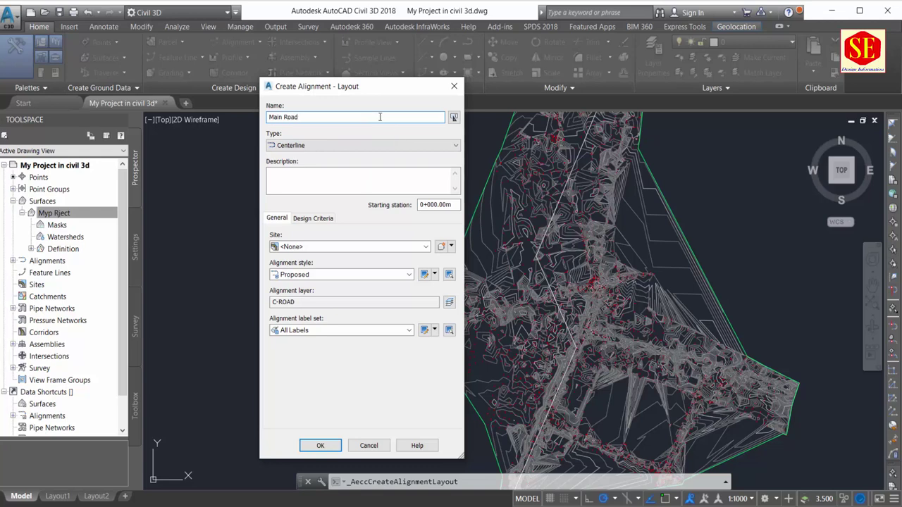
pyautogui.click(360, 147)
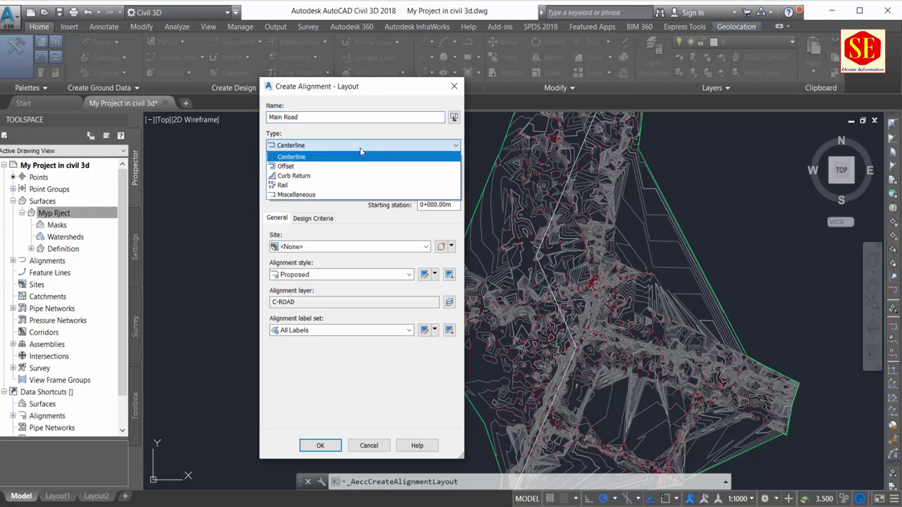
pyautogui.click(287, 158)
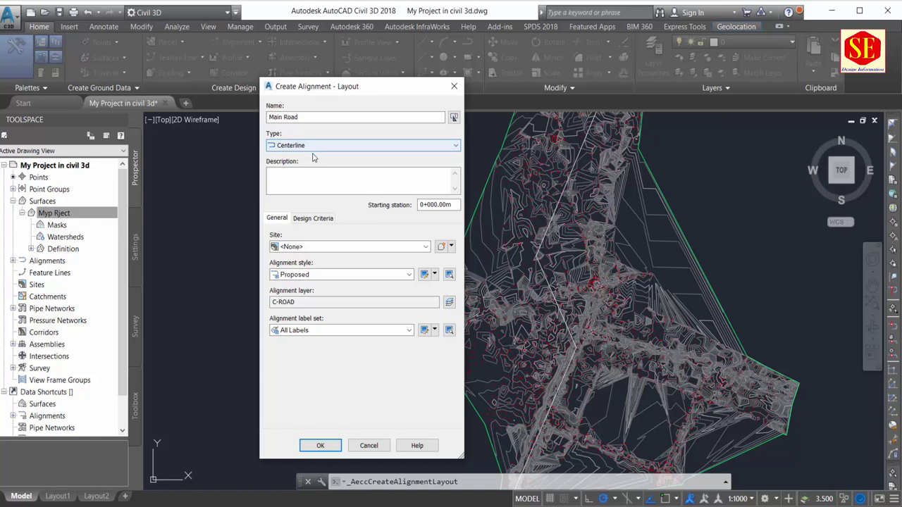
pyautogui.click(300, 179)
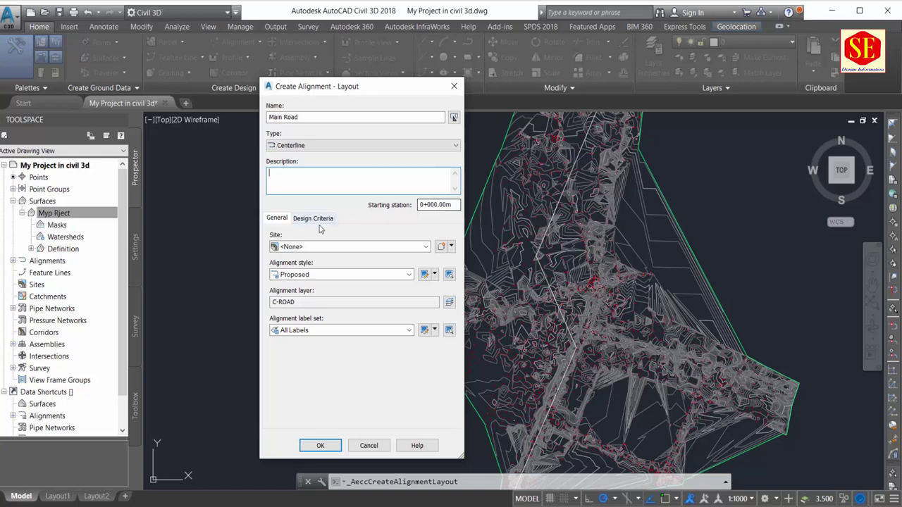
pyautogui.click(274, 223)
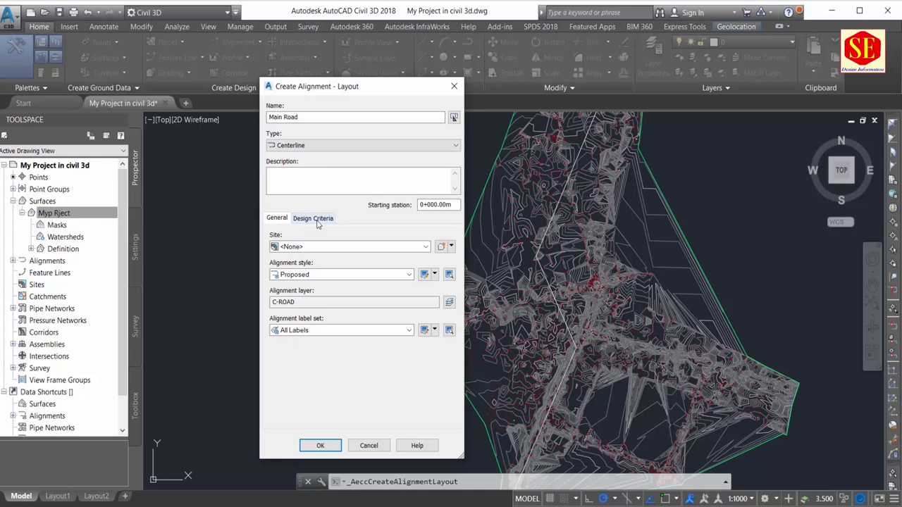
pyautogui.click(317, 223)
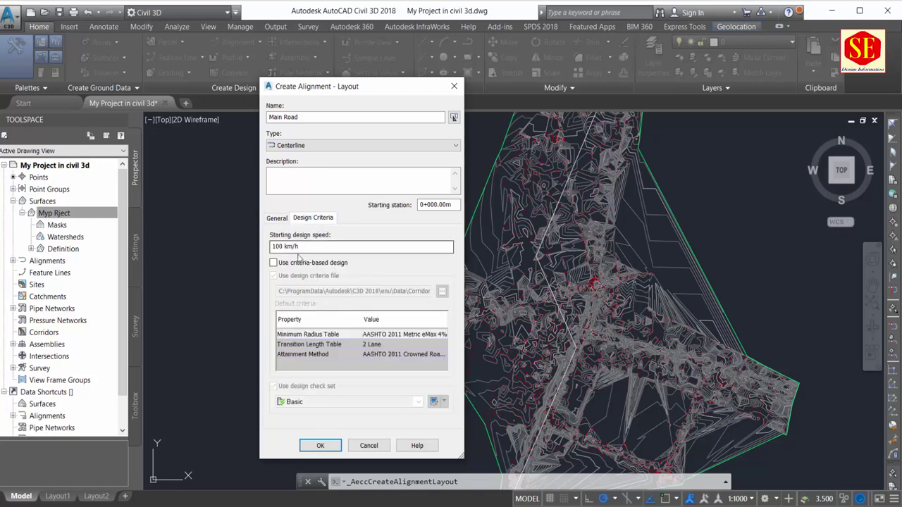
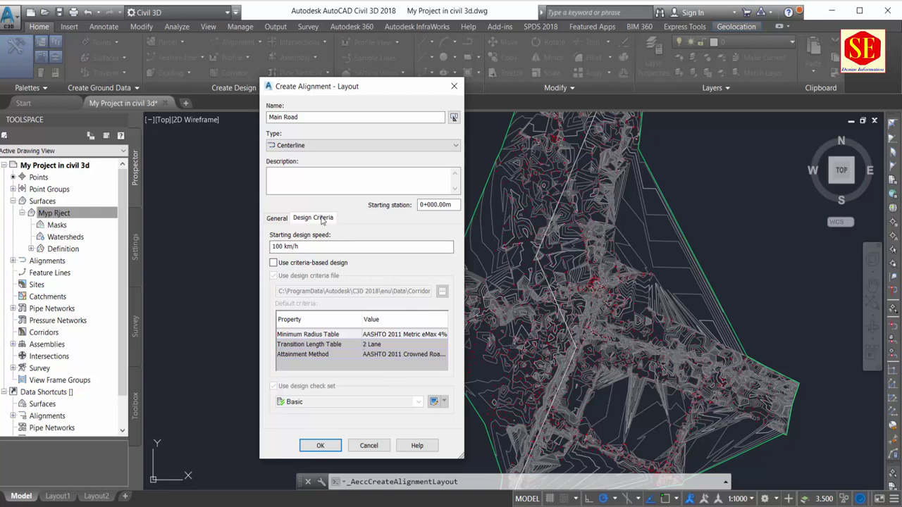
# Give the Main Road alignment site <None>, the Proposed style and the All Labels label set.
pyautogui.click(278, 220)
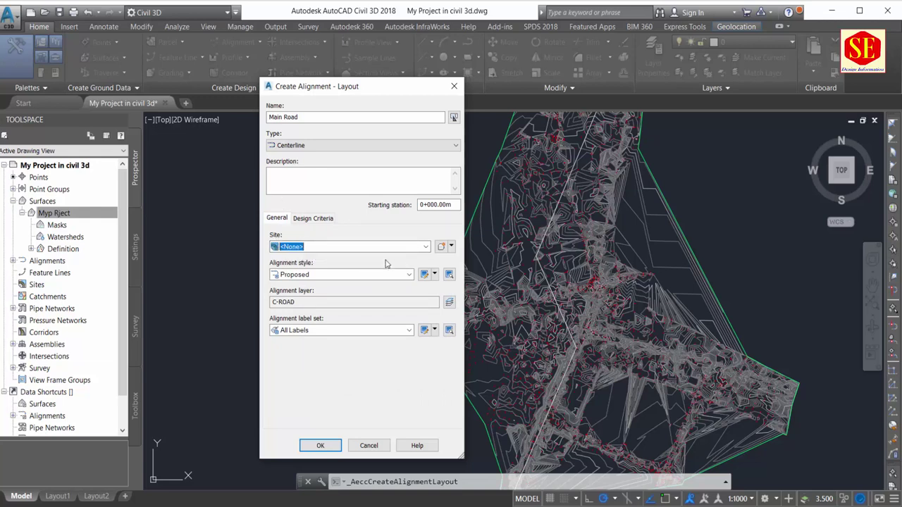
pyautogui.click(416, 248)
pyautogui.click(415, 250)
pyautogui.click(408, 275)
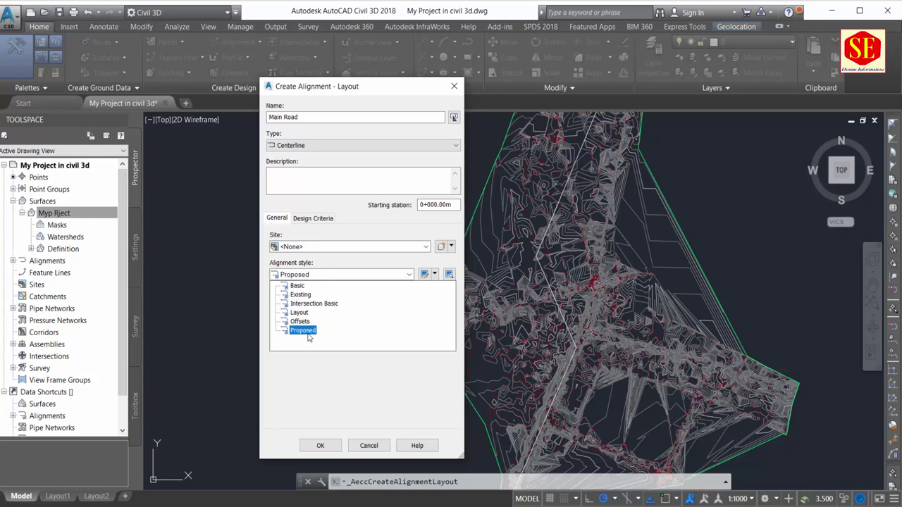
pyautogui.click(302, 331)
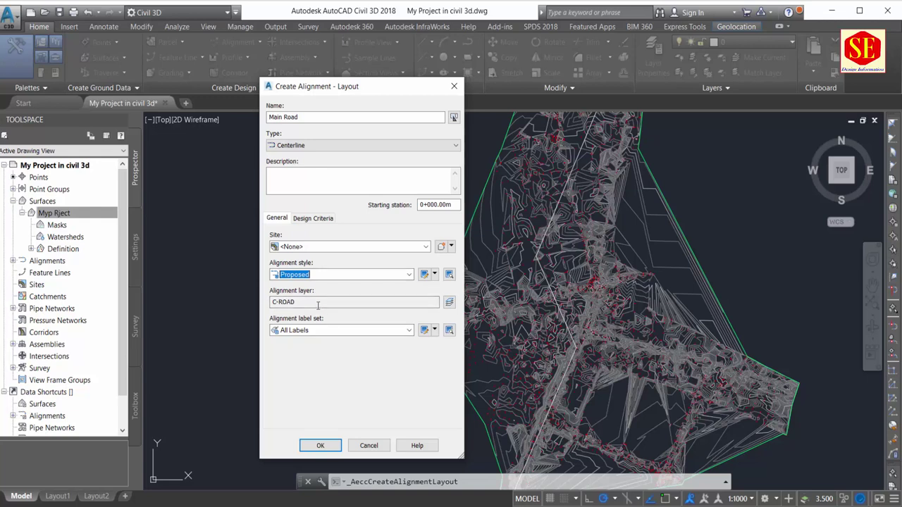
pyautogui.click(410, 331)
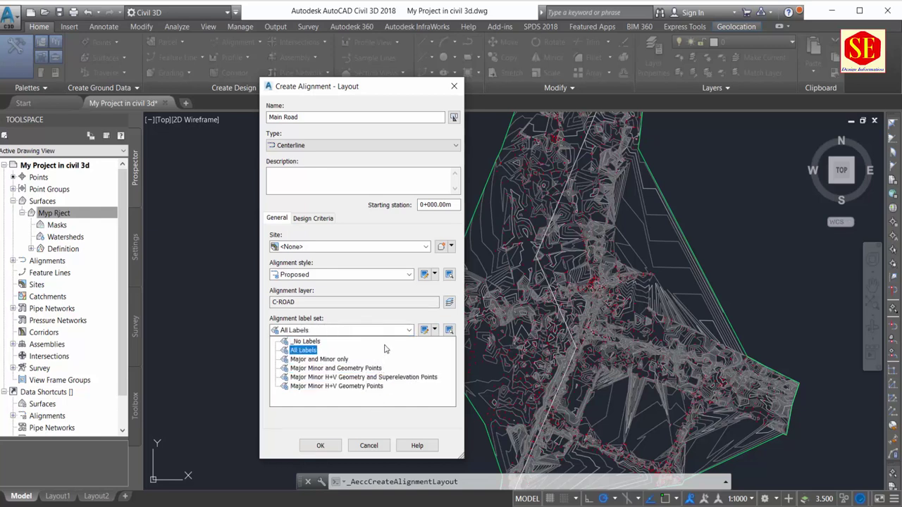
pyautogui.click(309, 351)
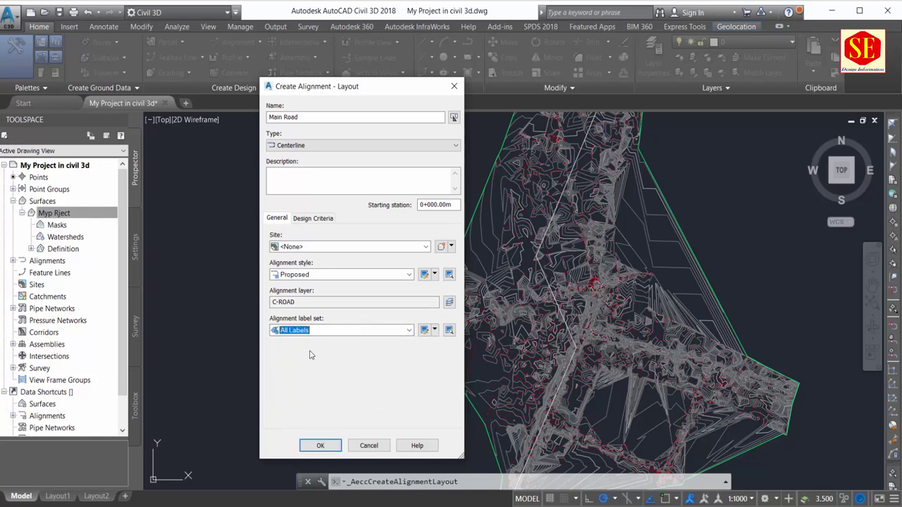
pyautogui.click(321, 446)
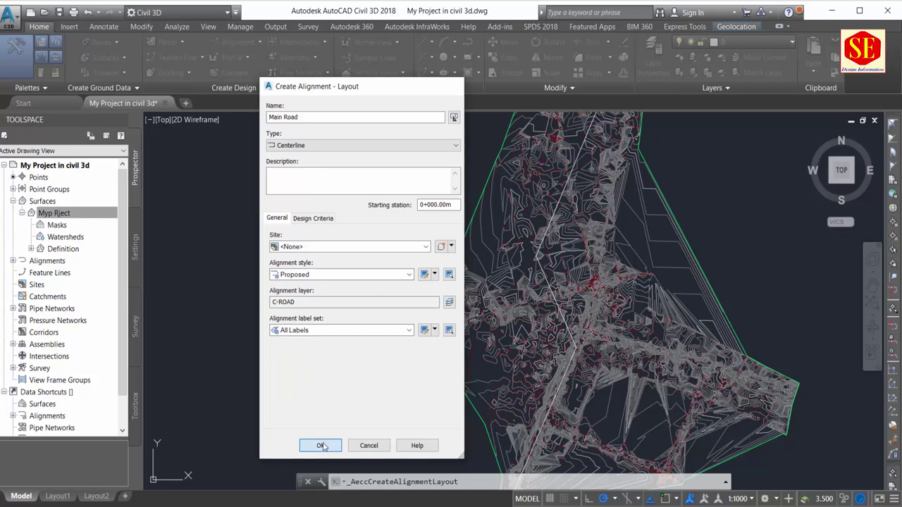
# Set Main Road curves to a 200 m default radius with spiral in and spiral out off.
pyautogui.moveTo(271, 106); pyautogui.dragTo(277, 132)
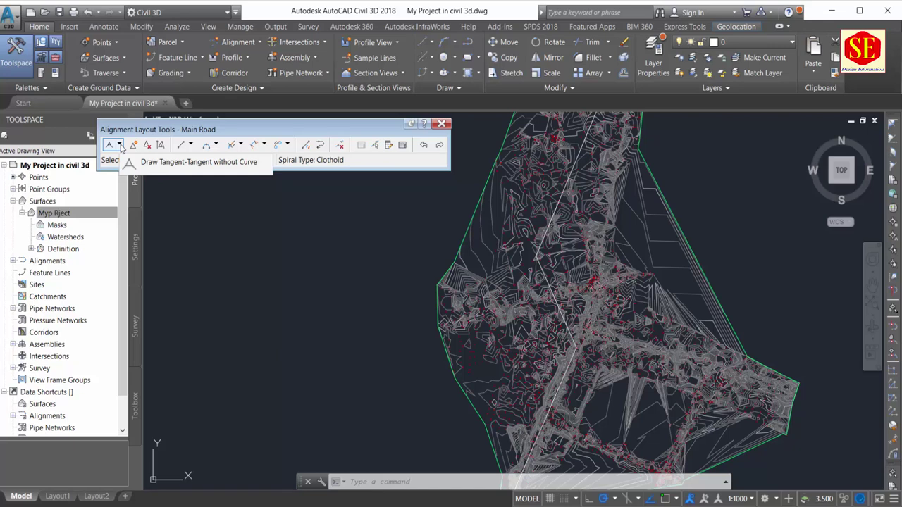
pyautogui.click(120, 145)
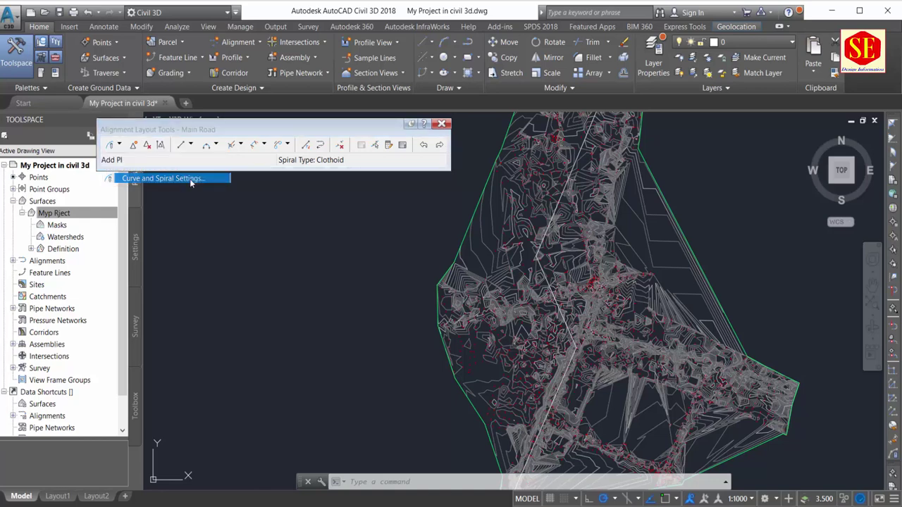
pyautogui.click(190, 179)
pyautogui.moveTo(450, 186); pyautogui.dragTo(394, 189)
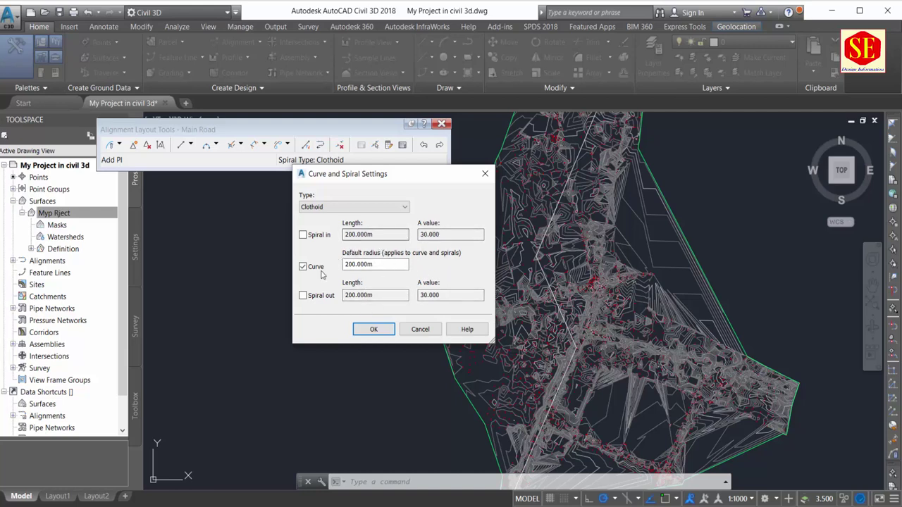
pyautogui.click(319, 236)
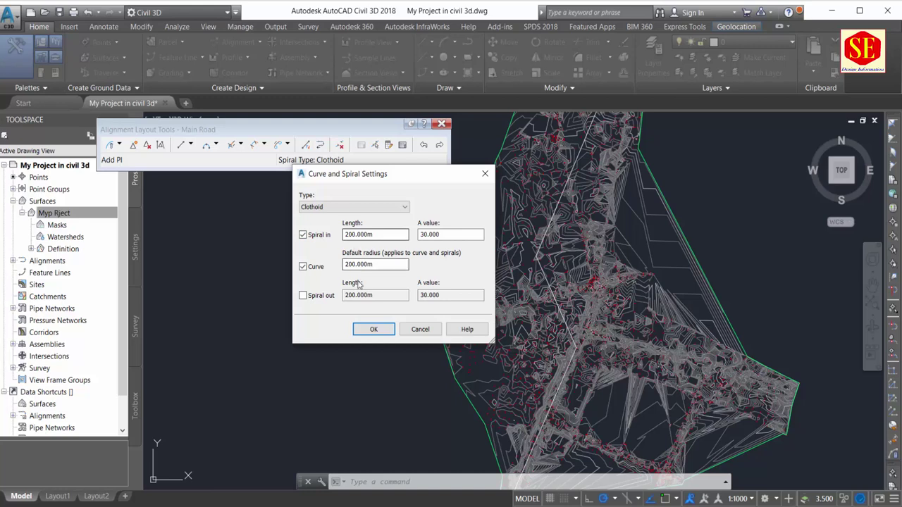
pyautogui.click(319, 297)
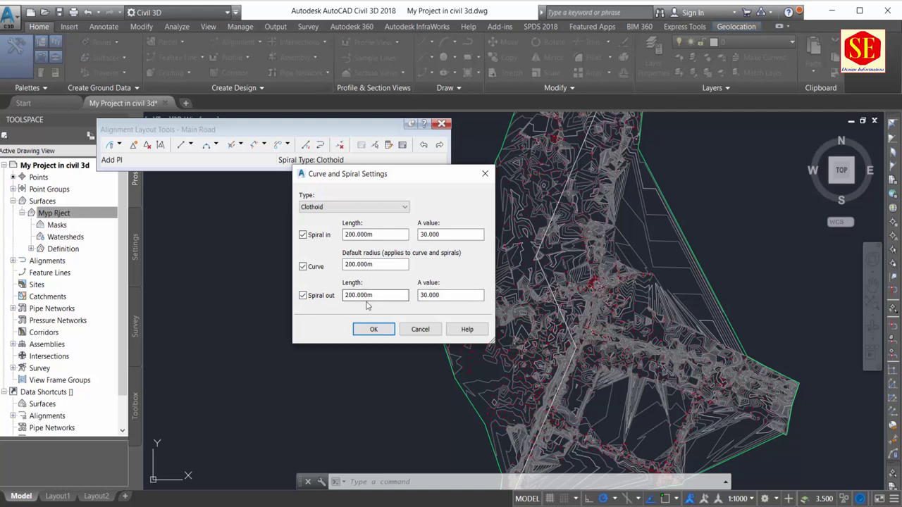
pyautogui.click(321, 298)
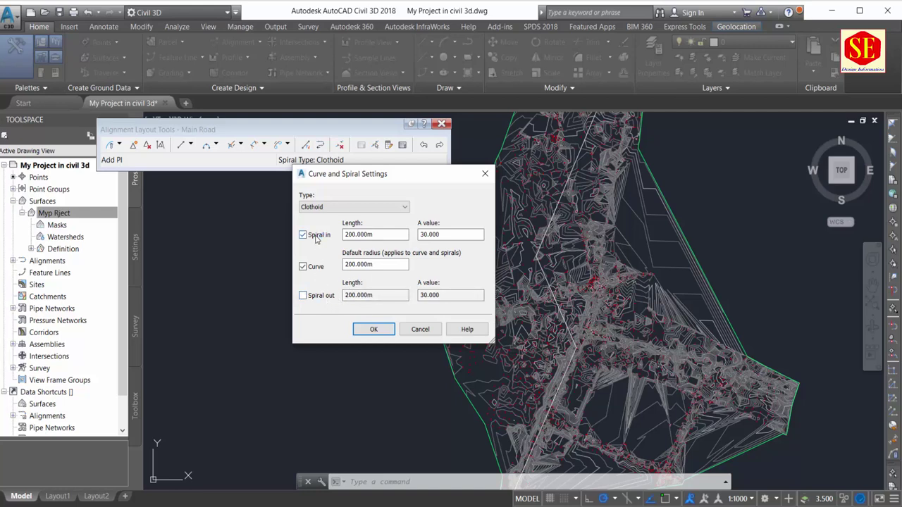
pyautogui.click(316, 237)
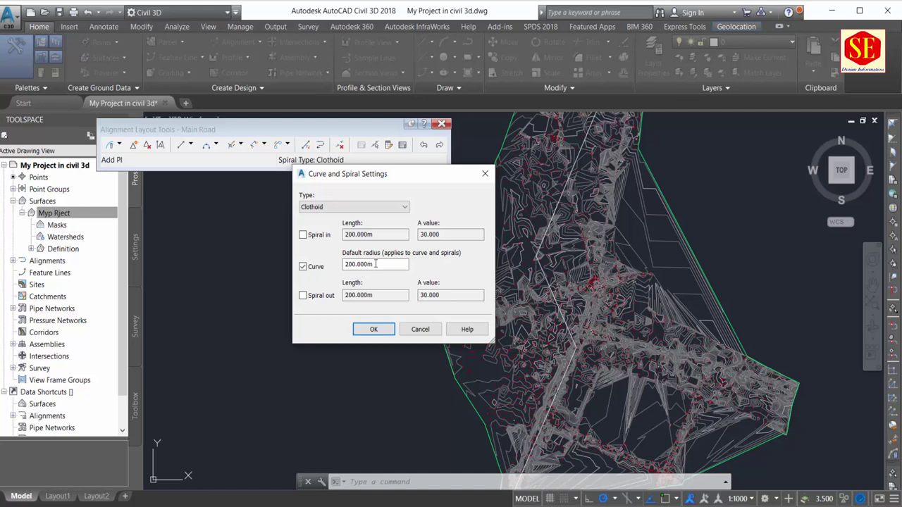
pyautogui.click(373, 328)
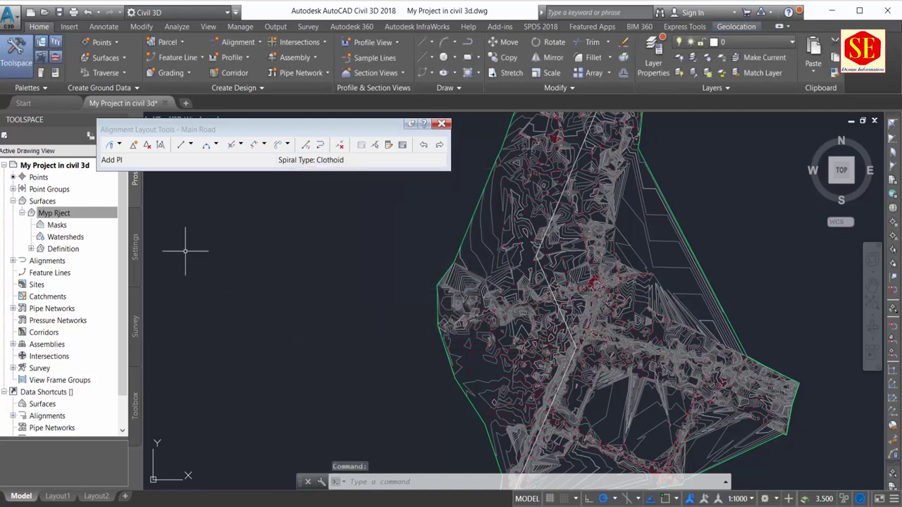
# Choose the Tangent-Tangent (With curves) layout method for Main Road.
pyautogui.click(119, 144)
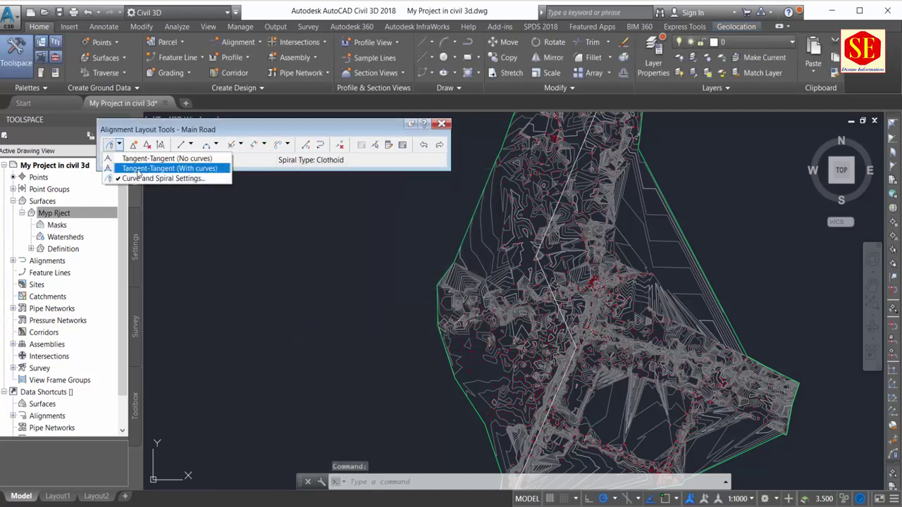
pyautogui.click(190, 171)
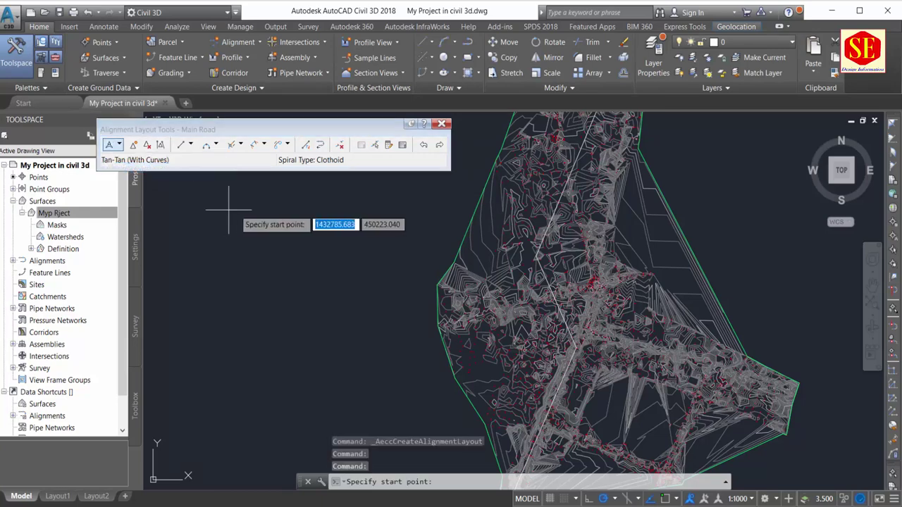
pyautogui.scroll(-2, 317, 207)
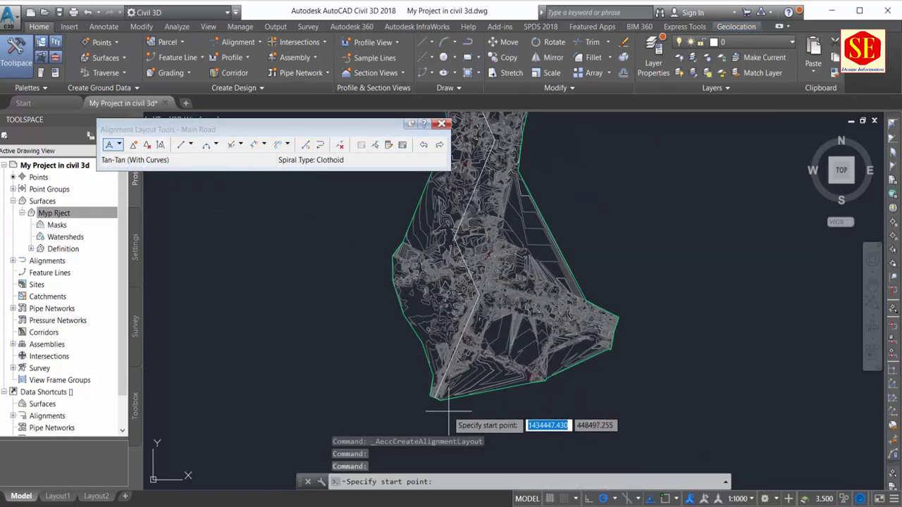
pyautogui.scroll(2, 444, 411)
pyautogui.scroll(2, 402, 352)
pyautogui.scroll(3, 381, 368)
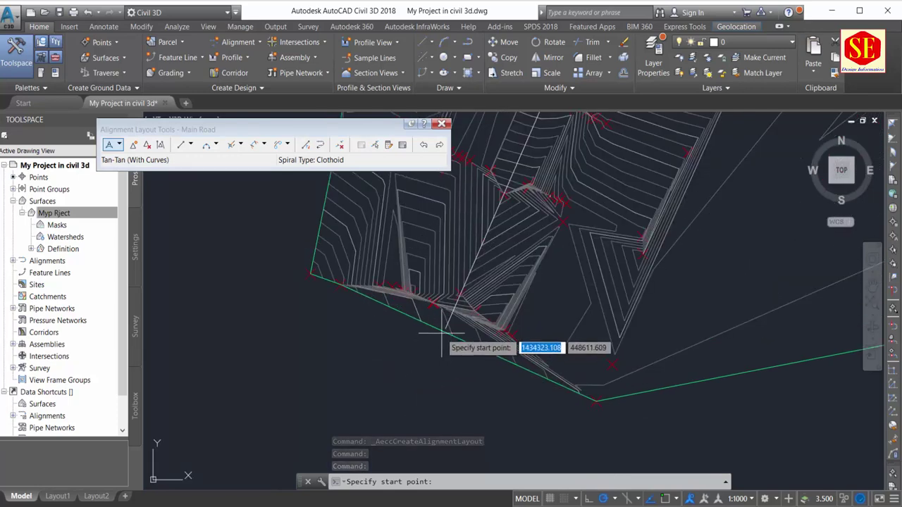
# Turn on every object snap mode through the OS settings.
pyautogui.write('os')
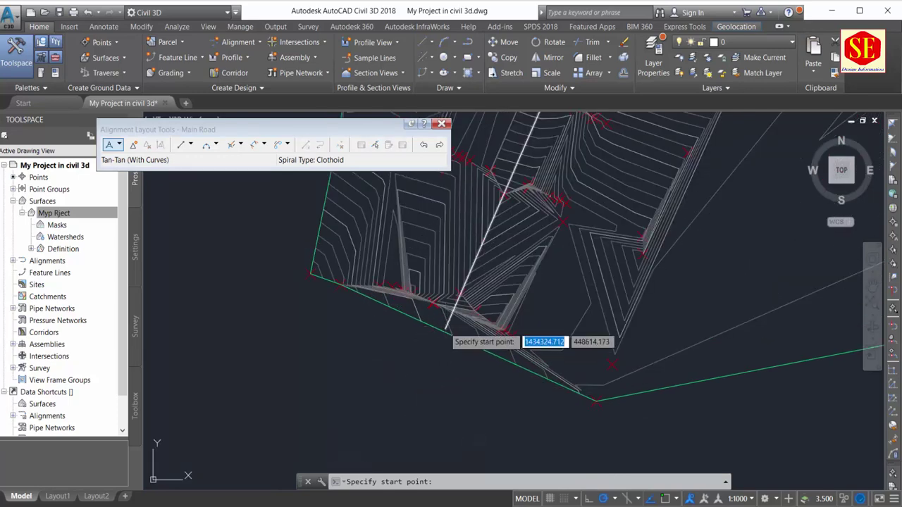
pyautogui.press('Return')
pyautogui.click(554, 190)
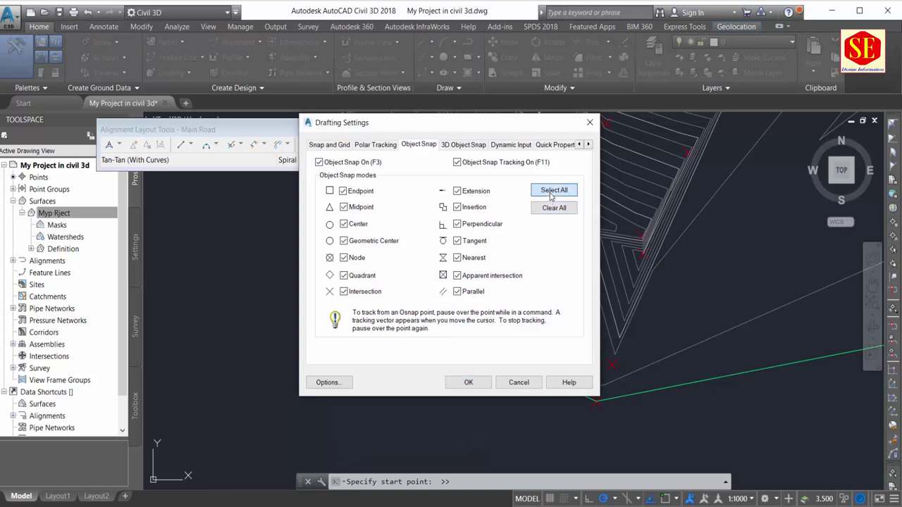
pyautogui.click(468, 383)
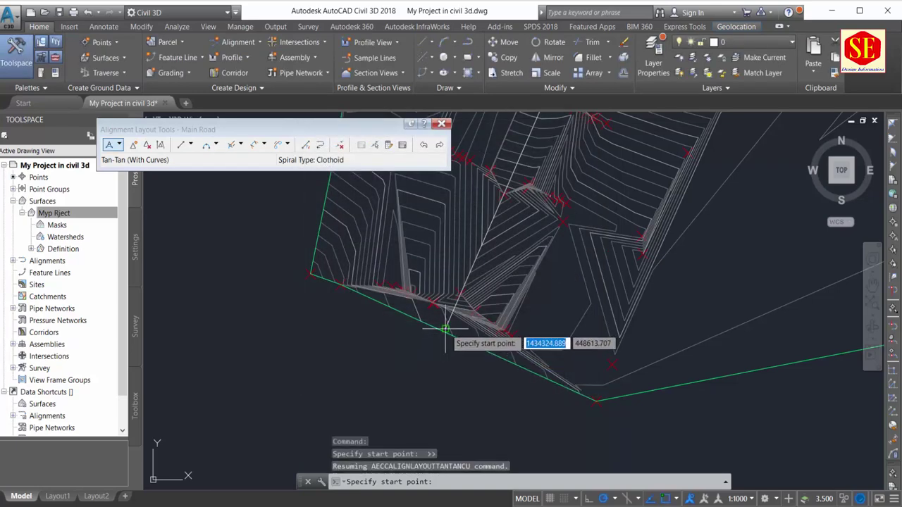
# Start Main Road at the surface's southern edge and end the first tangent on the existing line's endpoint.
pyautogui.click(443, 324)
pyautogui.scroll(-3, 505, 381)
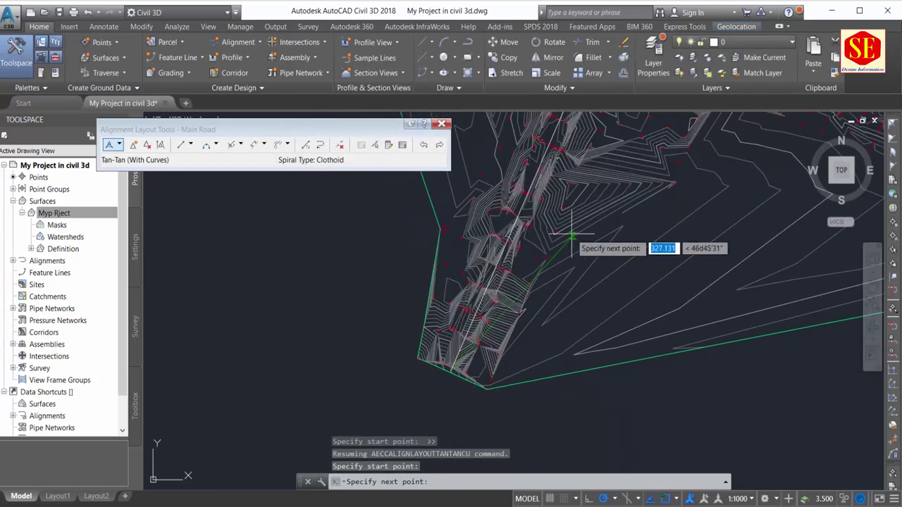
pyautogui.scroll(-3, 578, 374)
pyautogui.scroll(2, 595, 395)
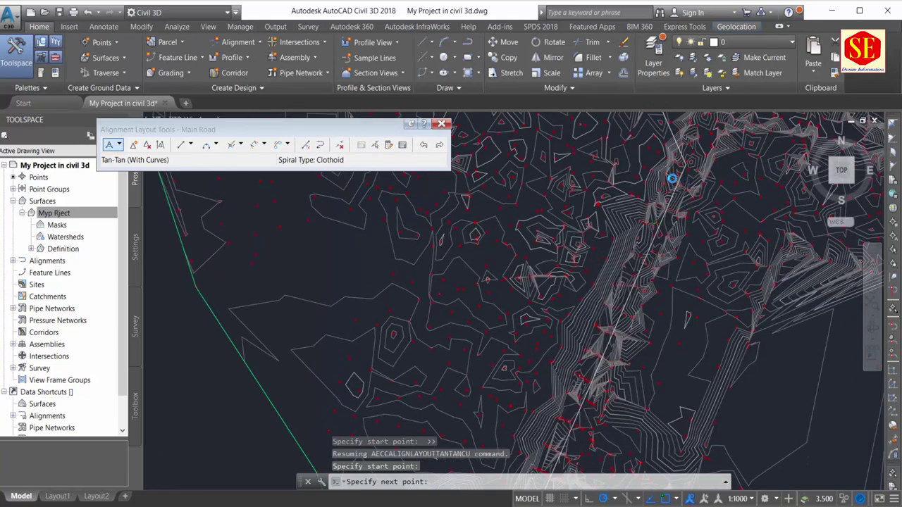
pyautogui.scroll(1, 673, 177)
pyautogui.scroll(1, 681, 177)
pyautogui.scroll(1, 673, 187)
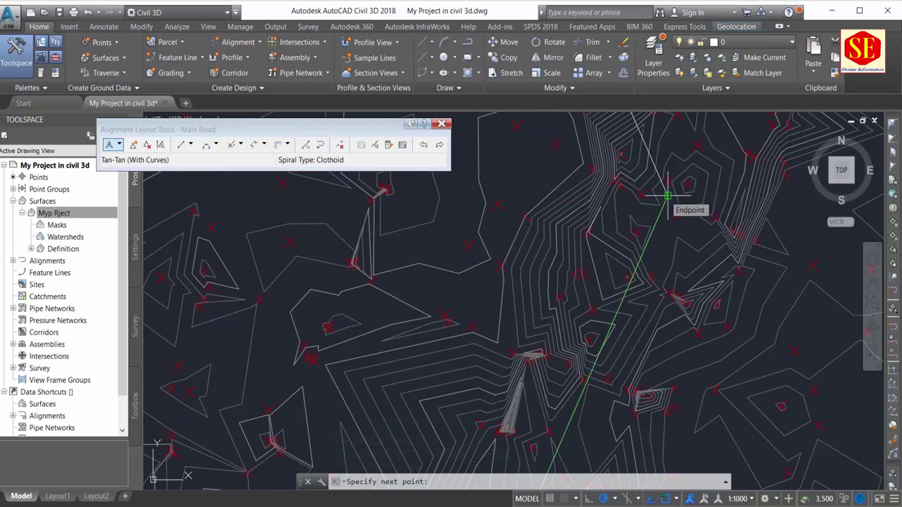
pyautogui.click(667, 197)
pyautogui.scroll(-1, 669, 293)
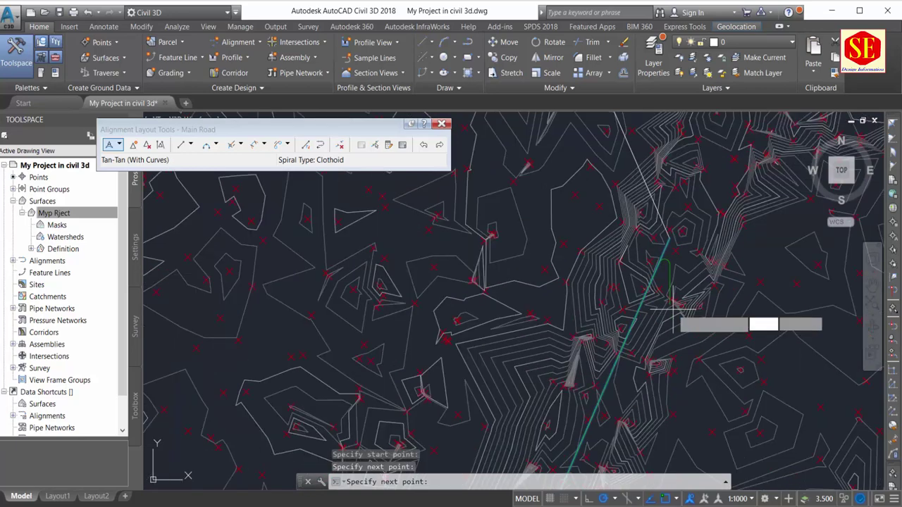
pyautogui.scroll(-1, 670, 307)
pyautogui.scroll(2, 710, 342)
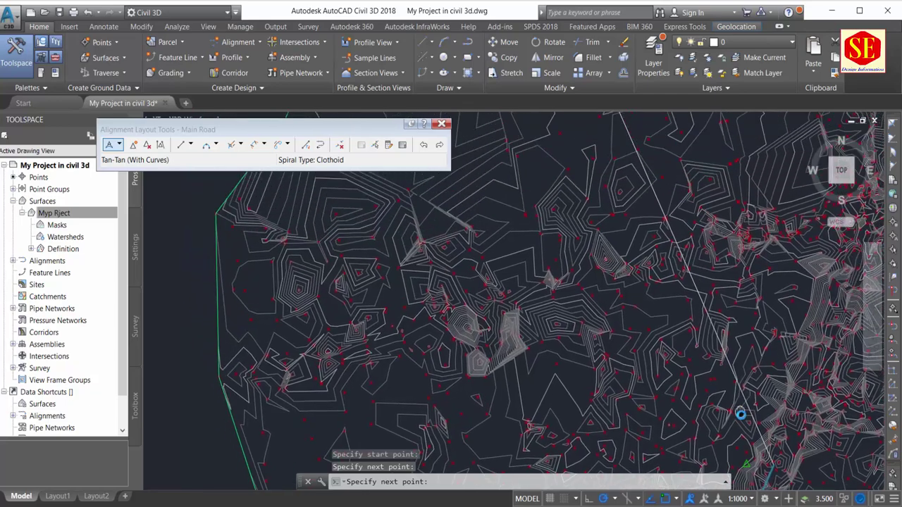
pyautogui.scroll(1, 732, 381)
pyautogui.scroll(1, 705, 310)
pyautogui.scroll(1, 659, 185)
pyautogui.scroll(1, 659, 186)
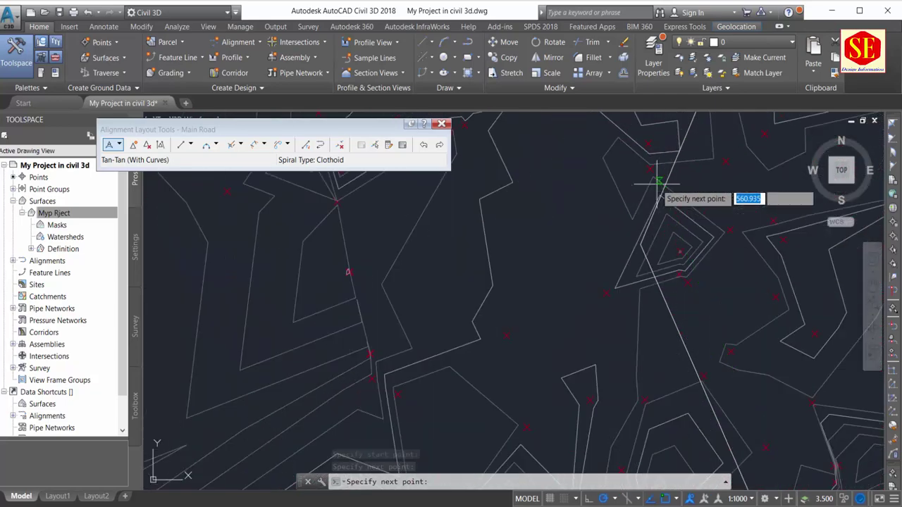
# Place further PI points northward up to the surface's top edge and end the alignment.
pyautogui.click(640, 245)
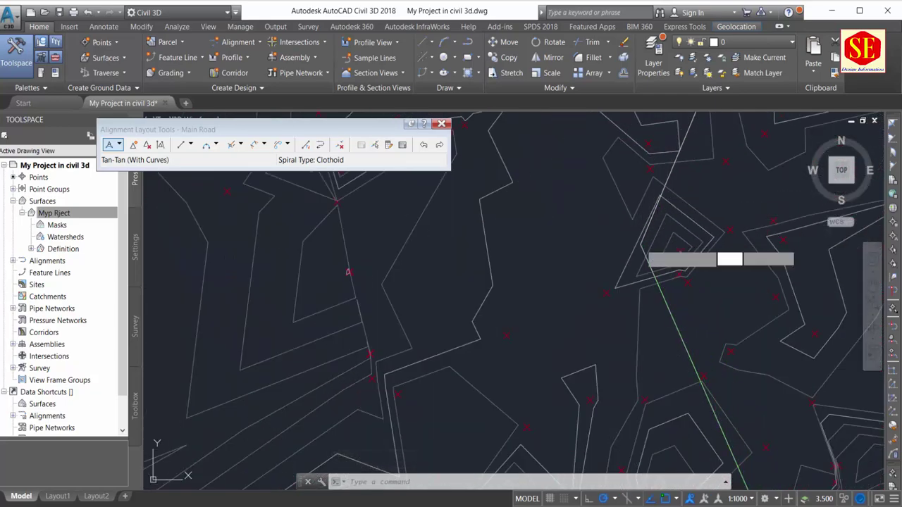
pyautogui.scroll(-2, 528, 303)
pyautogui.scroll(-2, 545, 289)
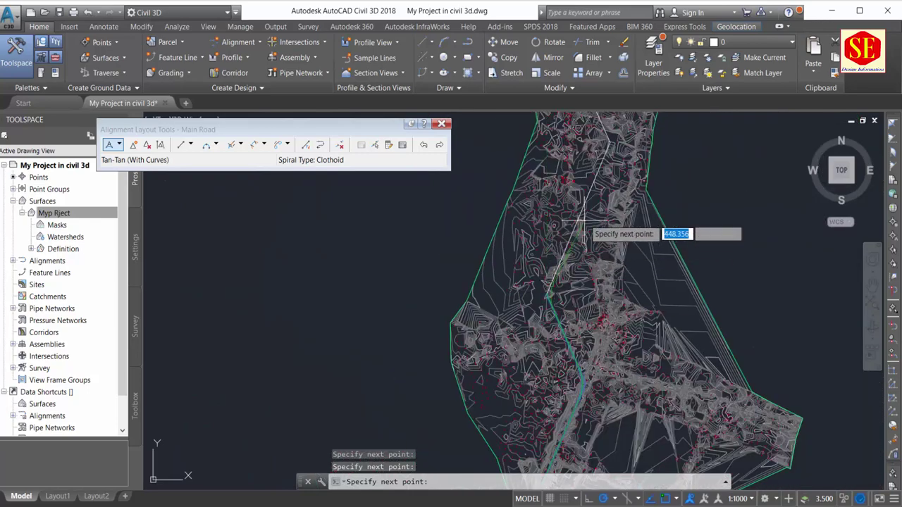
pyautogui.moveTo(605, 151); pyautogui.dragTo(604, 242, button='middle')
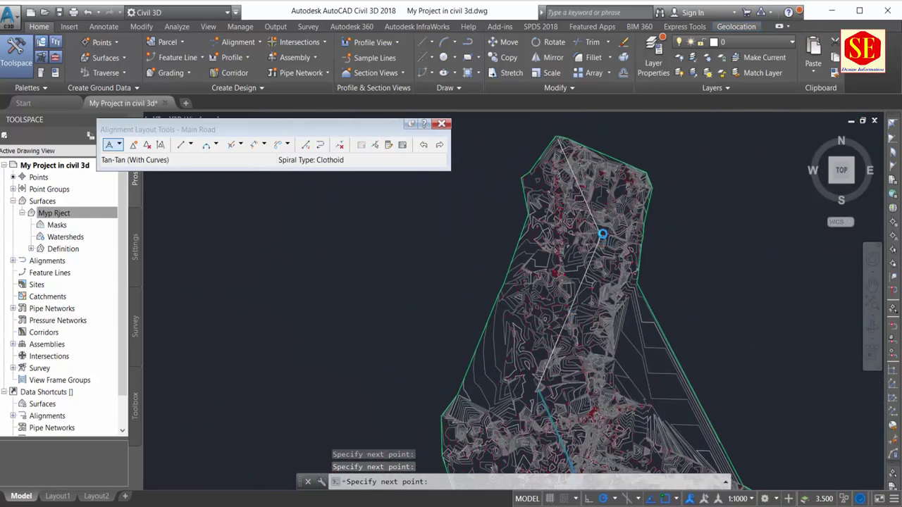
pyautogui.scroll(2, 602, 234)
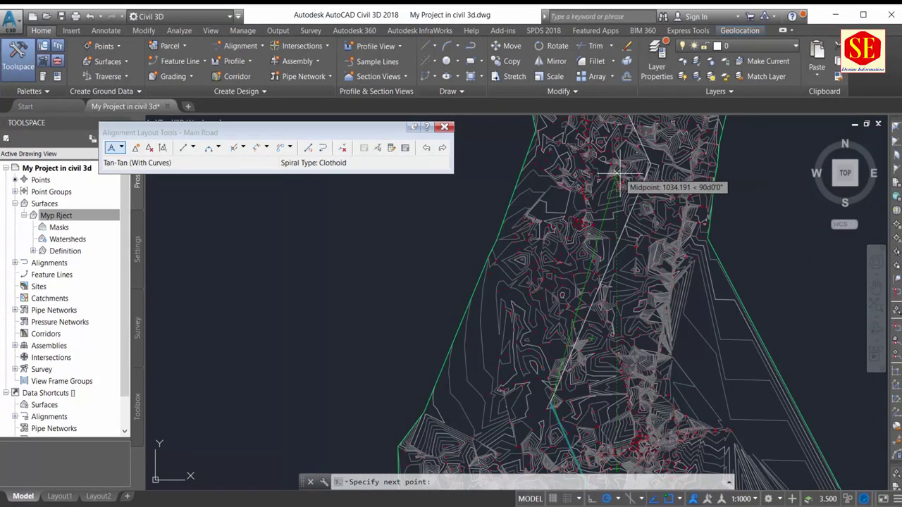
pyautogui.scroll(2, 662, 232)
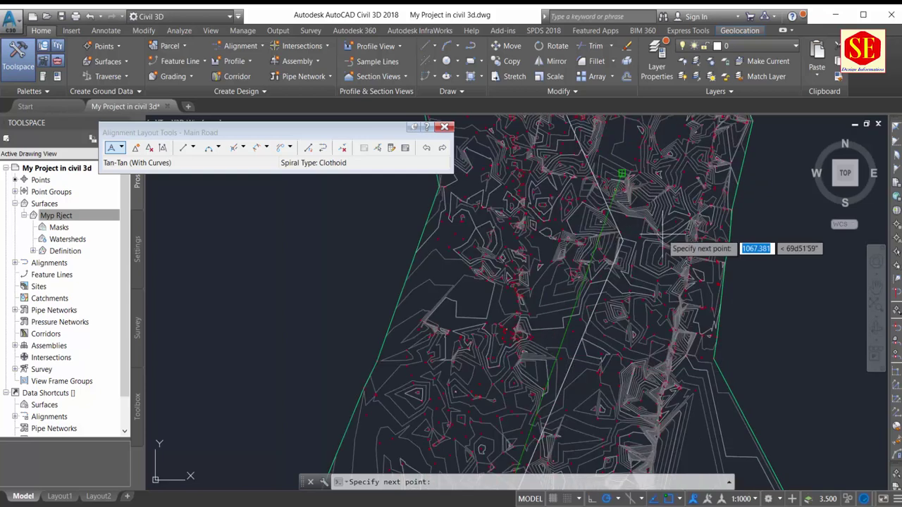
pyautogui.scroll(3, 620, 243)
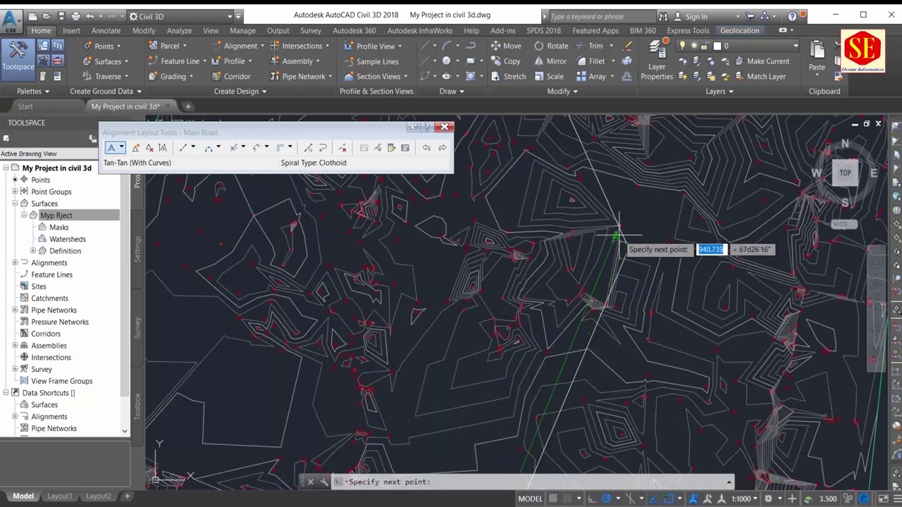
pyautogui.click(626, 248)
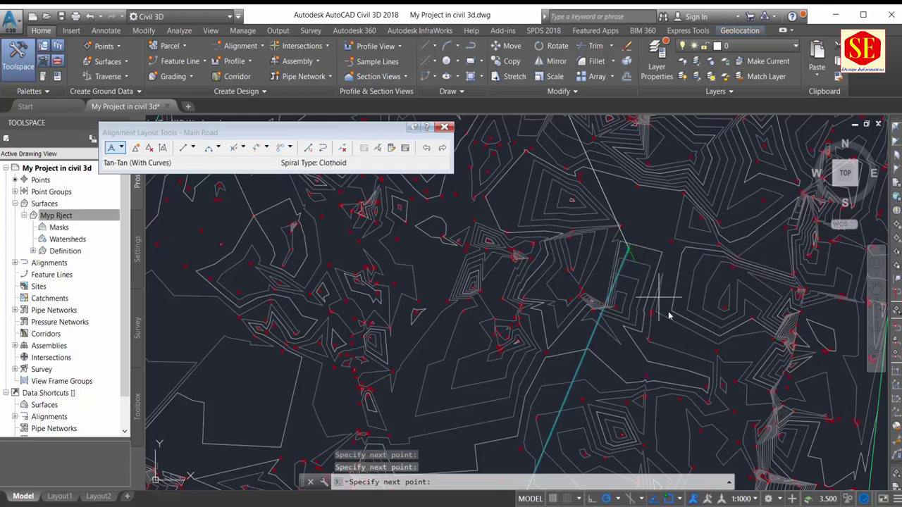
pyautogui.scroll(-5, 676, 338)
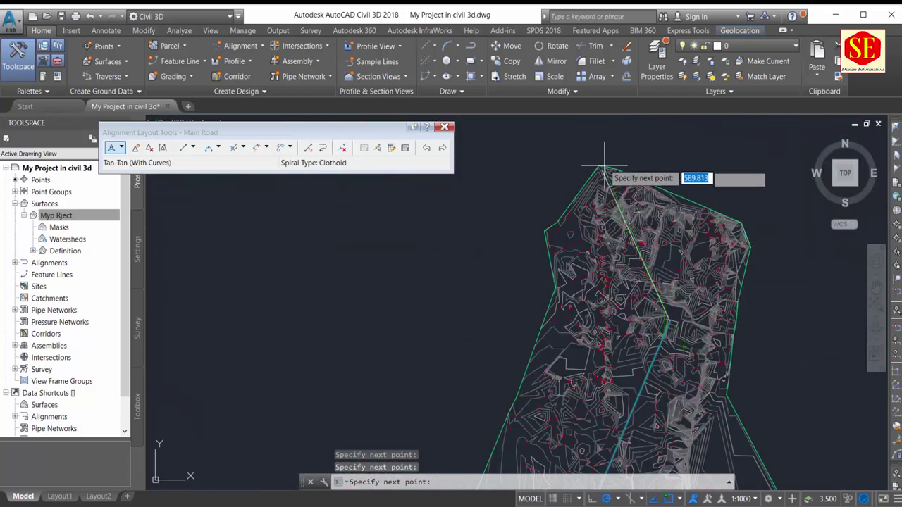
pyautogui.scroll(4, 599, 171)
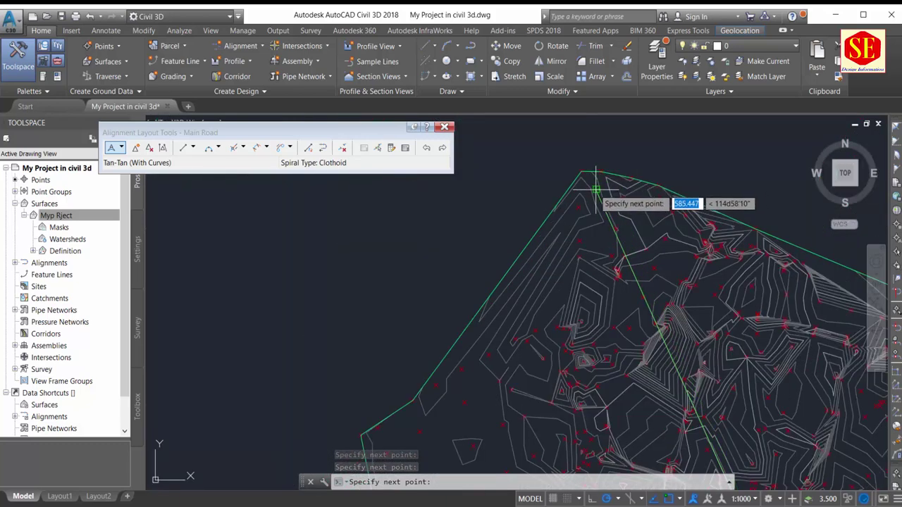
pyautogui.click(595, 189)
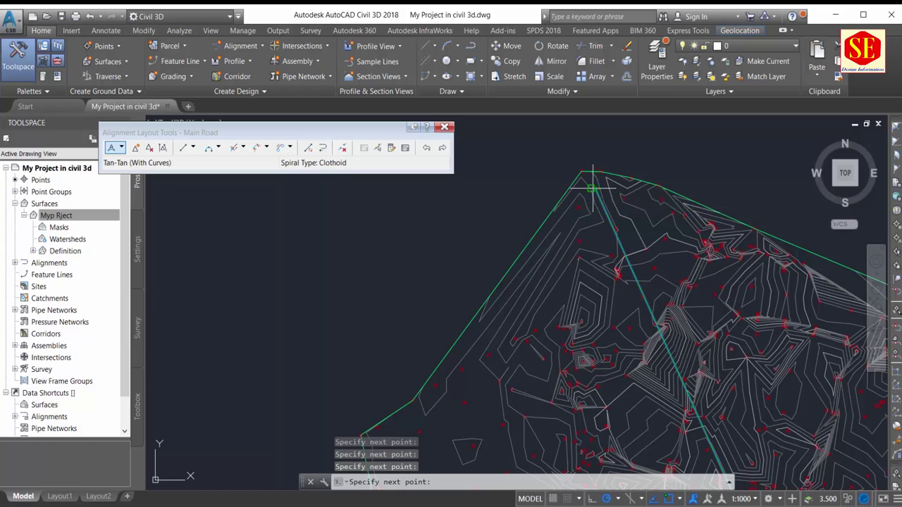
pyautogui.press('Return')
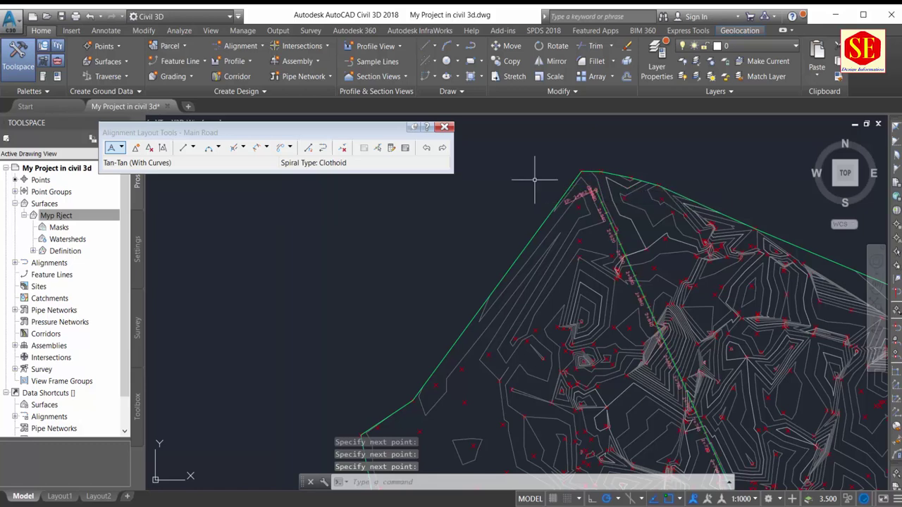
# Zoom and pan along Main Road to check station labels such as 2+920 and 1+7xx.
pyautogui.scroll(3, 583, 170)
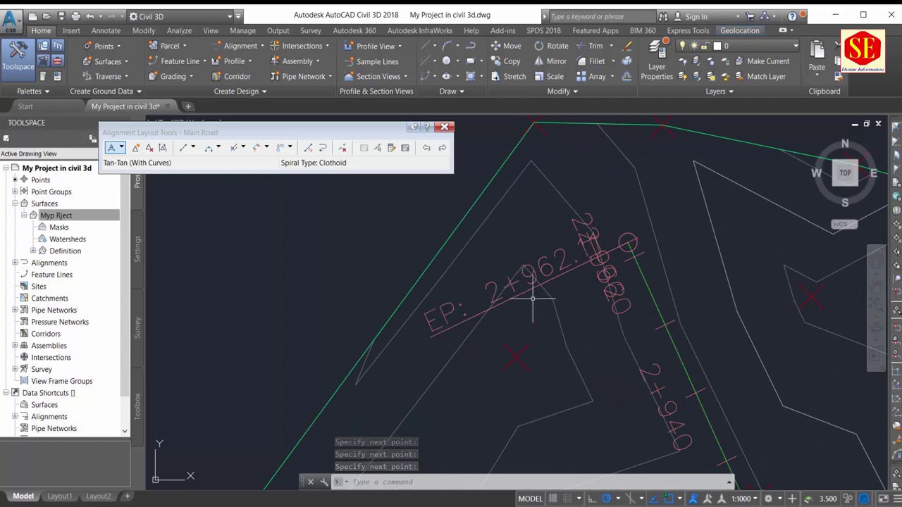
pyautogui.moveTo(641, 396); pyautogui.dragTo(574, 252, button='middle')
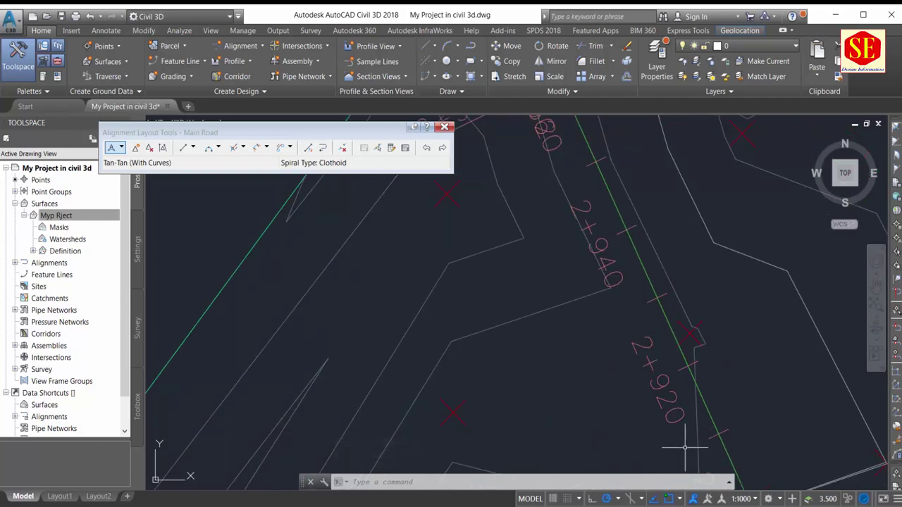
pyautogui.scroll(-5, 634, 356)
pyautogui.scroll(2, 624, 336)
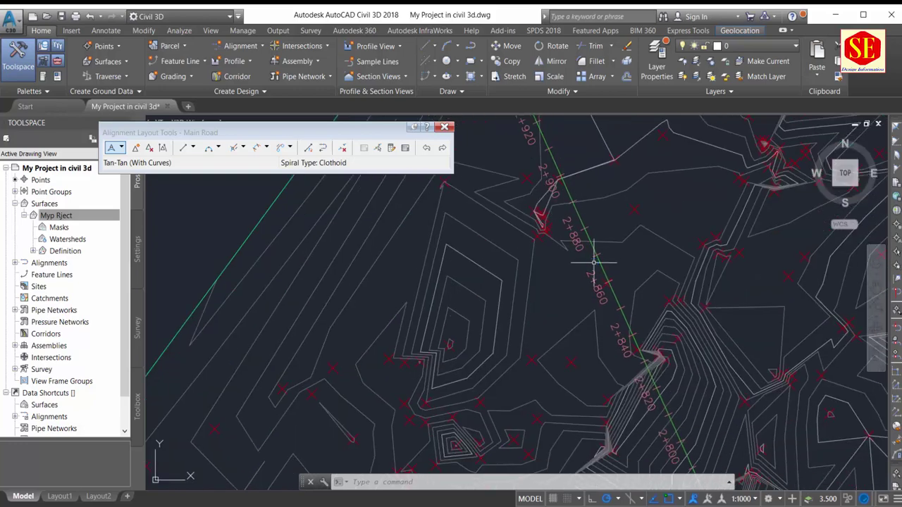
pyautogui.scroll(-3, 617, 289)
pyautogui.scroll(2, 617, 288)
pyautogui.scroll(2, 617, 268)
pyautogui.scroll(1, 617, 243)
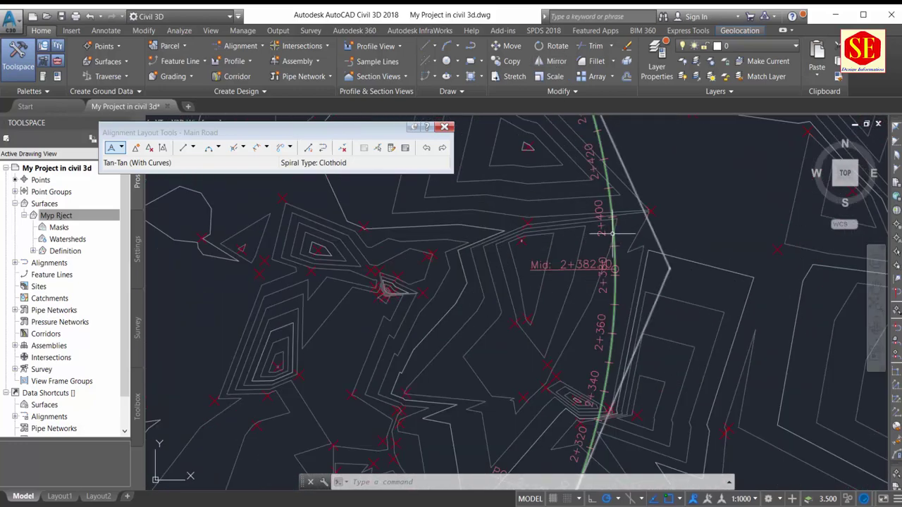
pyautogui.scroll(-2, 623, 222)
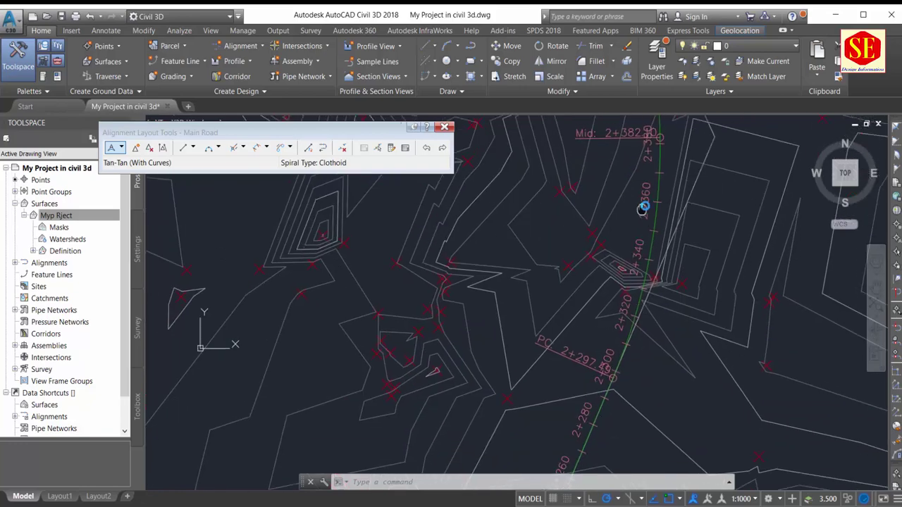
pyautogui.scroll(-1, 653, 210)
pyautogui.moveTo(653, 210); pyautogui.dragTo(567, 403, button='middle')
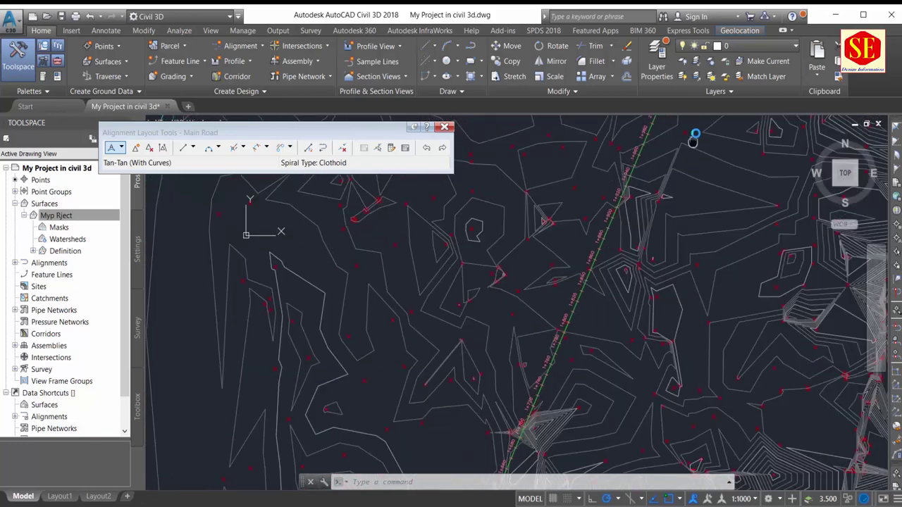
pyautogui.scroll(2, 567, 403)
pyautogui.scroll(2, 542, 264)
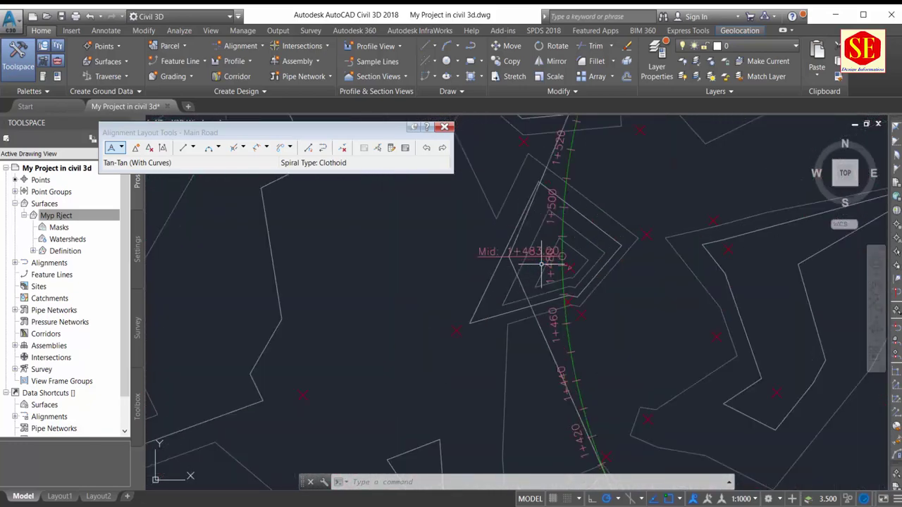
pyautogui.scroll(-2, 566, 310)
pyautogui.scroll(-3, 511, 203)
pyautogui.scroll(-2, 568, 195)
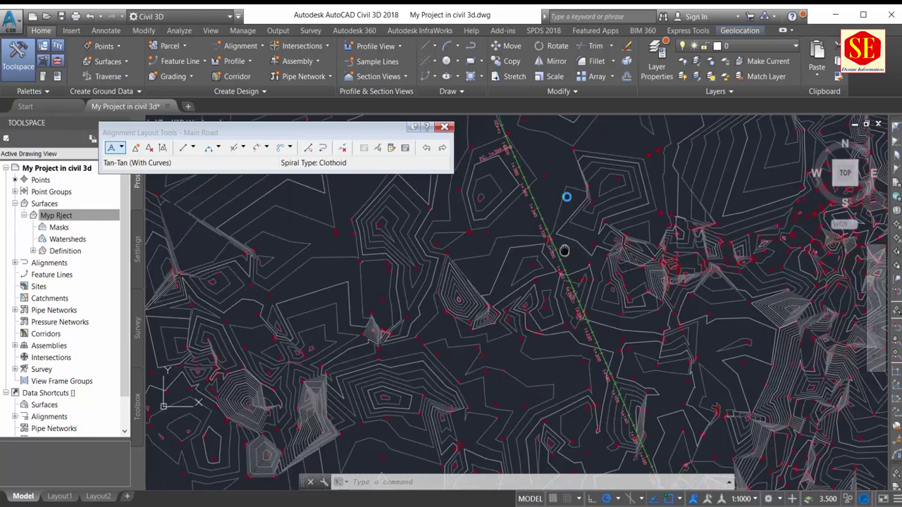
pyautogui.scroll(-3, 594, 397)
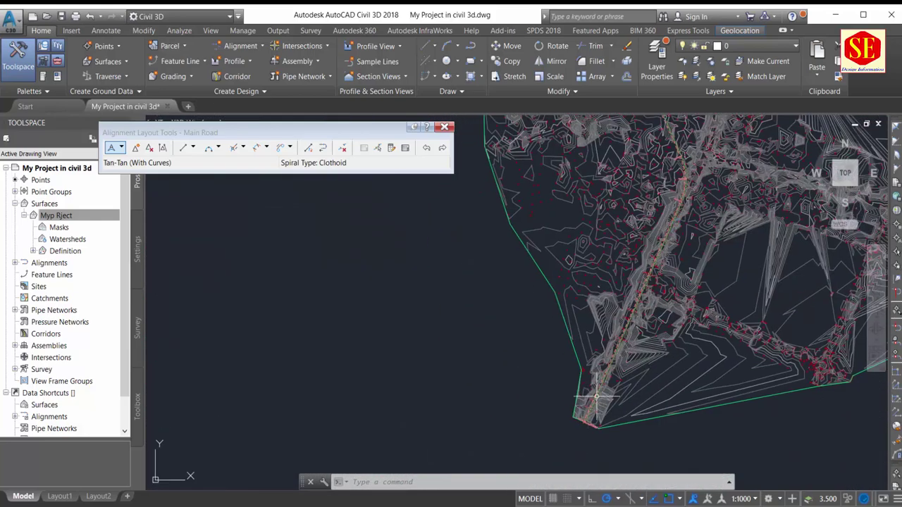
pyautogui.moveTo(627, 258); pyautogui.dragTo(625, 305, button='middle')
pyautogui.scroll(1, 625, 305)
pyautogui.scroll(1, 634, 317)
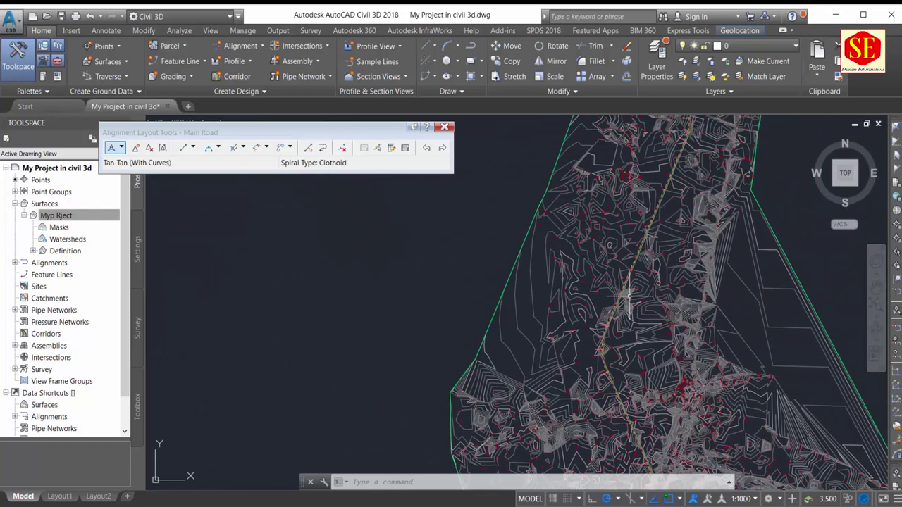
pyautogui.scroll(1, 642, 331)
pyautogui.scroll(1, 641, 331)
pyautogui.scroll(1, 530, 294)
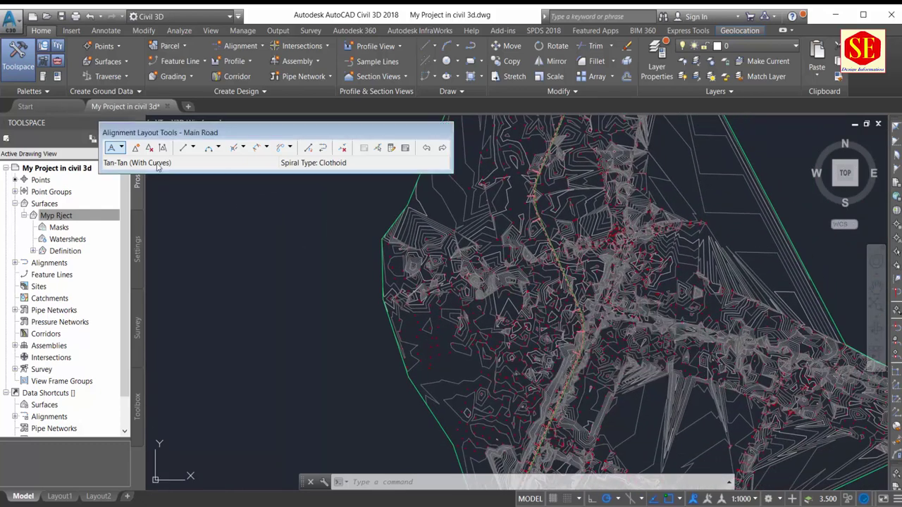
# Cancel the layout and close the Main Road Alignment Layout Tools.
pyautogui.click(121, 147)
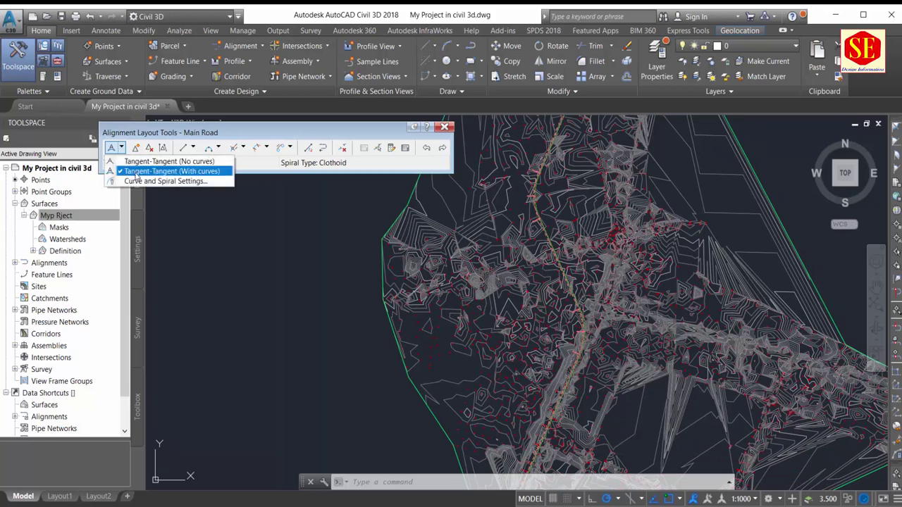
pyautogui.click(136, 173)
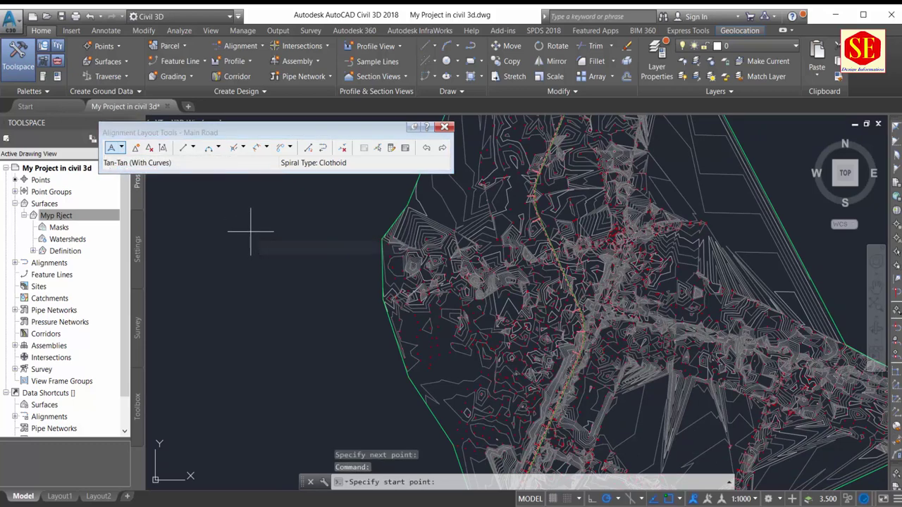
pyautogui.press('Escape')
pyautogui.press('Escape')
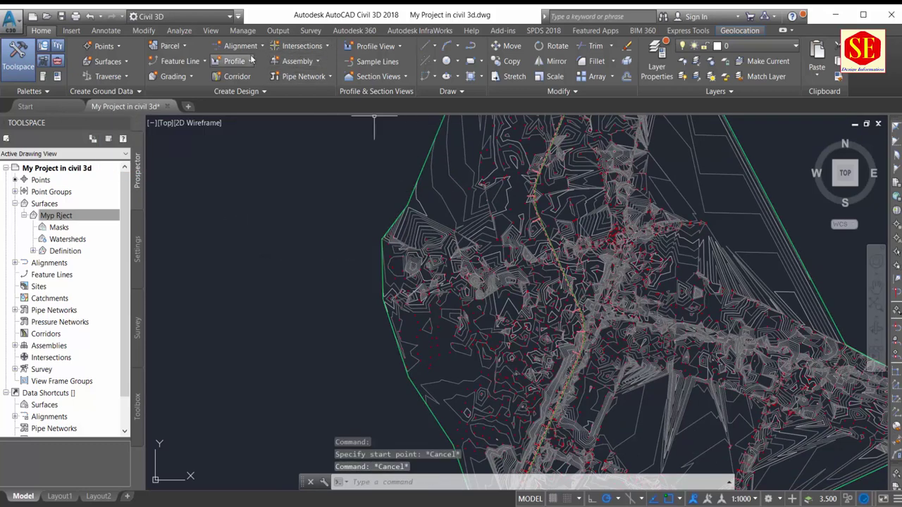
# Create a new centerline alignment named Access Road through Alignment Creation Tools.
pyautogui.click(246, 47)
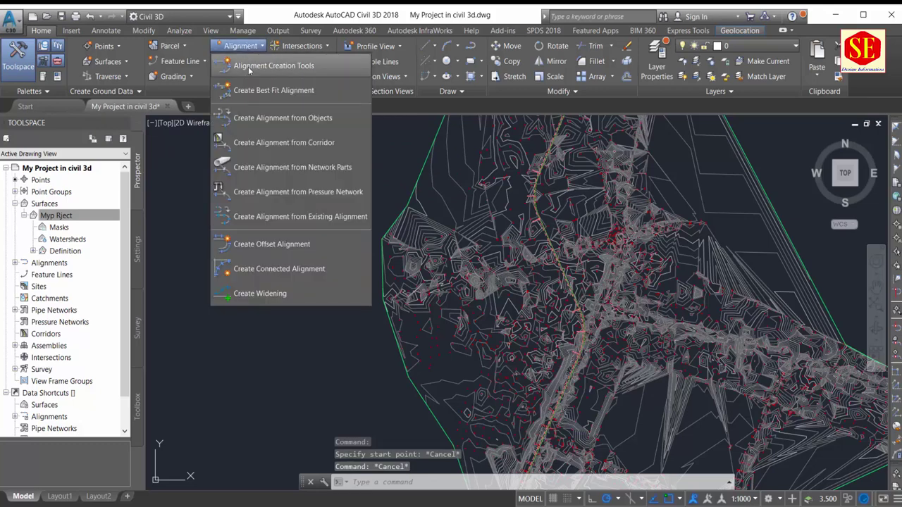
pyautogui.click(276, 66)
pyautogui.write('Main Road')
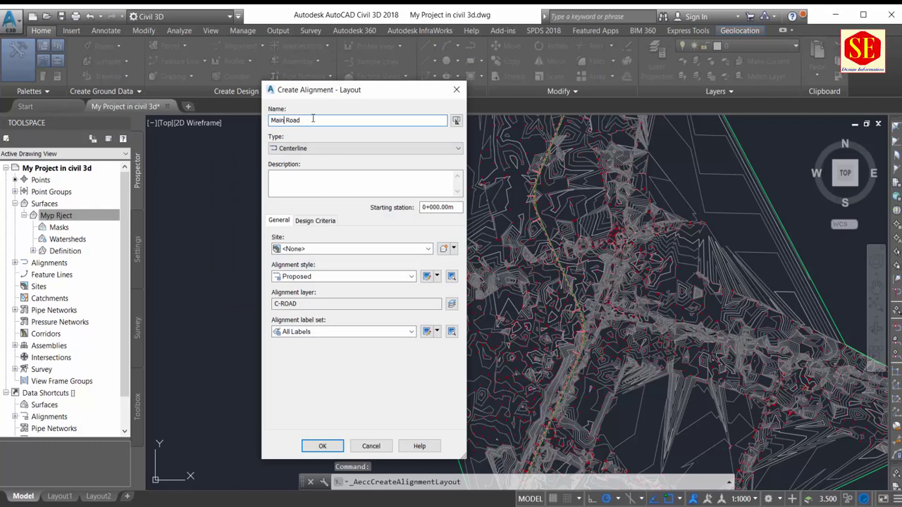
pyautogui.moveTo(313, 119); pyautogui.dragTo(212, 120)
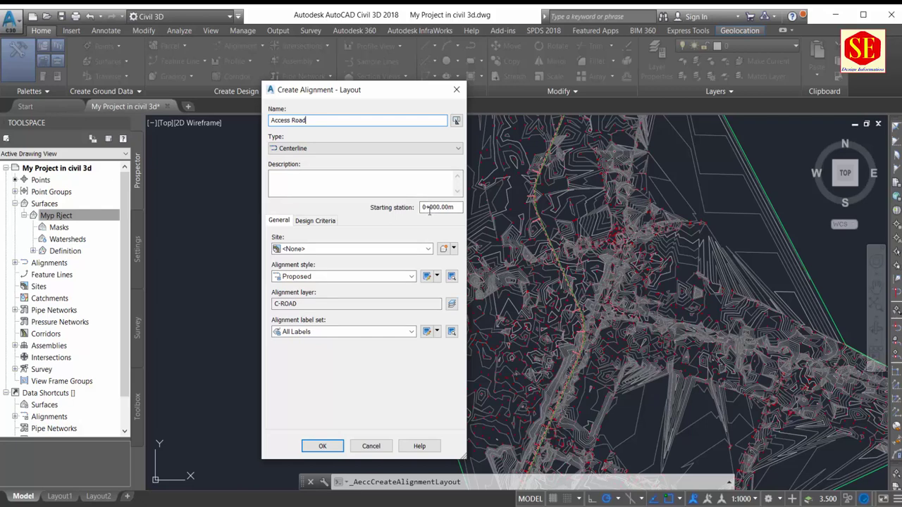
pyautogui.click(323, 449)
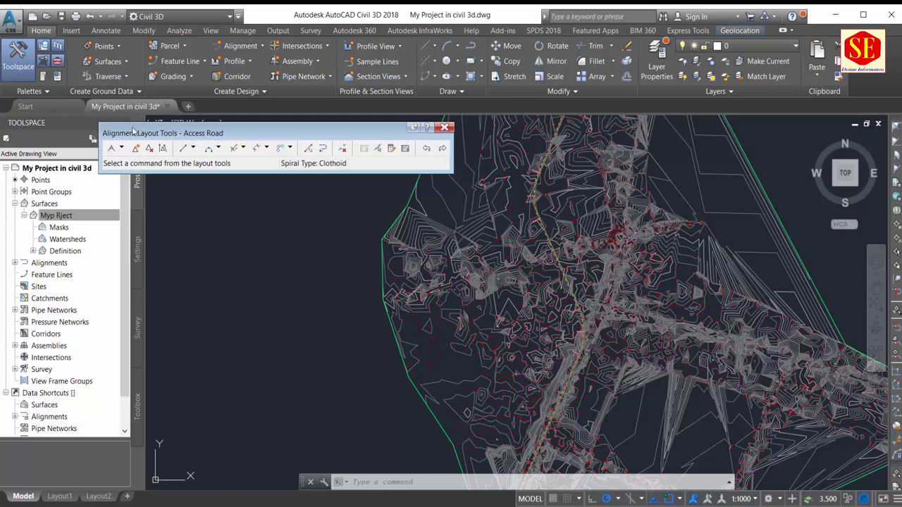
# Draw Access Road with curved tangents from the surface's western edge to near Main Road.
pyautogui.click(121, 149)
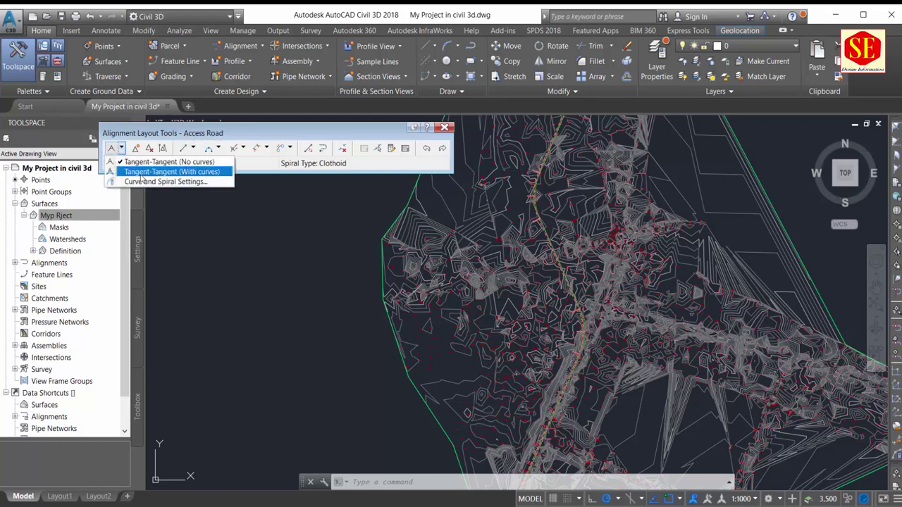
pyautogui.click(150, 172)
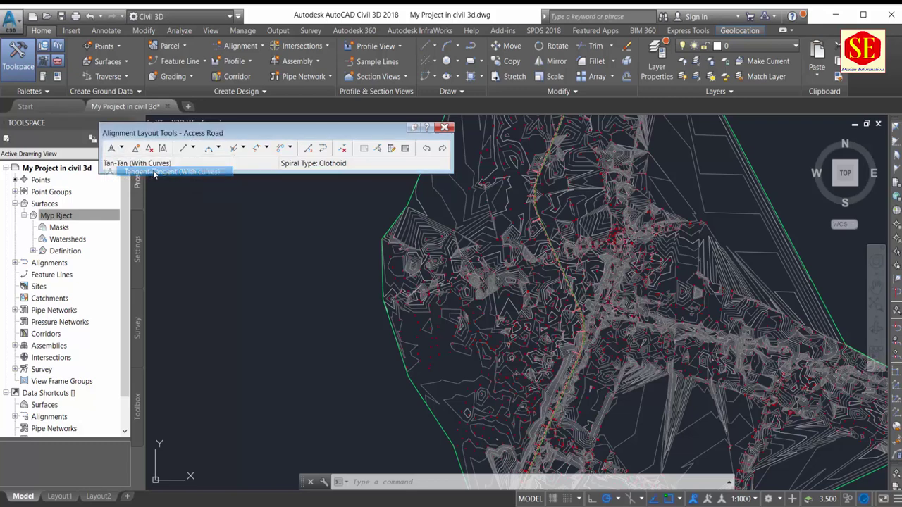
pyautogui.click(383, 238)
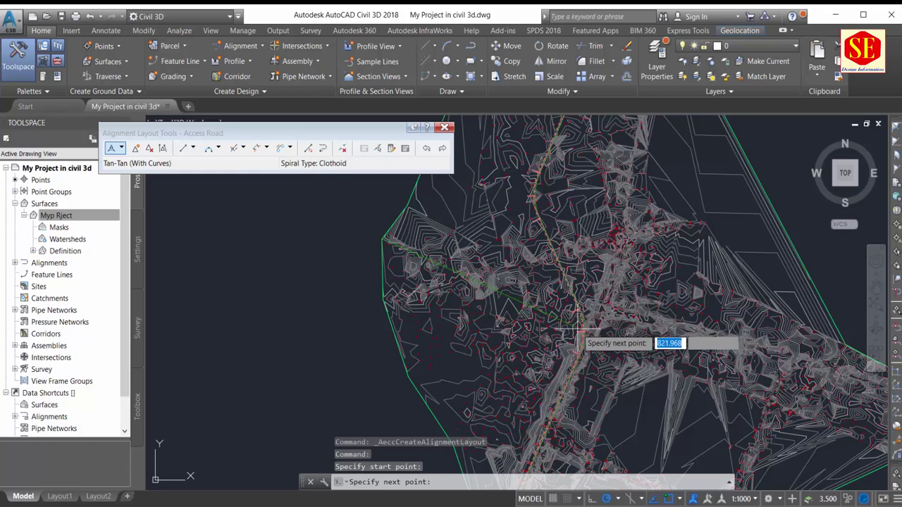
pyautogui.scroll(1, 577, 331)
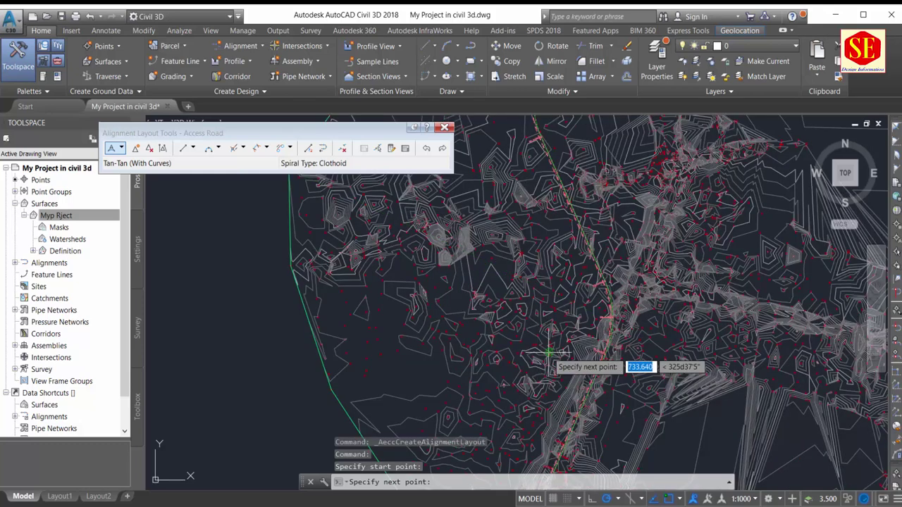
pyautogui.click(593, 310)
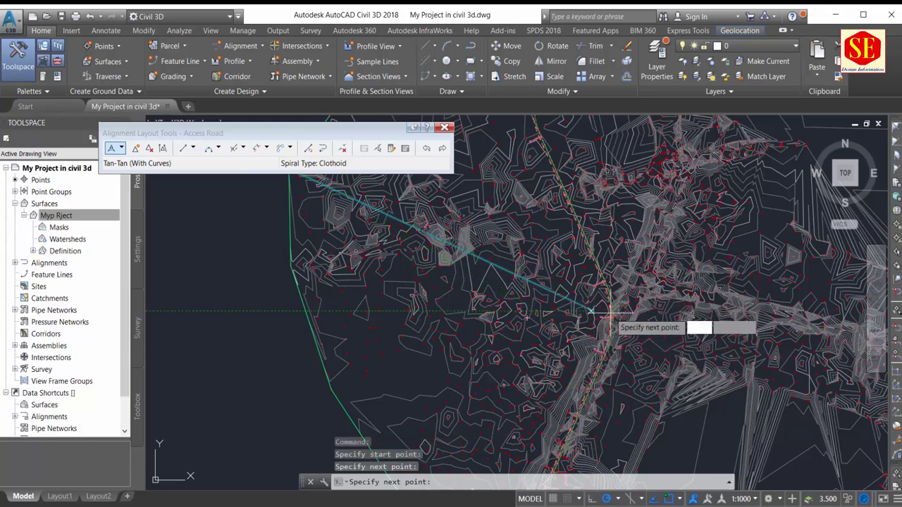
pyautogui.scroll(-3, 763, 349)
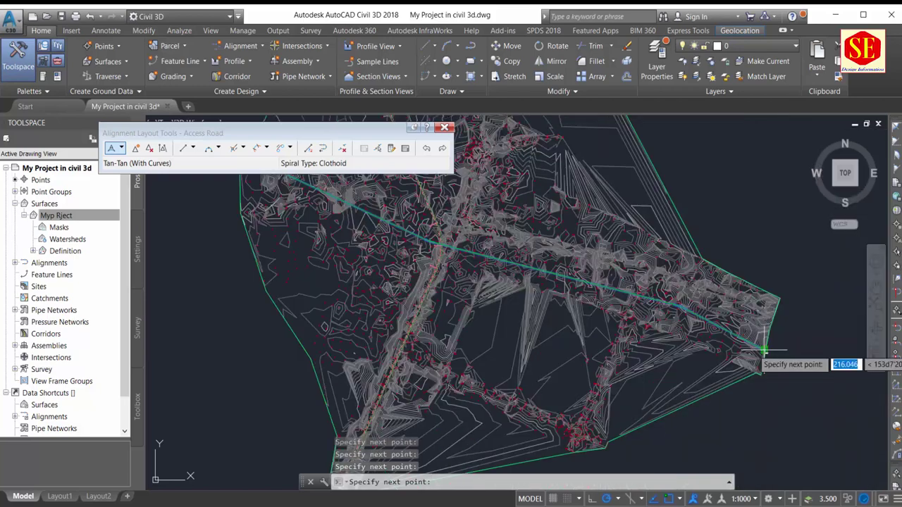
pyautogui.scroll(1, 527, 291)
pyautogui.scroll(1, 564, 282)
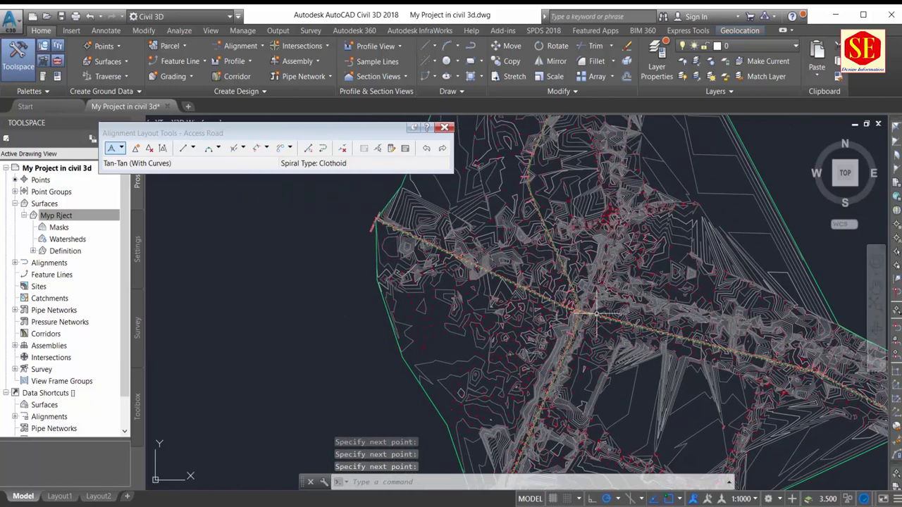
pyautogui.scroll(1, 604, 277)
pyautogui.scroll(-1, 391, 244)
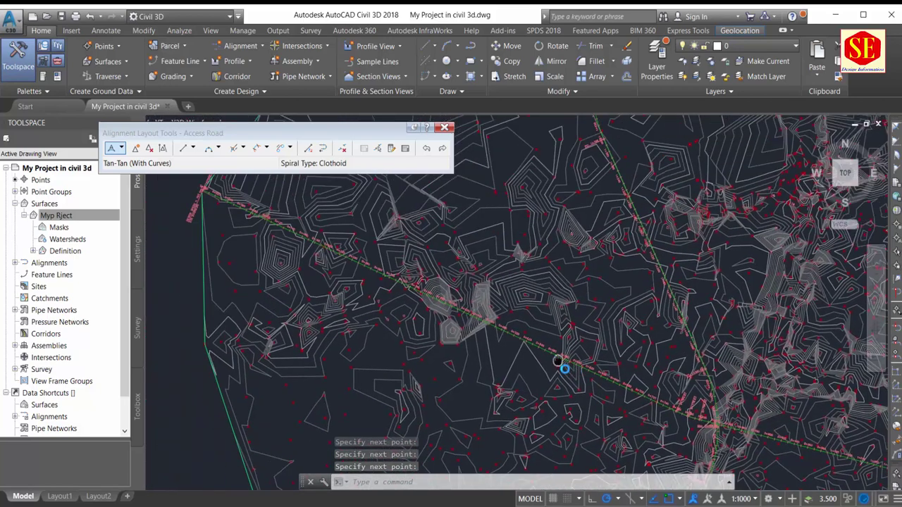
pyautogui.scroll(-1, 381, 315)
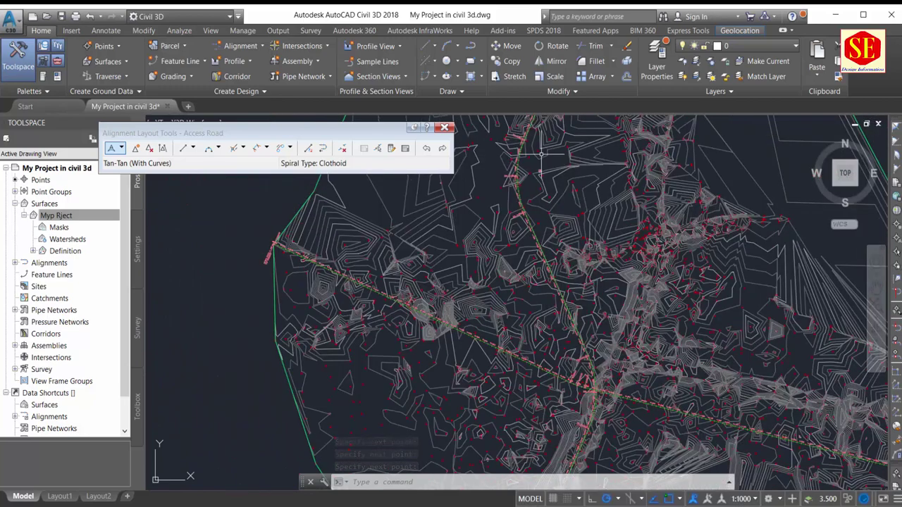
pyautogui.scroll(-2, 539, 184)
pyautogui.scroll(2, 493, 264)
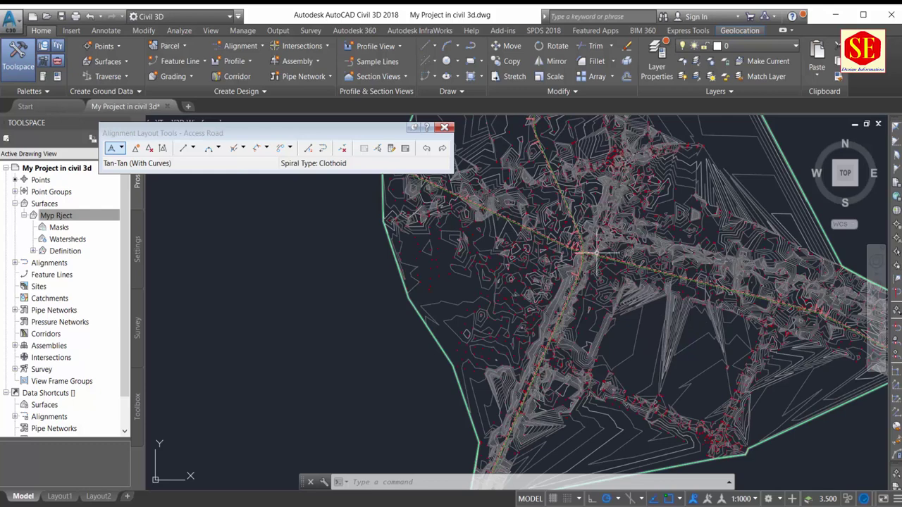
pyautogui.scroll(-2, 674, 296)
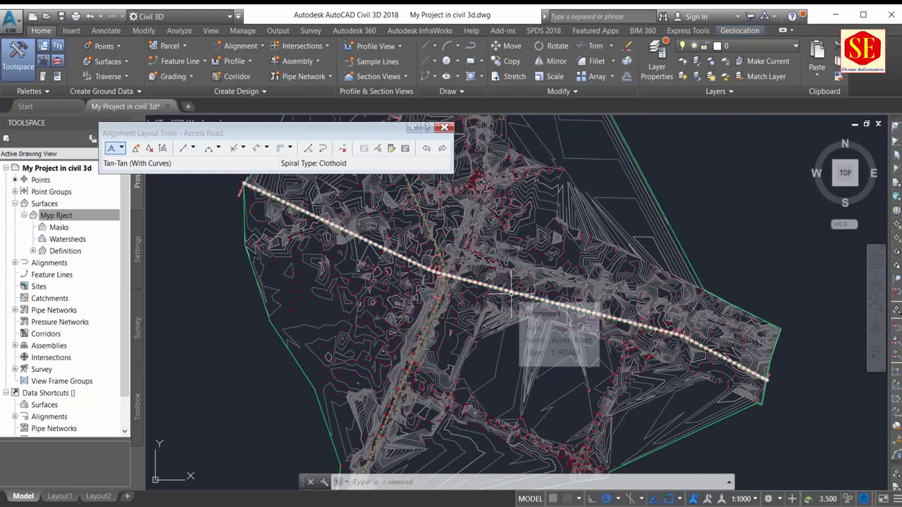
# Close the Access Road tools and create a new alignment named Ramp.1.
pyautogui.click(444, 127)
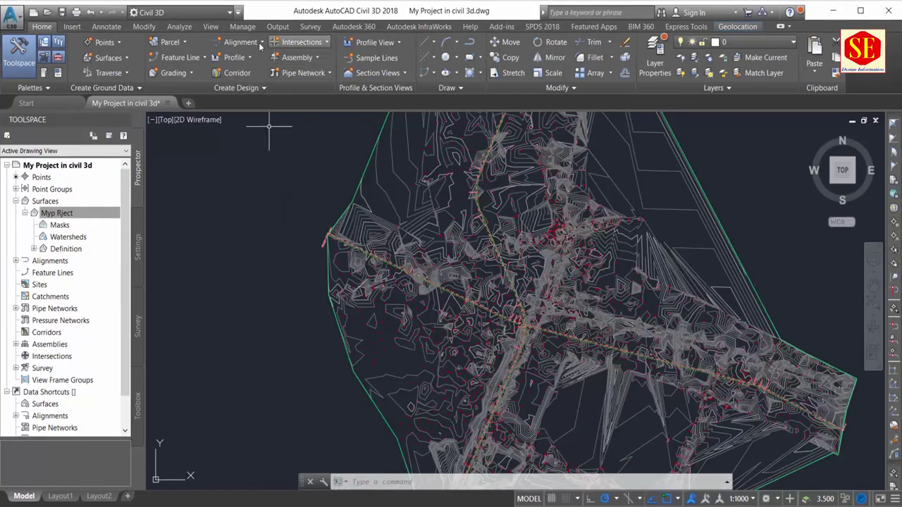
pyautogui.click(260, 43)
pyautogui.click(259, 65)
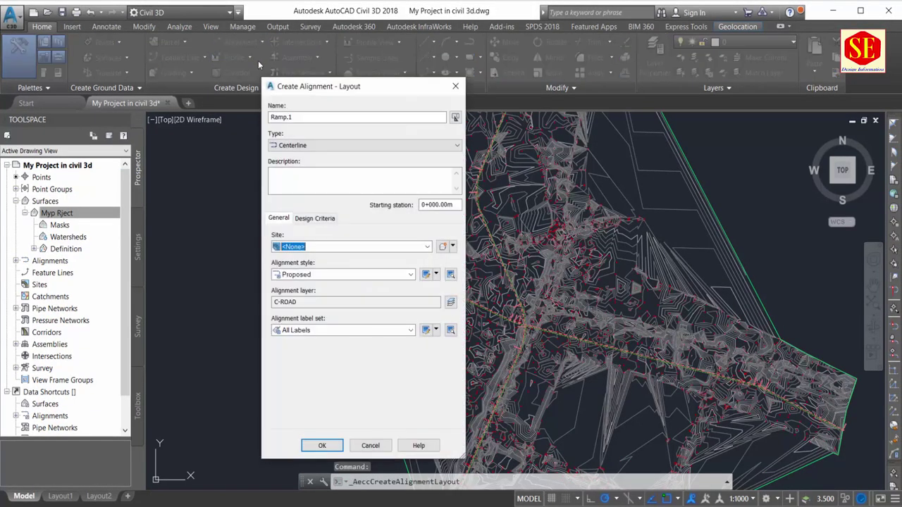
pyautogui.click(306, 116)
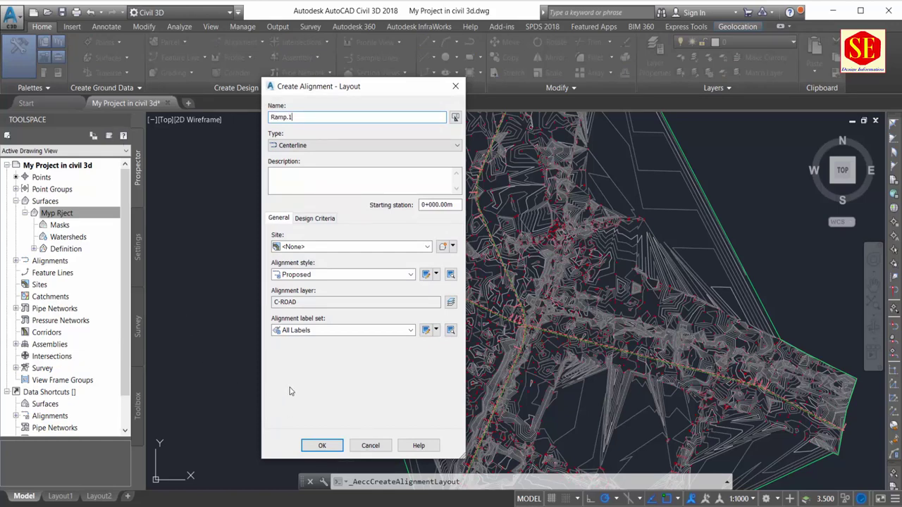
pyautogui.click(312, 445)
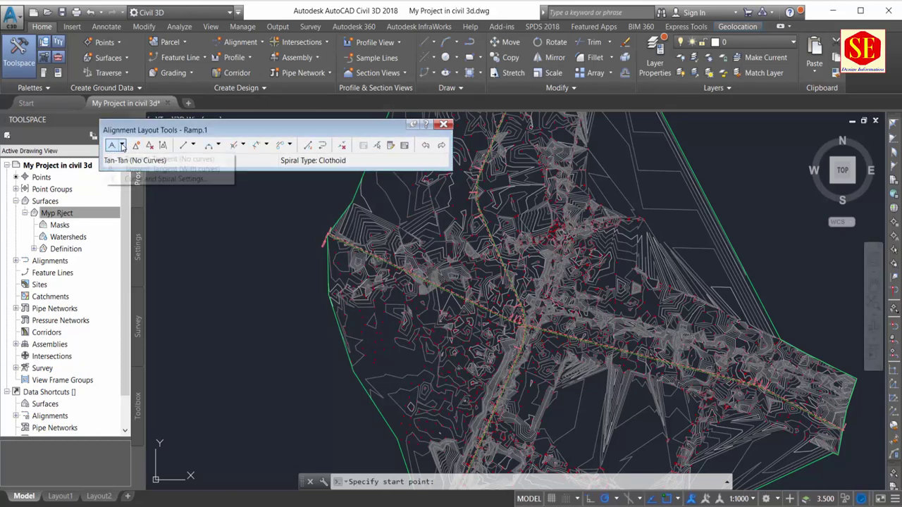
# Draw Ramp.1 with curved tangents from the crossing road eastward, snaps off, then close its tools.
pyautogui.click(122, 145)
pyautogui.click(130, 172)
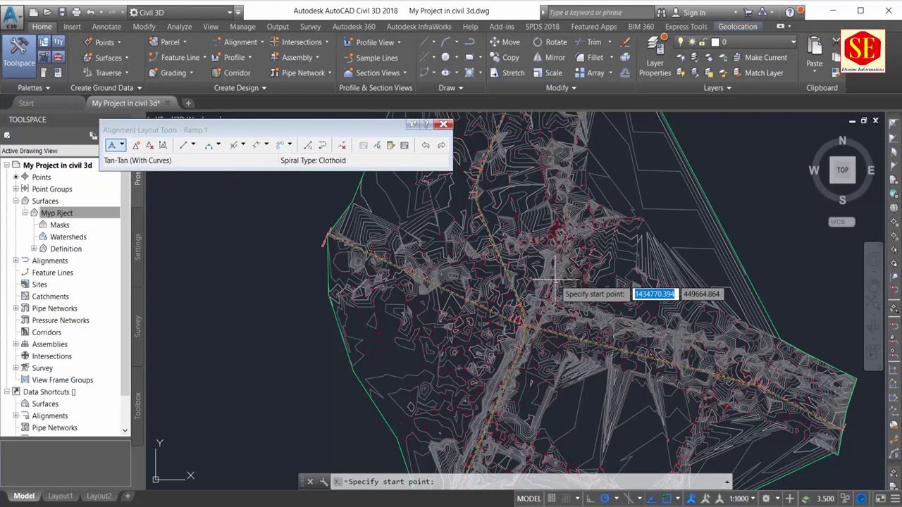
pyautogui.scroll(2, 493, 326)
pyautogui.scroll(2, 497, 328)
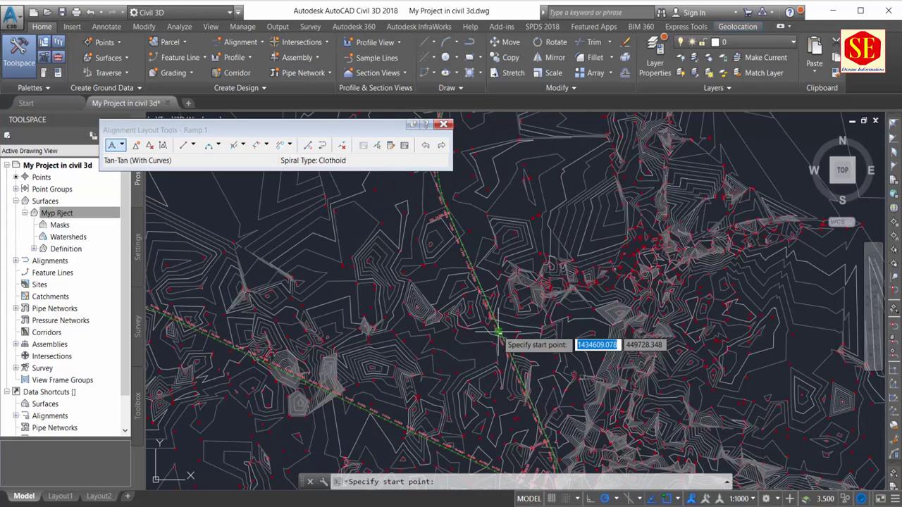
pyautogui.click(499, 328)
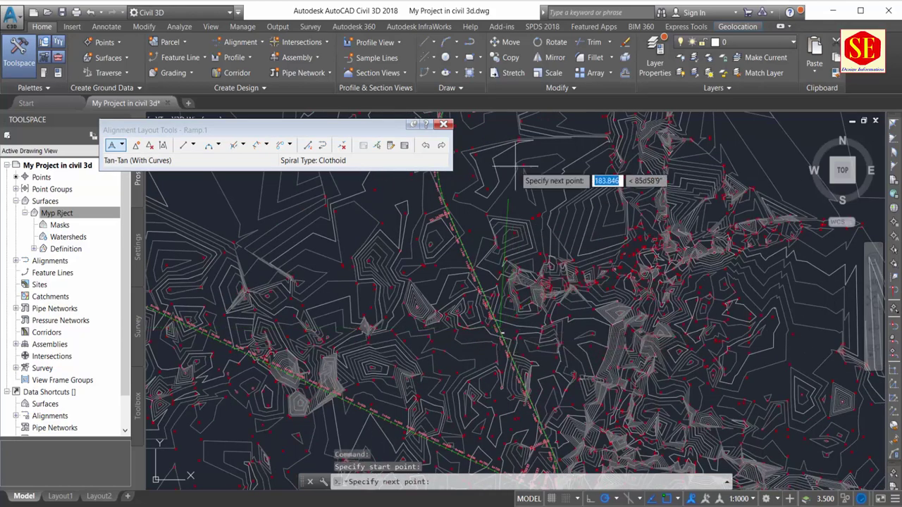
pyautogui.scroll(-2, 535, 159)
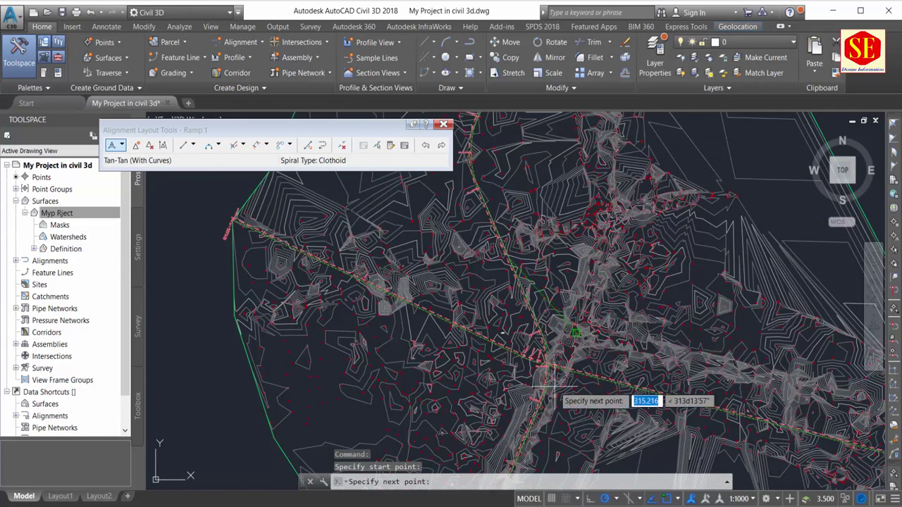
pyautogui.press('F3')
pyautogui.scroll(2, 705, 384)
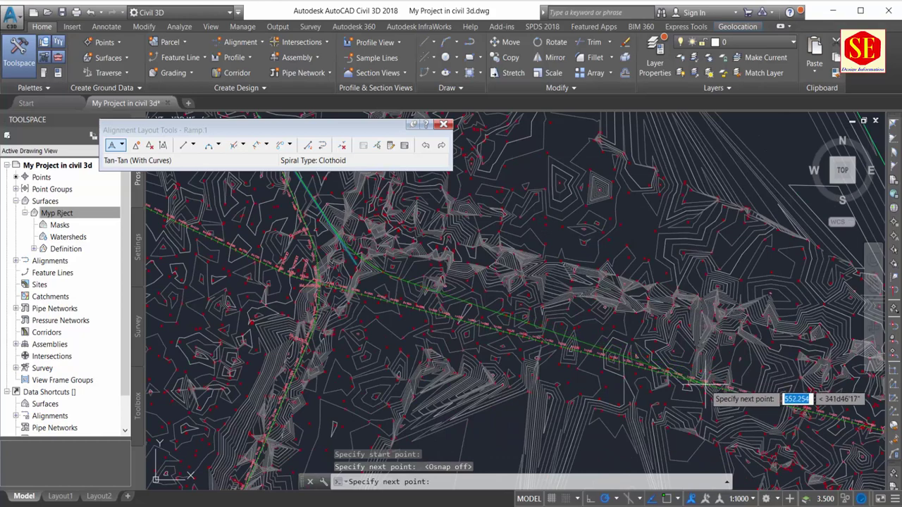
pyautogui.click(704, 383)
pyautogui.press('Return')
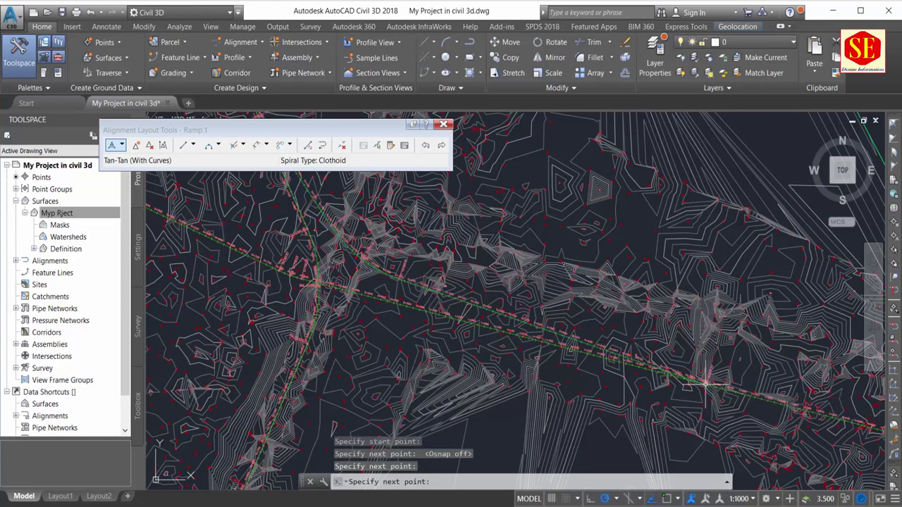
pyautogui.scroll(-2, 708, 377)
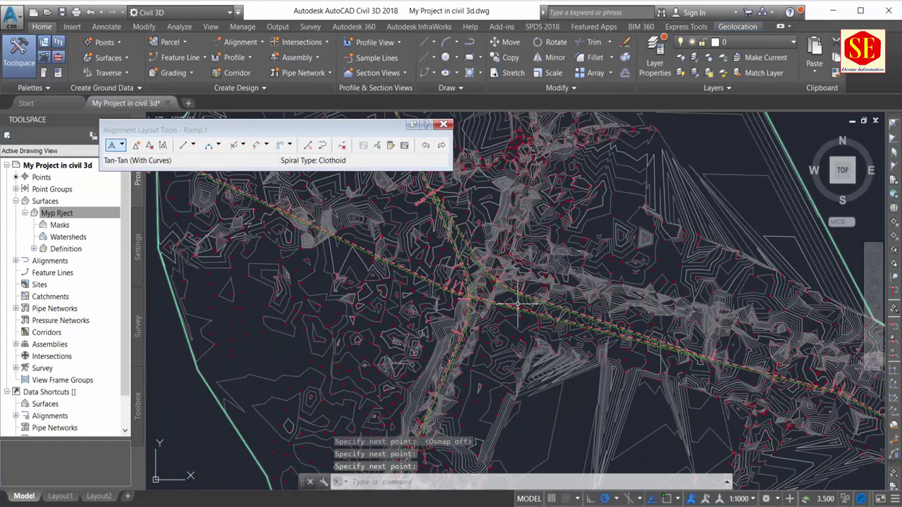
pyautogui.click(444, 125)
pyautogui.click(240, 43)
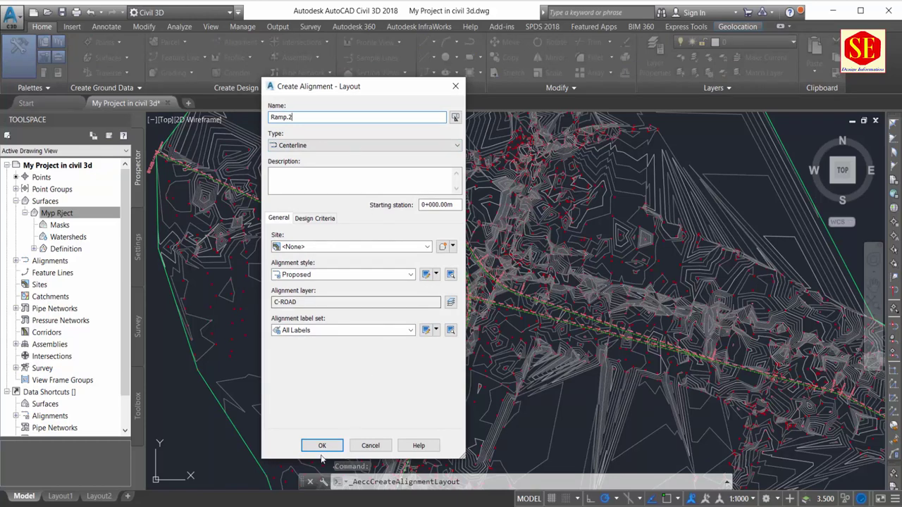
pyautogui.click(322, 446)
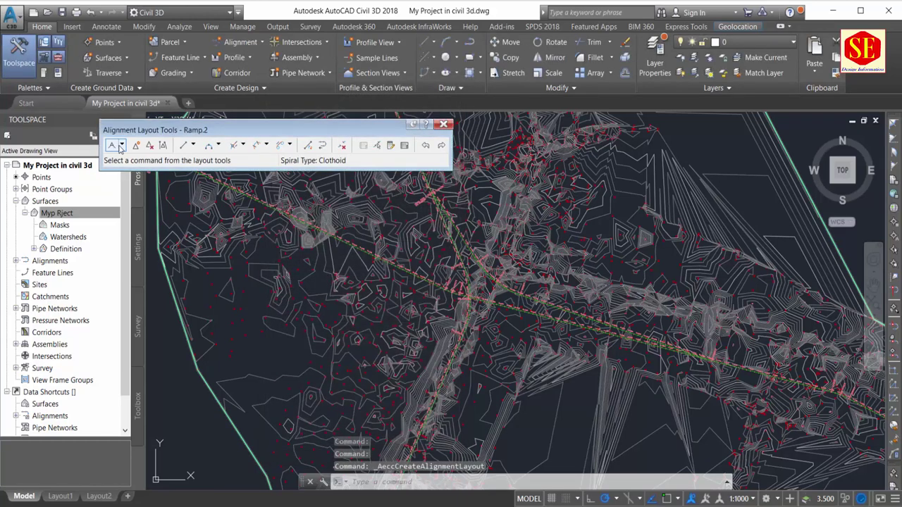
pyautogui.click(124, 146)
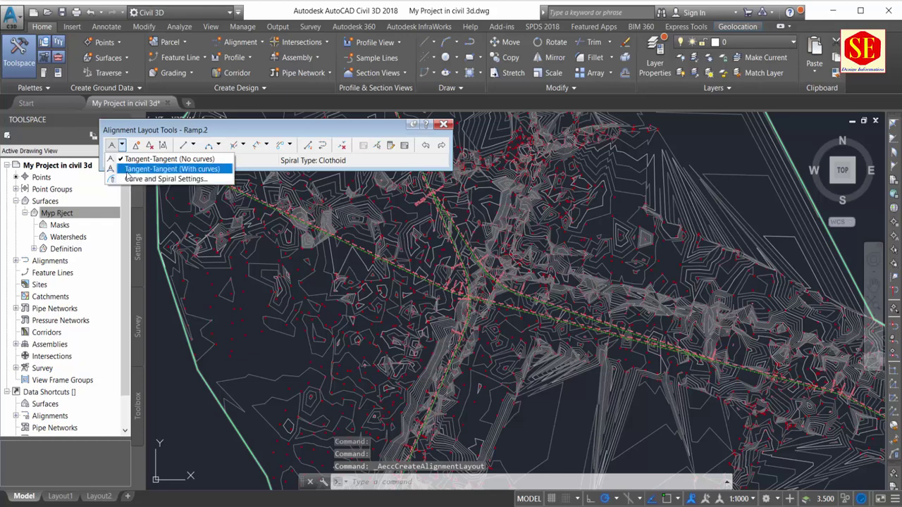
pyautogui.click(144, 170)
pyautogui.click(240, 195)
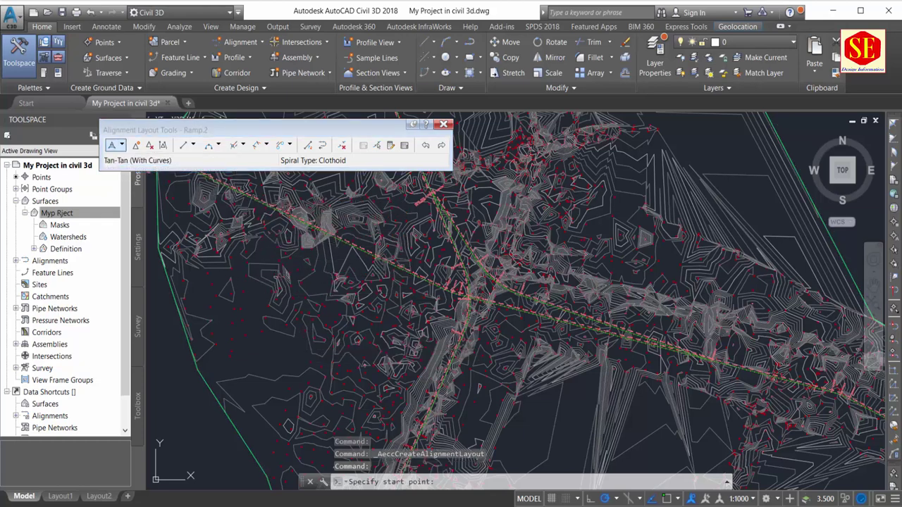
pyautogui.click(393, 303)
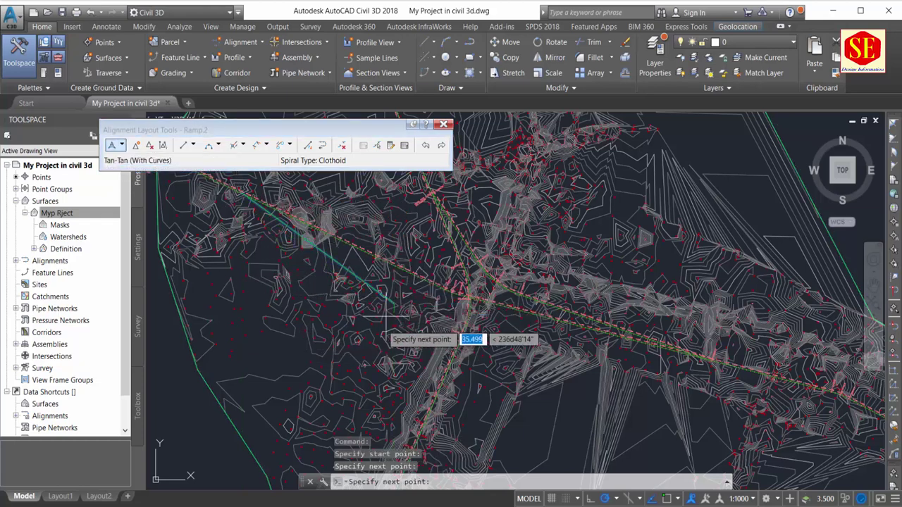
pyautogui.moveTo(392, 411); pyautogui.dragTo(393, 351, button='middle')
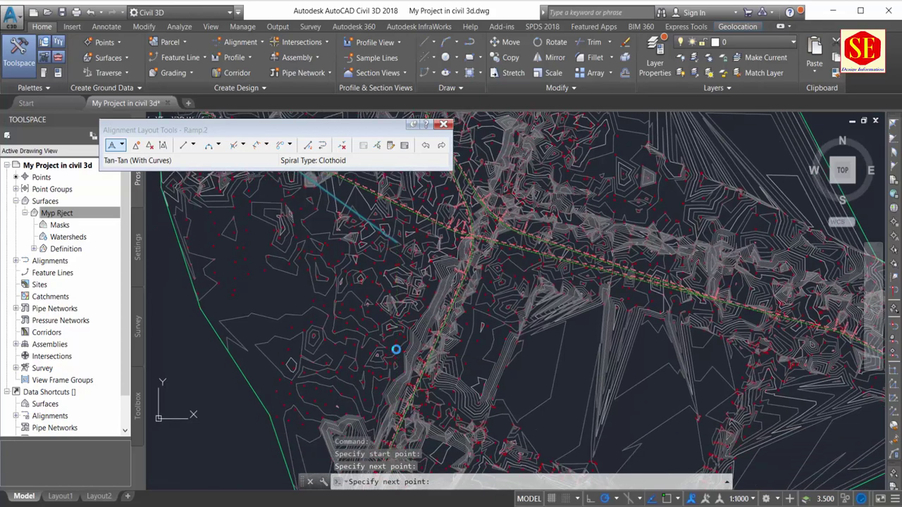
pyautogui.click(395, 427)
pyautogui.press('Return')
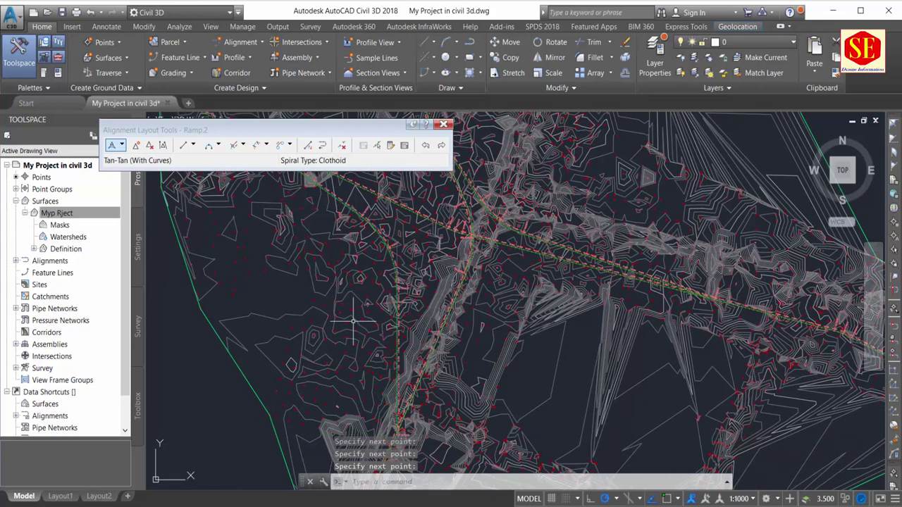
pyautogui.scroll(-3, 388, 320)
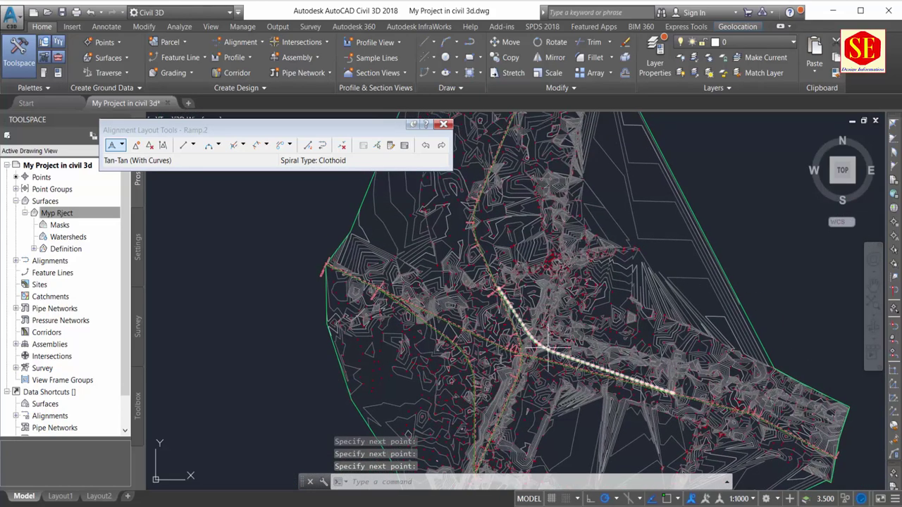
pyautogui.scroll(1, 507, 289)
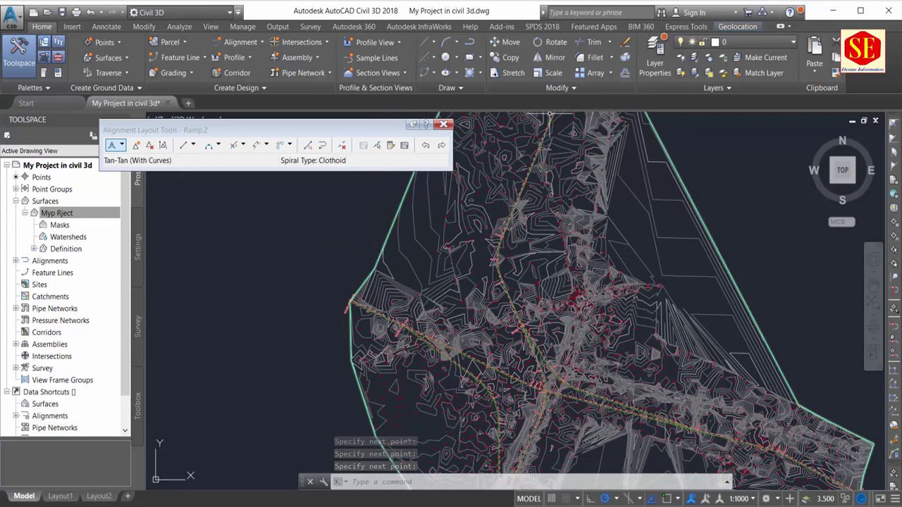
pyautogui.scroll(-2, 564, 182)
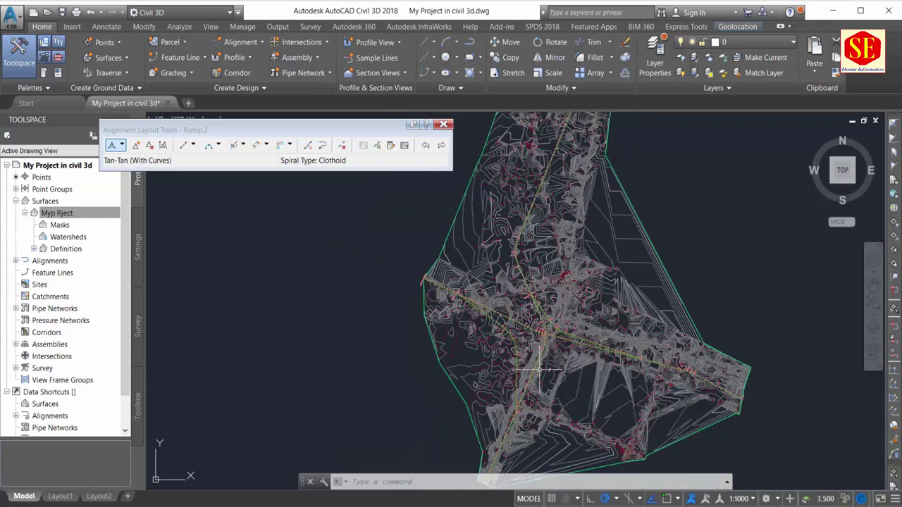
pyautogui.scroll(2, 537, 380)
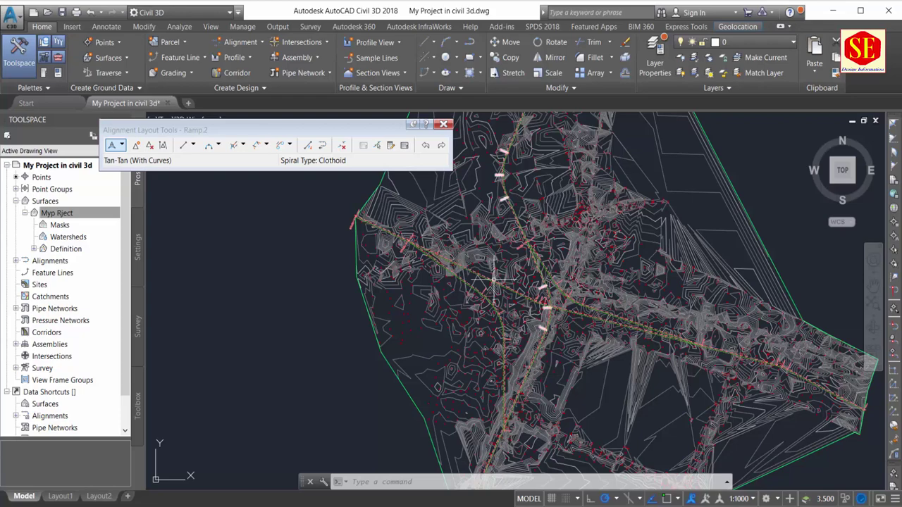
pyautogui.scroll(2, 606, 309)
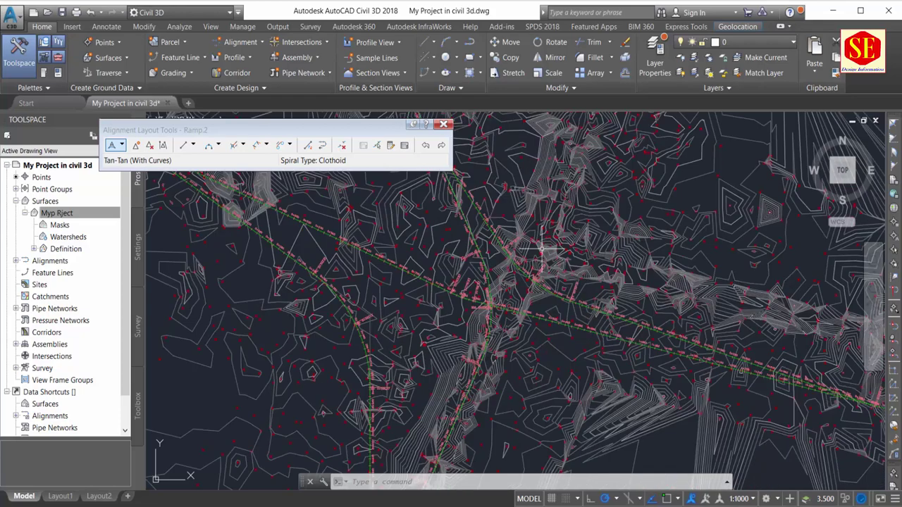
pyautogui.scroll(-1, 403, 373)
pyautogui.scroll(-1, 451, 352)
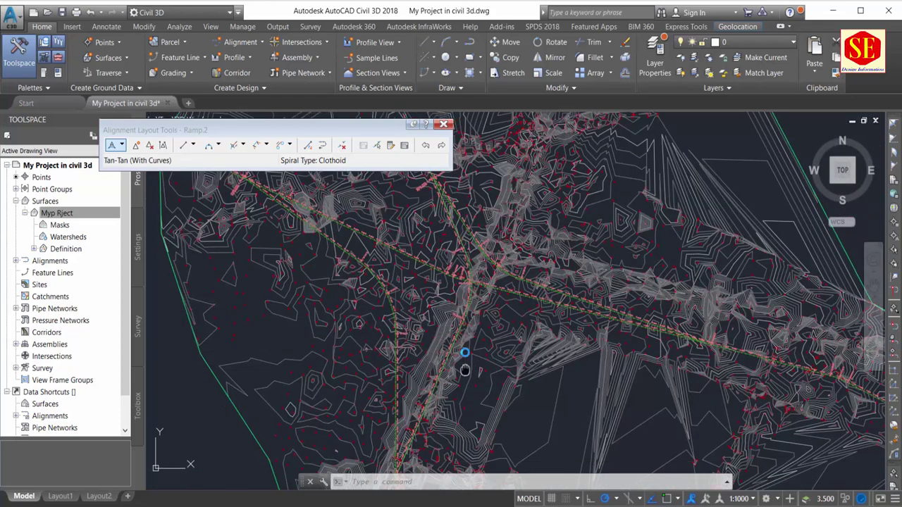
pyautogui.scroll(-1, 462, 354)
pyautogui.scroll(1, 472, 288)
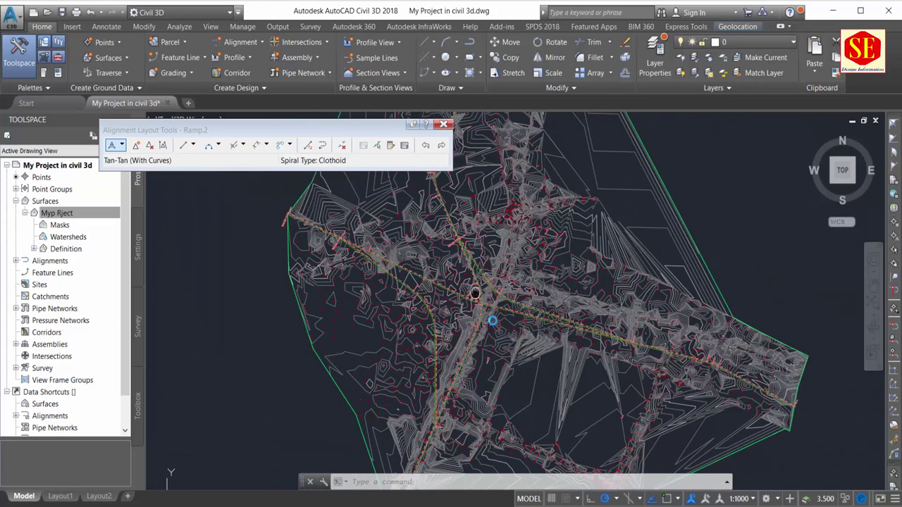
pyautogui.scroll(1, 538, 316)
pyautogui.scroll(1, 534, 257)
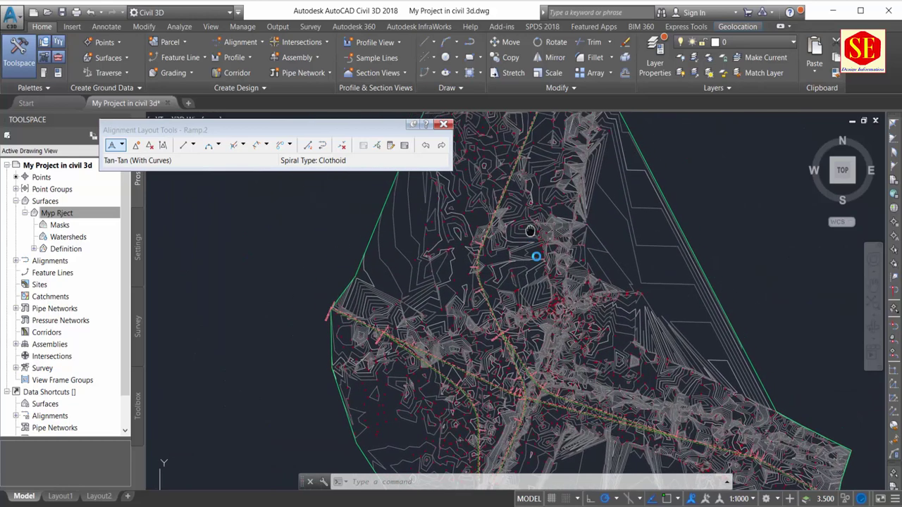
pyautogui.scroll(1, 556, 260)
pyautogui.scroll(-1, 526, 265)
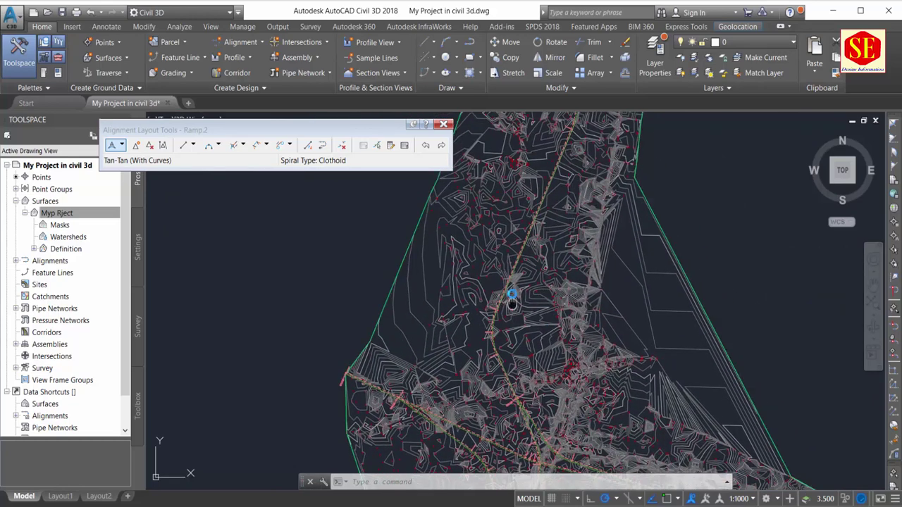
pyautogui.scroll(1, 508, 264)
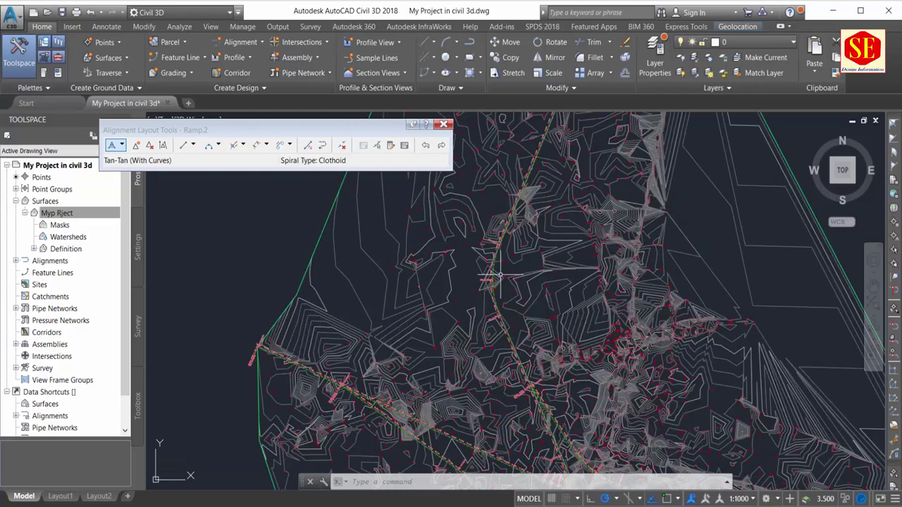
pyautogui.scroll(1, 500, 272)
pyautogui.scroll(1, 500, 275)
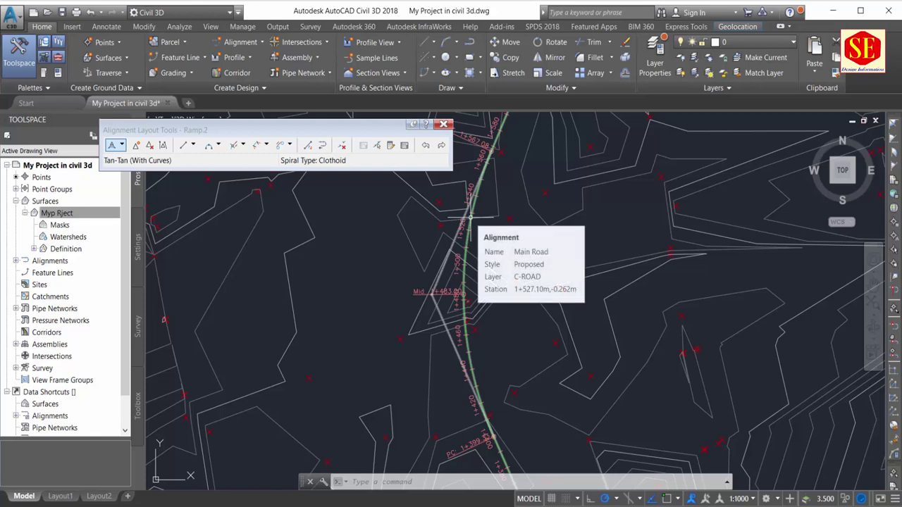
pyautogui.click(122, 146)
pyautogui.click(141, 179)
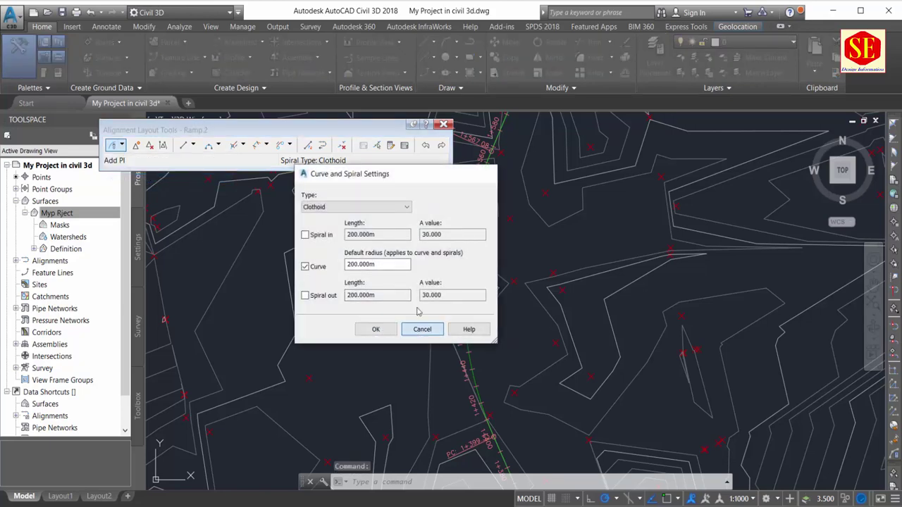
pyautogui.click(412, 332)
pyautogui.scroll(-2, 620, 209)
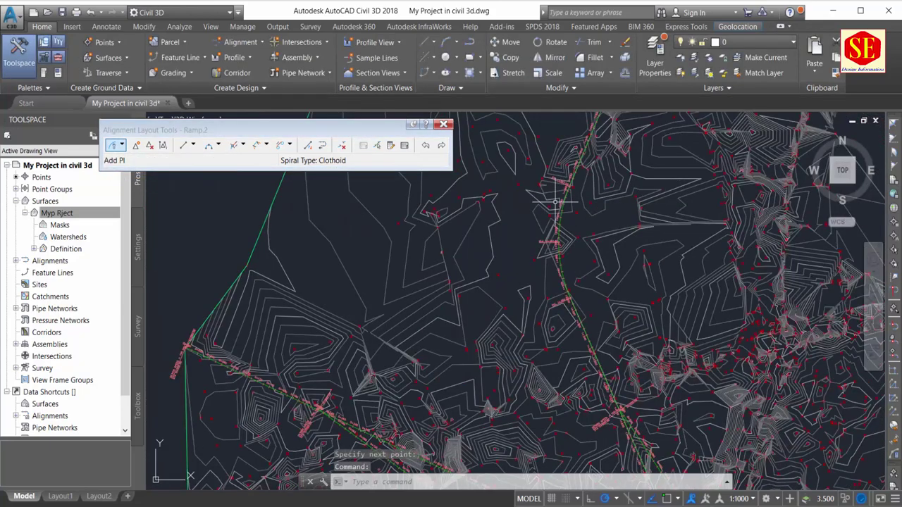
pyautogui.scroll(-2, 615, 267)
pyautogui.scroll(-1, 614, 268)
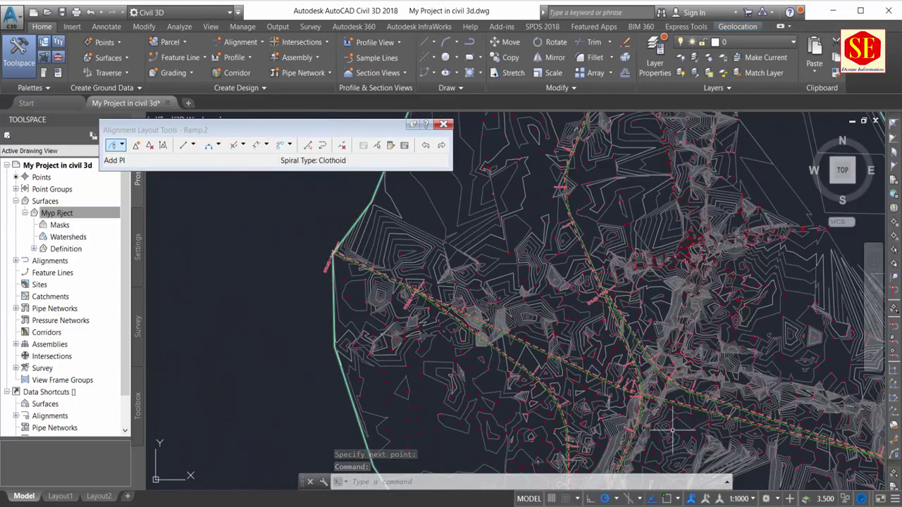
pyautogui.scroll(2, 614, 267)
pyautogui.scroll(3, 613, 265)
pyautogui.moveTo(610, 262); pyautogui.dragTo(660, 323, button='middle')
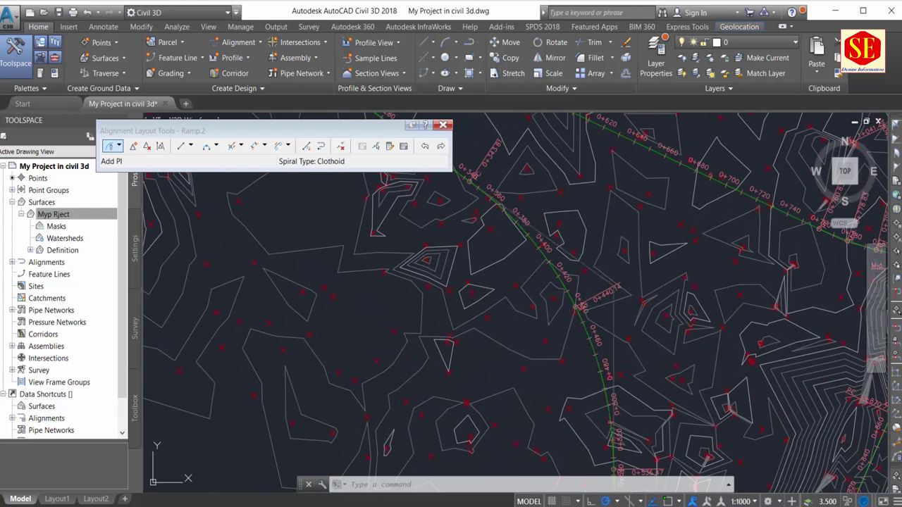
# Select Ramp.2 and drag its curve's PI grip to new positions.
pyautogui.click(575, 300)
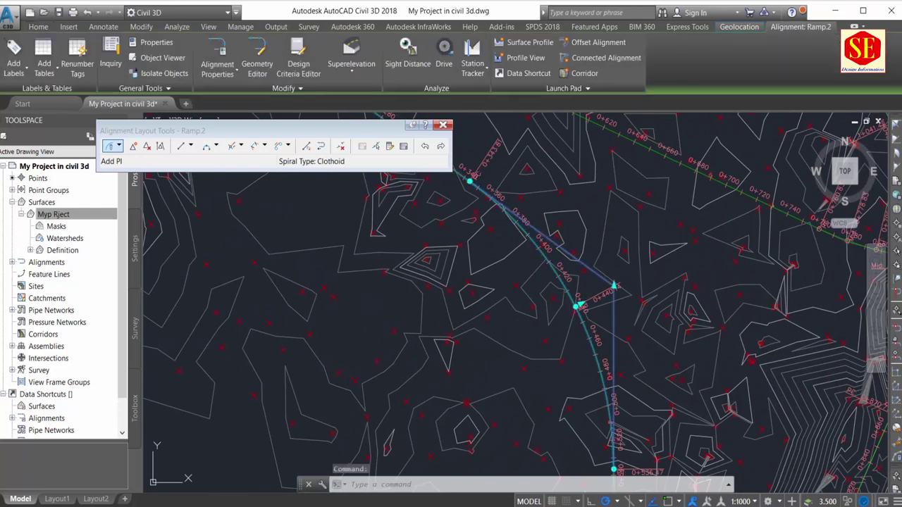
pyautogui.click(577, 307)
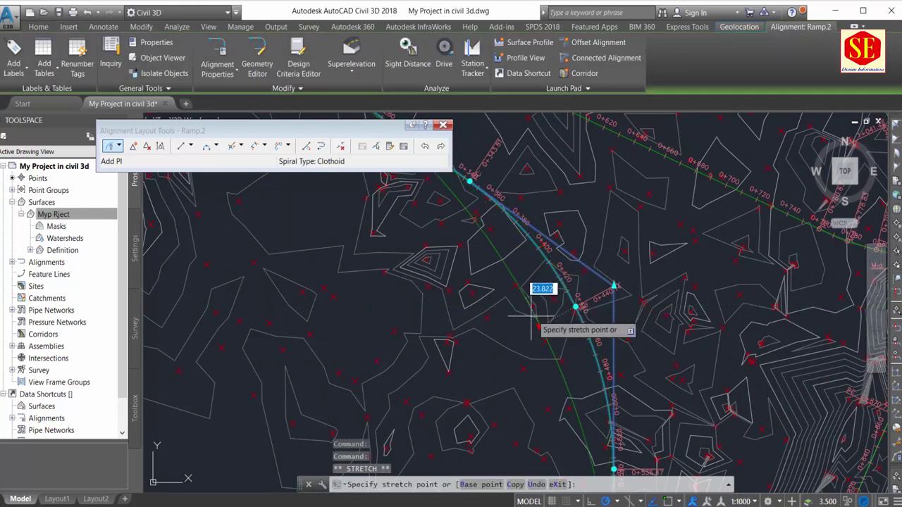
pyautogui.scroll(-2, 503, 308)
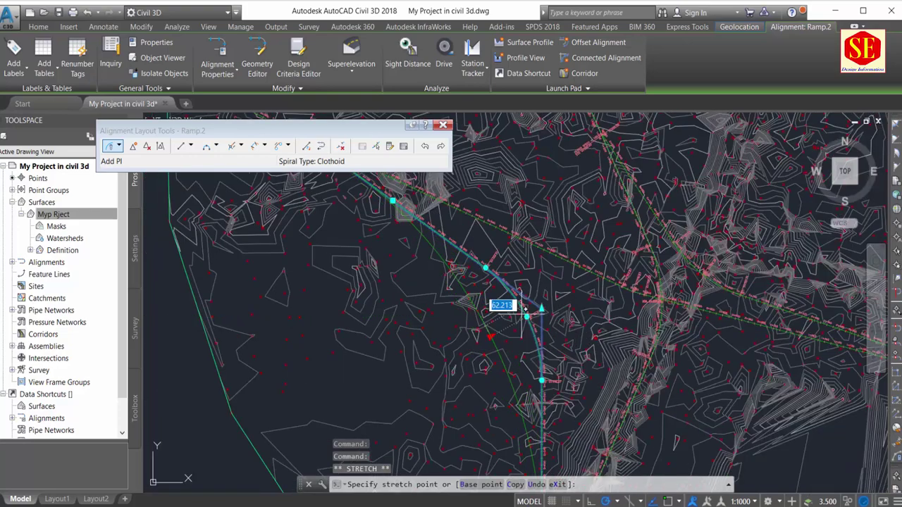
pyautogui.scroll(2, 525, 315)
pyautogui.scroll(2, 525, 318)
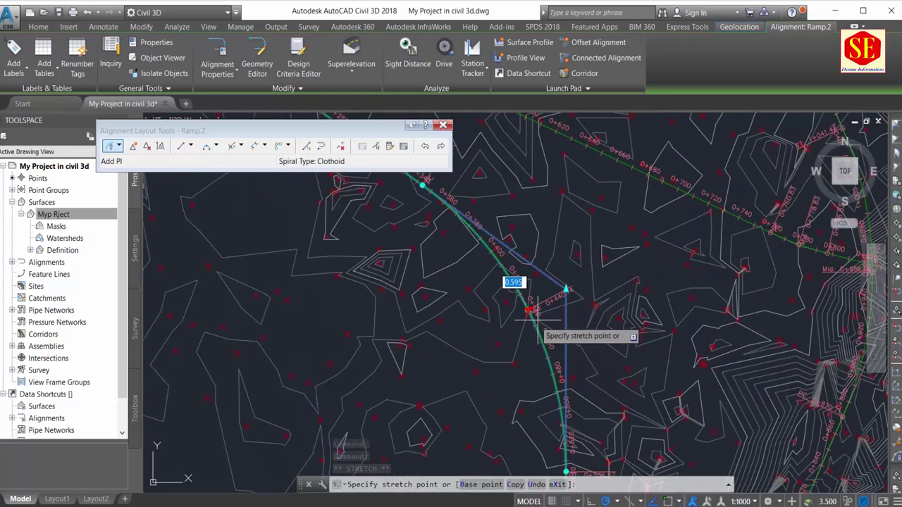
pyautogui.click(486, 332)
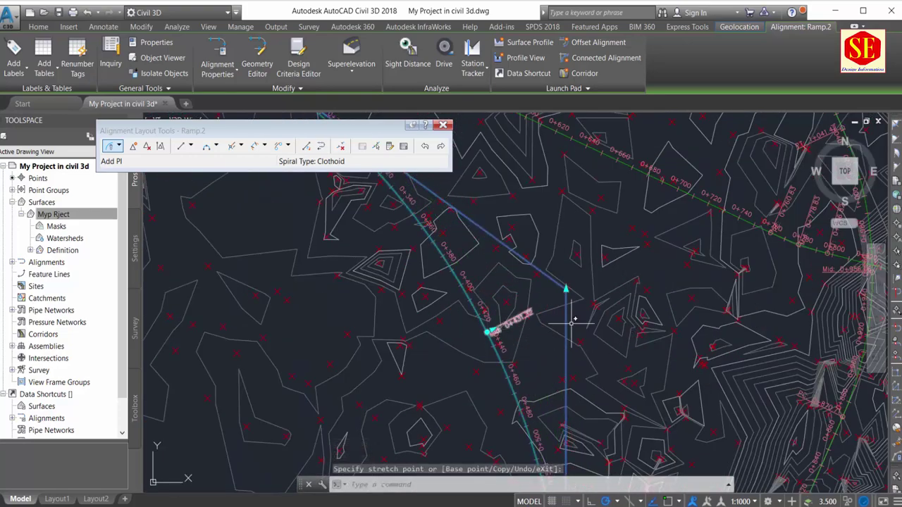
pyautogui.scroll(-1, 572, 317)
pyautogui.scroll(-1, 569, 325)
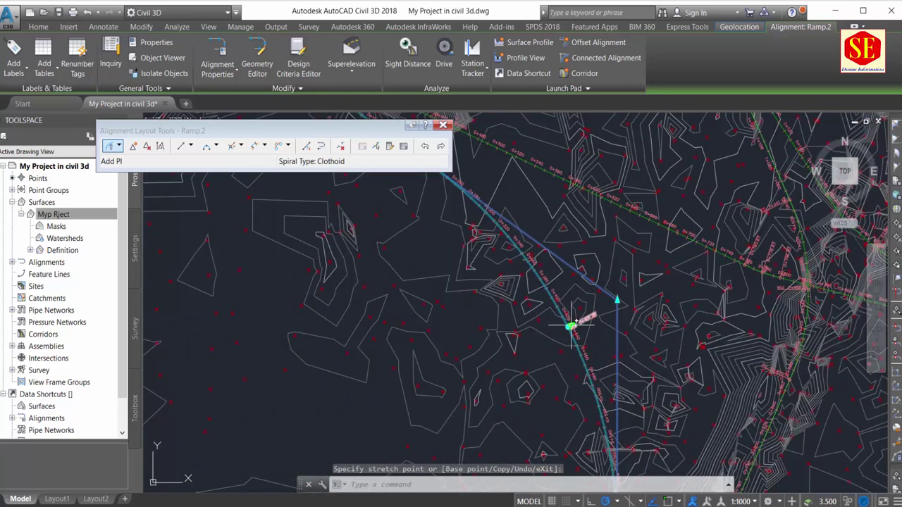
pyautogui.click(554, 298)
# Set the PI in its final position, end the grip edit and reselect Ramp.2.
pyautogui.click(579, 320)
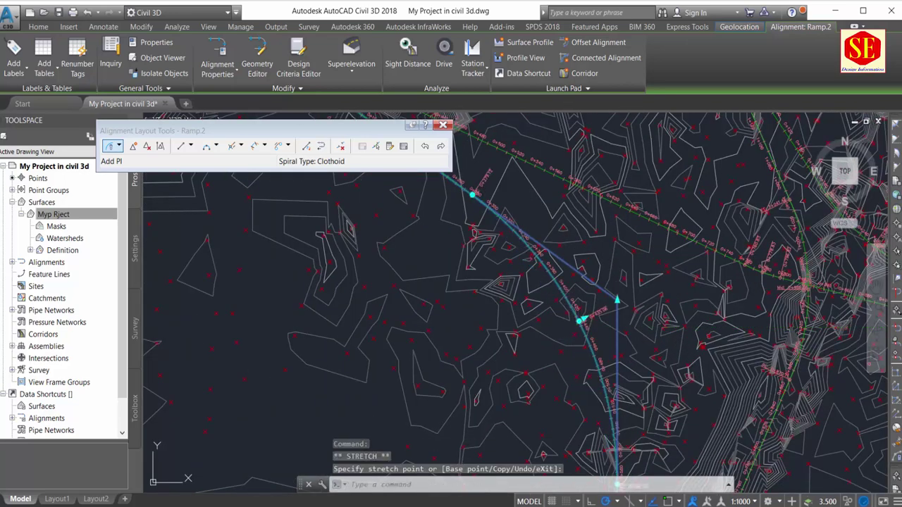
pyautogui.click(563, 328)
pyautogui.scroll(-1, 461, 275)
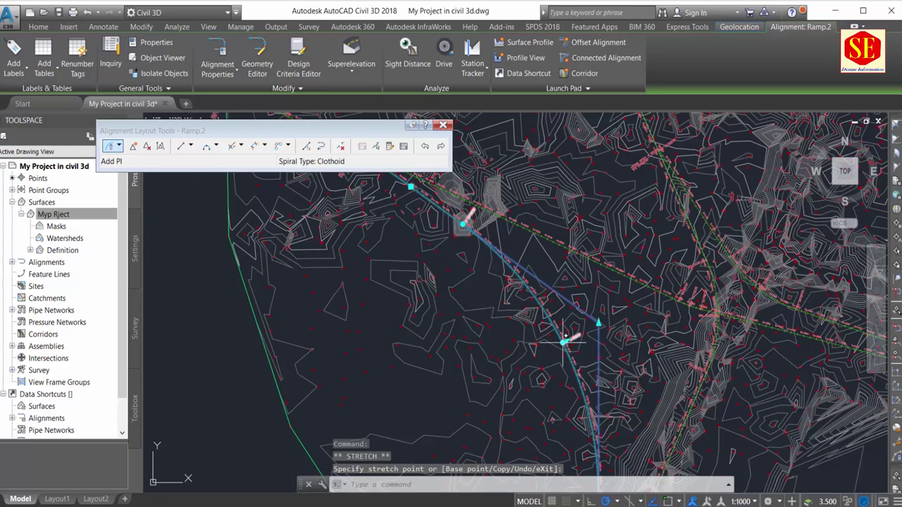
pyautogui.press('Escape')
pyautogui.scroll(1, 560, 336)
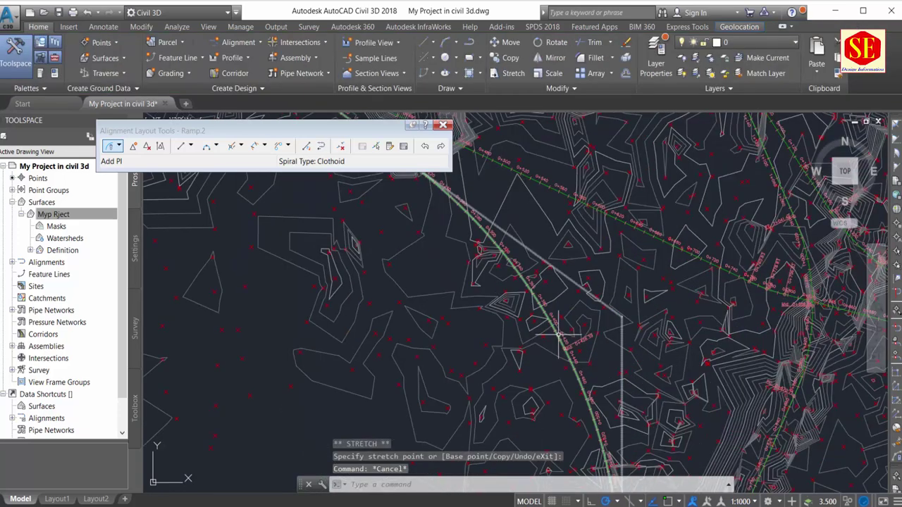
pyautogui.click(562, 340)
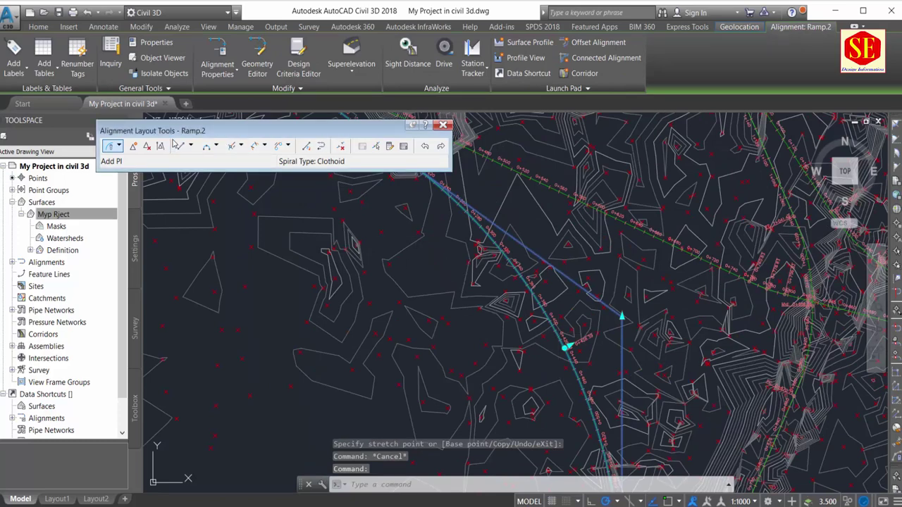
pyautogui.moveTo(141, 132); pyautogui.dragTo(116, 121)
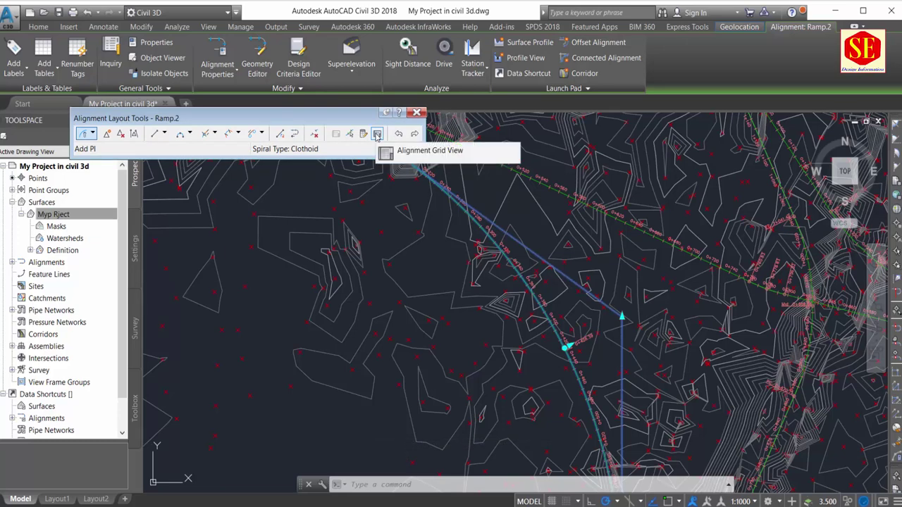
# Set the Ramp.2 curve radius to 600 m in the alignment entities grid.
pyautogui.click(378, 134)
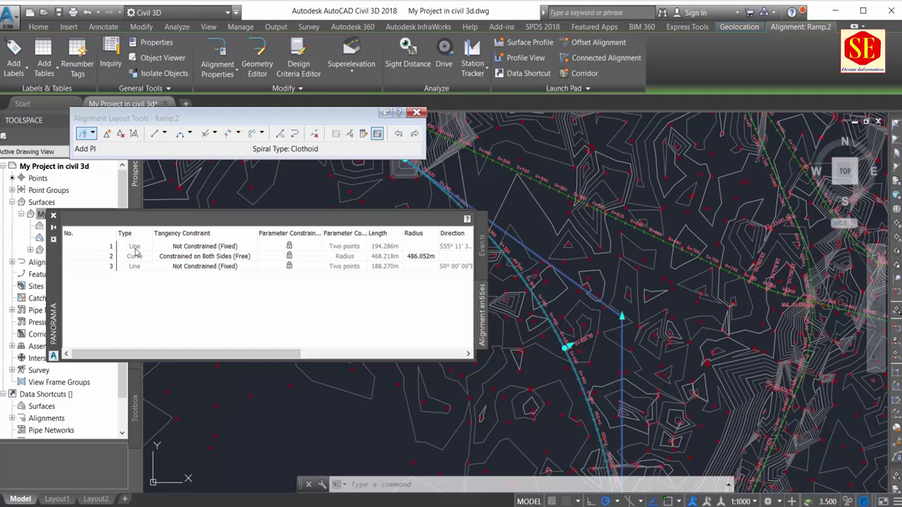
pyautogui.click(348, 248)
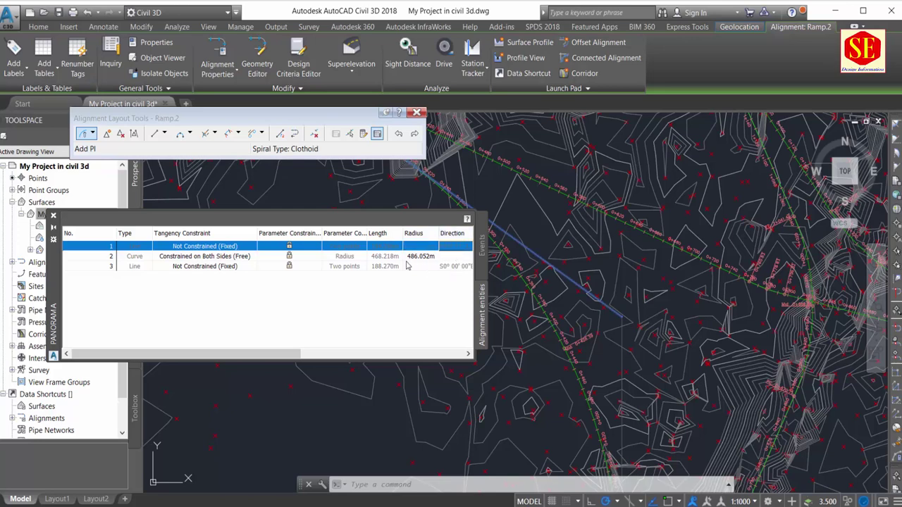
pyautogui.click(384, 257)
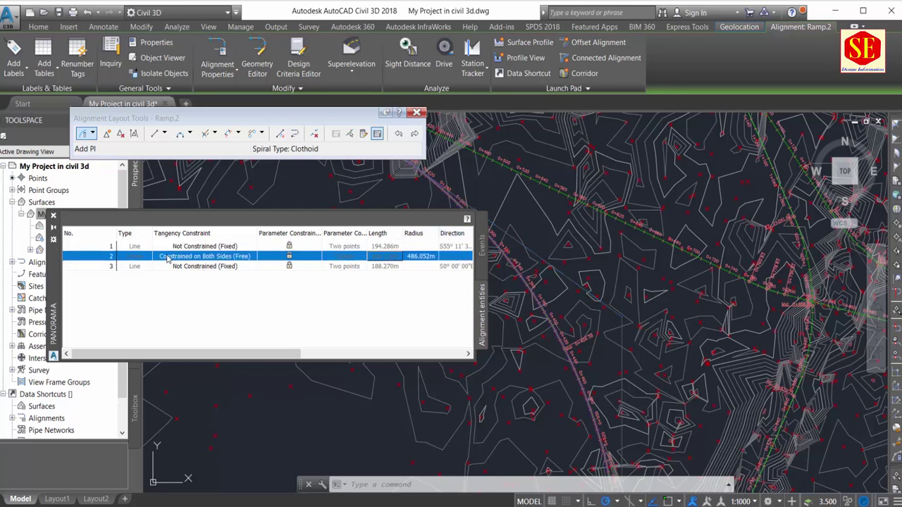
pyautogui.click(422, 258)
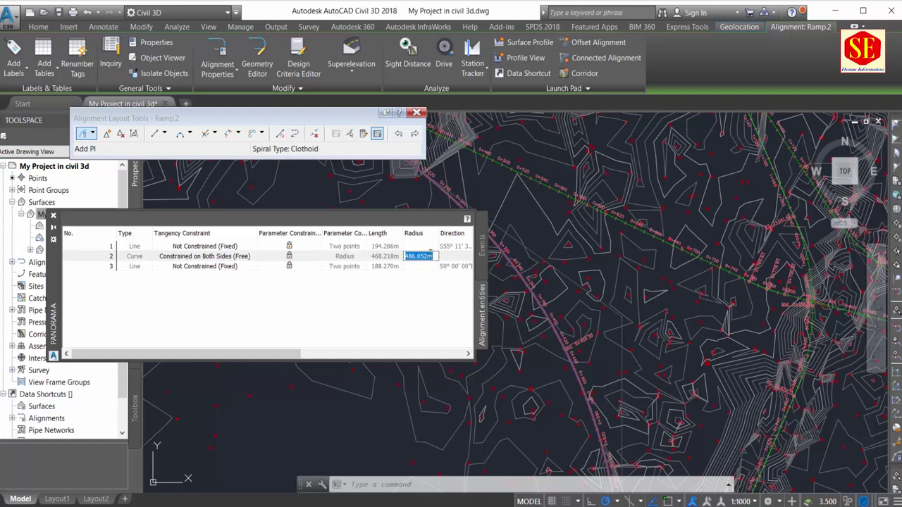
pyautogui.click(428, 257)
pyautogui.write('600m')
pyautogui.press('Return')
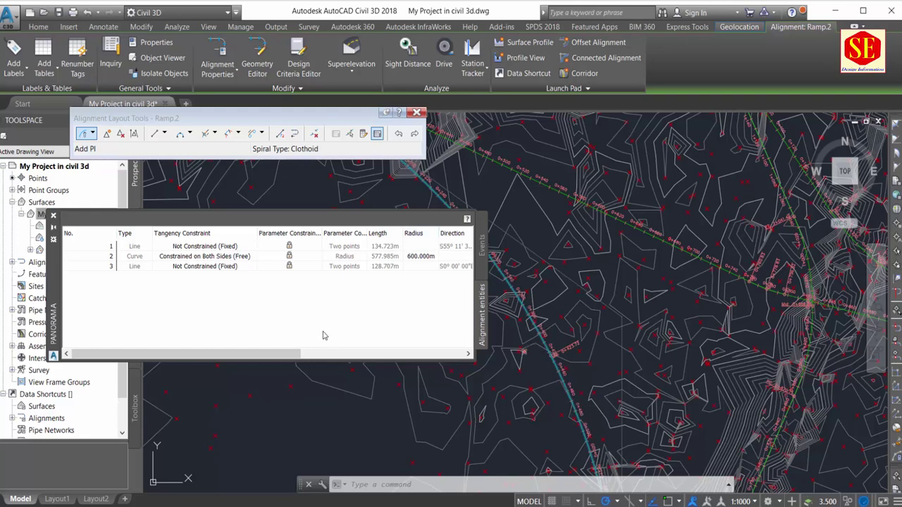
# Change the Ramp.2 curve's chord length to 650 m.
pyautogui.moveTo(288, 354); pyautogui.dragTo(396, 356)
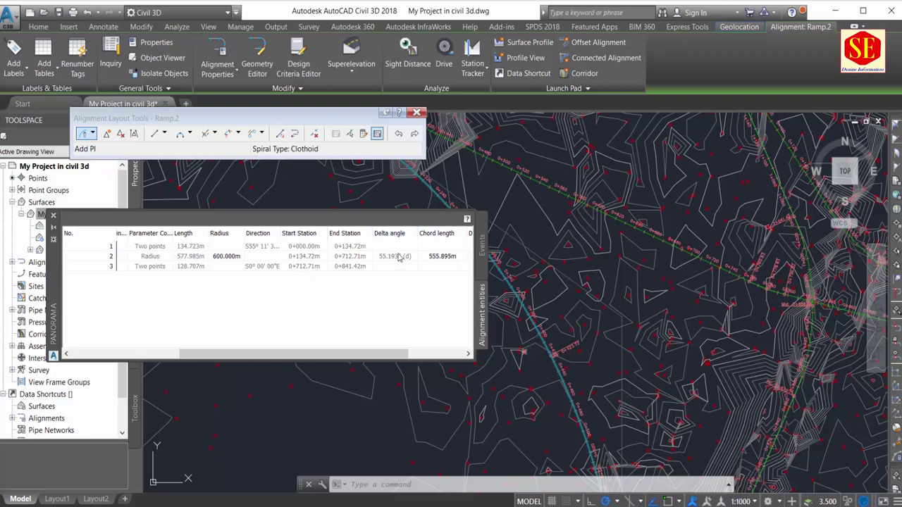
pyautogui.click(388, 259)
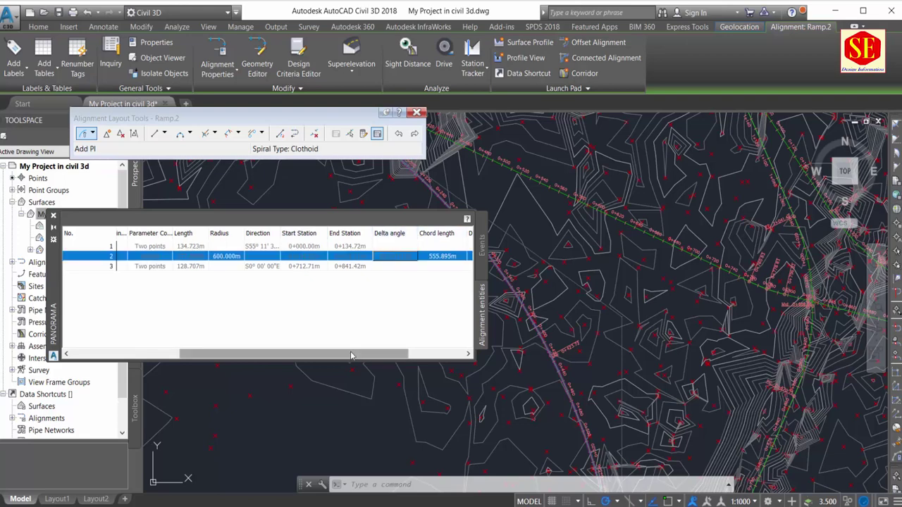
pyautogui.moveTo(372, 354); pyautogui.dragTo(428, 354)
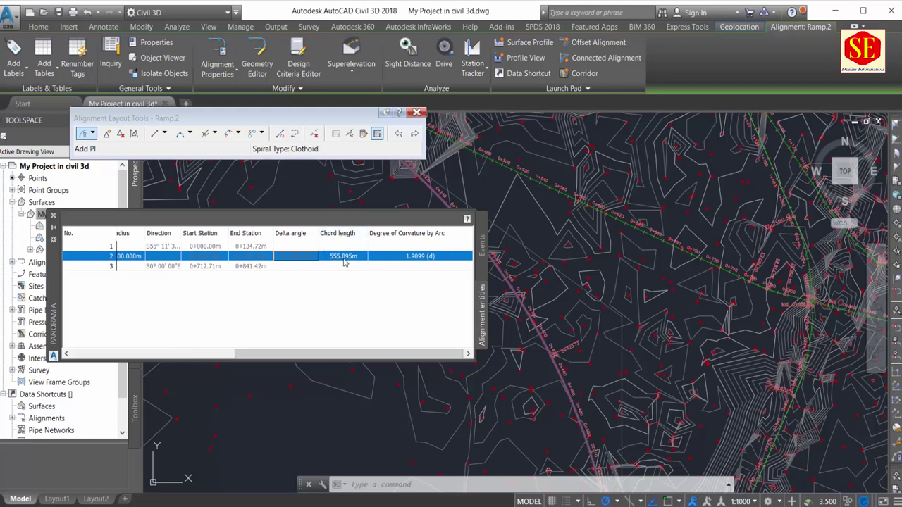
pyautogui.doubleClick(343, 257)
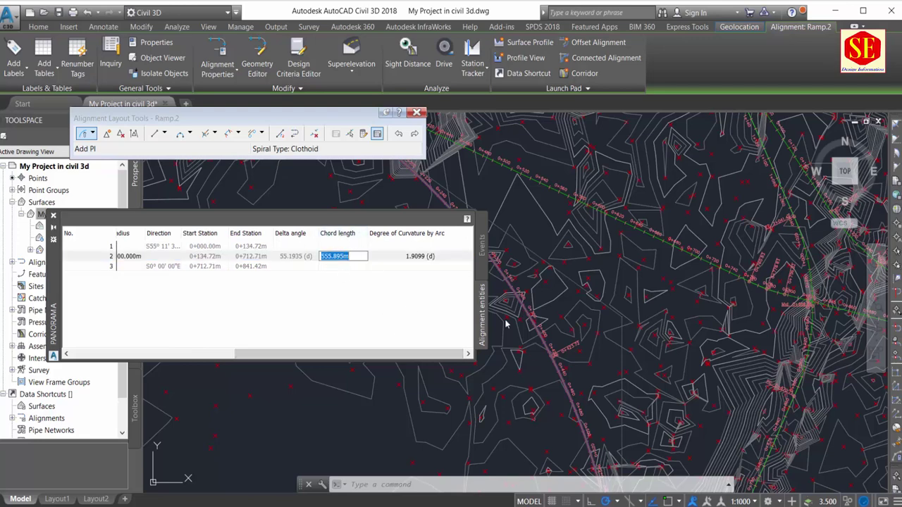
pyautogui.click(348, 256)
pyautogui.moveTo(354, 258); pyautogui.dragTo(273, 261)
pyautogui.write('650.000m')
pyautogui.press('Return')
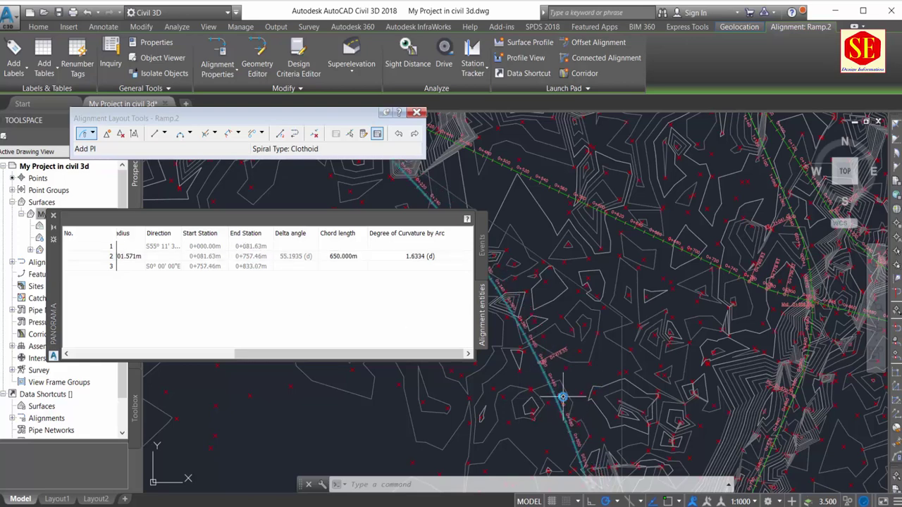
# Try a 750 m radius on the Ramp.2 curve.
pyautogui.scroll(3, 562, 397)
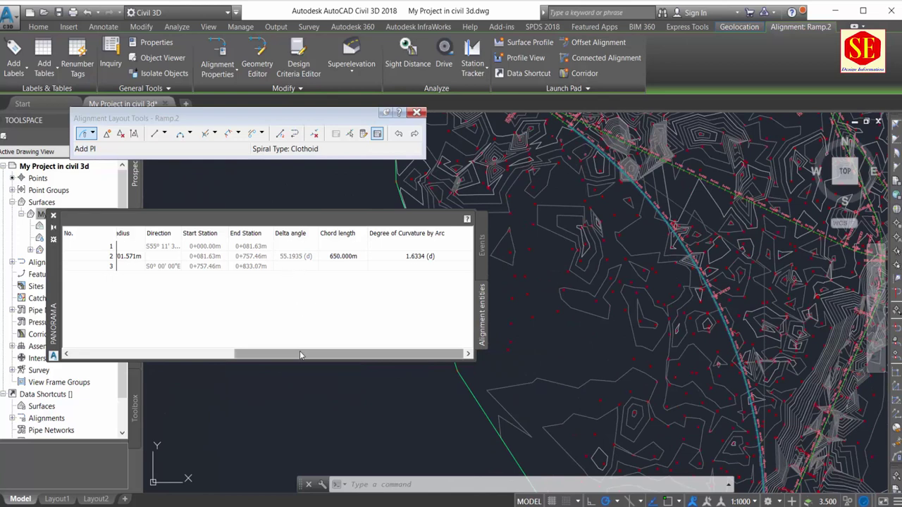
pyautogui.moveTo(299, 354); pyautogui.dragTo(136, 360)
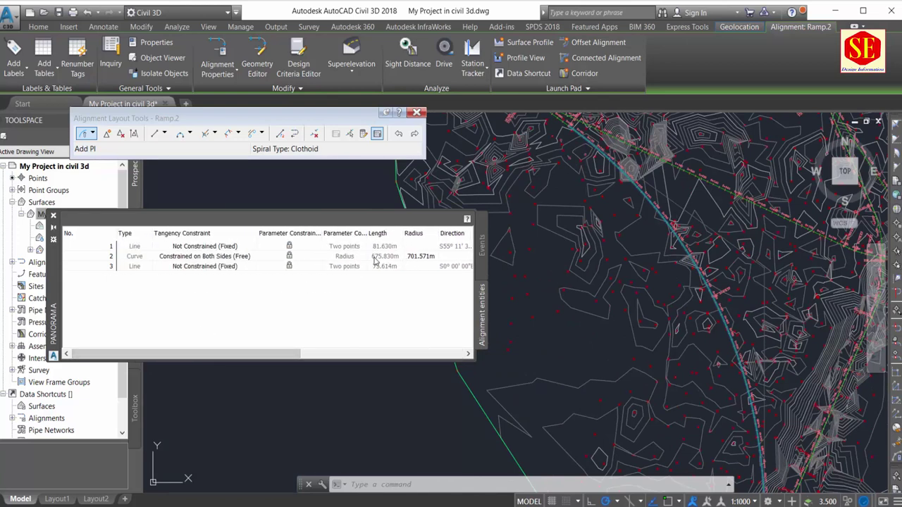
pyautogui.click(378, 257)
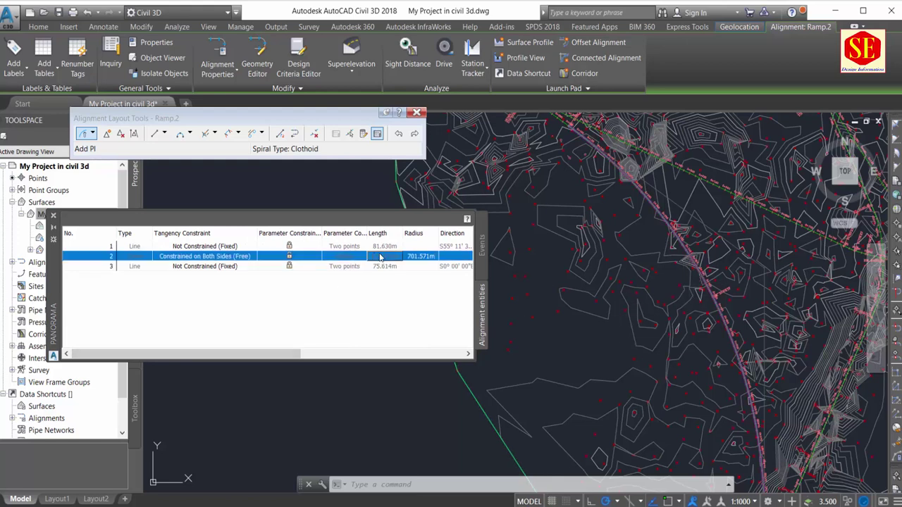
pyautogui.click(425, 257)
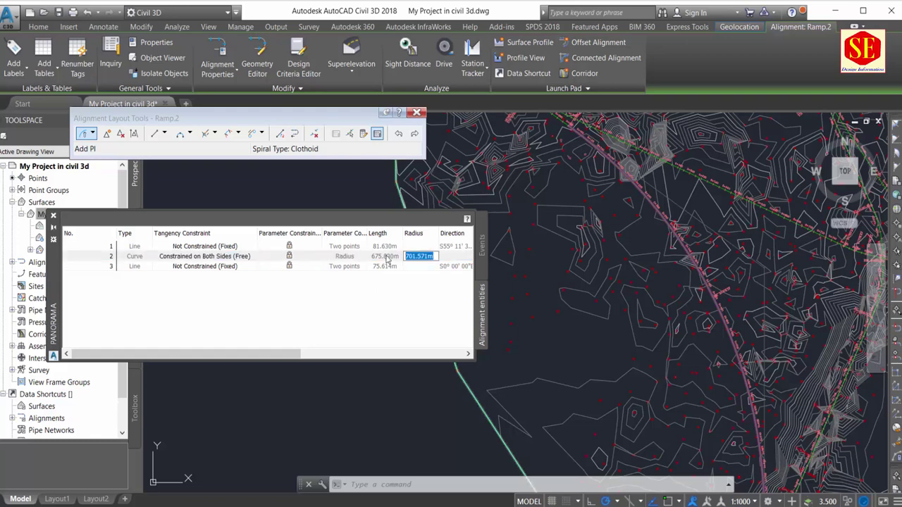
pyautogui.write('750')
pyautogui.press('Return')
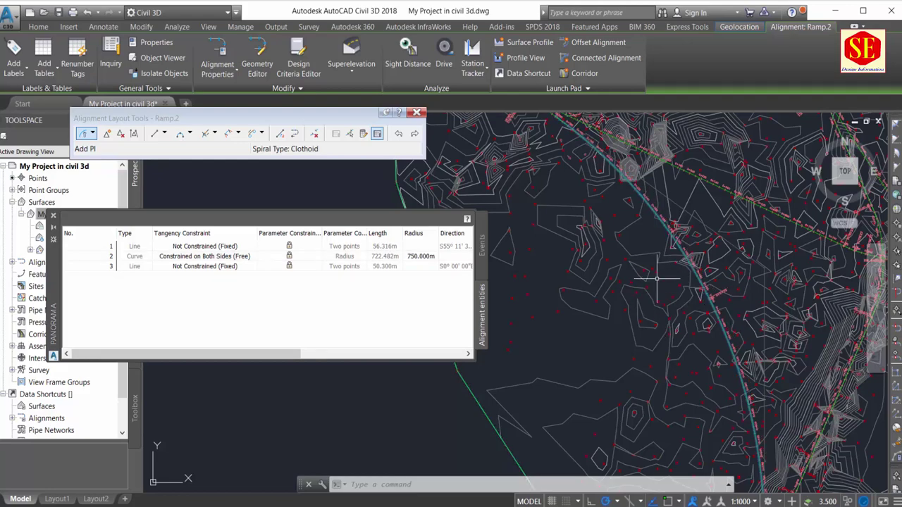
# Change the Ramp.2 curve radius to 500 m and review the updated lengths.
pyautogui.scroll(-2, 657, 279)
pyautogui.scroll(1, 687, 373)
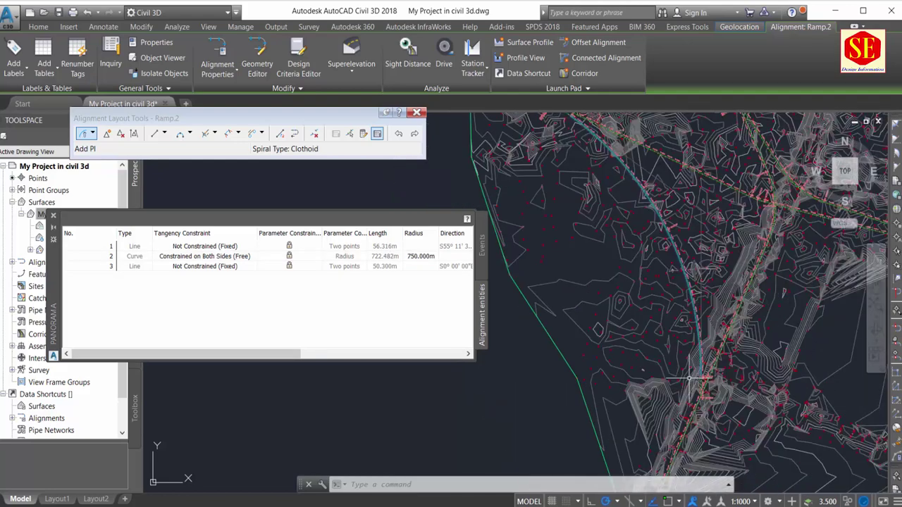
pyautogui.scroll(2, 688, 379)
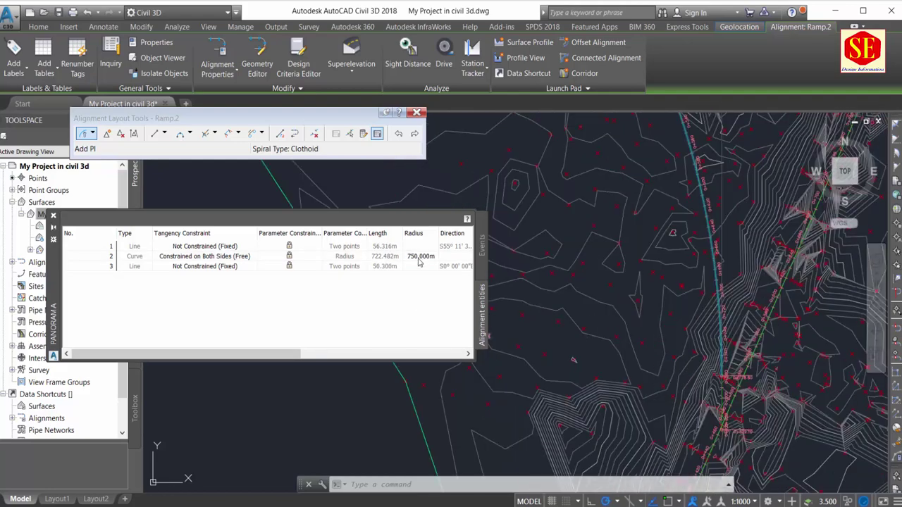
pyautogui.click(418, 257)
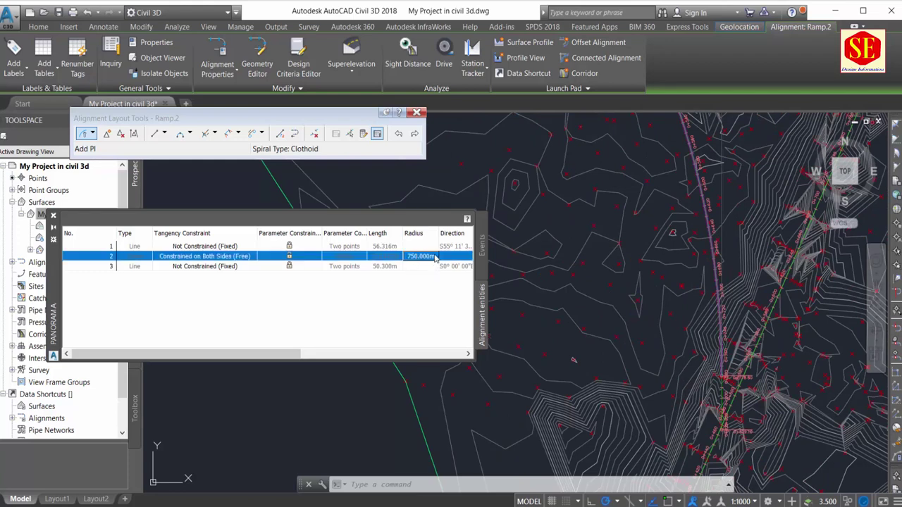
pyautogui.click(435, 257)
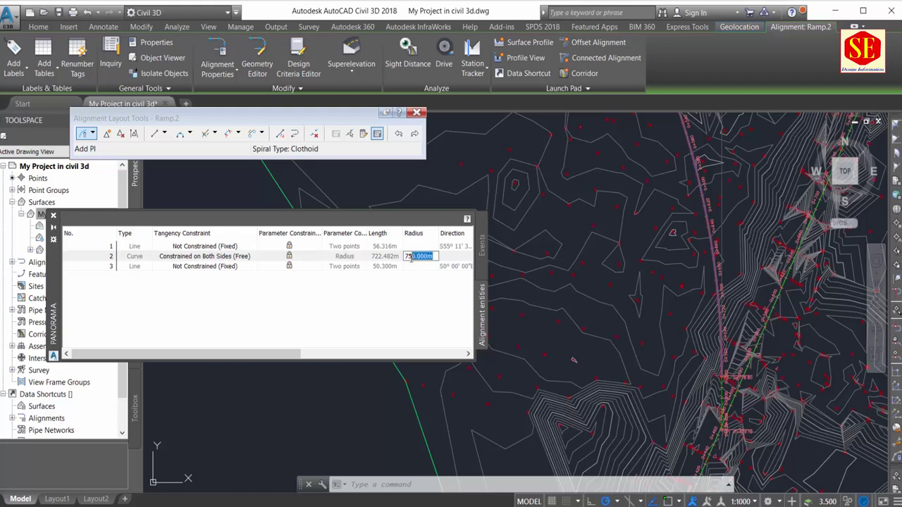
pyautogui.write('500')
pyautogui.press('Return')
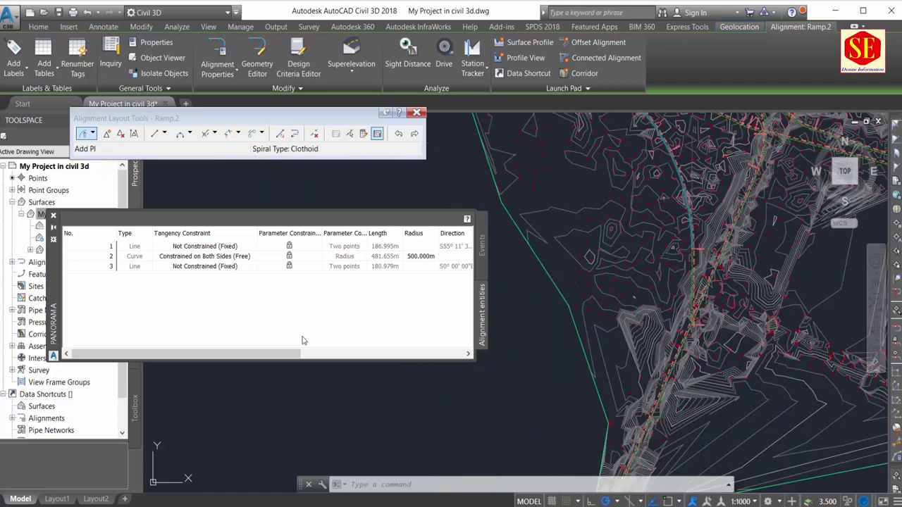
pyautogui.moveTo(267, 355); pyautogui.dragTo(454, 367)
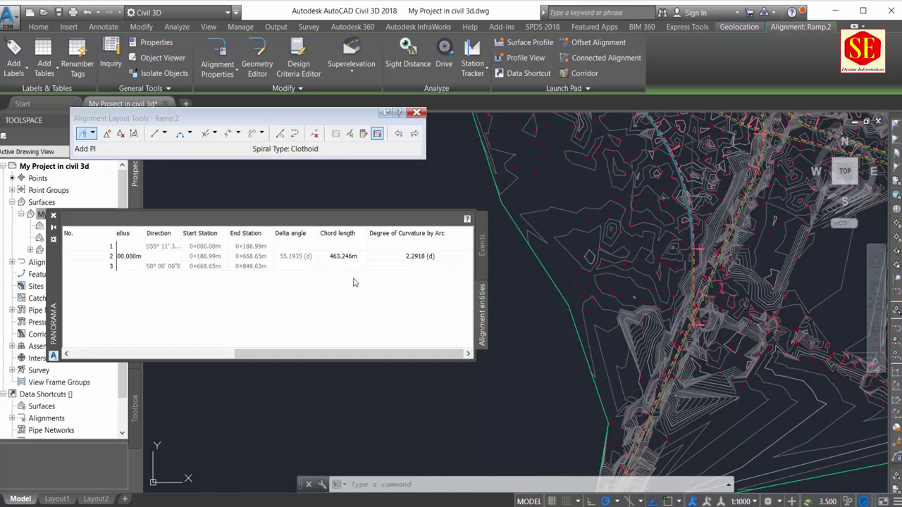
# Cancel the accidental surface selection and zoom the drawing.
pyautogui.click(652, 151)
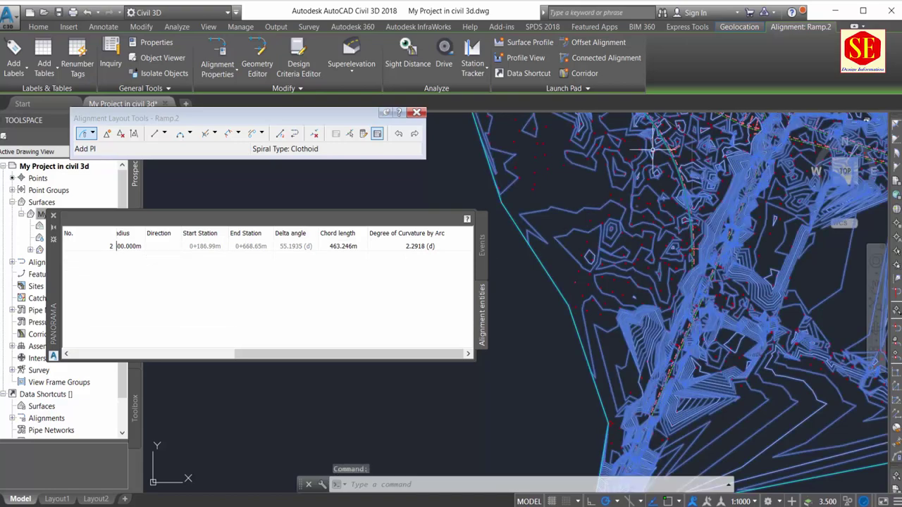
pyautogui.moveTo(603, 187); pyautogui.dragTo(607, 271, button='middle')
pyautogui.press('Escape')
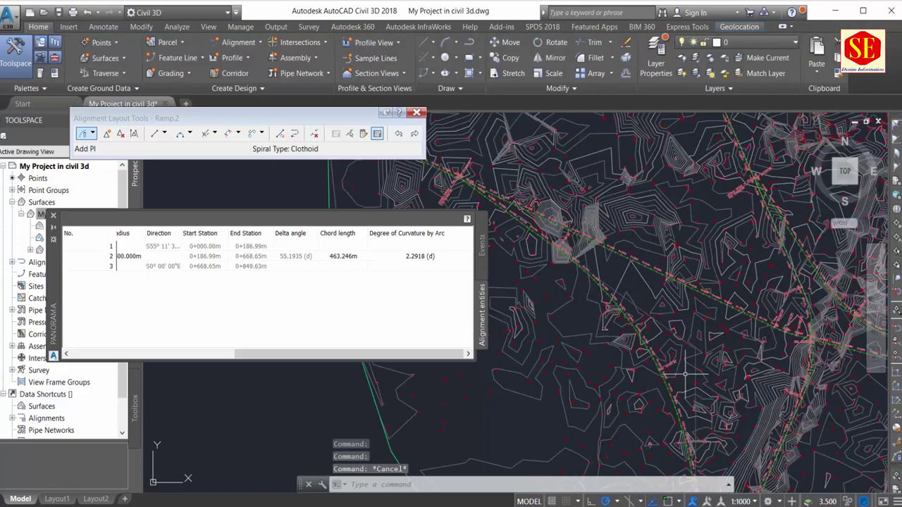
pyautogui.scroll(3, 643, 284)
pyautogui.scroll(-2, 745, 286)
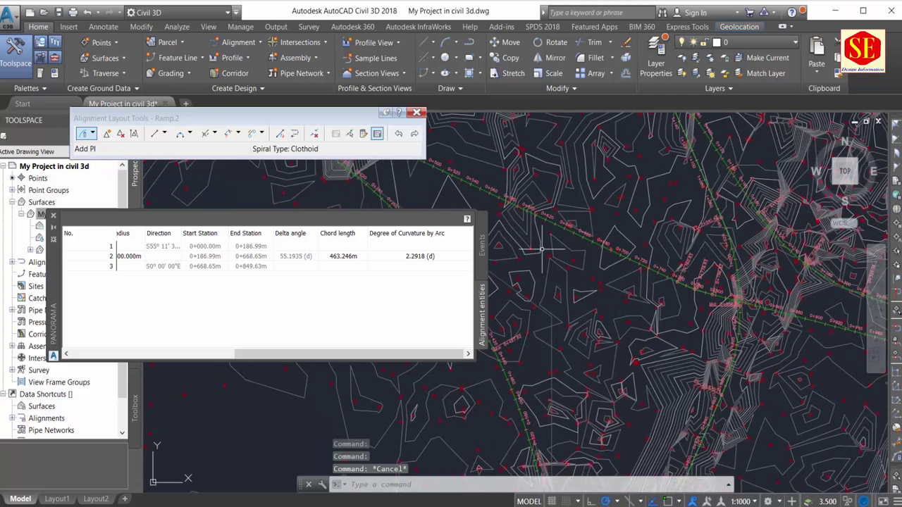
pyautogui.scroll(-2, 592, 306)
pyautogui.scroll(-1, 634, 268)
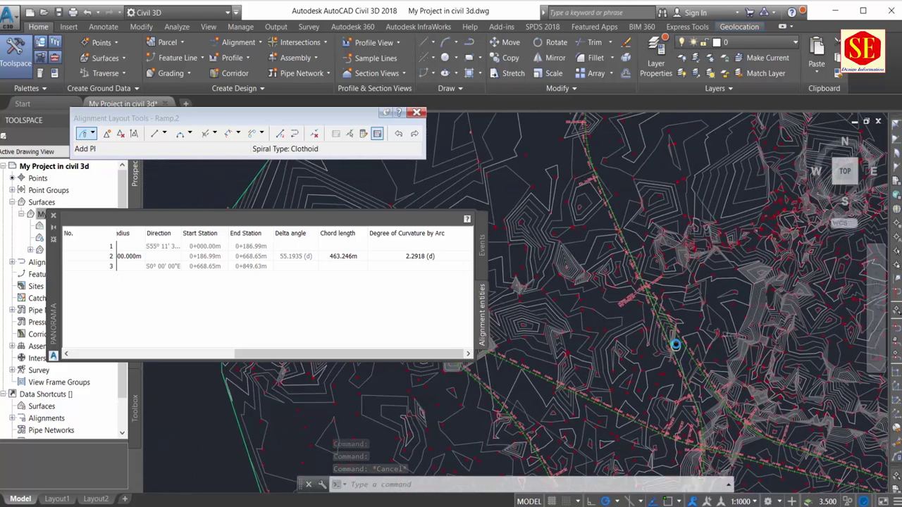
pyautogui.scroll(-1, 606, 257)
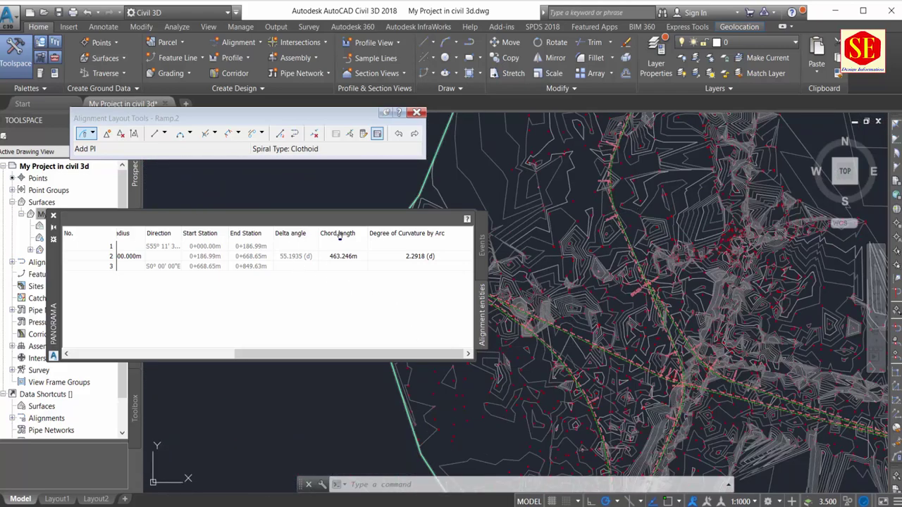
# Close the Ramp.2 alignment entities grid after a final check.
pyautogui.click(53, 216)
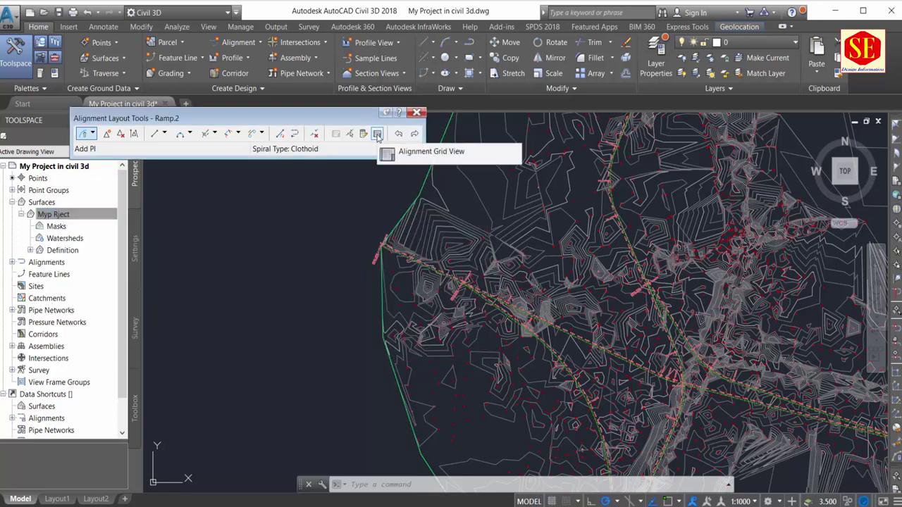
pyautogui.click(377, 134)
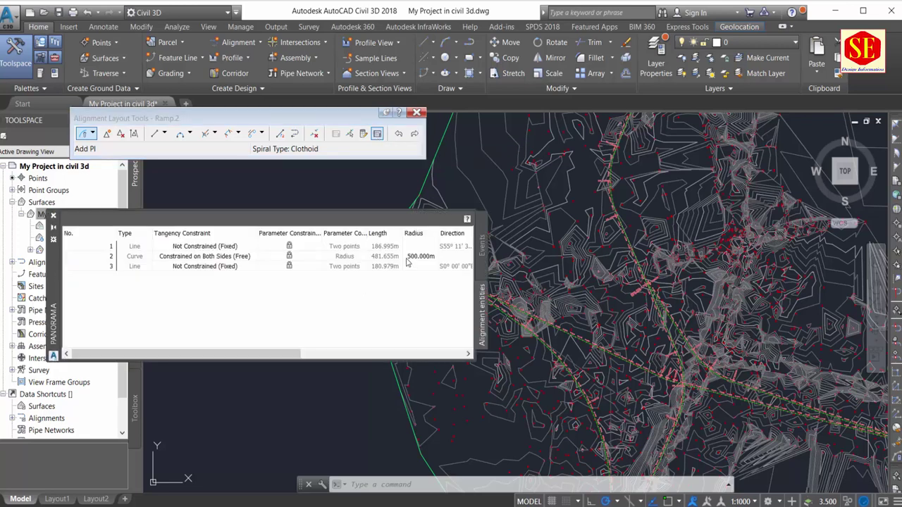
pyautogui.moveTo(278, 355); pyautogui.dragTo(465, 378)
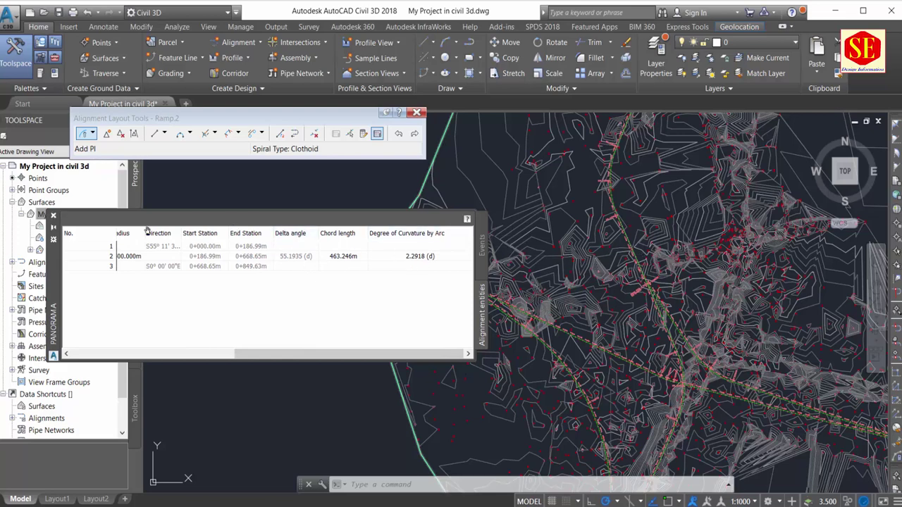
pyautogui.click(53, 216)
# Zoom and pan the view along the Main Road alignment.
pyautogui.scroll(2, 527, 338)
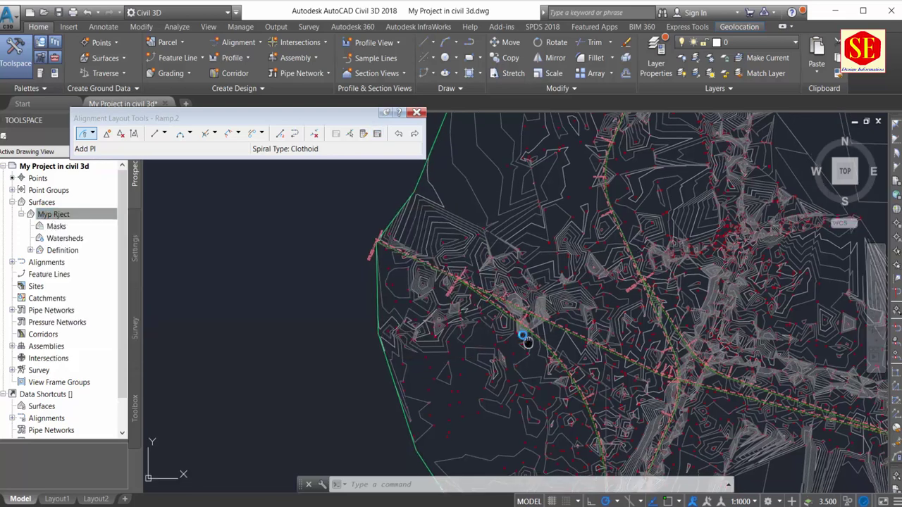
pyautogui.scroll(2, 547, 312)
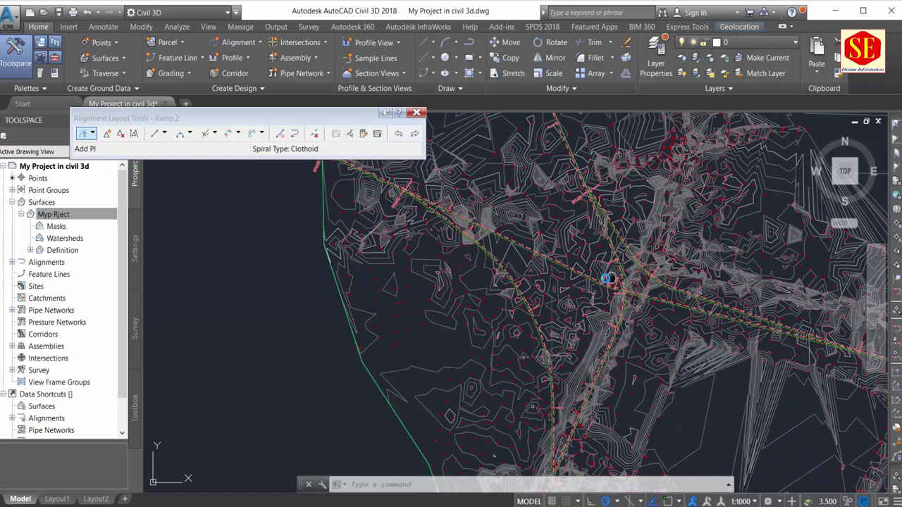
pyautogui.scroll(-2, 546, 340)
pyautogui.moveTo(537, 275); pyautogui.dragTo(541, 377, button='middle')
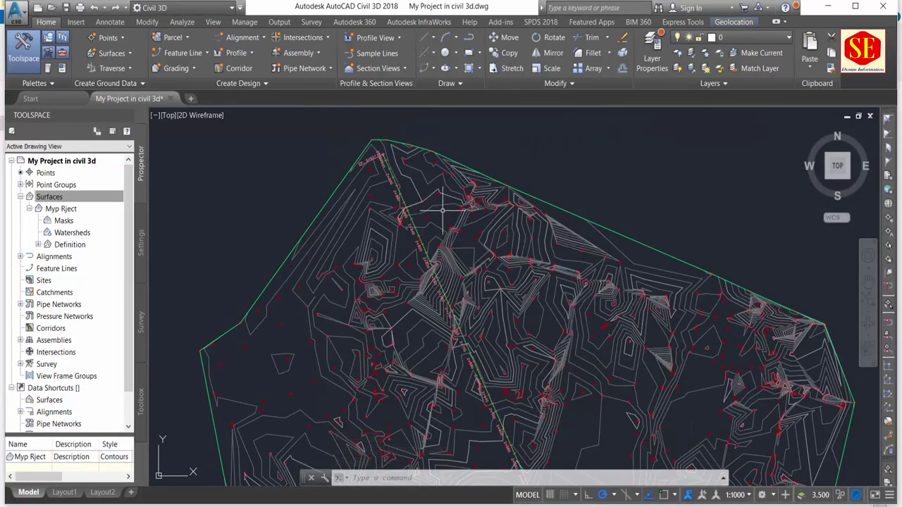
pyautogui.scroll(3, 455, 264)
pyautogui.scroll(3, 454, 264)
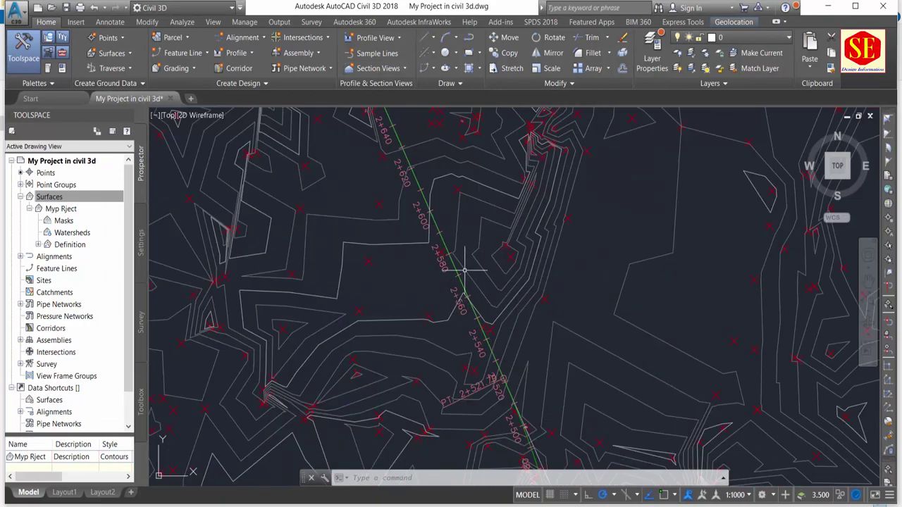
pyautogui.moveTo(405, 243); pyautogui.dragTo(421, 356, button='middle')
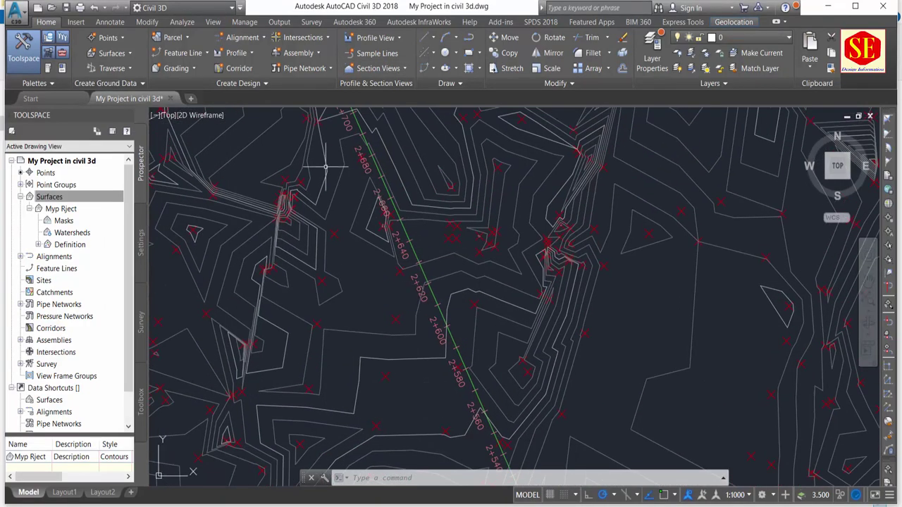
# Start offset alignments from Main Road with one 0.300 m offset per side.
pyautogui.click(240, 39)
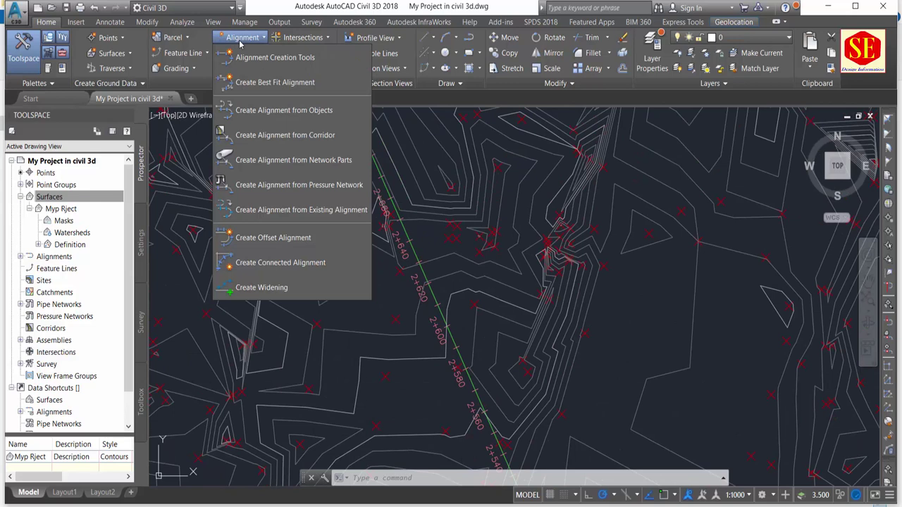
pyautogui.click(273, 239)
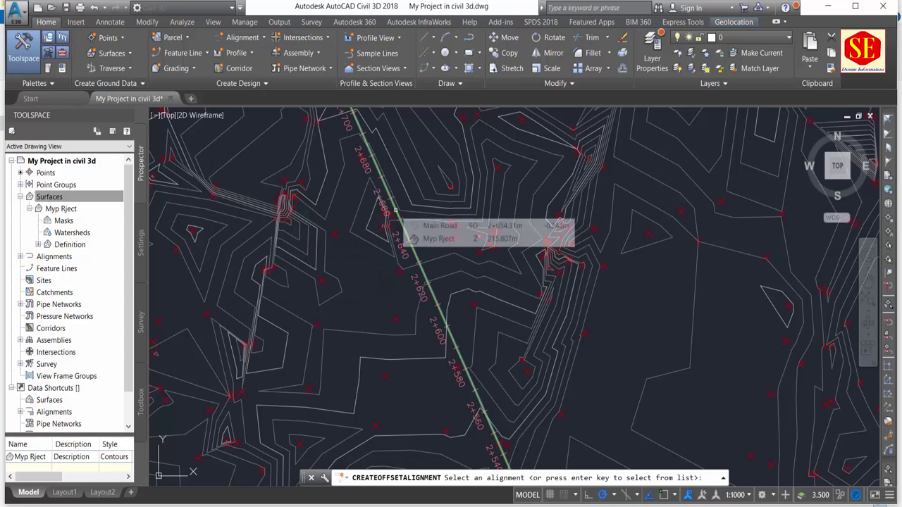
pyautogui.scroll(-2, 396, 210)
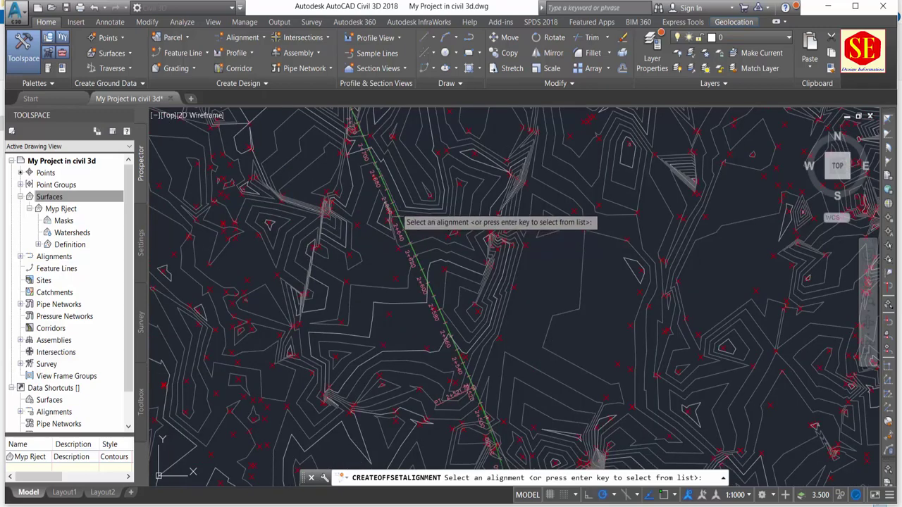
pyautogui.click(397, 214)
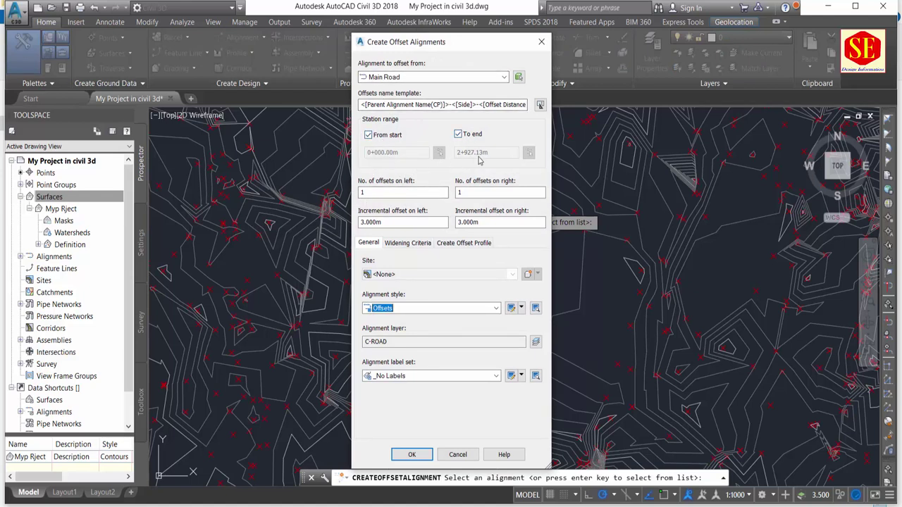
pyautogui.click(458, 134)
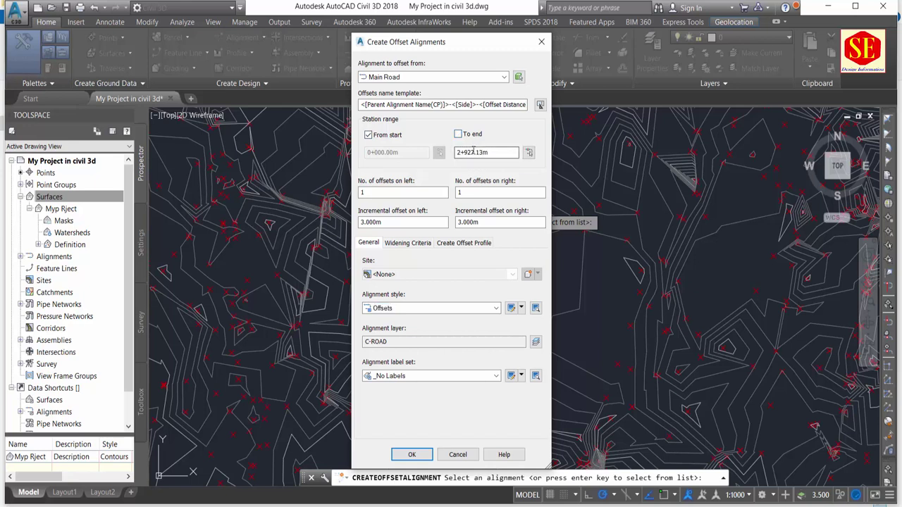
pyautogui.click(459, 134)
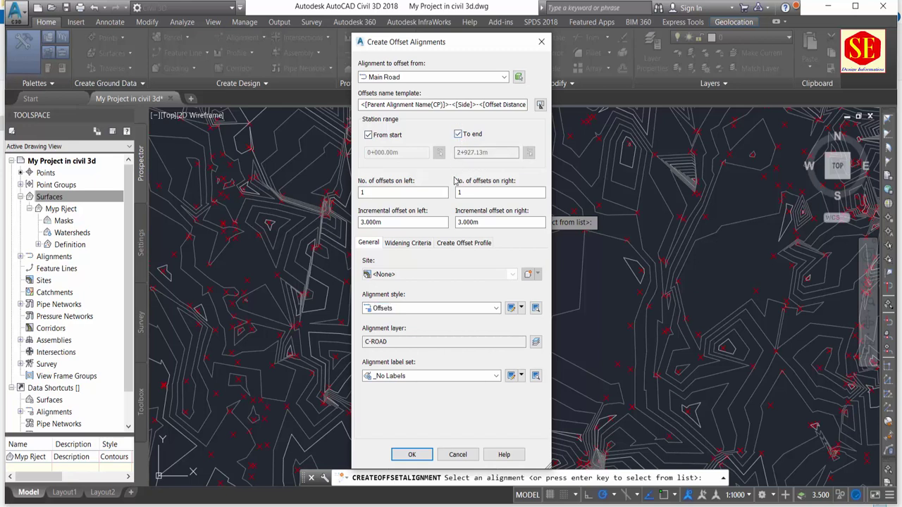
pyautogui.click(383, 192)
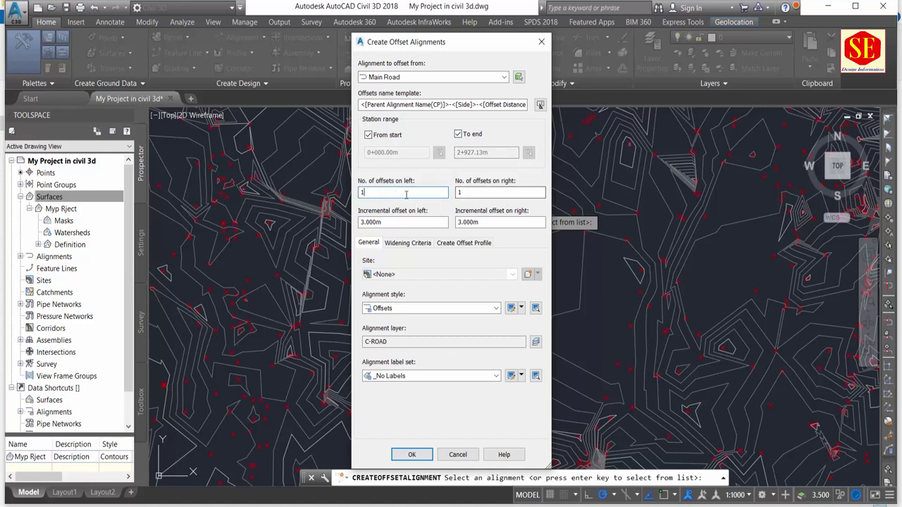
pyautogui.click(384, 222)
pyautogui.write('.3')
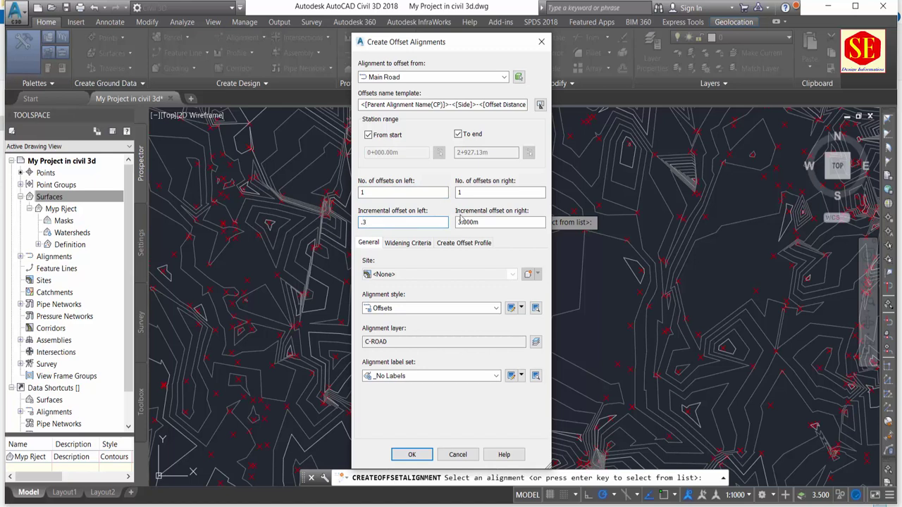
pyautogui.press('Tab')
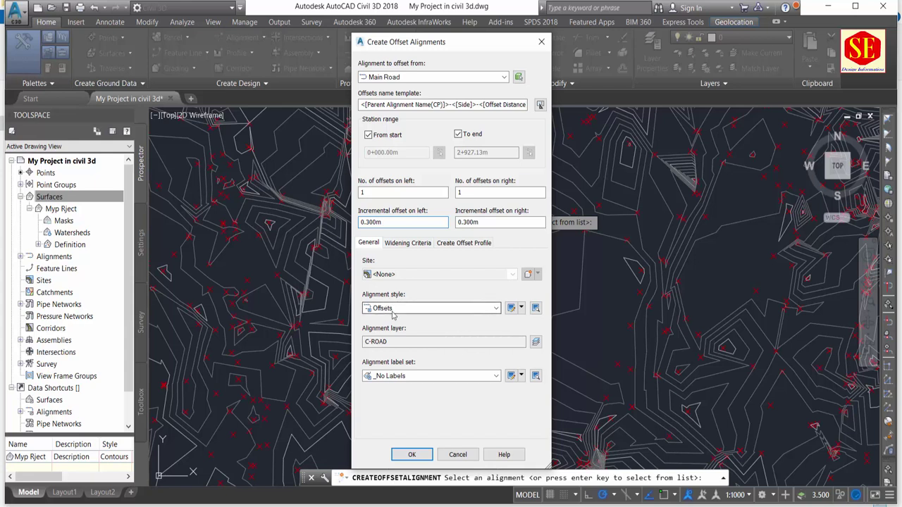
# Keep the _No Labels label set and create the offsets.
pyautogui.click(400, 378)
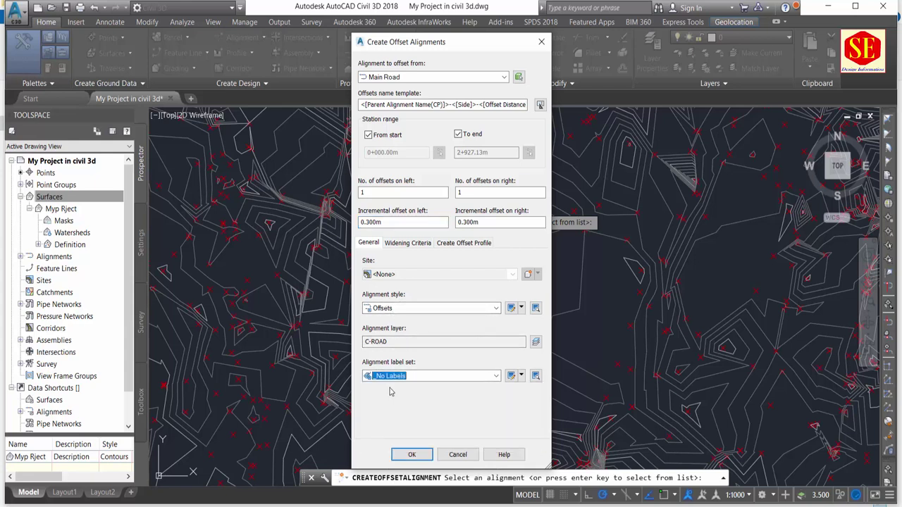
pyautogui.click(384, 389)
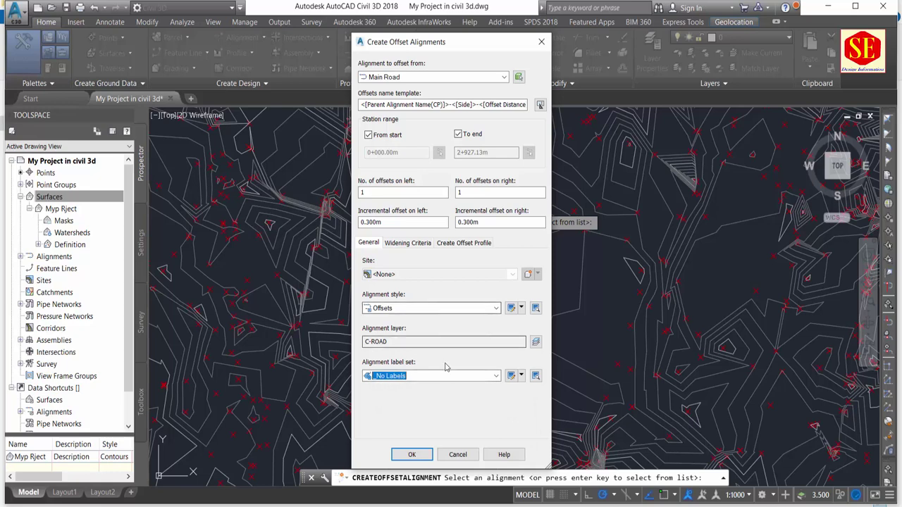
pyautogui.click(410, 454)
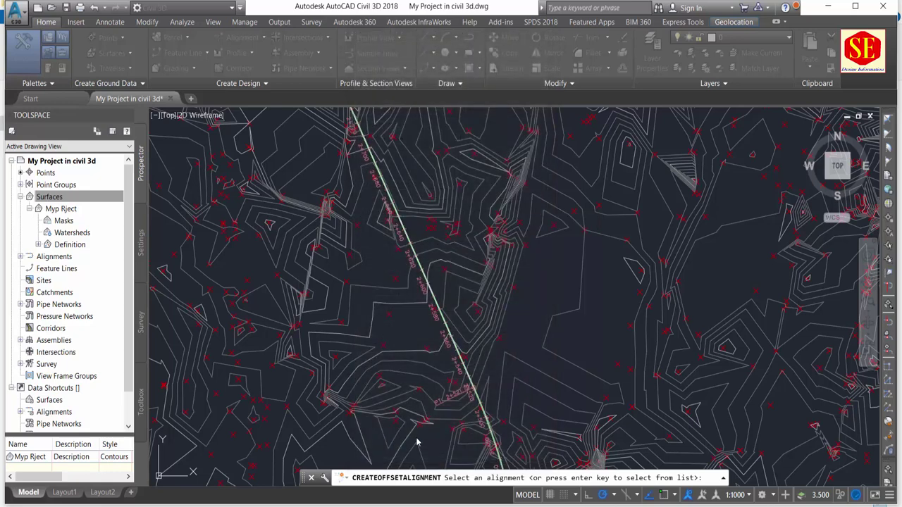
# Run Create Offset Alignment again and pick the Main Road alignment.
pyautogui.scroll(5, 420, 327)
pyautogui.scroll(2, 395, 323)
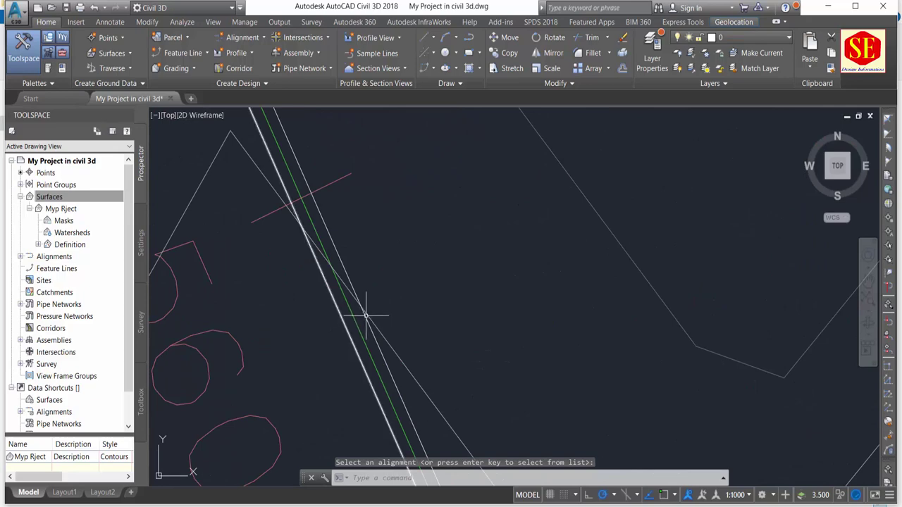
pyautogui.scroll(-4, 387, 296)
pyautogui.scroll(-2, 493, 332)
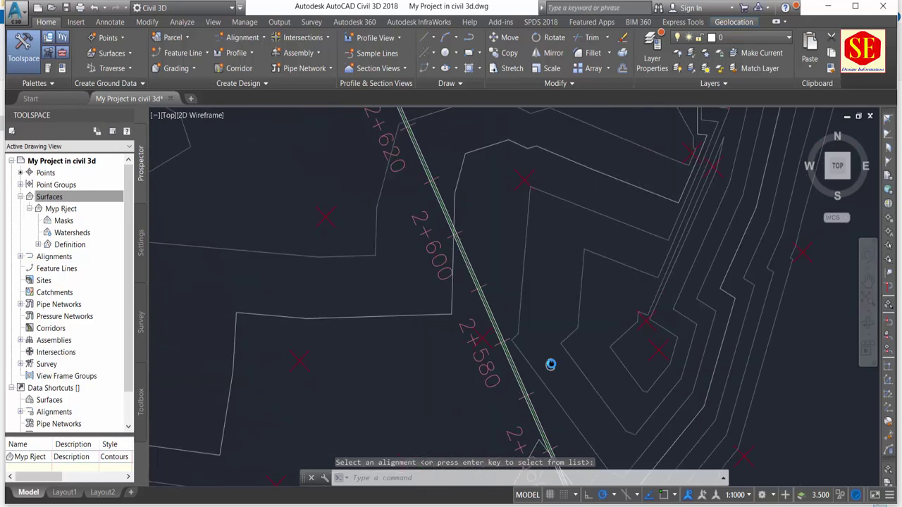
pyautogui.click(242, 37)
pyautogui.click(276, 238)
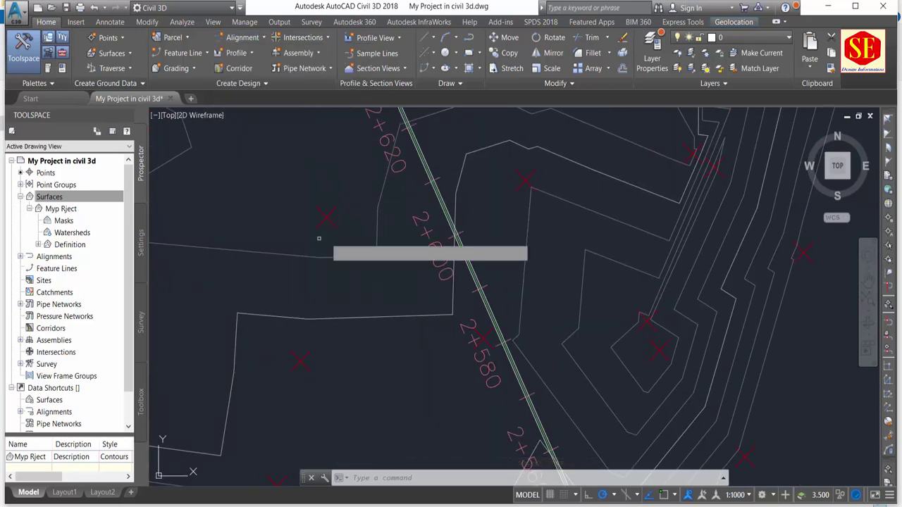
pyautogui.scroll(3, 457, 222)
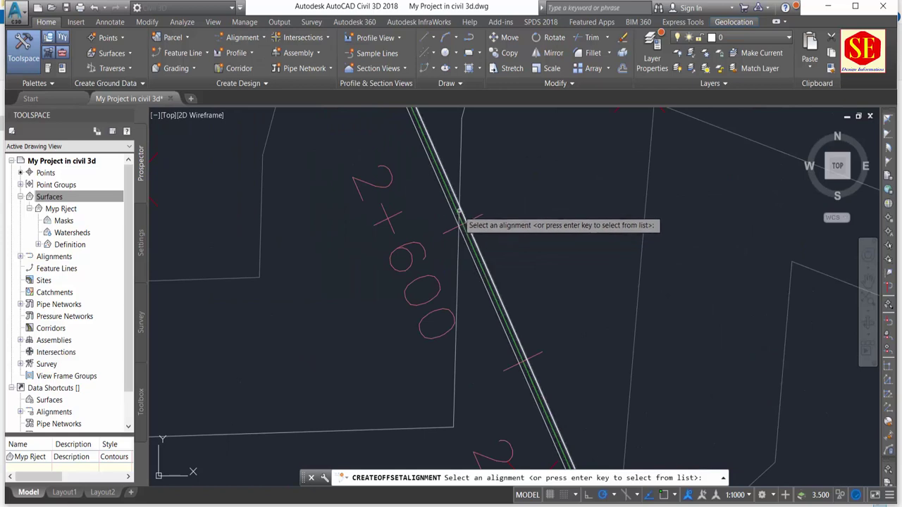
pyautogui.scroll(3, 455, 215)
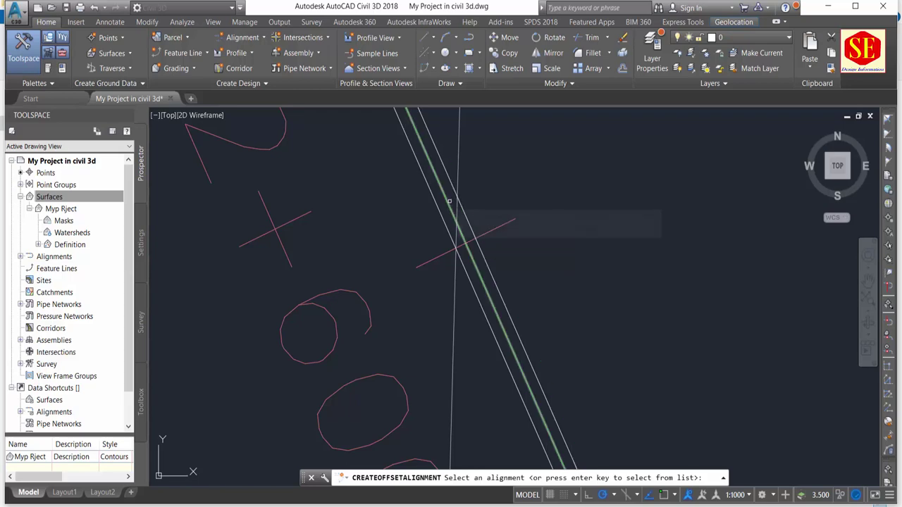
pyautogui.click(457, 212)
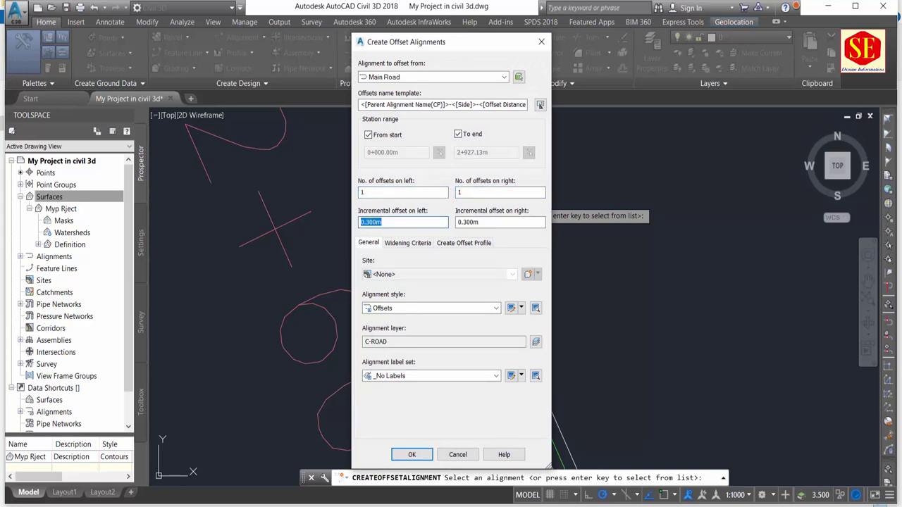
# Enter 10.8 m incremental offsets and create both Main Road offset alignments.
pyautogui.write('10.')
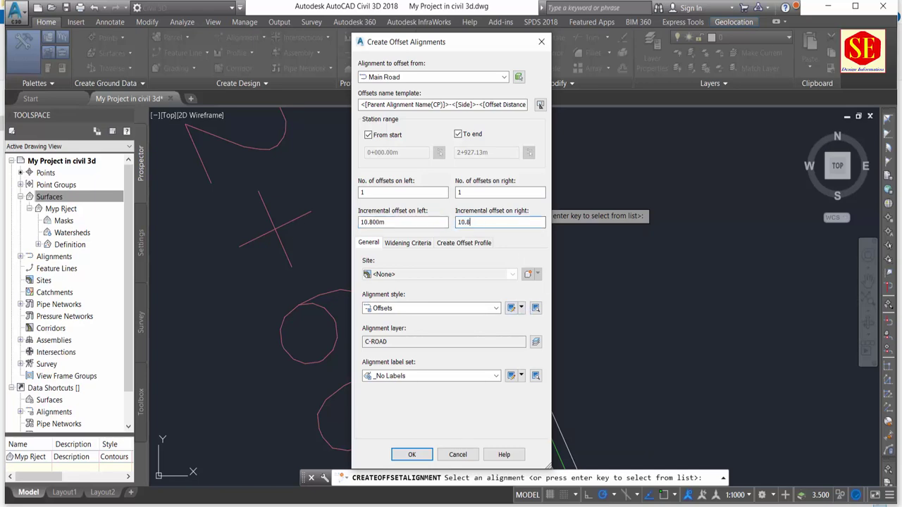
pyautogui.click(413, 454)
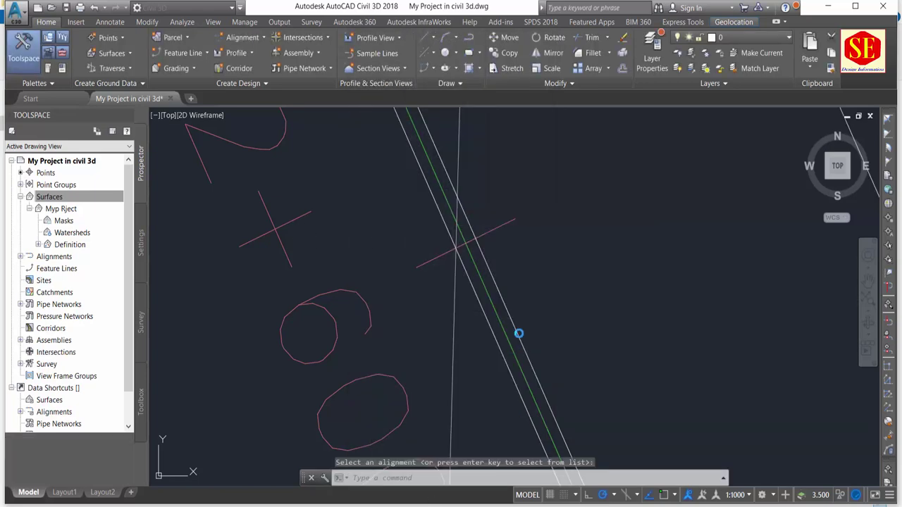
pyautogui.scroll(-2, 517, 332)
pyautogui.scroll(-3, 493, 288)
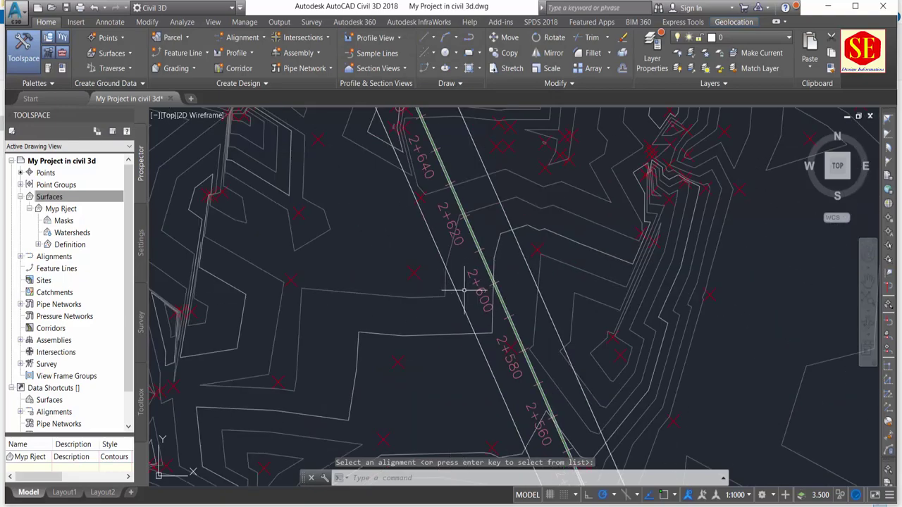
pyautogui.scroll(-2, 520, 256)
pyautogui.scroll(-2, 517, 282)
pyautogui.scroll(-1, 517, 298)
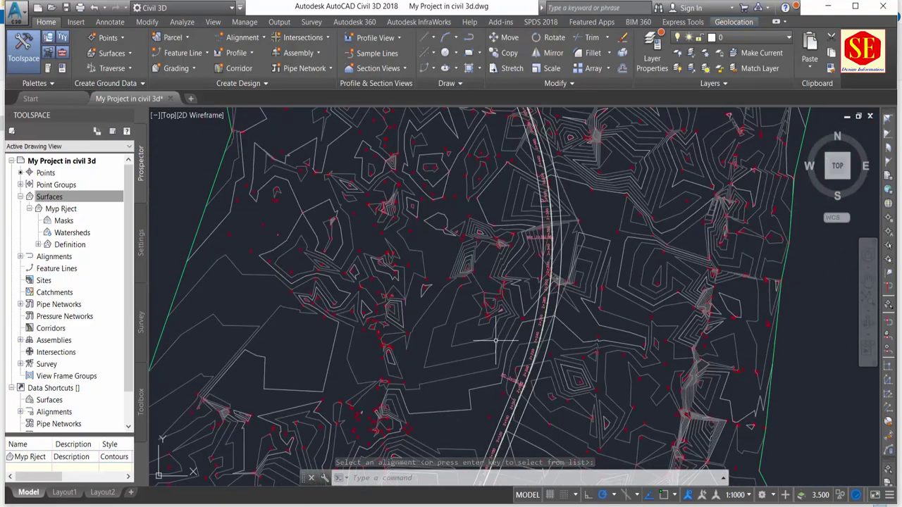
pyautogui.scroll(-2, 499, 297)
pyautogui.scroll(-2, 500, 297)
pyautogui.scroll(-2, 467, 413)
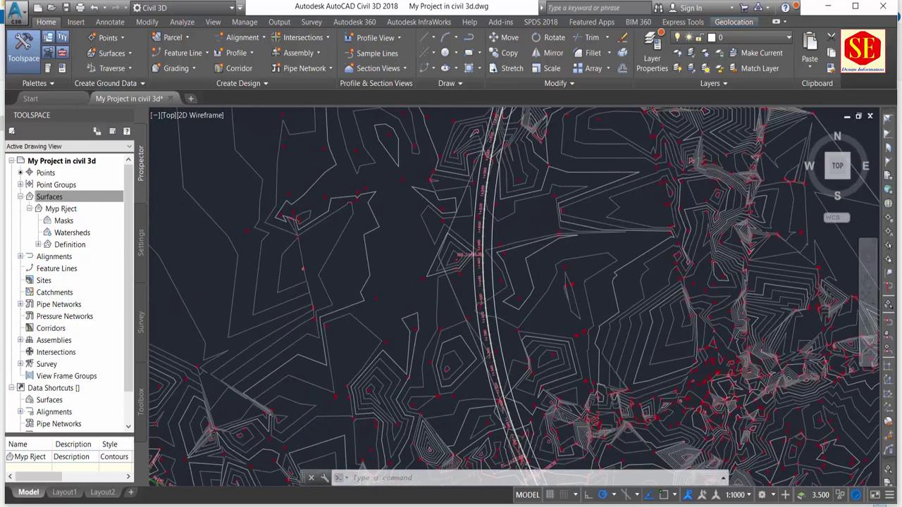
pyautogui.scroll(-1, 563, 278)
pyautogui.scroll(2, 564, 280)
pyautogui.scroll(2, 535, 275)
pyautogui.scroll(2, 458, 286)
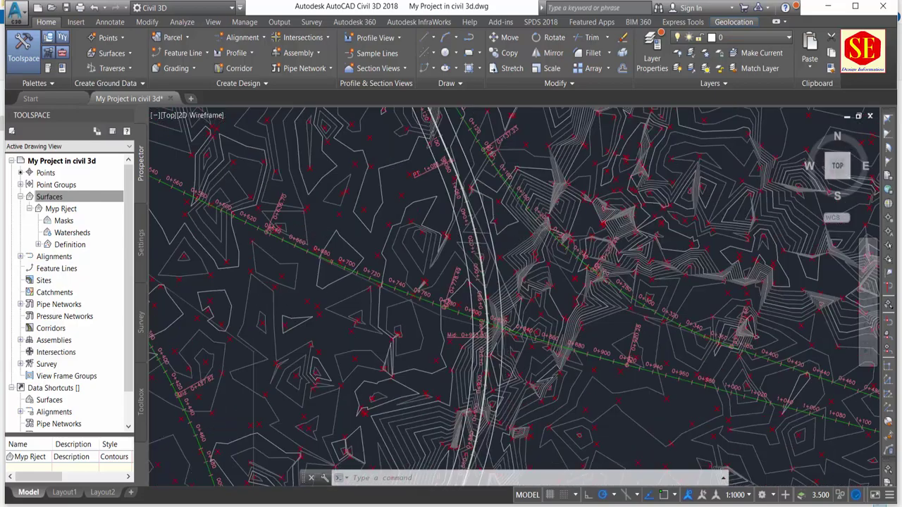
pyautogui.scroll(1, 378, 295)
pyautogui.scroll(-1, 378, 294)
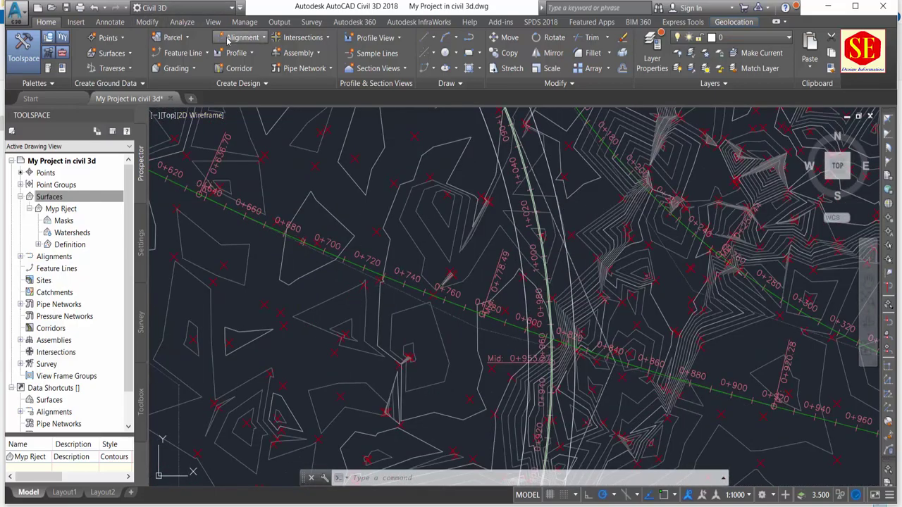
# Pick Access Road and create its 10.800 m left and right offsets.
pyautogui.click(243, 37)
pyautogui.click(271, 237)
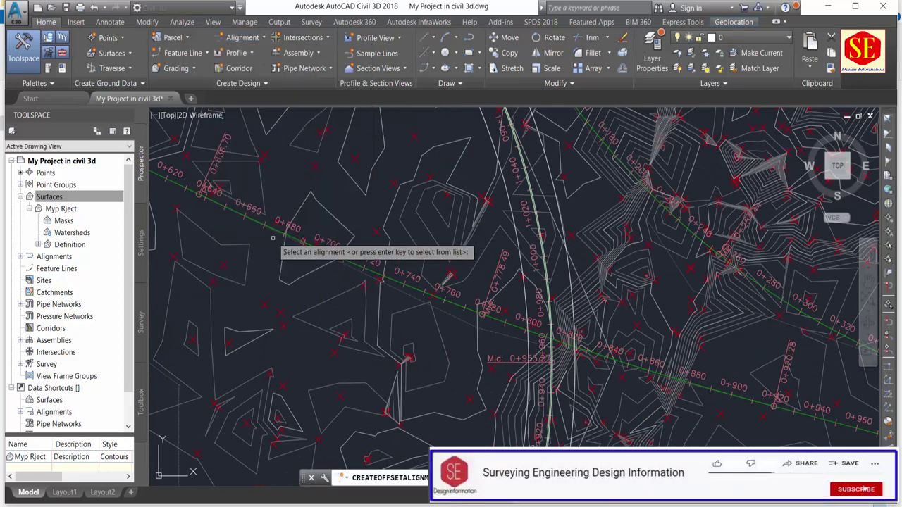
pyautogui.scroll(5, 268, 218)
pyautogui.click(265, 212)
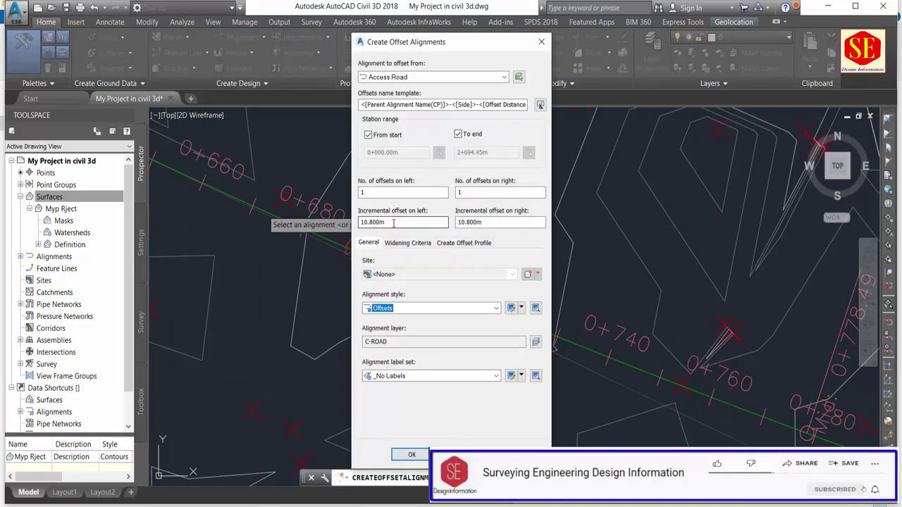
pyautogui.click(412, 454)
pyautogui.scroll(-5, 450, 282)
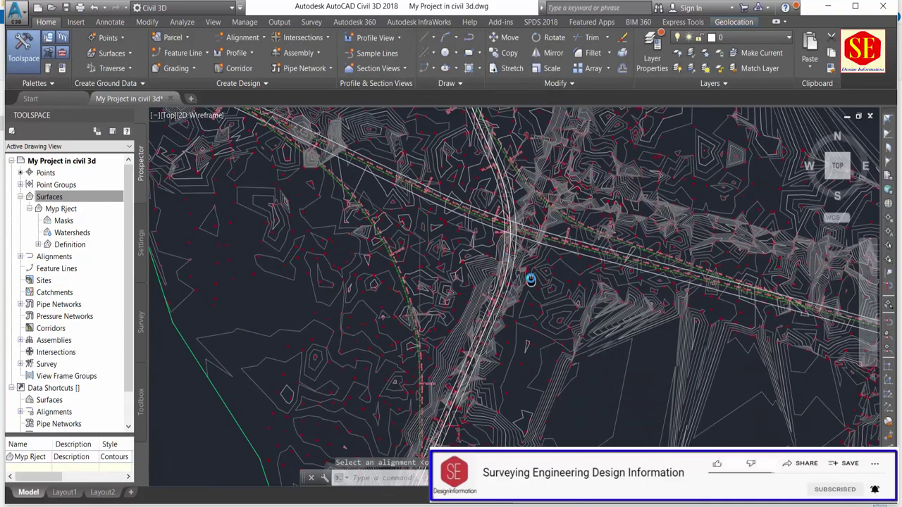
pyautogui.scroll(-3, 357, 285)
pyautogui.scroll(3, 437, 292)
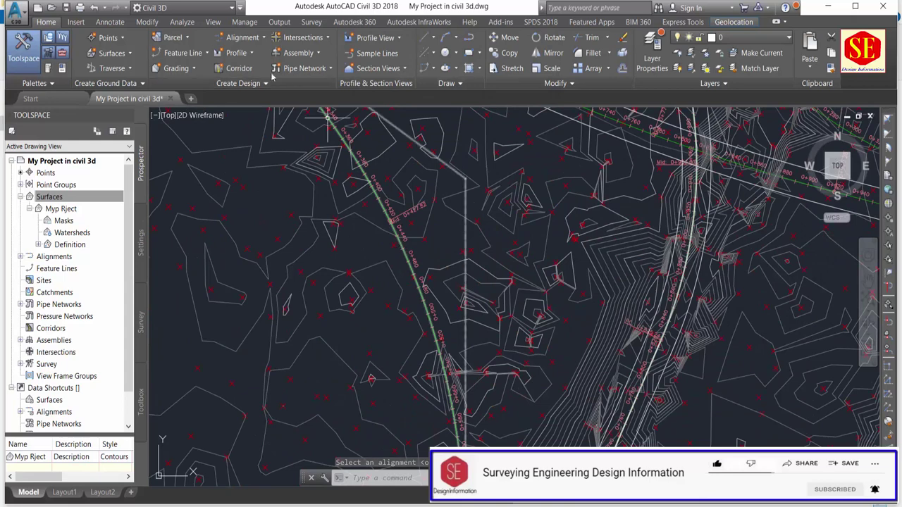
# Pick Ramp.2 and create 6.200 m offset alignments on both sides.
pyautogui.click(253, 37)
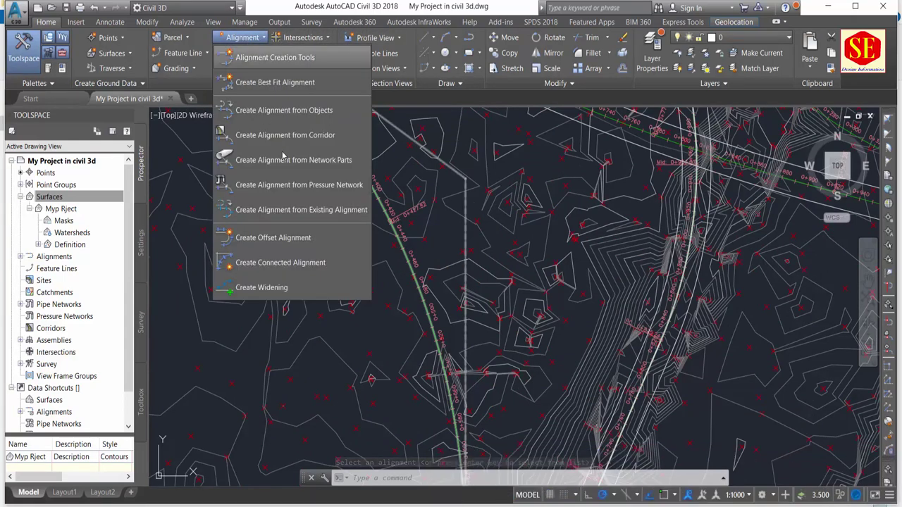
pyautogui.click(294, 239)
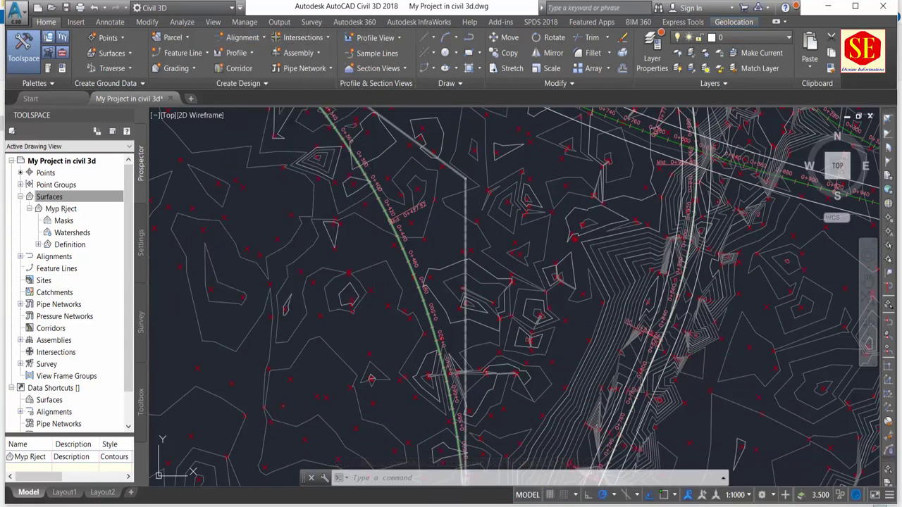
pyautogui.click(396, 229)
pyautogui.write('6.2')
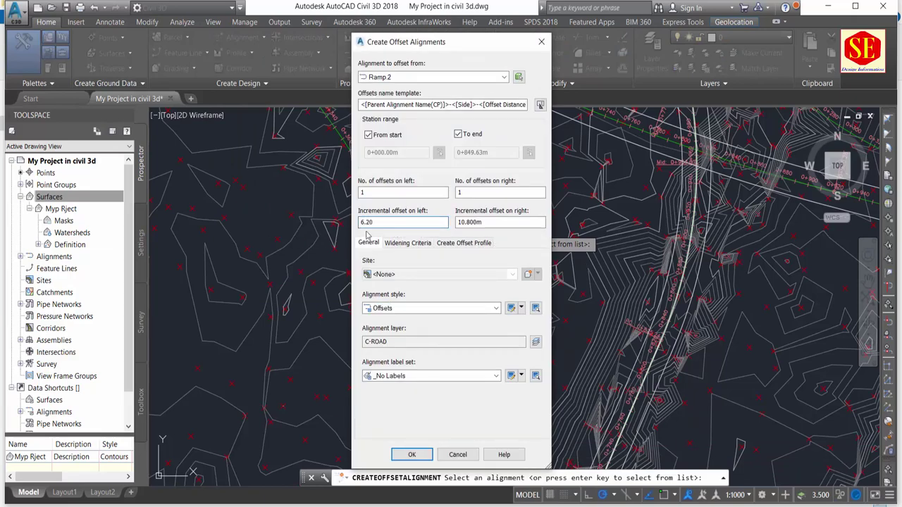
pyautogui.press('Tab')
pyautogui.click(417, 456)
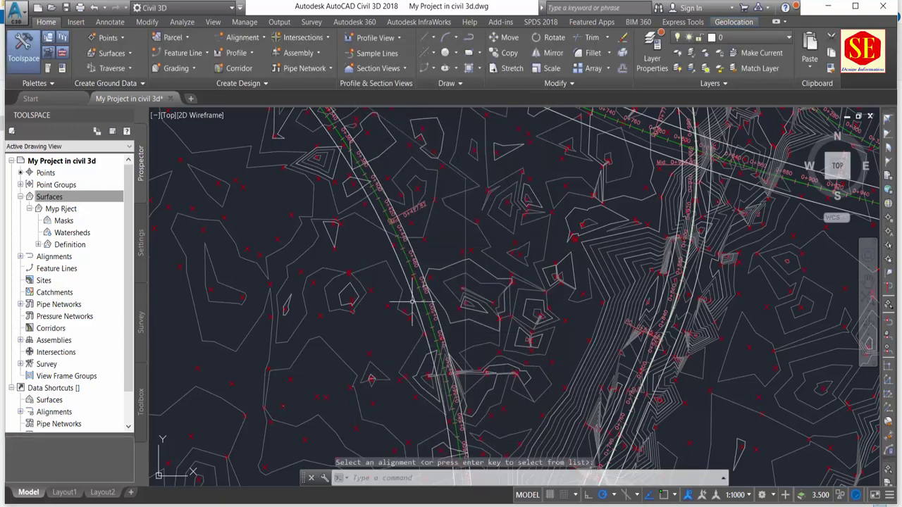
pyautogui.scroll(2, 412, 303)
pyautogui.moveTo(488, 246)
pyautogui.mouseDown(button='middle')
pyautogui.moveTo(449, 241)
pyautogui.moveTo(275, 329)
pyautogui.mouseUp(button='middle')
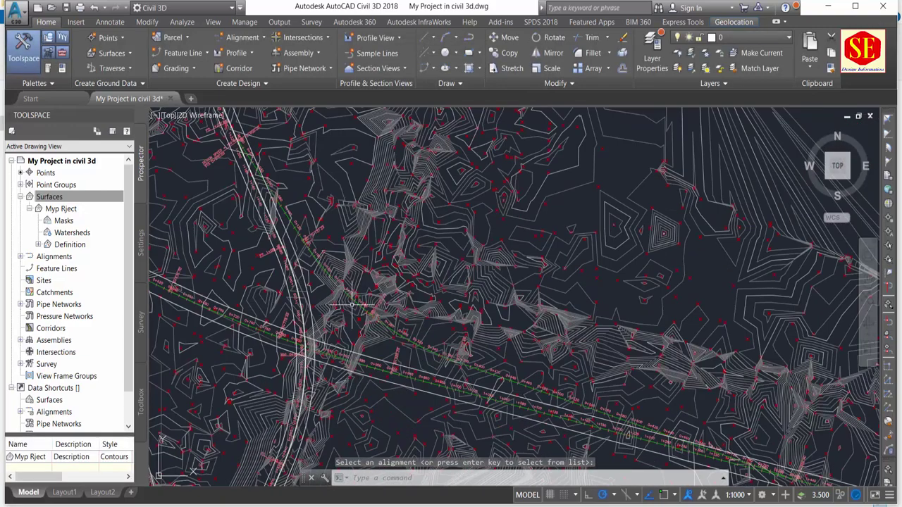
# Create 6.200 m offset alignments along Ramp.1.
pyautogui.click(234, 39)
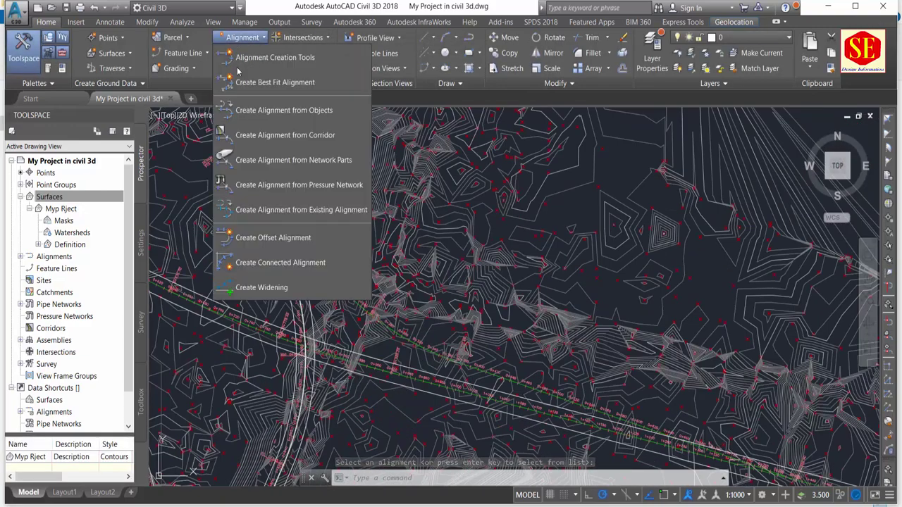
pyautogui.click(266, 234)
pyautogui.scroll(2, 321, 333)
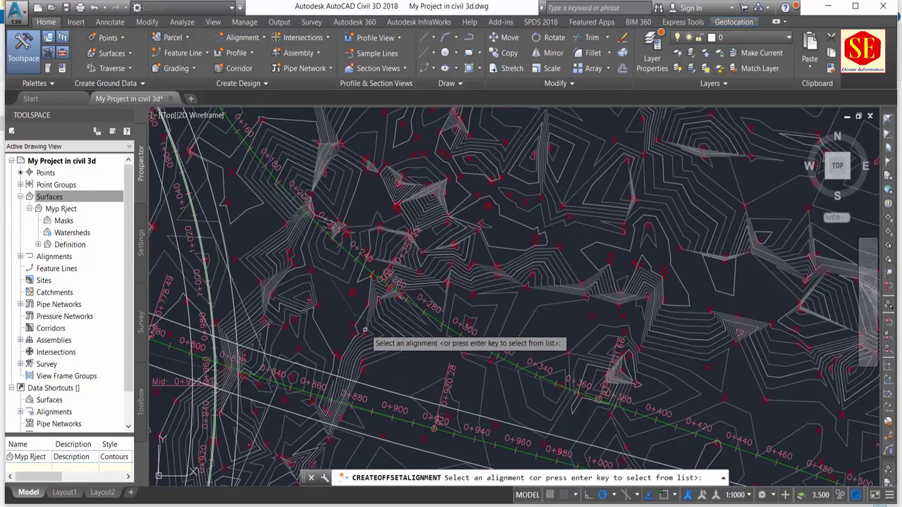
pyautogui.click(372, 273)
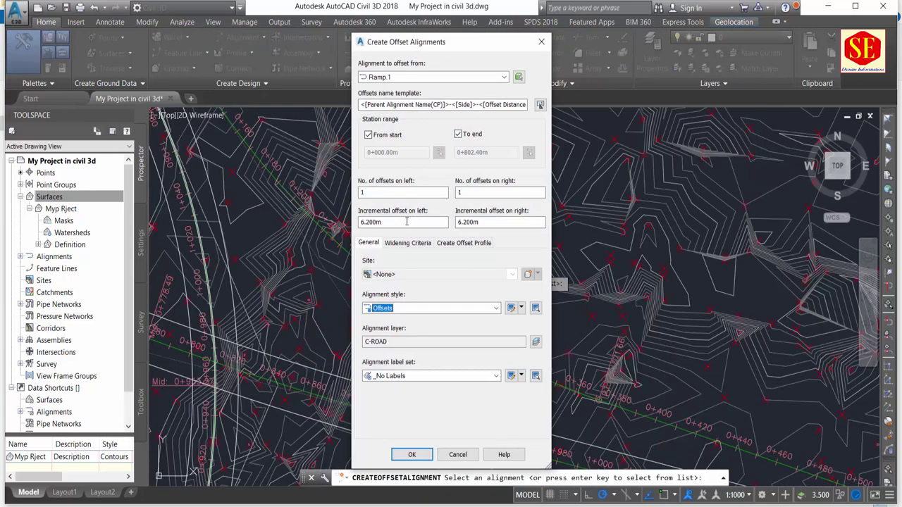
pyautogui.click(411, 455)
pyautogui.scroll(-3, 407, 434)
pyautogui.scroll(2, 396, 343)
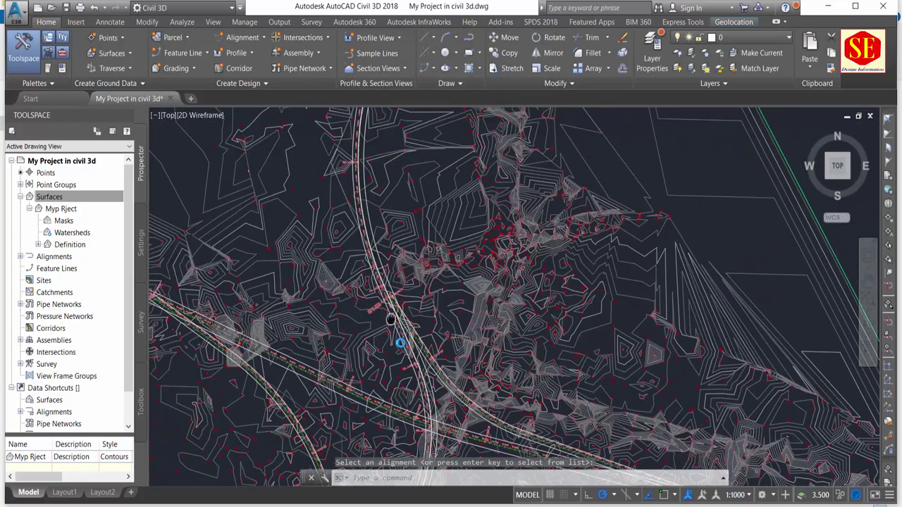
pyautogui.scroll(2, 369, 180)
pyautogui.scroll(2, 367, 180)
pyautogui.scroll(2, 368, 204)
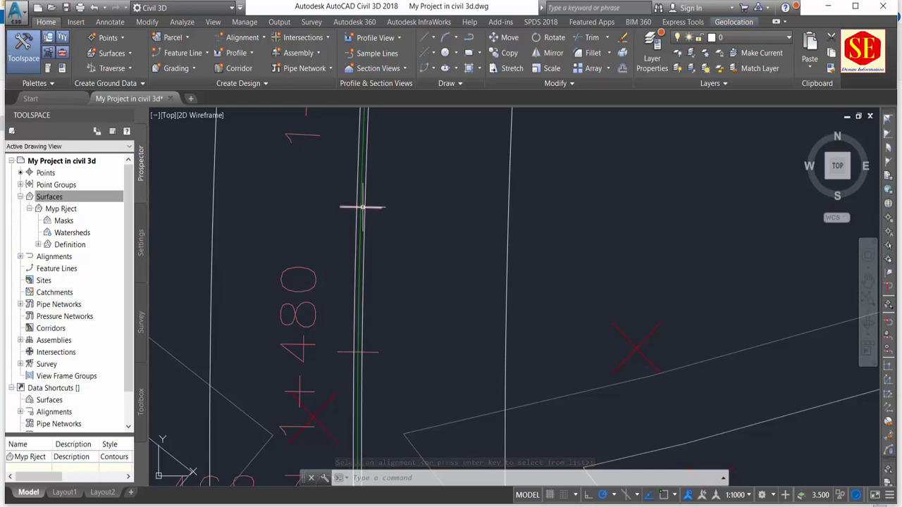
# Start another offset alignment based on Main Road-Right-0.300.
pyautogui.click(366, 208)
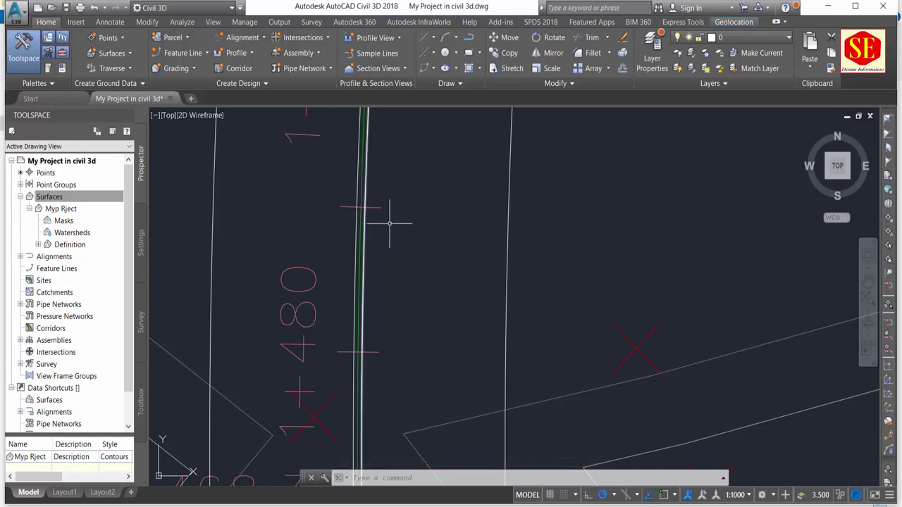
pyautogui.moveTo(412, 197); pyautogui.dragTo(403, 295, button='middle')
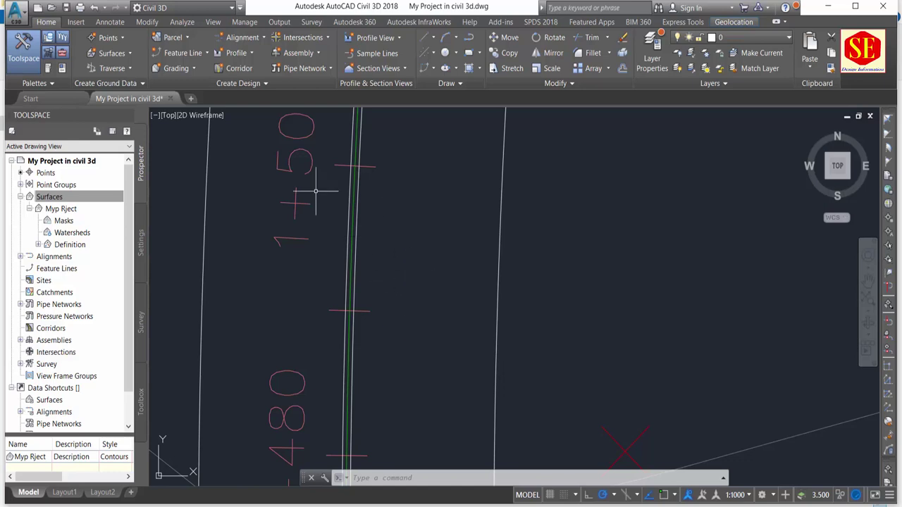
pyautogui.click(241, 37)
pyautogui.click(266, 237)
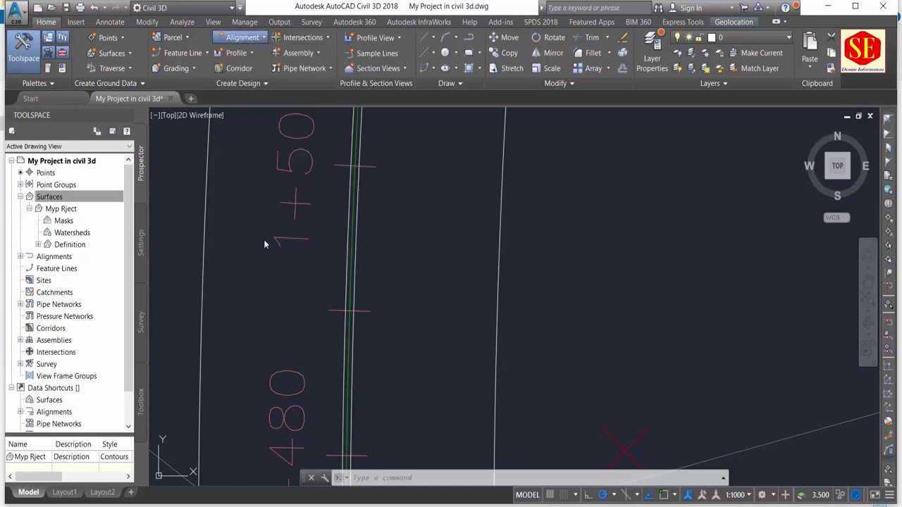
pyautogui.scroll(4, 353, 264)
pyautogui.click(354, 255)
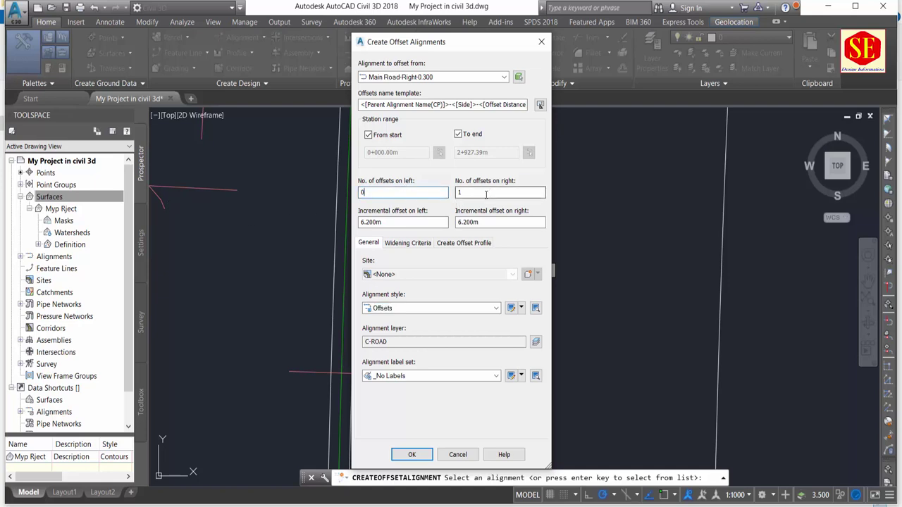
# Create one 3.6 m right offset from Main Road-Right-0.300, none on the left.
pyautogui.press('Tab')
pyautogui.press('Tab')
pyautogui.write('3.6')
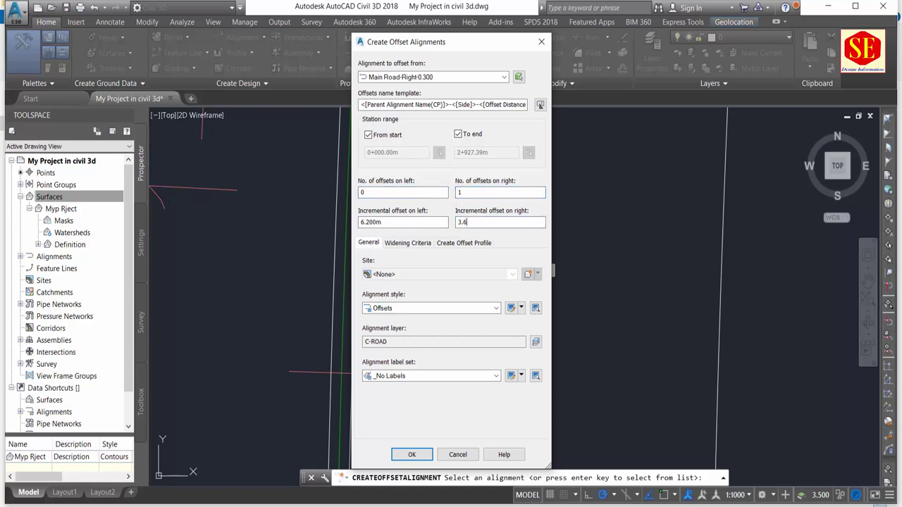
pyautogui.hotkey('shift', 'Tab')
pyautogui.click(412, 454)
pyautogui.scroll(-3, 472, 279)
pyautogui.scroll(-5, 472, 279)
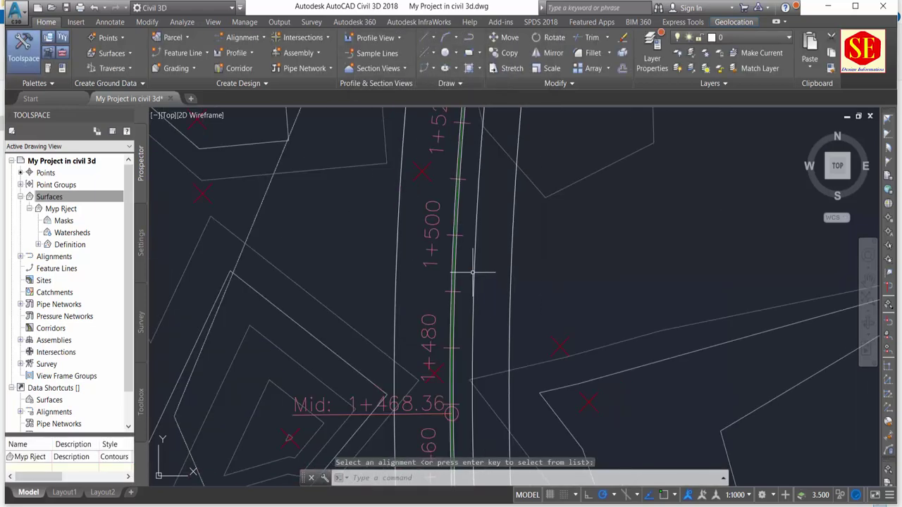
# Create two left offset alignments at 3.600 m from Main Road-Left-0.300.
pyautogui.scroll(4, 477, 310)
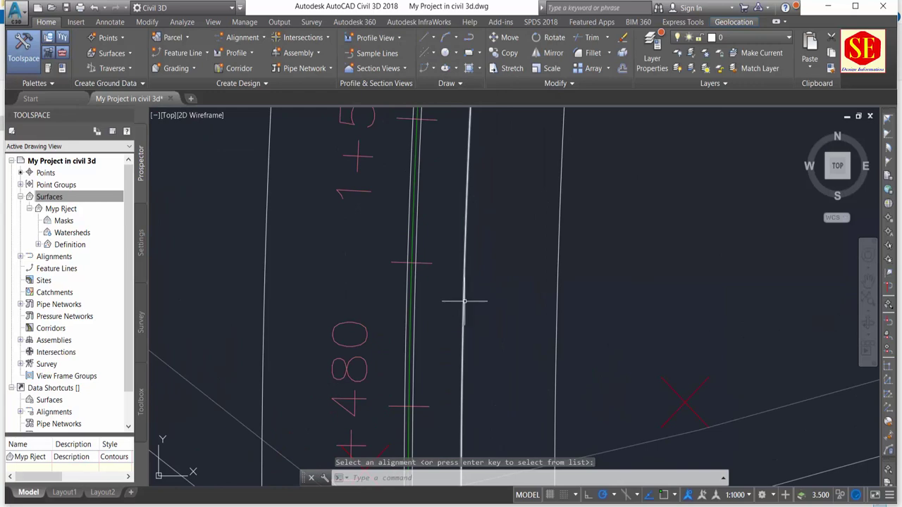
pyautogui.click(242, 37)
pyautogui.click(285, 245)
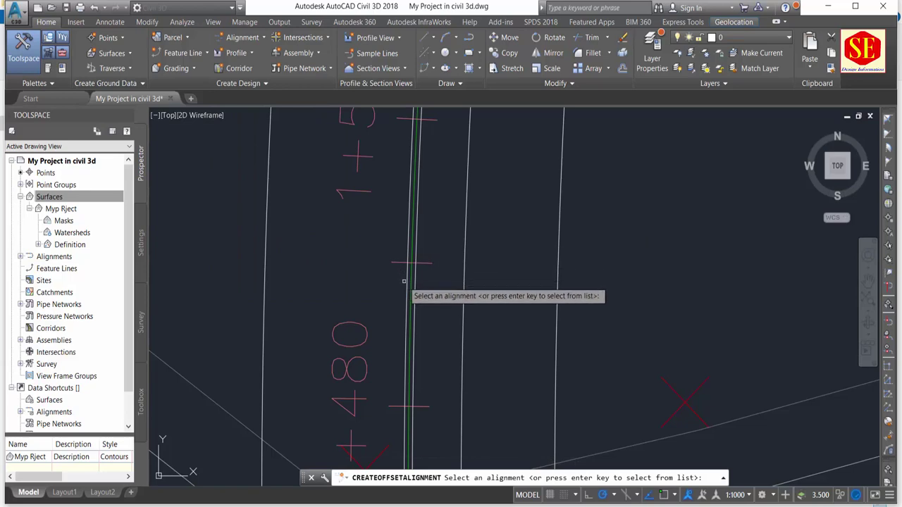
pyautogui.click(411, 284)
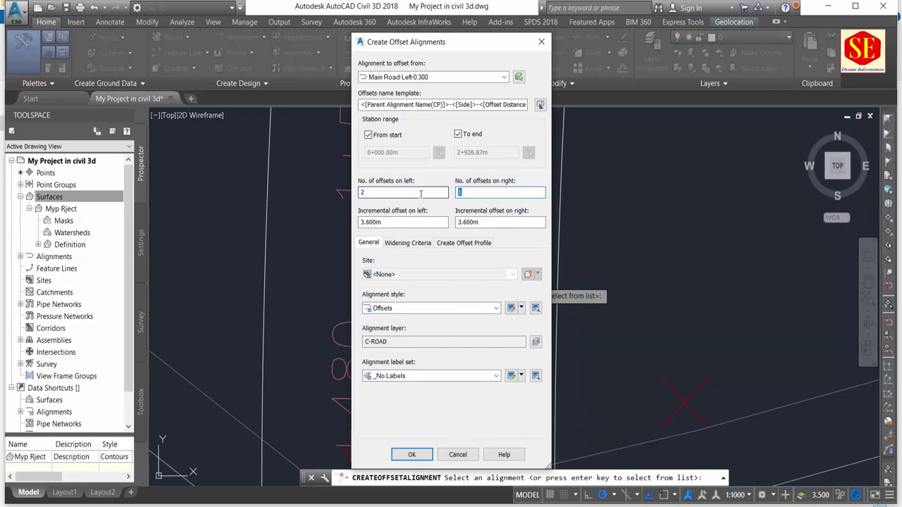
pyautogui.click(428, 455)
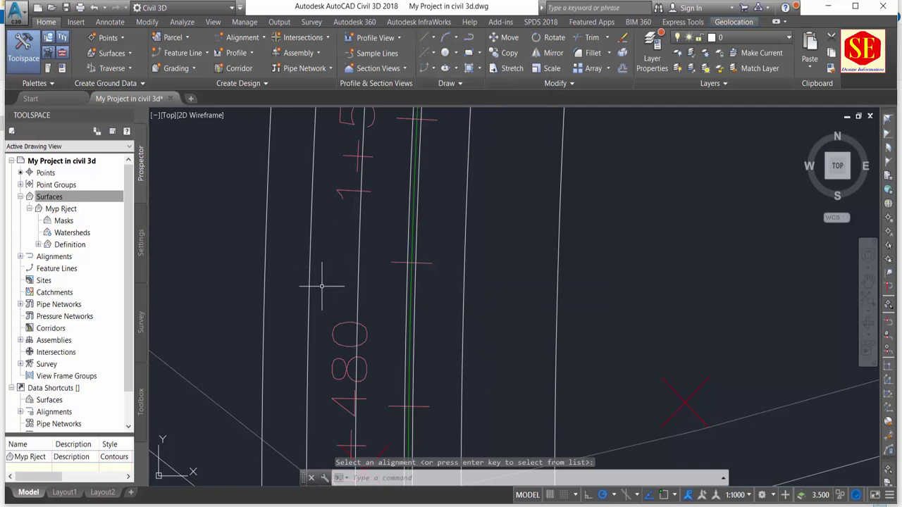
# Start an offset from Main Road-Right-0.300-Right-3.600 with 0 left offsets, then close it.
pyautogui.scroll(-2, 472, 255)
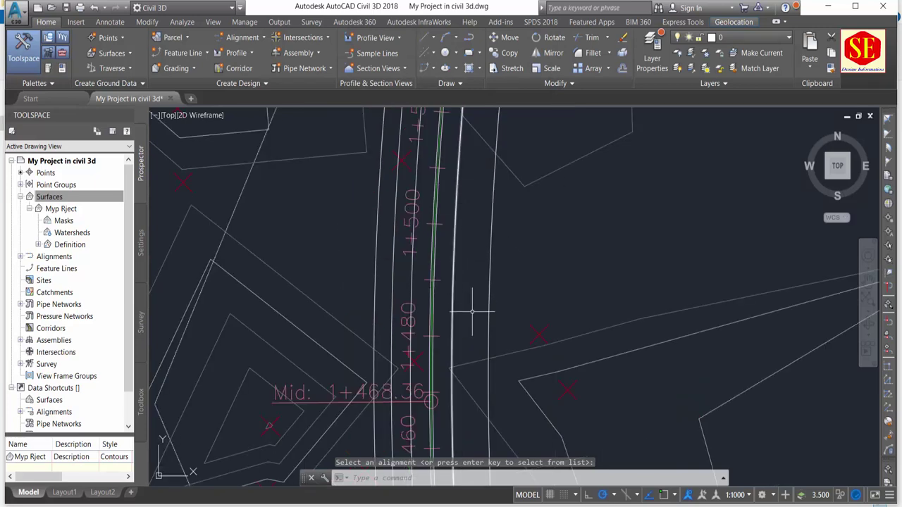
pyautogui.click(242, 38)
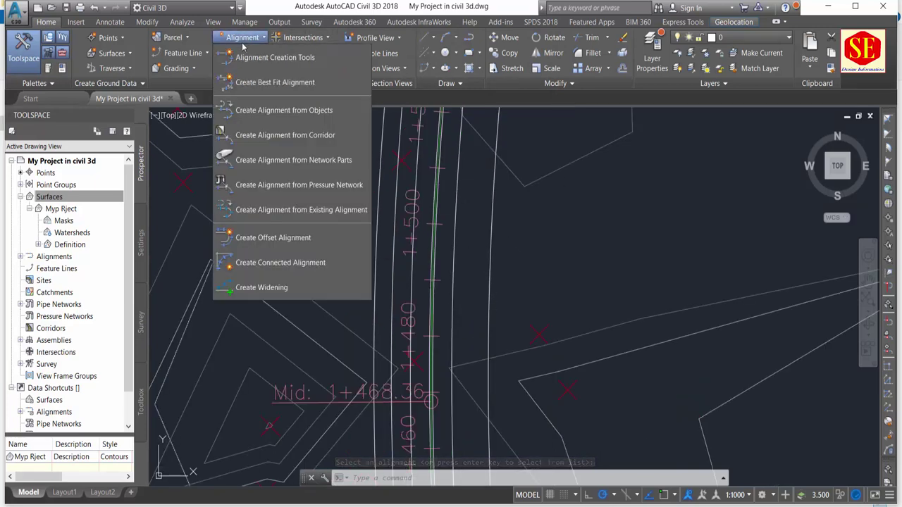
pyautogui.click(282, 235)
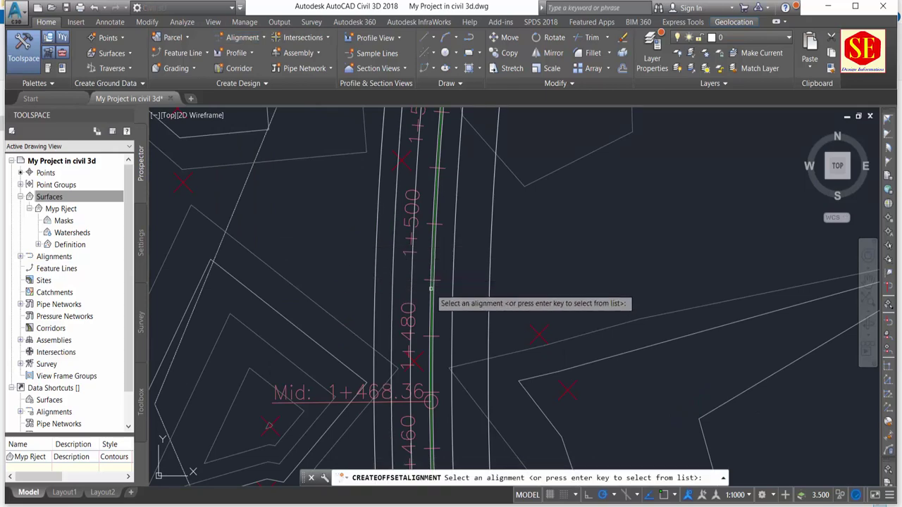
pyautogui.scroll(2, 458, 289)
pyautogui.click(476, 290)
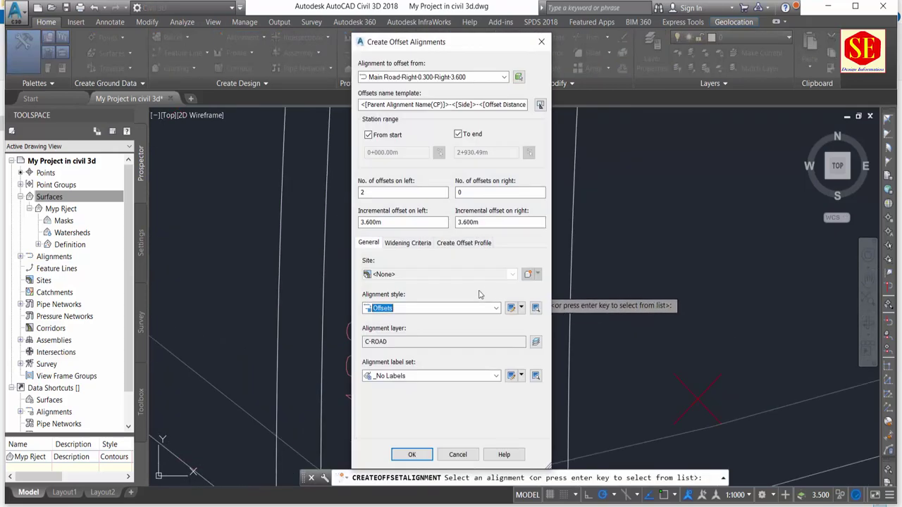
pyautogui.doubleClick(402, 192)
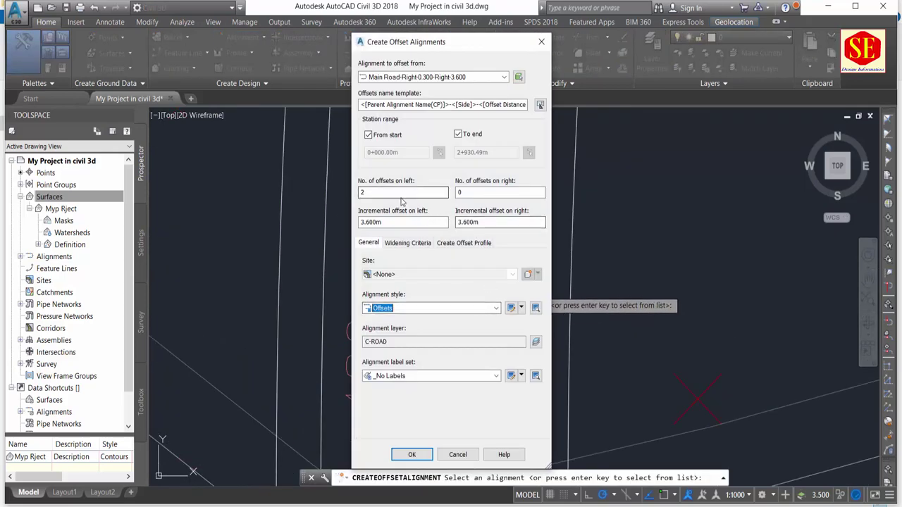
pyautogui.write('0')
pyautogui.click(513, 222)
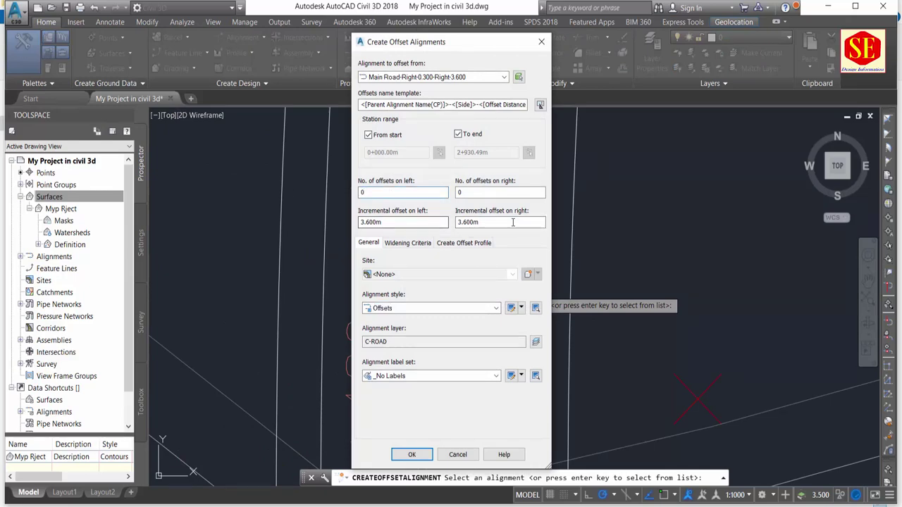
pyautogui.click(416, 455)
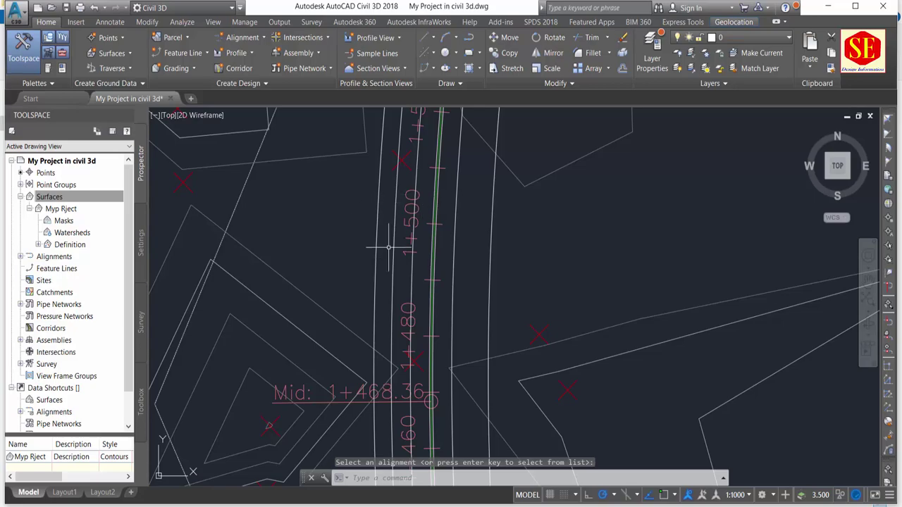
pyautogui.scroll(-3, 388, 247)
pyautogui.scroll(-2, 408, 232)
pyautogui.scroll(-2, 405, 222)
pyautogui.scroll(-2, 403, 218)
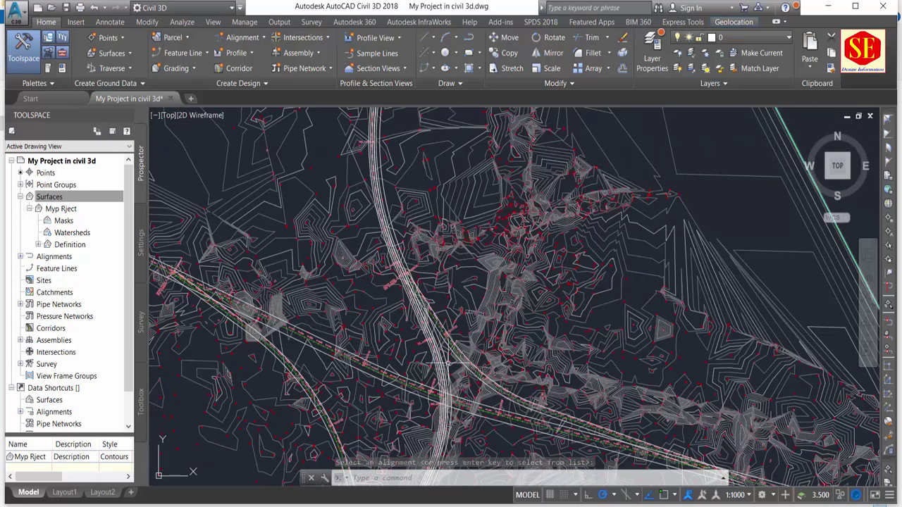
pyautogui.scroll(2, 446, 363)
pyautogui.scroll(2, 422, 289)
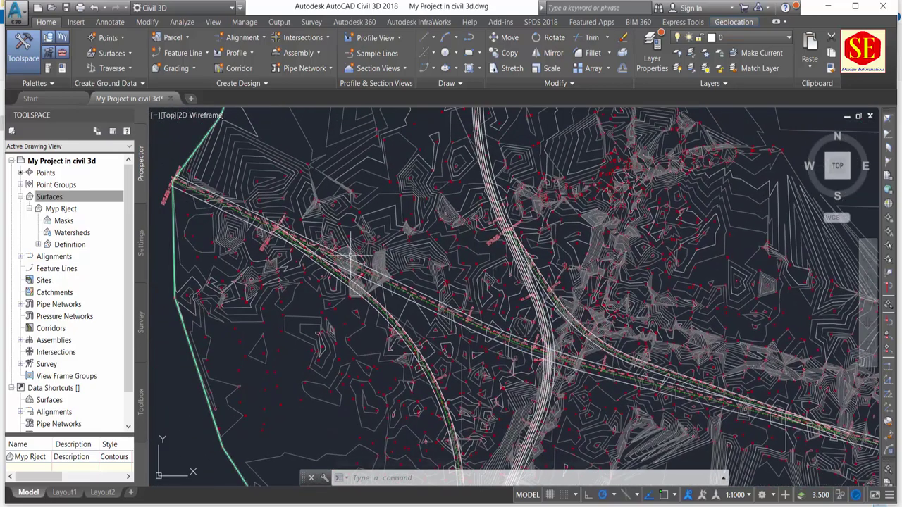
pyautogui.scroll(1, 530, 242)
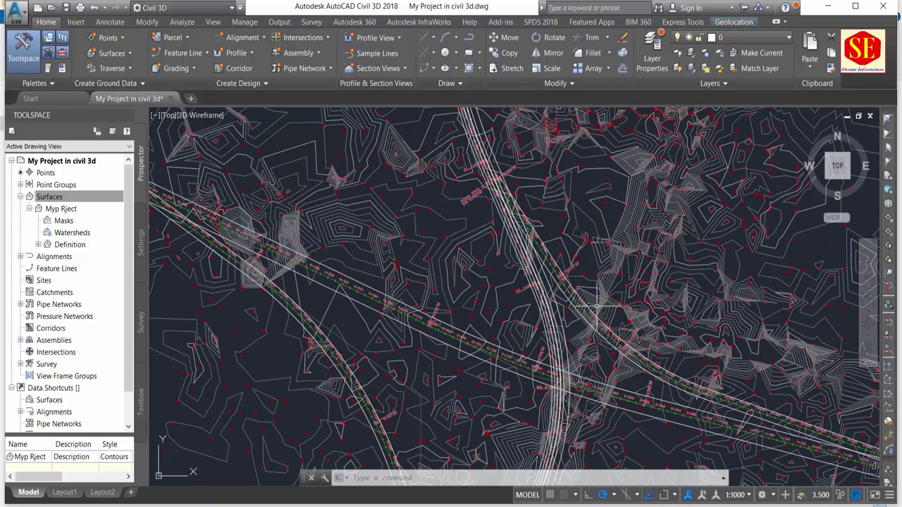
pyautogui.scroll(-3, 597, 306)
pyautogui.moveTo(528, 324)
pyautogui.mouseDown(button='middle')
pyautogui.moveTo(460, 318)
pyautogui.moveTo(412, 231)
pyautogui.mouseUp(button='middle')
pyautogui.scroll(1, 460, 319)
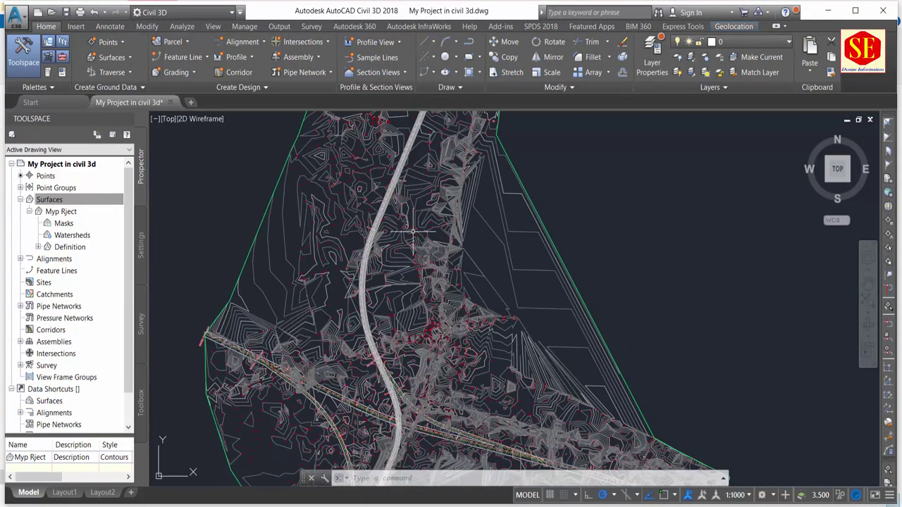
pyautogui.scroll(1, 414, 231)
pyautogui.scroll(1, 384, 257)
pyautogui.scroll(1, 350, 284)
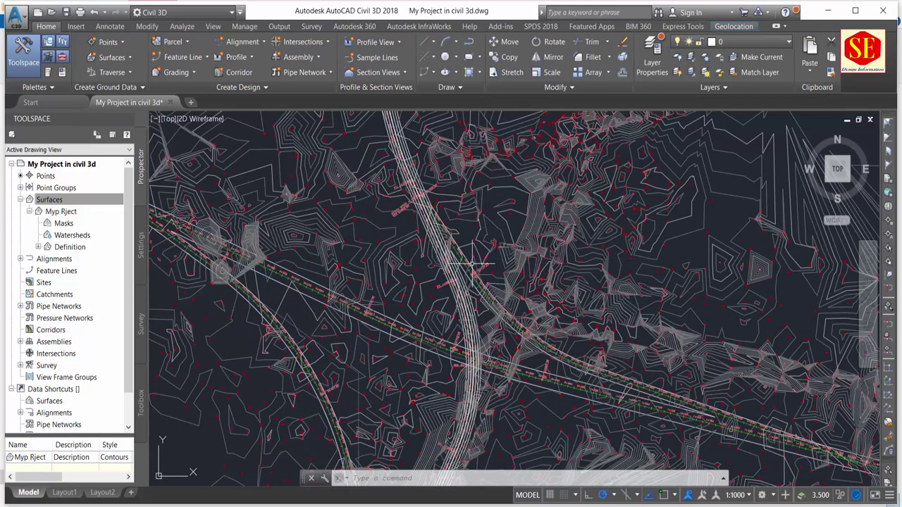
pyautogui.scroll(-5, 393, 210)
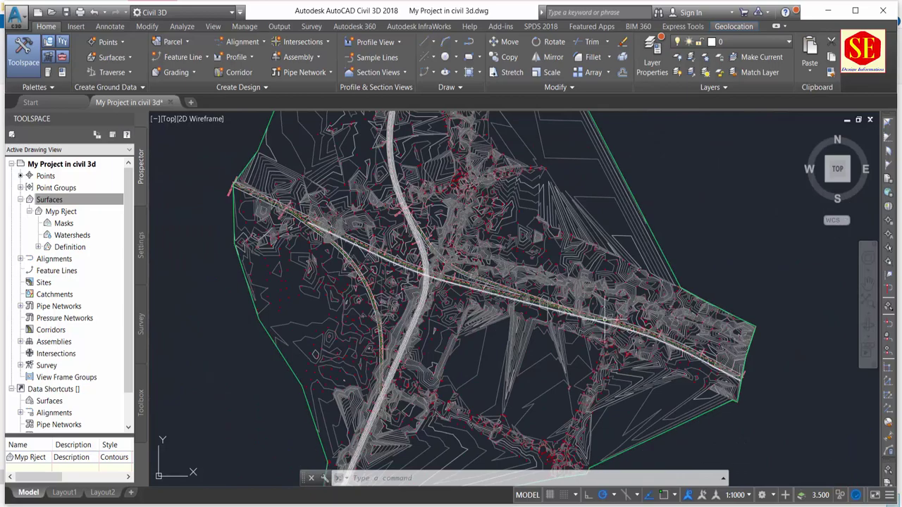
pyautogui.scroll(5, 412, 184)
pyautogui.scroll(-3, 412, 185)
pyautogui.scroll(-2, 576, 331)
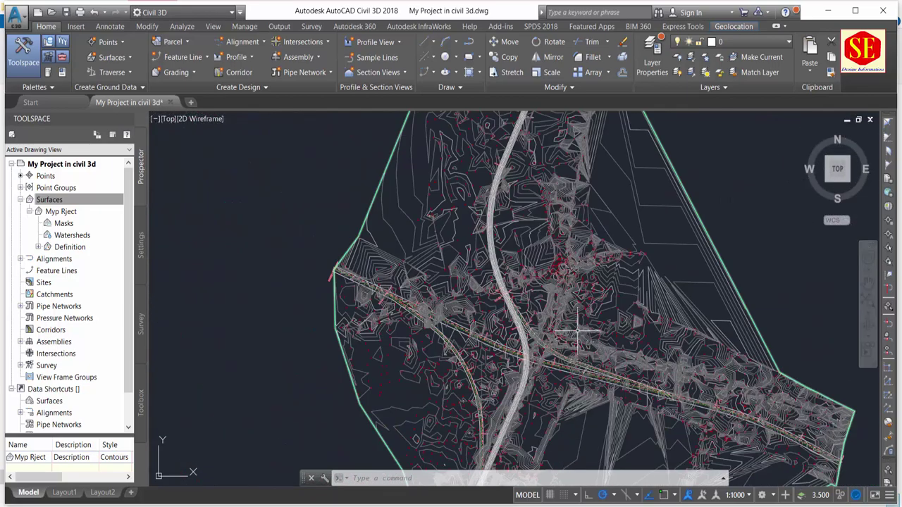
pyautogui.moveTo(491, 212); pyautogui.dragTo(463, 272, button='middle')
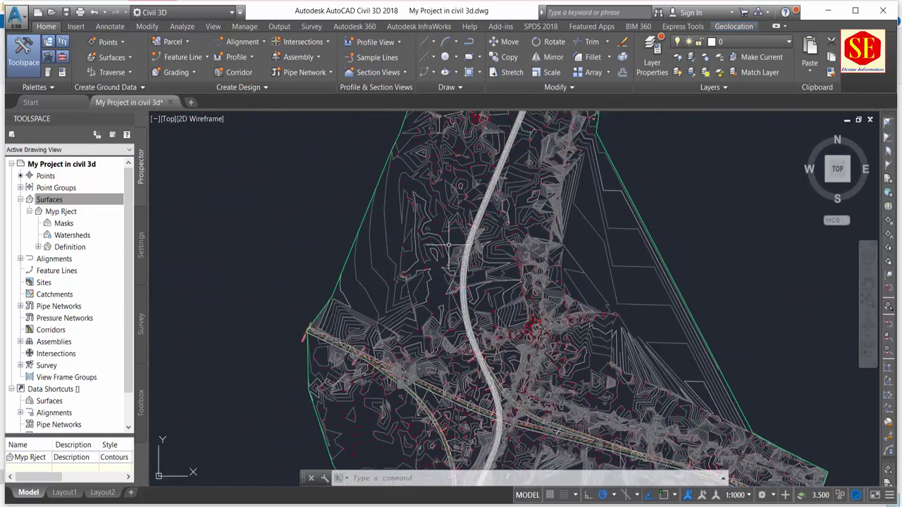
# Add a Myp Rject surface profile for the Main Road alignment via Create Surface Profile.
pyautogui.click(250, 57)
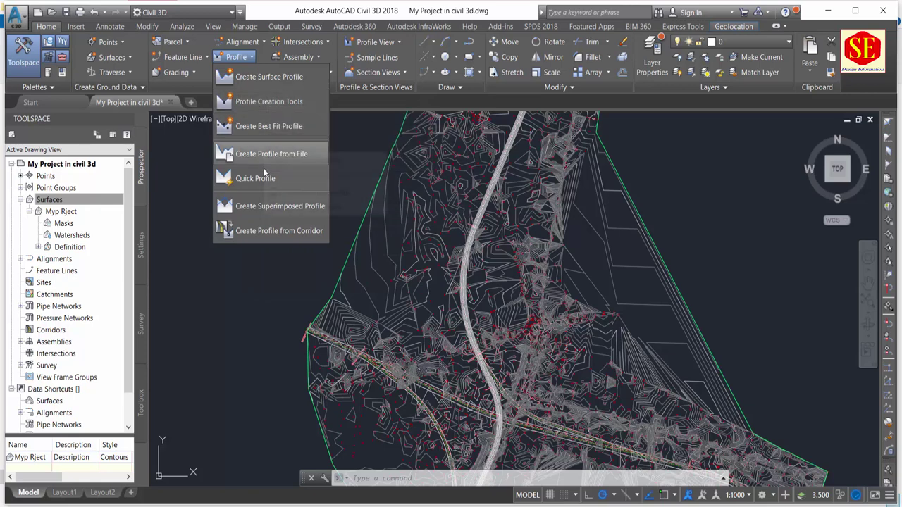
pyautogui.click(271, 78)
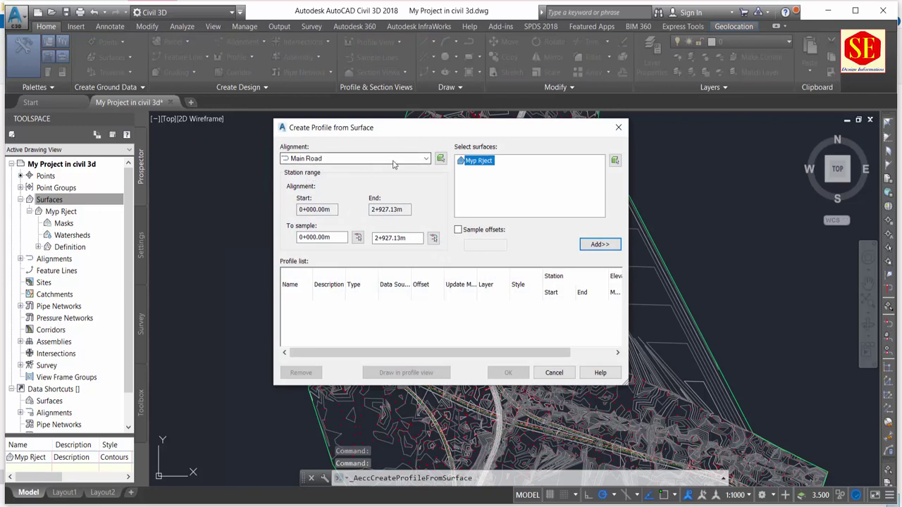
pyautogui.click(408, 162)
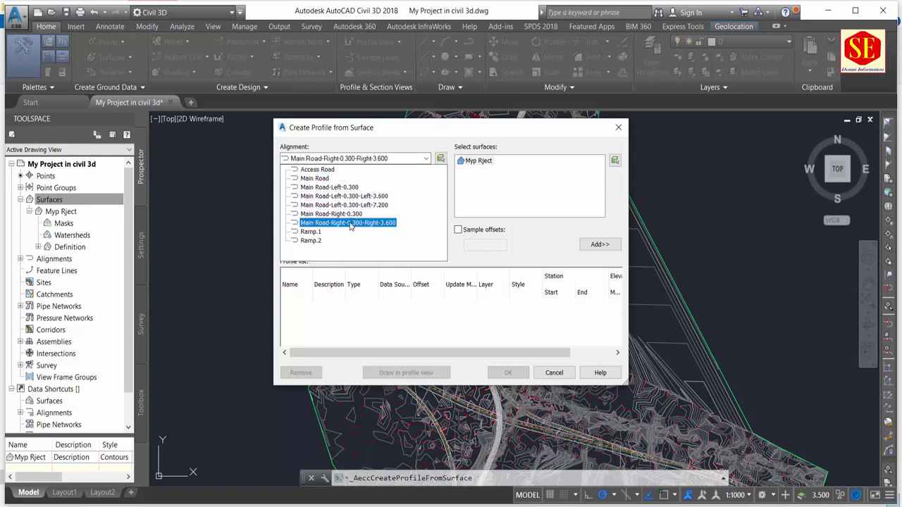
pyautogui.click(314, 180)
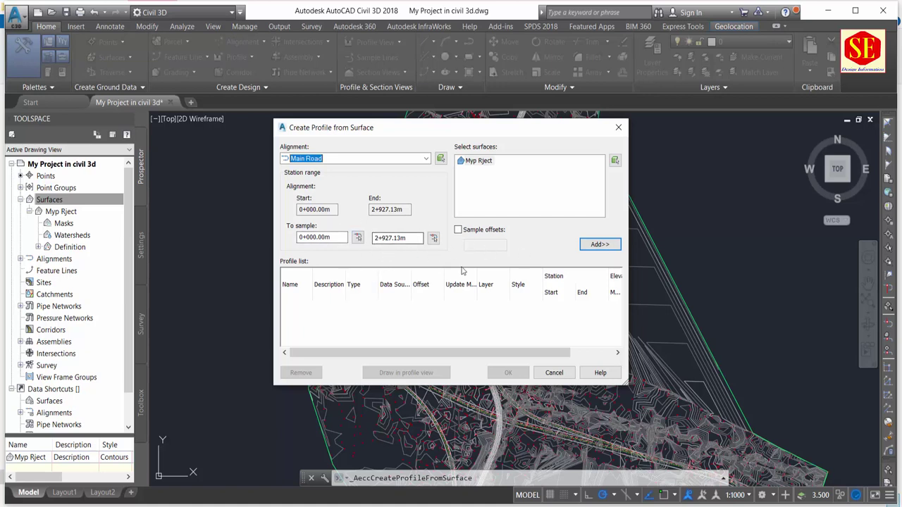
pyautogui.click(598, 244)
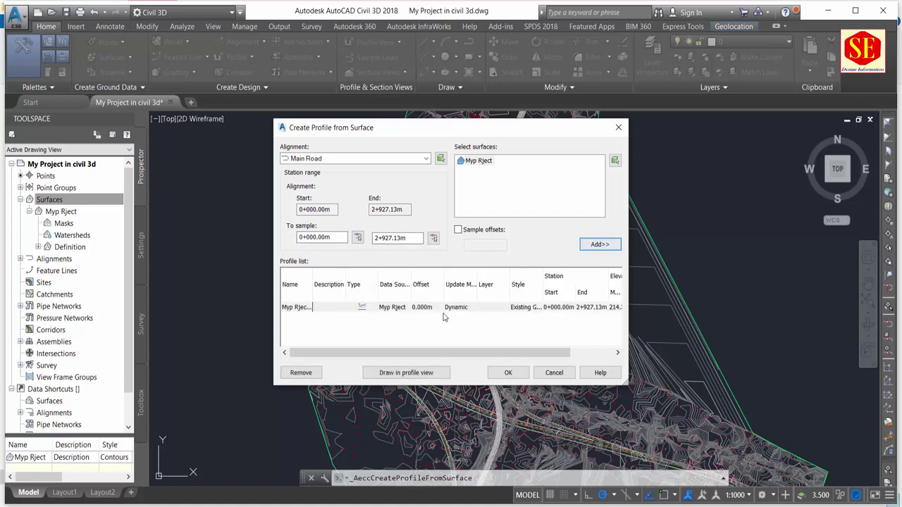
# Keep the Profile View style and the automatic station range for the Main Road view.
pyautogui.click(416, 378)
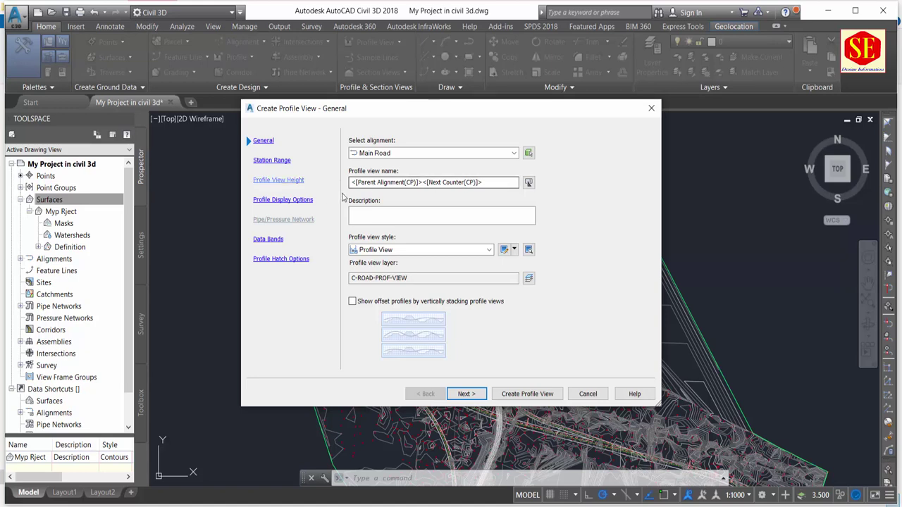
pyautogui.click(397, 218)
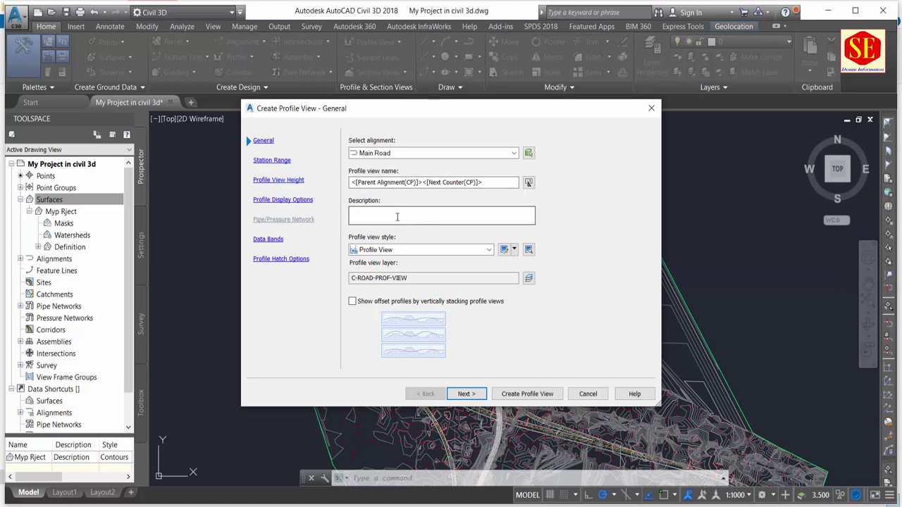
pyautogui.click(397, 250)
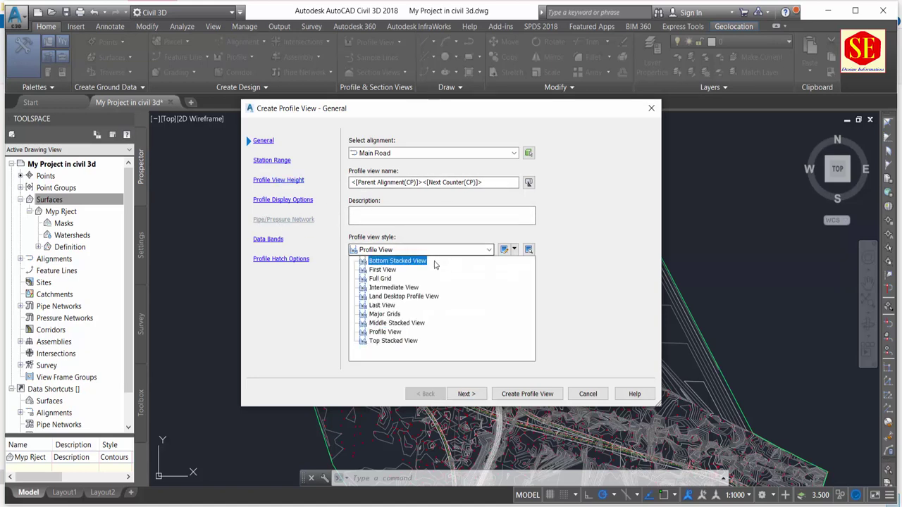
pyautogui.click(378, 336)
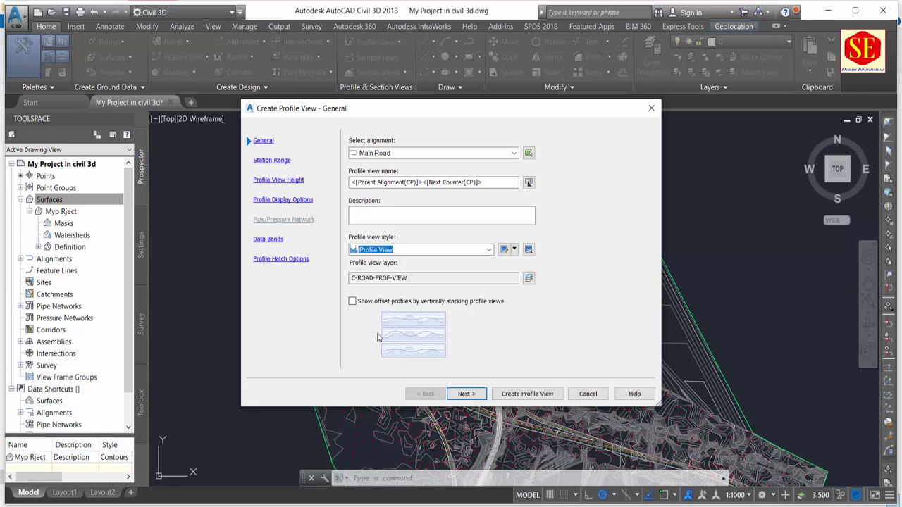
pyautogui.click(470, 394)
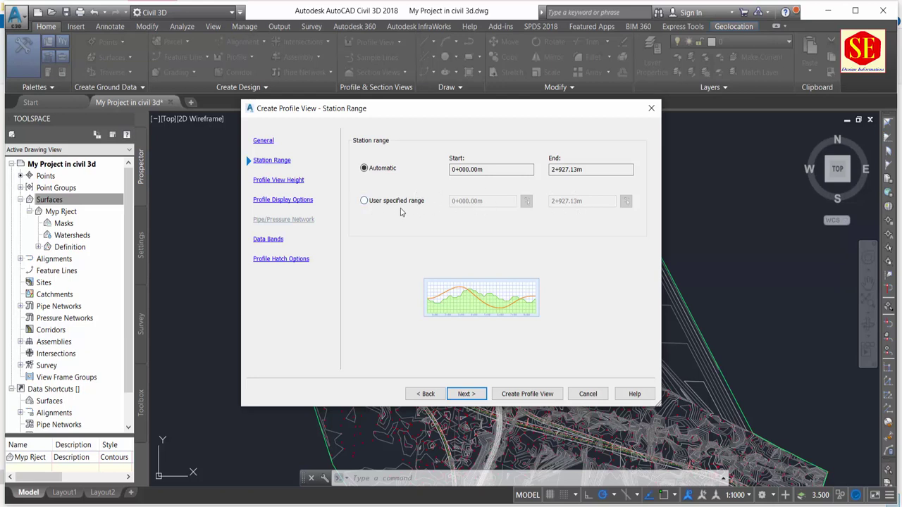
pyautogui.click(392, 201)
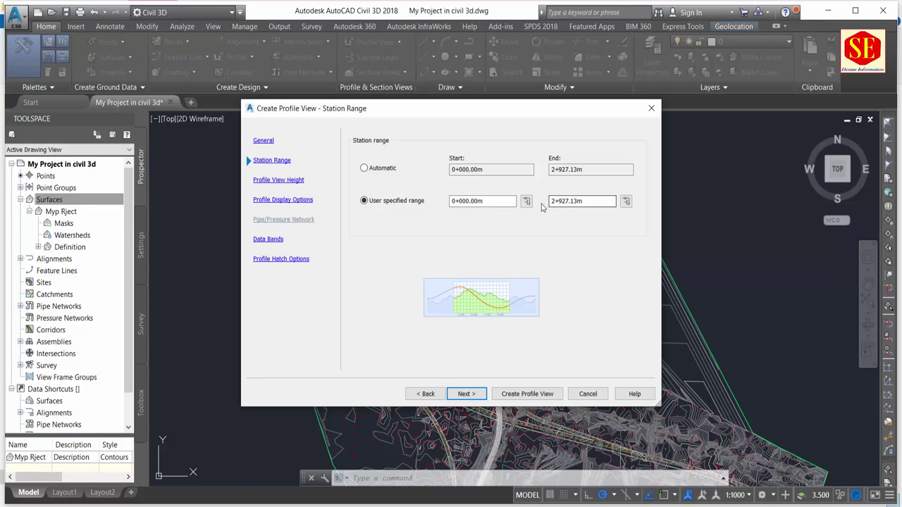
pyautogui.click(384, 170)
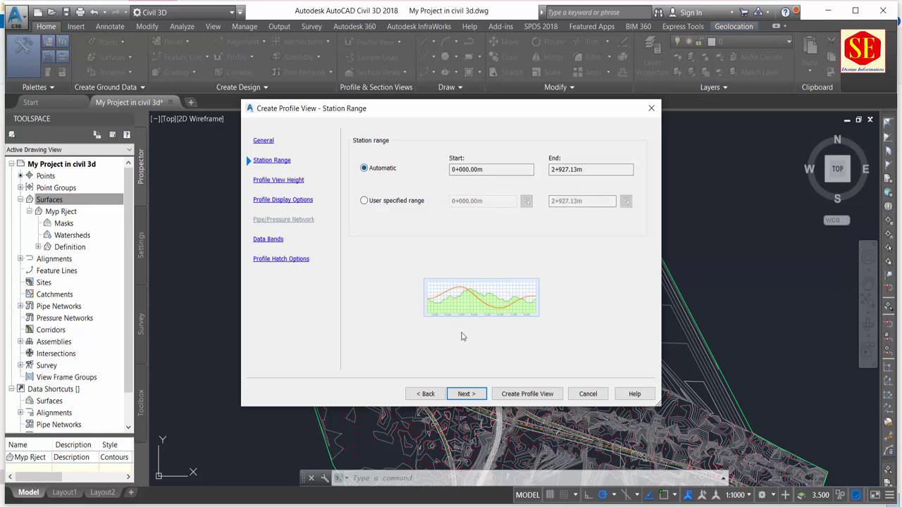
# Set a user-specified 214–218 m view height with split profile view, then create the view.
pyautogui.click(471, 398)
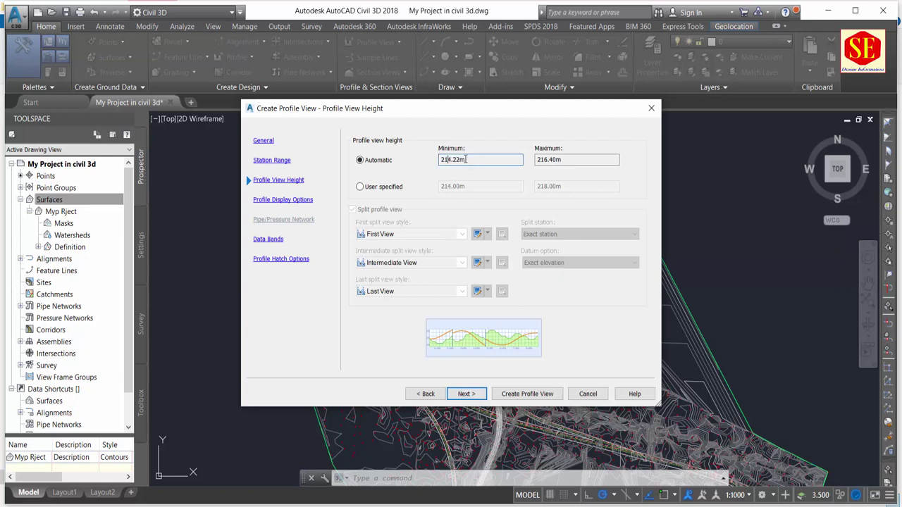
pyautogui.press('Tab')
pyautogui.click(380, 192)
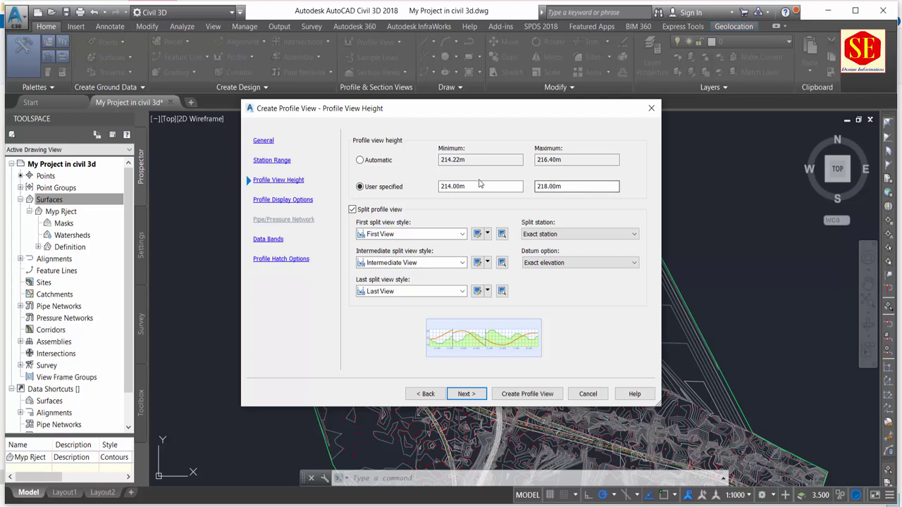
pyautogui.click(468, 395)
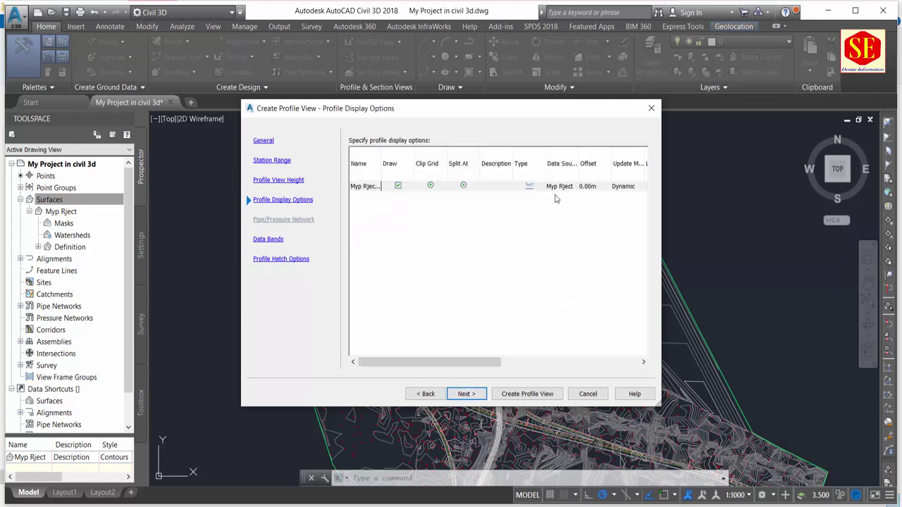
pyautogui.click(519, 396)
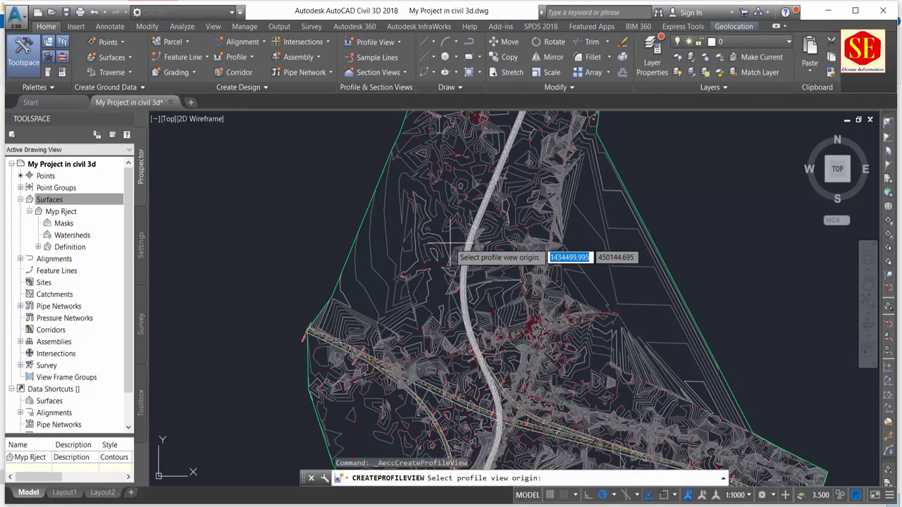
# Place the profile view origin in empty space beside the terrain.
pyautogui.scroll(-2, 452, 243)
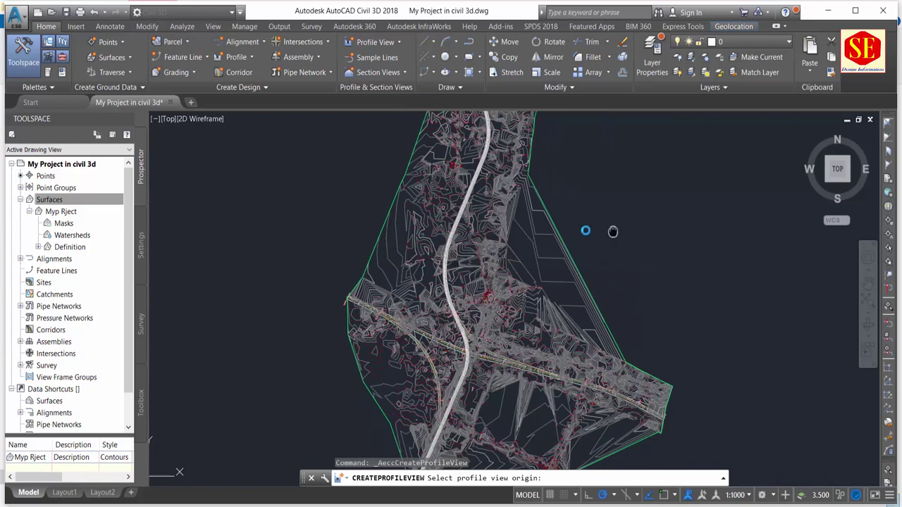
pyautogui.moveTo(694, 233); pyautogui.dragTo(519, 228, button='middle')
pyautogui.click(528, 209)
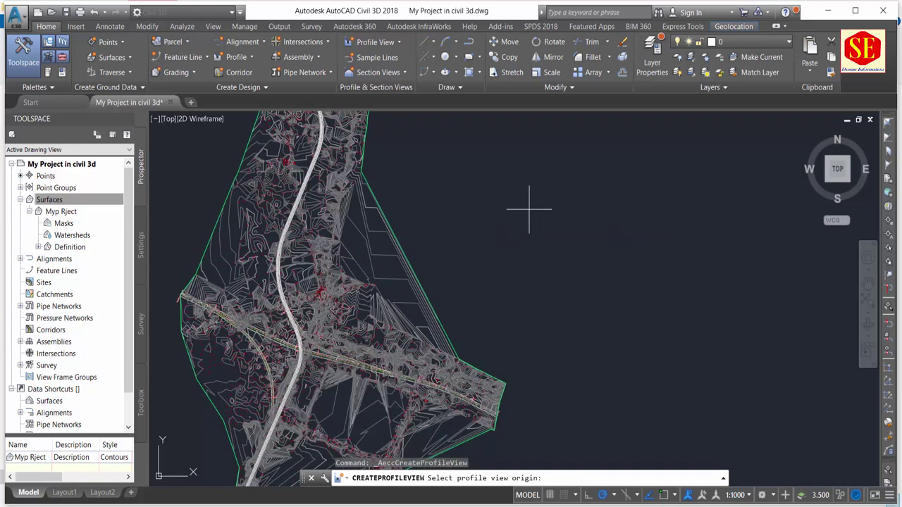
# Pan along the profile view from its start to the 2+800 stations, then zoom to fit.
pyautogui.moveTo(700, 252); pyautogui.dragTo(513, 329, button='middle')
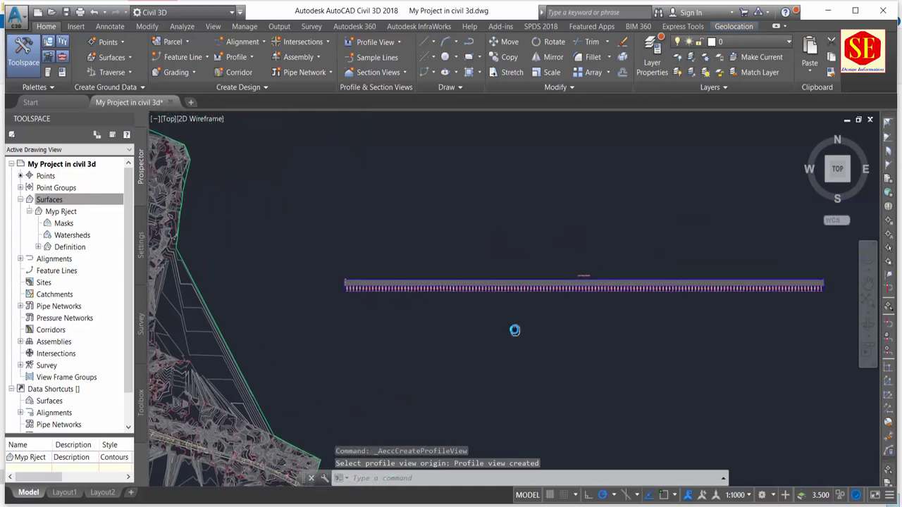
pyautogui.scroll(3, 529, 272)
pyautogui.moveTo(529, 272); pyautogui.dragTo(505, 282, button='middle')
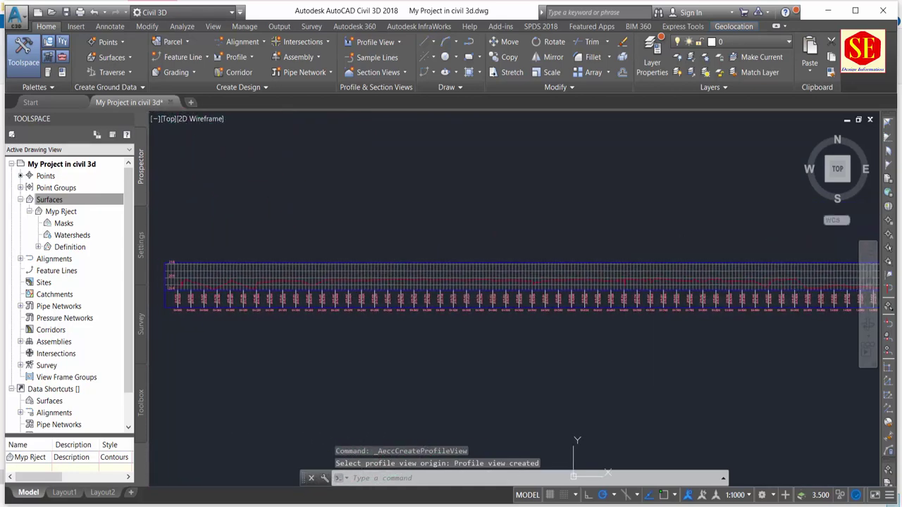
pyautogui.moveTo(210, 300); pyautogui.dragTo(323, 299, button='middle')
pyautogui.scroll(5, 297, 289)
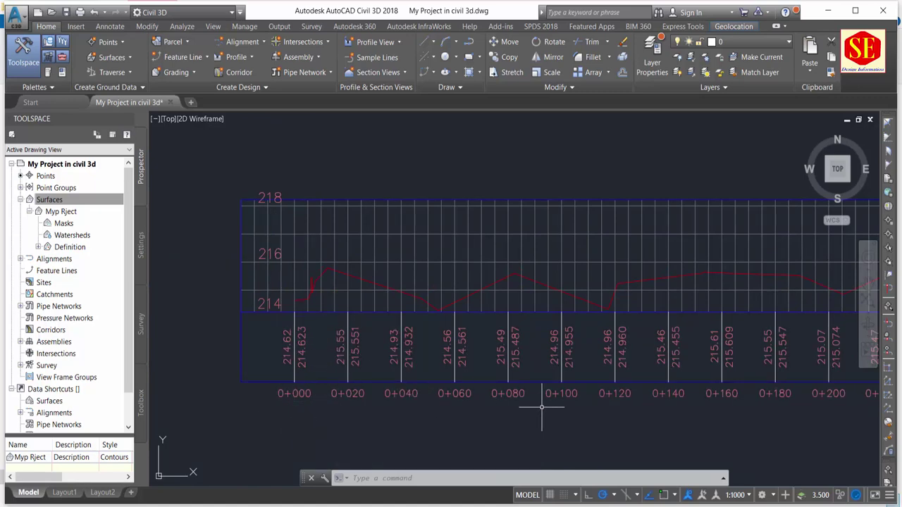
pyautogui.scroll(-2, 537, 411)
pyautogui.scroll(-2, 644, 342)
pyautogui.moveTo(644, 343); pyautogui.dragTo(585, 357, button='middle')
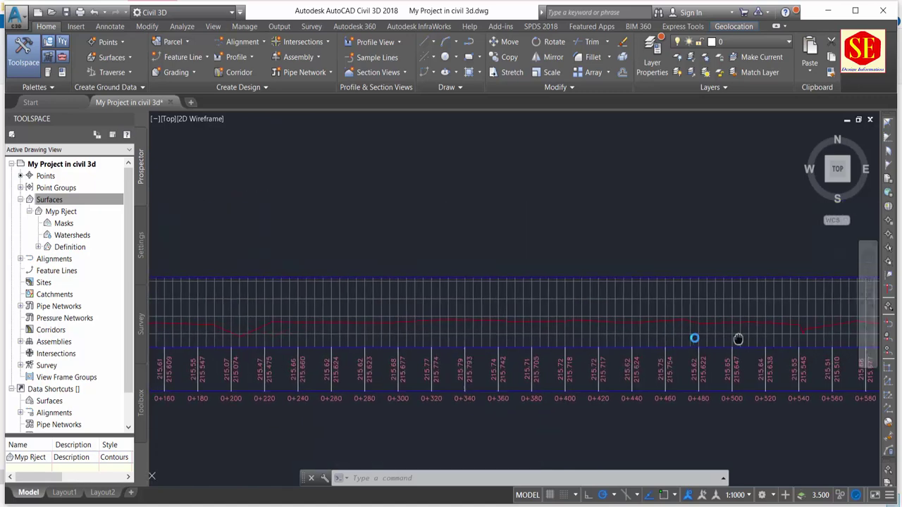
pyautogui.moveTo(739, 338); pyautogui.dragTo(346, 333, button='middle')
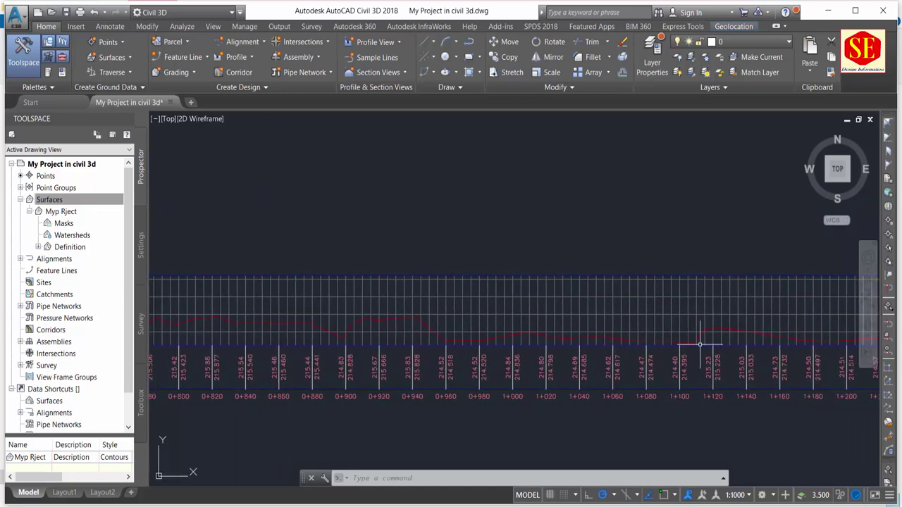
pyautogui.moveTo(696, 331); pyautogui.dragTo(412, 326, button='middle')
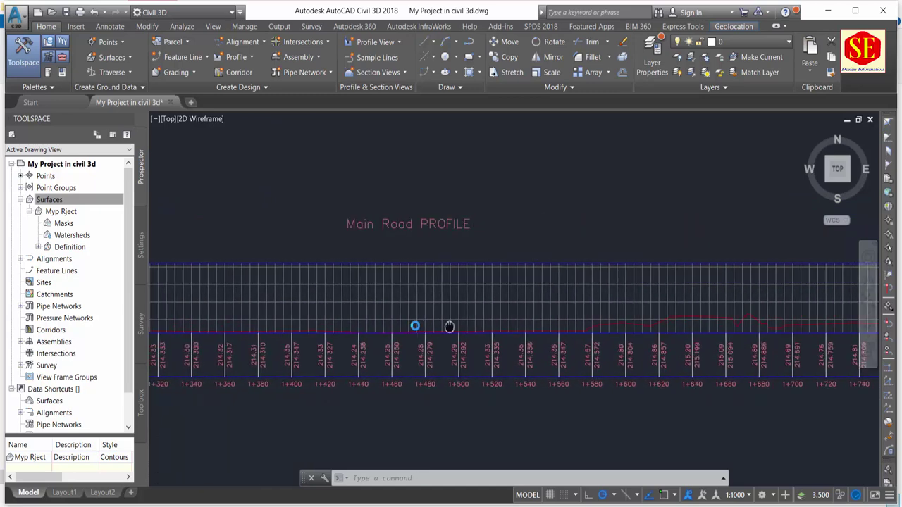
pyautogui.moveTo(665, 328); pyautogui.dragTo(357, 331, button='middle')
pyautogui.scroll(-2, 706, 328)
pyautogui.moveTo(705, 329)
pyautogui.mouseDown(button='middle')
pyautogui.moveTo(536, 326)
pyautogui.moveTo(553, 313)
pyautogui.mouseUp(button='middle')
pyautogui.moveTo(701, 311)
pyautogui.mouseDown(button='middle')
pyautogui.moveTo(536, 310)
pyautogui.moveTo(676, 307)
pyautogui.mouseUp(button='middle')
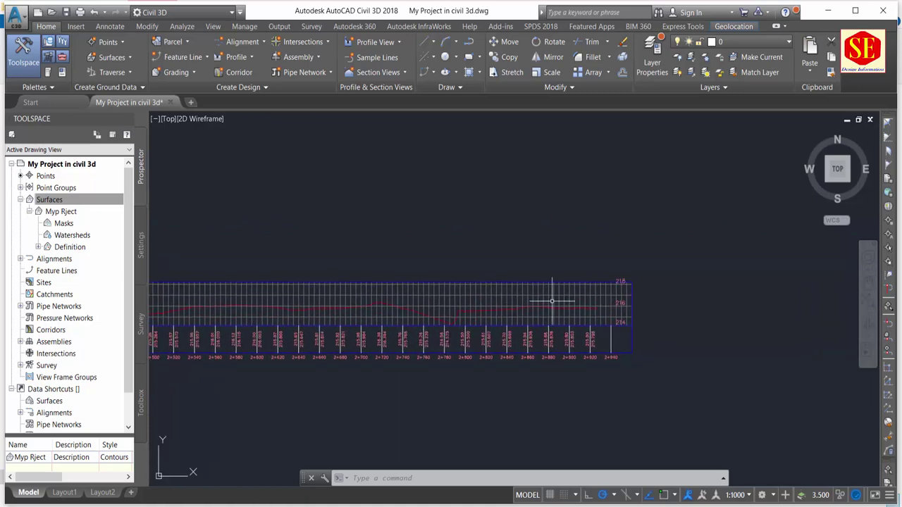
pyautogui.moveTo(577, 308); pyautogui.dragTo(523, 308, button='middle')
pyautogui.scroll(4, 525, 315)
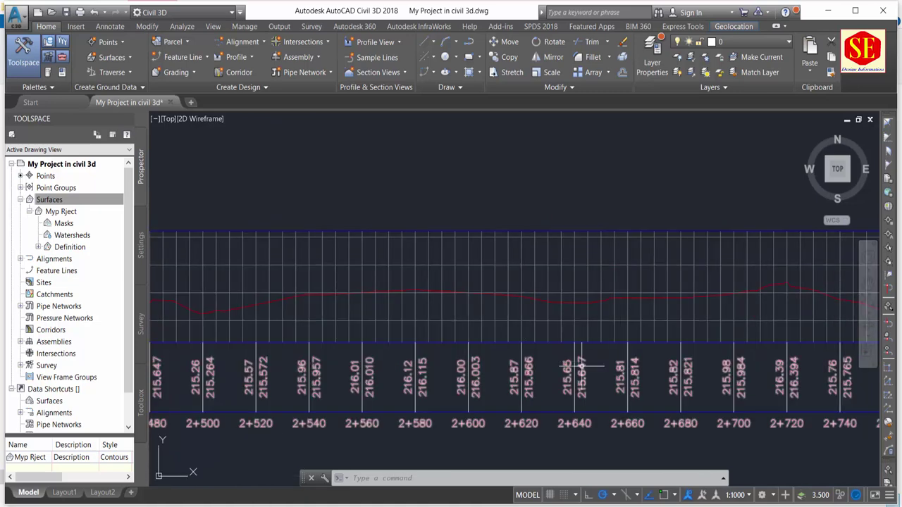
pyautogui.scroll(4, 571, 283)
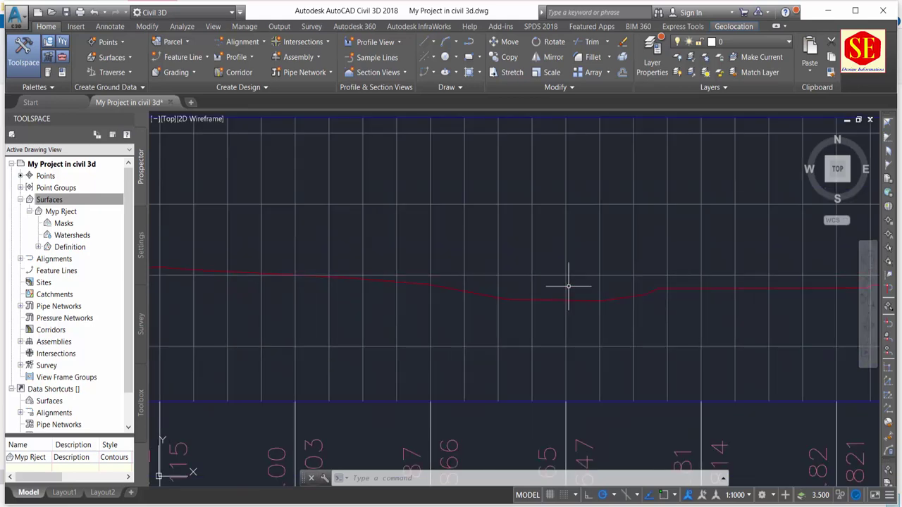
pyautogui.scroll(-6, 678, 298)
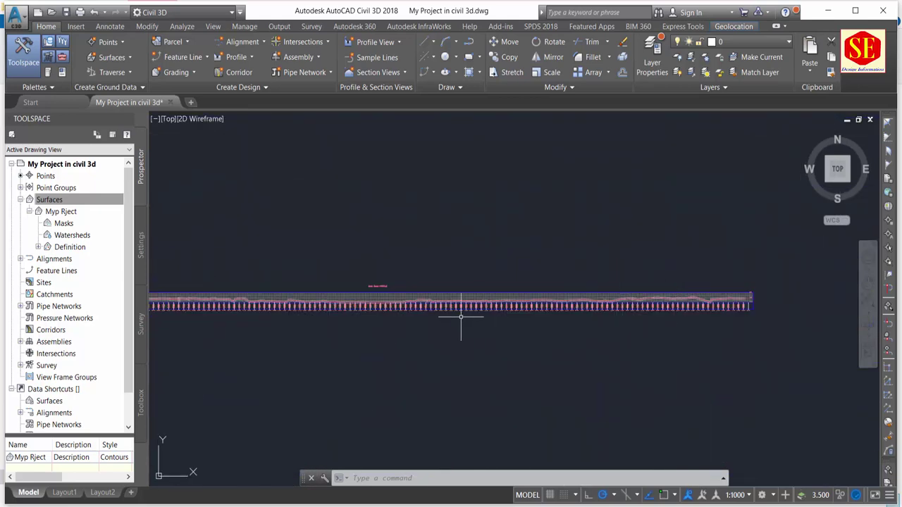
pyautogui.scroll(2, 206, 316)
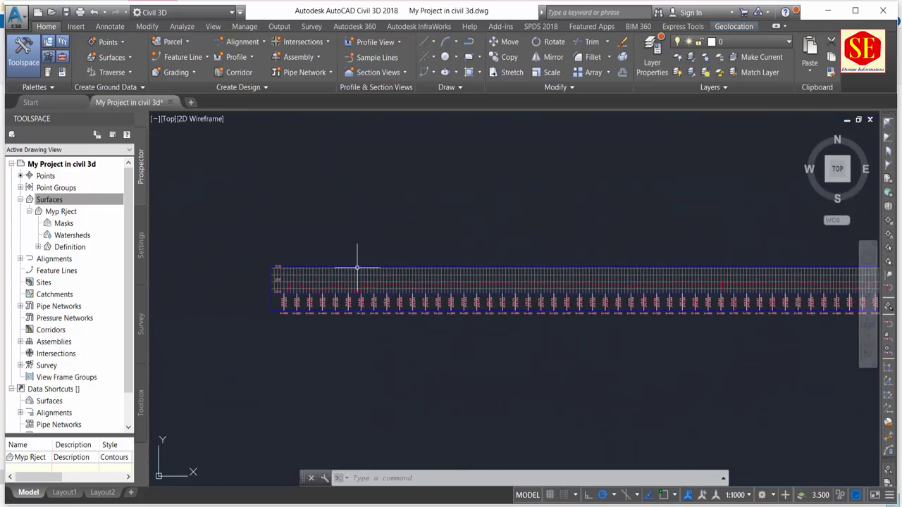
pyautogui.scroll(2, 463, 312)
pyautogui.moveTo(462, 312); pyautogui.dragTo(483, 302, button='middle')
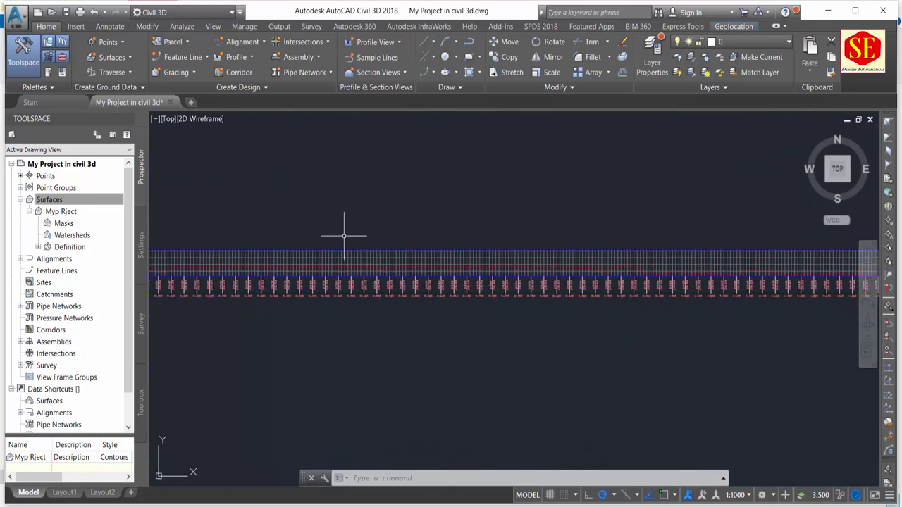
pyautogui.scroll(-2, 402, 248)
pyautogui.scroll(1, 589, 243)
pyautogui.scroll(4, 604, 255)
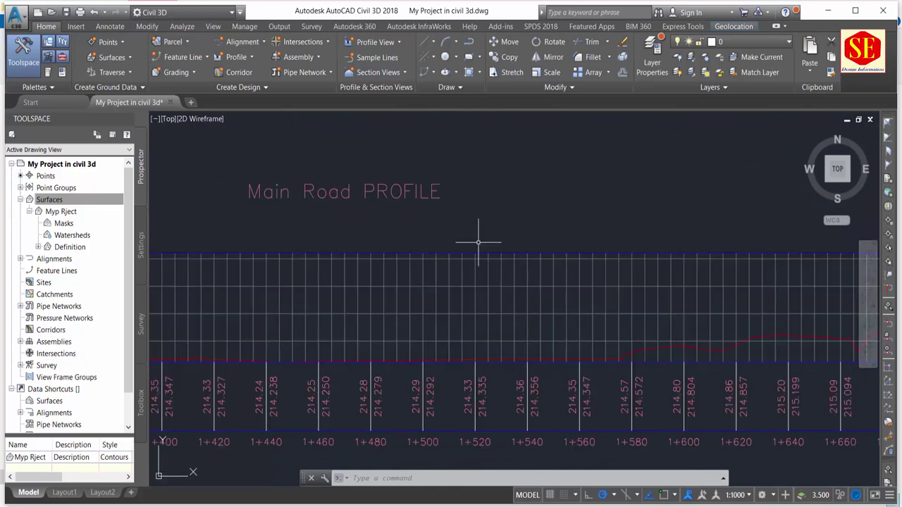
pyautogui.scroll(-2, 599, 313)
pyautogui.scroll(-2, 613, 310)
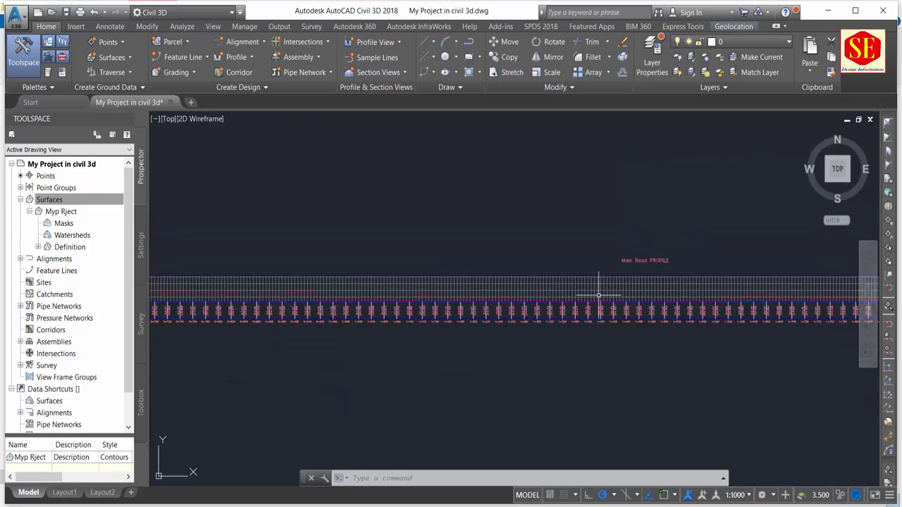
pyautogui.scroll(-1, 629, 306)
pyautogui.scroll(-1, 257, 331)
pyautogui.scroll(3, 318, 338)
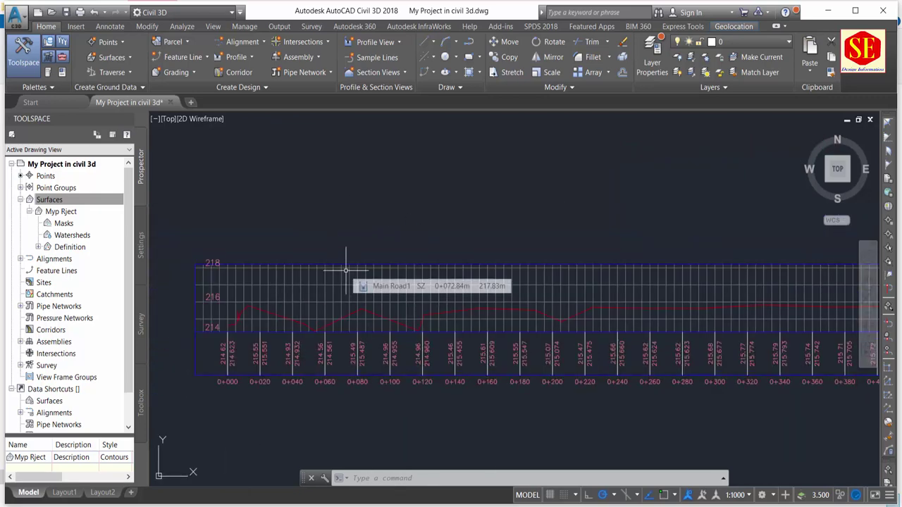
pyautogui.middleClick(358, 201)
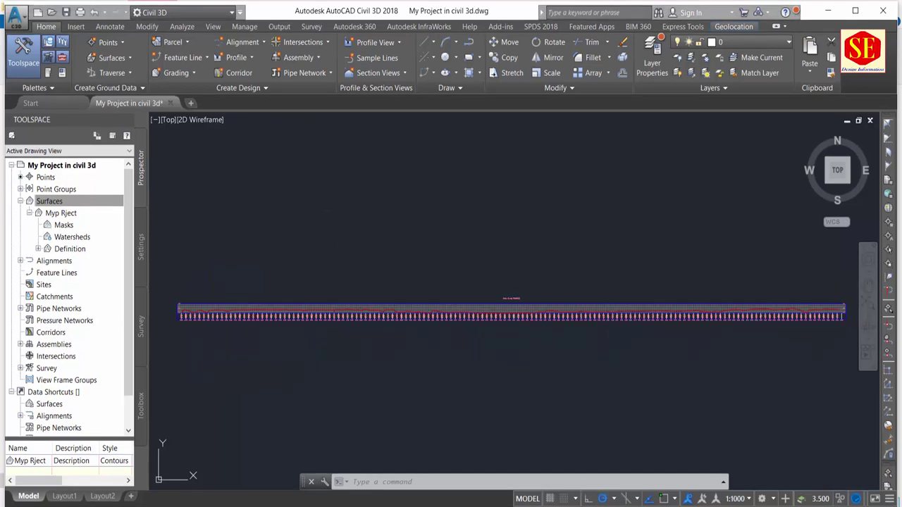
pyautogui.scroll(2, 483, 302)
pyautogui.scroll(2, 483, 306)
pyautogui.scroll(3, 493, 310)
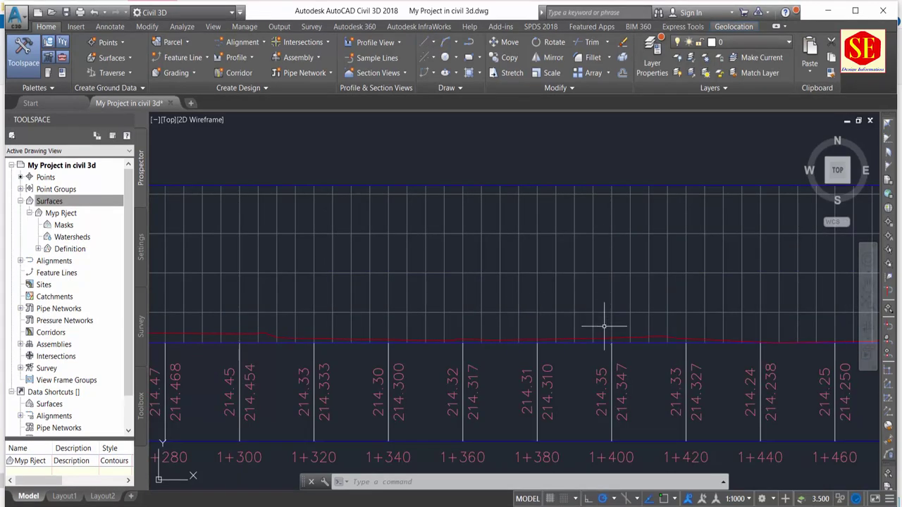
# Select the ground profile line and then the profile view grid.
pyautogui.click(638, 338)
pyautogui.scroll(-4, 638, 339)
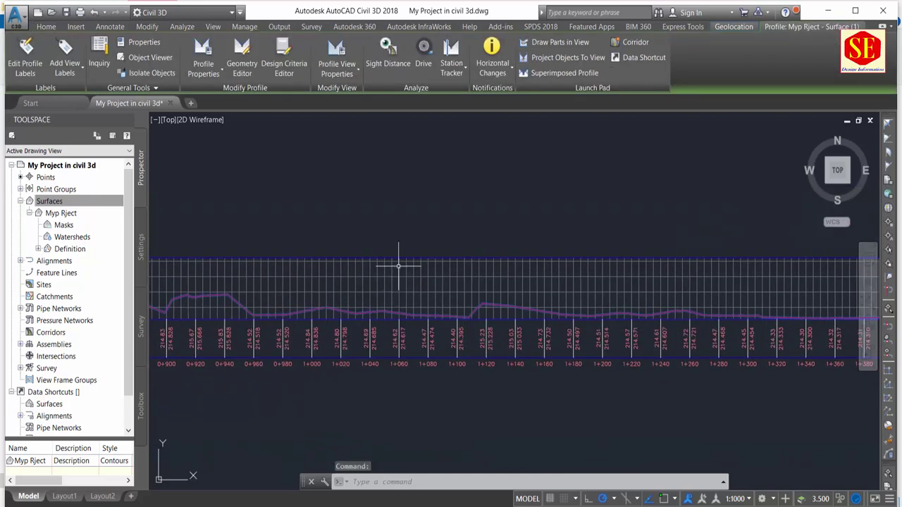
pyautogui.scroll(-2, 398, 266)
pyautogui.scroll(-2, 412, 314)
pyautogui.scroll(-1, 437, 310)
pyautogui.scroll(-1, 422, 308)
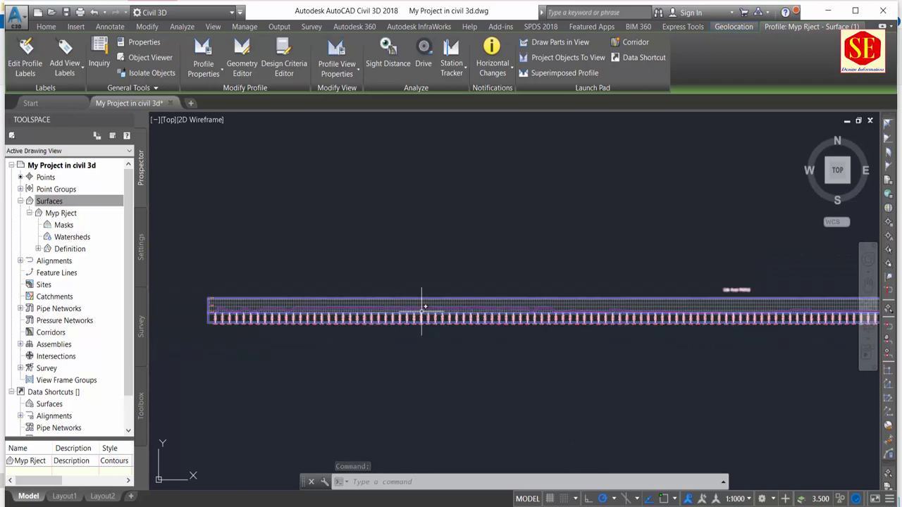
pyautogui.scroll(-1, 286, 298)
pyautogui.scroll(-2, 374, 286)
pyautogui.scroll(-1, 438, 281)
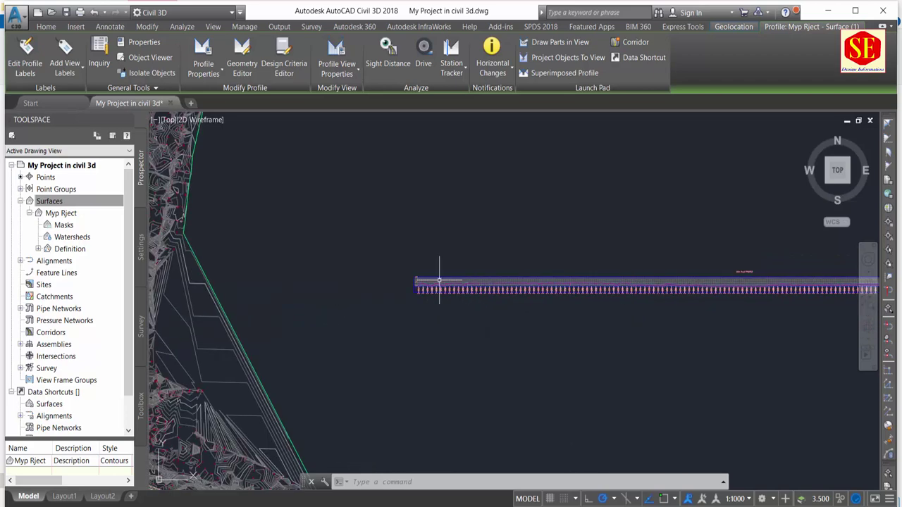
pyautogui.scroll(3, 439, 280)
pyautogui.click(409, 279)
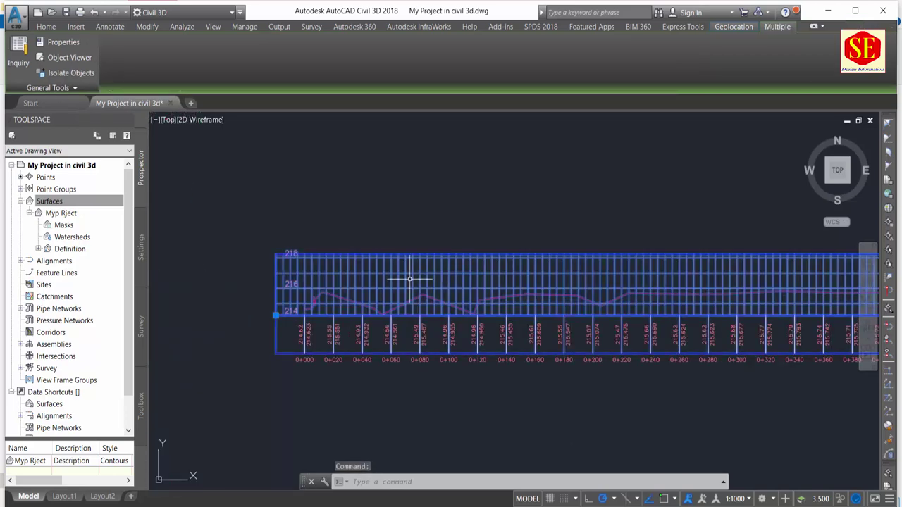
# Open the Elevations page of the Main Road profile view's properties.
pyautogui.press('Escape')
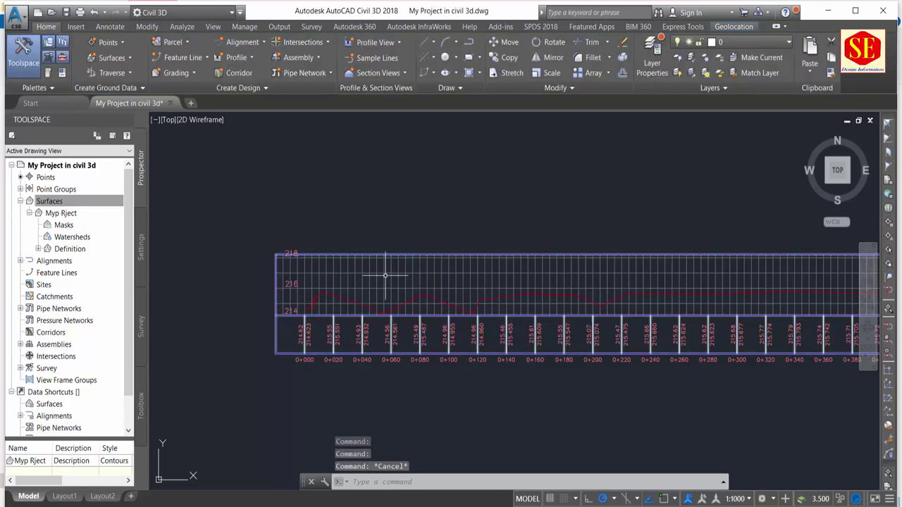
pyautogui.click(385, 275)
pyautogui.click(379, 282)
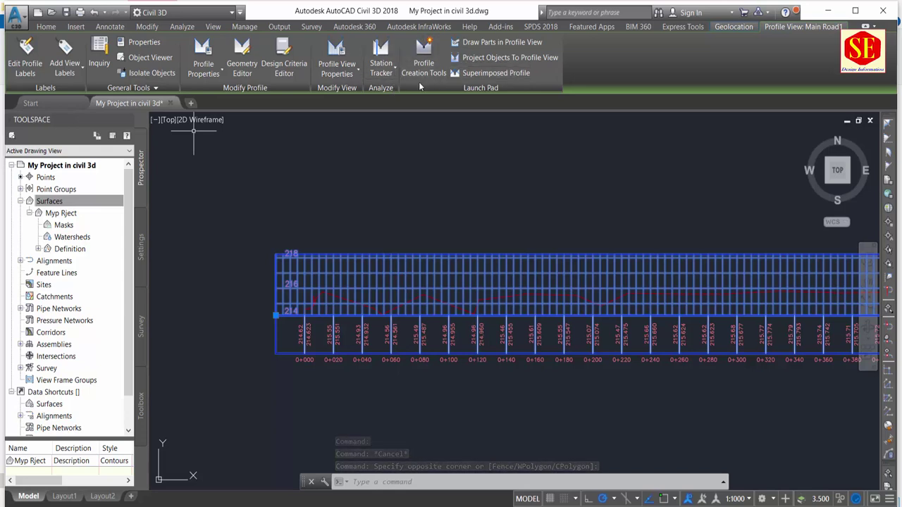
pyautogui.click(339, 76)
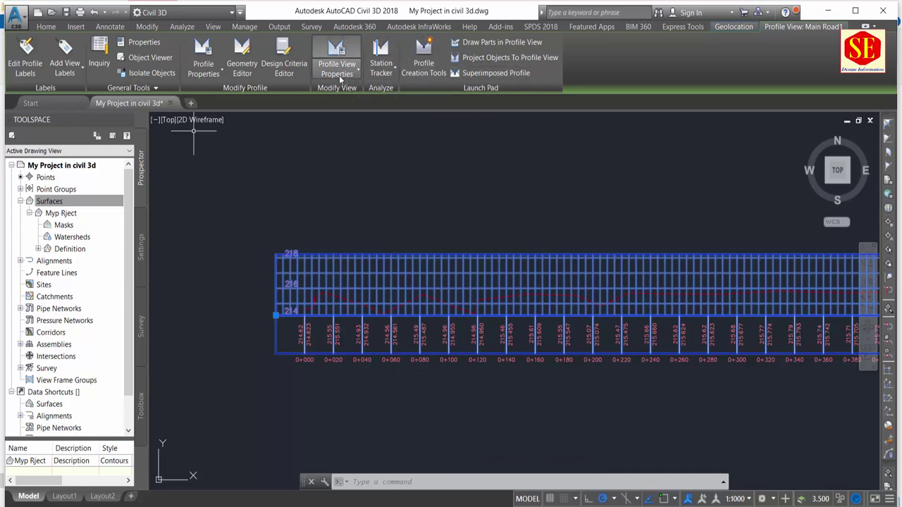
pyautogui.click(347, 71)
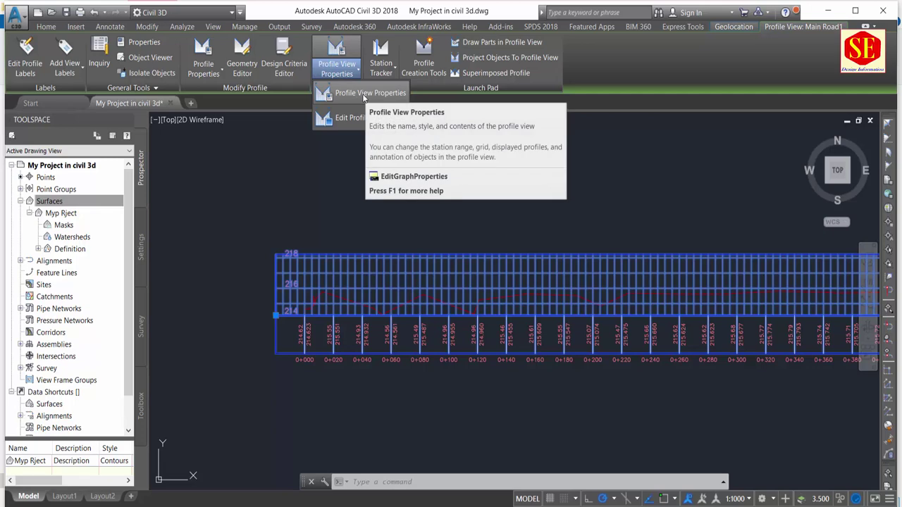
pyautogui.click(365, 96)
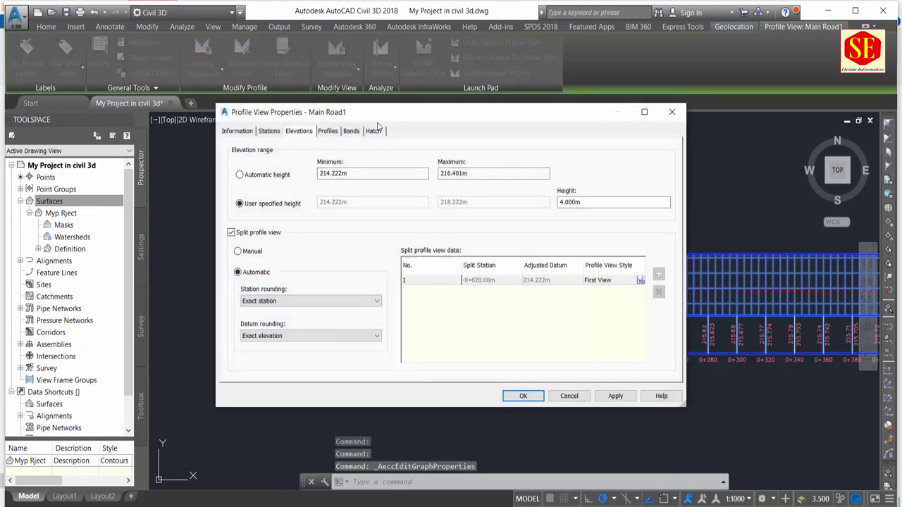
pyautogui.click(371, 133)
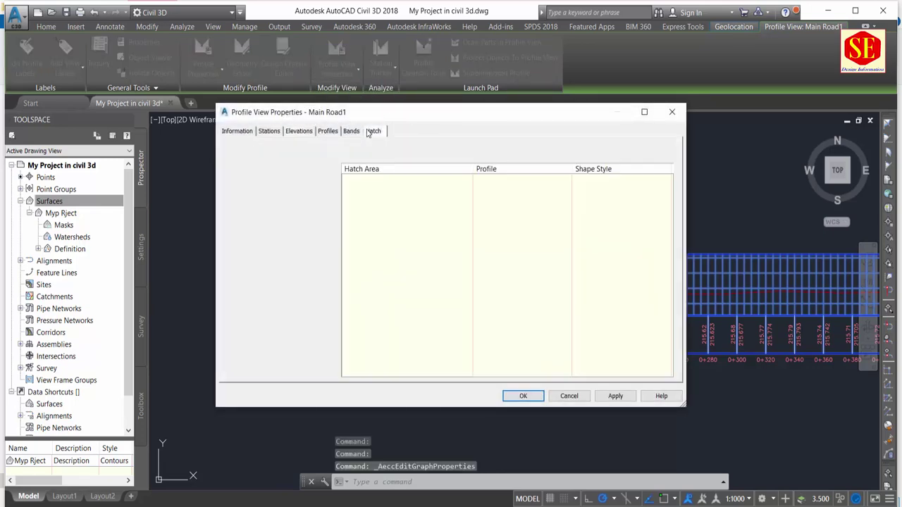
pyautogui.click(233, 134)
pyautogui.click(269, 132)
pyautogui.click(297, 133)
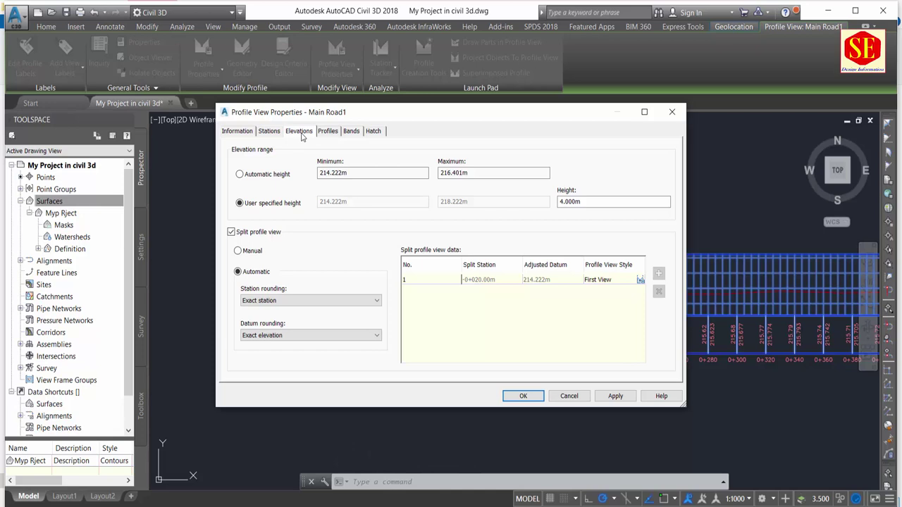
# Set an 8.000m user-specified height and switch the split datum to manual.
pyautogui.click(266, 175)
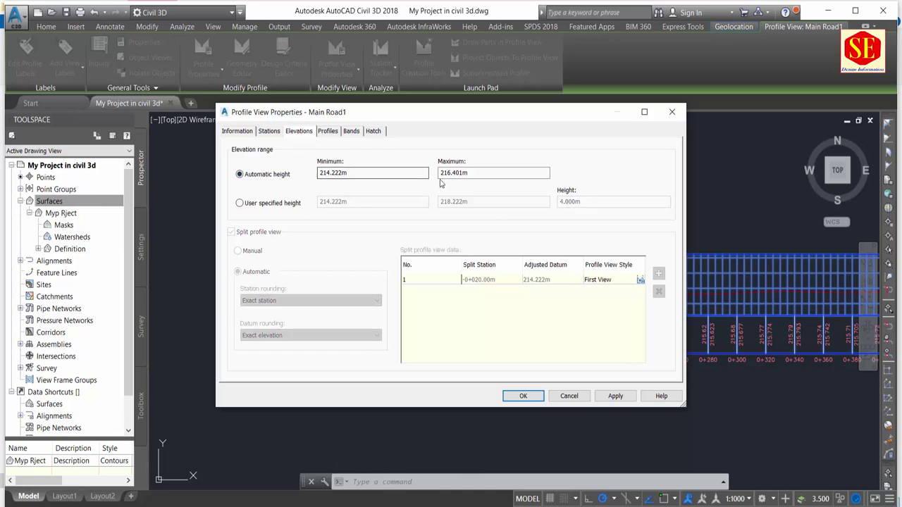
pyautogui.click(276, 203)
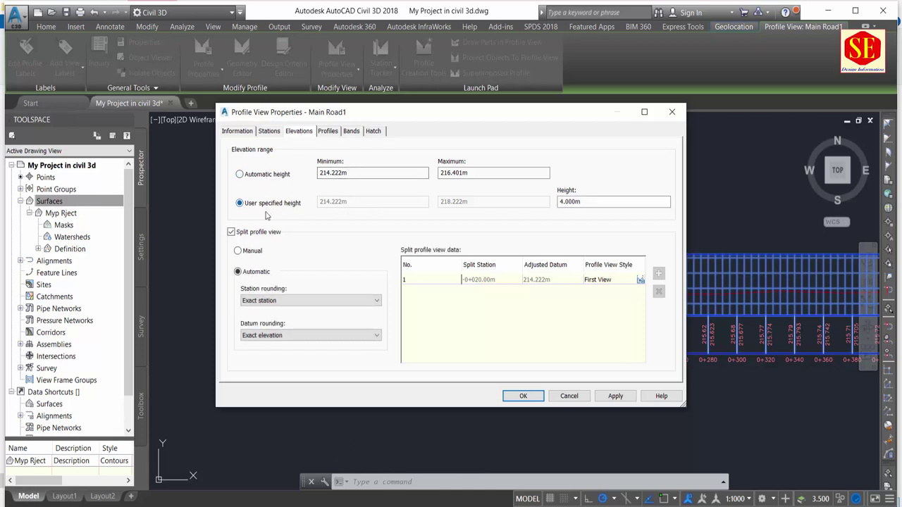
pyautogui.doubleClick(611, 204)
pyautogui.write('8')
pyautogui.click(246, 252)
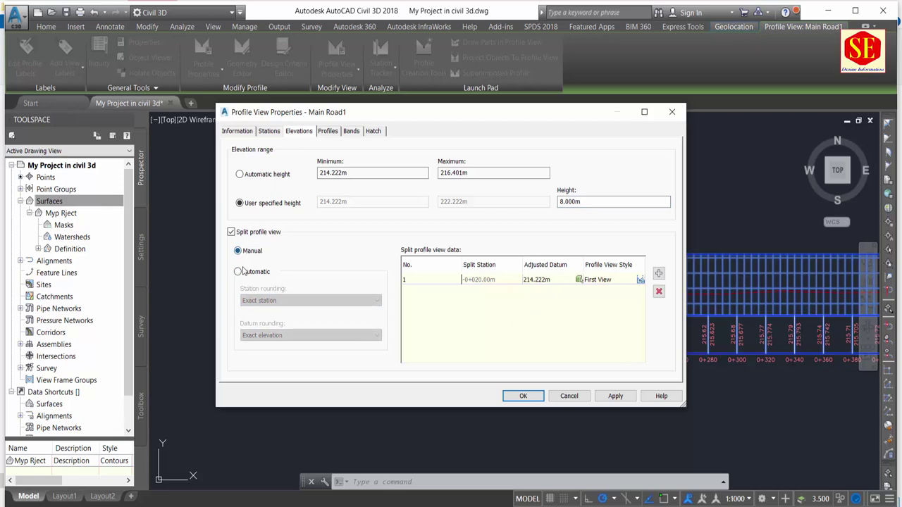
pyautogui.click(239, 271)
pyautogui.click(525, 293)
# Enter an adjusted split datum of 212 m and apply the changes.
pyautogui.click(546, 282)
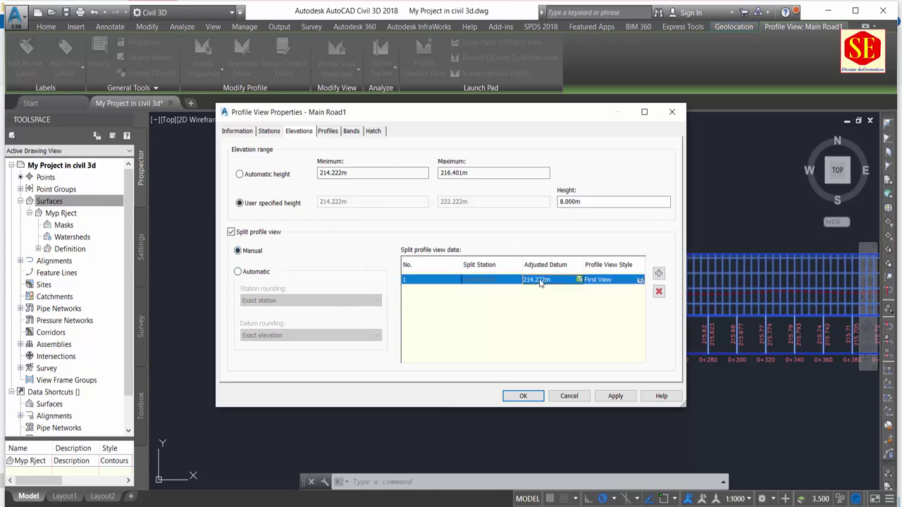
pyautogui.click(541, 280)
pyautogui.moveTo(561, 281); pyautogui.dragTo(469, 281)
pyautogui.write('212')
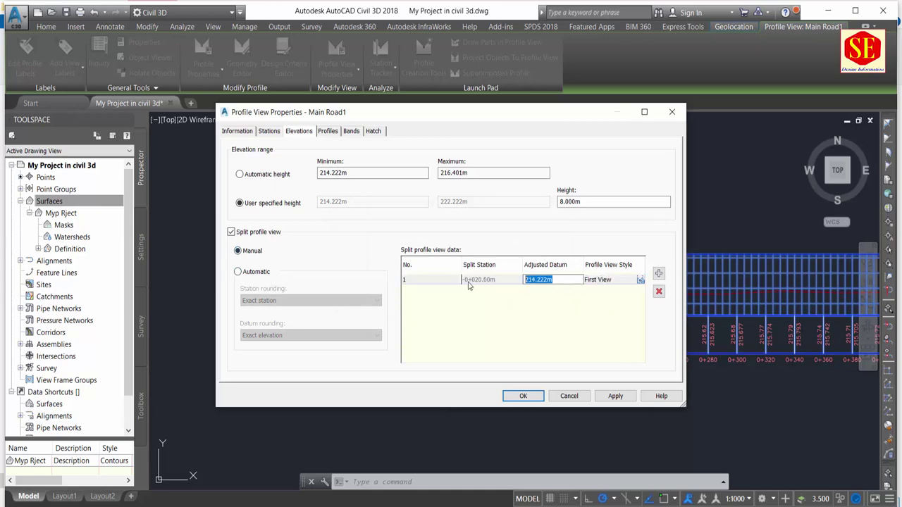
pyautogui.click(327, 174)
pyautogui.click(615, 396)
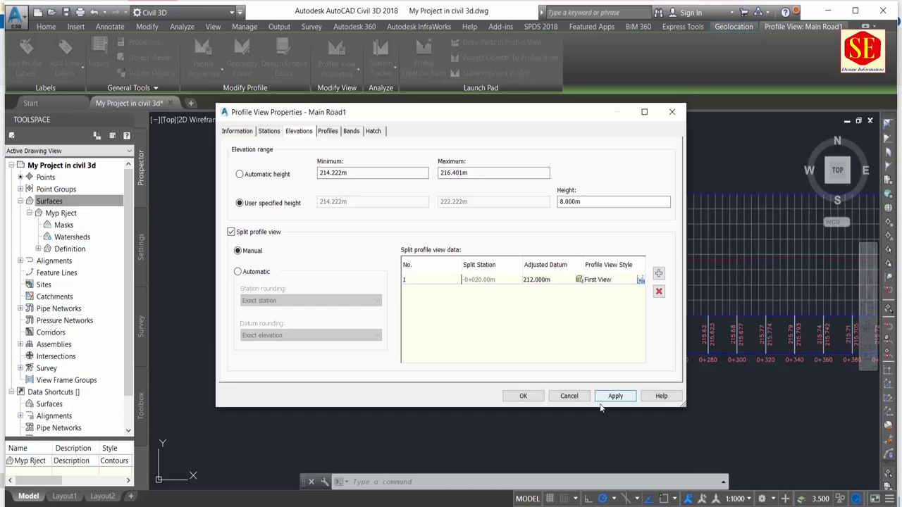
pyautogui.click(523, 396)
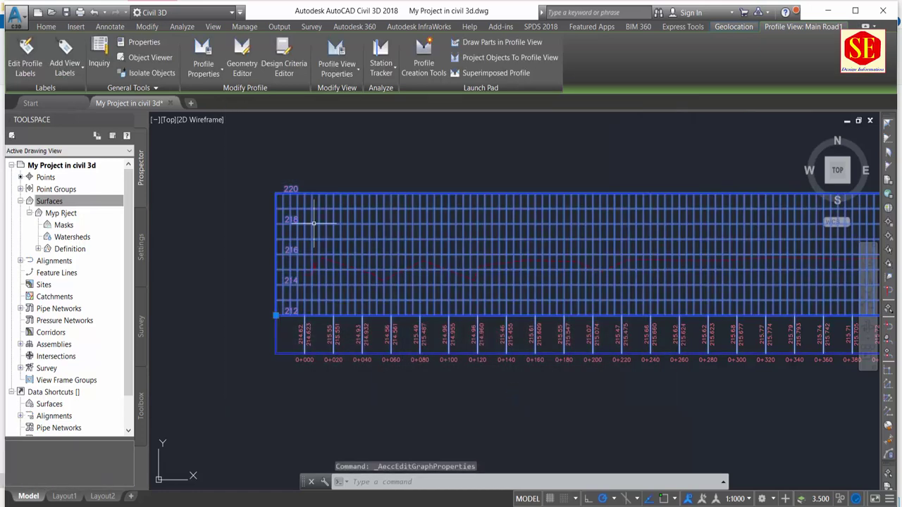
pyautogui.moveTo(277, 305); pyautogui.dragTo(284, 318, button='middle')
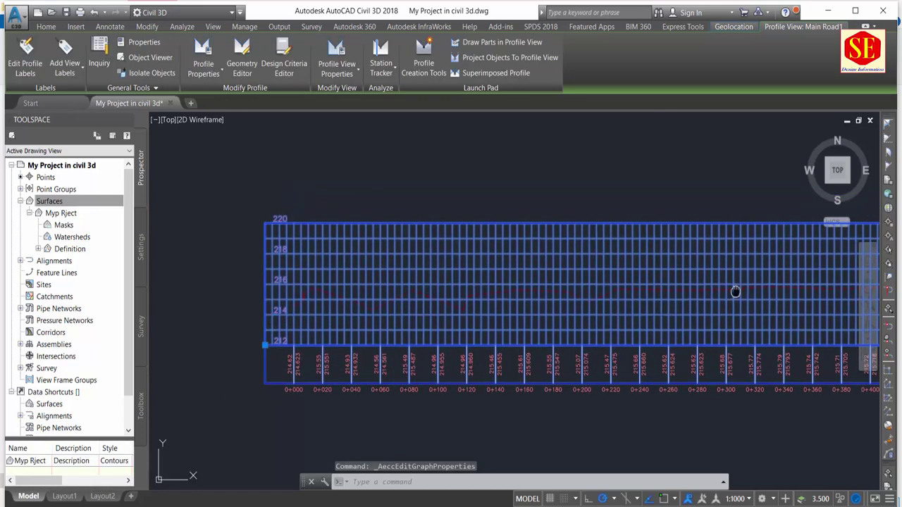
pyautogui.moveTo(735, 291); pyautogui.dragTo(455, 271, button='middle')
pyautogui.press('Escape')
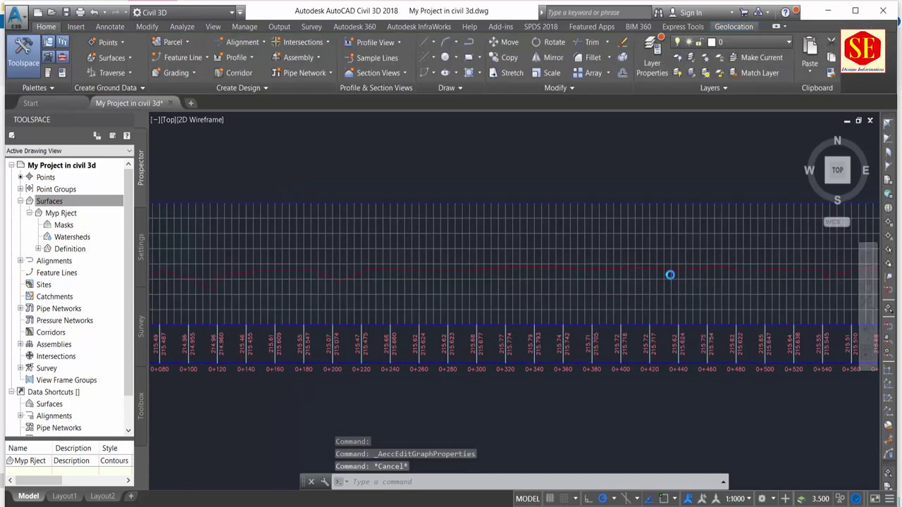
pyautogui.scroll(2, 673, 273)
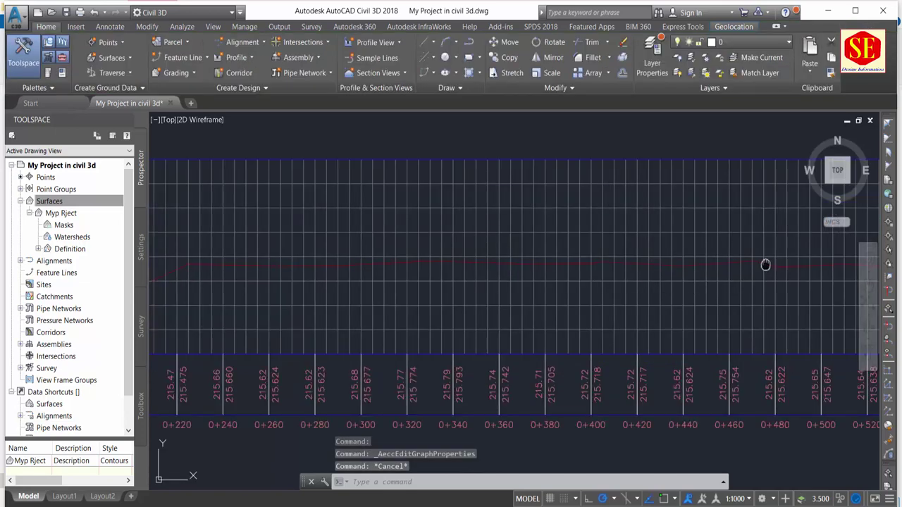
pyautogui.scroll(-3, 292, 243)
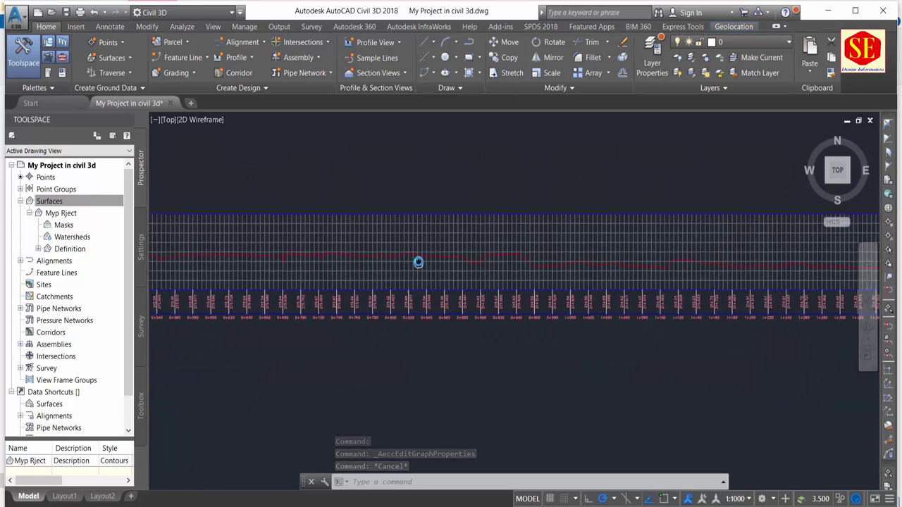
pyautogui.moveTo(730, 275); pyautogui.dragTo(467, 276, button='middle')
pyautogui.moveTo(684, 276); pyautogui.dragTo(662, 276, button='middle')
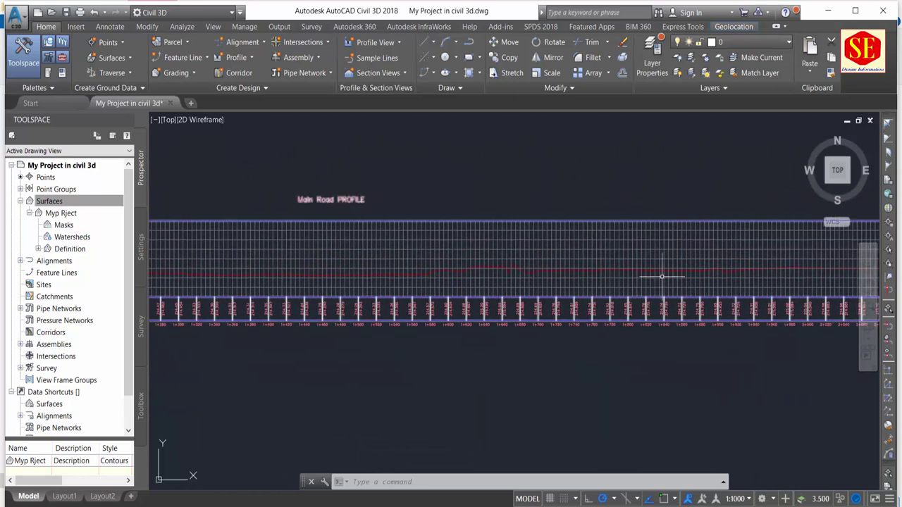
pyautogui.scroll(-3, 661, 276)
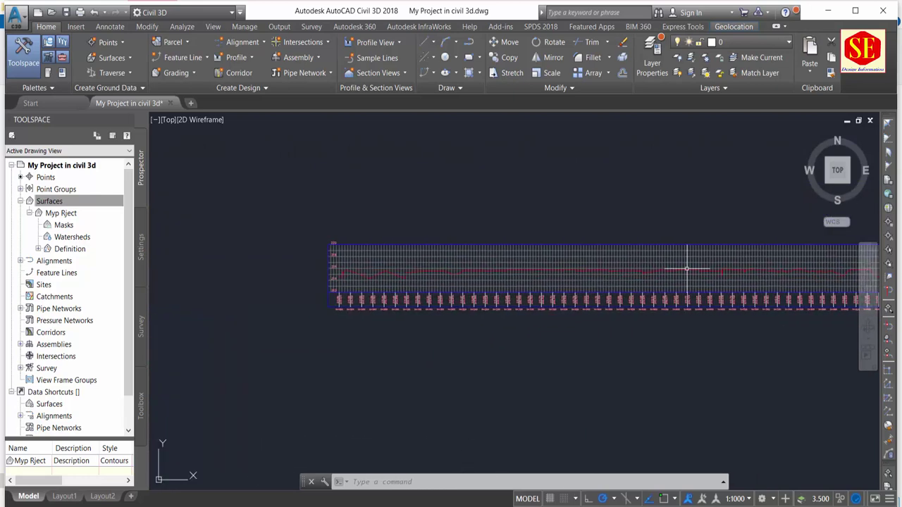
pyautogui.scroll(4, 443, 264)
pyautogui.moveTo(405, 352)
pyautogui.mouseDown(button='middle')
pyautogui.moveTo(186, 298)
pyautogui.moveTo(447, 305)
pyautogui.mouseUp(button='middle')
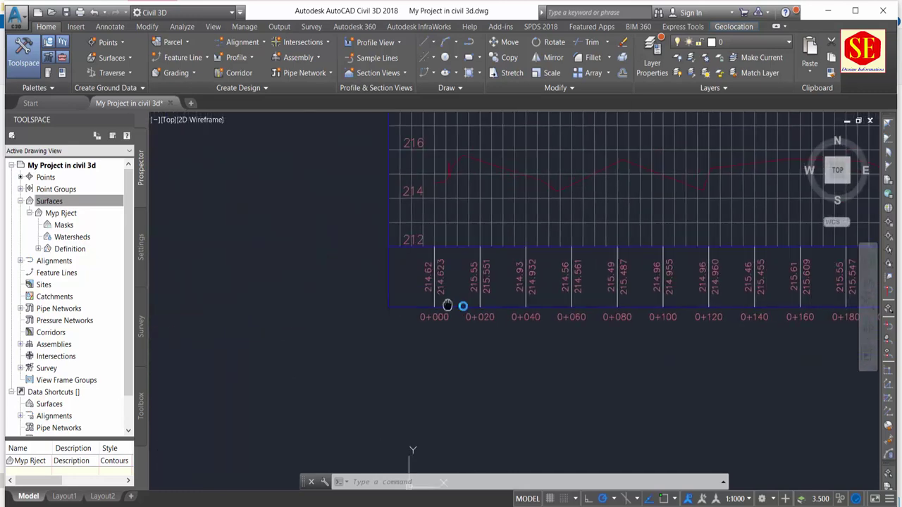
pyautogui.scroll(2, 447, 304)
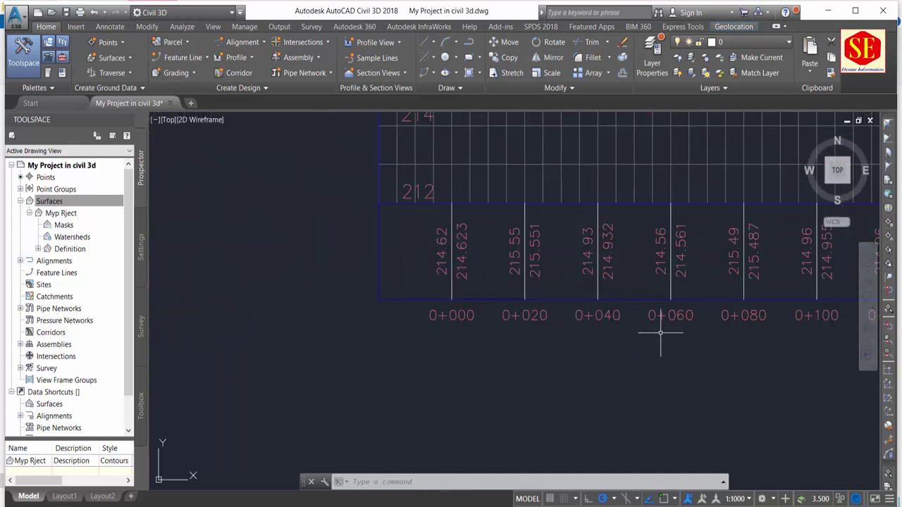
pyautogui.scroll(-3, 634, 317)
pyautogui.scroll(1, 582, 303)
pyautogui.scroll(2, 557, 266)
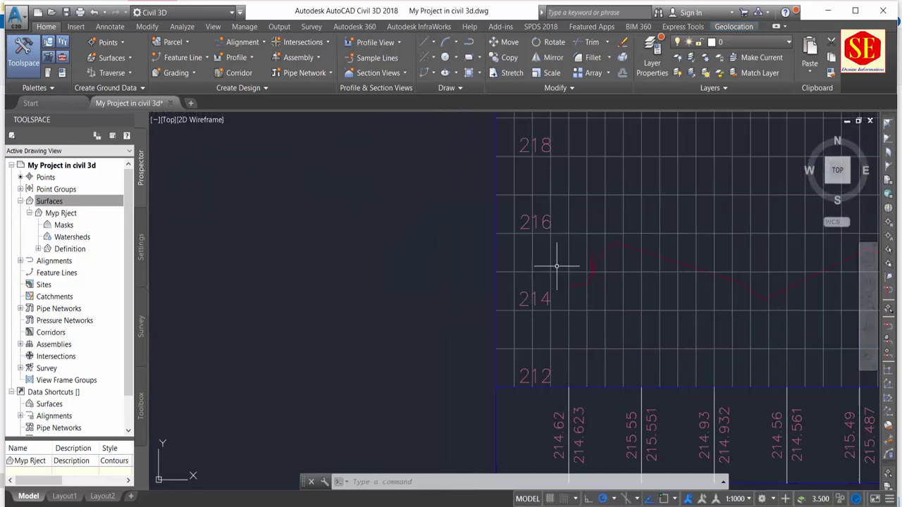
pyautogui.scroll(-3, 540, 356)
pyautogui.moveTo(649, 349)
pyautogui.mouseDown(button='middle')
pyautogui.moveTo(540, 323)
pyautogui.moveTo(329, 310)
pyautogui.mouseUp(button='middle')
# Open the Profile View style's Graph settings from Main Road's view and choose a 1:100 vertical scale.
pyautogui.click(447, 256)
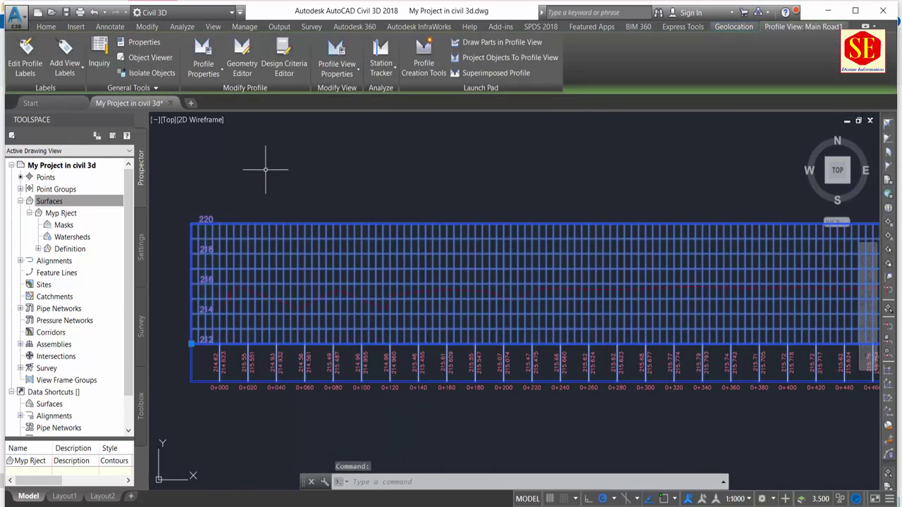
pyautogui.click(348, 78)
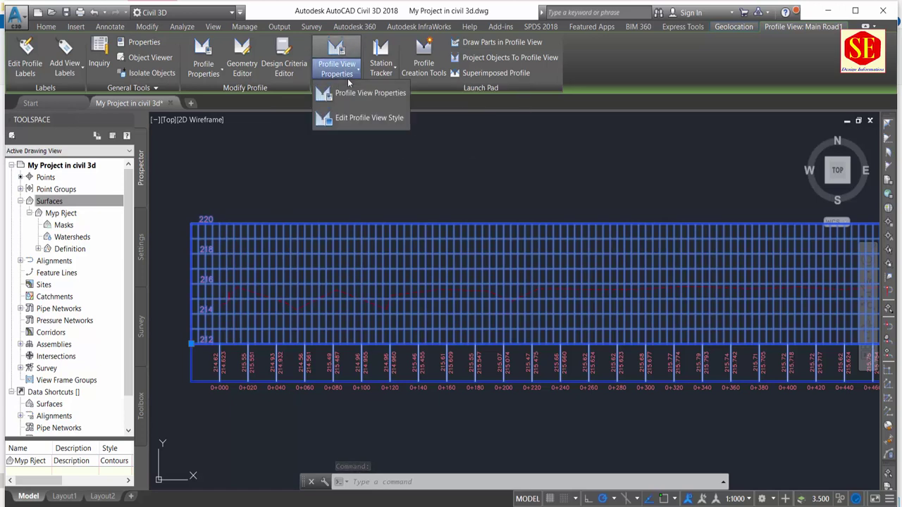
pyautogui.click(362, 120)
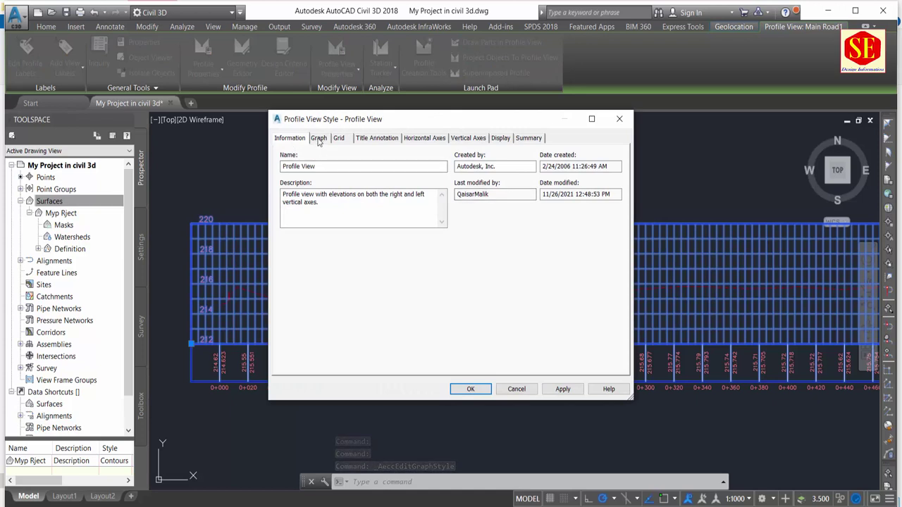
pyautogui.click(318, 139)
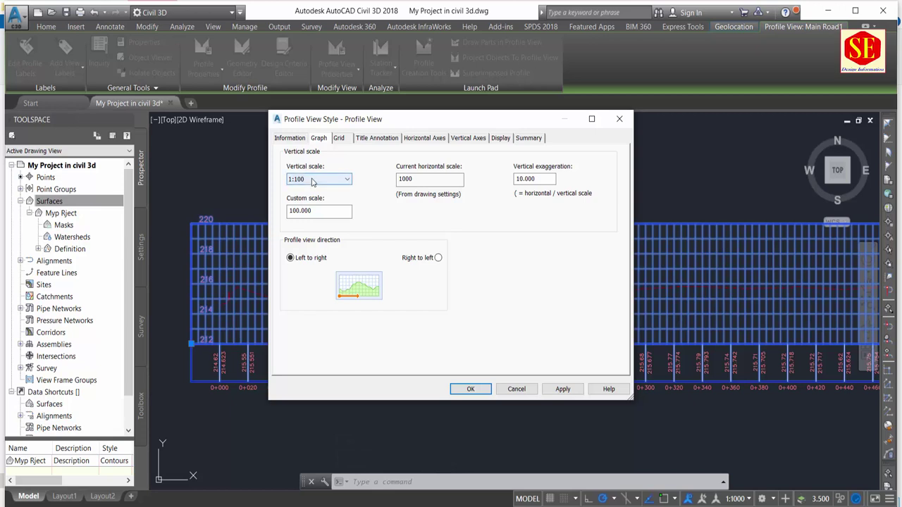
pyautogui.click(317, 179)
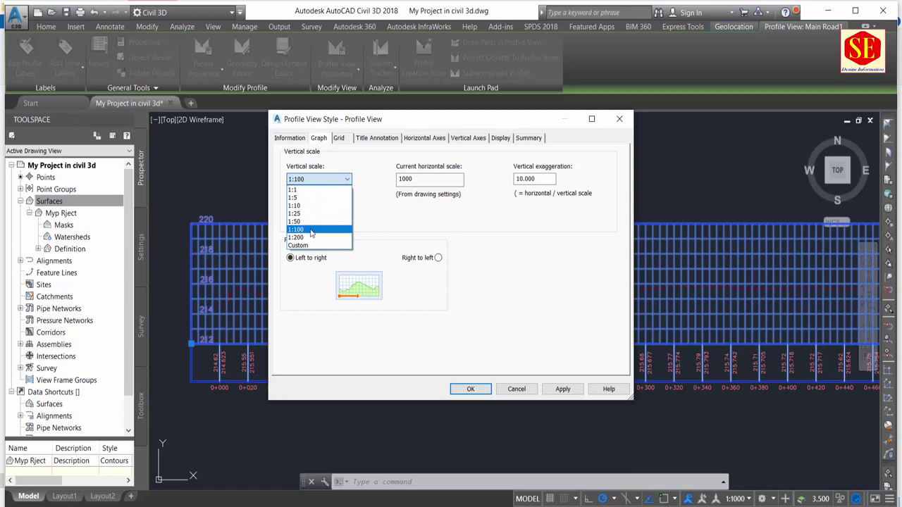
pyautogui.click(311, 233)
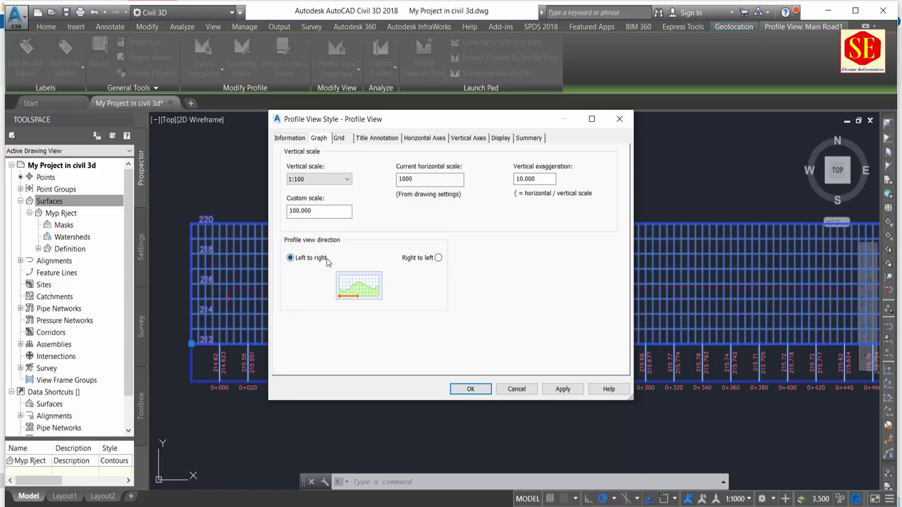
# Clip the vertical grid to the highest profile, keeping left-to-right direction and padding grid unchanged.
pyautogui.click(437, 258)
pyautogui.click(299, 260)
pyautogui.click(340, 138)
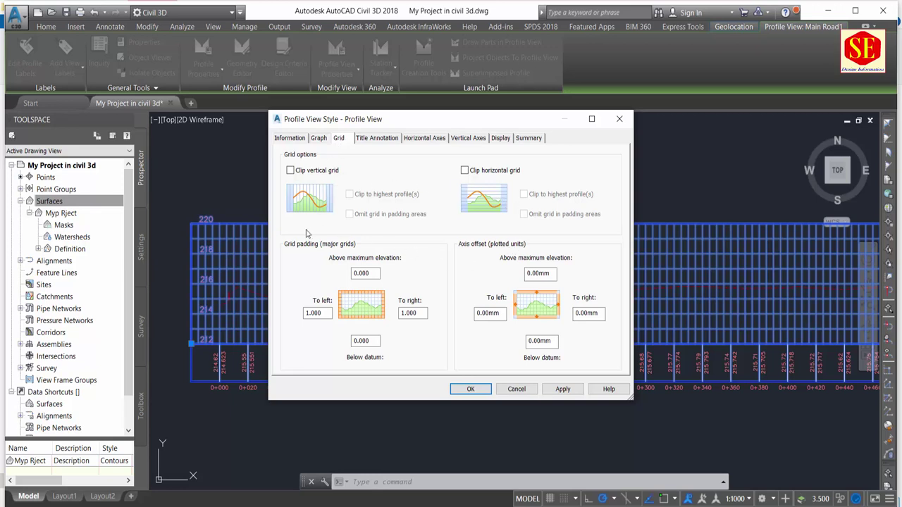
pyautogui.click(291, 171)
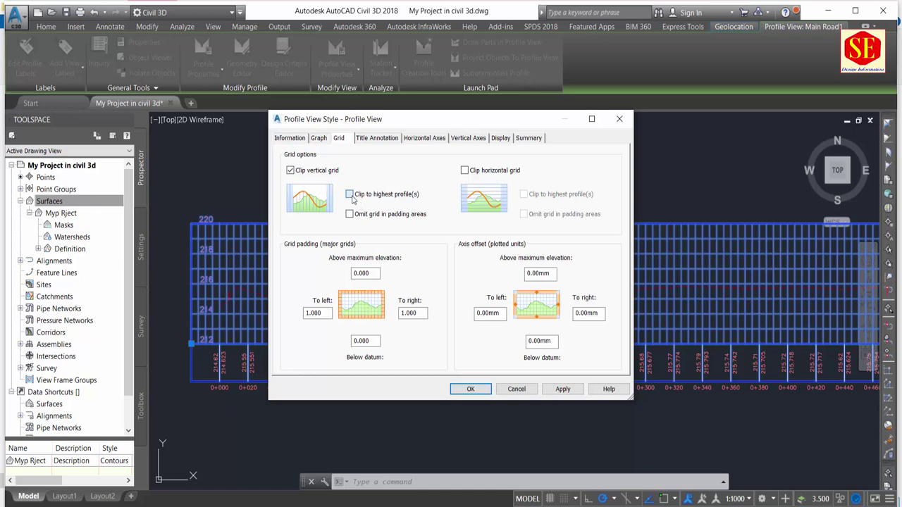
pyautogui.click(350, 195)
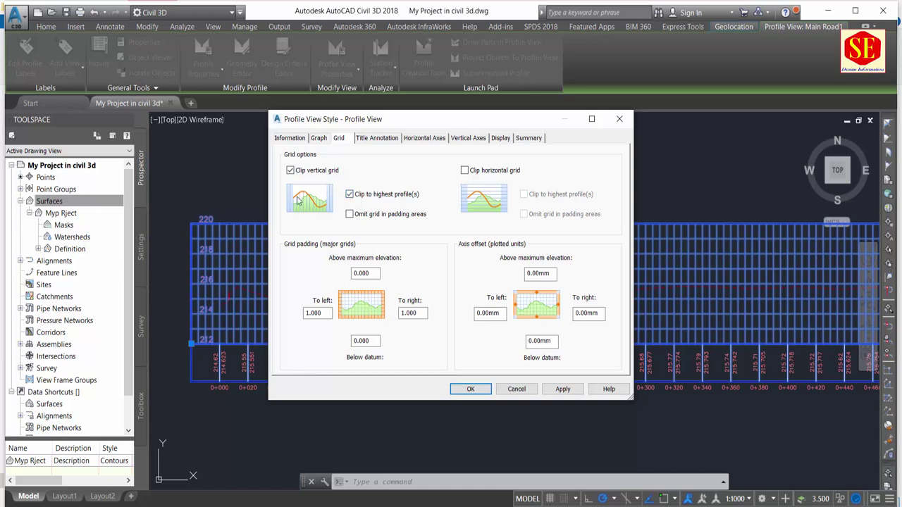
pyautogui.click(350, 215)
pyautogui.click(350, 214)
# Set the profile view graph title text height to 10 and apply the style.
pyautogui.click(378, 137)
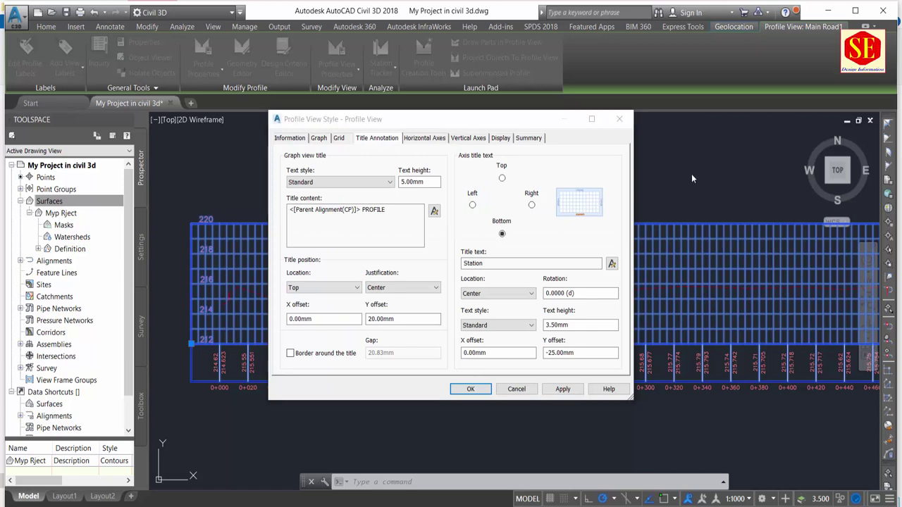
pyautogui.click(411, 182)
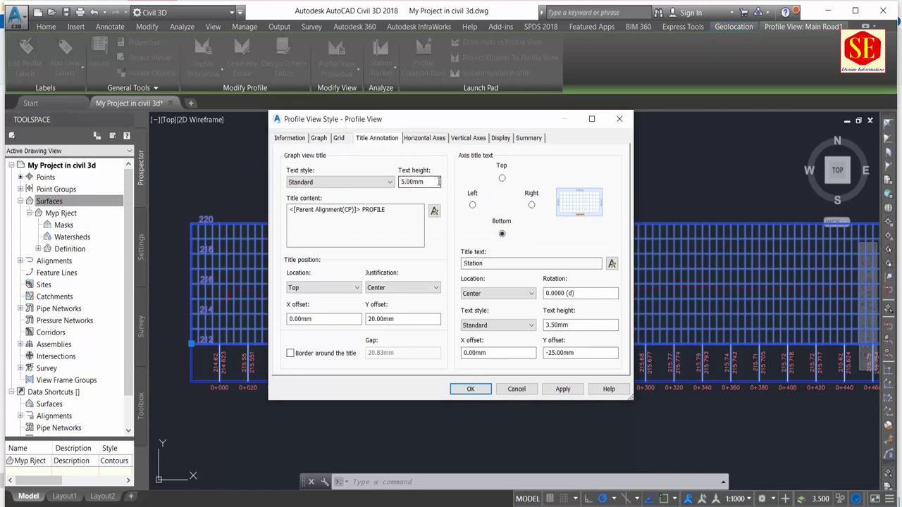
pyautogui.moveTo(429, 182); pyautogui.dragTo(357, 191)
pyautogui.write('10')
pyautogui.click(531, 205)
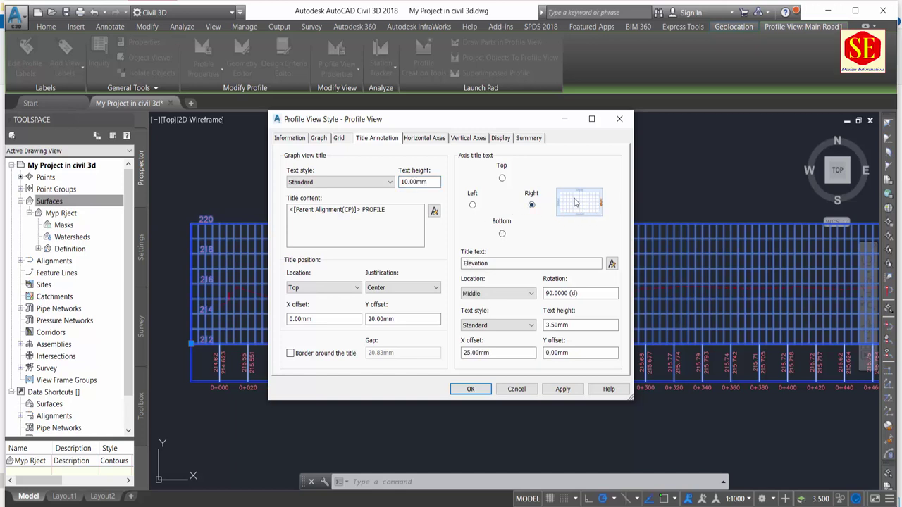
pyautogui.click(502, 178)
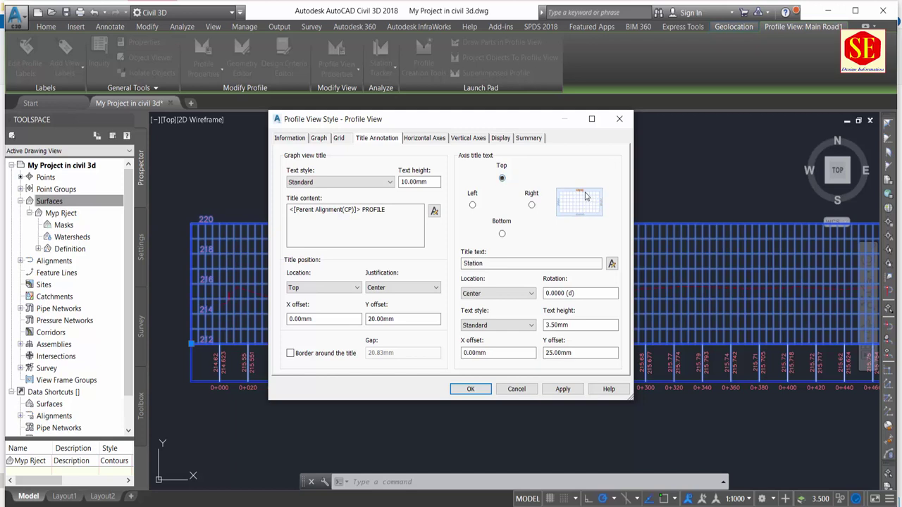
pyautogui.click(502, 235)
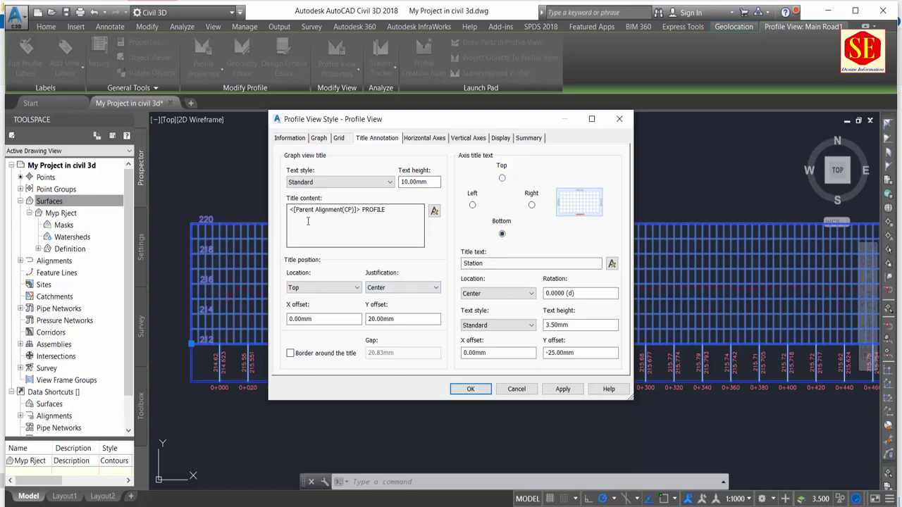
pyautogui.moveTo(400, 212)
pyautogui.mouseDown()
pyautogui.moveTo(308, 212)
pyautogui.moveTo(274, 227)
pyautogui.mouseUp()
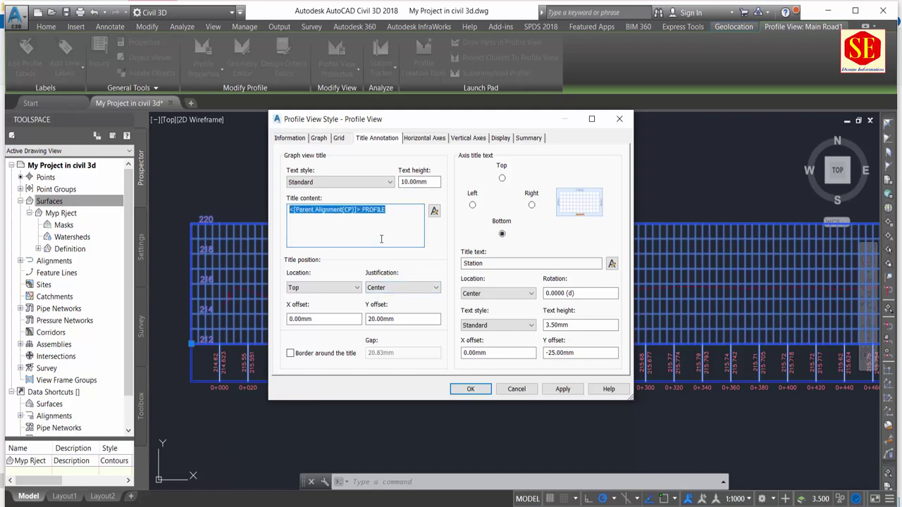
pyautogui.click(567, 392)
pyautogui.click(470, 389)
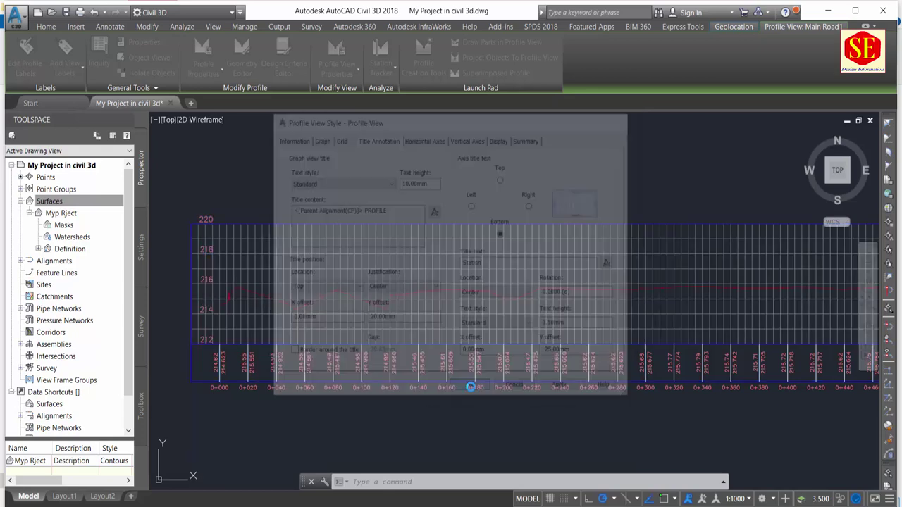
# Zoom and pan to show the 'Main Road PROFILE' title above the grid.
pyautogui.click(350, 326)
pyautogui.scroll(-5, 350, 326)
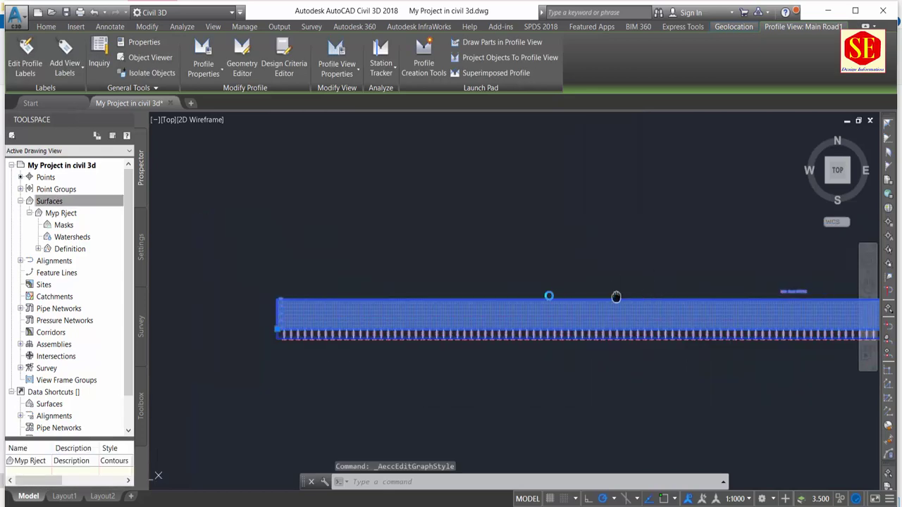
pyautogui.scroll(5, 455, 292)
pyautogui.moveTo(435, 332); pyautogui.dragTo(519, 236, button='middle')
pyautogui.scroll(-2, 520, 248)
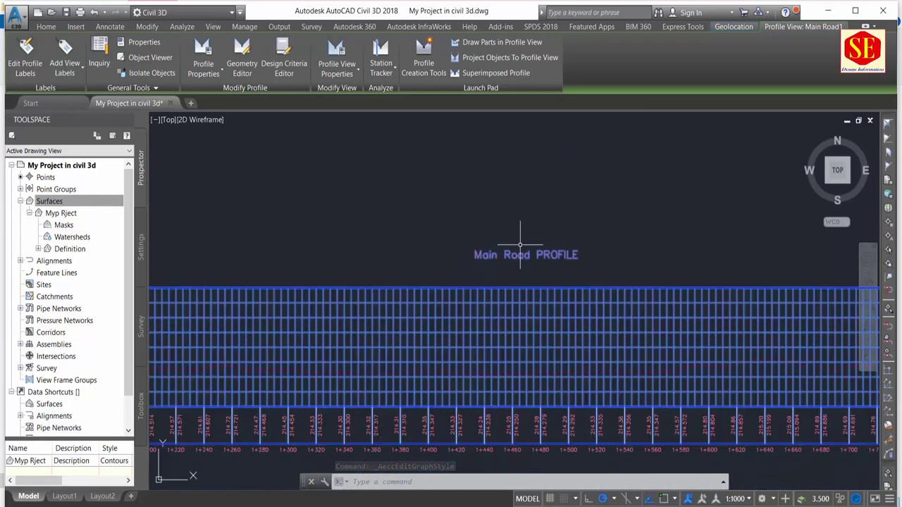
# Set the horizontal axes major station interval to 50 in the profile view style.
pyautogui.click(339, 78)
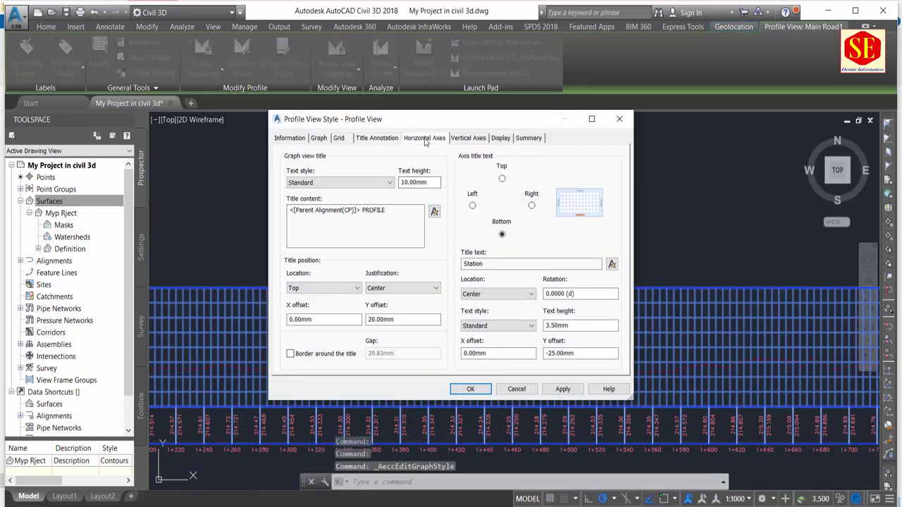
pyautogui.click(425, 139)
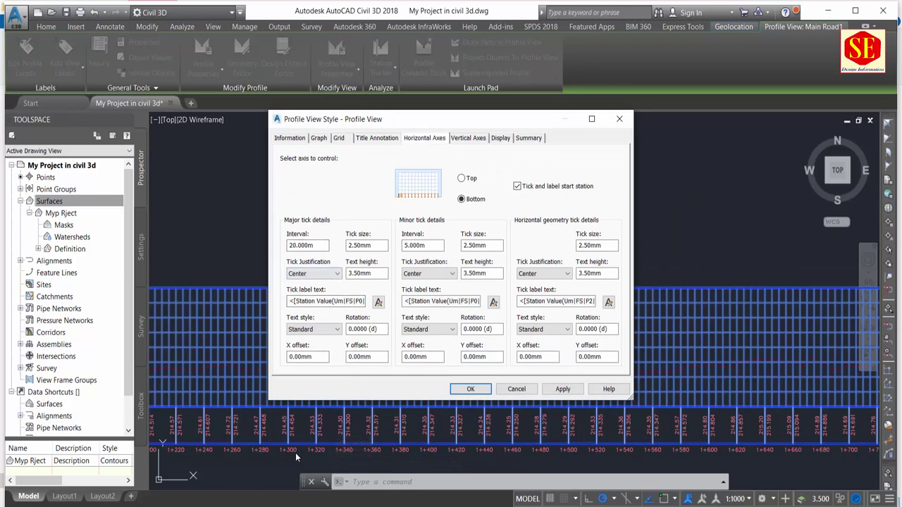
pyautogui.doubleClick(302, 245)
pyautogui.write('50')
pyautogui.click(368, 244)
pyautogui.click(462, 178)
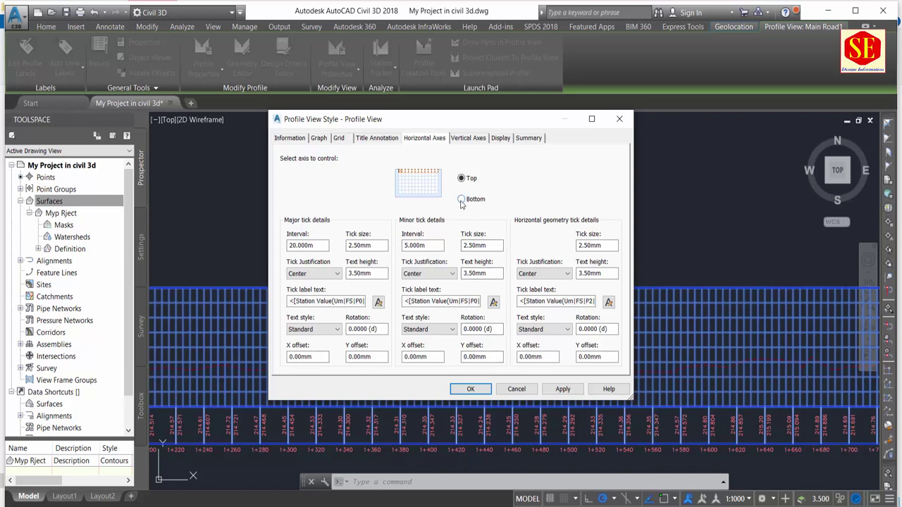
pyautogui.click(462, 200)
# Change the vertical axes major interval from 2 to 1 and apply the style.
pyautogui.click(470, 139)
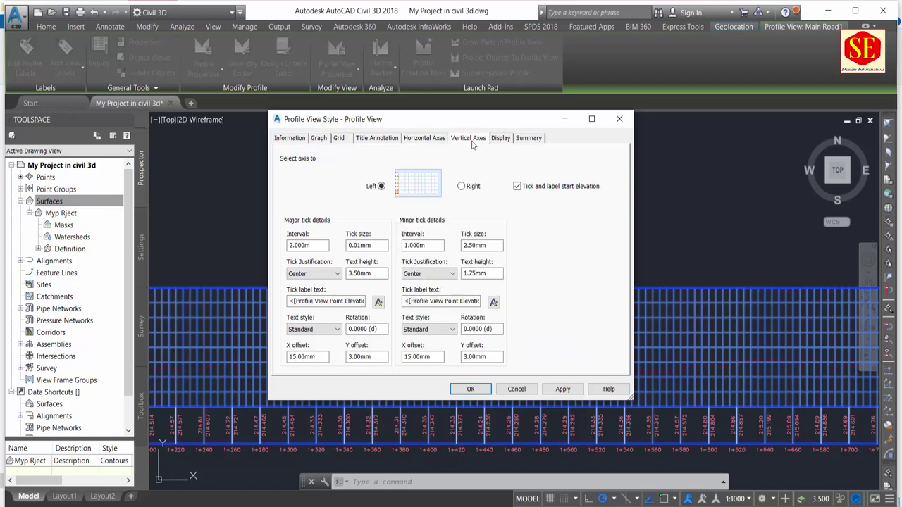
pyautogui.click(297, 244)
pyautogui.moveTo(327, 246); pyautogui.dragTo(250, 242)
pyautogui.write('1')
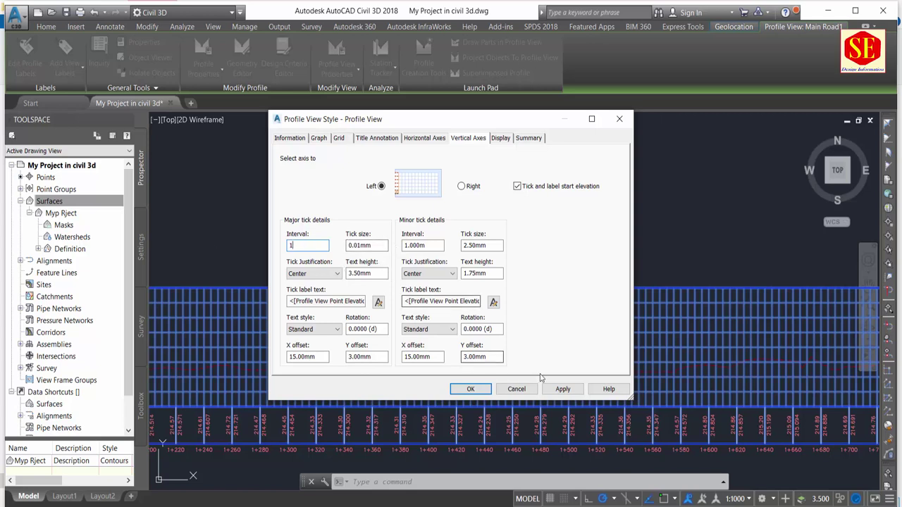
pyautogui.click(569, 389)
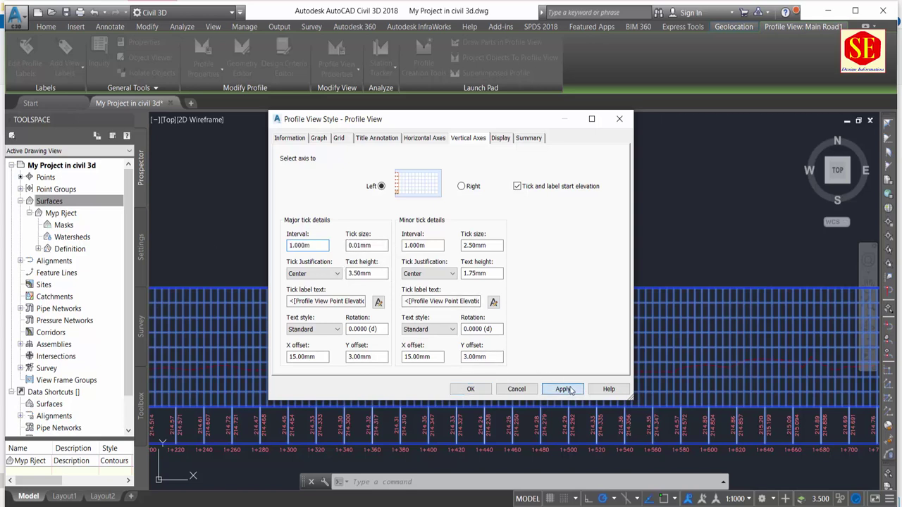
pyautogui.click(470, 389)
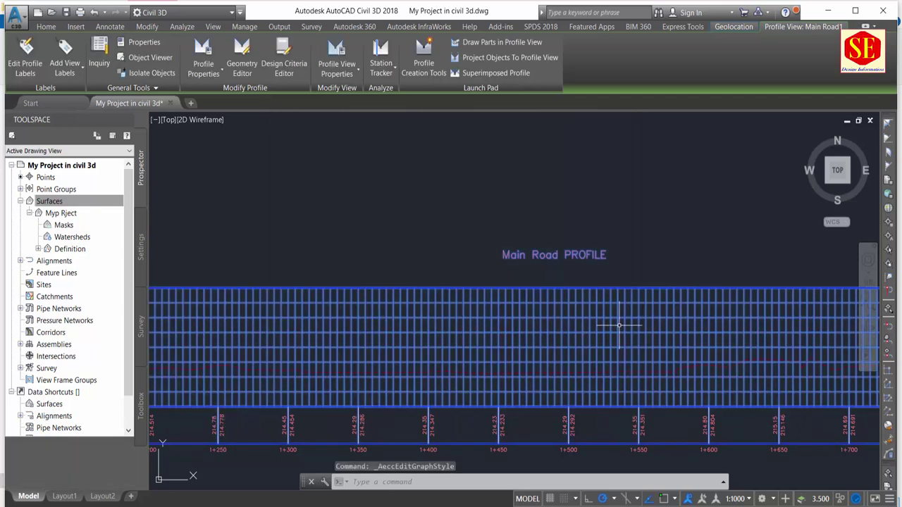
pyautogui.scroll(-2, 619, 325)
pyautogui.scroll(-2, 445, 333)
pyautogui.scroll(-1, 445, 334)
pyautogui.scroll(-2, 432, 360)
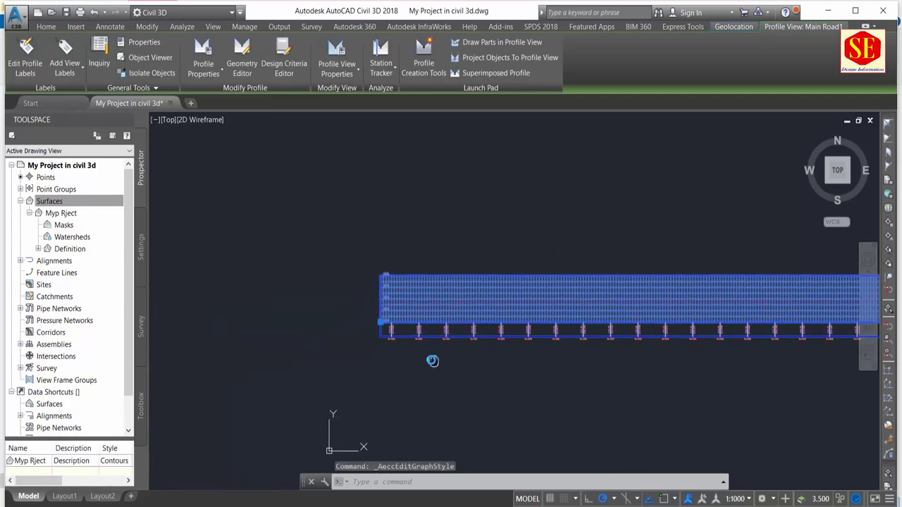
pyautogui.scroll(8, 405, 335)
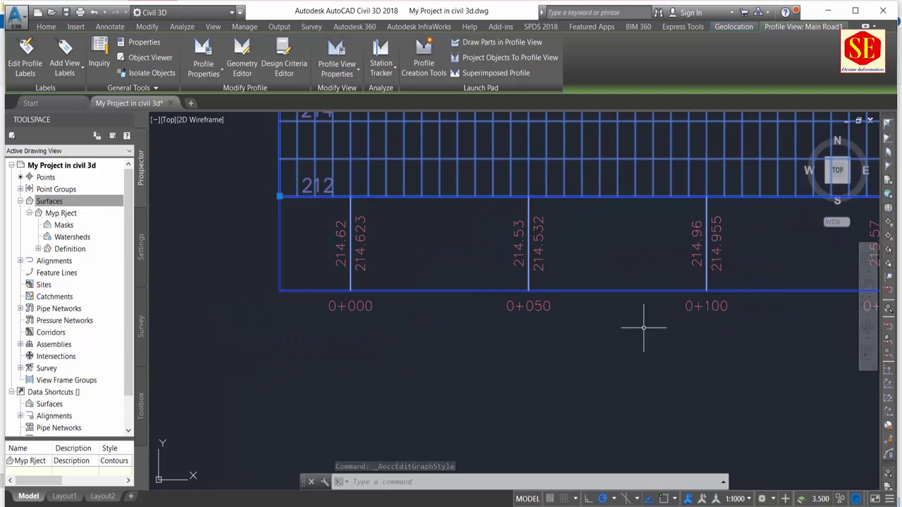
pyautogui.moveTo(643, 328); pyautogui.dragTo(509, 362, button='middle')
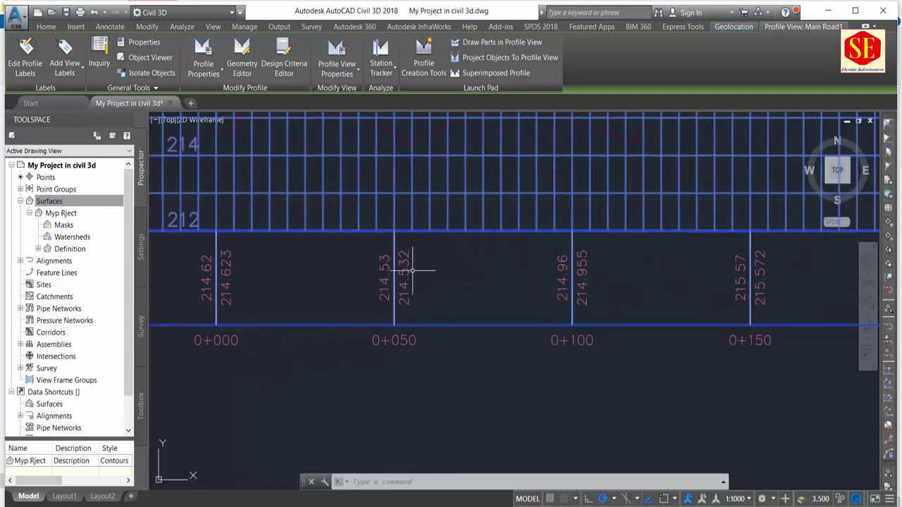
pyautogui.scroll(-2, 412, 270)
pyautogui.moveTo(491, 285); pyautogui.dragTo(498, 380, button='middle')
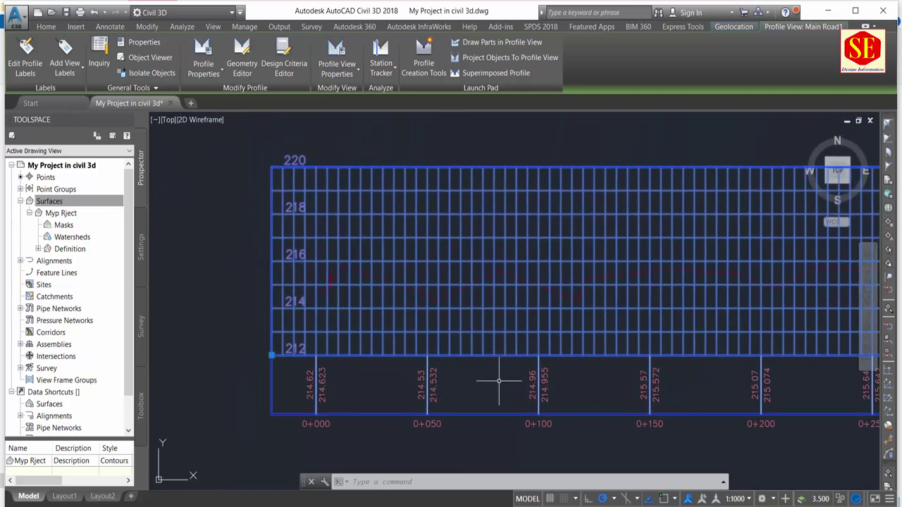
pyautogui.moveTo(631, 369)
pyautogui.mouseDown(button='middle')
pyautogui.moveTo(434, 307)
pyautogui.moveTo(362, 304)
pyautogui.mouseUp(button='middle')
pyautogui.click(531, 220)
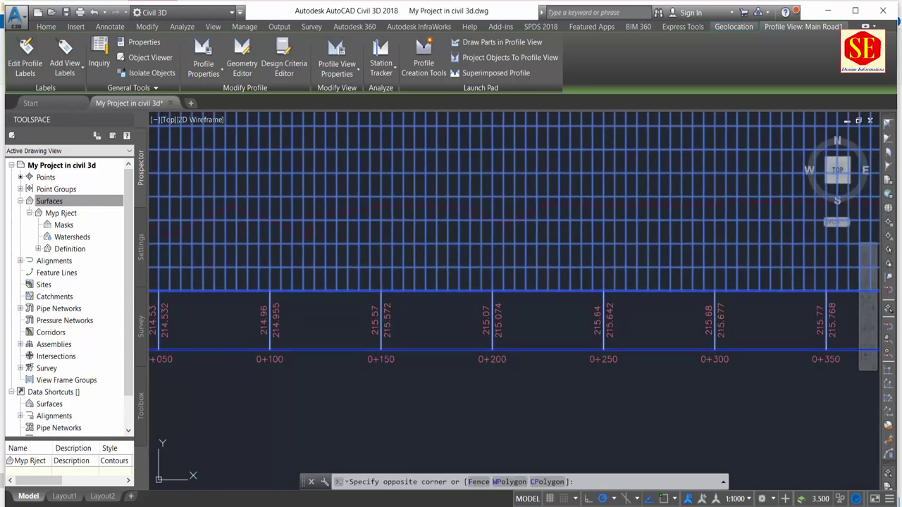
pyautogui.click(349, 71)
# Change the horizontal axes major station interval from 50 to 20 and apply the style.
pyautogui.click(358, 118)
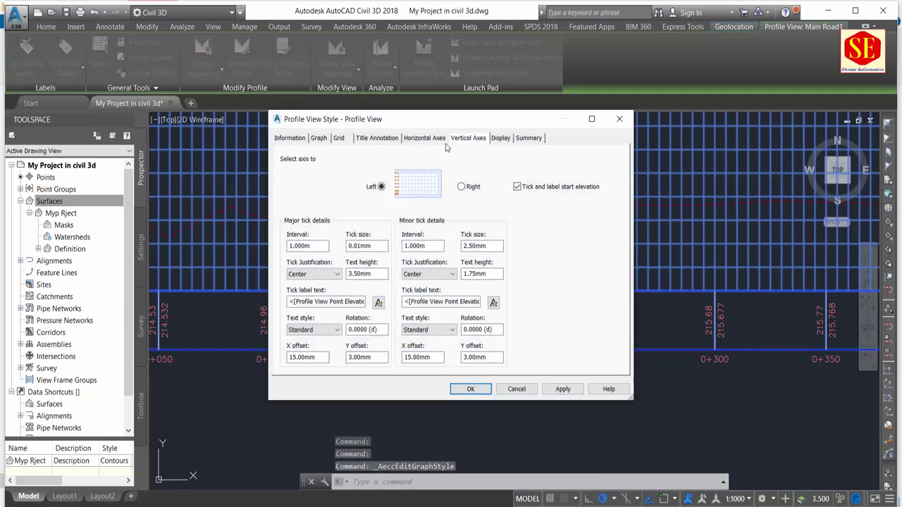
pyautogui.click(426, 138)
pyautogui.doubleClick(302, 245)
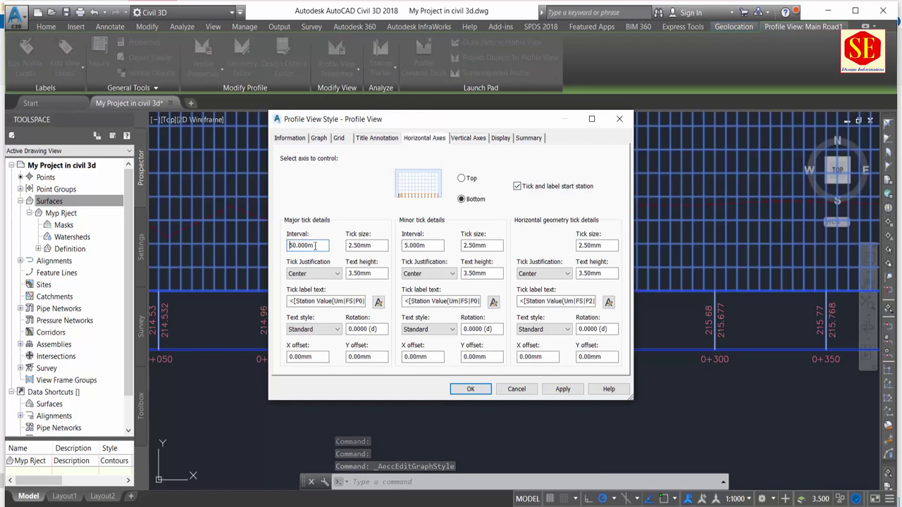
pyautogui.write('20')
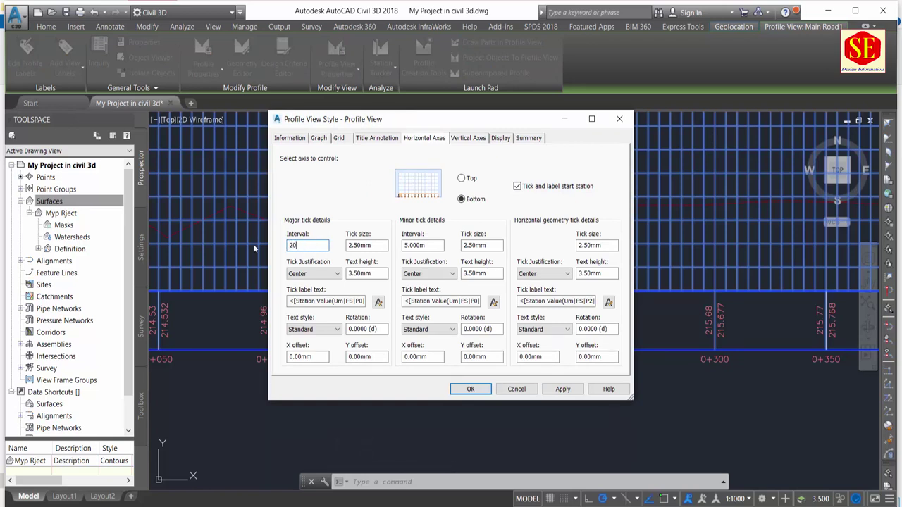
pyautogui.click(373, 246)
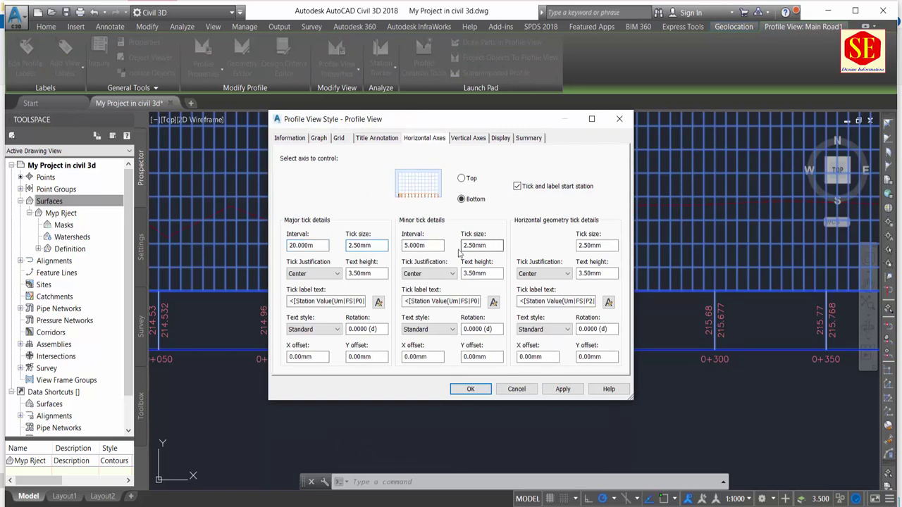
pyautogui.click(468, 138)
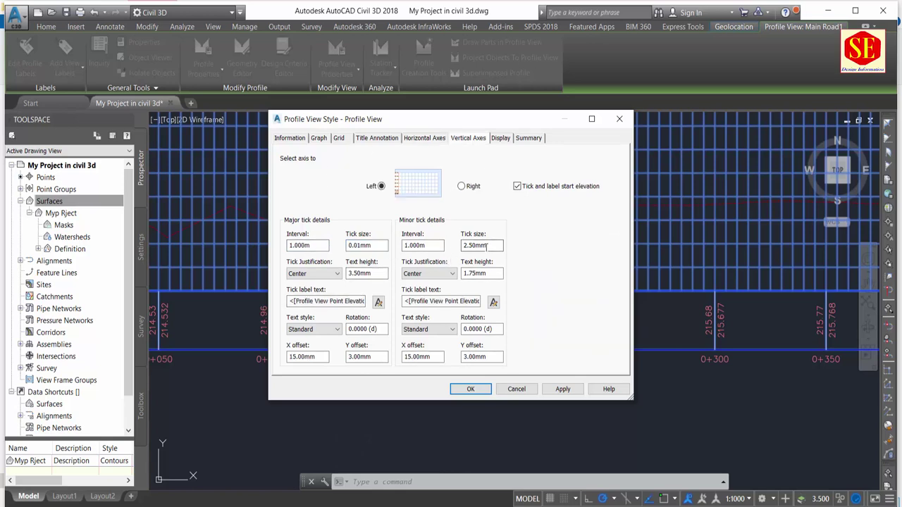
pyautogui.click(500, 138)
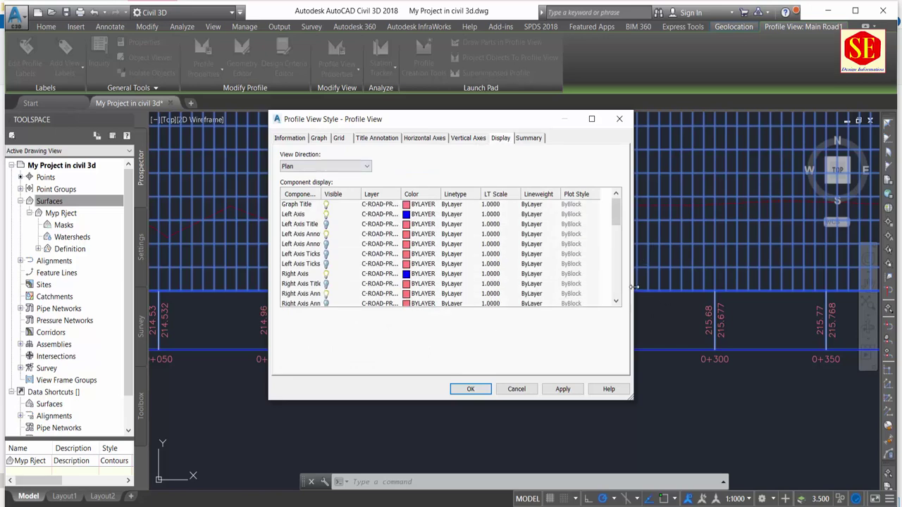
pyautogui.click(553, 389)
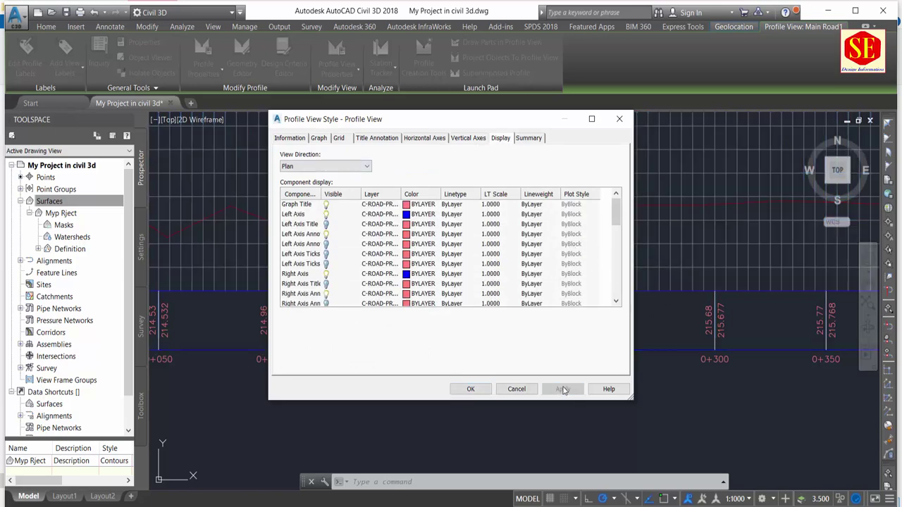
pyautogui.click(469, 389)
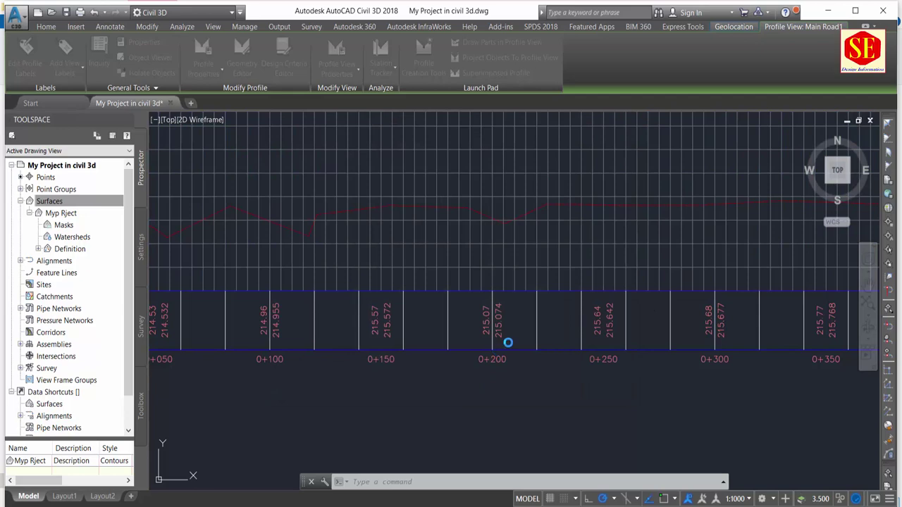
# Pan and zoom to the start of the long profile view and open the Profile creation menu.
pyautogui.scroll(-4, 507, 331)
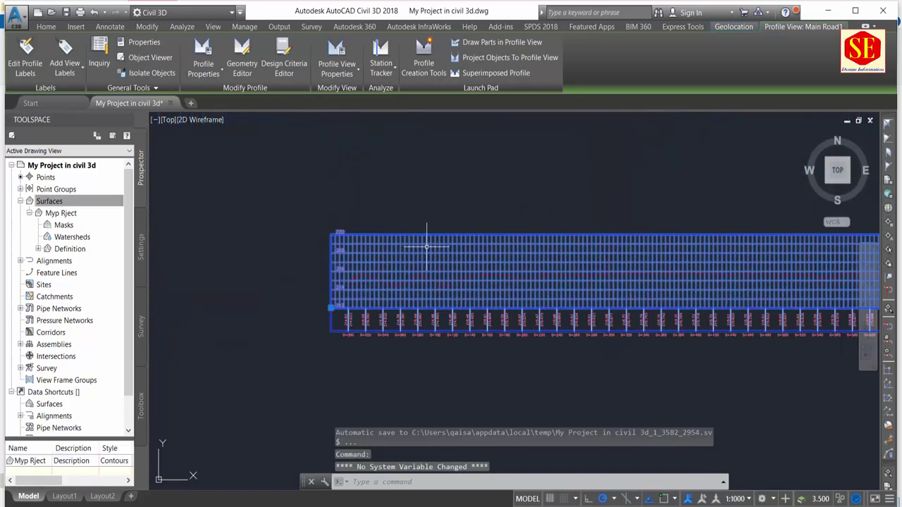
pyautogui.moveTo(426, 247); pyautogui.dragTo(352, 226, button='middle')
pyautogui.moveTo(628, 233)
pyautogui.mouseDown(button='middle')
pyautogui.moveTo(408, 237)
pyautogui.moveTo(372, 250)
pyautogui.mouseUp(button='middle')
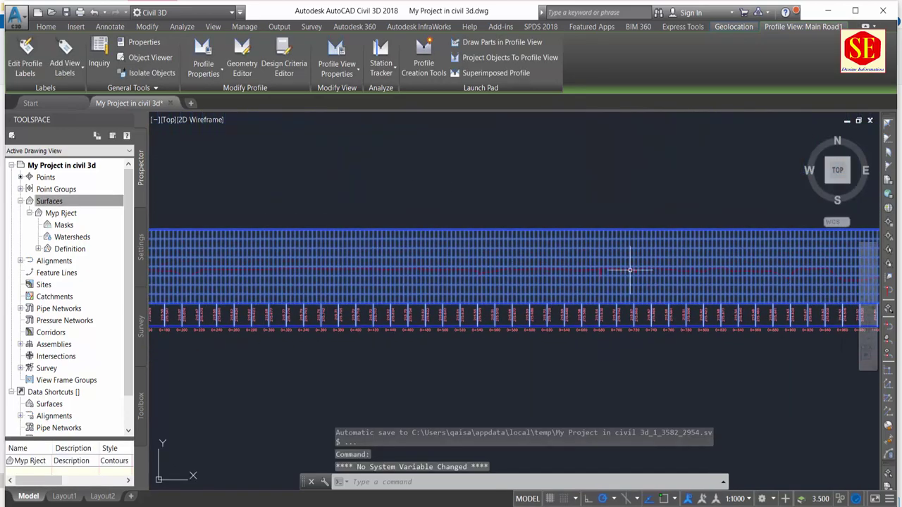
pyautogui.moveTo(629, 270); pyautogui.dragTo(606, 267, button='middle')
pyautogui.moveTo(817, 340); pyautogui.dragTo(720, 359, button='middle')
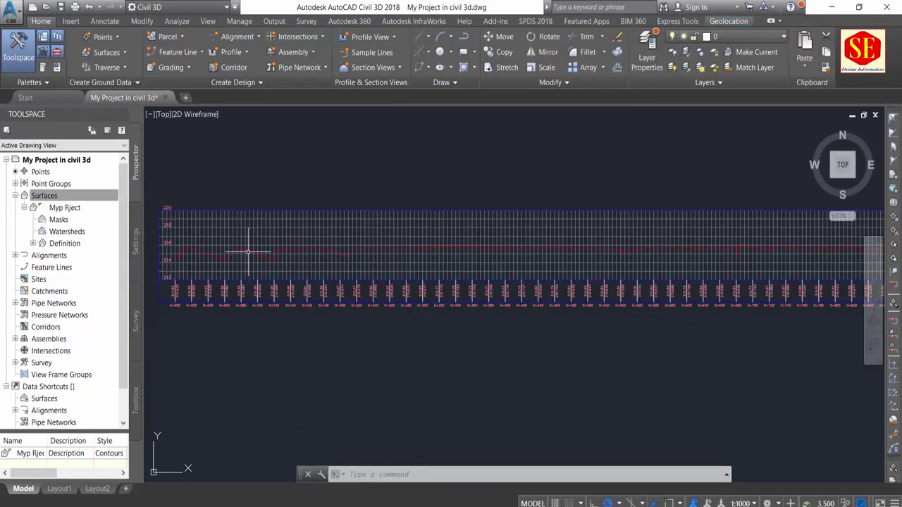
pyautogui.moveTo(492, 282); pyautogui.dragTo(528, 281, button='middle')
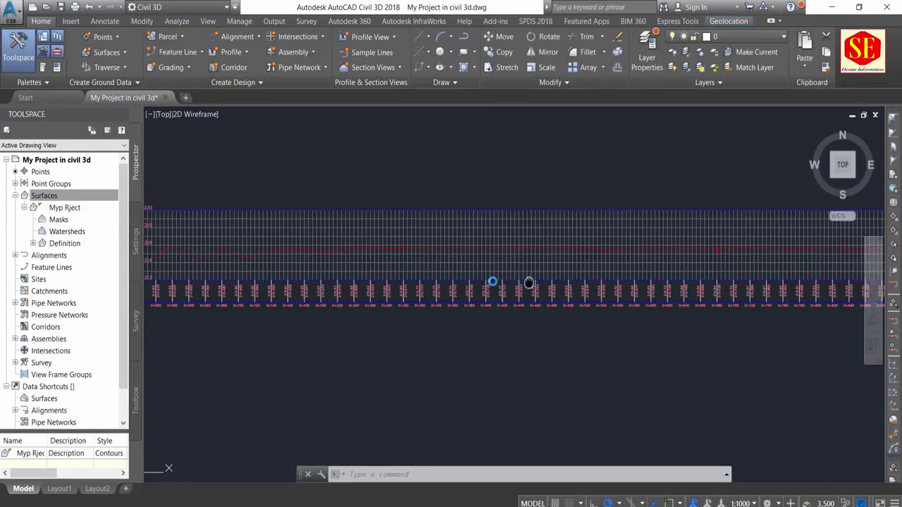
pyautogui.scroll(1, 692, 332)
pyautogui.scroll(1, 329, 318)
pyautogui.scroll(1, 319, 283)
pyautogui.scroll(1, 319, 283)
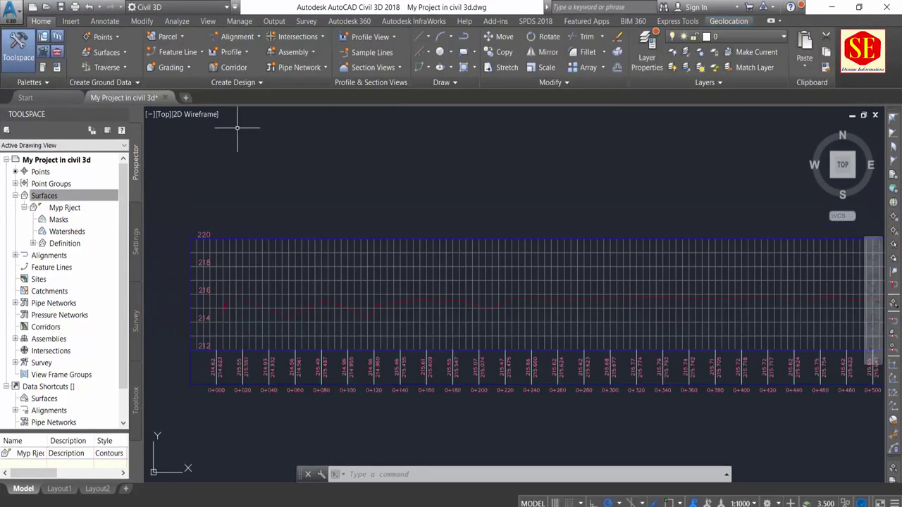
pyautogui.click(241, 55)
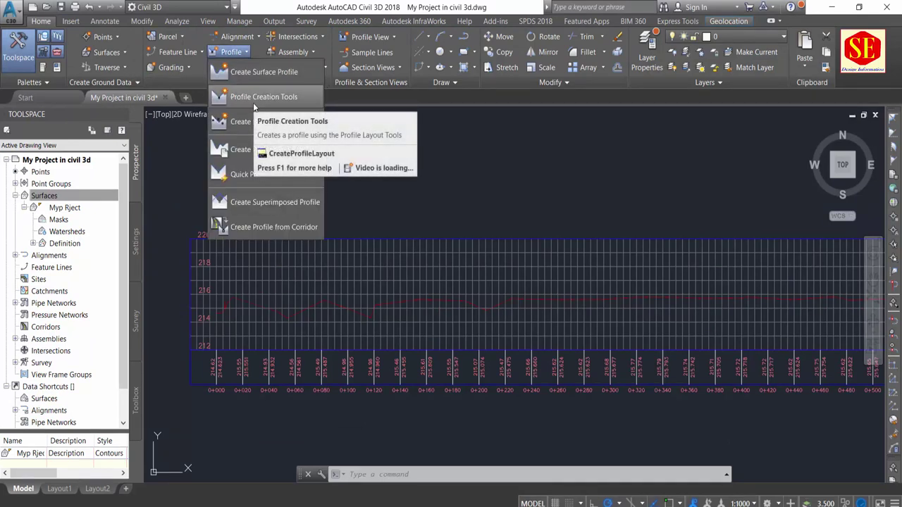
# Start Profile Creation Tools and pick the Main Road profile view to draw in.
pyautogui.click(295, 97)
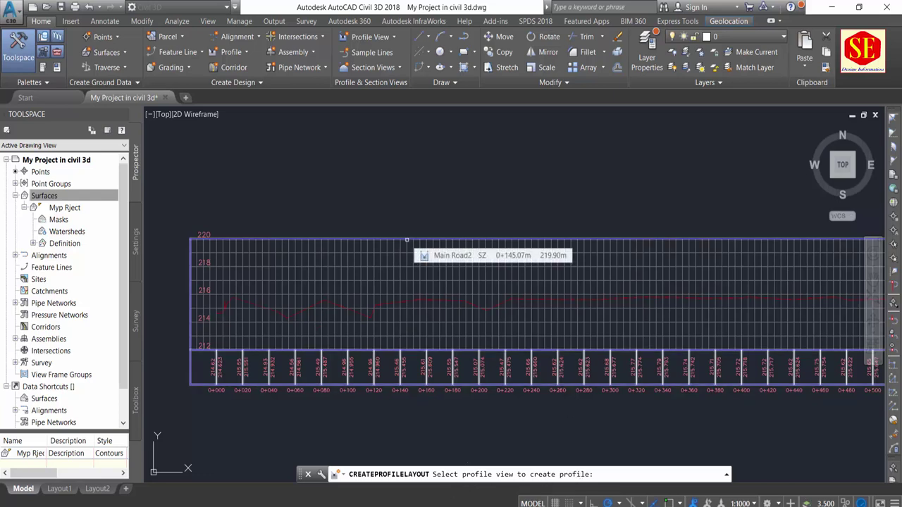
pyautogui.click(406, 240)
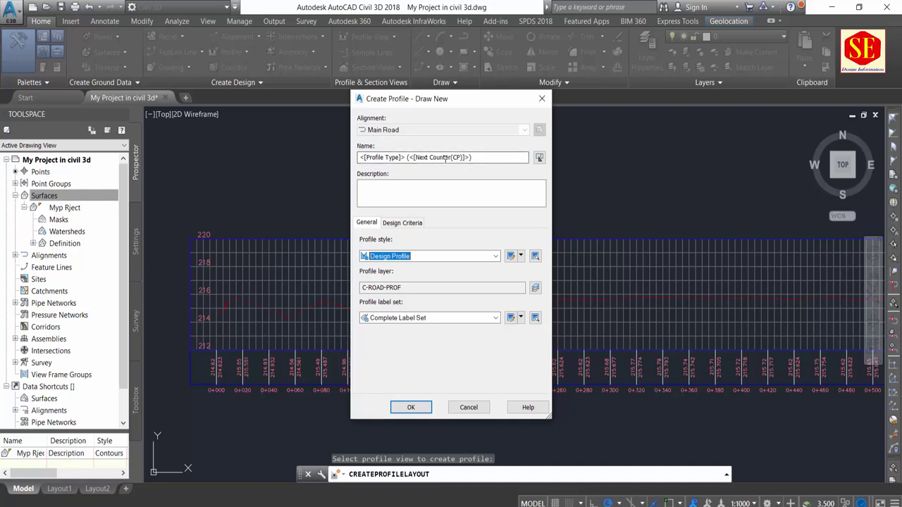
# Keep Design Profile as the style for the new Main Road profile.
pyautogui.hotkey('shift', 'Tab')
pyautogui.hotkey('shift', 'Tab')
pyautogui.hotkey('shift', 'Tab')
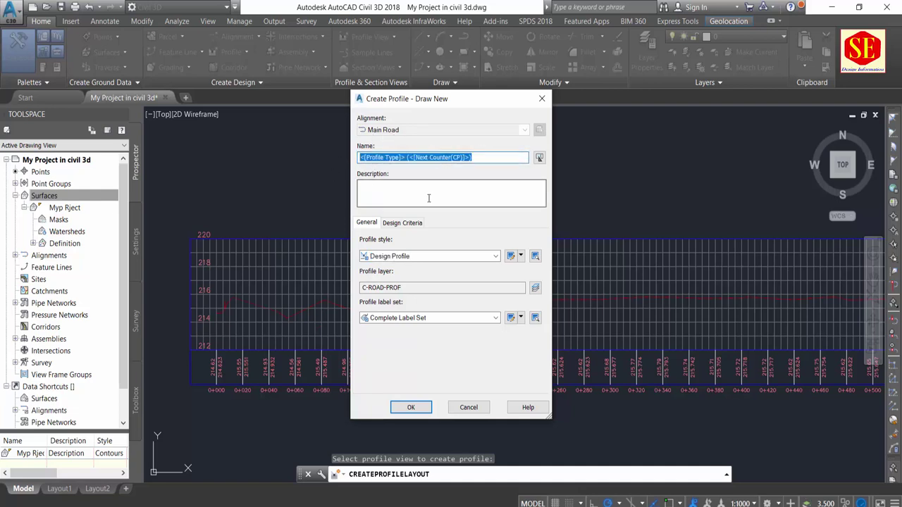
pyautogui.click(430, 197)
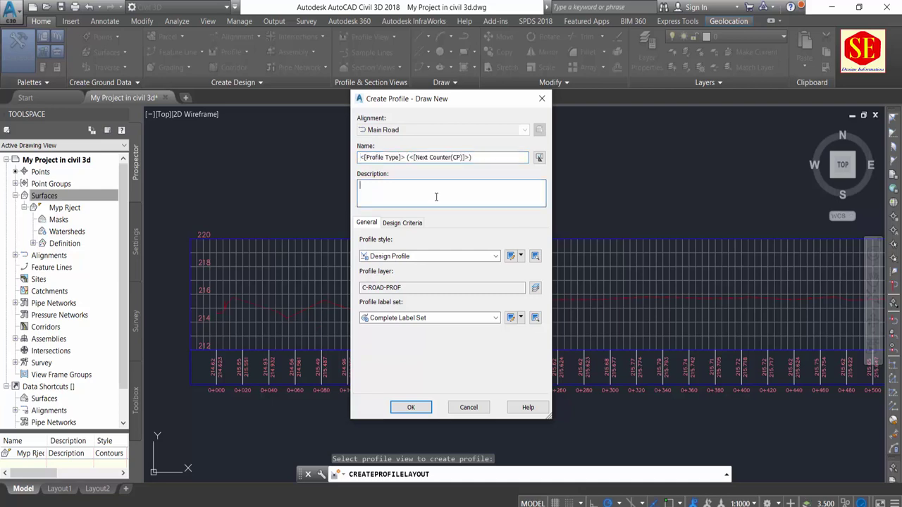
pyautogui.click(378, 257)
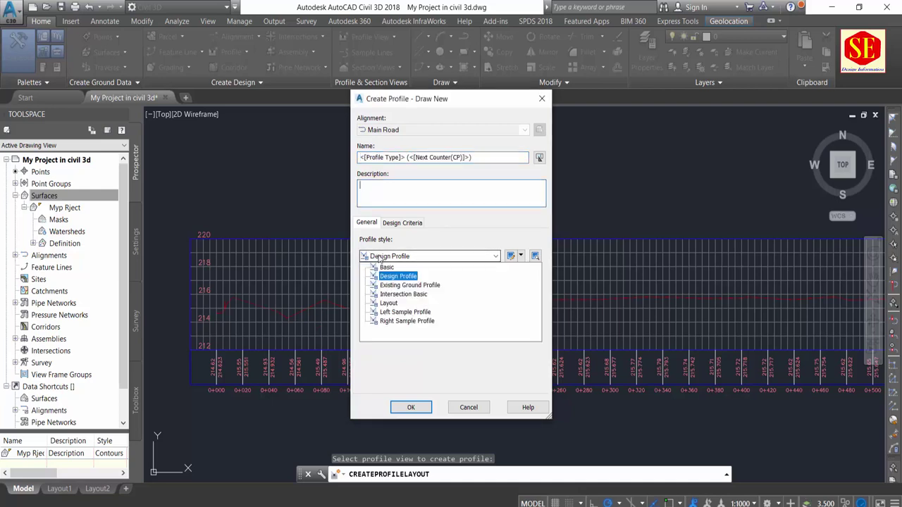
pyautogui.click(386, 276)
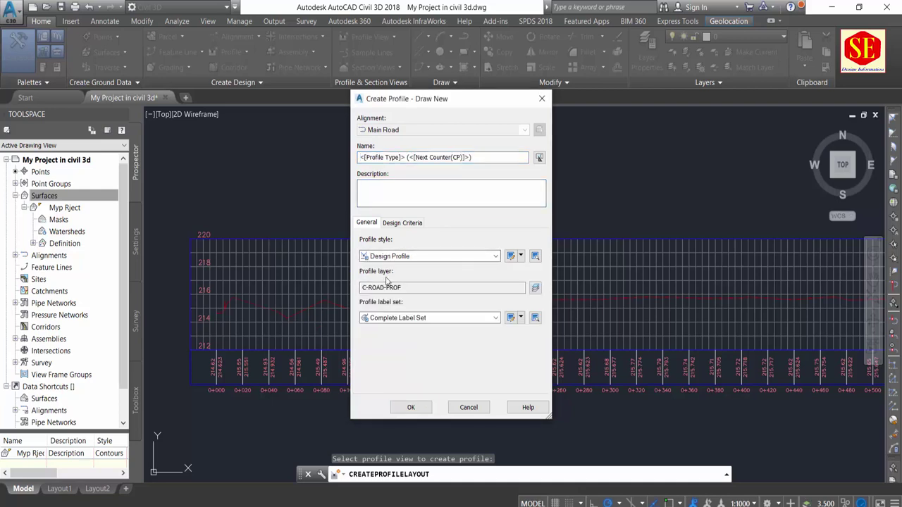
# Leave criteria-based design off and create the profile with its layout tools.
pyautogui.click(423, 257)
pyautogui.click(406, 224)
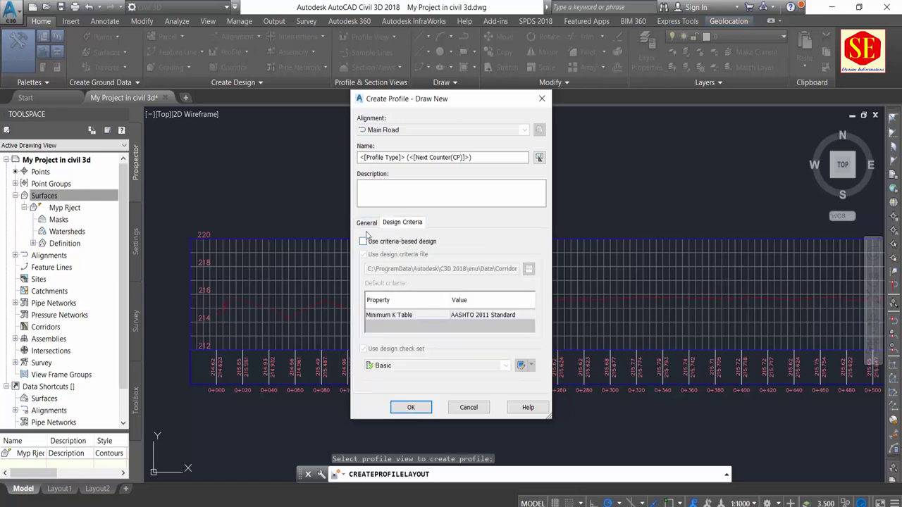
pyautogui.click(386, 241)
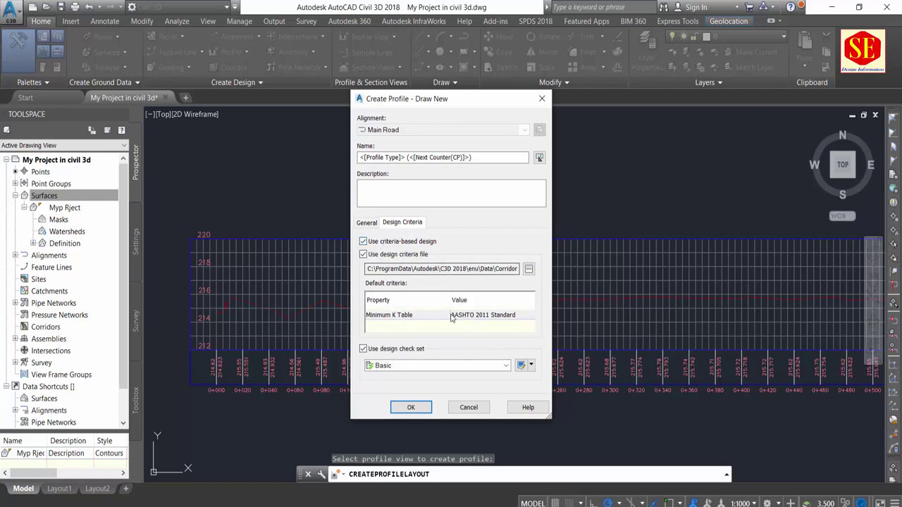
pyautogui.click(473, 320)
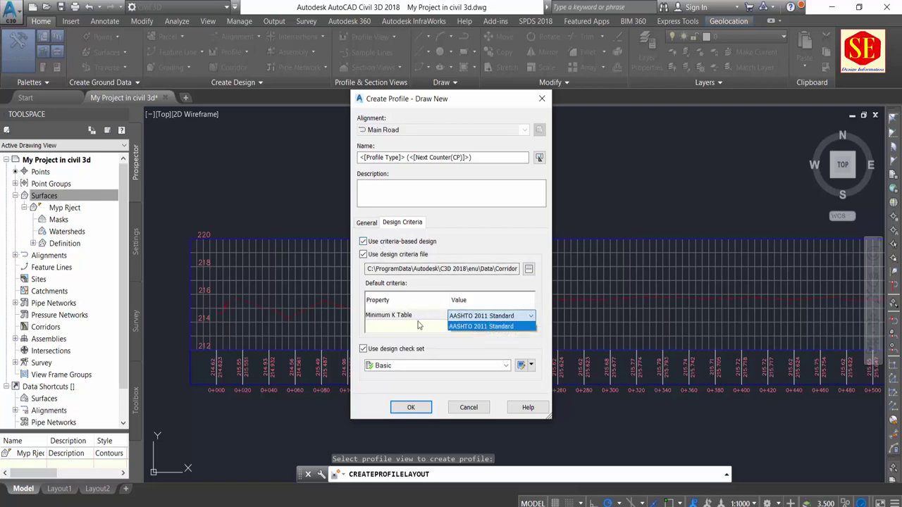
pyautogui.click(418, 325)
pyautogui.click(364, 243)
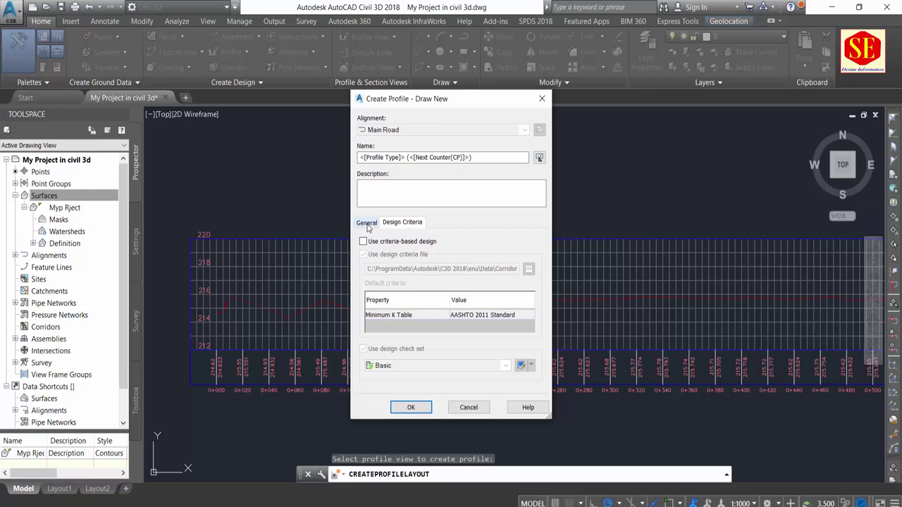
pyautogui.click(367, 224)
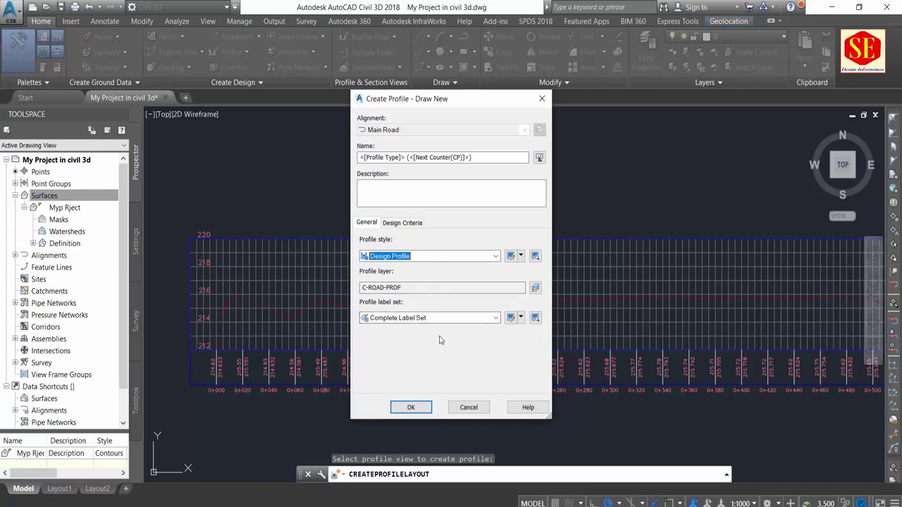
pyautogui.click(411, 409)
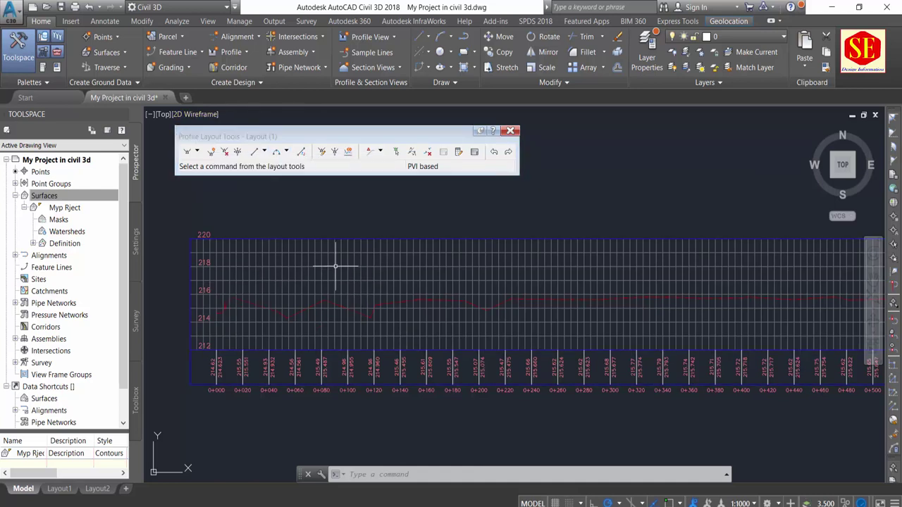
# Show the Draw Tangents dropdown options in the Profile Layout Tools toolbar.
pyautogui.click(197, 152)
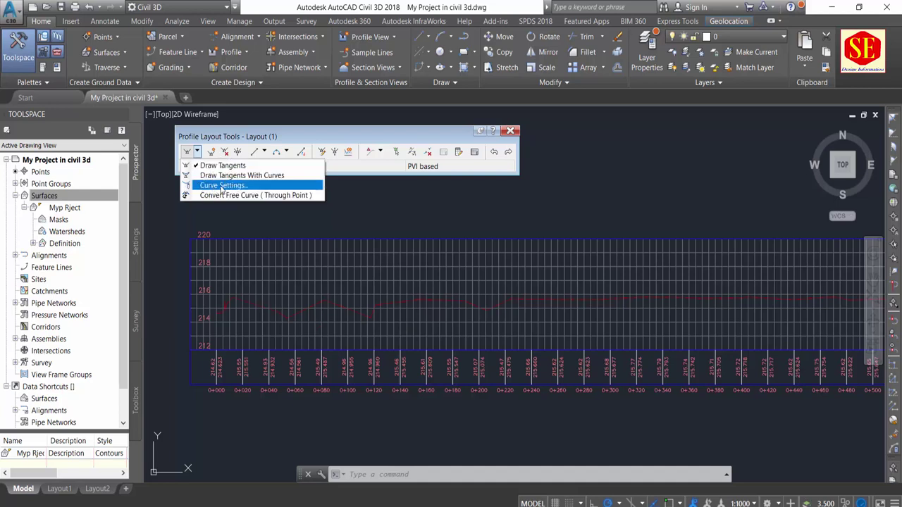
# Change crest and sag vertical curve lengths from 150 to 250 in Curve Settings.
pyautogui.click(243, 186)
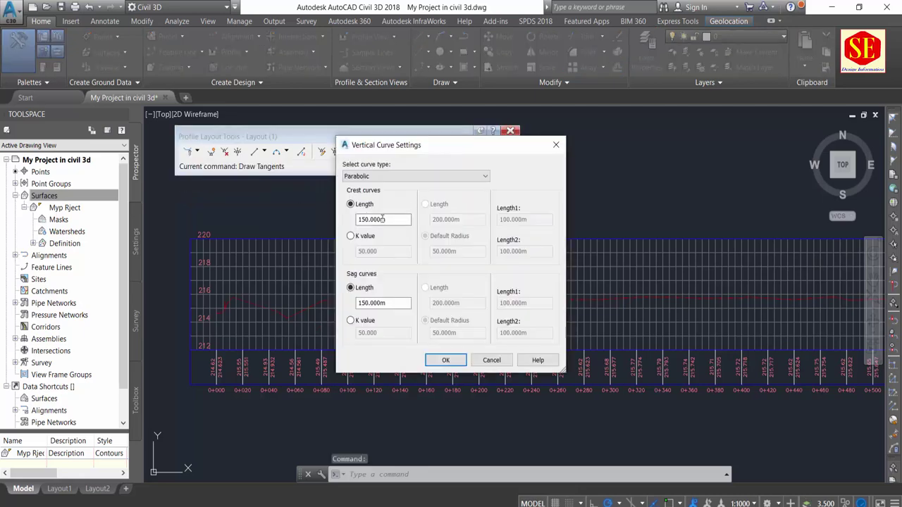
pyautogui.click(397, 221)
pyautogui.click(400, 302)
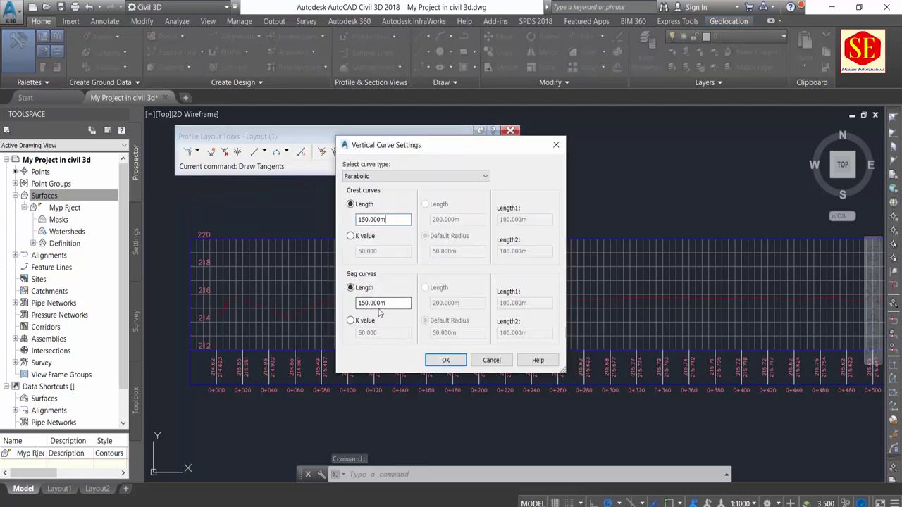
pyautogui.click(381, 220)
pyautogui.moveTo(382, 219); pyautogui.dragTo(335, 231)
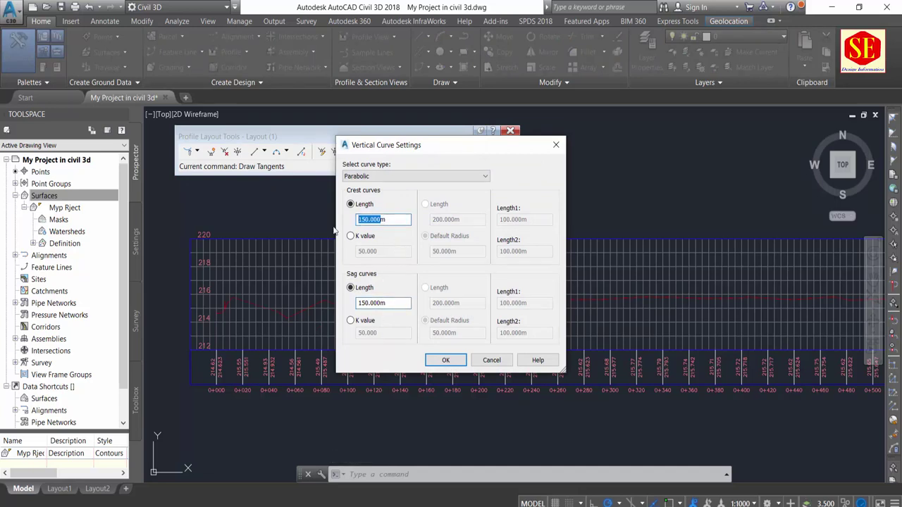
pyautogui.write('250m')
pyautogui.click(395, 303)
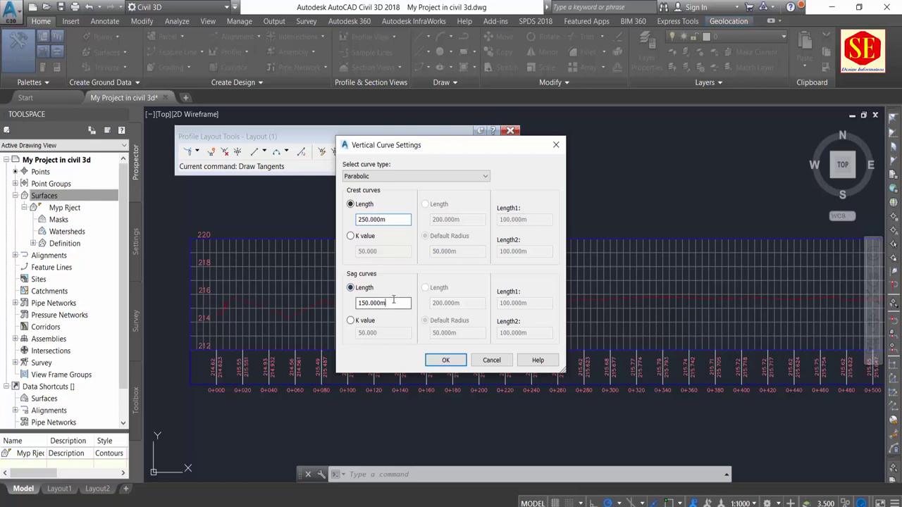
pyautogui.moveTo(402, 303); pyautogui.dragTo(258, 304)
pyautogui.write('250')
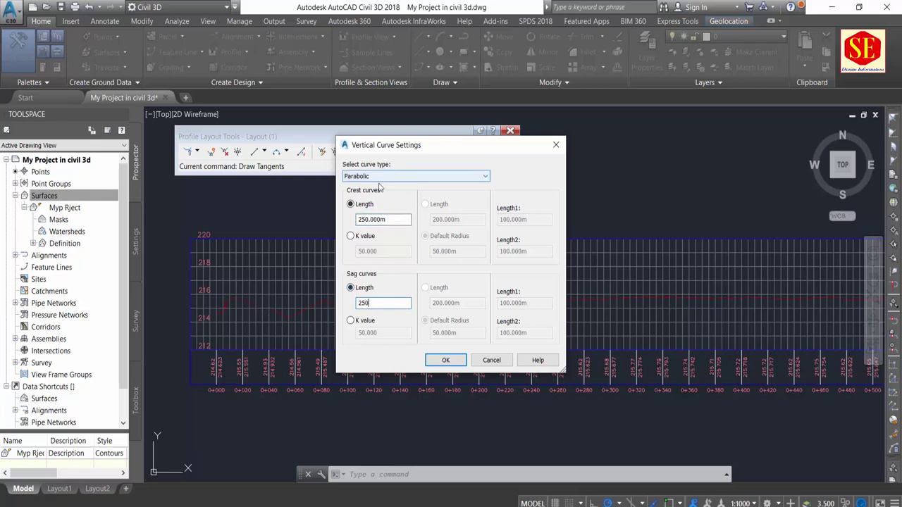
pyautogui.click(454, 362)
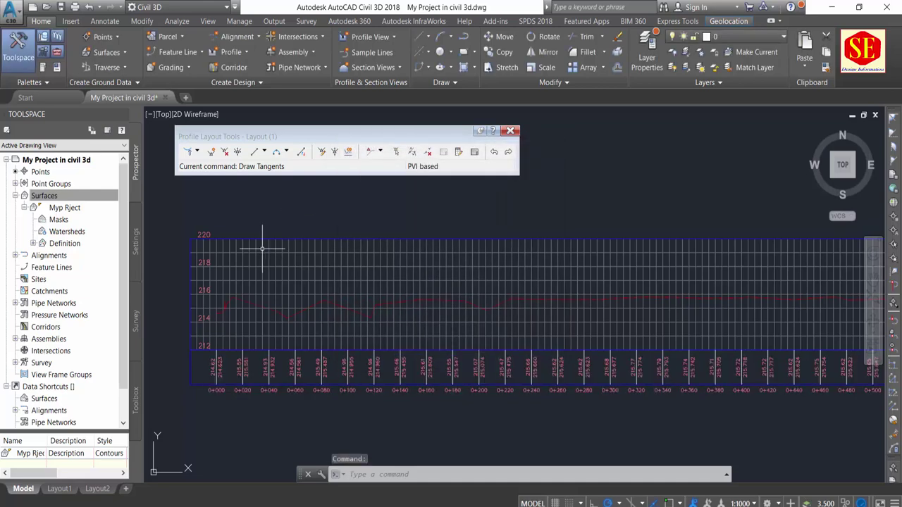
# Cancel tangent drawing, zoom in on the ground line, and reopen the Draw Tangents options.
pyautogui.press('Escape')
pyautogui.scroll(-2, 477, 338)
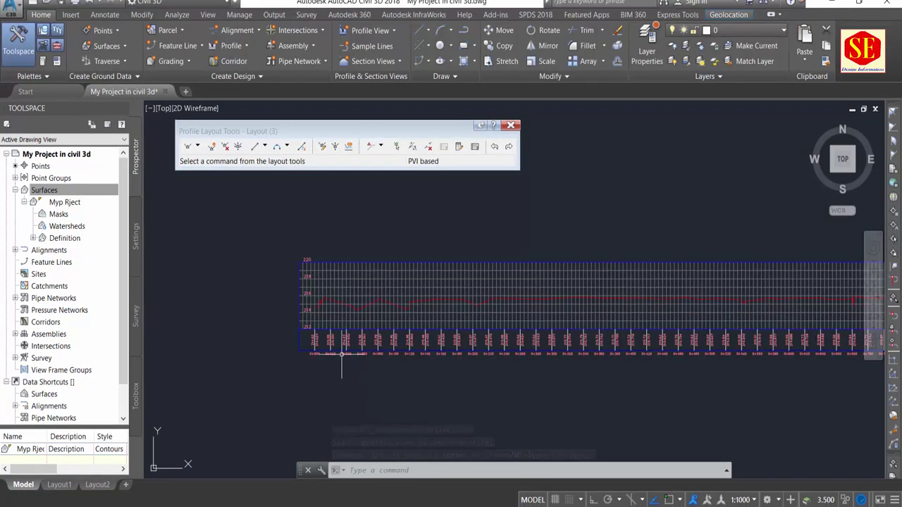
pyautogui.scroll(2, 312, 298)
pyautogui.scroll(2, 303, 281)
pyautogui.scroll(2, 292, 262)
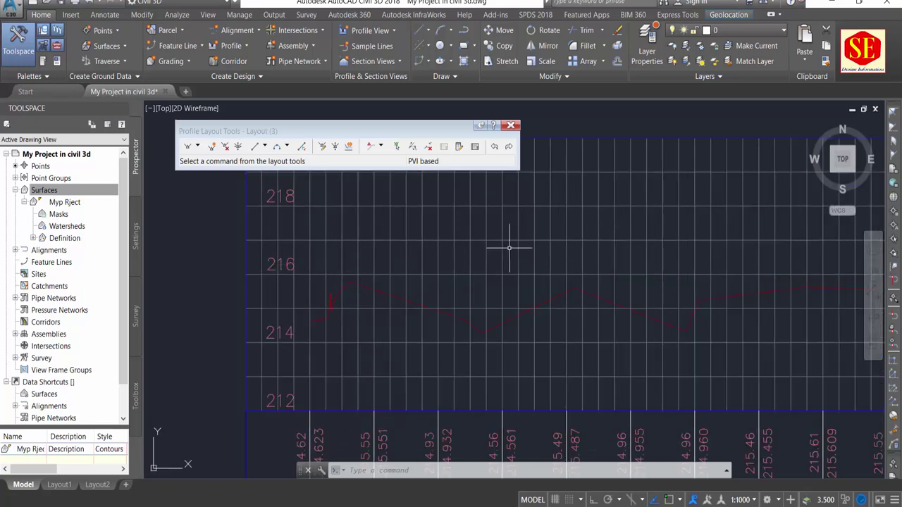
pyautogui.moveTo(509, 247); pyautogui.dragTo(460, 262, button='middle')
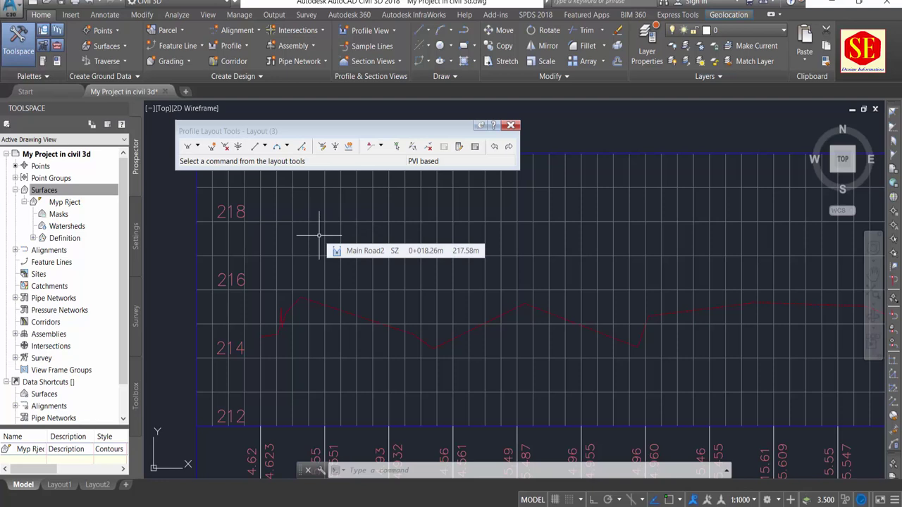
pyautogui.click(198, 147)
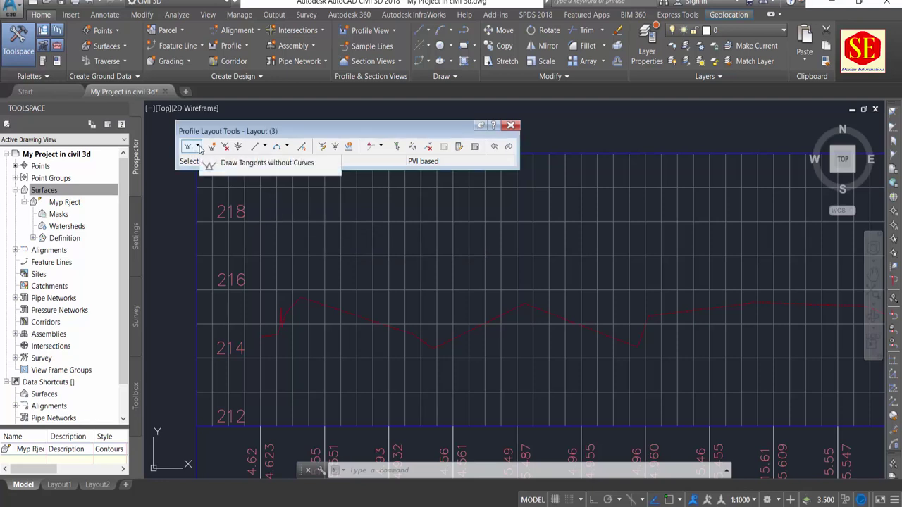
pyautogui.click(198, 147)
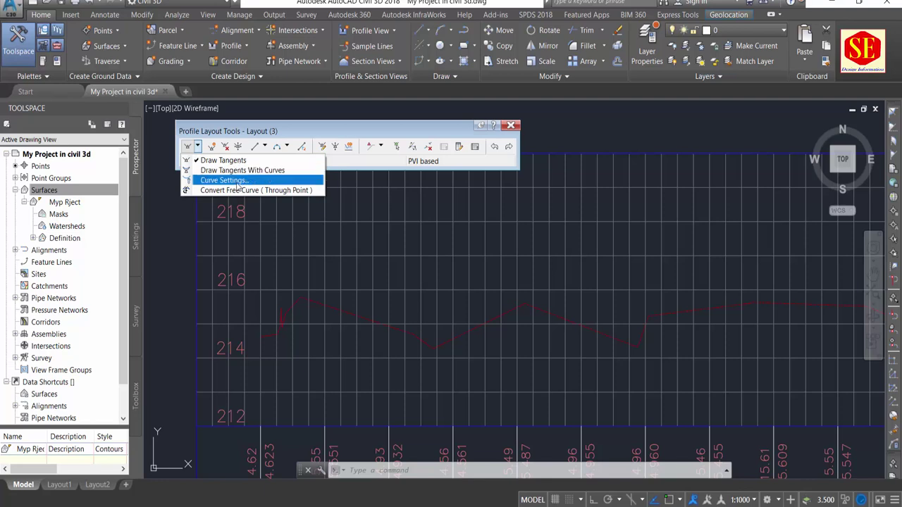
# Keep the 250 m vertical curve lengths and switch the layout tool to Draw Tangents With Curves.
pyautogui.click(238, 181)
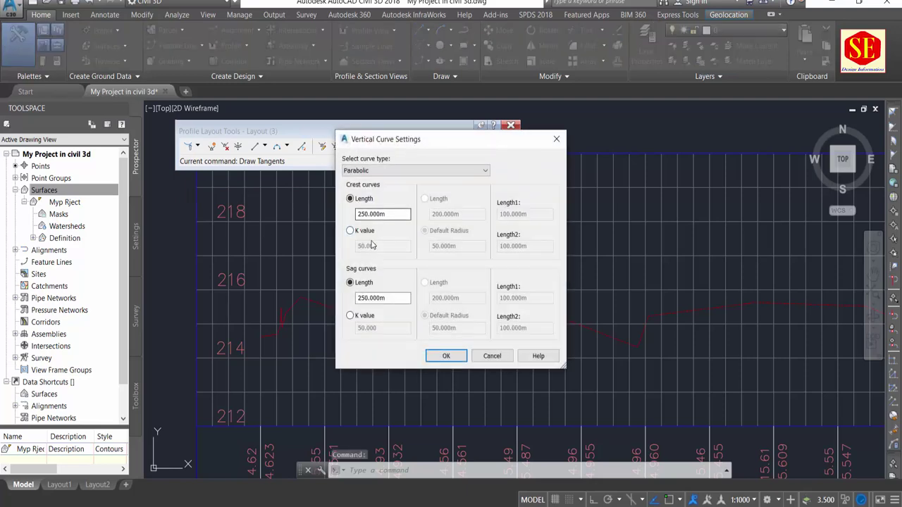
pyautogui.click(445, 356)
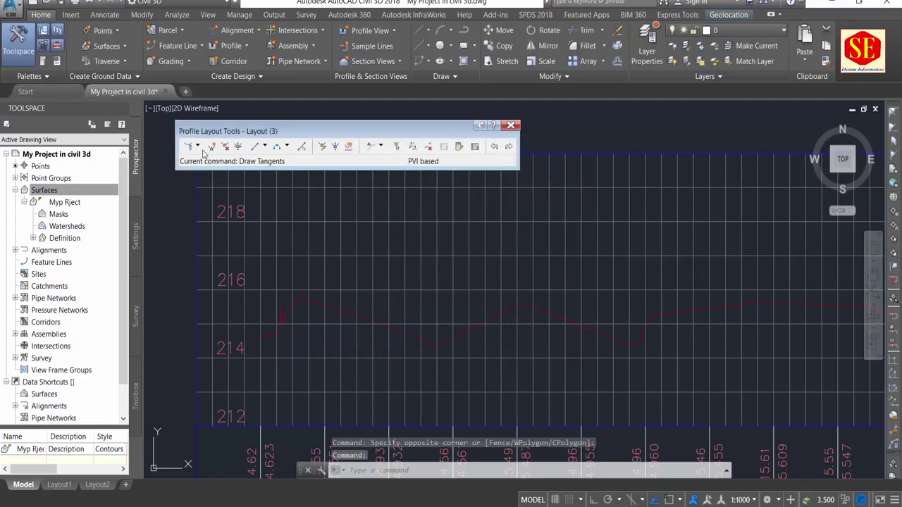
pyautogui.click(198, 147)
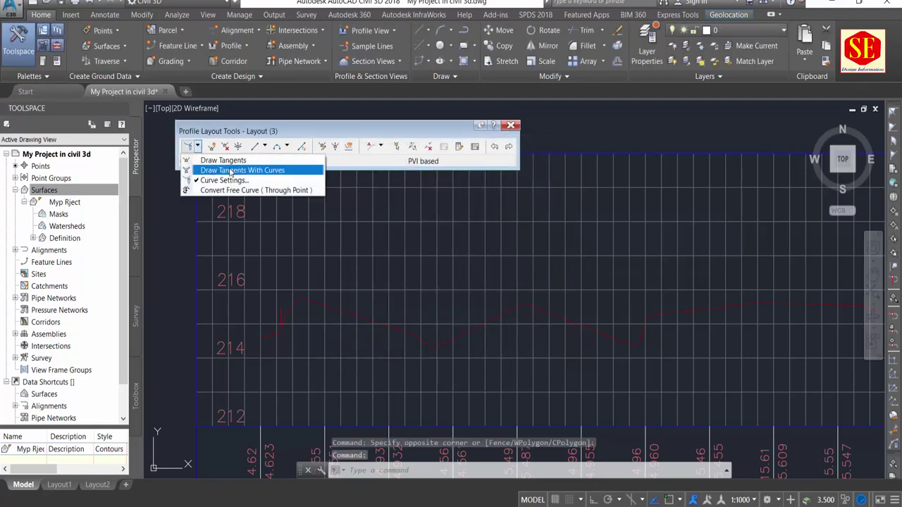
pyautogui.click(231, 170)
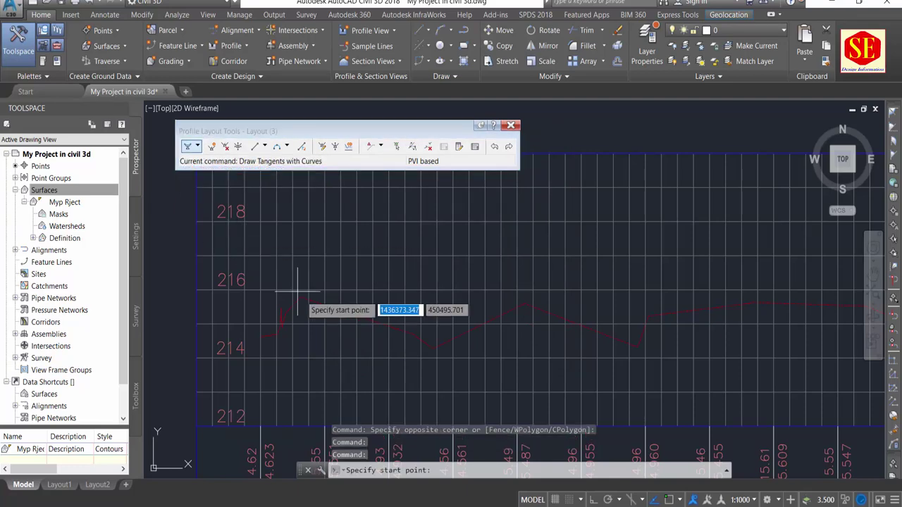
pyautogui.scroll(-3, 303, 295)
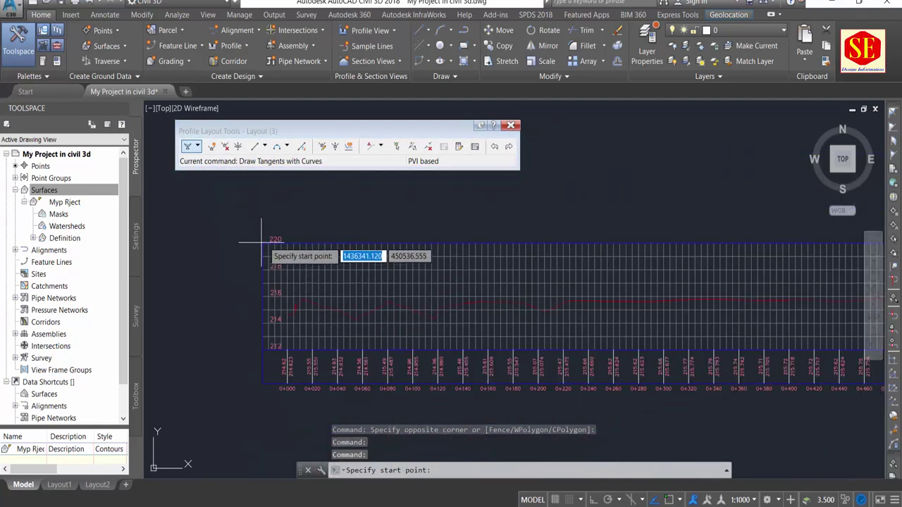
pyautogui.scroll(2, 285, 254)
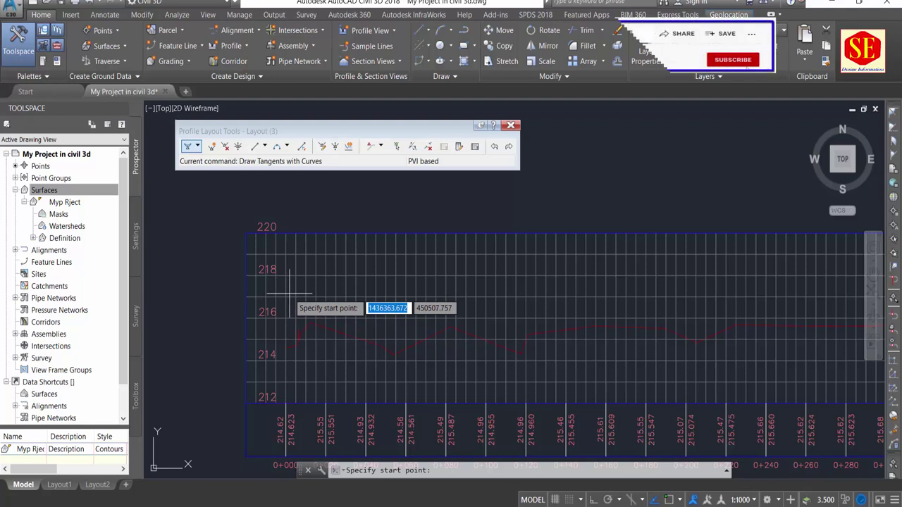
# Run the 'PSE transparent command so the start point is given as station and elevation.
pyautogui.write('1')
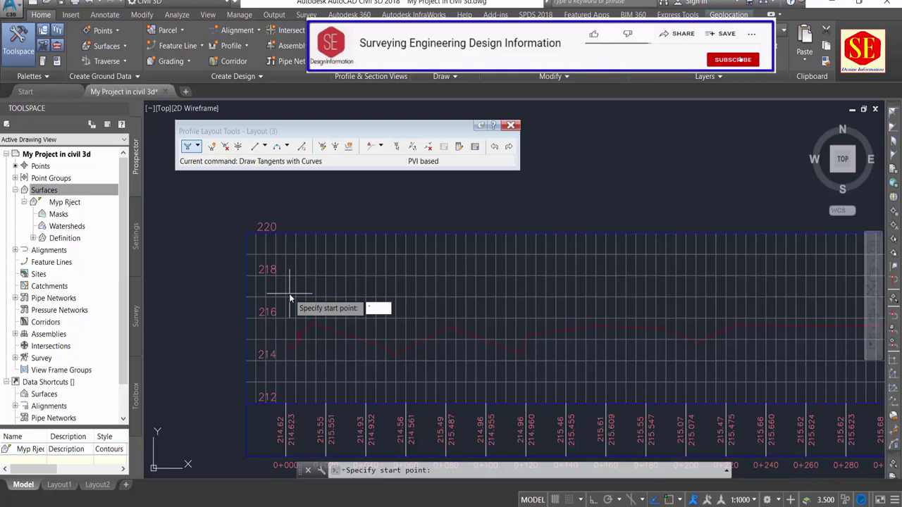
pyautogui.write('pse')
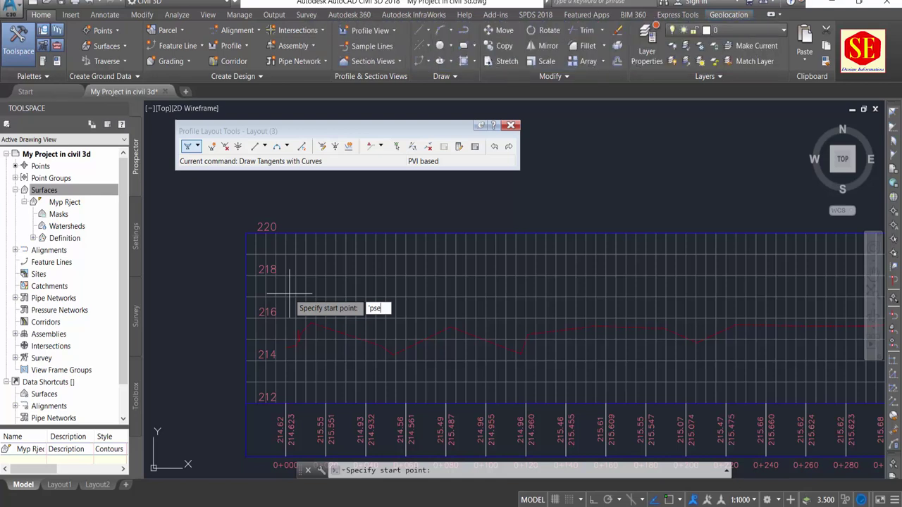
pyautogui.press('Return')
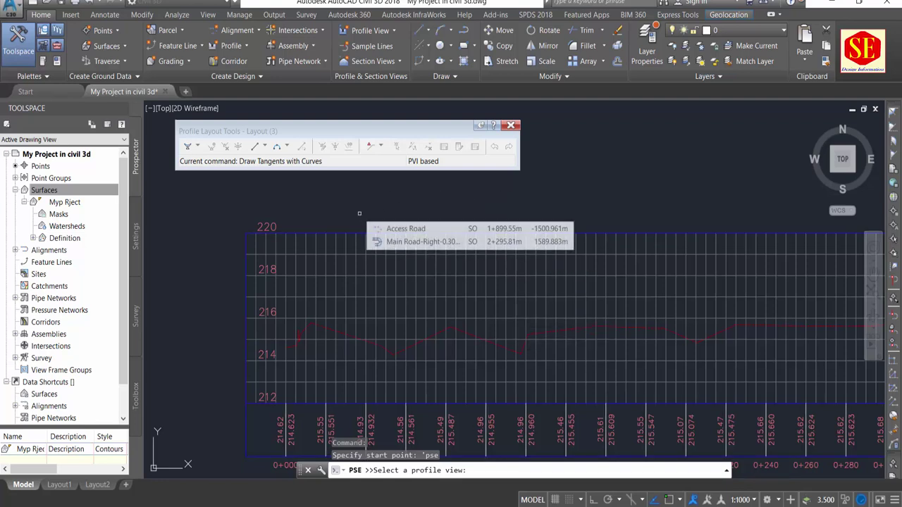
# Start the design profile in the profile view at station 0, elevation 216.5.
pyautogui.click(326, 233)
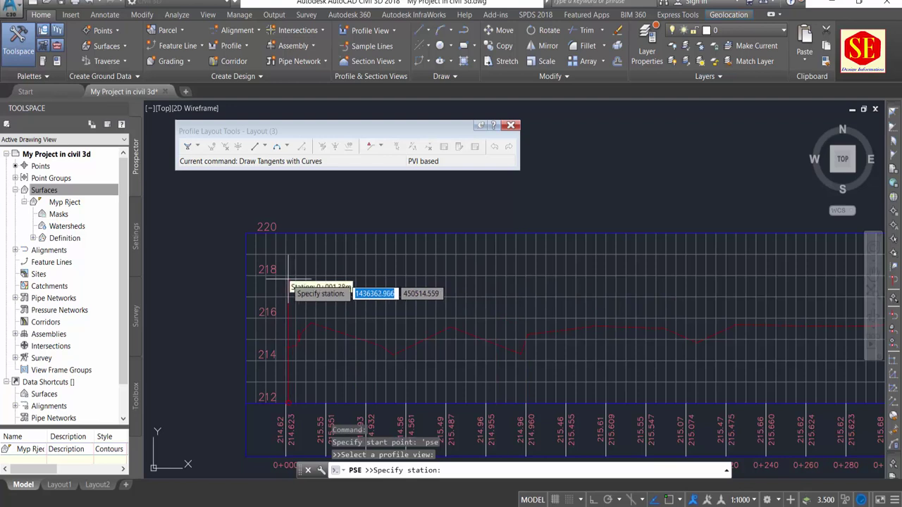
pyautogui.write('0')
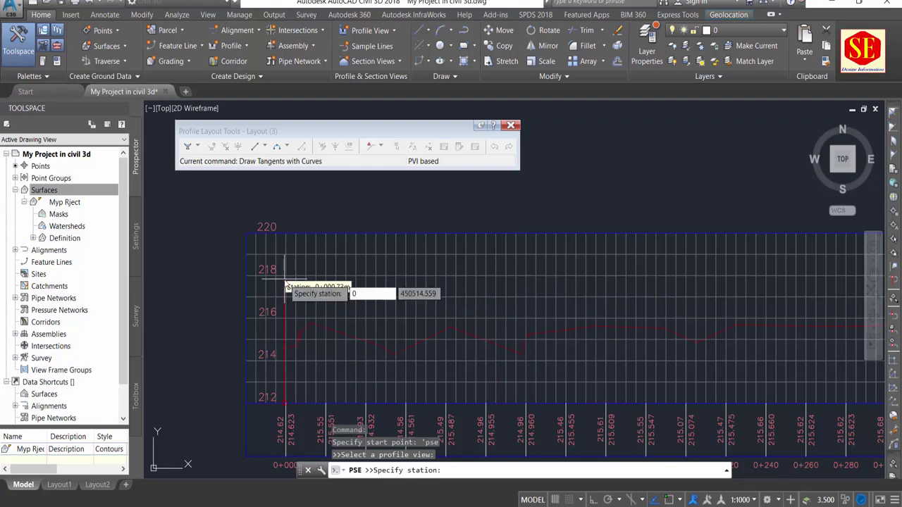
pyautogui.press('Return')
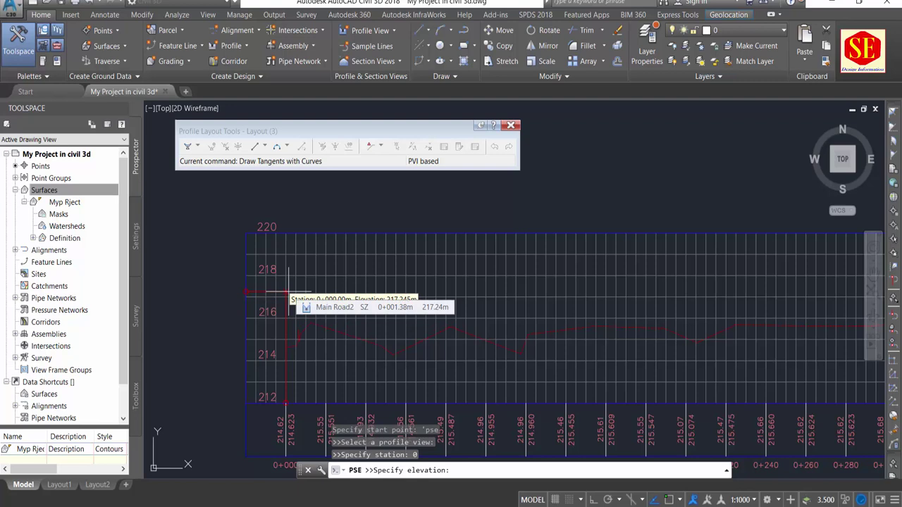
pyautogui.write('216.5')
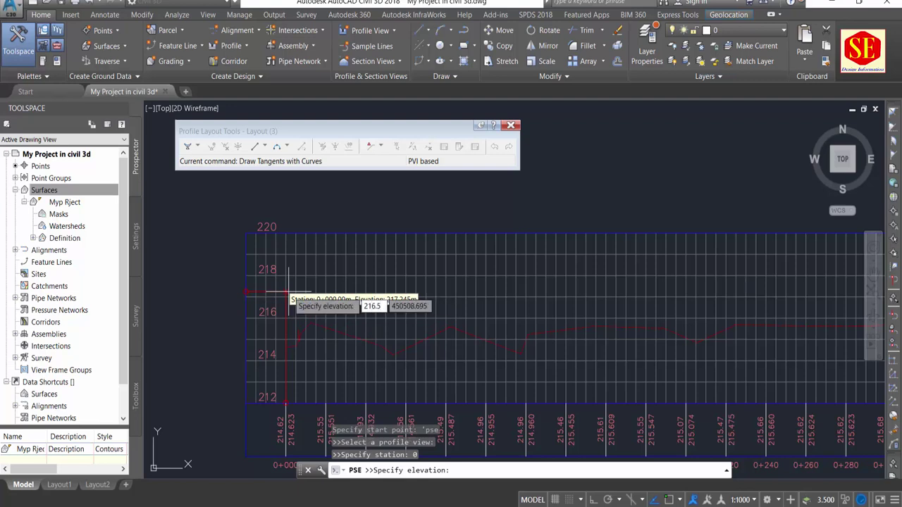
pyautogui.press('Return')
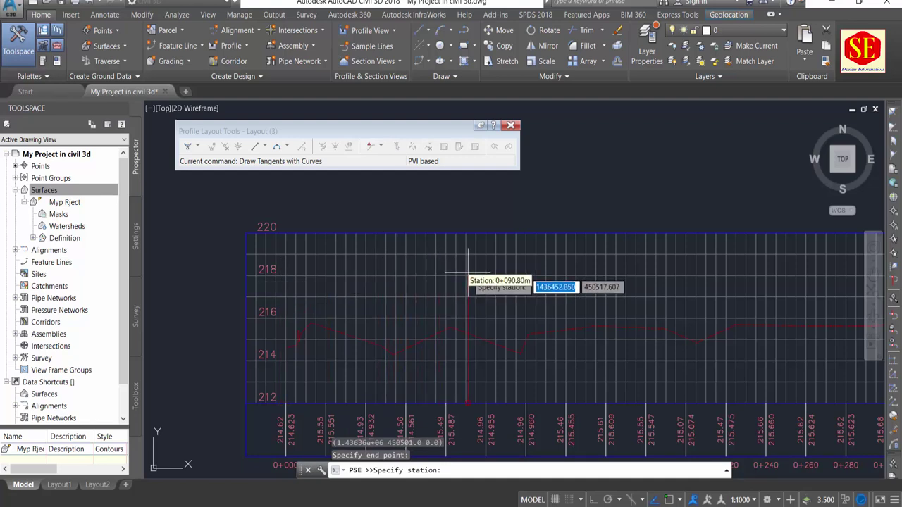
# Draw the first tangent up to station 250 at elevation 218.5.
pyautogui.scroll(-2, 486, 270)
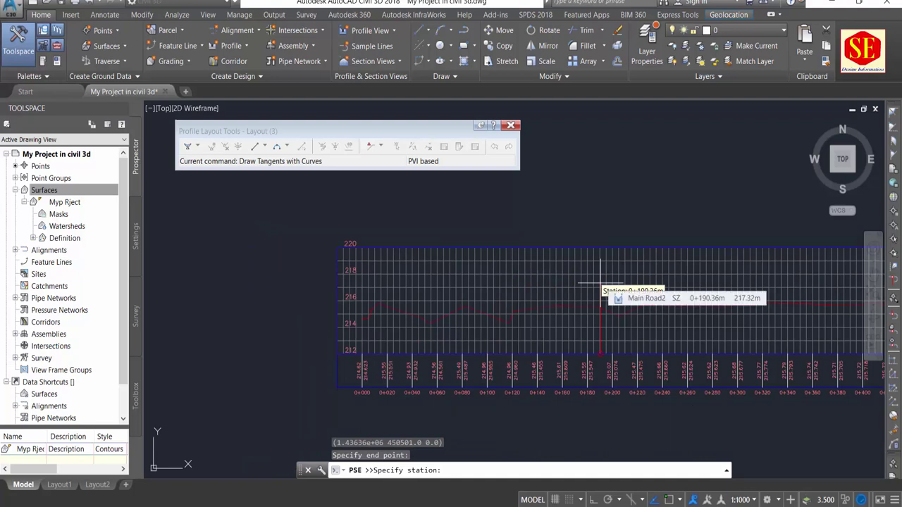
pyautogui.write('250')
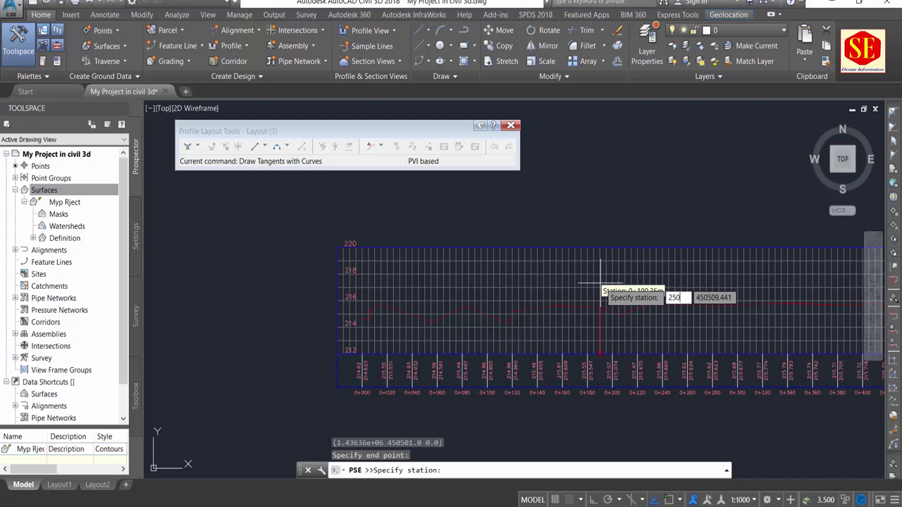
pyautogui.press('Return')
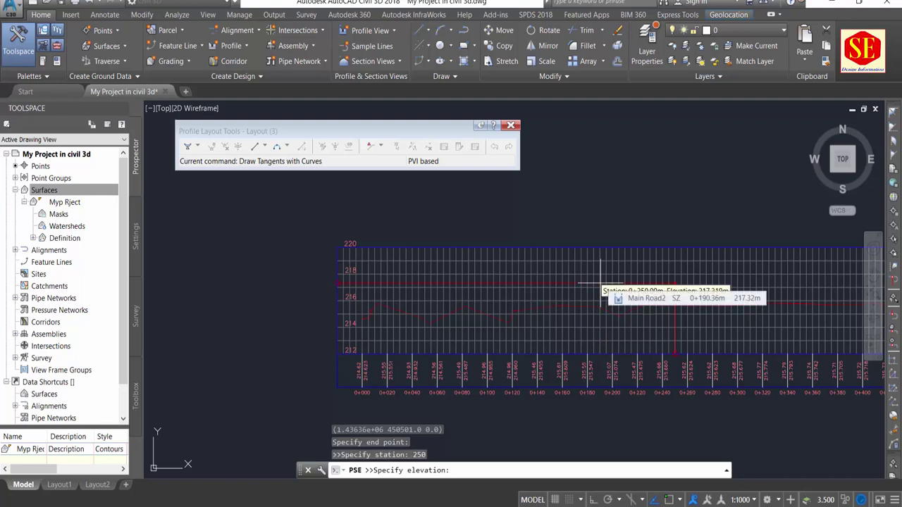
pyautogui.write('218.5')
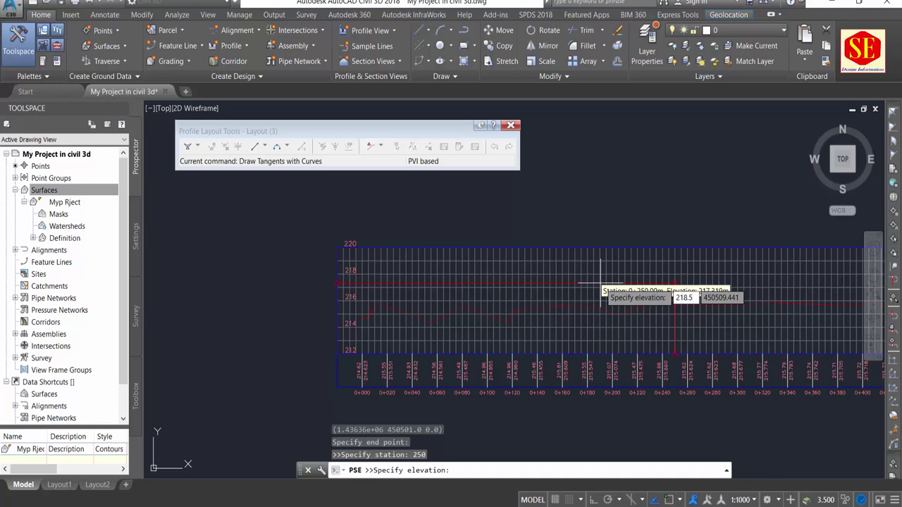
pyautogui.press('Return')
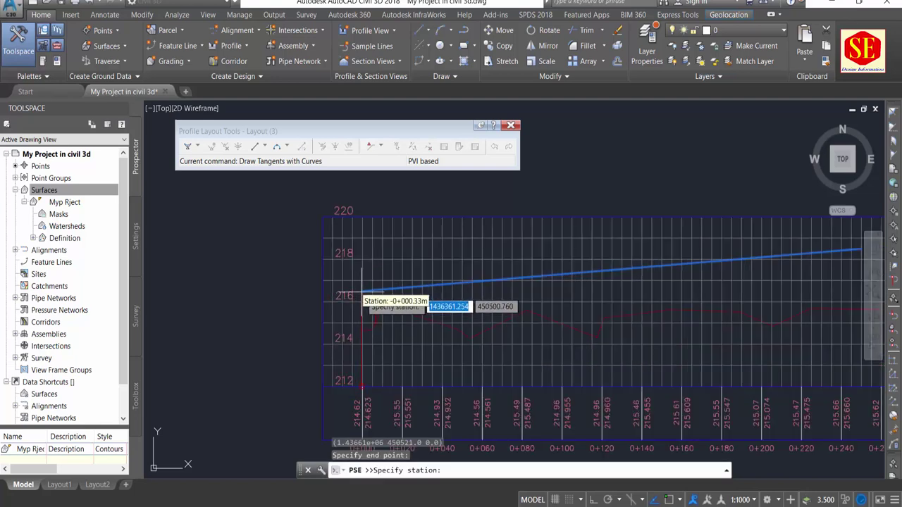
# Add the next profile point at station 600 with elevation 216.25.
pyautogui.scroll(2, 672, 268)
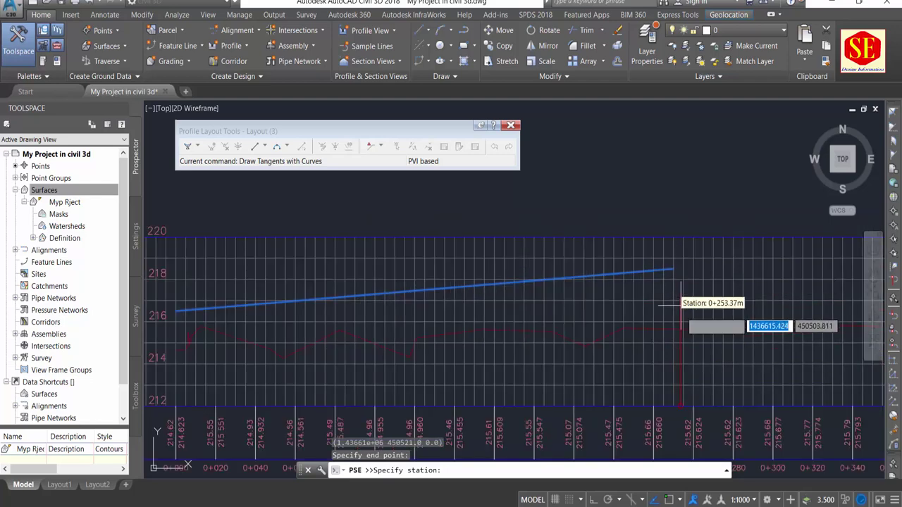
pyautogui.scroll(-2, 570, 289)
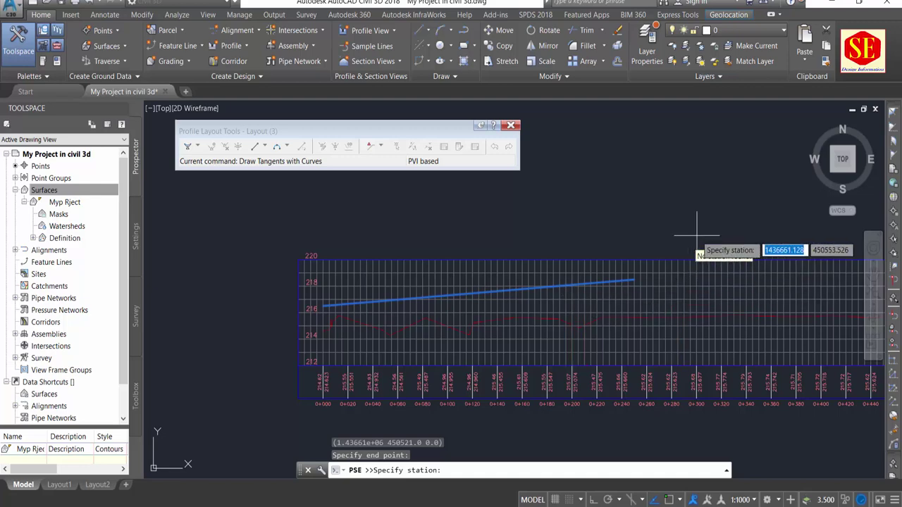
pyautogui.moveTo(684, 235); pyautogui.dragTo(355, 234, button='middle')
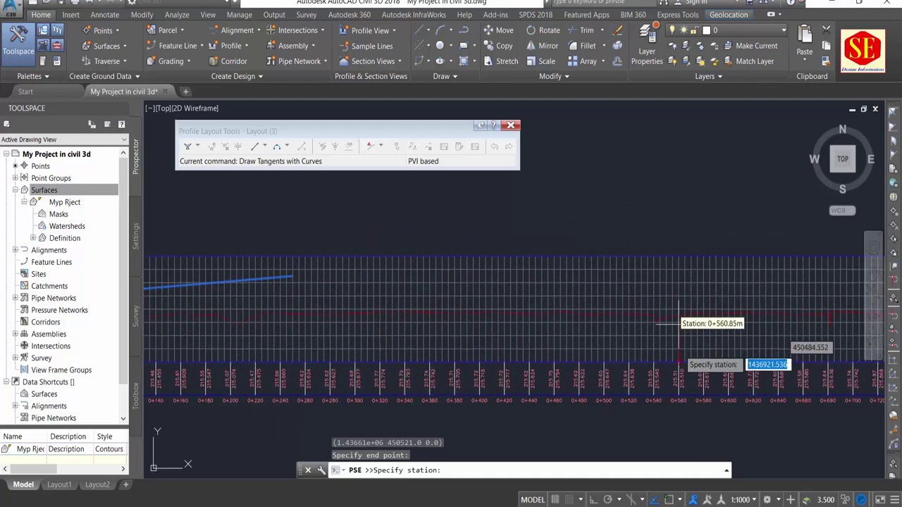
pyautogui.scroll(2, 703, 400)
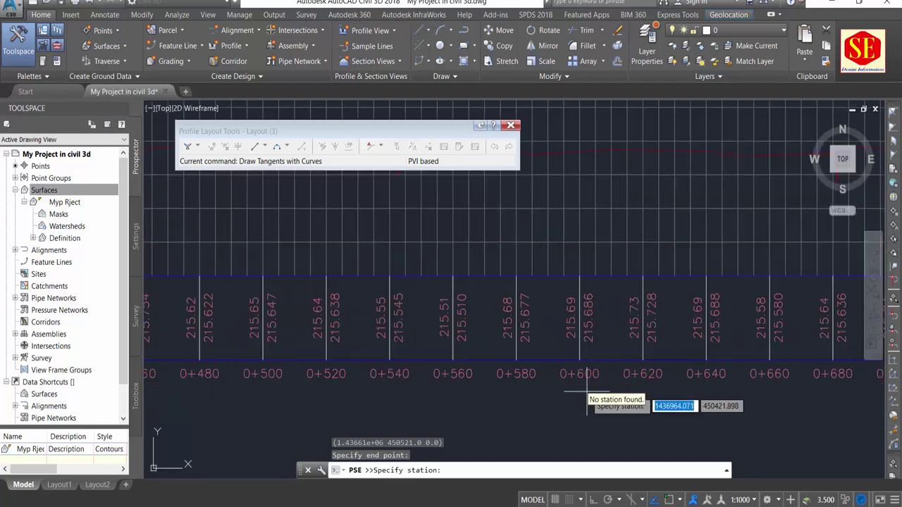
pyautogui.scroll(2, 581, 377)
pyautogui.scroll(-3, 586, 321)
pyautogui.write('600')
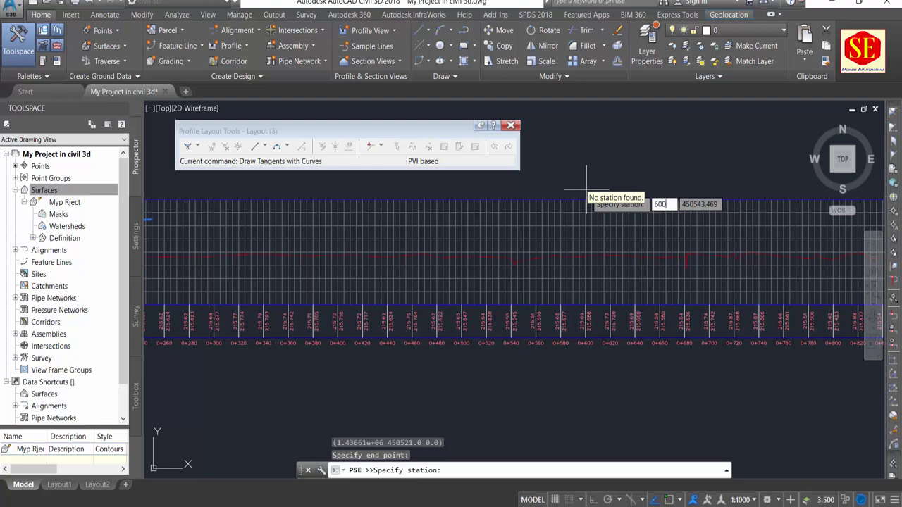
pyautogui.press('Return')
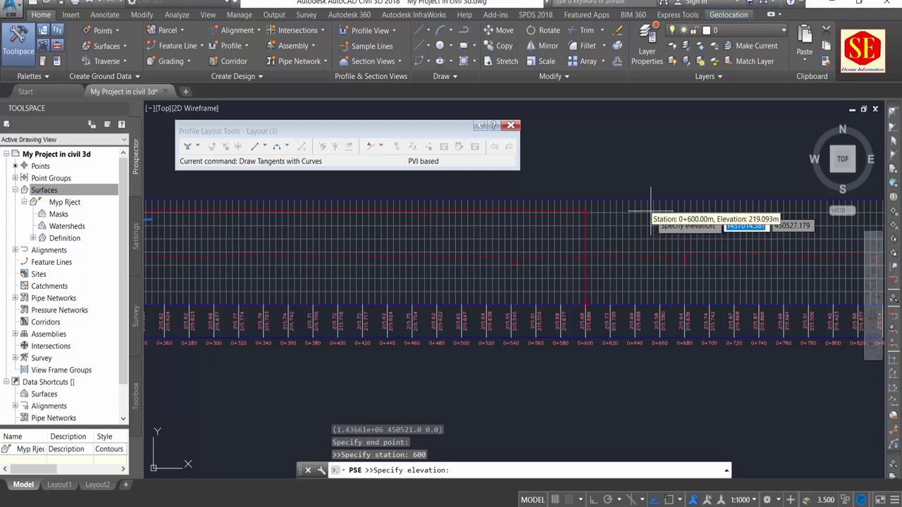
pyautogui.write('216.250')
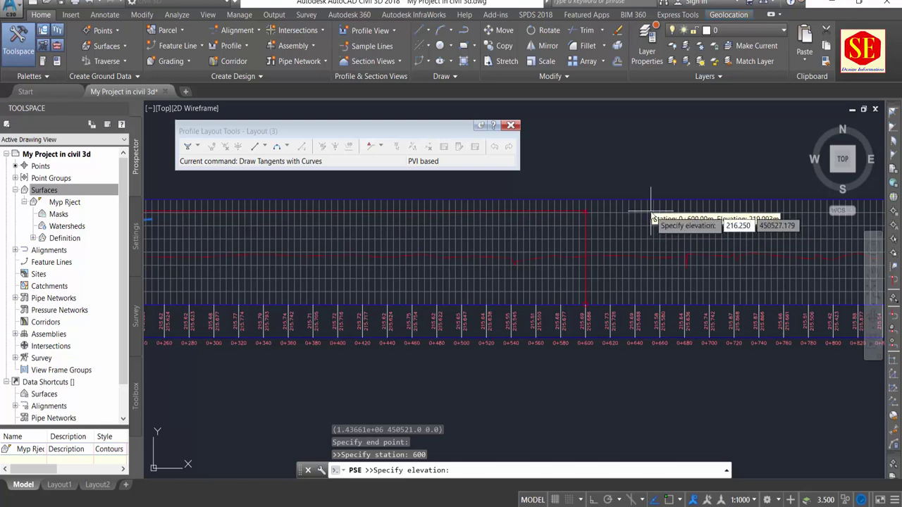
pyautogui.press('Return')
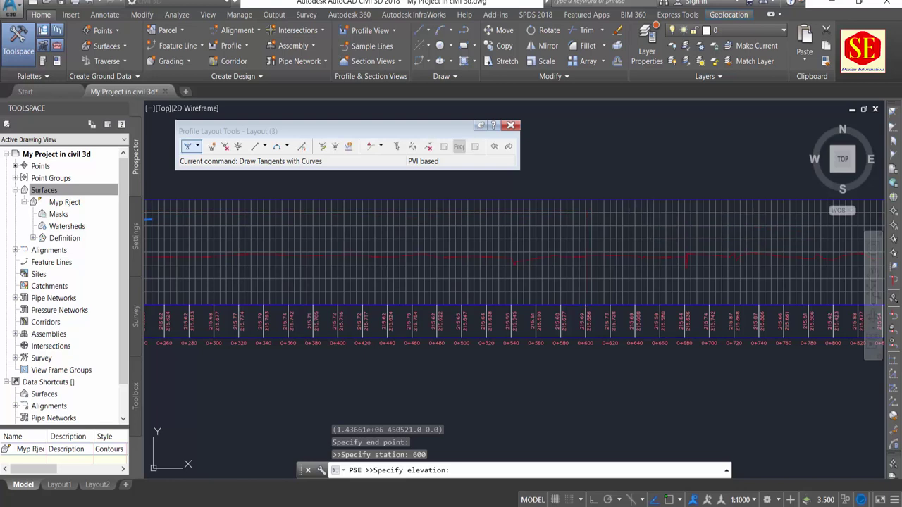
# Add a profile point at station 1200 with elevation 215.50.
pyautogui.scroll(-2, 655, 246)
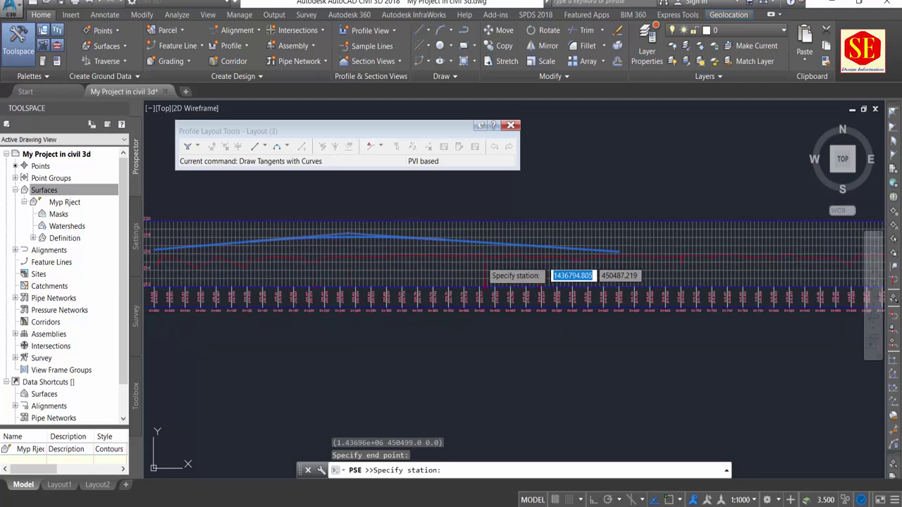
pyautogui.scroll(2, 494, 282)
pyautogui.scroll(-2, 542, 303)
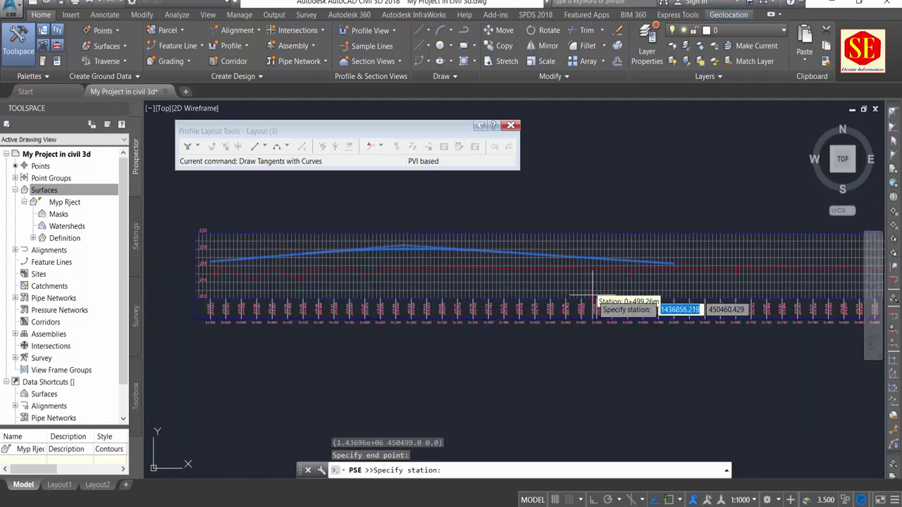
pyautogui.moveTo(692, 287); pyautogui.dragTo(374, 287, button='middle')
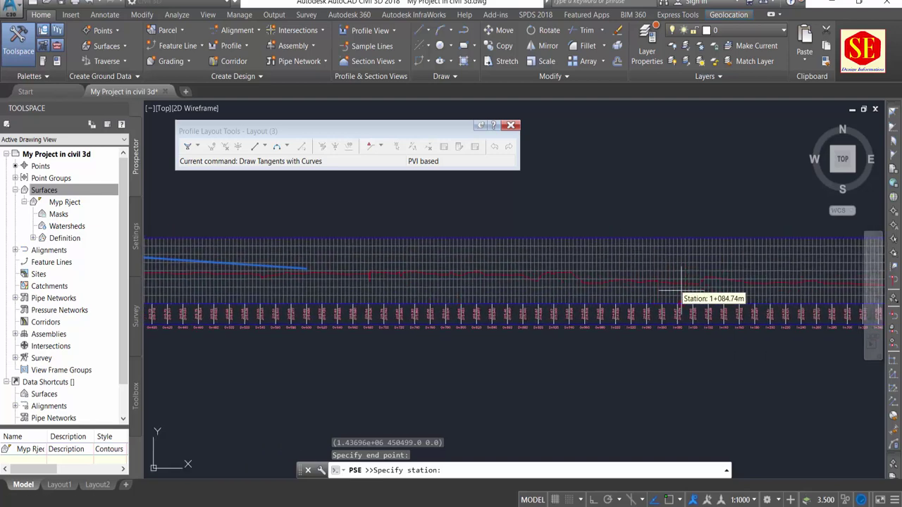
pyautogui.scroll(3, 676, 342)
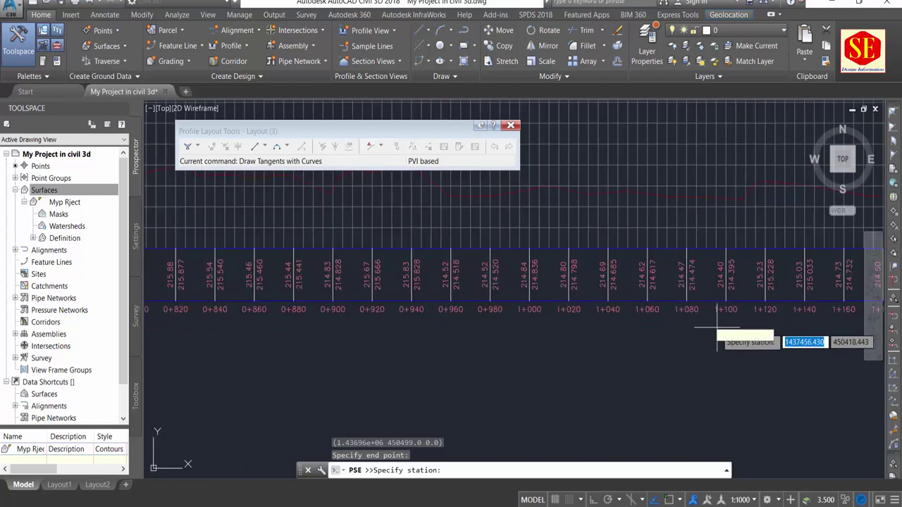
pyautogui.scroll(-2, 646, 364)
pyautogui.moveTo(646, 364); pyautogui.dragTo(571, 383, button='middle')
pyautogui.scroll(-2, 575, 267)
pyautogui.write('1200')
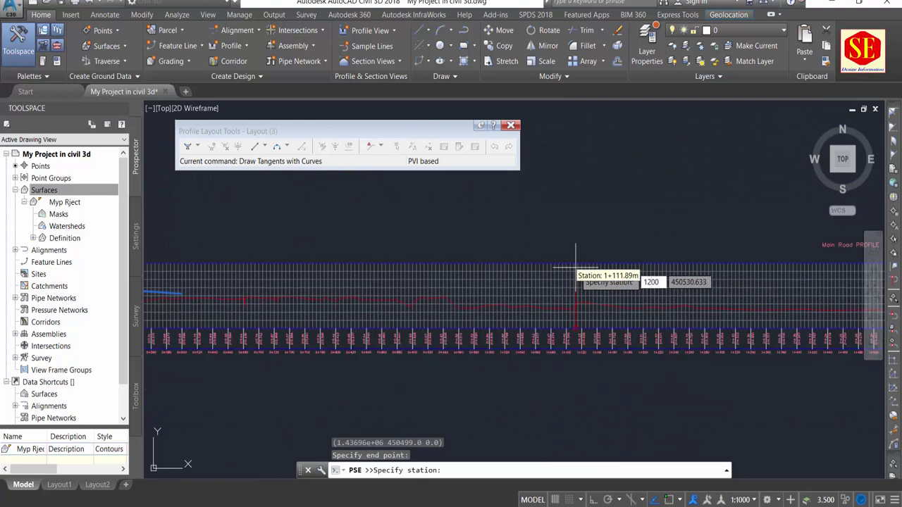
pyautogui.press('Return')
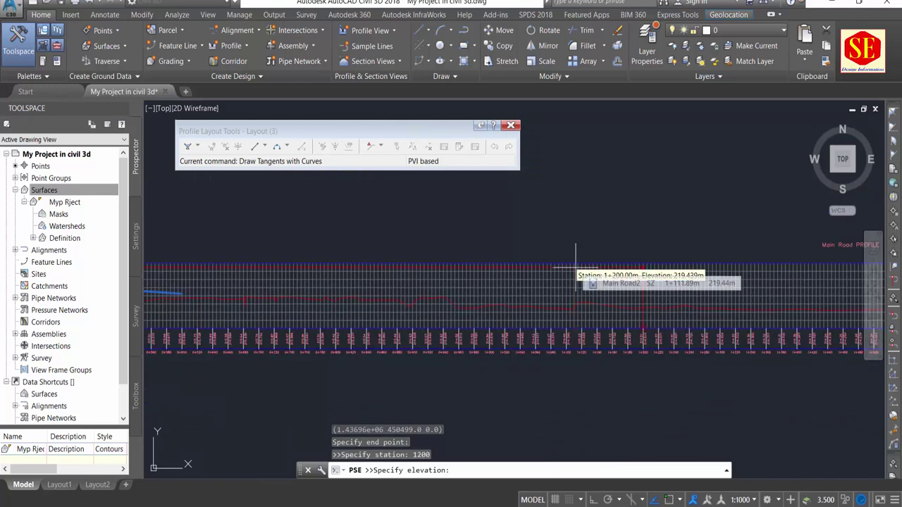
pyautogui.write('2')
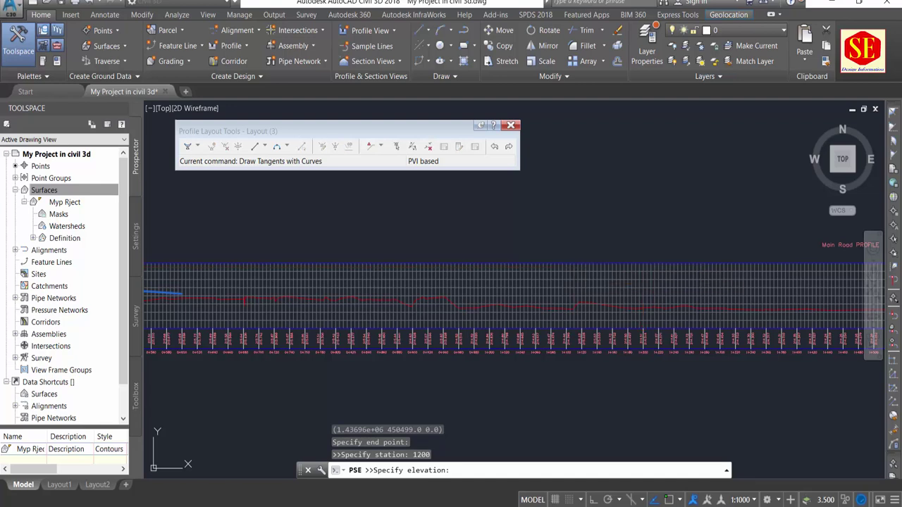
pyautogui.press('Return')
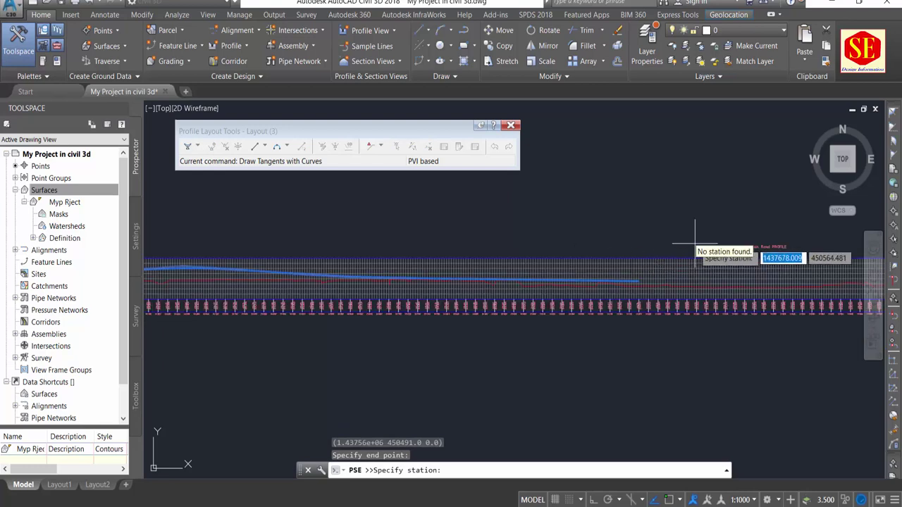
# Add a profile point at station 1850 with elevation 217.85.
pyautogui.moveTo(695, 245); pyautogui.dragTo(366, 251, button='middle')
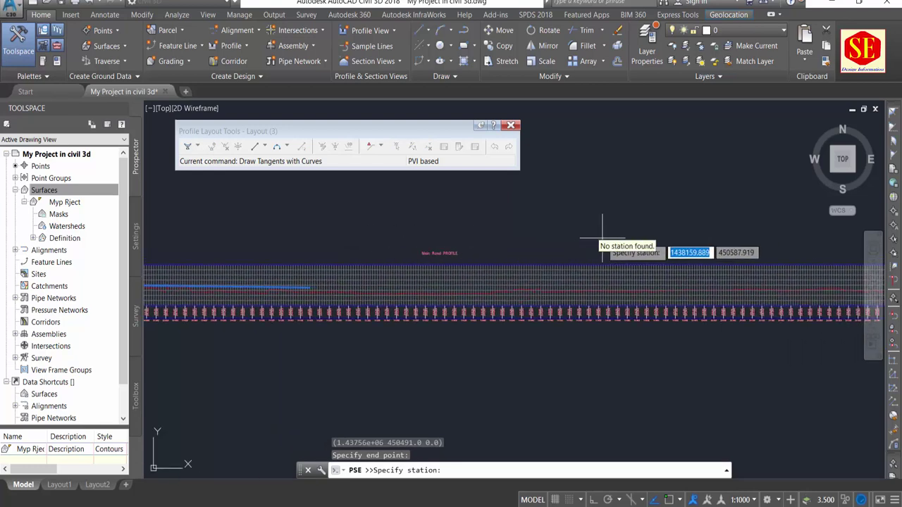
pyautogui.scroll(4, 652, 316)
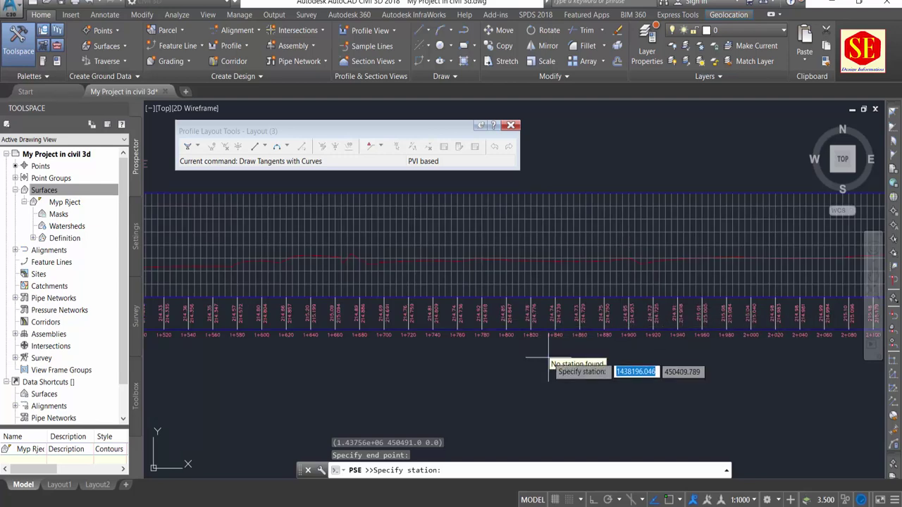
pyautogui.moveTo(572, 383); pyautogui.dragTo(572, 395, button='middle')
pyautogui.scroll(-2, 572, 394)
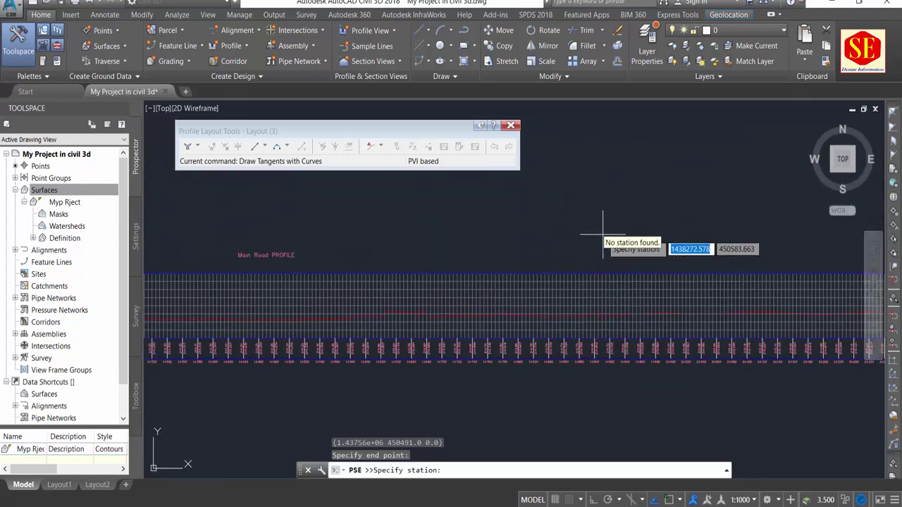
pyautogui.scroll(-2, 603, 235)
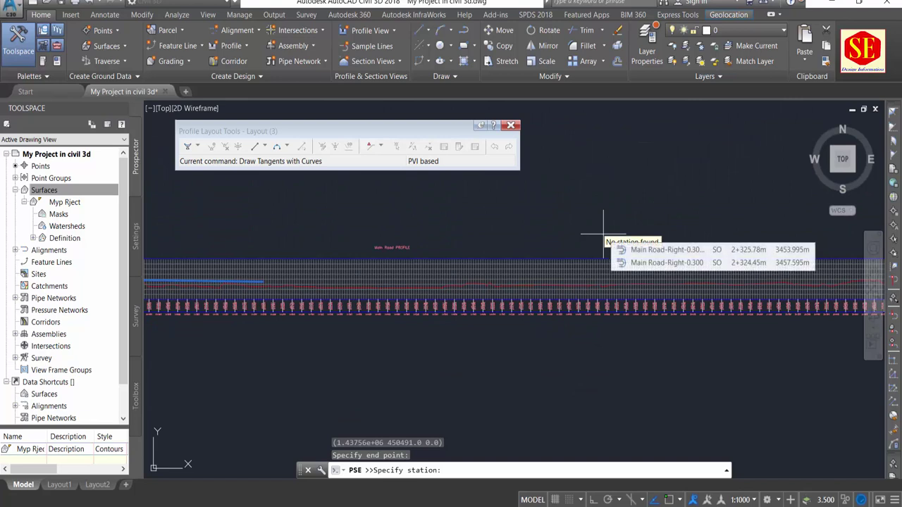
pyautogui.write('1850')
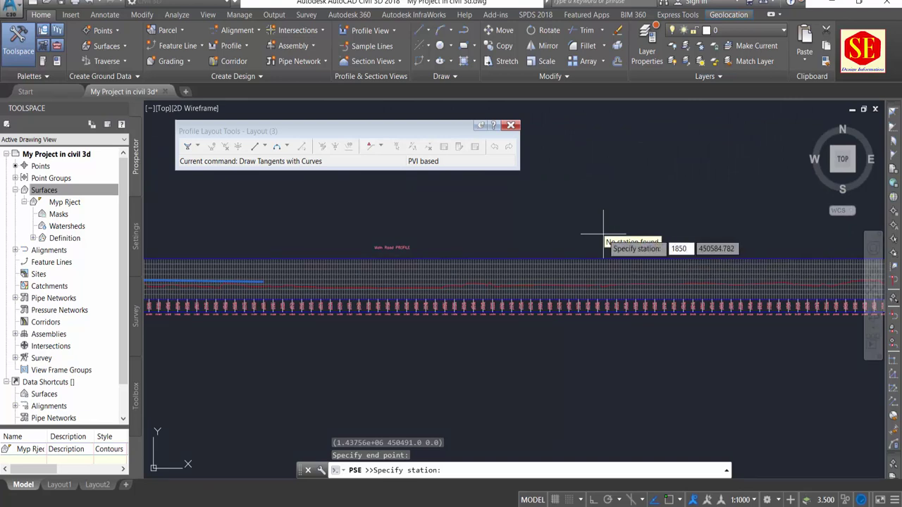
pyautogui.press('Return')
pyautogui.write('217.85')
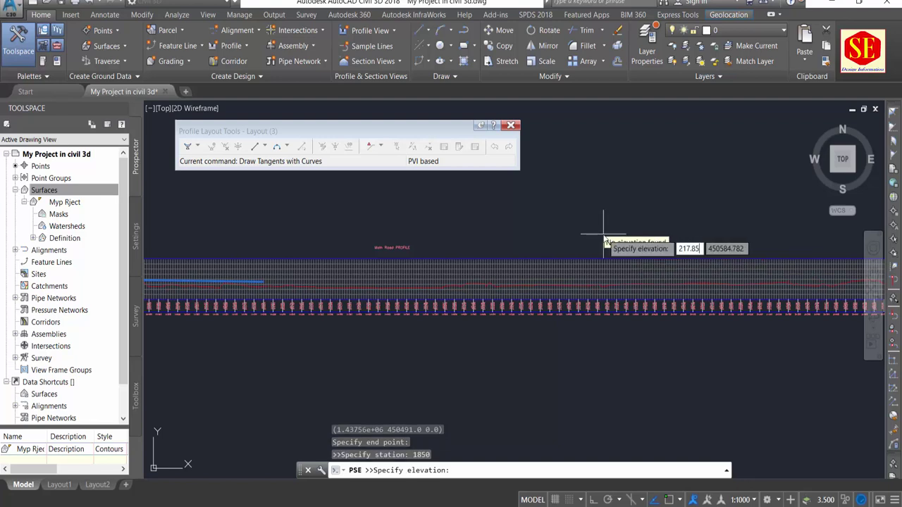
pyautogui.press('Return')
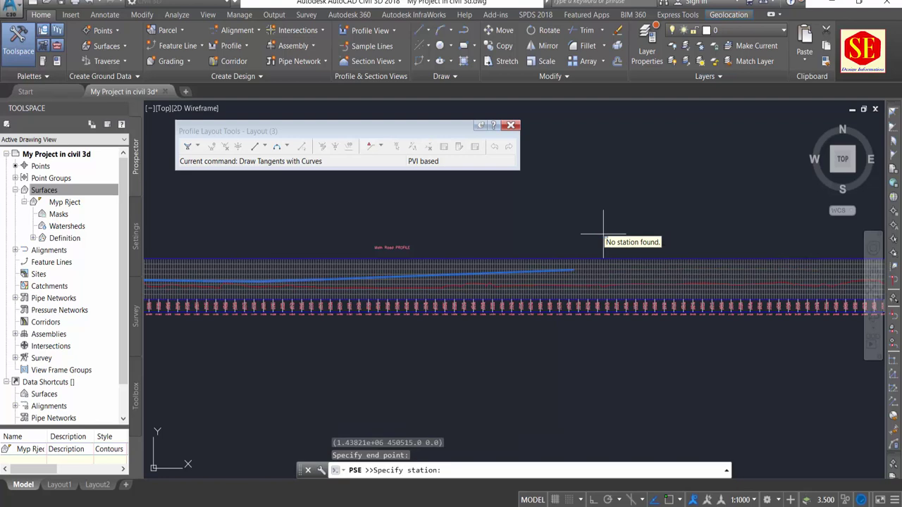
# Add a profile point at station 2500 with elevation 218.150.
pyautogui.scroll(-2, 451, 348)
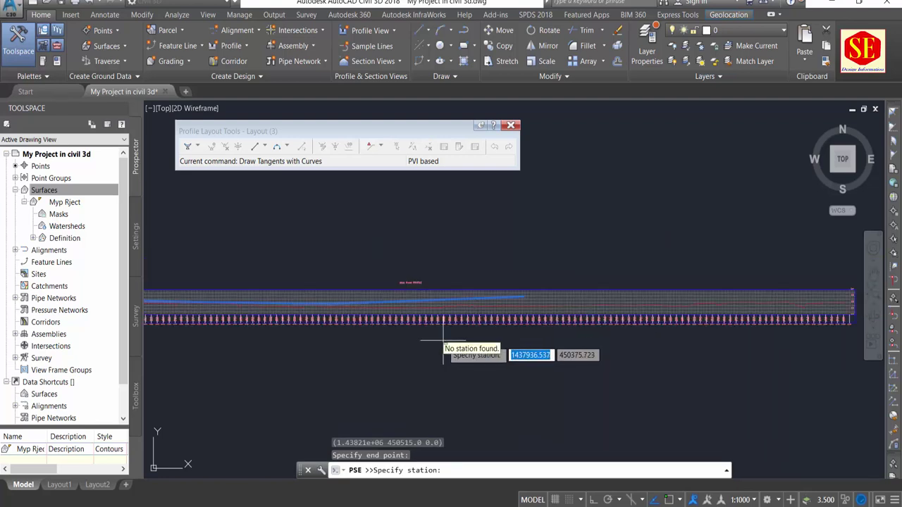
pyautogui.scroll(2, 704, 324)
pyautogui.scroll(-2, 722, 317)
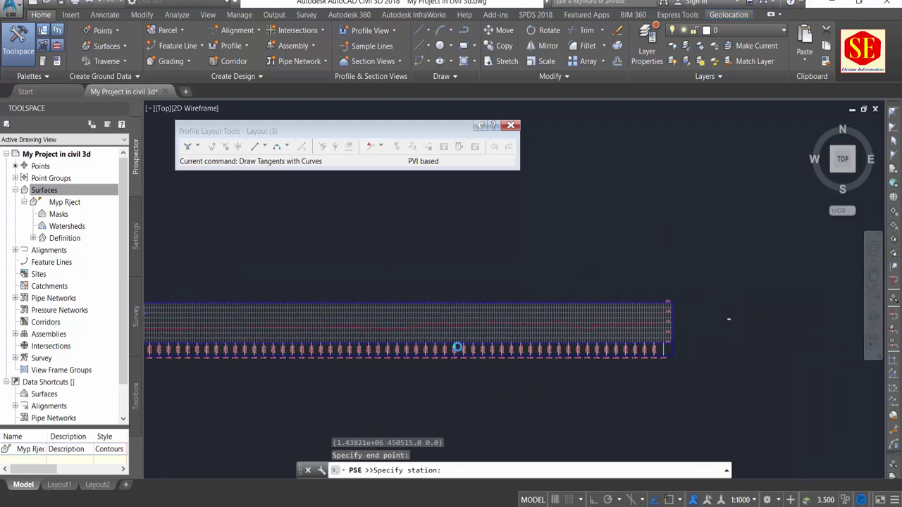
pyautogui.scroll(2, 567, 329)
pyautogui.scroll(3, 567, 329)
pyautogui.scroll(2, 568, 342)
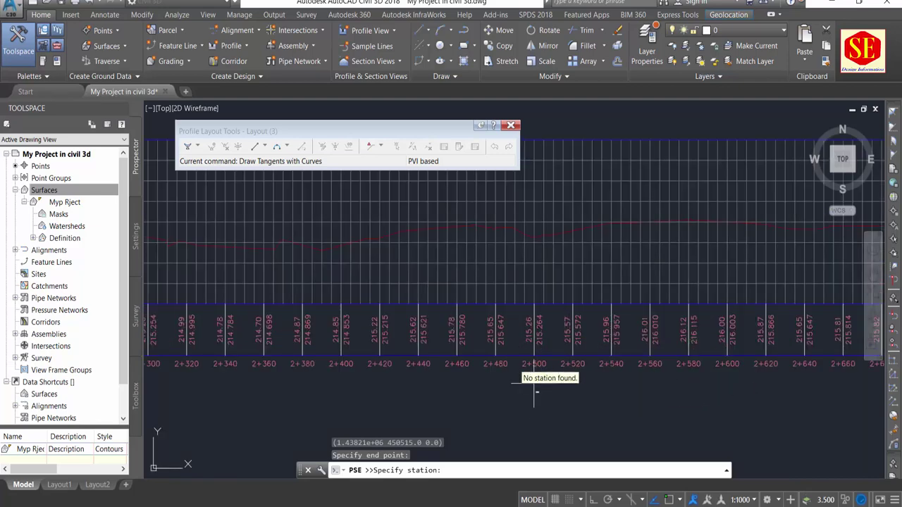
pyautogui.scroll(-2, 533, 413)
pyautogui.write('2500')
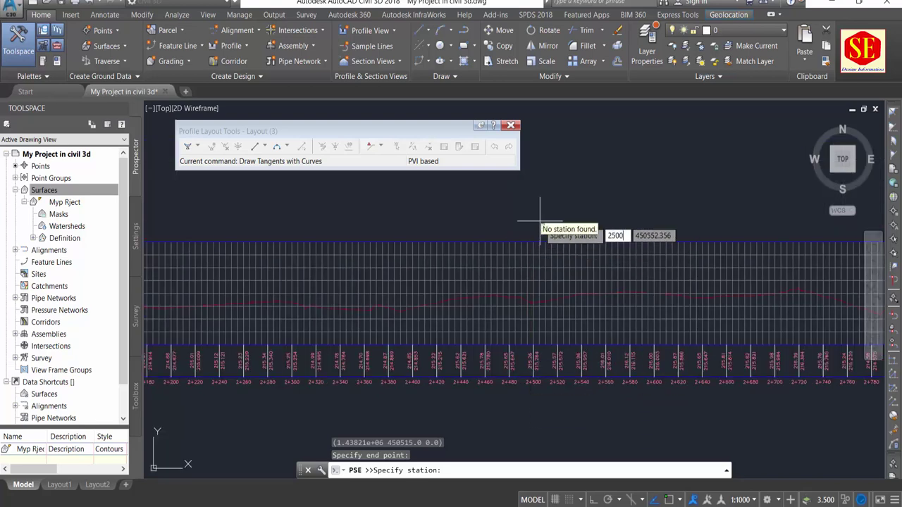
pyautogui.press('Return')
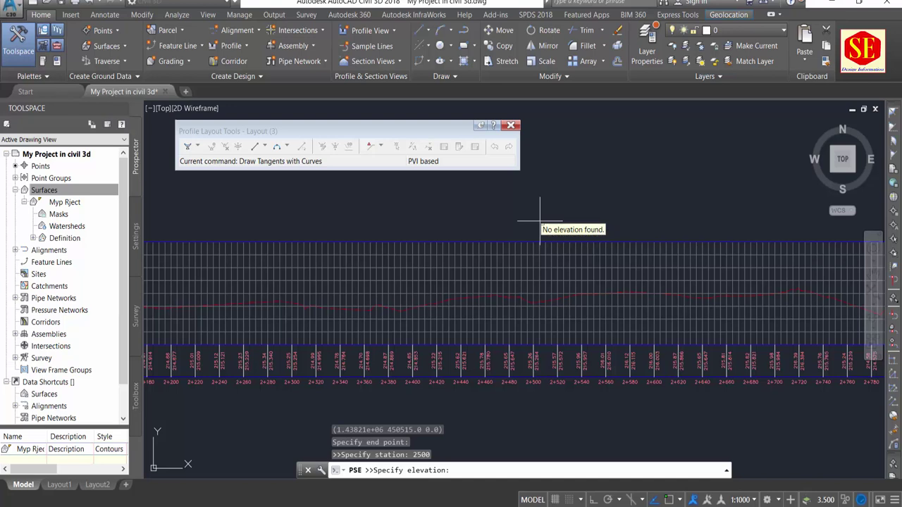
pyautogui.write('21')
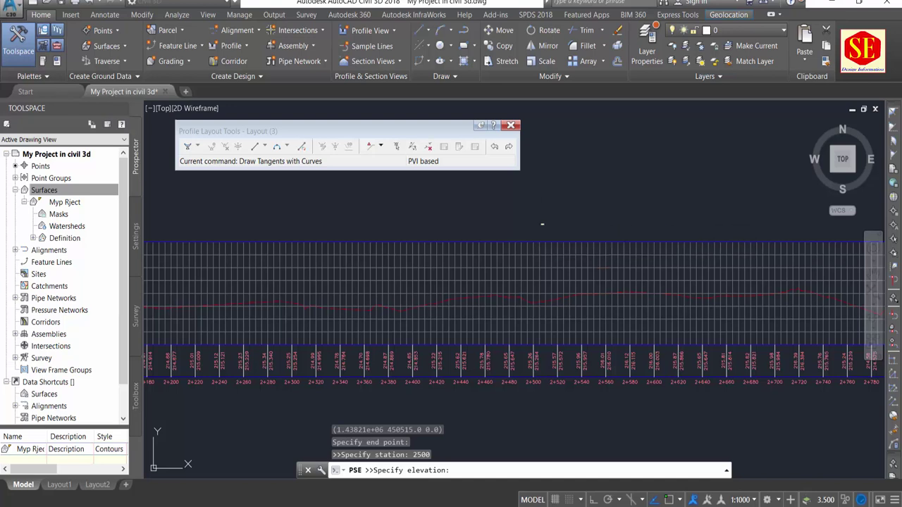
pyautogui.press('Return')
# Adjust object snap settings via 'OS while picking the end station near 2+927.
pyautogui.scroll(-2, 493, 252)
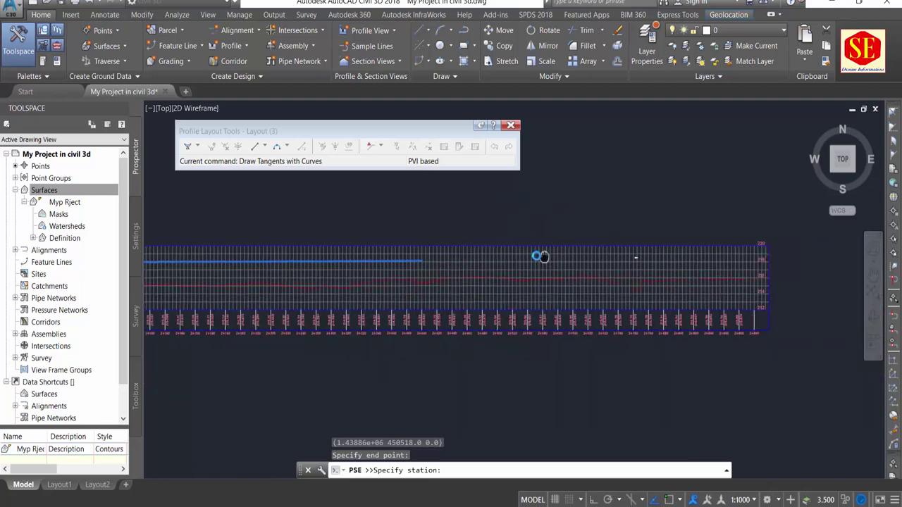
pyautogui.scroll(-2, 539, 256)
pyautogui.scroll(2, 624, 261)
pyautogui.scroll(3, 662, 314)
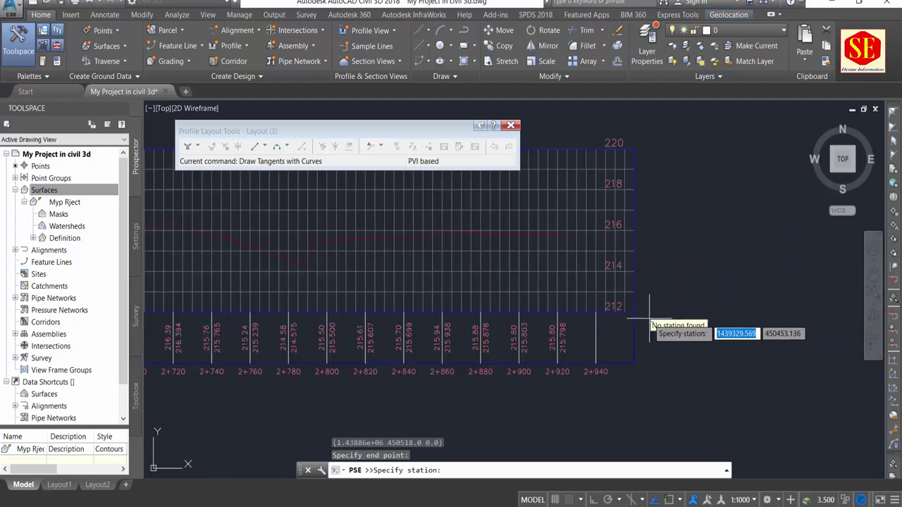
pyautogui.scroll(2, 571, 373)
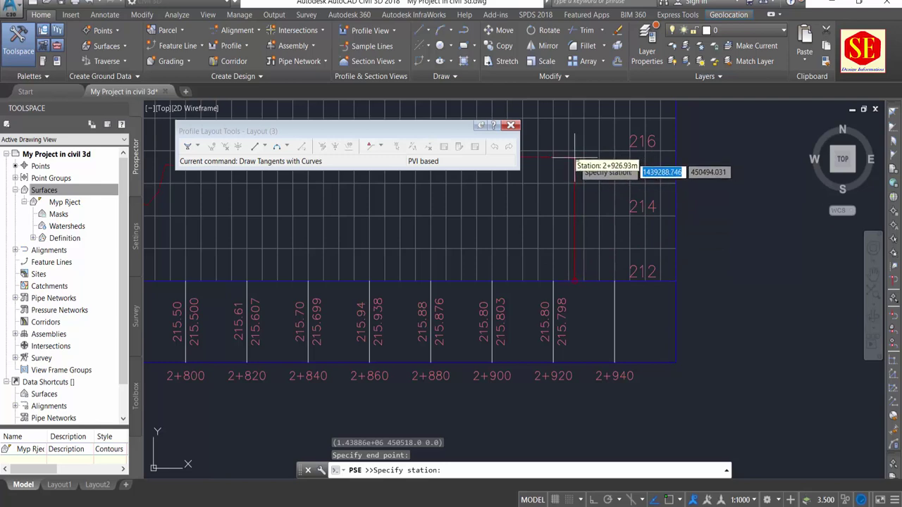
pyautogui.click(574, 158)
pyautogui.write("'os")
pyautogui.press('Return')
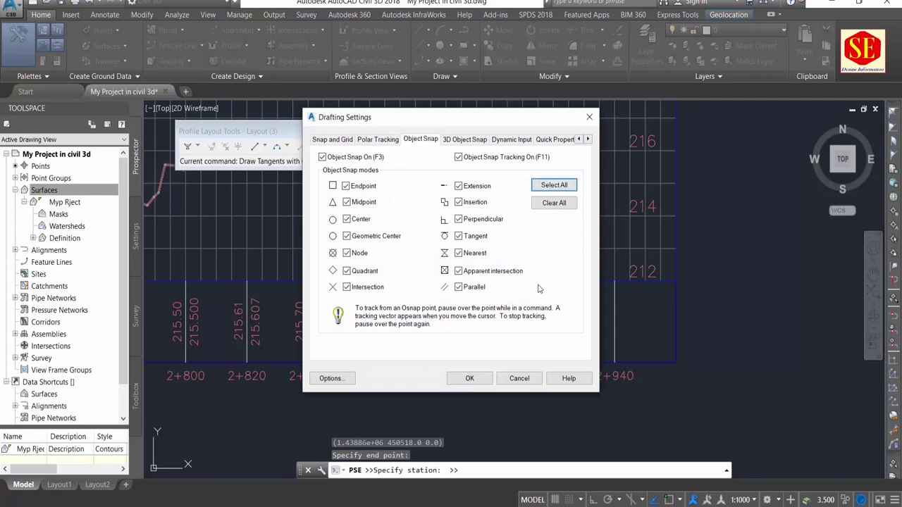
pyautogui.click(488, 382)
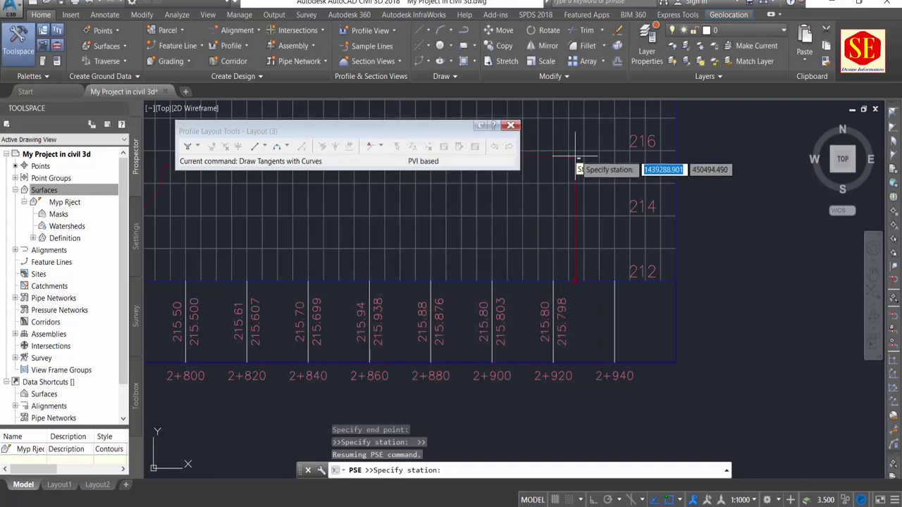
# Snap the final station to the grid's end line at elevation 215.85, then end entry.
pyautogui.scroll(2, 582, 154)
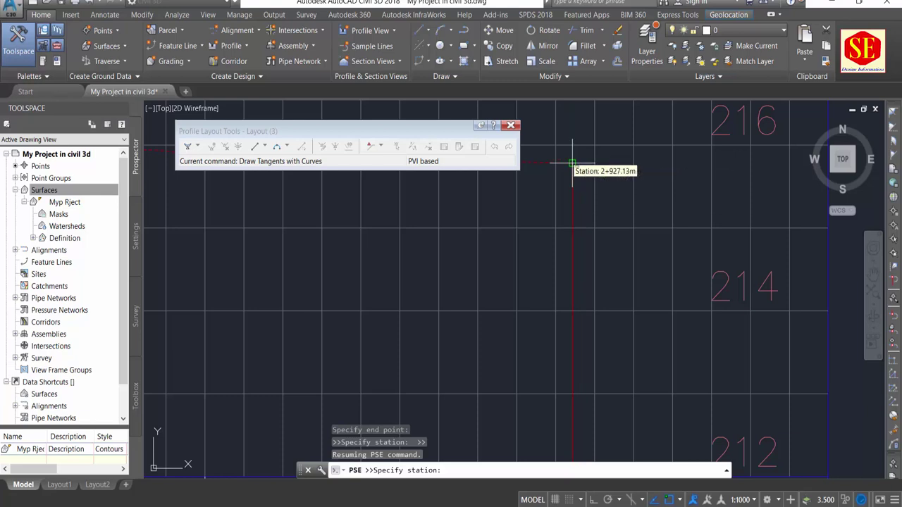
pyautogui.click(572, 163)
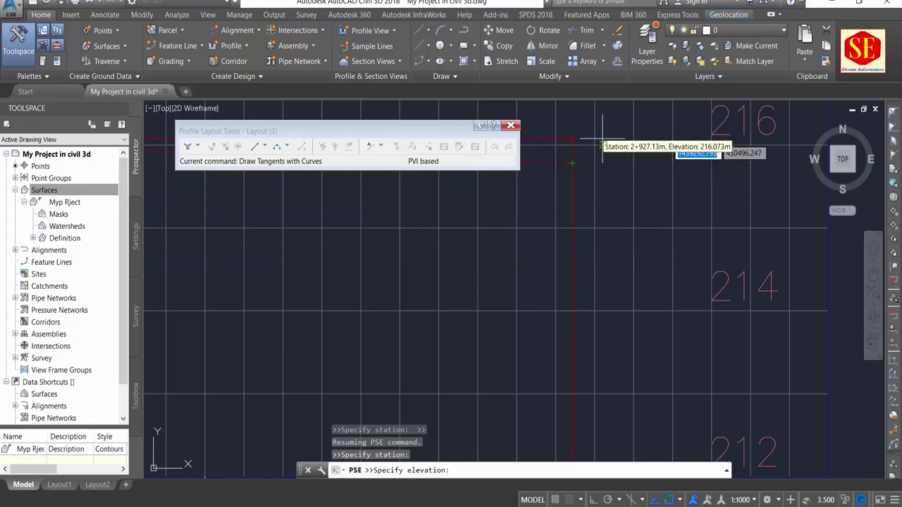
pyautogui.write('215.85')
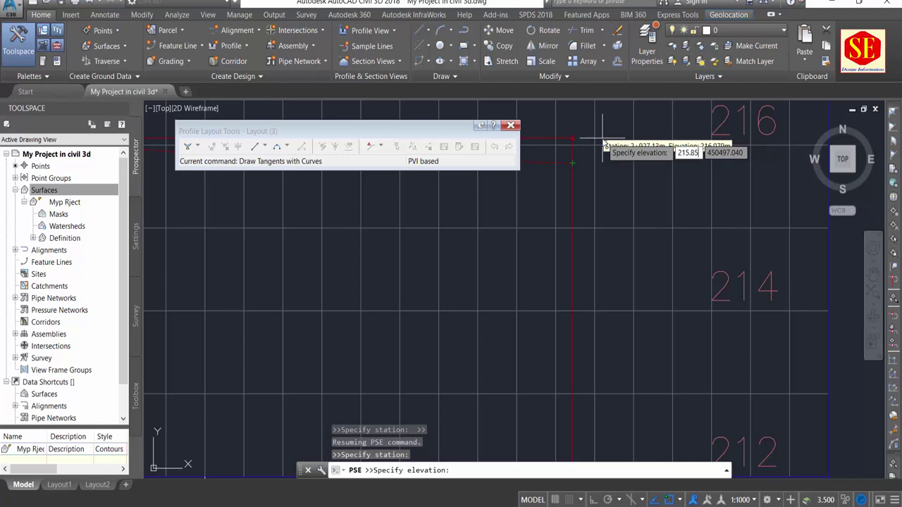
pyautogui.press('Return')
pyautogui.scroll(-5, 678, 296)
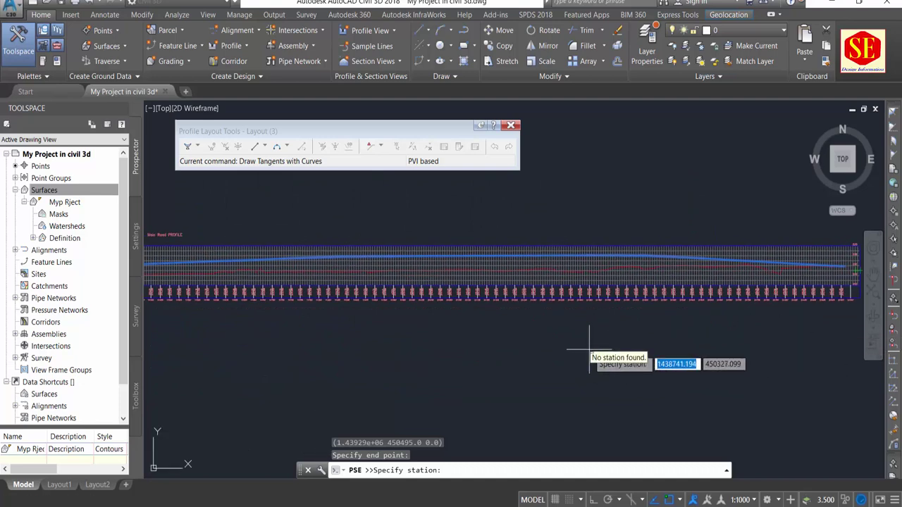
pyautogui.press('Escape')
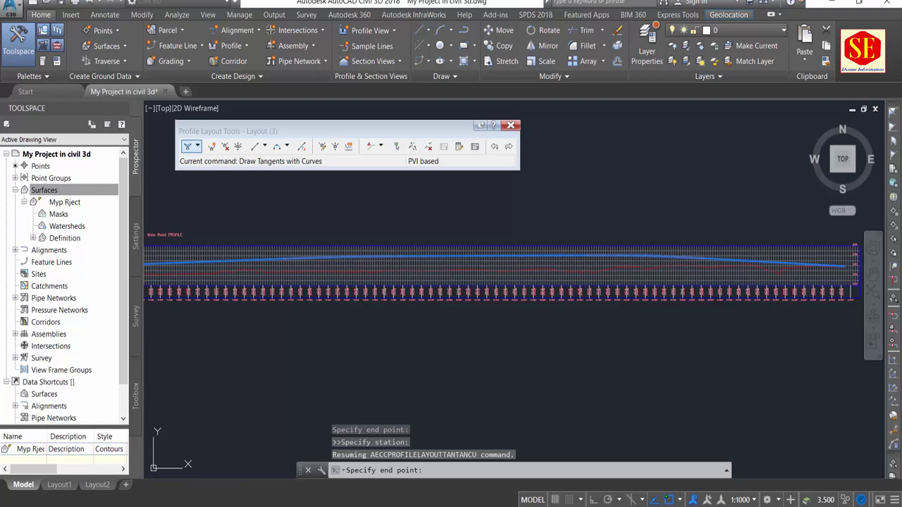
pyautogui.scroll(5, 589, 348)
# Finish the design profile and inspect the crest curve's high-point labels.
pyautogui.press('Escape')
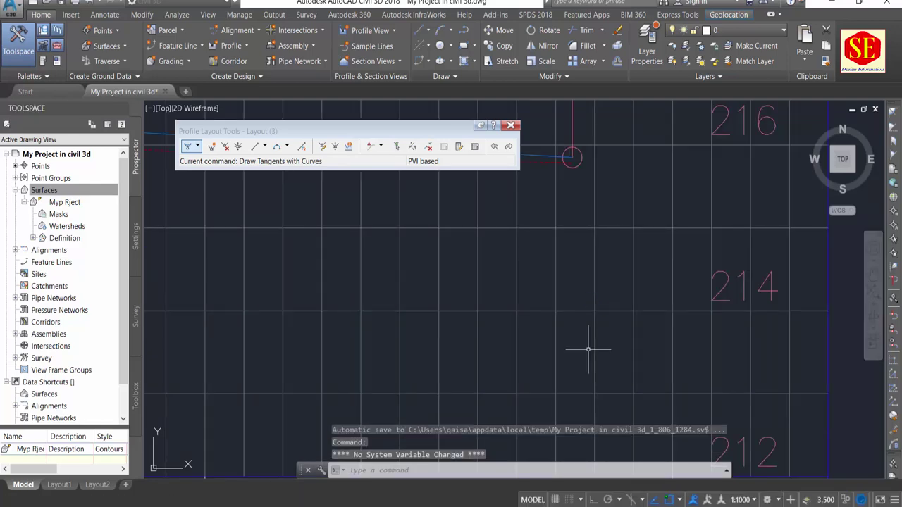
pyautogui.scroll(-5, 623, 342)
pyautogui.scroll(-5, 623, 343)
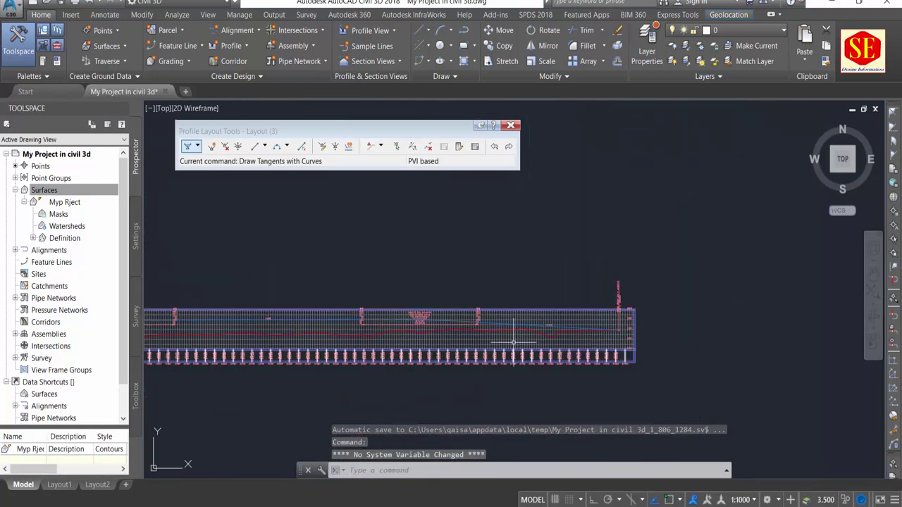
pyautogui.scroll(-3, 761, 310)
pyautogui.scroll(-2, 595, 316)
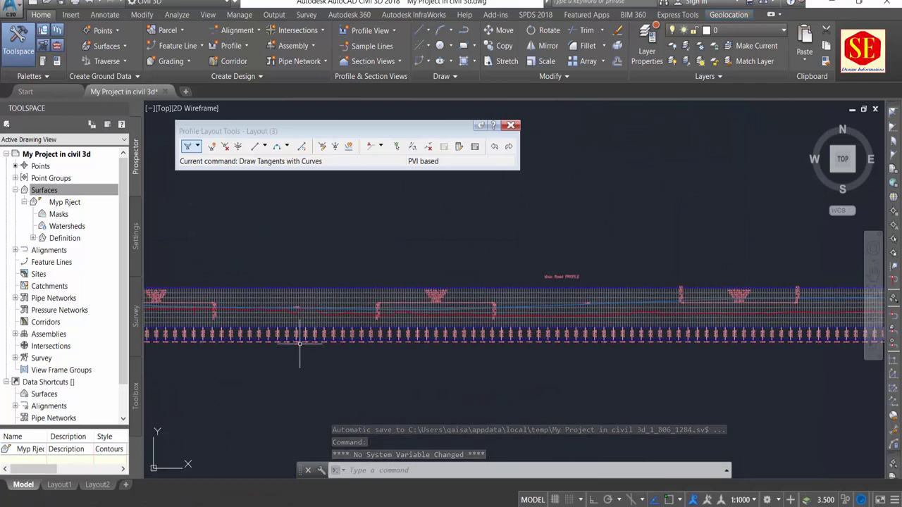
pyautogui.scroll(2, 192, 327)
pyautogui.scroll(5, 167, 282)
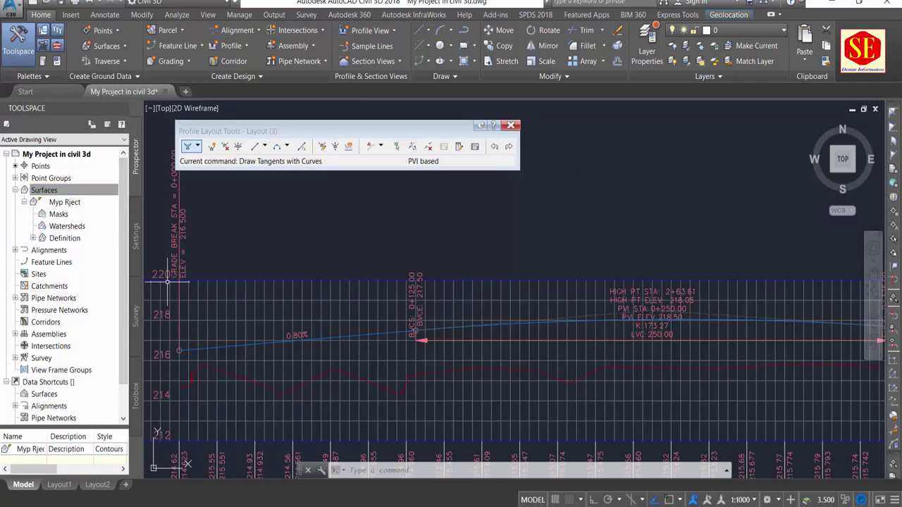
pyautogui.scroll(1, 173, 338)
pyautogui.scroll(1, 187, 284)
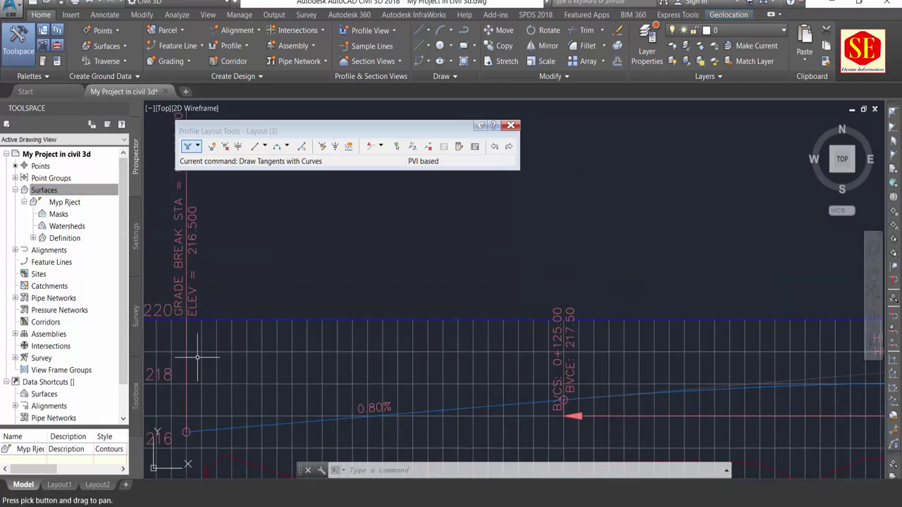
pyautogui.moveTo(394, 283); pyautogui.dragTo(331, 268, button='middle')
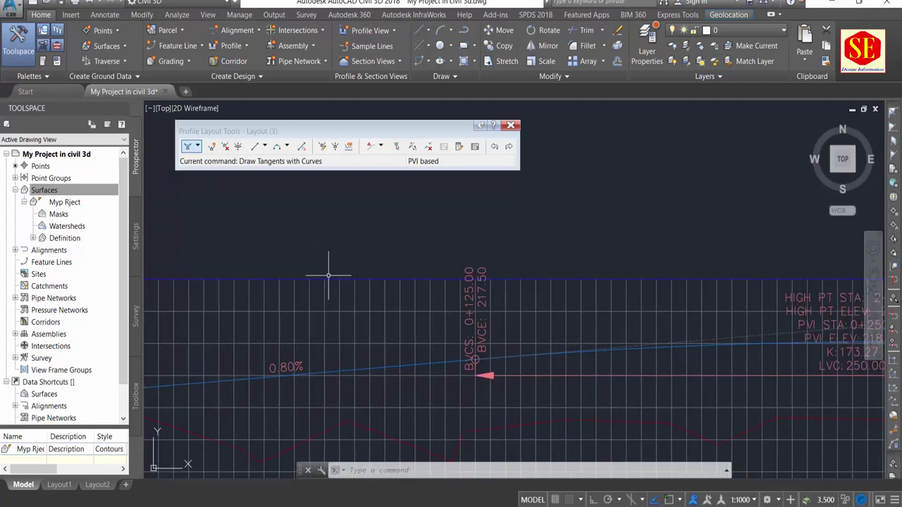
pyautogui.moveTo(591, 359); pyautogui.dragTo(487, 353, button='middle')
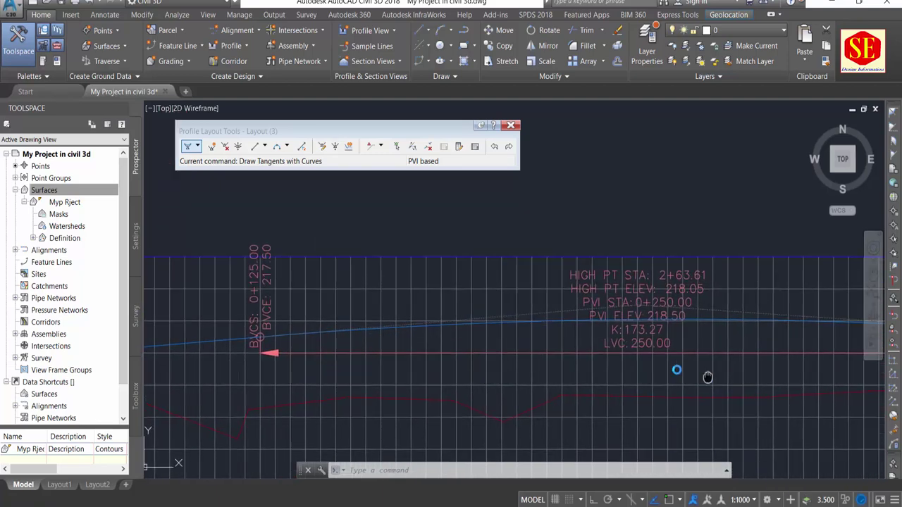
pyautogui.moveTo(709, 376); pyautogui.dragTo(519, 345, button='middle')
pyautogui.scroll(2, 519, 346)
pyautogui.moveTo(450, 254); pyautogui.dragTo(458, 312, button='middle')
pyautogui.scroll(1, 423, 282)
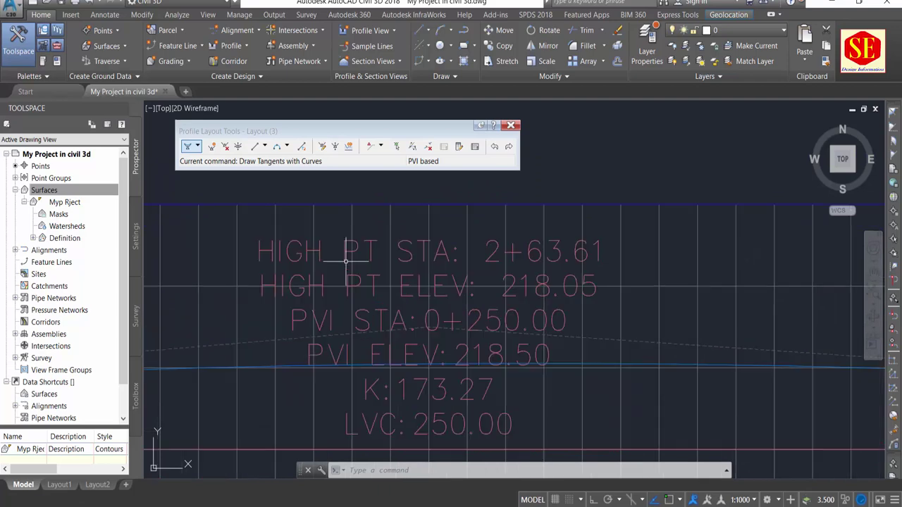
pyautogui.scroll(1, 403, 255)
# Move along the profile to inspect the sag curve's low-point labels.
pyautogui.scroll(-1, 428, 288)
pyautogui.scroll(-2, 201, 262)
pyautogui.scroll(-1, 243, 267)
pyautogui.scroll(-2, 491, 266)
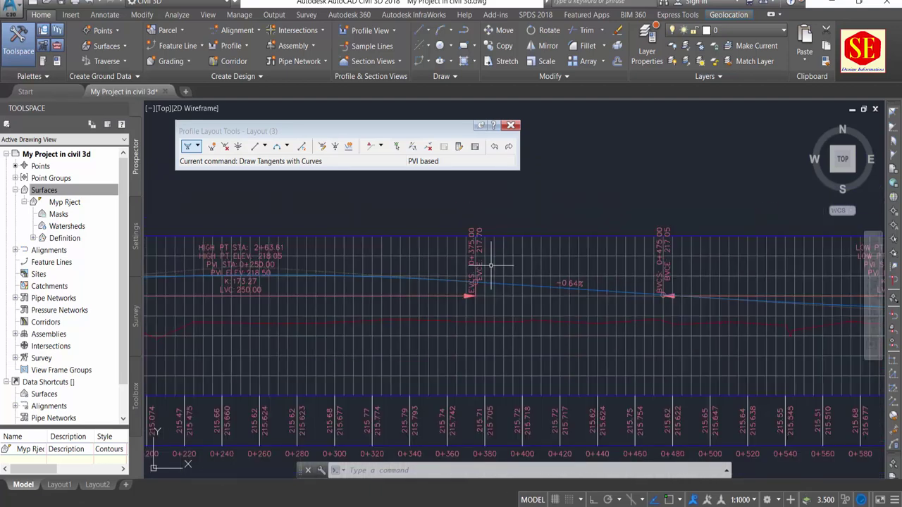
pyautogui.moveTo(633, 293); pyautogui.dragTo(384, 279, button='middle')
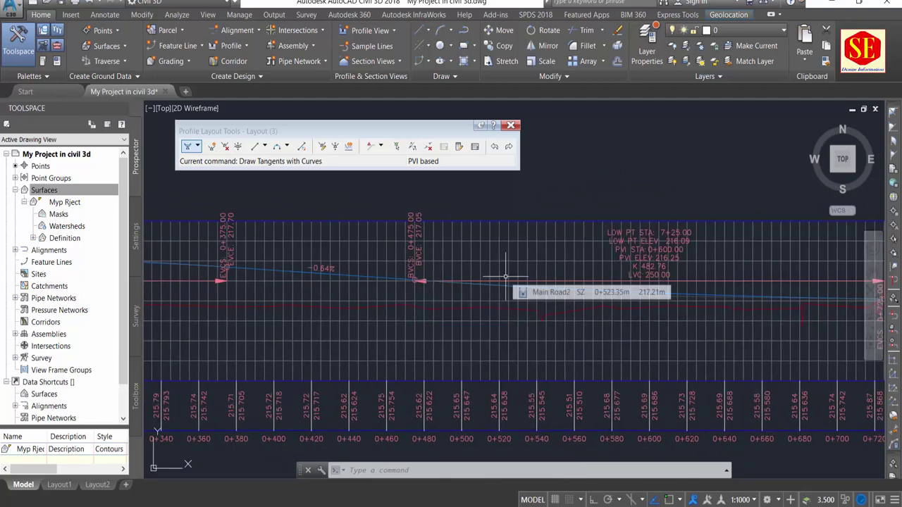
pyautogui.moveTo(665, 301); pyautogui.dragTo(491, 309, button='middle')
pyautogui.scroll(2, 514, 272)
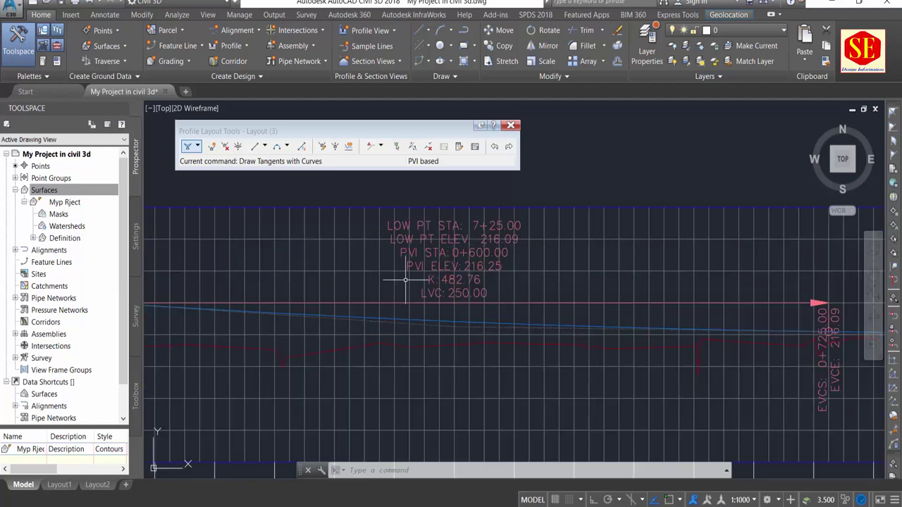
pyautogui.scroll(4, 441, 239)
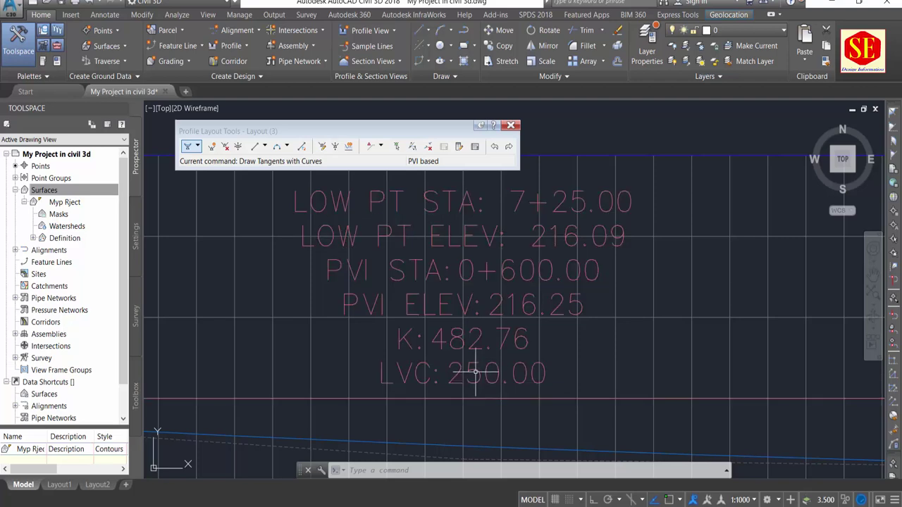
# Reopen the vertical curve settings and keep the 250 m curve lengths unchanged.
pyautogui.click(197, 146)
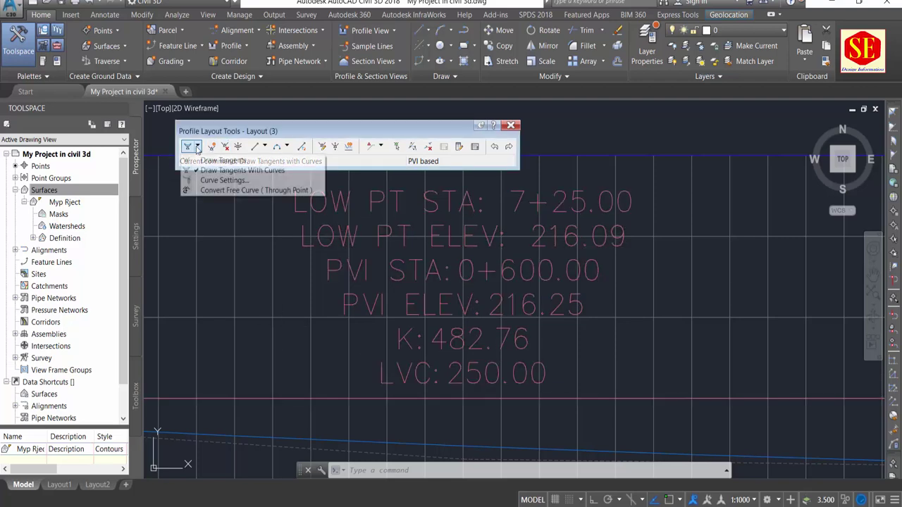
pyautogui.click(225, 182)
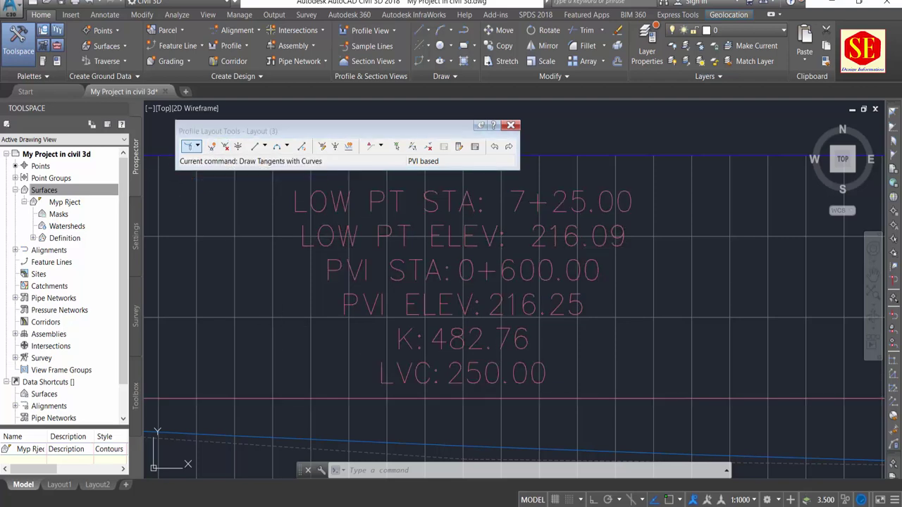
pyautogui.doubleClick(373, 215)
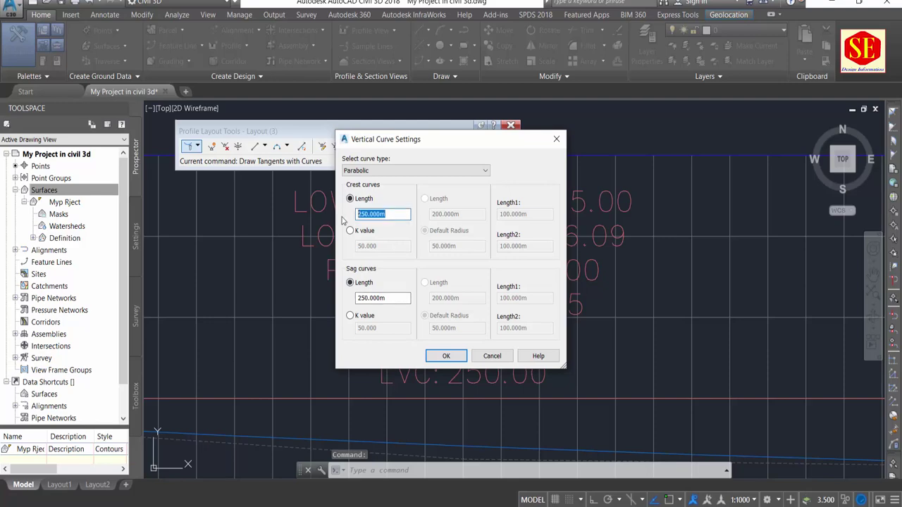
pyautogui.click(464, 359)
pyautogui.scroll(-2, 563, 301)
pyautogui.scroll(-1, 563, 301)
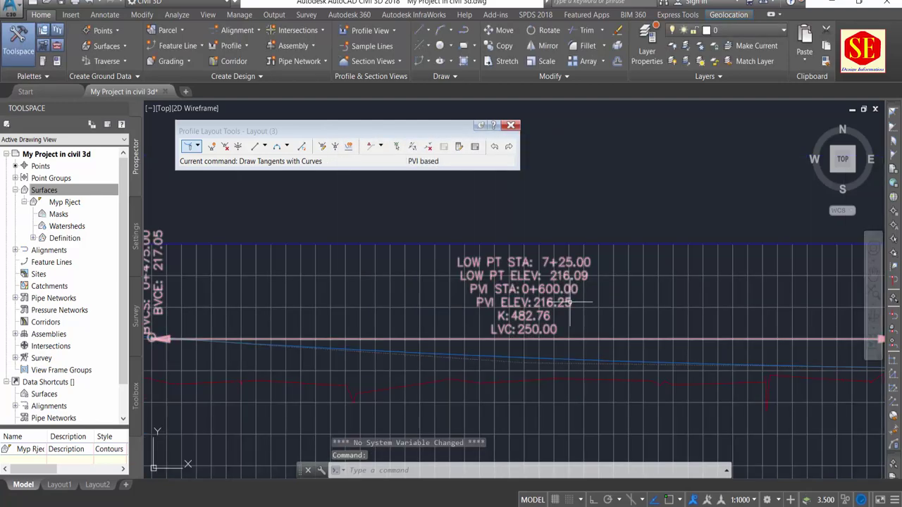
pyautogui.scroll(-2, 557, 300)
pyautogui.scroll(3, 542, 303)
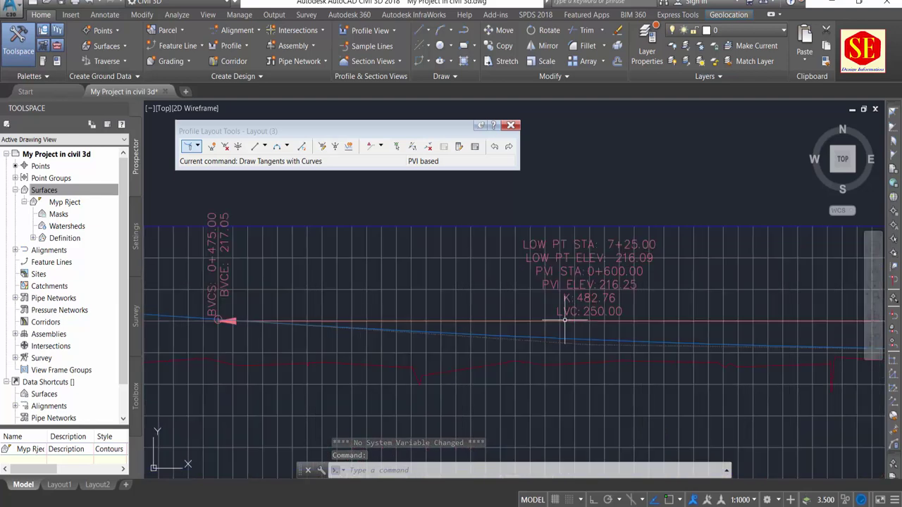
# Move the low-point curve label slightly lower, then select the design profile.
pyautogui.click(564, 321)
pyautogui.scroll(3, 589, 334)
pyautogui.scroll(2, 589, 333)
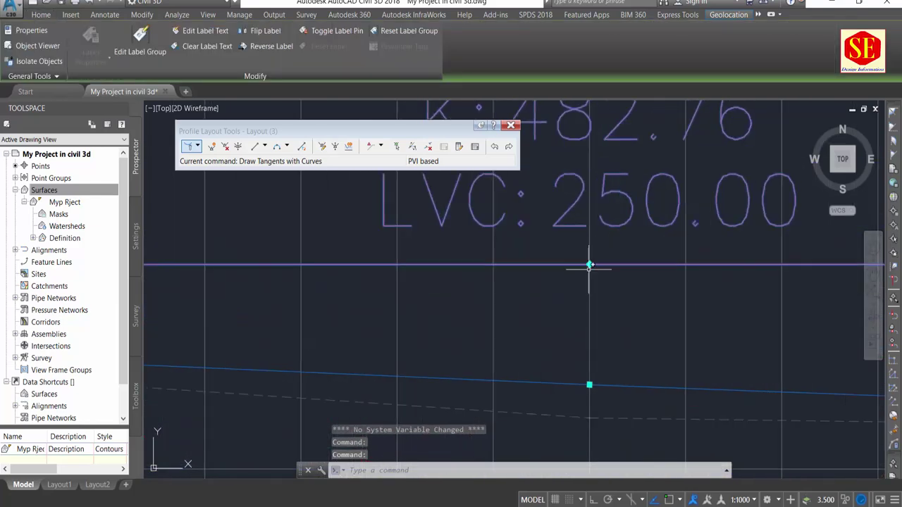
pyautogui.click(589, 264)
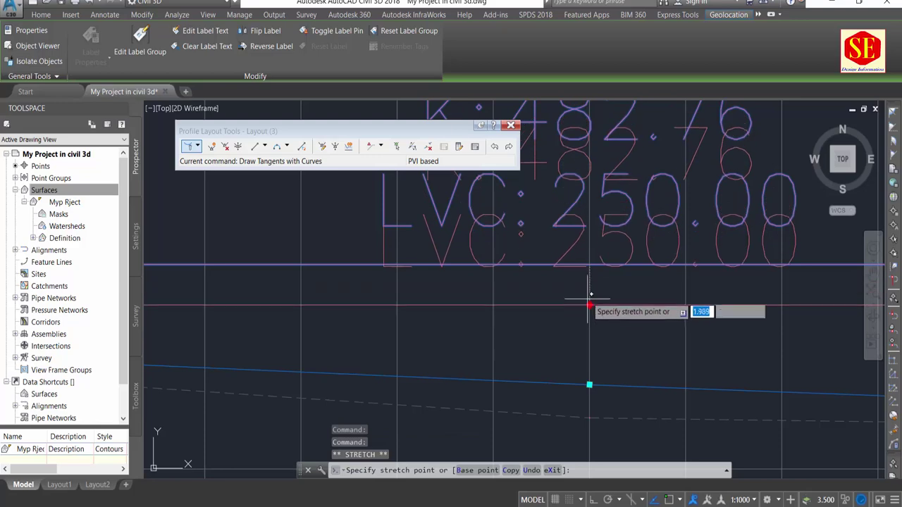
pyautogui.click(589, 286)
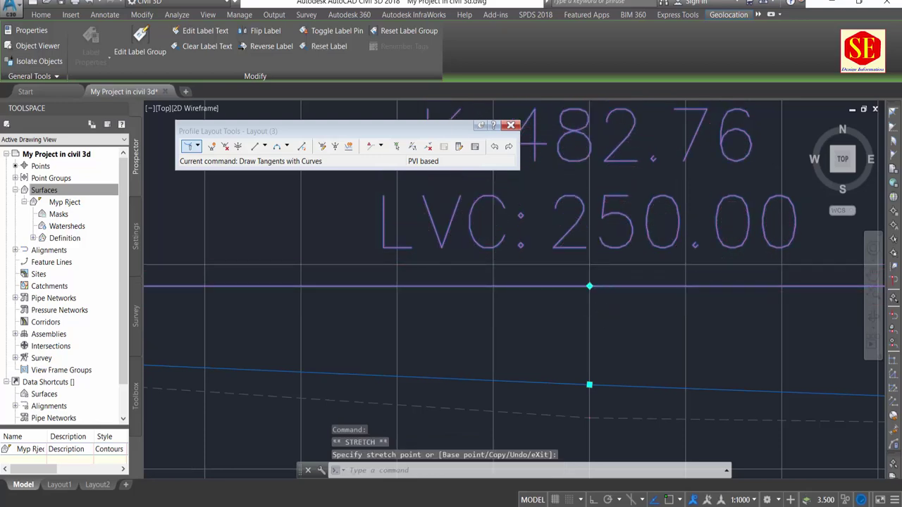
pyautogui.scroll(-3, 588, 286)
pyautogui.moveTo(599, 322); pyautogui.dragTo(674, 272, button='middle')
pyautogui.moveTo(483, 282); pyautogui.dragTo(615, 295, button='middle')
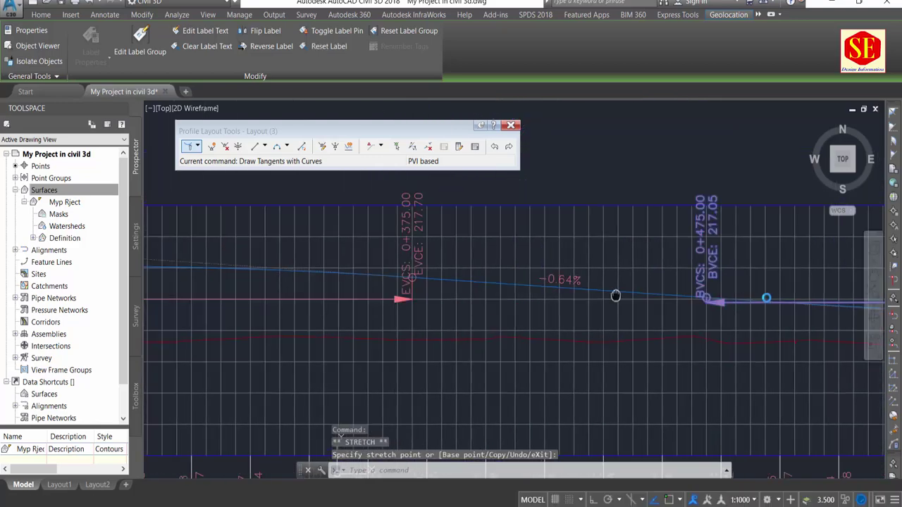
pyautogui.scroll(2, 523, 302)
pyautogui.scroll(1, 543, 302)
pyautogui.scroll(1, 375, 289)
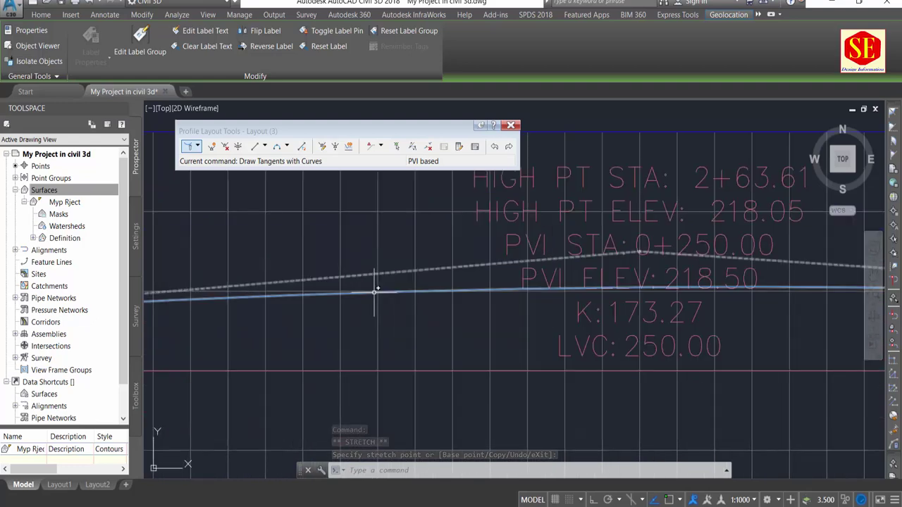
pyautogui.click(365, 290)
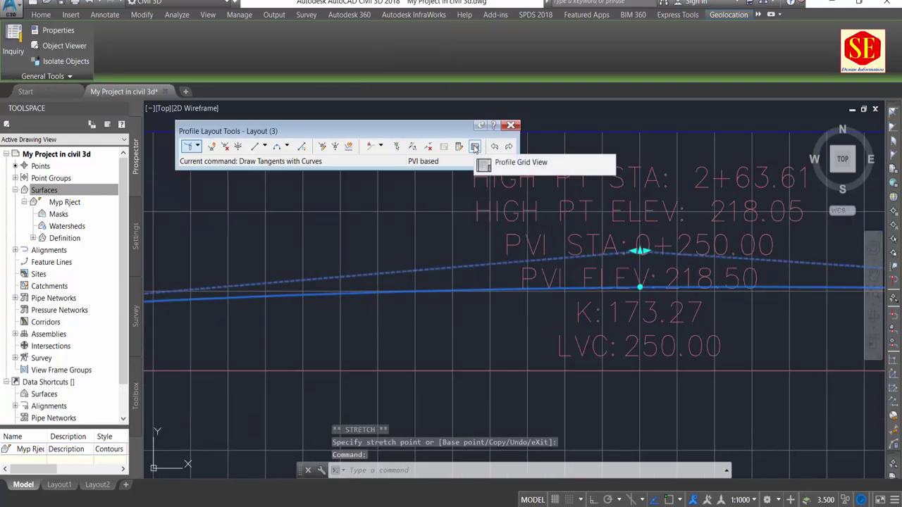
# In Profile Grid View, set curve lengths to 150 m (row 2), 300 m (row 3) and 350 m (row 5).
pyautogui.click(474, 147)
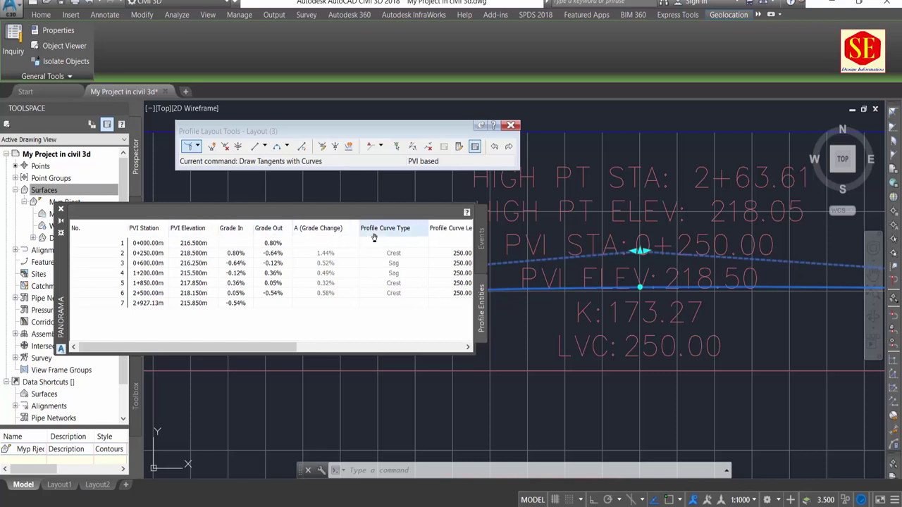
pyautogui.moveTo(282, 349); pyautogui.dragTo(381, 351)
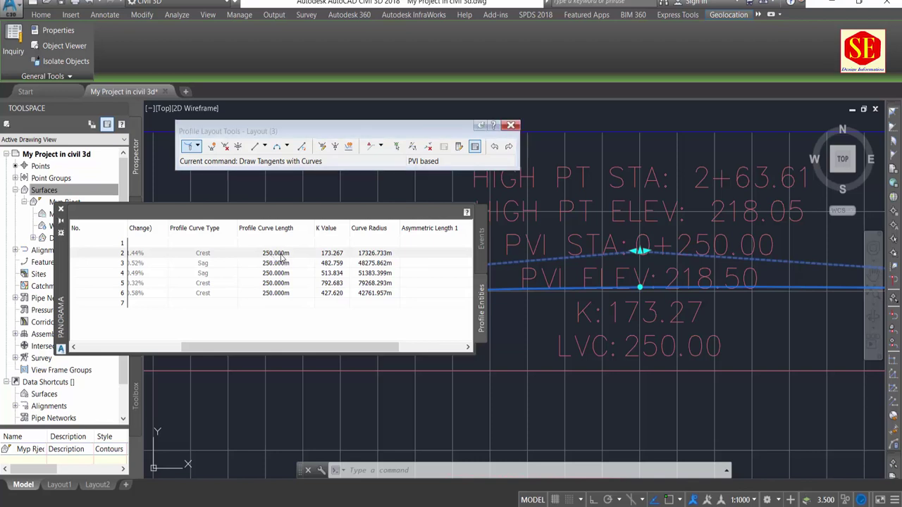
pyautogui.doubleClick(280, 253)
pyautogui.write('150')
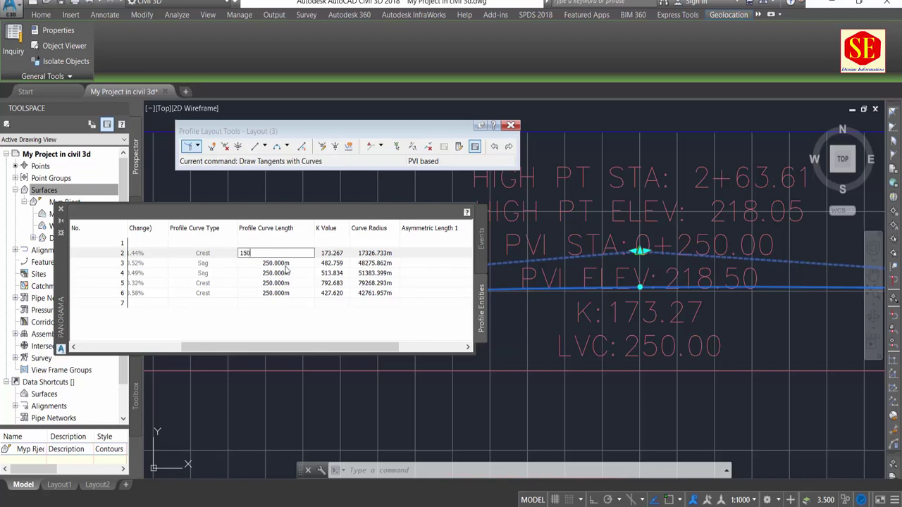
pyautogui.press('Return')
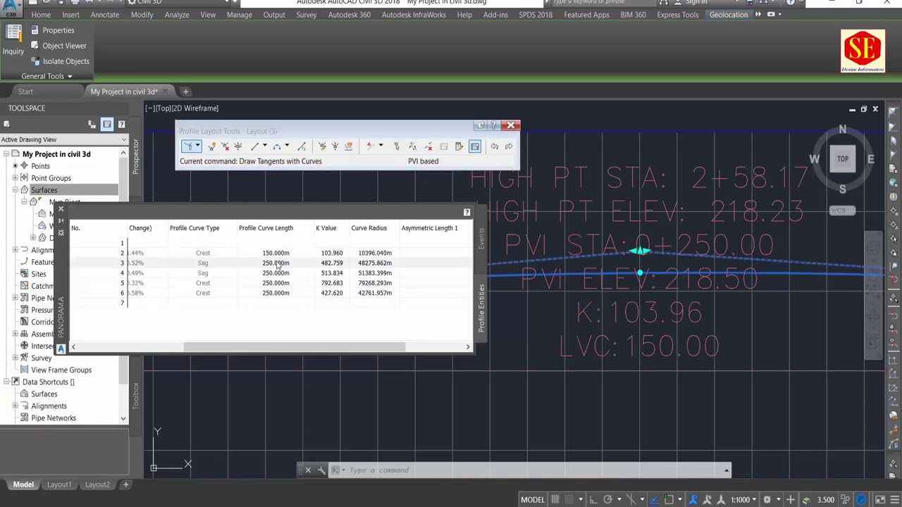
pyautogui.doubleClick(278, 264)
pyautogui.write('300')
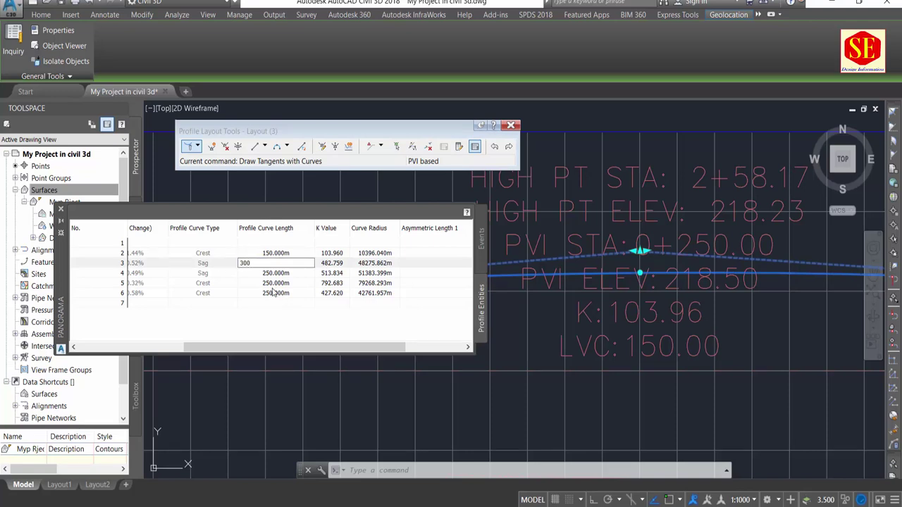
pyautogui.click(273, 292)
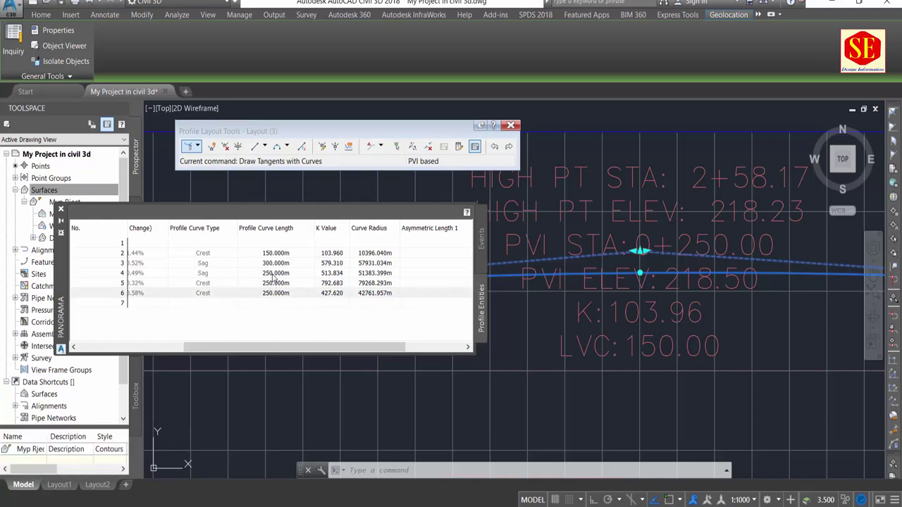
pyautogui.click(272, 274)
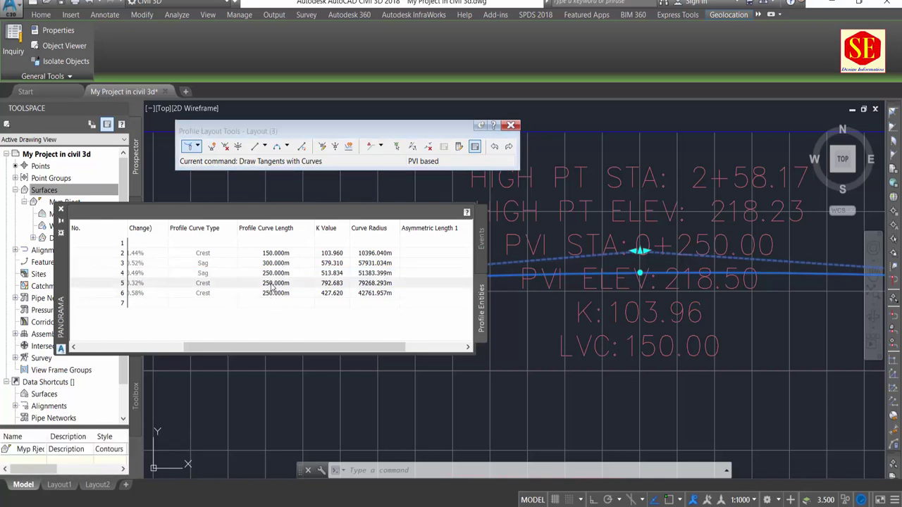
pyautogui.click(271, 283)
pyautogui.write('350')
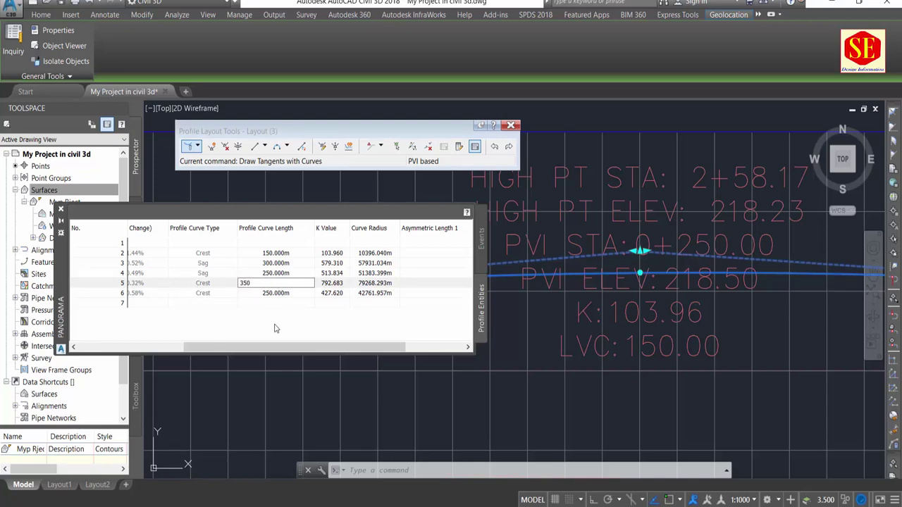
pyautogui.press('Return')
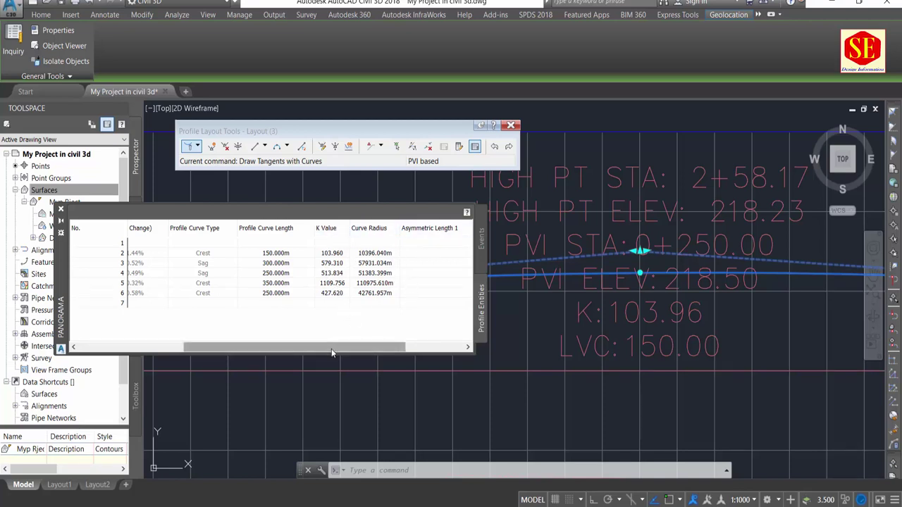
pyautogui.moveTo(331, 347); pyautogui.dragTo(376, 348)
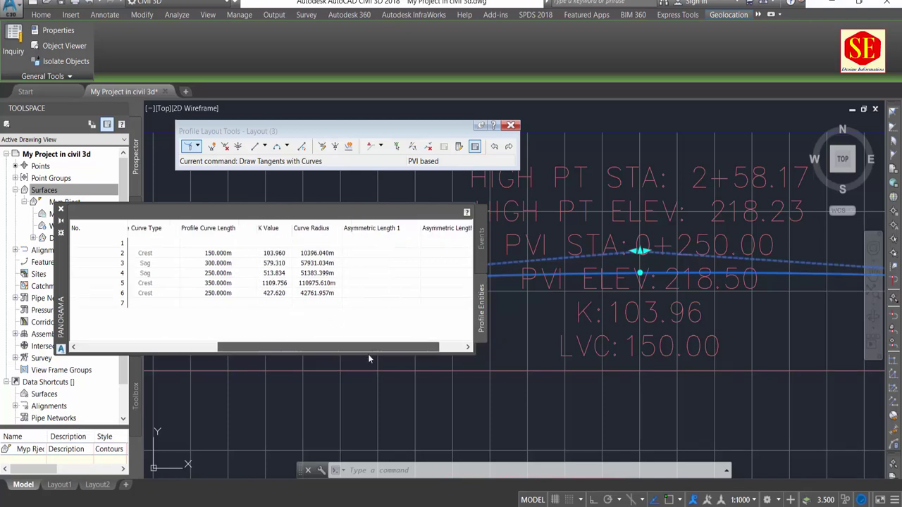
# Close the profile entities table, deselect the profile, and zoom in on the station labels.
pyautogui.click(85, 219)
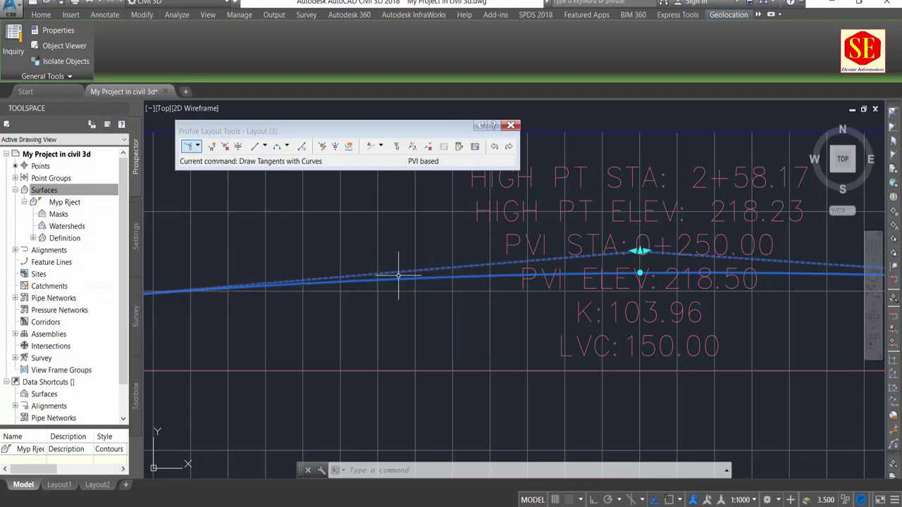
pyautogui.scroll(-5, 409, 282)
pyautogui.scroll(5, 395, 289)
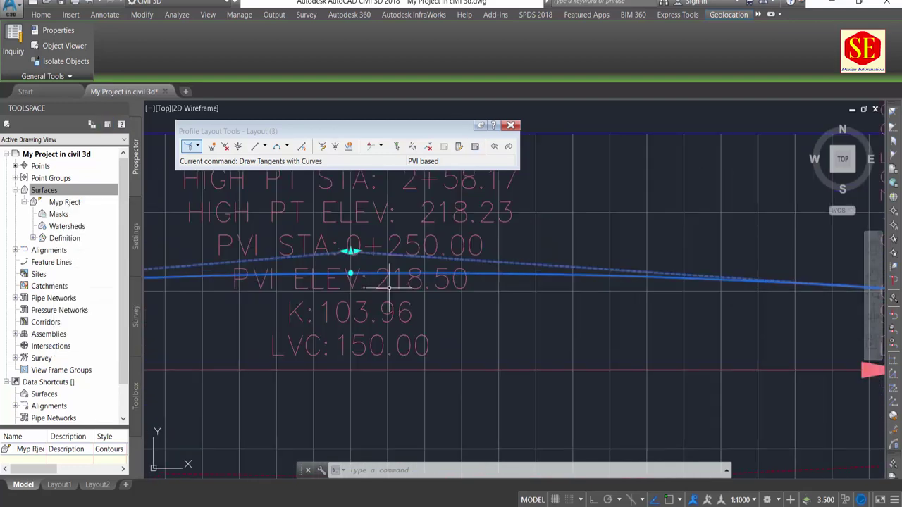
pyautogui.press('Escape')
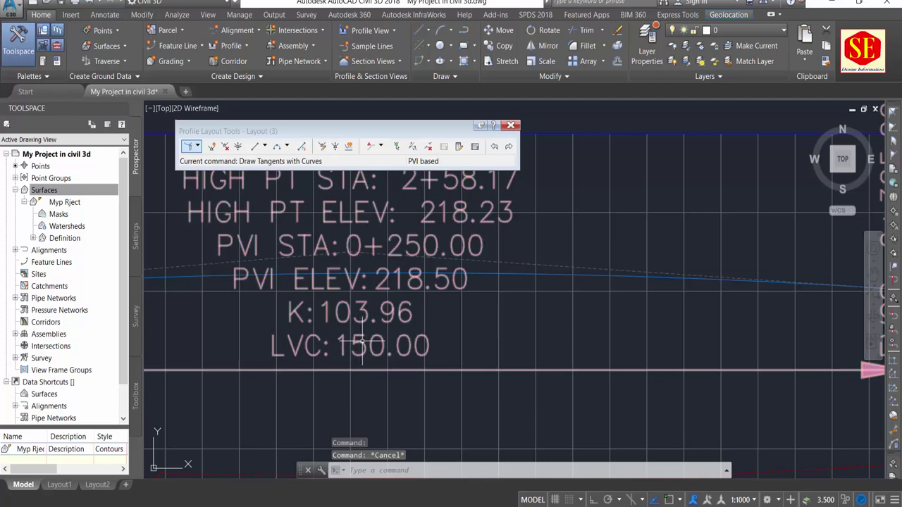
pyautogui.scroll(-5, 425, 338)
pyautogui.scroll(5, 634, 321)
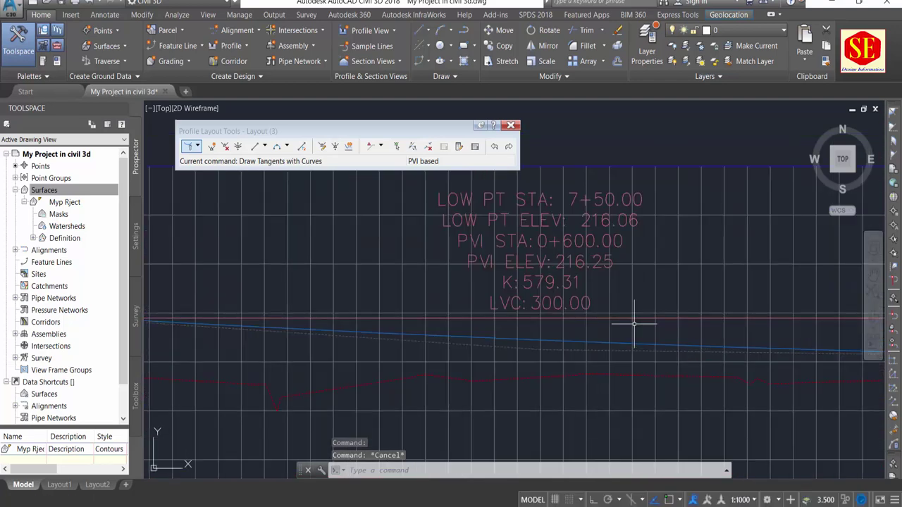
pyautogui.scroll(-5, 352, 302)
pyautogui.moveTo(353, 301); pyautogui.dragTo(446, 288, button='middle')
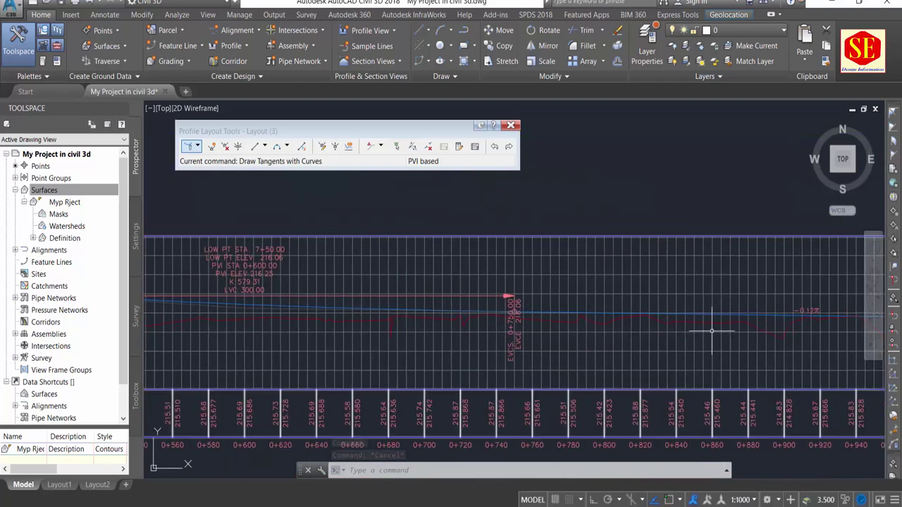
pyautogui.scroll(2, 215, 322)
pyautogui.scroll(2, 636, 362)
pyautogui.scroll(2, 689, 303)
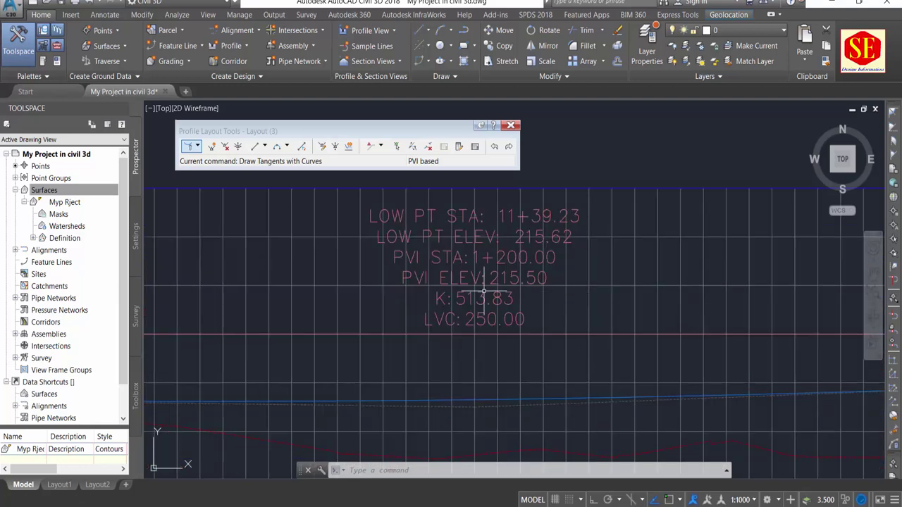
pyautogui.scroll(-3, 479, 310)
pyautogui.scroll(-2, 436, 328)
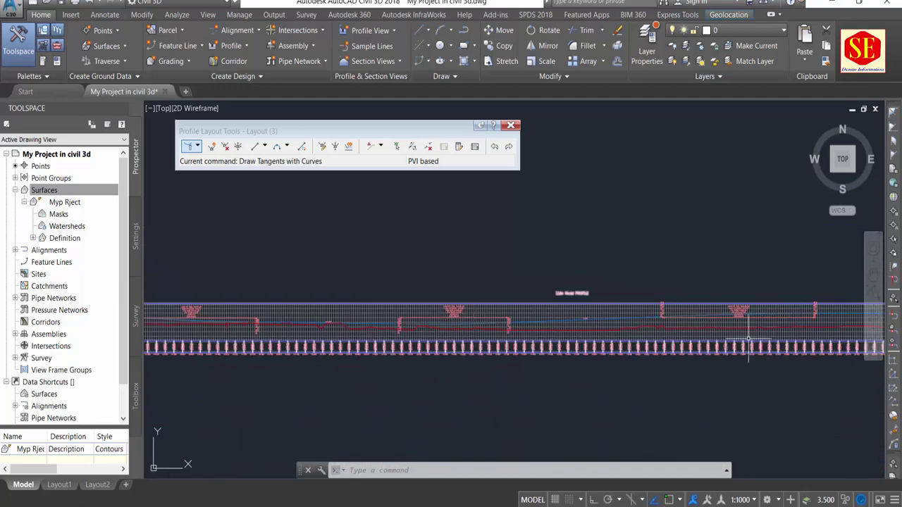
pyautogui.scroll(3, 634, 310)
pyautogui.scroll(2, 645, 275)
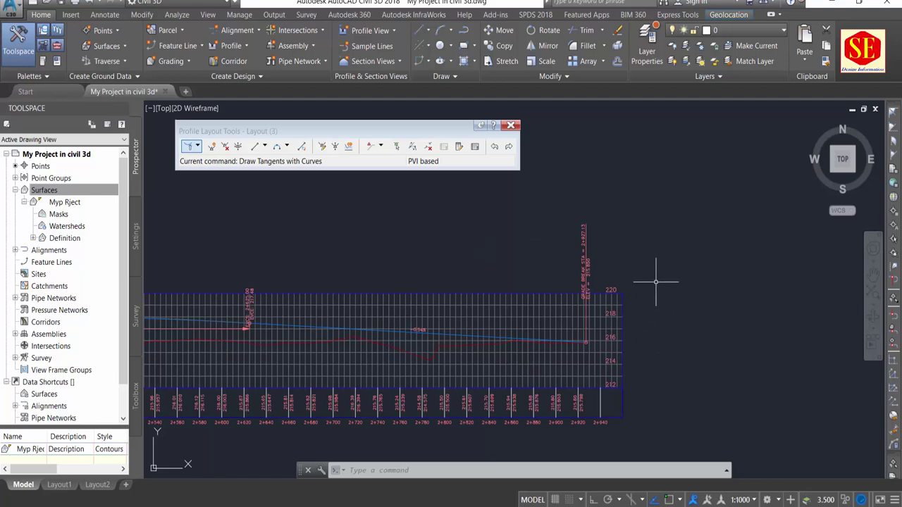
pyautogui.scroll(-2, 479, 272)
pyautogui.scroll(-2, 479, 296)
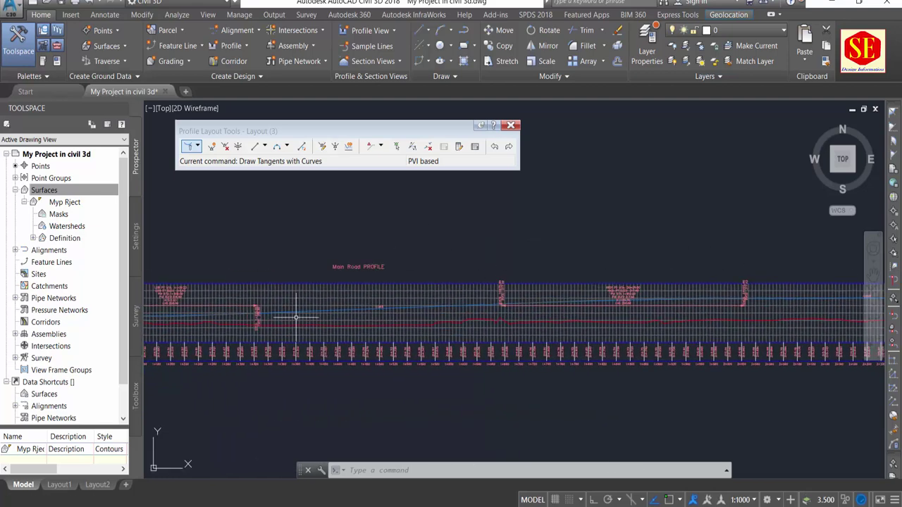
# Pan along the profile to the crest curve labels and station 0+000, then end the layout session.
pyautogui.moveTo(295, 317)
pyautogui.mouseDown(button='middle')
pyautogui.moveTo(573, 296)
pyautogui.moveTo(145, 334)
pyautogui.moveTo(413, 332)
pyautogui.moveTo(285, 325)
pyautogui.mouseUp(button='middle')
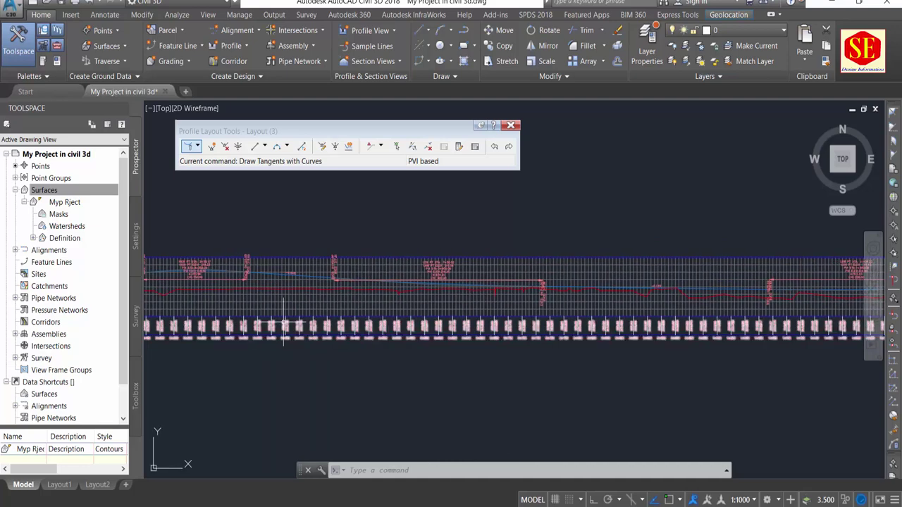
pyautogui.scroll(2, 324, 303)
pyautogui.scroll(3, 362, 275)
pyautogui.scroll(2, 363, 278)
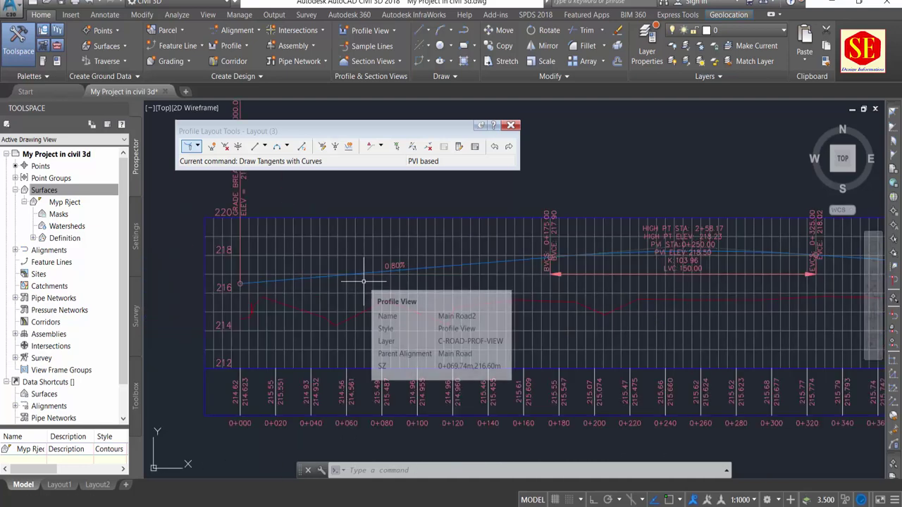
pyautogui.scroll(3, 210, 285)
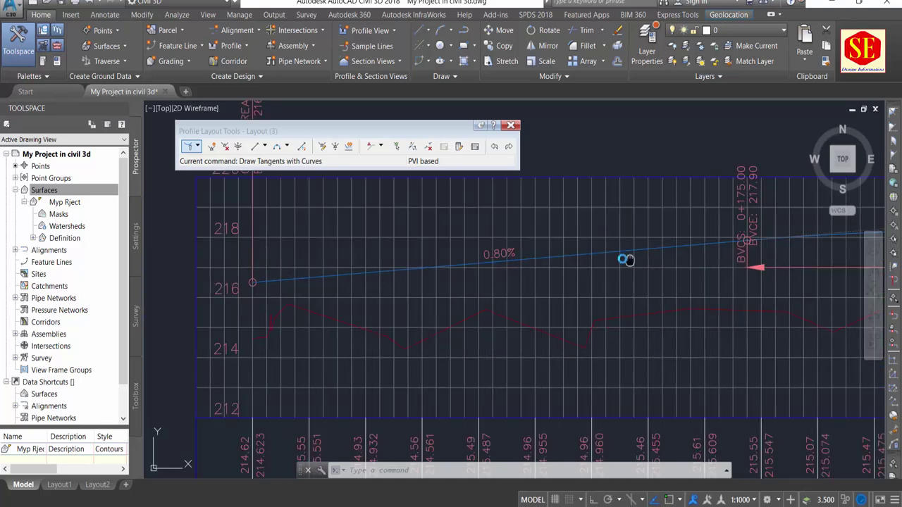
pyautogui.moveTo(624, 258); pyautogui.dragTo(329, 289, button='middle')
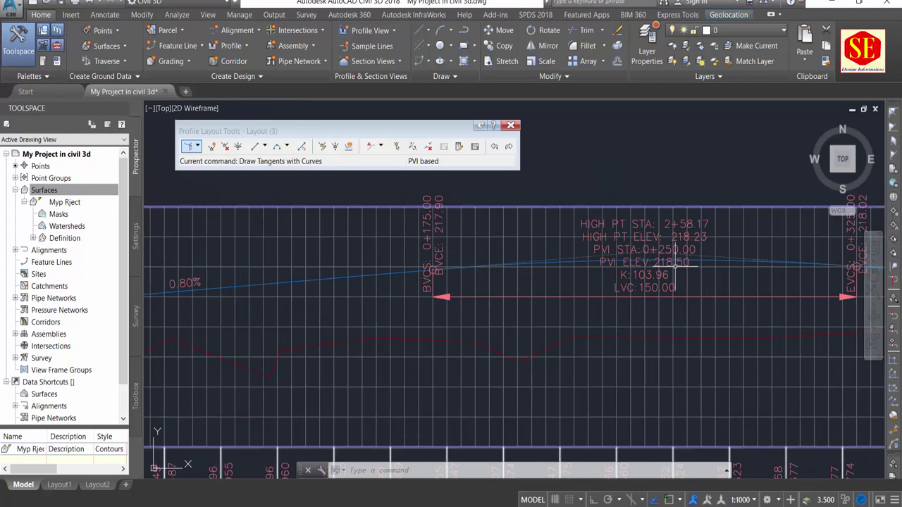
pyautogui.scroll(-4, 467, 257)
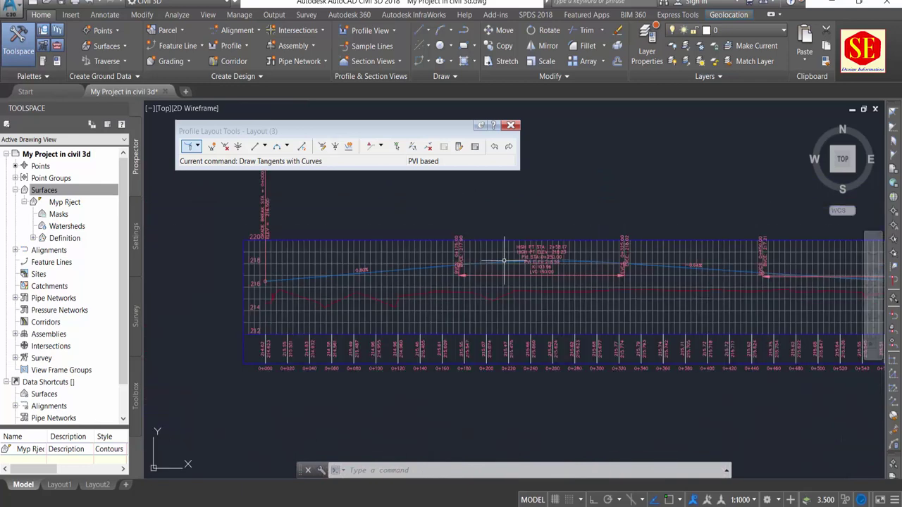
pyautogui.scroll(1, 484, 256)
pyautogui.scroll(1, 519, 289)
pyautogui.scroll(-1, 517, 288)
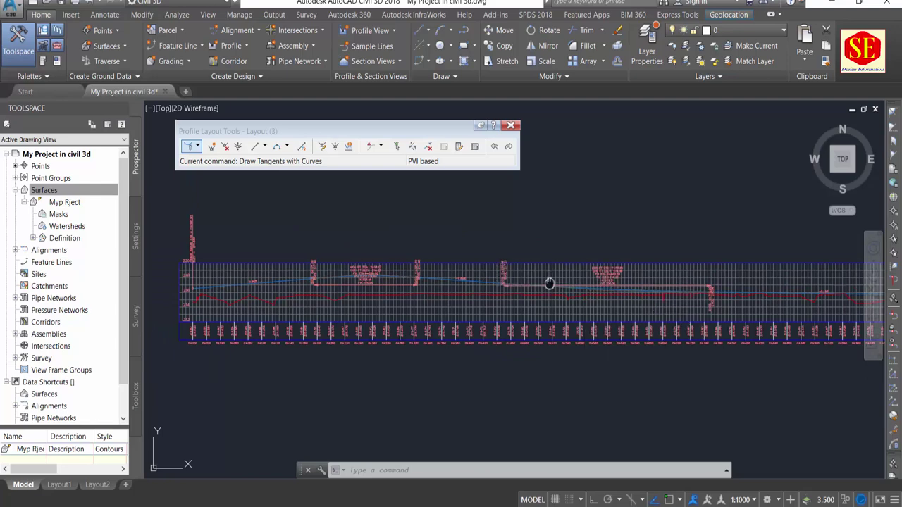
pyautogui.scroll(2, 424, 282)
pyautogui.scroll(3, 303, 201)
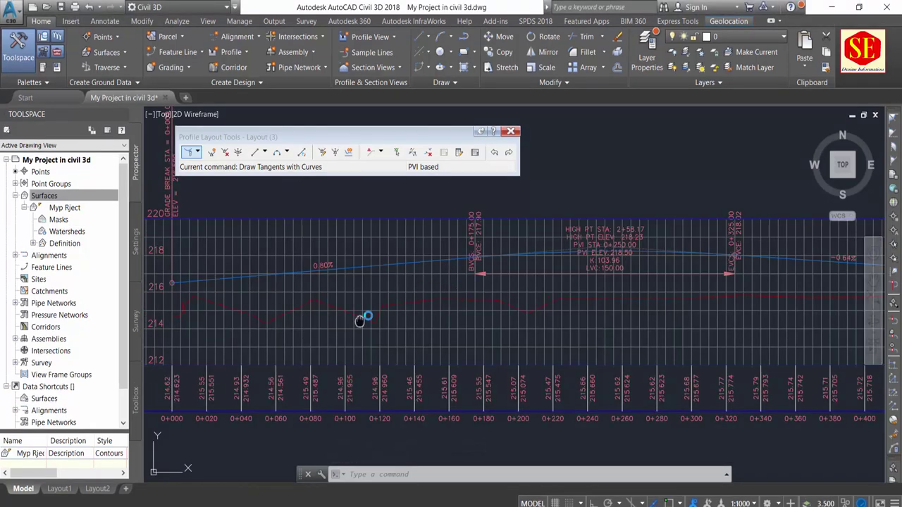
pyautogui.scroll(3, 242, 411)
pyautogui.scroll(3, 237, 364)
pyautogui.moveTo(307, 276); pyautogui.dragTo(319, 340, button='middle')
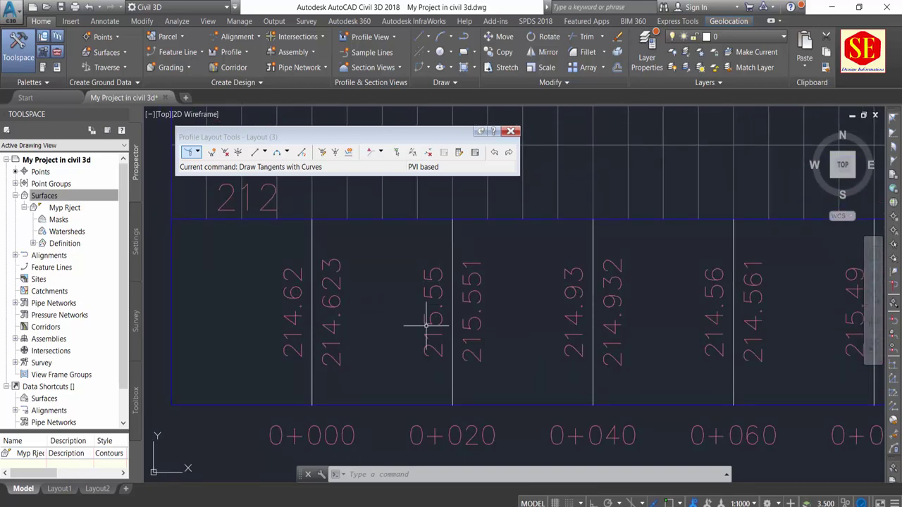
pyautogui.scroll(-1, 427, 338)
pyautogui.scroll(-2, 402, 346)
pyautogui.scroll(-1, 484, 282)
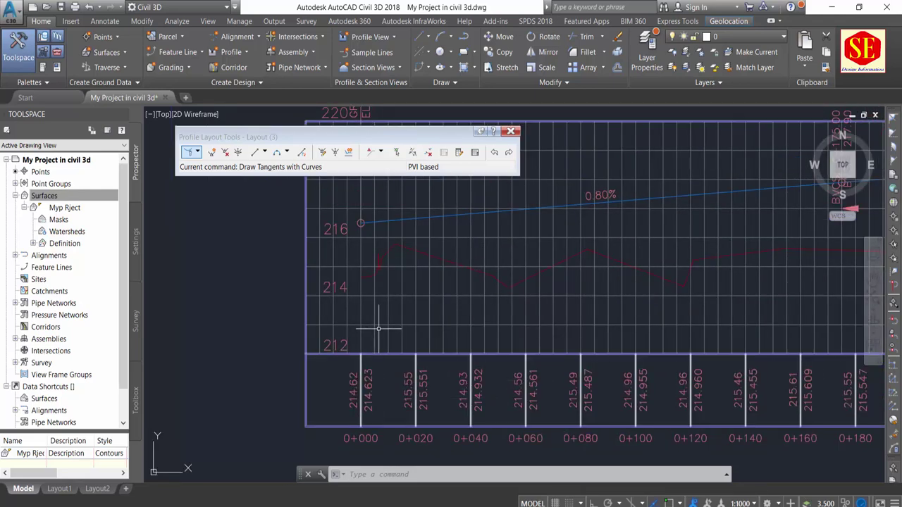
pyautogui.press('Escape')
pyautogui.press('Escape')
pyautogui.press('Escape')
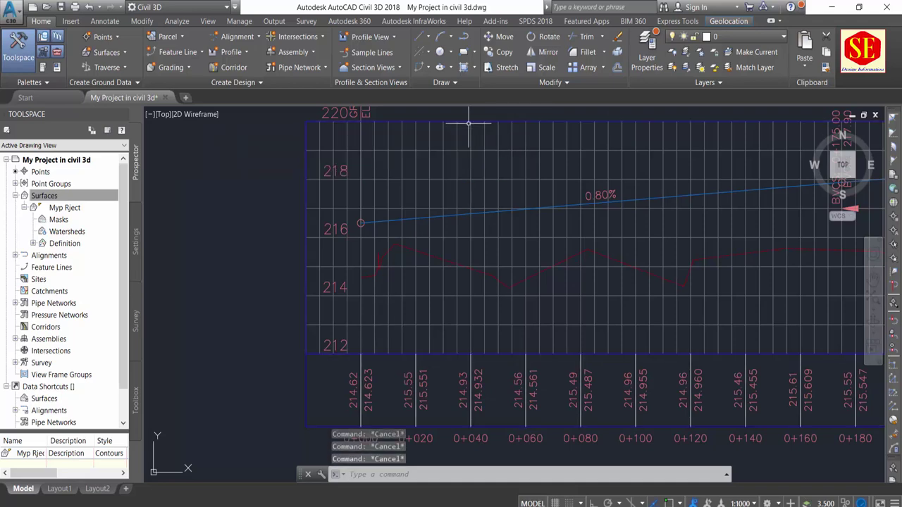
# Set the Main Road2 profile view's elevation band Profile1 to Layout (3) and apply it.
pyautogui.click(372, 163)
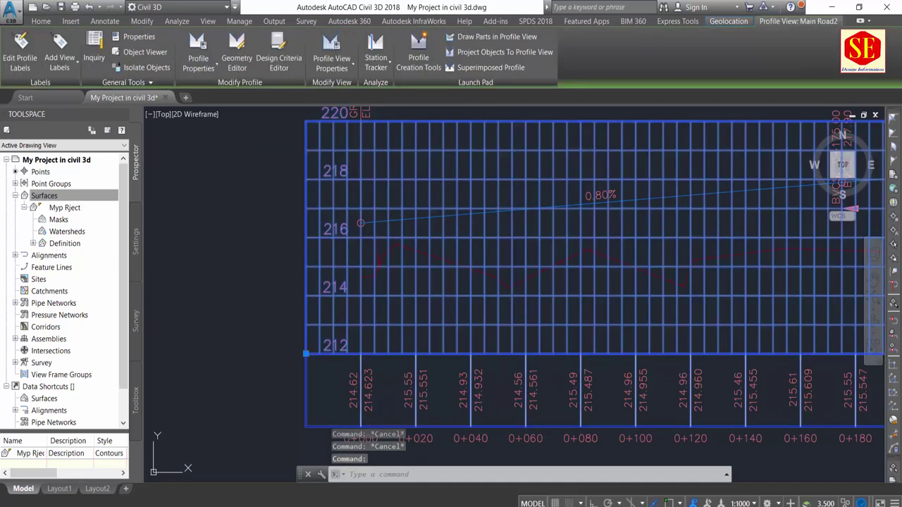
pyautogui.click(331, 69)
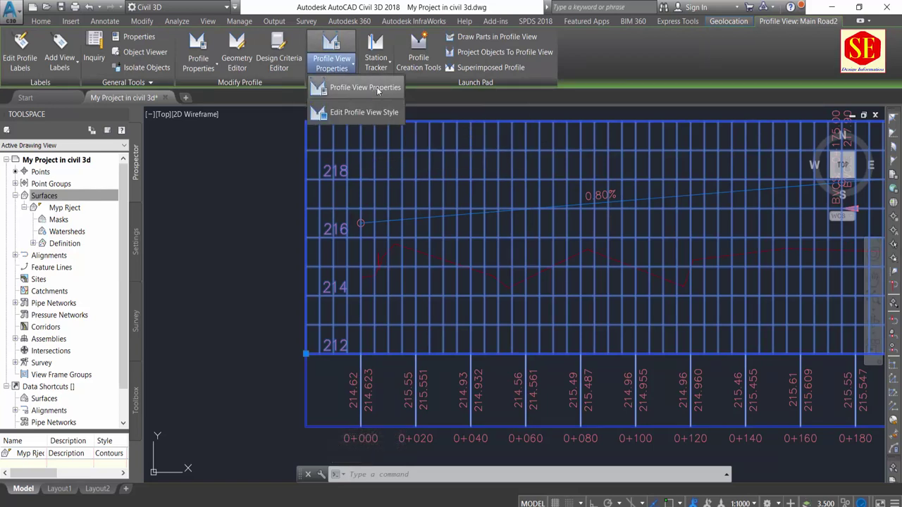
pyautogui.click(365, 87)
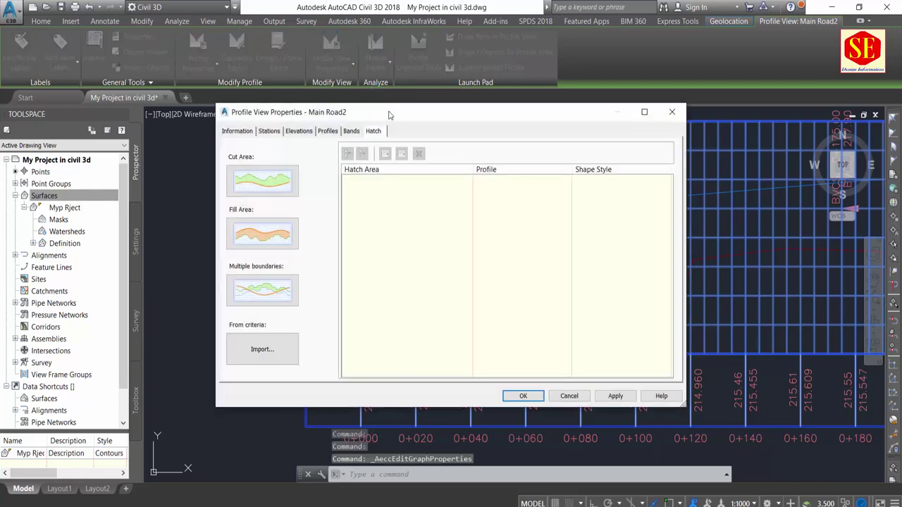
pyautogui.moveTo(396, 115); pyautogui.dragTo(285, 101)
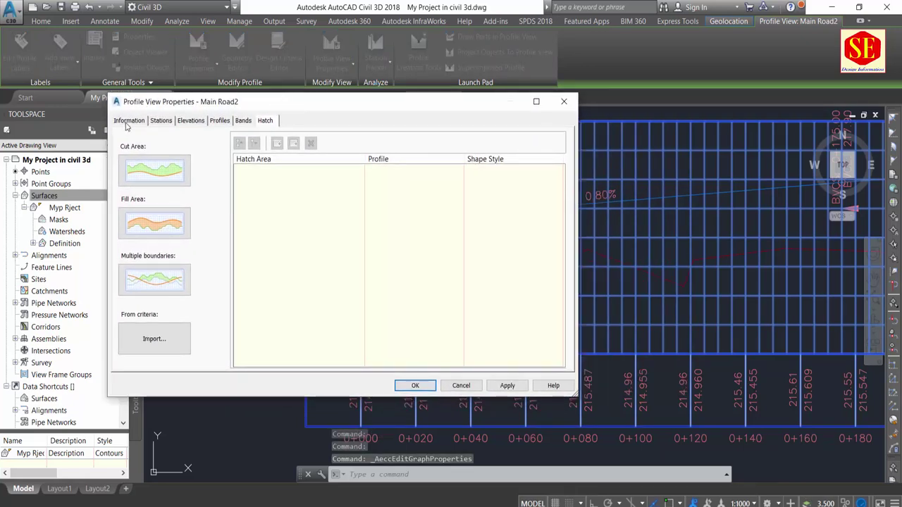
pyautogui.click(241, 121)
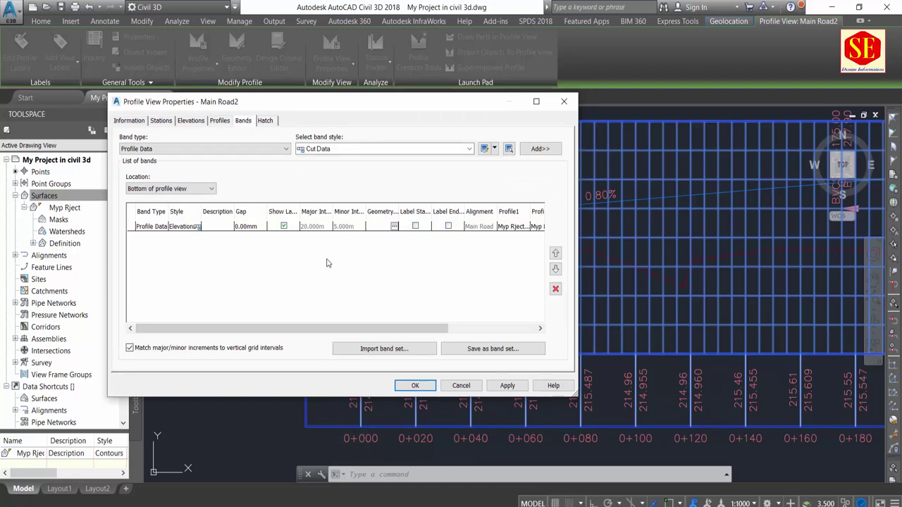
pyautogui.moveTo(333, 329); pyautogui.dragTo(489, 329)
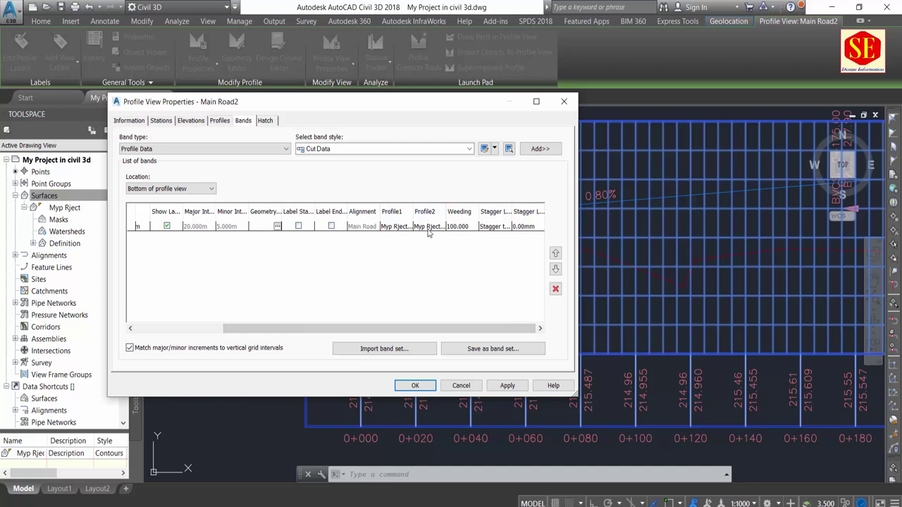
pyautogui.click(390, 228)
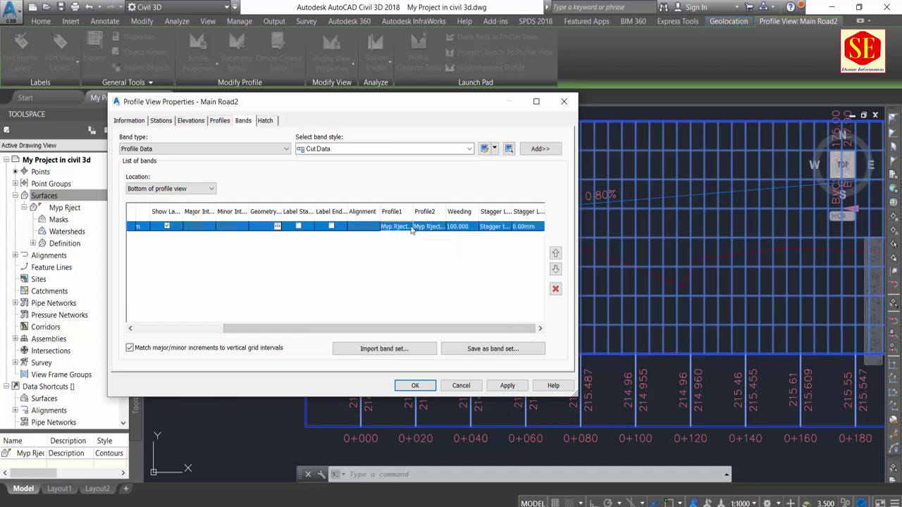
pyautogui.click(406, 227)
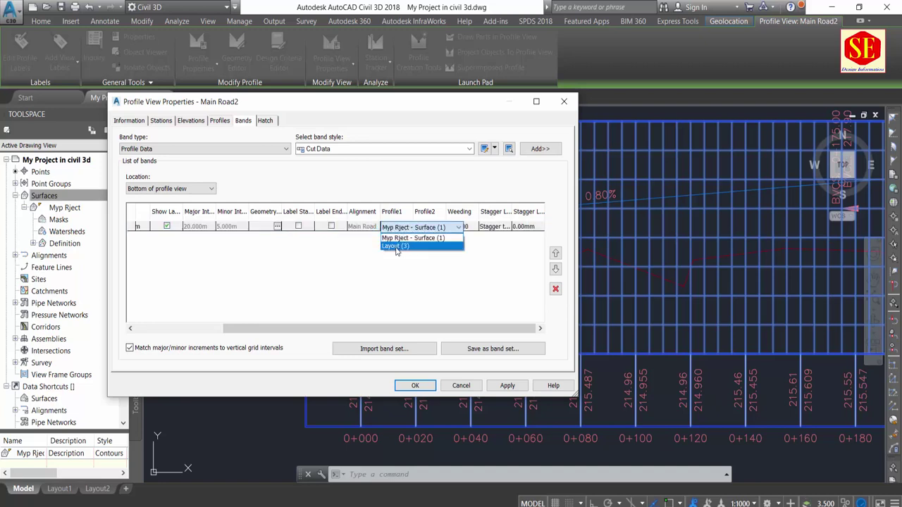
pyautogui.click(396, 247)
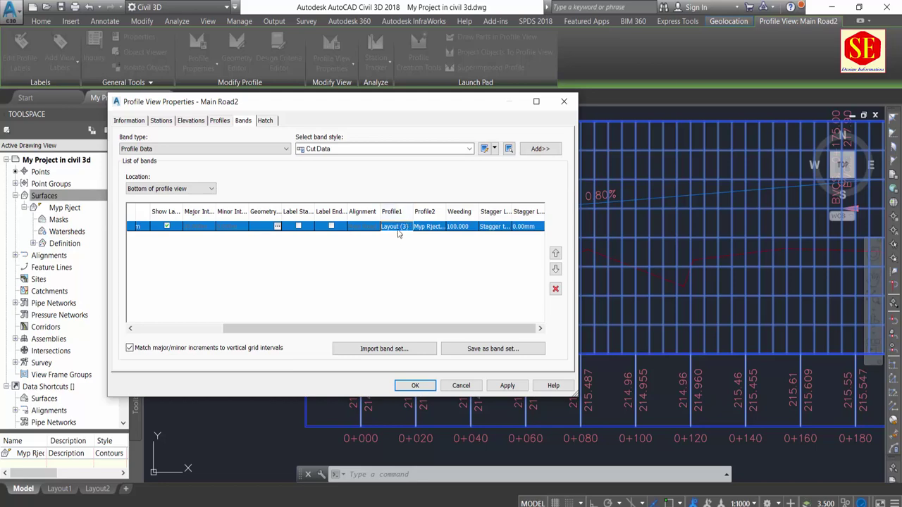
pyautogui.click(507, 385)
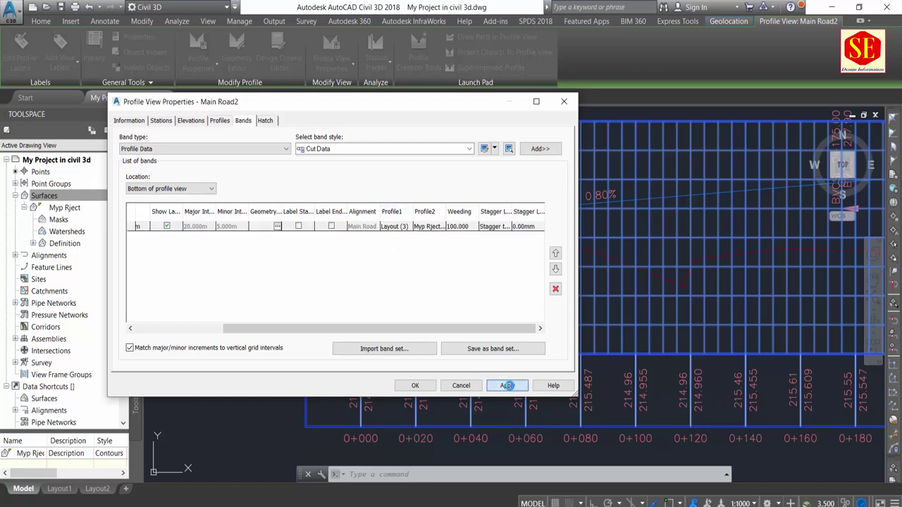
pyautogui.click(416, 385)
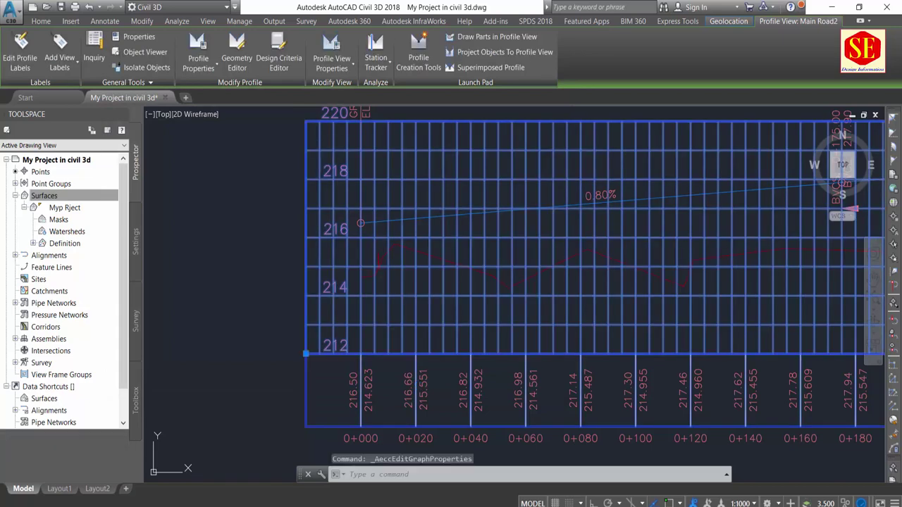
pyautogui.scroll(3, 356, 415)
pyautogui.scroll(1, 354, 405)
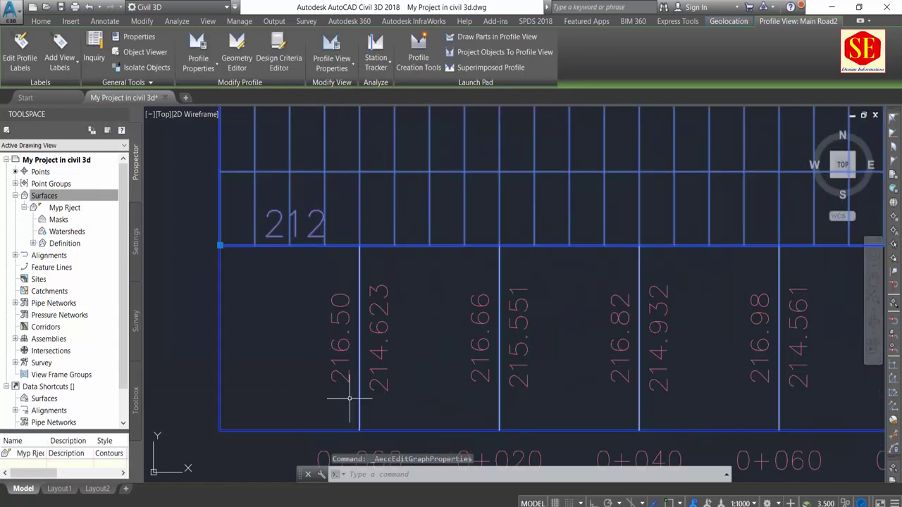
pyautogui.scroll(2, 348, 400)
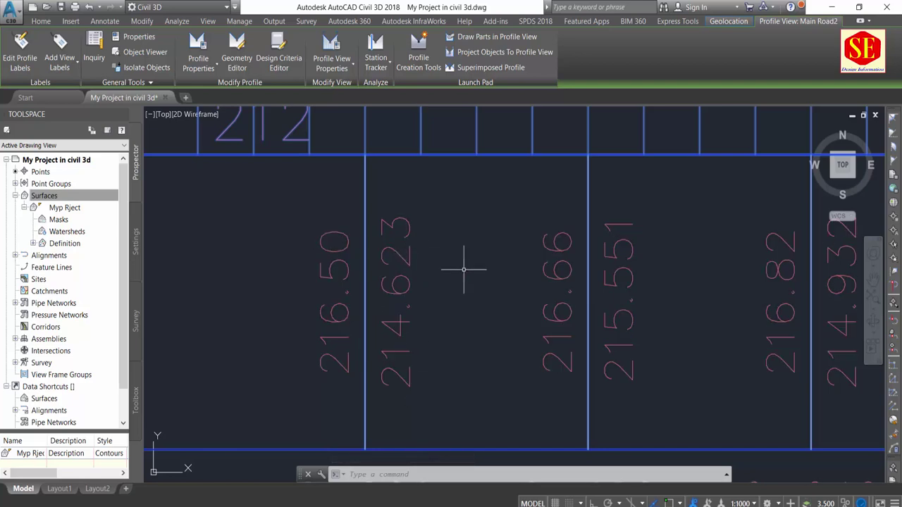
pyautogui.moveTo(467, 267); pyautogui.dragTo(338, 298, button='middle')
pyautogui.scroll(-2, 505, 310)
pyautogui.scroll(-2, 506, 310)
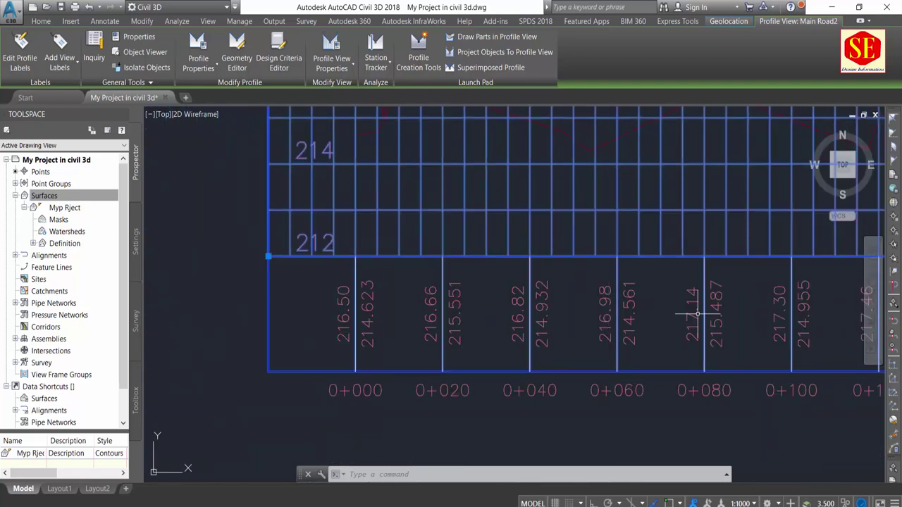
pyautogui.scroll(-2, 506, 310)
pyautogui.scroll(-1, 506, 310)
pyautogui.moveTo(506, 310)
pyautogui.mouseDown(button='middle')
pyautogui.moveTo(510, 343)
pyautogui.moveTo(470, 356)
pyautogui.mouseUp(button='middle')
pyautogui.scroll(-2, 471, 357)
pyautogui.scroll(-1, 471, 356)
pyautogui.scroll(-1, 471, 357)
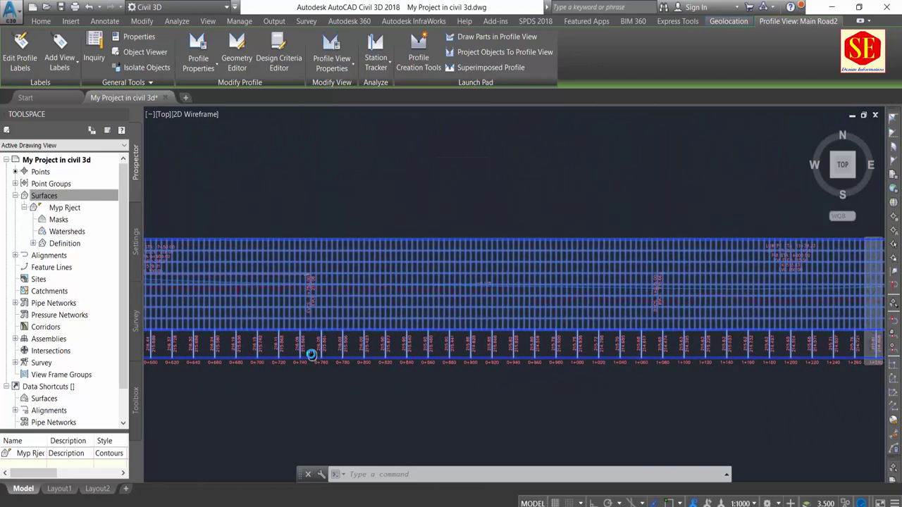
pyautogui.scroll(-1, 477, 343)
pyautogui.scroll(-1, 525, 326)
pyautogui.press('Escape')
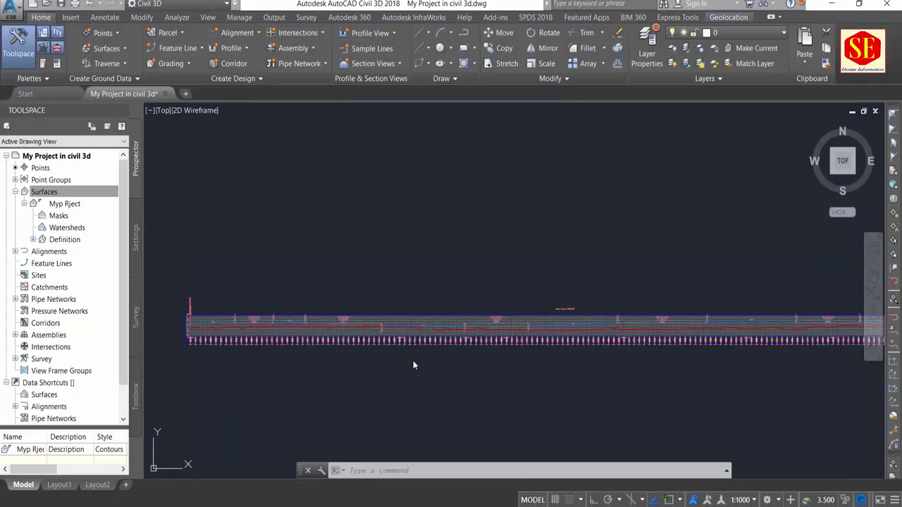
pyautogui.scroll(1, 523, 301)
pyautogui.scroll(-3, 523, 301)
pyautogui.scroll(-3, 620, 294)
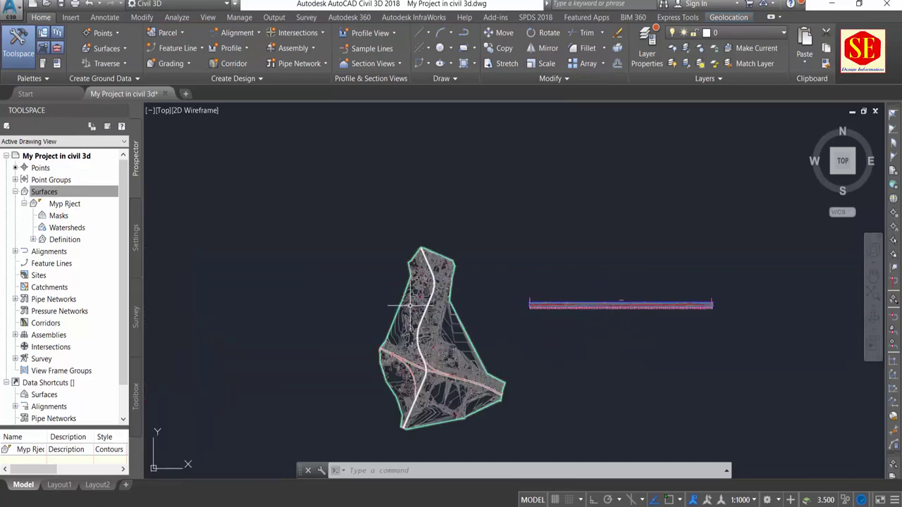
pyautogui.scroll(4, 451, 317)
pyautogui.scroll(2, 446, 366)
pyautogui.scroll(-3, 446, 367)
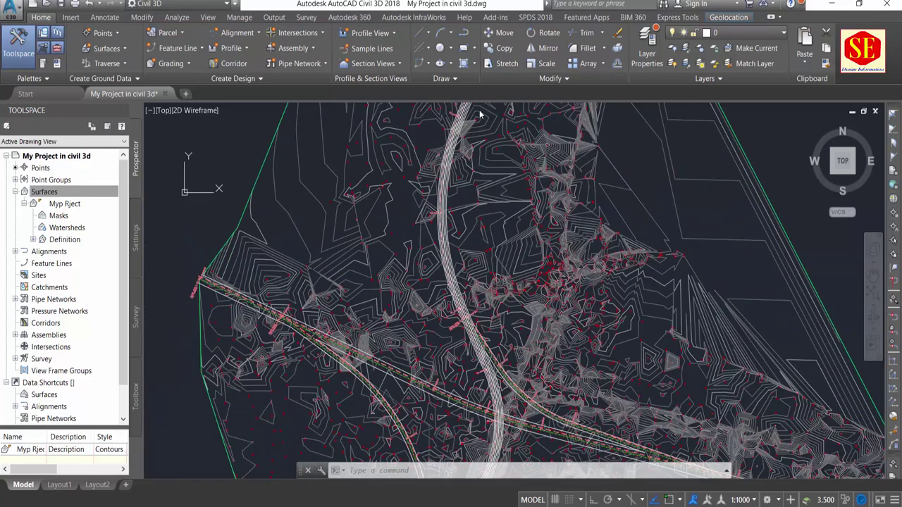
pyautogui.scroll(2, 462, 171)
pyautogui.scroll(1, 462, 171)
pyautogui.scroll(-2, 250, 160)
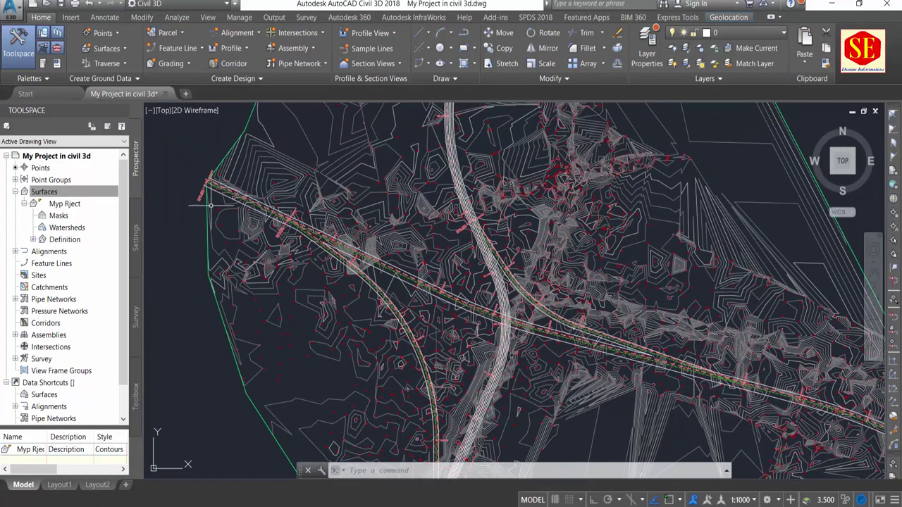
pyautogui.scroll(2, 520, 298)
pyautogui.scroll(-2, 521, 298)
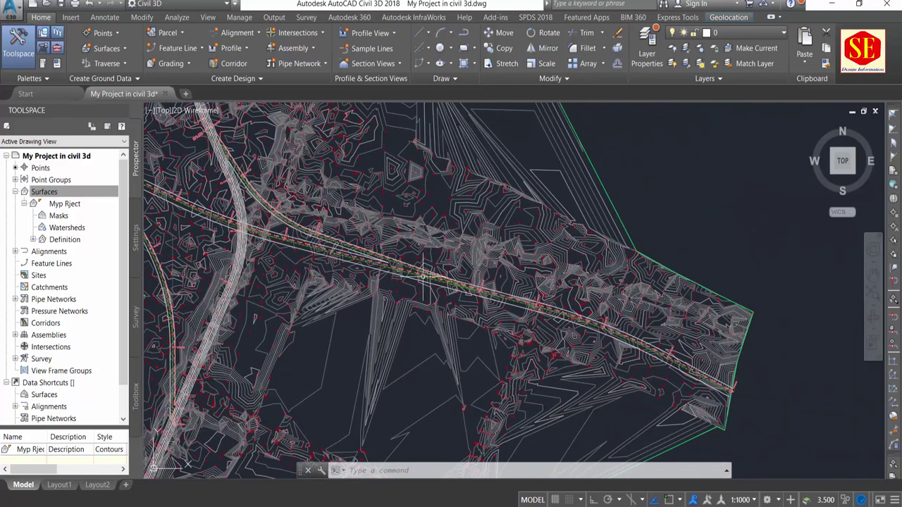
pyautogui.scroll(2, 257, 250)
pyautogui.scroll(-4, 258, 251)
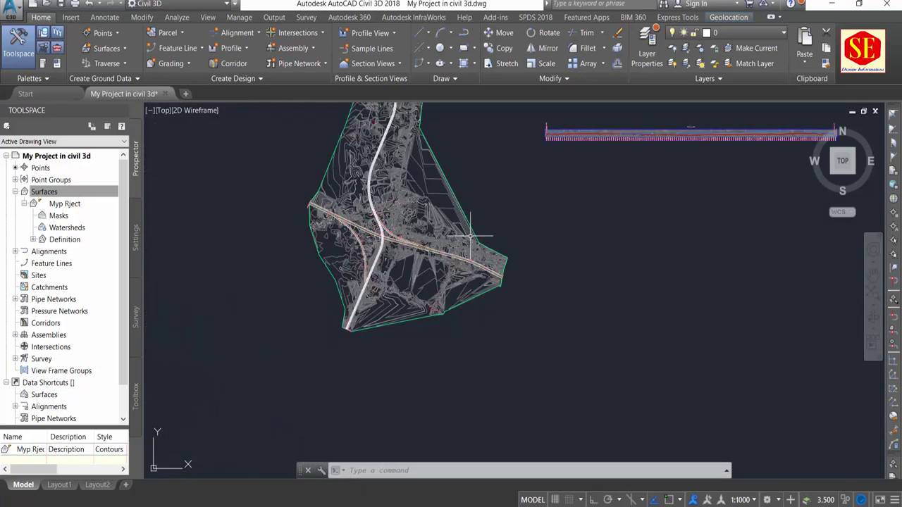
pyautogui.moveTo(647, 252); pyautogui.dragTo(402, 346, button='middle')
pyautogui.scroll(1, 352, 266)
pyautogui.scroll(2, 352, 267)
pyautogui.moveTo(401, 268); pyautogui.dragTo(451, 317, button='middle')
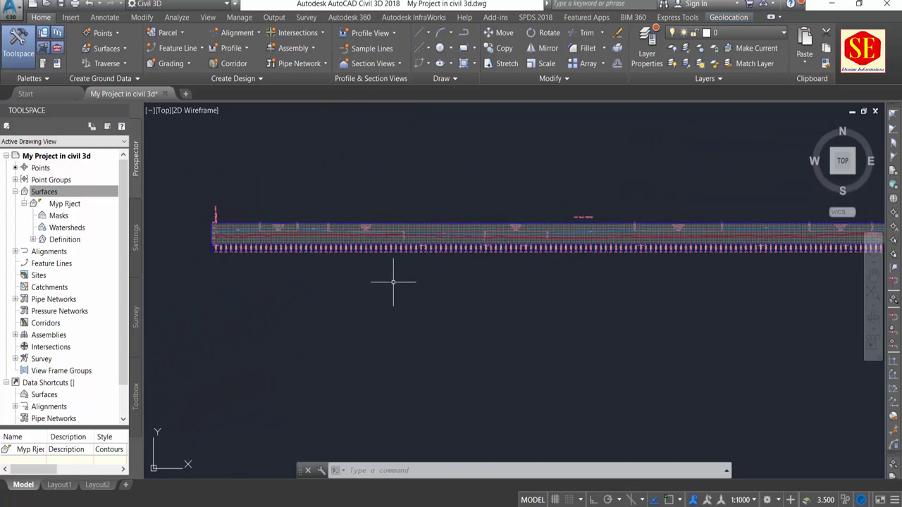
# Sample the Myp Rject surface profile along Access Road and choose to draw it in a profile view.
pyautogui.click(232, 48)
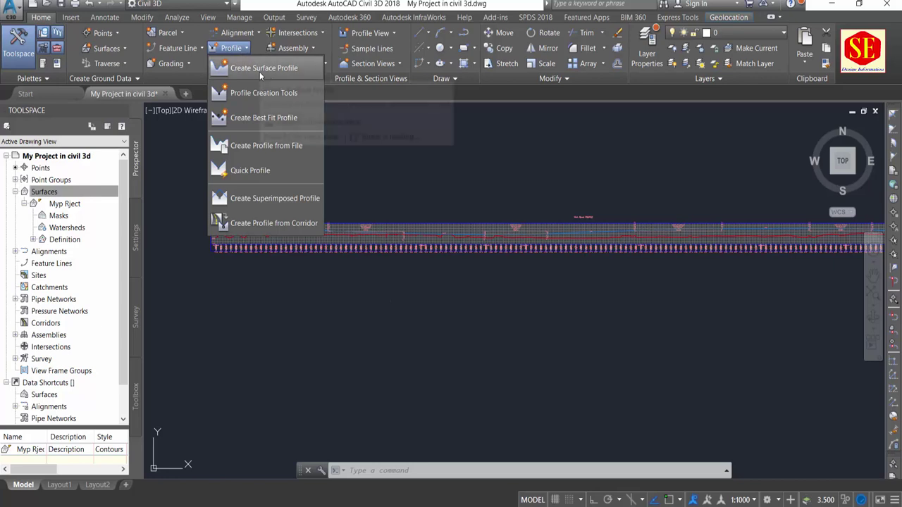
pyautogui.click(260, 68)
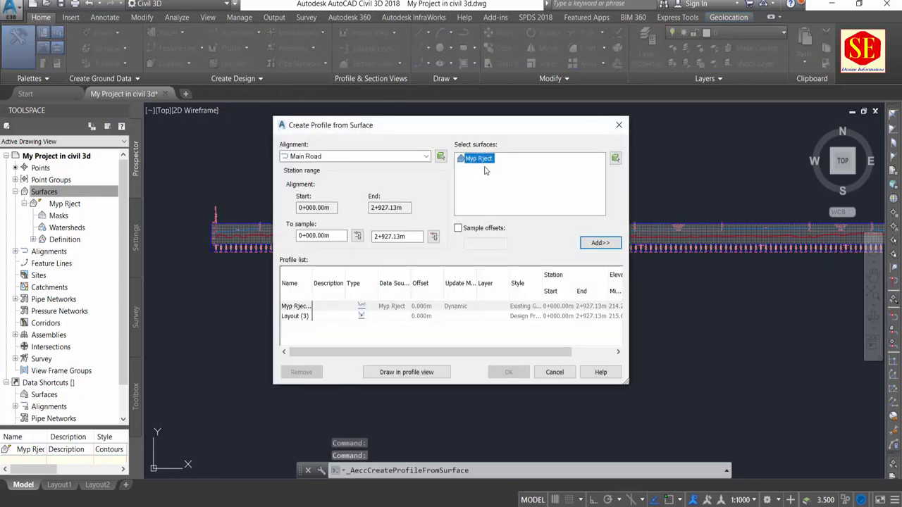
pyautogui.click(403, 159)
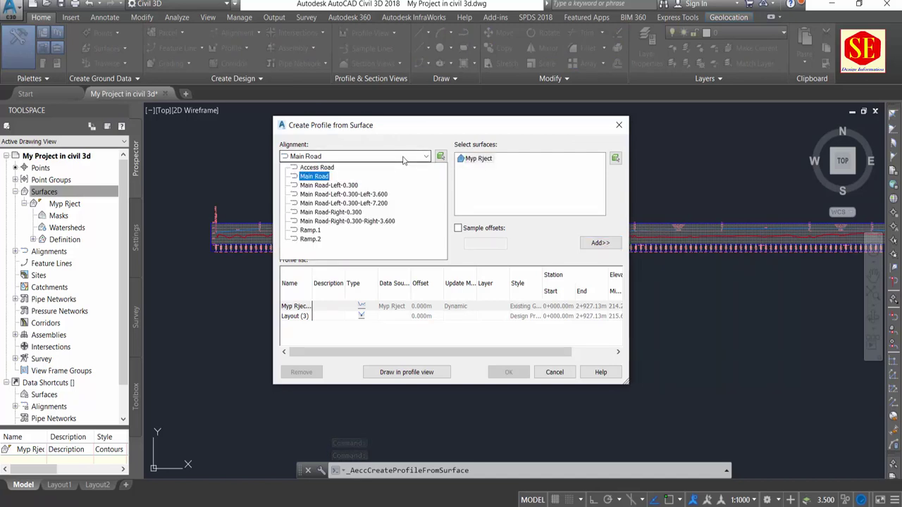
pyautogui.click(317, 169)
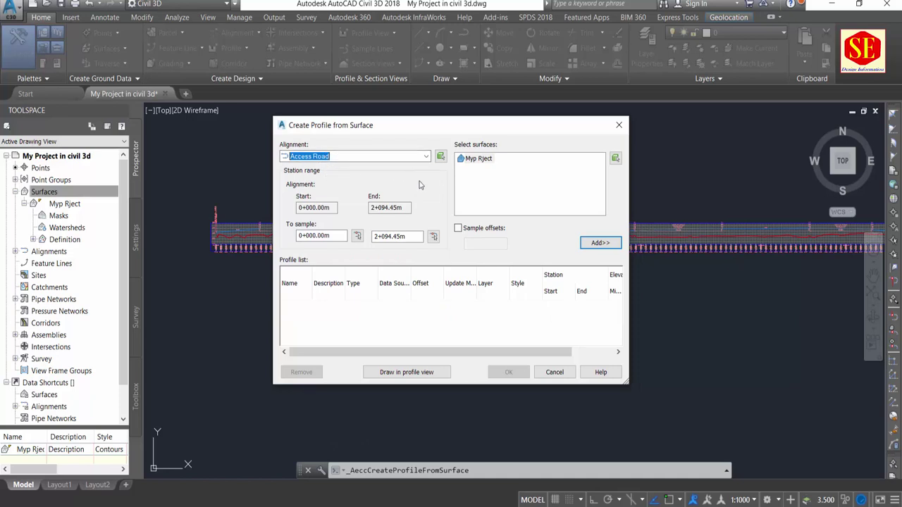
pyautogui.click(485, 230)
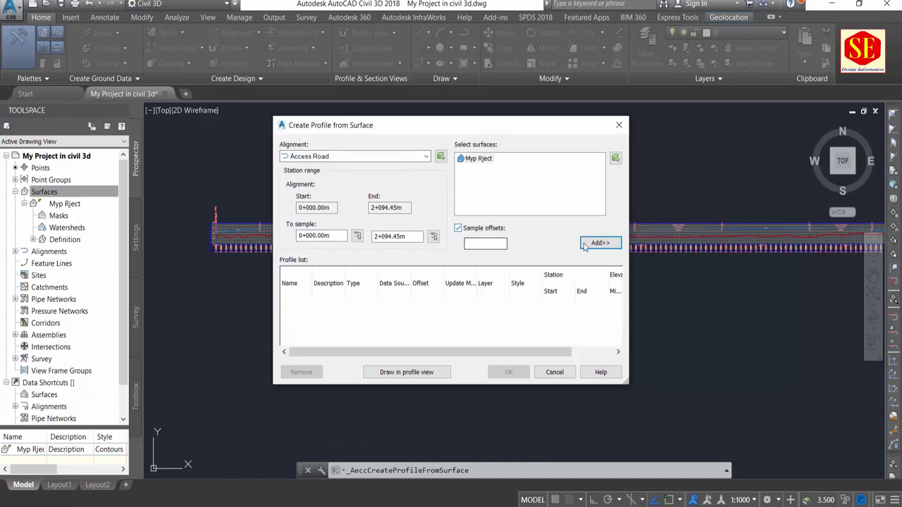
pyautogui.click(484, 231)
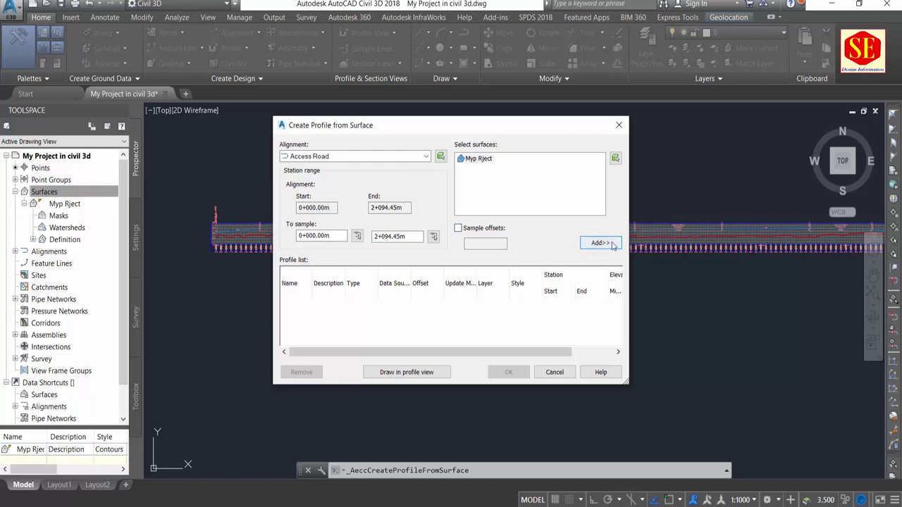
pyautogui.click(599, 243)
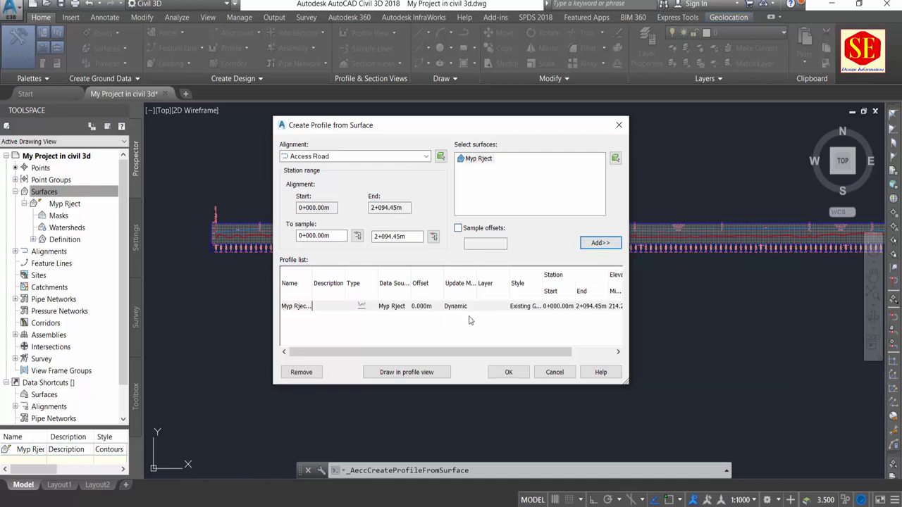
pyautogui.click(422, 374)
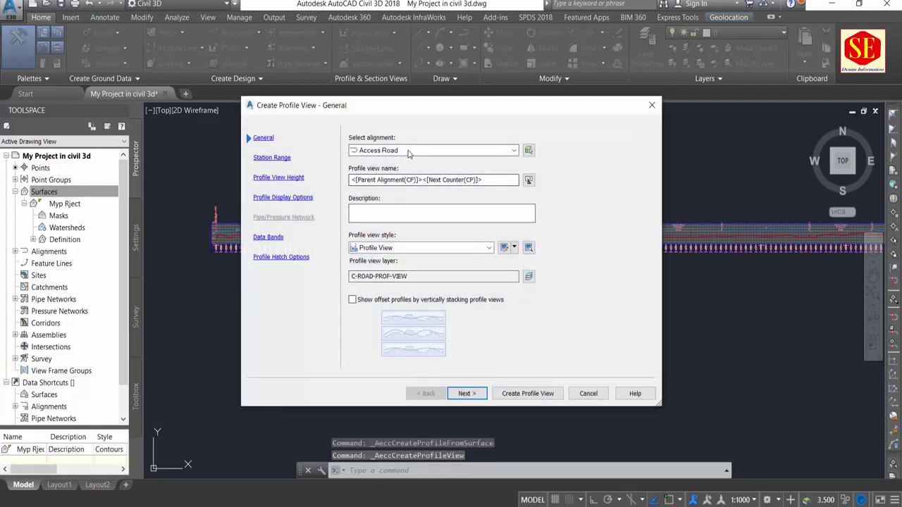
# Name the Access Road profile view 'Accsess' and keep the automatic station range.
pyautogui.click(407, 151)
pyautogui.click(407, 154)
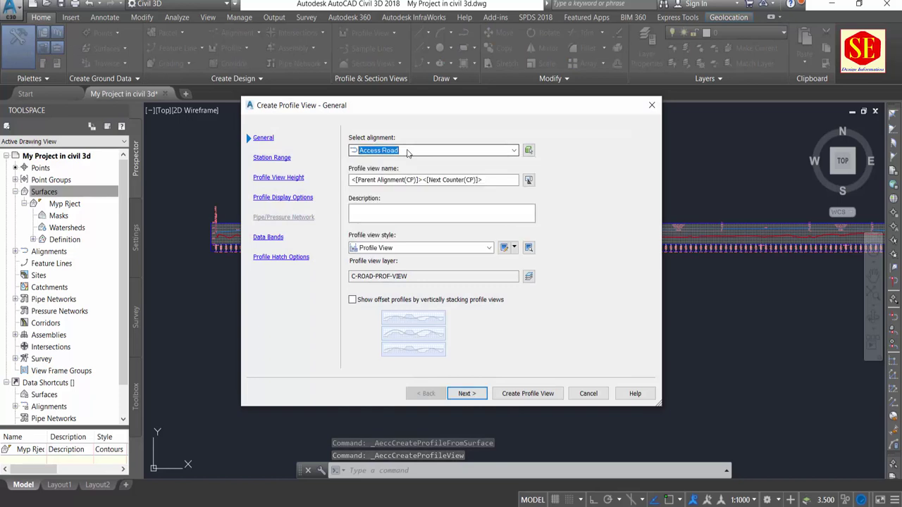
pyautogui.moveTo(484, 181); pyautogui.dragTo(352, 180)
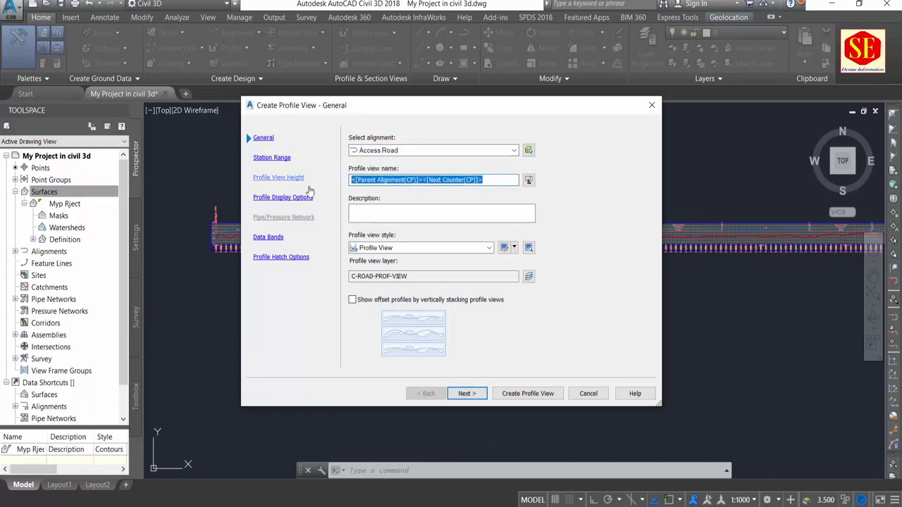
pyautogui.write('Accsess')
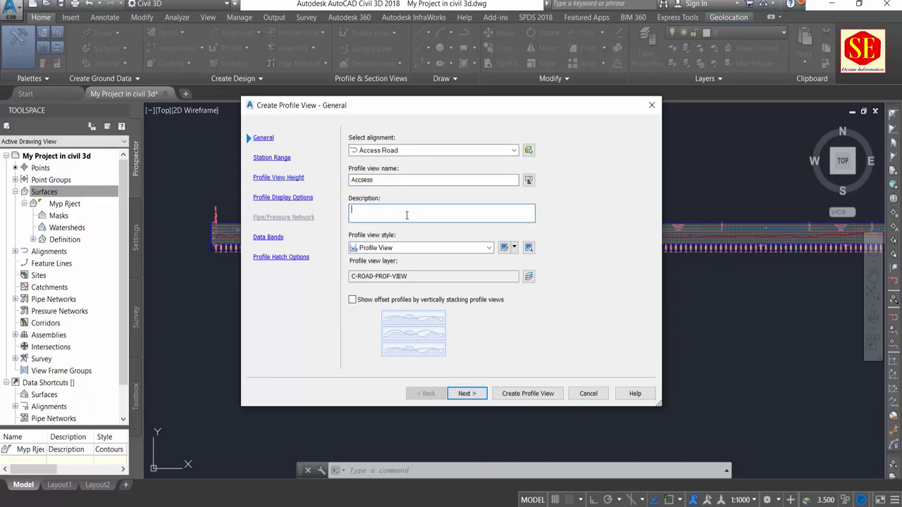
pyautogui.click(466, 393)
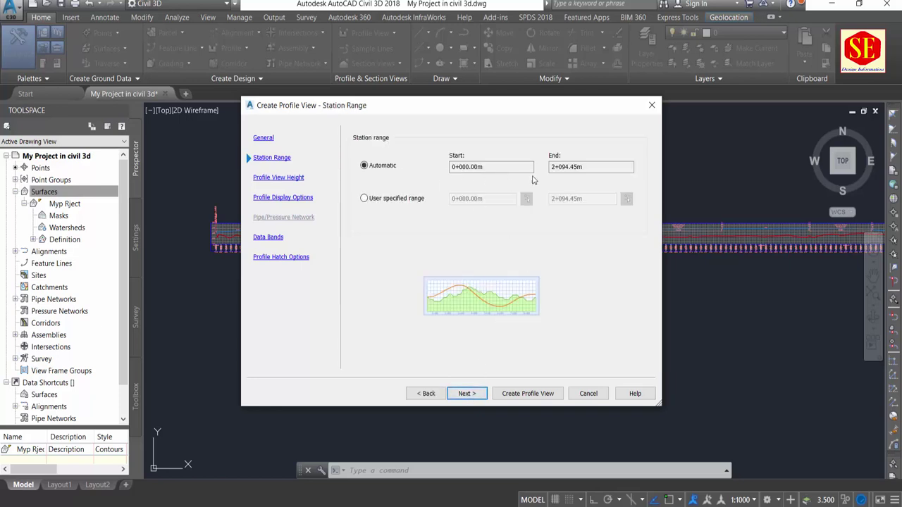
pyautogui.click(397, 202)
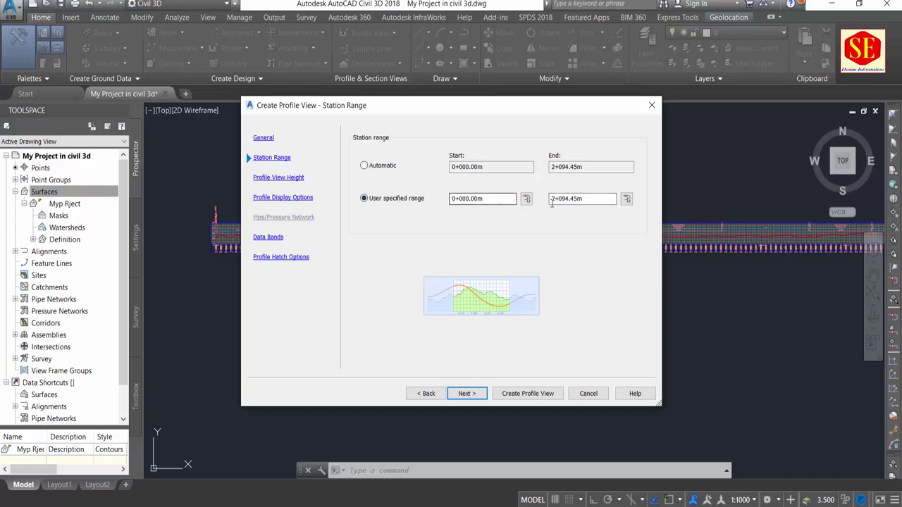
pyautogui.click(381, 169)
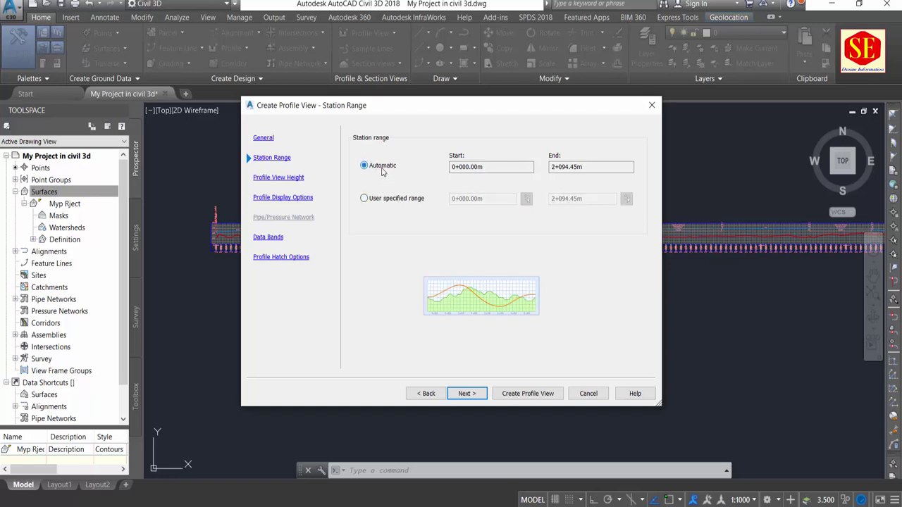
pyautogui.click(468, 396)
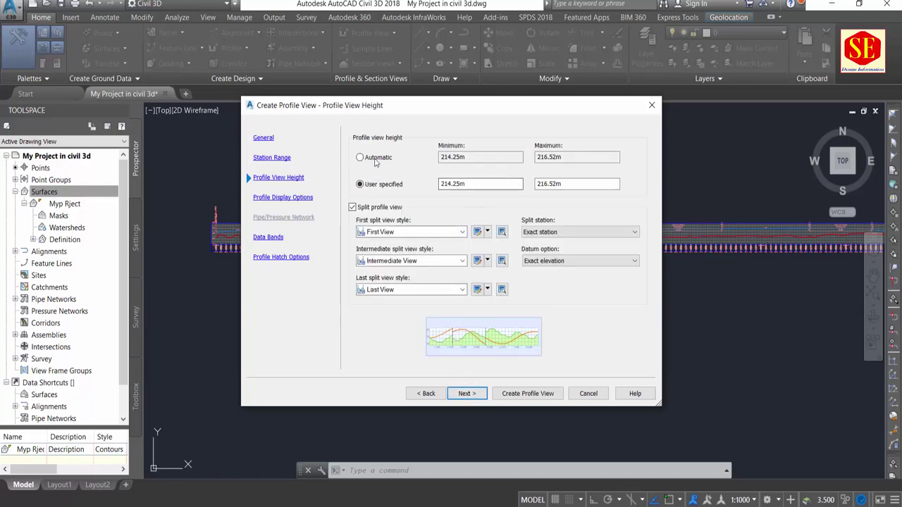
# Set a user-specified profile view height from 212 to 218 m.
pyautogui.click(360, 157)
pyautogui.click(373, 189)
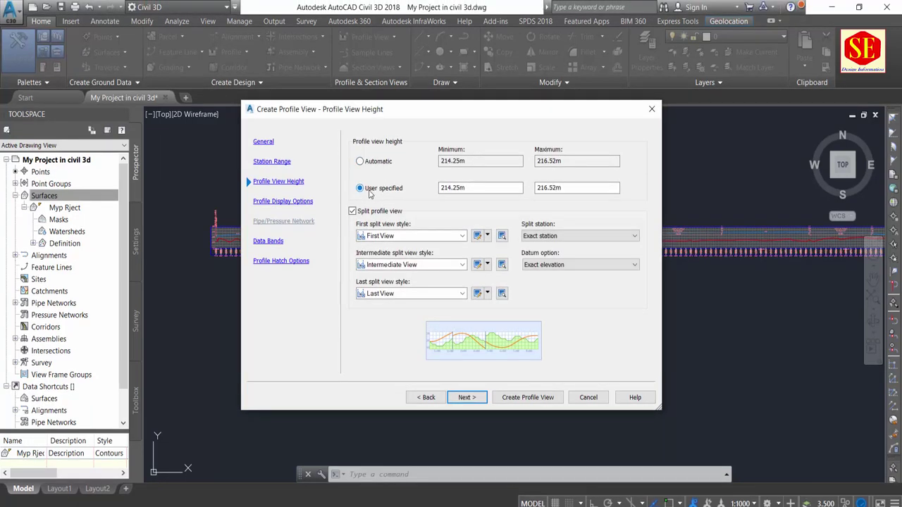
pyautogui.moveTo(466, 187); pyautogui.dragTo(405, 187)
pyautogui.moveTo(599, 187); pyautogui.dragTo(505, 187)
pyautogui.write('218')
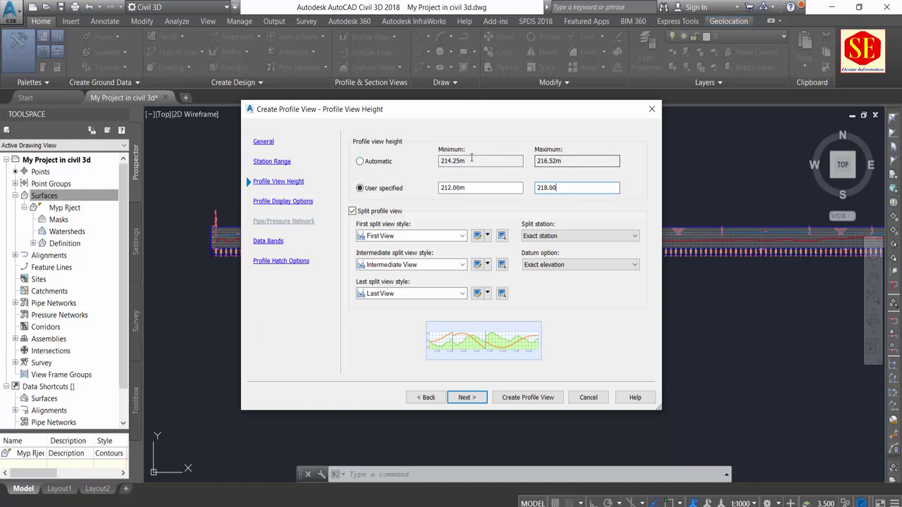
pyautogui.click(360, 162)
pyautogui.click(361, 189)
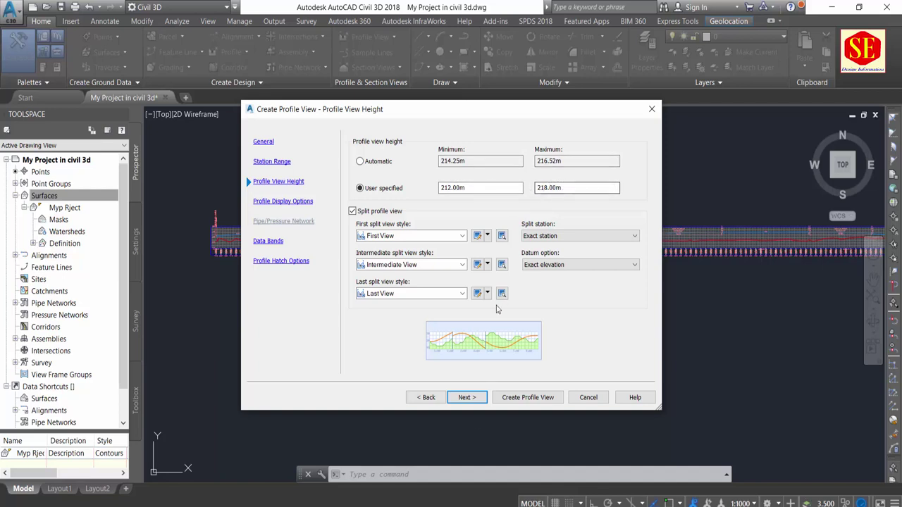
# Keep the EG-FG Elevations and Stations band set and create the profile view.
pyautogui.click(468, 399)
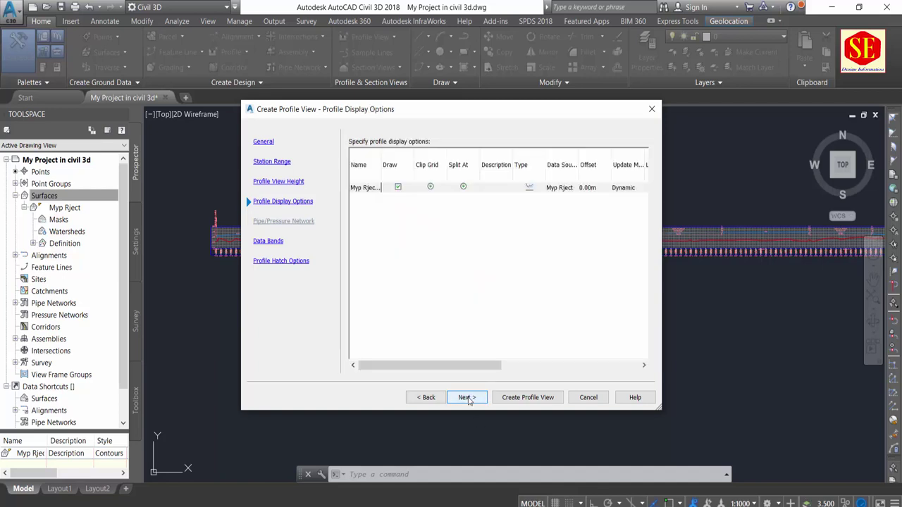
pyautogui.click(467, 398)
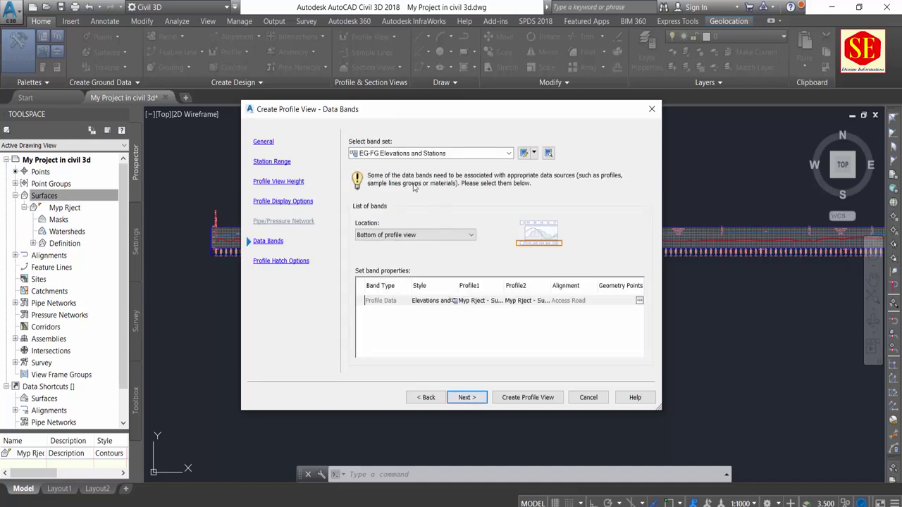
pyautogui.click(408, 155)
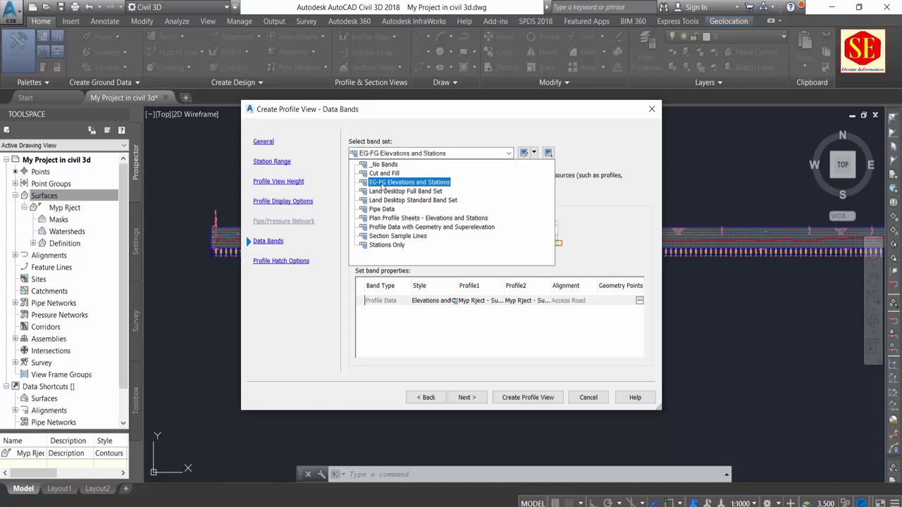
pyautogui.click(381, 183)
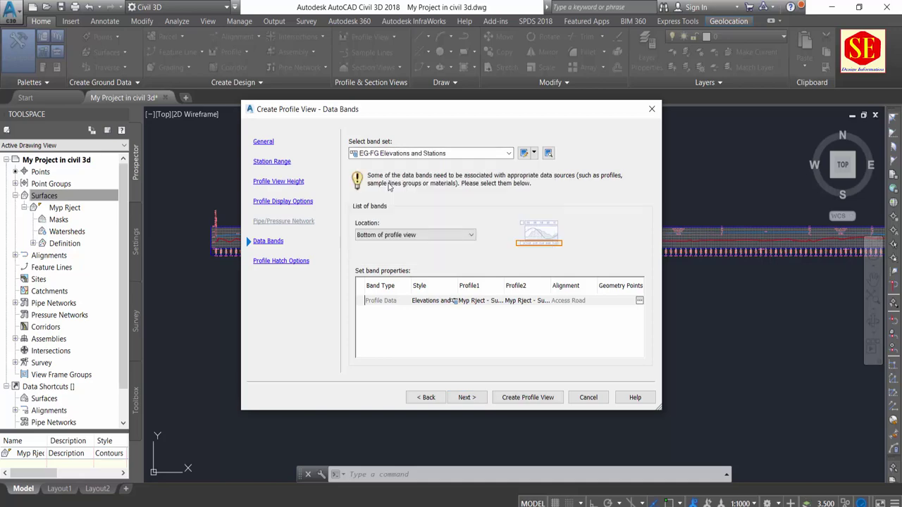
pyautogui.click(519, 401)
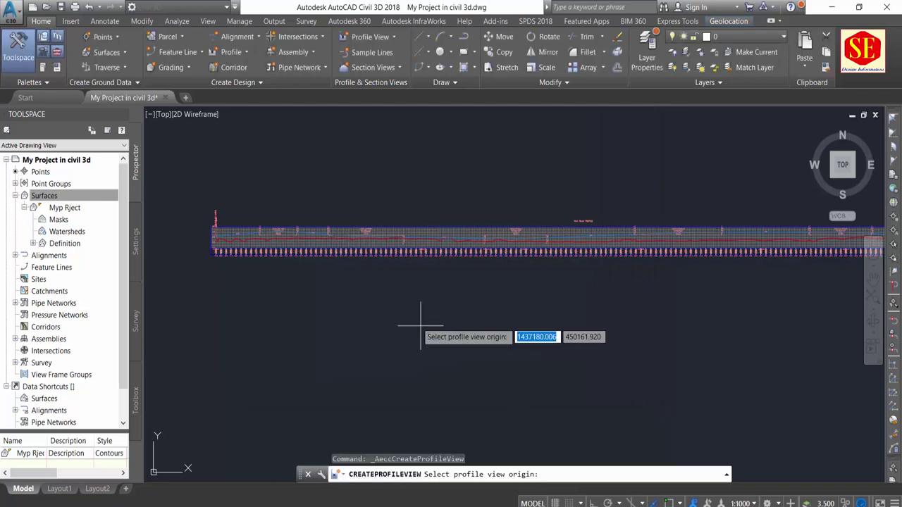
# Place the Accsess profile view below Main Road2 and zoom in to inspect its ground line.
pyautogui.scroll(-3, 420, 325)
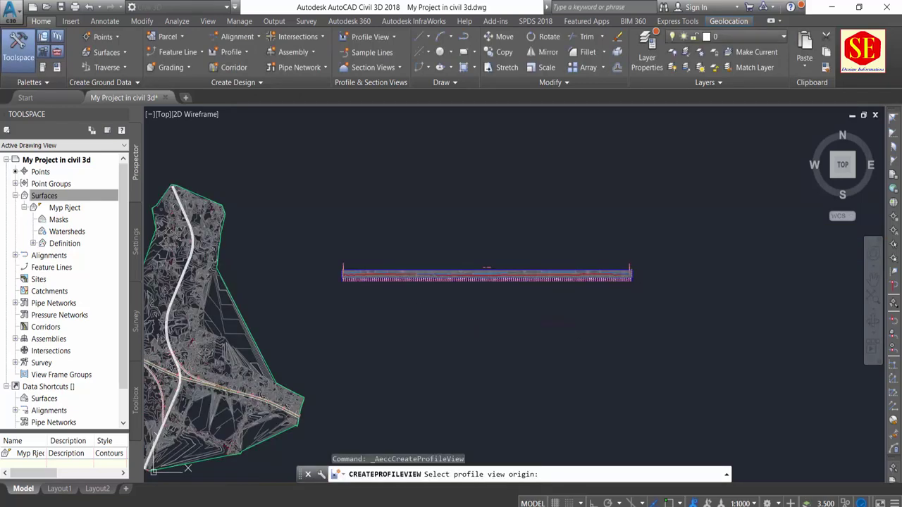
pyautogui.click(360, 323)
pyautogui.scroll(2, 404, 327)
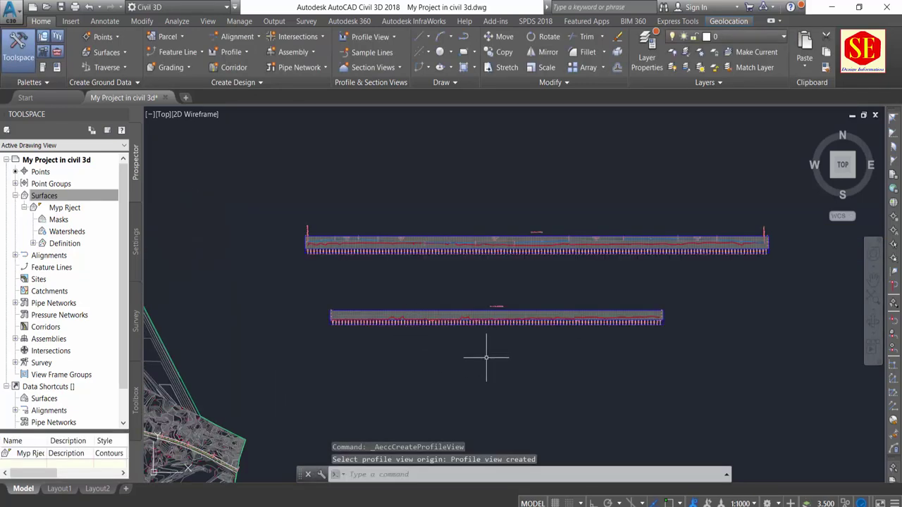
pyautogui.scroll(2, 550, 317)
pyautogui.scroll(2, 288, 316)
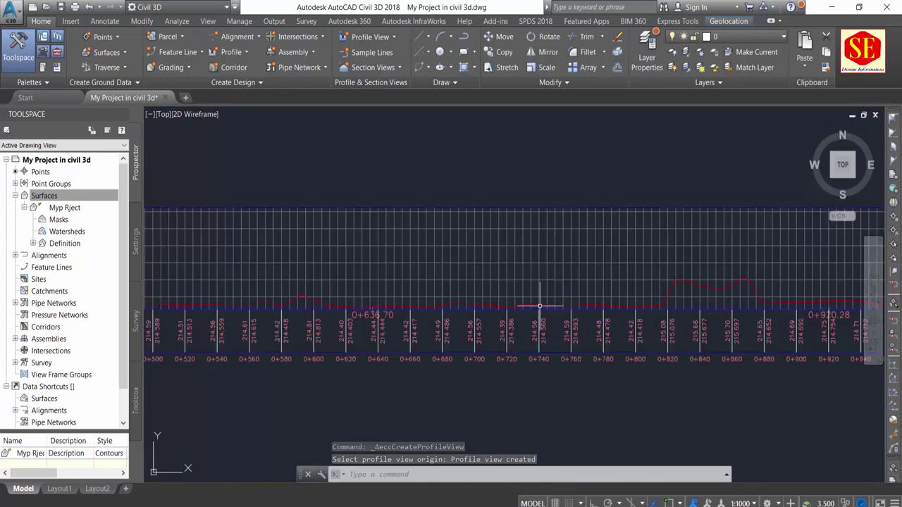
pyautogui.scroll(-2, 634, 275)
pyautogui.scroll(-2, 599, 268)
pyautogui.scroll(-1, 541, 260)
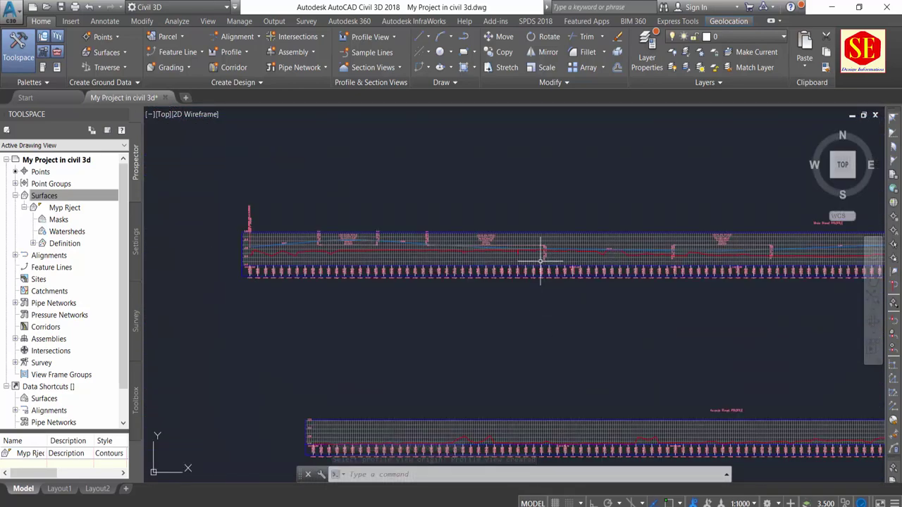
pyautogui.scroll(1, 541, 261)
pyautogui.scroll(-3, 437, 232)
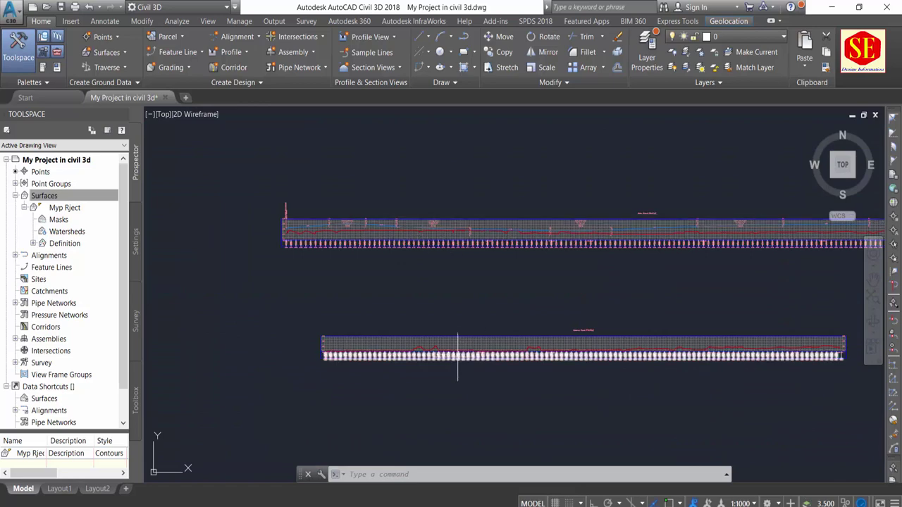
pyautogui.scroll(2, 382, 302)
pyautogui.scroll(1, 347, 263)
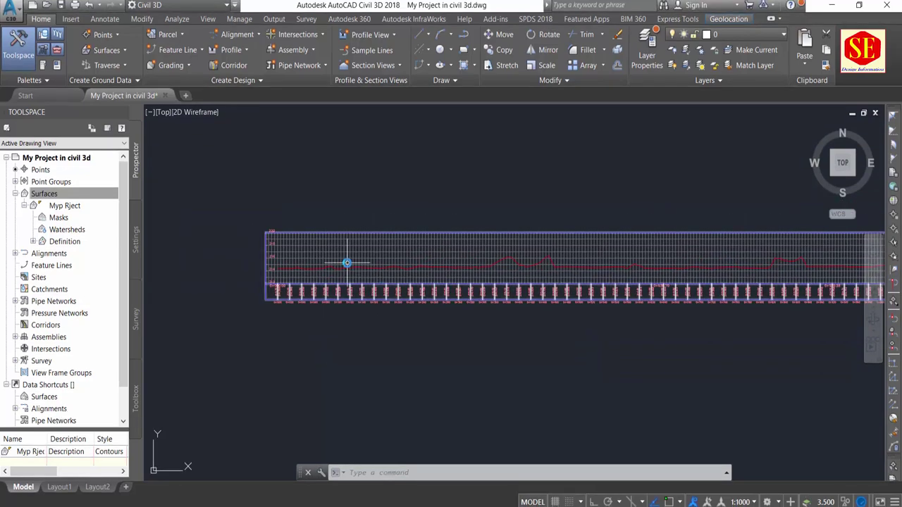
pyautogui.scroll(1, 347, 263)
# Create a new design profile named 'Acess Road' on the Access Road profile view.
pyautogui.click(231, 49)
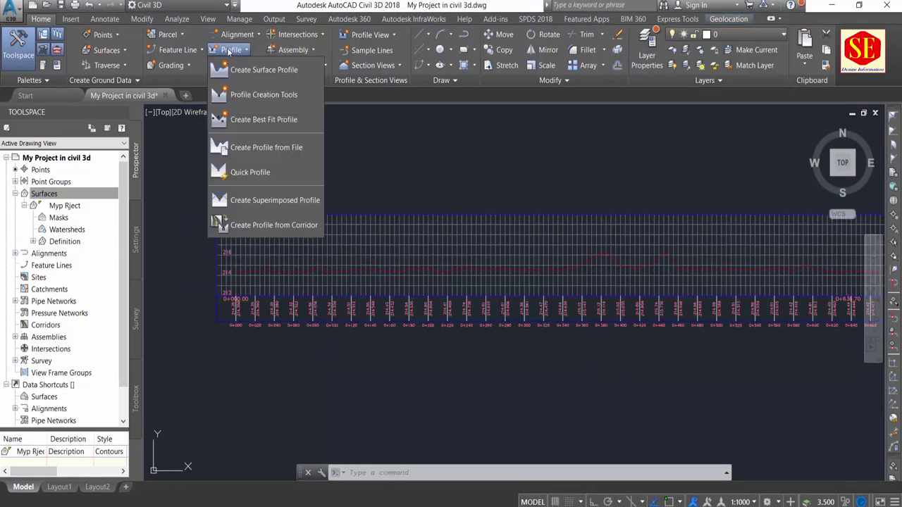
pyautogui.click(276, 98)
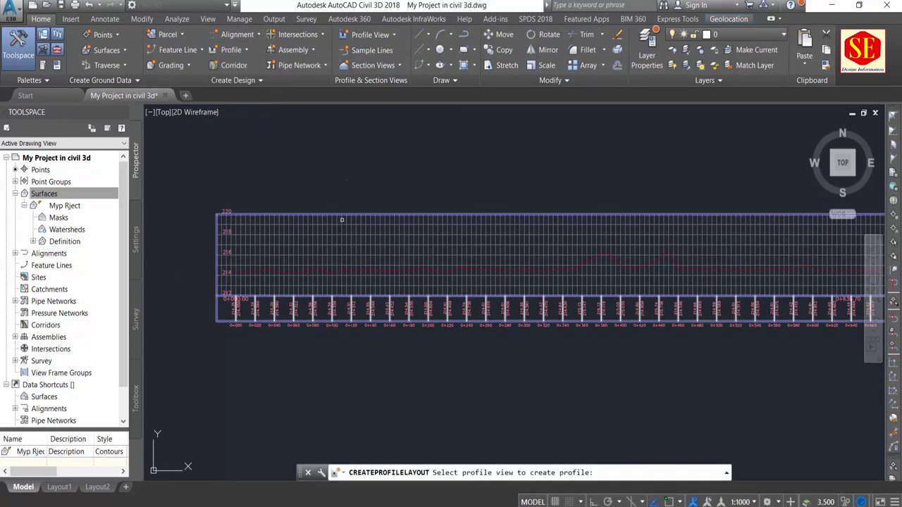
pyautogui.scroll(-5, 345, 185)
pyautogui.scroll(4, 379, 161)
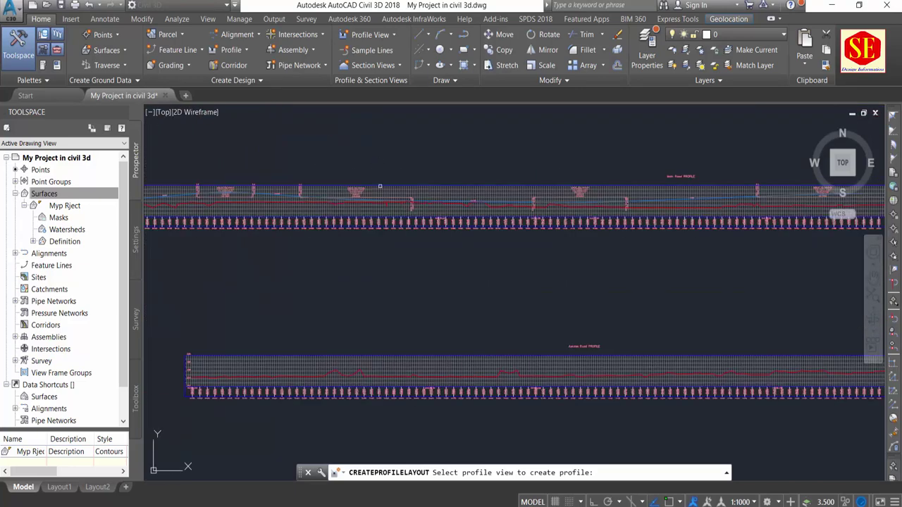
pyautogui.scroll(-2, 379, 186)
pyautogui.scroll(2, 362, 251)
pyautogui.scroll(-2, 373, 226)
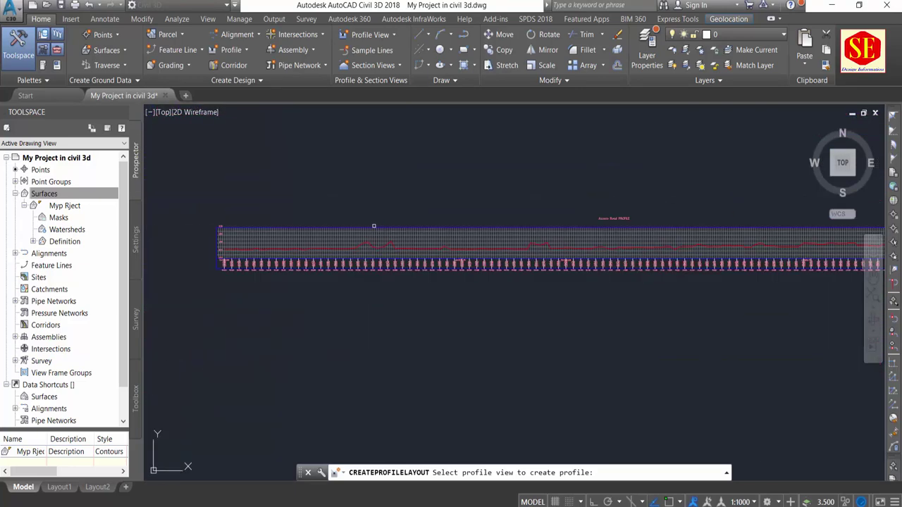
pyautogui.scroll(5, 703, 226)
pyautogui.scroll(-4, 712, 233)
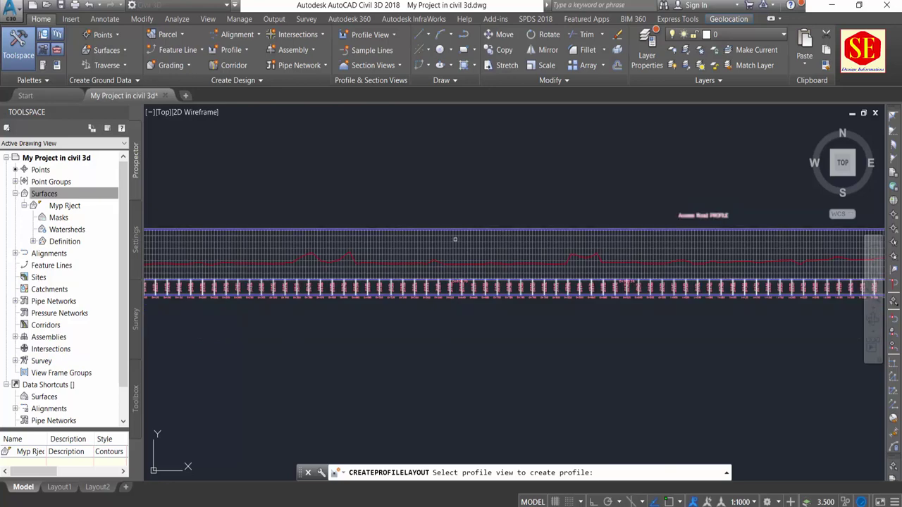
pyautogui.click(453, 230)
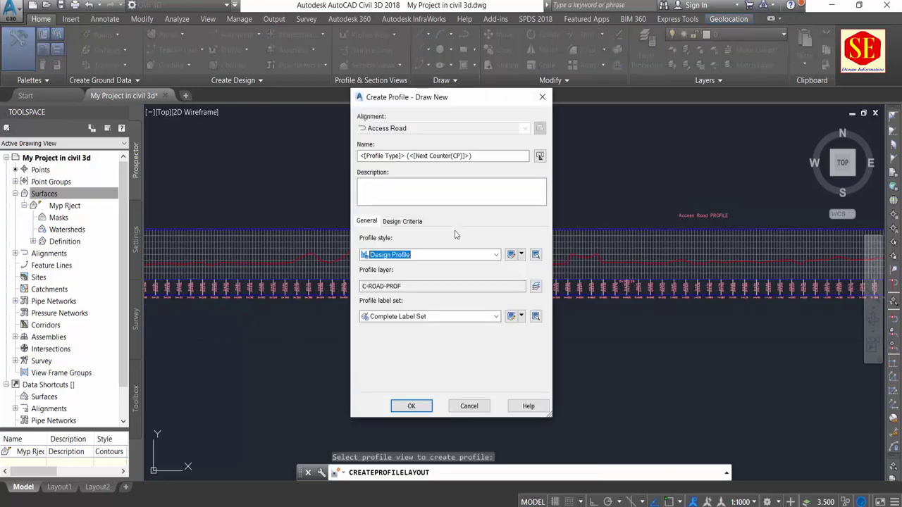
pyautogui.moveTo(527, 155); pyautogui.dragTo(359, 155)
pyautogui.write('Acess Road')
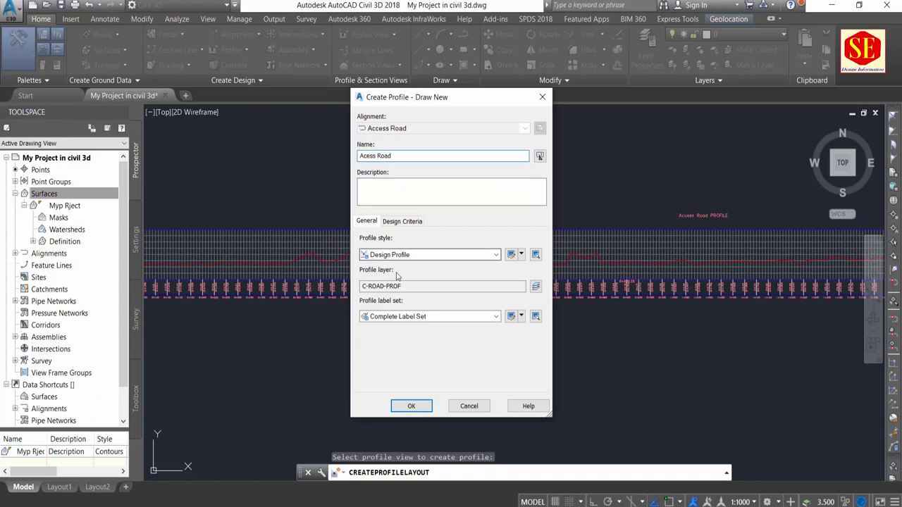
pyautogui.click(411, 407)
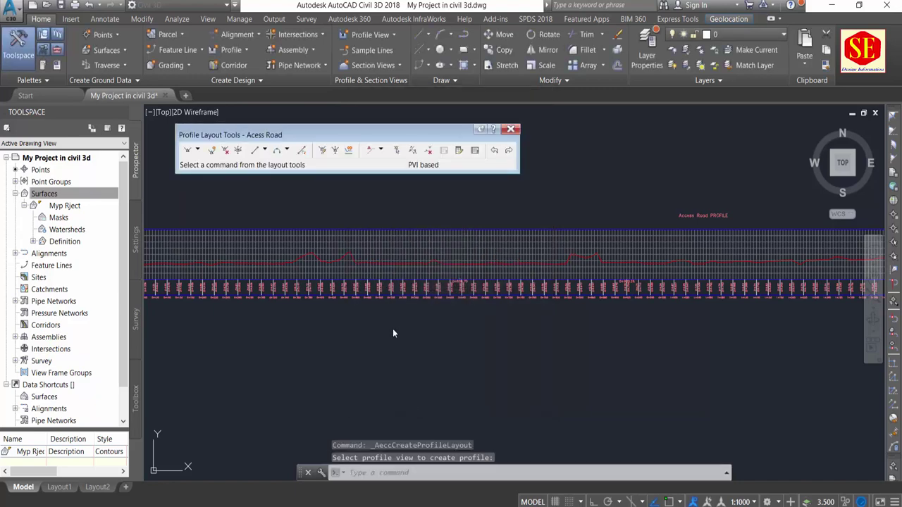
# Review the vertical curve settings and select Draw Tangents With Curves.
pyautogui.moveTo(328, 317); pyautogui.dragTo(627, 361, button='middle')
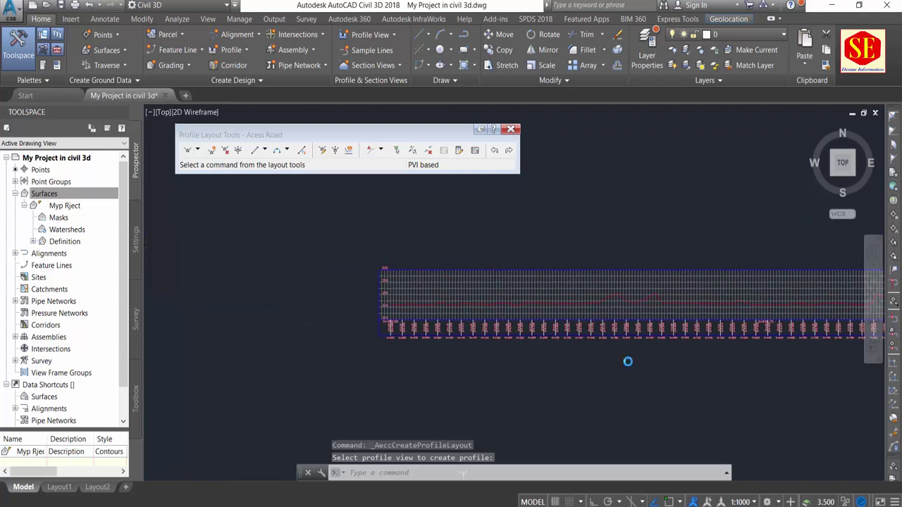
pyautogui.moveTo(214, 137); pyautogui.dragTo(306, 138)
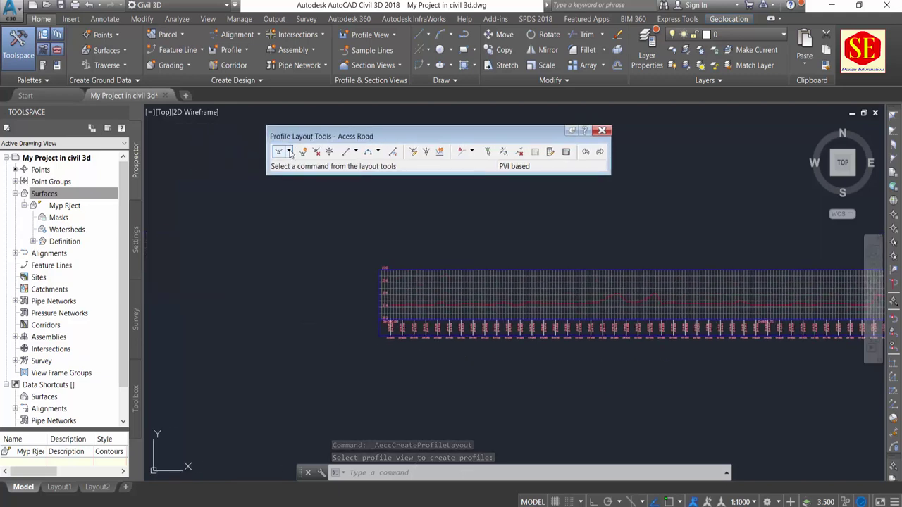
pyautogui.click(289, 152)
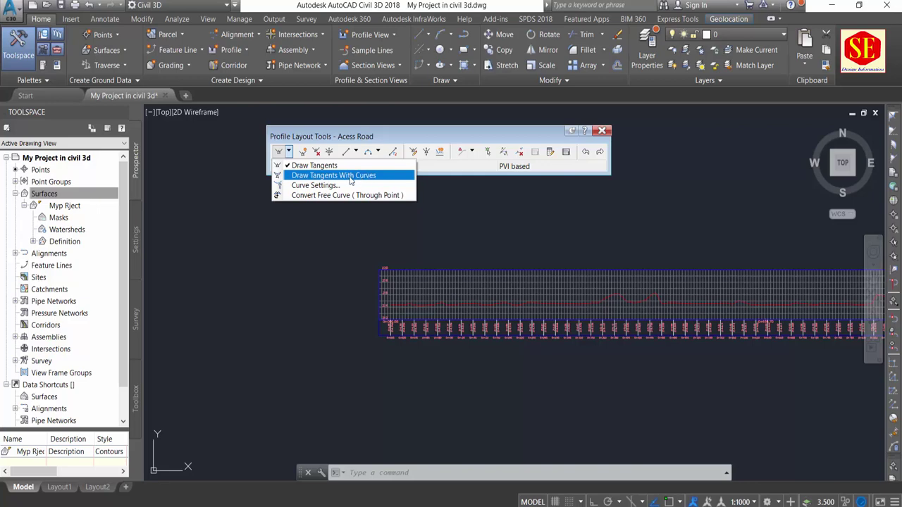
pyautogui.click(324, 185)
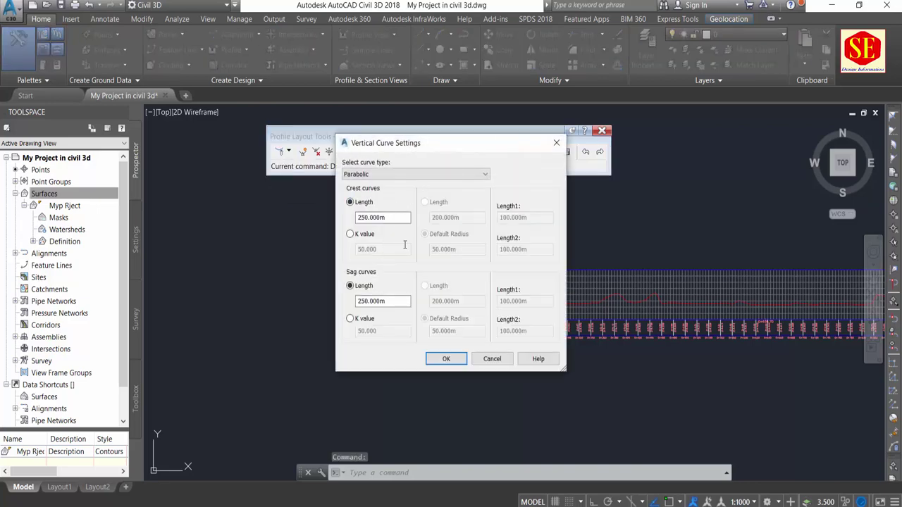
pyautogui.click(556, 142)
pyautogui.click(289, 152)
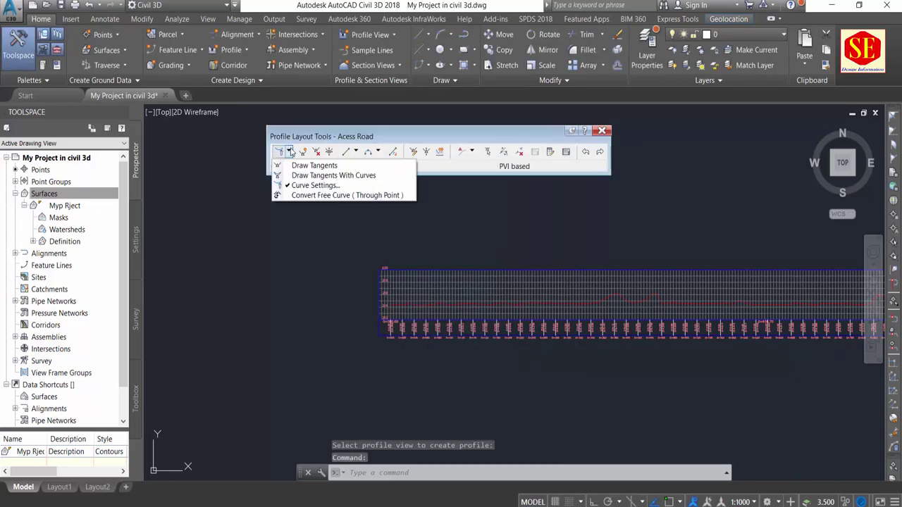
pyautogui.click(331, 176)
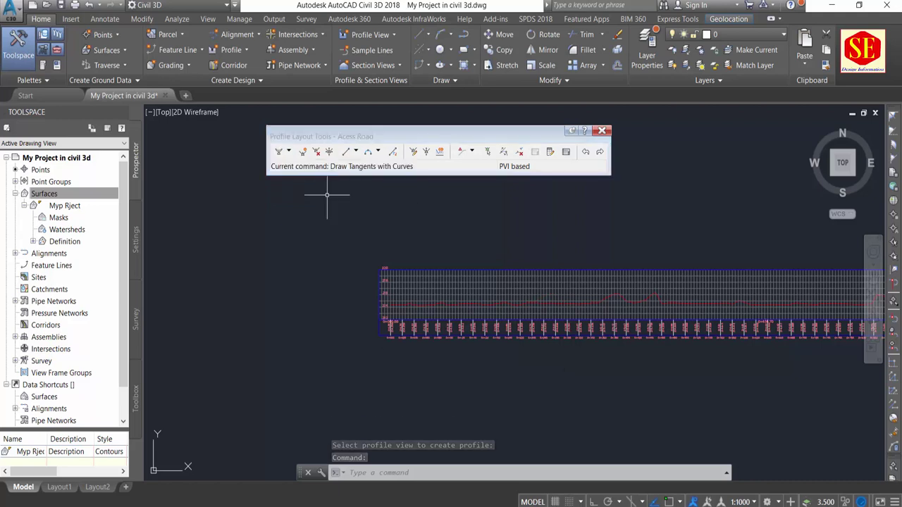
# Start drawing tangents with curves and specify the start point using the 'p transparent command.
pyautogui.click(288, 152)
pyautogui.click(282, 175)
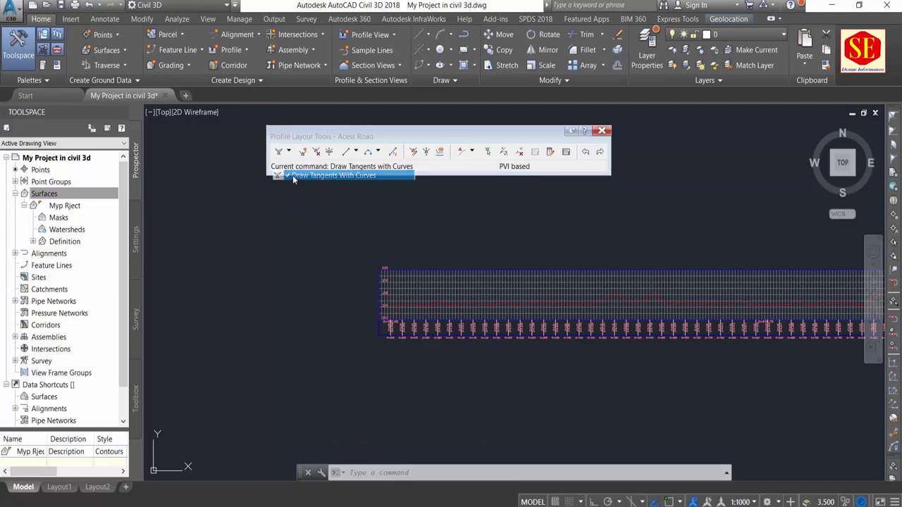
pyautogui.scroll(4, 377, 303)
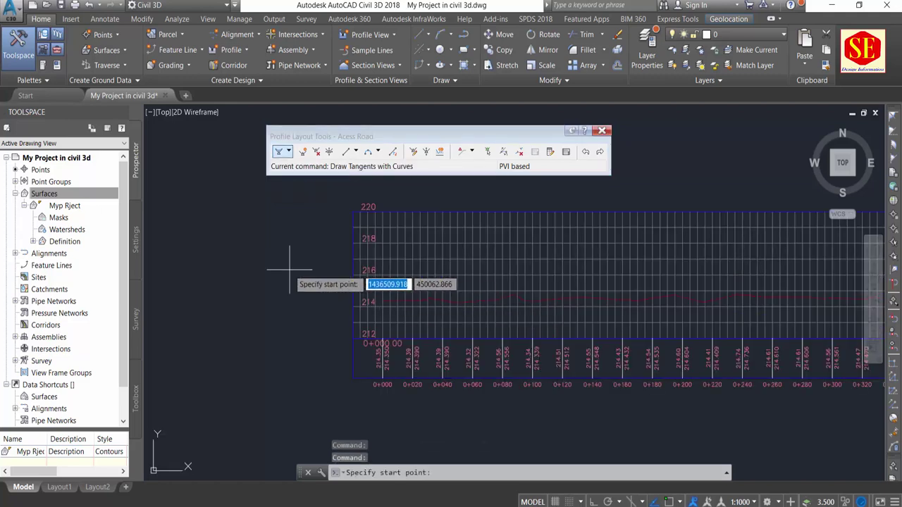
pyautogui.click(237, 244)
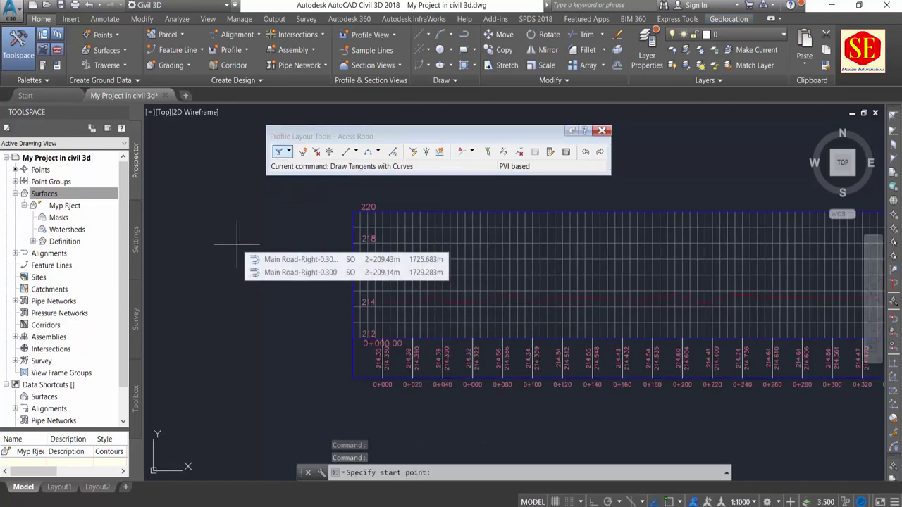
pyautogui.press('Escape')
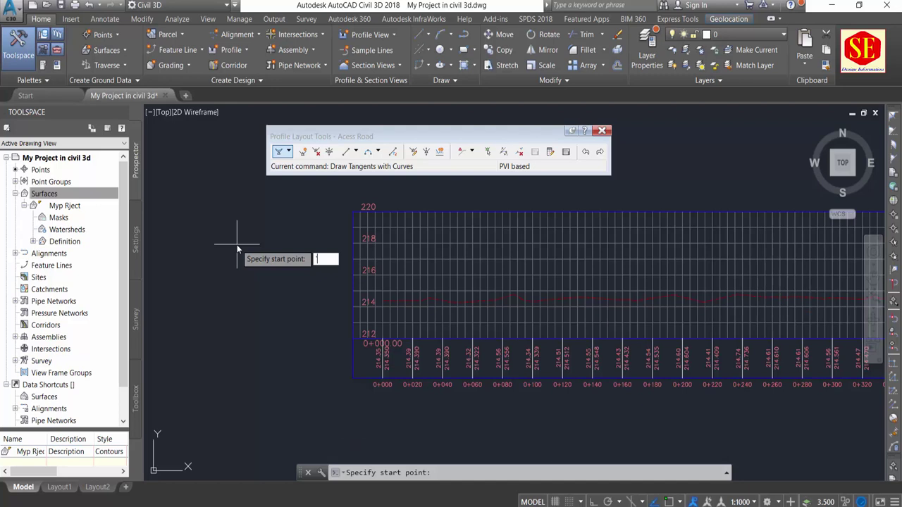
pyautogui.write("'pgs")
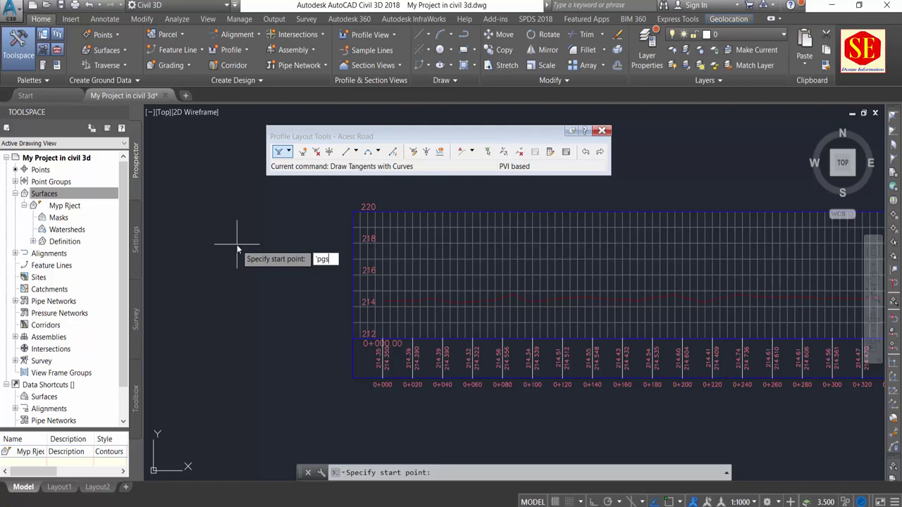
# Cancel the grade-and-station prompt and start Draw Tangents With Curves from Profile Layout Tools.
pyautogui.press('Return')
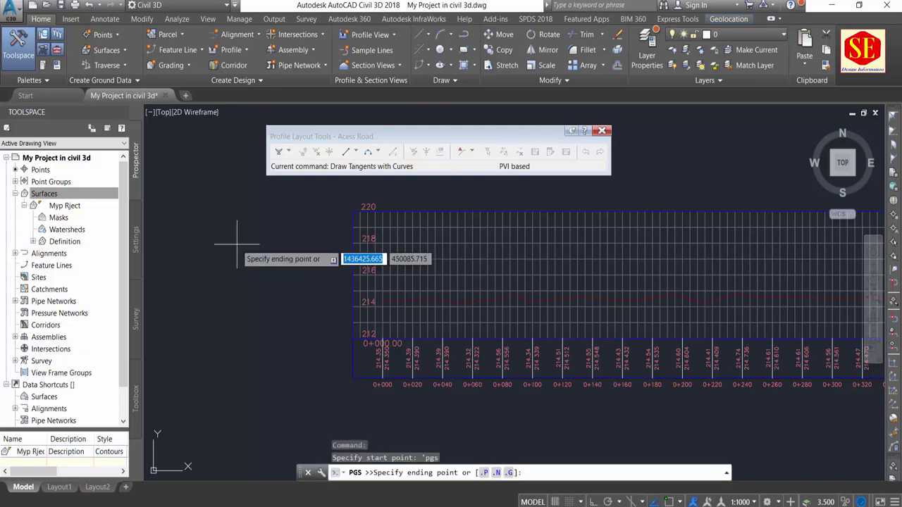
pyautogui.press('Escape')
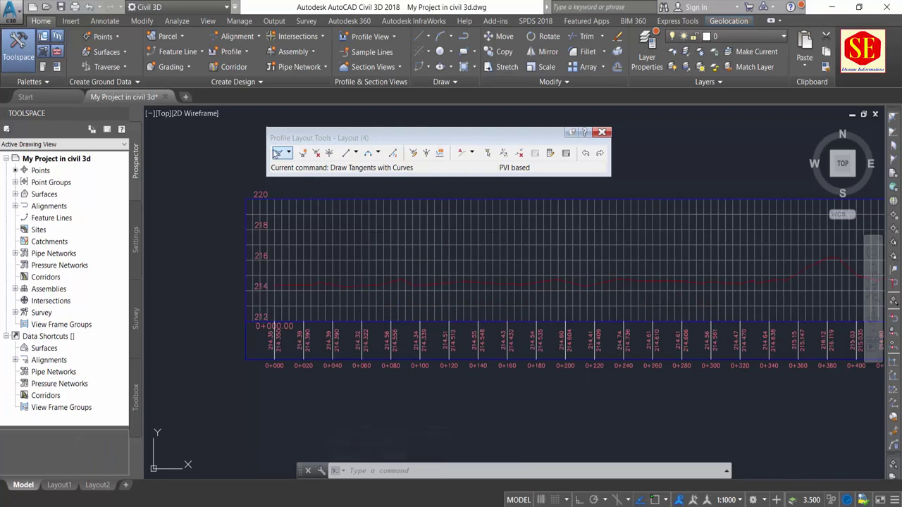
pyautogui.click(288, 153)
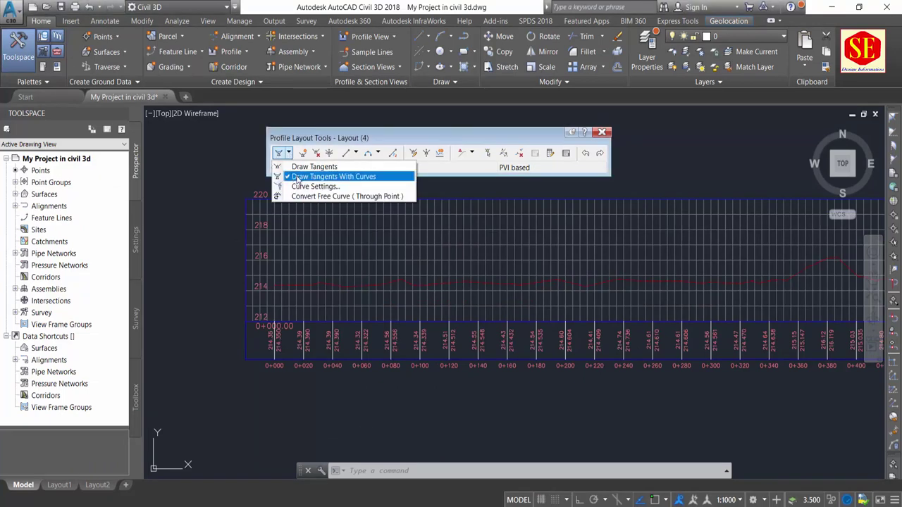
pyautogui.click(337, 177)
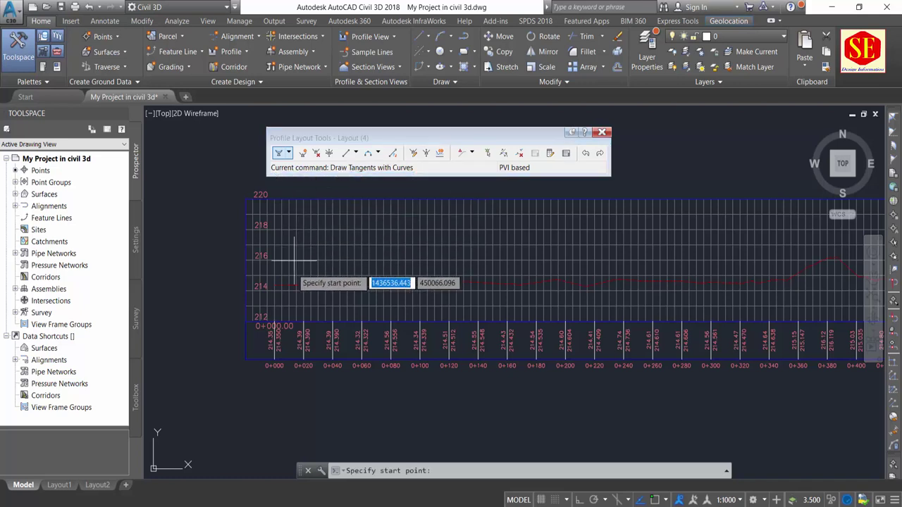
# Place the profile's start point near elevation 216 and begin a 'PGS end point.
pyautogui.scroll(4, 296, 275)
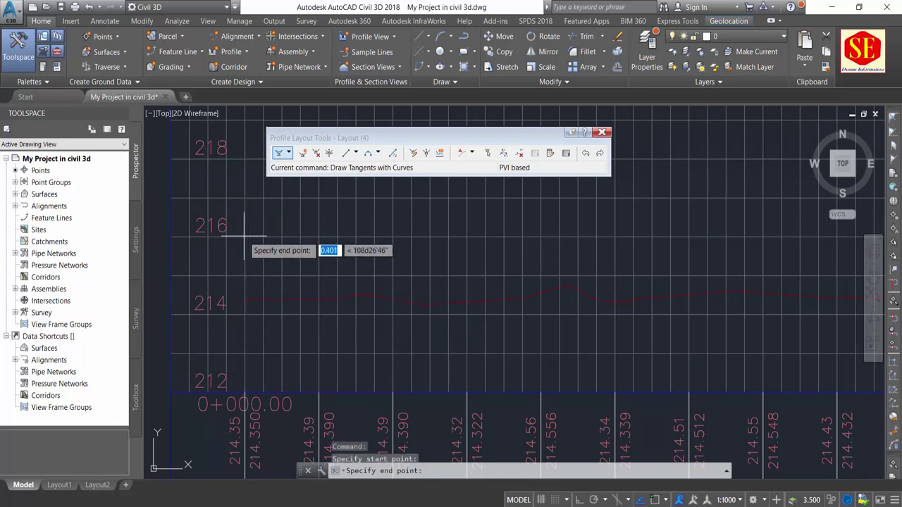
pyautogui.click(245, 238)
pyautogui.moveTo(319, 224); pyautogui.dragTo(327, 310, button='middle')
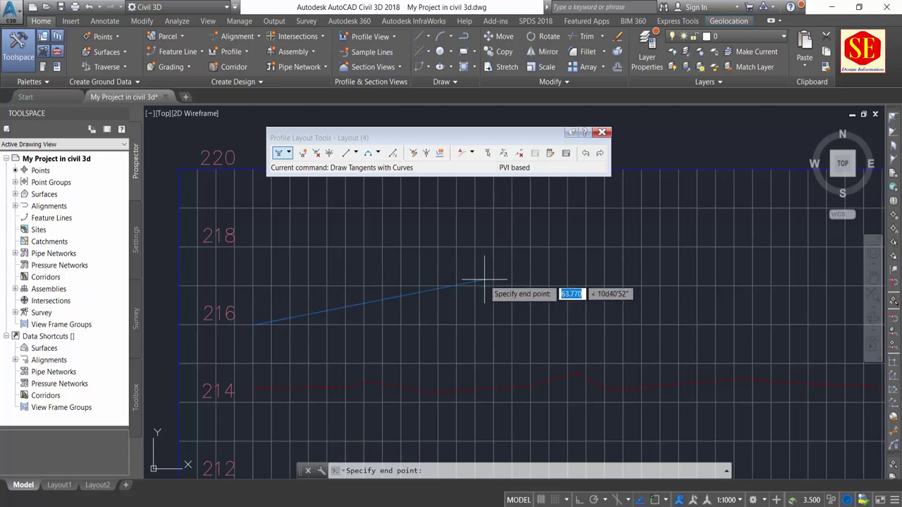
pyautogui.press('BackSpace')
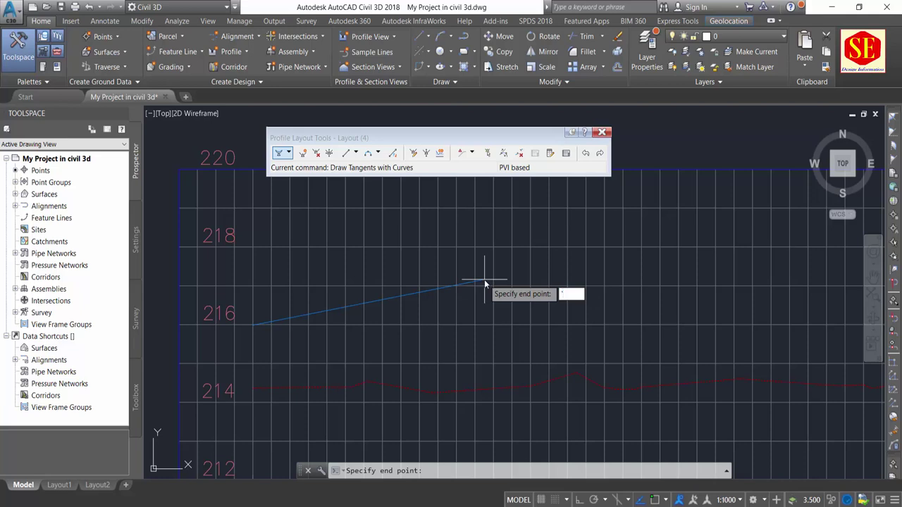
pyautogui.write('p')
pyautogui.write('gs')
# Pick the profile view as reference and enter a 0.75% grade for the first tangent.
pyautogui.press('Return')
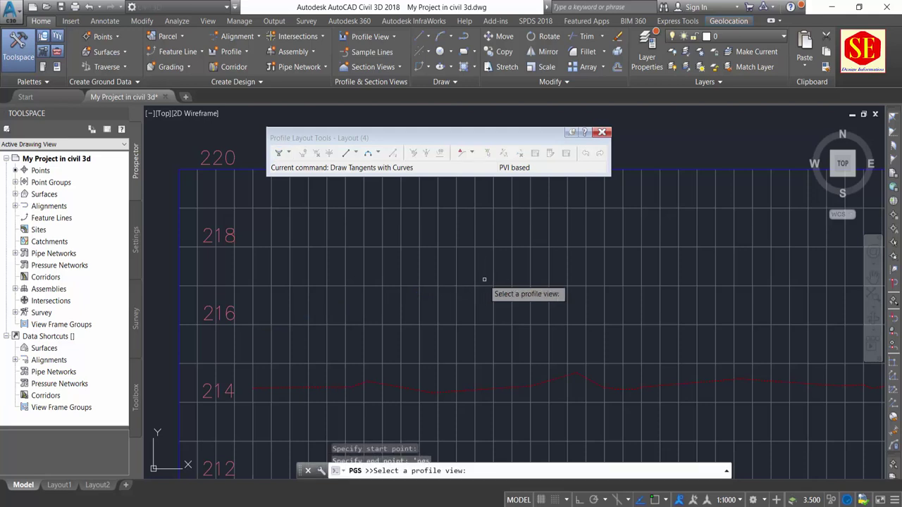
pyautogui.scroll(-2, 403, 281)
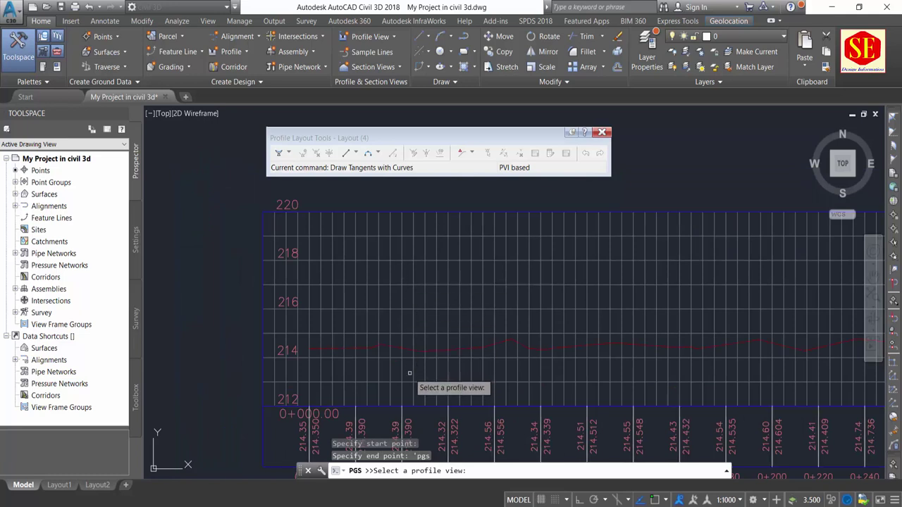
pyautogui.click(386, 213)
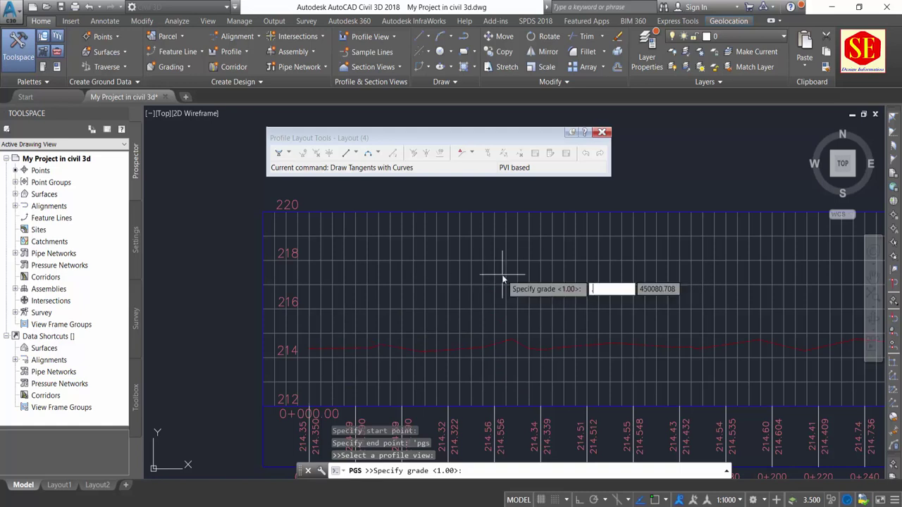
pyautogui.write('.75')
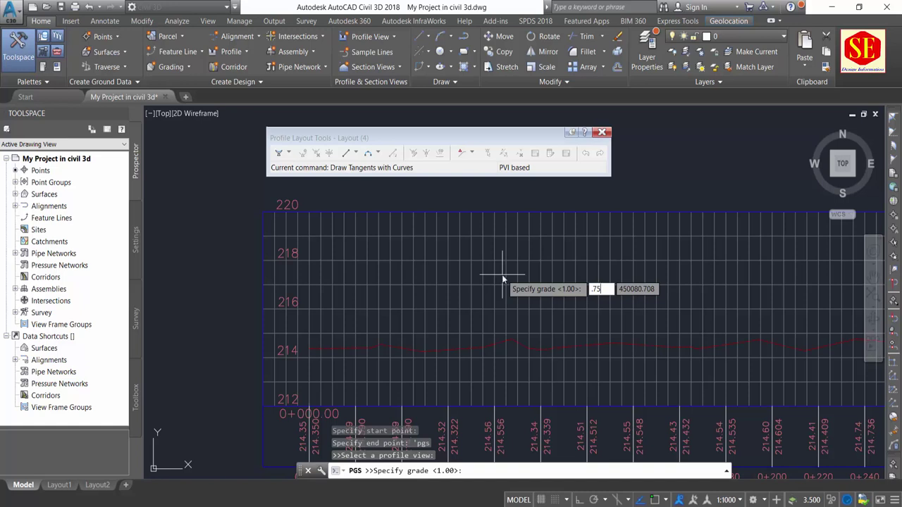
pyautogui.press('Return')
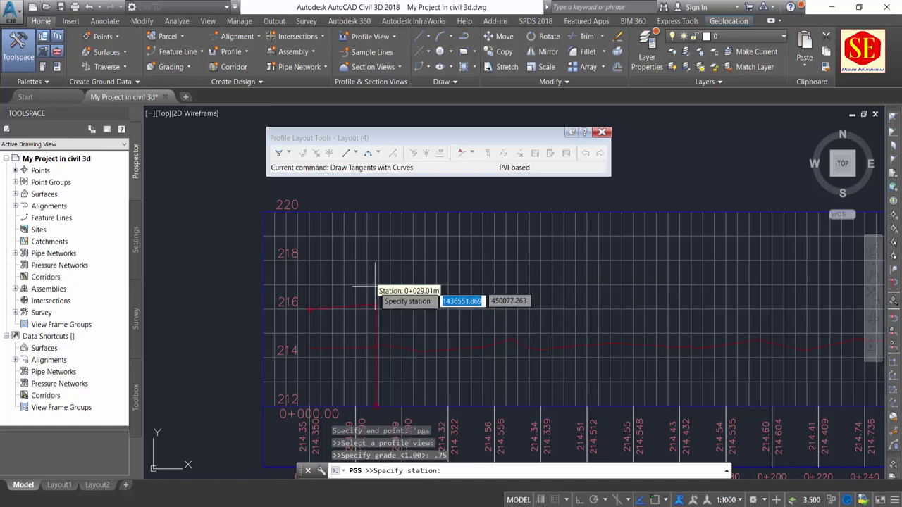
# End the first 0.75% tangent at station 500.
pyautogui.moveTo(592, 264); pyautogui.dragTo(464, 248, button='middle')
pyautogui.scroll(-2, 620, 241)
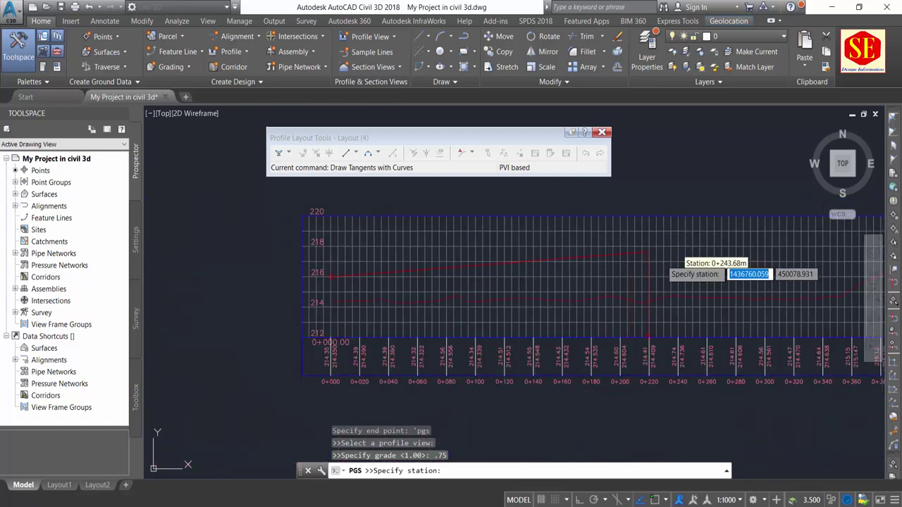
pyautogui.scroll(-1, 520, 278)
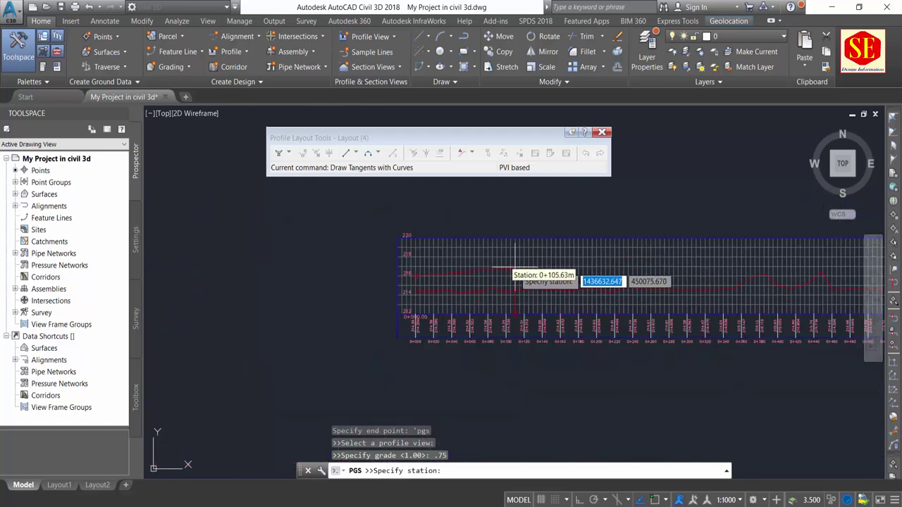
pyautogui.scroll(-2, 556, 271)
pyautogui.scroll(2, 620, 271)
pyautogui.scroll(2, 673, 248)
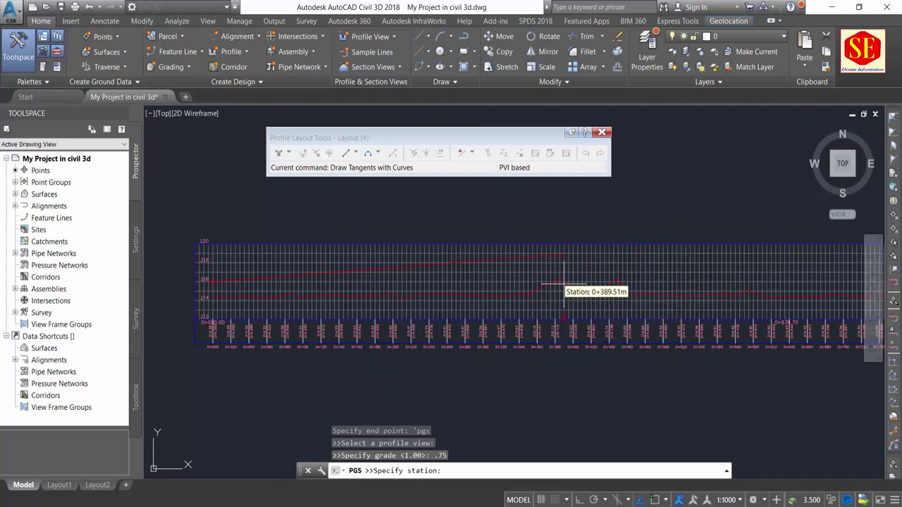
pyautogui.moveTo(564, 286)
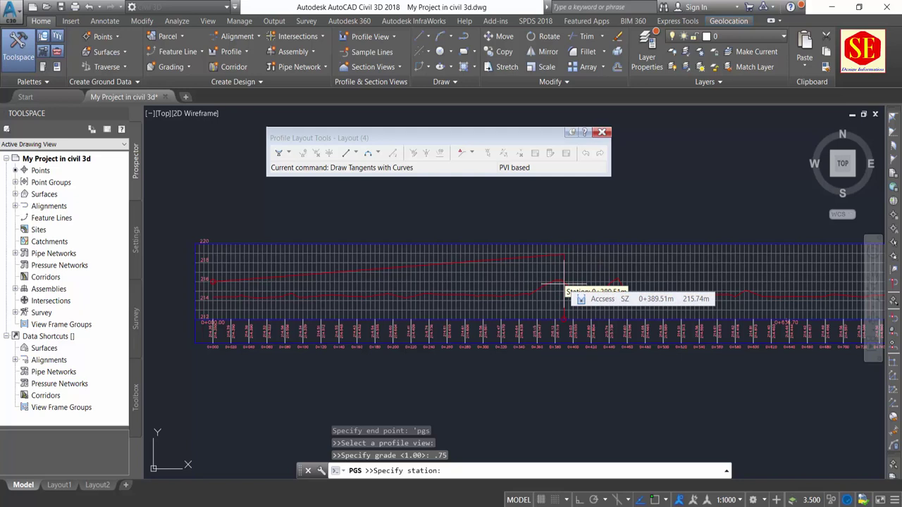
pyautogui.write('500')
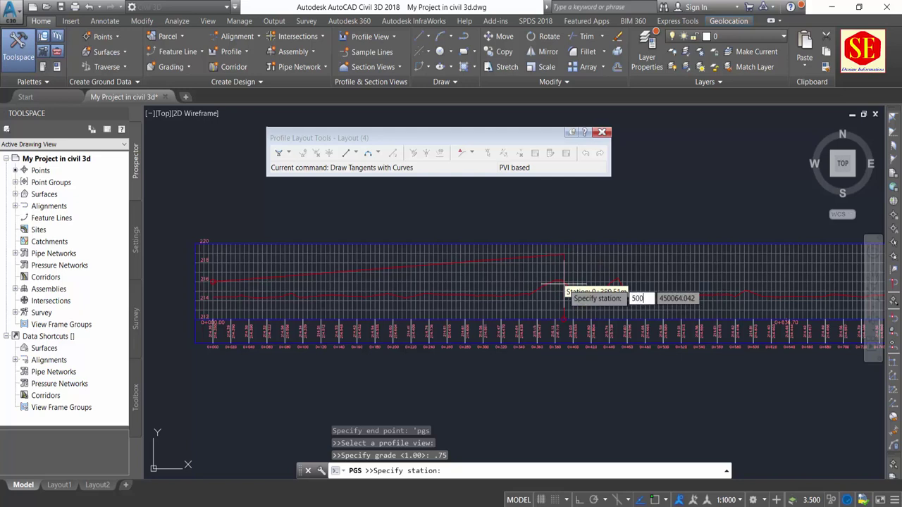
pyautogui.press('Return')
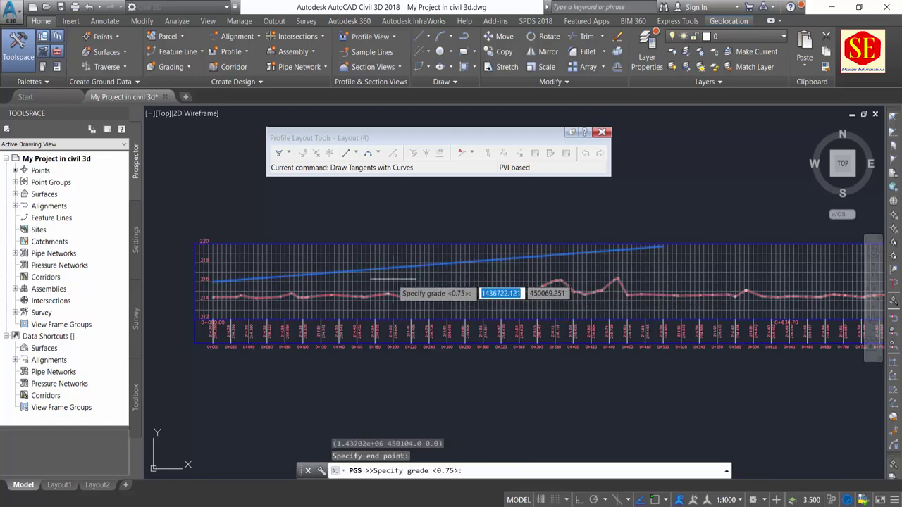
pyautogui.scroll(-1, 405, 275)
pyautogui.scroll(2, 549, 232)
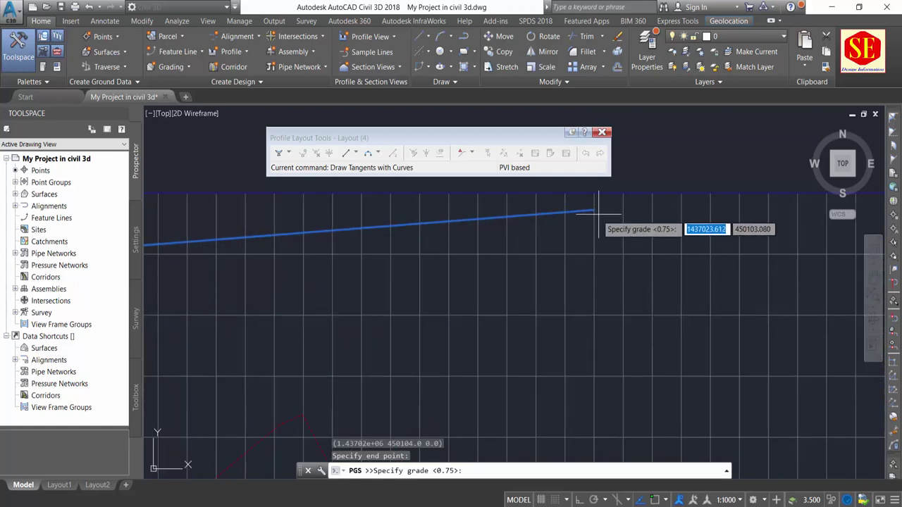
pyautogui.scroll(-1, 540, 243)
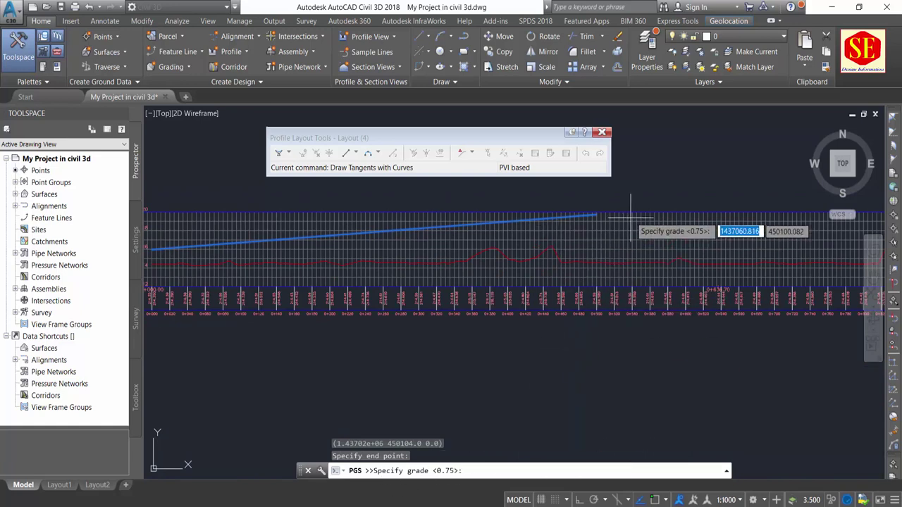
# Add a descending -1.25% tangent from station 500 to station 750.
pyautogui.write('-1')
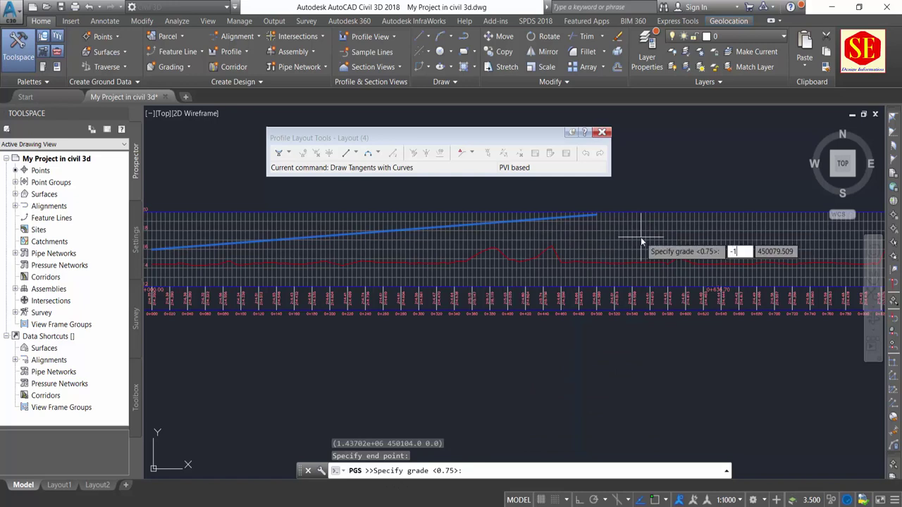
pyautogui.write('.25')
pyautogui.press('Return')
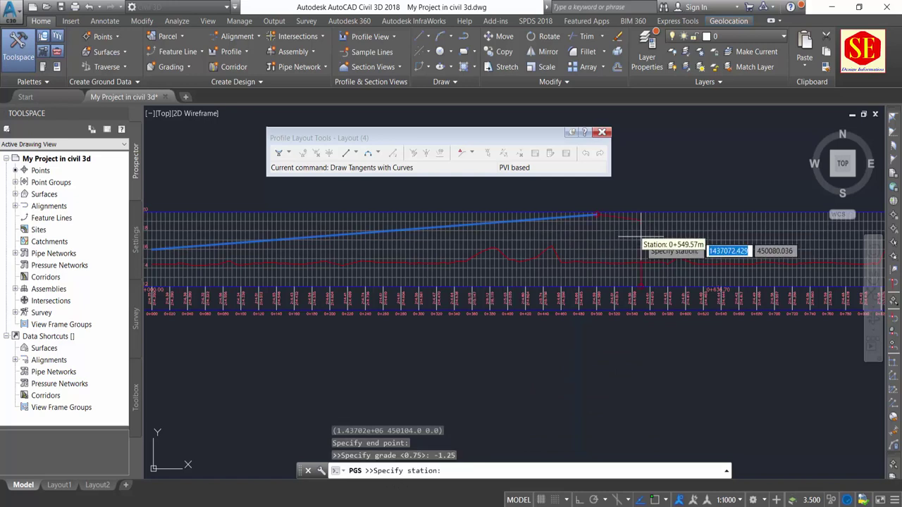
pyautogui.scroll(-1, 641, 238)
pyautogui.scroll(-2, 641, 238)
pyautogui.moveTo(384, 214); pyautogui.dragTo(374, 215, button='middle')
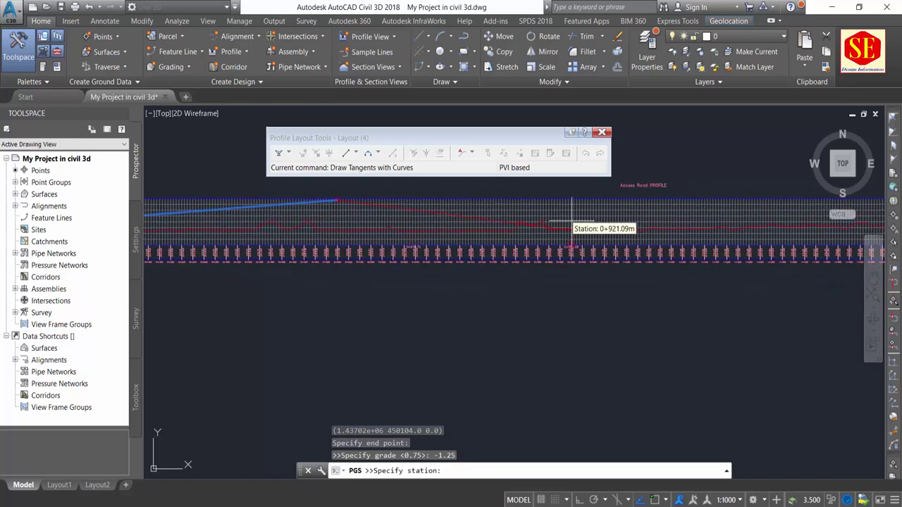
pyautogui.scroll(2, 493, 222)
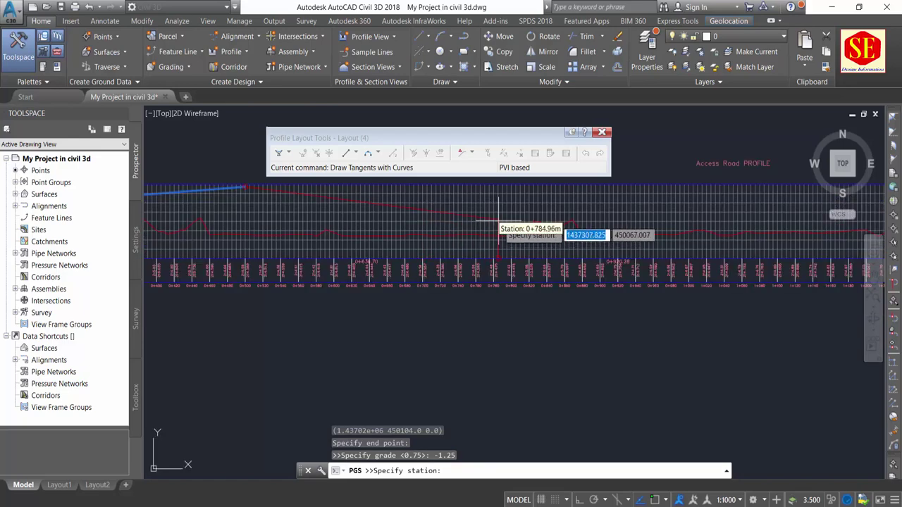
pyautogui.scroll(2, 484, 219)
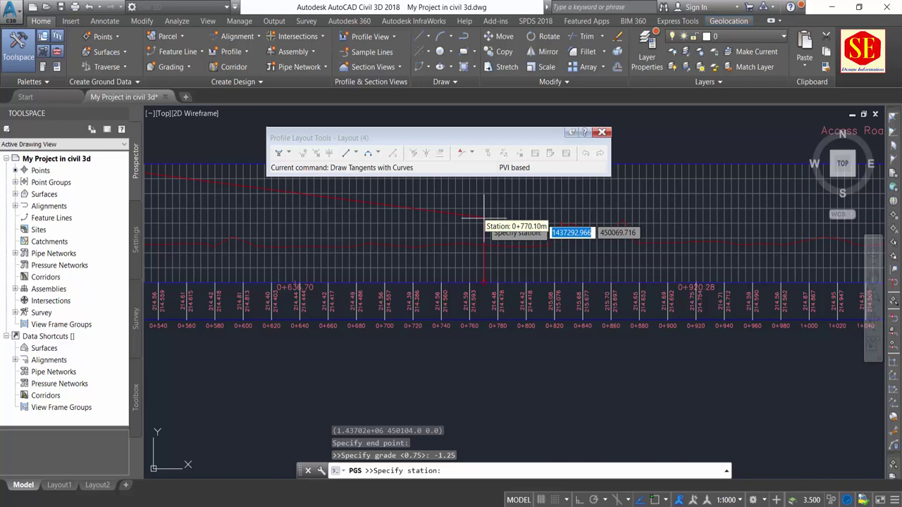
pyautogui.scroll(-2, 484, 219)
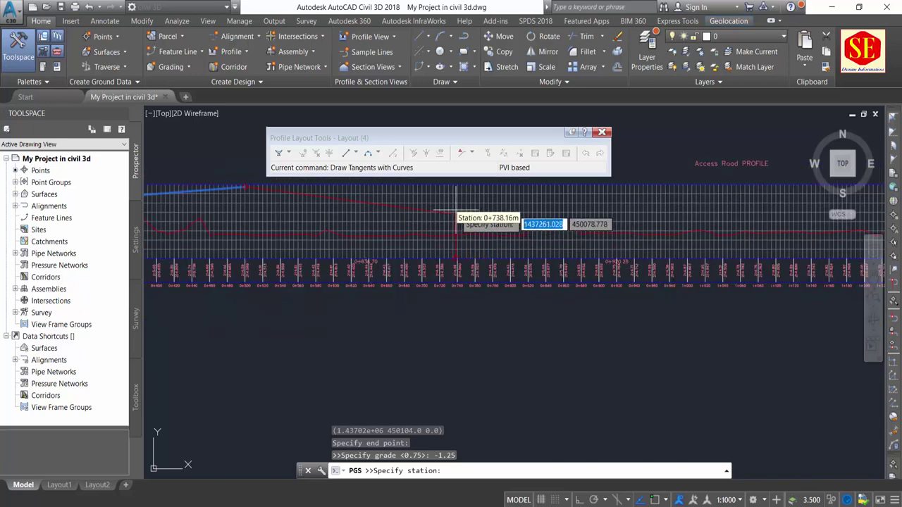
pyautogui.write('750')
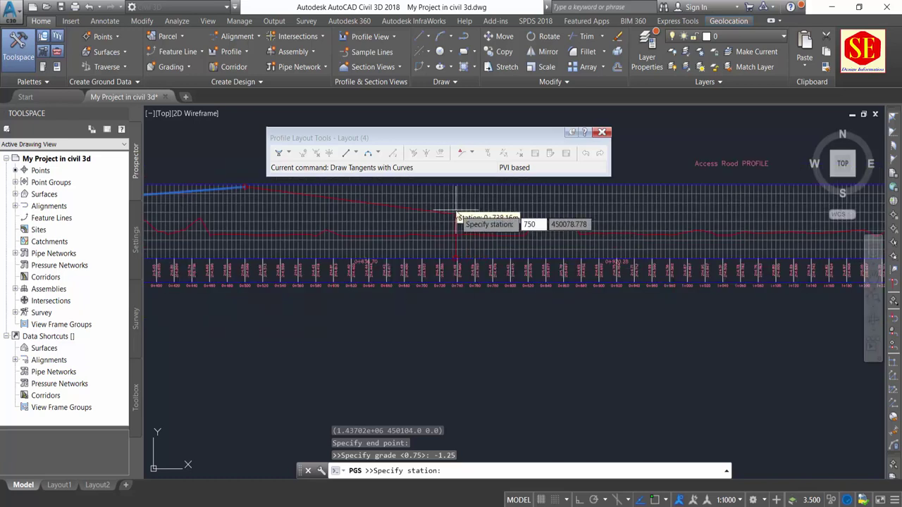
pyautogui.press('Return')
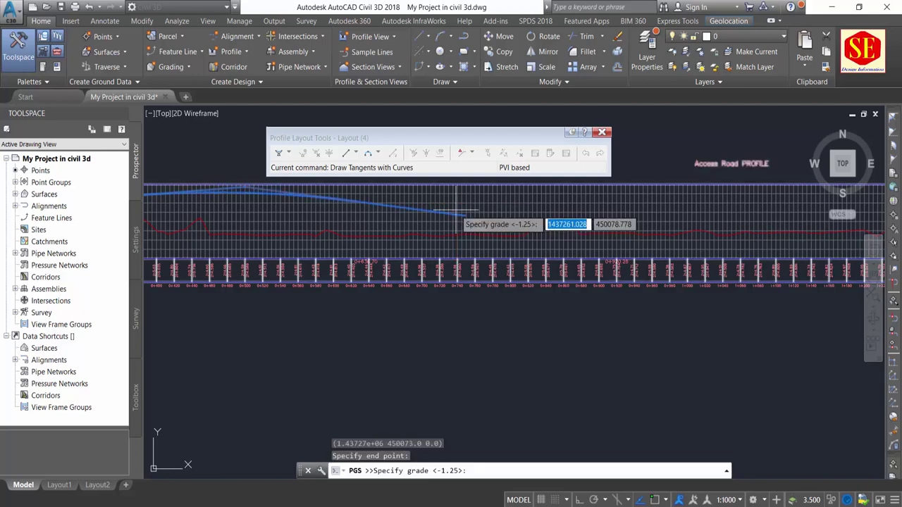
pyautogui.scroll(-2, 557, 241)
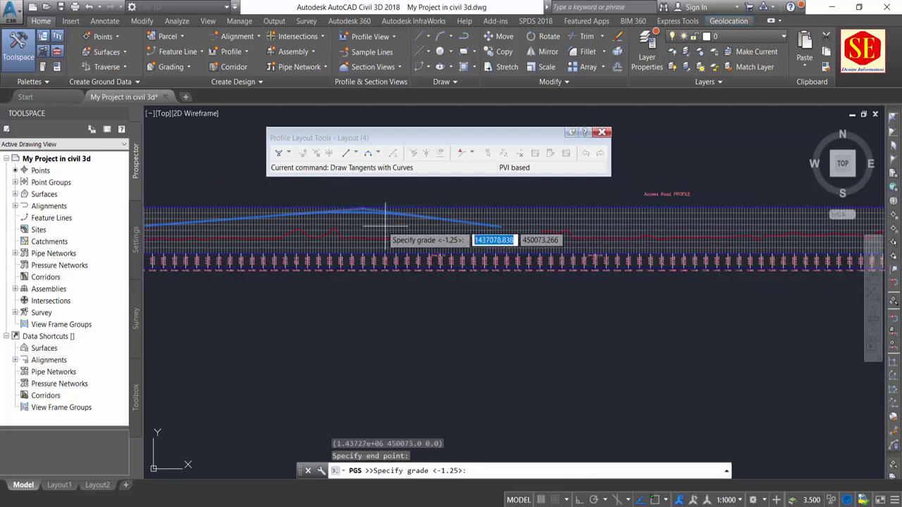
pyautogui.scroll(2, 522, 234)
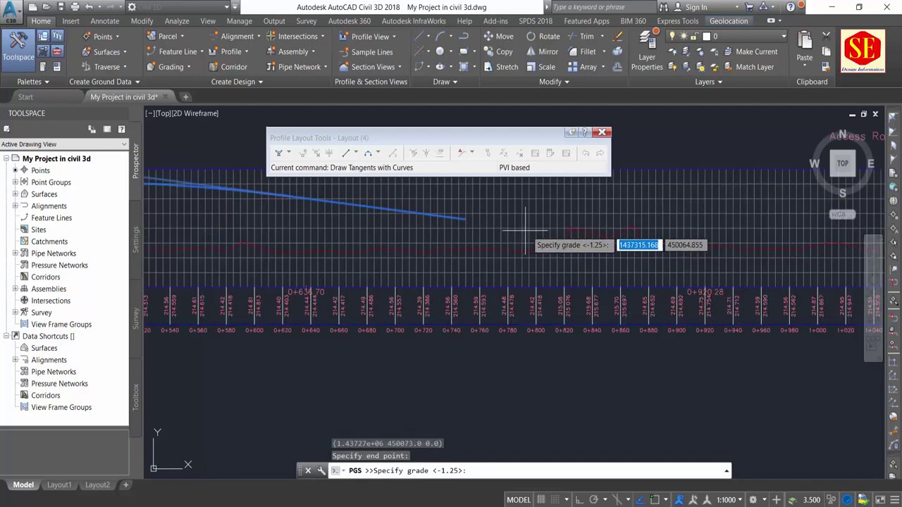
pyautogui.scroll(1, 535, 233)
pyautogui.scroll(2, 493, 240)
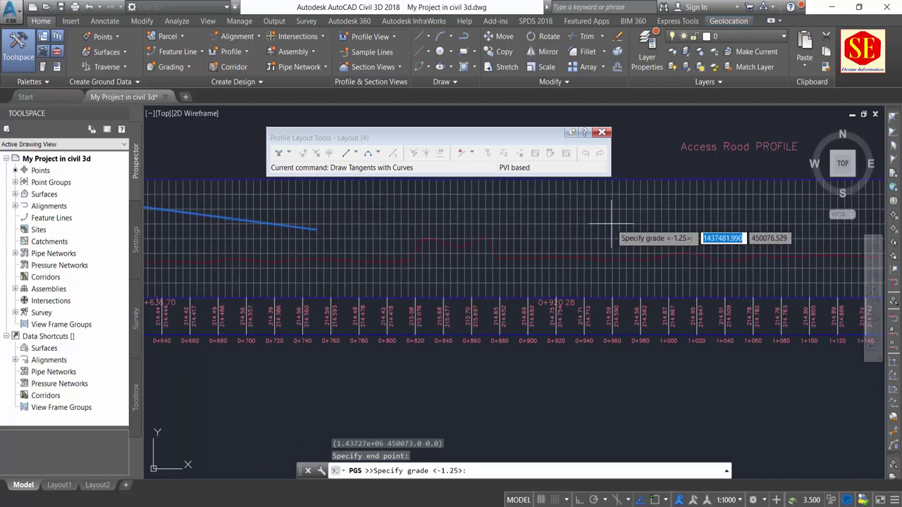
pyautogui.scroll(-1, 610, 225)
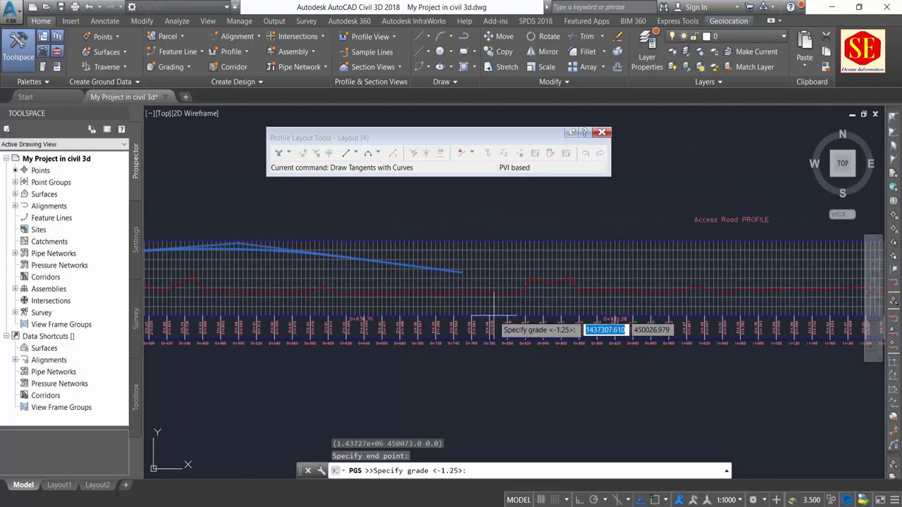
pyautogui.scroll(1, 456, 278)
pyautogui.moveTo(567, 282); pyautogui.dragTo(438, 282, button='middle')
pyautogui.write('0.65')
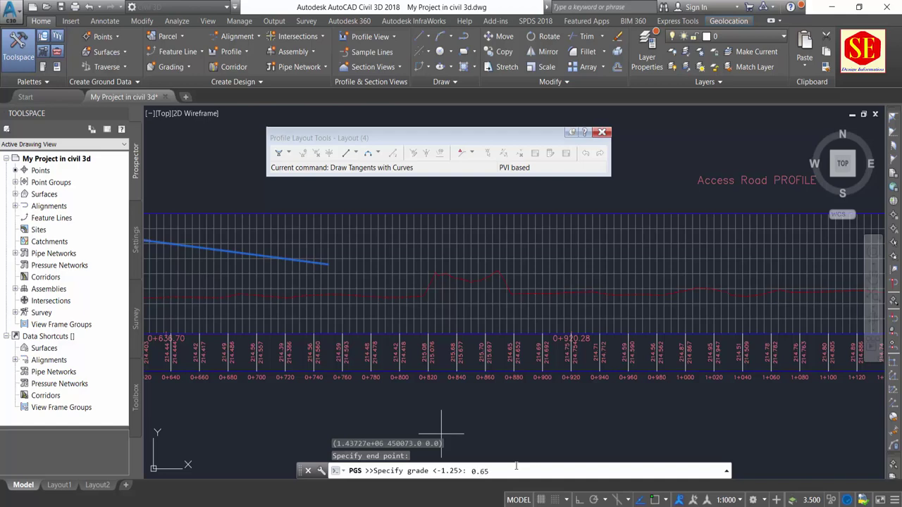
# Add a 0.65% tangent ending at station 1+000.
pyautogui.press('Return')
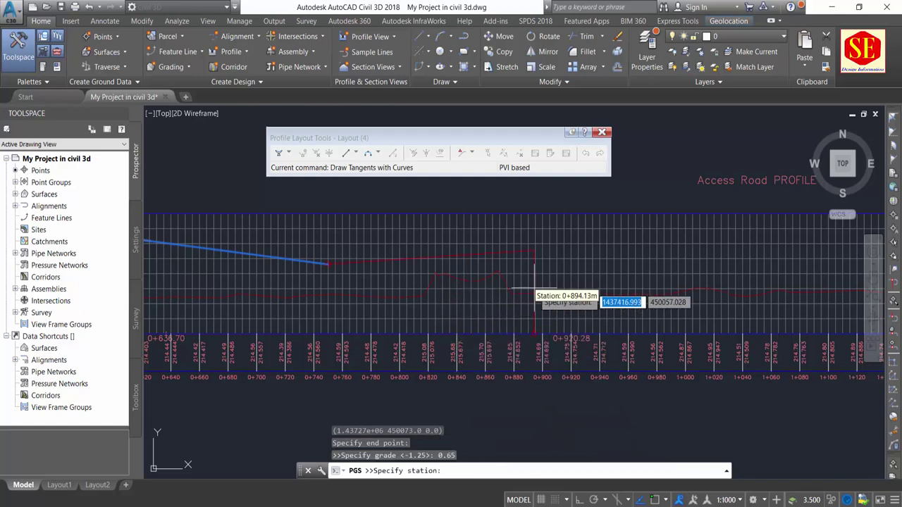
pyautogui.moveTo(532, 289); pyautogui.dragTo(334, 289, button='middle')
pyautogui.scroll(-1, 334, 288)
pyautogui.scroll(-1, 463, 298)
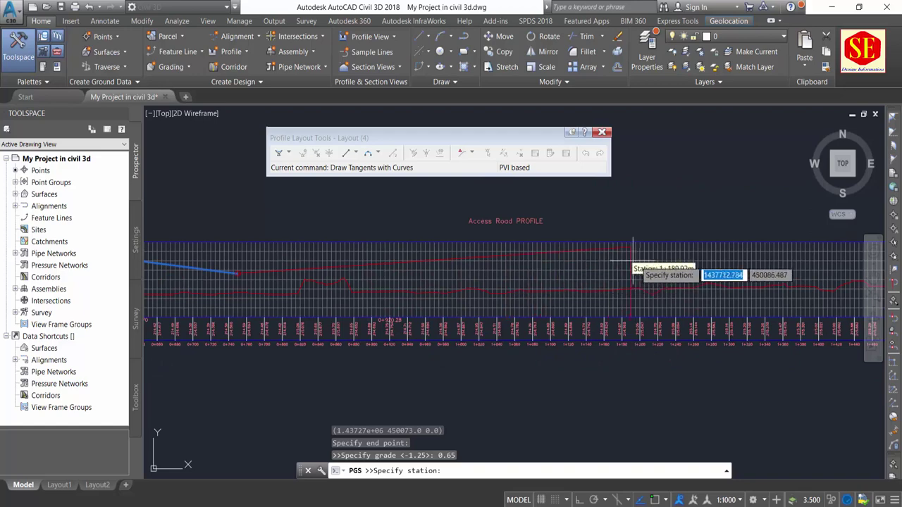
pyautogui.scroll(2, 665, 278)
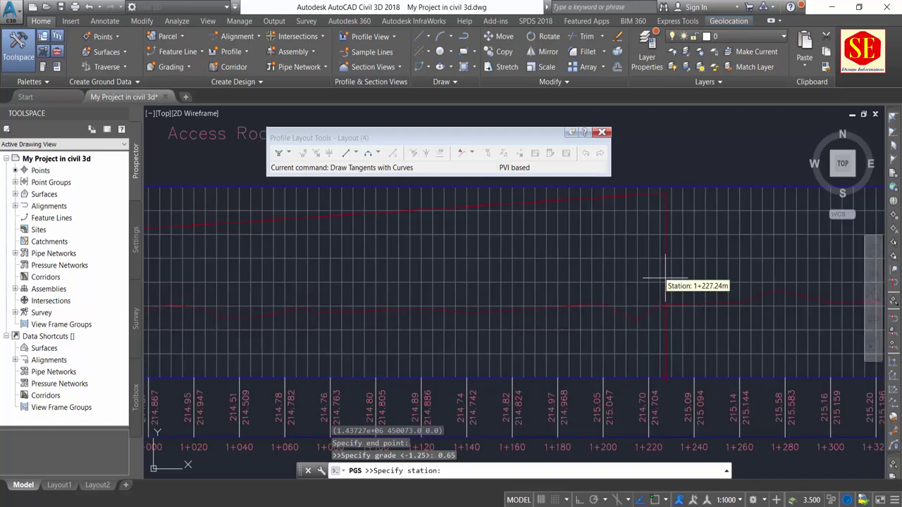
pyautogui.scroll(-2, 651, 294)
pyautogui.write('1')
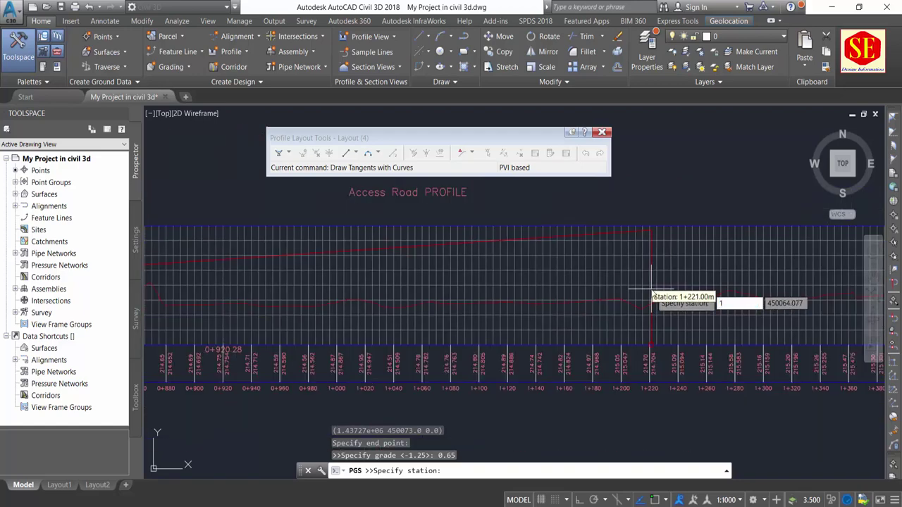
pyautogui.write('000')
pyautogui.press('Return')
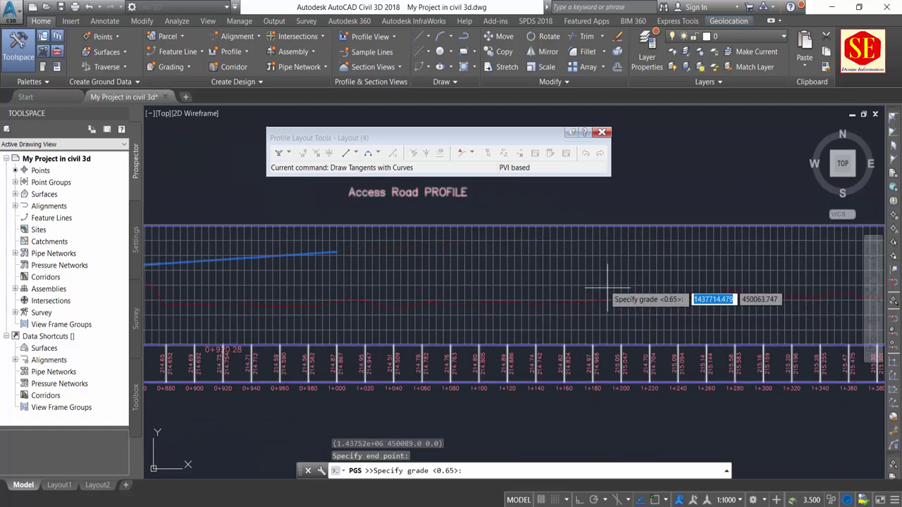
# Set the next tangent's grade to -0.75% and begin entering its end station.
pyautogui.scroll(-1, 655, 285)
pyautogui.scroll(4, 543, 242)
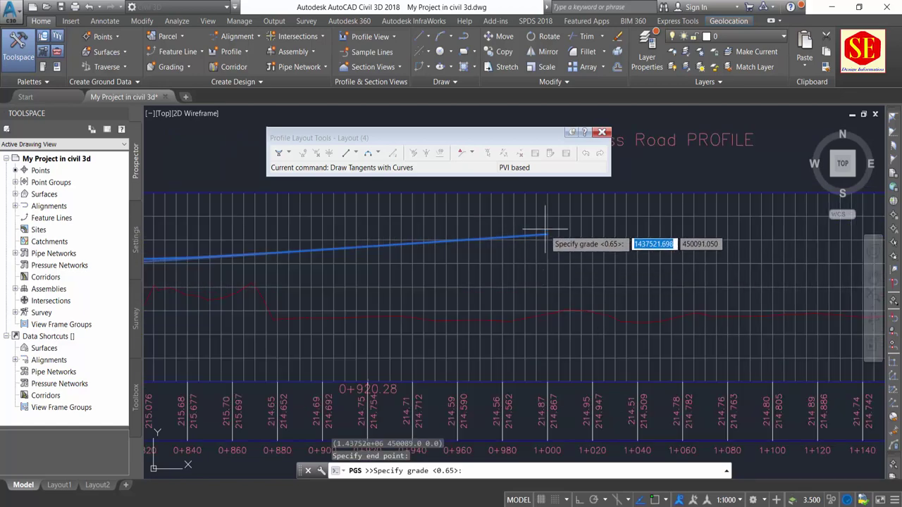
pyautogui.moveTo(617, 262); pyautogui.dragTo(416, 258, button='middle')
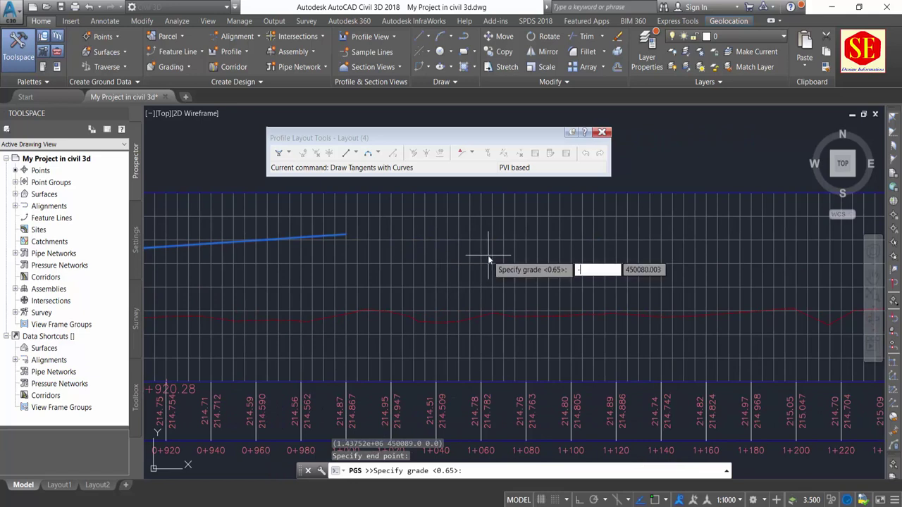
pyautogui.write('-.75')
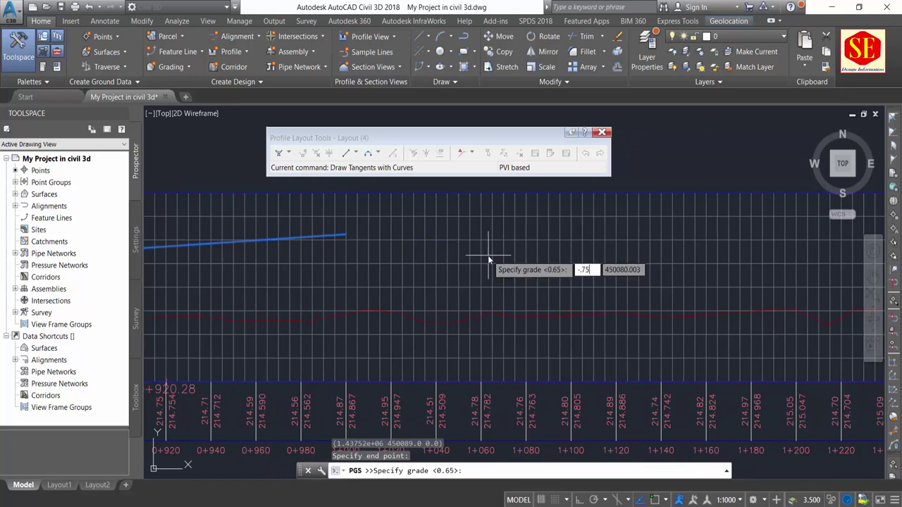
pyautogui.press('Return')
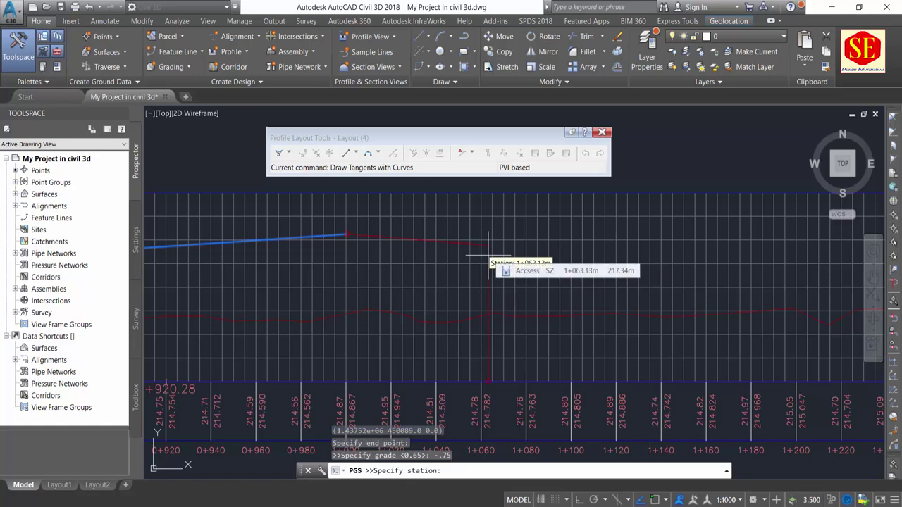
pyautogui.write('1')
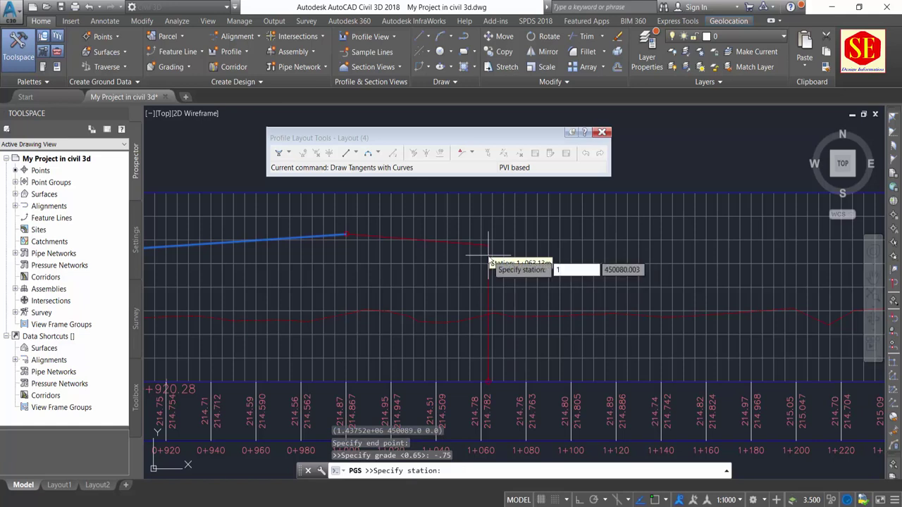
pyautogui.write('650')
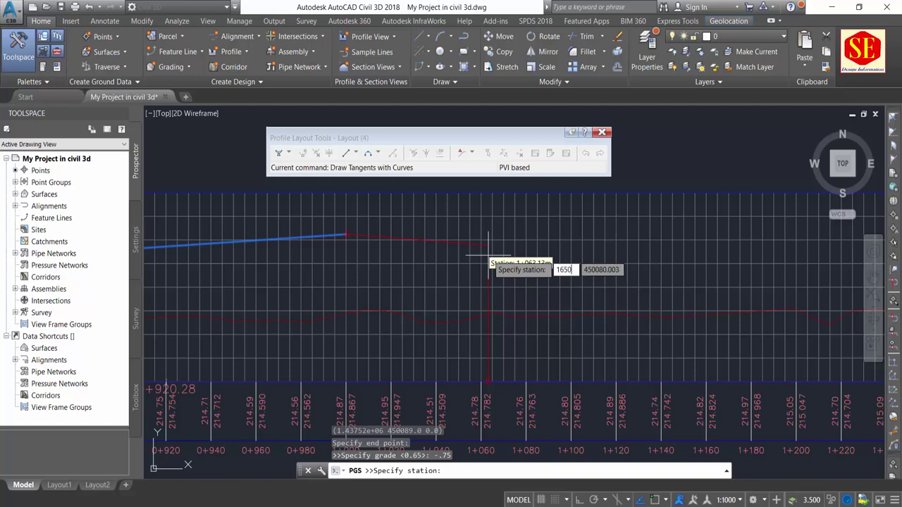
# End the -0.75% tangent at station 1+650.
pyautogui.press('Return')
pyautogui.scroll(-3, 487, 255)
pyautogui.scroll(-2, 487, 299)
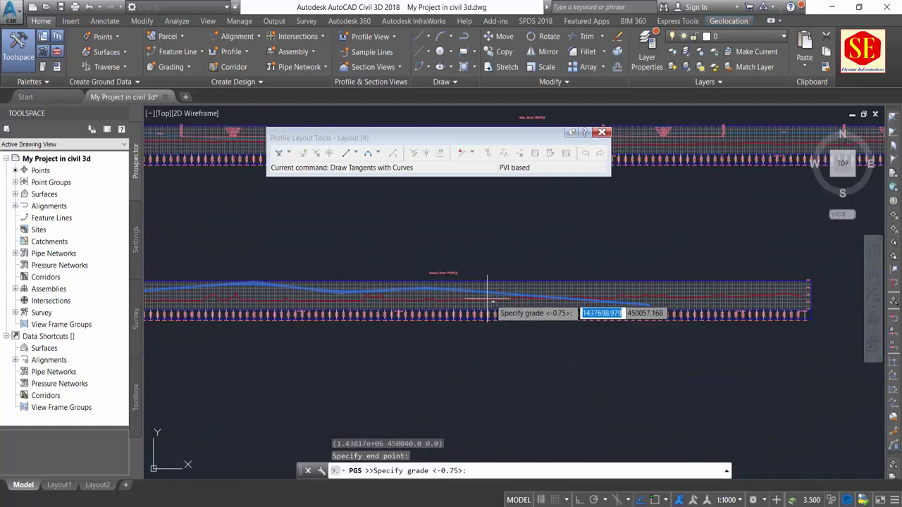
pyautogui.scroll(1, 493, 303)
pyautogui.scroll(3, 407, 304)
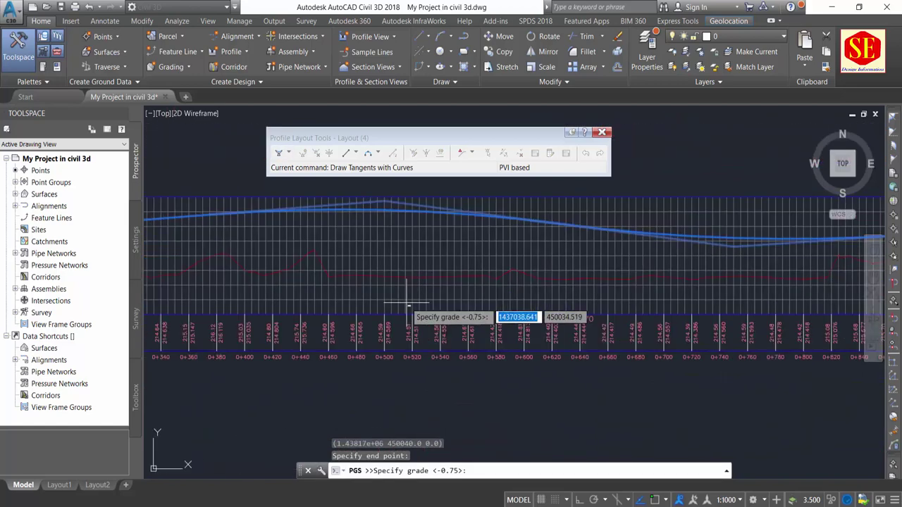
pyautogui.moveTo(595, 250); pyautogui.dragTo(387, 248, button='middle')
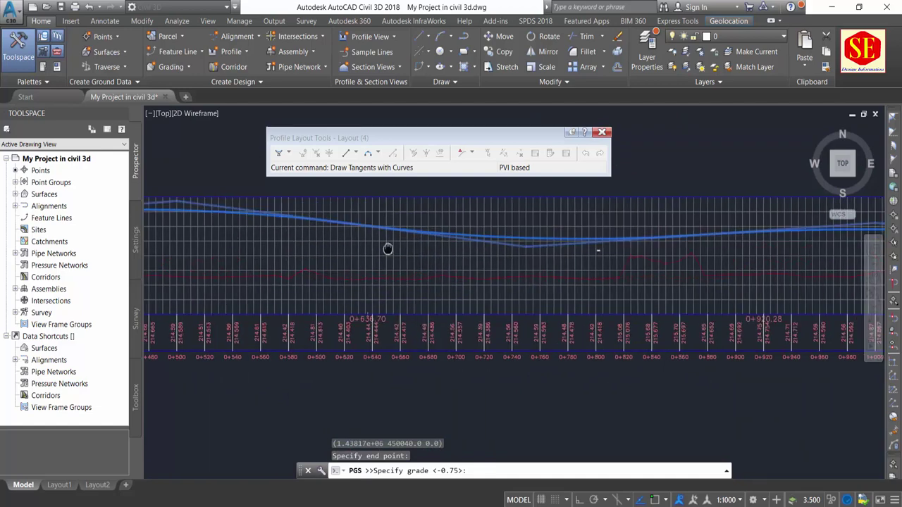
pyautogui.scroll(-2, 387, 248)
pyautogui.moveTo(540, 241); pyautogui.dragTo(322, 258, button='middle')
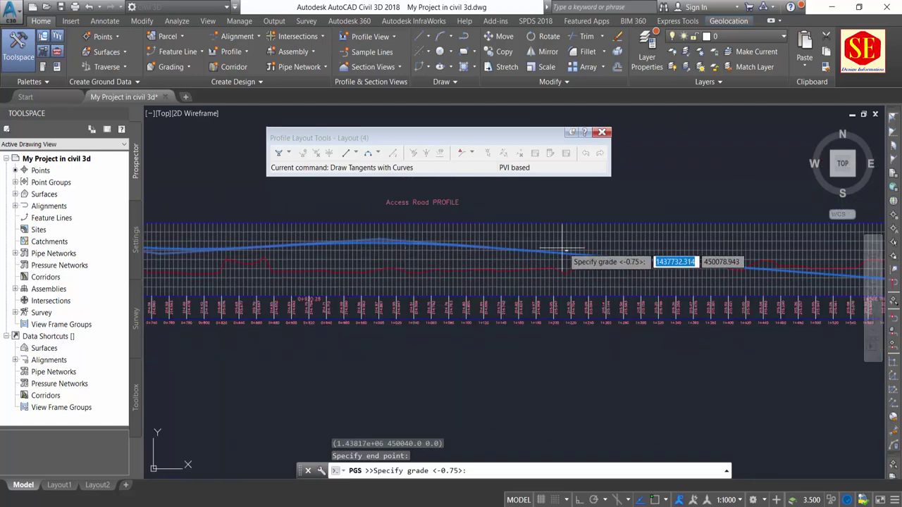
pyautogui.moveTo(564, 250); pyautogui.dragTo(575, 248, button='middle')
pyautogui.scroll(3, 641, 282)
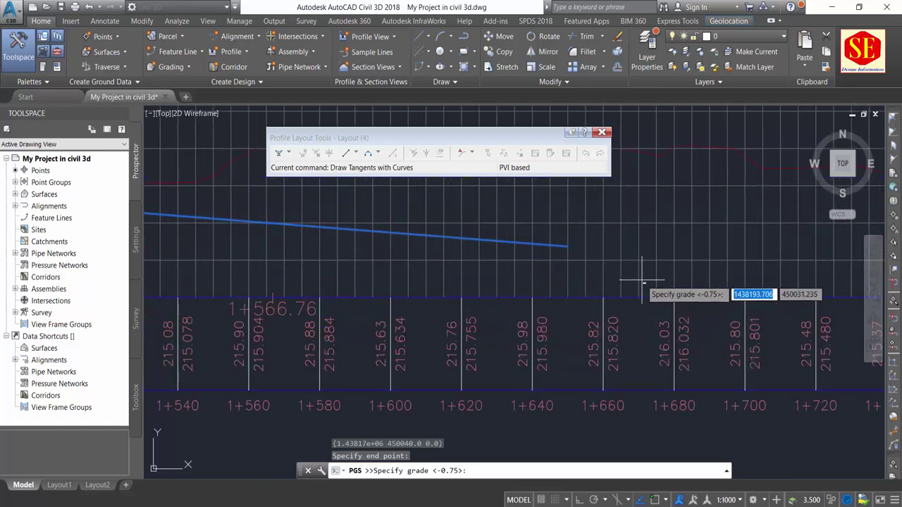
pyautogui.moveTo(642, 282); pyautogui.dragTo(422, 303, button='middle')
pyautogui.scroll(-3, 459, 279)
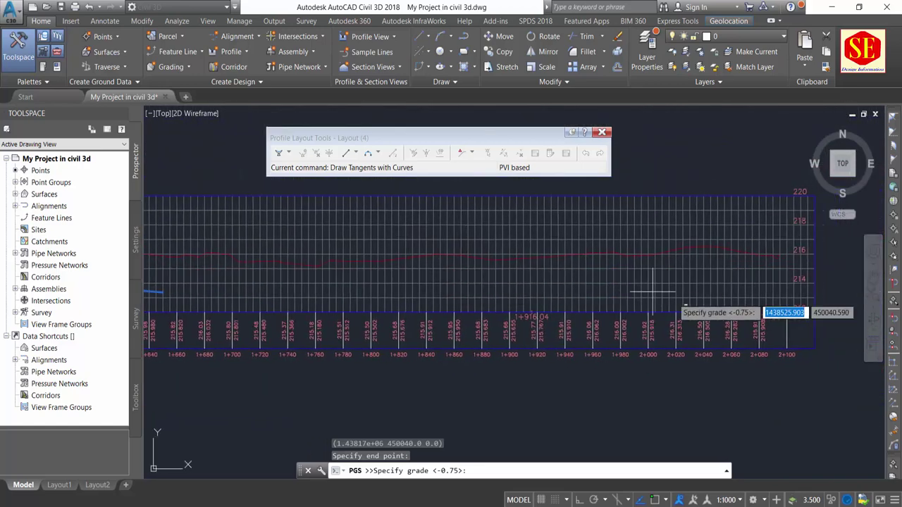
pyautogui.scroll(1, 698, 331)
pyautogui.scroll(2, 746, 331)
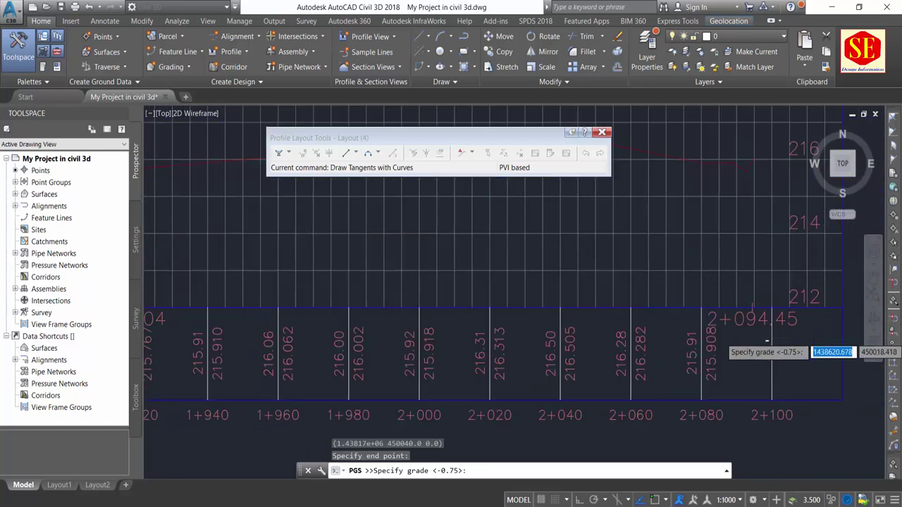
pyautogui.scroll(-3, 766, 338)
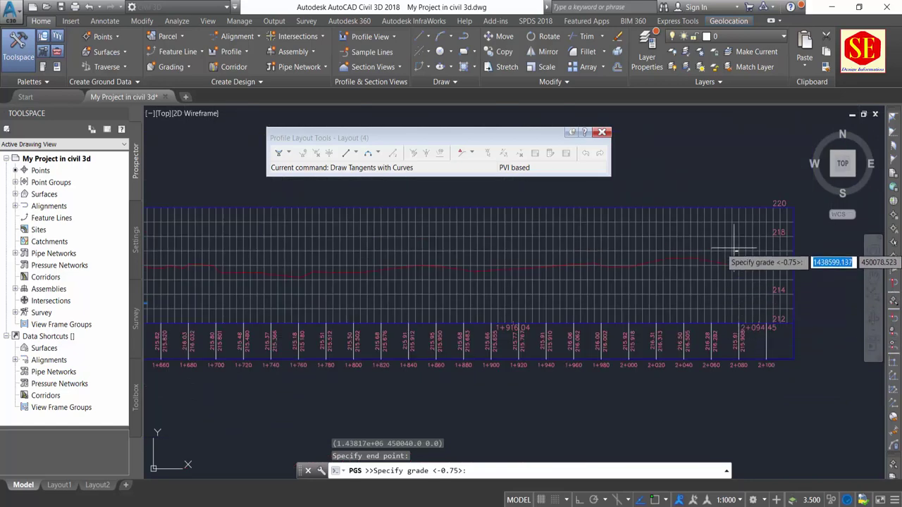
pyautogui.scroll(-1, 734, 248)
pyautogui.scroll(-1, 734, 248)
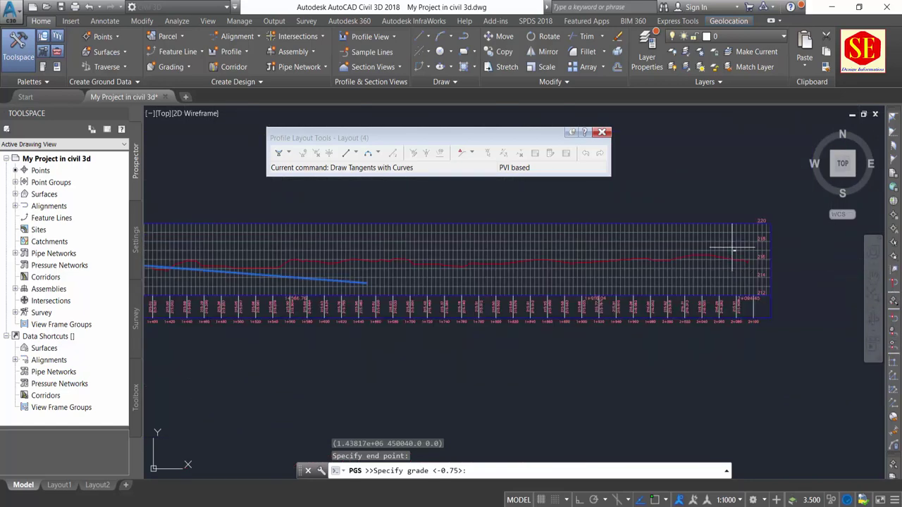
# Add a final 1.35% tangent ending at station 2+094.45.
pyautogui.write('1.35')
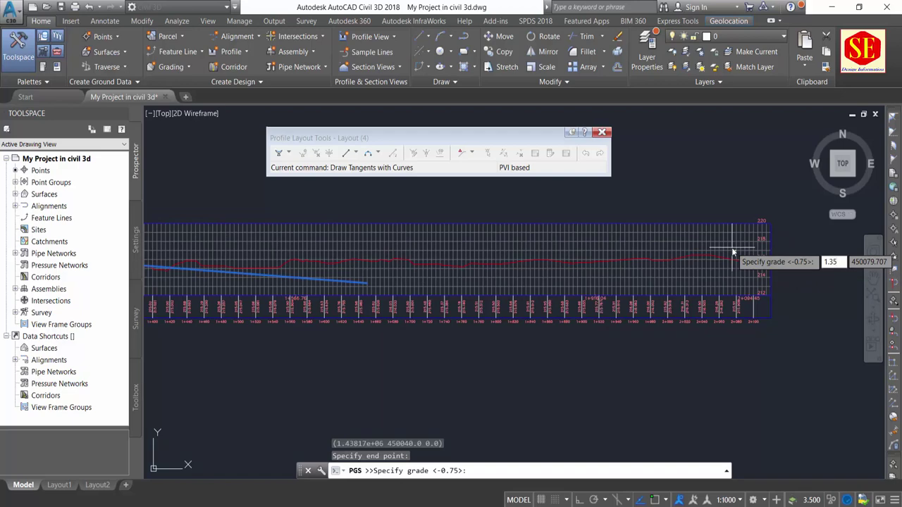
pyautogui.press('Return')
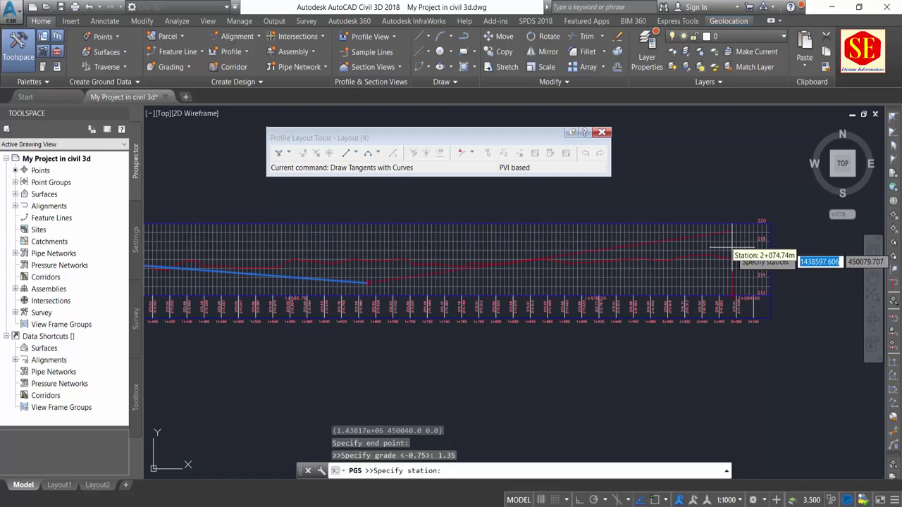
pyautogui.scroll(3, 793, 296)
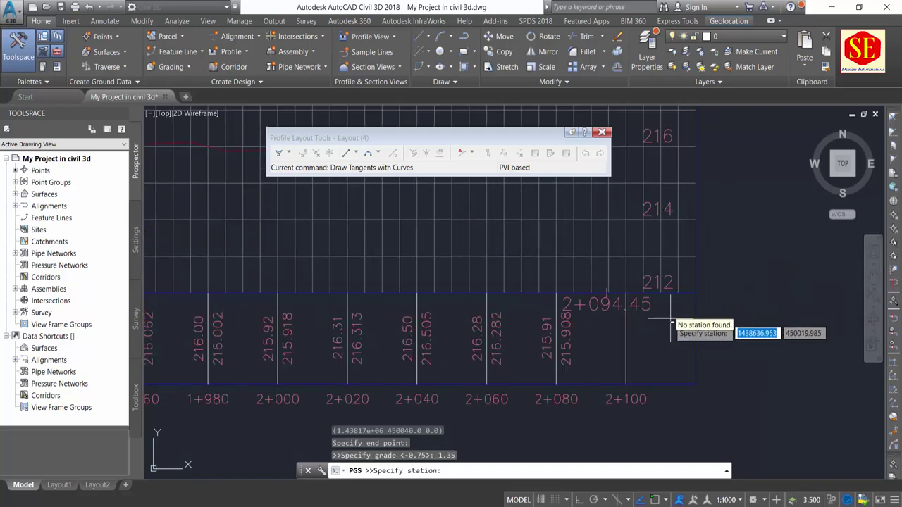
pyautogui.write('2094.45')
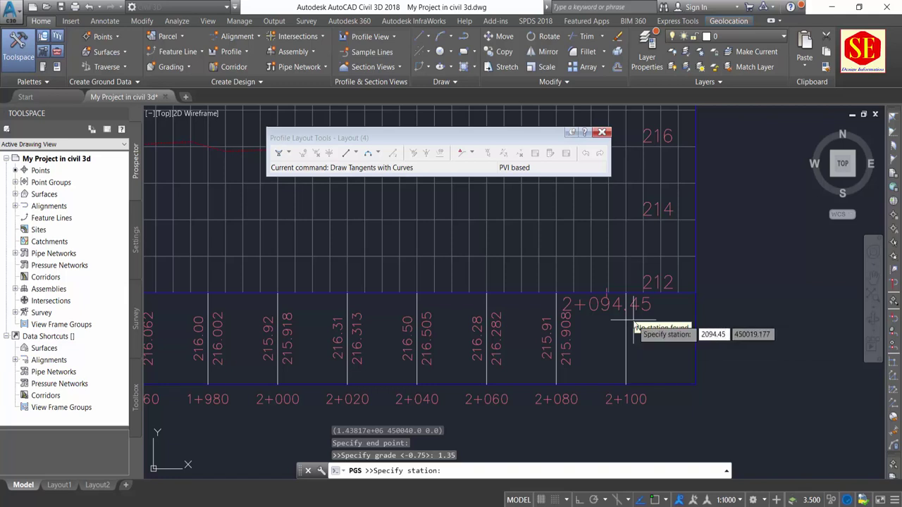
pyautogui.press('Return')
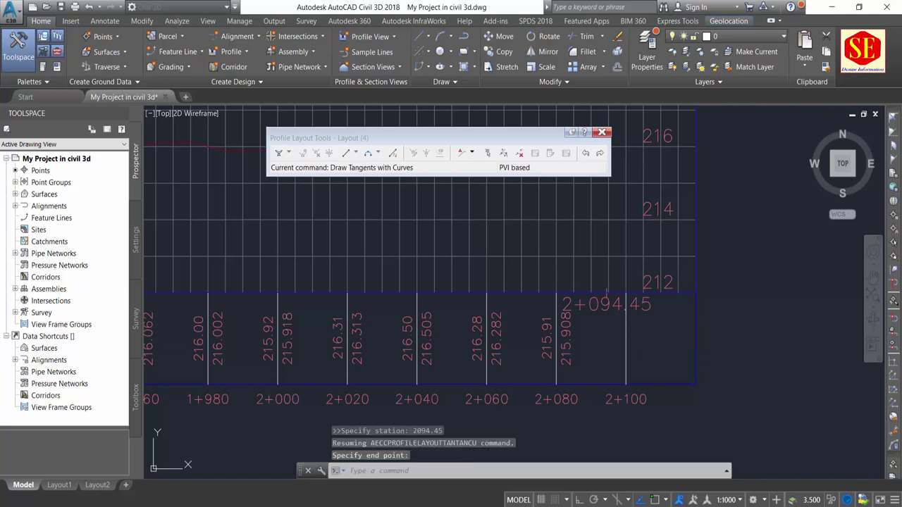
# Pan and zoom along the completed design profile to review its tangents.
pyautogui.scroll(-3, 624, 250)
pyautogui.scroll(3, 641, 303)
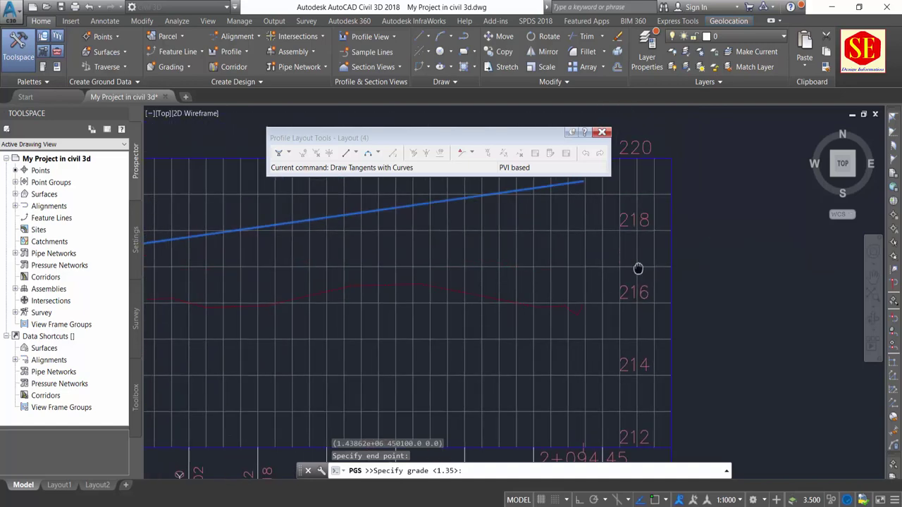
pyautogui.scroll(2, 638, 267)
pyautogui.scroll(1, 640, 256)
pyautogui.scroll(2, 639, 238)
pyautogui.scroll(-2, 632, 238)
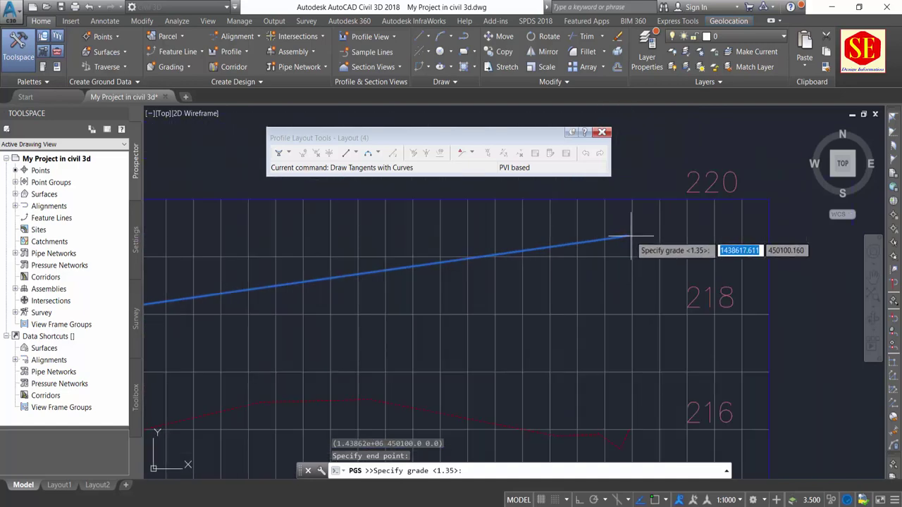
pyautogui.scroll(-2, 632, 307)
pyautogui.scroll(-4, 633, 308)
pyautogui.scroll(-2, 598, 321)
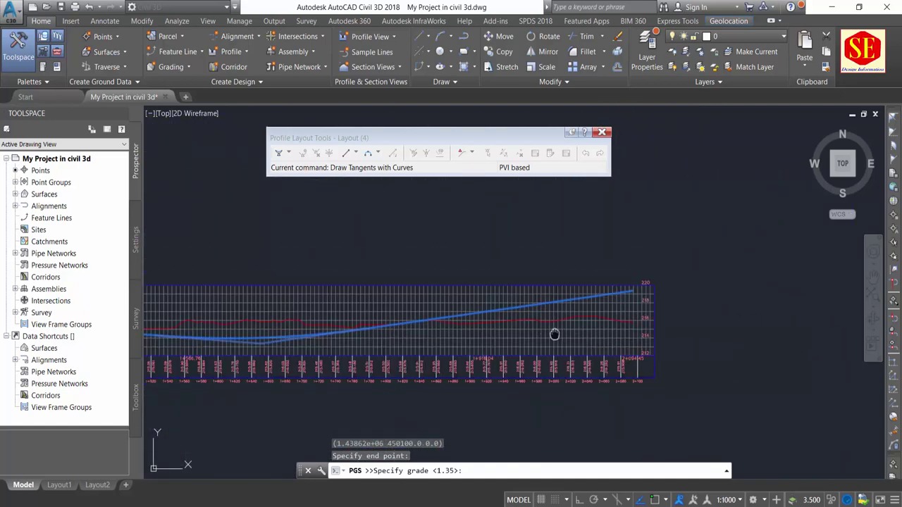
pyautogui.scroll(-2, 634, 331)
pyautogui.scroll(-2, 606, 324)
pyautogui.moveTo(662, 322); pyautogui.dragTo(683, 298, button='middle')
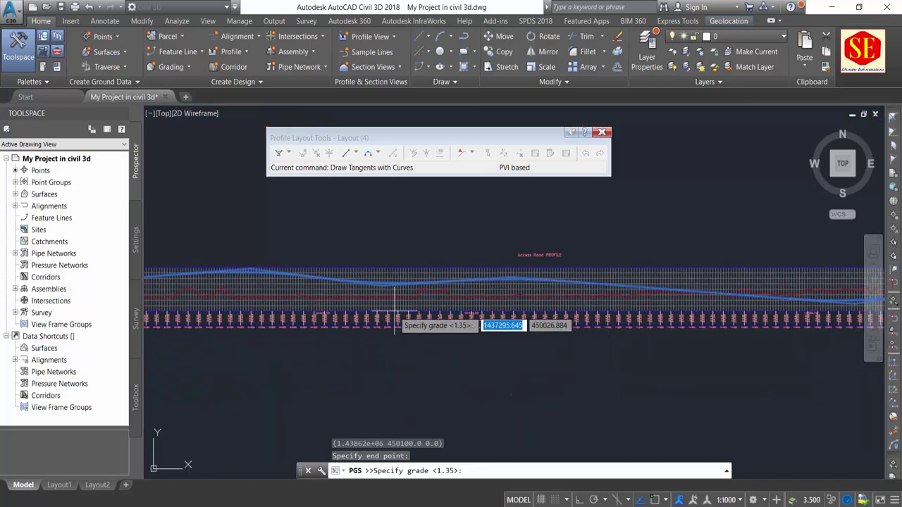
pyautogui.scroll(2, 599, 288)
pyautogui.scroll(2, 457, 258)
pyautogui.moveTo(634, 268); pyautogui.dragTo(469, 276, button='middle')
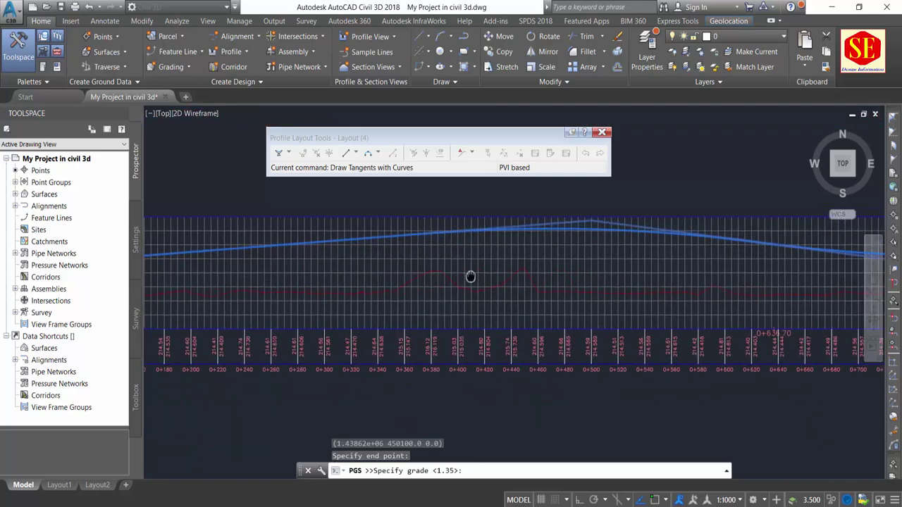
pyautogui.moveTo(524, 282)
pyautogui.mouseDown(button='middle')
pyautogui.moveTo(393, 286)
pyautogui.moveTo(496, 261)
pyautogui.moveTo(410, 234)
pyautogui.mouseUp(button='middle')
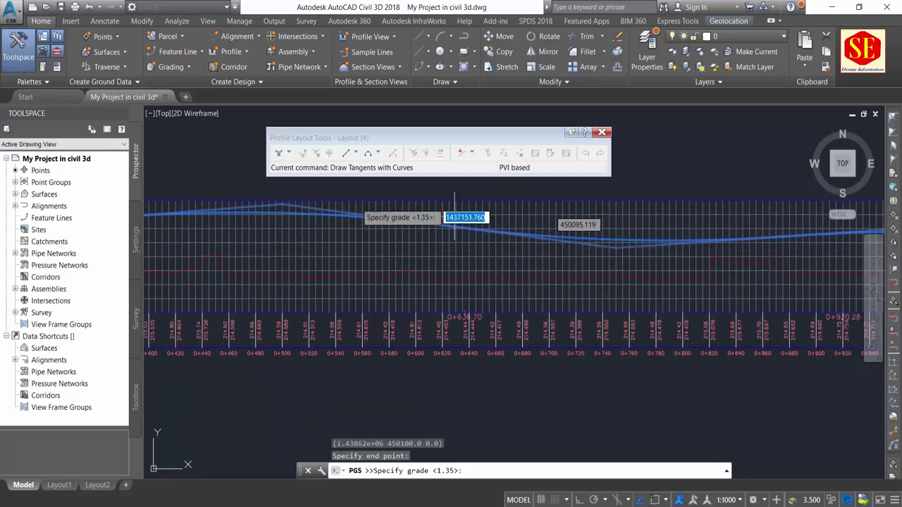
pyautogui.moveTo(592, 255); pyautogui.dragTo(391, 255, button='middle')
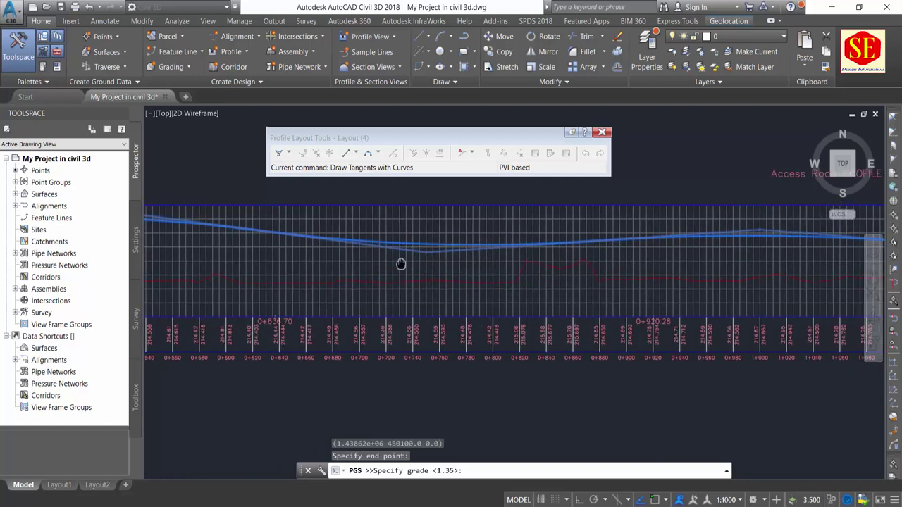
pyautogui.moveTo(577, 257); pyautogui.dragTo(352, 272, button='middle')
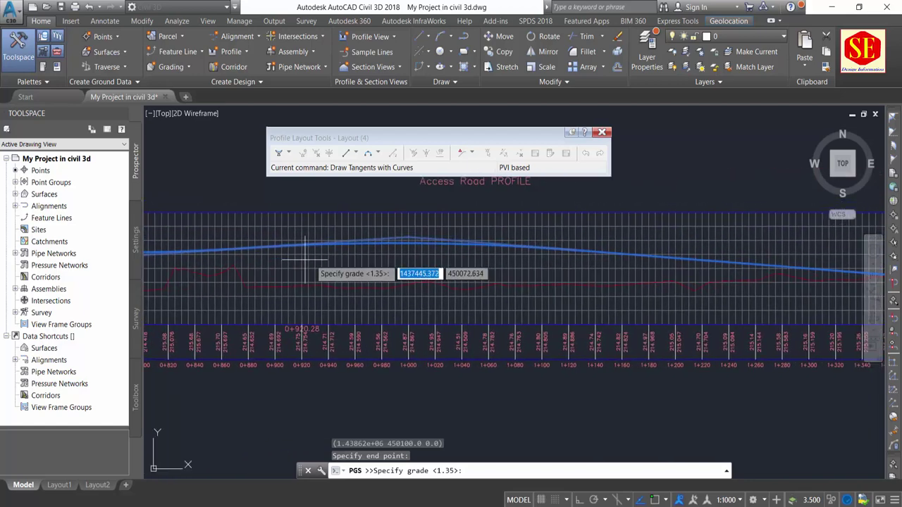
pyautogui.scroll(-2, 603, 275)
pyautogui.moveTo(604, 275); pyautogui.dragTo(528, 289, button='middle')
pyautogui.scroll(2, 554, 281)
pyautogui.scroll(2, 549, 285)
pyautogui.scroll(-2, 584, 286)
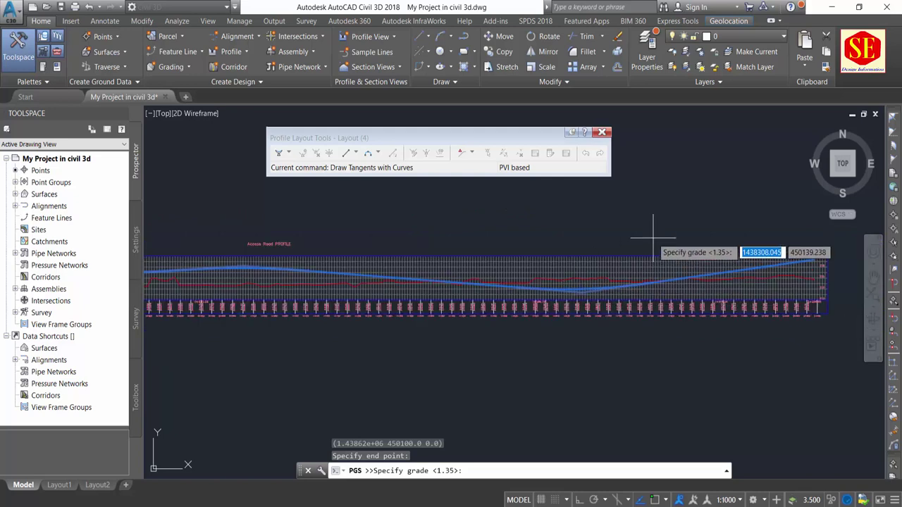
# Finish grade input and end the tangent-drawing command.
pyautogui.press('Return')
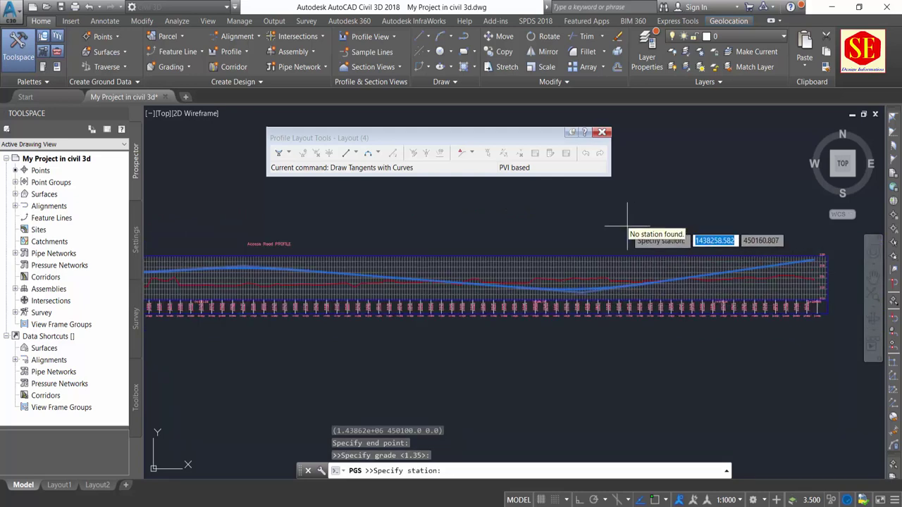
pyautogui.press('Escape')
pyautogui.scroll(8, 620, 268)
pyautogui.scroll(-2, 563, 282)
pyautogui.scroll(-2, 554, 292)
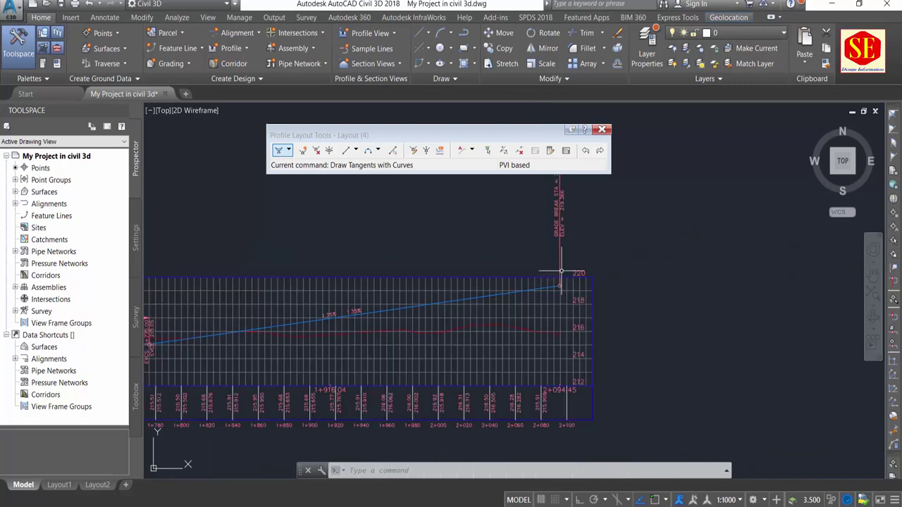
pyautogui.scroll(-2, 700, 272)
pyautogui.scroll(4, 701, 272)
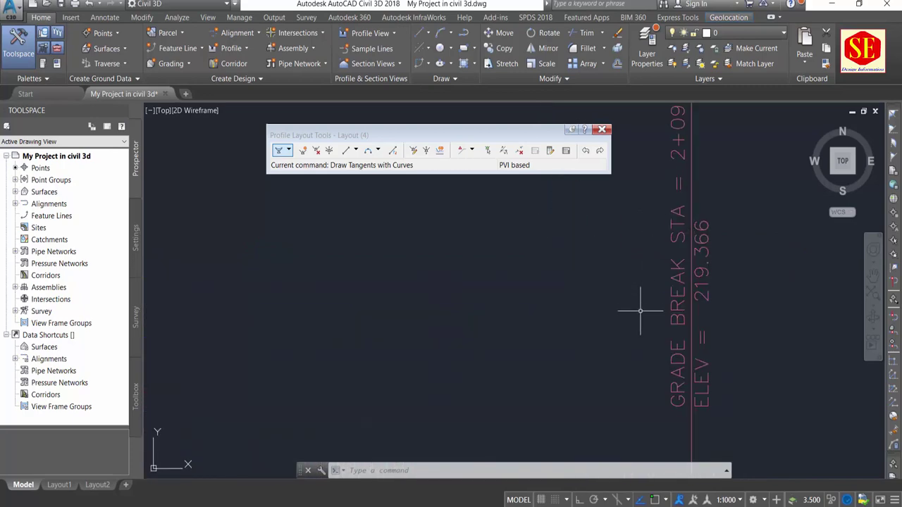
pyautogui.scroll(-4, 716, 204)
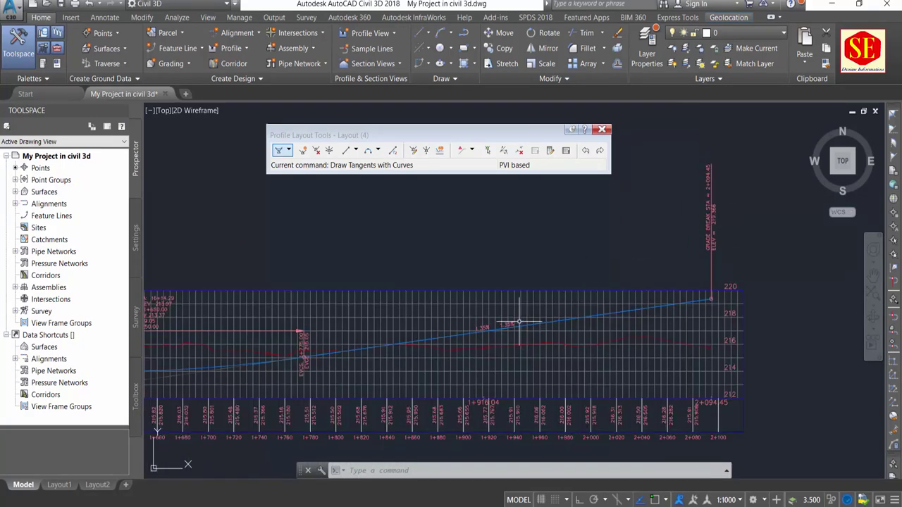
pyautogui.scroll(4, 519, 323)
pyautogui.moveTo(392, 346); pyautogui.dragTo(624, 312, button='middle')
pyautogui.scroll(-4, 624, 312)
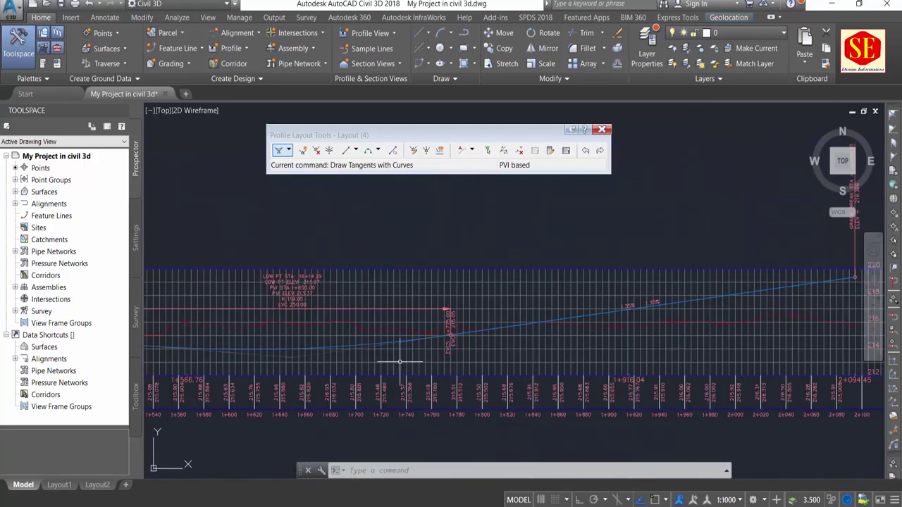
pyautogui.scroll(2, 523, 312)
pyautogui.scroll(3, 548, 272)
pyautogui.moveTo(397, 322); pyautogui.dragTo(591, 357, button='middle')
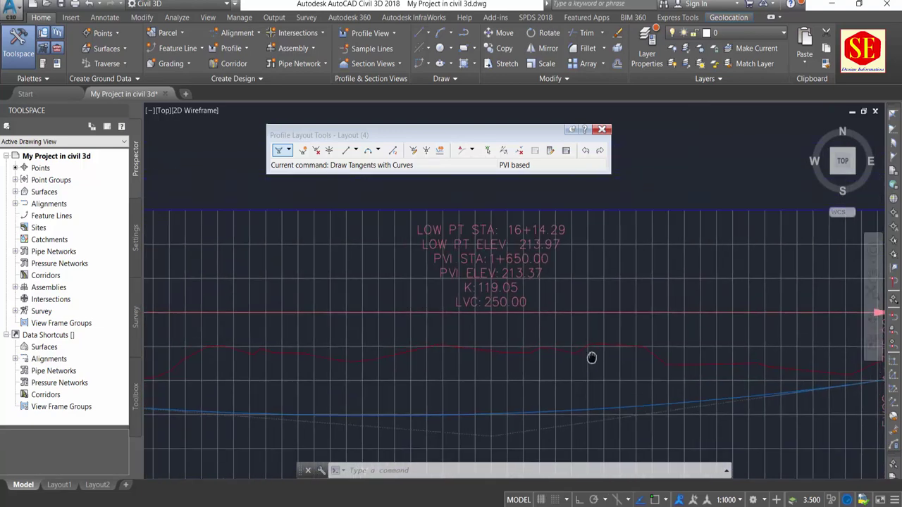
pyautogui.scroll(3, 499, 238)
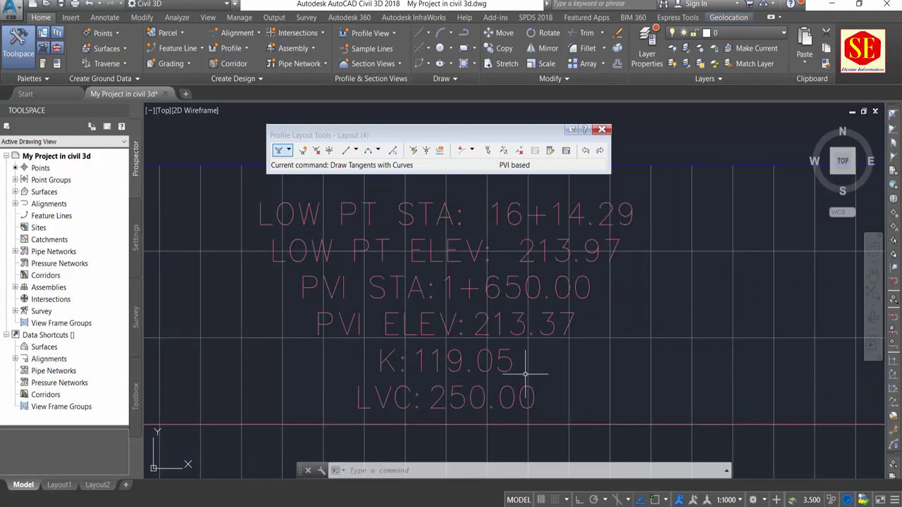
pyautogui.scroll(-2, 525, 371)
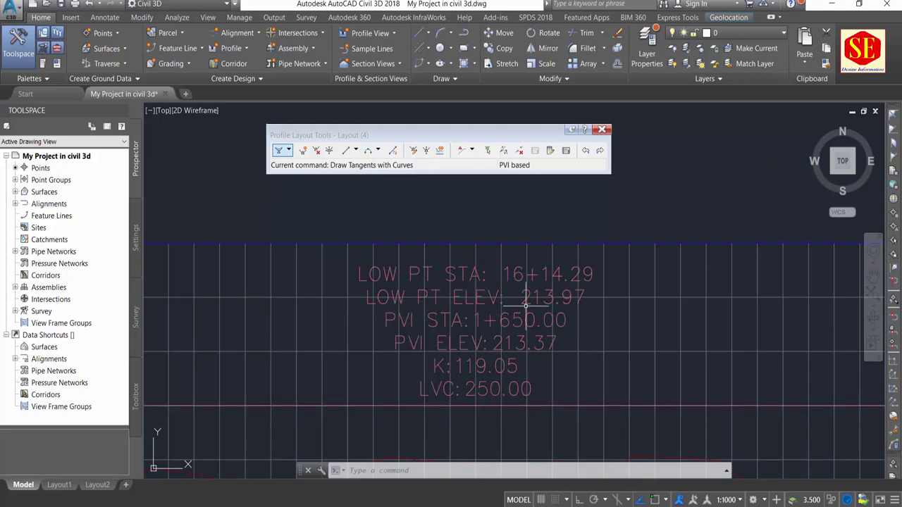
pyautogui.scroll(-3, 542, 304)
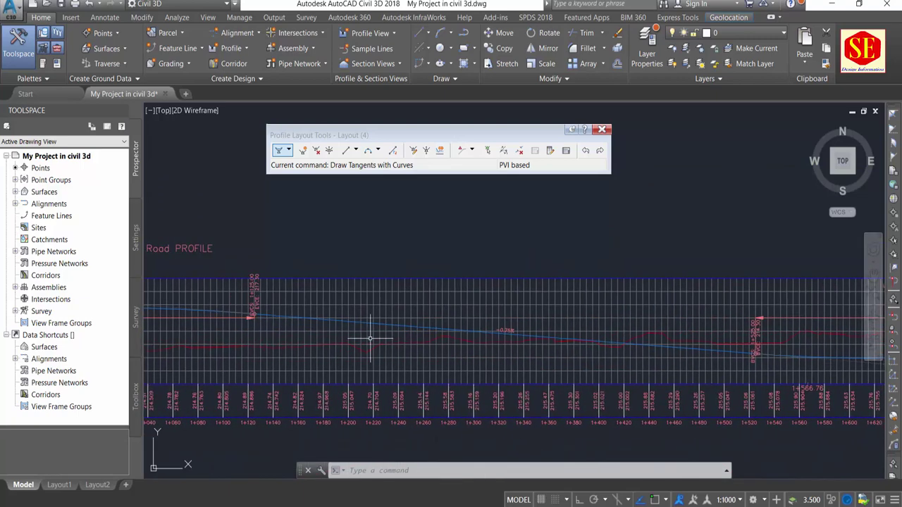
pyautogui.moveTo(694, 326)
pyautogui.mouseDown(button='middle')
pyautogui.moveTo(607, 336)
pyautogui.moveTo(684, 322)
pyautogui.mouseUp(button='middle')
pyautogui.scroll(2, 411, 281)
pyautogui.scroll(2, 411, 282)
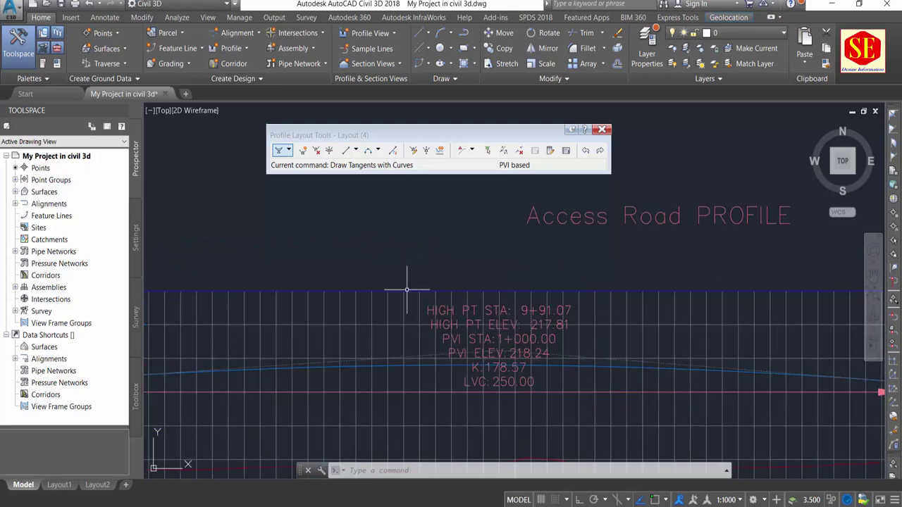
pyautogui.scroll(-3, 498, 309)
pyautogui.moveTo(528, 322); pyautogui.dragTo(709, 312, button='middle')
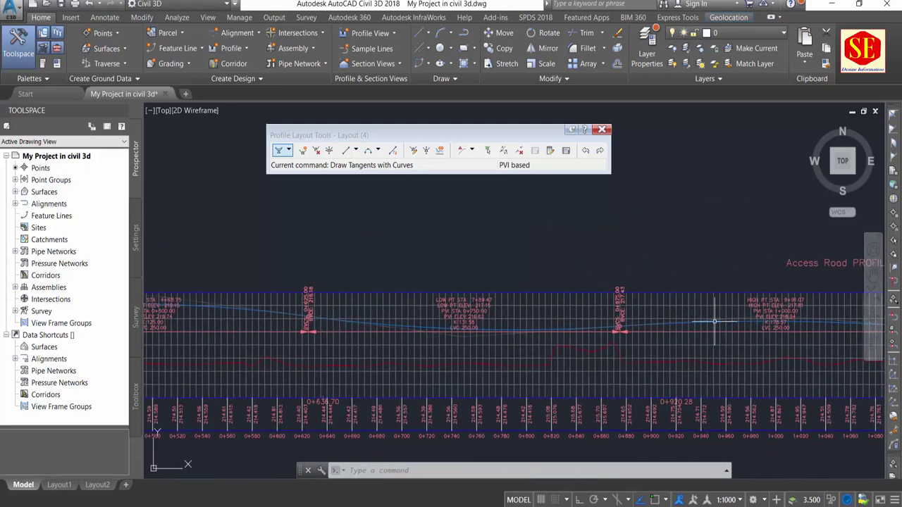
pyautogui.scroll(1, 463, 321)
pyautogui.moveTo(463, 321); pyautogui.dragTo(540, 317, button='middle')
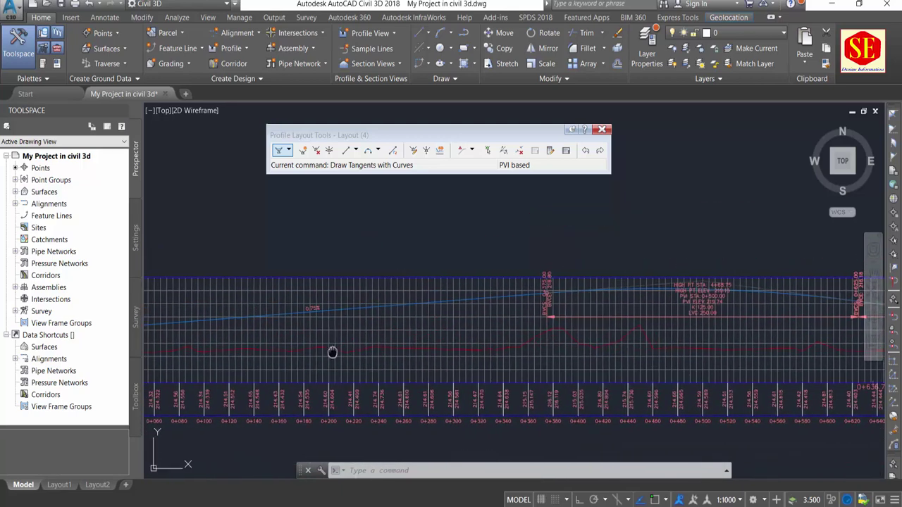
pyautogui.moveTo(331, 352); pyautogui.dragTo(444, 343, button='middle')
pyautogui.scroll(2, 423, 321)
pyautogui.scroll(1, 373, 286)
# Check the finished profile from 0+000 and cancel Draw Tangents with Curves.
pyautogui.scroll(-4, 367, 295)
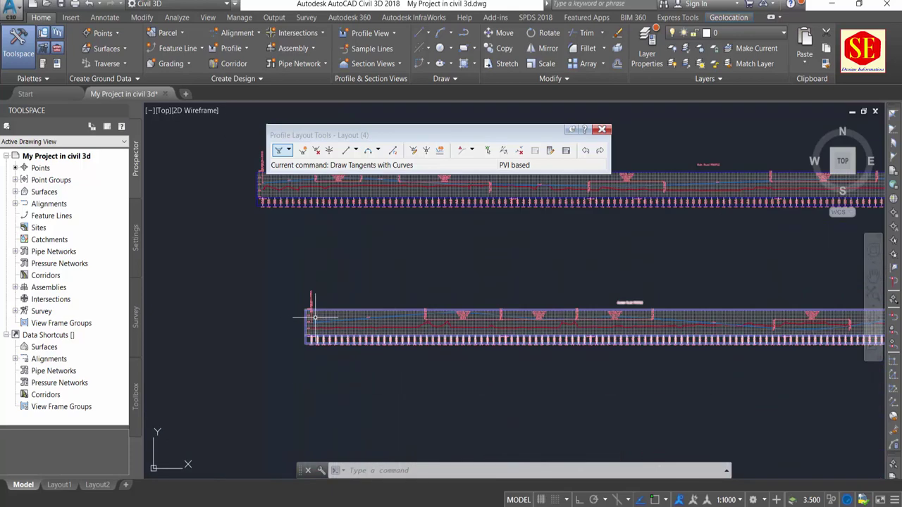
pyautogui.moveTo(352, 275); pyautogui.dragTo(351, 366, button='middle')
pyautogui.scroll(2, 261, 258)
pyautogui.scroll(2, 278, 279)
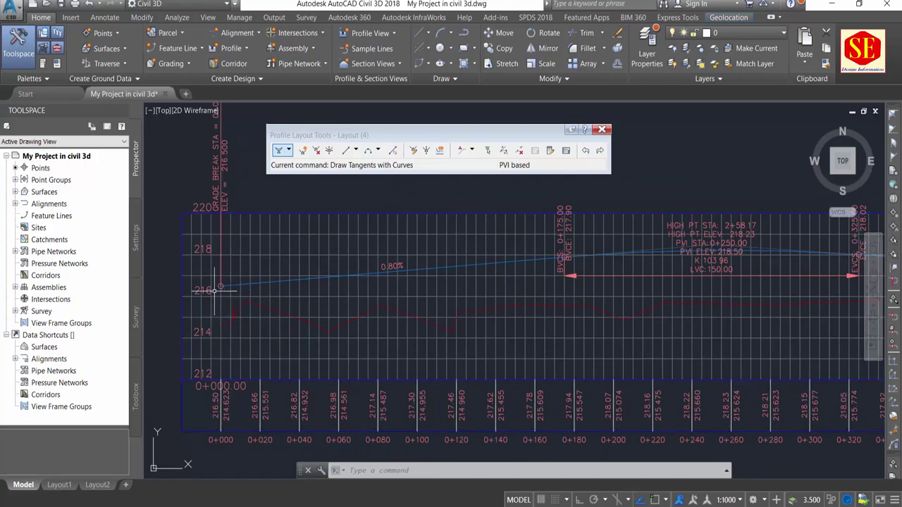
pyautogui.scroll(-1, 250, 254)
pyautogui.scroll(-2, 250, 254)
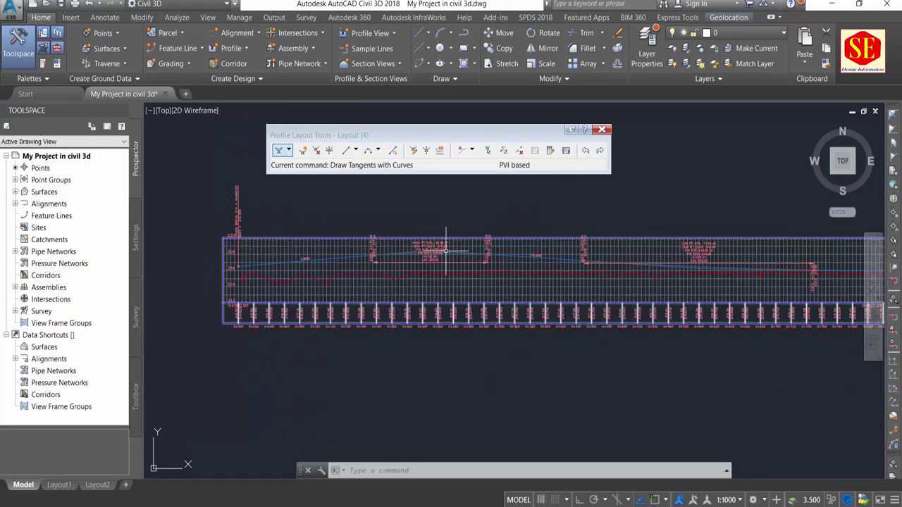
pyautogui.scroll(-2, 446, 252)
pyautogui.scroll(-2, 429, 275)
pyautogui.scroll(1, 429, 275)
pyautogui.scroll(2, 421, 254)
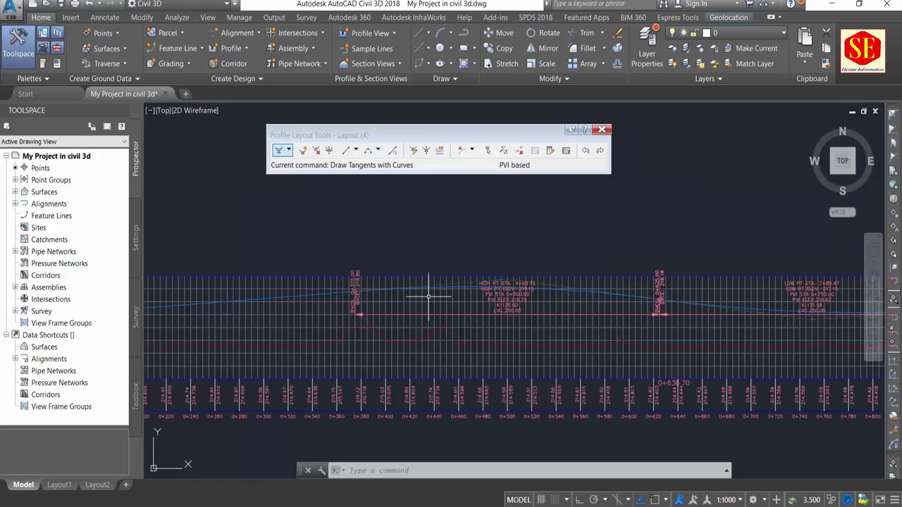
pyautogui.scroll(2, 429, 292)
pyautogui.scroll(1, 369, 322)
pyautogui.moveTo(329, 328); pyautogui.dragTo(477, 331, button='middle')
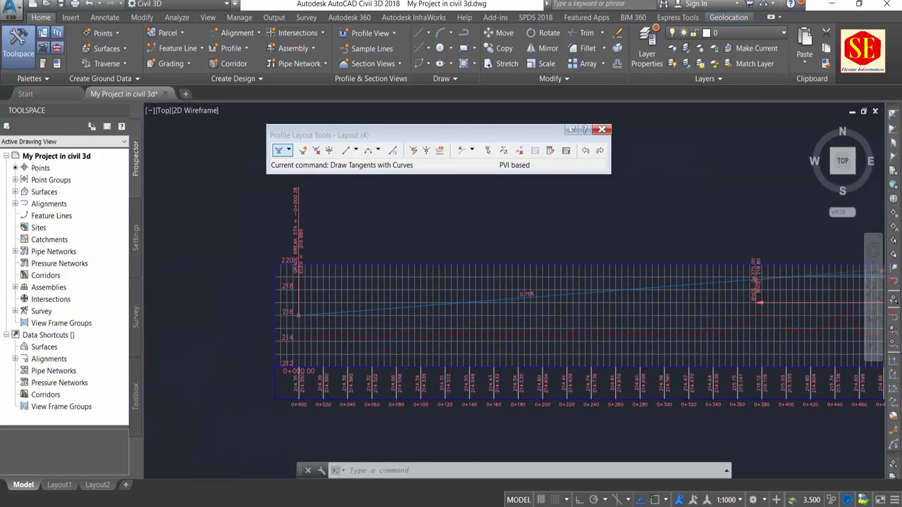
pyautogui.scroll(1, 402, 324)
pyautogui.scroll(1, 268, 345)
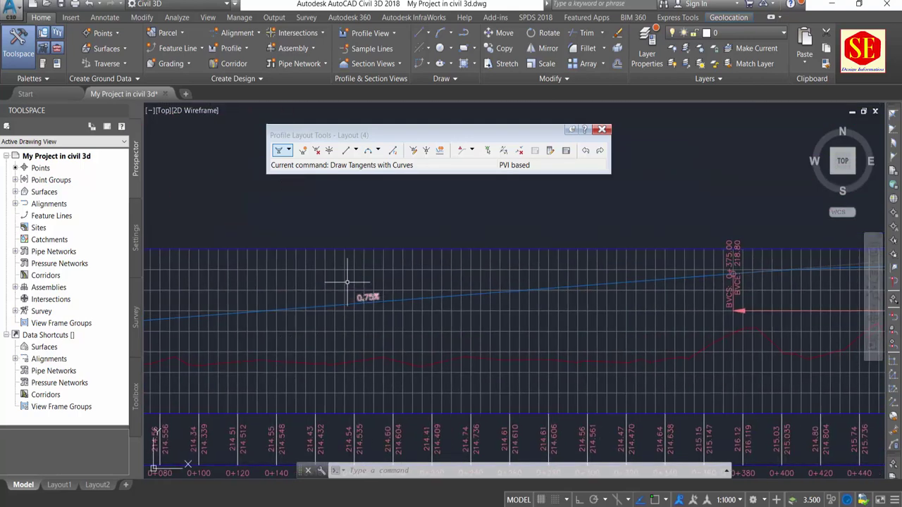
pyautogui.scroll(2, 366, 303)
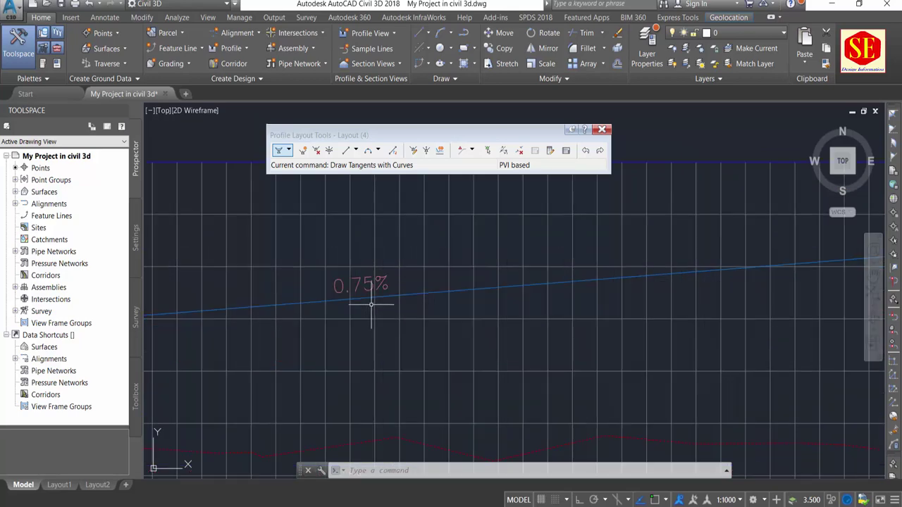
pyautogui.scroll(-3, 339, 291)
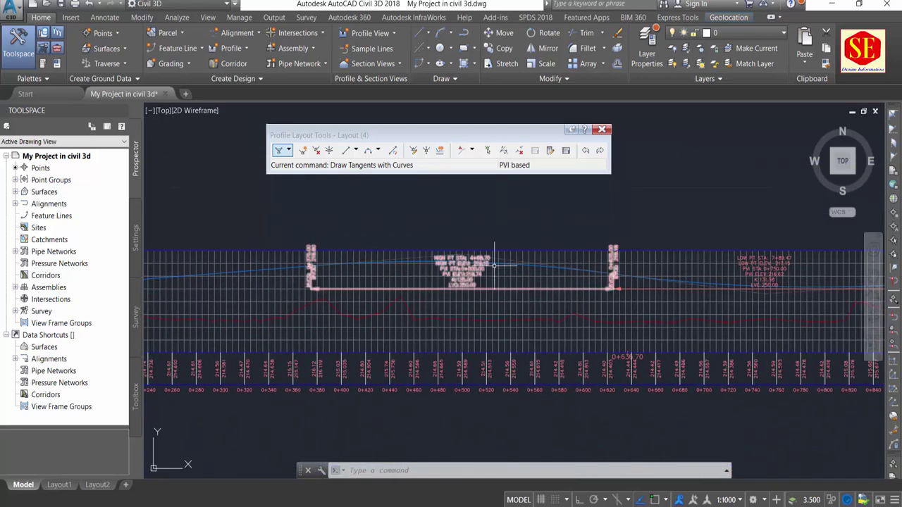
pyautogui.scroll(-2, 432, 302)
pyautogui.scroll(-2, 432, 261)
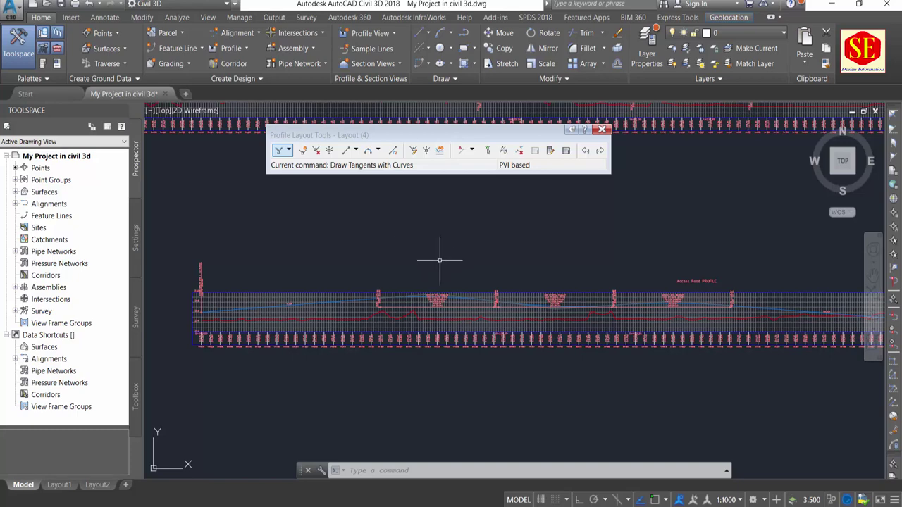
pyautogui.scroll(3, 352, 361)
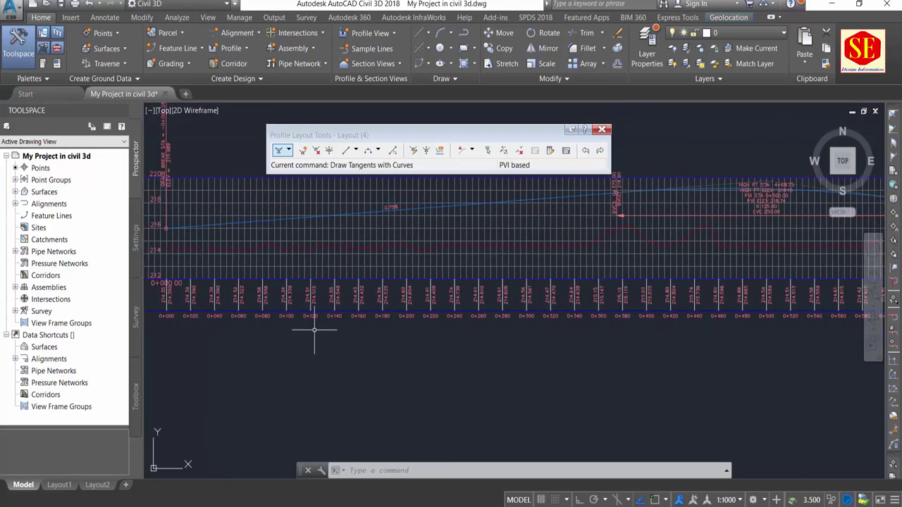
pyautogui.moveTo(314, 329); pyautogui.dragTo(443, 323, button='middle')
pyautogui.press('Escape')
pyautogui.press('Escape')
pyautogui.press('Escape')
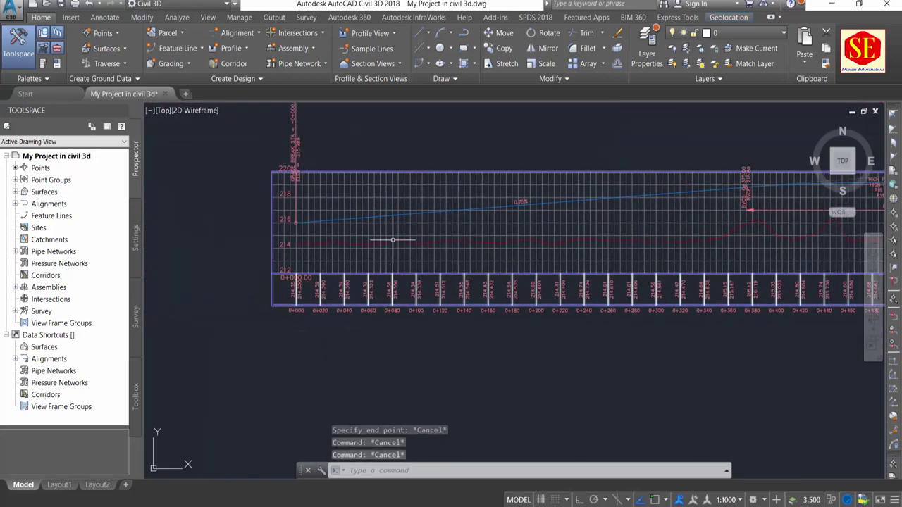
# Open the Accsess profile view's Profile View Properties at its Bands settings.
pyautogui.click(387, 202)
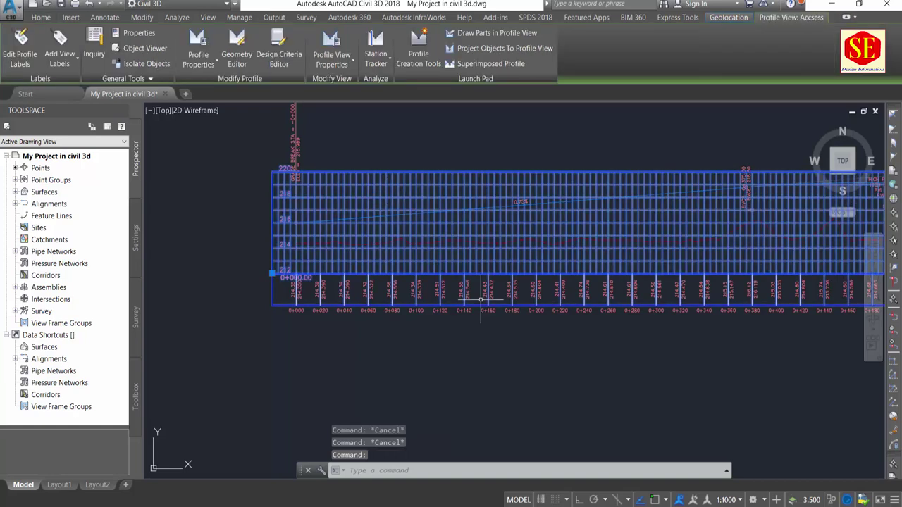
pyautogui.click(337, 65)
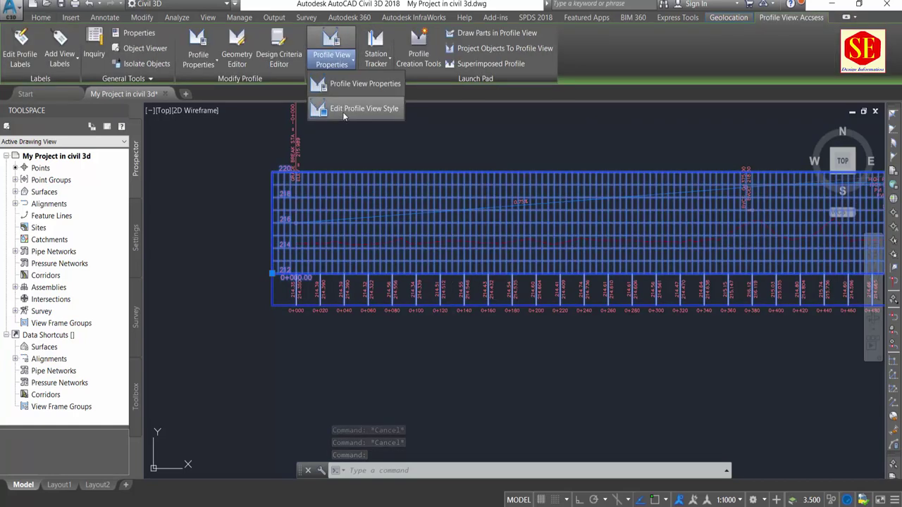
pyautogui.click(356, 84)
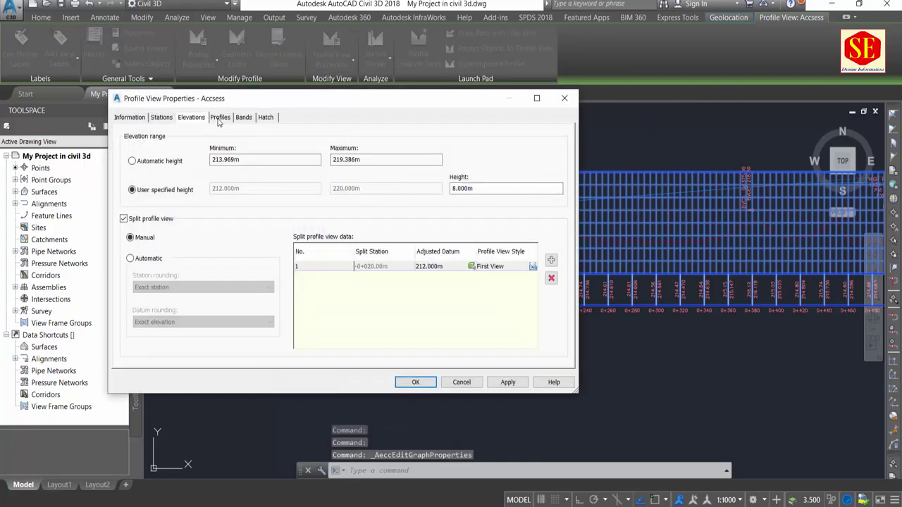
pyautogui.click(239, 117)
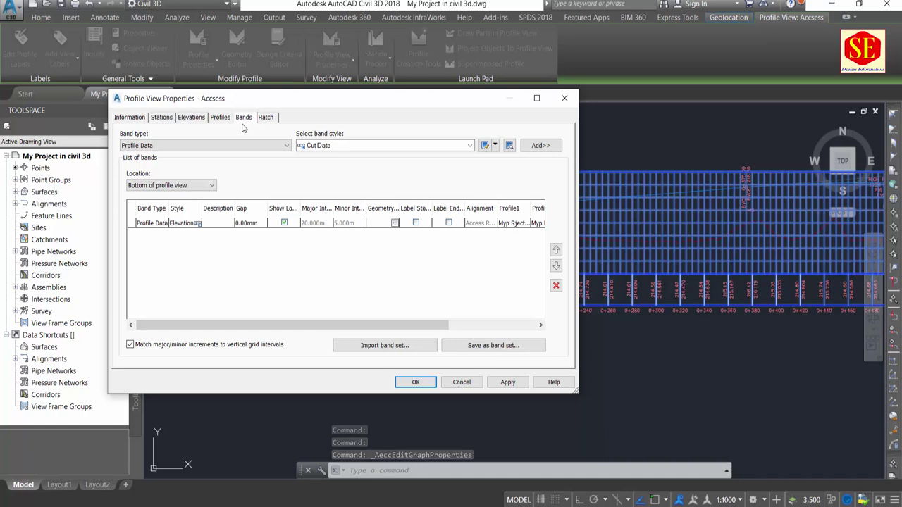
# Set the bottom data band's Profile1 to Layout (4) and apply the change.
pyautogui.moveTo(396, 325); pyautogui.dragTo(506, 325)
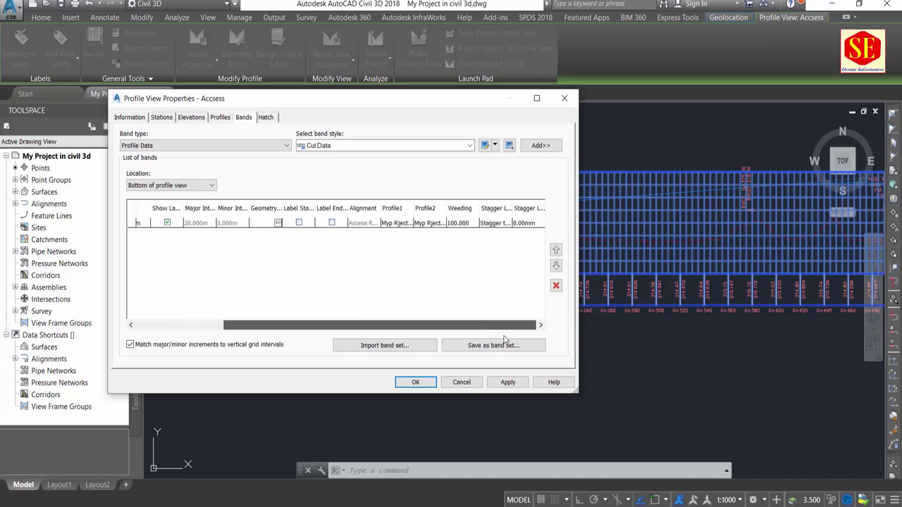
pyautogui.click(428, 225)
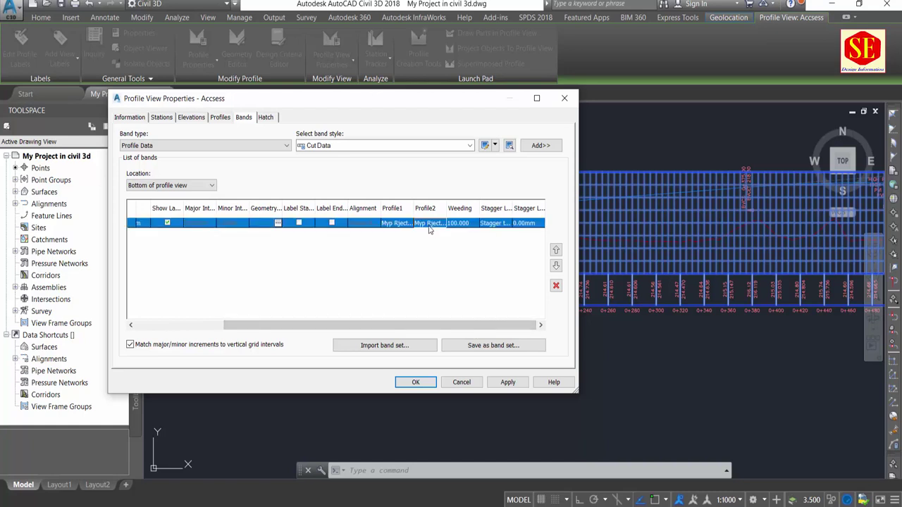
pyautogui.click(395, 224)
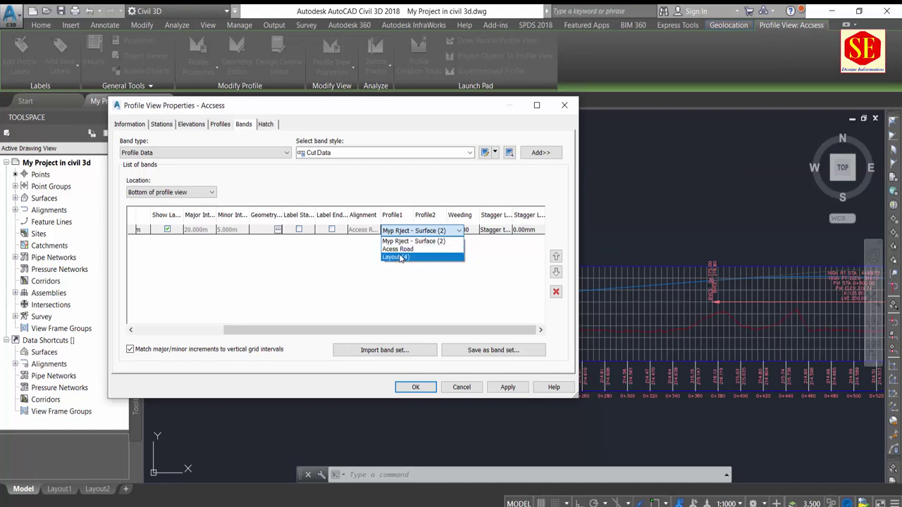
pyautogui.click(396, 251)
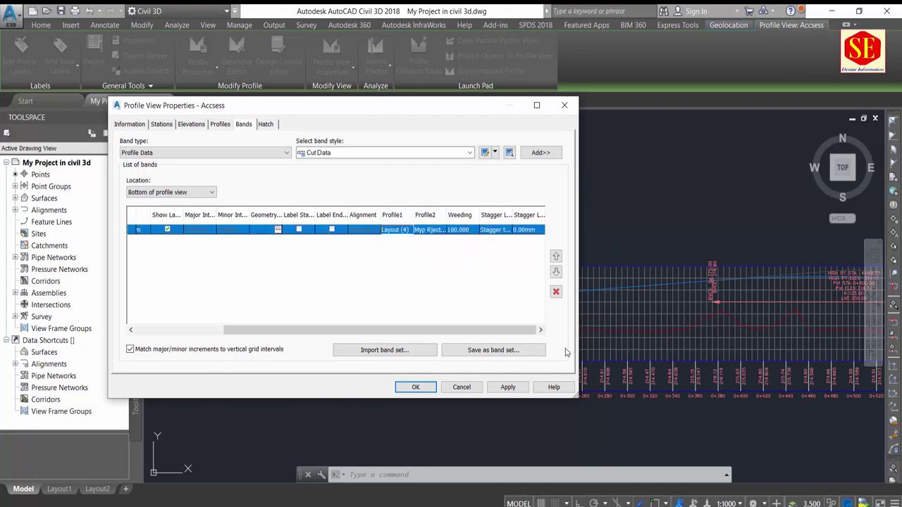
pyautogui.click(507, 387)
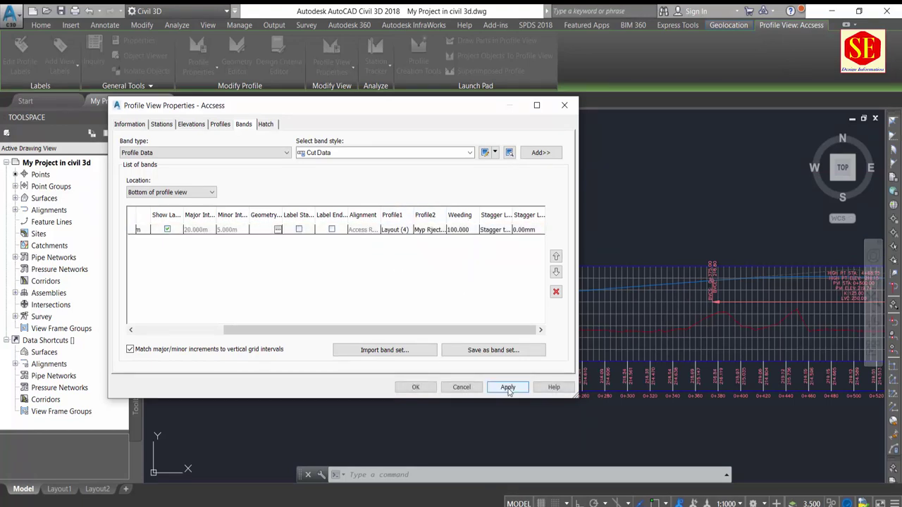
pyautogui.click(415, 388)
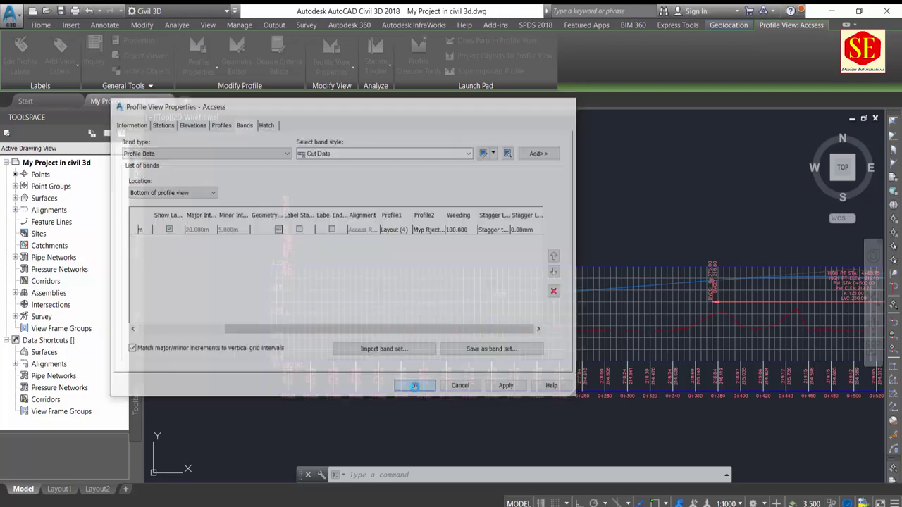
pyautogui.scroll(2, 358, 338)
pyautogui.scroll(2, 357, 338)
pyautogui.scroll(4, 360, 339)
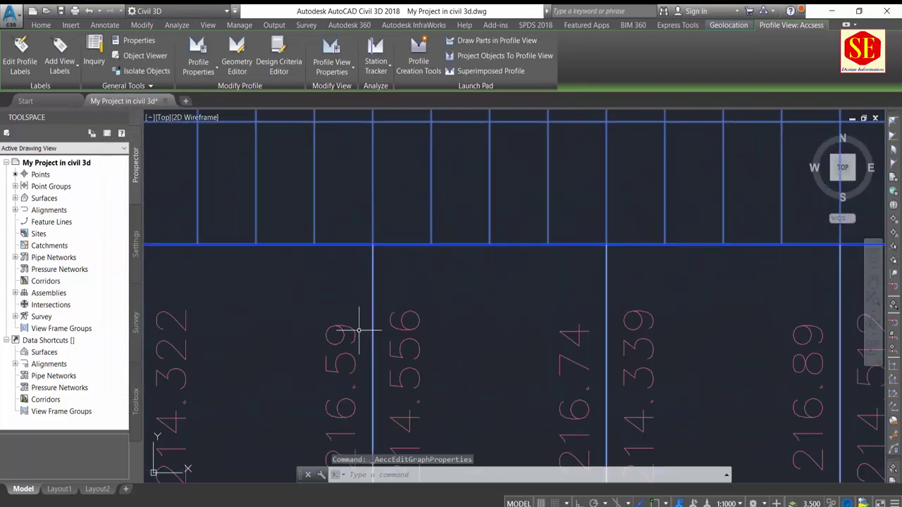
pyautogui.scroll(-2, 360, 339)
pyautogui.scroll(-2, 438, 387)
pyautogui.scroll(-2, 570, 376)
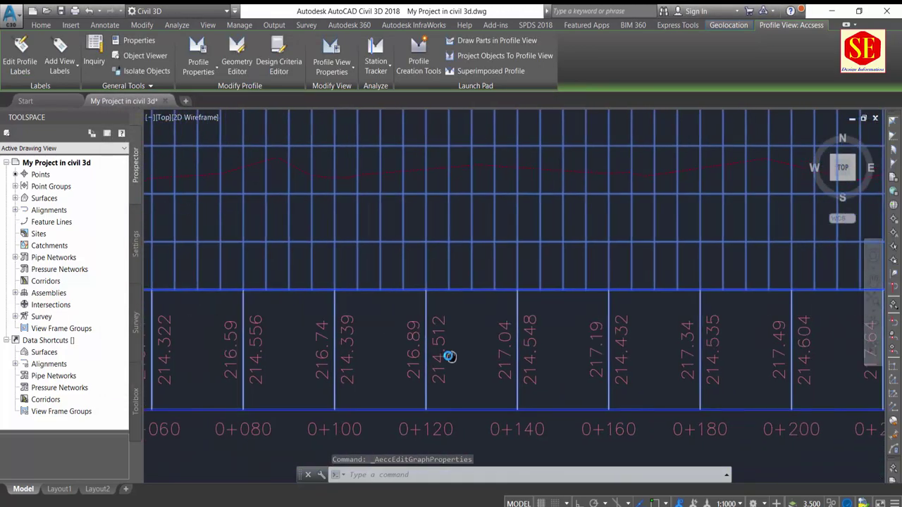
pyautogui.scroll(-4, 447, 357)
pyautogui.scroll(-2, 503, 339)
pyautogui.moveTo(503, 339); pyautogui.dragTo(362, 336, button='middle')
pyautogui.scroll(-3, 360, 343)
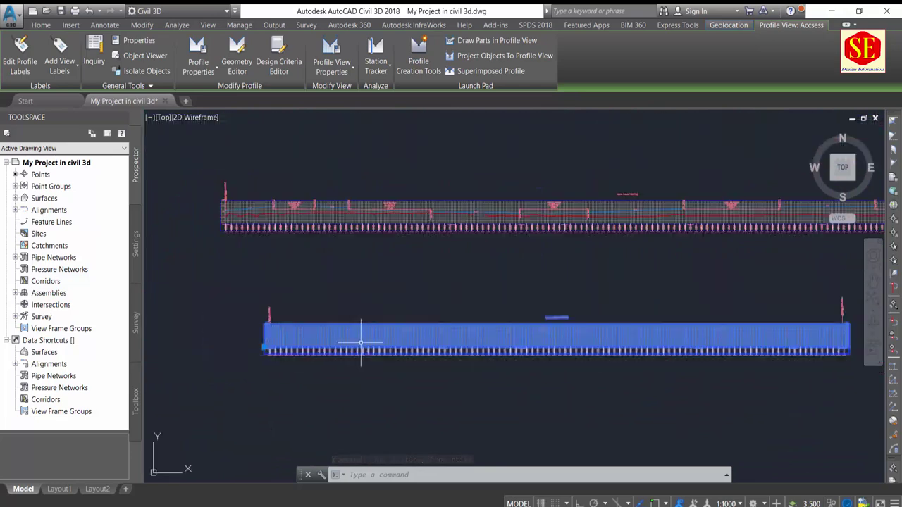
pyautogui.press('Escape')
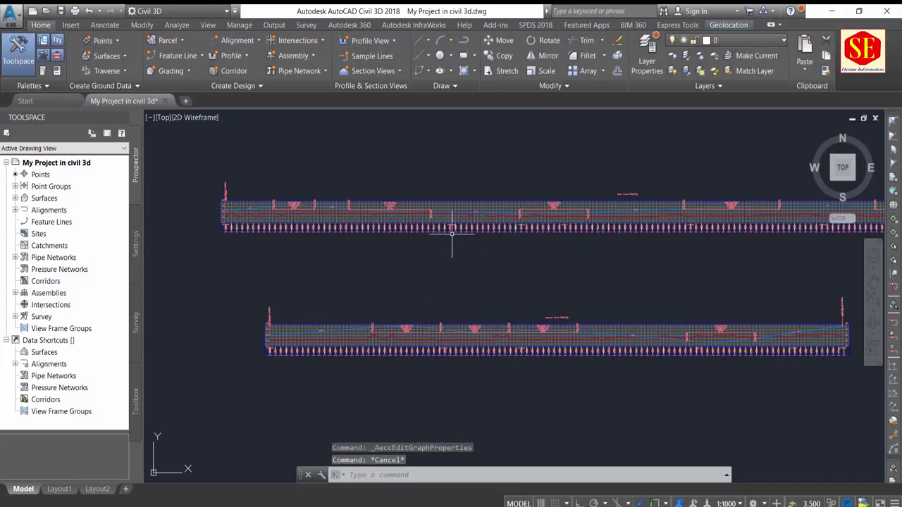
pyautogui.scroll(2, 451, 235)
pyautogui.moveTo(451, 232)
pyautogui.mouseDown(button='middle')
pyautogui.moveTo(575, 273)
pyautogui.moveTo(644, 274)
pyautogui.mouseUp(button='middle')
pyautogui.scroll(3, 419, 250)
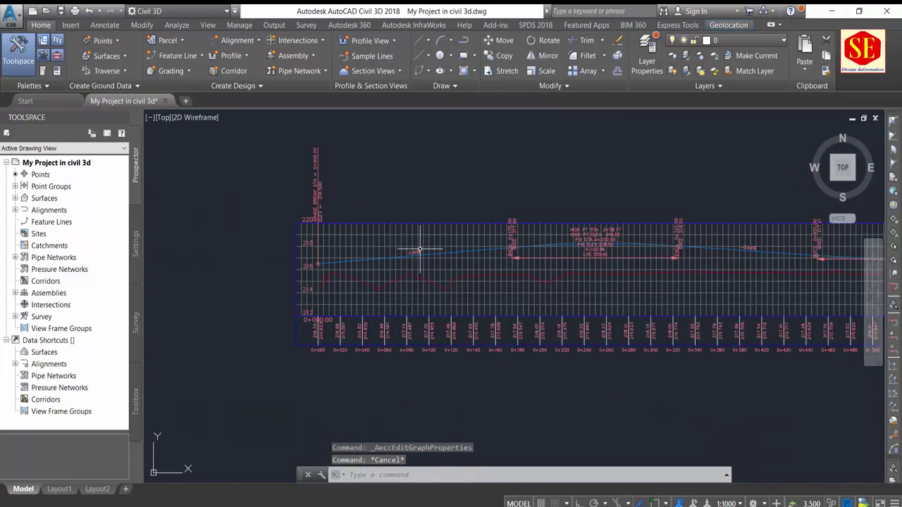
pyautogui.scroll(1, 423, 247)
pyautogui.scroll(-1, 444, 236)
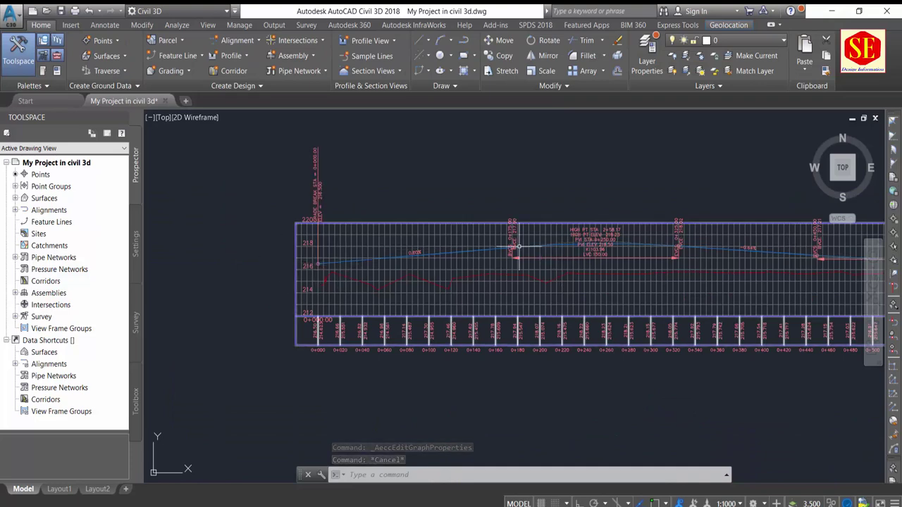
pyautogui.scroll(-1, 450, 233)
pyautogui.scroll(1, 451, 236)
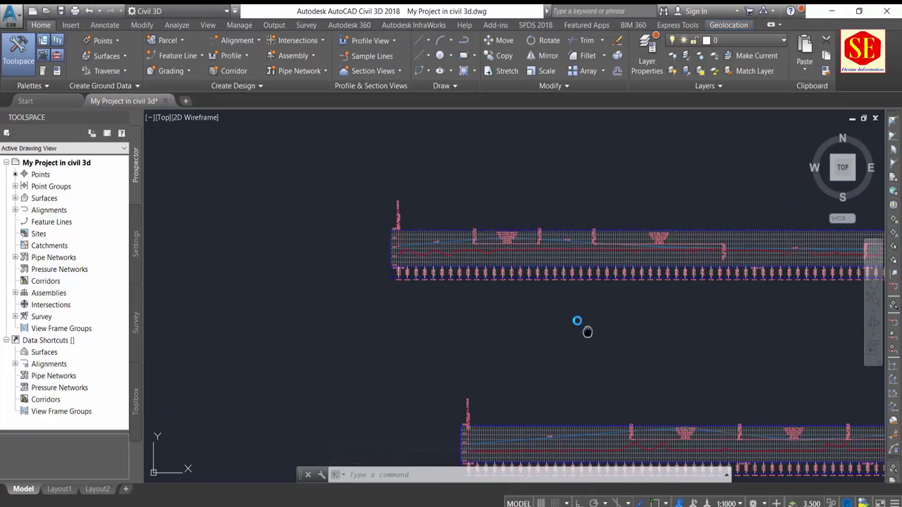
pyautogui.scroll(-2, 528, 317)
pyautogui.scroll(3, 458, 310)
pyautogui.scroll(2, 254, 316)
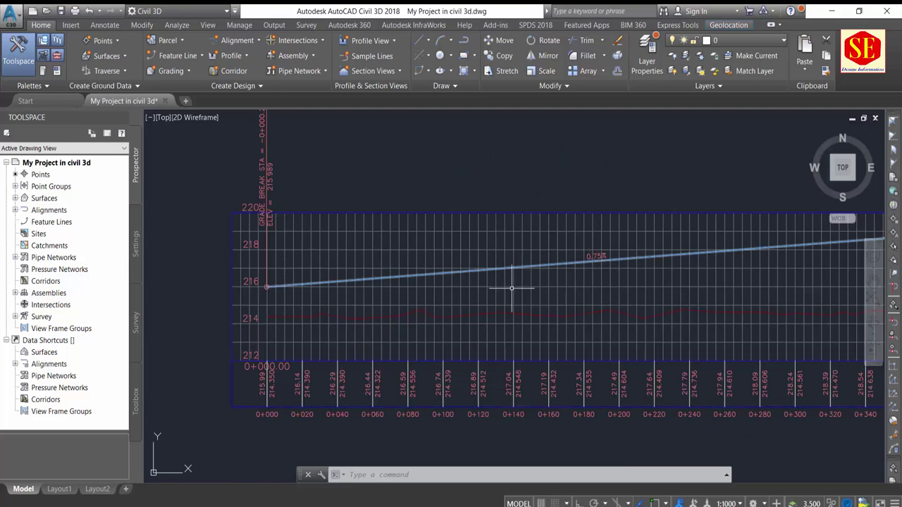
pyautogui.moveTo(560, 271)
pyautogui.mouseDown(button='middle')
pyautogui.moveTo(477, 298)
pyautogui.moveTo(400, 304)
pyautogui.mouseUp(button='middle')
pyautogui.scroll(-2, 400, 304)
pyautogui.scroll(-2, 447, 289)
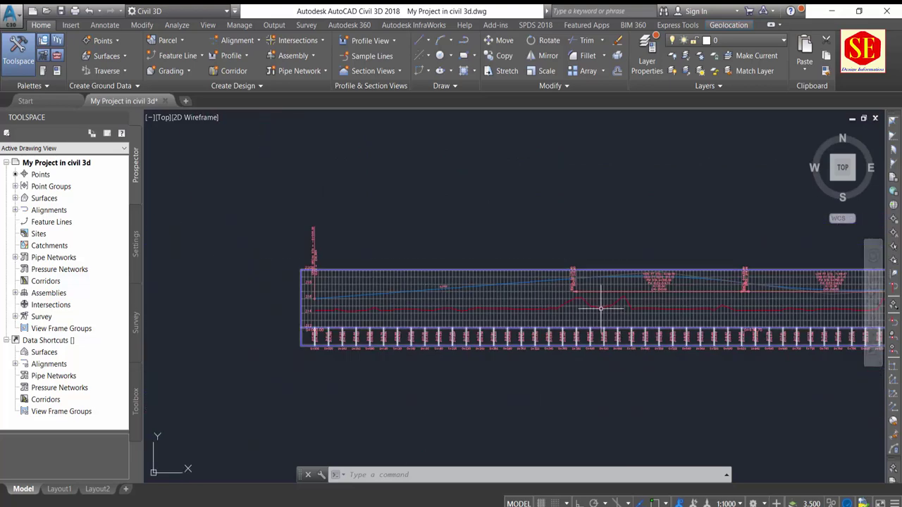
pyautogui.scroll(1, 600, 306)
pyautogui.scroll(-3, 301, 312)
pyautogui.moveTo(296, 290); pyautogui.dragTo(428, 288, button='middle')
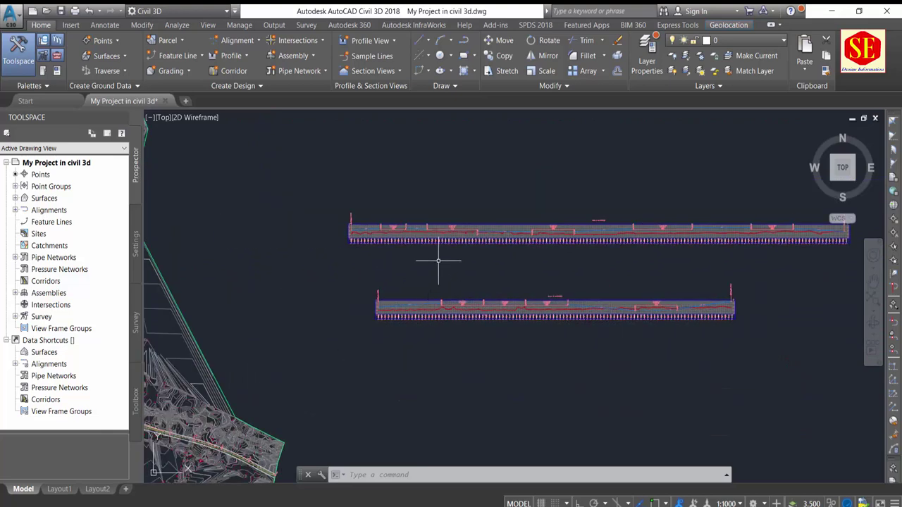
pyautogui.scroll(2, 506, 287)
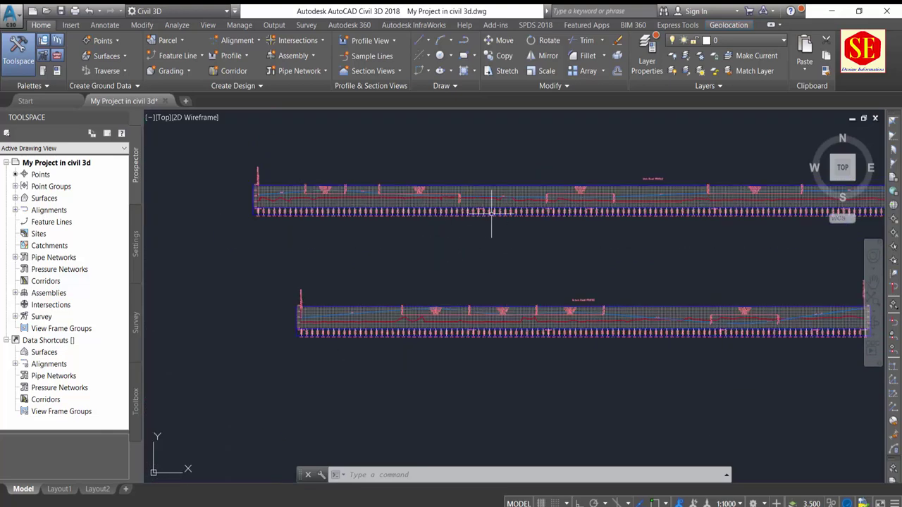
pyautogui.scroll(1, 491, 212)
pyautogui.scroll(1, 439, 217)
pyautogui.scroll(1, 438, 219)
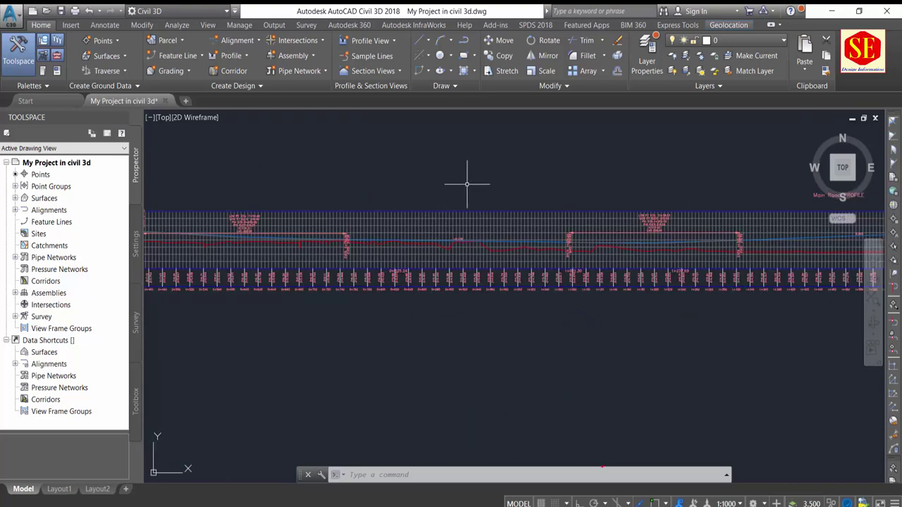
pyautogui.scroll(-2, 493, 195)
pyautogui.moveTo(519, 258); pyautogui.dragTo(453, 261, button='middle')
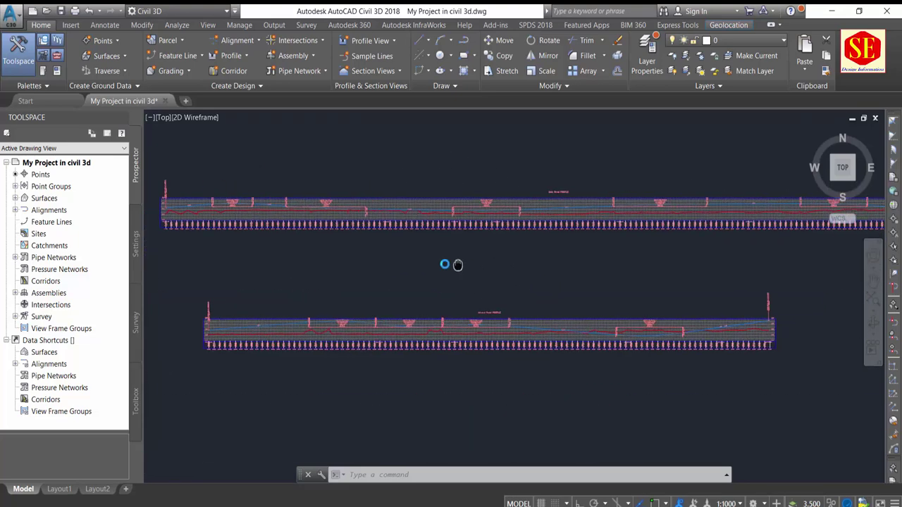
pyautogui.scroll(-2, 552, 188)
pyautogui.scroll(-3, 539, 224)
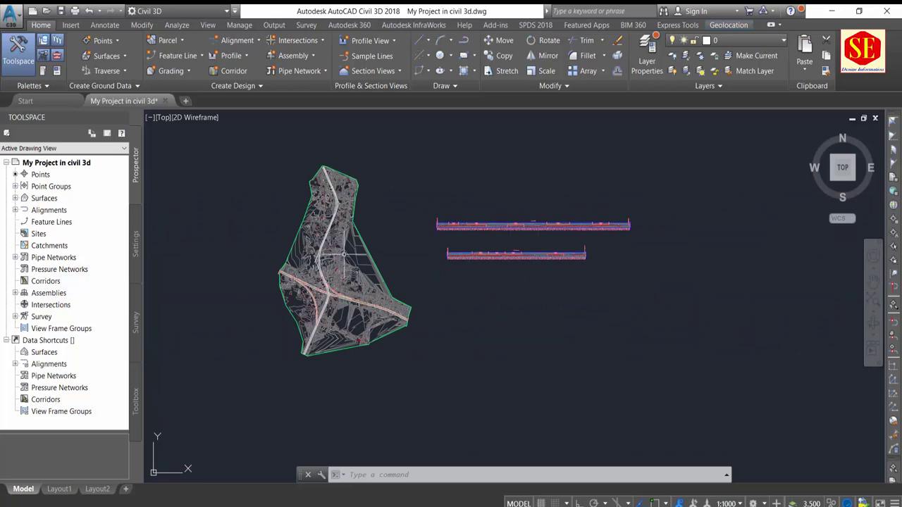
pyautogui.scroll(4, 343, 252)
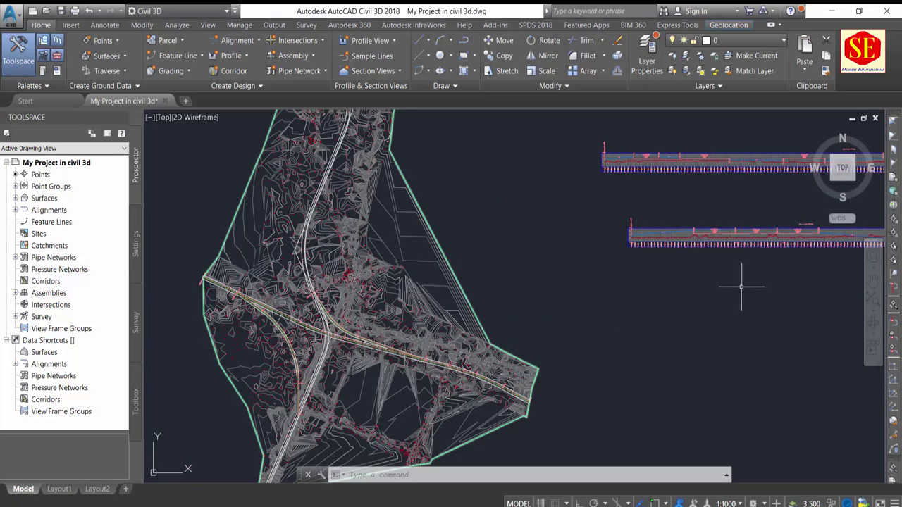
pyautogui.moveTo(741, 286); pyautogui.dragTo(438, 239, button='middle')
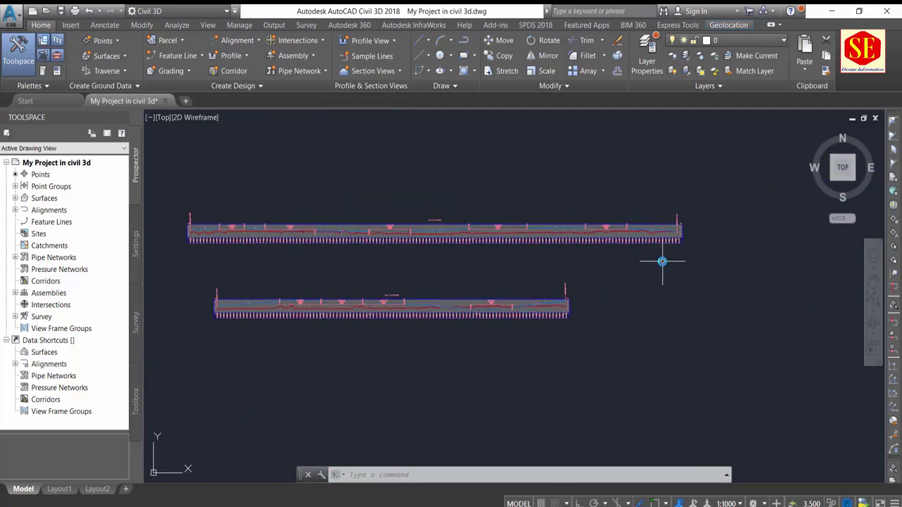
pyautogui.scroll(-2, 661, 261)
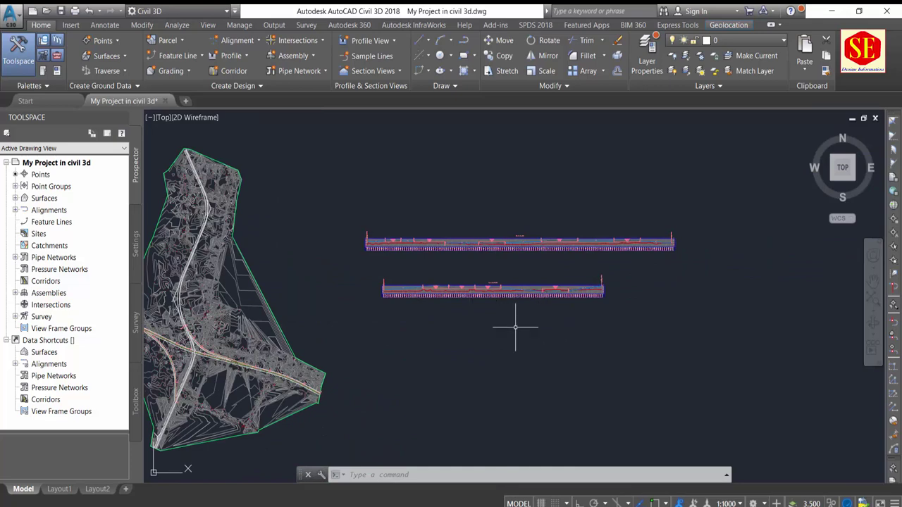
pyautogui.scroll(3, 493, 345)
pyautogui.scroll(-5, 346, 247)
pyautogui.scroll(2, 247, 194)
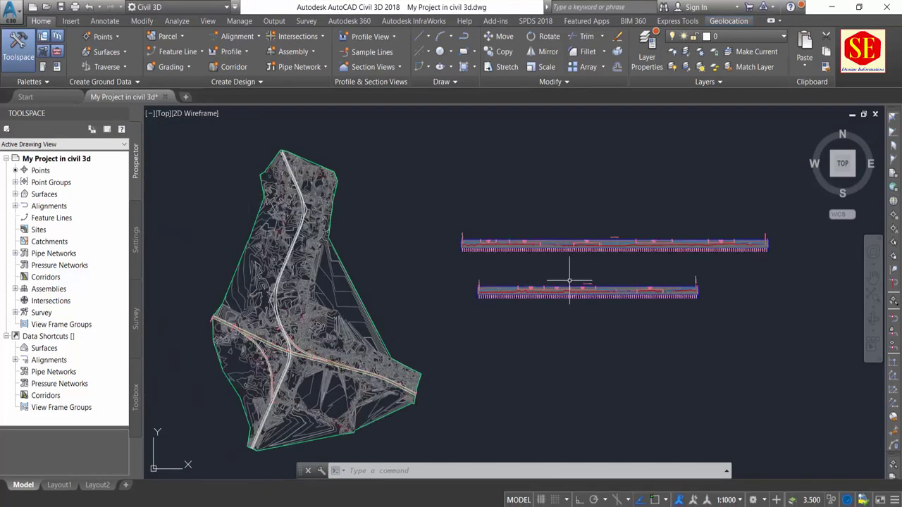
pyautogui.scroll(1, 585, 265)
pyautogui.scroll(-1, 555, 255)
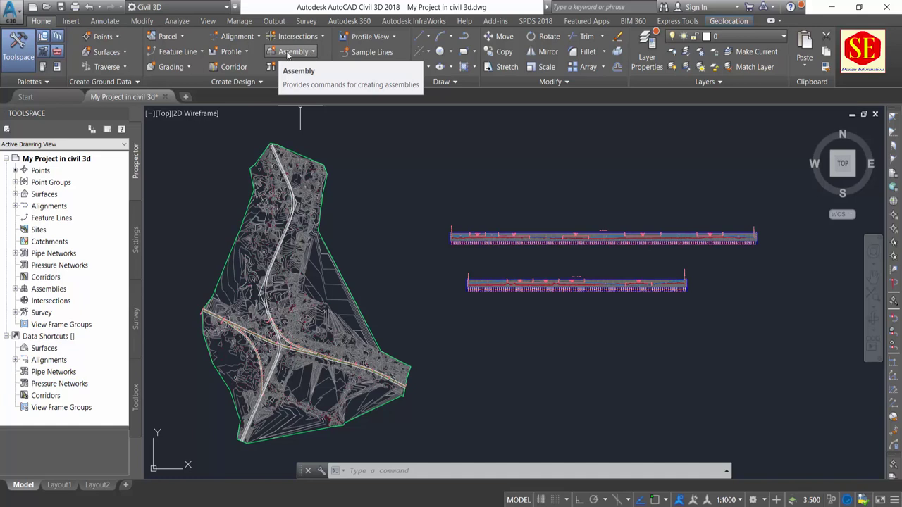
# Start a new assembly and name it 'Sec A A'.
pyautogui.click(315, 54)
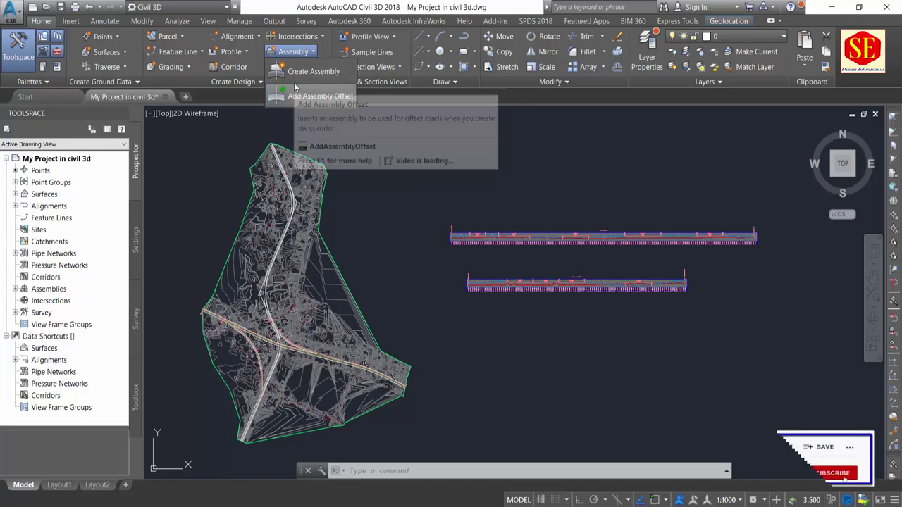
pyautogui.click(323, 75)
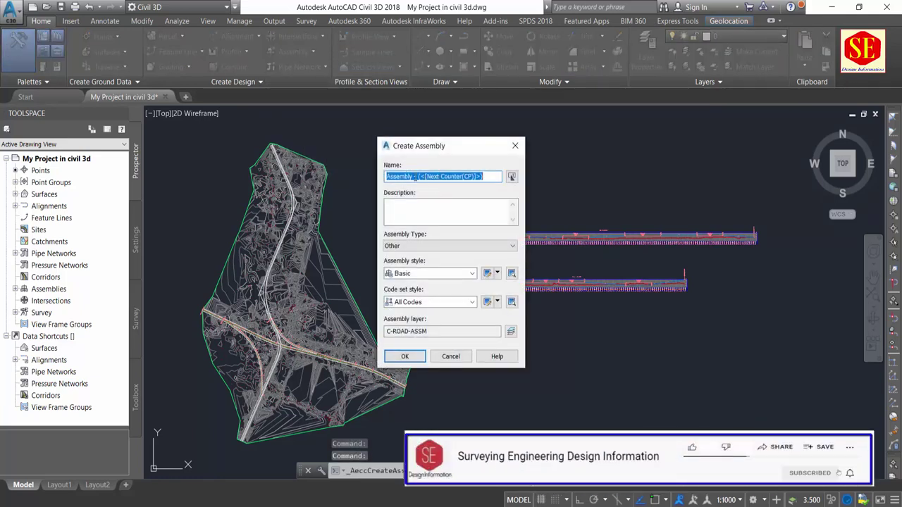
pyautogui.moveTo(491, 176); pyautogui.dragTo(443, 176)
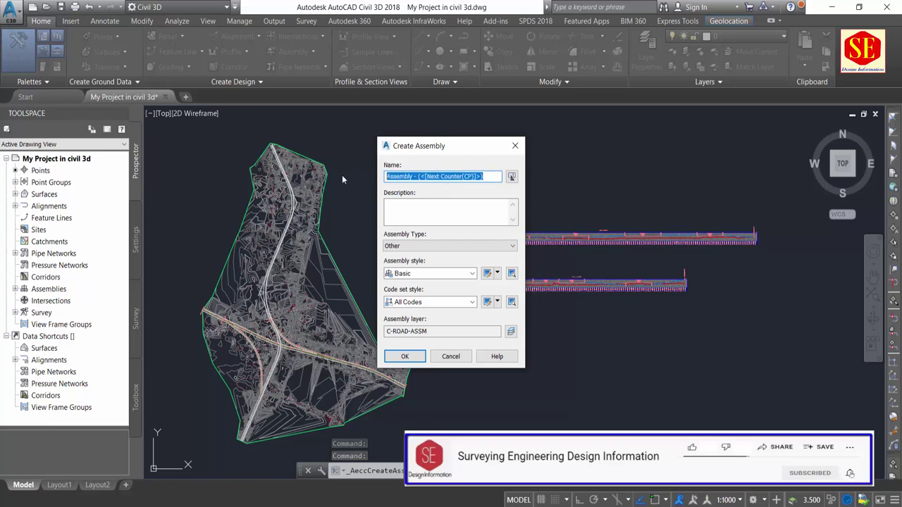
pyautogui.write('S')
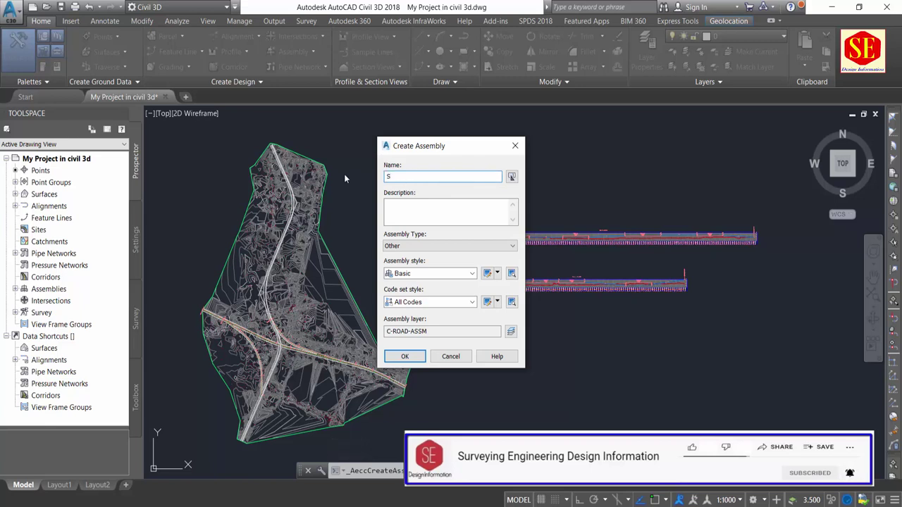
pyautogui.write('e')
pyautogui.press('BackSpace')
pyautogui.write('A A')
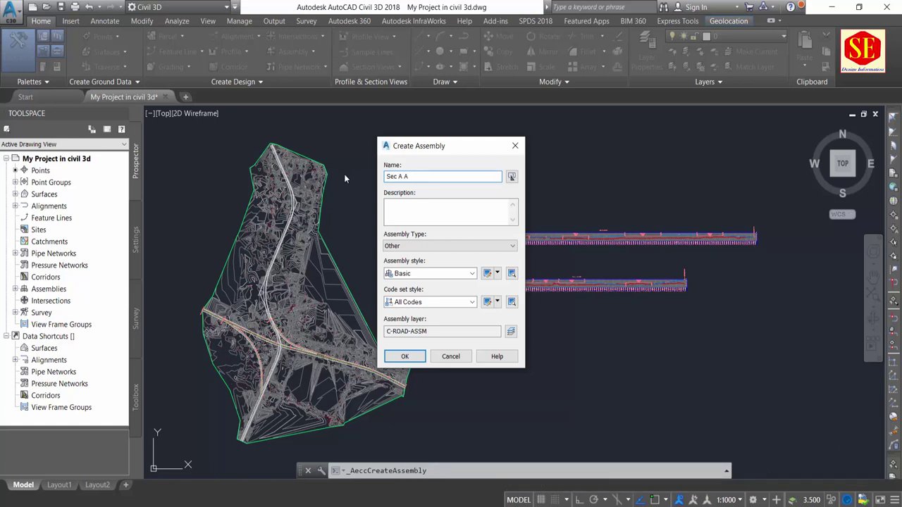
# Keep type Other, Basic assembly style and All Codes code set, and confirm the assembly.
pyautogui.click(392, 206)
pyautogui.click(422, 274)
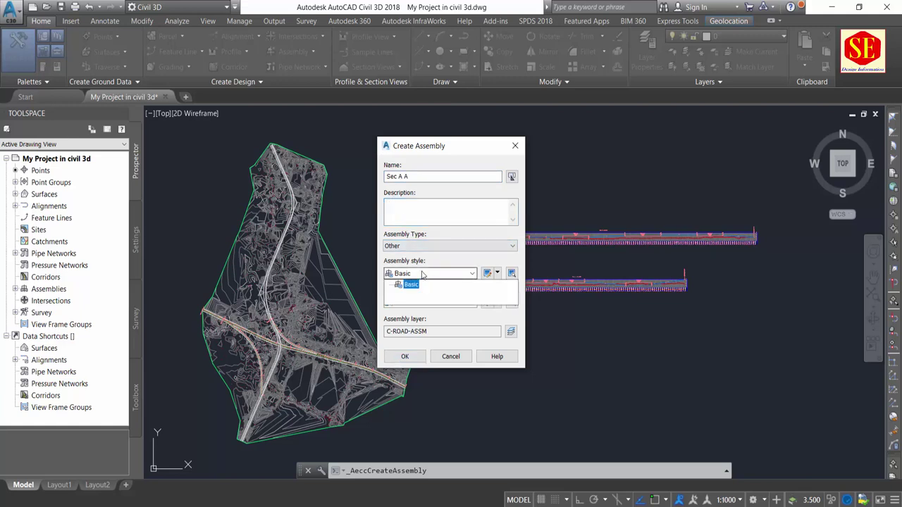
pyautogui.click(421, 274)
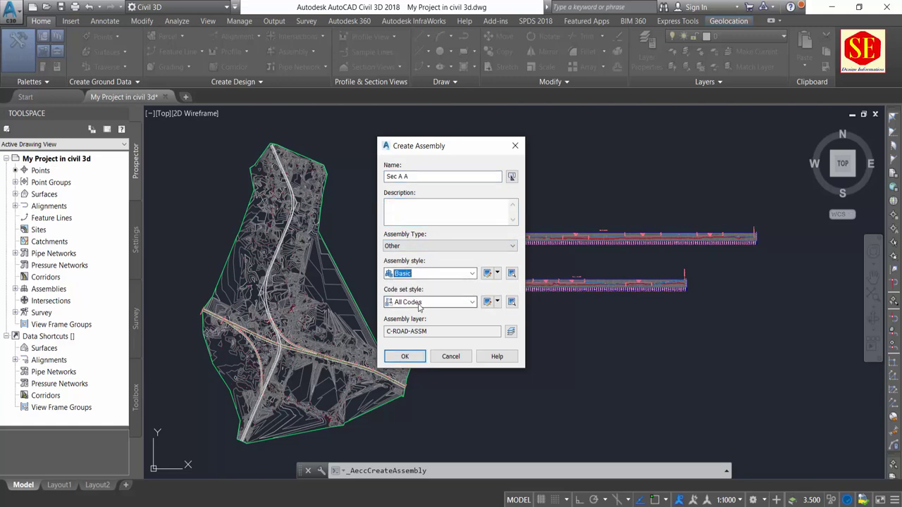
pyautogui.click(420, 303)
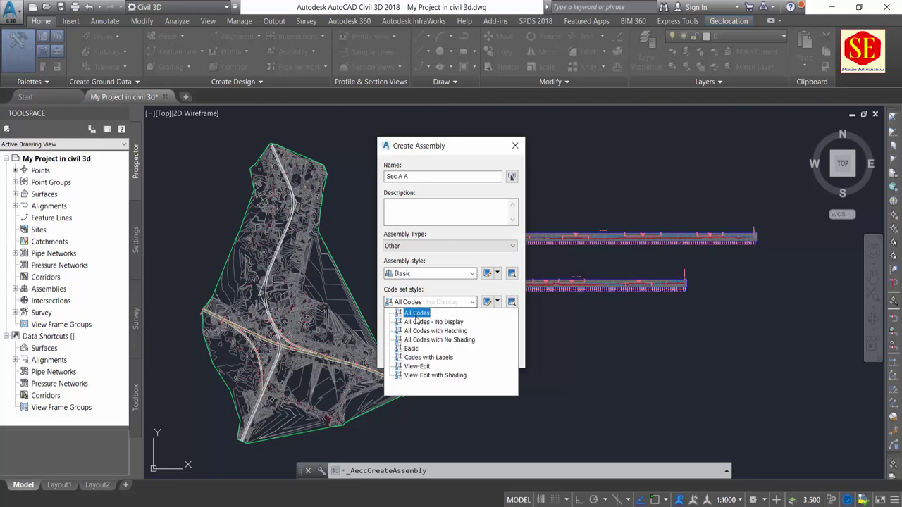
pyautogui.click(416, 313)
pyautogui.click(421, 247)
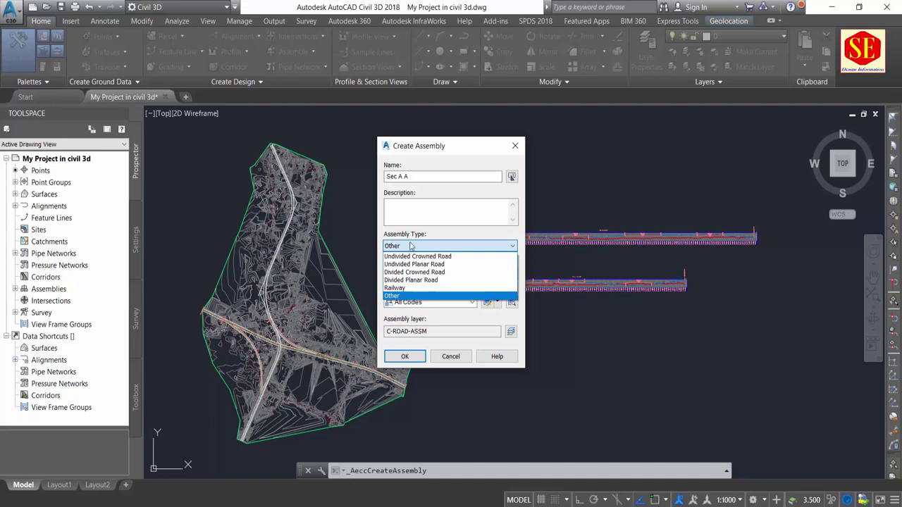
pyautogui.click(396, 296)
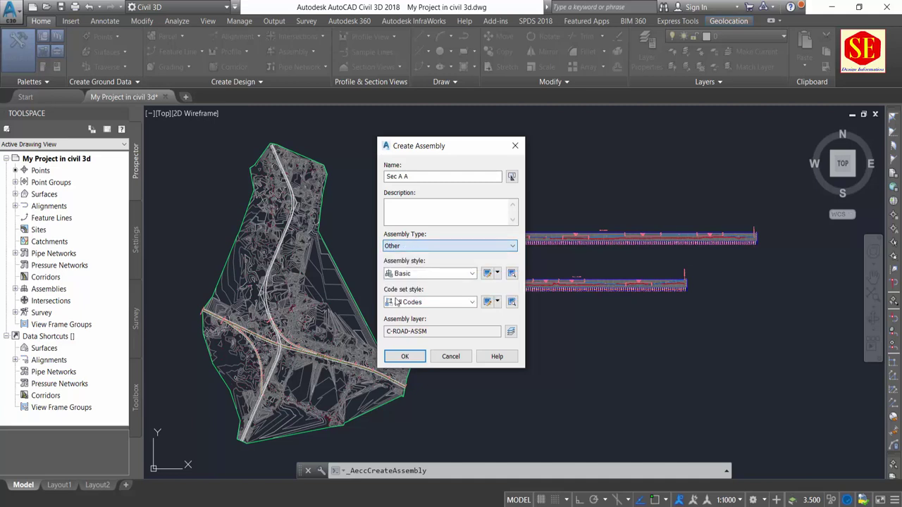
pyautogui.click(405, 357)
# Place the Sec A A assembly baseline in an empty area of the drawing.
pyautogui.moveTo(540, 312); pyautogui.dragTo(472, 236, button='middle')
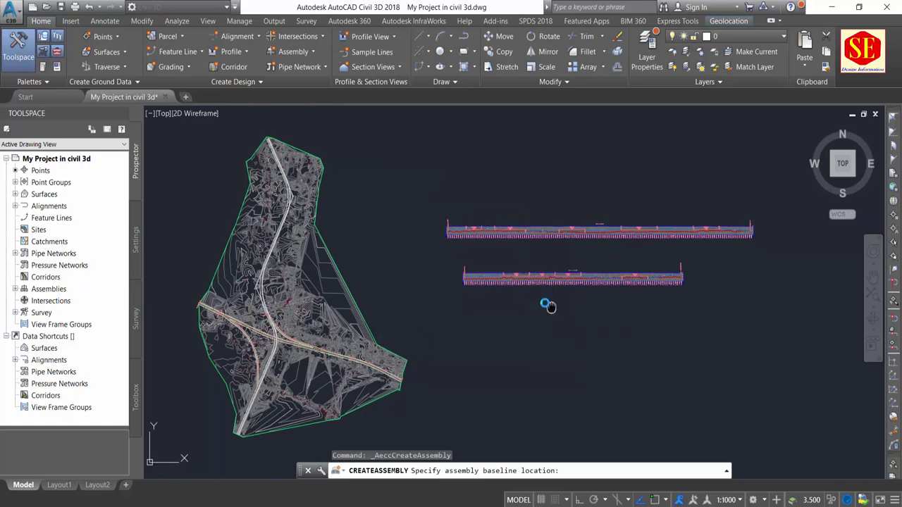
pyautogui.scroll(3, 465, 233)
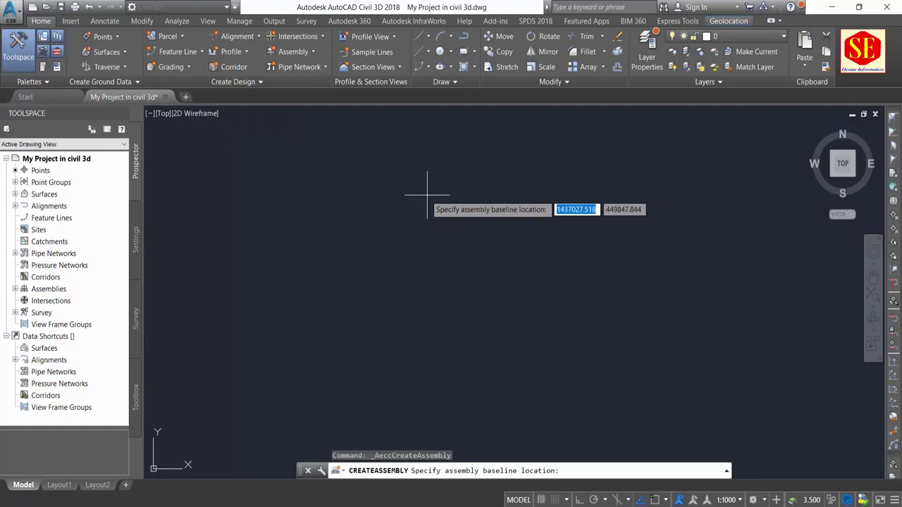
pyautogui.scroll(2, 423, 211)
pyautogui.click(418, 251)
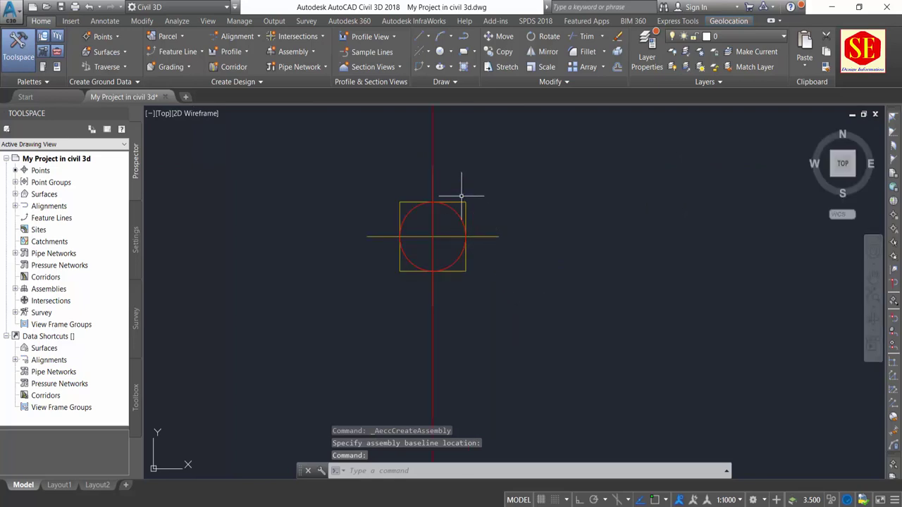
pyautogui.click(458, 201)
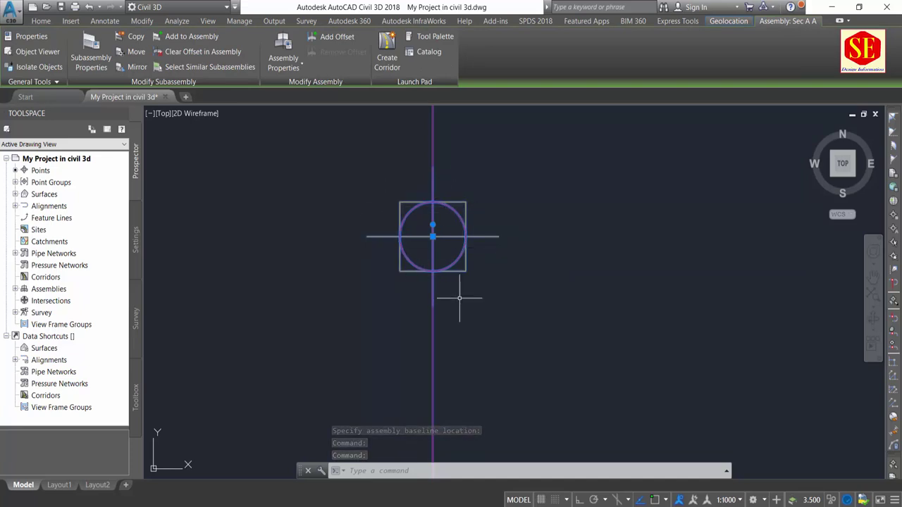
pyautogui.scroll(-3, 461, 298)
pyautogui.press('Escape')
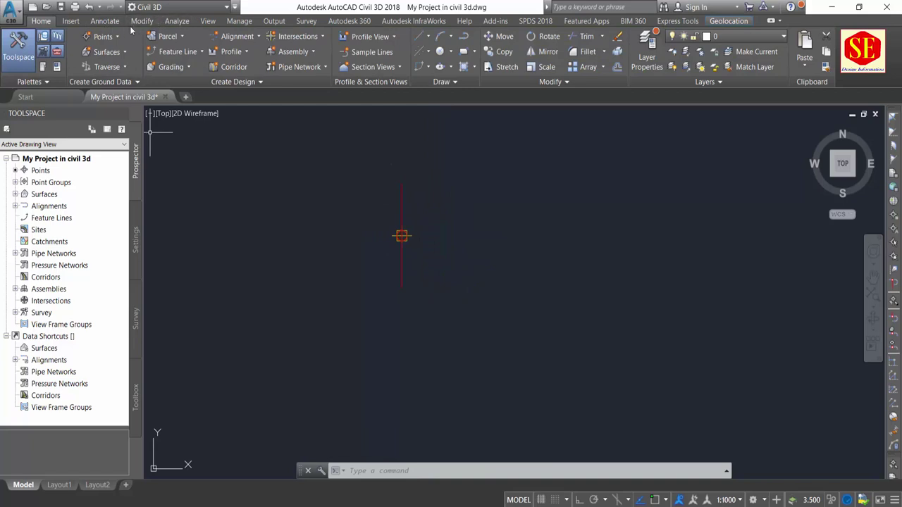
pyautogui.click(208, 22)
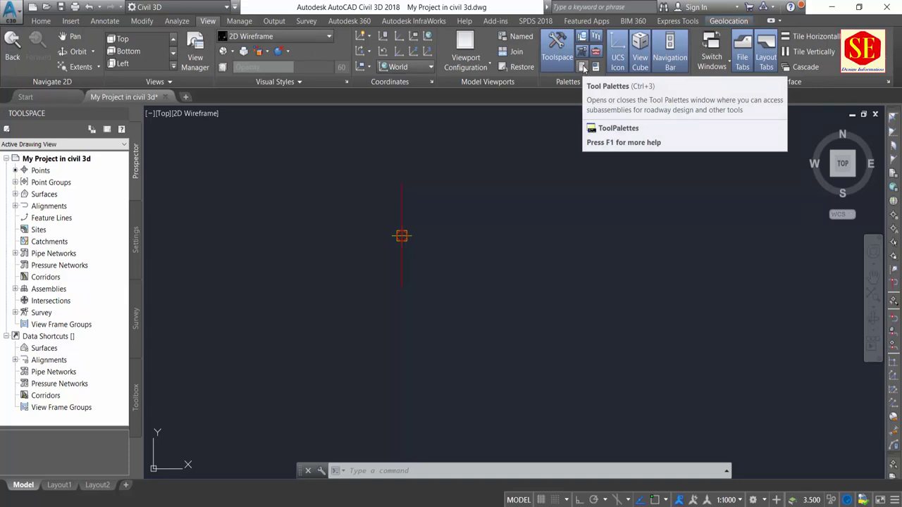
# Open the subassembly Tool Palettes and browse the Basic through Conditional tabs.
pyautogui.click(582, 67)
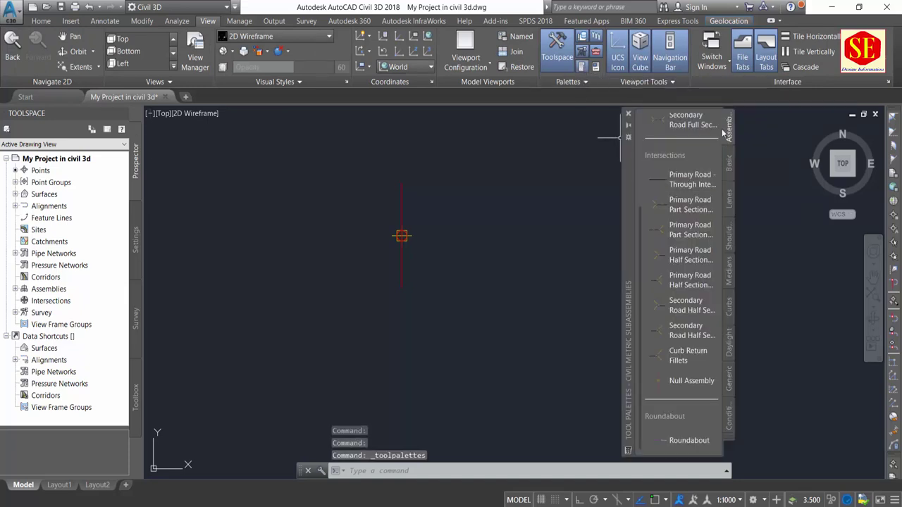
pyautogui.moveTo(627, 175); pyautogui.dragTo(539, 161)
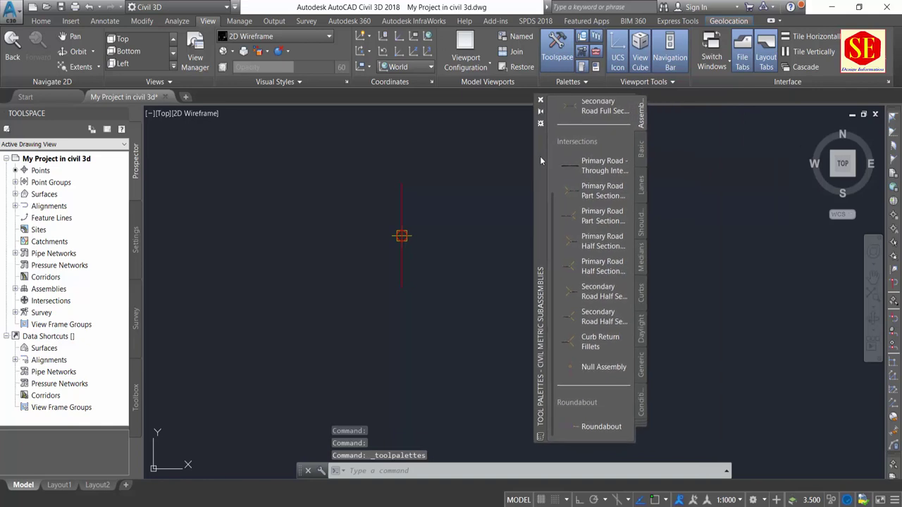
pyautogui.click(643, 151)
pyautogui.click(644, 185)
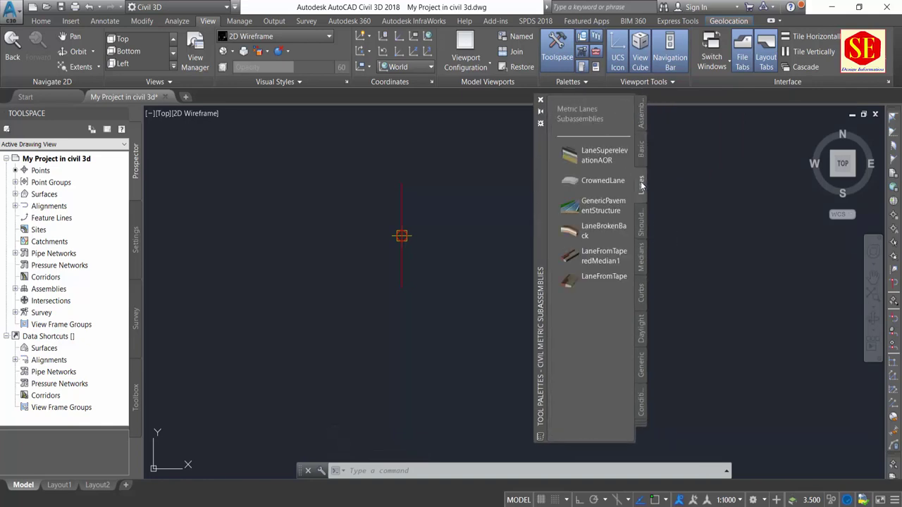
pyautogui.click(643, 224)
pyautogui.click(643, 255)
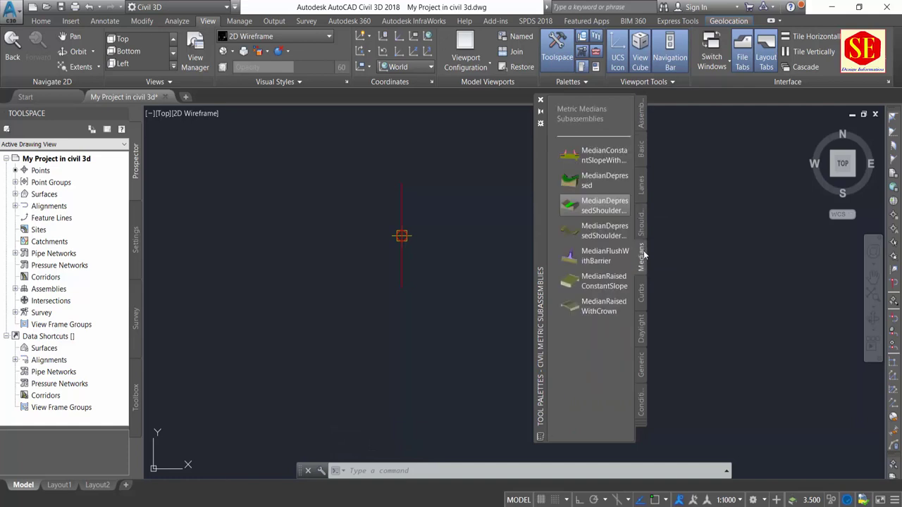
pyautogui.click(640, 300)
pyautogui.click(642, 328)
pyautogui.click(642, 365)
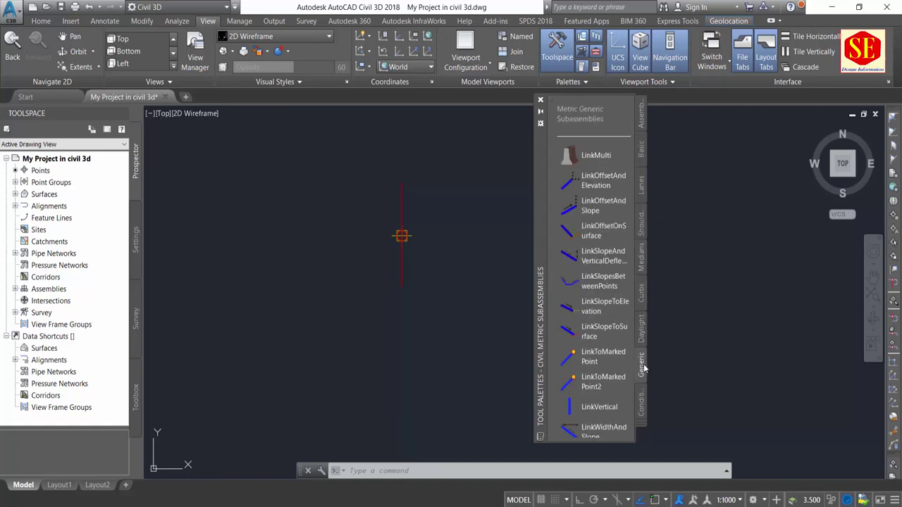
pyautogui.click(643, 416)
# Pick LaneSuperelevationAOR from the Lanes palette (3.600 width, -2.00% slope).
pyautogui.click(642, 127)
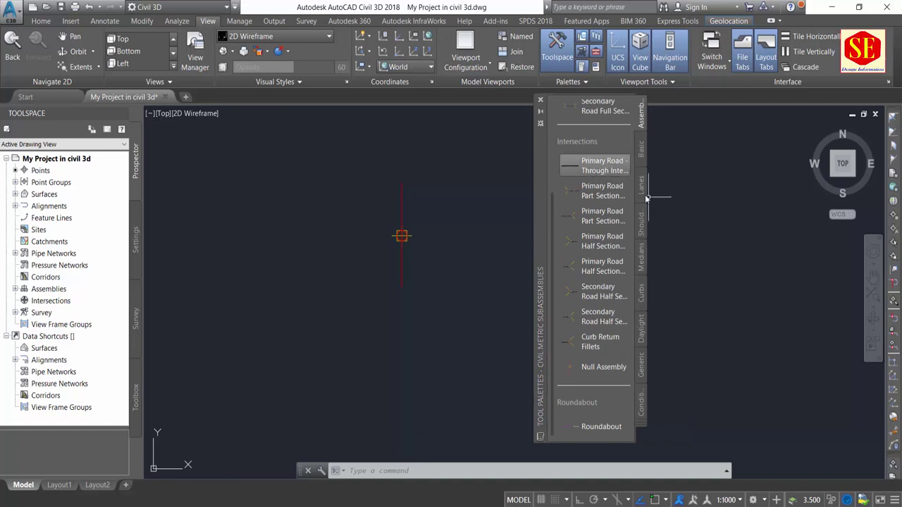
pyautogui.click(642, 156)
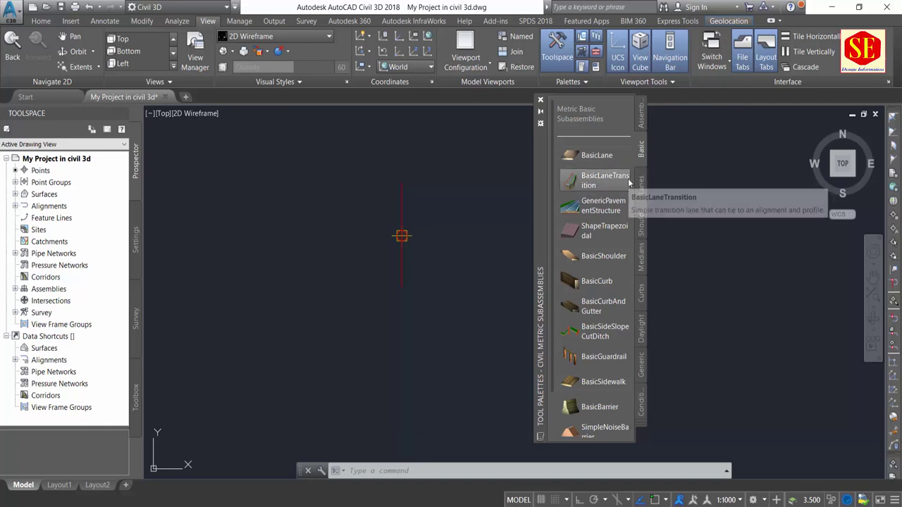
pyautogui.click(642, 192)
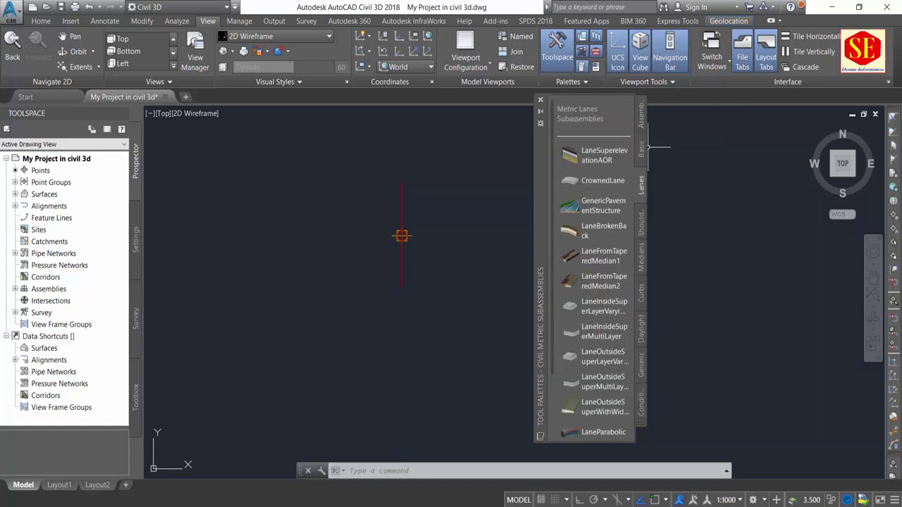
pyautogui.click(595, 160)
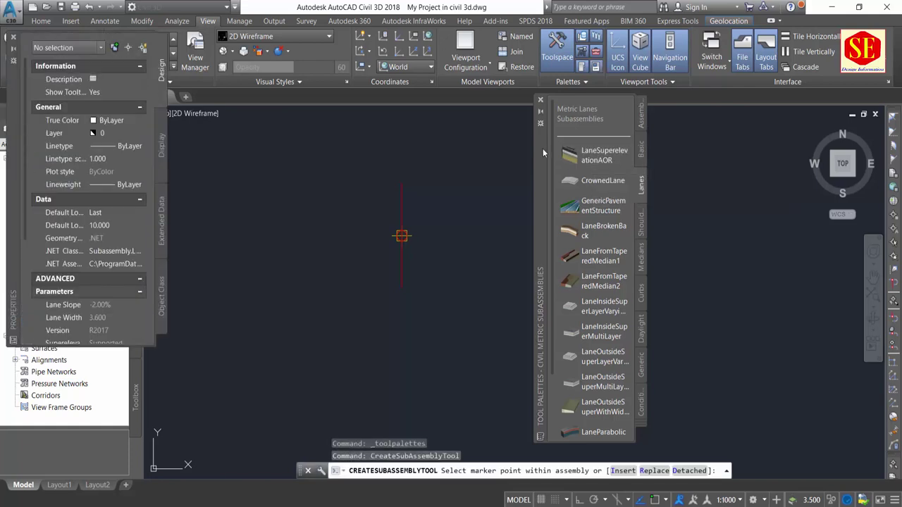
pyautogui.moveTo(17, 110); pyautogui.dragTo(207, 192)
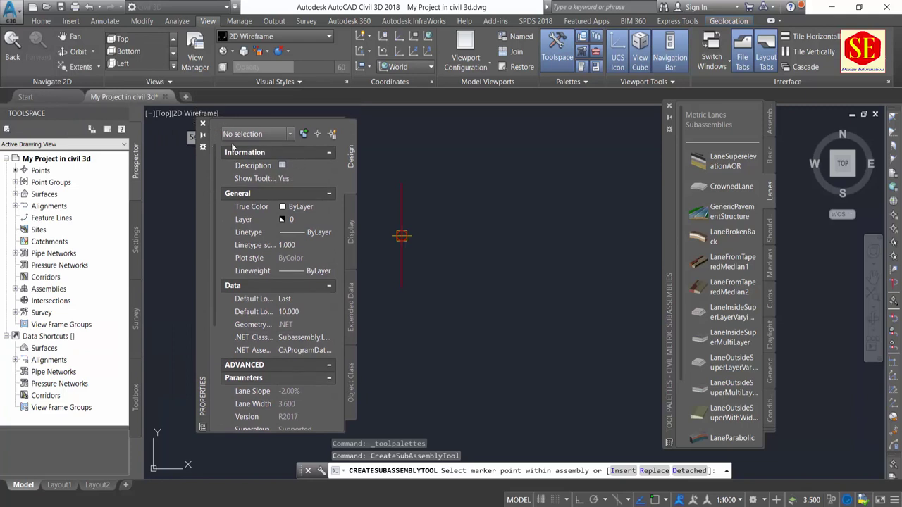
pyautogui.scroll(-3, 291, 253)
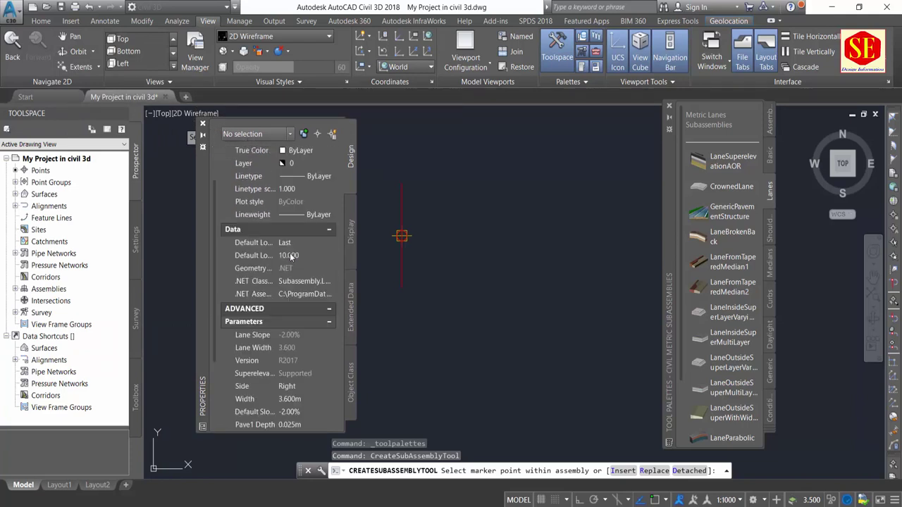
pyautogui.scroll(-3, 291, 255)
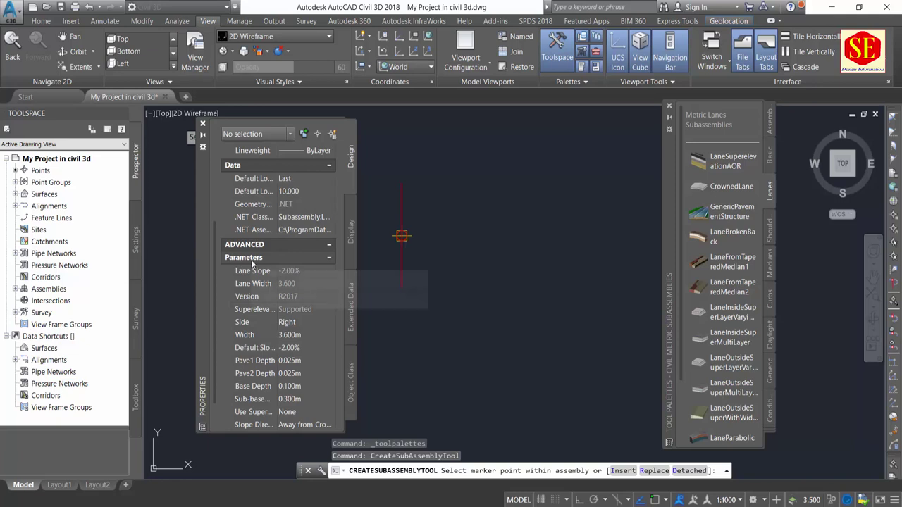
pyautogui.scroll(-1, 266, 268)
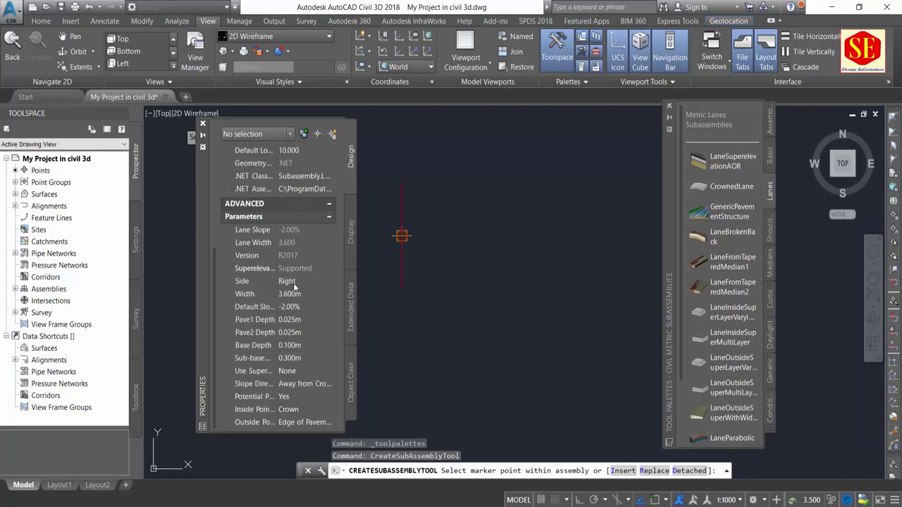
pyautogui.click(296, 284)
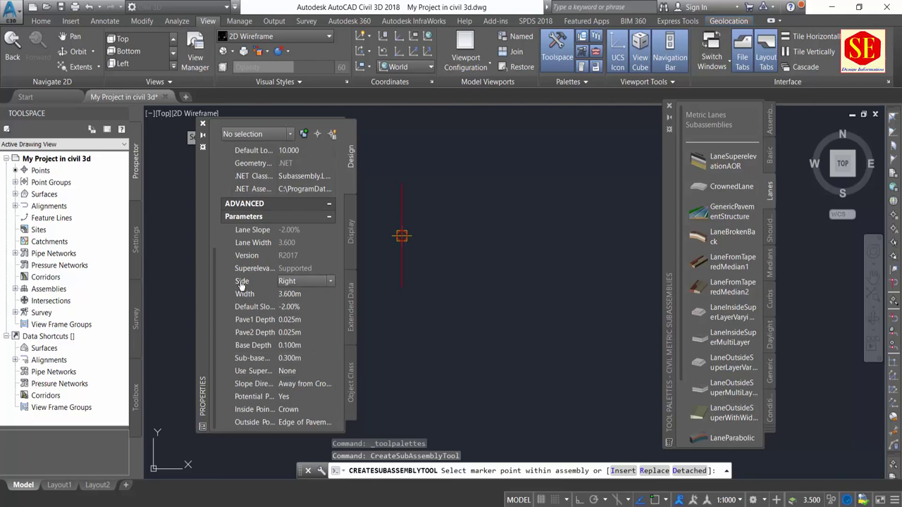
pyautogui.click(303, 284)
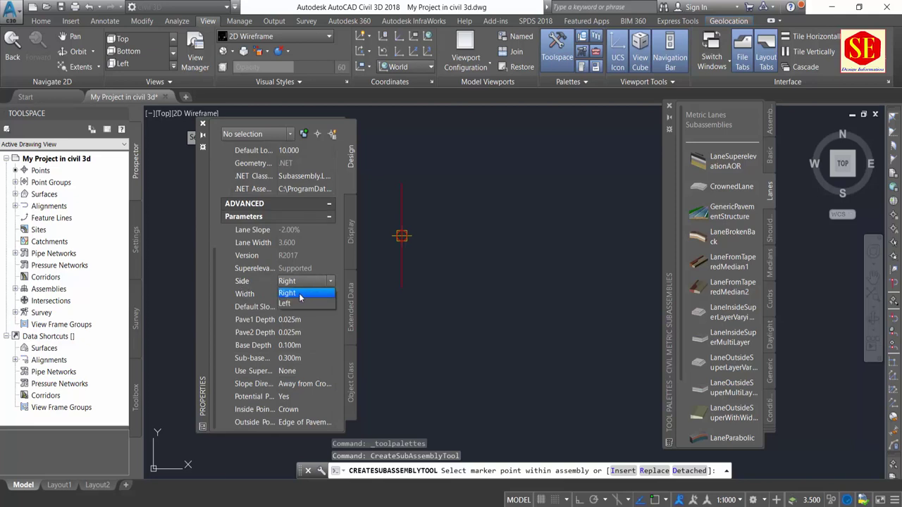
pyautogui.click(299, 295)
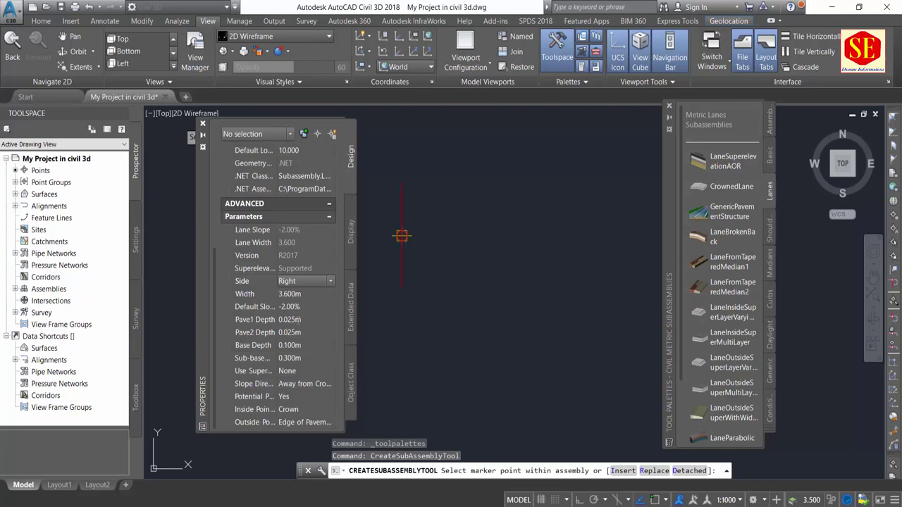
pyautogui.click(297, 319)
pyautogui.click(291, 332)
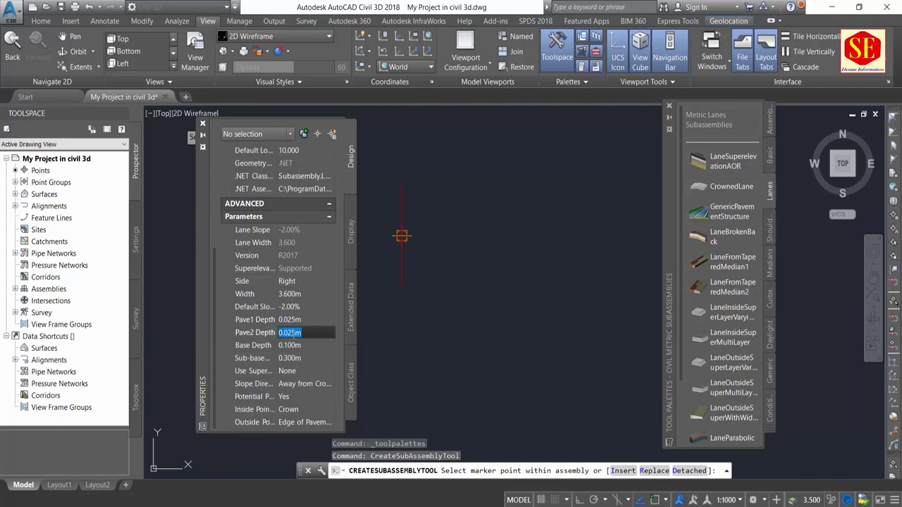
pyautogui.click(247, 350)
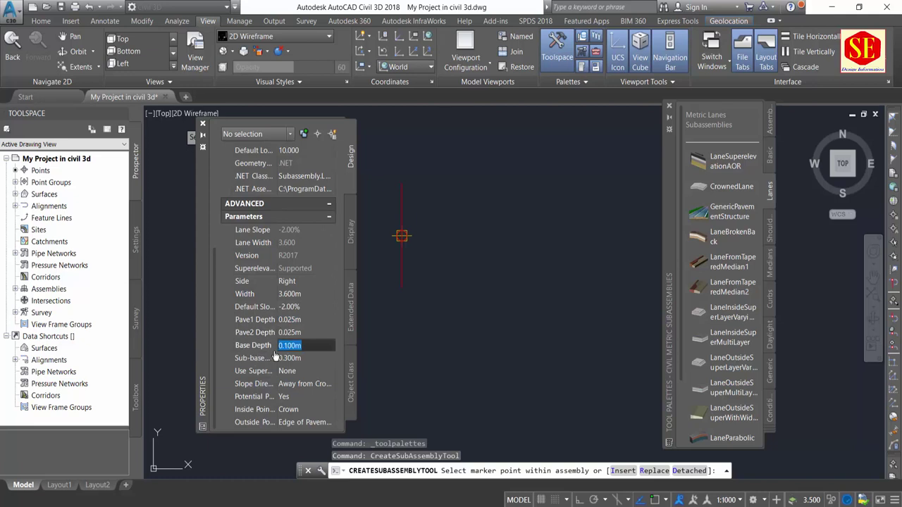
pyautogui.click(261, 361)
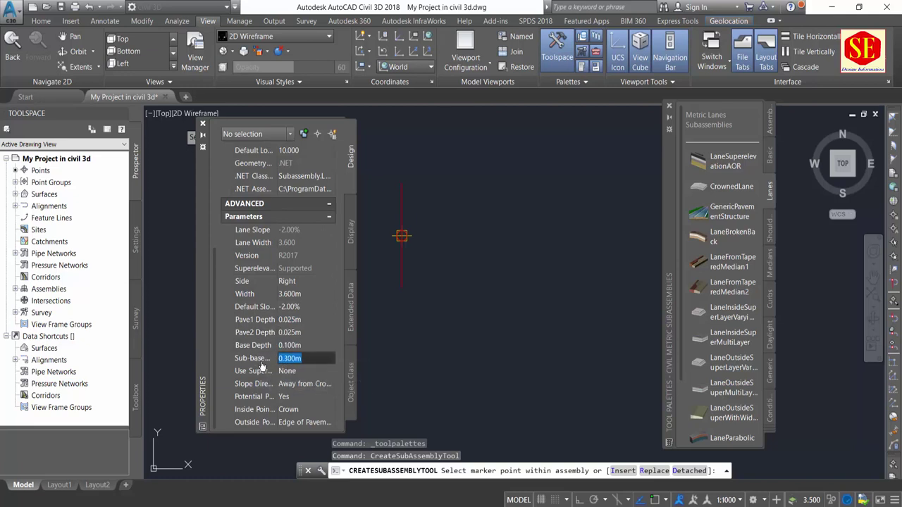
pyautogui.click(255, 372)
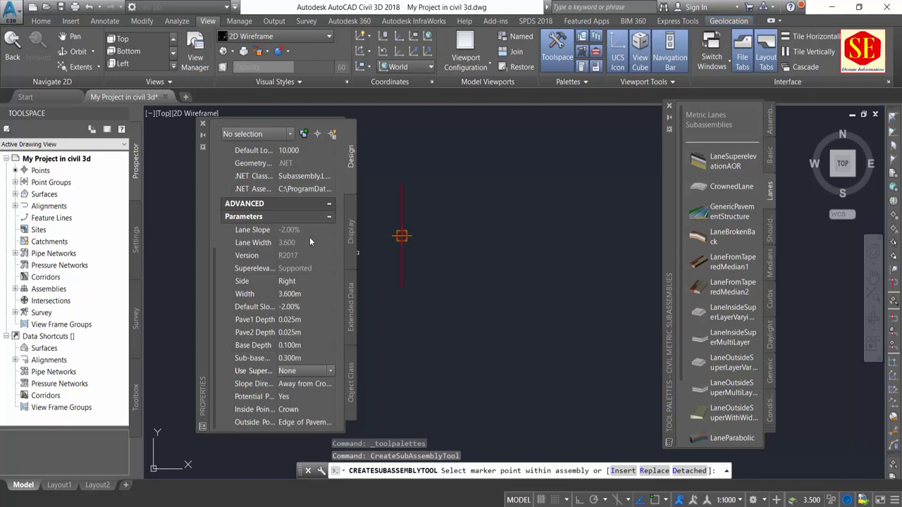
pyautogui.click(301, 294)
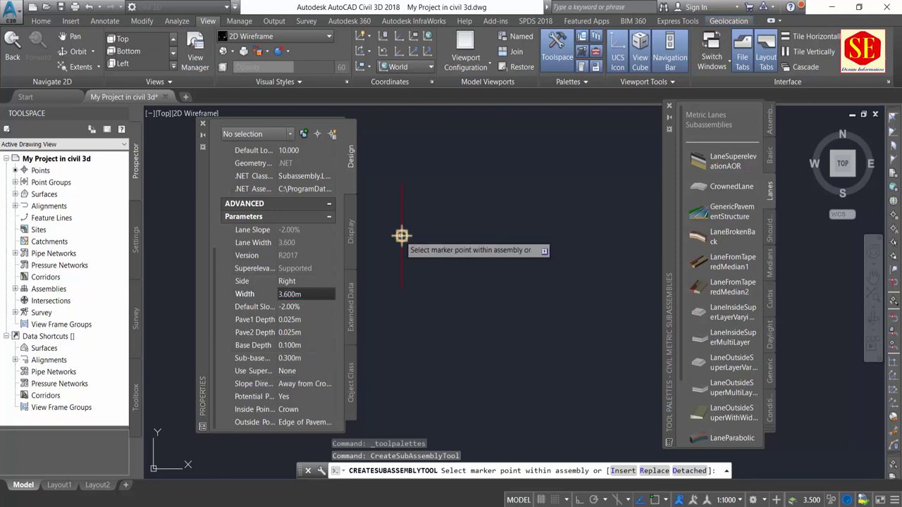
# Set the lane Width to 1.2 and Default Slope to -2.5%.
pyautogui.doubleClick(308, 296)
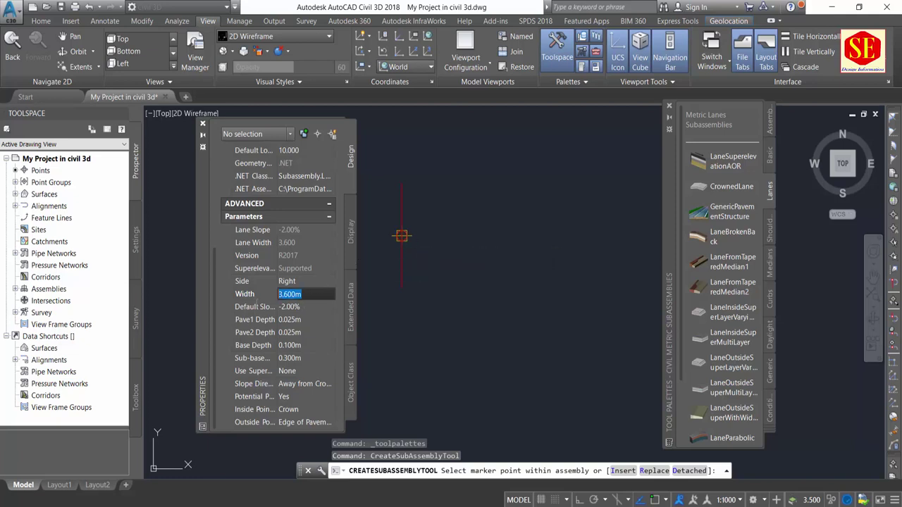
pyautogui.write('1.2')
pyautogui.click(299, 310)
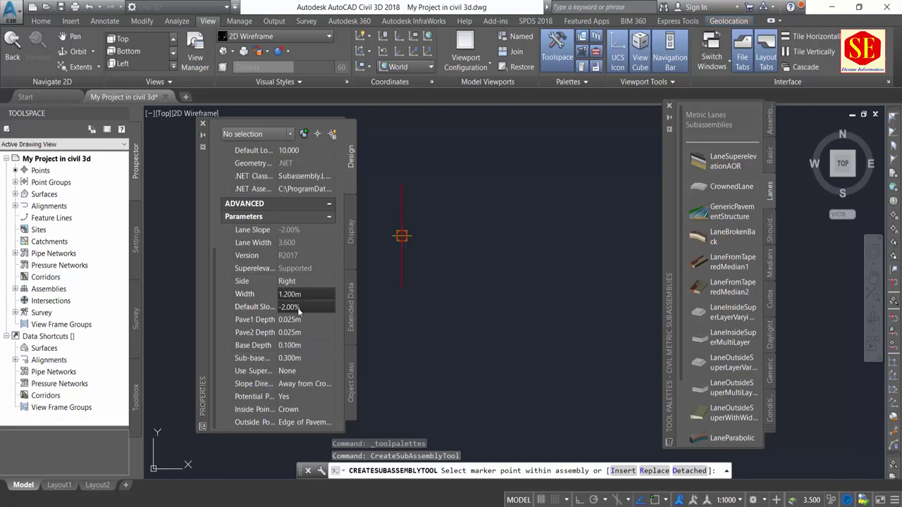
pyautogui.doubleClick(303, 310)
pyautogui.click(308, 312)
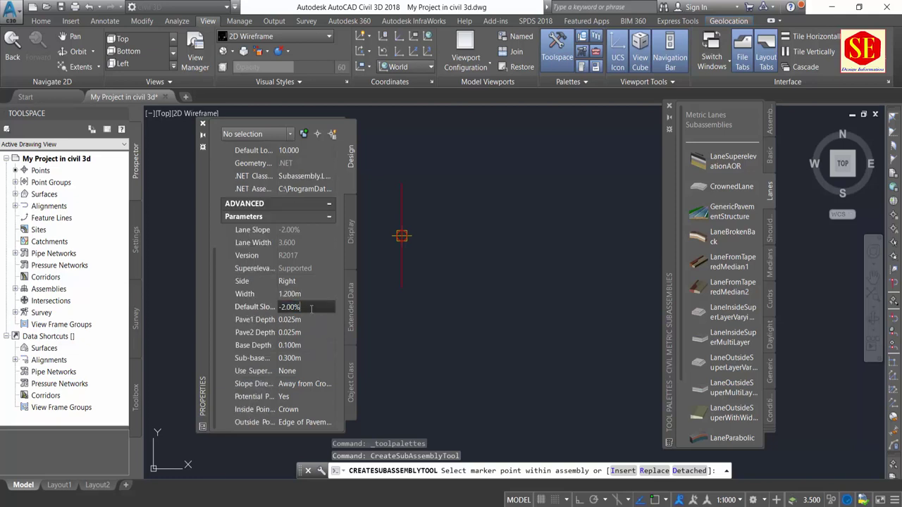
pyautogui.moveTo(308, 309); pyautogui.dragTo(248, 322)
pyautogui.write('-2.5')
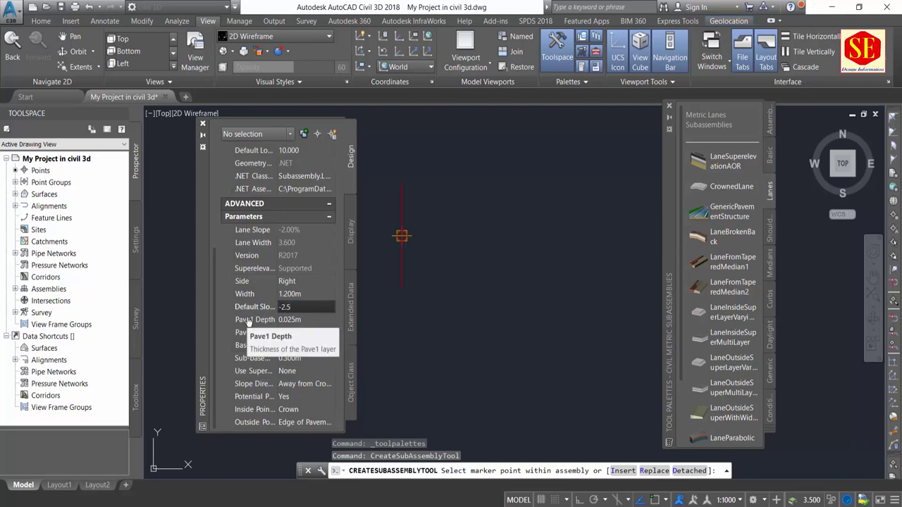
# Set Pave1 Depth to 0.005 and Pave2 Depth to 0.125.
pyautogui.click(307, 320)
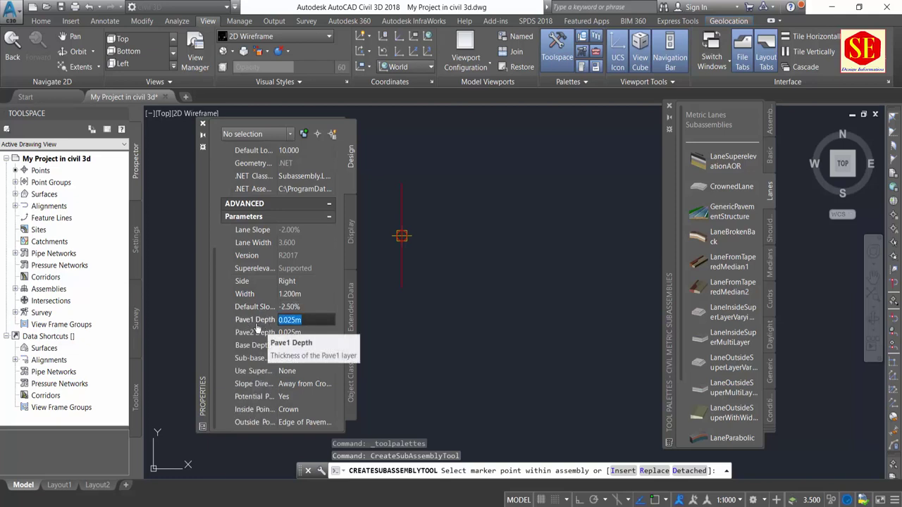
pyautogui.click(309, 322)
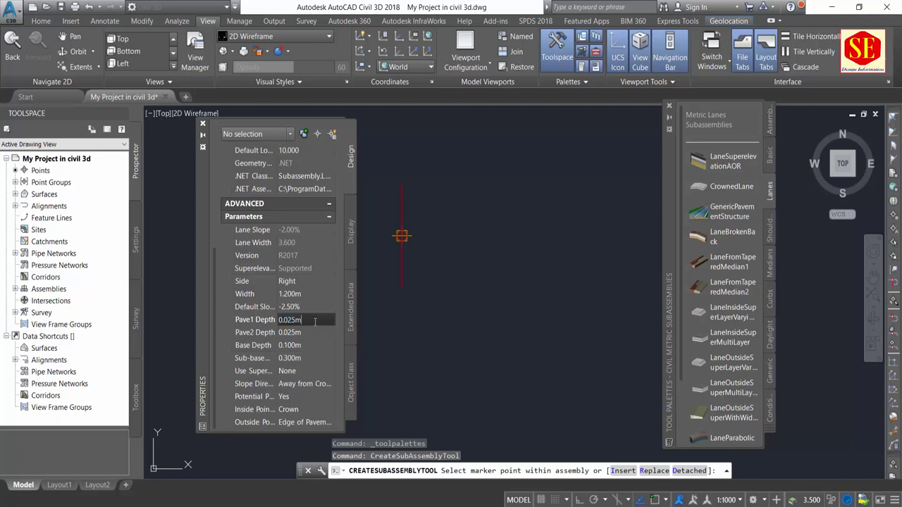
pyautogui.moveTo(315, 321); pyautogui.dragTo(276, 321)
pyautogui.write('0.')
pyautogui.click(317, 331)
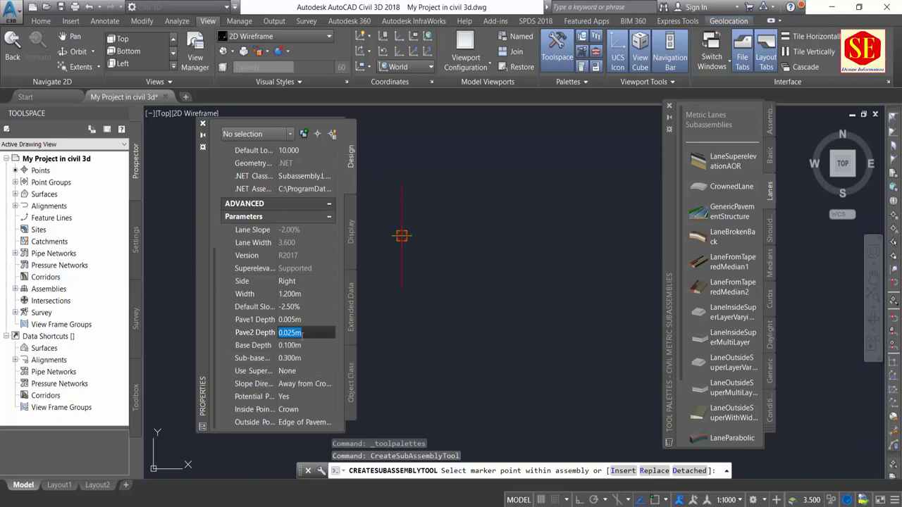
pyautogui.write('0.')
# Set Base Depth to 0.350, leaving Sub-base Depth at 0.300.
pyautogui.click(299, 346)
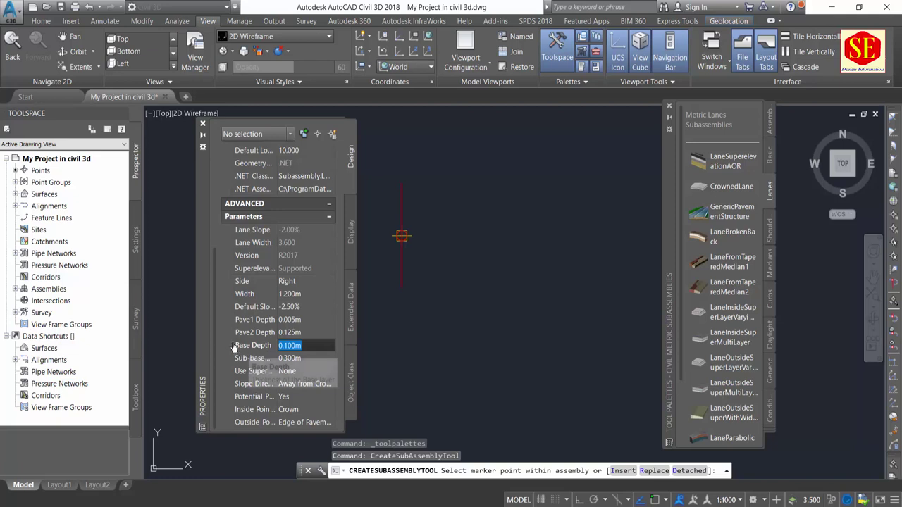
pyautogui.click(315, 345)
pyautogui.doubleClick(303, 345)
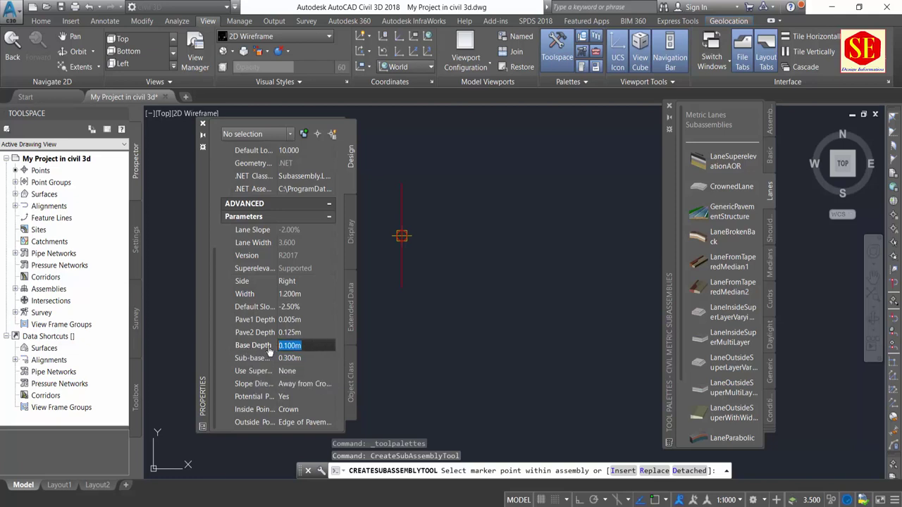
pyautogui.write('.350')
pyautogui.press('Tab')
pyautogui.click(285, 359)
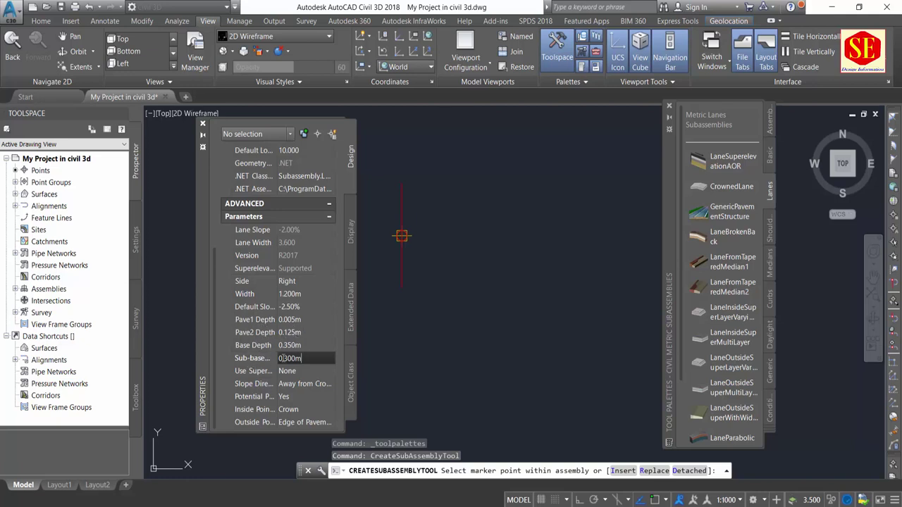
pyautogui.click(301, 372)
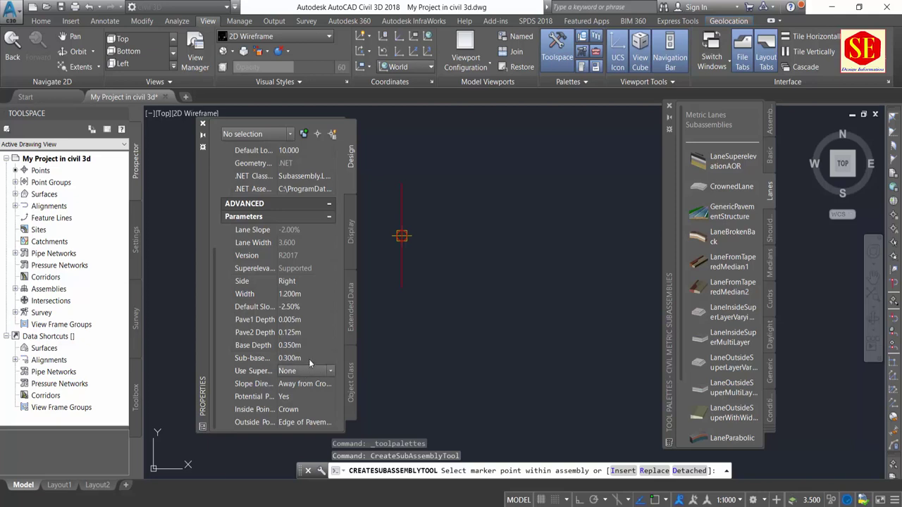
pyautogui.scroll(2, 384, 239)
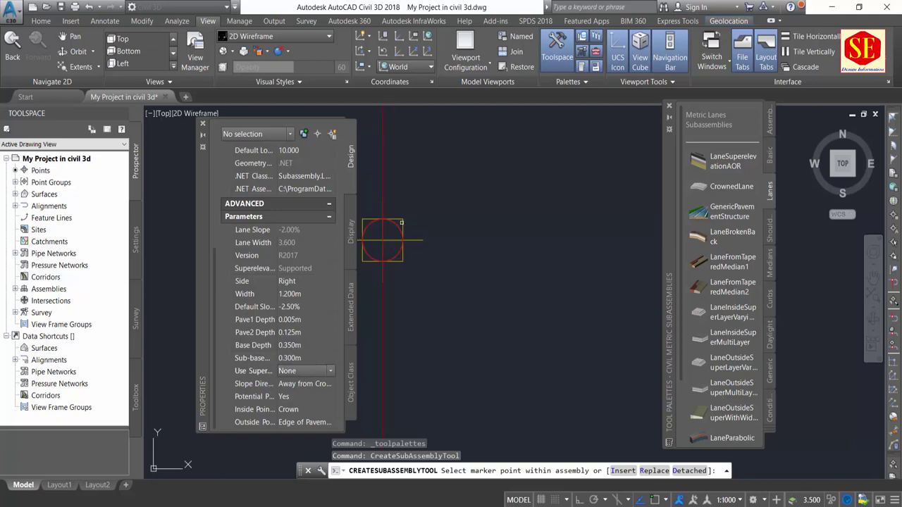
# Reset the superelevation lane Width to 3.6 m.
pyautogui.scroll(-3, 451, 296)
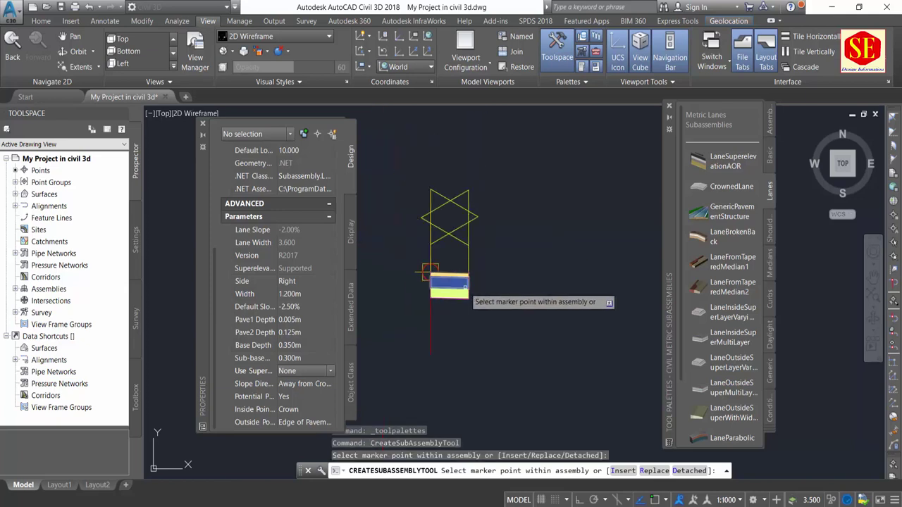
pyautogui.scroll(3, 458, 303)
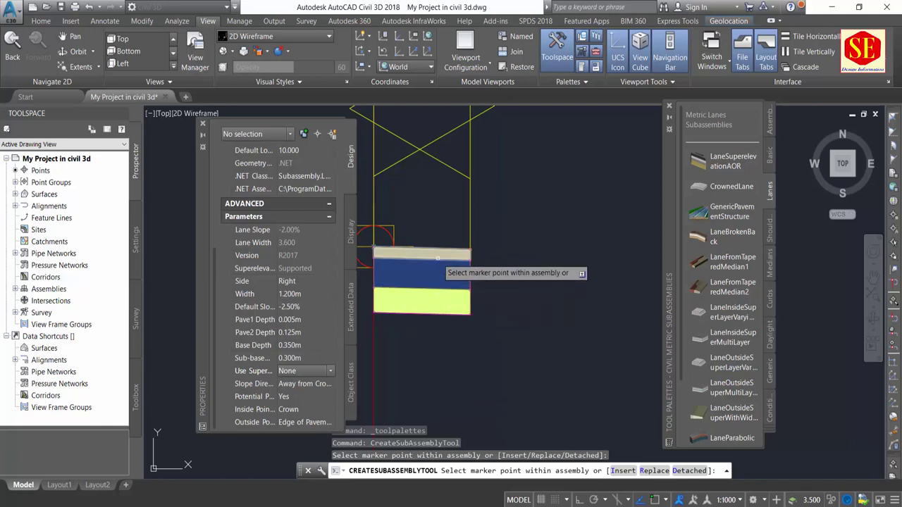
pyautogui.click(312, 294)
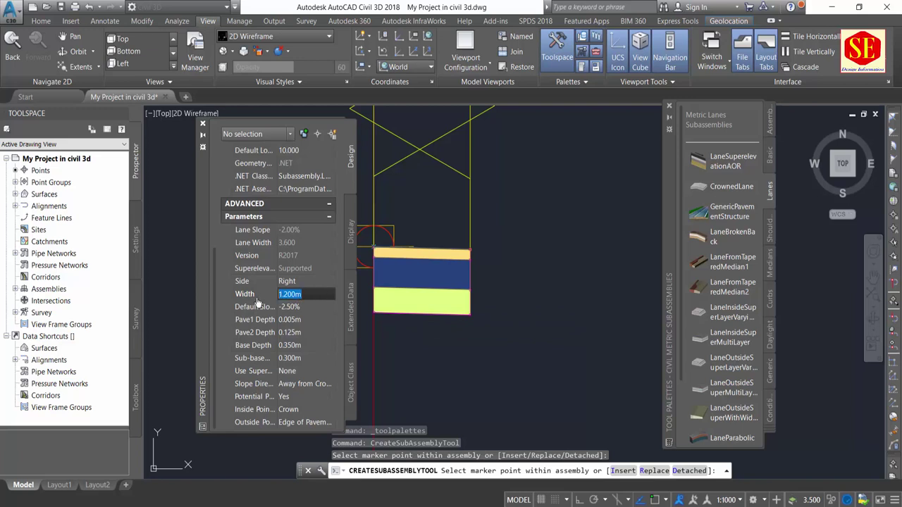
pyautogui.write('3.6')
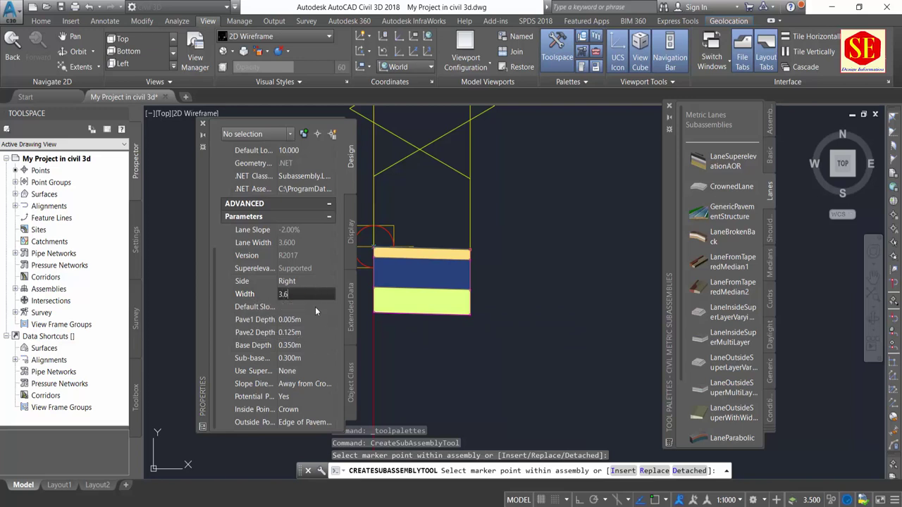
pyautogui.click(315, 307)
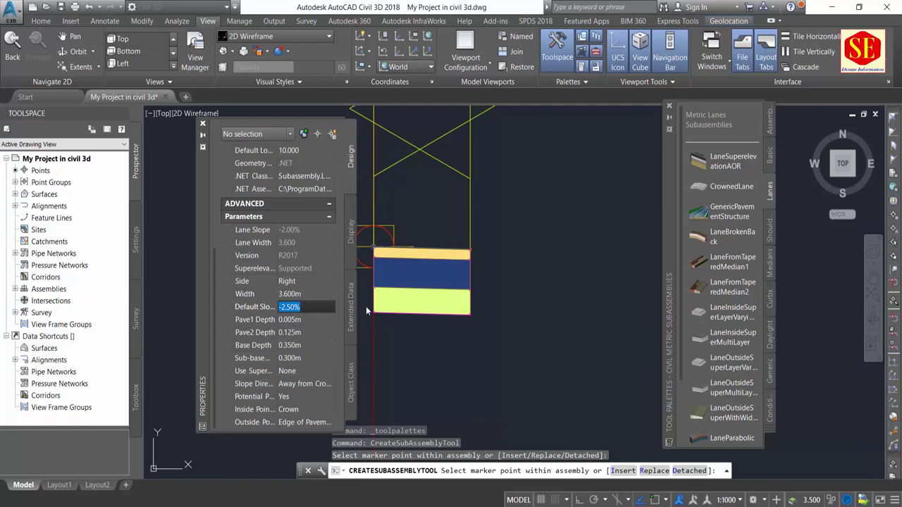
# Attach the 3.600 m lane at the assembly's marker point and zoom to its outer end.
pyautogui.scroll(3, 480, 248)
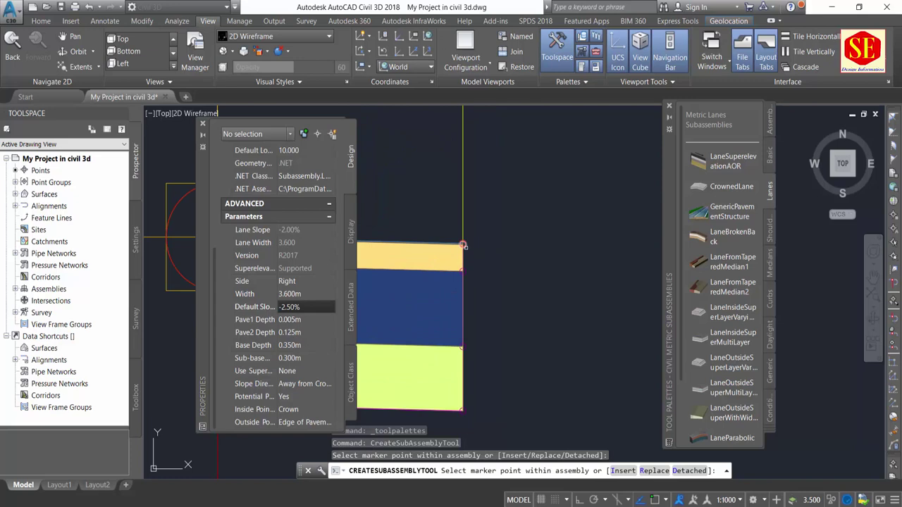
pyautogui.scroll(3, 462, 246)
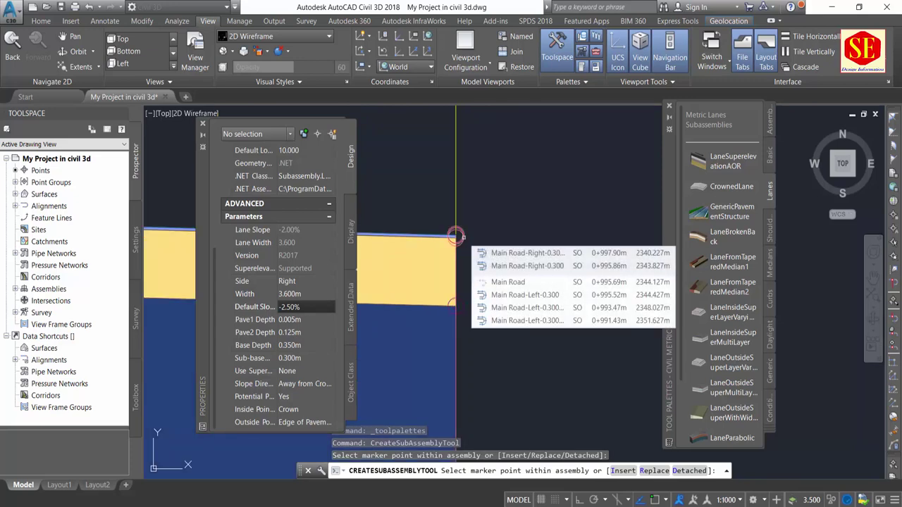
pyautogui.click(456, 235)
pyautogui.scroll(-2, 458, 236)
pyautogui.scroll(-3, 423, 260)
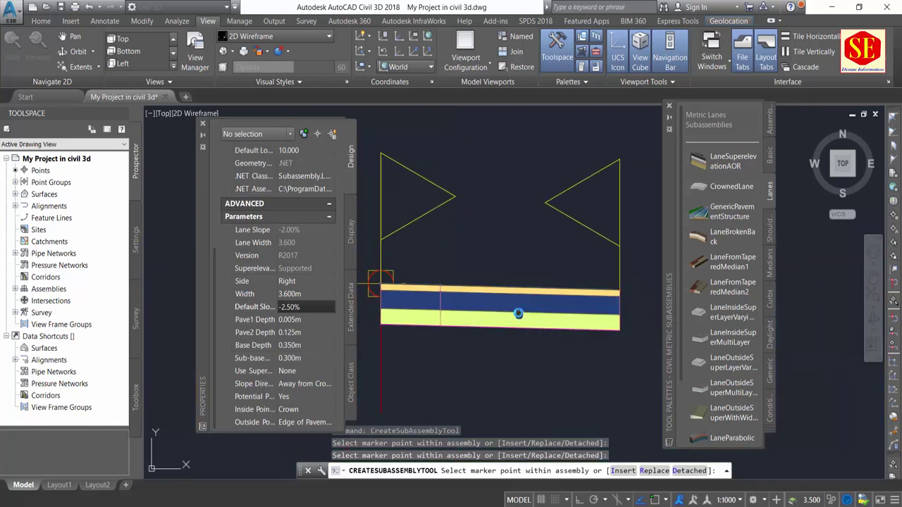
pyautogui.scroll(2, 423, 299)
pyautogui.scroll(-2, 462, 266)
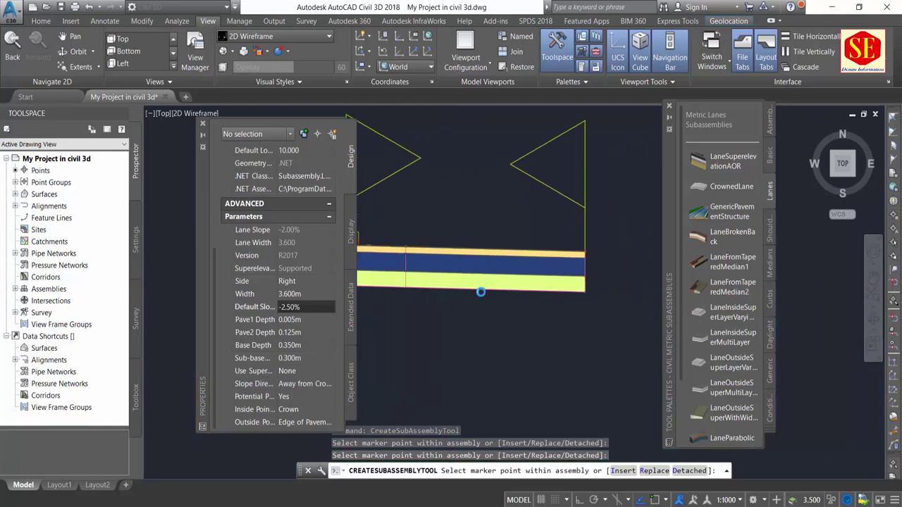
pyautogui.moveTo(543, 282); pyautogui.dragTo(457, 261, button='middle')
pyautogui.scroll(5, 493, 268)
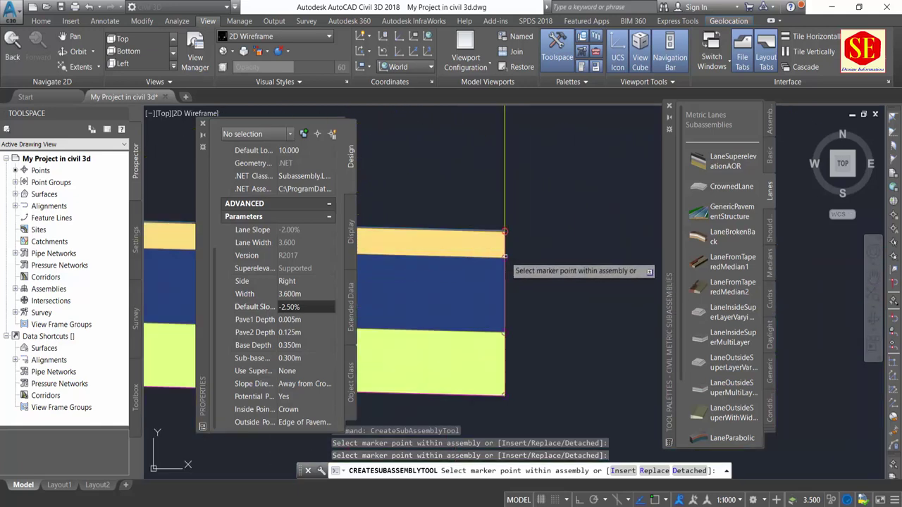
pyautogui.scroll(3, 503, 226)
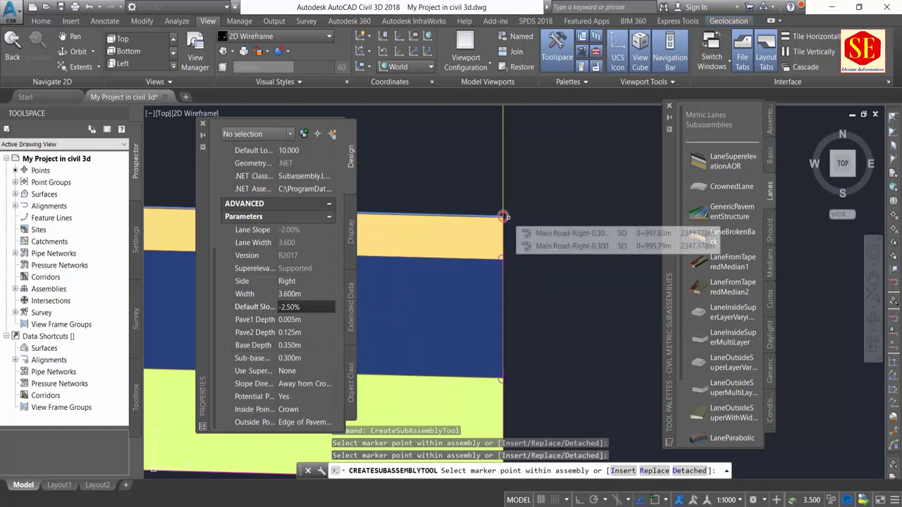
pyautogui.scroll(-3, 511, 227)
pyautogui.scroll(-4, 486, 262)
pyautogui.scroll(-3, 483, 264)
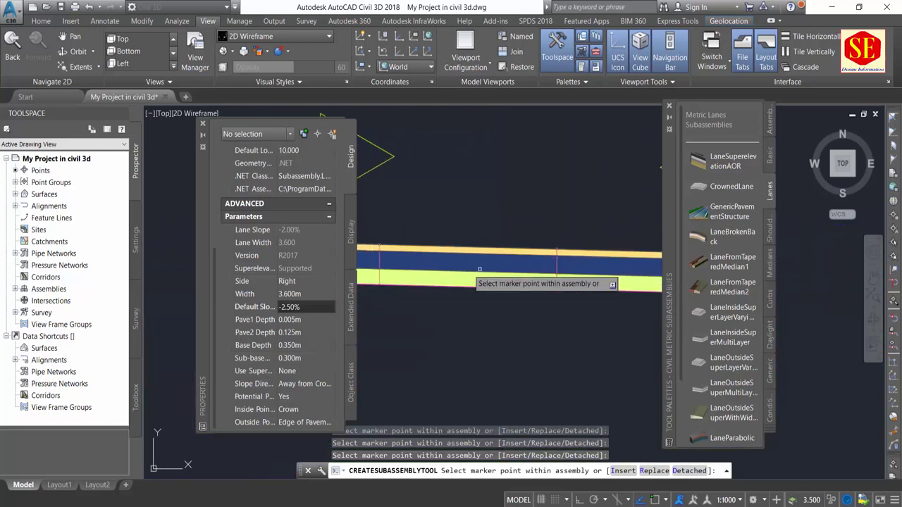
pyautogui.scroll(2, 538, 281)
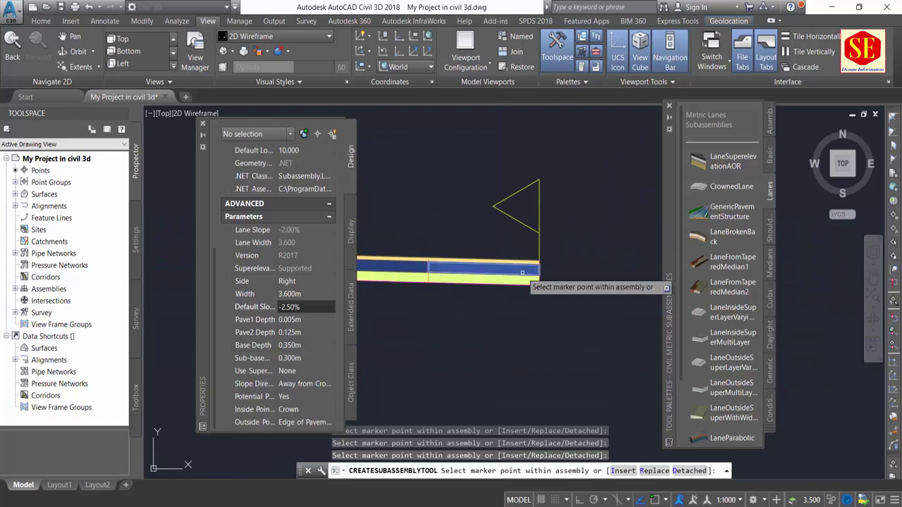
pyautogui.scroll(2, 525, 278)
pyautogui.scroll(2, 564, 240)
pyautogui.scroll(2, 558, 229)
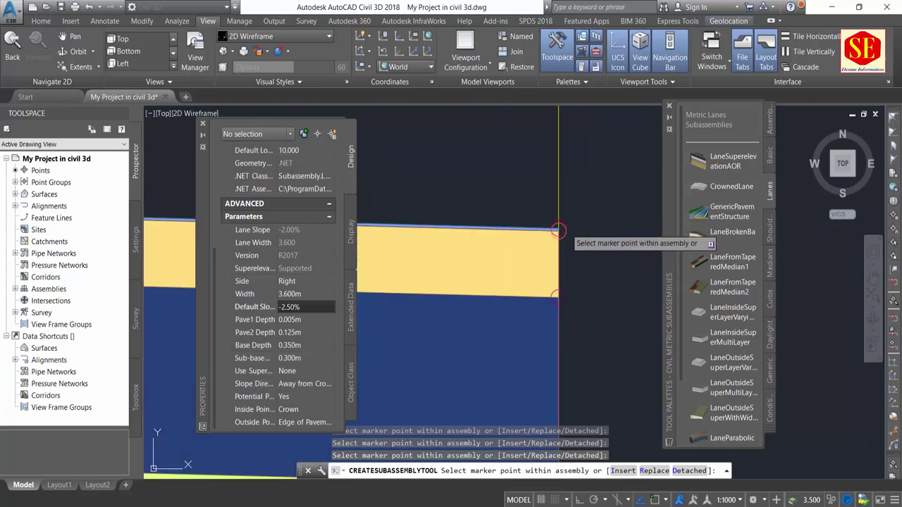
pyautogui.scroll(-3, 532, 255)
pyautogui.scroll(-1, 511, 261)
pyautogui.scroll(1, 505, 264)
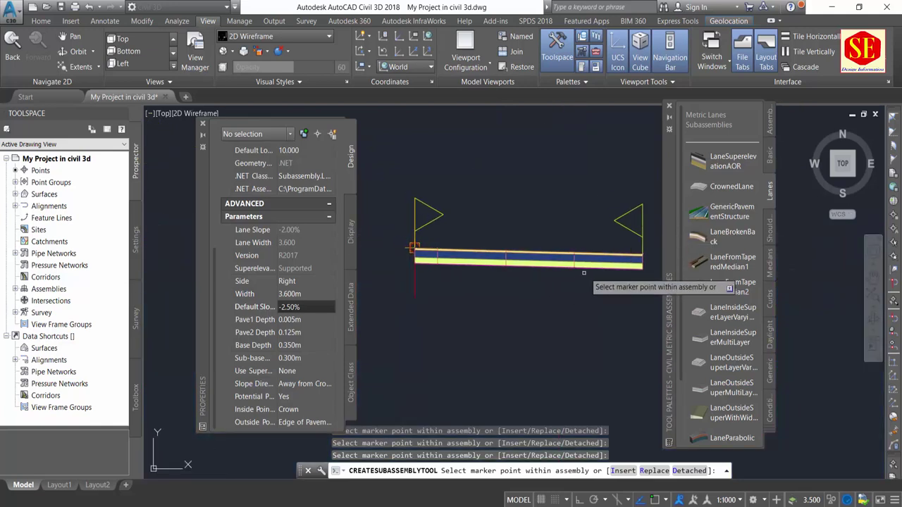
pyautogui.scroll(2, 532, 276)
pyautogui.scroll(1, 475, 276)
pyautogui.scroll(1, 450, 261)
pyautogui.scroll(-1, 472, 278)
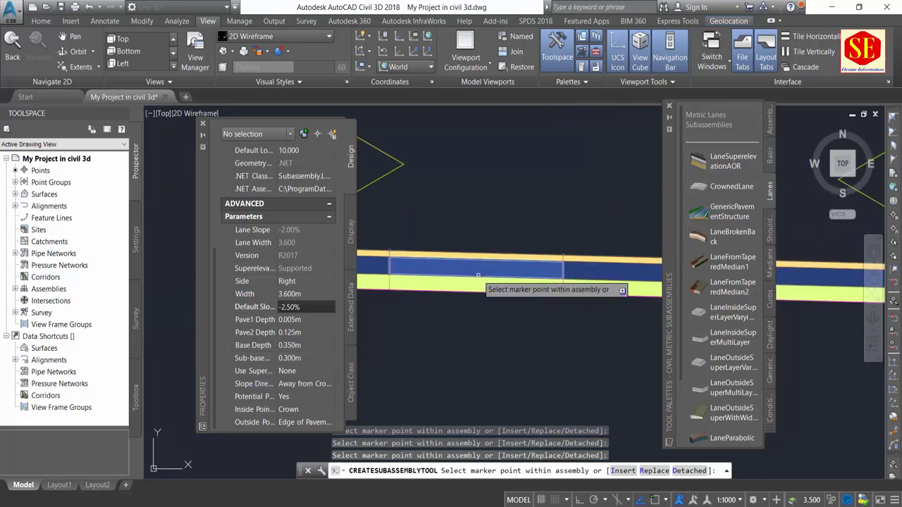
pyautogui.scroll(-1, 458, 291)
pyautogui.scroll(-1, 567, 300)
pyautogui.scroll(3, 548, 271)
pyautogui.scroll(-1, 548, 270)
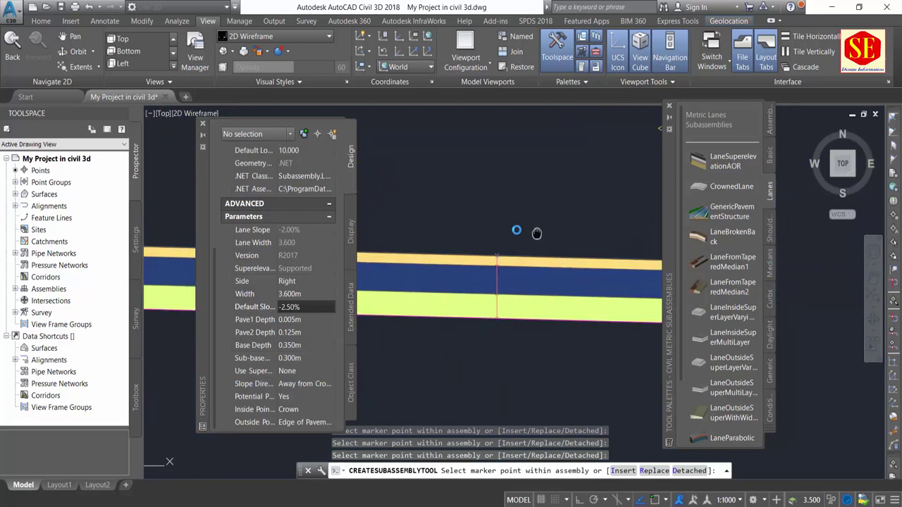
pyautogui.scroll(3, 494, 228)
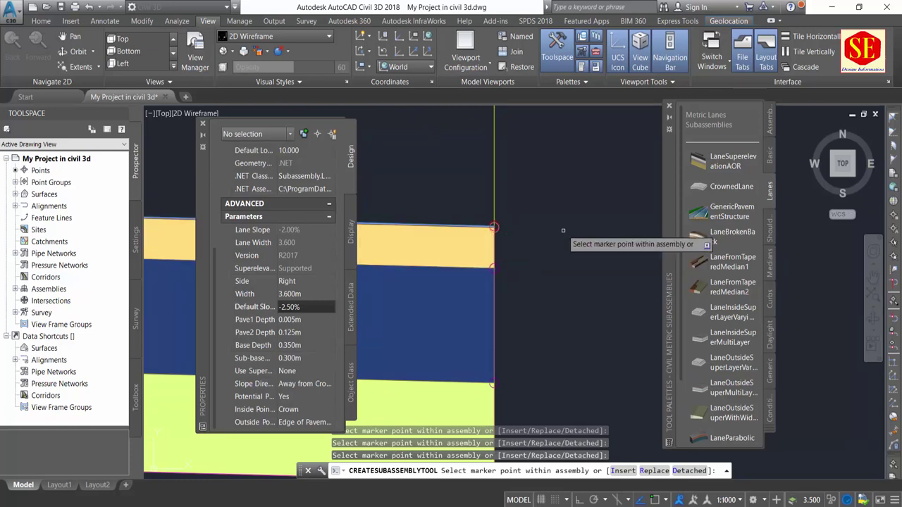
# Change the superelevation lane Width to 2.4 m.
pyautogui.click(292, 294)
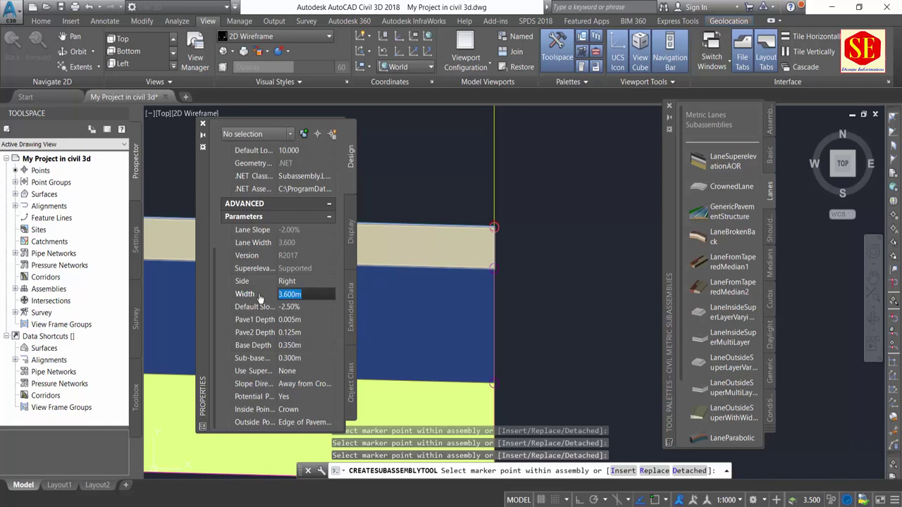
pyautogui.write('2.4')
pyautogui.click(307, 306)
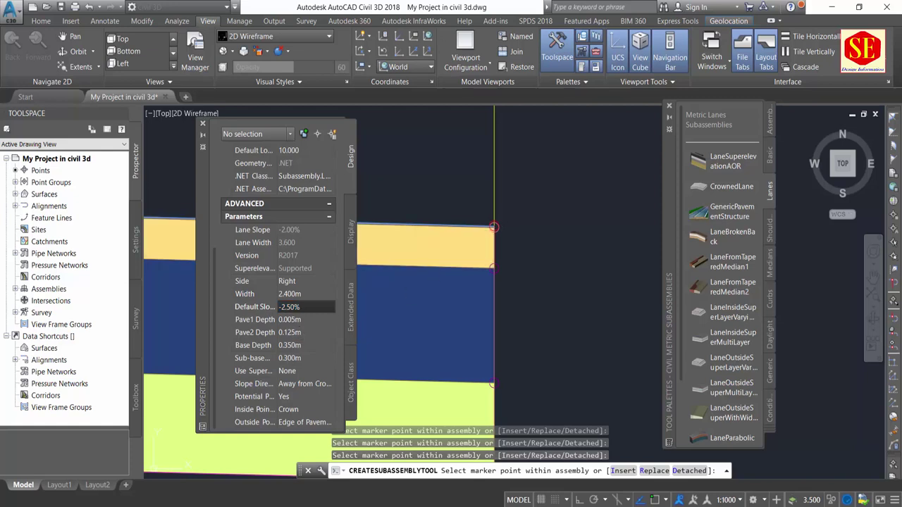
# Pan to the right end of the lanes and reselect LaneSuperelevationAOR from the palette.
pyautogui.scroll(-3, 494, 227)
pyautogui.moveTo(501, 310); pyautogui.dragTo(625, 329, button='middle')
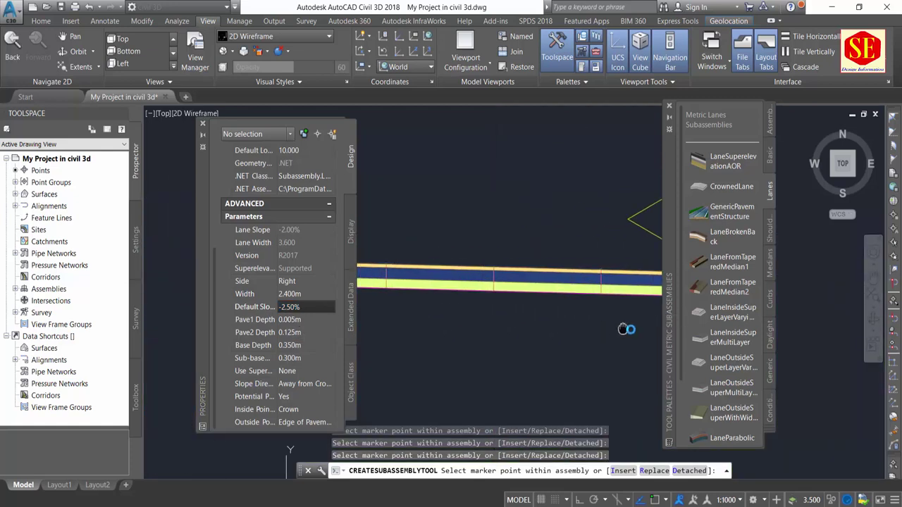
pyautogui.scroll(-3, 626, 329)
pyautogui.scroll(3, 413, 285)
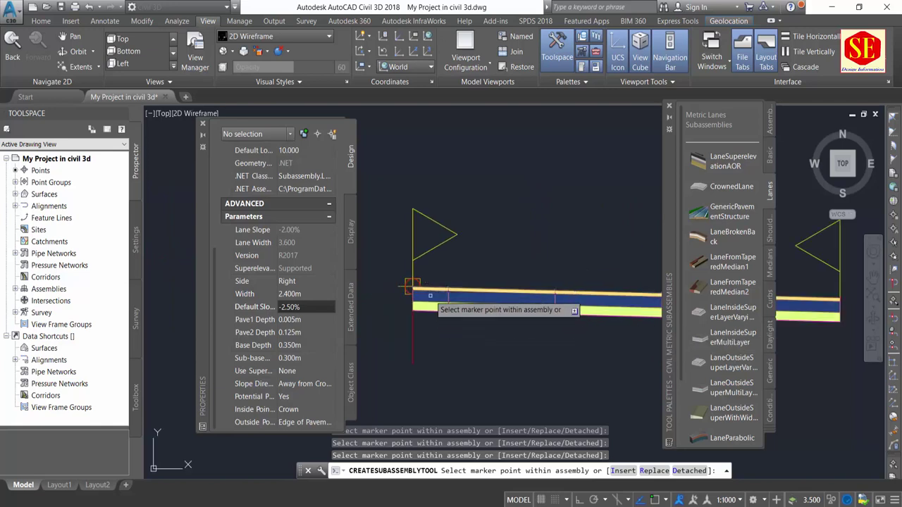
pyautogui.moveTo(497, 338); pyautogui.dragTo(442, 334, button='middle')
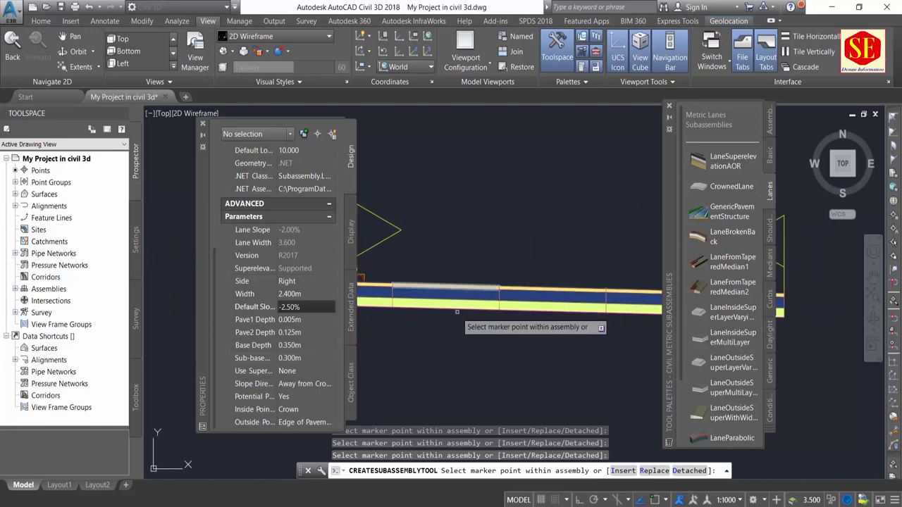
pyautogui.moveTo(505, 342); pyautogui.dragTo(439, 334, button='middle')
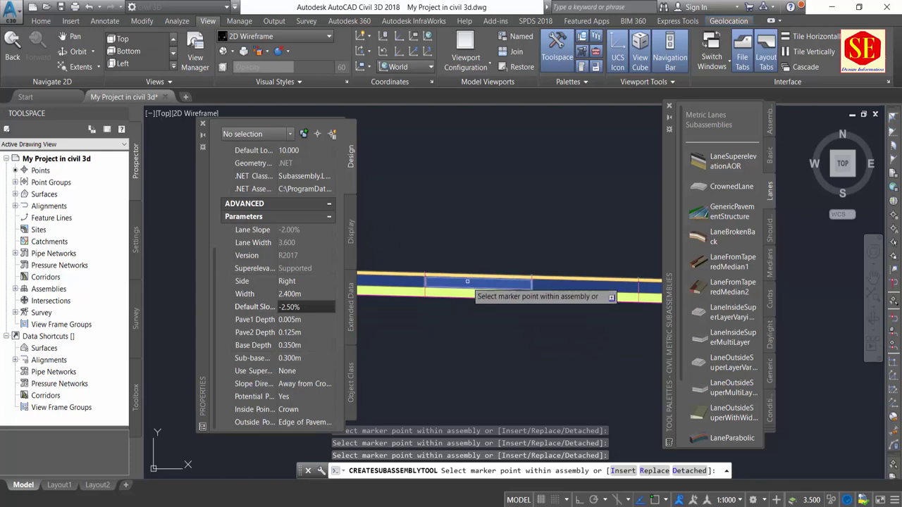
pyautogui.moveTo(471, 286); pyautogui.dragTo(411, 280, button='middle')
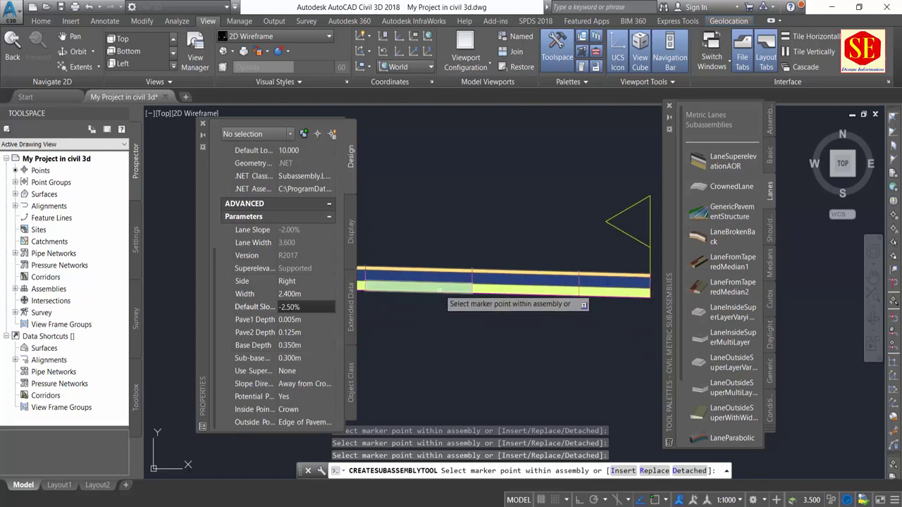
pyautogui.scroll(-2, 533, 297)
pyautogui.scroll(3, 479, 246)
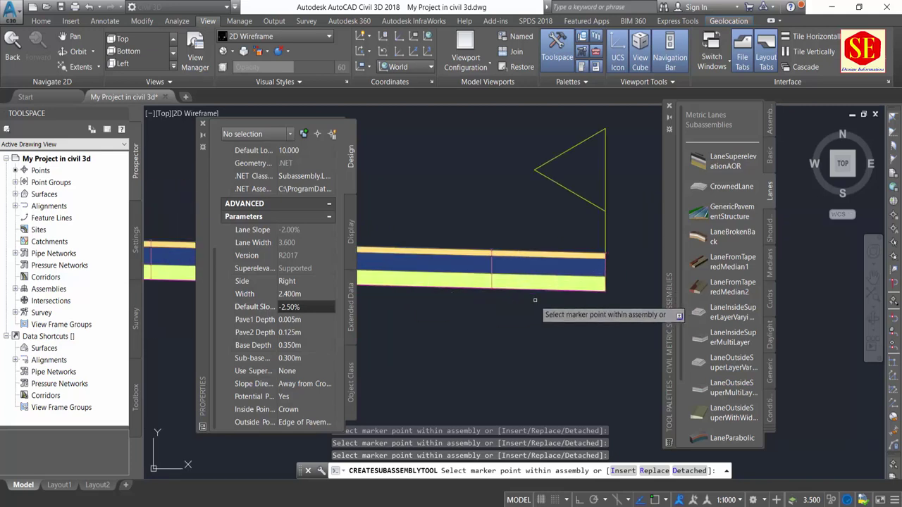
pyautogui.scroll(2, 534, 300)
pyautogui.moveTo(574, 254); pyautogui.dragTo(485, 240, button='middle')
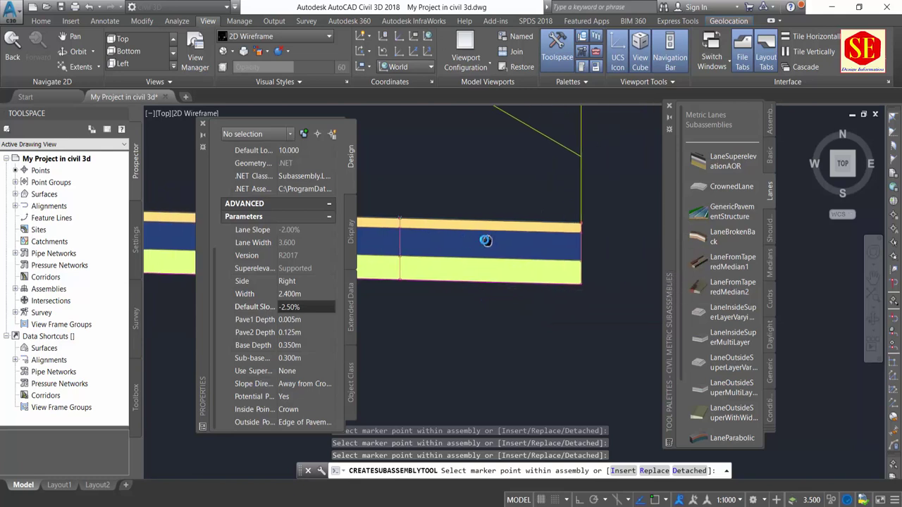
pyautogui.scroll(-1, 486, 240)
pyautogui.scroll(-2, 473, 320)
pyautogui.scroll(1, 478, 327)
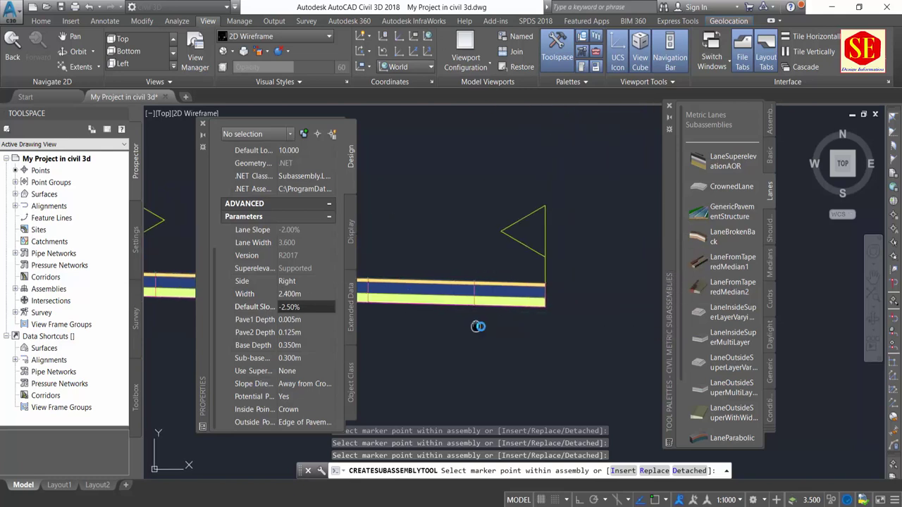
pyautogui.moveTo(478, 326); pyautogui.dragTo(569, 292, button='middle')
pyautogui.scroll(-2, 384, 334)
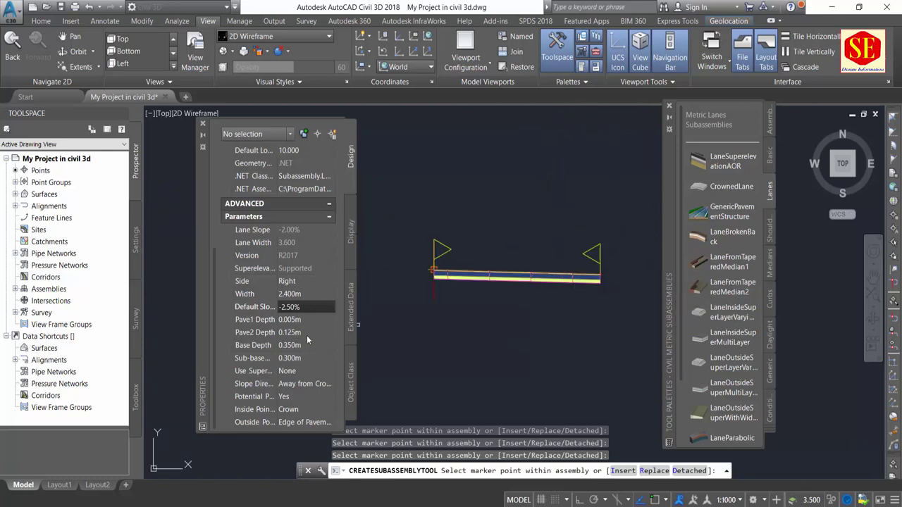
pyautogui.scroll(1, 599, 299)
pyautogui.scroll(1, 521, 262)
pyautogui.scroll(2, 564, 260)
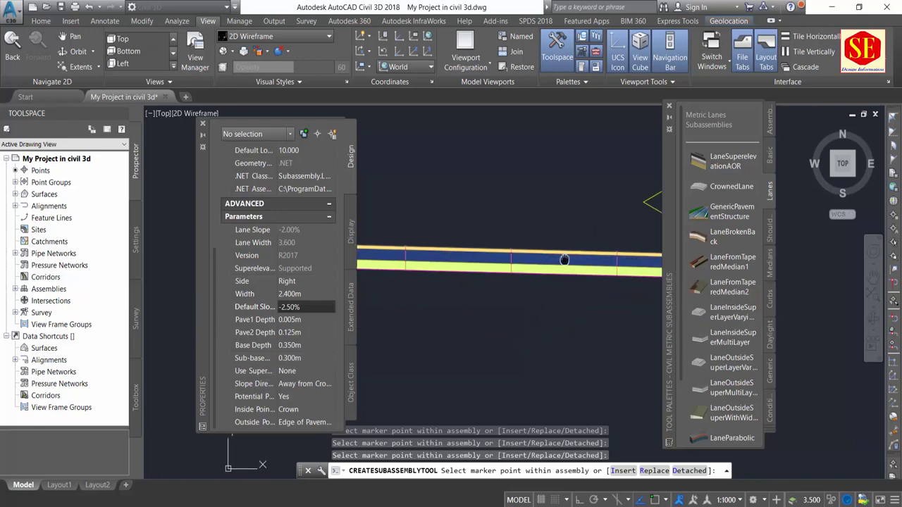
pyautogui.moveTo(535, 282); pyautogui.dragTo(486, 289, button='middle')
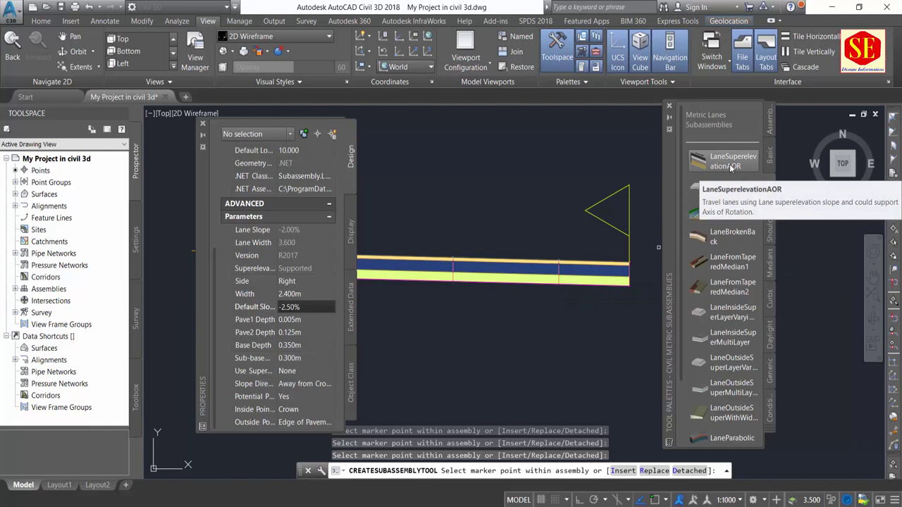
pyautogui.click(732, 166)
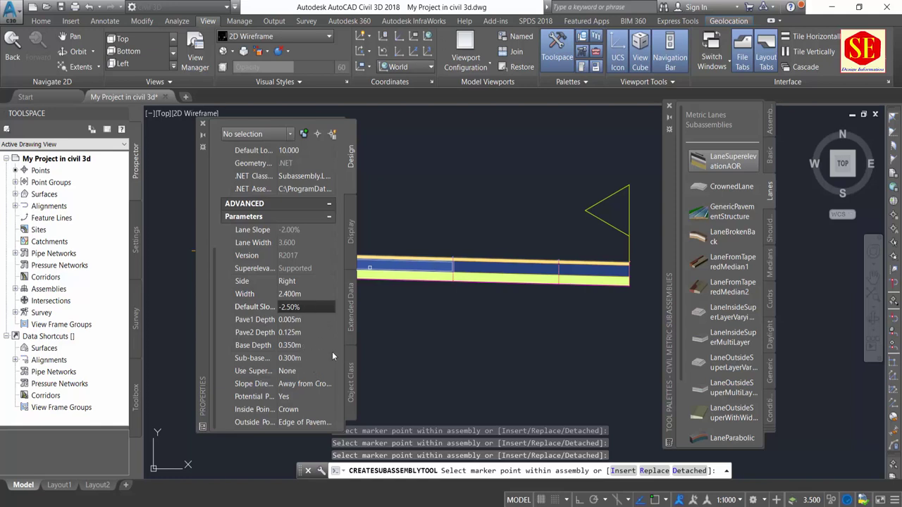
# End lane placement and start inserting MedianFlushWithBarrier from the Medians palette.
pyautogui.press('Escape')
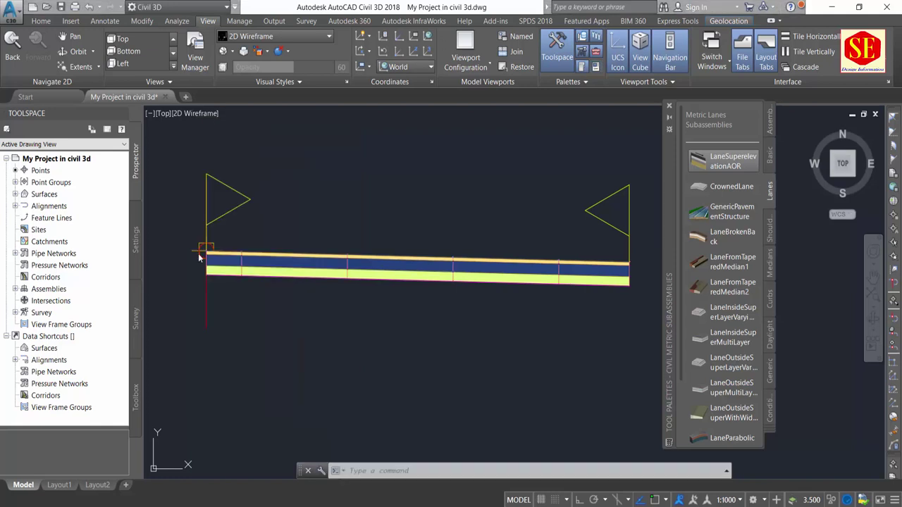
pyautogui.scroll(5, 200, 261)
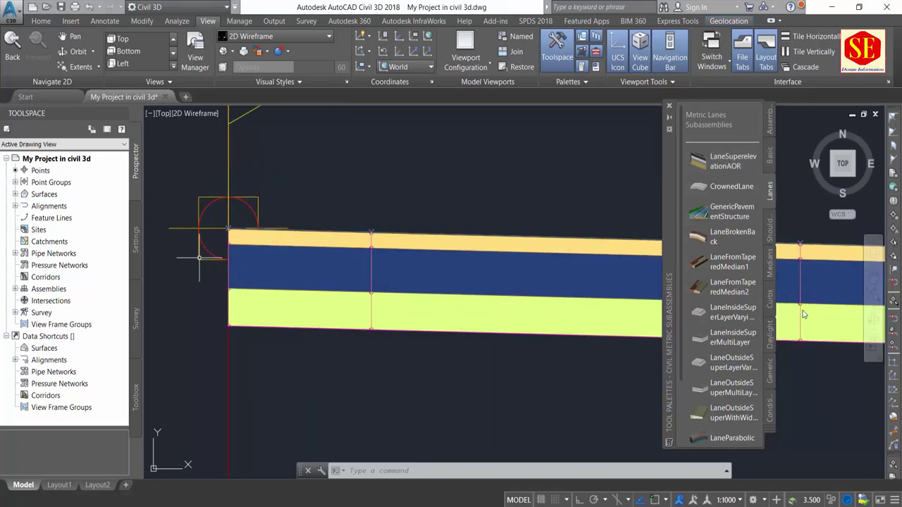
pyautogui.click(770, 269)
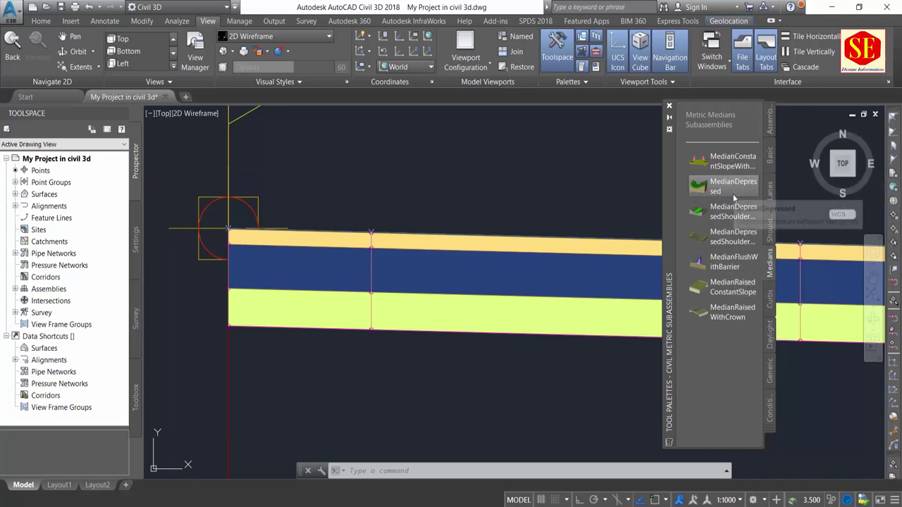
pyautogui.click(740, 267)
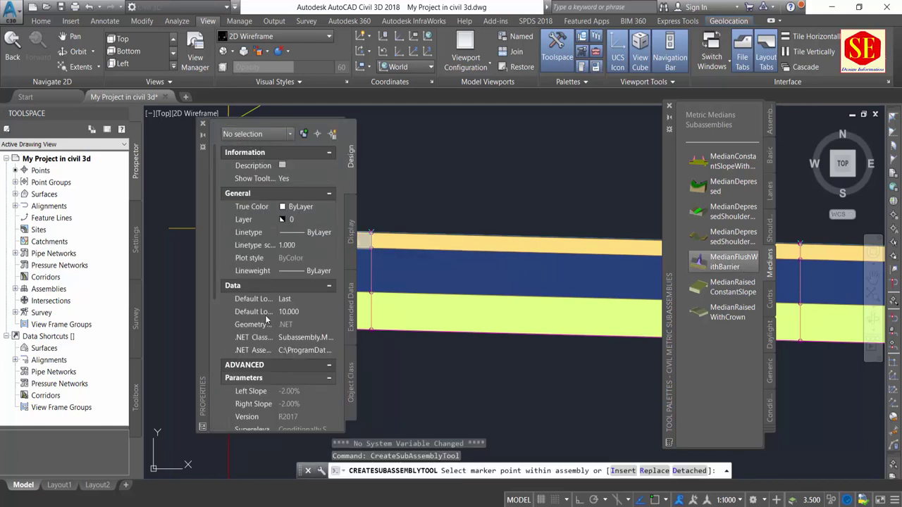
# Set the barrier median's left and right widths to 0.5 m.
pyautogui.scroll(-3, 265, 315)
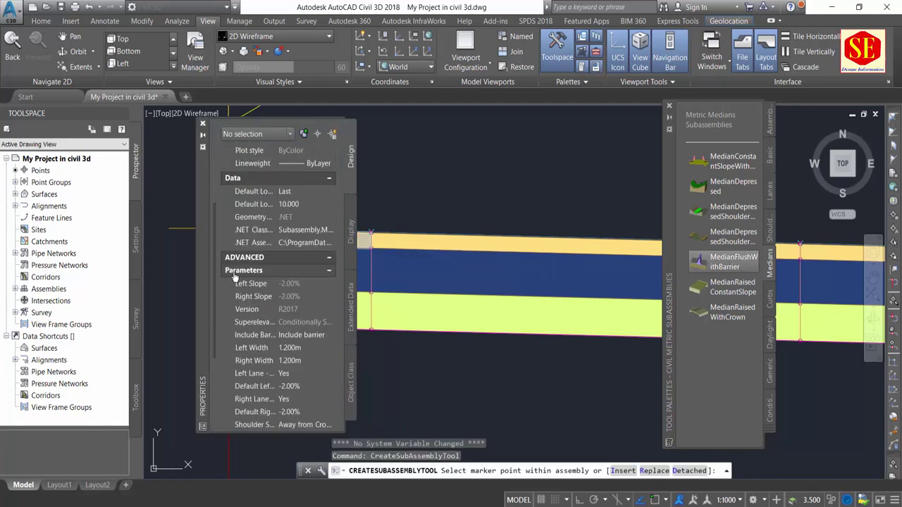
pyautogui.scroll(-2, 322, 308)
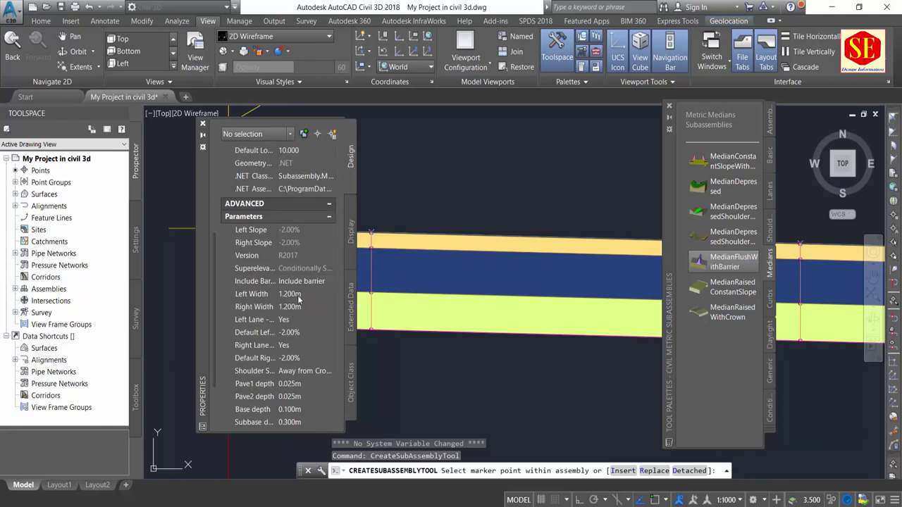
pyautogui.click(298, 296)
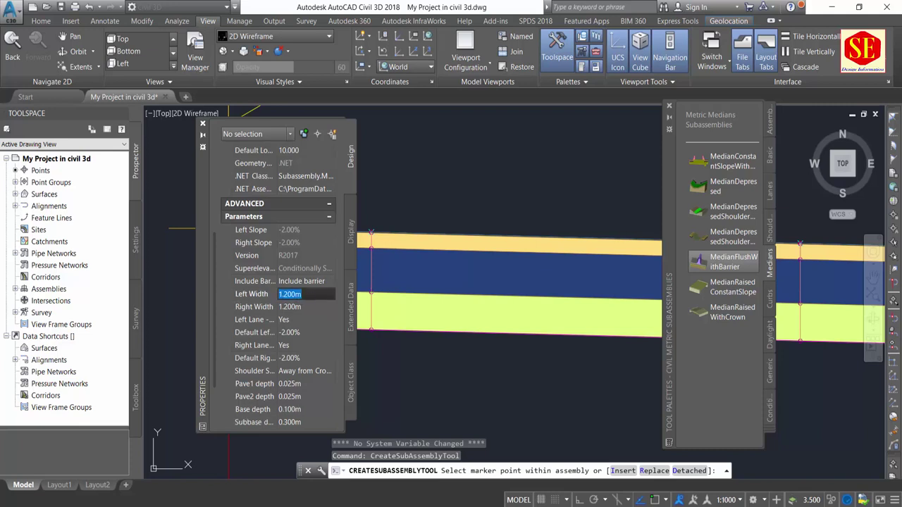
pyautogui.write('.5')
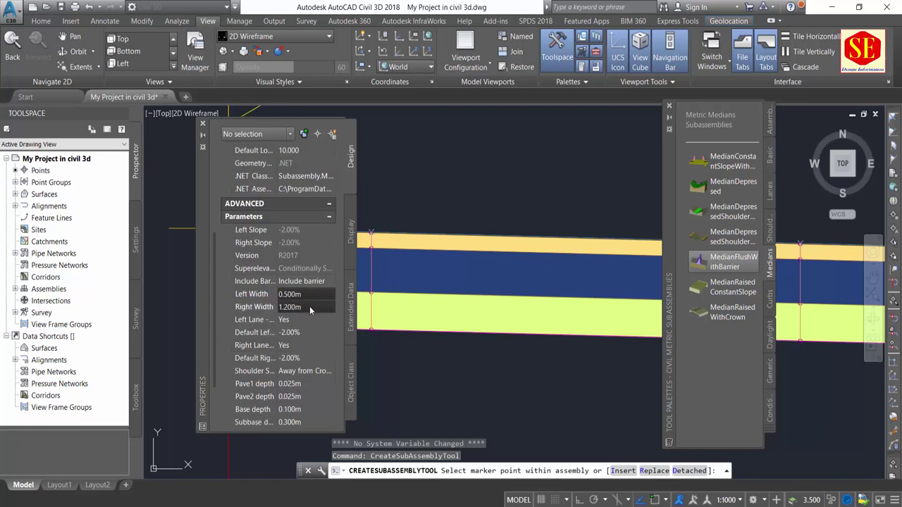
pyautogui.click(308, 307)
pyautogui.write('.5')
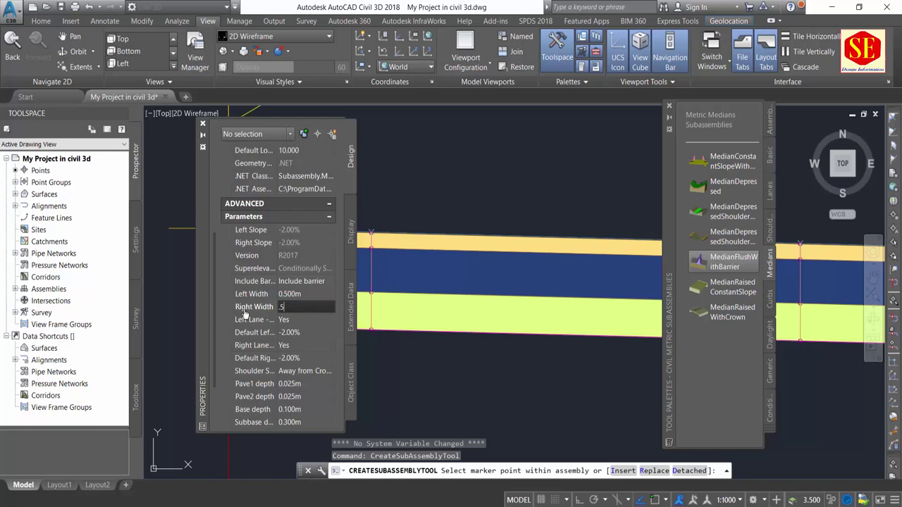
pyautogui.click(303, 319)
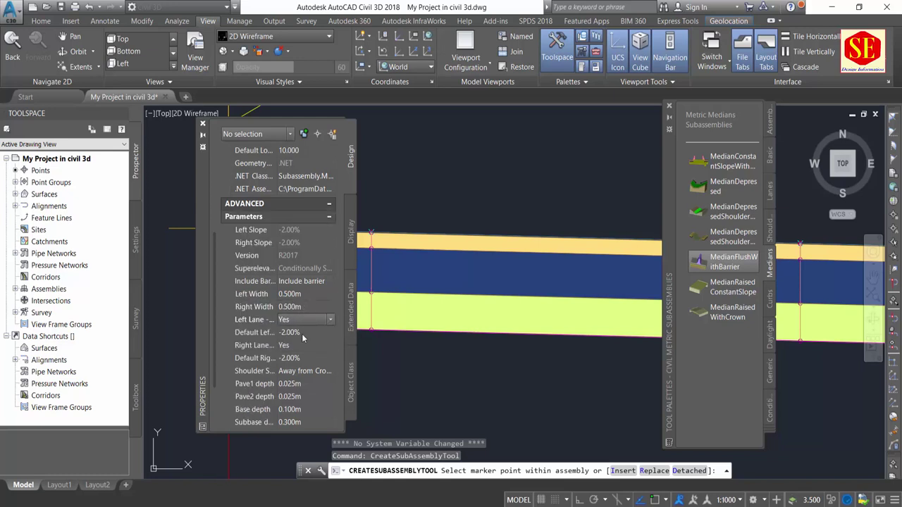
# Set the default left and right lane slopes to -2.50%.
pyautogui.scroll(-3, 303, 346)
pyautogui.click(301, 281)
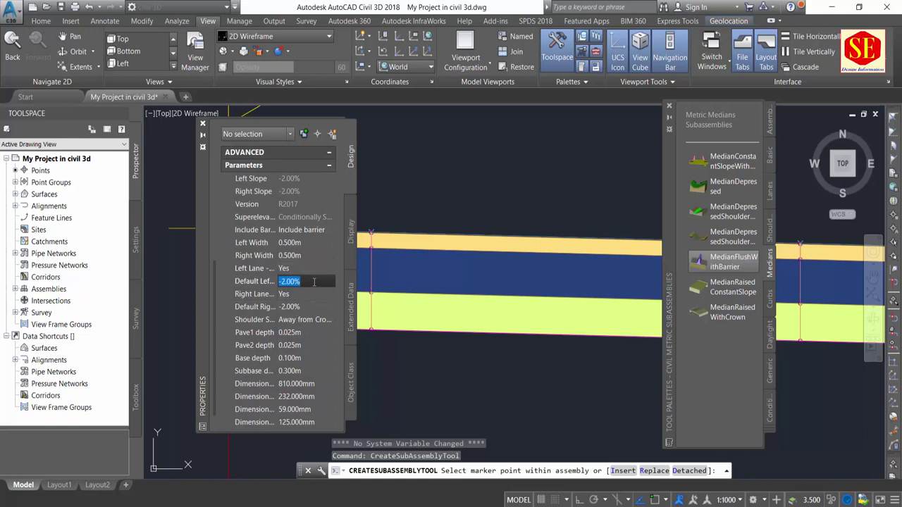
pyautogui.write('-2')
pyautogui.click(298, 295)
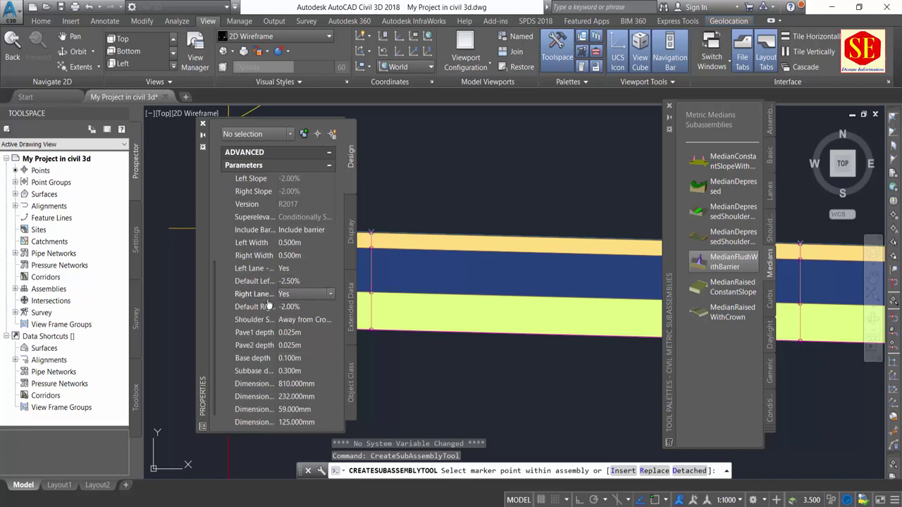
pyautogui.click(319, 307)
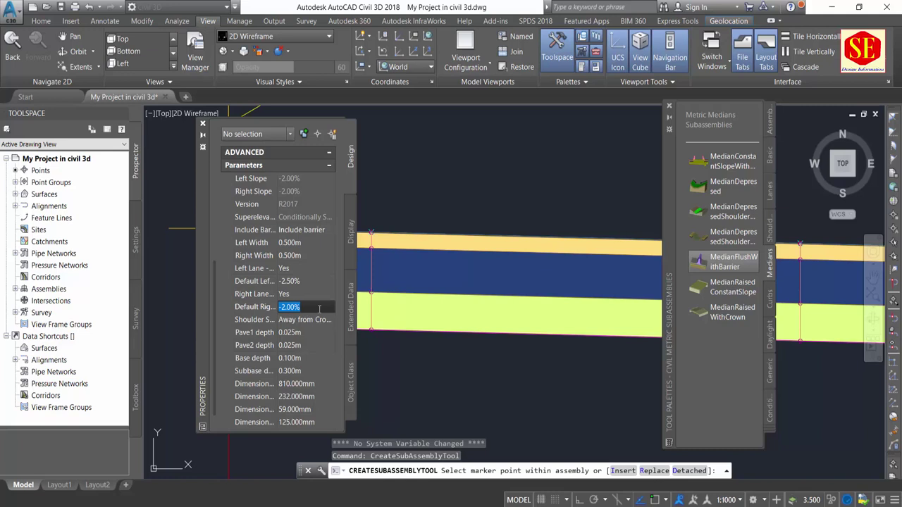
pyautogui.write('-2')
pyautogui.click(287, 323)
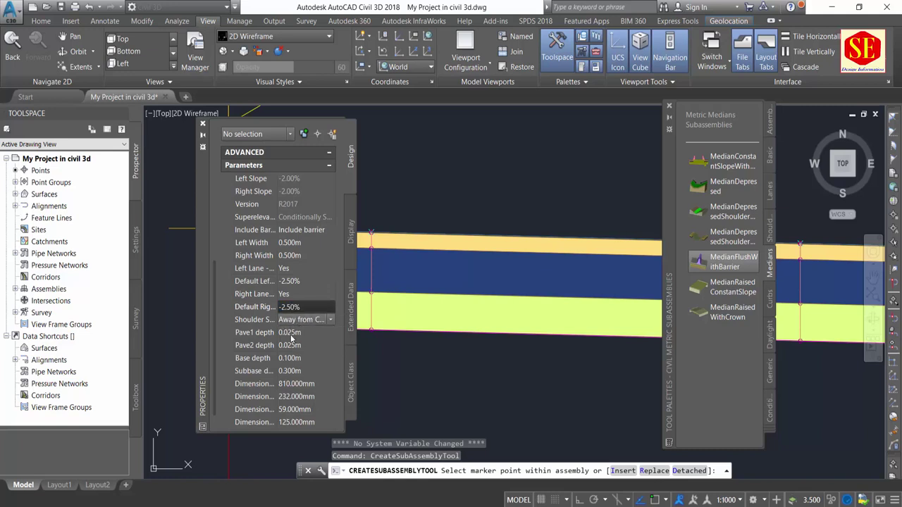
# Set layer depths to Pave1 0.005 m, Pave2 0.125 m and Base 0.350 m.
pyautogui.click(291, 335)
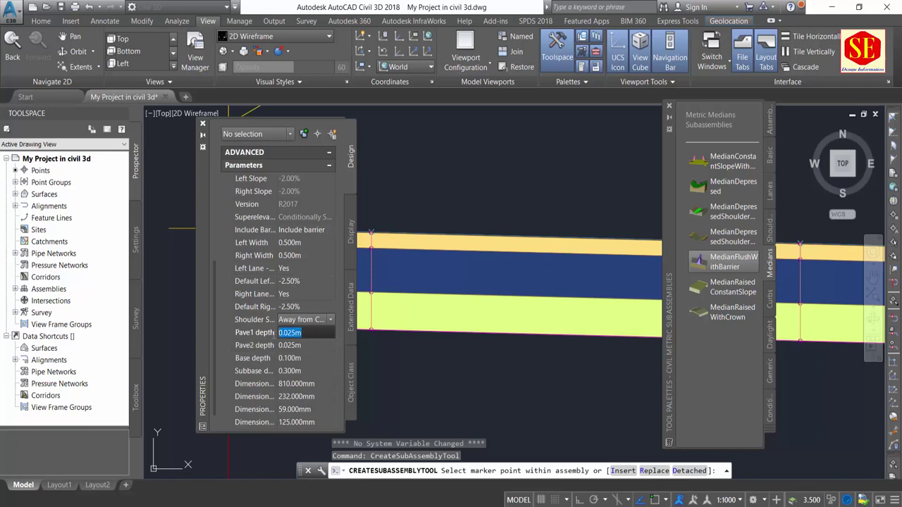
pyautogui.write('0.00')
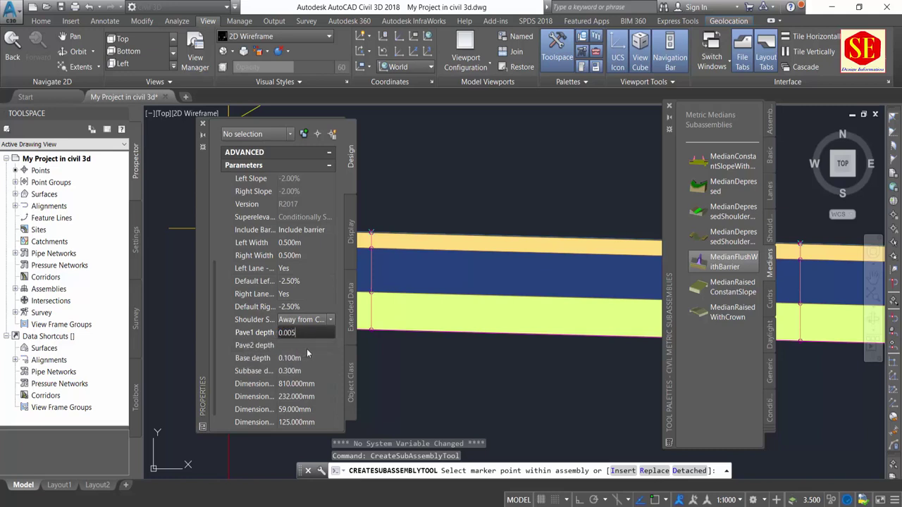
pyautogui.press('Tab')
pyautogui.write('0.12')
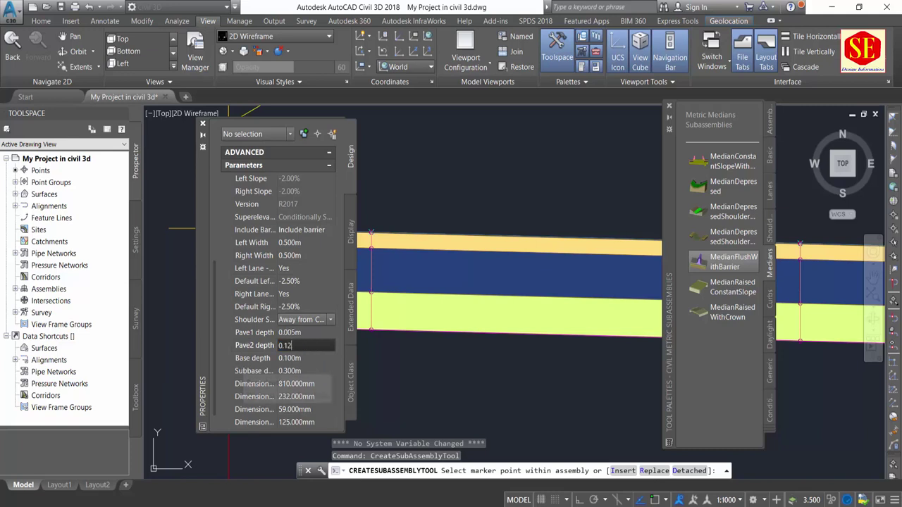
pyautogui.write('5m')
pyautogui.press('Tab')
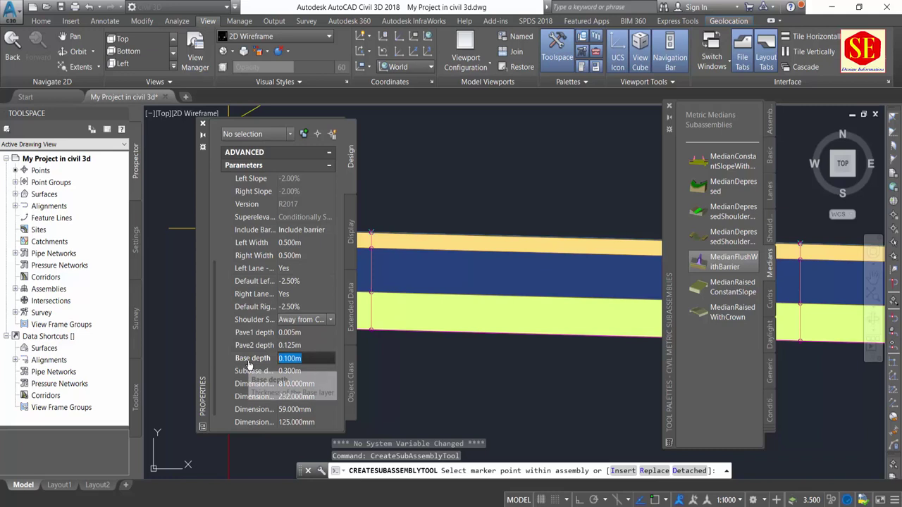
pyautogui.moveTo(253, 359)
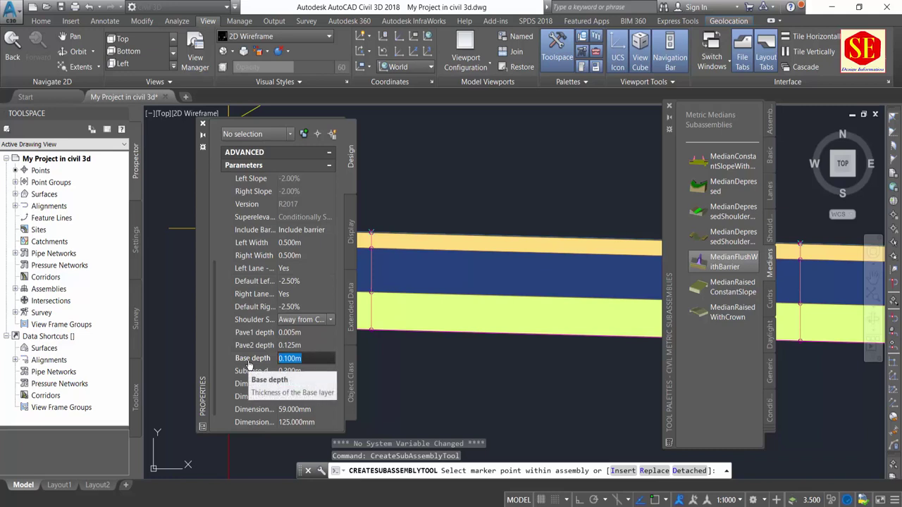
pyautogui.write('.35')
pyautogui.click(316, 374)
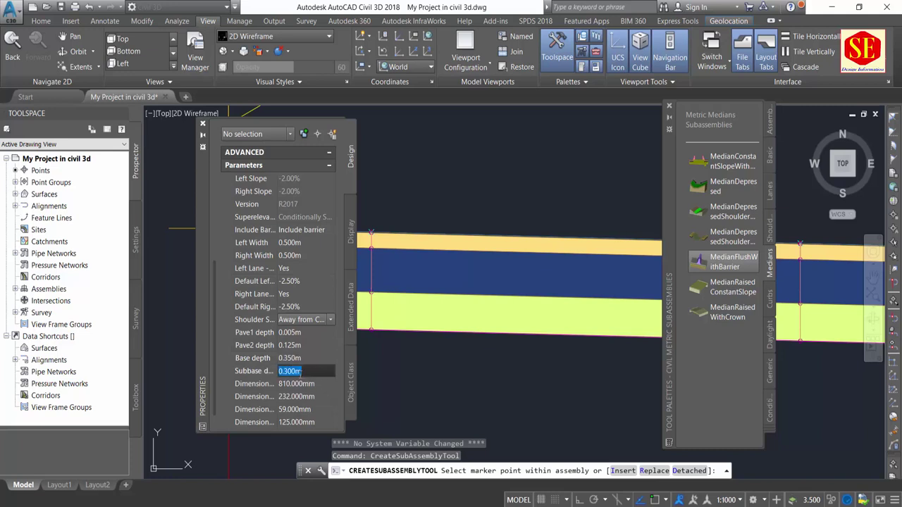
pyautogui.scroll(-1, 303, 362)
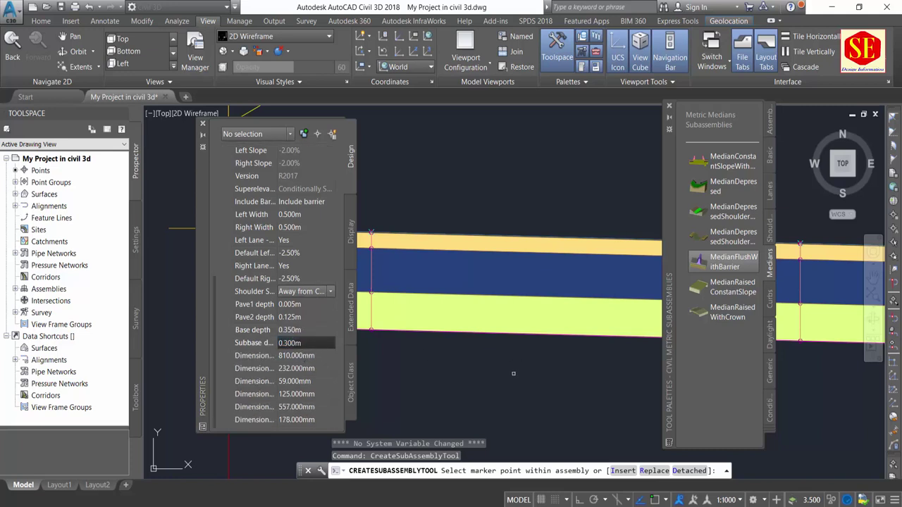
pyautogui.scroll(2, 493, 317)
pyautogui.scroll(1, 459, 268)
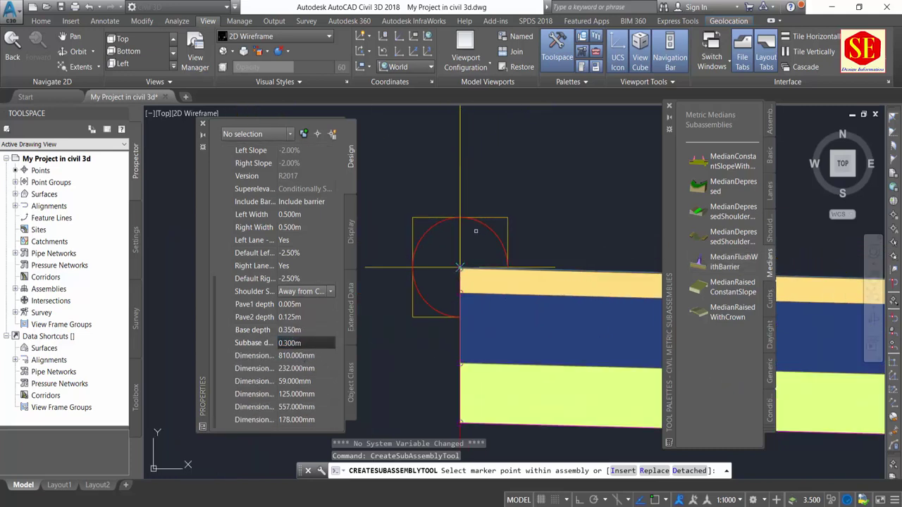
# Insert the MedianFlushWithBarrier at the assembly baseline marker, check it, and end placement.
pyautogui.click(459, 267)
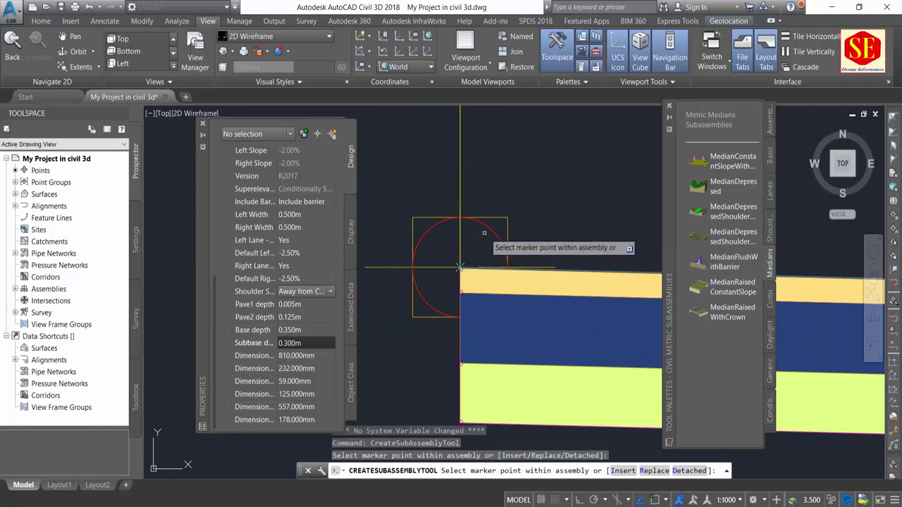
pyautogui.scroll(-3, 444, 352)
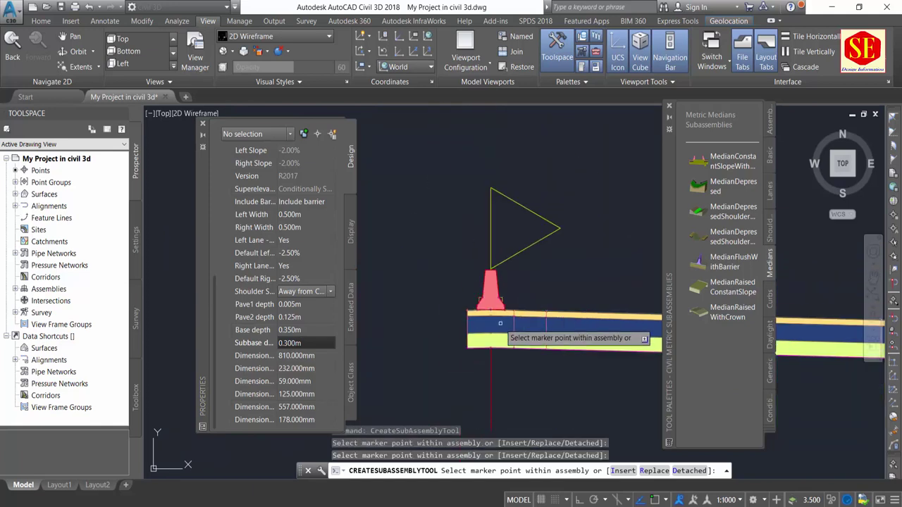
pyautogui.scroll(3, 451, 352)
pyautogui.scroll(-2, 528, 273)
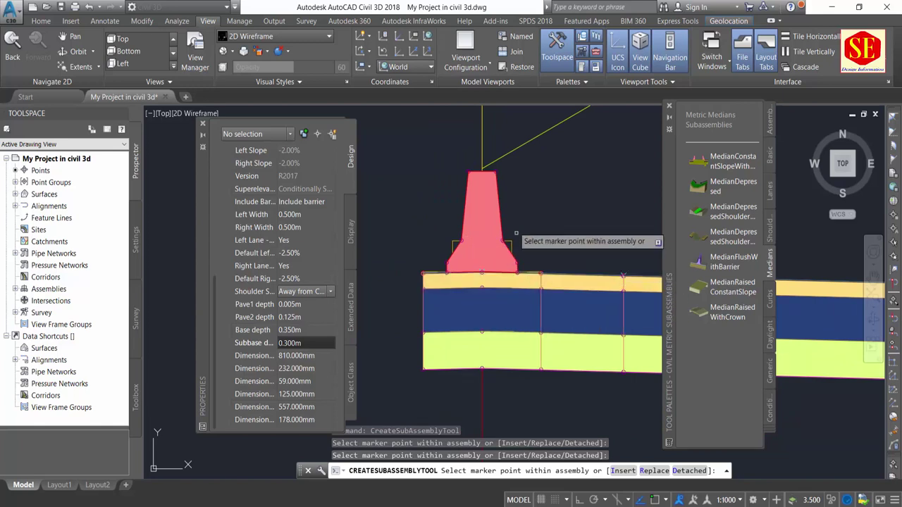
pyautogui.scroll(2, 504, 200)
pyautogui.scroll(-2, 536, 254)
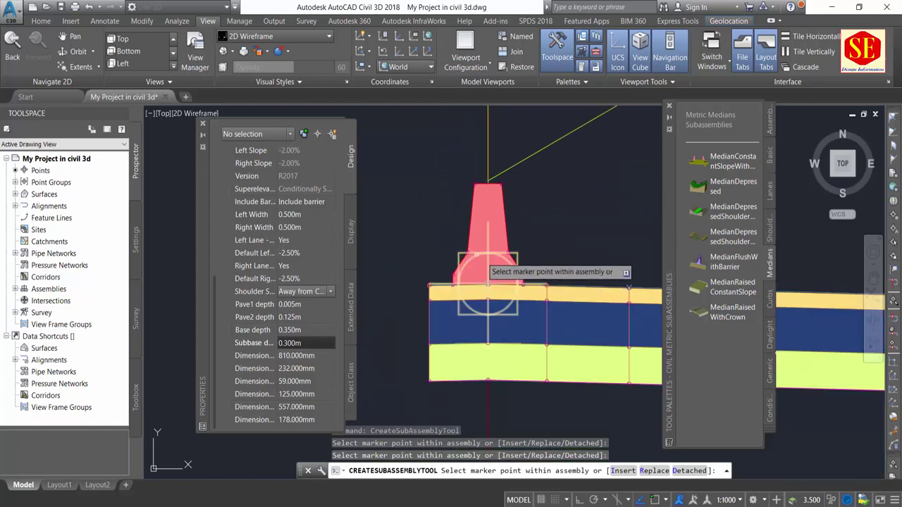
pyautogui.scroll(-1, 415, 232)
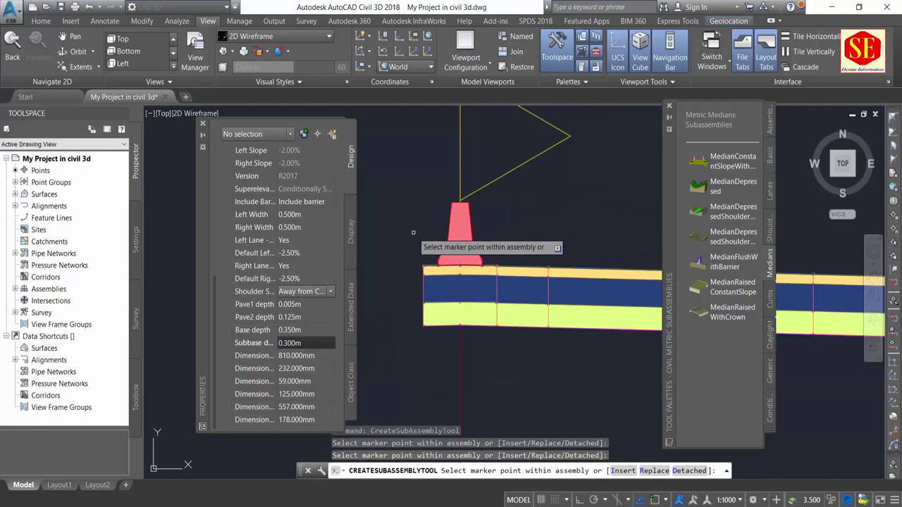
pyautogui.moveTo(393, 212); pyautogui.dragTo(303, 205, button='middle')
pyautogui.scroll(-1, 459, 328)
pyautogui.moveTo(459, 328); pyautogui.dragTo(401, 317, button='middle')
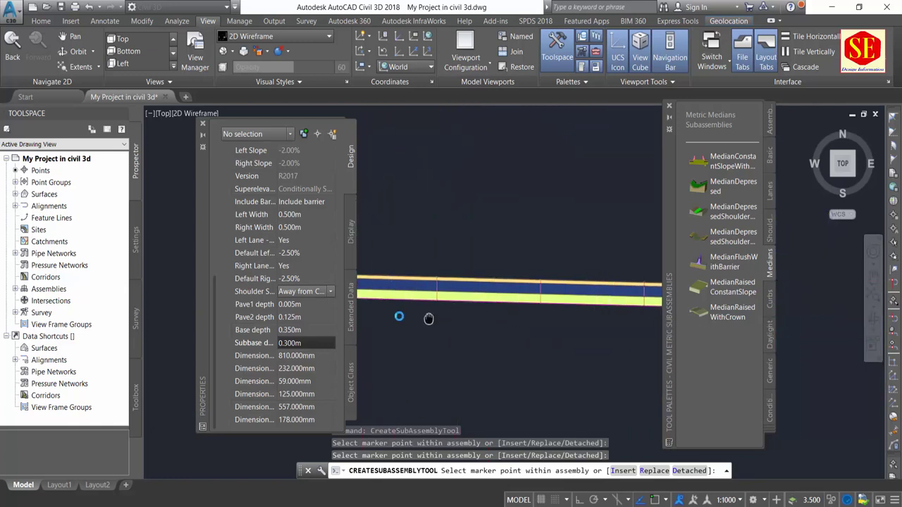
pyautogui.scroll(-1, 563, 317)
pyautogui.scroll(1, 562, 316)
pyautogui.scroll(2, 538, 250)
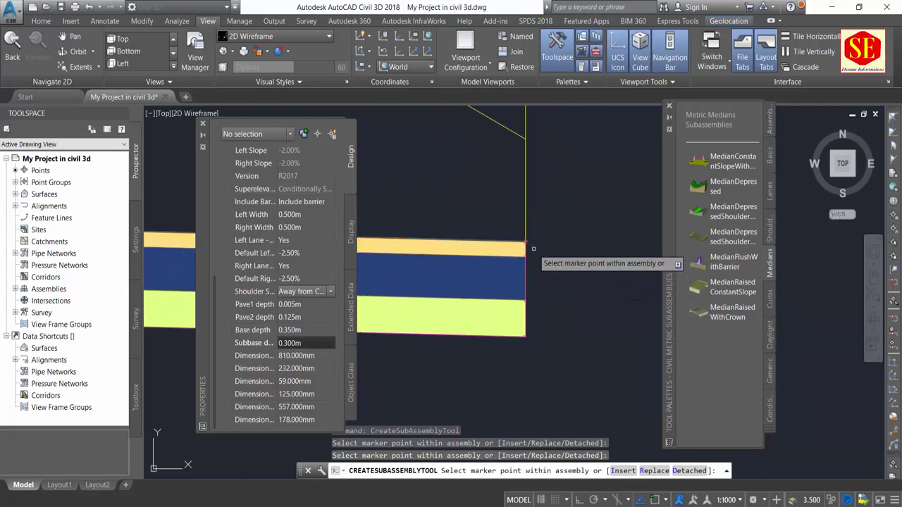
pyautogui.scroll(1, 549, 250)
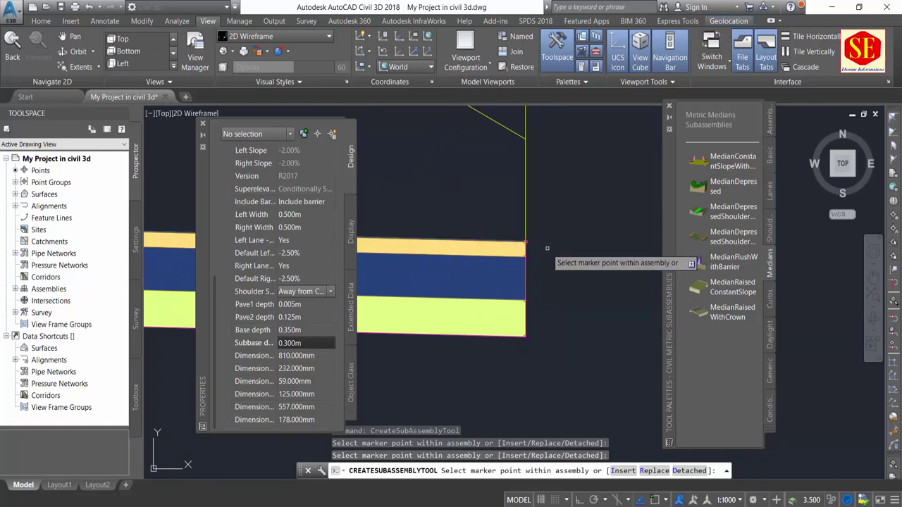
pyautogui.press('Escape')
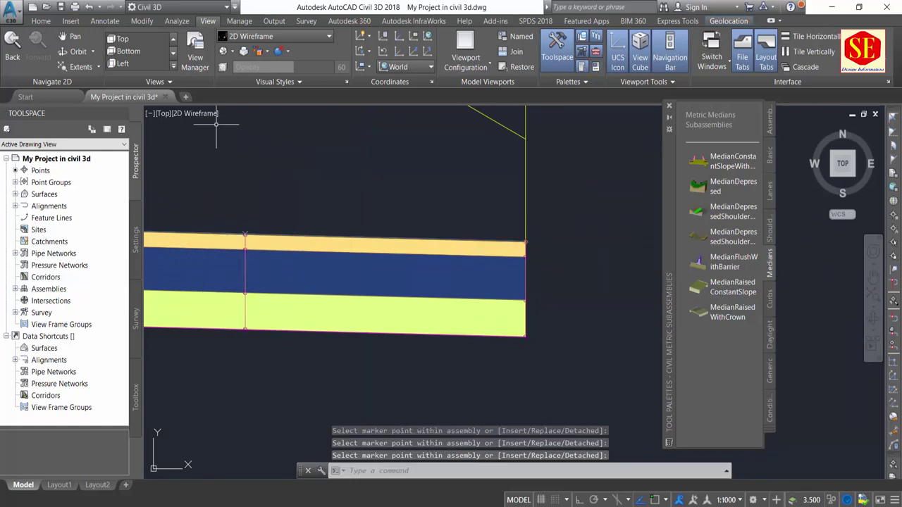
# Start UrbanCurbGutterGeneral with a -2.00% gutter slope and Gutter Edge insertion point.
pyautogui.click(771, 299)
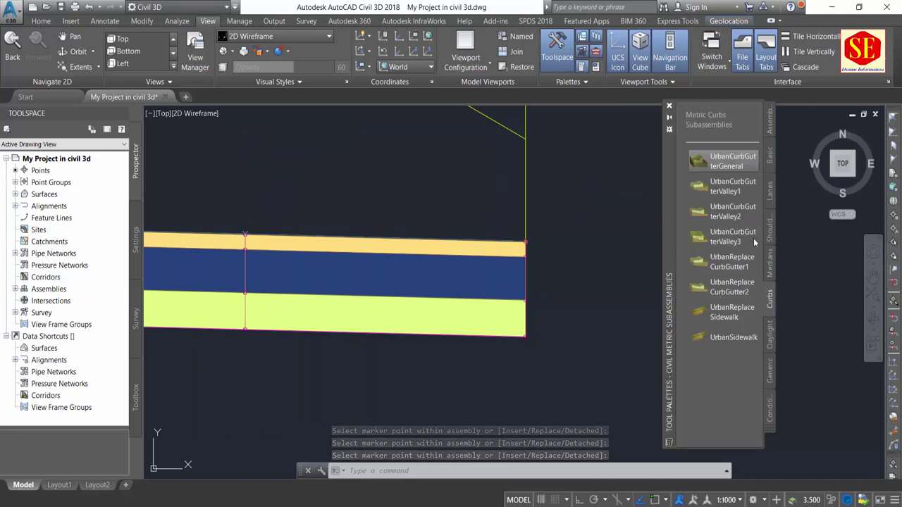
pyautogui.click(729, 167)
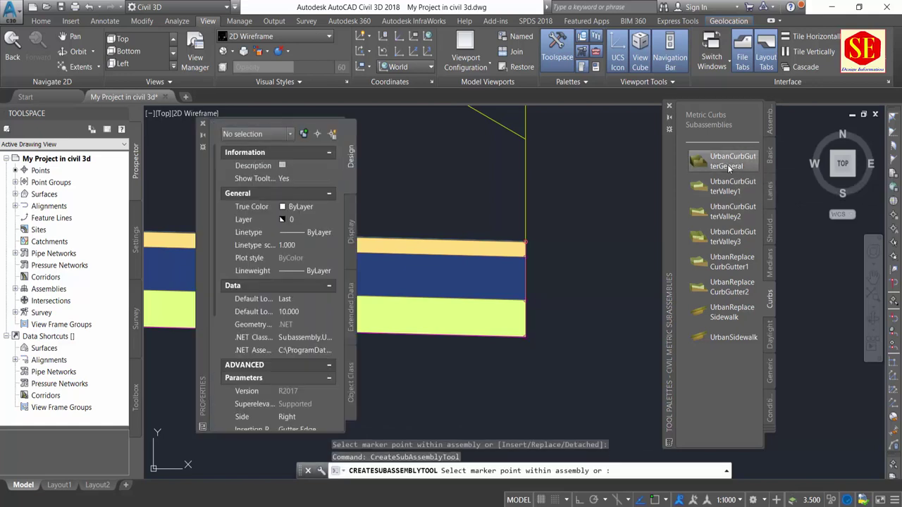
pyautogui.scroll(-2, 303, 282)
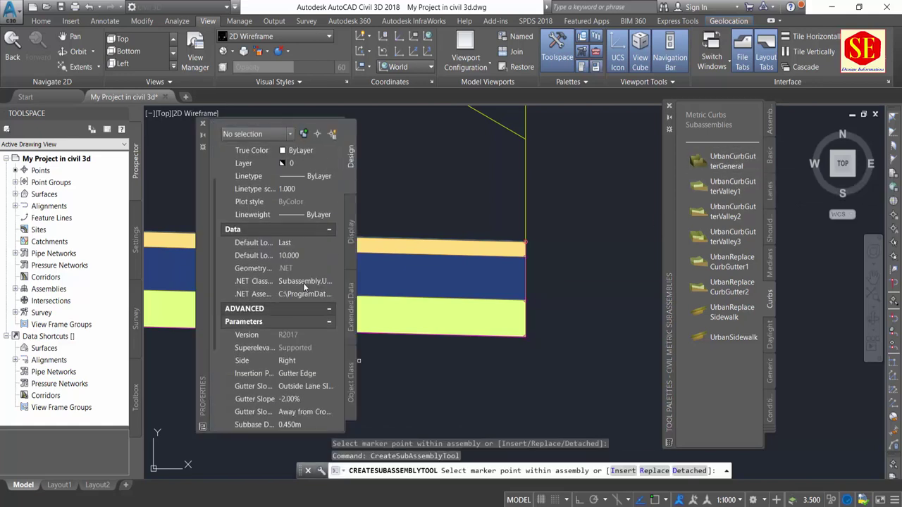
pyautogui.scroll(-2, 256, 324)
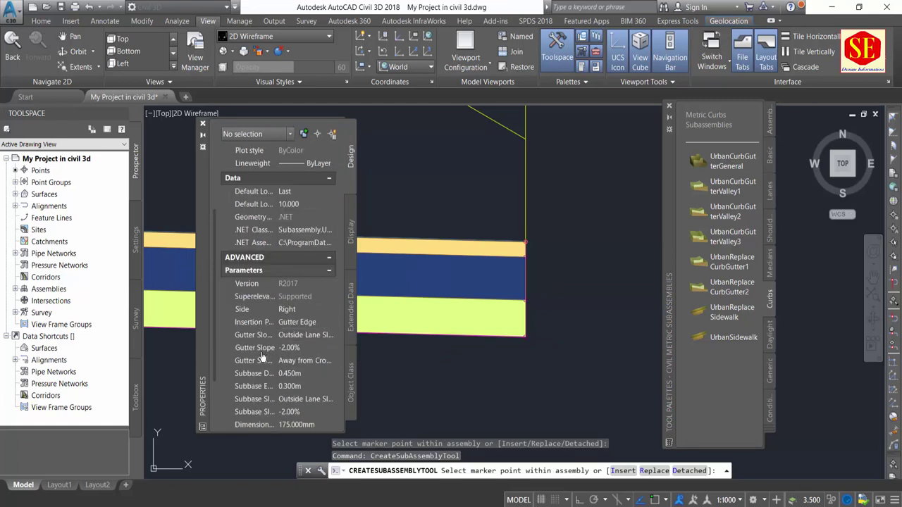
pyautogui.click(300, 350)
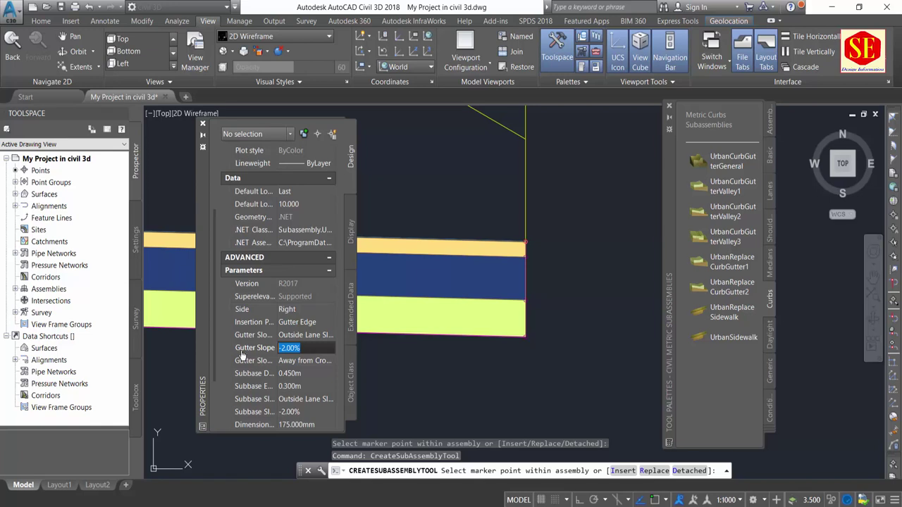
pyautogui.write('-')
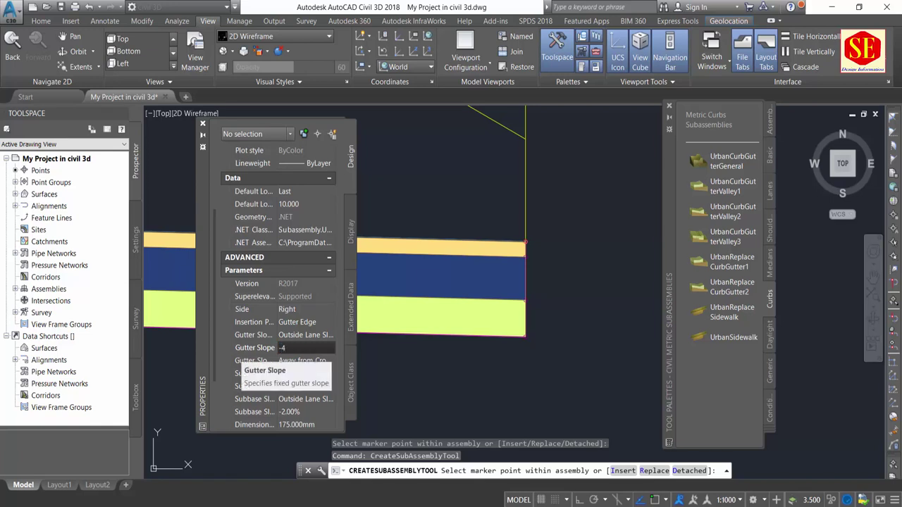
pyautogui.write('2')
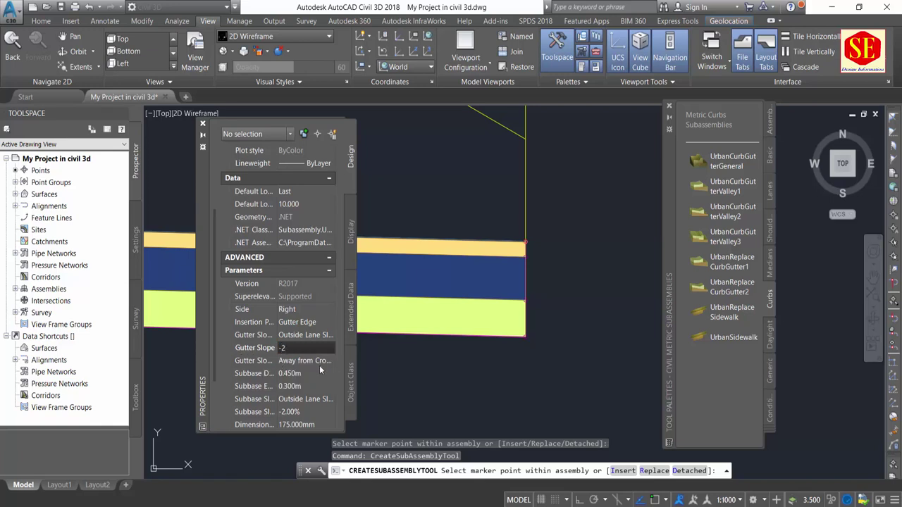
pyautogui.click(304, 323)
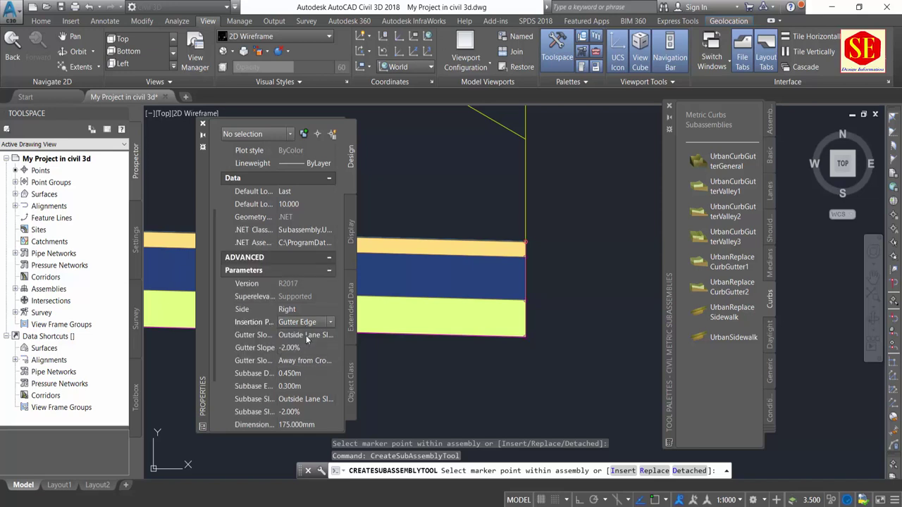
pyautogui.click(305, 335)
pyautogui.scroll(-2, 292, 374)
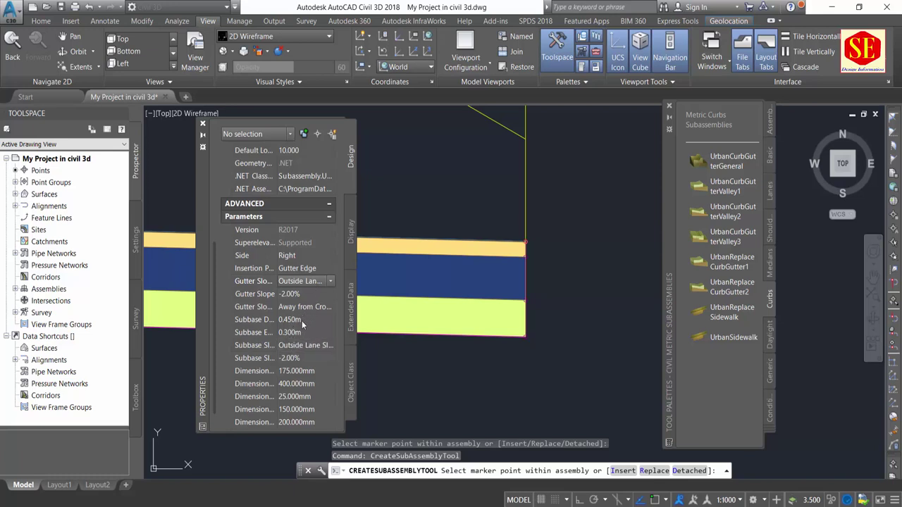
# Attach the curb-and-gutter at the right lane's outer edge marker and end the command.
pyautogui.scroll(3, 542, 251)
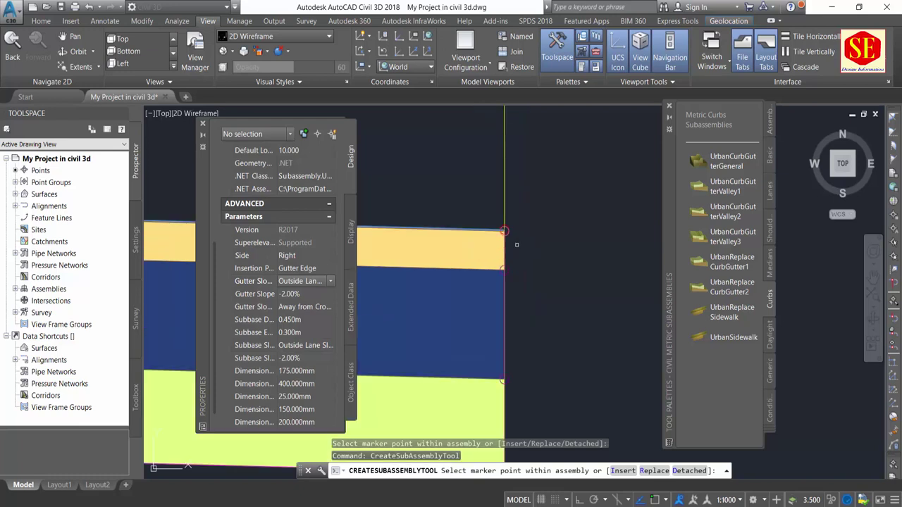
pyautogui.click(504, 231)
pyautogui.scroll(-4, 515, 275)
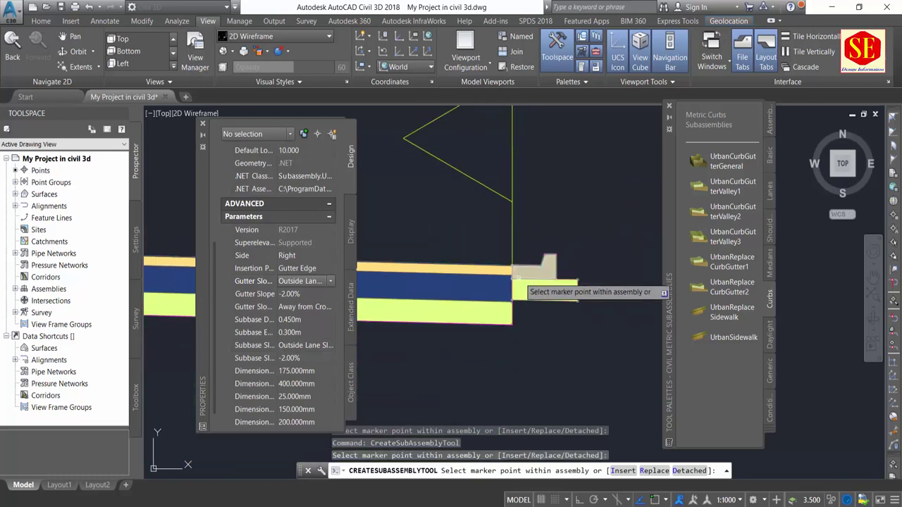
pyautogui.scroll(-2, 606, 315)
pyautogui.scroll(-2, 623, 318)
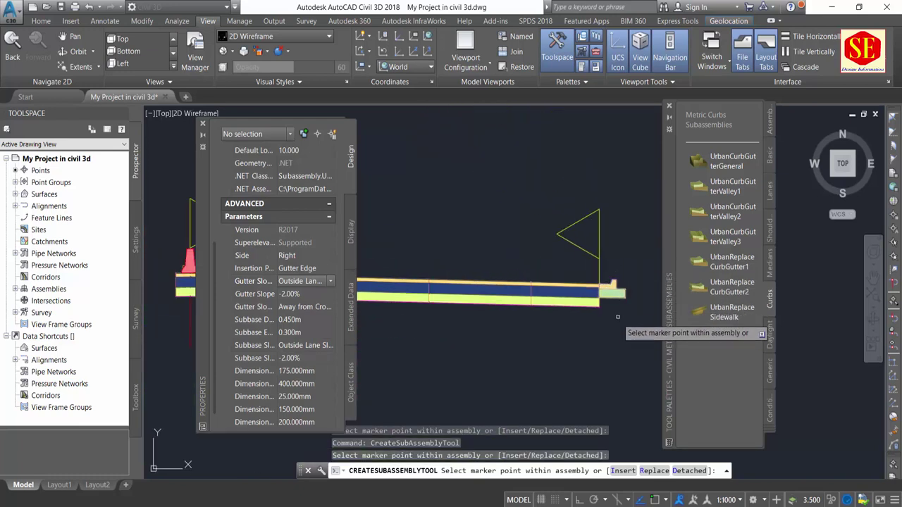
pyautogui.moveTo(275, 320); pyautogui.dragTo(522, 327, button='middle')
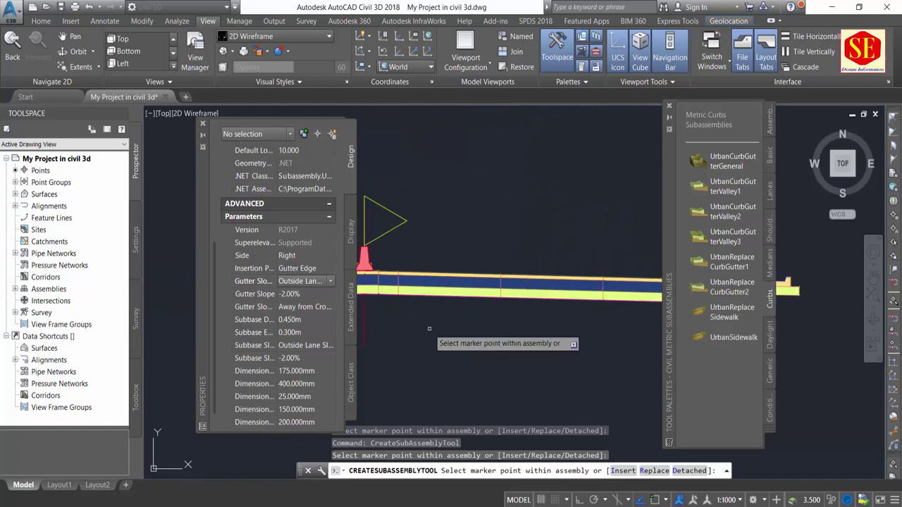
pyautogui.scroll(-2, 479, 320)
pyautogui.scroll(-1, 486, 318)
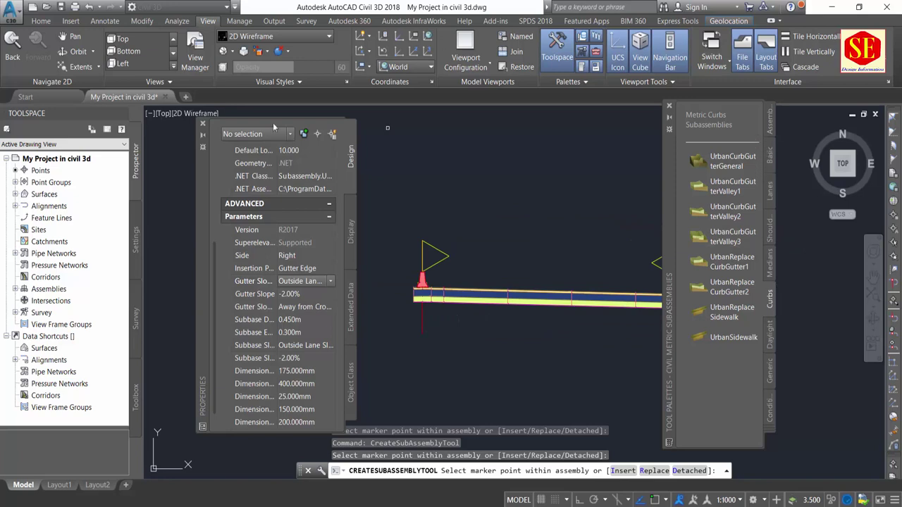
pyautogui.rightClick(459, 161)
pyautogui.click(474, 170)
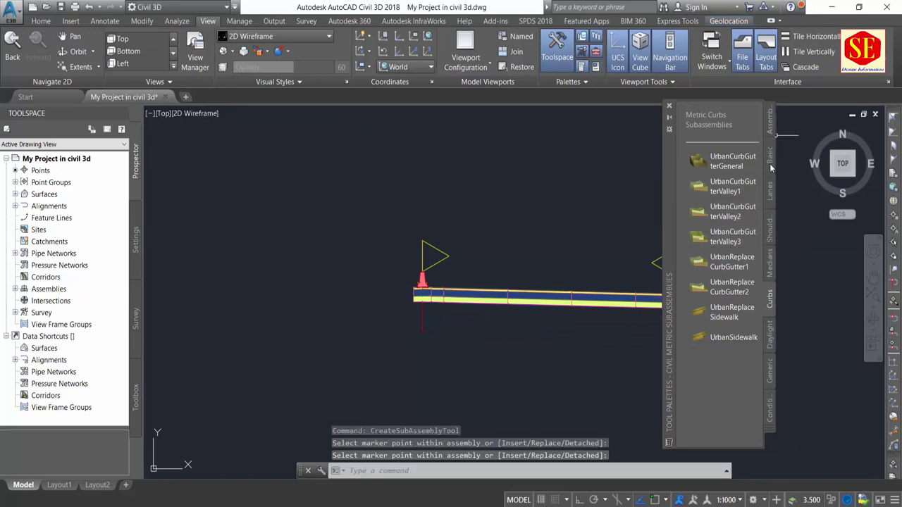
# Show the Daylight tool palette and bring up options for DaylightMaxWidth.
pyautogui.click(770, 337)
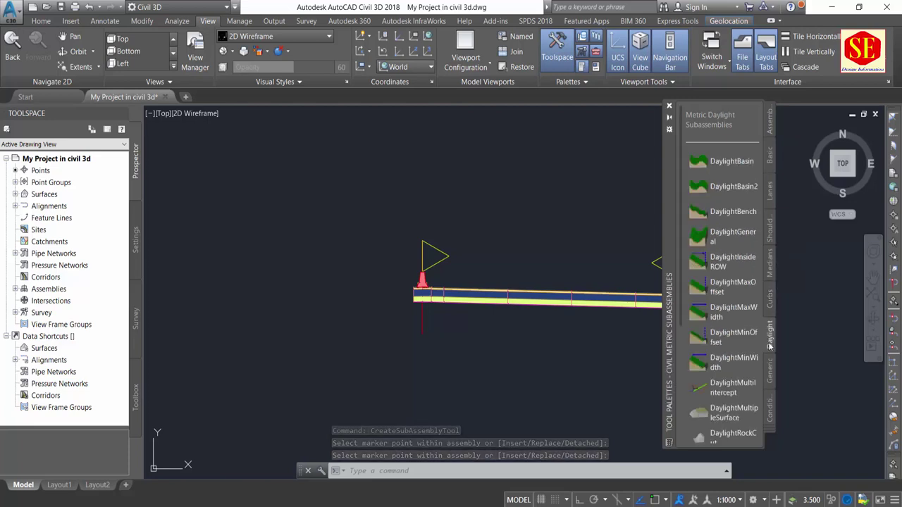
pyautogui.click(770, 372)
pyautogui.click(770, 337)
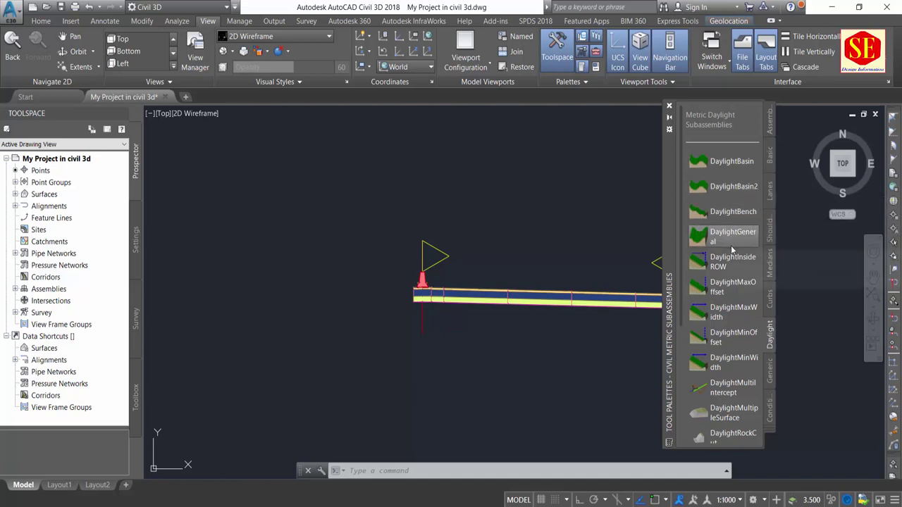
pyautogui.scroll(-5, 735, 320)
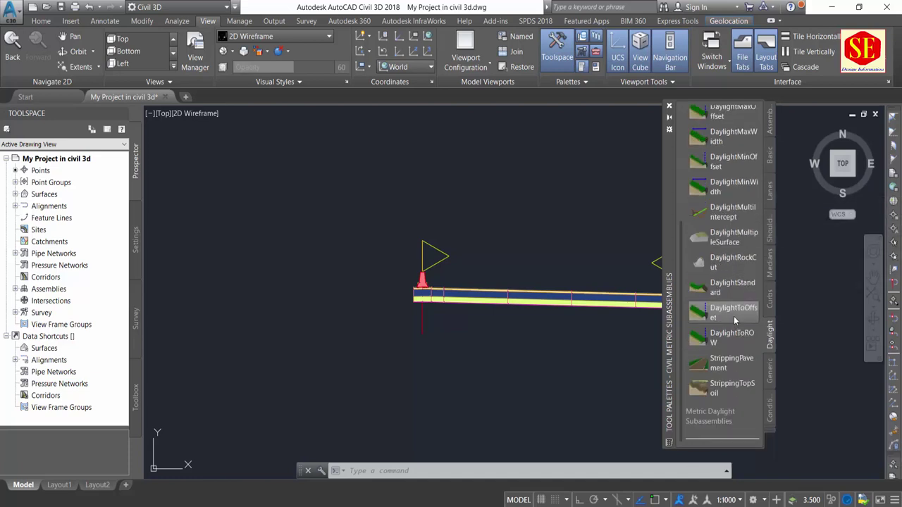
pyautogui.scroll(5, 735, 320)
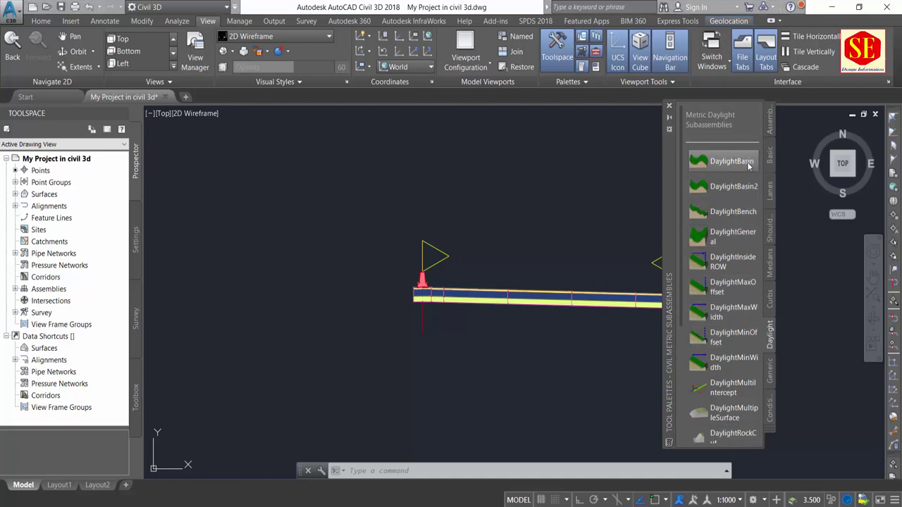
pyautogui.rightClick(731, 315)
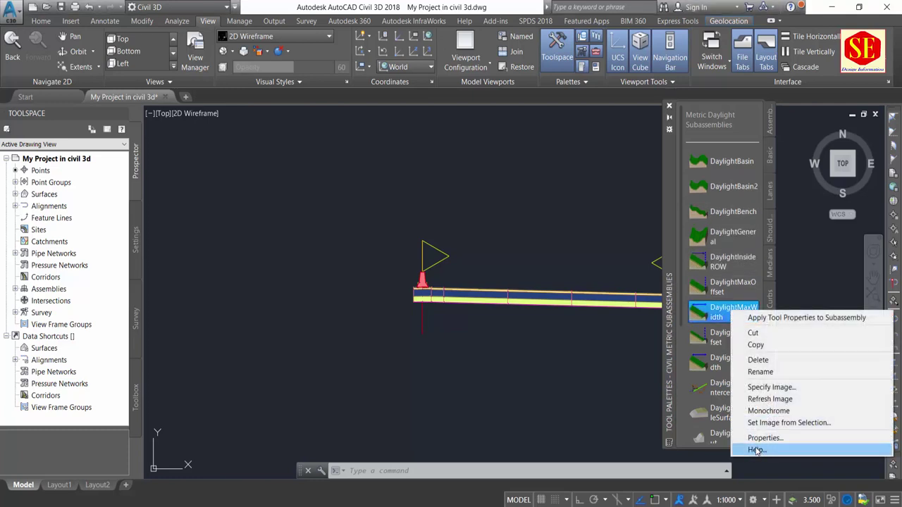
# Start placing a DaylightMaxWidth subassembly with the assembly in view.
pyautogui.click(736, 312)
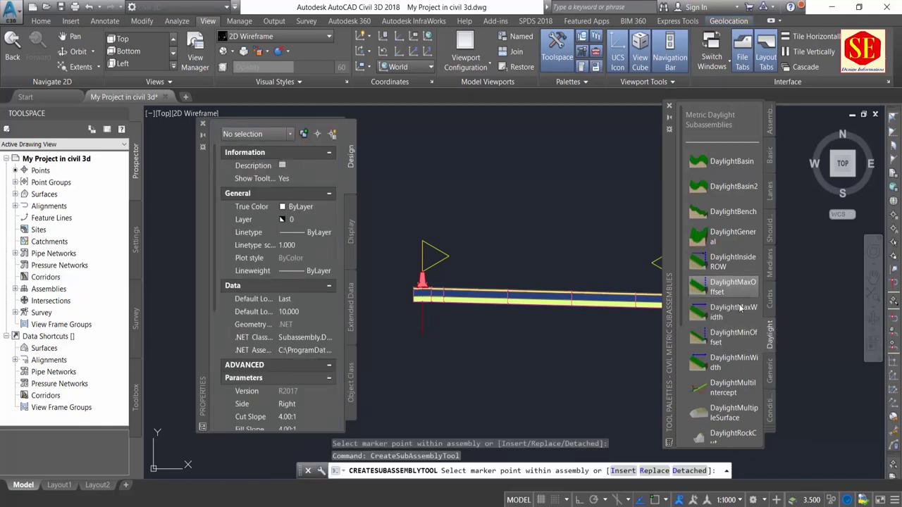
pyautogui.click(718, 316)
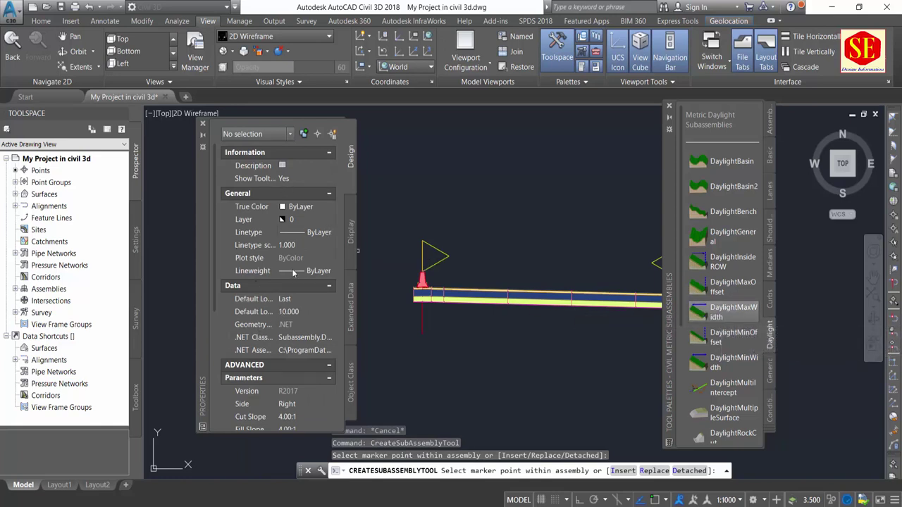
pyautogui.scroll(-3, 294, 273)
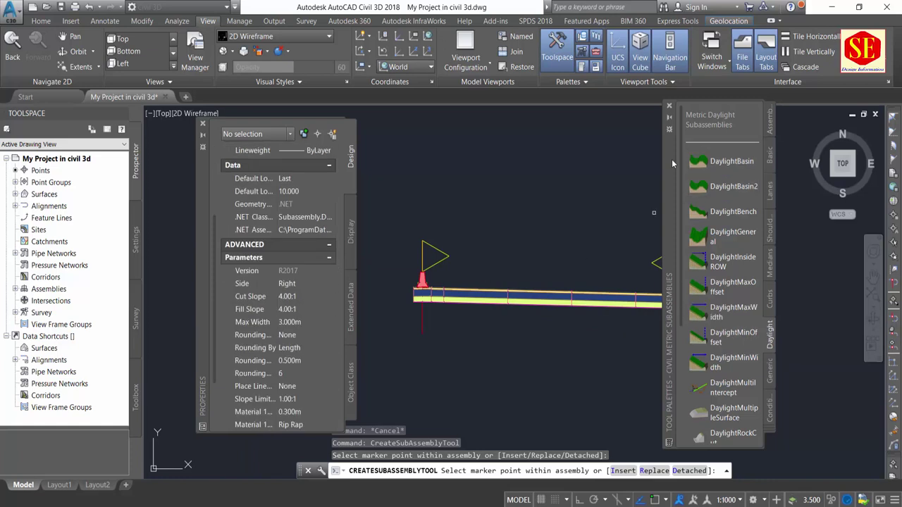
pyautogui.moveTo(553, 253); pyautogui.dragTo(417, 239, button='middle')
pyautogui.scroll(2, 498, 306)
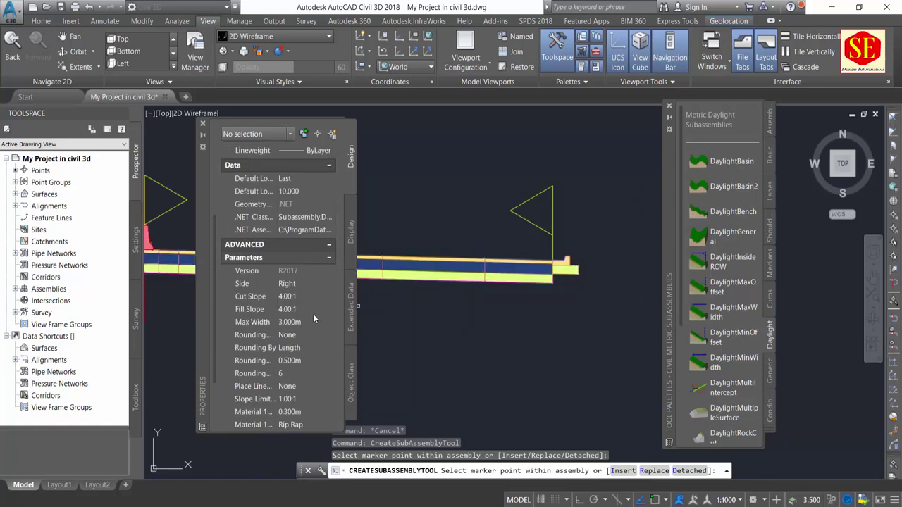
pyautogui.scroll(1, 285, 317)
pyautogui.scroll(-2, 286, 317)
pyautogui.scroll(-1, 304, 293)
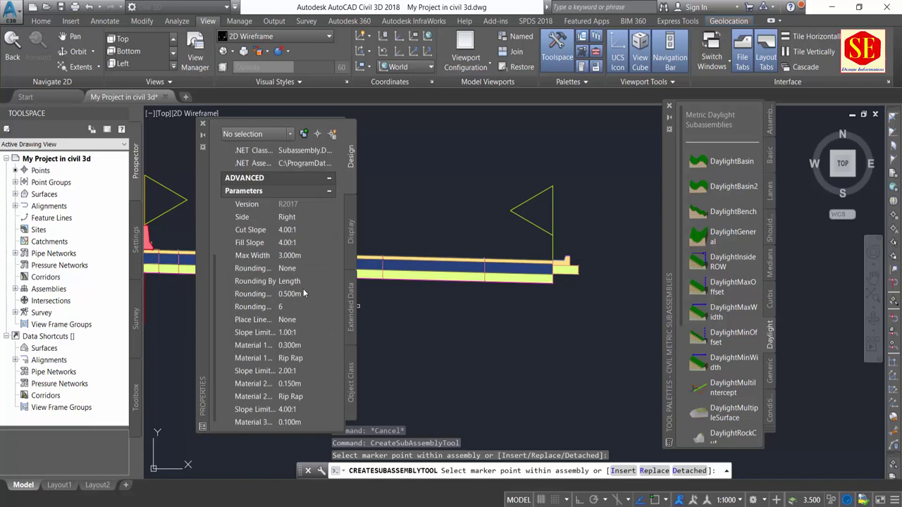
# Keep Cut Slope at 4.00:1 and set Fill Slope to 2.00:1.
pyautogui.click(308, 229)
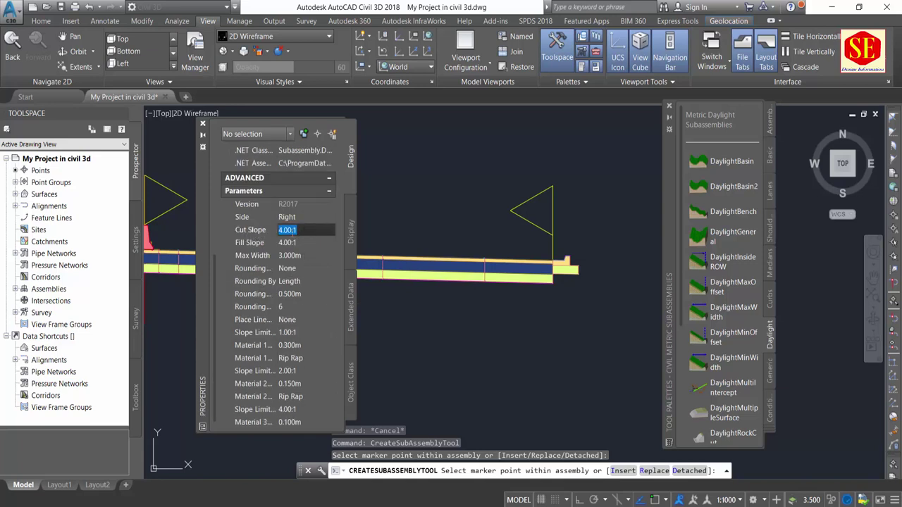
pyautogui.click(281, 230)
pyautogui.click(284, 243)
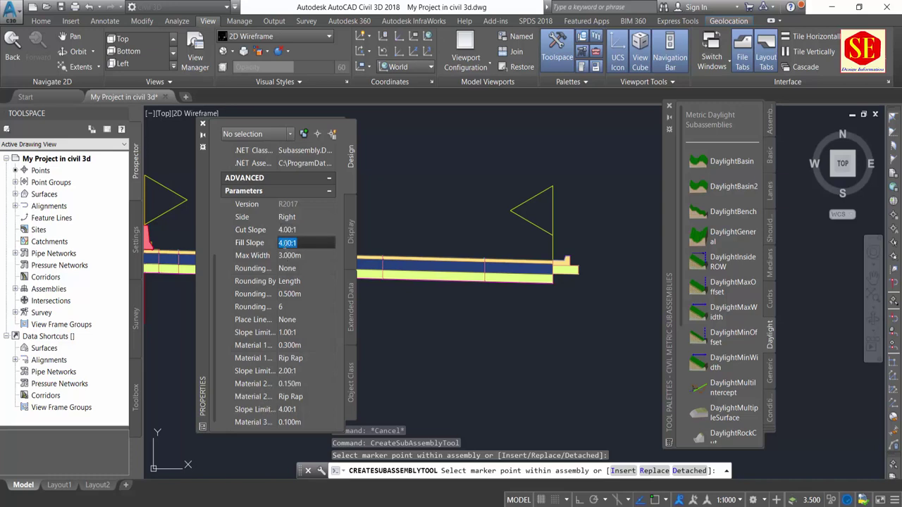
pyautogui.click(282, 243)
pyautogui.write('2')
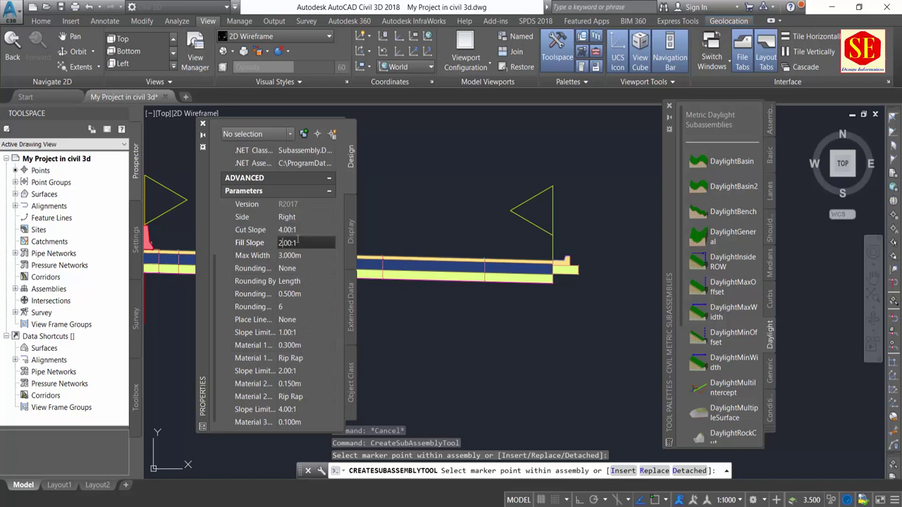
# Change the daylight subassembly's Cut Slope from 4.00:1 to 2.00:1, keeping Fill Slope at 2.00:1.
pyautogui.click(284, 231)
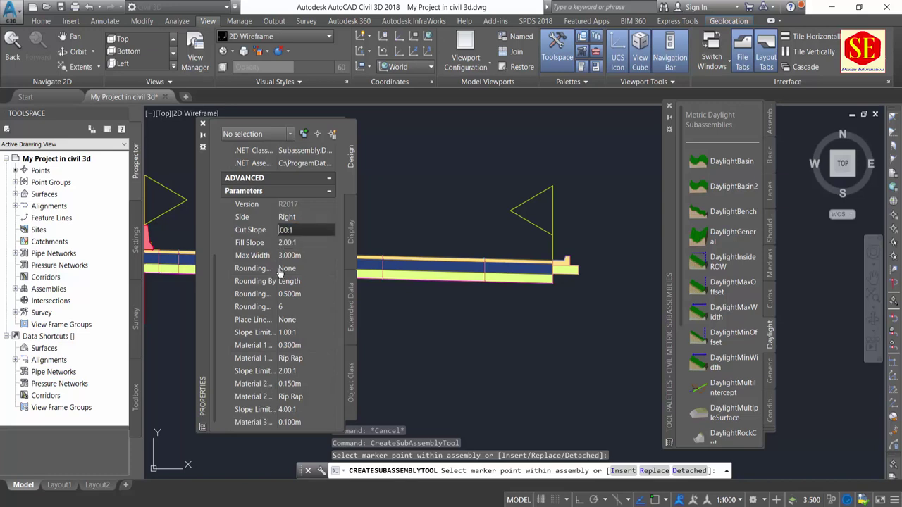
pyautogui.write('2')
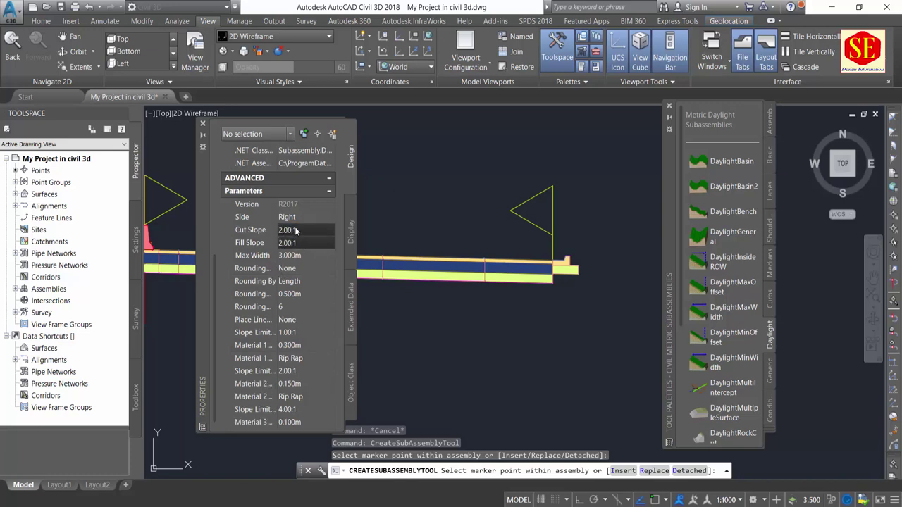
pyautogui.click(303, 242)
pyautogui.scroll(2, 567, 261)
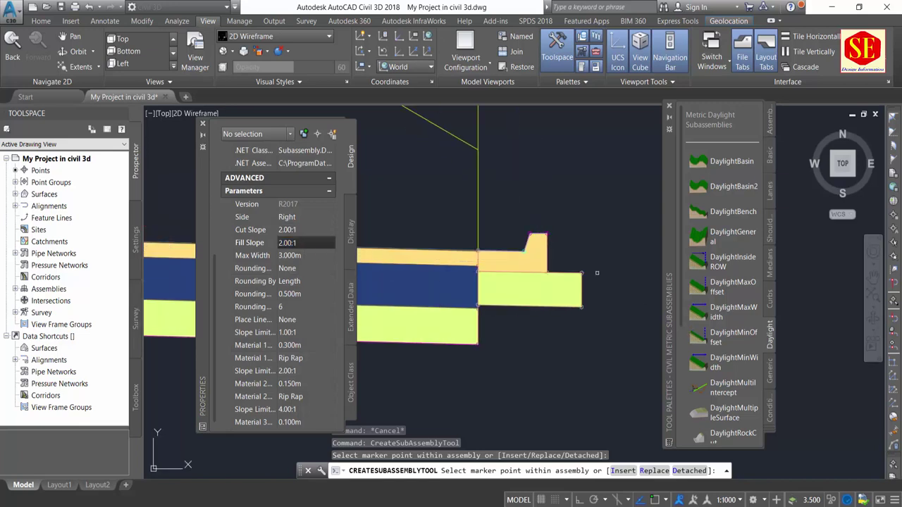
pyautogui.scroll(2, 568, 257)
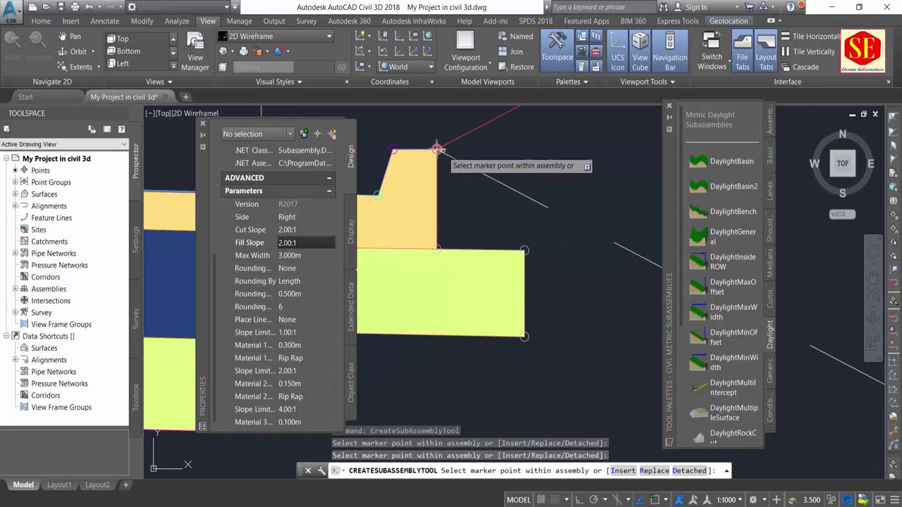
pyautogui.scroll(-4, 409, 247)
pyautogui.scroll(-2, 559, 259)
pyautogui.scroll(3, 521, 254)
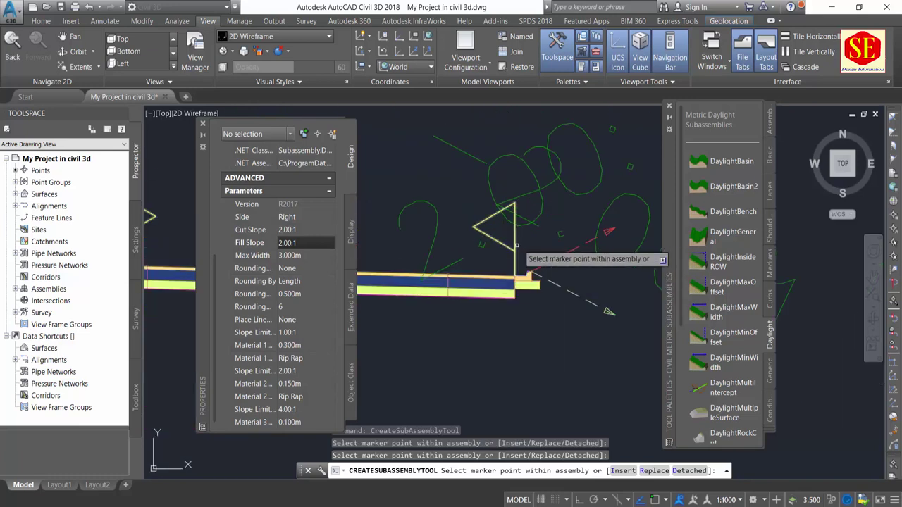
pyautogui.scroll(-1, 567, 215)
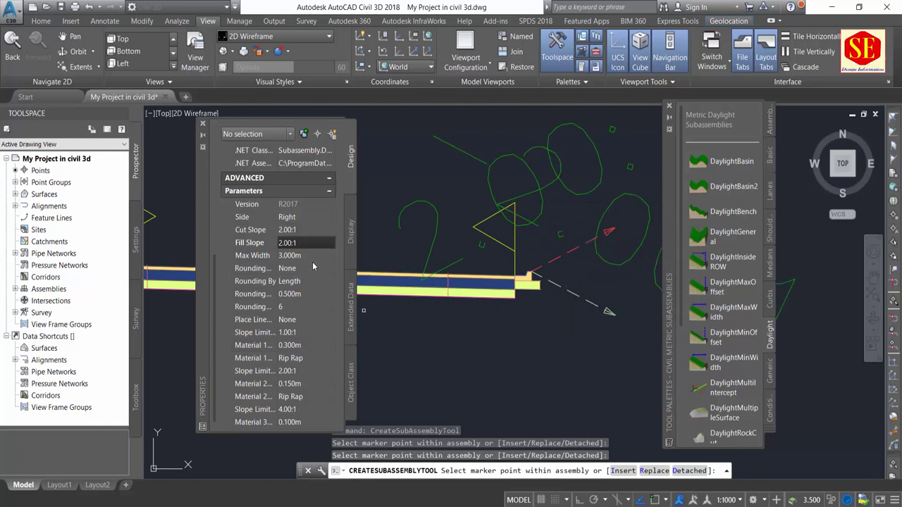
pyautogui.scroll(-1, 313, 258)
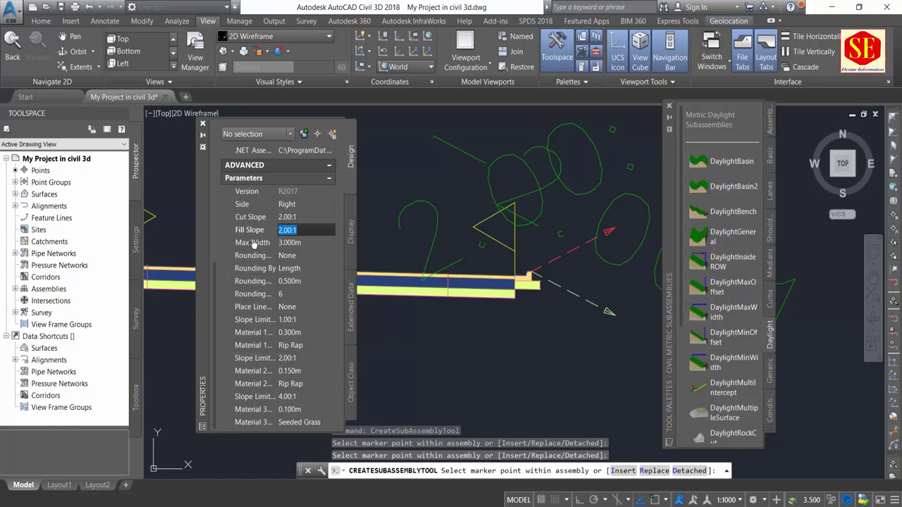
pyautogui.click(202, 125)
# End the subassembly placement and frame the assembly's left end at the baseline.
pyautogui.rightClick(346, 173)
pyautogui.click(360, 181)
pyautogui.scroll(-2, 483, 243)
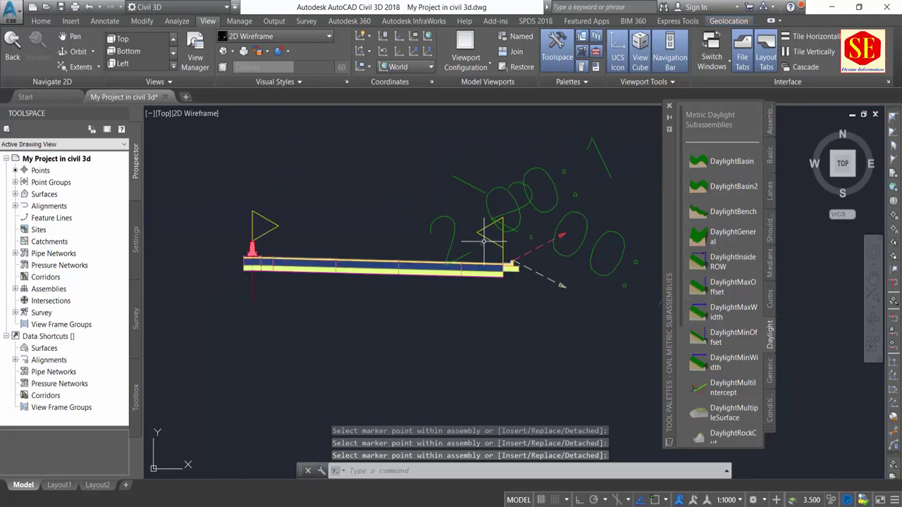
pyautogui.scroll(2, 546, 263)
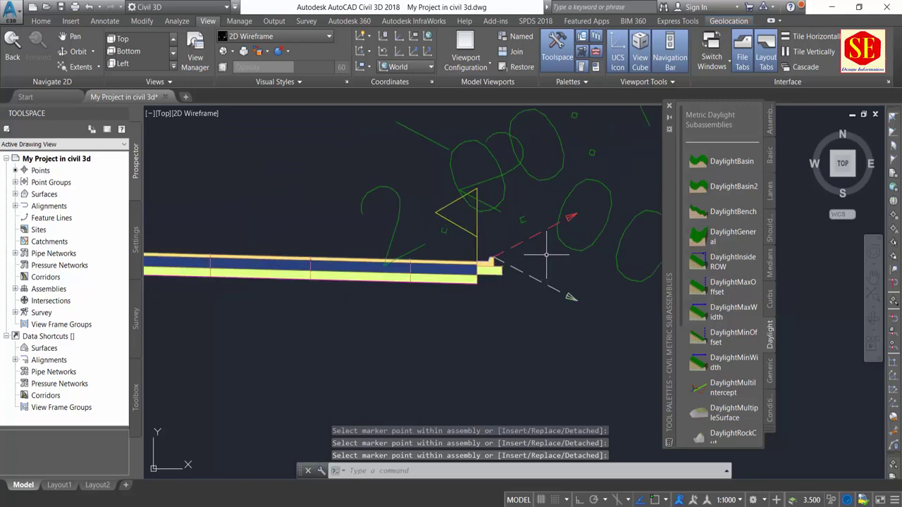
pyautogui.scroll(-2, 556, 230)
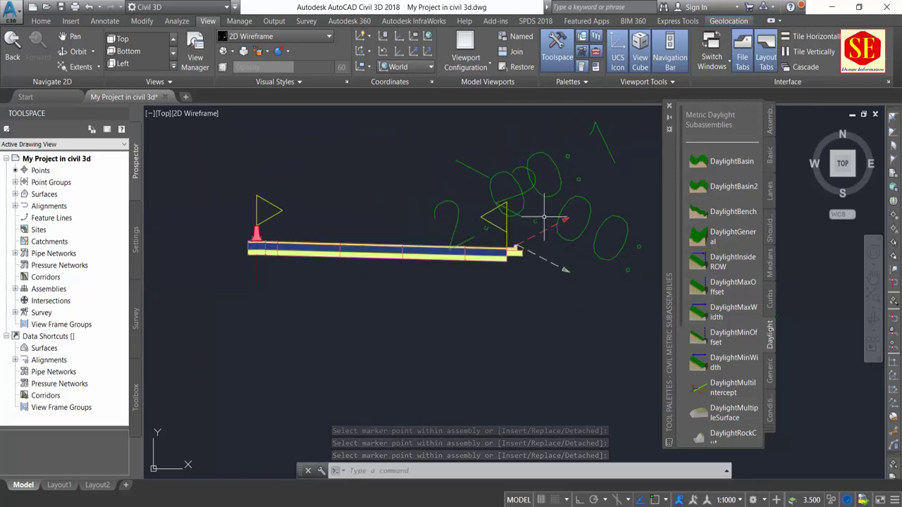
pyautogui.scroll(-3, 318, 318)
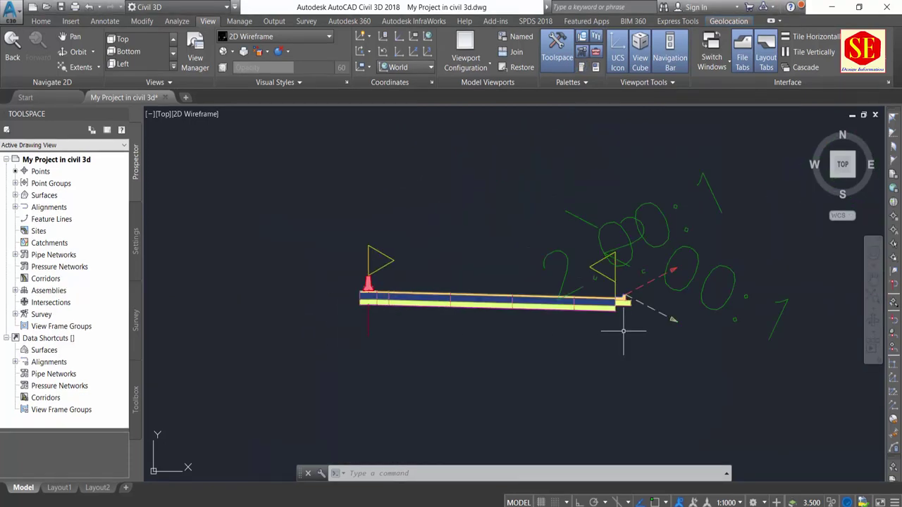
pyautogui.scroll(2, 476, 277)
pyautogui.scroll(3, 310, 303)
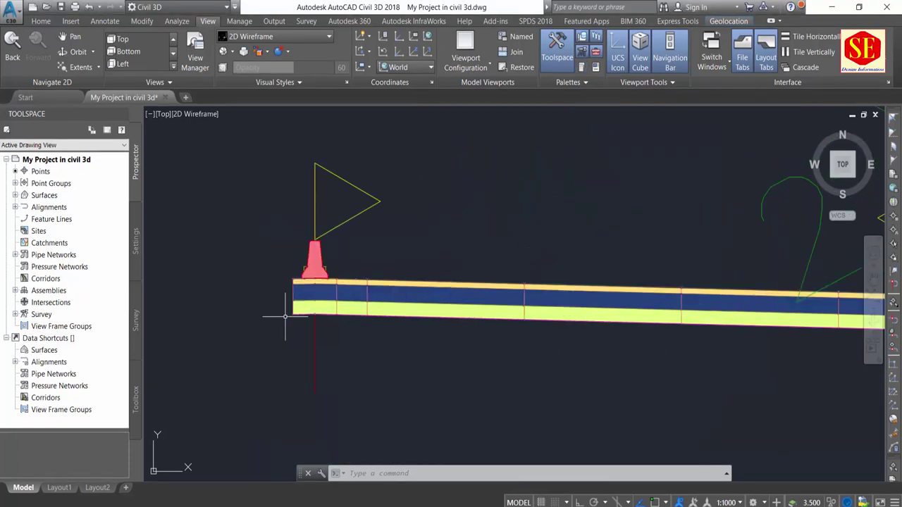
pyautogui.scroll(-1, 521, 332)
pyautogui.scroll(-5, 495, 306)
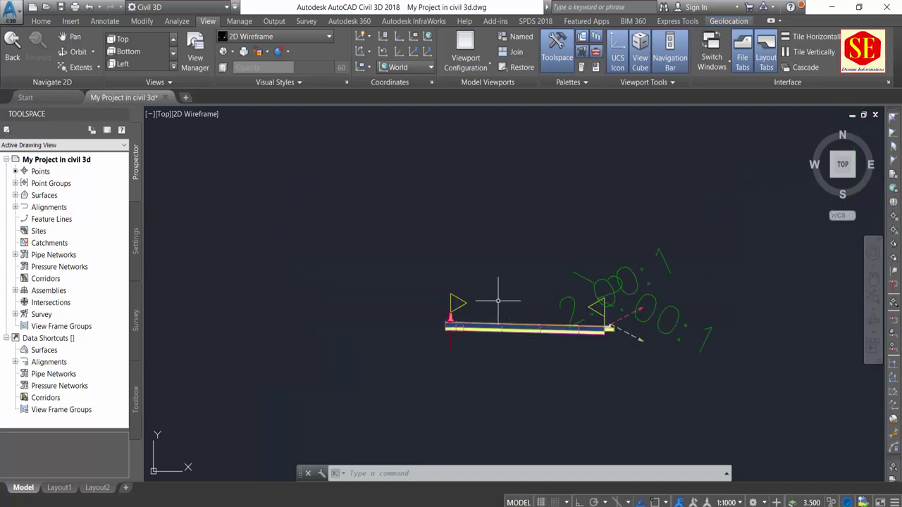
pyautogui.scroll(4, 446, 419)
pyautogui.moveTo(439, 359)
pyautogui.mouseDown(button='middle')
pyautogui.moveTo(457, 342)
pyautogui.moveTo(448, 384)
pyautogui.mouseUp(button='middle')
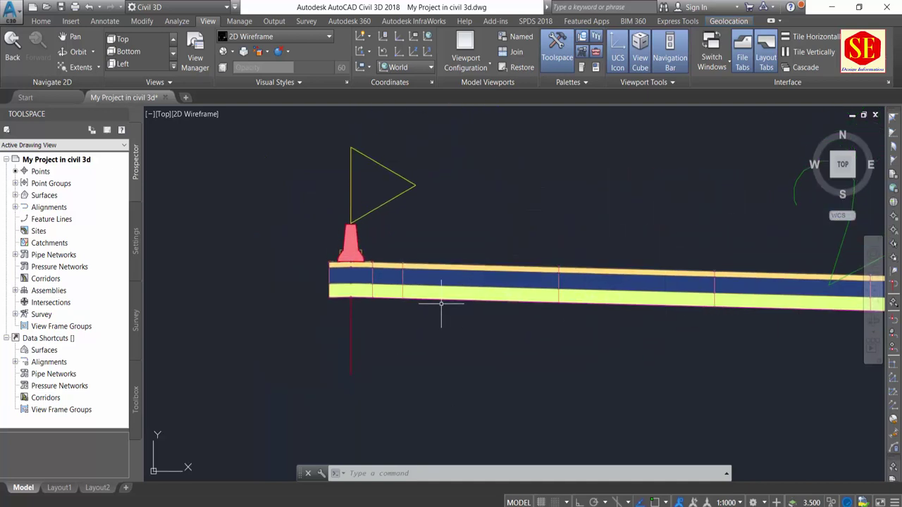
pyautogui.scroll(3, 441, 303)
# Select the flush median subassembly at the baseline and open its properties.
pyautogui.click(296, 266)
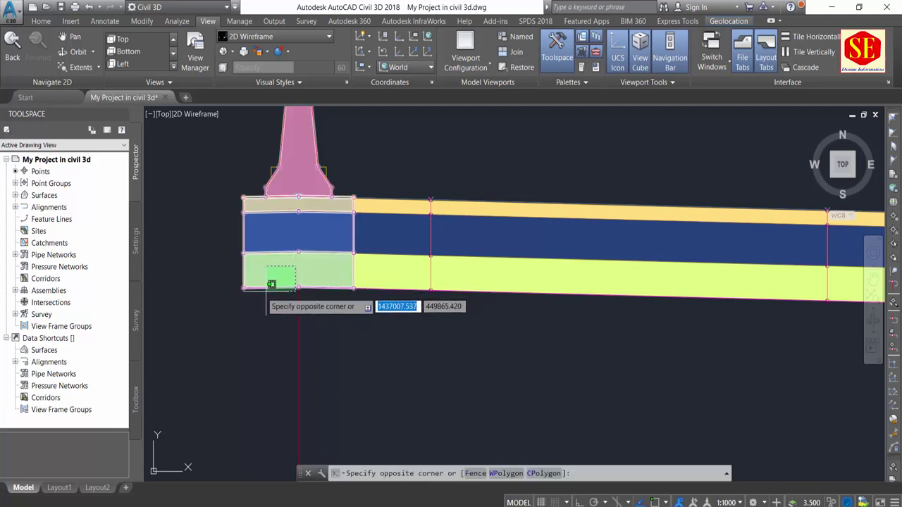
pyautogui.click(243, 276)
pyautogui.click(373, 236)
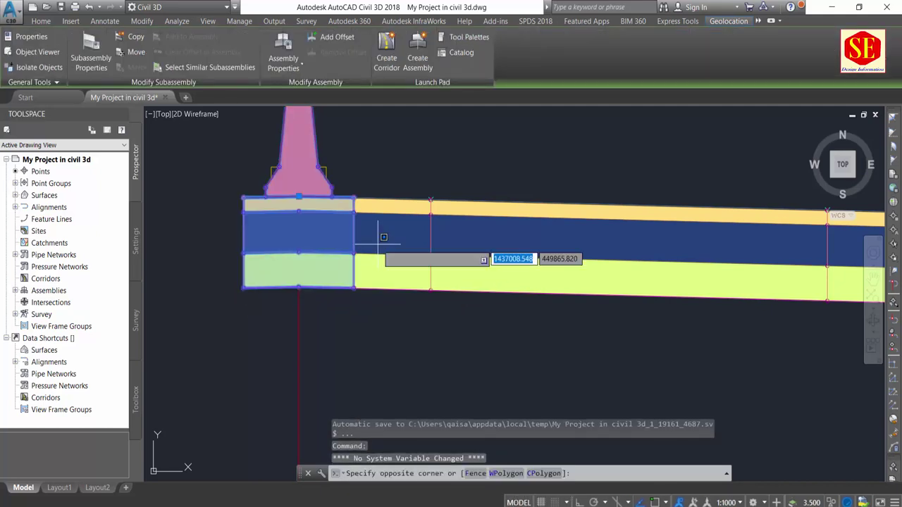
pyautogui.click(303, 197)
pyautogui.moveTo(368, 232); pyautogui.dragTo(564, 254, button='middle')
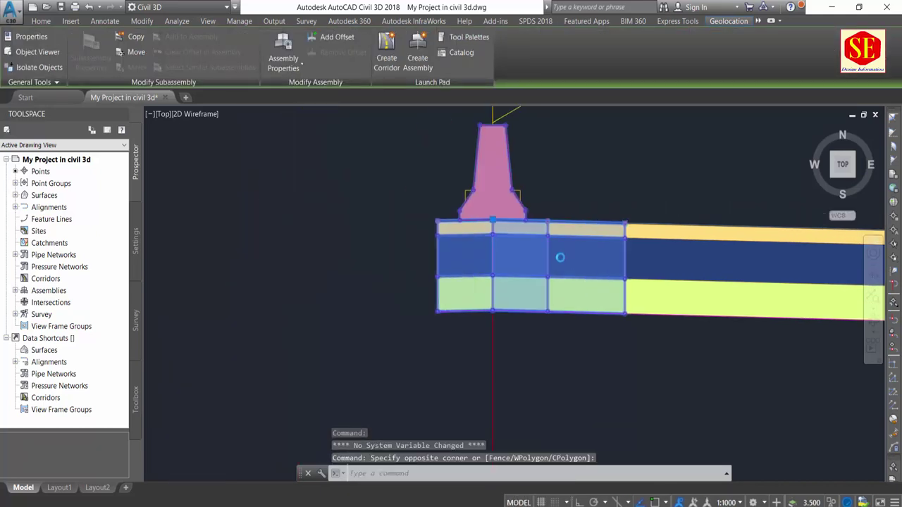
pyautogui.press('Escape')
pyautogui.doubleClick(449, 237)
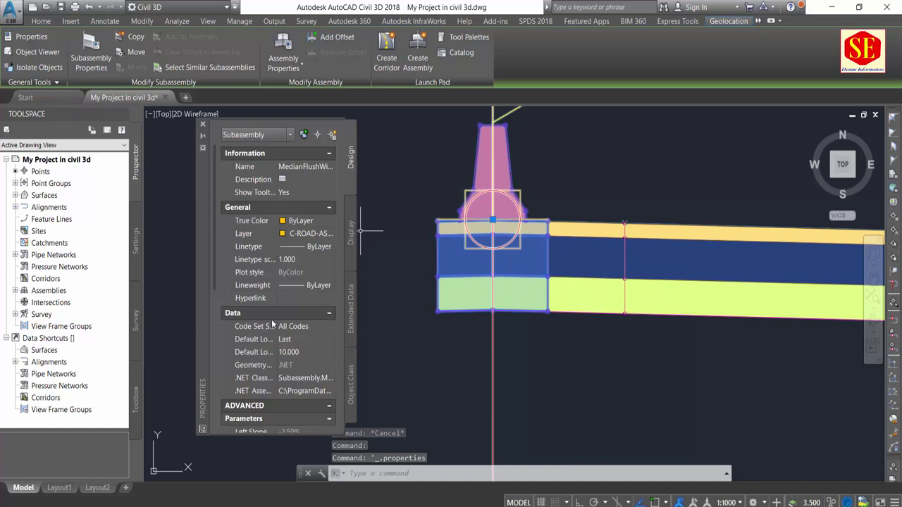
pyautogui.scroll(-5, 272, 322)
# Set the median's Left Width and Right Width to 0.000m.
pyautogui.click(312, 309)
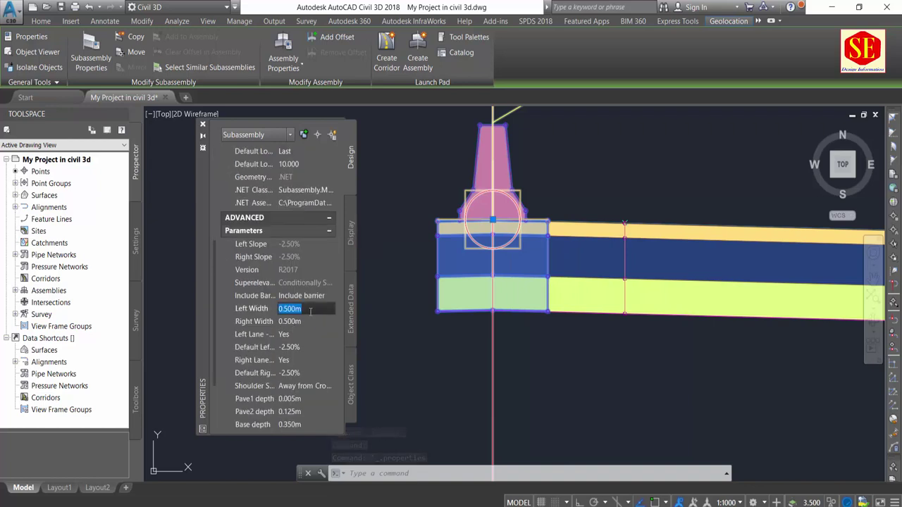
pyautogui.write('0.')
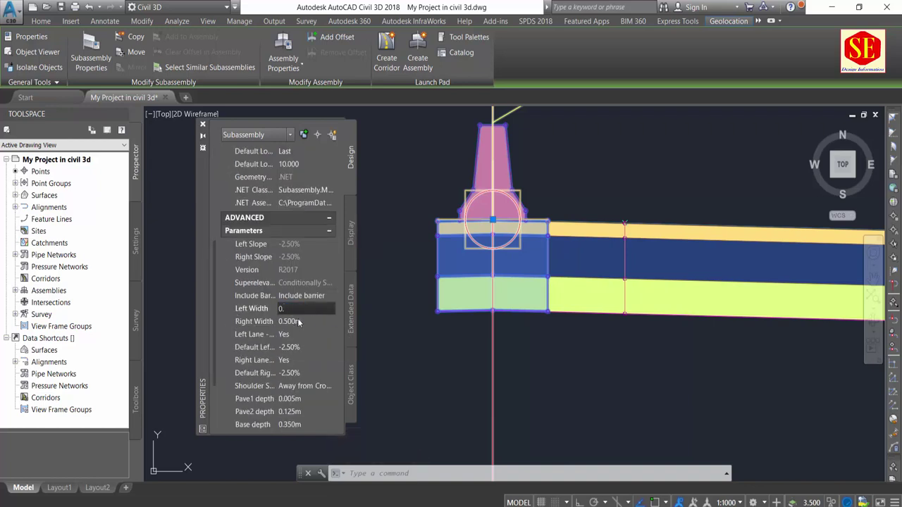
pyautogui.click(313, 322)
pyautogui.write('0.0')
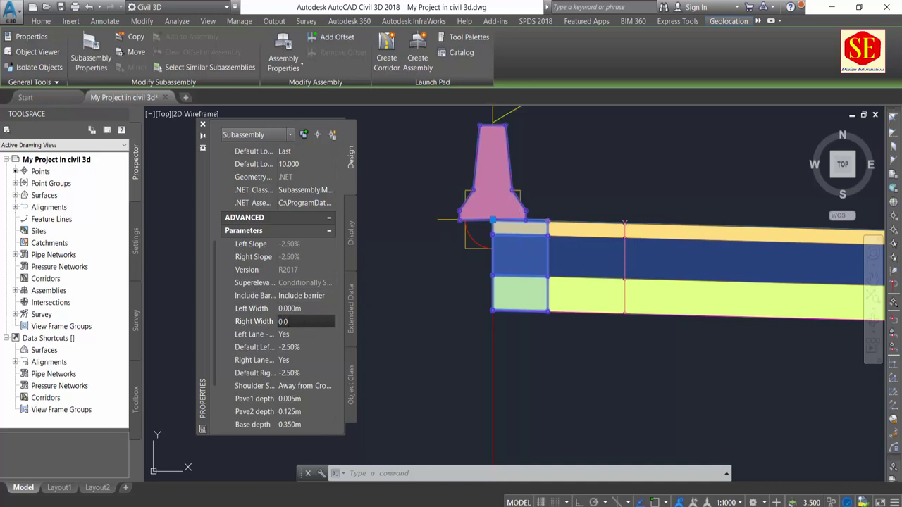
pyautogui.press('Tab')
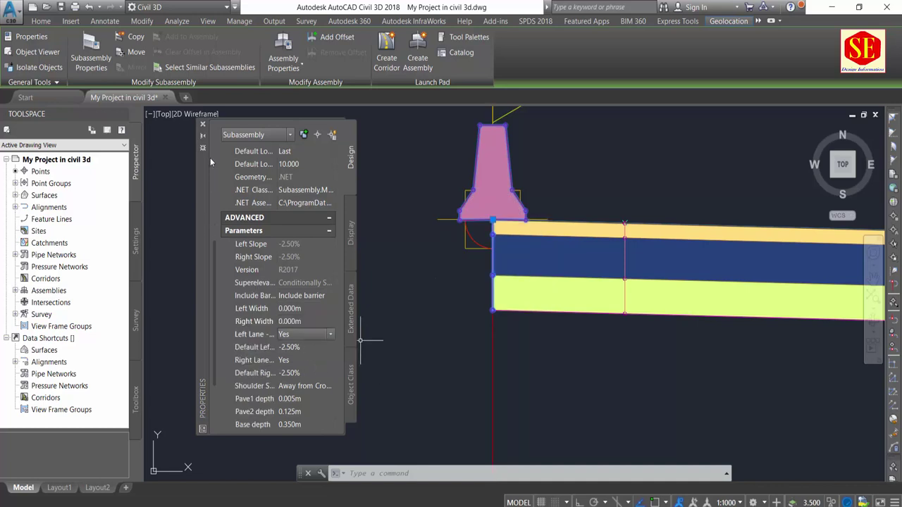
pyautogui.click(202, 125)
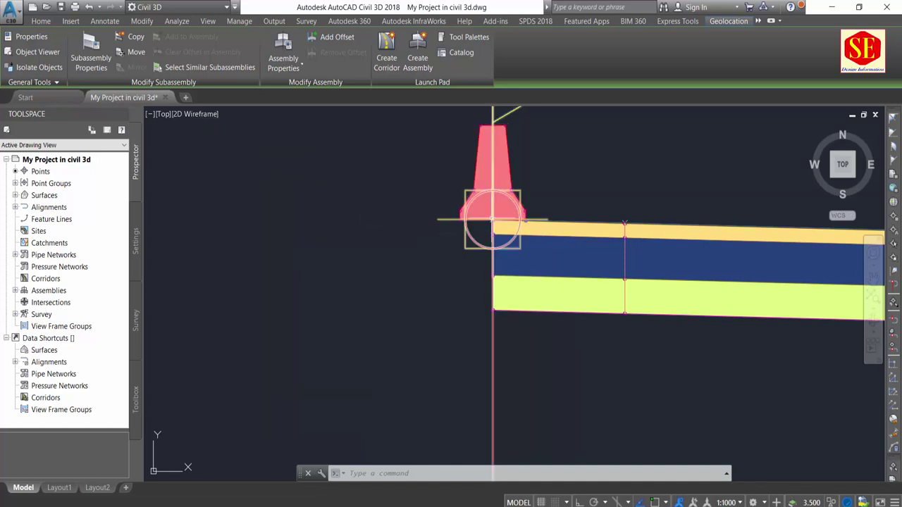
pyautogui.press('Escape')
pyautogui.press('Escape')
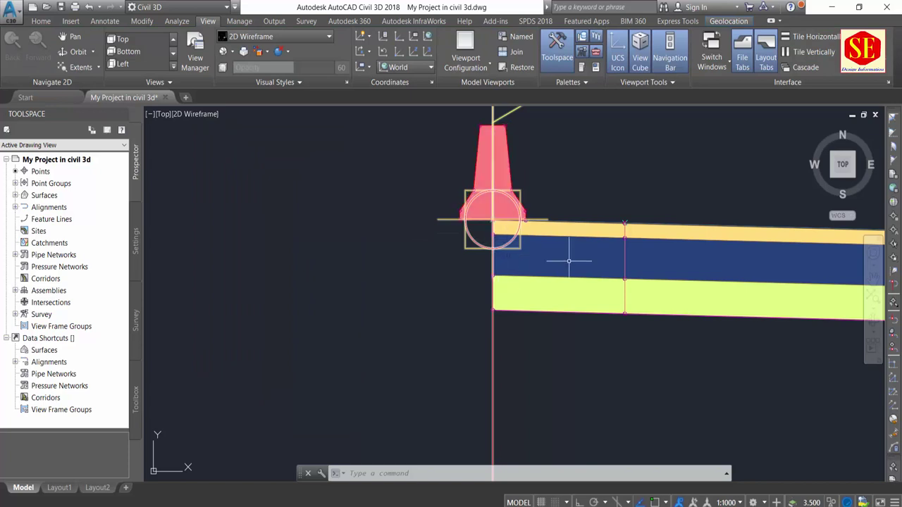
# Select the whole Sec A A assembly.
pyautogui.scroll(-3, 415, 244)
pyautogui.moveTo(443, 235); pyautogui.dragTo(370, 246, button='middle')
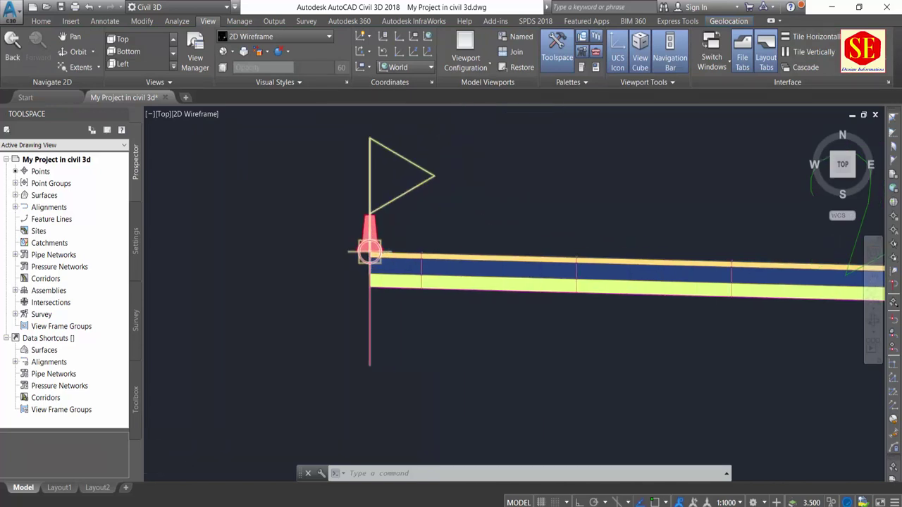
pyautogui.scroll(2, 373, 243)
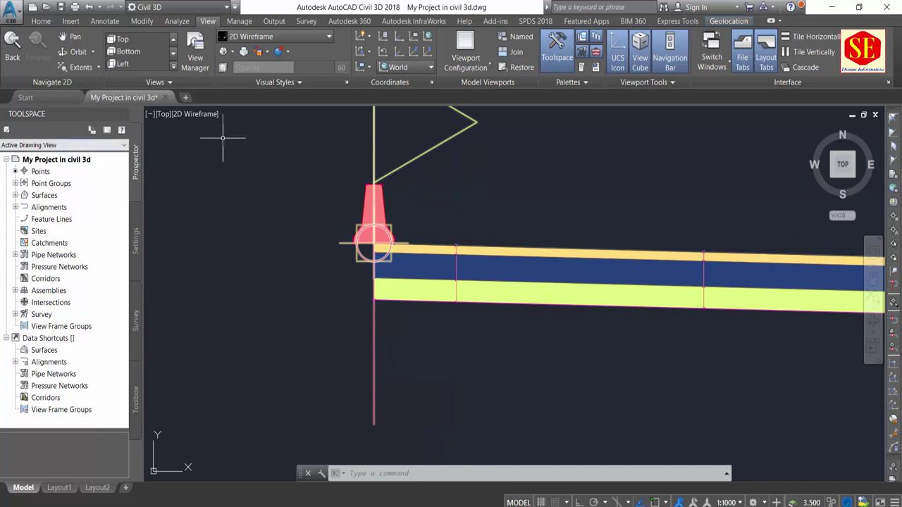
pyautogui.click(375, 349)
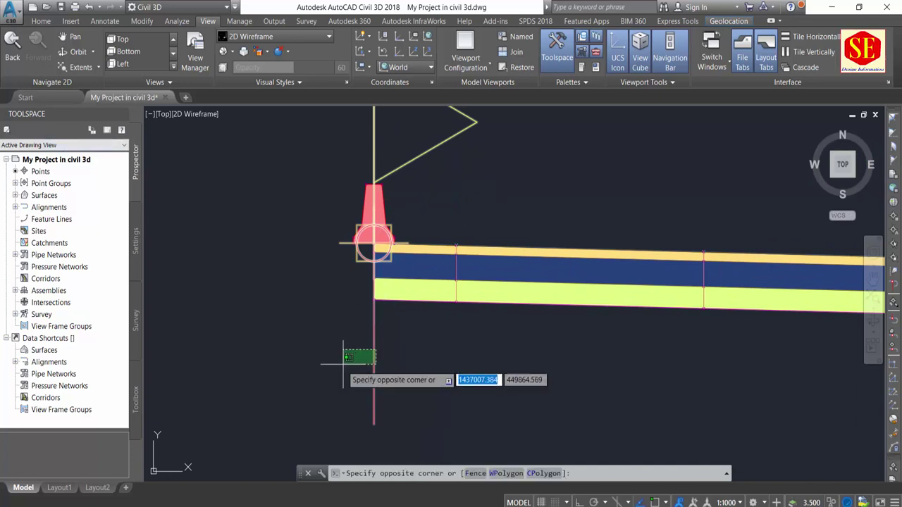
pyautogui.click(323, 388)
pyautogui.scroll(-3, 359, 352)
pyautogui.scroll(2, 360, 364)
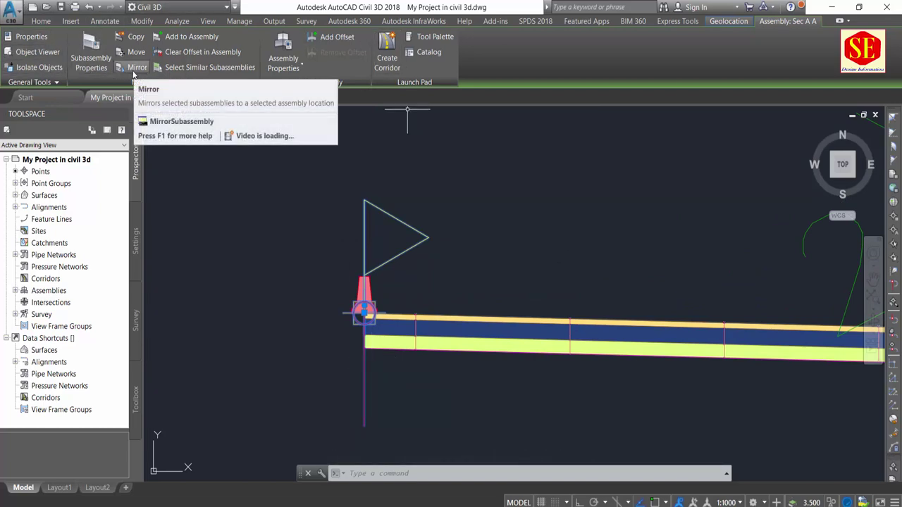
# Start Mirror subassembly and pick the right-side lane and curb pieces.
pyautogui.click(133, 70)
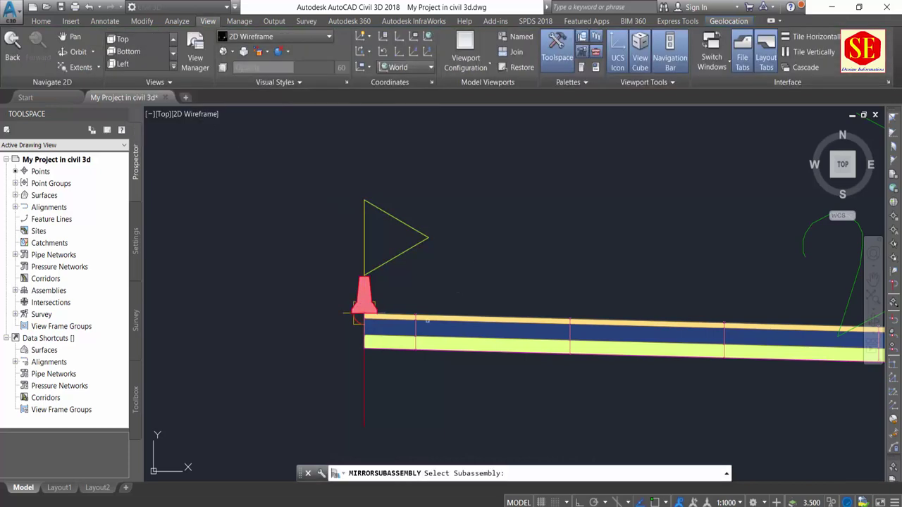
pyautogui.click(394, 331)
pyautogui.click(493, 334)
pyautogui.moveTo(565, 313); pyautogui.dragTo(491, 283, button='middle')
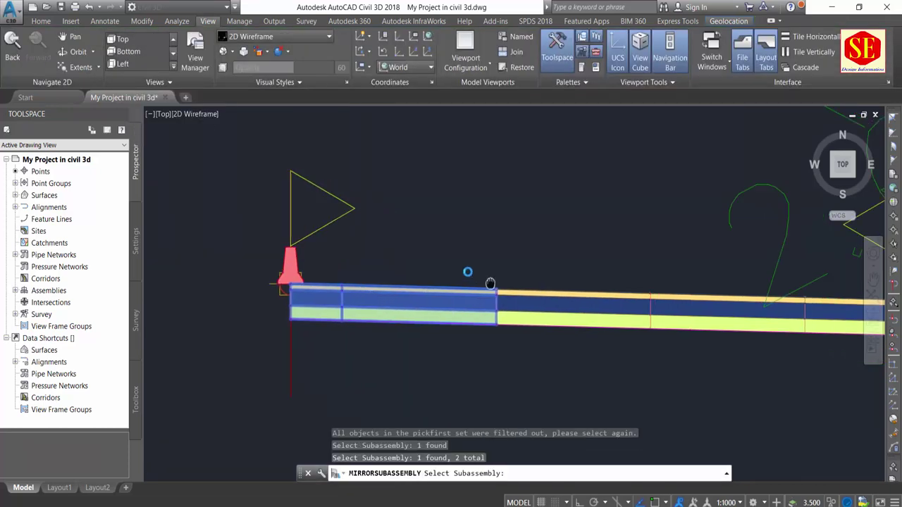
pyautogui.click(533, 229)
pyautogui.click(507, 314)
pyautogui.scroll(2, 511, 219)
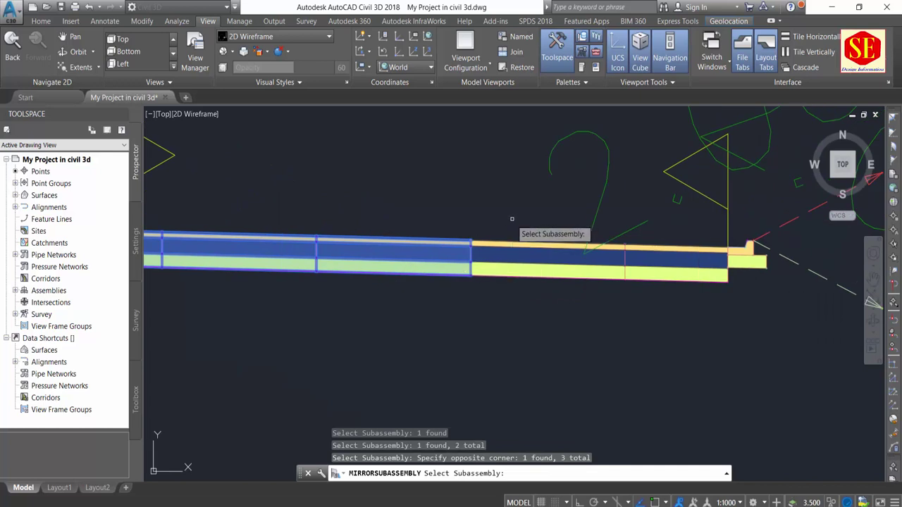
pyautogui.click(511, 219)
pyautogui.click(493, 310)
pyautogui.click(638, 267)
pyautogui.click(682, 233)
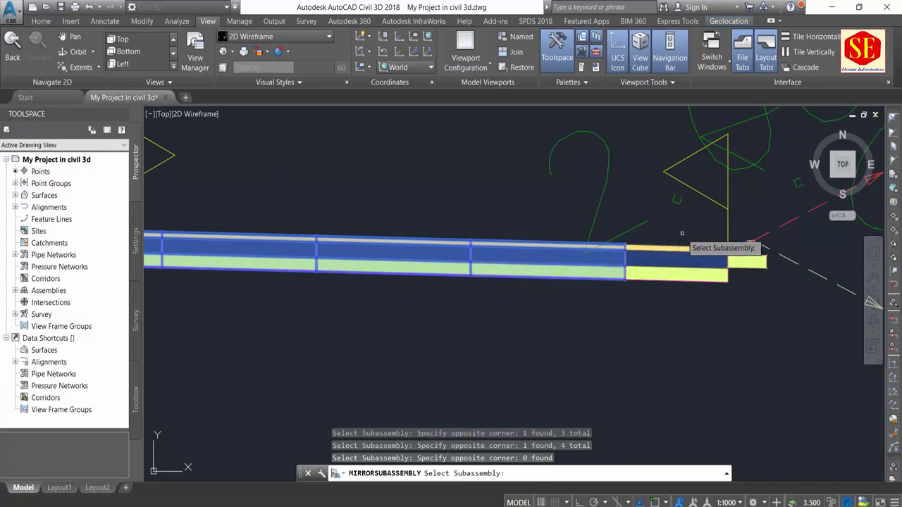
pyautogui.click(681, 233)
pyautogui.click(637, 305)
# Add the outer daylight subassemblies and mirror all seven about the assembly marker.
pyautogui.scroll(2, 508, 266)
pyautogui.scroll(1, 575, 212)
pyautogui.click(581, 213)
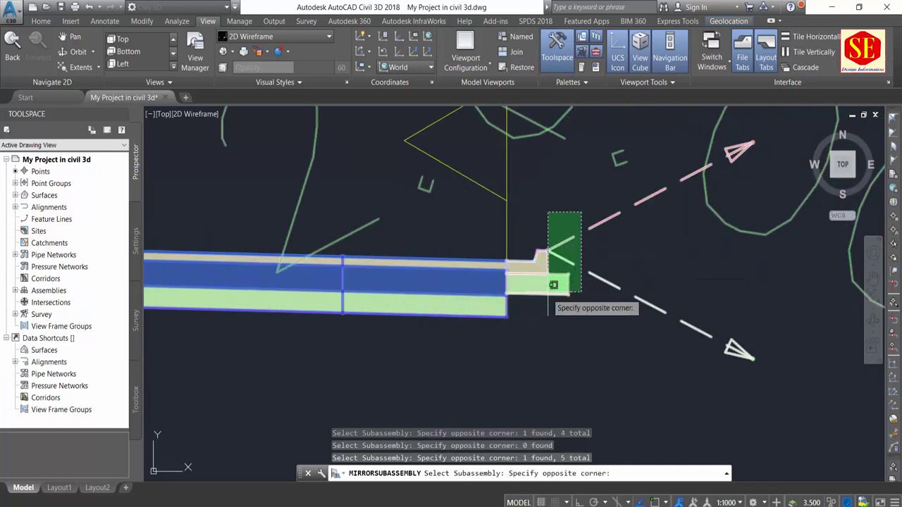
pyautogui.click(547, 290)
pyautogui.scroll(-3, 547, 290)
pyautogui.scroll(2, 444, 250)
pyautogui.scroll(1, 401, 257)
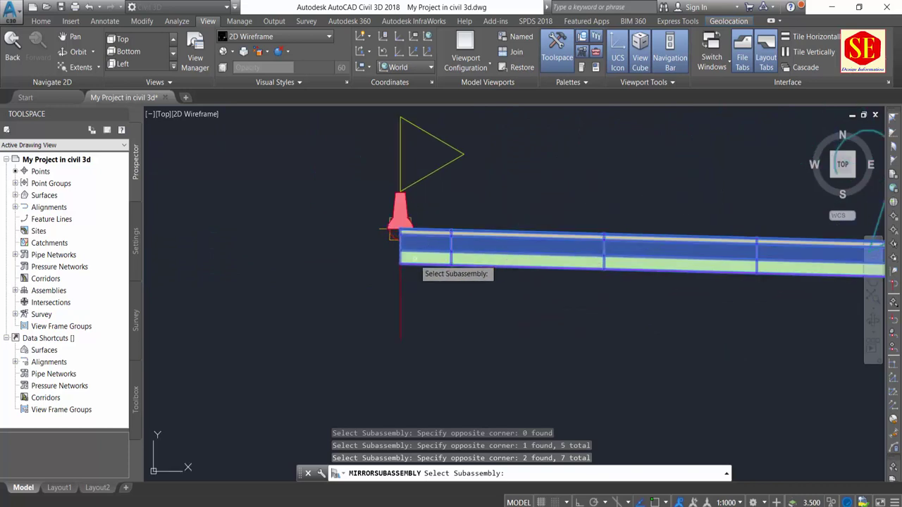
pyautogui.press('Return')
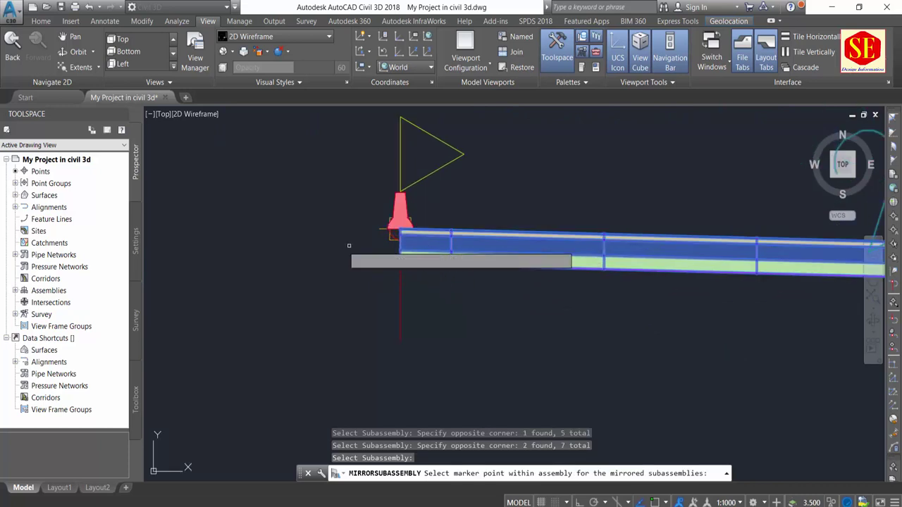
pyautogui.scroll(1, 348, 245)
pyautogui.scroll(2, 373, 215)
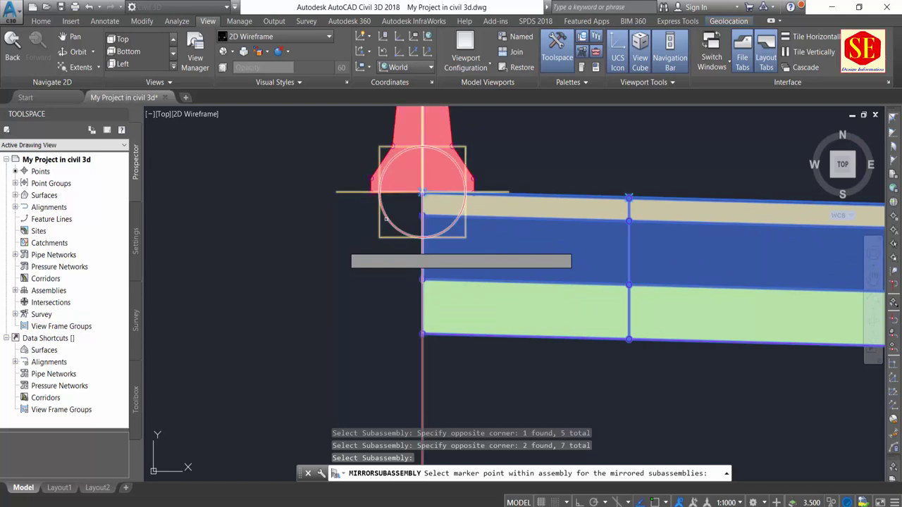
pyautogui.click(421, 192)
# Zoom and pan around the two-sided Sec A A assembly to check both sides.
pyautogui.scroll(-3, 398, 219)
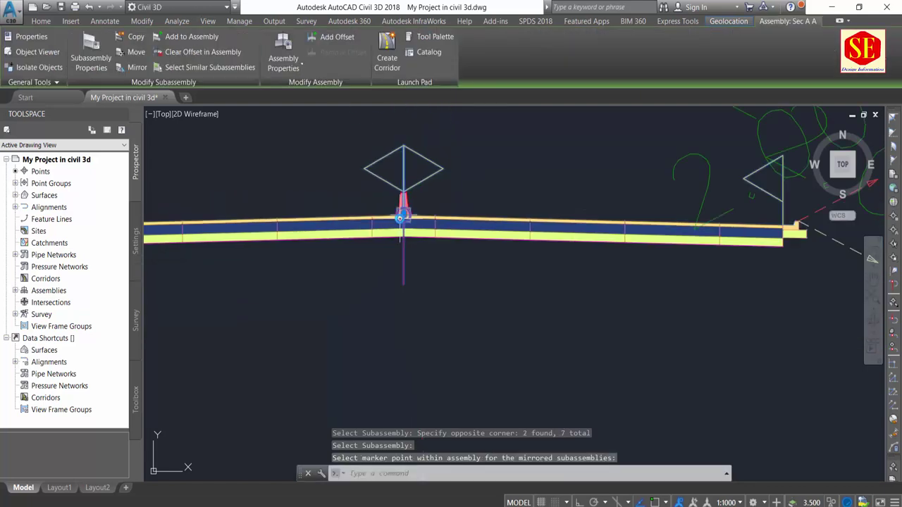
pyautogui.scroll(-2, 427, 236)
pyautogui.moveTo(374, 286)
pyautogui.mouseDown(button='middle')
pyautogui.moveTo(519, 310)
pyautogui.moveTo(429, 328)
pyautogui.mouseUp(button='middle')
pyautogui.scroll(-1, 431, 331)
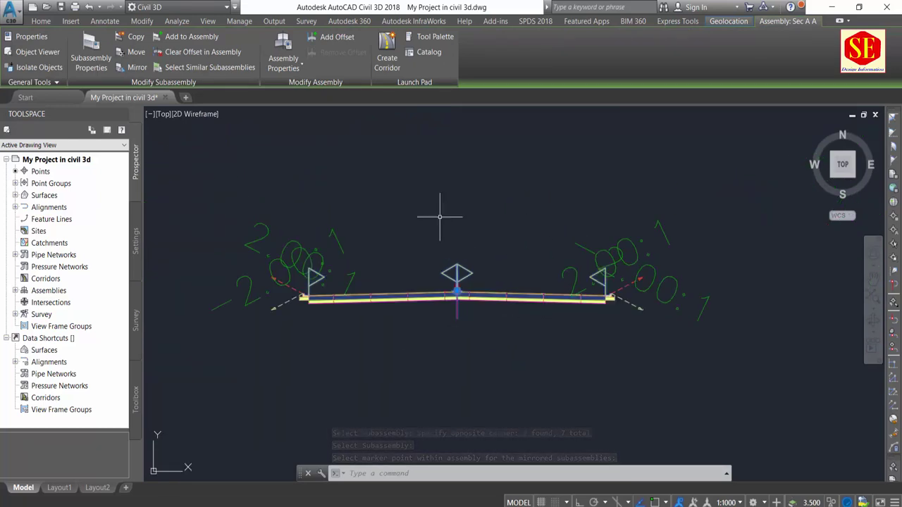
pyautogui.scroll(4, 501, 312)
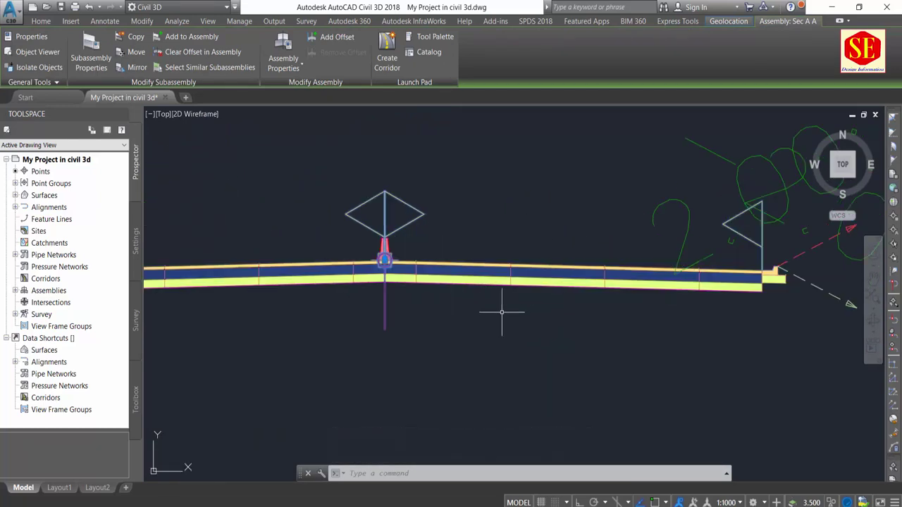
pyautogui.scroll(-3, 297, 373)
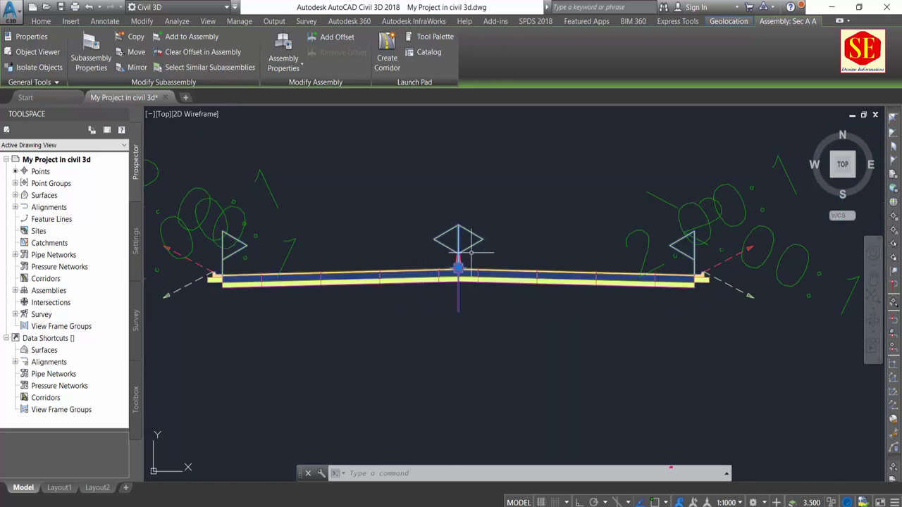
pyautogui.scroll(2, 471, 253)
pyautogui.scroll(5, 465, 250)
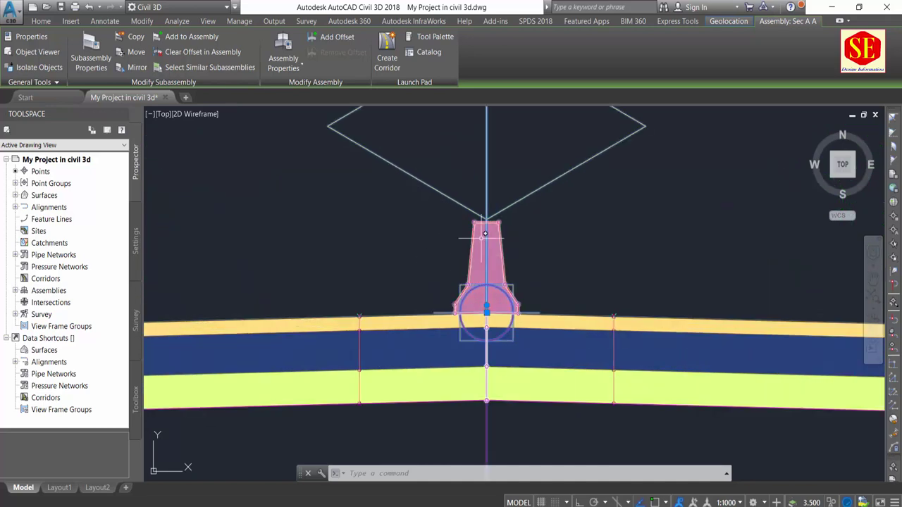
pyautogui.scroll(-4, 485, 239)
pyautogui.scroll(3, 474, 253)
pyautogui.scroll(-1, 498, 328)
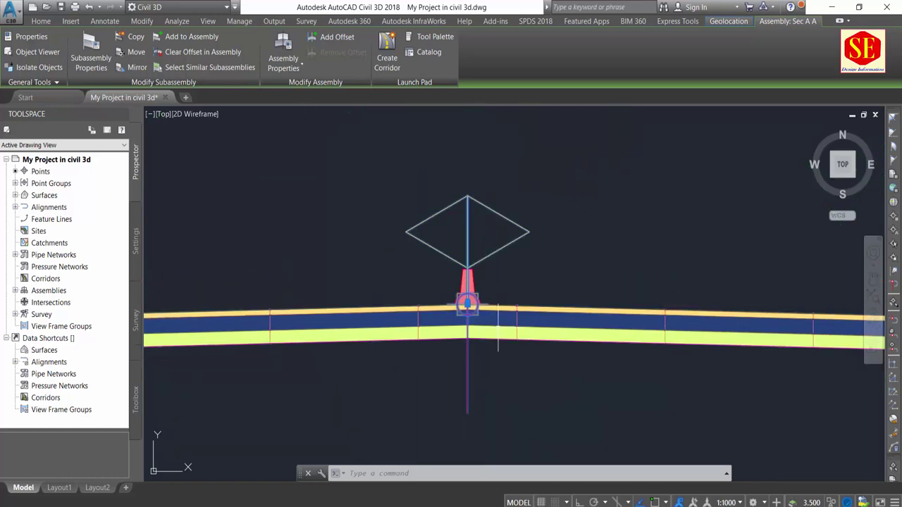
pyautogui.scroll(-1, 497, 328)
pyautogui.moveTo(498, 329); pyautogui.dragTo(423, 350, button='middle')
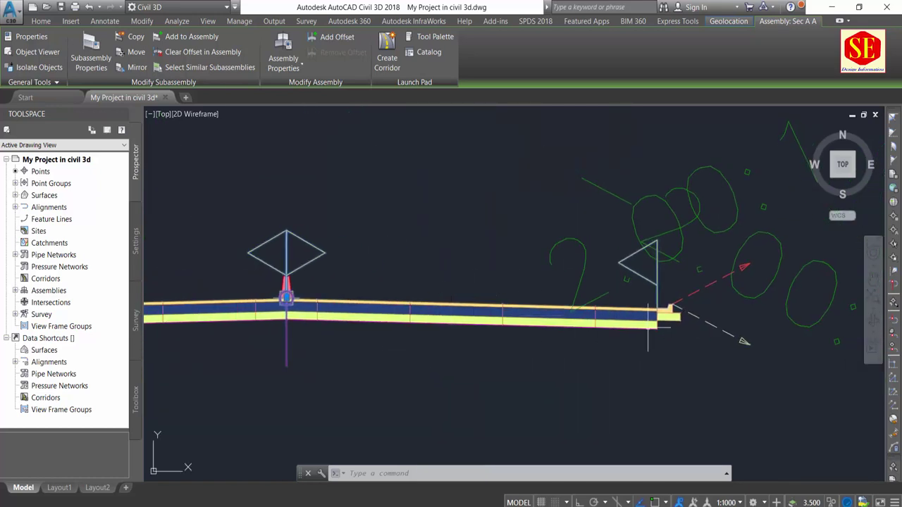
pyautogui.scroll(4, 648, 324)
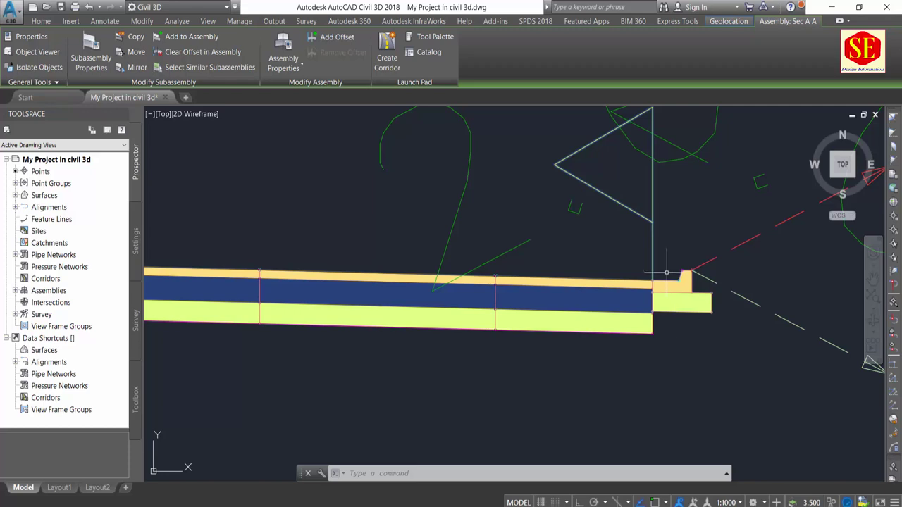
pyautogui.scroll(-4, 624, 282)
pyautogui.scroll(-1, 634, 331)
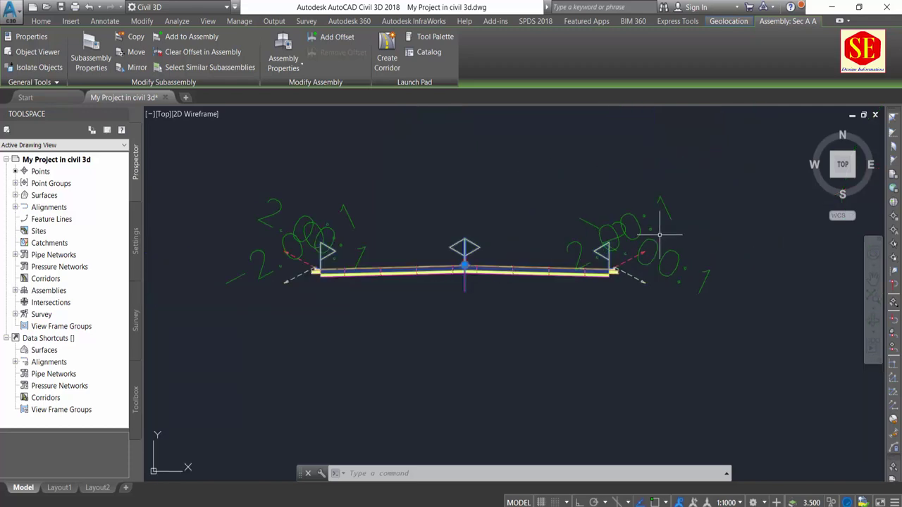
pyautogui.scroll(-3, 645, 271)
pyautogui.scroll(4, 646, 270)
pyautogui.moveTo(328, 240); pyautogui.dragTo(589, 282, button='middle')
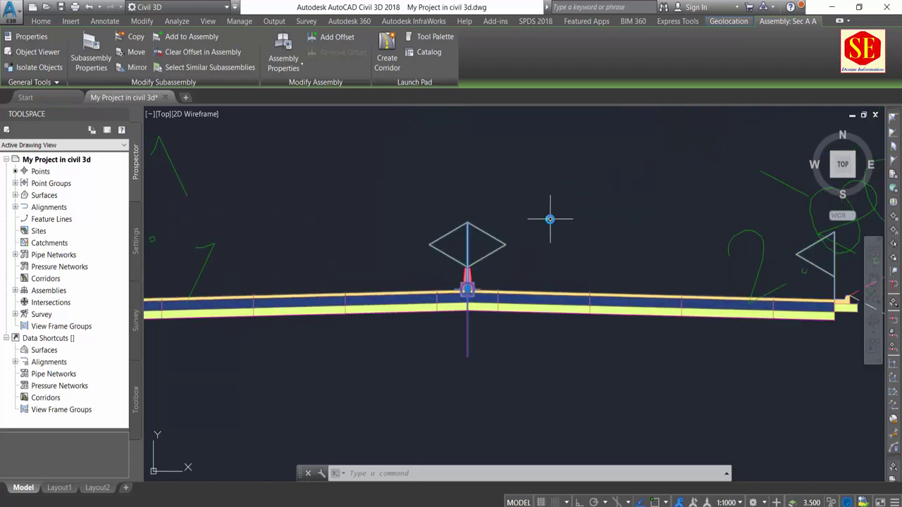
pyautogui.scroll(-2, 549, 218)
pyautogui.scroll(-2, 512, 182)
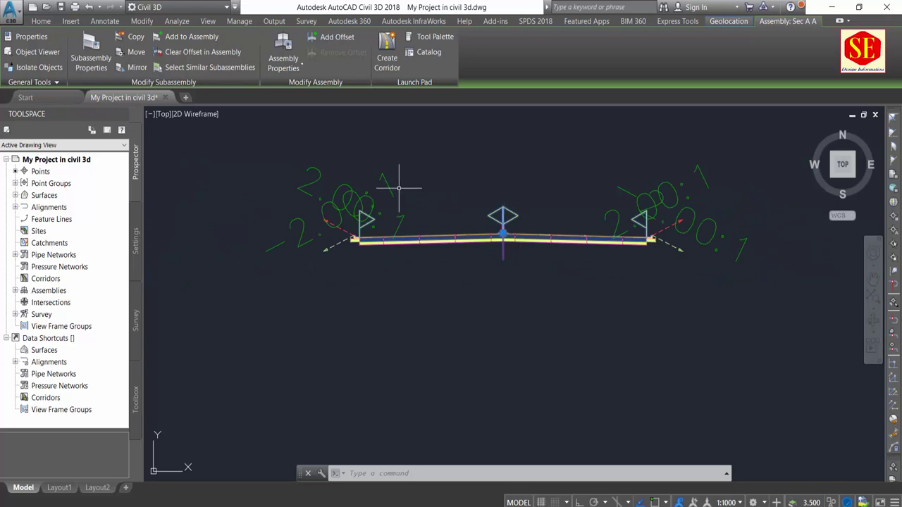
pyautogui.moveTo(427, 190); pyautogui.dragTo(417, 252, button='middle')
pyautogui.scroll(-2, 416, 258)
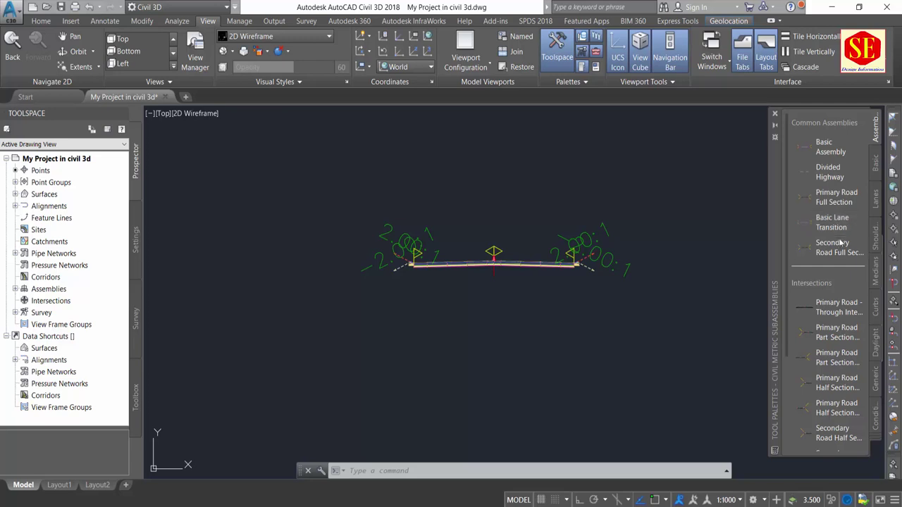
pyautogui.click(830, 148)
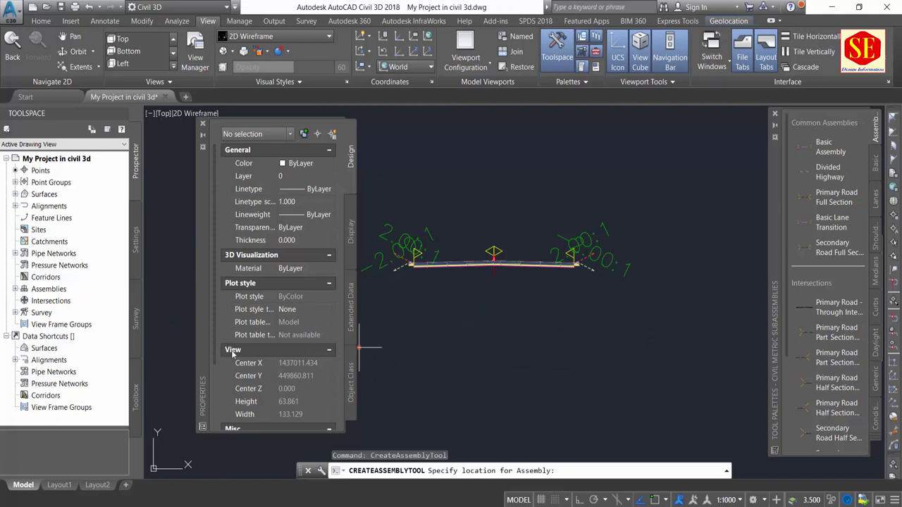
pyautogui.scroll(-3, 259, 311)
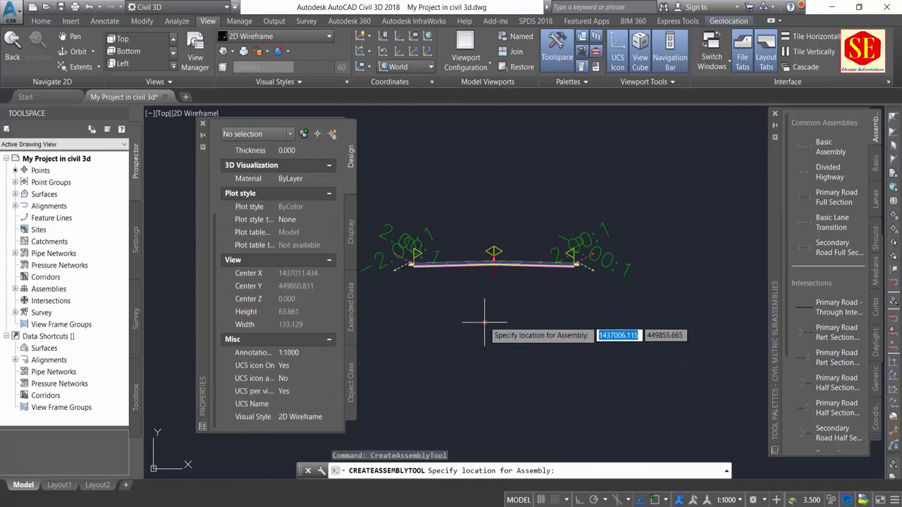
pyautogui.scroll(2, 493, 310)
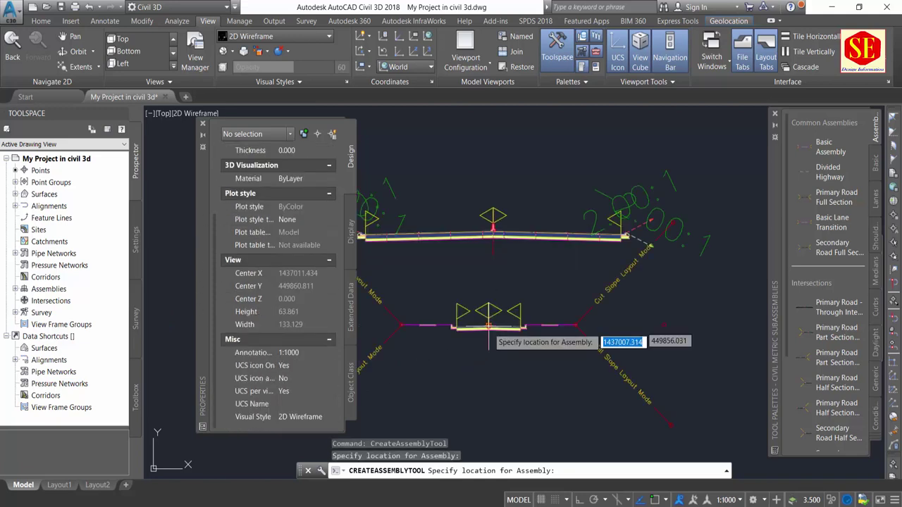
pyautogui.scroll(2, 482, 339)
pyautogui.scroll(-2, 539, 338)
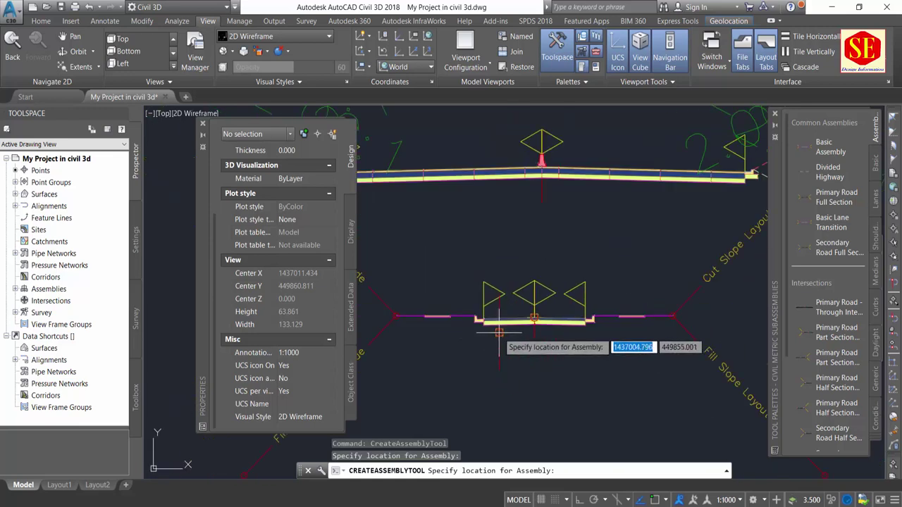
pyautogui.scroll(-1, 533, 352)
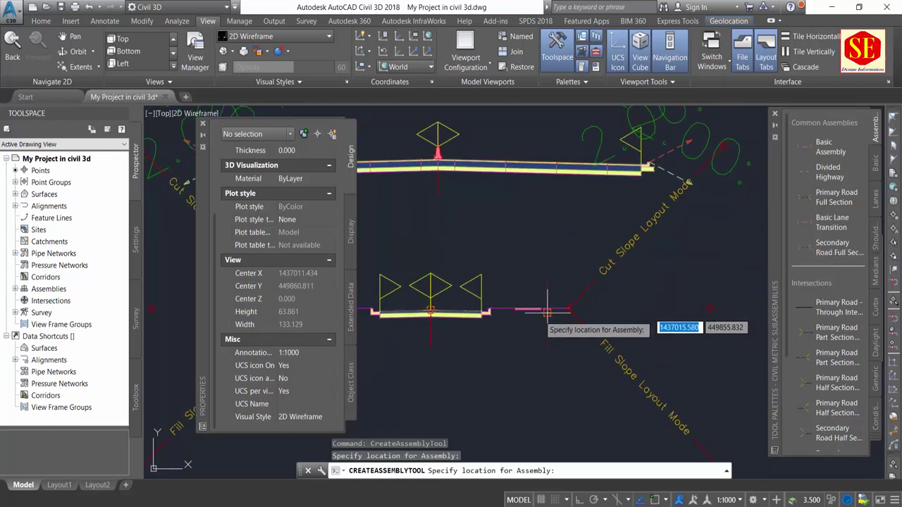
pyautogui.scroll(2, 542, 310)
pyautogui.scroll(2, 512, 314)
pyautogui.scroll(-1, 430, 295)
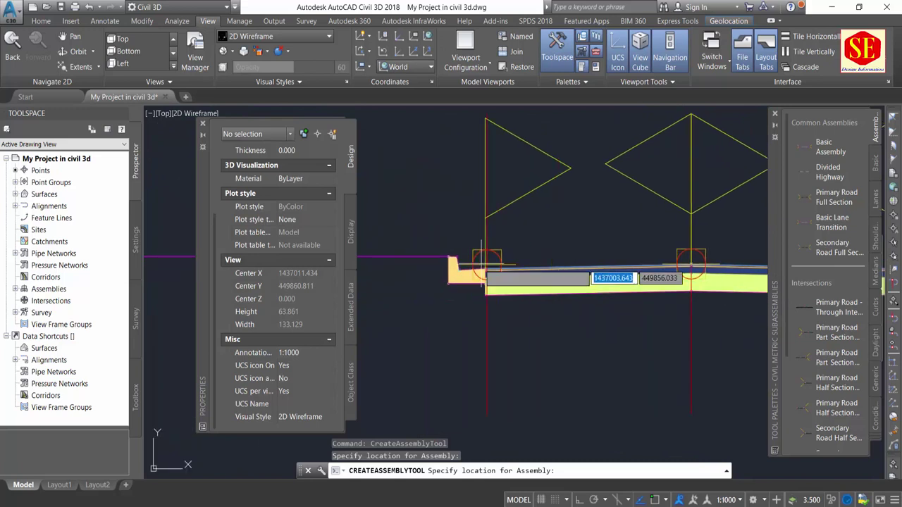
pyautogui.scroll(-1, 424, 280)
pyautogui.hotkey('ctrl', '1')
pyautogui.press('Escape')
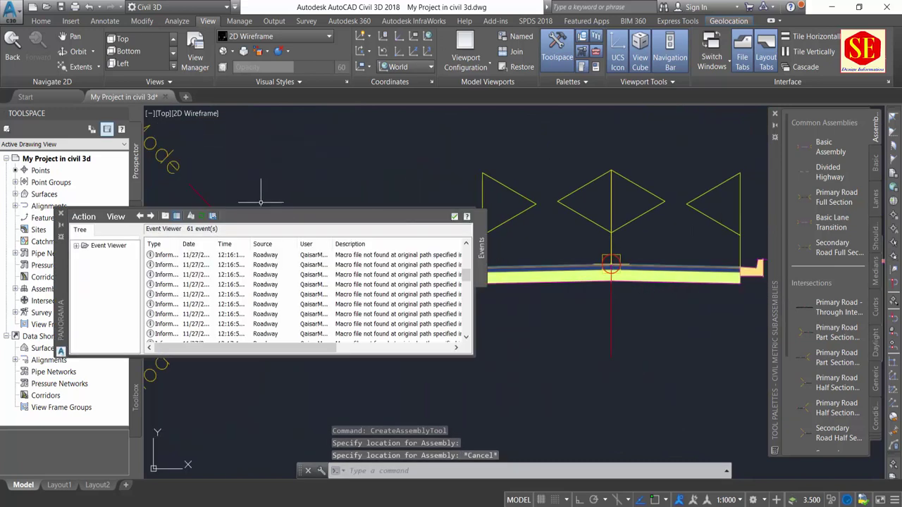
pyautogui.click(61, 214)
# Open the left lane subassembly's properties and set its Width to 10 m.
pyautogui.scroll(-2, 383, 211)
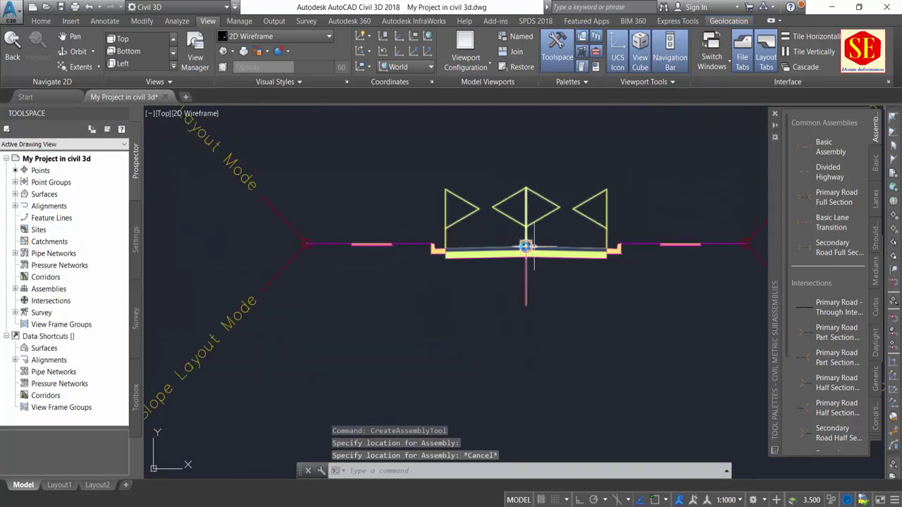
pyautogui.moveTo(522, 261)
pyautogui.mouseDown(button='middle')
pyautogui.moveTo(310, 274)
pyautogui.moveTo(436, 275)
pyautogui.mouseUp(button='middle')
pyautogui.scroll(2, 436, 275)
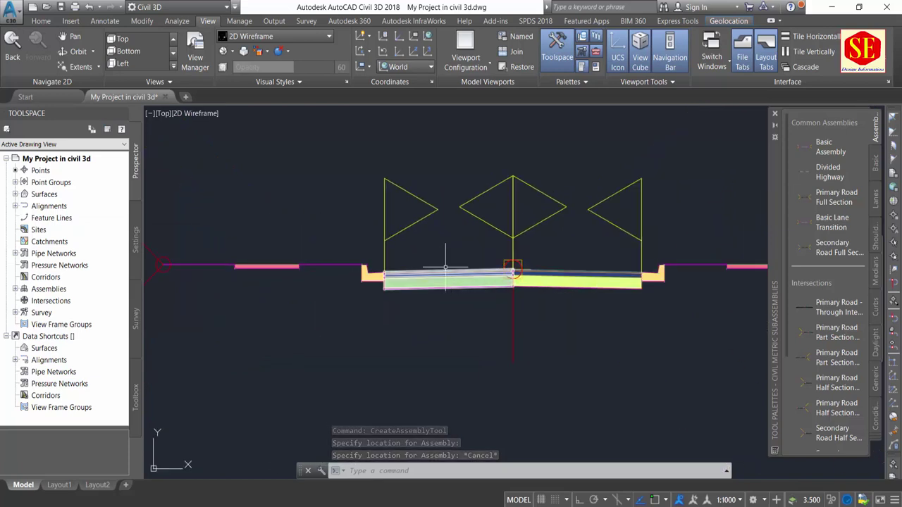
pyautogui.doubleClick(451, 276)
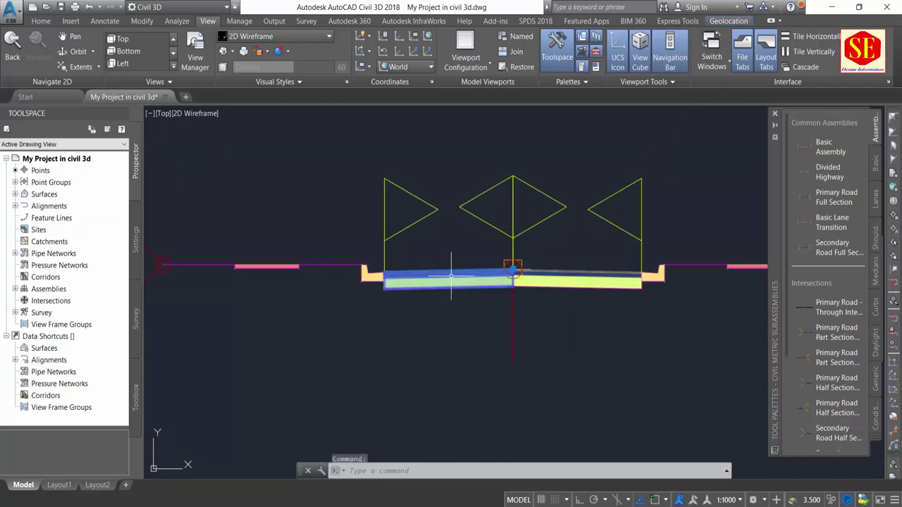
pyautogui.scroll(-3, 331, 322)
pyautogui.scroll(-1, 322, 320)
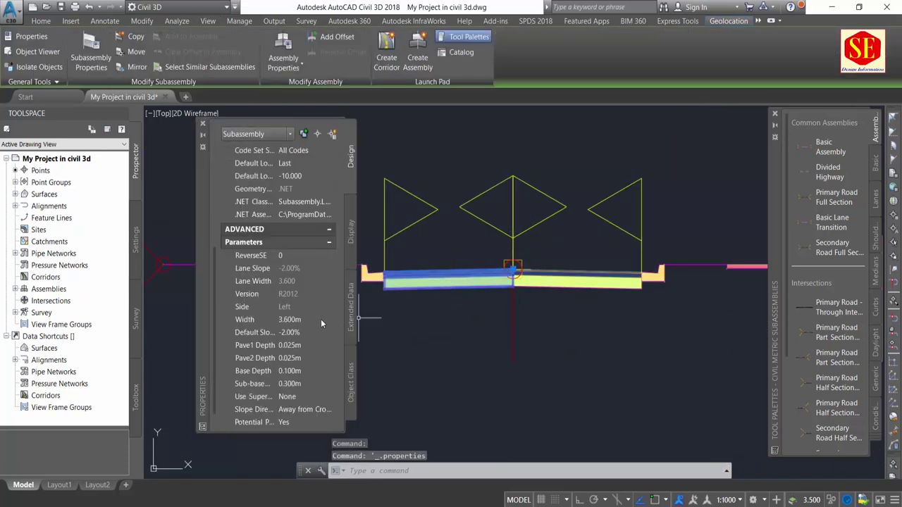
pyautogui.click(309, 321)
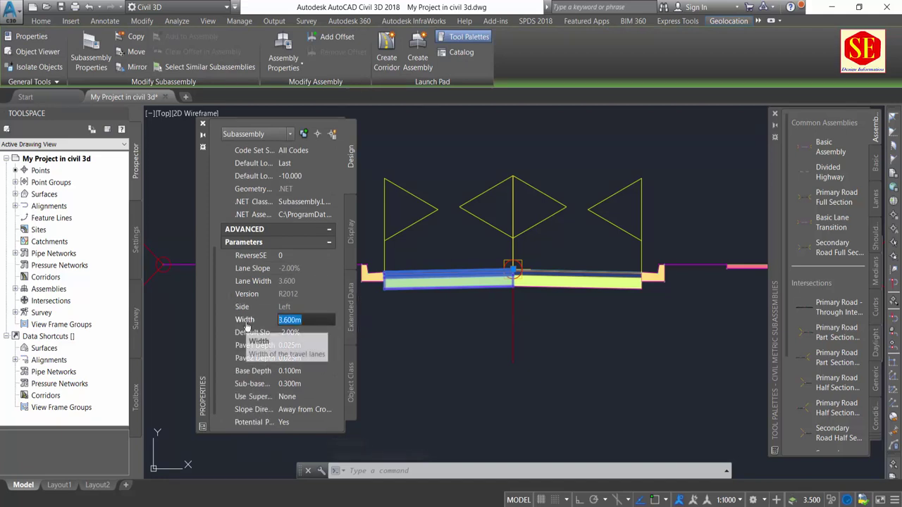
pyautogui.write('10.')
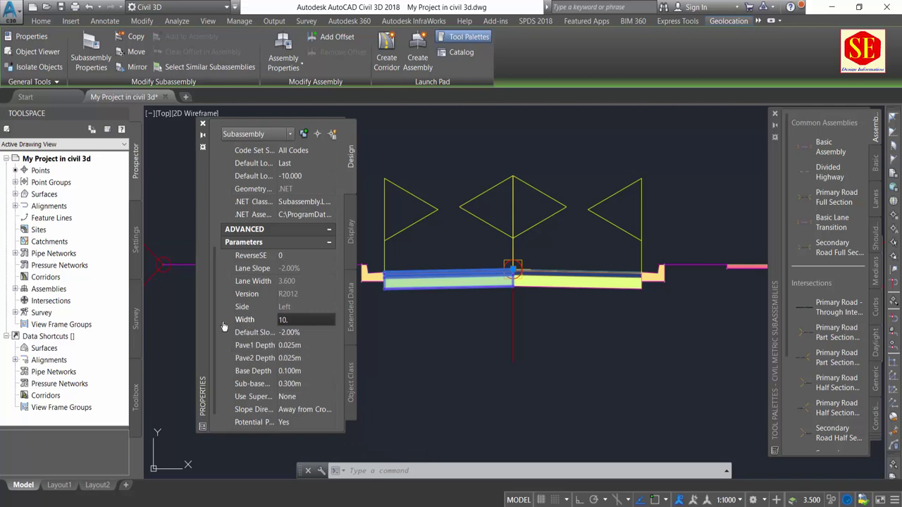
pyautogui.click(302, 332)
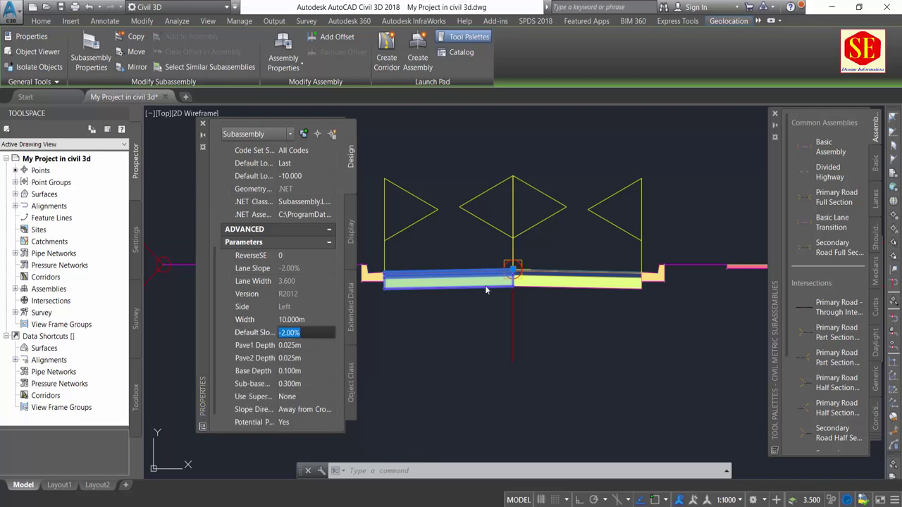
# Set Pave1 Depth 0.005m, Pave2 Depth 0.125m and Base Depth 0.350m.
pyautogui.click(305, 345)
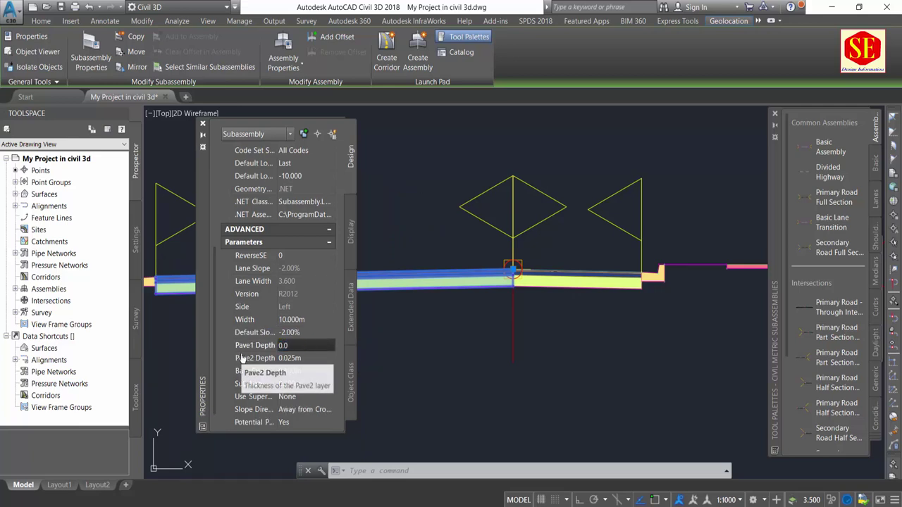
pyautogui.press('BackSpace')
pyautogui.press('BackSpace')
pyautogui.press('BackSpace')
pyautogui.write('05')
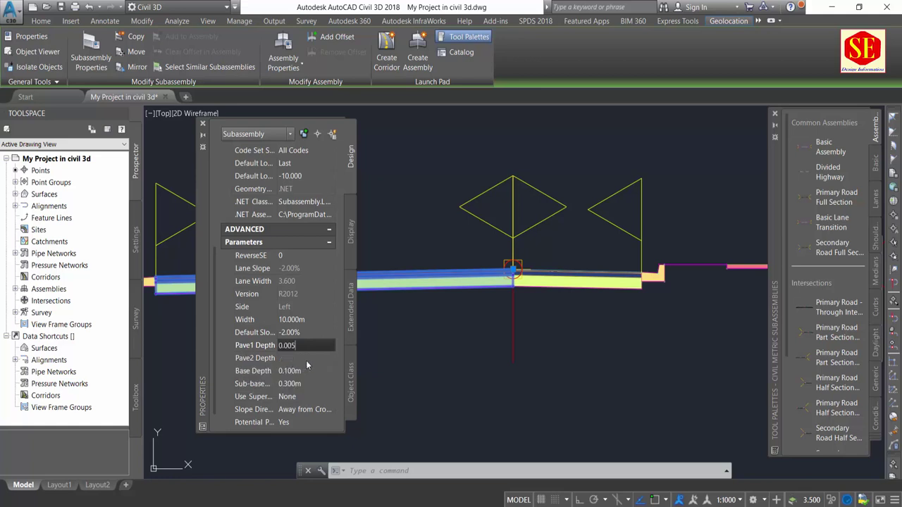
pyautogui.click(312, 359)
pyautogui.write('0.125')
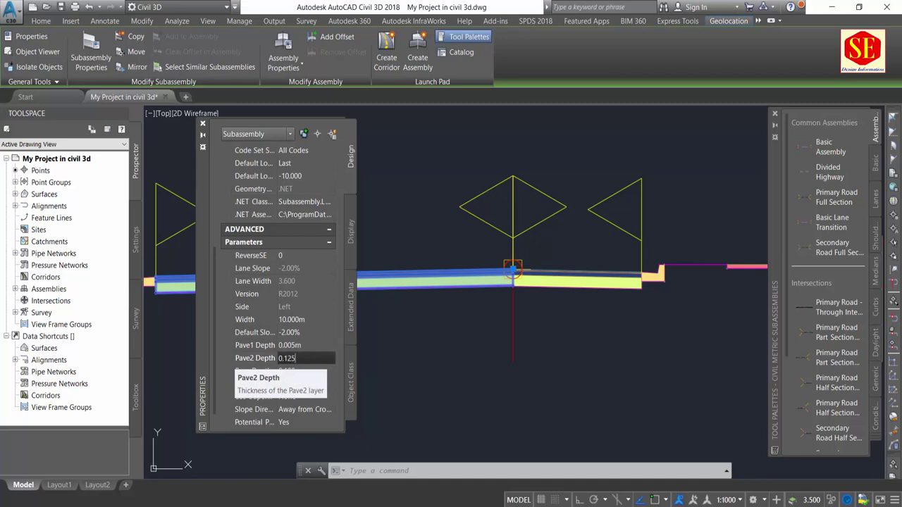
pyautogui.click(291, 372)
pyautogui.write('.3')
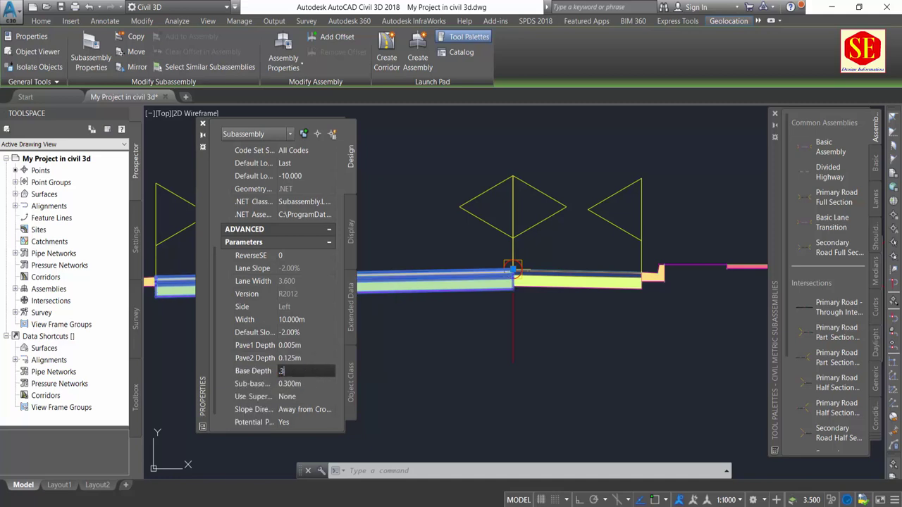
pyautogui.write('5')
pyautogui.click(333, 384)
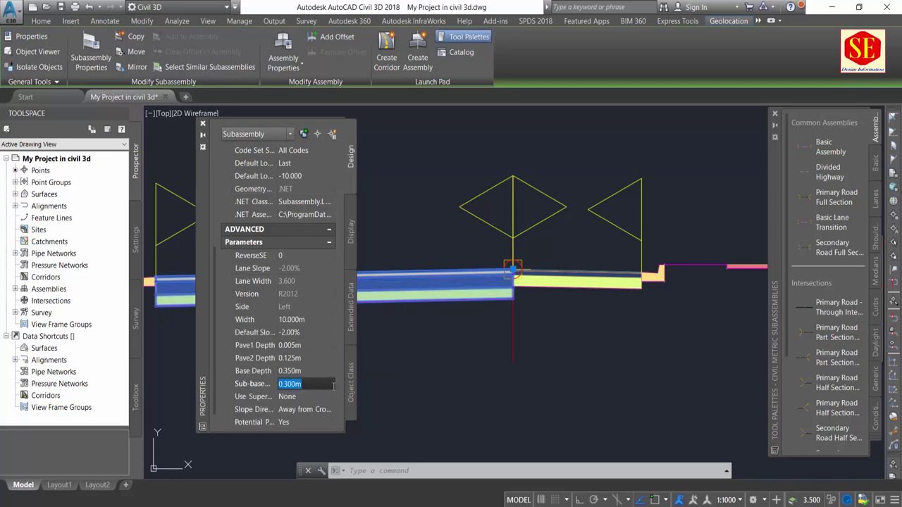
pyautogui.scroll(-2, 301, 398)
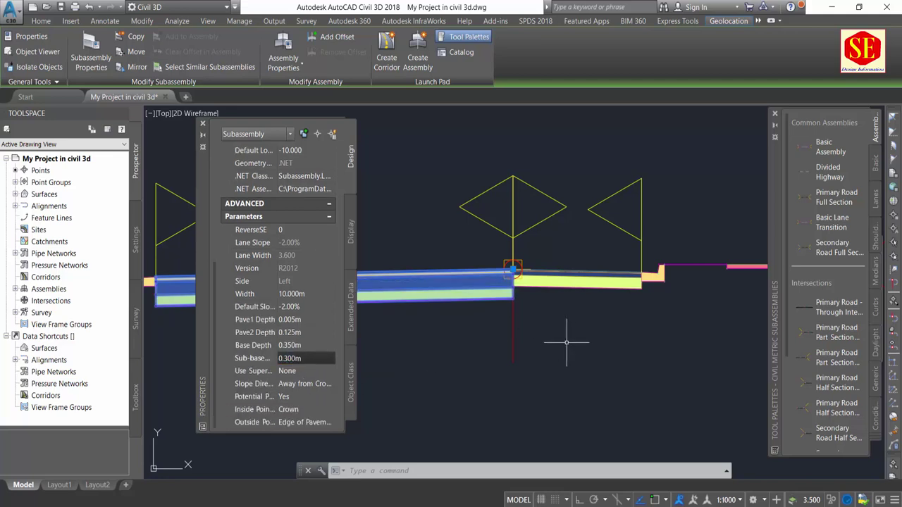
pyautogui.scroll(-5, 546, 317)
pyautogui.scroll(5, 490, 329)
pyautogui.scroll(-4, 496, 266)
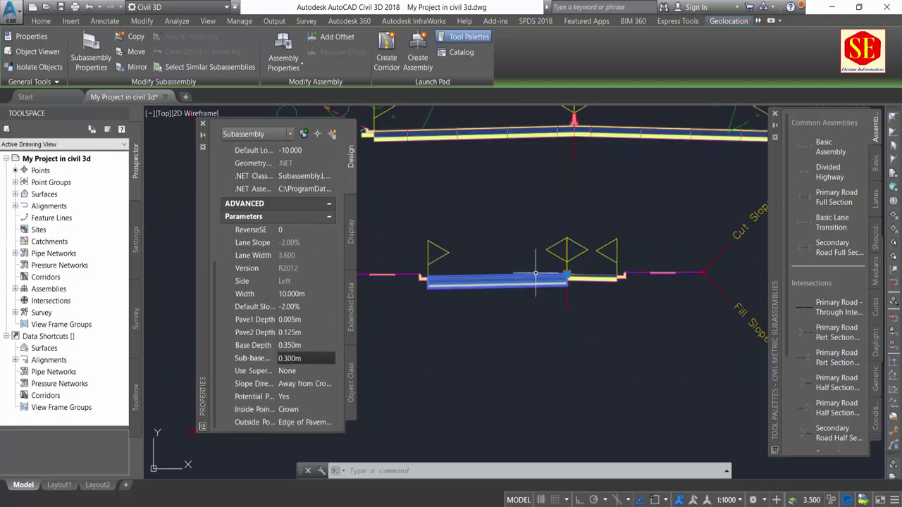
pyautogui.moveTo(453, 291); pyautogui.dragTo(514, 318, button='middle')
pyautogui.scroll(4, 533, 312)
pyautogui.moveTo(421, 320); pyautogui.dragTo(541, 314, button='middle')
pyautogui.scroll(4, 521, 289)
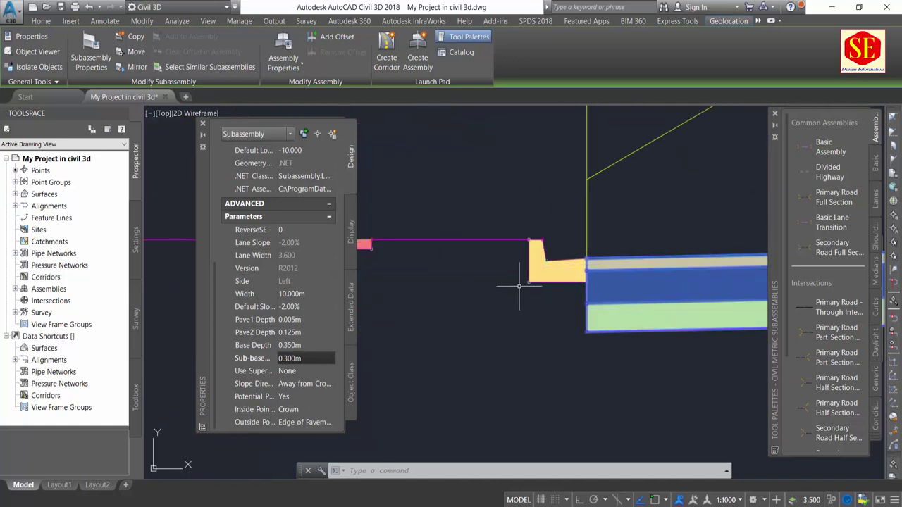
pyautogui.click(533, 269)
pyautogui.click(528, 279)
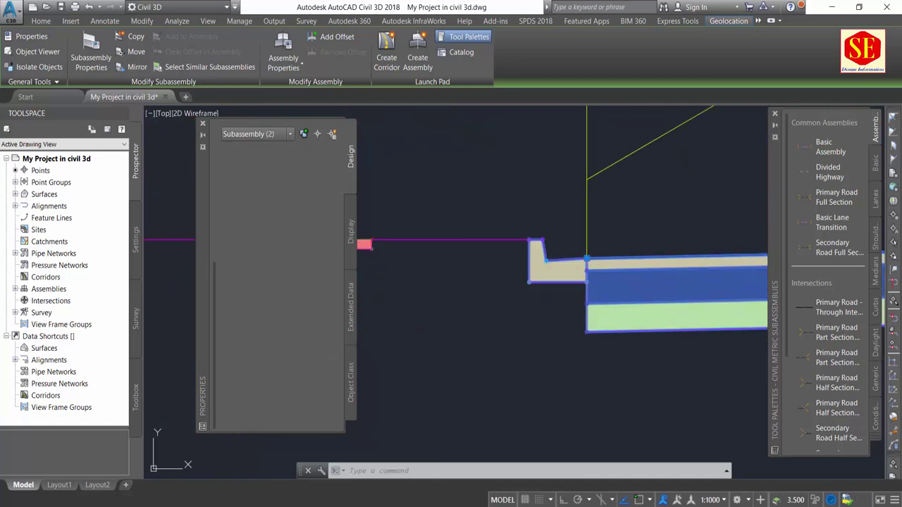
pyautogui.press('Escape')
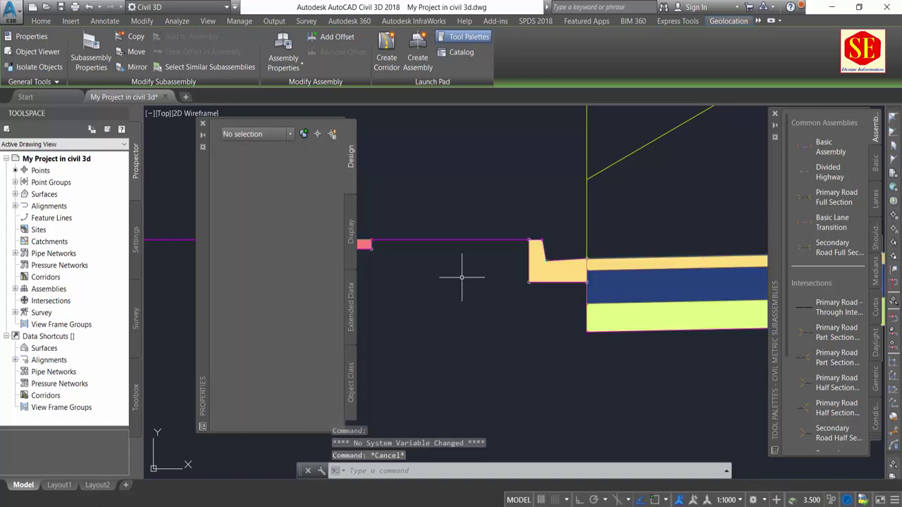
pyautogui.click(560, 288)
pyautogui.click(522, 276)
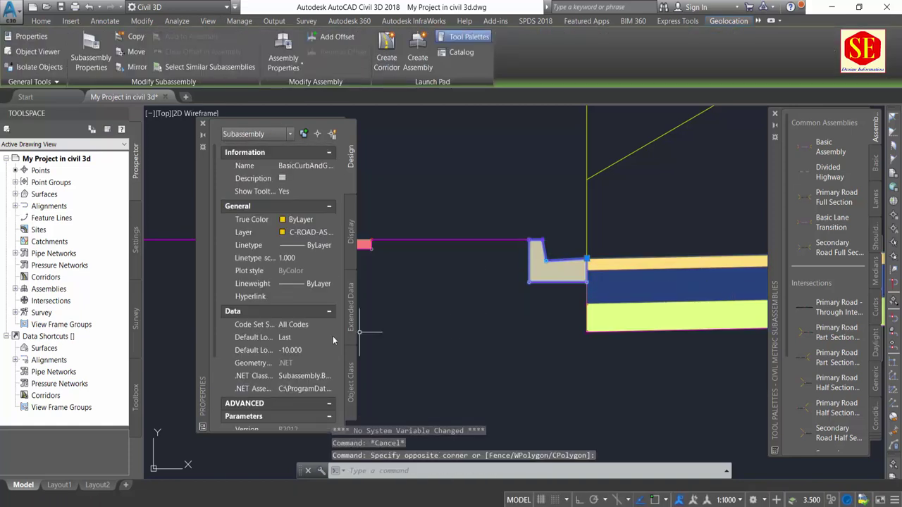
pyautogui.scroll(-5, 333, 335)
pyautogui.scroll(-3, 314, 345)
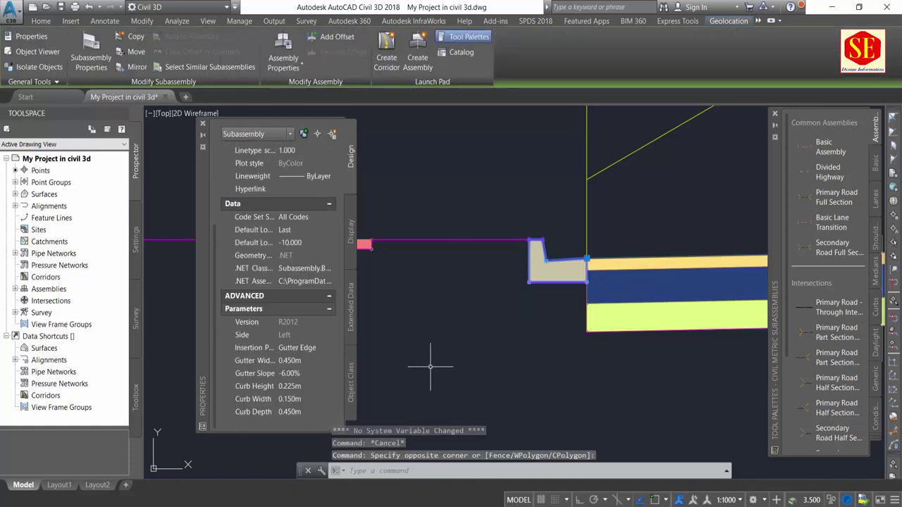
pyautogui.scroll(-1, 493, 372)
pyautogui.scroll(-1, 535, 310)
pyautogui.scroll(-1, 557, 308)
pyautogui.scroll(4, 556, 307)
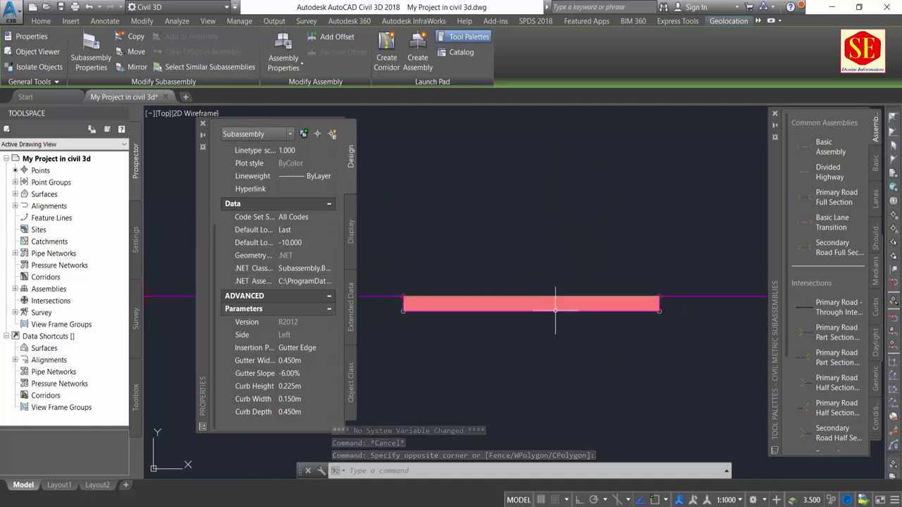
pyautogui.click(549, 305)
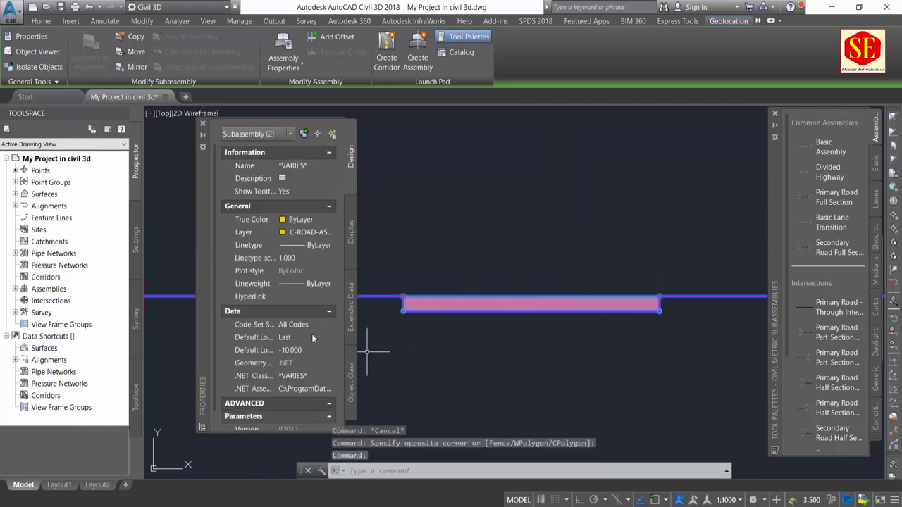
pyautogui.scroll(-2, 312, 334)
pyautogui.scroll(-2, 573, 361)
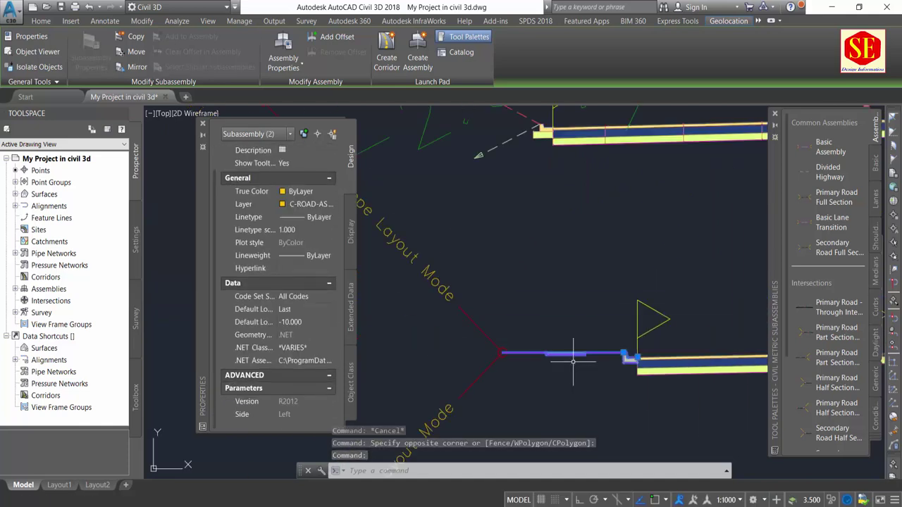
pyautogui.moveTo(573, 361); pyautogui.dragTo(626, 300, button='middle')
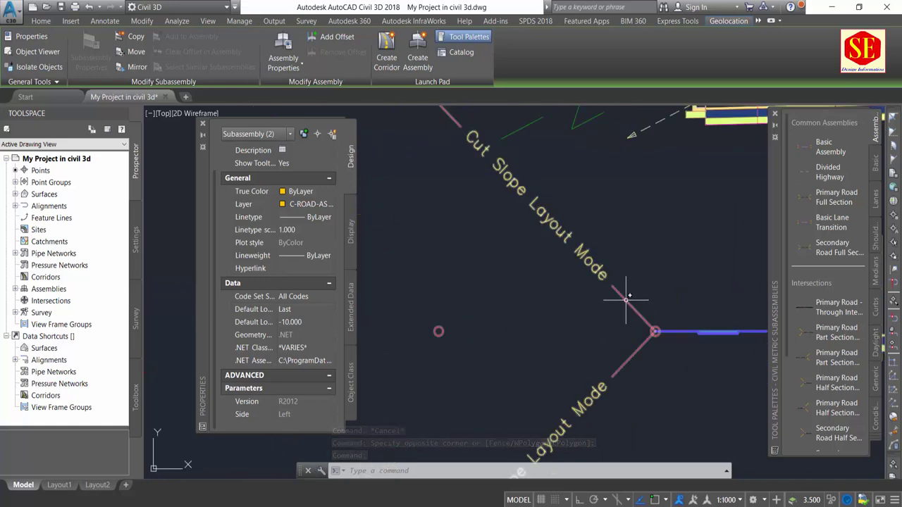
pyautogui.click(626, 299)
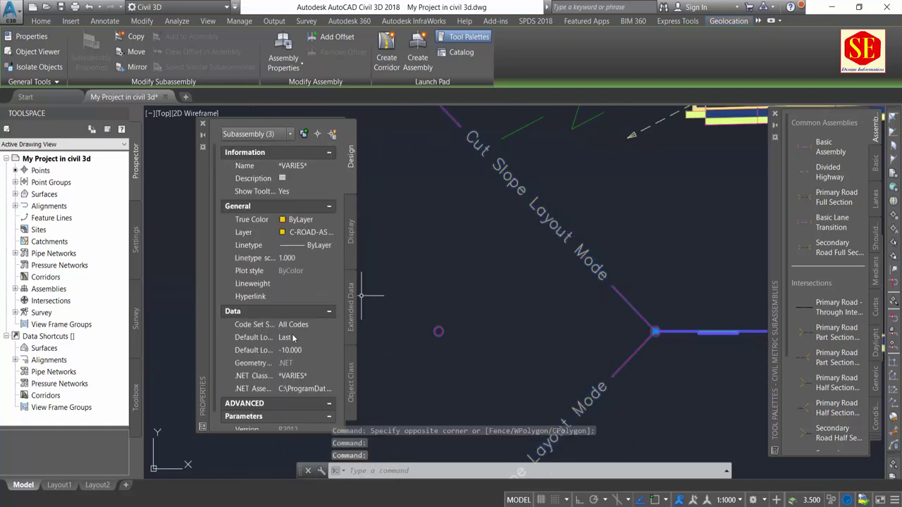
pyautogui.scroll(-1, 293, 338)
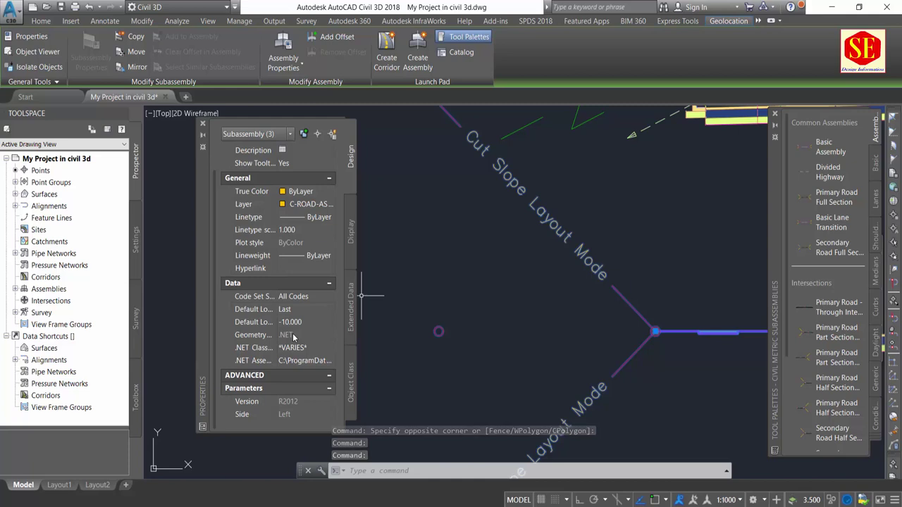
pyautogui.click(303, 322)
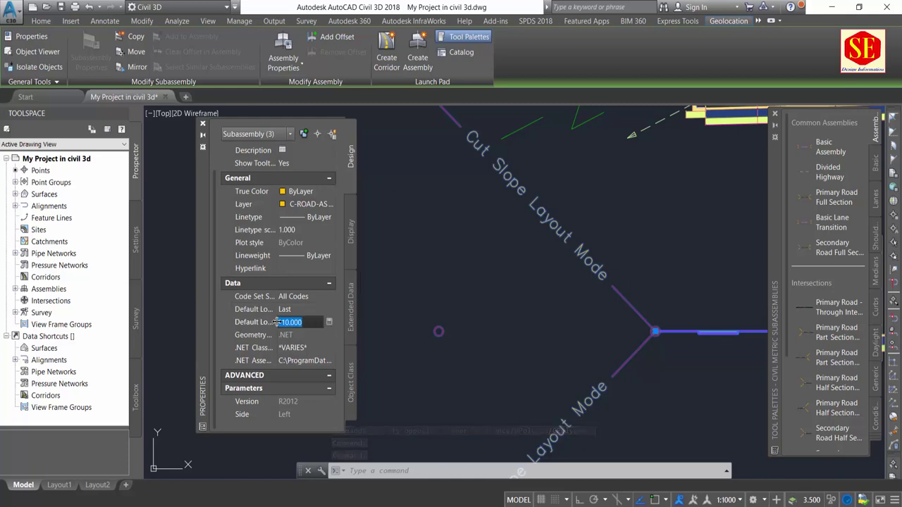
pyautogui.press('Escape')
pyautogui.press('Escape')
pyautogui.scroll(-4, 503, 289)
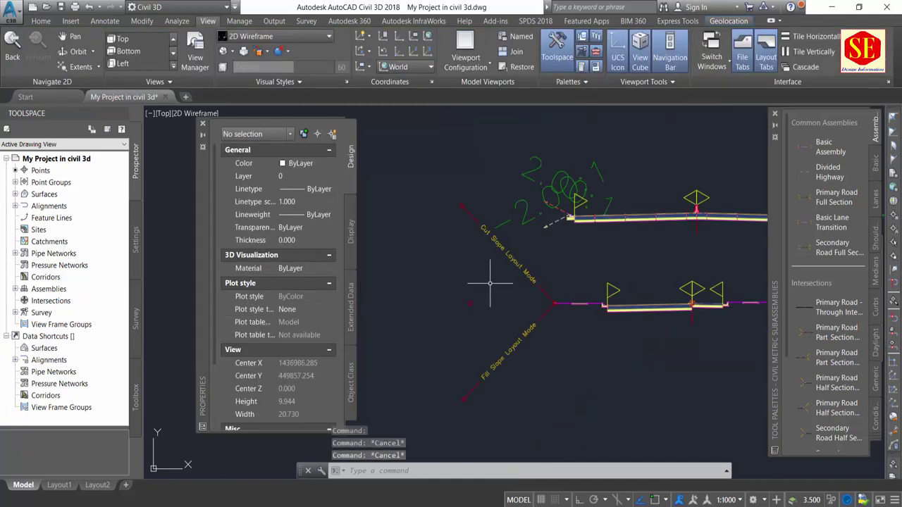
# Set the left BasicSideSlope's Fill Slope to 3.00:1 and Foreslope to 2.00:1.
pyautogui.click(490, 234)
pyautogui.scroll(-3, 296, 296)
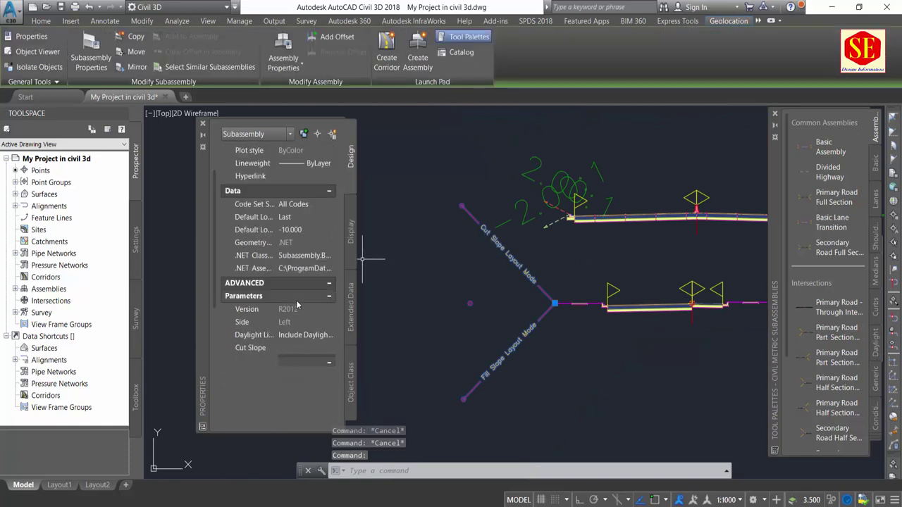
pyautogui.scroll(-5, 296, 304)
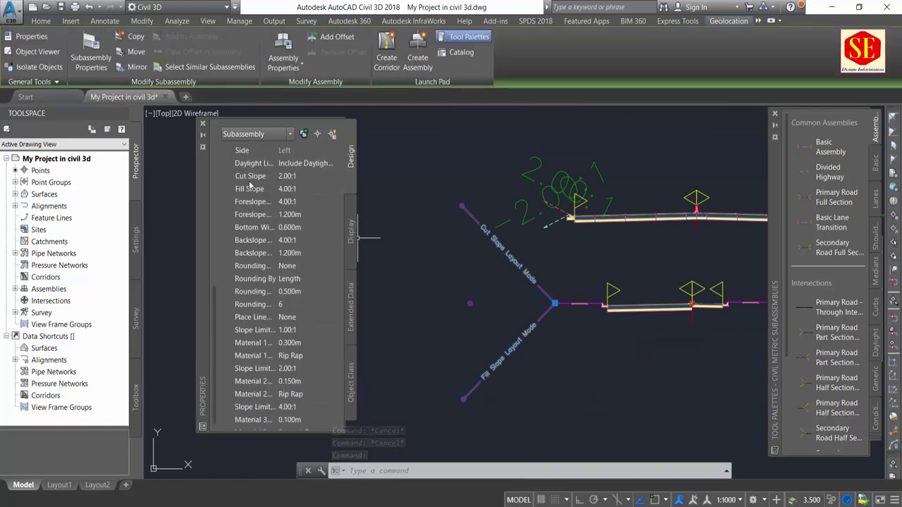
pyautogui.click(284, 190)
pyautogui.write('3')
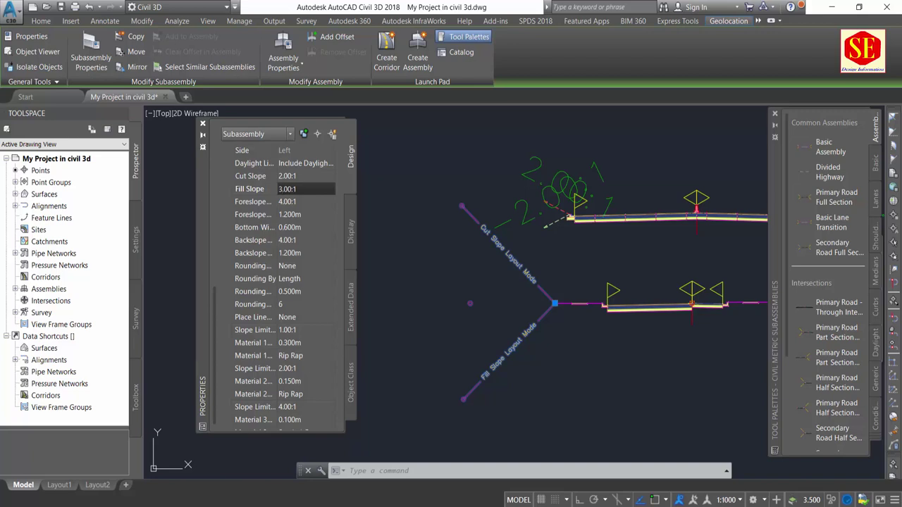
pyautogui.click(285, 203)
pyautogui.write('2')
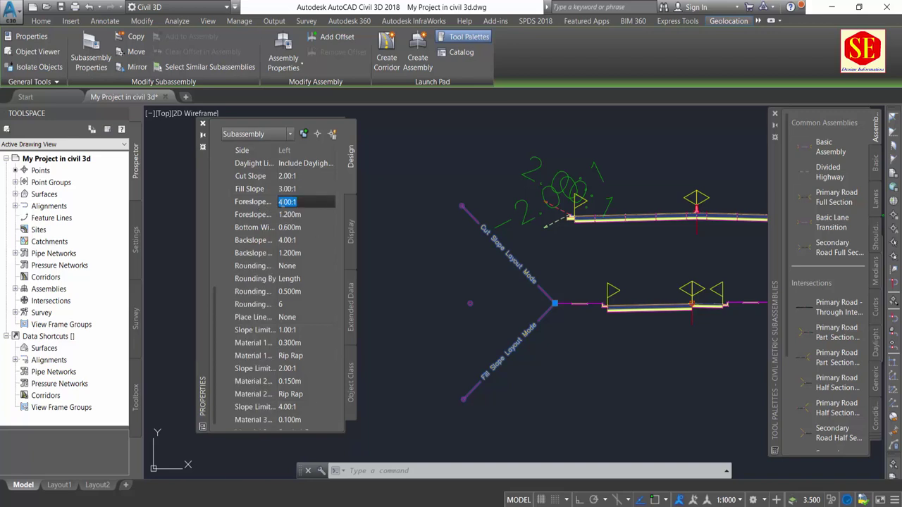
pyautogui.click(290, 215)
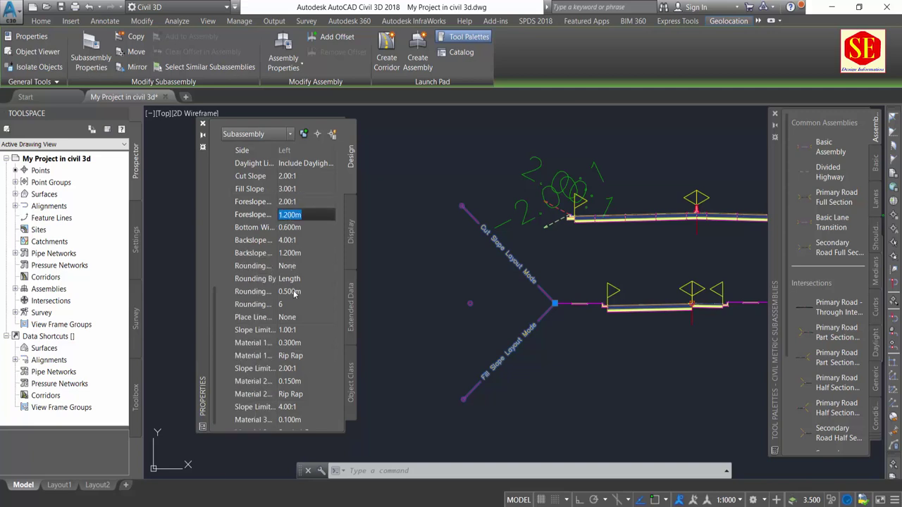
pyautogui.scroll(-3, 539, 288)
pyautogui.scroll(2, 531, 306)
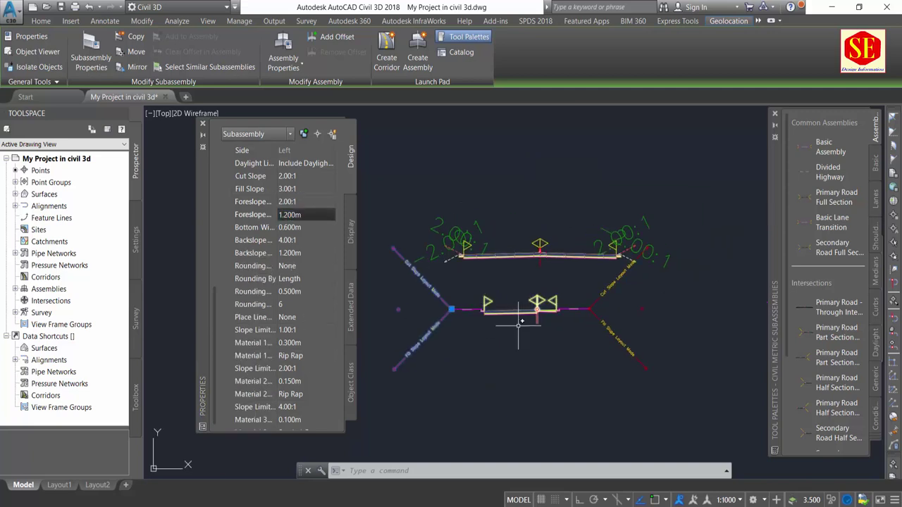
pyautogui.scroll(2, 520, 326)
pyautogui.press('Escape')
pyautogui.scroll(2, 595, 310)
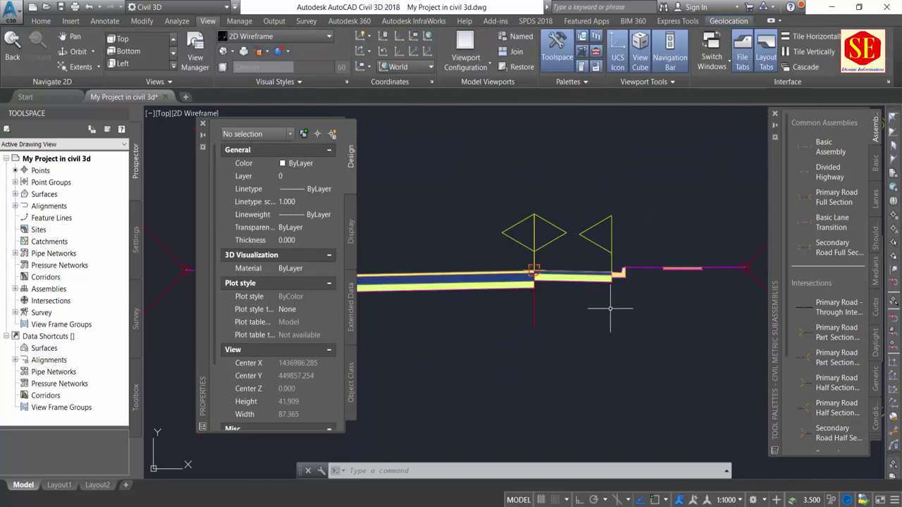
# Select the right lane subassembly and keep its 10 m lane width.
pyautogui.click(588, 272)
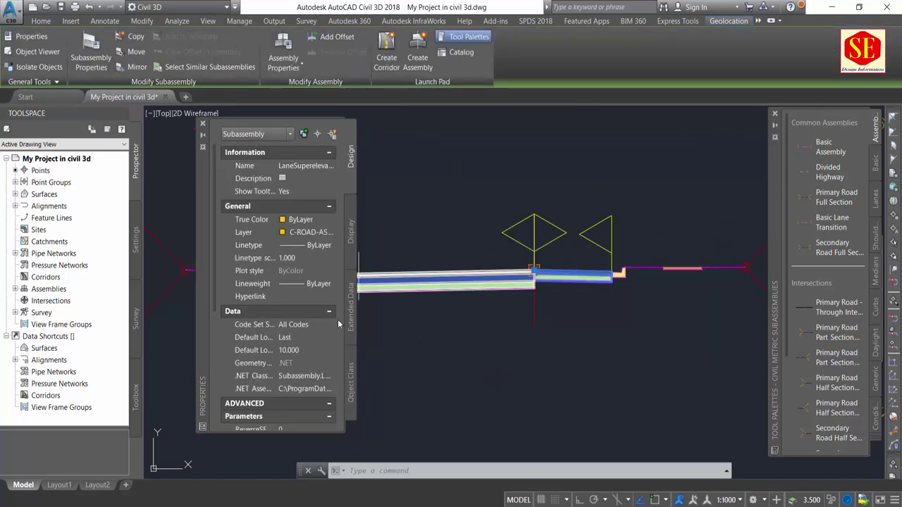
pyautogui.scroll(-5, 327, 334)
pyautogui.click(312, 307)
pyautogui.write('10')
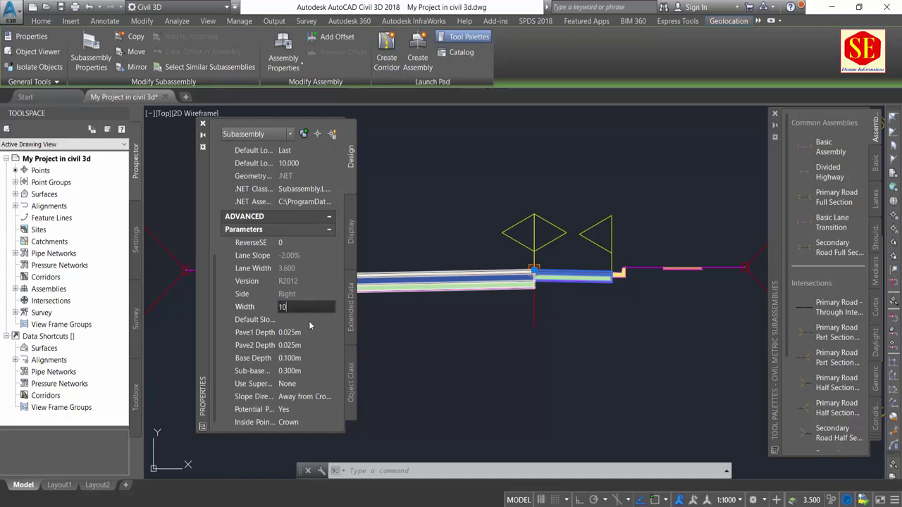
pyautogui.press('Tab')
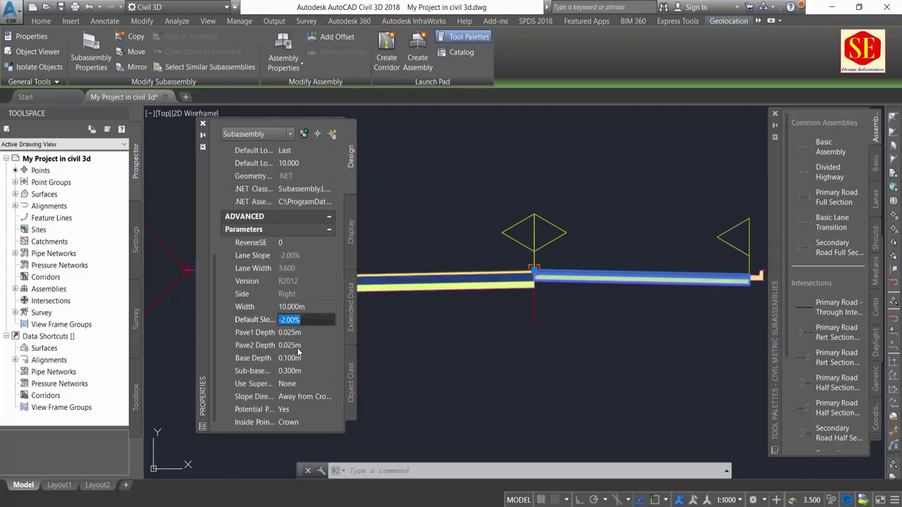
pyautogui.scroll(-1, 299, 352)
# Give the right lane Pave1 Depth 0.005m, Pave2 Depth 0.125m and Base Depth 0.350m.
pyautogui.click(318, 319)
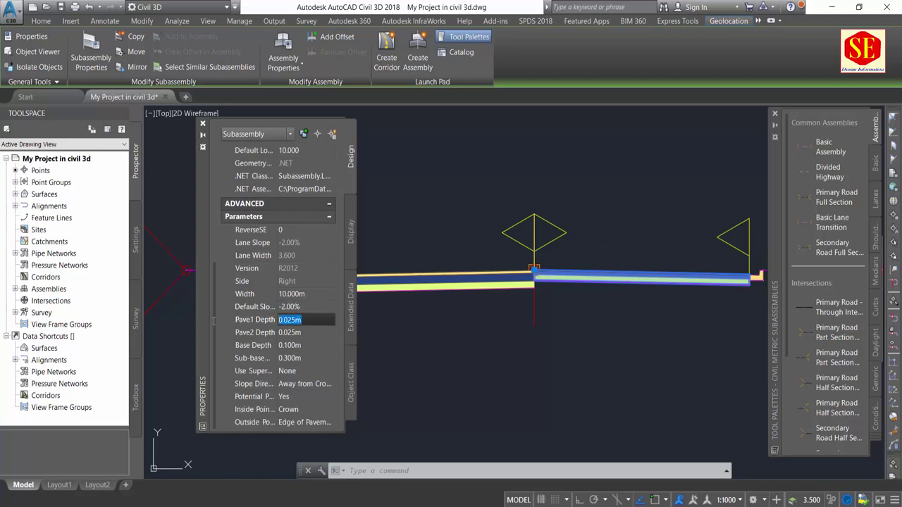
pyautogui.write('0.0')
pyautogui.press('Tab')
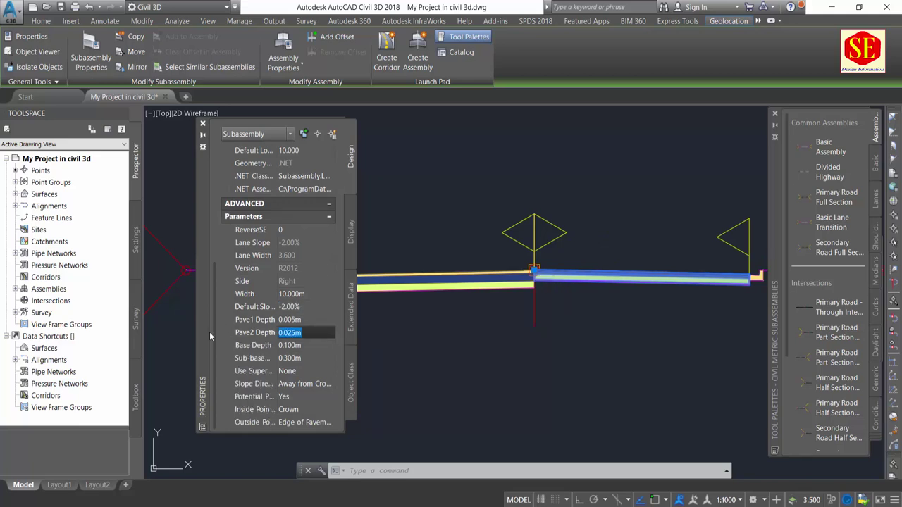
pyautogui.write('0.1')
pyautogui.press('Tab')
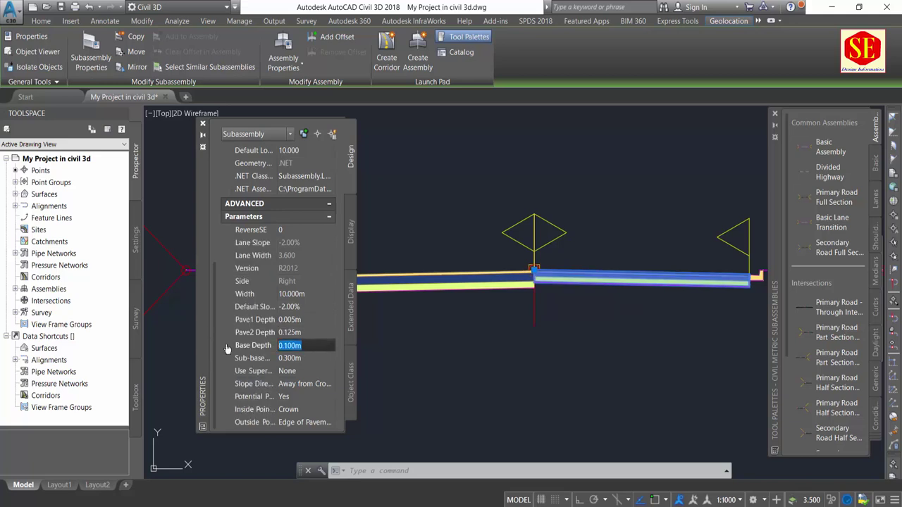
pyautogui.write('0.35')
pyautogui.press('Tab')
pyautogui.click(307, 360)
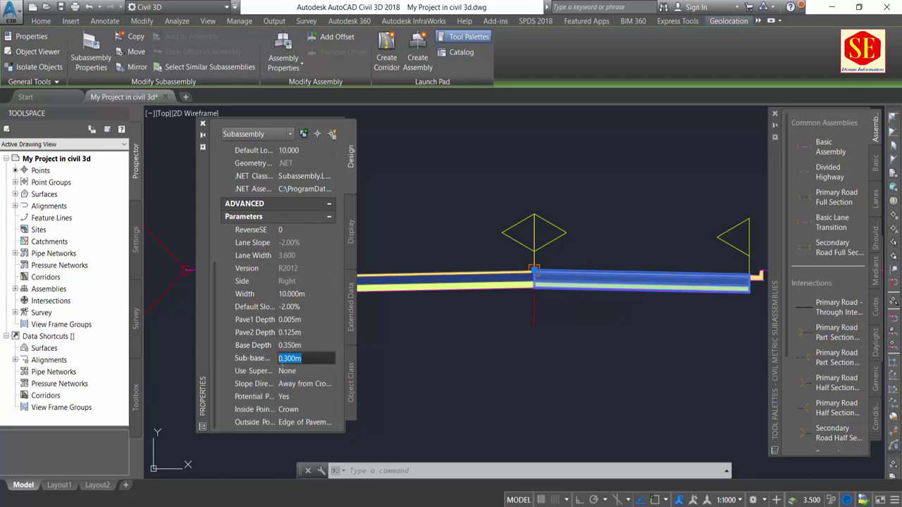
pyautogui.scroll(-3, 427, 320)
pyautogui.scroll(-2, 437, 320)
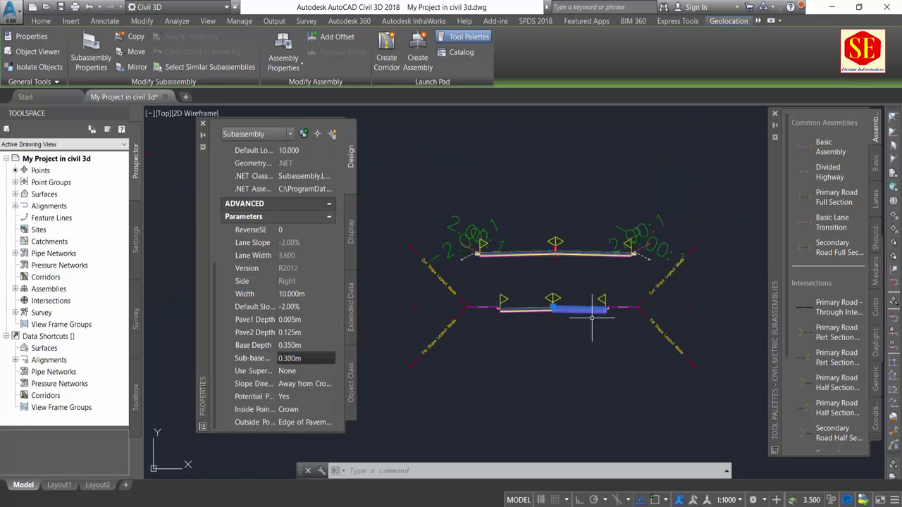
pyautogui.scroll(4, 481, 298)
# Set the right daylight subassembly's Fill Slope to 2.00:1 and Foreslope to 3.00:1 in Properties.
pyautogui.press('Escape')
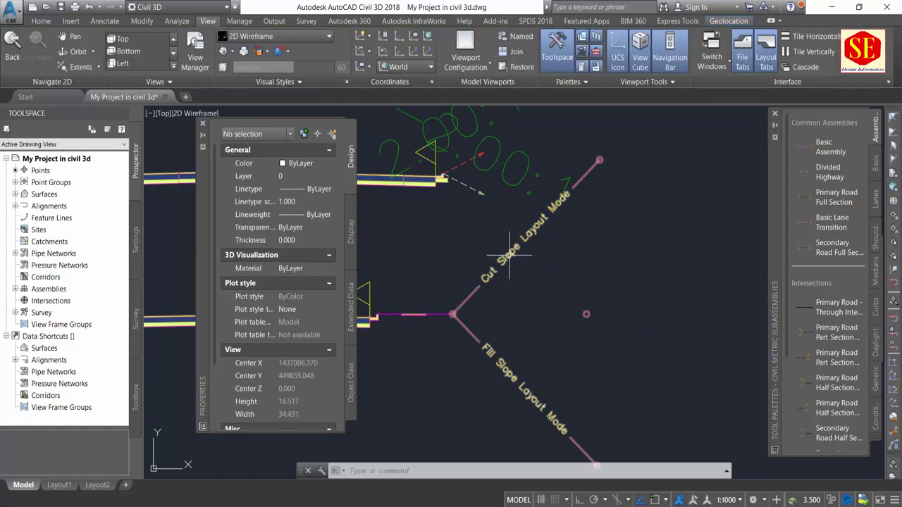
pyautogui.click(509, 256)
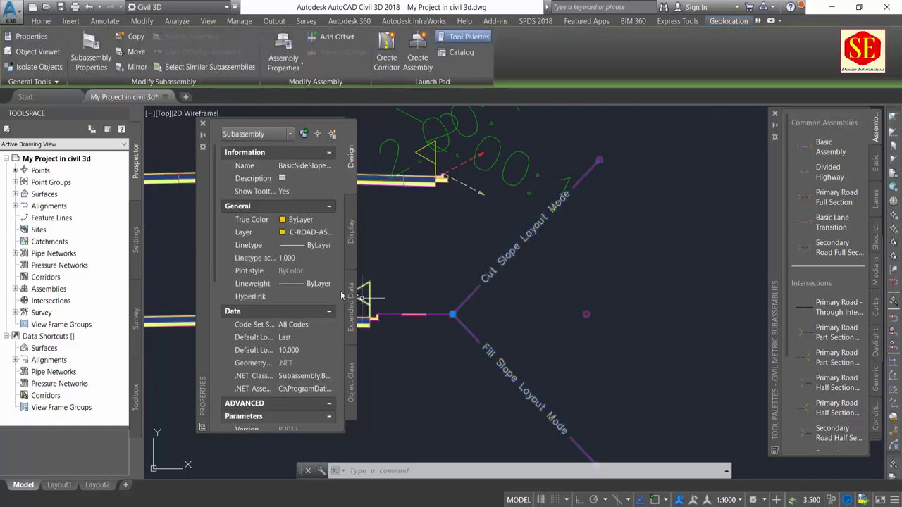
pyautogui.scroll(-2, 300, 310)
pyautogui.scroll(-8, 295, 317)
pyautogui.scroll(2, 282, 202)
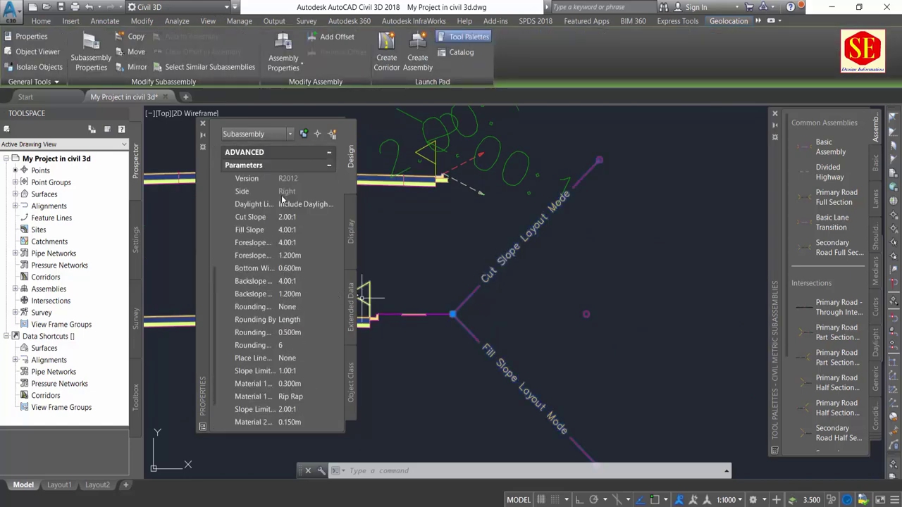
pyautogui.click(282, 230)
pyautogui.write('2')
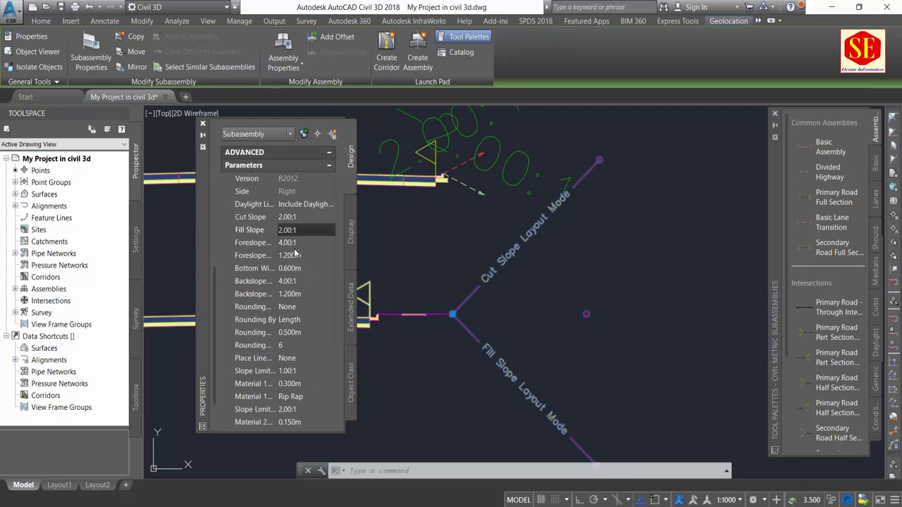
pyautogui.click(285, 243)
pyautogui.write('3')
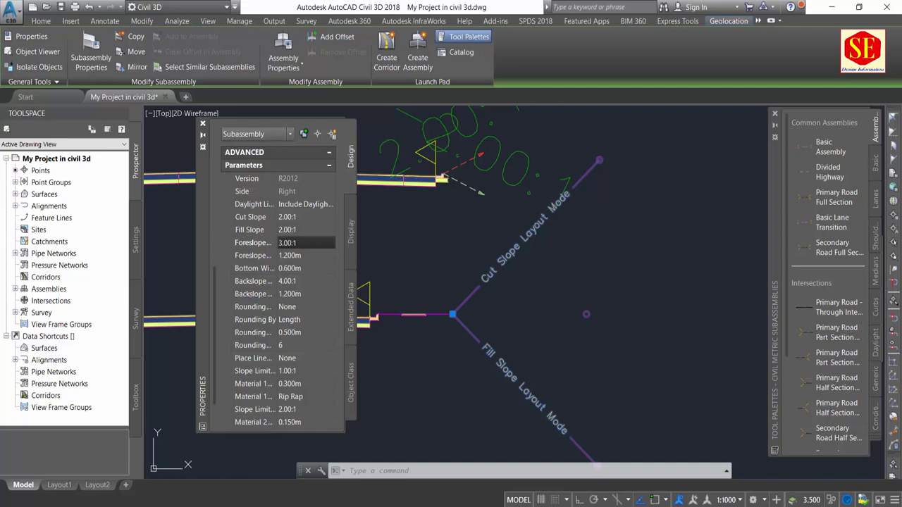
pyautogui.click(291, 270)
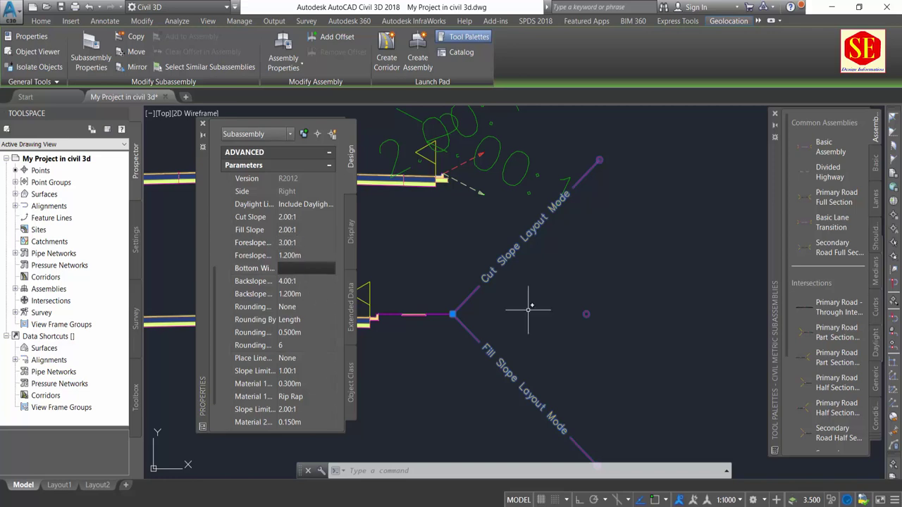
pyautogui.scroll(-3, 558, 276)
pyautogui.write('0.600m')
pyautogui.scroll(-2, 542, 298)
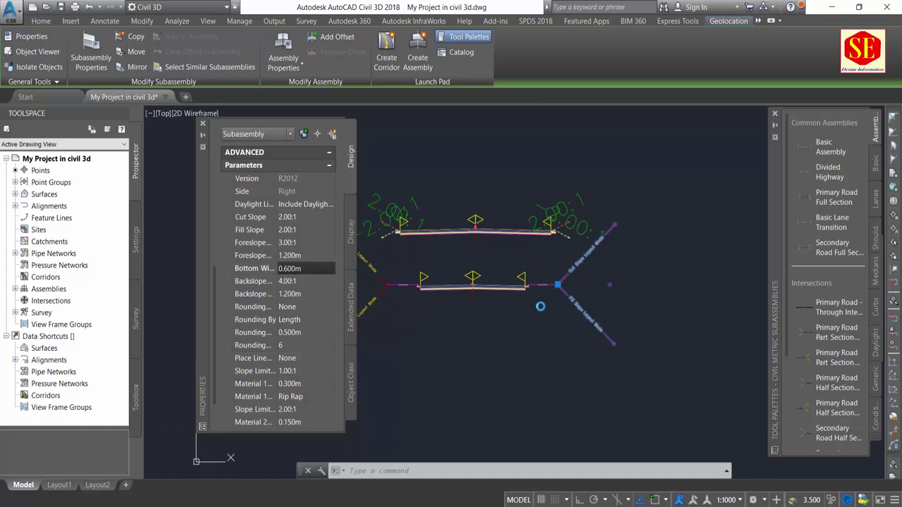
pyautogui.click(202, 123)
# Start placing a Divided Highway assembly from the Assemblies palette, then abandon it for another assembly.
pyautogui.scroll(1, 477, 259)
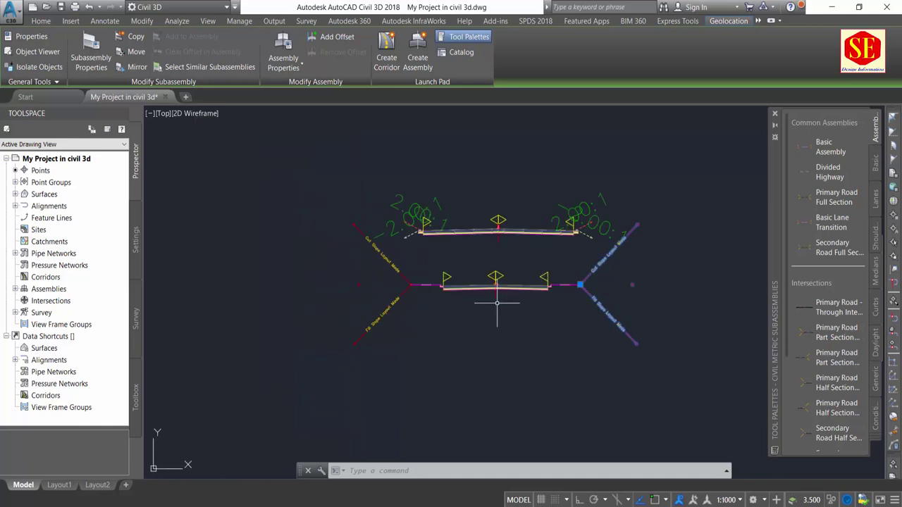
pyautogui.scroll(1, 543, 232)
pyautogui.scroll(1, 563, 229)
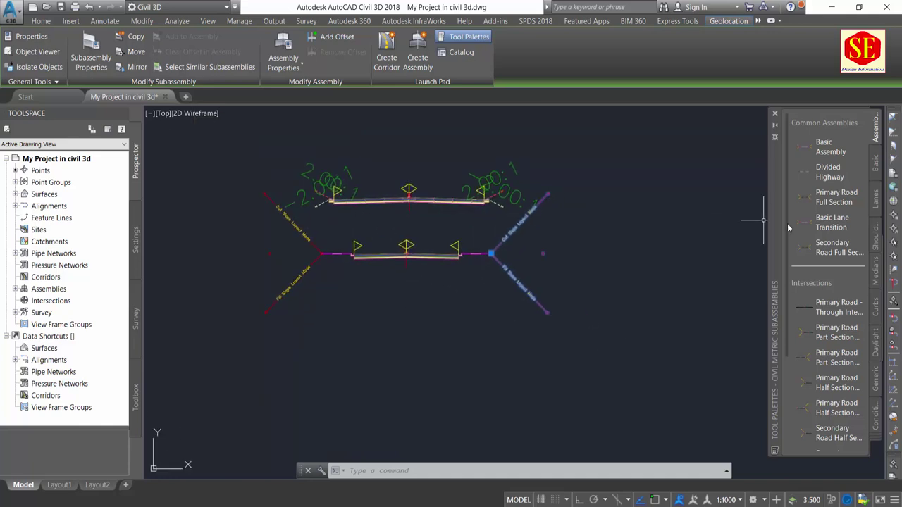
pyautogui.click(829, 172)
pyautogui.scroll(-1, 597, 260)
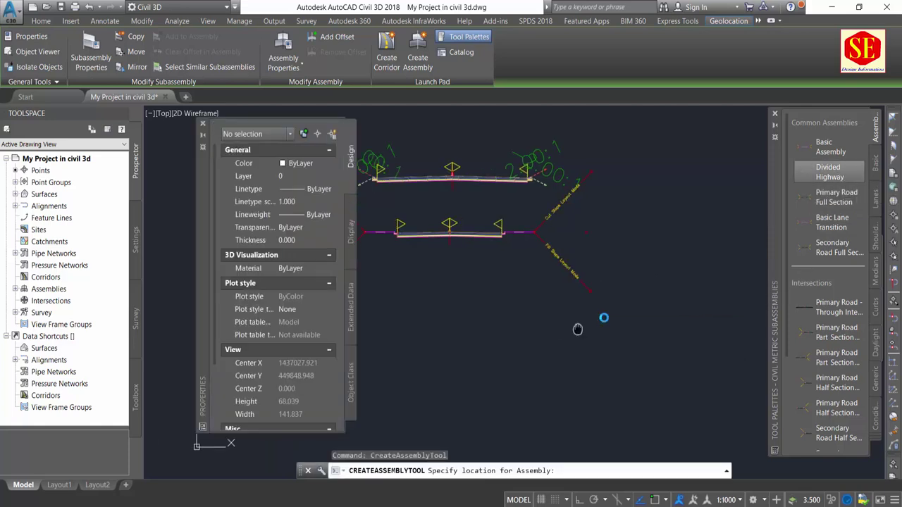
pyautogui.scroll(1, 574, 310)
pyautogui.scroll(-1, 599, 302)
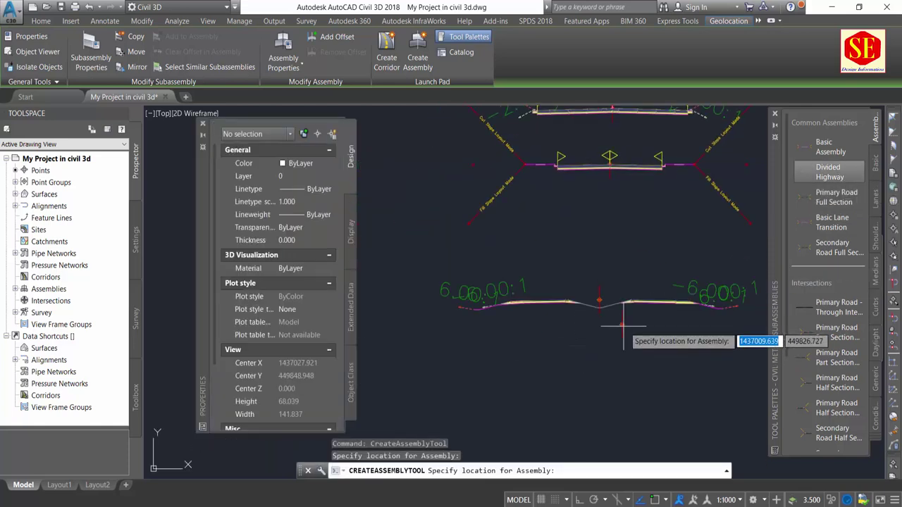
pyautogui.scroll(2, 620, 296)
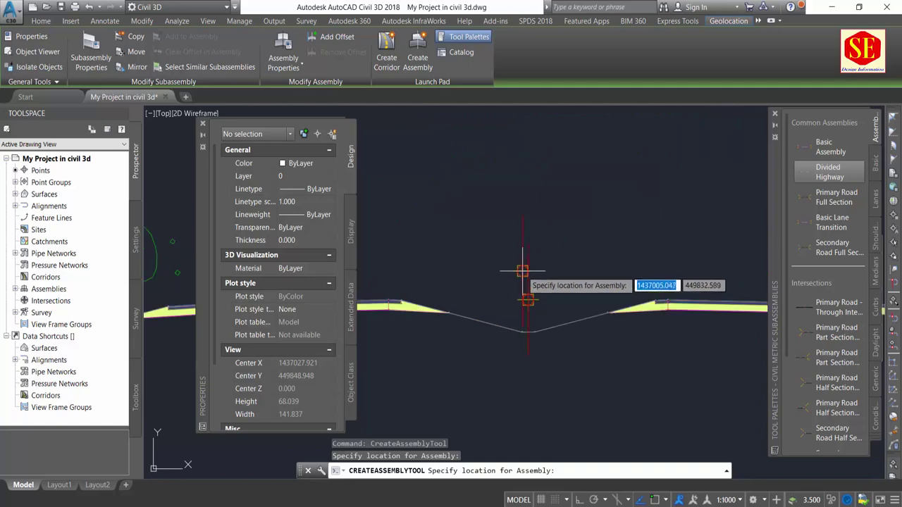
pyautogui.scroll(-2, 532, 306)
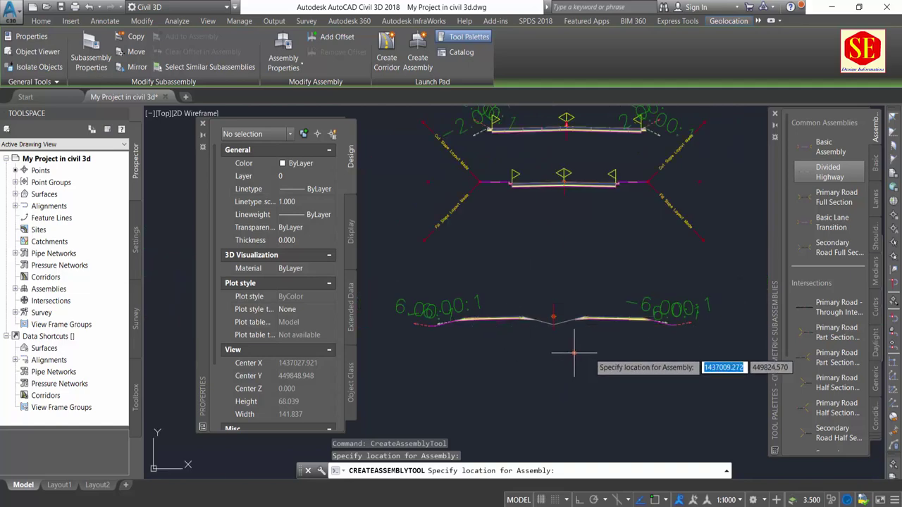
pyautogui.scroll(3, 687, 342)
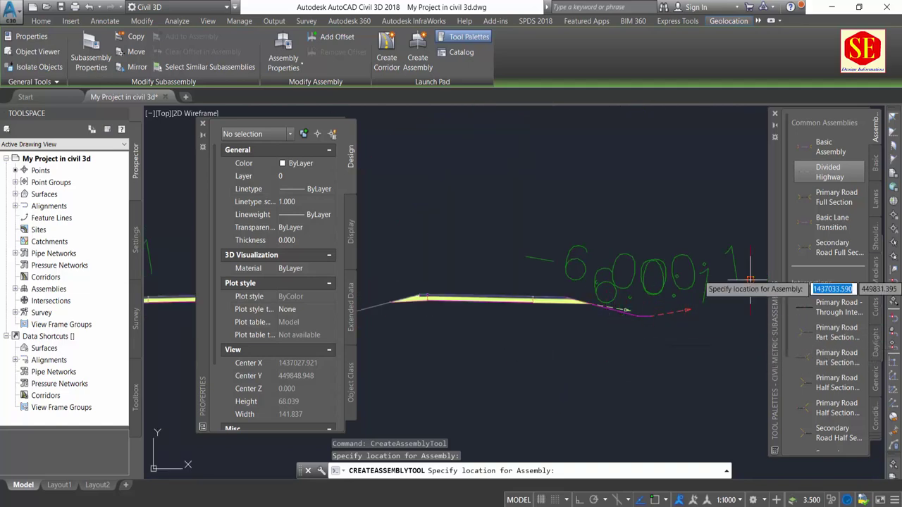
pyautogui.click(833, 223)
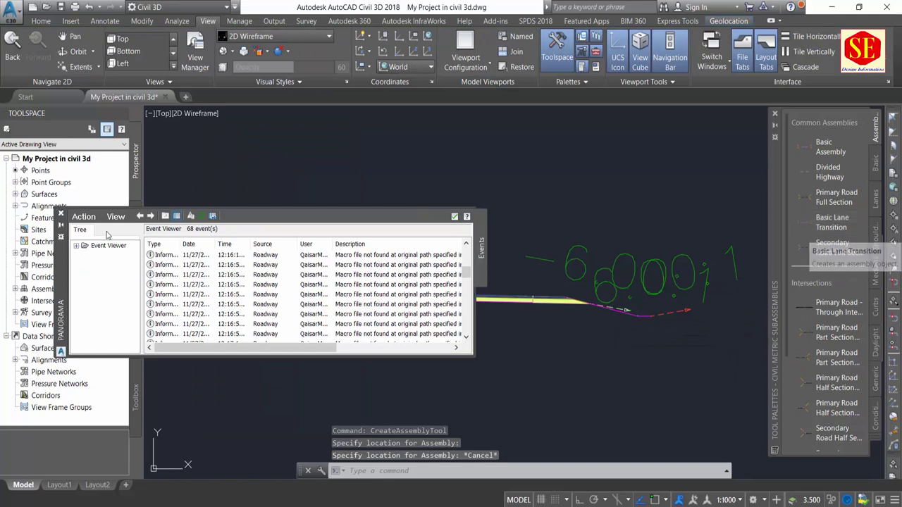
# Close the event viewer and begin placing a Secondary Road Full Section assembly.
pyautogui.click(60, 214)
pyautogui.moveTo(392, 294); pyautogui.dragTo(438, 276, button='middle')
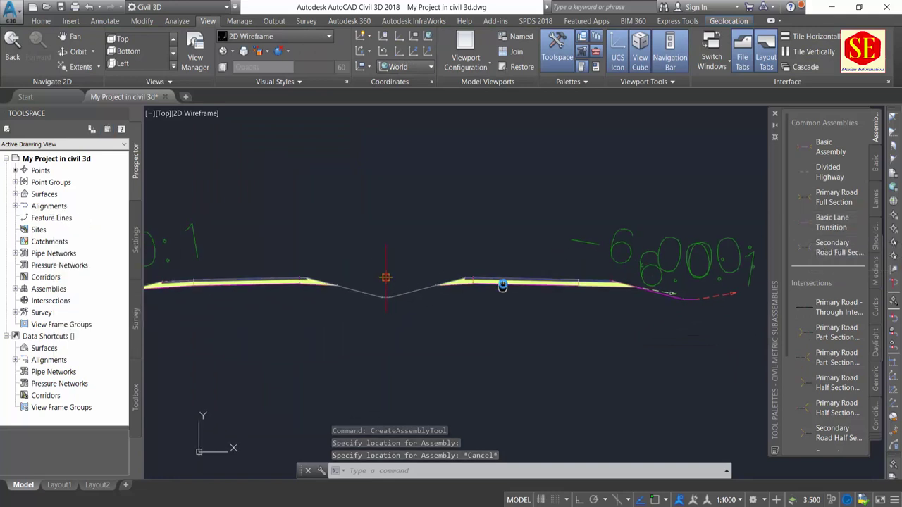
pyautogui.click(838, 250)
pyautogui.moveTo(447, 204)
pyautogui.mouseDown(button='middle')
pyautogui.moveTo(478, 315)
pyautogui.moveTo(527, 259)
pyautogui.mouseUp(button='middle')
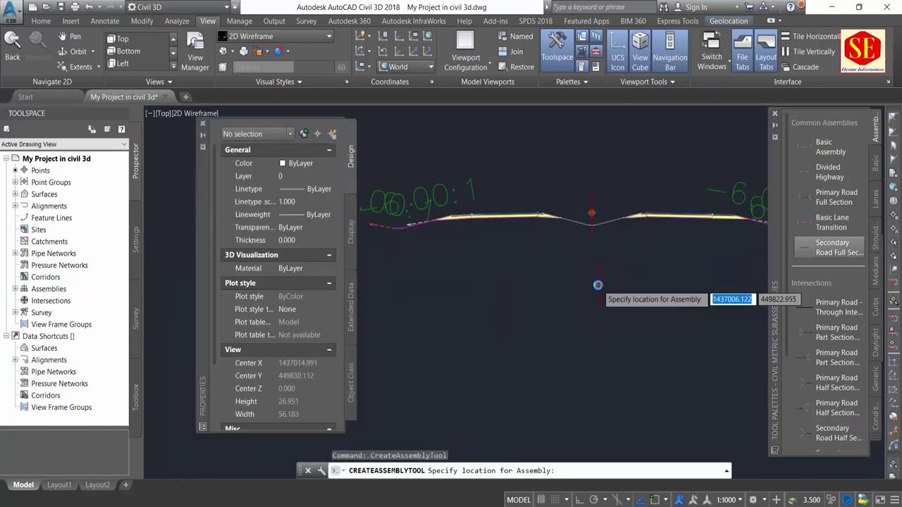
pyautogui.scroll(-2, 606, 323)
pyautogui.scroll(4, 627, 350)
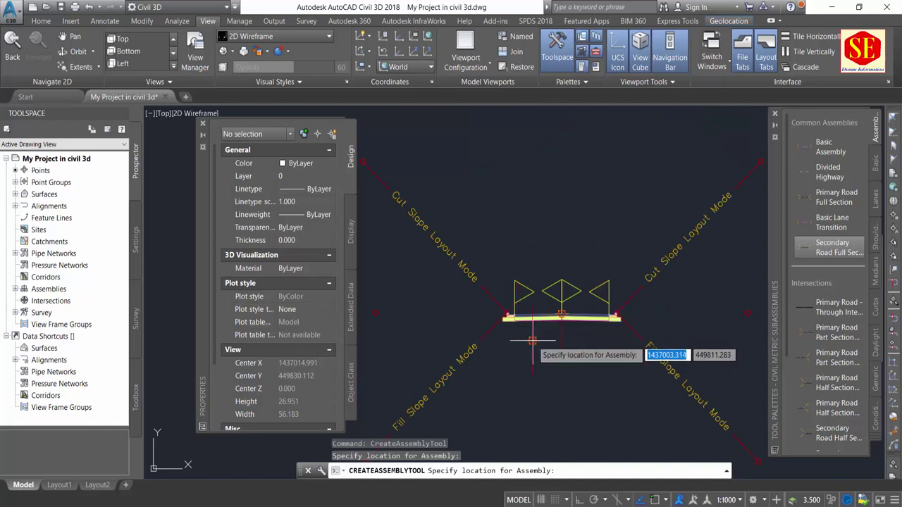
pyautogui.scroll(-4, 533, 350)
pyautogui.moveTo(565, 241); pyautogui.dragTo(527, 322, button='middle')
pyautogui.scroll(4, 423, 202)
pyautogui.scroll(2, 414, 189)
pyautogui.scroll(-3, 436, 219)
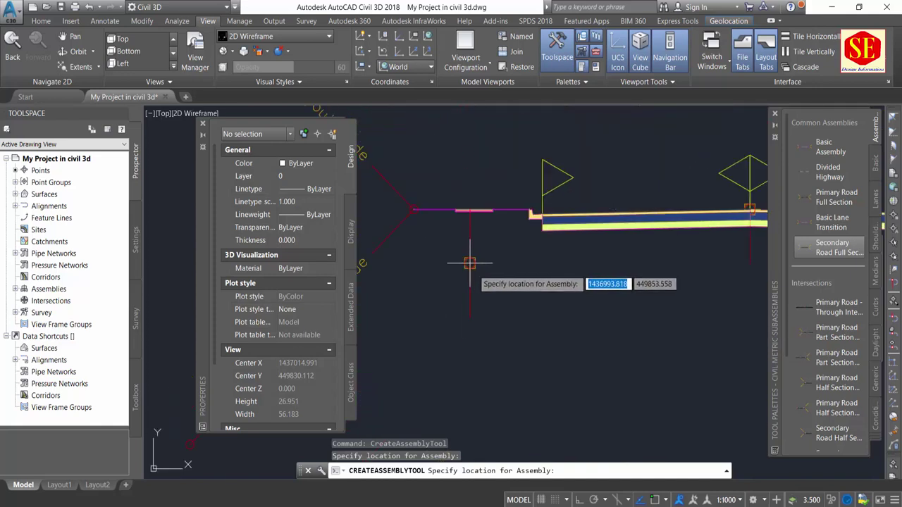
pyautogui.scroll(-2, 467, 257)
pyautogui.scroll(-3, 528, 298)
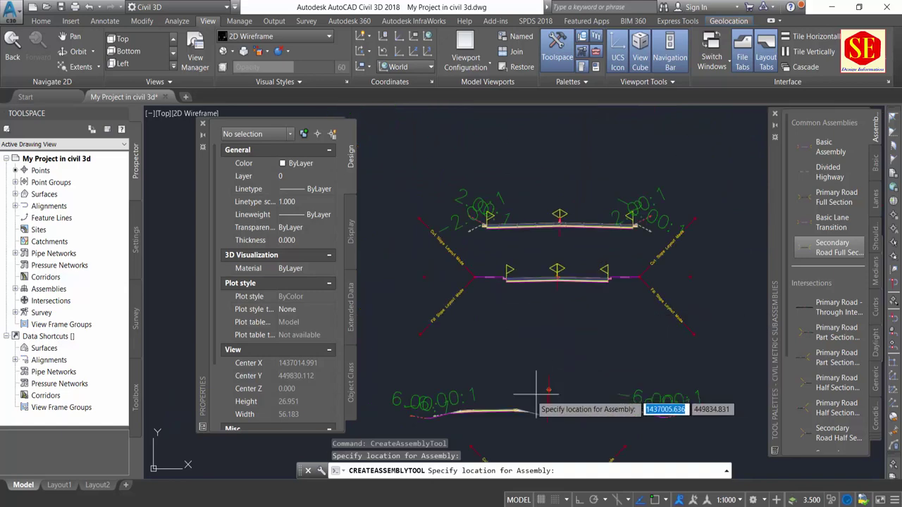
pyautogui.scroll(2, 529, 251)
pyautogui.scroll(2, 539, 372)
pyautogui.scroll(2, 562, 392)
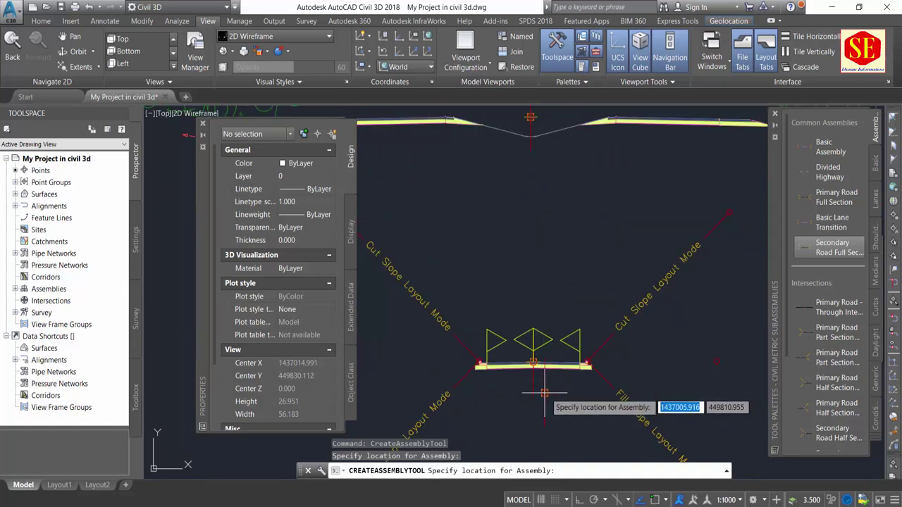
pyautogui.scroll(2, 546, 380)
pyautogui.scroll(-3, 536, 381)
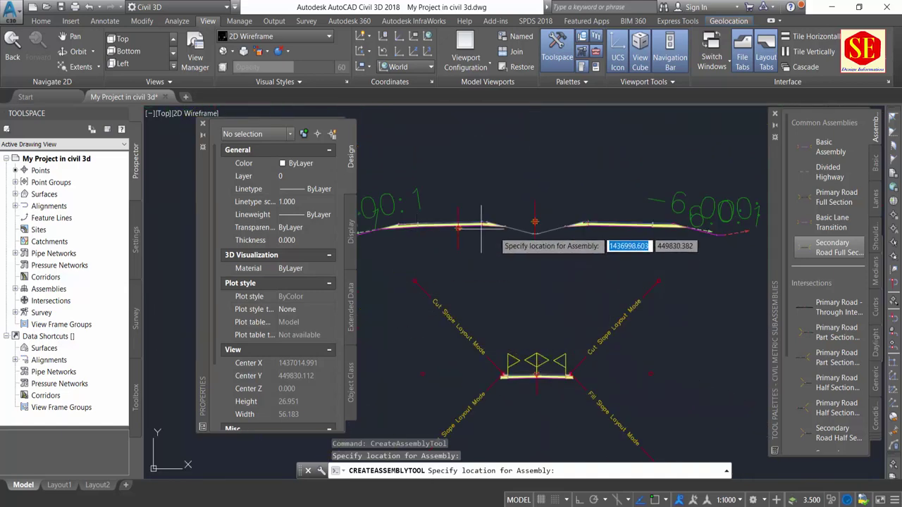
# Cancel the Secondary Road Full Section placement and close the event viewer again.
pyautogui.press('Escape')
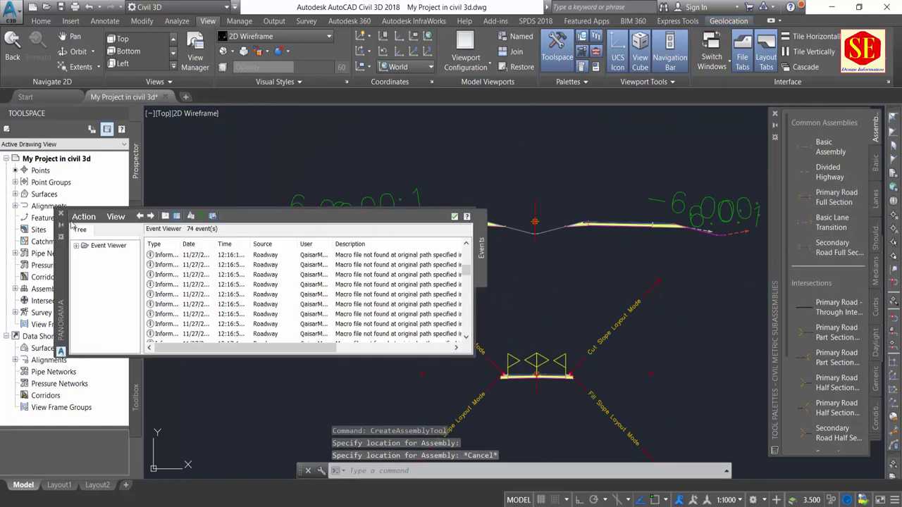
pyautogui.click(61, 215)
pyautogui.scroll(3, 547, 369)
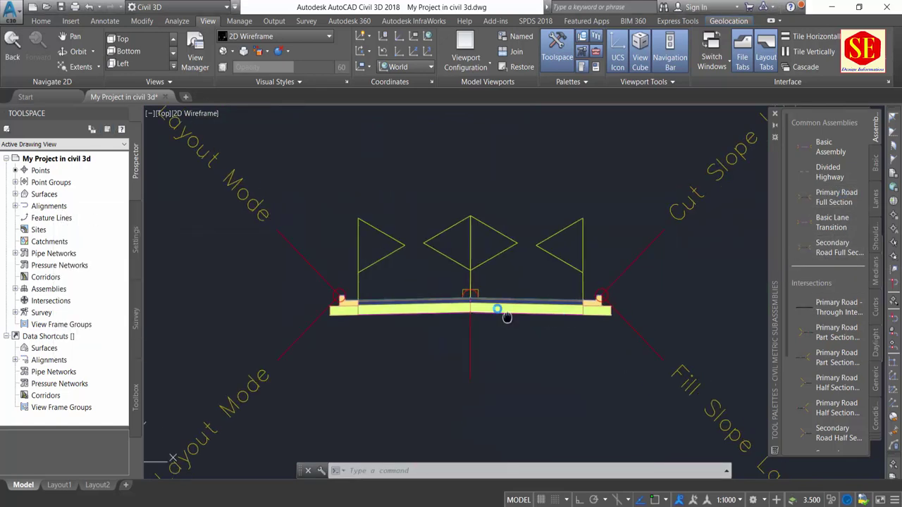
pyautogui.scroll(-1, 501, 310)
# Set the right lane subassembly's width to 5.000 m in Properties.
pyautogui.click(461, 268)
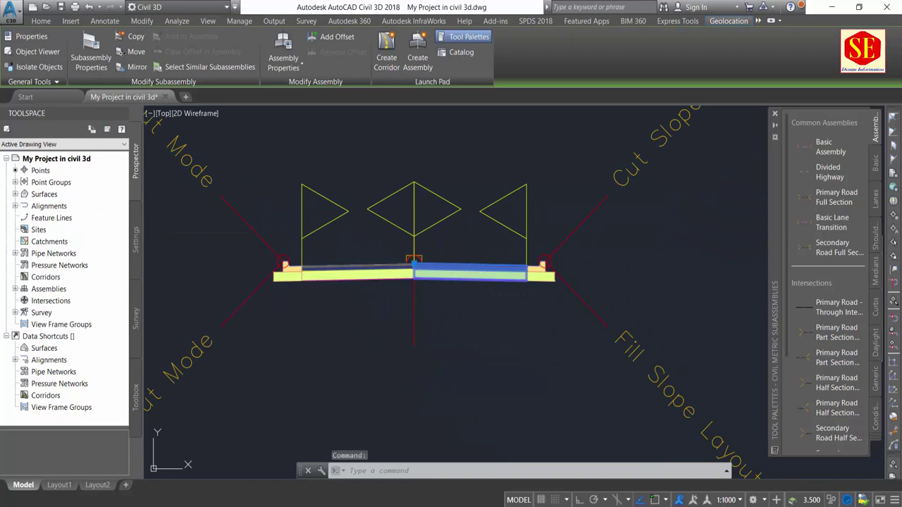
pyautogui.doubleClick(467, 269)
pyautogui.scroll(-5, 273, 287)
pyautogui.scroll(-1, 274, 288)
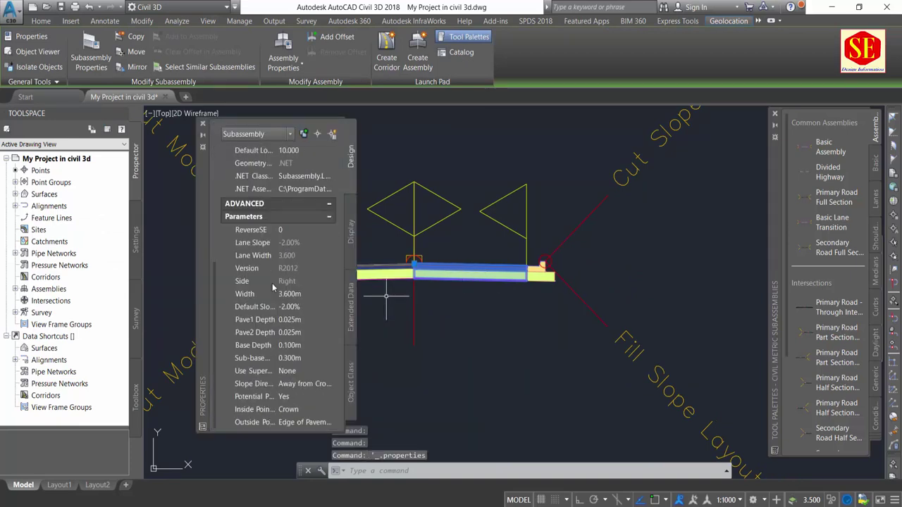
pyautogui.click(297, 295)
pyautogui.write('5')
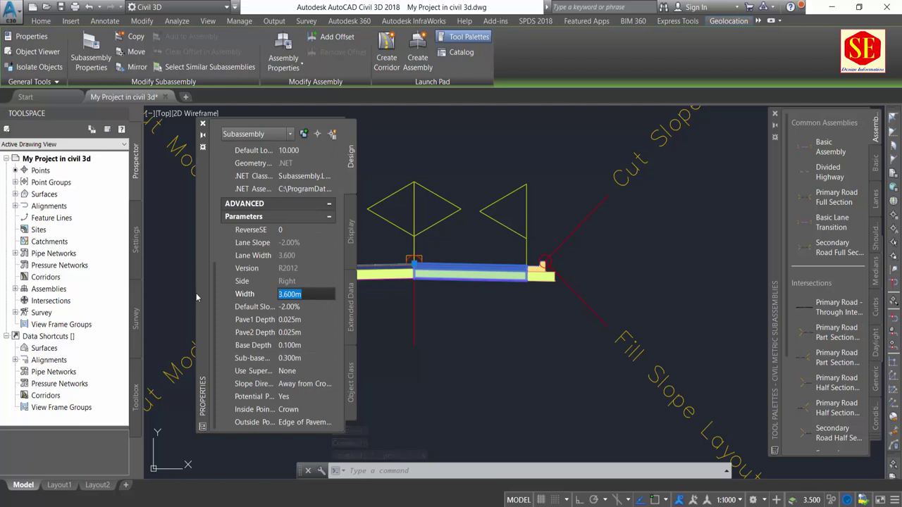
pyautogui.click(304, 310)
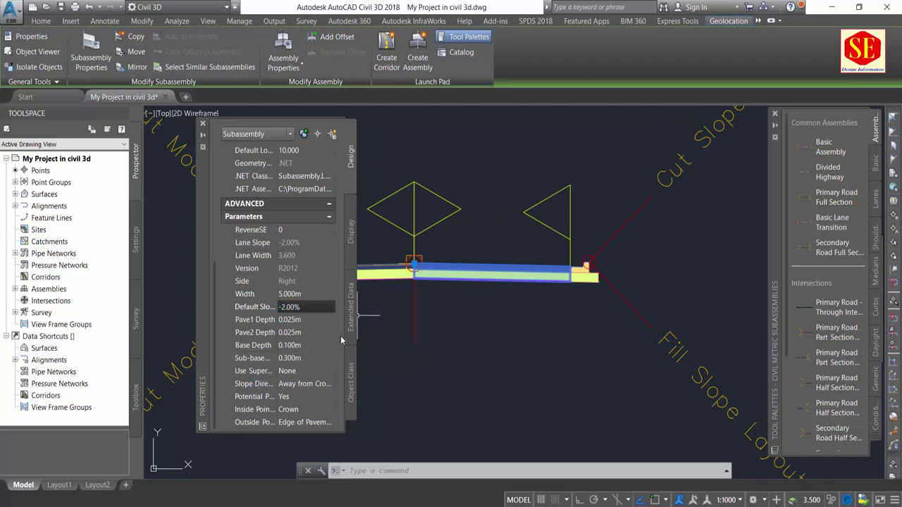
pyautogui.scroll(-2, 610, 307)
pyautogui.press('Escape')
# Widen the left lane subassembly from 3.600 m to 5.000 m, keeping its -2.00% slope.
pyautogui.scroll(3, 457, 284)
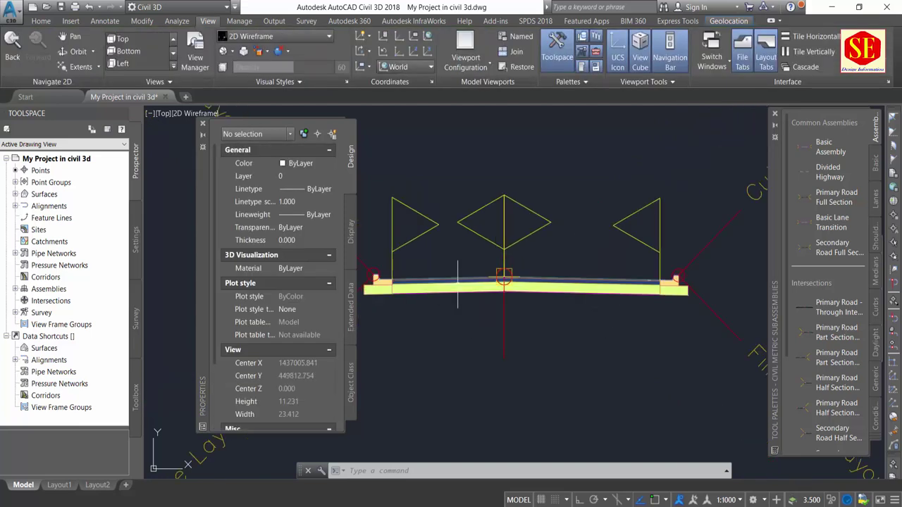
pyautogui.click(458, 284)
pyautogui.scroll(-3, 310, 353)
pyautogui.scroll(-5, 310, 352)
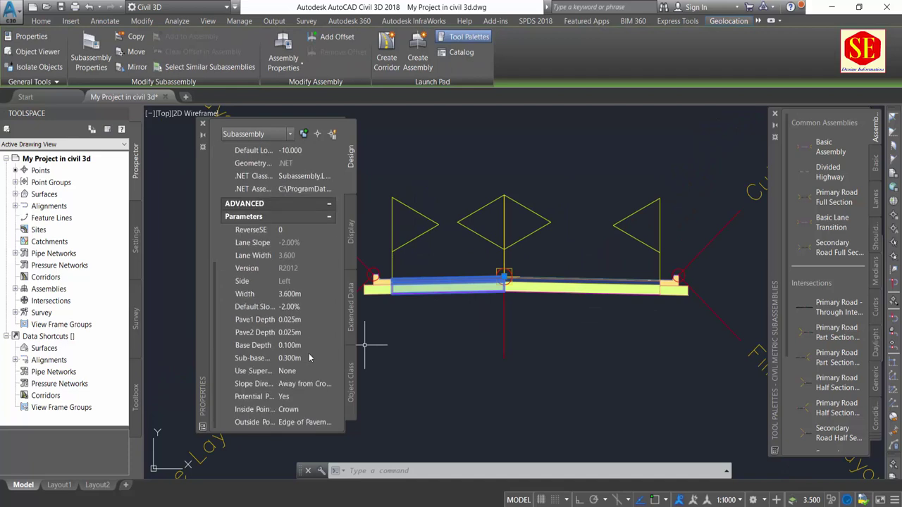
pyautogui.scroll(-1, 307, 308)
pyautogui.click(310, 293)
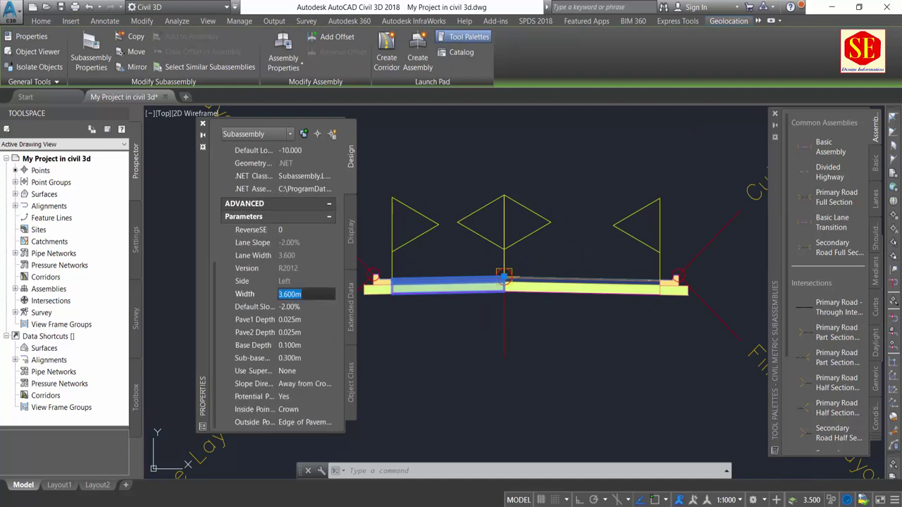
pyautogui.write('5')
pyautogui.click(317, 310)
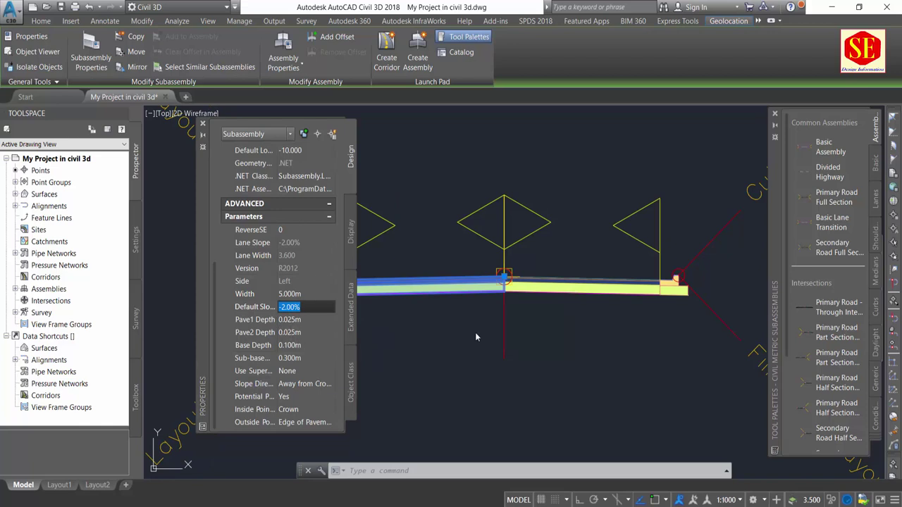
pyautogui.scroll(-2, 606, 330)
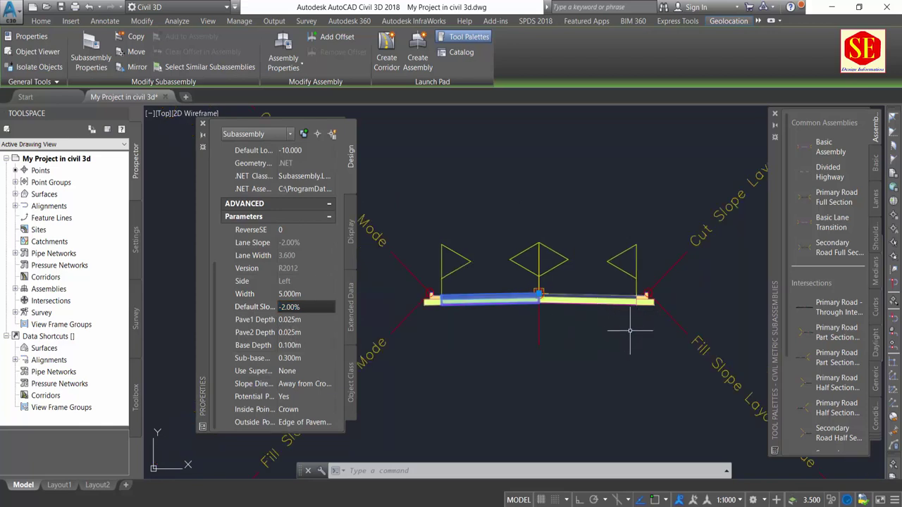
pyautogui.scroll(2, 630, 330)
pyautogui.moveTo(634, 302); pyautogui.dragTo(544, 358, button='middle')
pyautogui.scroll(-2, 561, 331)
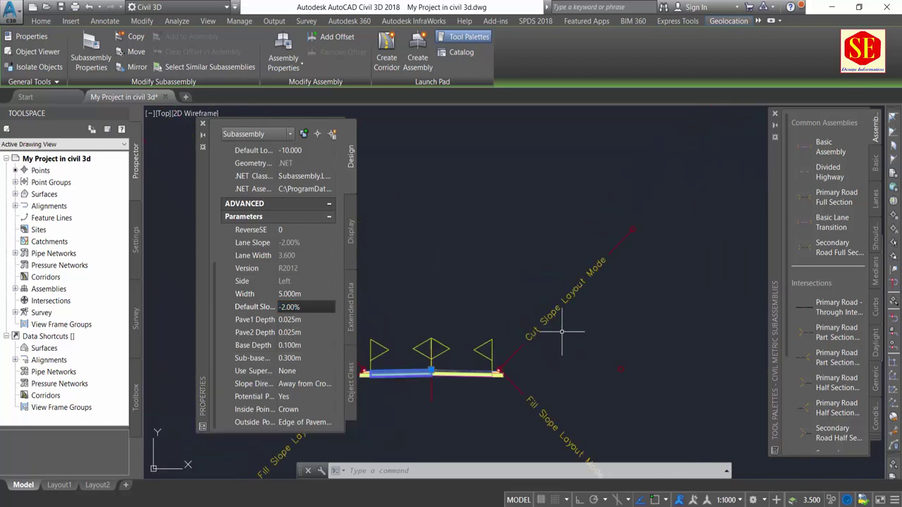
pyautogui.press('Escape')
pyautogui.click(573, 296)
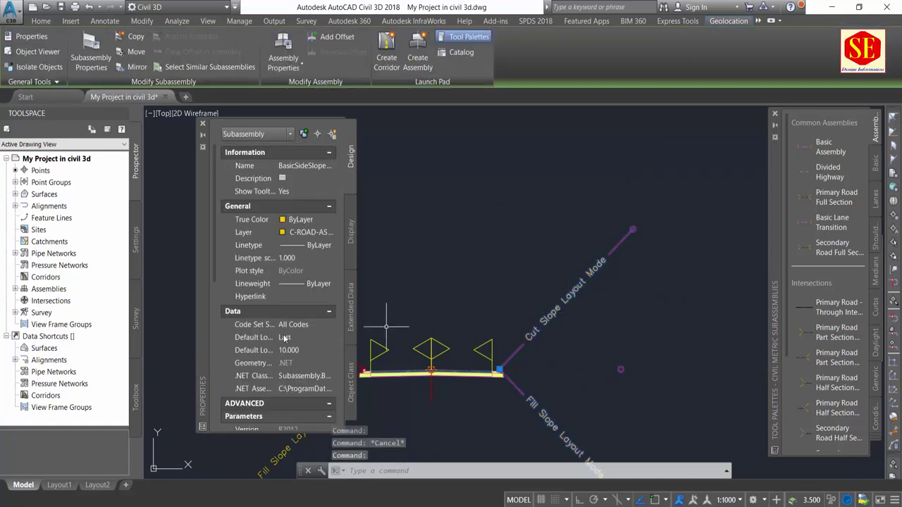
pyautogui.scroll(-5, 284, 339)
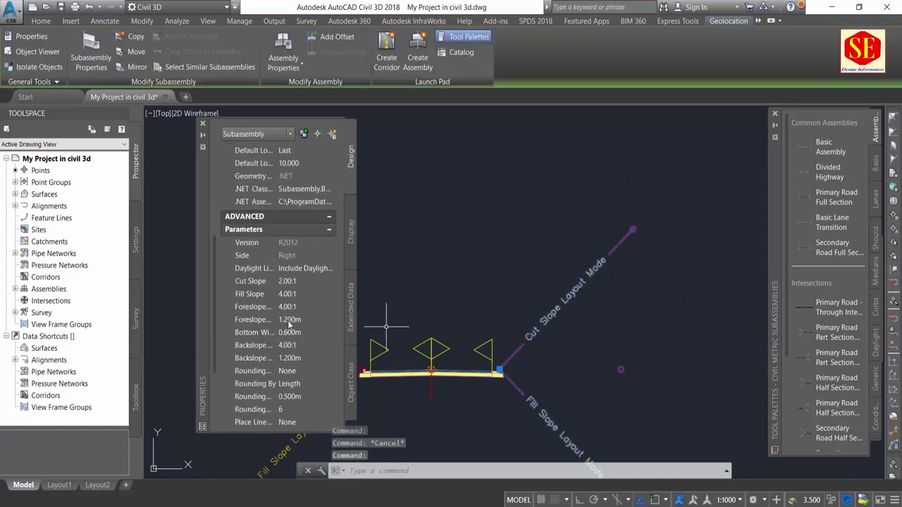
pyautogui.scroll(-2, 509, 369)
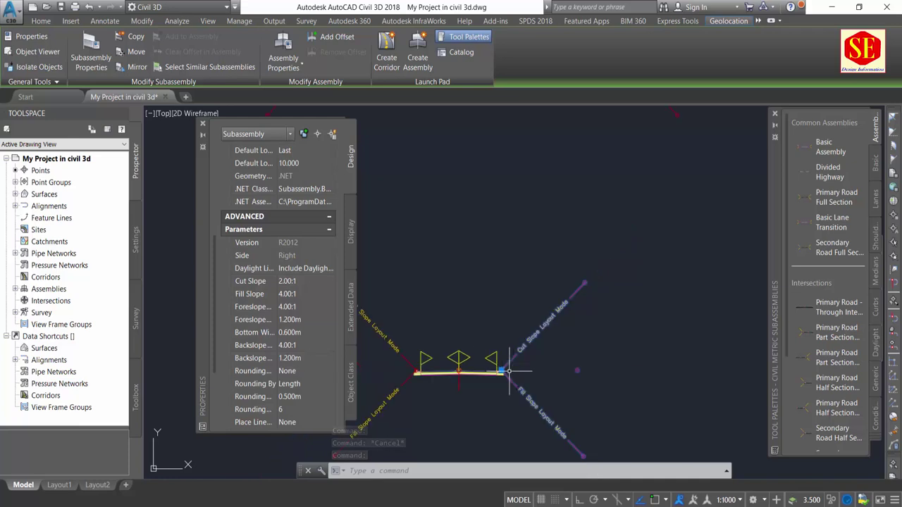
pyautogui.scroll(1, 486, 367)
pyautogui.scroll(2, 482, 369)
pyautogui.click(473, 322)
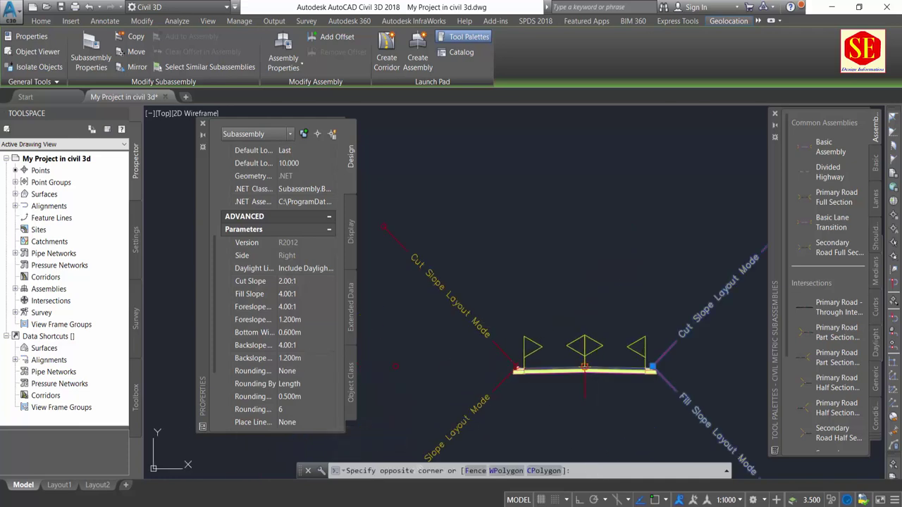
pyautogui.click(453, 302)
pyautogui.click(464, 336)
pyautogui.scroll(-1, 464, 336)
pyautogui.scroll(-1, 463, 336)
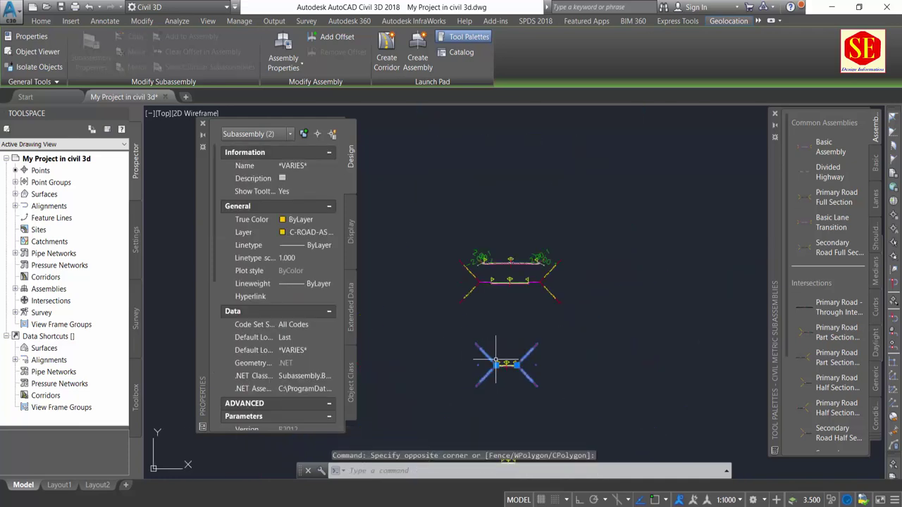
pyautogui.scroll(2, 465, 331)
pyautogui.scroll(1, 465, 326)
pyautogui.press('Escape')
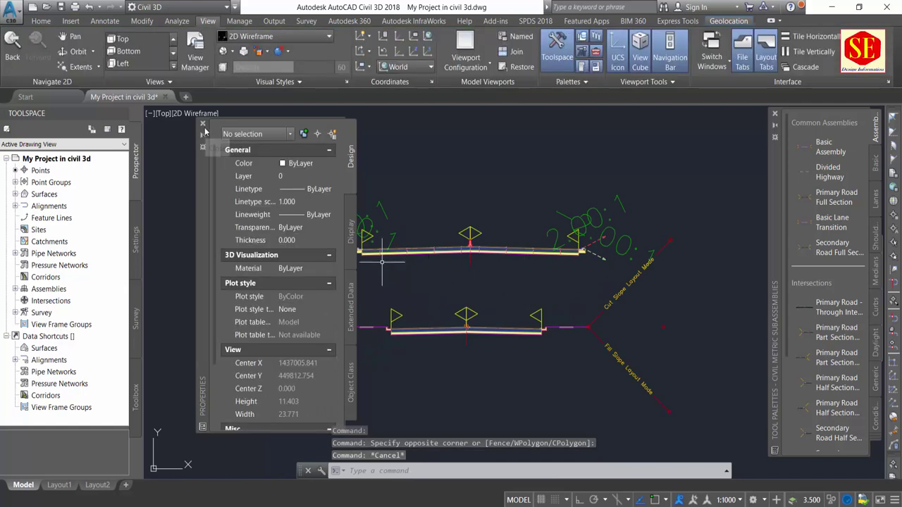
pyautogui.click(202, 123)
pyautogui.click(774, 115)
pyautogui.scroll(4, 429, 250)
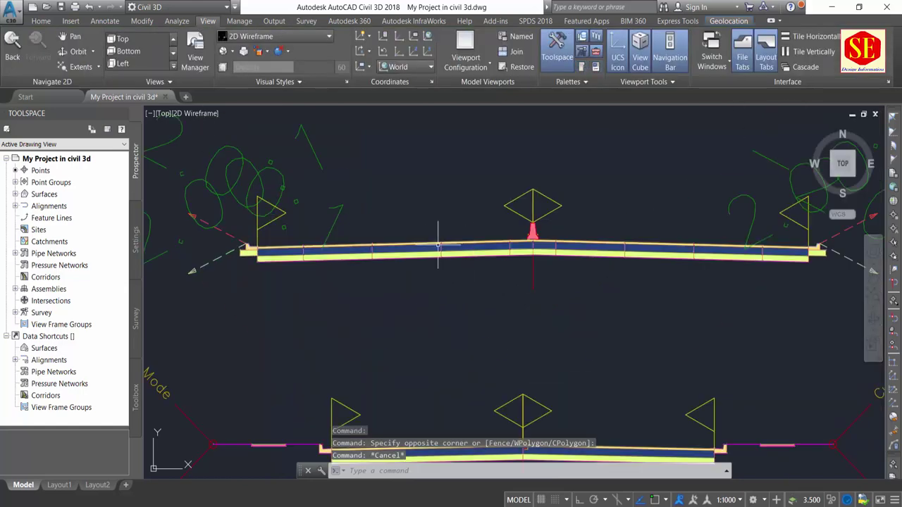
pyautogui.scroll(-3, 432, 250)
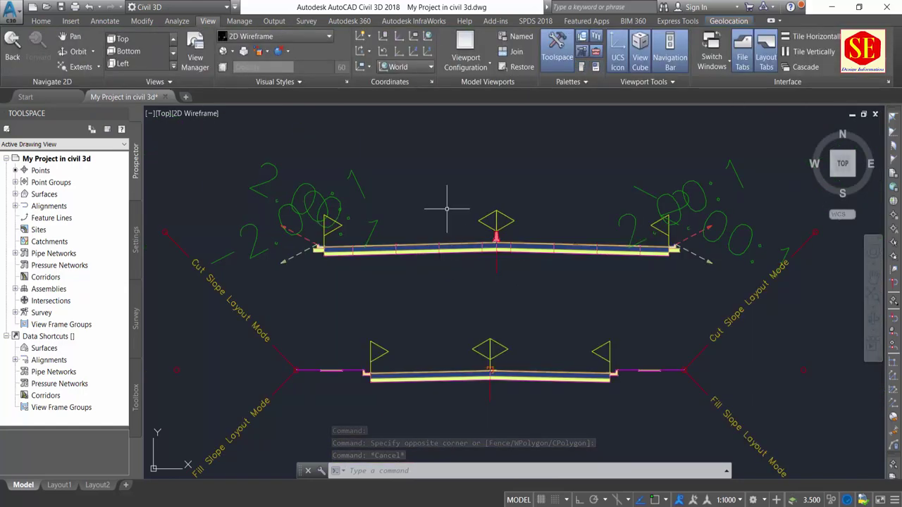
pyautogui.moveTo(447, 212); pyautogui.dragTo(451, 127, button='middle')
pyautogui.scroll(4, 458, 298)
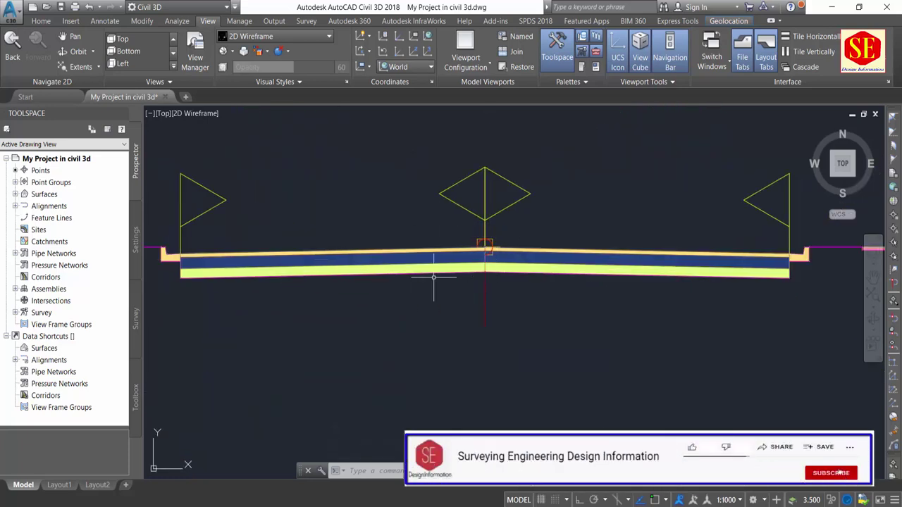
pyautogui.scroll(-5, 418, 205)
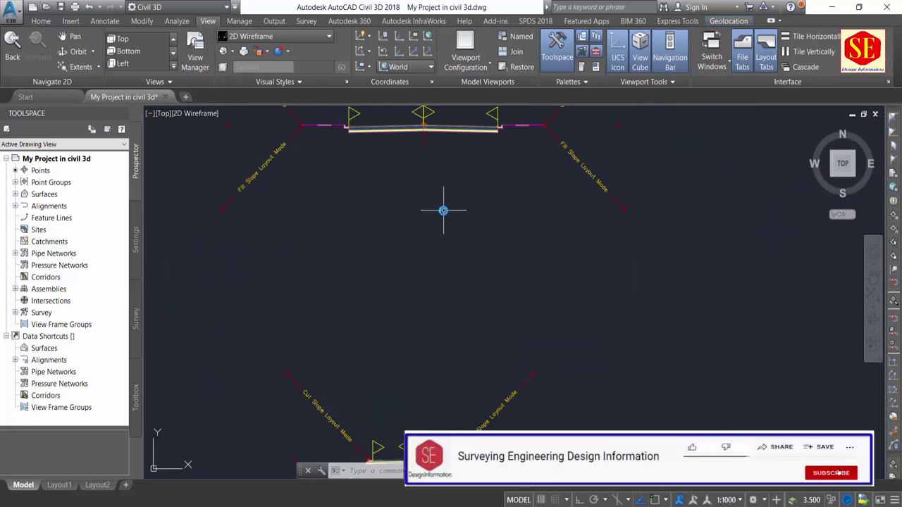
pyautogui.scroll(-3, 437, 310)
pyautogui.scroll(4, 414, 325)
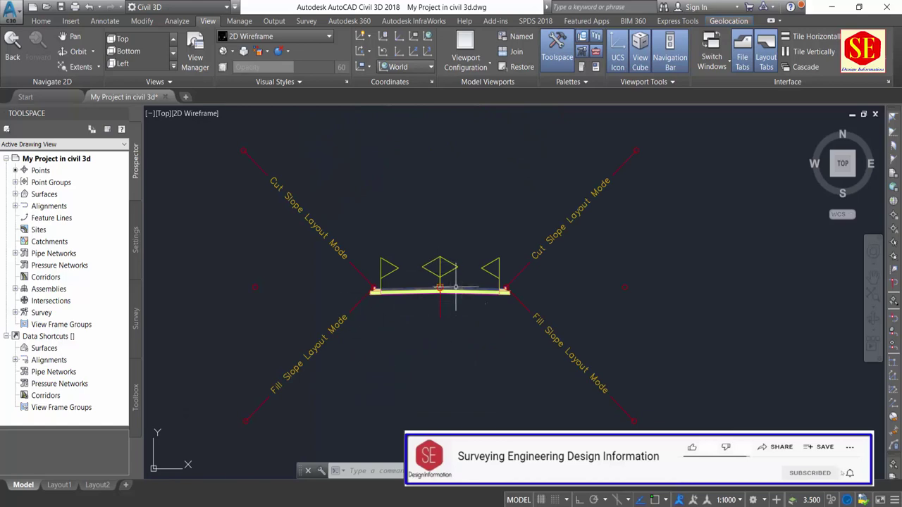
pyautogui.scroll(-4, 454, 321)
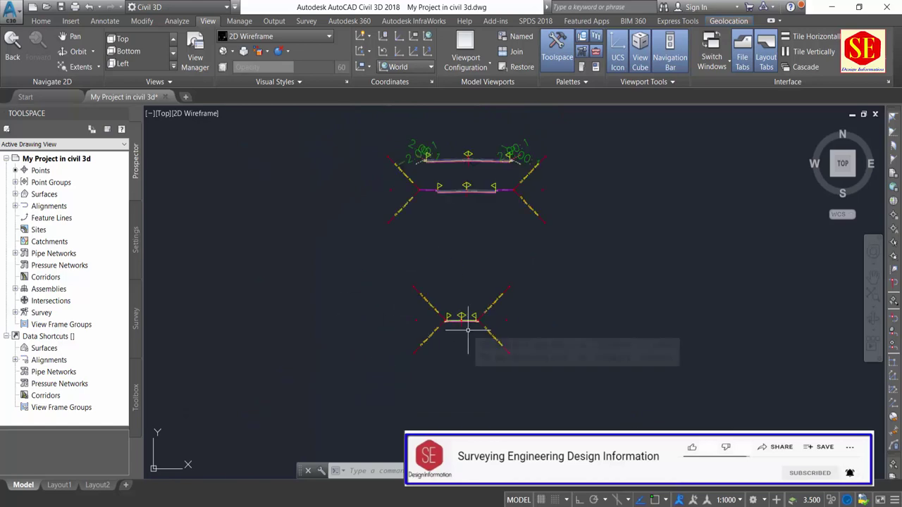
pyautogui.scroll(-3, 556, 326)
pyautogui.scroll(-3, 502, 282)
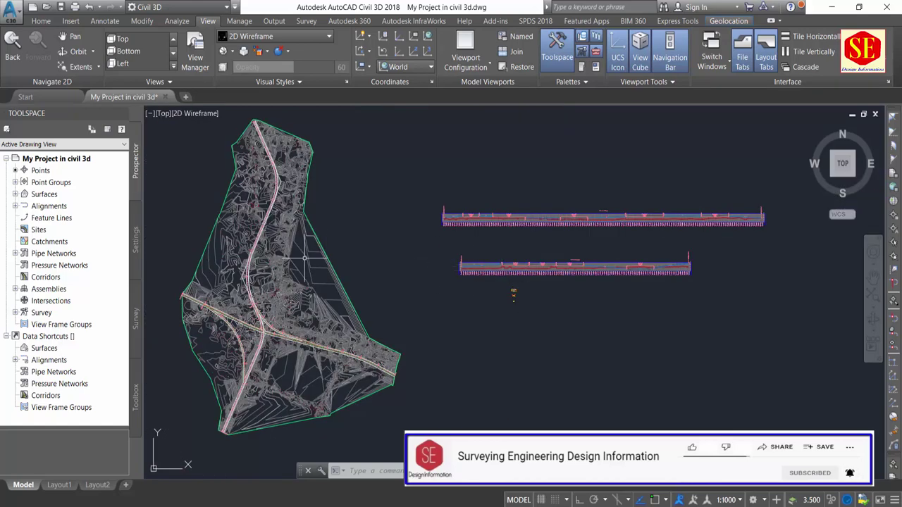
pyautogui.scroll(2, 304, 259)
pyautogui.scroll(2, 284, 317)
pyautogui.scroll(1, 284, 353)
pyautogui.scroll(2, 310, 349)
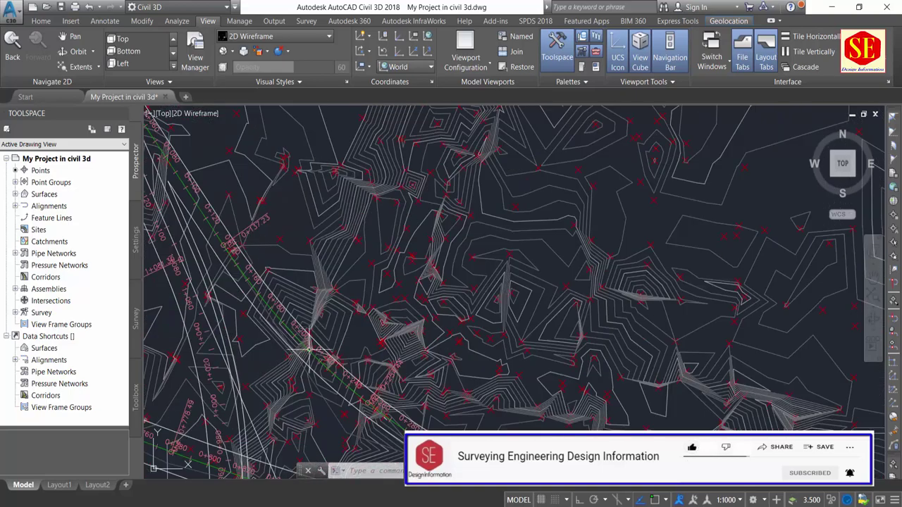
pyautogui.scroll(-2, 314, 338)
pyautogui.scroll(-2, 338, 338)
pyautogui.scroll(-2, 422, 303)
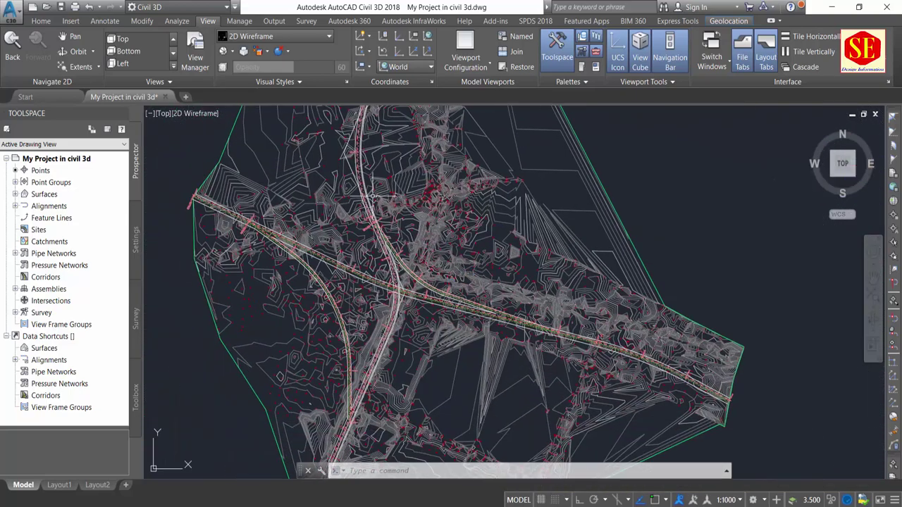
pyautogui.scroll(-3, 463, 337)
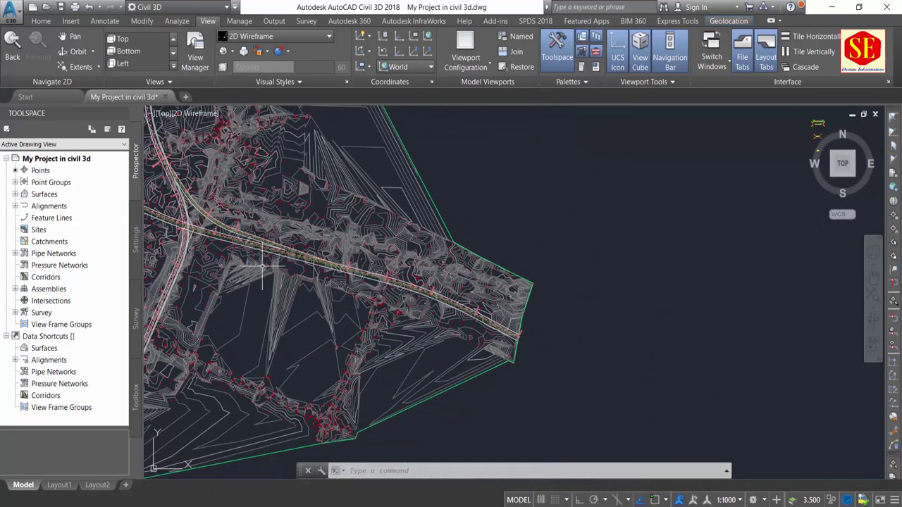
pyautogui.scroll(3, 503, 197)
pyautogui.scroll(2, 462, 227)
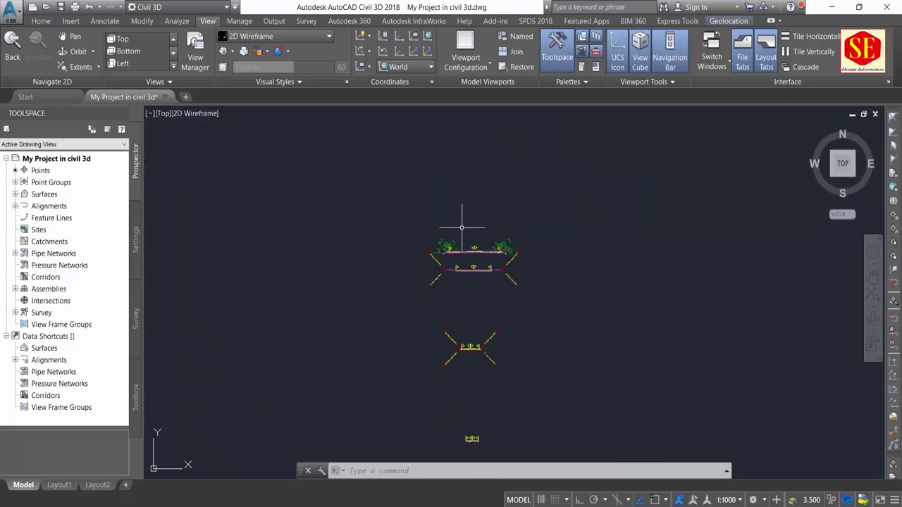
pyautogui.scroll(2, 479, 251)
pyautogui.scroll(3, 479, 250)
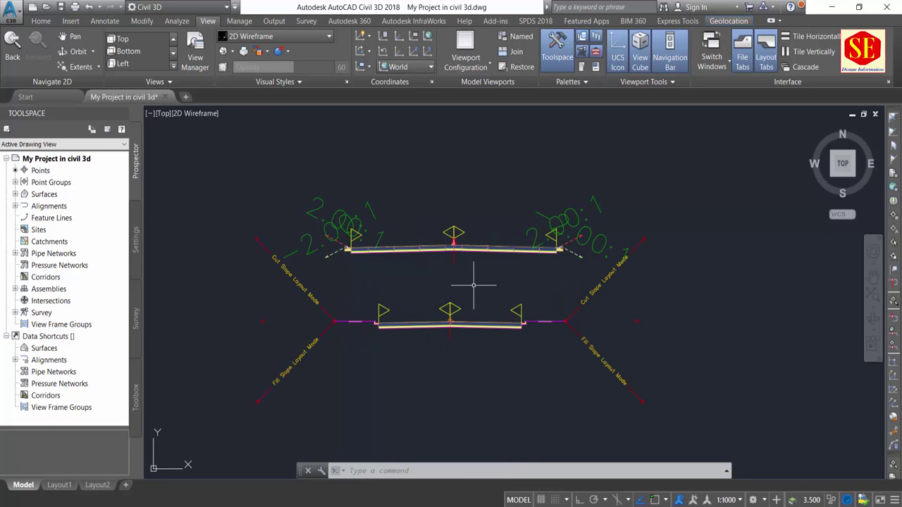
pyautogui.scroll(3, 463, 253)
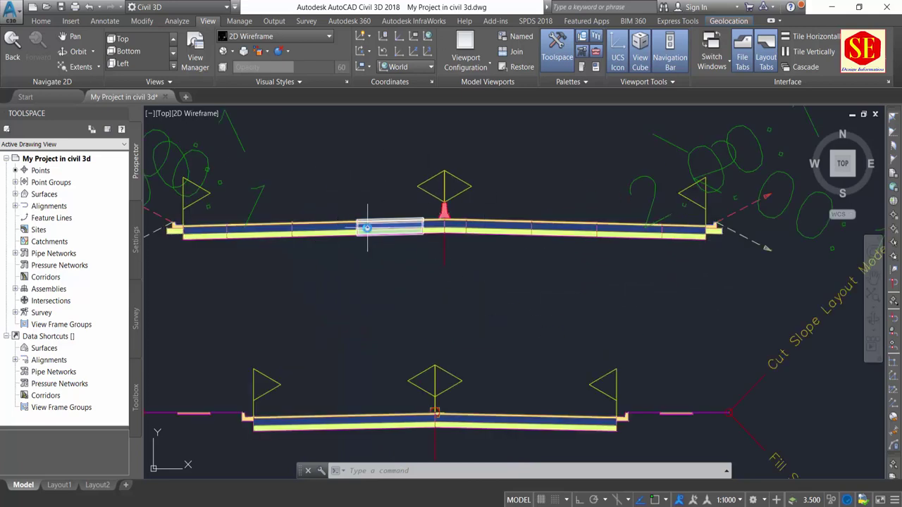
pyautogui.scroll(-4, 335, 236)
pyautogui.scroll(2, 404, 295)
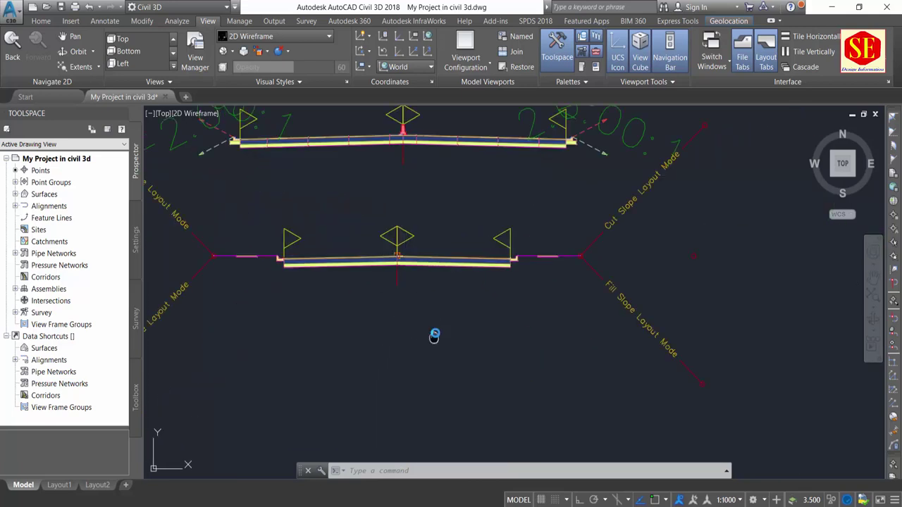
pyautogui.moveTo(430, 334); pyautogui.dragTo(455, 244, button='middle')
pyautogui.scroll(-2, 458, 217)
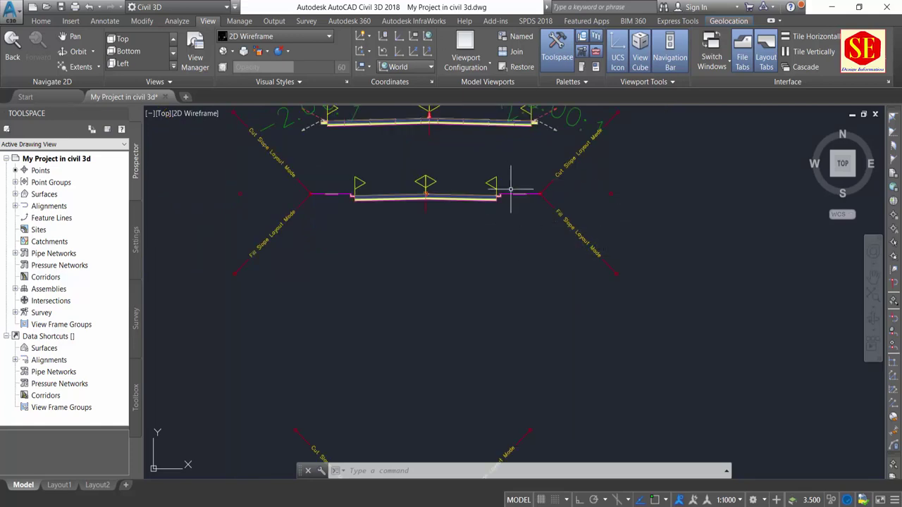
pyautogui.scroll(-2, 342, 189)
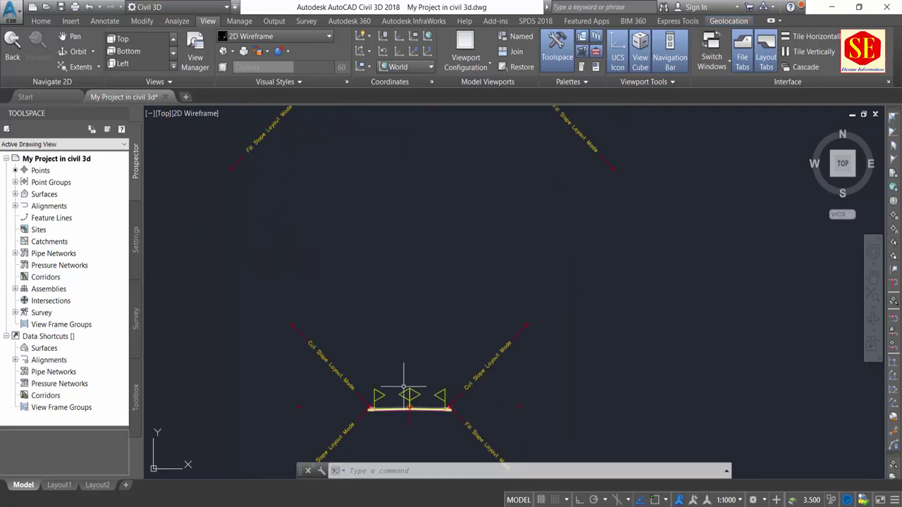
pyautogui.moveTo(402, 372); pyautogui.dragTo(419, 308, button='middle')
pyautogui.scroll(4, 425, 328)
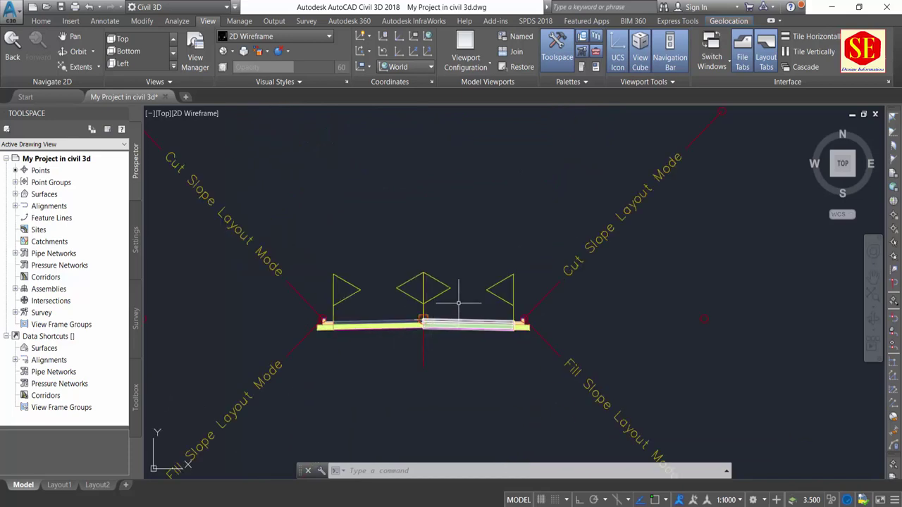
pyautogui.scroll(-4, 466, 296)
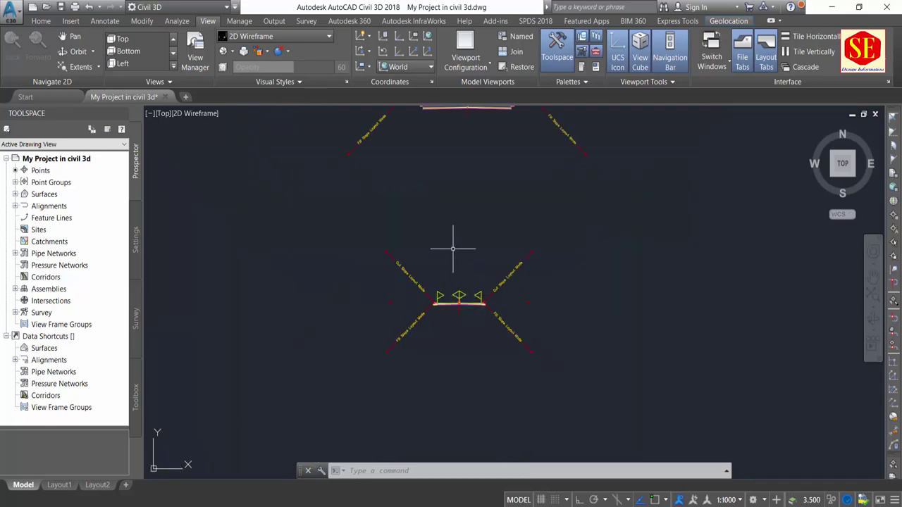
pyautogui.moveTo(453, 248); pyautogui.dragTo(459, 387, button='middle')
pyautogui.scroll(-3, 464, 344)
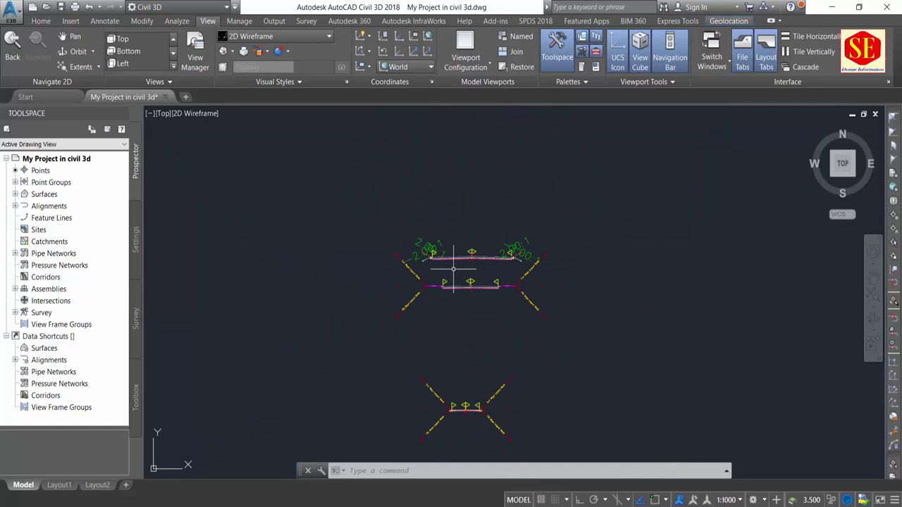
pyautogui.scroll(-3, 453, 269)
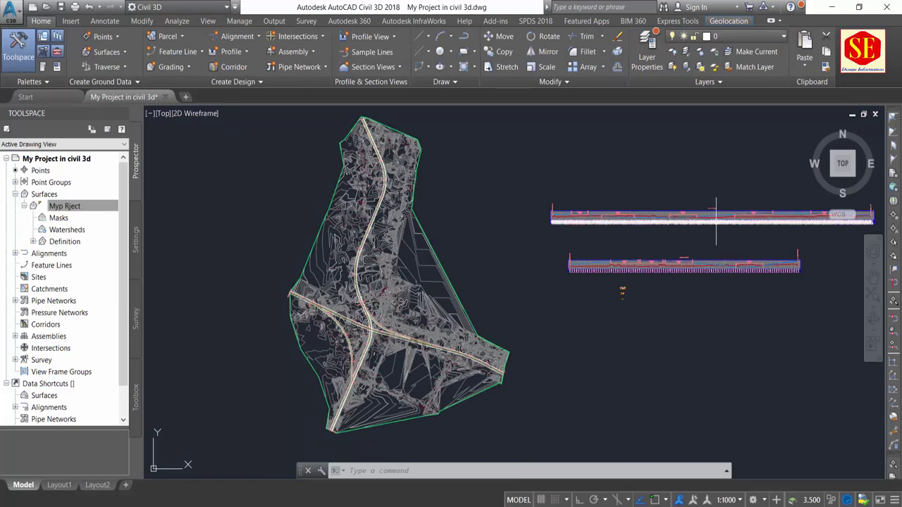
pyautogui.scroll(4, 633, 284)
pyautogui.scroll(5, 523, 334)
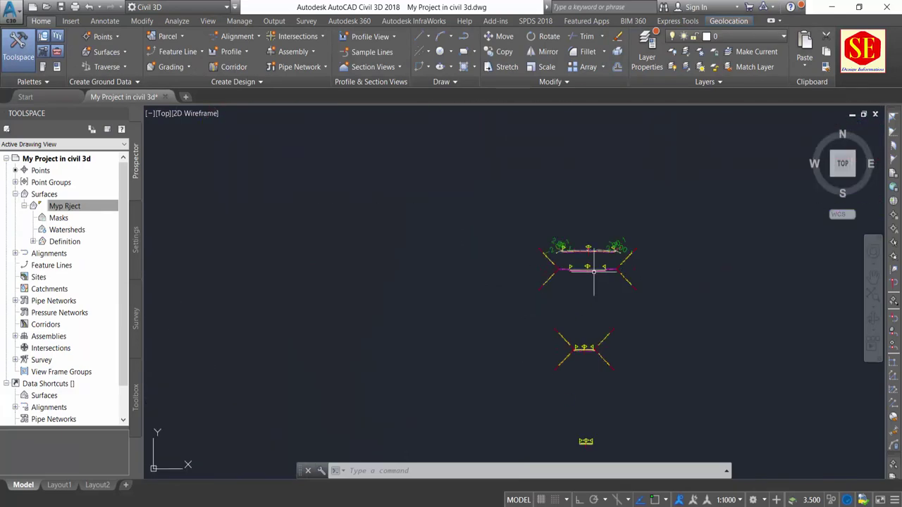
pyautogui.scroll(-5, 600, 246)
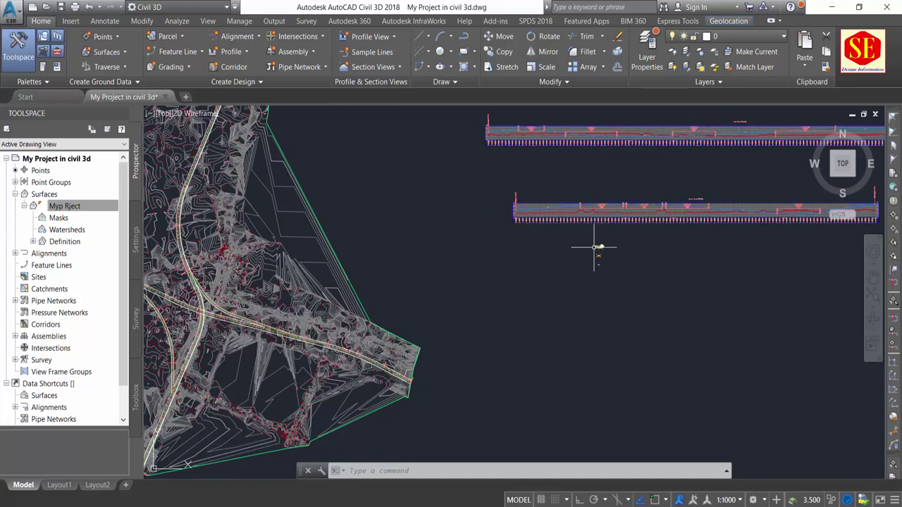
pyautogui.moveTo(430, 253); pyautogui.dragTo(574, 287, button='middle')
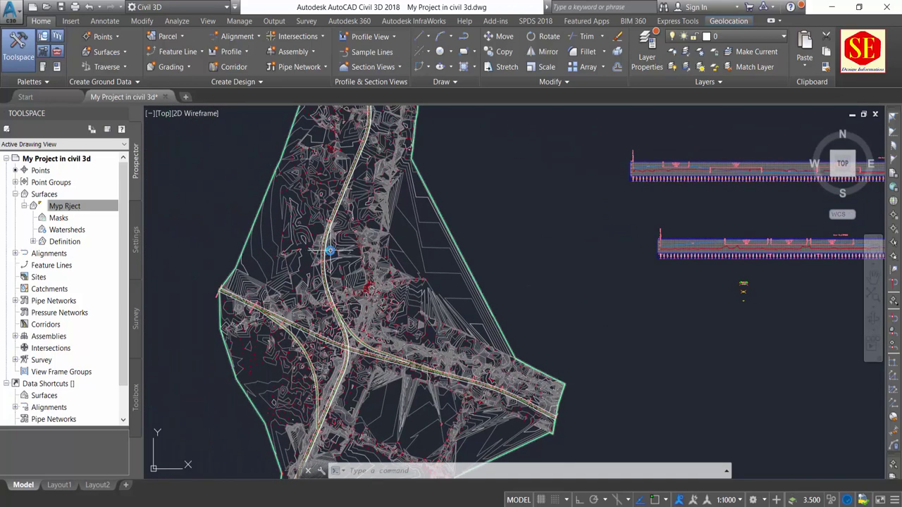
pyautogui.scroll(3, 330, 250)
pyautogui.scroll(3, 324, 194)
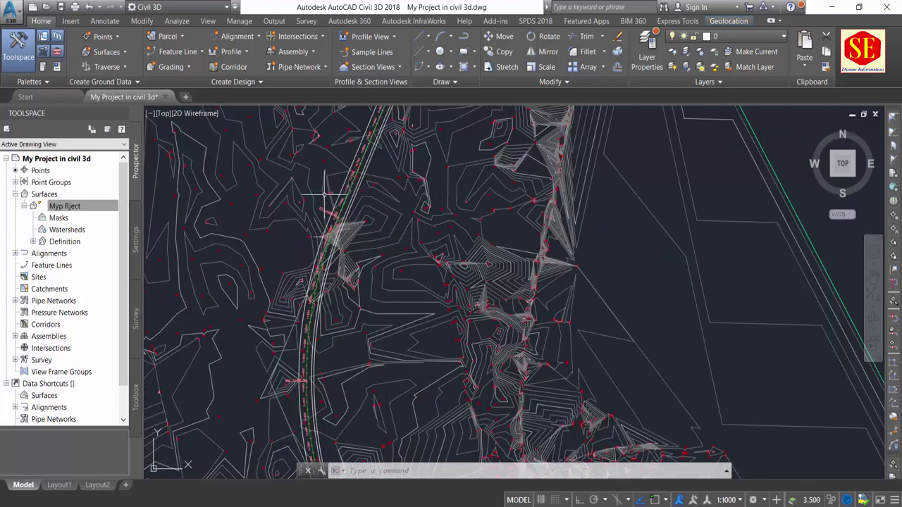
pyautogui.scroll(-3, 329, 189)
pyautogui.moveTo(249, 207); pyautogui.dragTo(341, 212, button='middle')
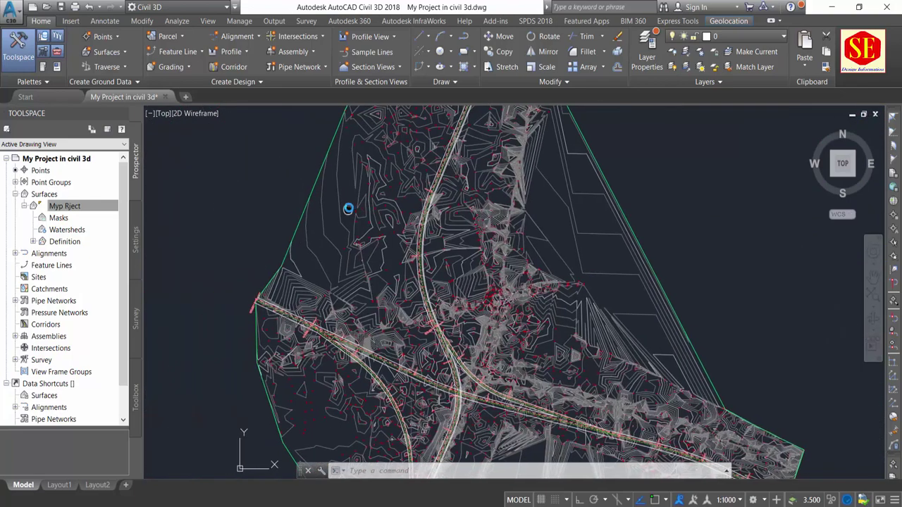
# Select then deselect the Myp Rject surface and pan toward the road junction.
pyautogui.click(339, 213)
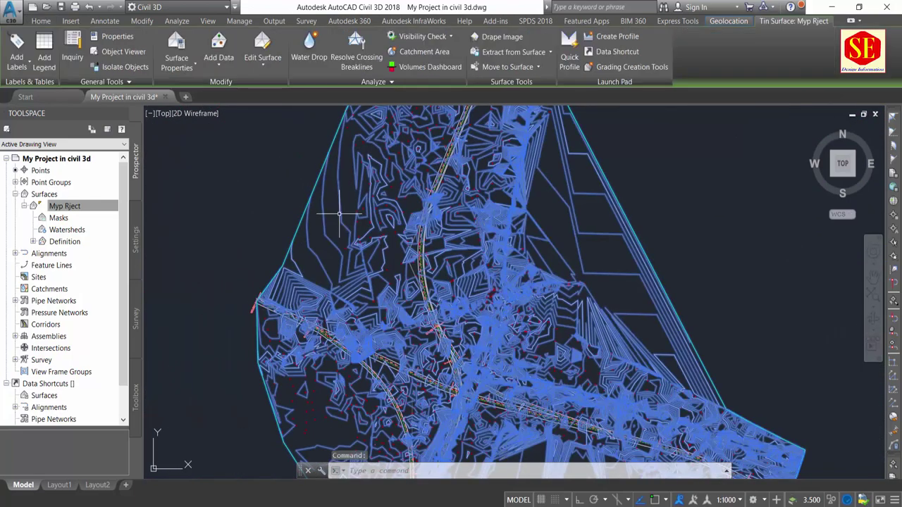
pyautogui.press('Escape')
pyautogui.press('Escape')
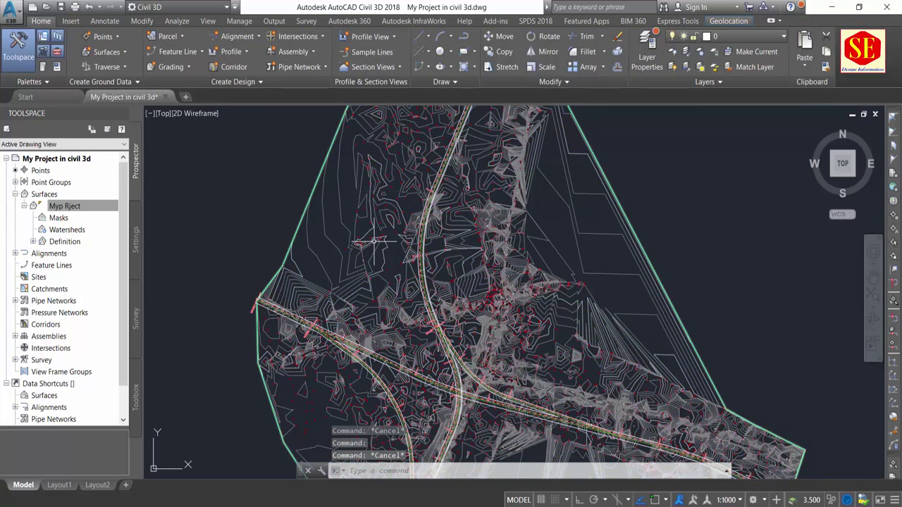
pyautogui.scroll(3, 433, 218)
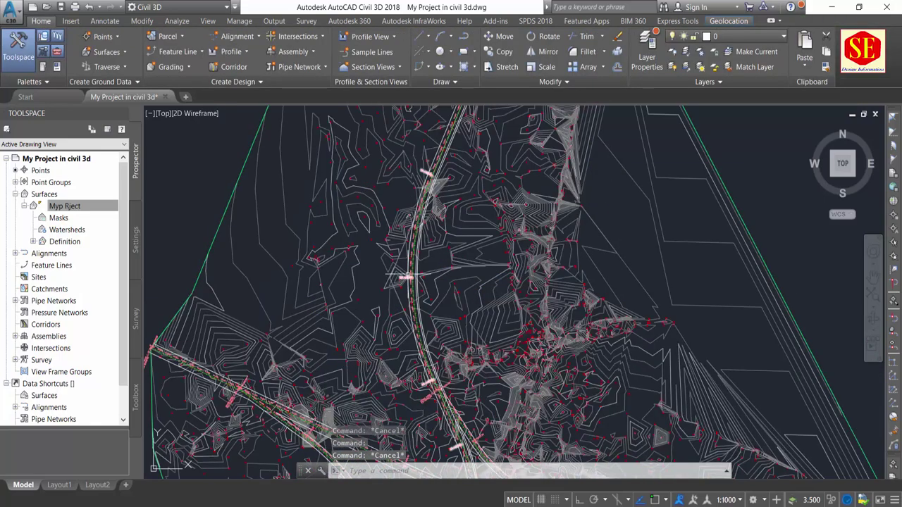
pyautogui.moveTo(235, 296); pyautogui.dragTo(421, 267, button='middle')
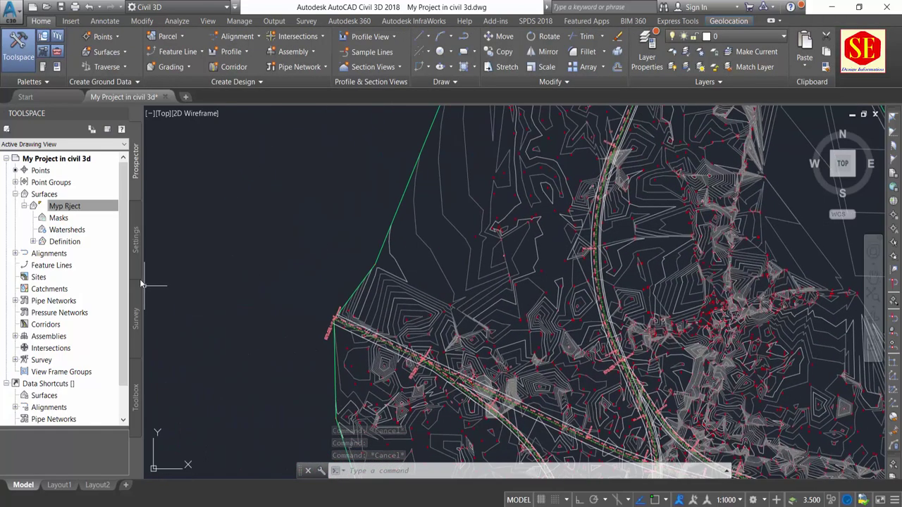
# Edit the Myp Rject surface style to turn off Major and Minor Contour display.
pyautogui.click(25, 211)
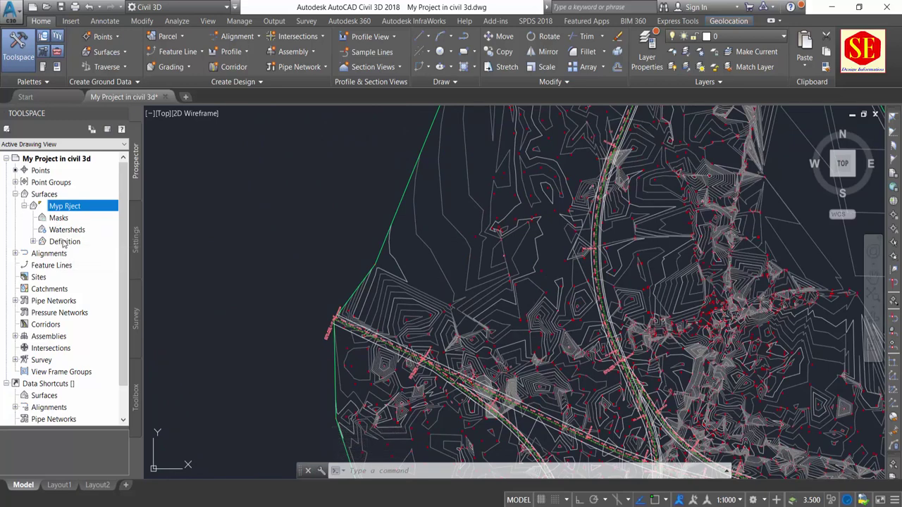
pyautogui.rightClick(67, 211)
pyautogui.click(115, 226)
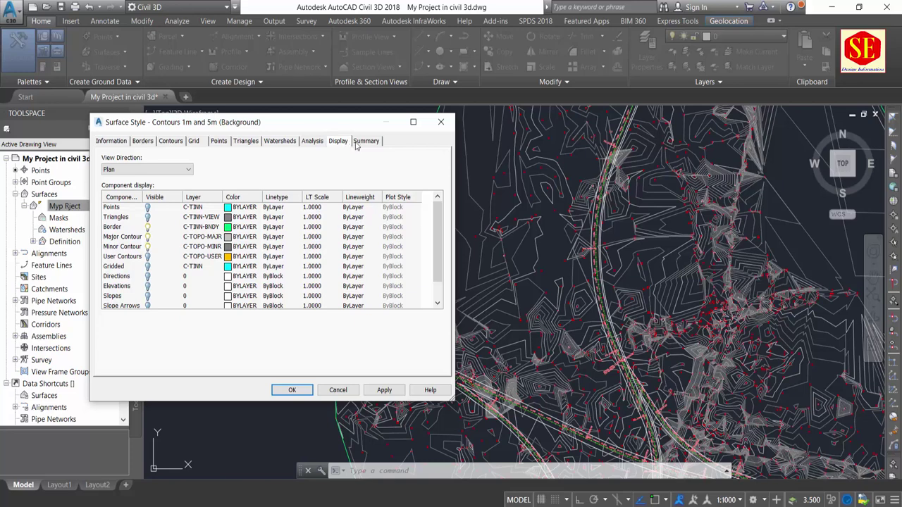
pyautogui.click(358, 141)
pyautogui.click(332, 143)
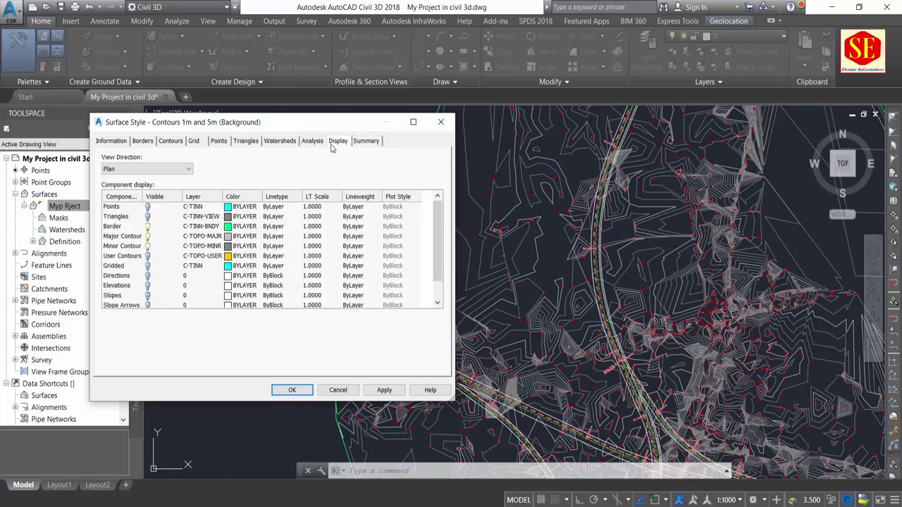
pyautogui.click(148, 246)
pyautogui.click(148, 235)
pyautogui.click(148, 227)
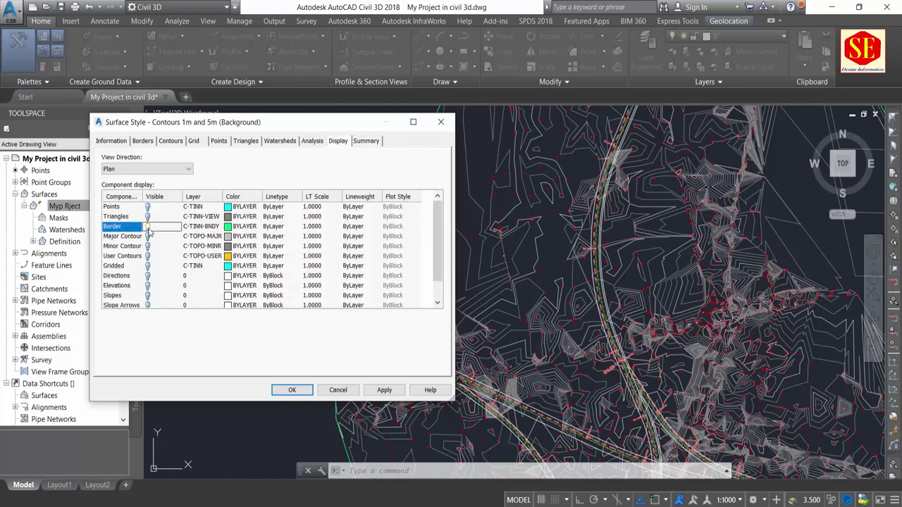
pyautogui.click(383, 392)
pyautogui.click(292, 390)
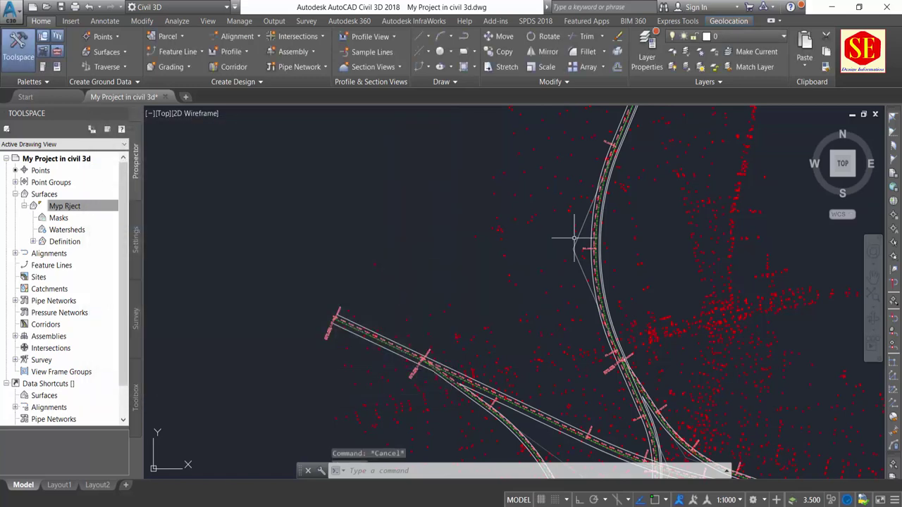
# Erase the three stray white lines beside the road alignment.
pyautogui.scroll(5, 578, 242)
pyautogui.scroll(2, 563, 232)
pyautogui.scroll(2, 564, 234)
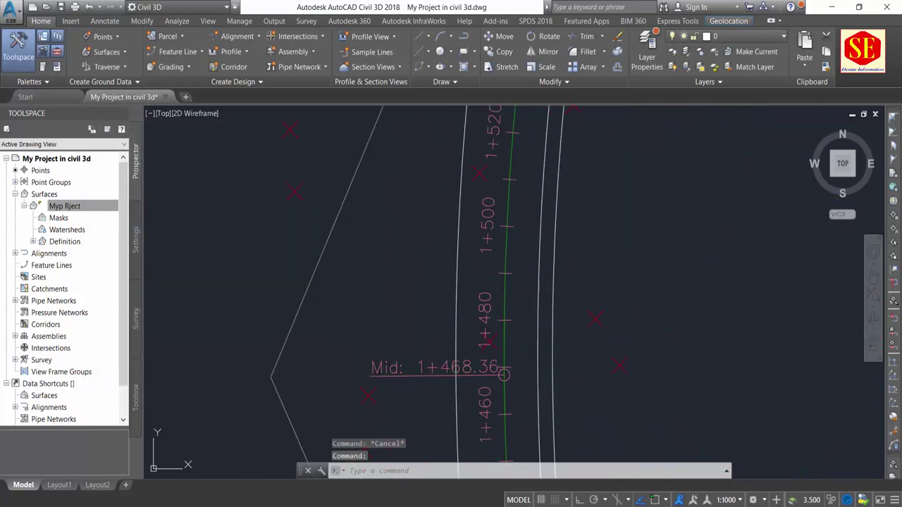
pyautogui.click(555, 245)
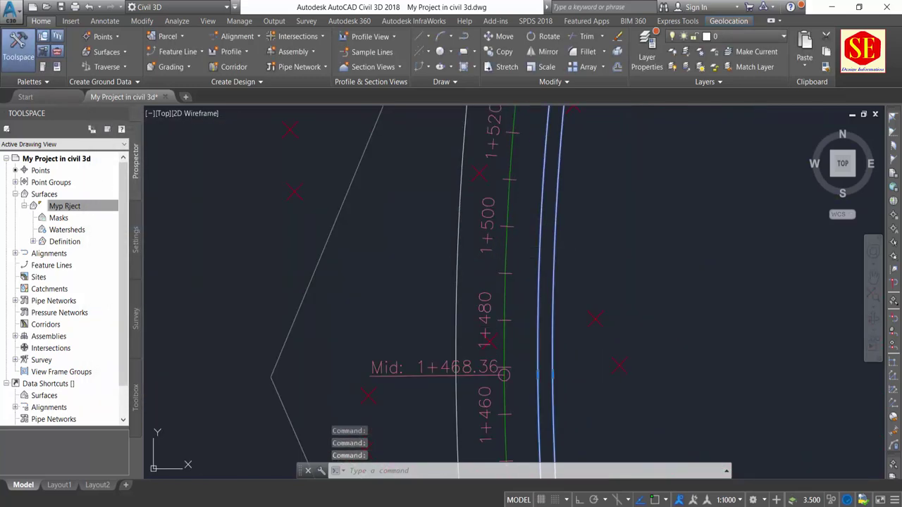
pyautogui.write('E')
pyautogui.press('Return')
pyautogui.scroll(-3, 398, 198)
pyautogui.scroll(-3, 389, 340)
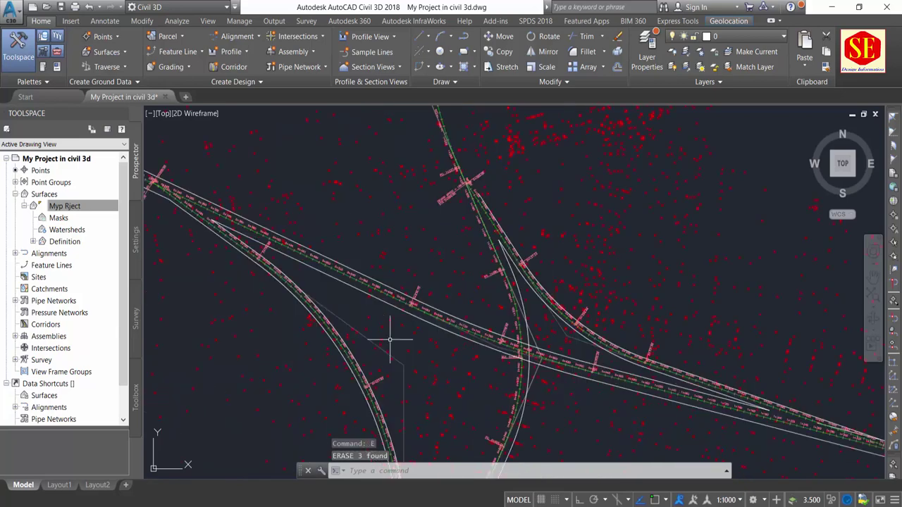
pyautogui.scroll(3, 389, 340)
pyautogui.click(403, 259)
pyautogui.write('e')
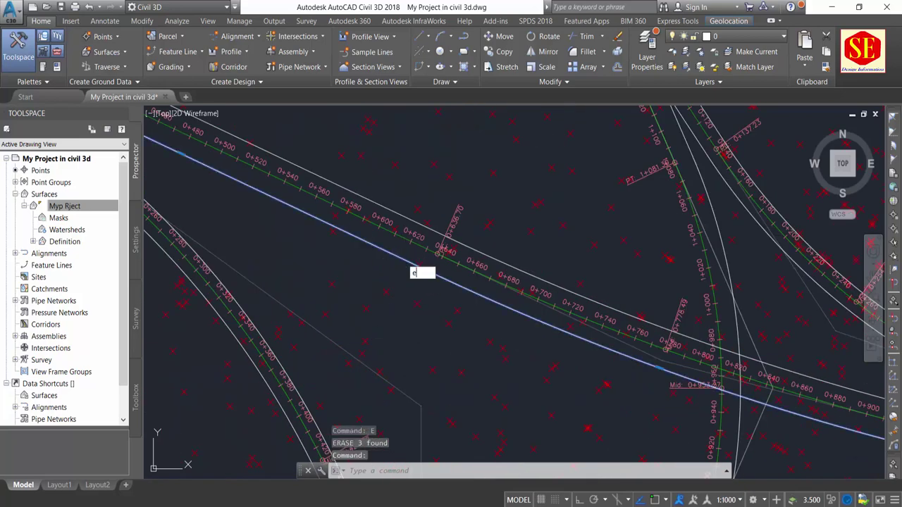
pyautogui.press('Return')
pyautogui.scroll(5, 220, 331)
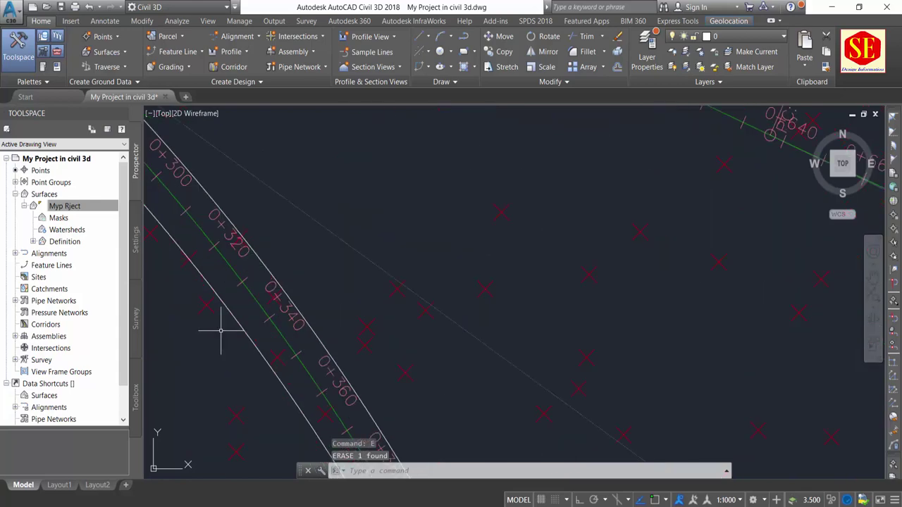
pyautogui.click(231, 310)
pyautogui.press('Delete')
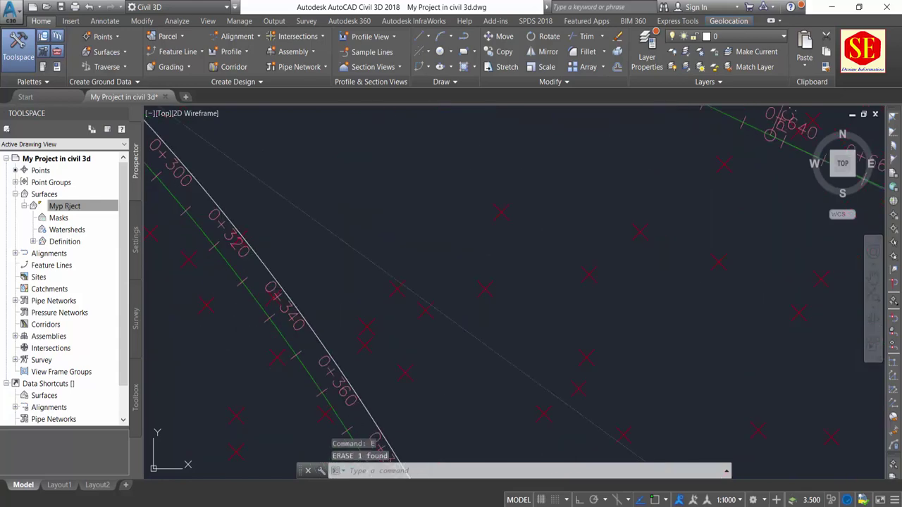
# Erase the stray white offset curves beside the curved alignment.
pyautogui.scroll(-2, 291, 242)
pyautogui.scroll(-2, 292, 242)
pyautogui.scroll(-1, 377, 307)
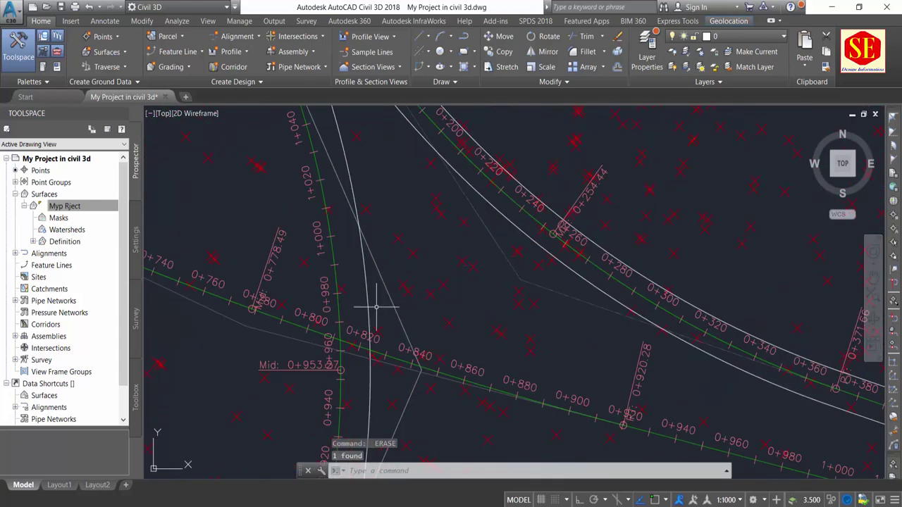
pyautogui.click(380, 321)
pyautogui.click(365, 308)
pyautogui.press('Delete')
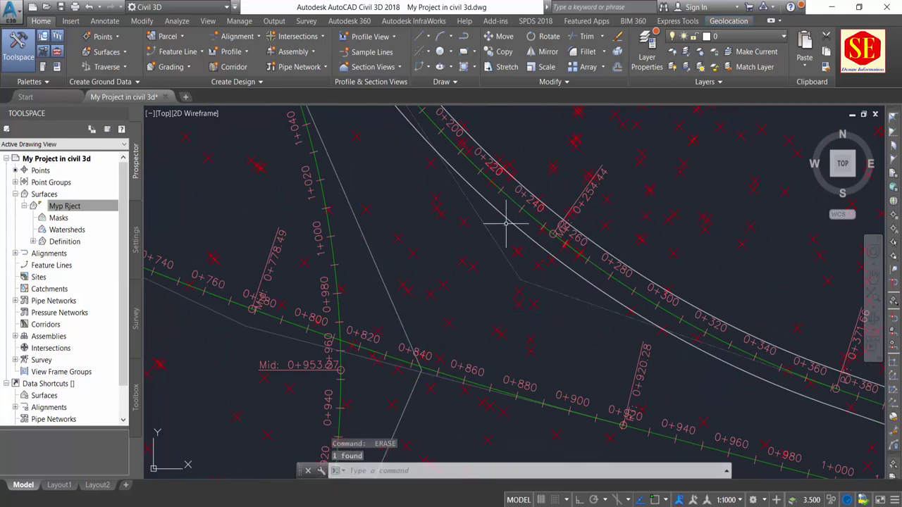
pyautogui.click(505, 211)
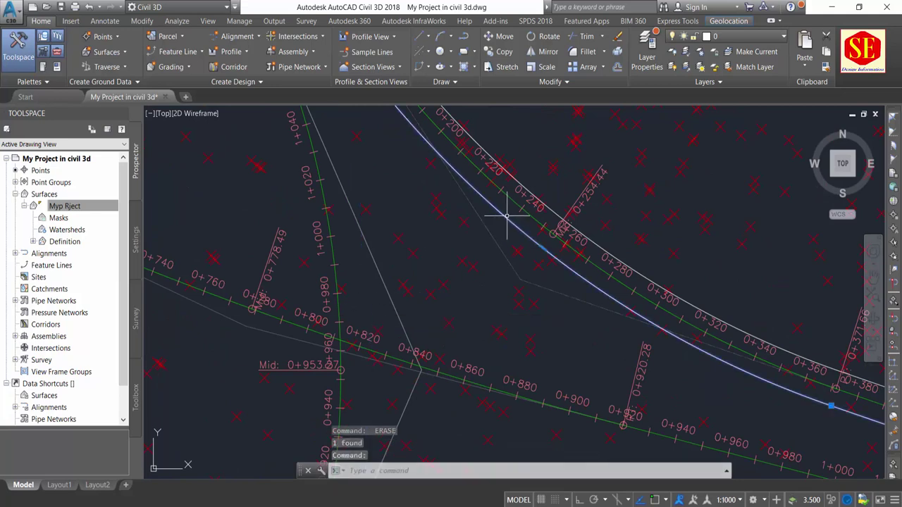
pyautogui.click(553, 197)
pyautogui.click(548, 201)
pyautogui.press('Delete')
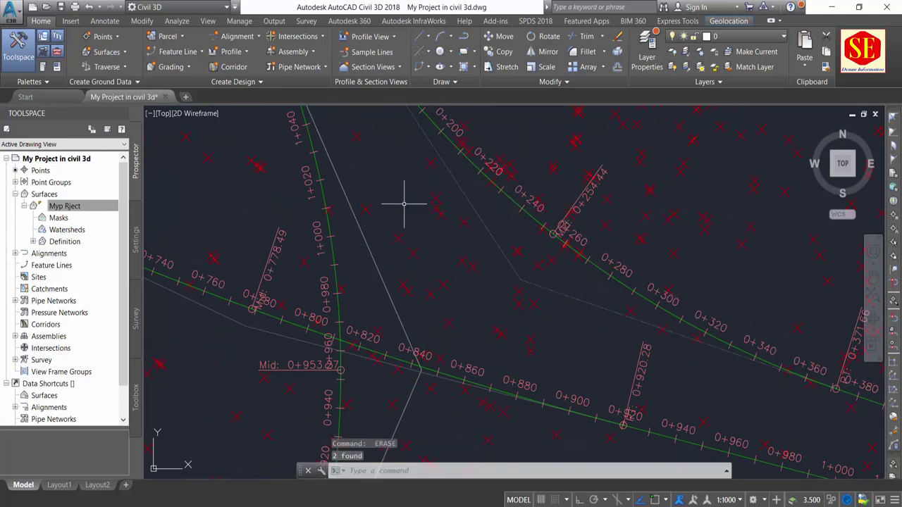
pyautogui.scroll(-5, 401, 203)
pyautogui.moveTo(489, 198); pyautogui.dragTo(620, 291, button='middle')
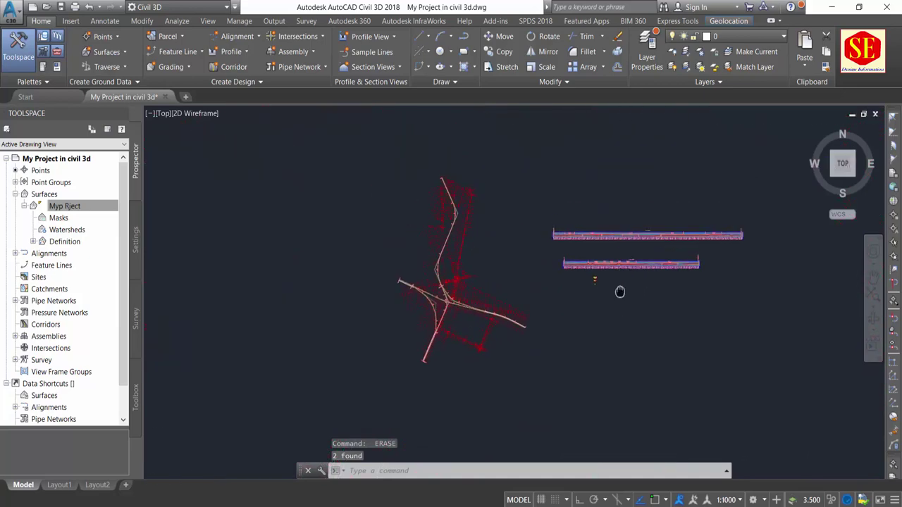
pyautogui.scroll(3, 618, 282)
pyautogui.scroll(2, 521, 274)
pyautogui.scroll(-3, 522, 273)
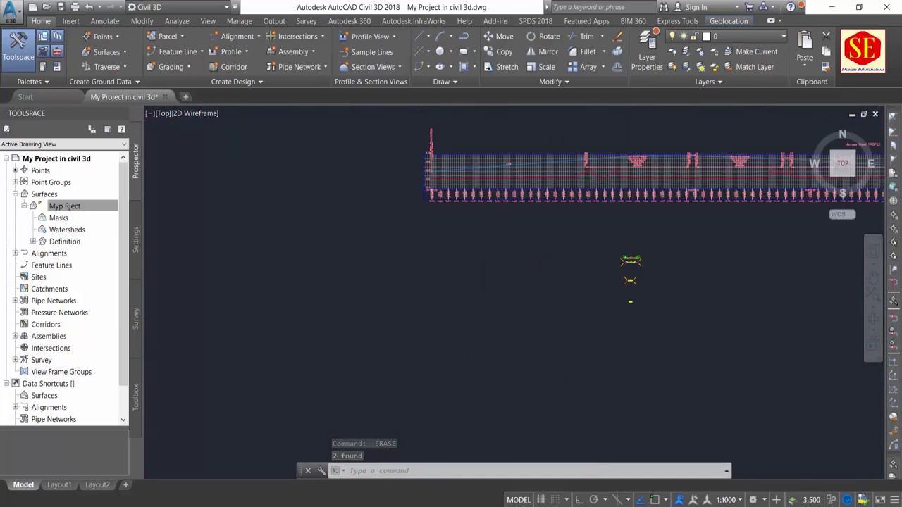
pyautogui.scroll(-2, 373, 255)
# Start a new corridor named ABC1 with Basic style and Main Road as baseline alignment.
pyautogui.moveTo(382, 214); pyautogui.dragTo(412, 301, button='middle')
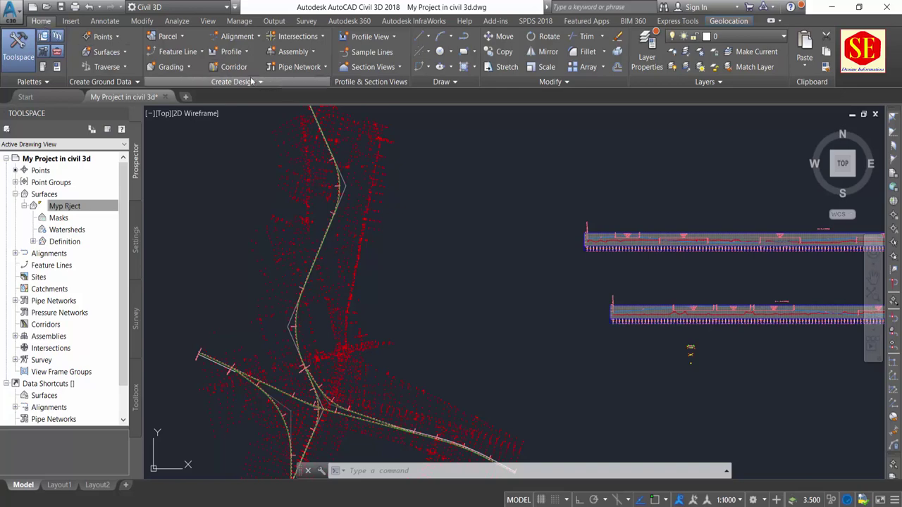
pyautogui.click(232, 68)
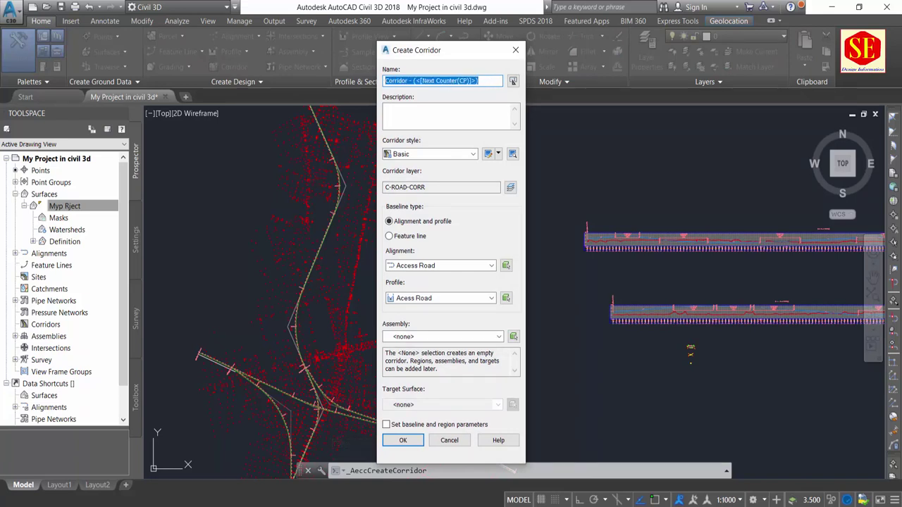
pyautogui.write('ABC1')
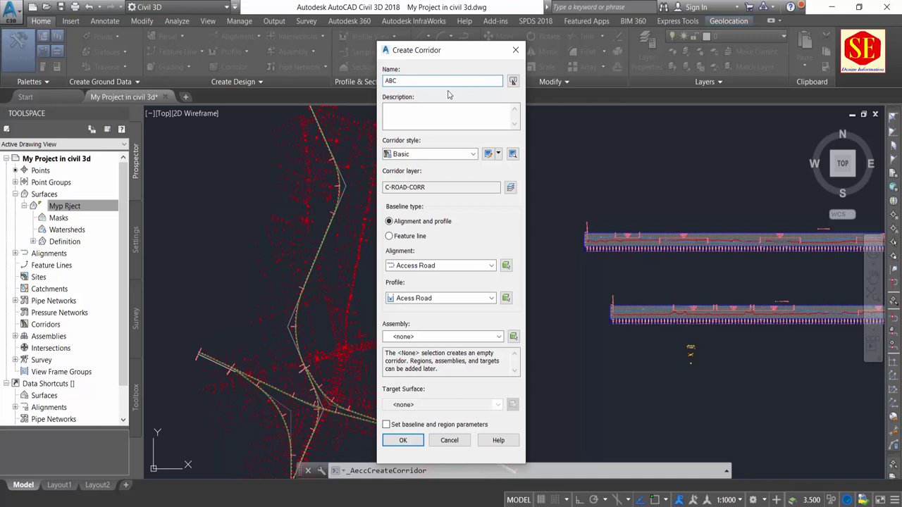
pyautogui.click(417, 158)
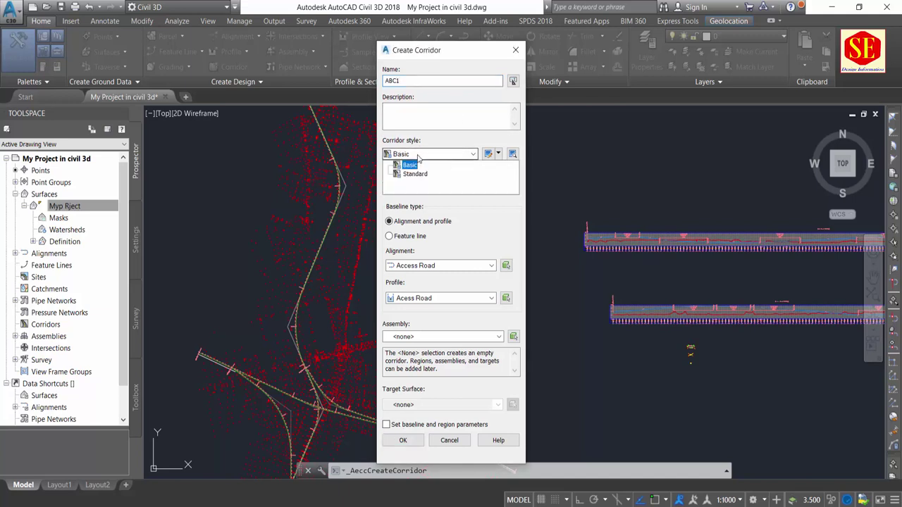
pyautogui.click(416, 166)
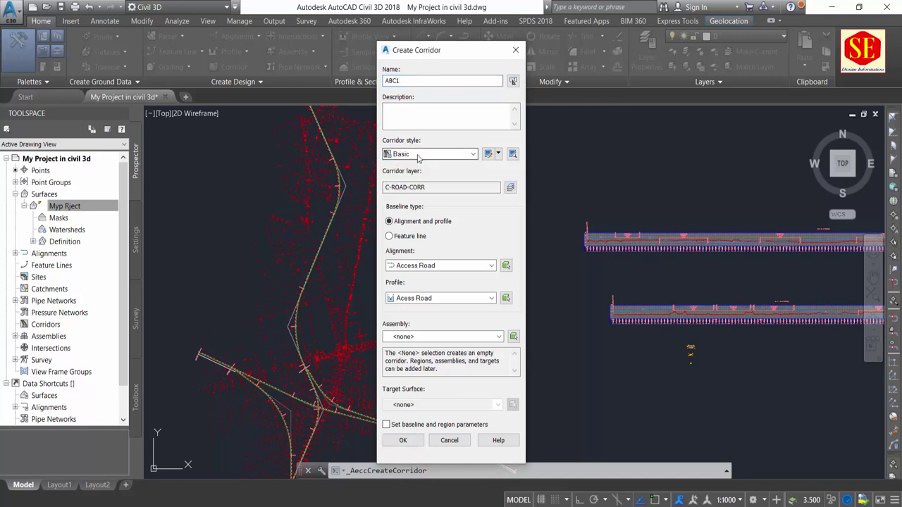
pyautogui.click(412, 273)
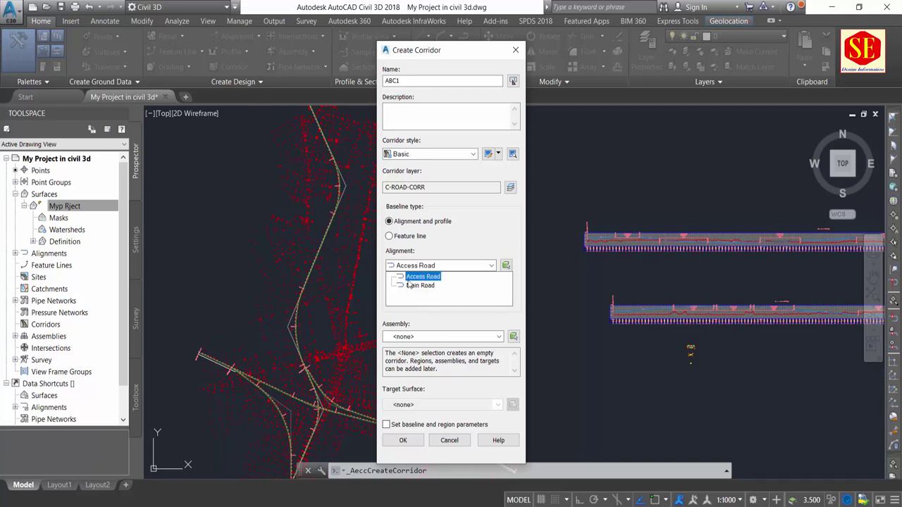
pyautogui.click(420, 285)
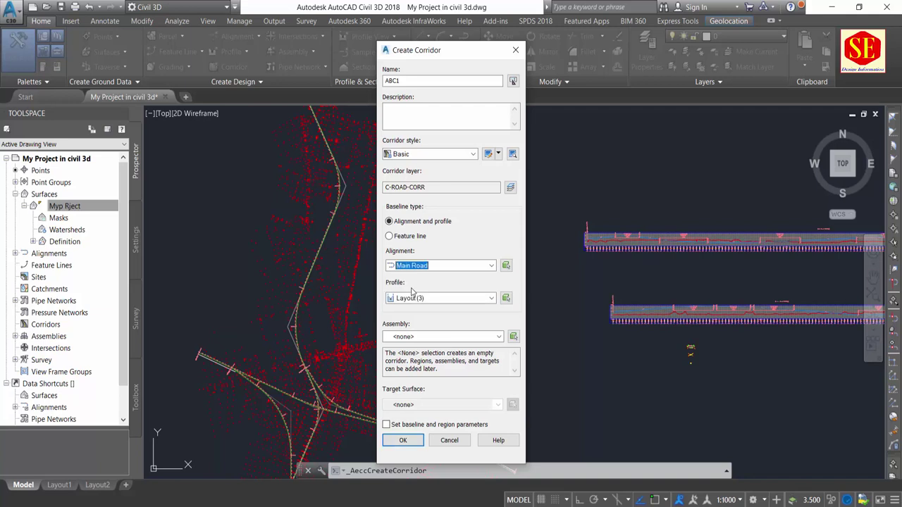
# Choose profile Layout (3), assembly Sec A A and no target surface, then create the corridor.
pyautogui.click(424, 299)
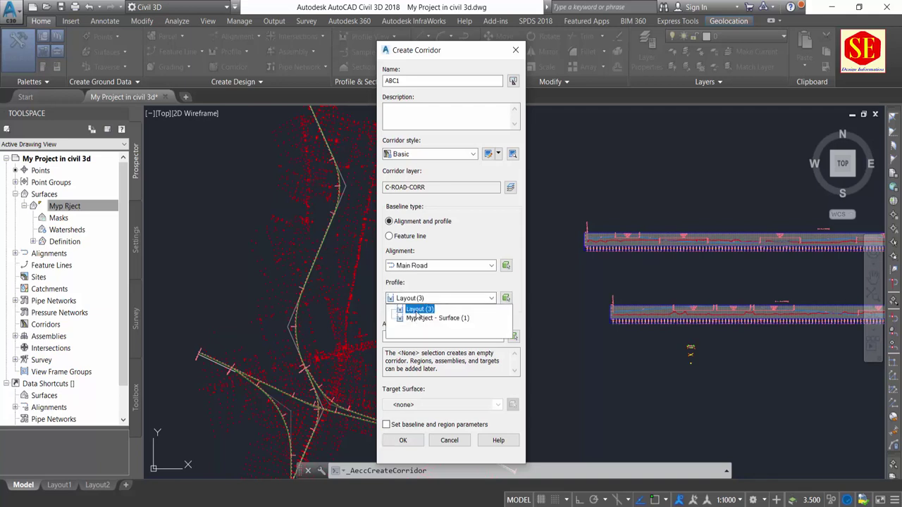
pyautogui.click(419, 310)
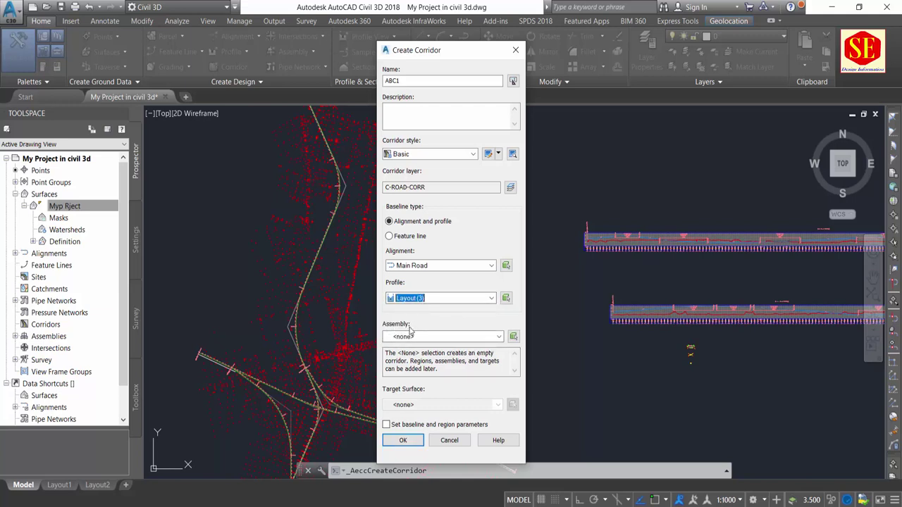
pyautogui.click(428, 339)
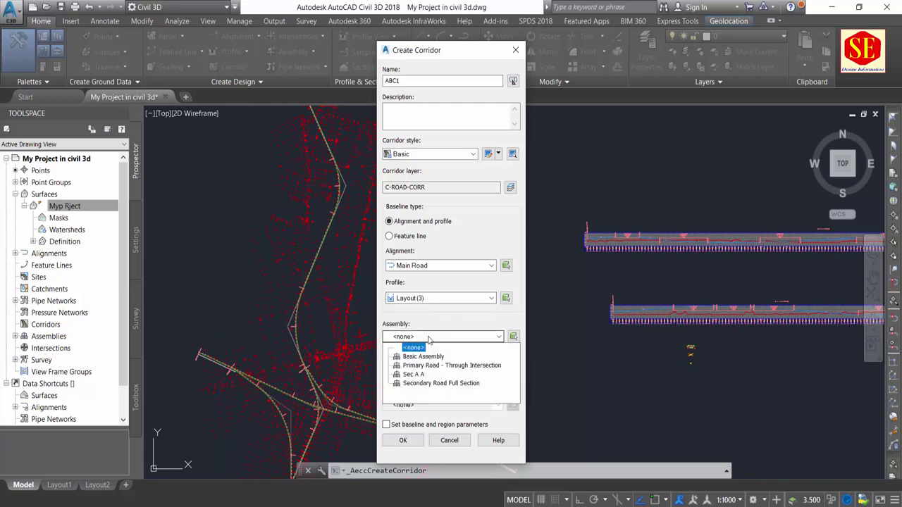
pyautogui.click(413, 375)
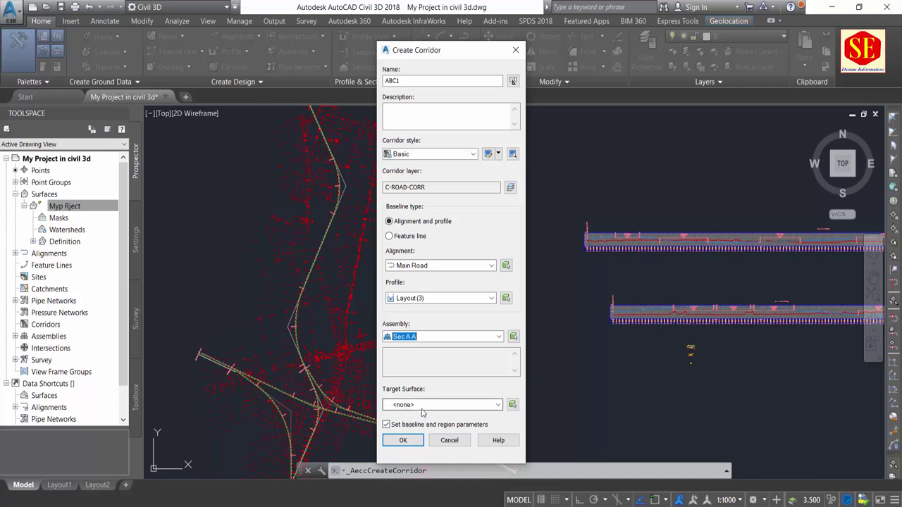
pyautogui.click(428, 405)
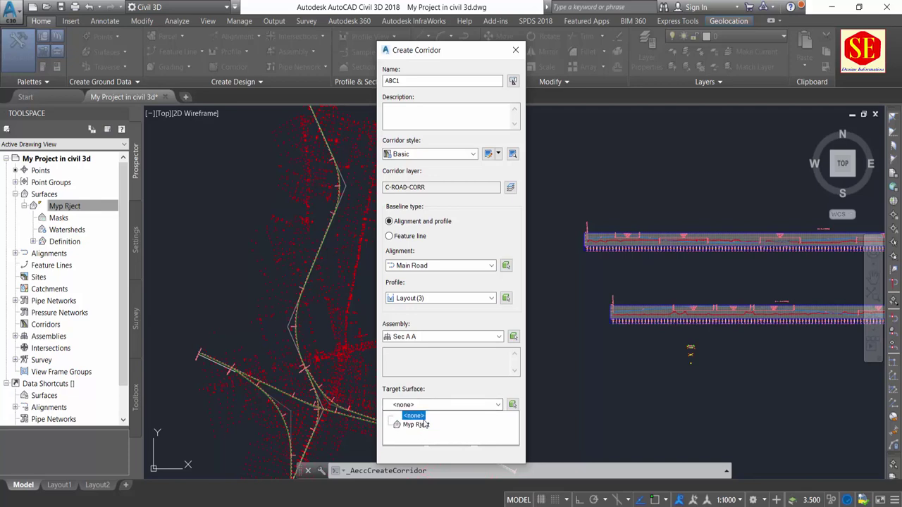
pyautogui.click(413, 415)
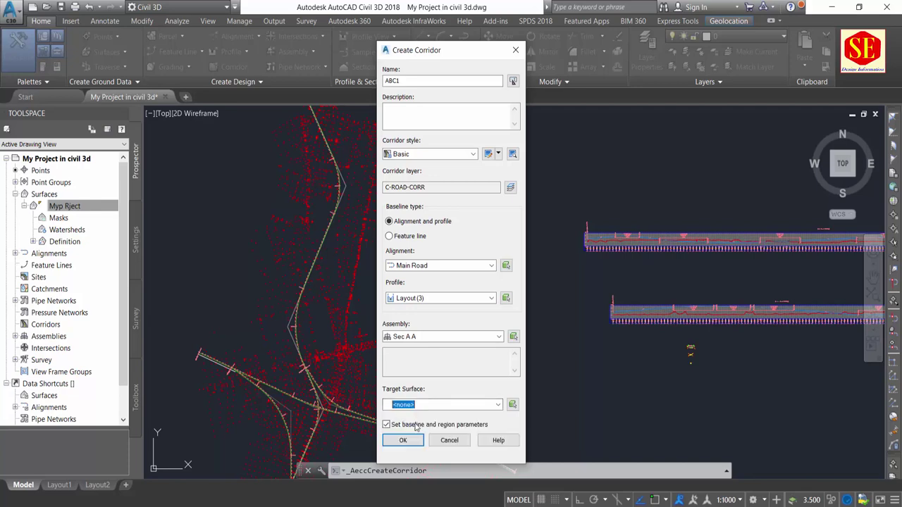
pyautogui.click(403, 441)
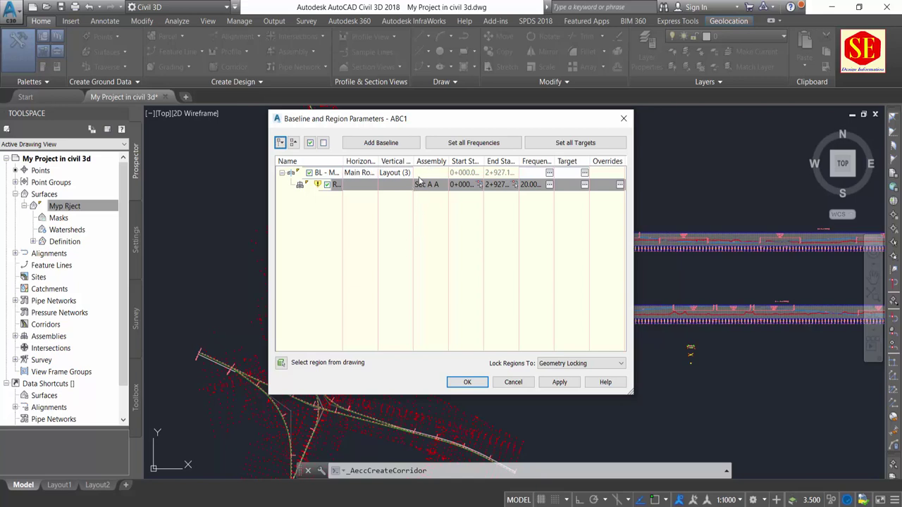
# Accept the Main Road baseline and region settings unchanged, apply them, and rebuild corridor ABC1.
pyautogui.doubleClick(358, 174)
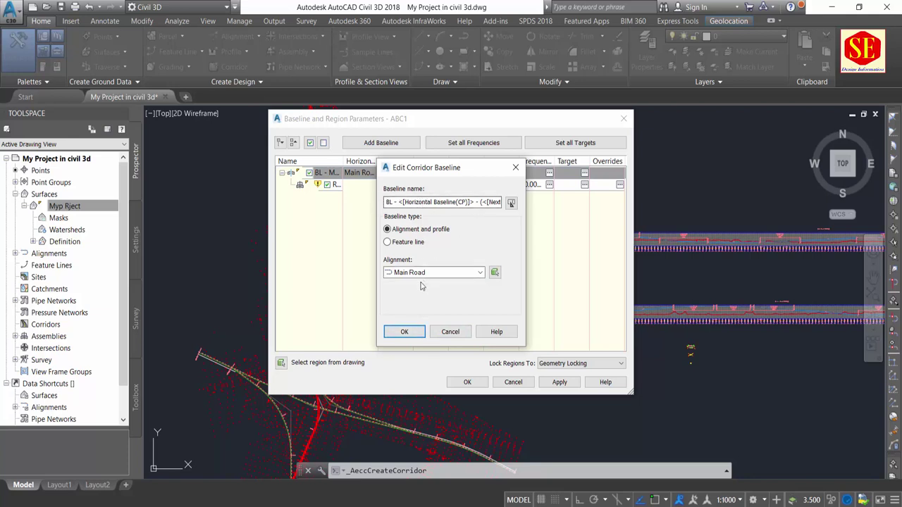
pyautogui.click(404, 332)
pyautogui.click(421, 186)
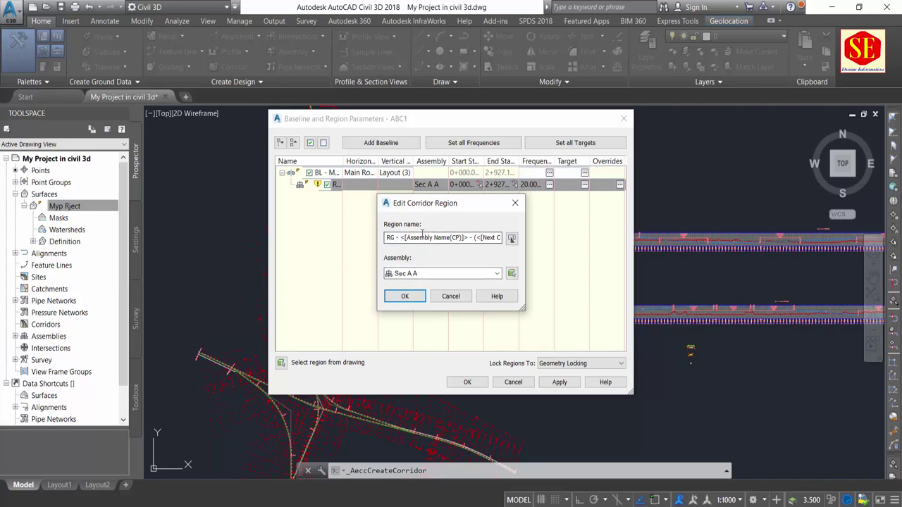
pyautogui.click(407, 294)
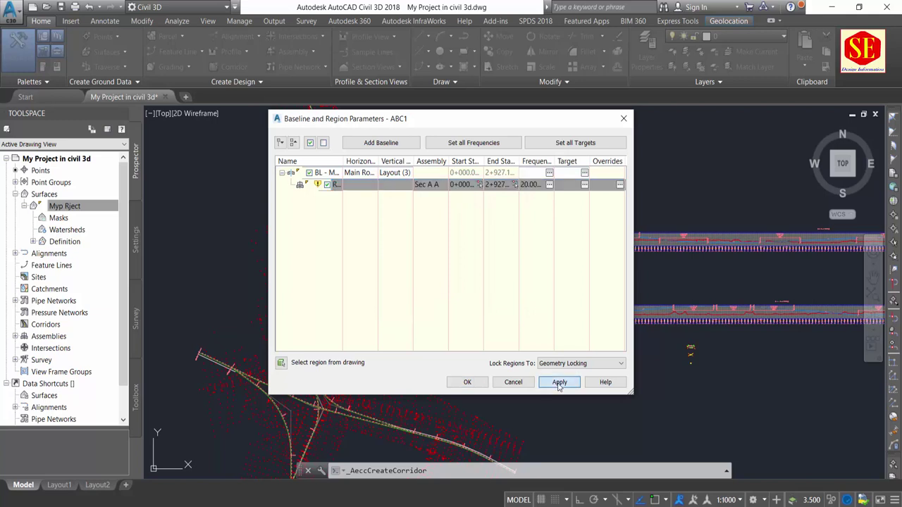
pyautogui.click(559, 382)
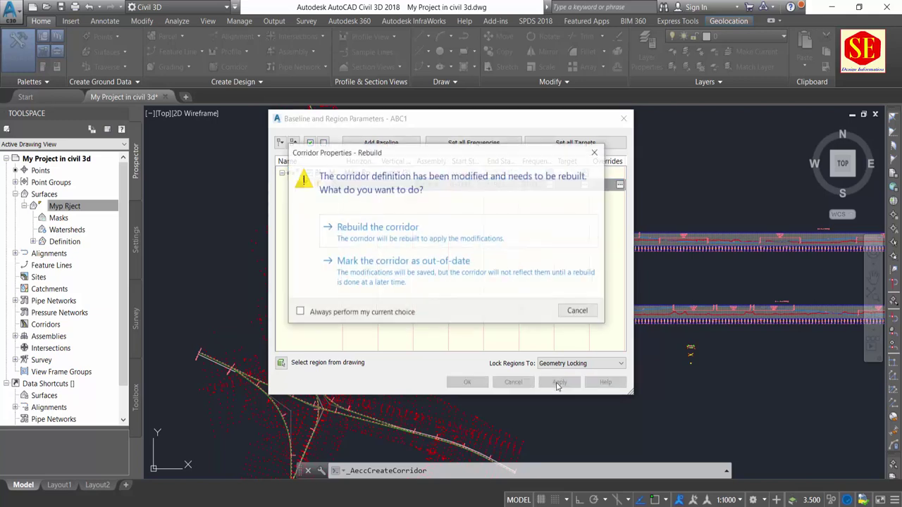
pyautogui.click(381, 234)
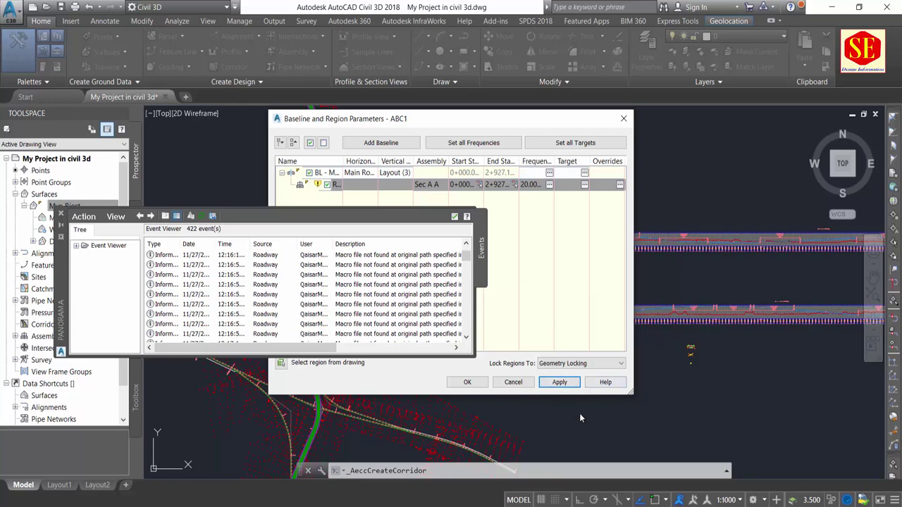
# Zoom and pan along corridor ABC1's curved and straight stretches toward its station labels.
pyautogui.scroll(3, 246, 251)
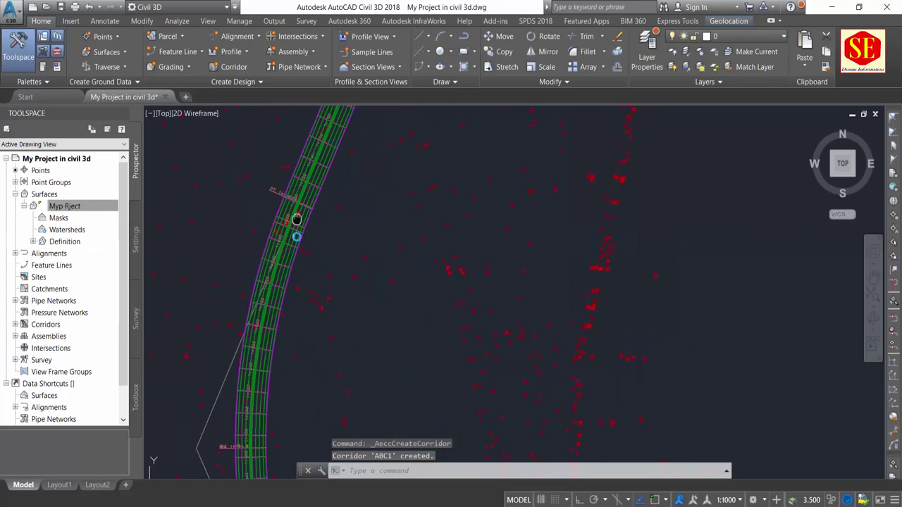
pyautogui.scroll(2, 342, 262)
pyautogui.scroll(3, 342, 262)
pyautogui.moveTo(358, 217); pyautogui.dragTo(374, 378, button='middle')
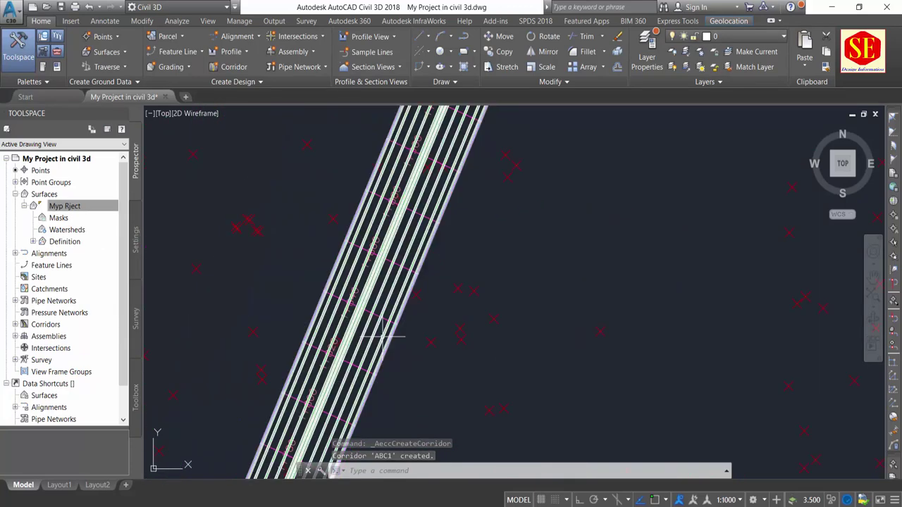
pyautogui.scroll(-2, 410, 303)
pyautogui.scroll(-2, 410, 303)
pyautogui.scroll(-1, 409, 303)
pyautogui.moveTo(410, 303); pyautogui.dragTo(454, 266, button='middle')
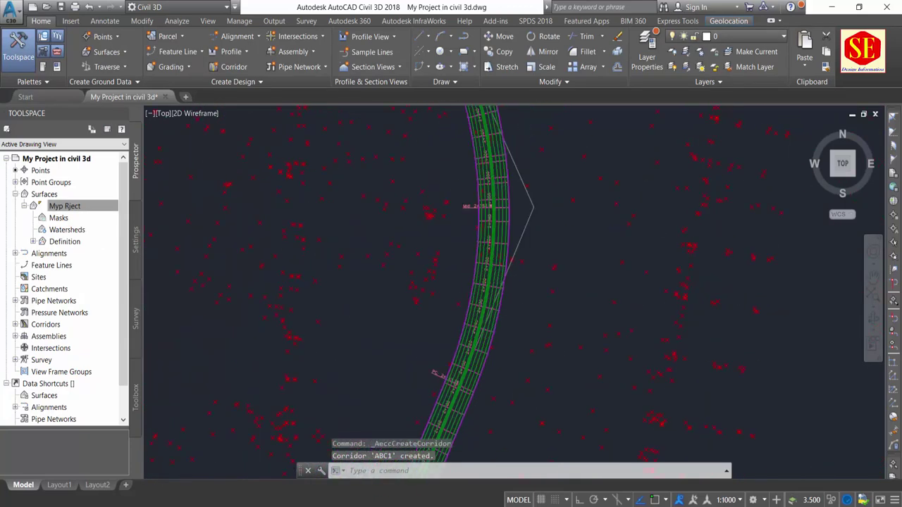
pyautogui.scroll(2, 454, 267)
pyautogui.moveTo(352, 131); pyautogui.dragTo(501, 382, button='middle')
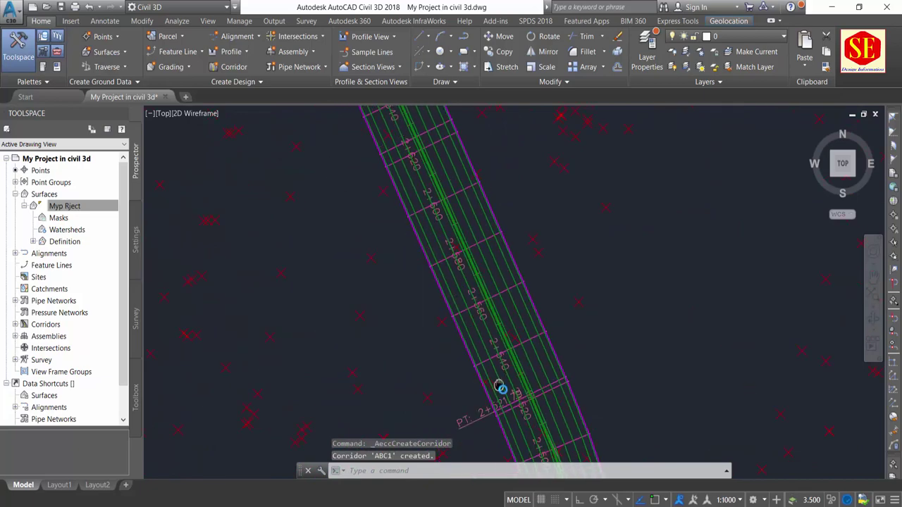
pyautogui.scroll(-2, 454, 243)
pyautogui.moveTo(454, 244); pyautogui.dragTo(461, 322, button='middle')
# Zoom out to frame the whole alignment, the intersection and the two profile views.
pyautogui.scroll(1, 429, 258)
pyautogui.scroll(3, 424, 213)
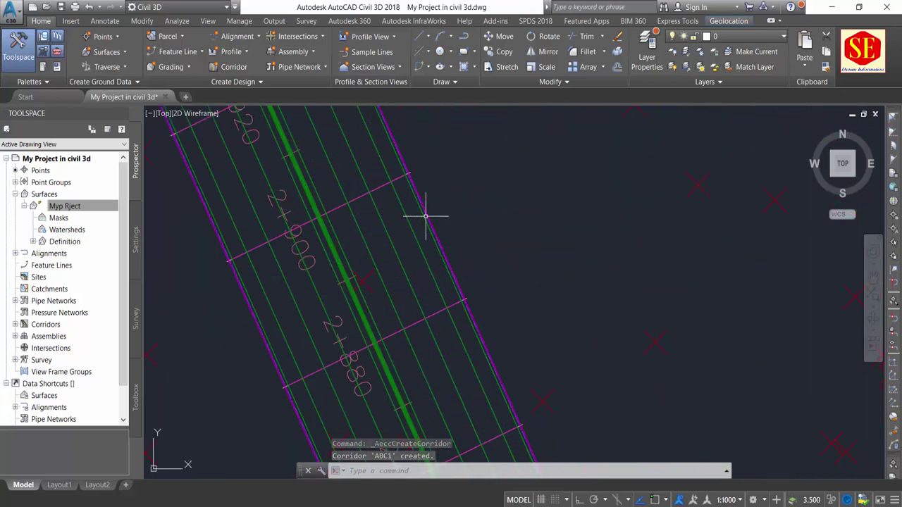
pyautogui.scroll(-3, 294, 141)
pyautogui.scroll(-2, 362, 207)
pyautogui.moveTo(362, 207)
pyautogui.mouseDown(button='middle')
pyautogui.moveTo(433, 171)
pyautogui.moveTo(411, 242)
pyautogui.mouseUp(button='middle')
pyautogui.moveTo(654, 152); pyautogui.dragTo(412, 217, button='middle')
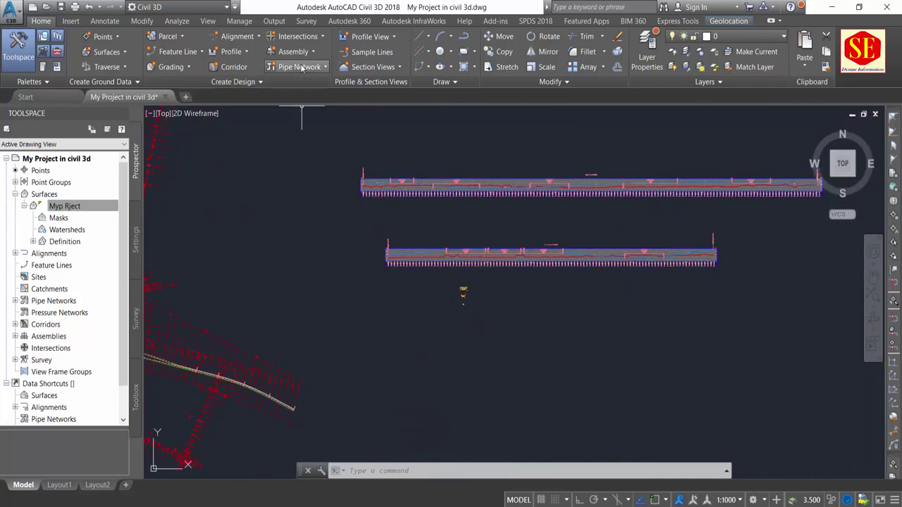
# Create corridor ABC2 on Access Road with the Basic Assembly, apply its region parameters and rebuild.
pyautogui.click(243, 67)
pyautogui.write('ABC2')
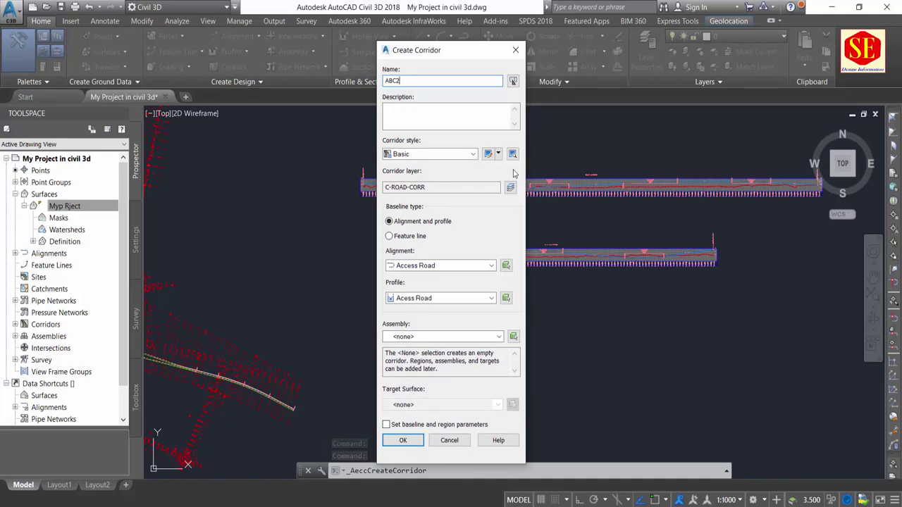
pyautogui.click(422, 265)
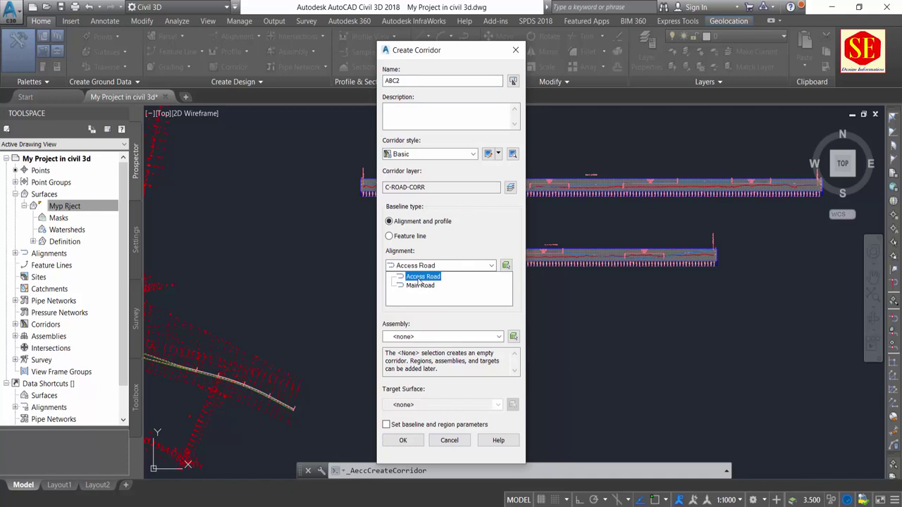
pyautogui.click(421, 277)
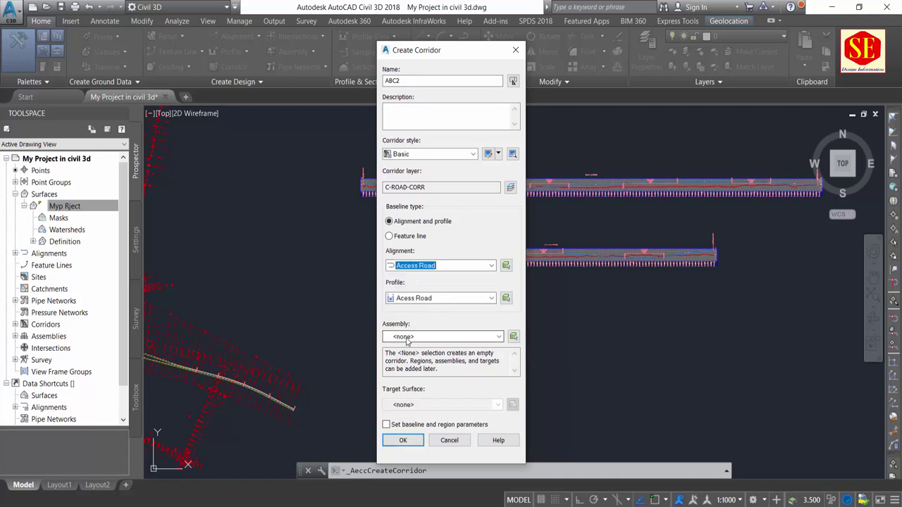
pyautogui.click(416, 337)
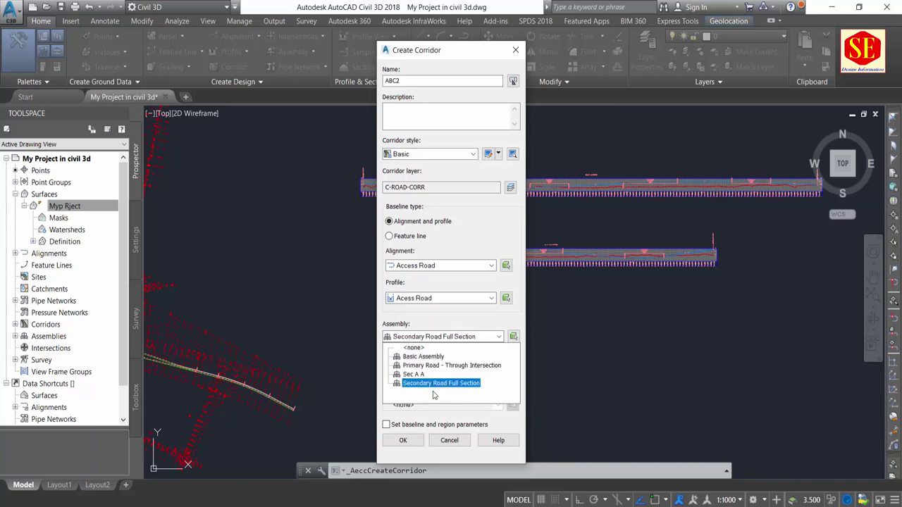
pyautogui.click(409, 357)
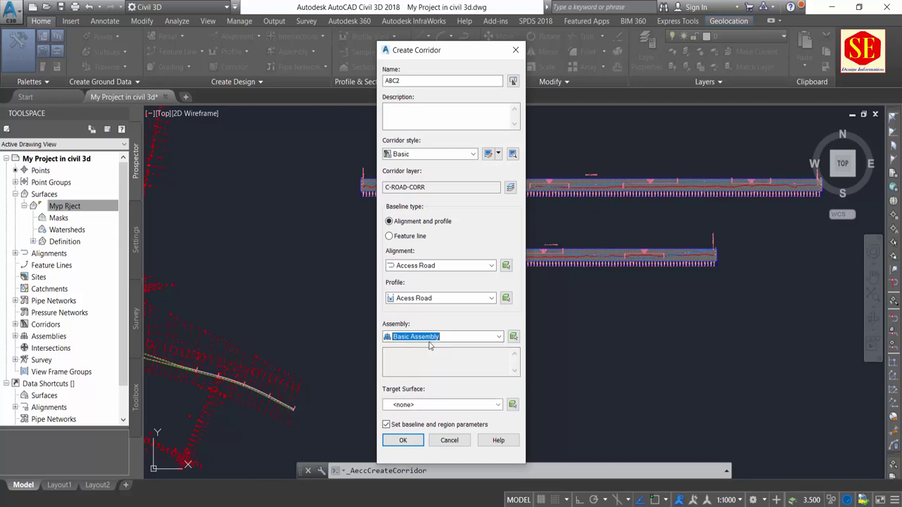
pyautogui.click(402, 441)
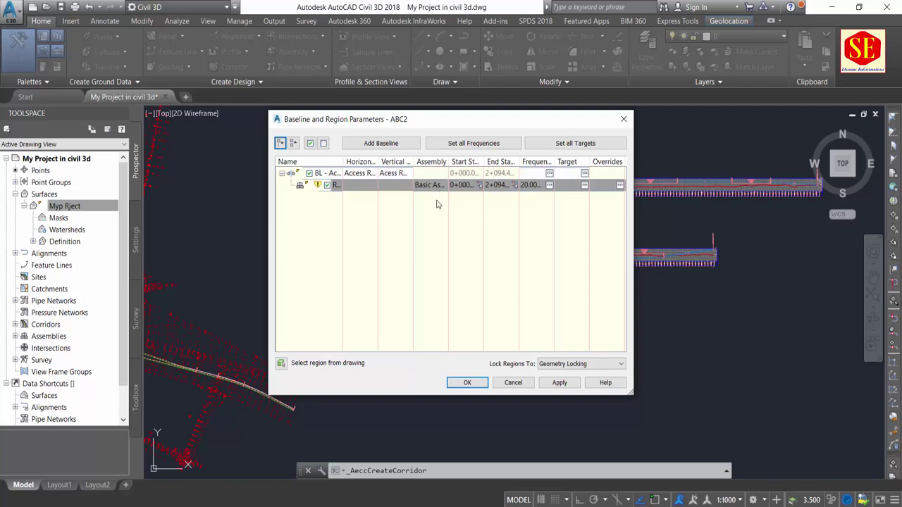
pyautogui.click(562, 386)
pyautogui.click(396, 229)
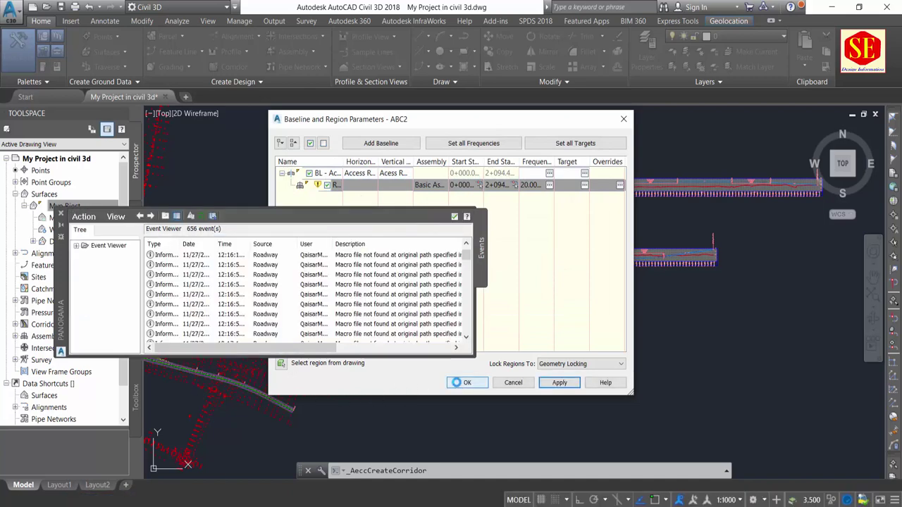
# Close the baseline parameters and zoom in on the Access Road intersection.
pyautogui.click(60, 213)
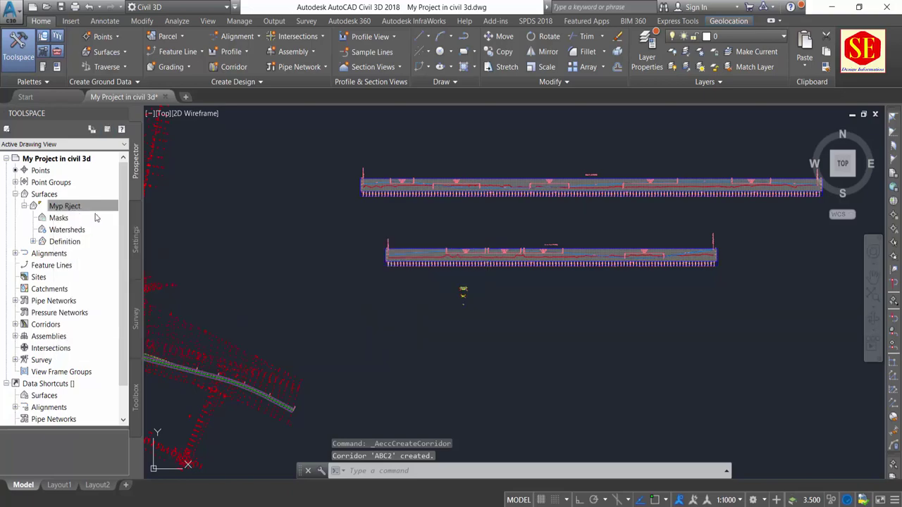
pyautogui.scroll(-2, 261, 252)
pyautogui.scroll(5, 209, 263)
pyautogui.scroll(2, 217, 257)
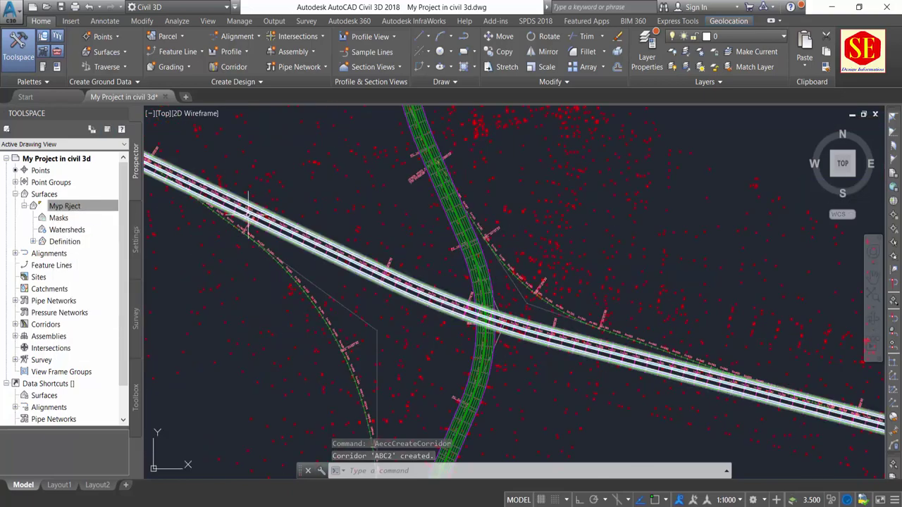
pyautogui.scroll(2, 249, 213)
pyautogui.scroll(2, 263, 200)
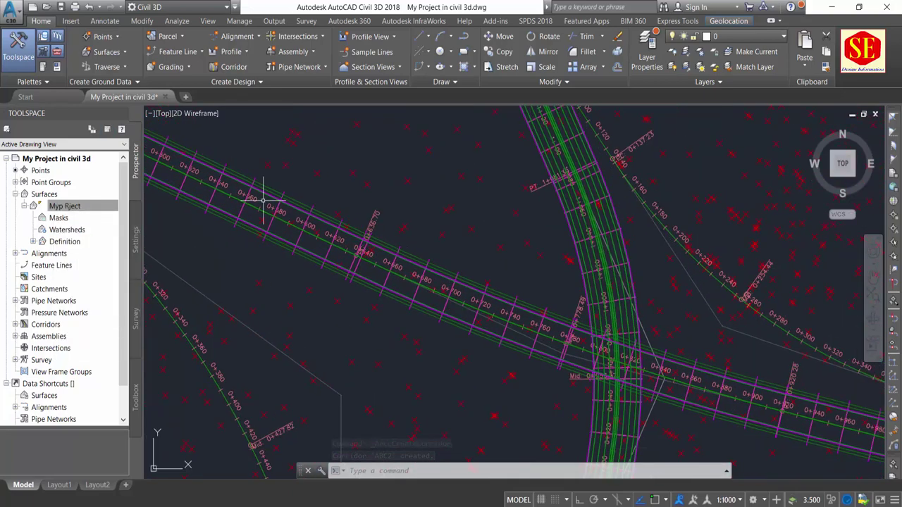
# Pan along the straight corridor through stations 1+520 to 1+760 toward the road's end.
pyautogui.moveTo(576, 330); pyautogui.dragTo(276, 215, button='middle')
pyautogui.moveTo(554, 305); pyautogui.dragTo(238, 241, button='middle')
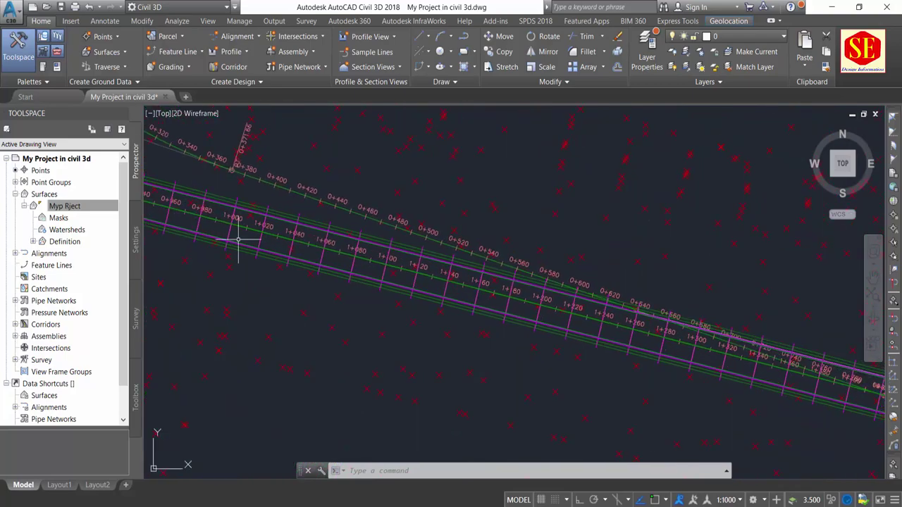
pyautogui.moveTo(557, 323); pyautogui.dragTo(211, 240, button='middle')
pyautogui.moveTo(619, 332); pyautogui.dragTo(297, 245, button='middle')
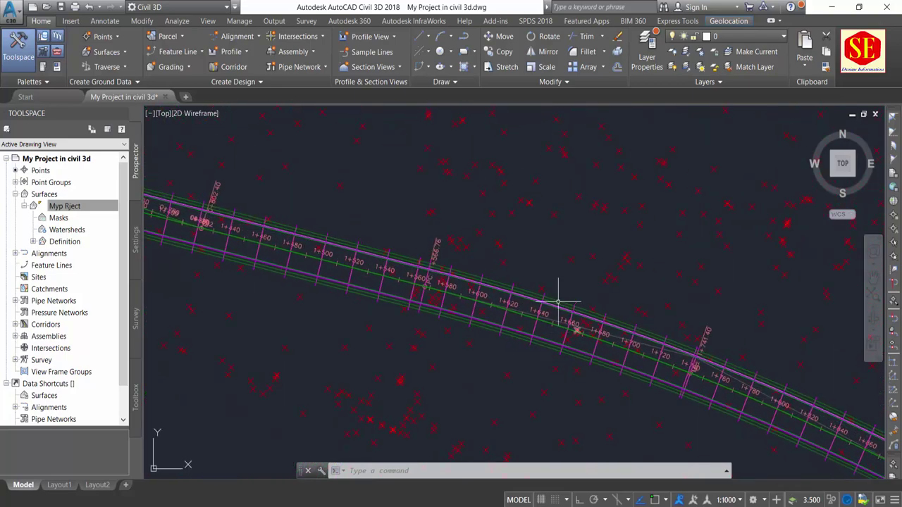
pyautogui.scroll(-3, 558, 301)
pyautogui.moveTo(654, 345); pyautogui.dragTo(705, 331, button='middle')
pyautogui.scroll(3, 704, 332)
pyautogui.scroll(1, 588, 335)
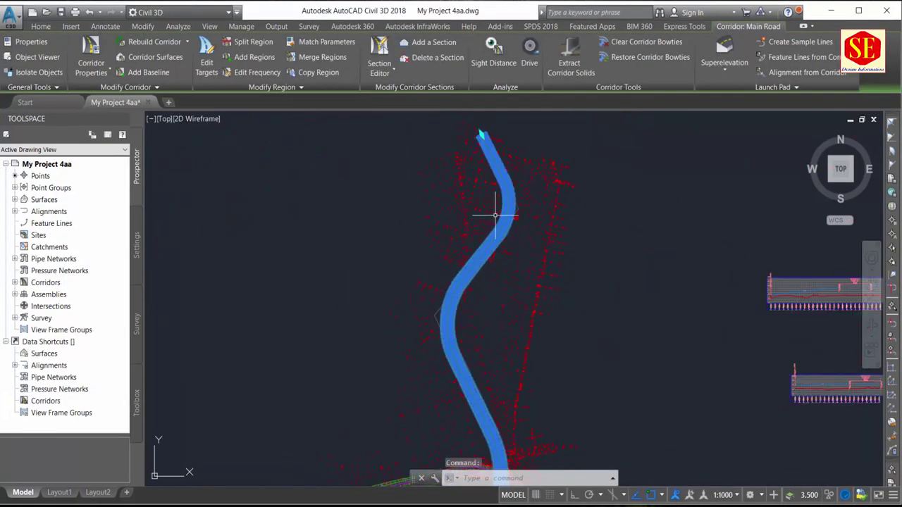
# Select the Main Road corridor and review its properties, including codes and feature lines.
pyautogui.press('Escape')
pyautogui.scroll(2, 495, 215)
pyautogui.click(497, 229)
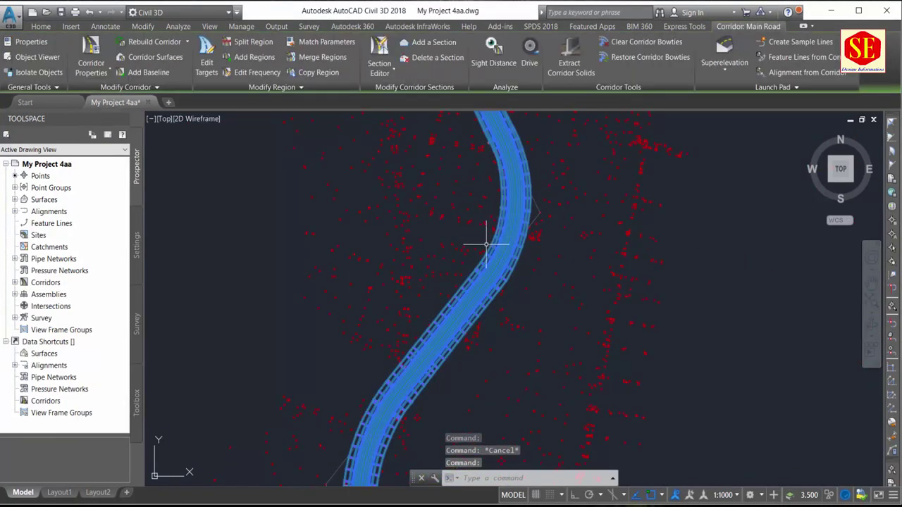
pyautogui.click(90, 69)
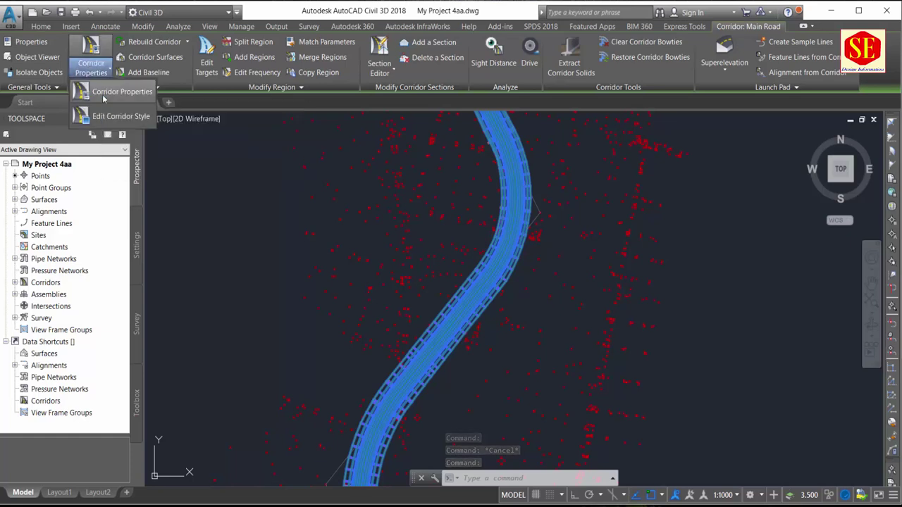
pyautogui.click(104, 96)
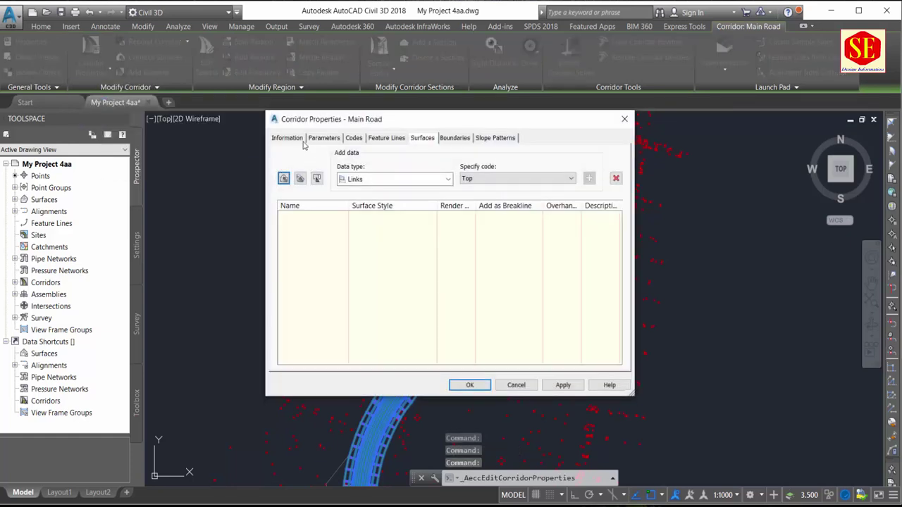
pyautogui.click(289, 138)
pyautogui.click(324, 138)
pyautogui.click(352, 138)
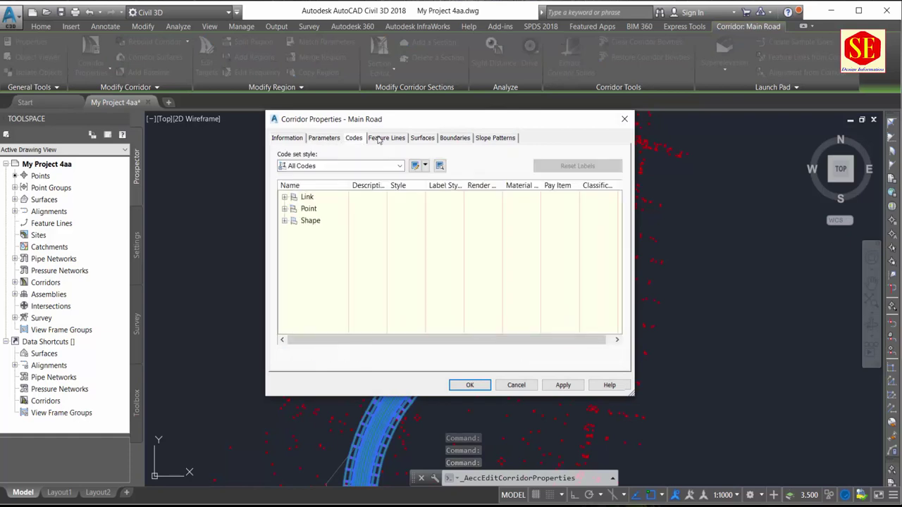
pyautogui.click(378, 139)
pyautogui.click(421, 138)
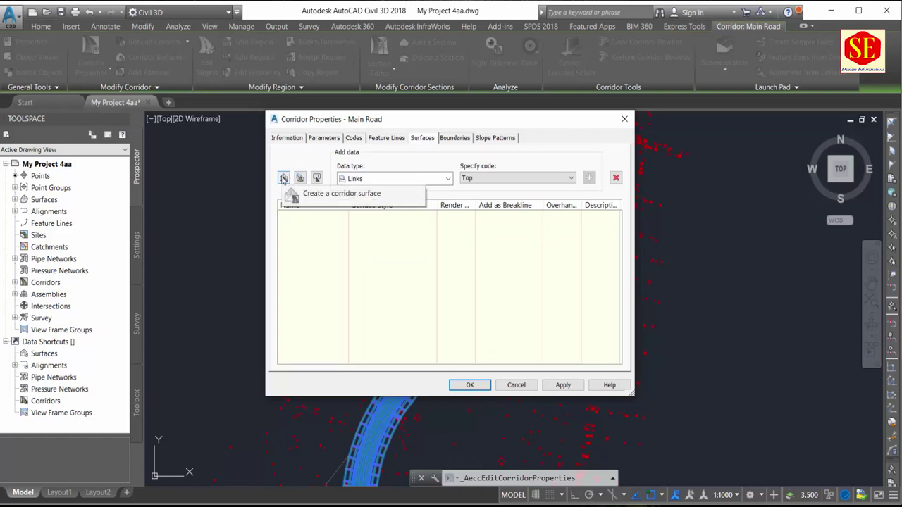
# Add a new Main Road corridor surface styled Contours 2m and 10m (Design).
pyautogui.click(283, 179)
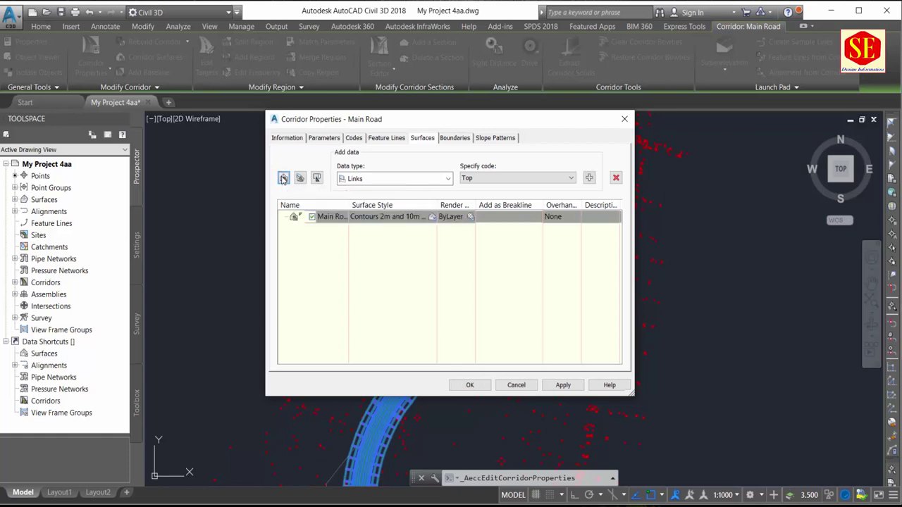
pyautogui.click(331, 216)
pyautogui.click(388, 217)
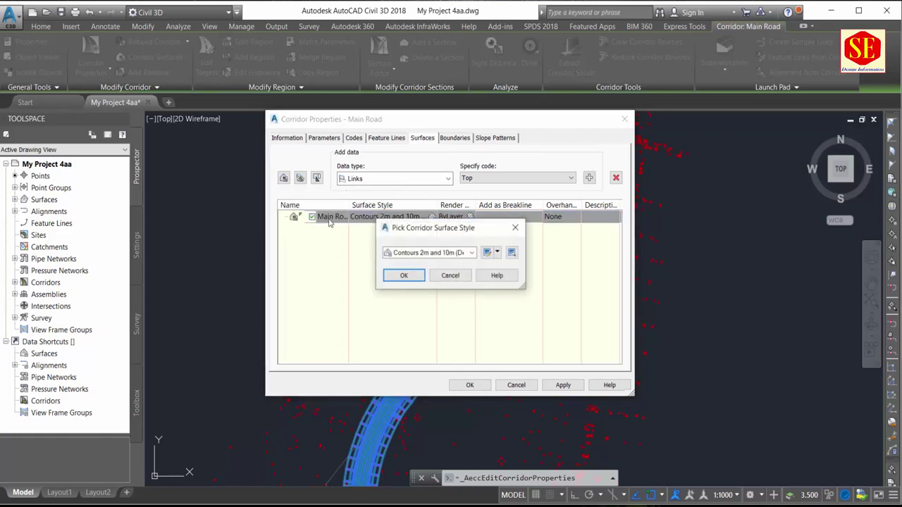
pyautogui.click(438, 254)
pyautogui.click(444, 309)
pyautogui.click(402, 275)
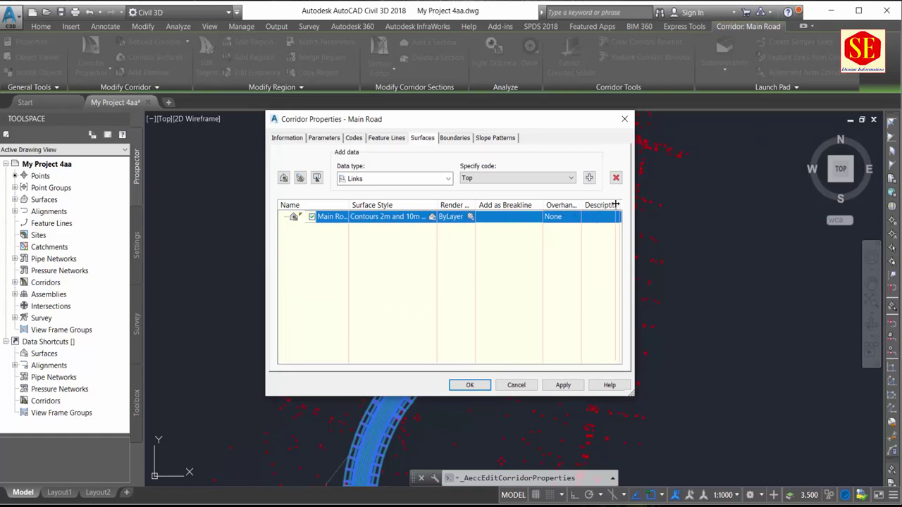
# Set the surface's overhang correction to Top Links and add Datum links.
pyautogui.moveTo(581, 204); pyautogui.dragTo(616, 204)
pyautogui.click(570, 216)
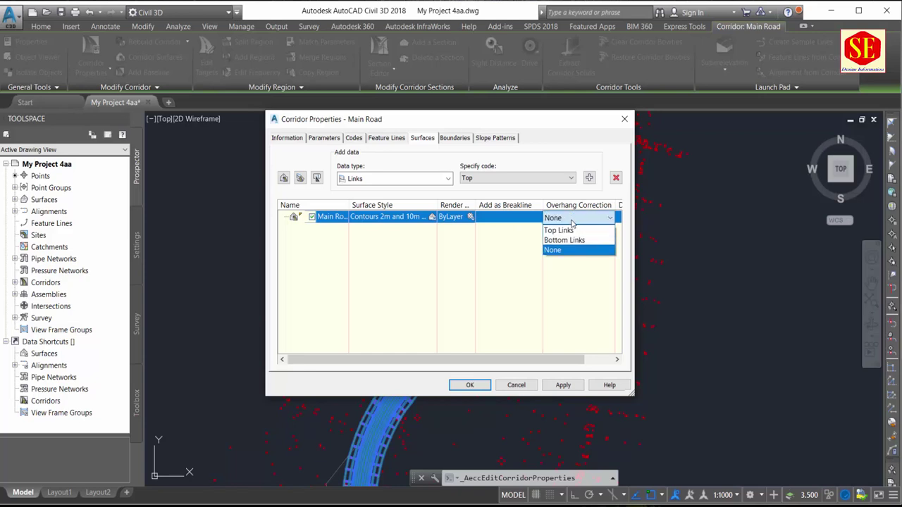
pyautogui.click(570, 231)
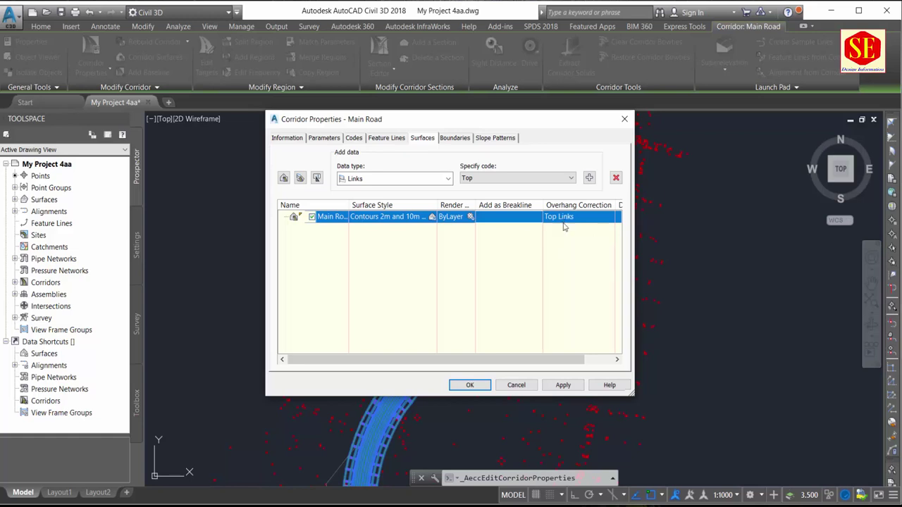
pyautogui.click(535, 178)
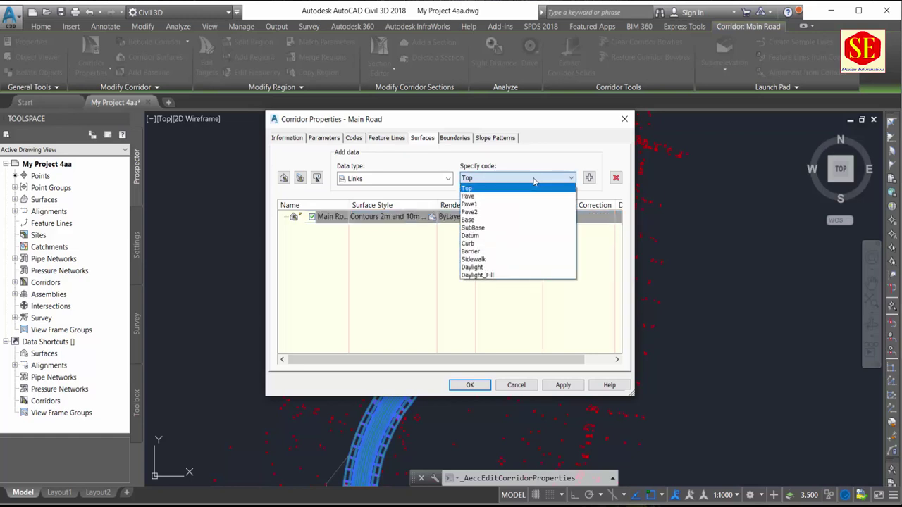
pyautogui.click(475, 238)
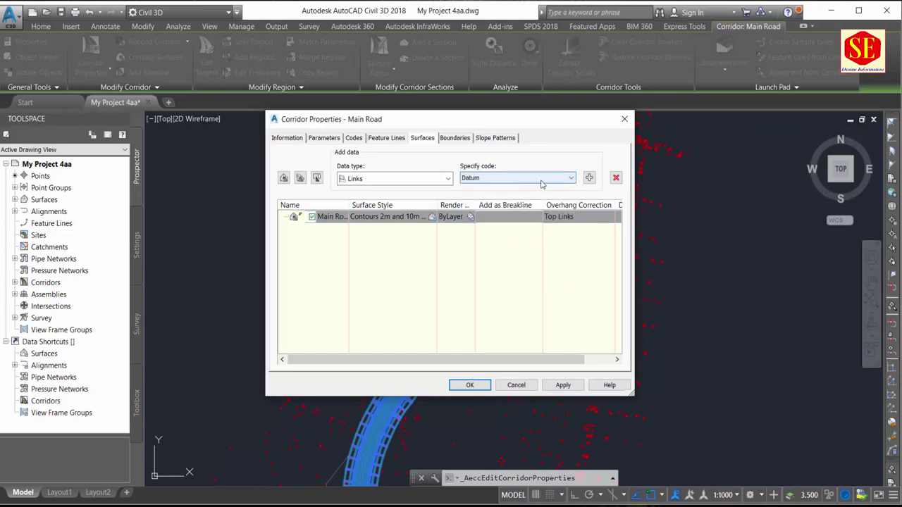
pyautogui.click(590, 179)
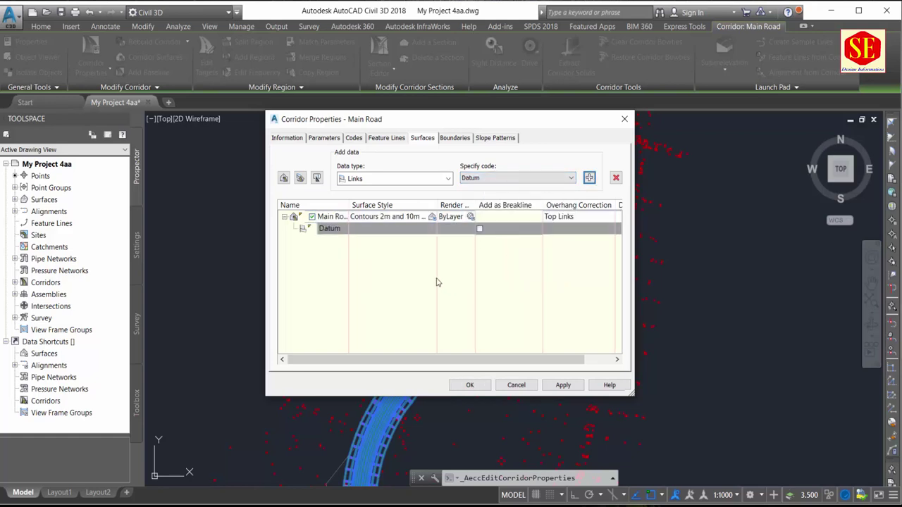
pyautogui.click(339, 233)
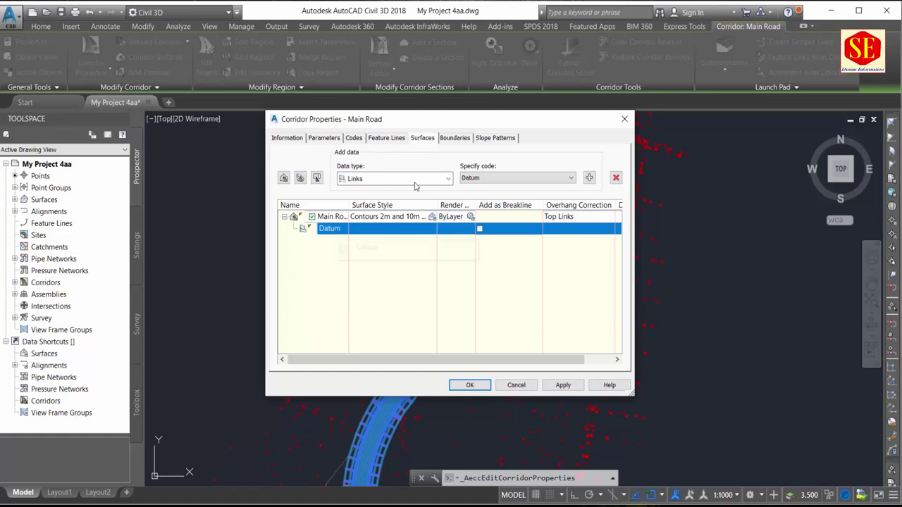
# Give the Main Road surface an automatic Daylight boundary, apply, rebuild and close properties.
pyautogui.click(455, 139)
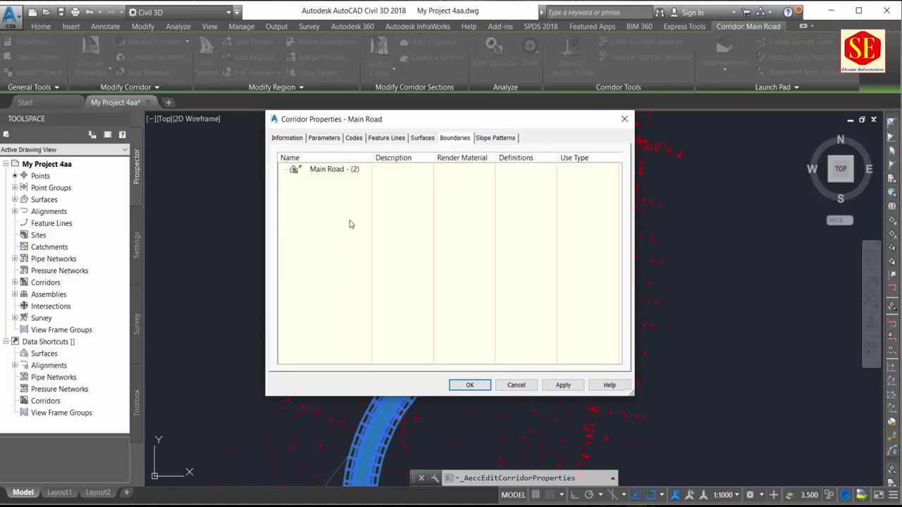
pyautogui.click(335, 173)
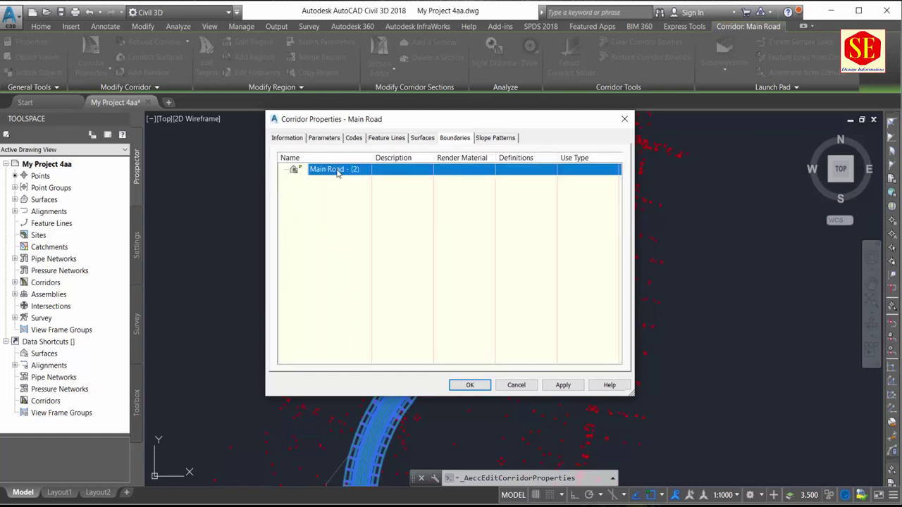
pyautogui.rightClick(334, 172)
pyautogui.moveTo(383, 184)
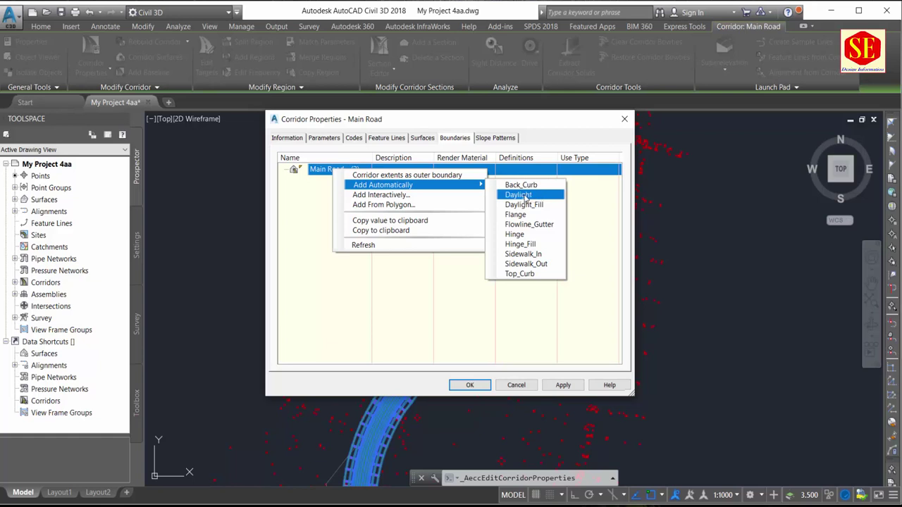
pyautogui.click(533, 200)
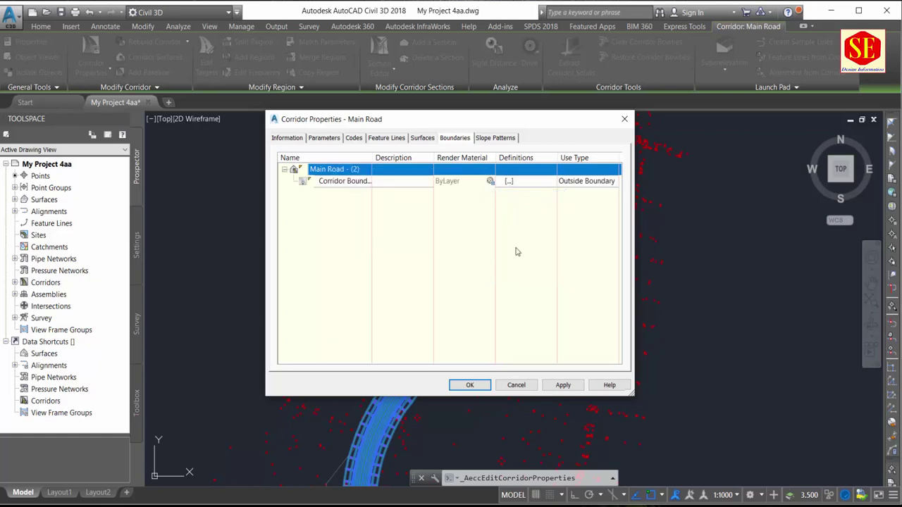
pyautogui.click(563, 385)
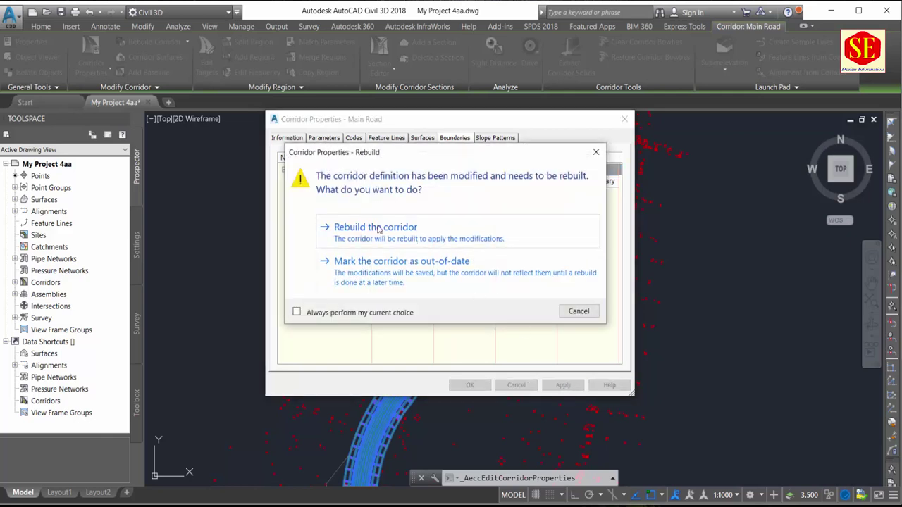
pyautogui.click(406, 239)
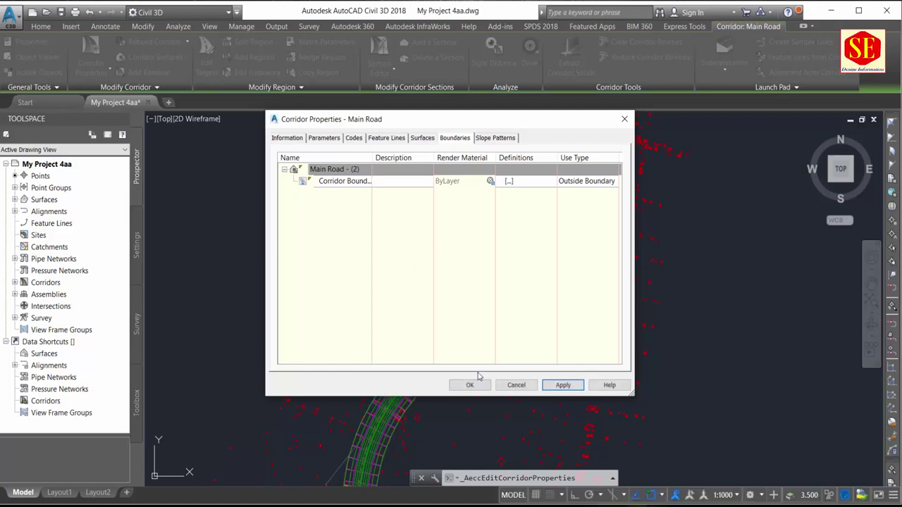
pyautogui.click(472, 385)
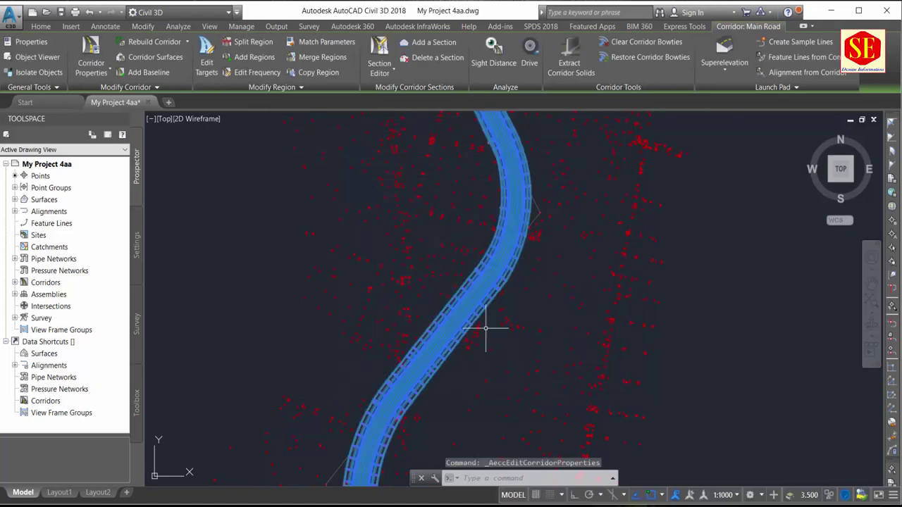
# Clear the selection, zoom around the drawing and select the Access Road corridor.
pyautogui.scroll(2, 491, 306)
pyautogui.press('Escape')
pyautogui.scroll(1, 491, 282)
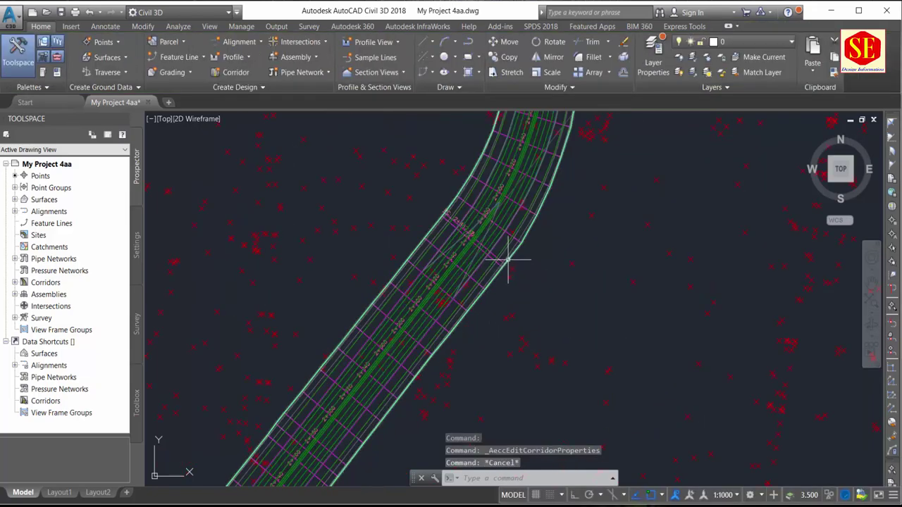
pyautogui.scroll(-2, 489, 280)
pyautogui.scroll(-2, 467, 302)
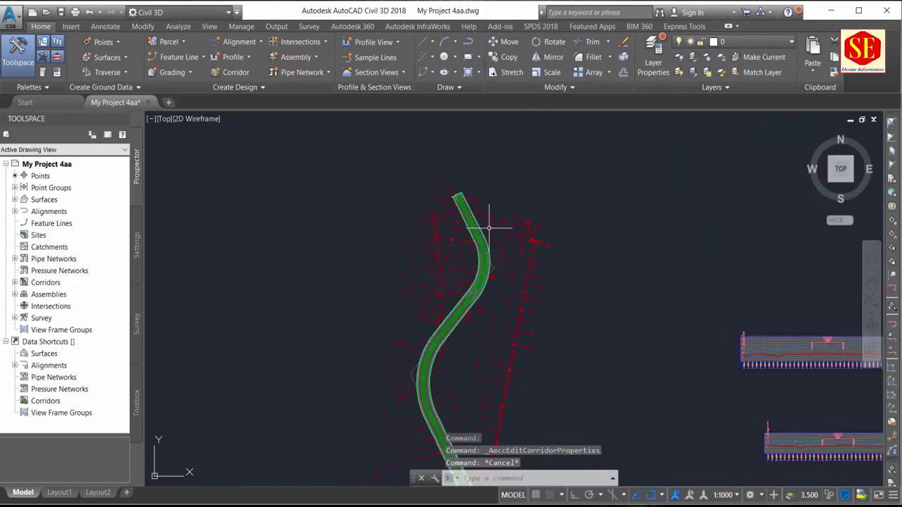
pyautogui.scroll(5, 423, 218)
pyautogui.scroll(-2, 383, 209)
pyautogui.scroll(5, 392, 211)
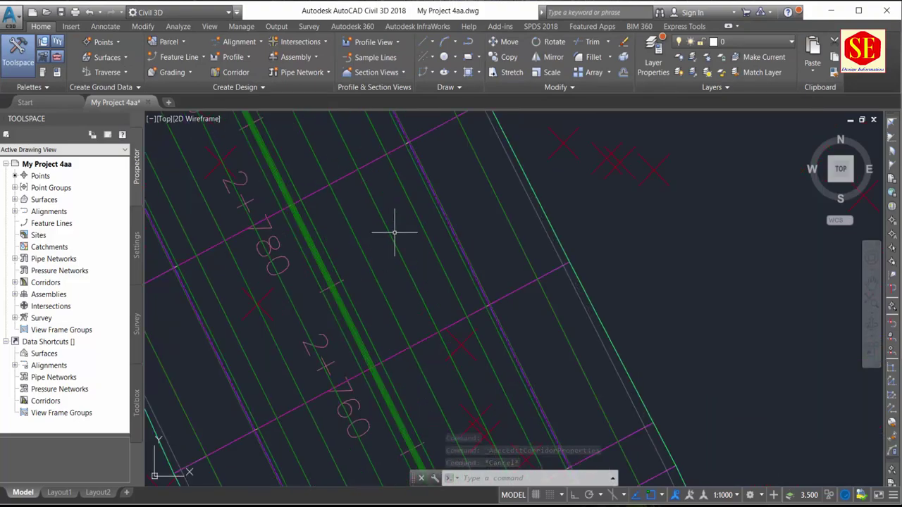
pyautogui.scroll(-5, 397, 238)
pyautogui.scroll(-5, 353, 272)
pyautogui.scroll(2, 427, 226)
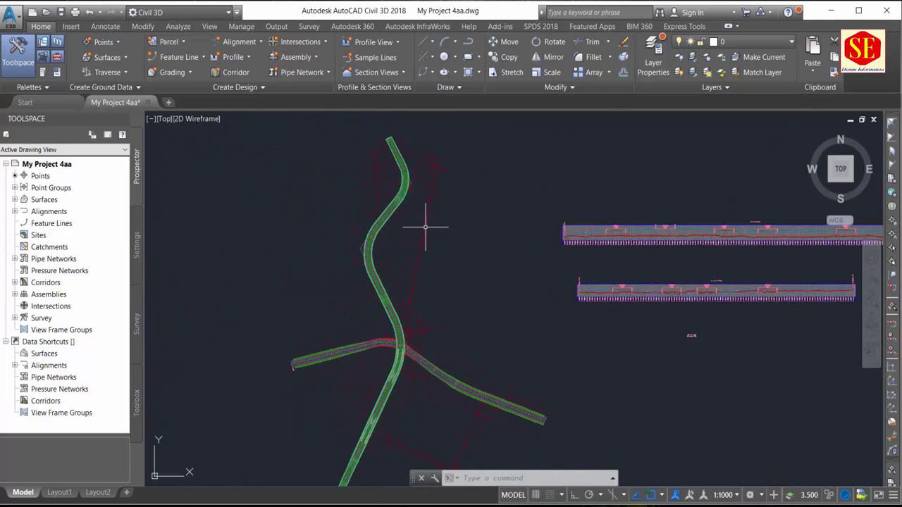
pyautogui.scroll(2, 467, 368)
pyautogui.scroll(-1, 257, 252)
pyautogui.scroll(3, 256, 252)
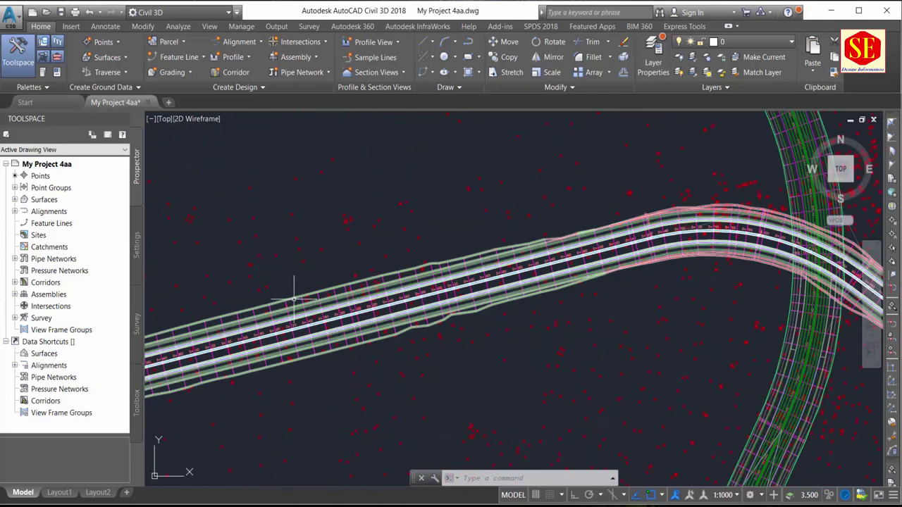
pyautogui.click(295, 300)
# Create an Access Road corridor surface with Top Links overhang correction and Datum links.
pyautogui.click(109, 68)
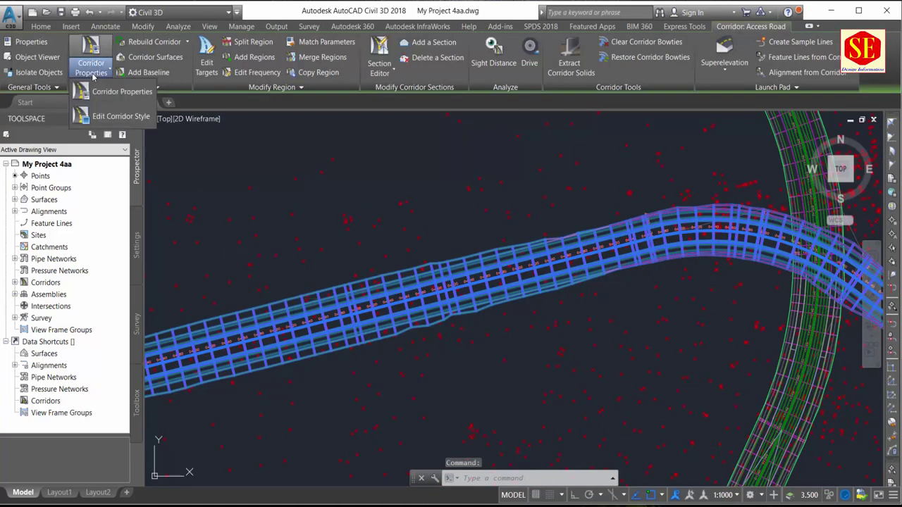
pyautogui.click(106, 95)
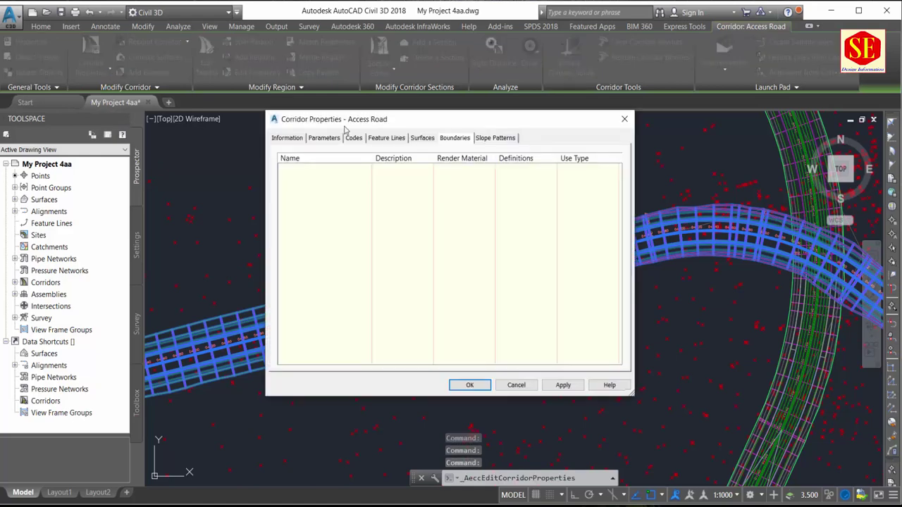
pyautogui.click(425, 138)
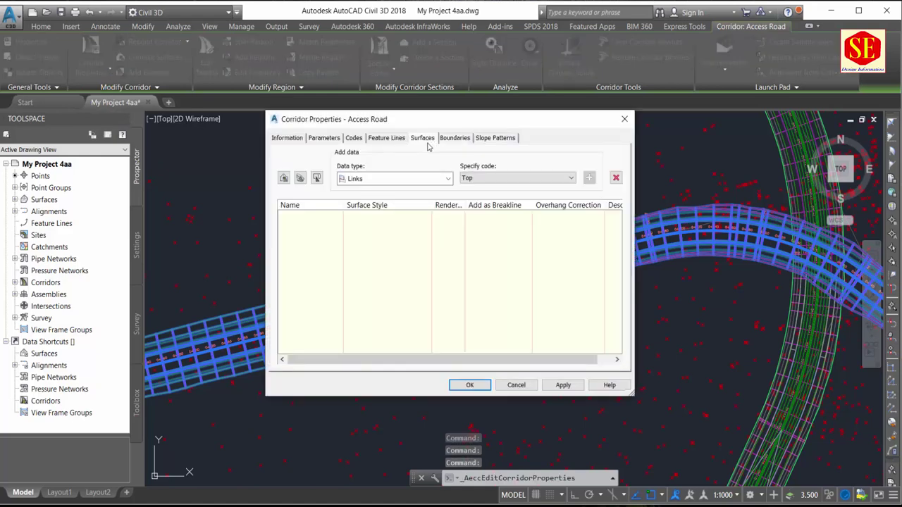
pyautogui.click(283, 177)
pyautogui.click(548, 216)
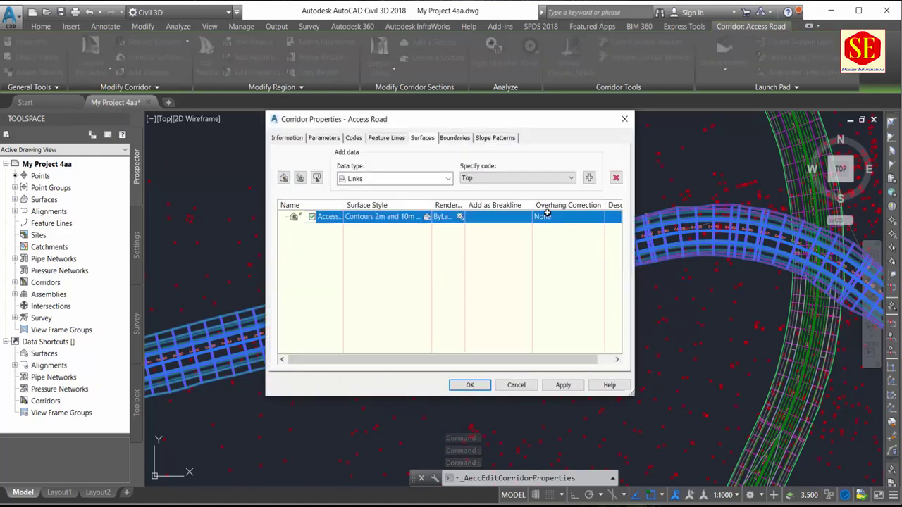
pyautogui.click(548, 216)
pyautogui.click(552, 234)
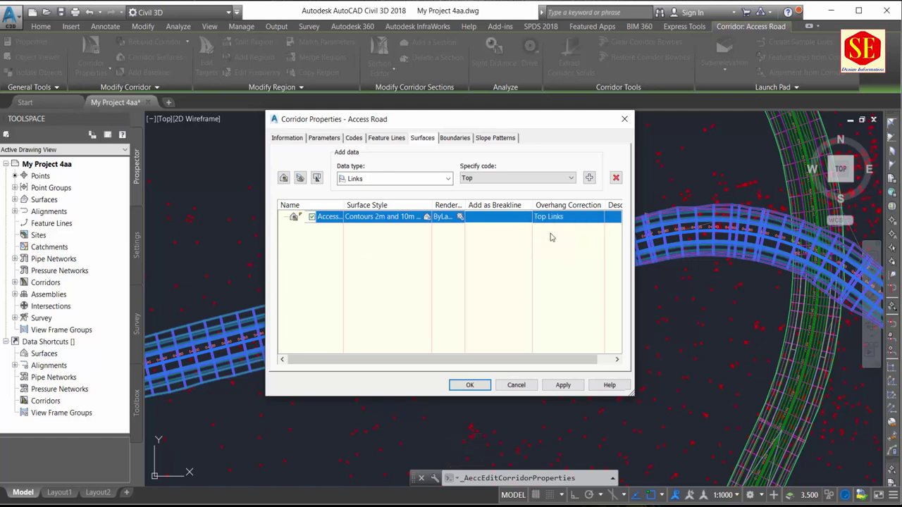
pyautogui.click(563, 178)
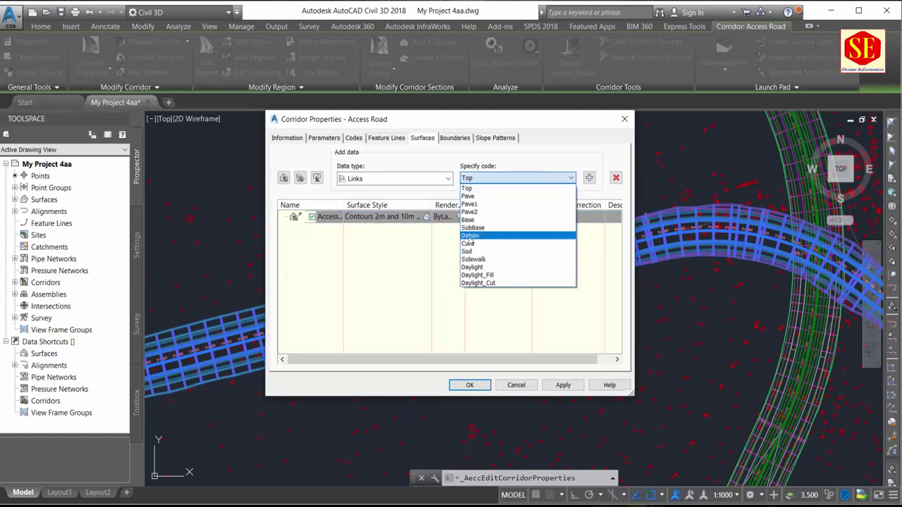
pyautogui.click(470, 237)
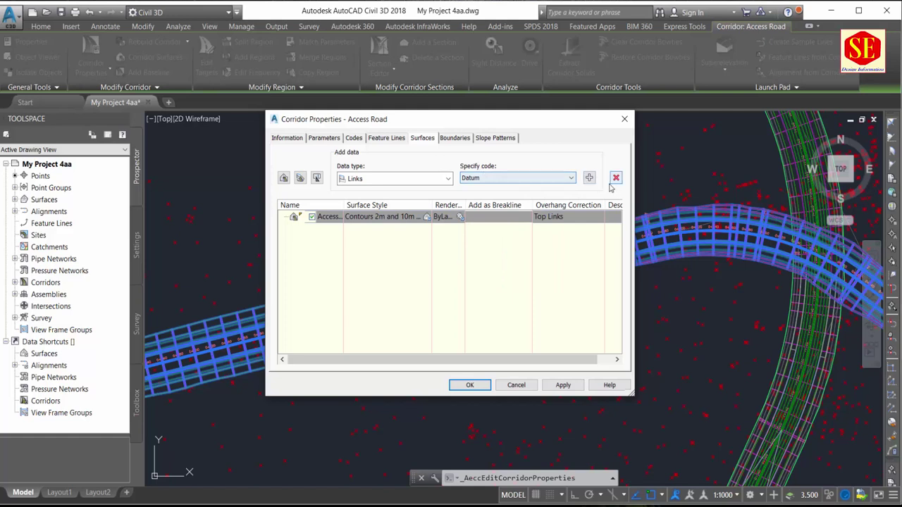
pyautogui.click(589, 177)
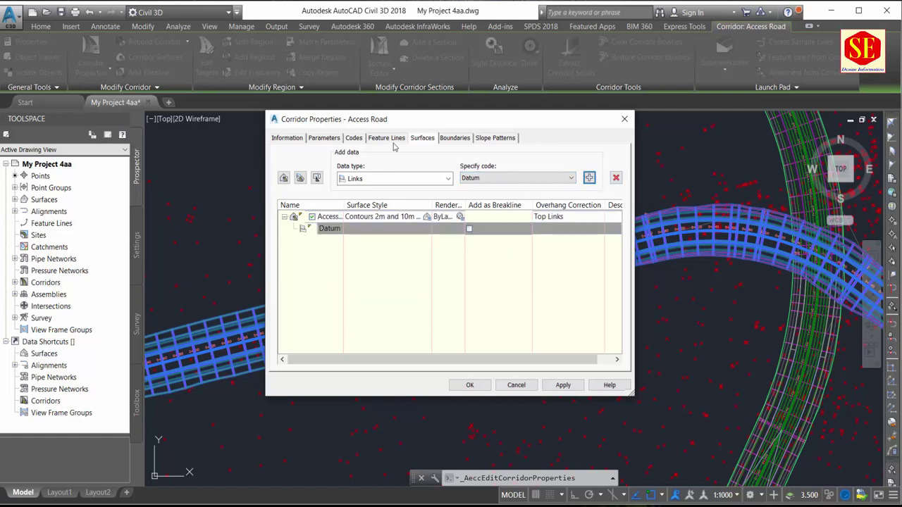
# Add an outside boundary from the Daylight lines, apply it and rebuild the corridor.
pyautogui.click(455, 138)
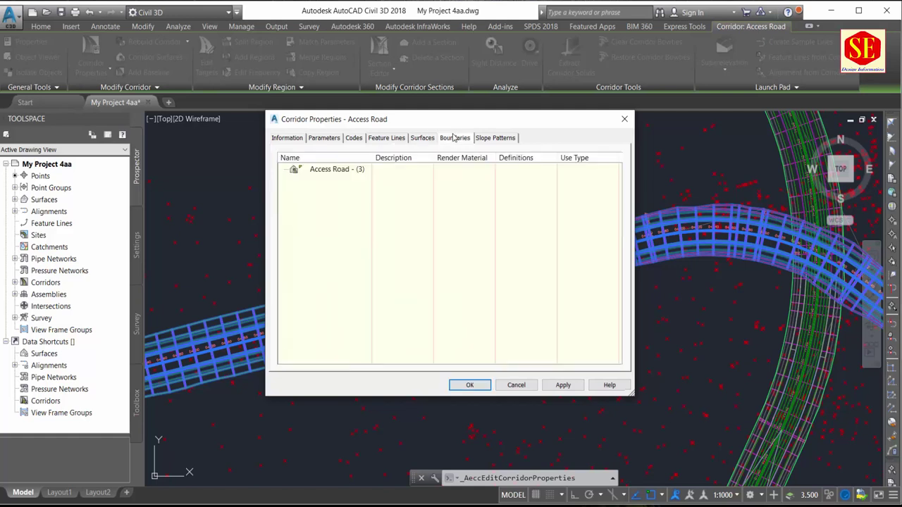
pyautogui.rightClick(327, 169)
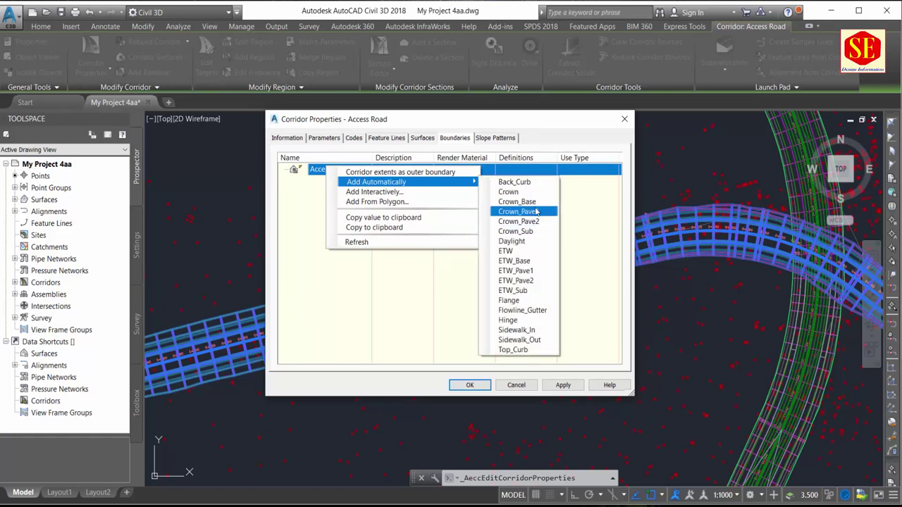
pyautogui.click(519, 242)
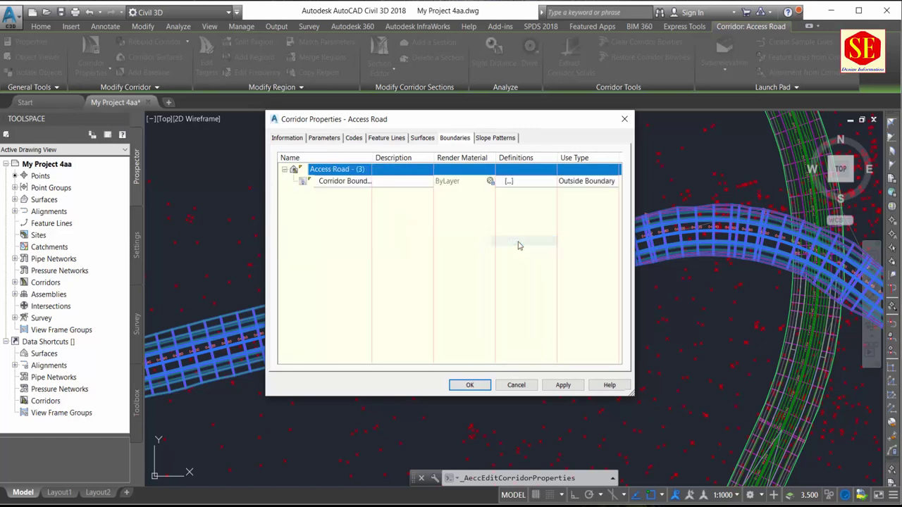
pyautogui.click(568, 386)
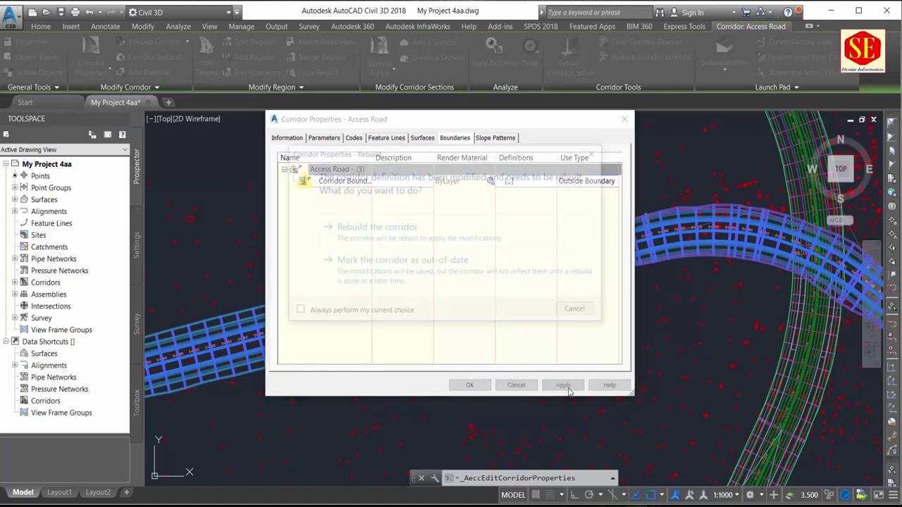
pyautogui.click(366, 230)
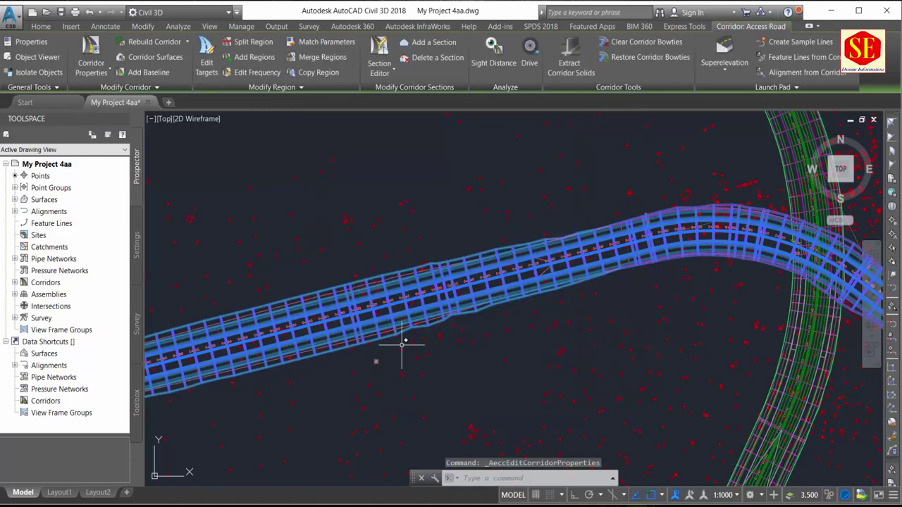
pyautogui.scroll(3, 425, 342)
pyautogui.press('Escape')
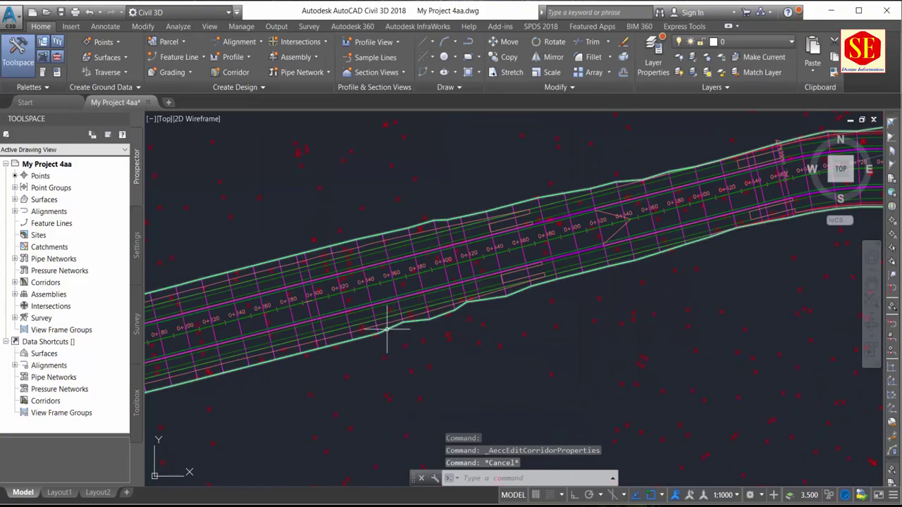
pyautogui.scroll(-5, 399, 322)
pyautogui.moveTo(532, 290)
pyautogui.mouseDown(button='middle')
pyautogui.moveTo(567, 300)
pyautogui.moveTo(406, 291)
pyautogui.mouseUp(button='middle')
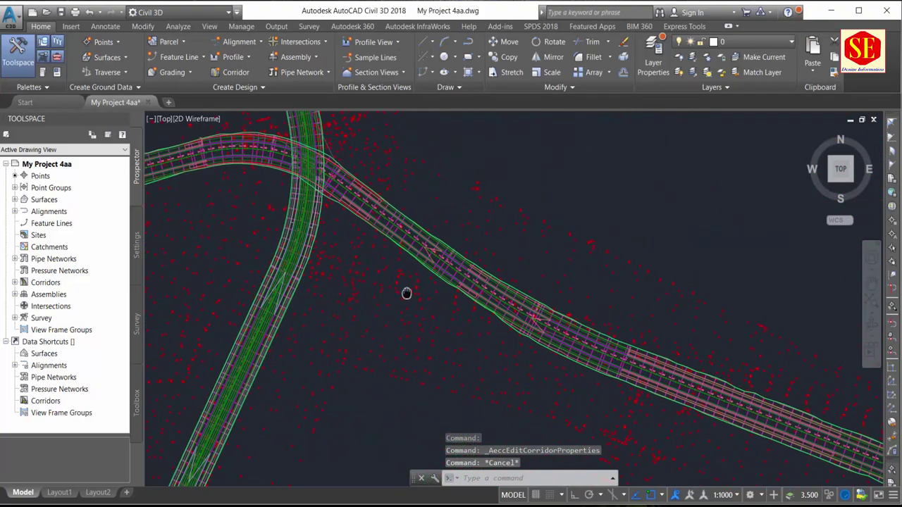
pyautogui.scroll(2, 467, 288)
pyautogui.scroll(-3, 560, 325)
pyautogui.scroll(-1, 679, 329)
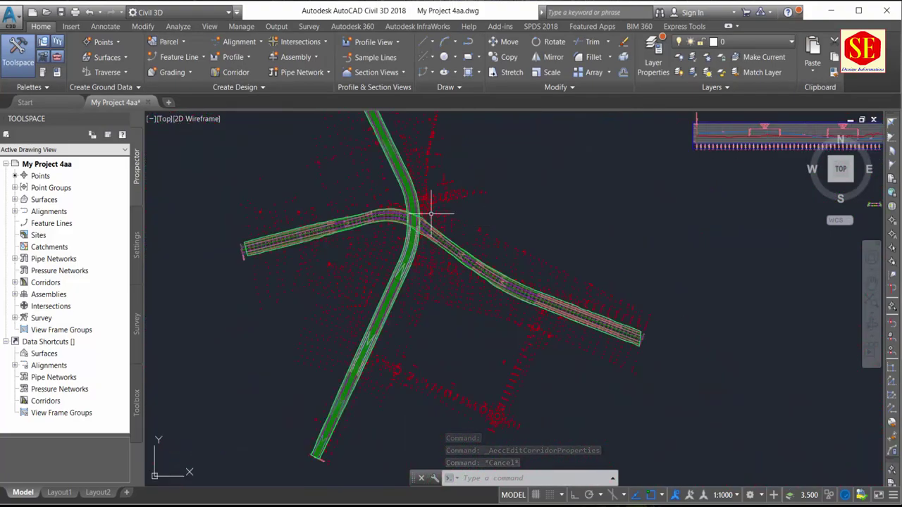
pyautogui.scroll(2, 427, 246)
pyautogui.scroll(3, 402, 222)
pyautogui.scroll(-1, 459, 191)
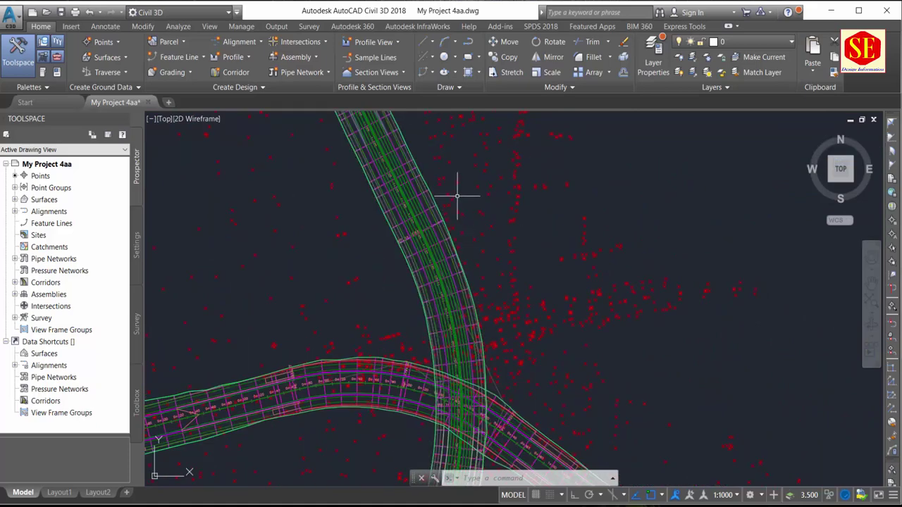
pyautogui.scroll(-1, 499, 226)
pyautogui.scroll(-2, 479, 211)
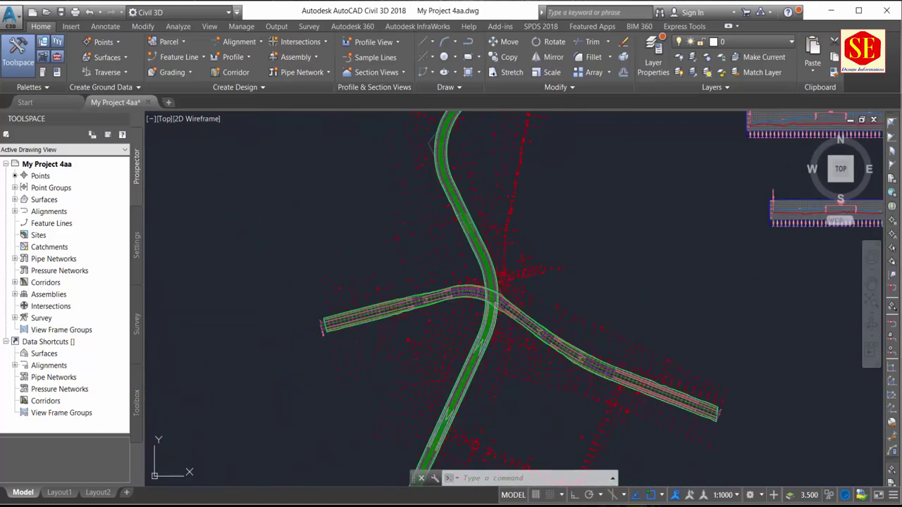
pyautogui.scroll(1, 507, 281)
pyautogui.scroll(-1, 525, 300)
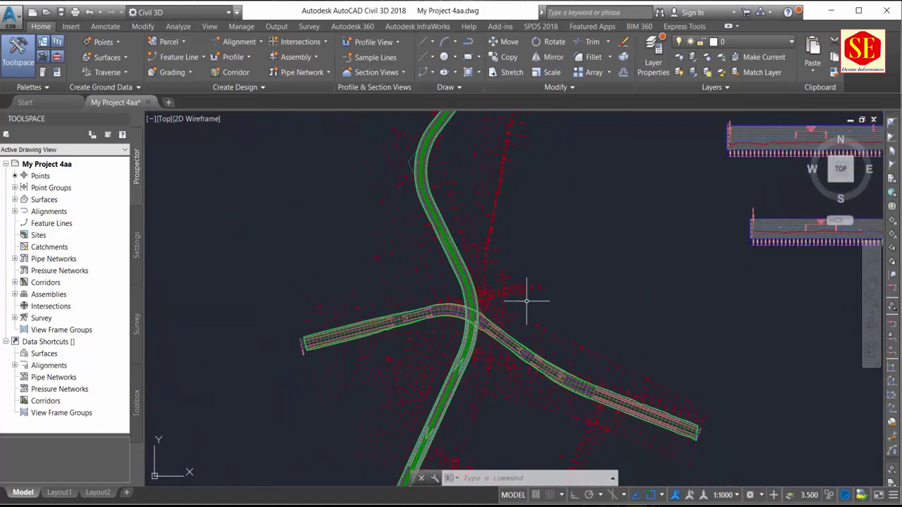
pyautogui.moveTo(362, 151); pyautogui.dragTo(363, 202, button='middle')
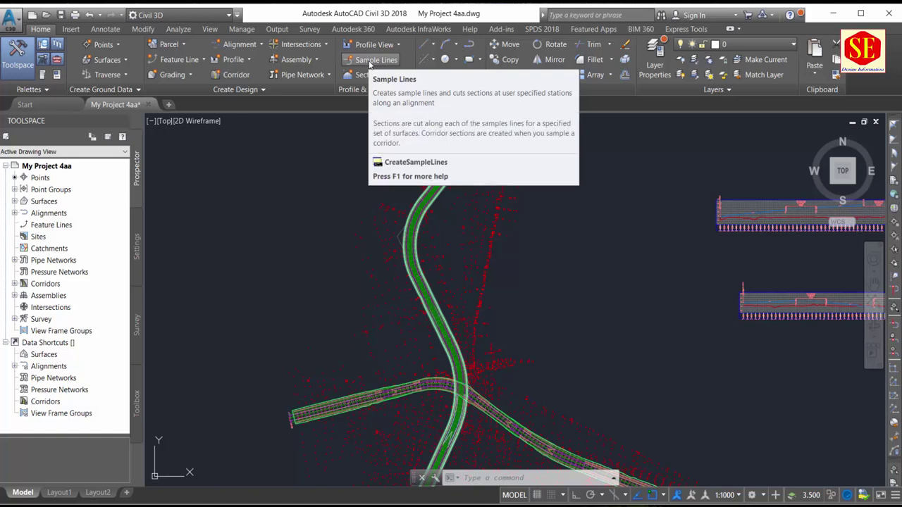
# Start sample lines on the Main Road alignment and name the group Sample 1.
pyautogui.click(369, 61)
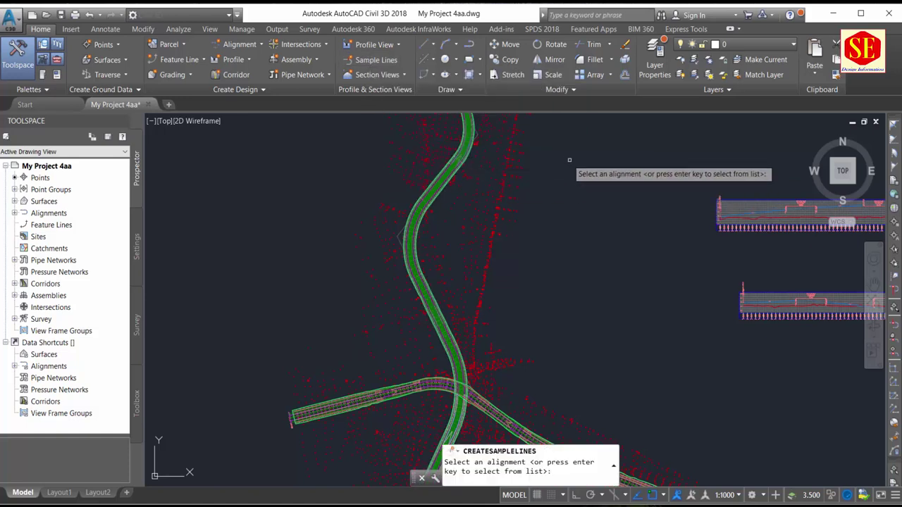
pyautogui.press('Return')
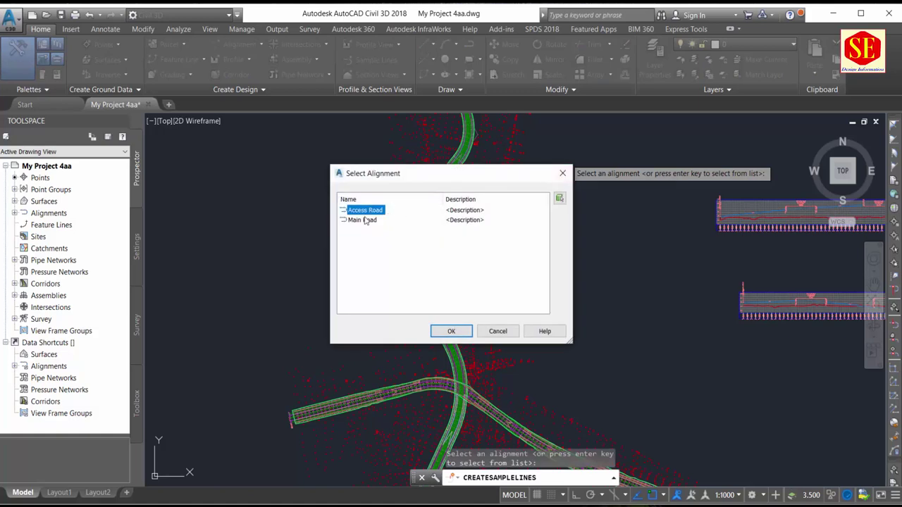
pyautogui.click(365, 221)
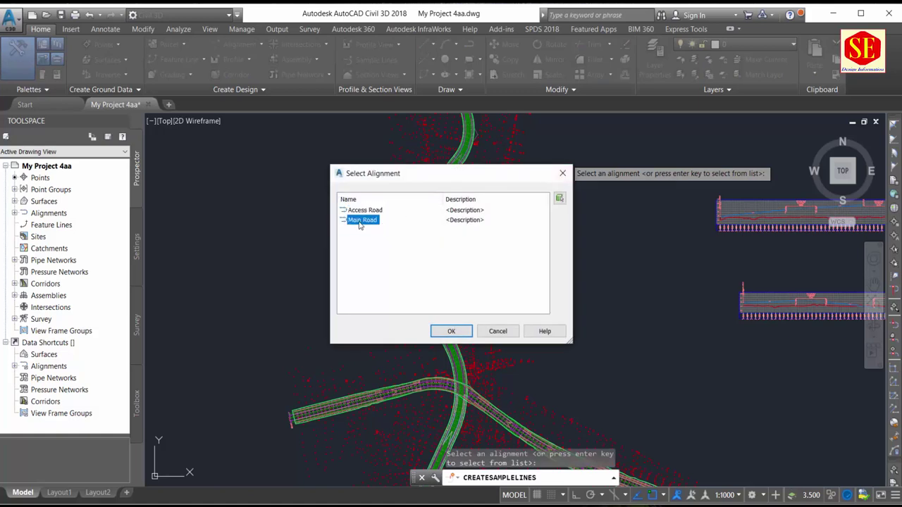
pyautogui.click(448, 334)
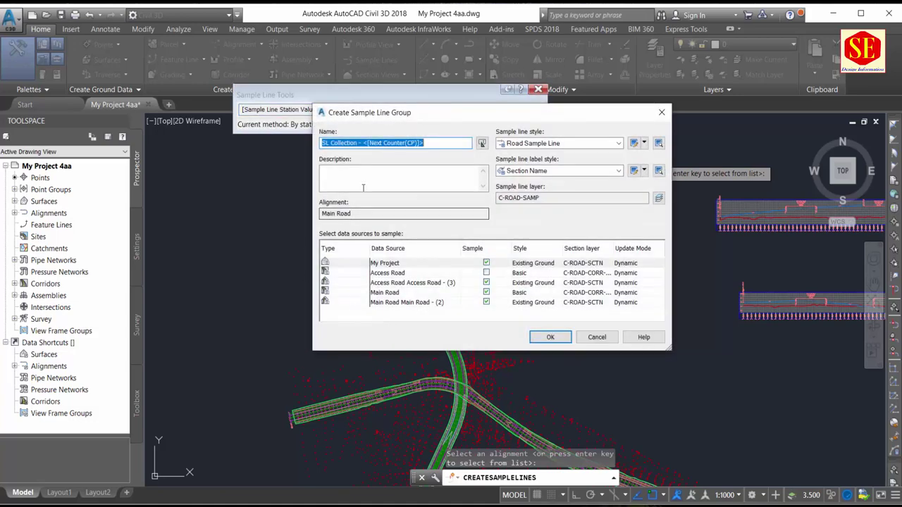
pyautogui.write('S')
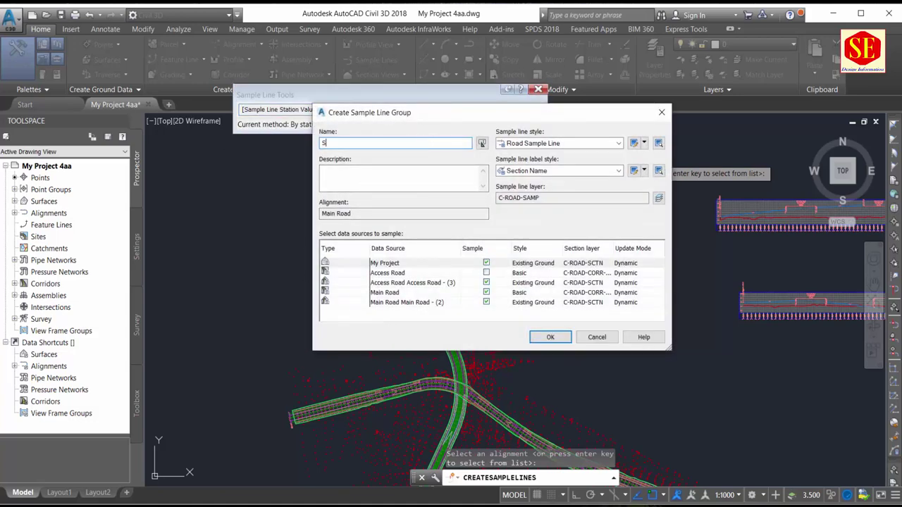
pyautogui.write('ample')
pyautogui.write('01')
pyautogui.press('BackSpace')
pyautogui.press('BackSpace')
pyautogui.write('1')
# Exclude the Access Road corridor surface from sampling.
pyautogui.click(381, 265)
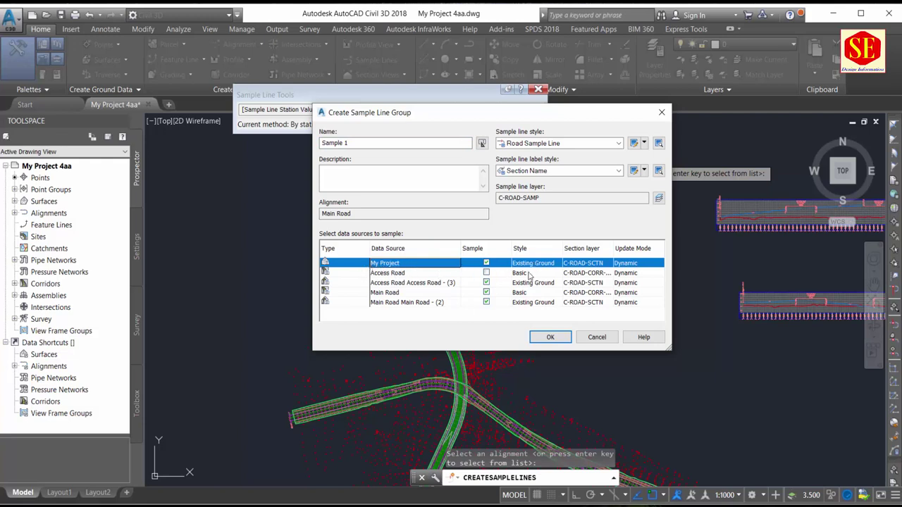
pyautogui.click(386, 274)
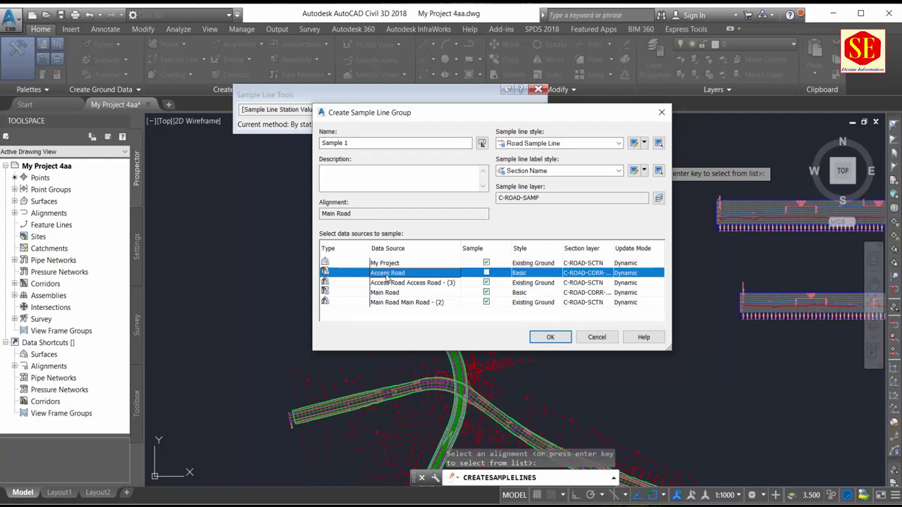
pyautogui.click(386, 284)
pyautogui.click(486, 282)
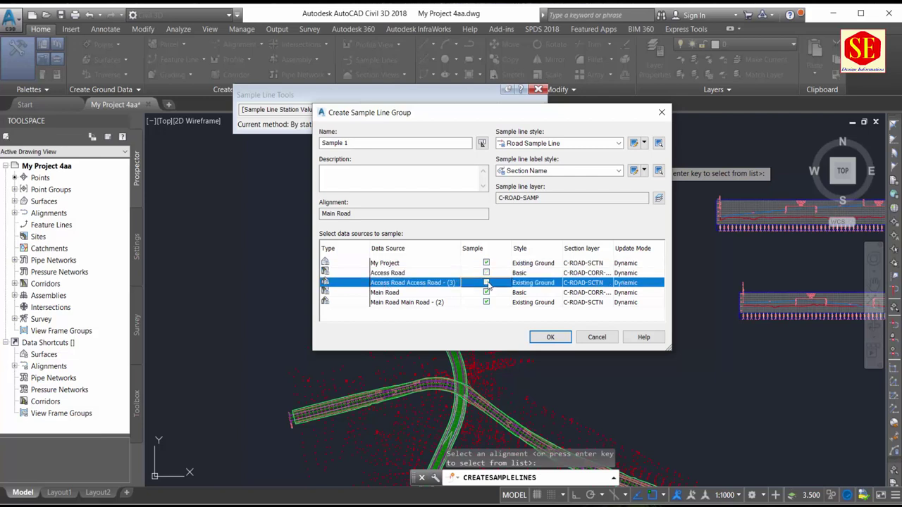
# Keep the Basic code set style for the Main Road corridor.
pyautogui.click(378, 295)
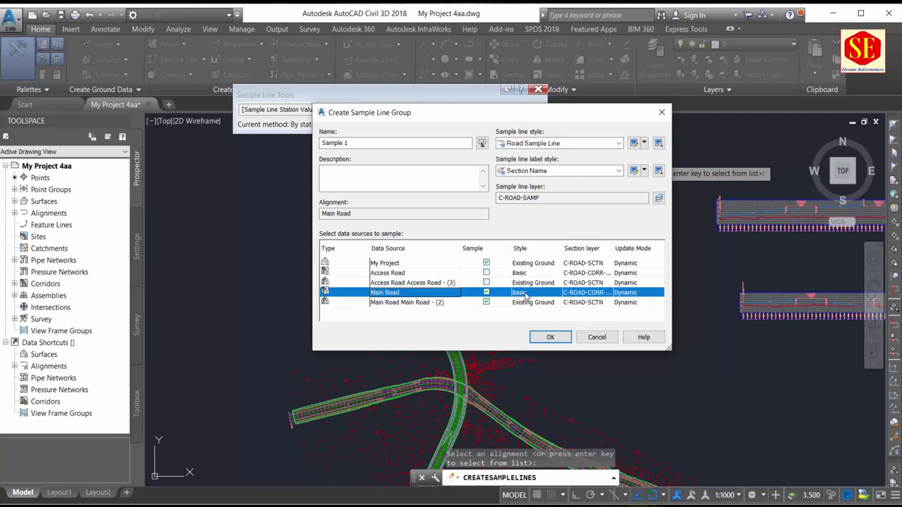
pyautogui.click(525, 294)
pyautogui.click(454, 255)
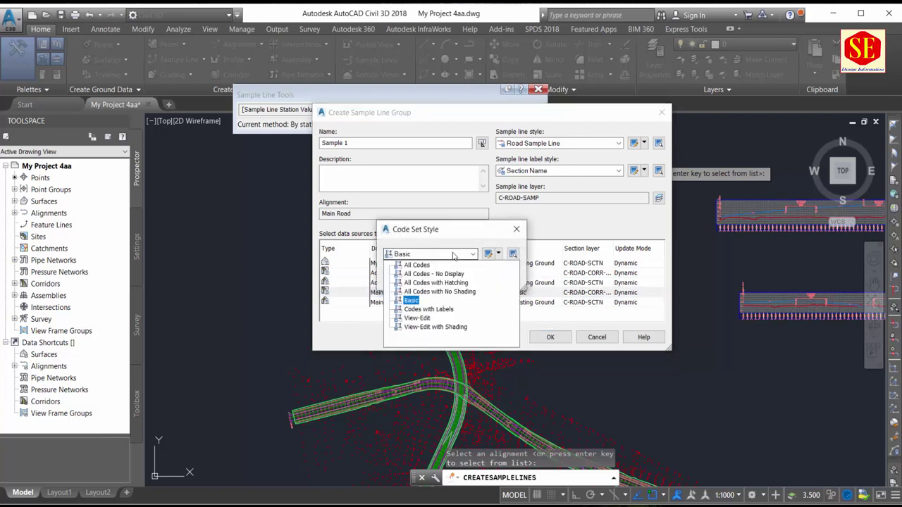
pyautogui.click(412, 302)
pyautogui.click(394, 286)
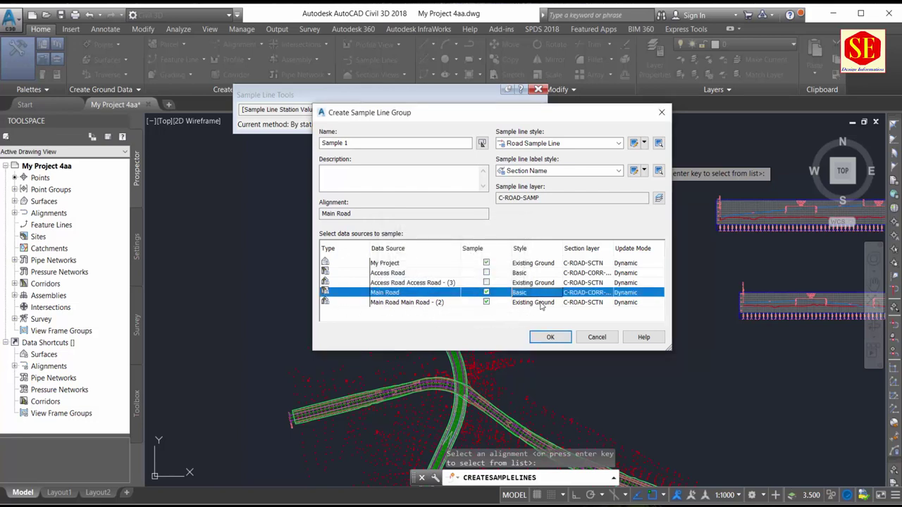
# Set the Main Road corridor surface's section style to Finished Ground.
pyautogui.click(540, 305)
pyautogui.click(534, 304)
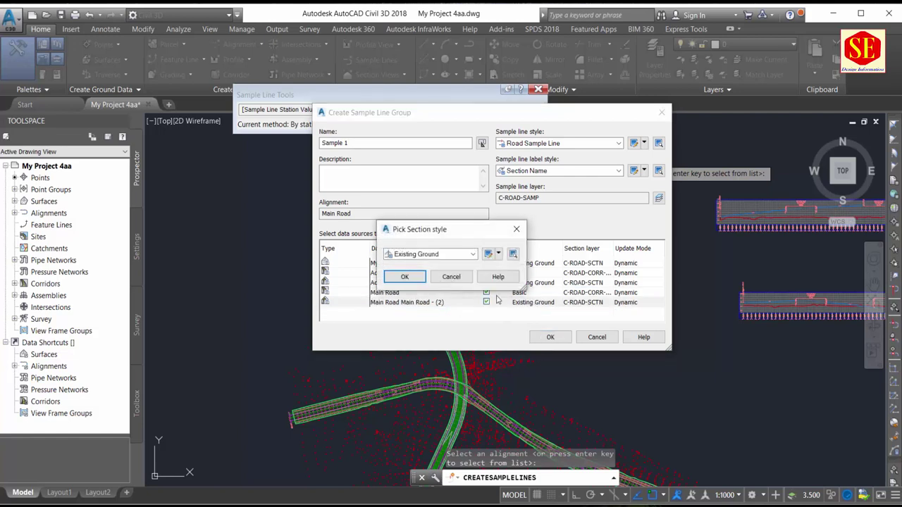
pyautogui.click(436, 254)
pyautogui.click(426, 275)
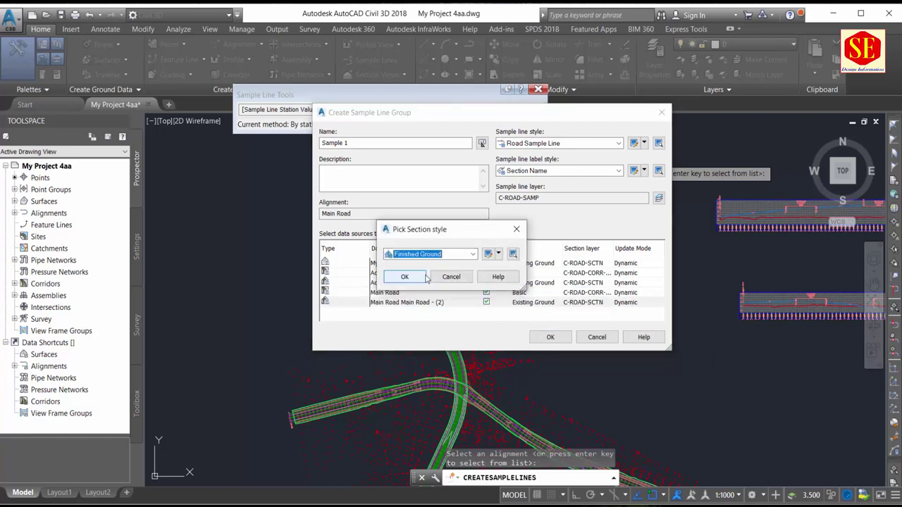
pyautogui.click(405, 276)
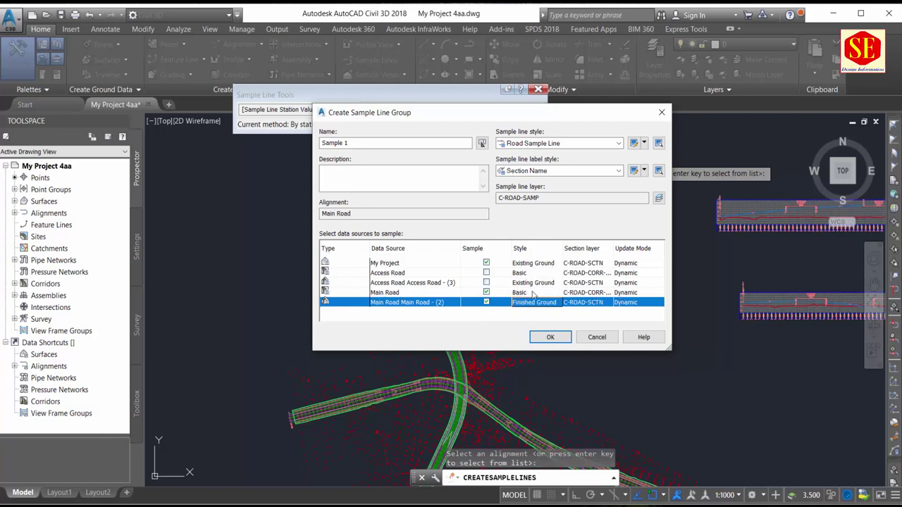
# Create the Sample 1 group with the Road Sample Line style and Section Name label style.
pyautogui.click(580, 145)
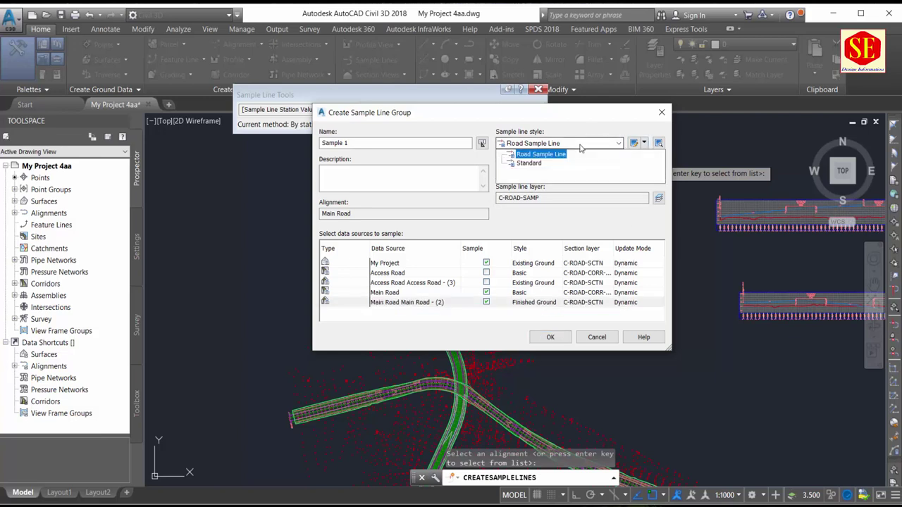
pyautogui.click(580, 146)
pyautogui.click(563, 171)
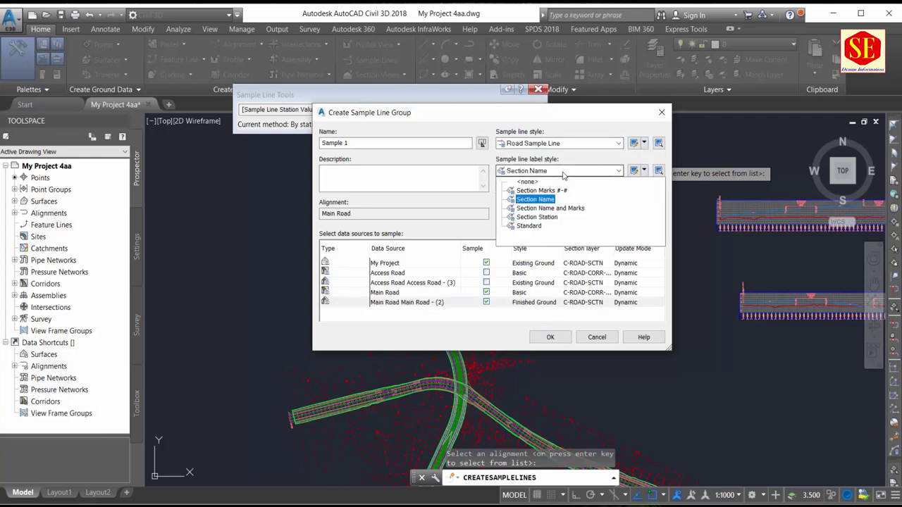
pyautogui.click(539, 199)
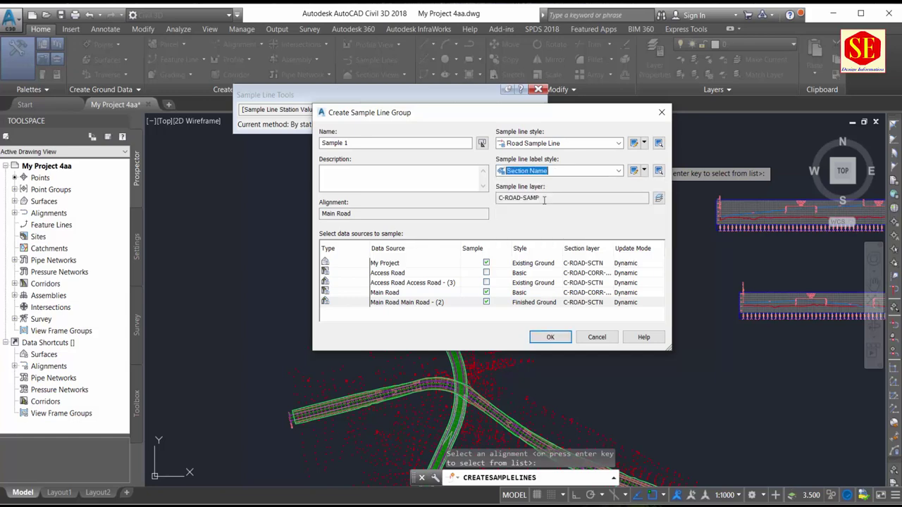
pyautogui.click(550, 337)
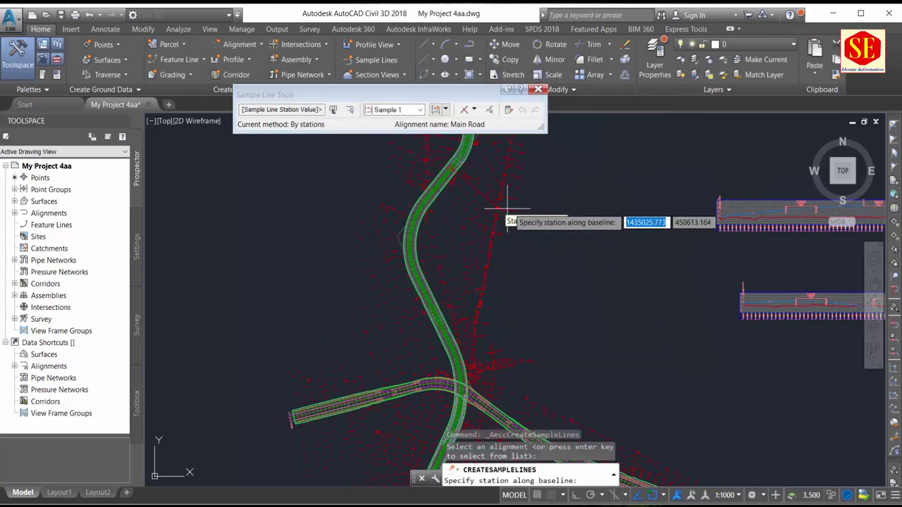
# Bring Main Road into view and choose the By range of stations creation method.
pyautogui.moveTo(541, 188); pyautogui.dragTo(491, 323, button='middle')
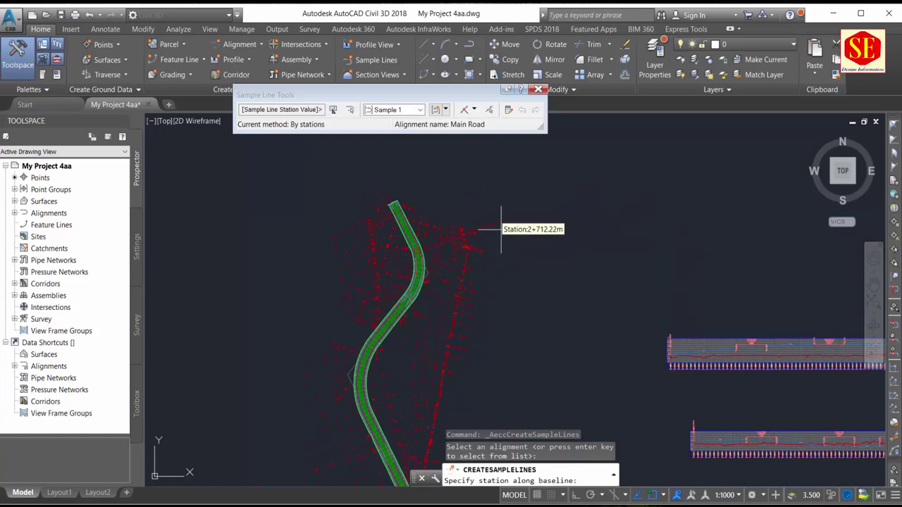
pyautogui.scroll(2, 498, 250)
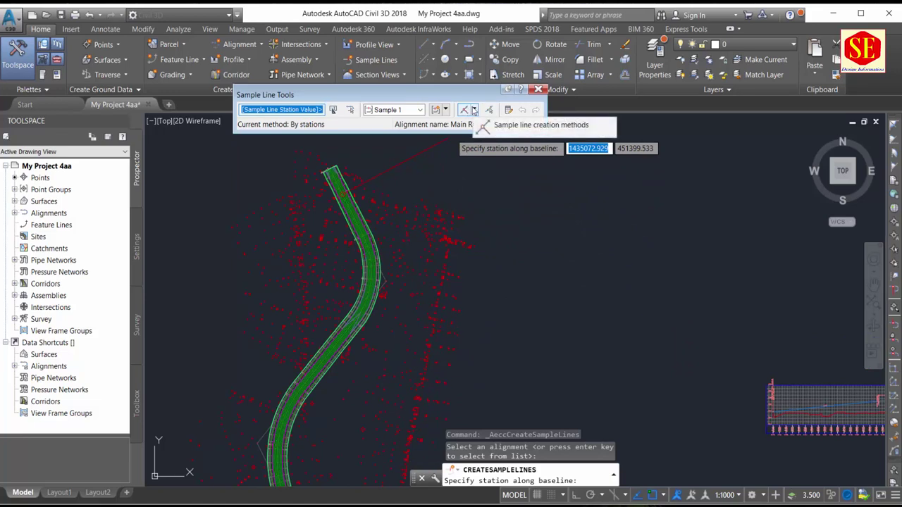
pyautogui.click(474, 110)
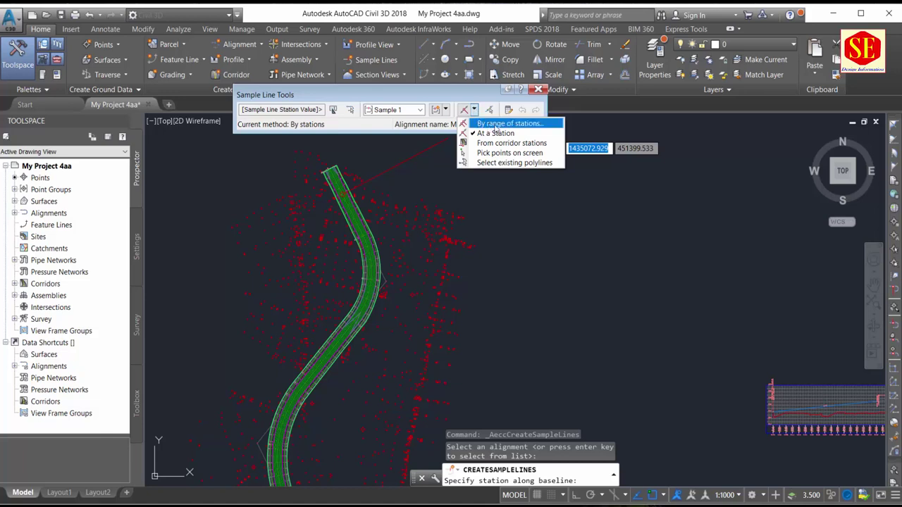
pyautogui.click(500, 126)
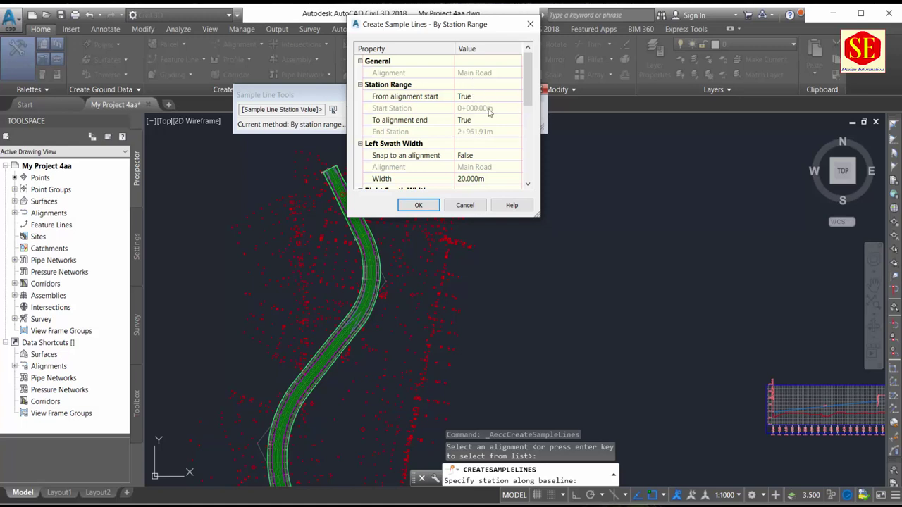
# Set both left and right swath widths to 40 m.
pyautogui.click(474, 132)
pyautogui.scroll(-1, 476, 138)
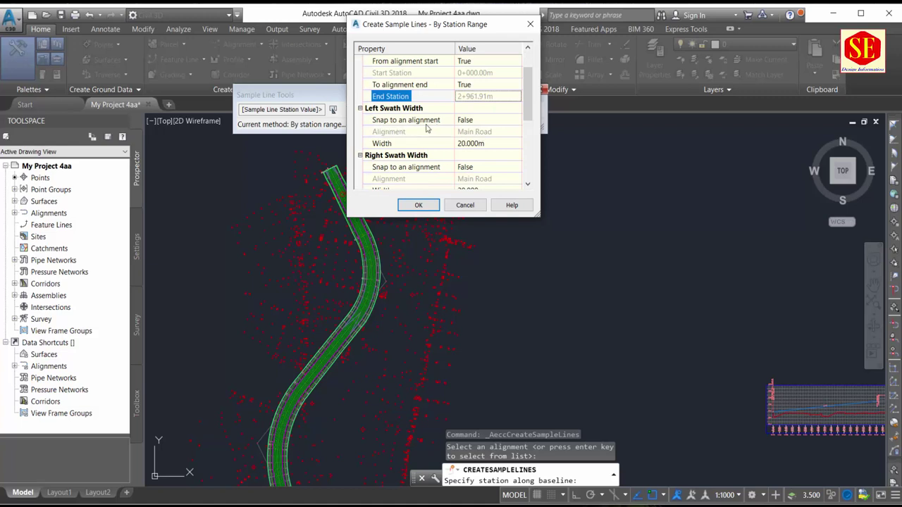
pyautogui.click(469, 143)
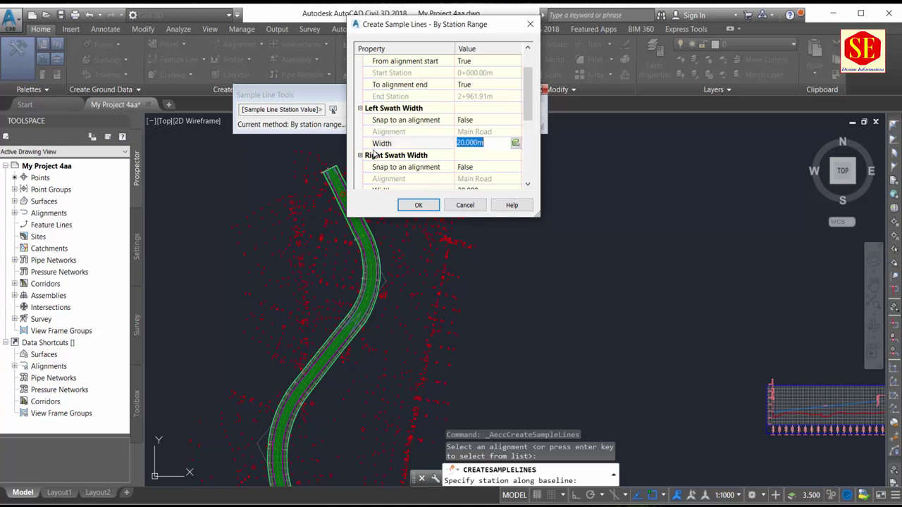
pyautogui.write('40')
pyautogui.click(470, 169)
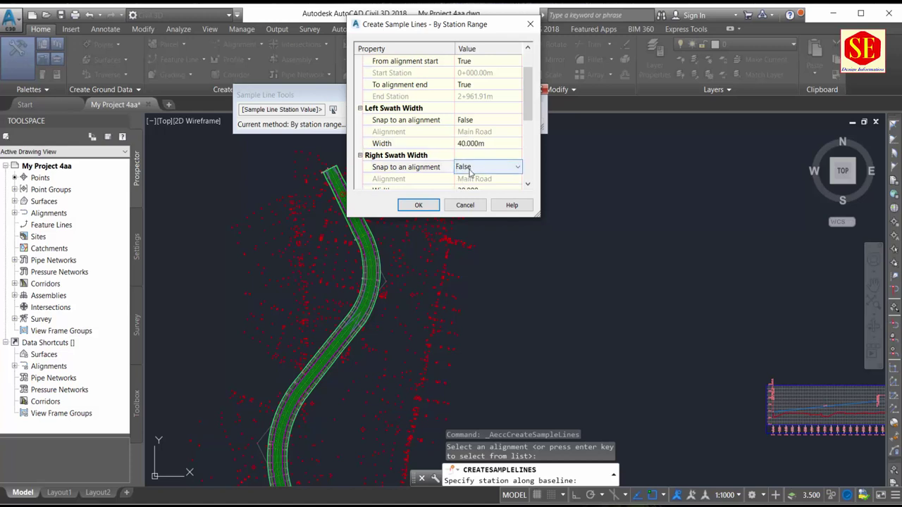
pyautogui.click(474, 178)
pyautogui.scroll(-1, 474, 181)
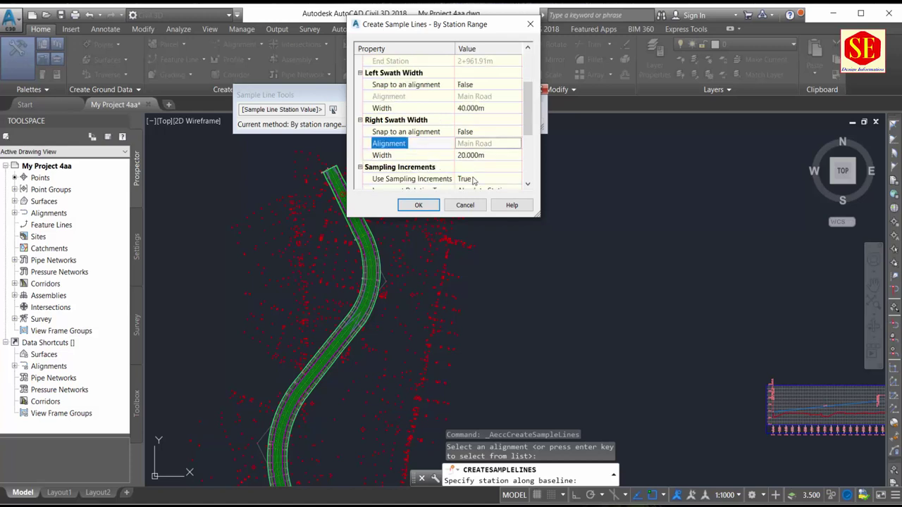
pyautogui.click(474, 158)
pyautogui.write('40')
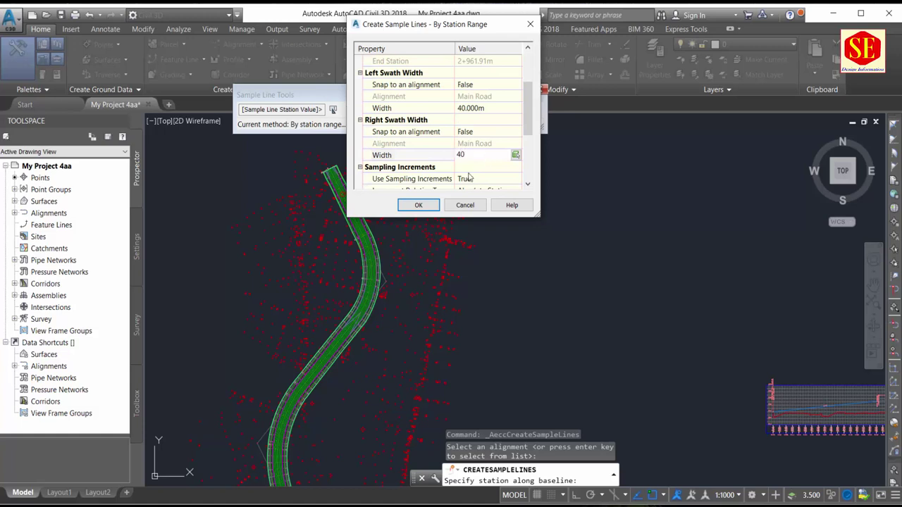
pyautogui.click(469, 178)
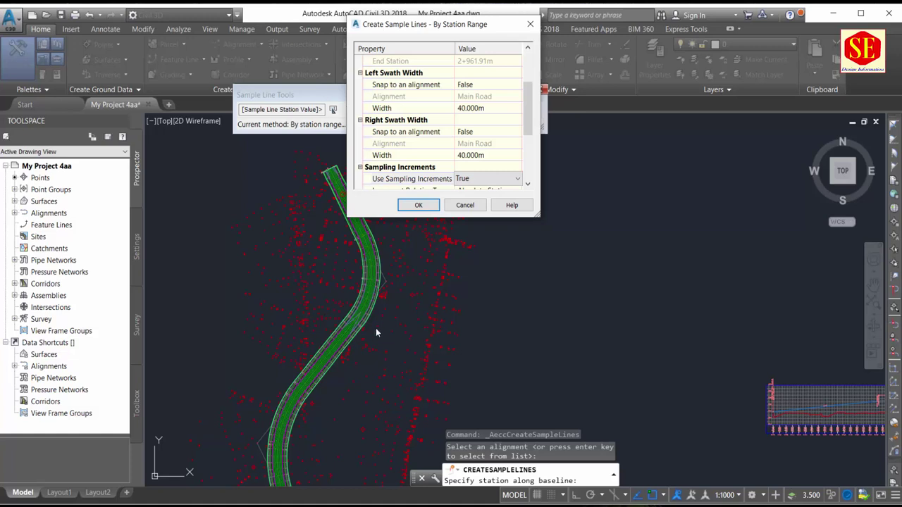
# Keep 20 m sampling increments along tangents, curves and spirals.
pyautogui.scroll(-1, 511, 167)
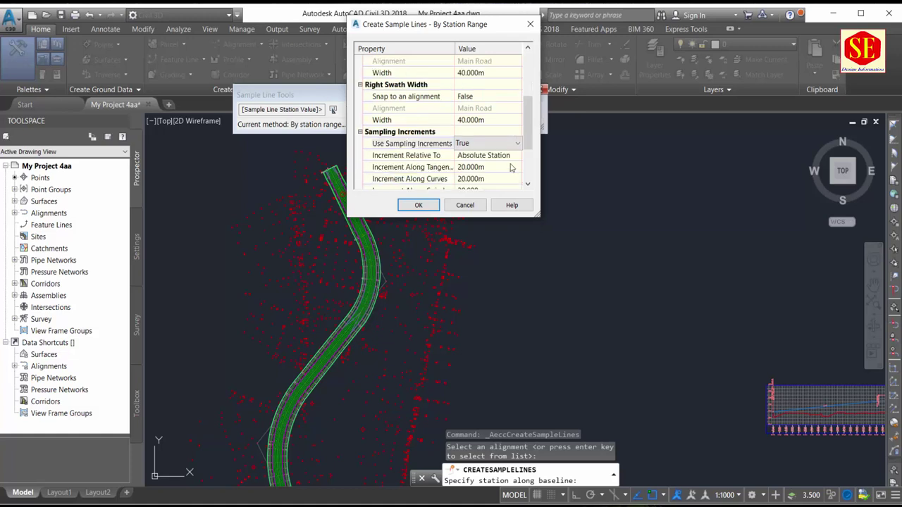
pyautogui.scroll(-2, 512, 167)
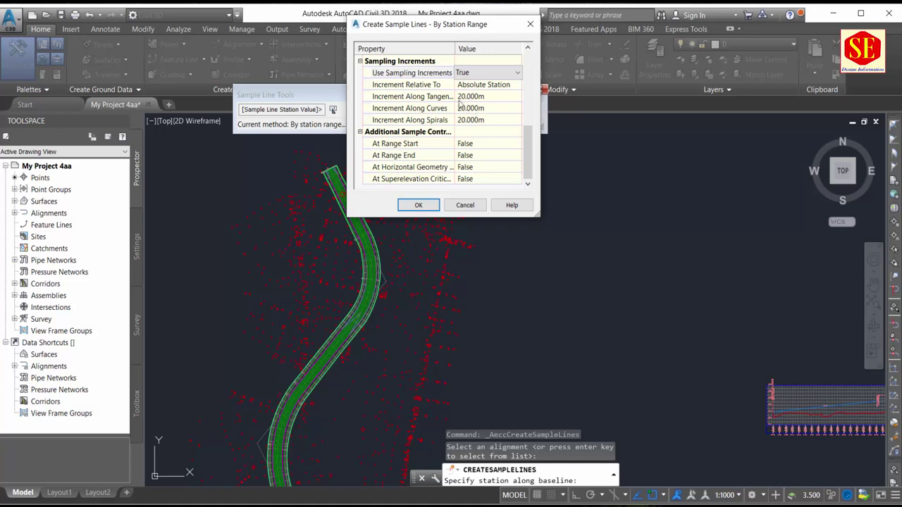
pyautogui.click(459, 97)
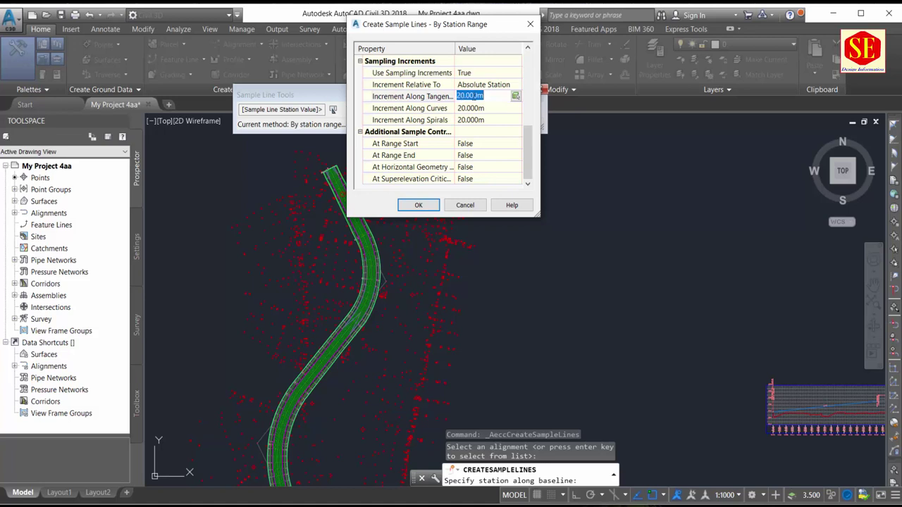
pyautogui.click(470, 110)
pyautogui.click(472, 121)
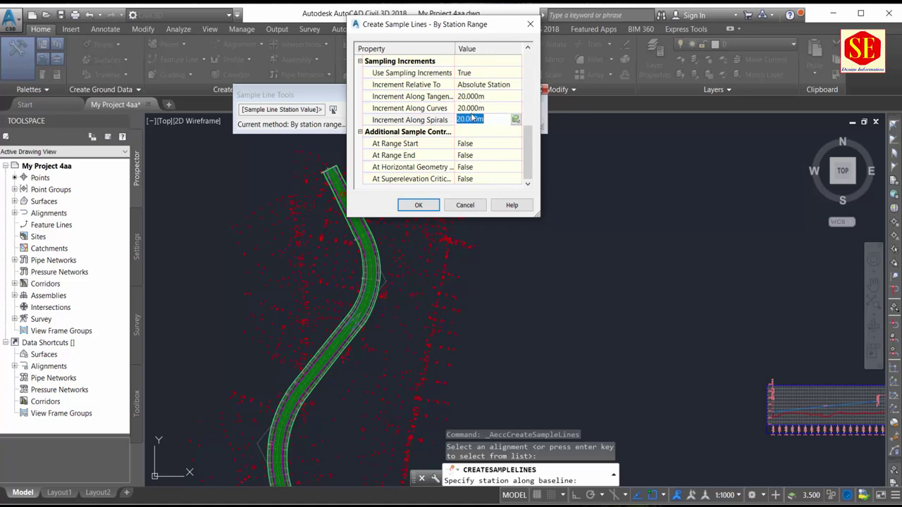
pyautogui.click(459, 96)
pyautogui.click(465, 109)
pyautogui.click(471, 120)
# Set range start, range end, geometry and superelevation sampling to True, then create the sample lines.
pyautogui.click(479, 144)
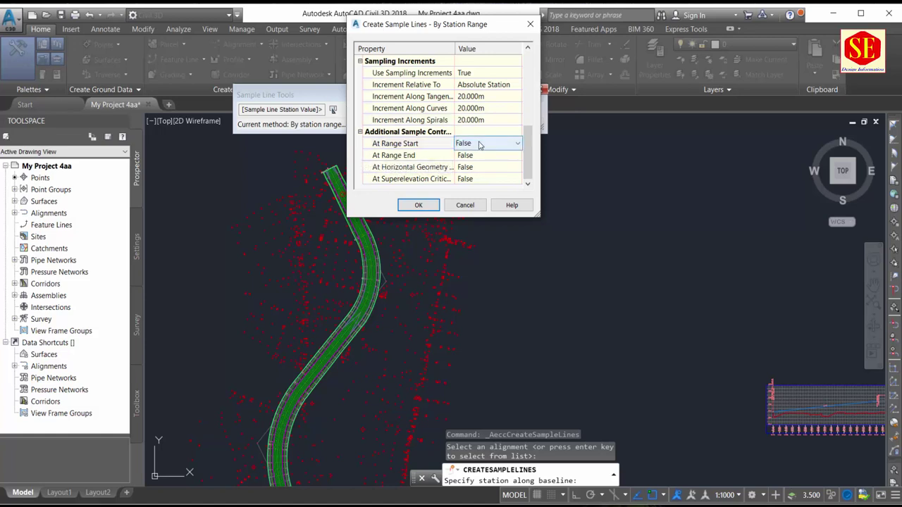
pyautogui.click(517, 143)
pyautogui.click(462, 166)
pyautogui.click(479, 155)
pyautogui.click(517, 155)
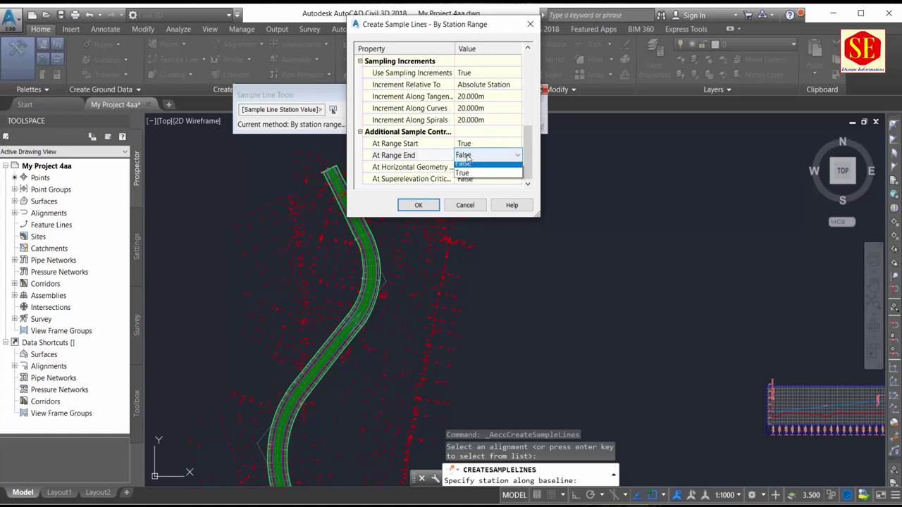
pyautogui.click(462, 178)
pyautogui.click(479, 167)
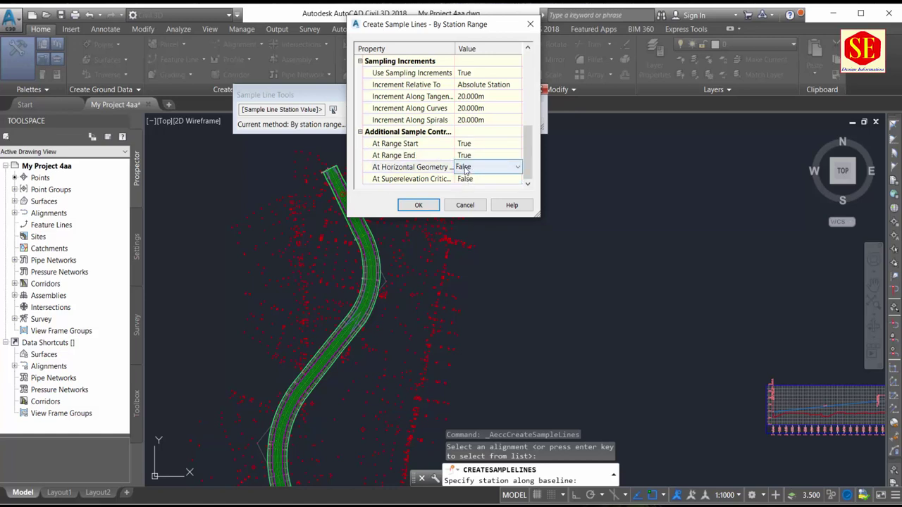
pyautogui.click(517, 167)
pyautogui.click(468, 190)
pyautogui.click(465, 178)
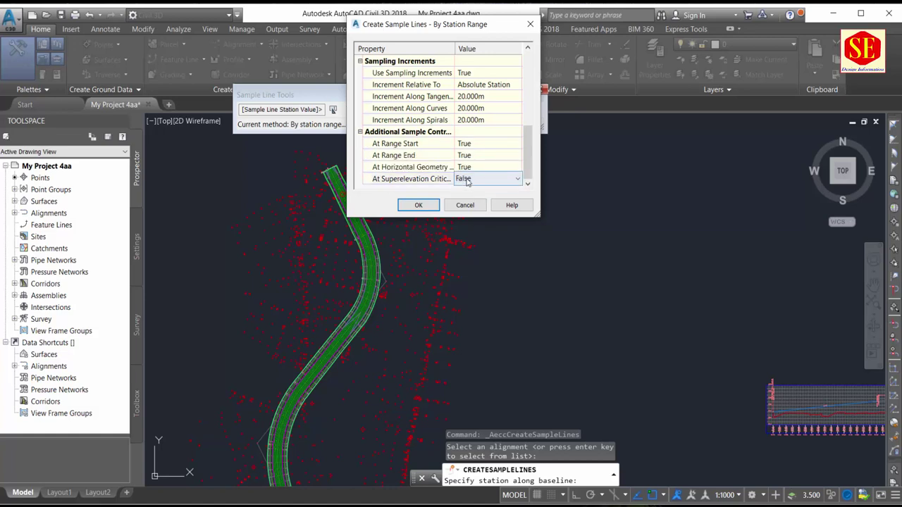
pyautogui.click(517, 178)
pyautogui.click(469, 202)
pyautogui.click(418, 205)
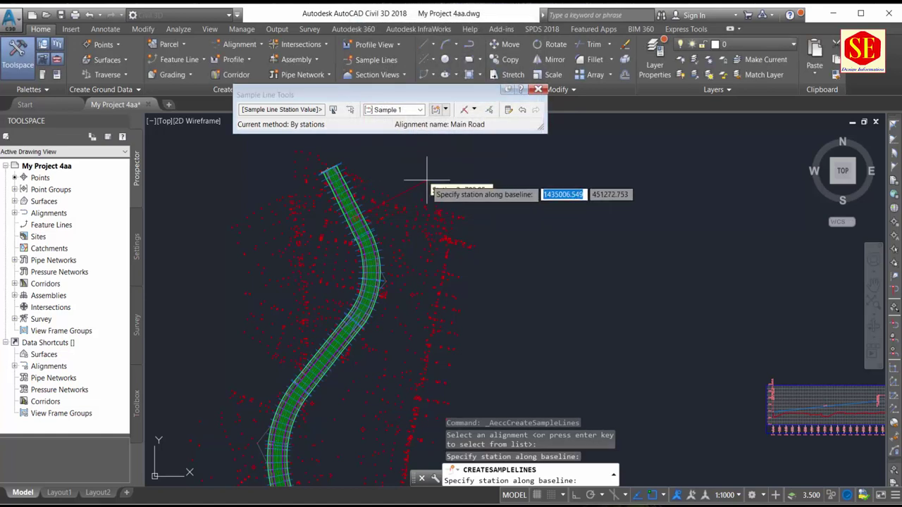
# End the sample line command and zoom in on the new sample lines.
pyautogui.scroll(5, 386, 248)
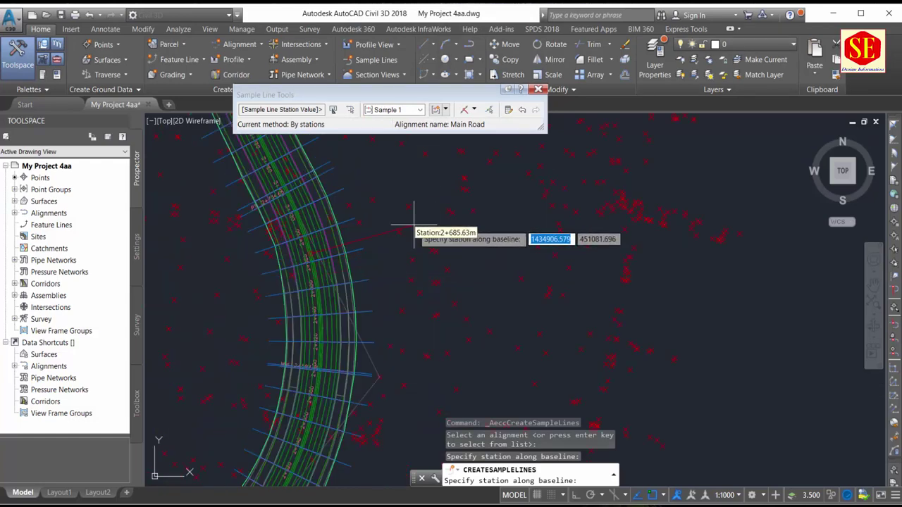
pyautogui.press('Return')
pyautogui.scroll(-5, 414, 228)
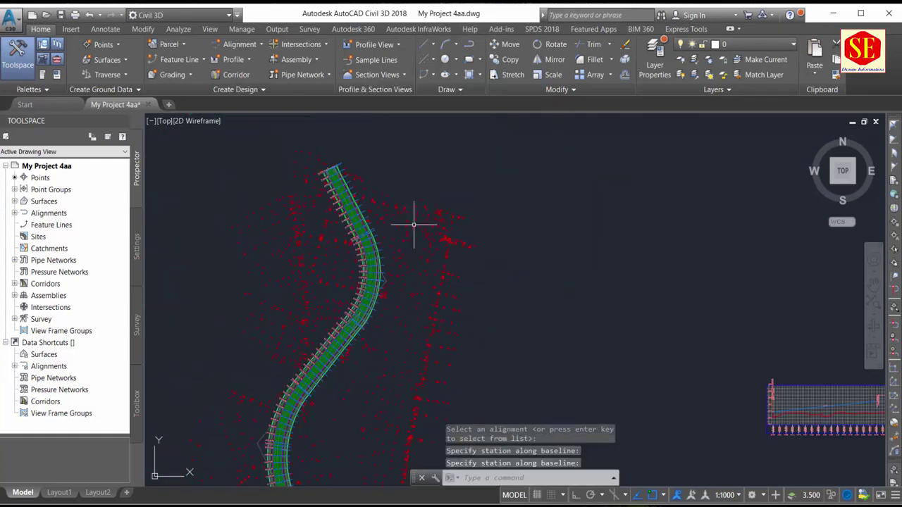
pyautogui.scroll(5, 335, 178)
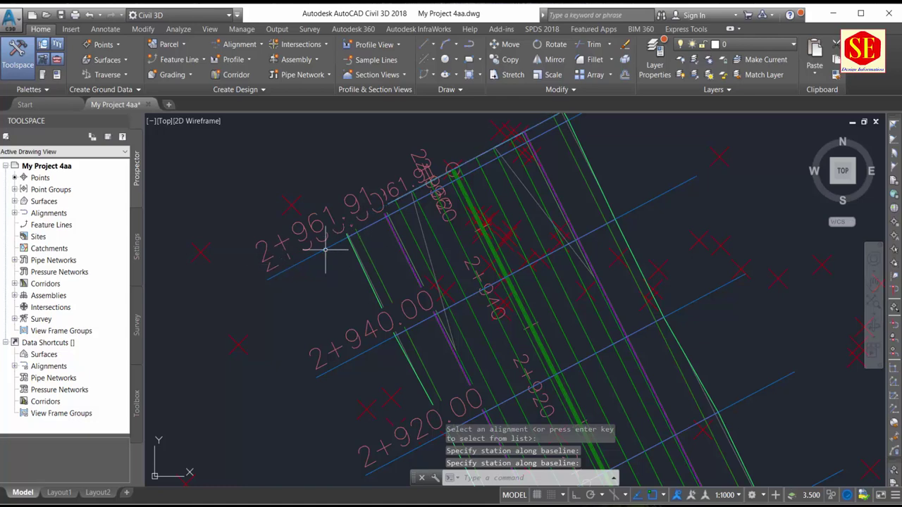
pyautogui.scroll(-5, 322, 301)
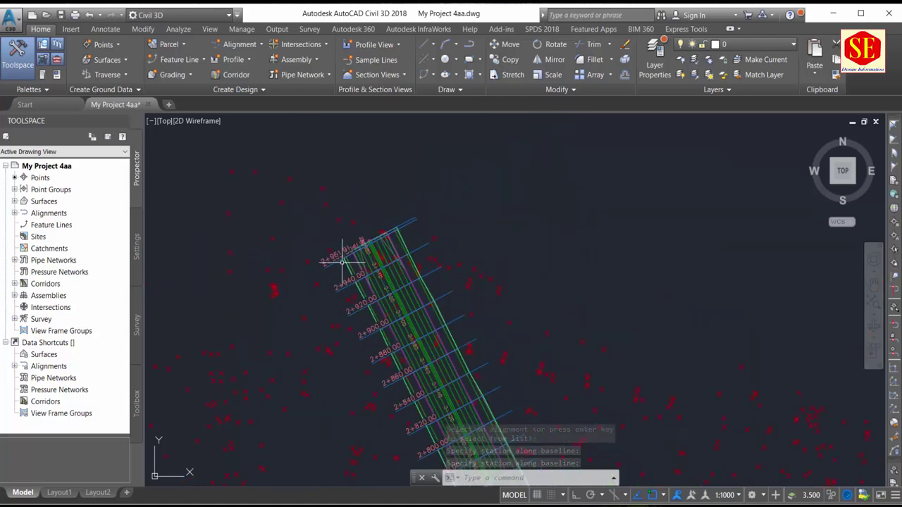
pyautogui.scroll(2, 412, 216)
pyautogui.scroll(2, 402, 373)
# Pan and zoom along Main Road to inspect the station-labelled sample lines.
pyautogui.moveTo(402, 372)
pyautogui.mouseDown(button='middle')
pyautogui.moveTo(500, 252)
pyautogui.moveTo(439, 376)
pyautogui.mouseUp(button='middle')
pyautogui.scroll(3, 329, 257)
pyautogui.scroll(2, 329, 257)
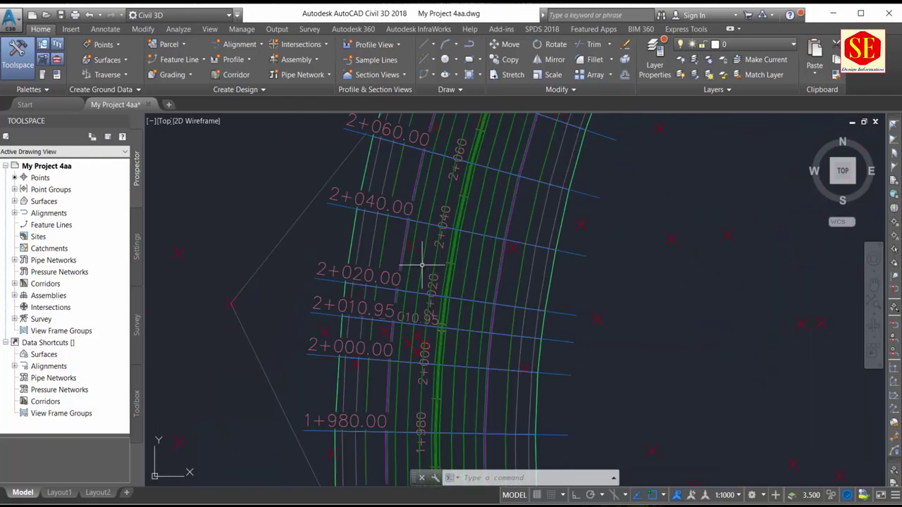
pyautogui.scroll(-5, 329, 257)
pyautogui.scroll(-1, 329, 255)
pyautogui.moveTo(340, 241); pyautogui.dragTo(427, 346, button='middle')
pyautogui.scroll(2, 423, 292)
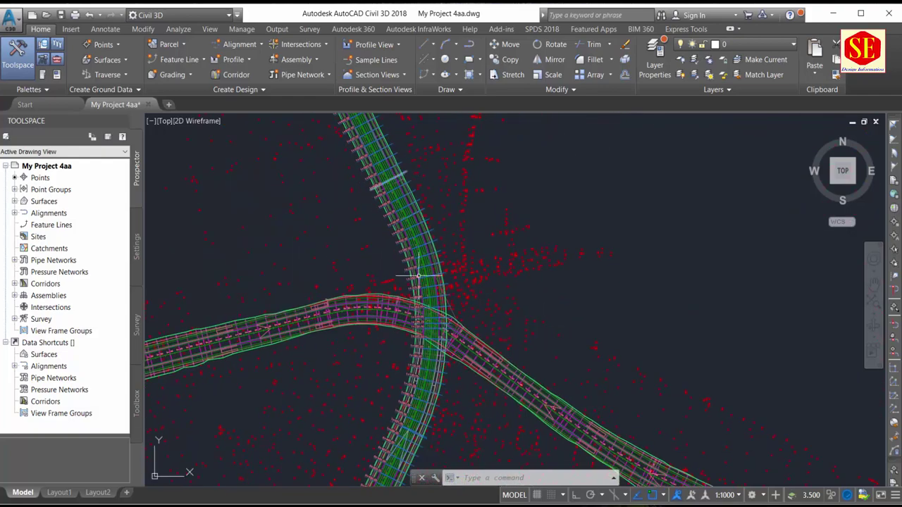
pyautogui.scroll(2, 422, 292)
pyautogui.scroll(-2, 433, 227)
pyautogui.scroll(-1, 388, 377)
pyautogui.scroll(2, 389, 376)
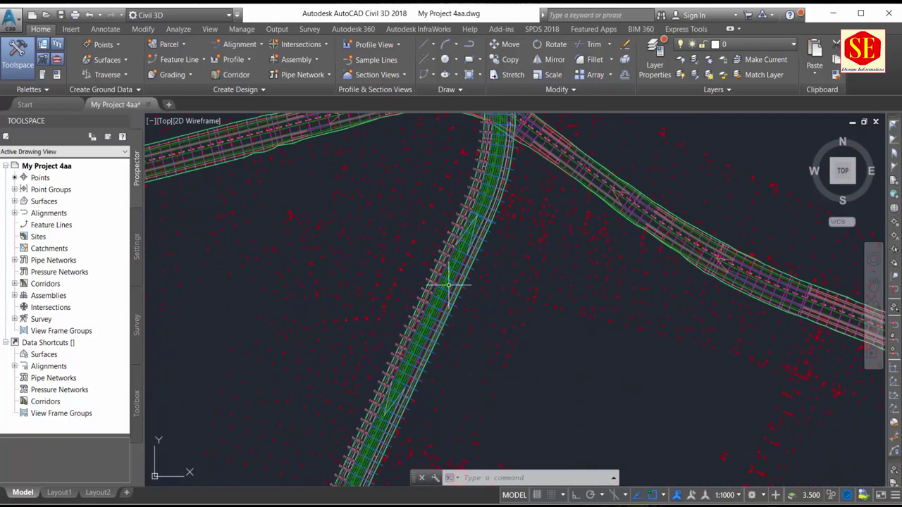
pyautogui.moveTo(388, 377)
pyautogui.mouseDown(button='middle')
pyautogui.moveTo(473, 271)
pyautogui.moveTo(432, 362)
pyautogui.mouseUp(button='middle')
pyautogui.scroll(-3, 433, 362)
pyautogui.scroll(1, 497, 241)
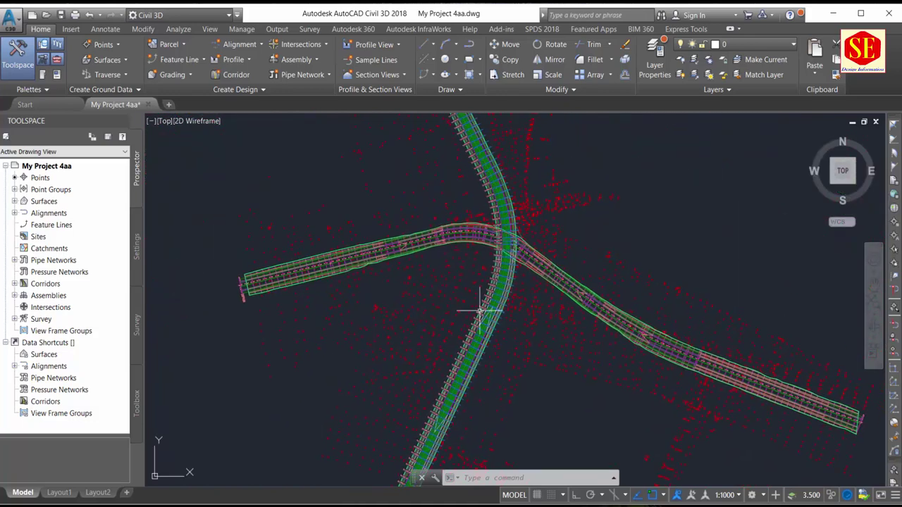
pyautogui.scroll(2, 479, 308)
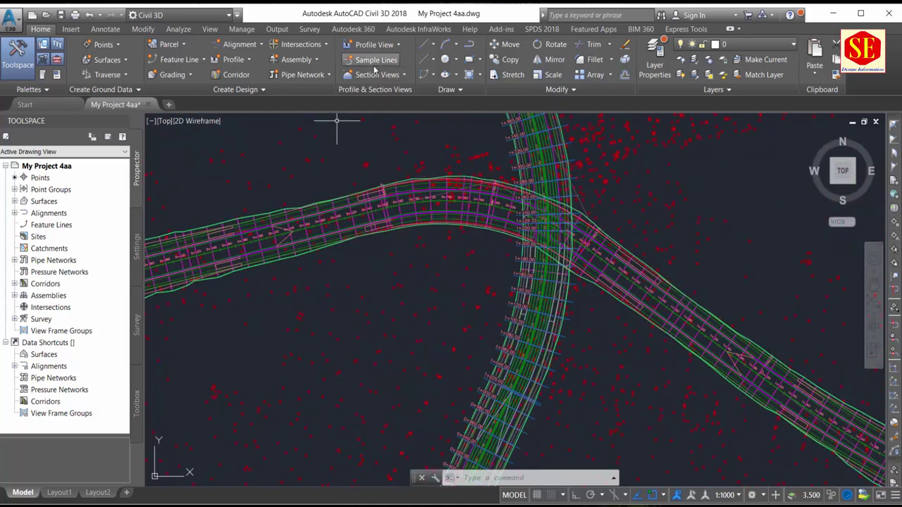
# Start a new sample line group on Access Road named Sampe 2.
pyautogui.click(375, 61)
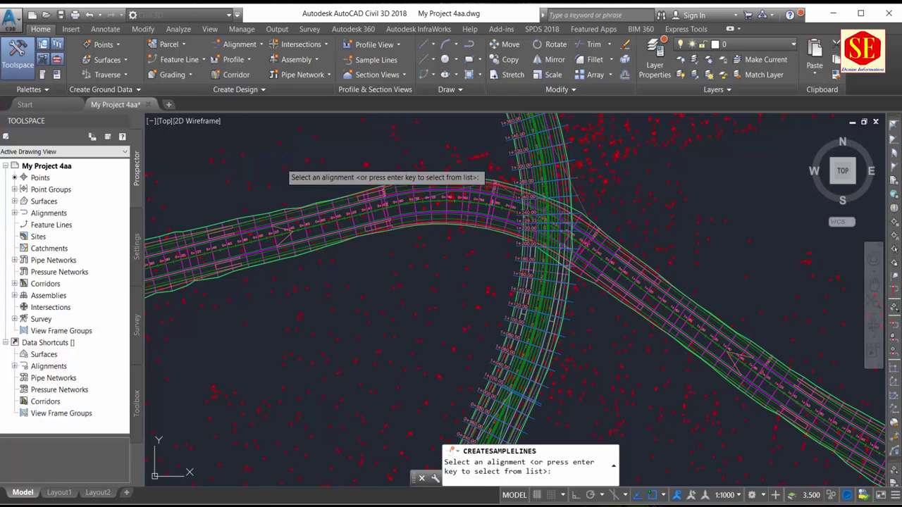
pyautogui.press('Return')
pyautogui.click(361, 220)
pyautogui.click(372, 210)
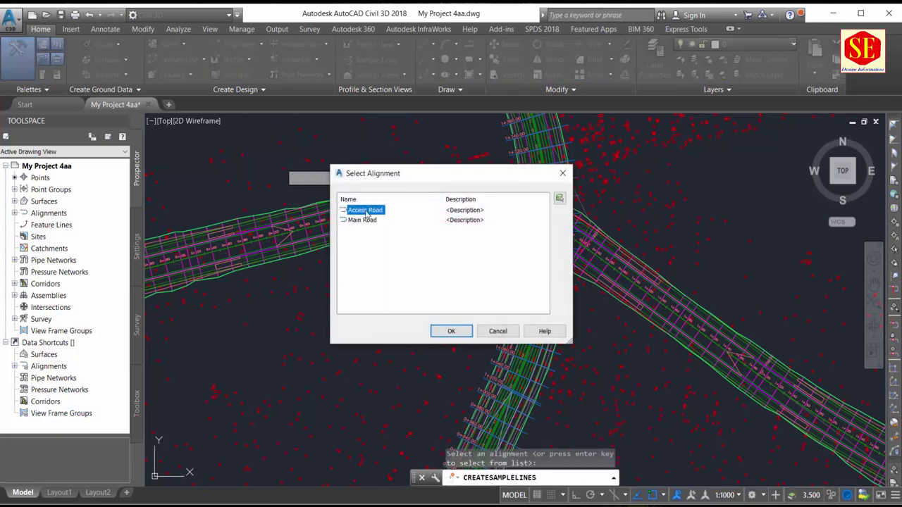
pyautogui.click(443, 329)
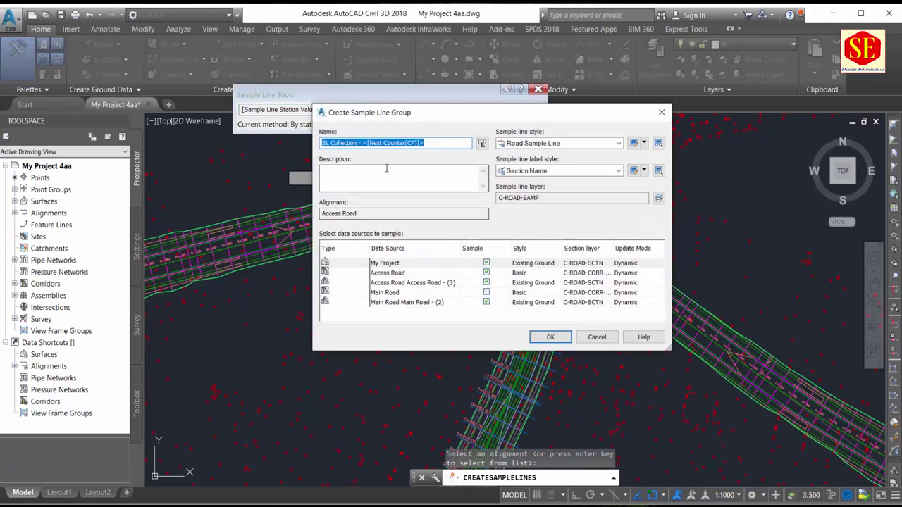
pyautogui.write('Sampe 2')
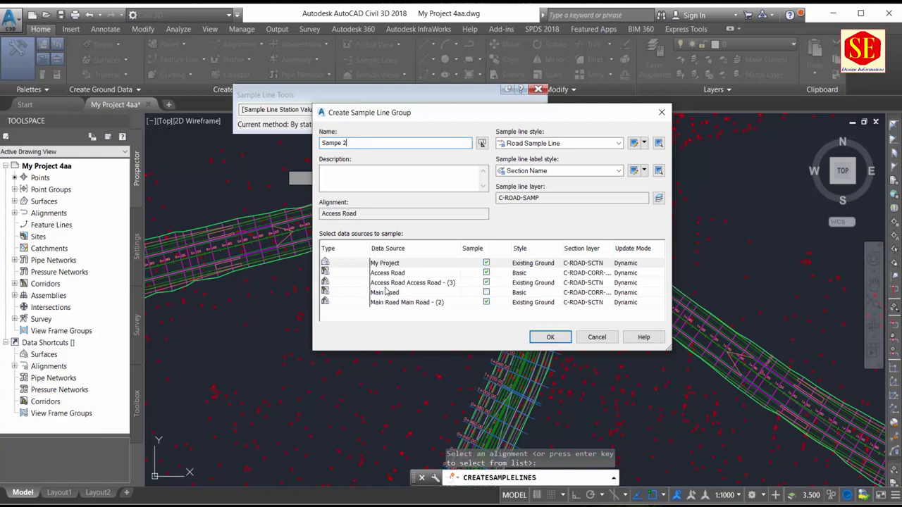
# Give the Access Road corridor the Finished Ground section style and exclude the Main Road corridor.
pyautogui.click(533, 284)
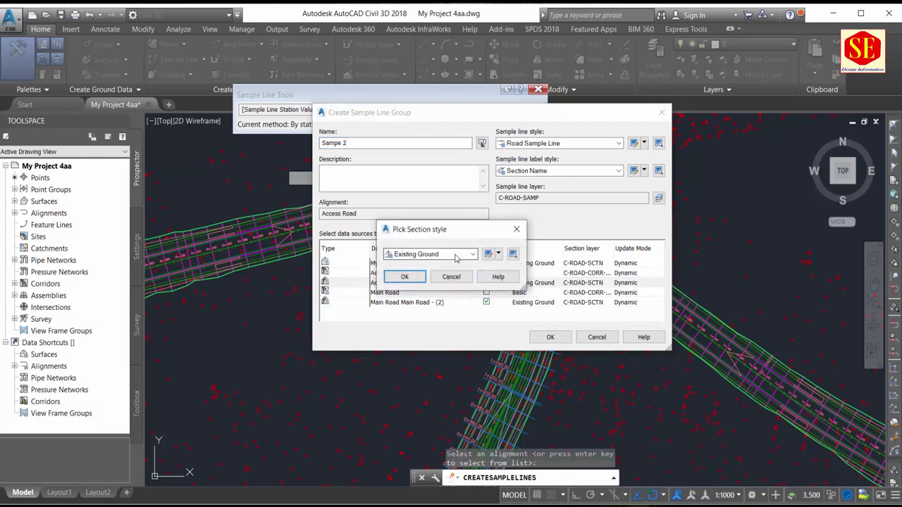
pyautogui.click(472, 255)
pyautogui.click(422, 271)
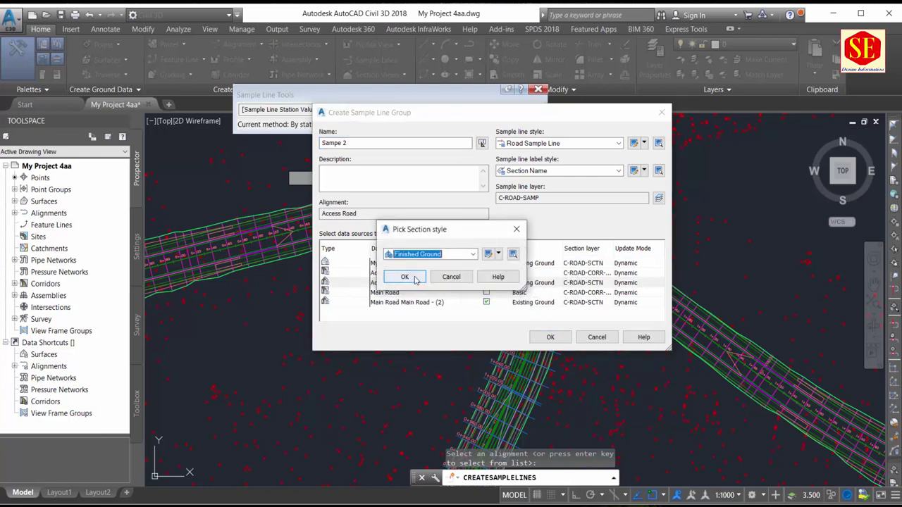
pyautogui.click(405, 277)
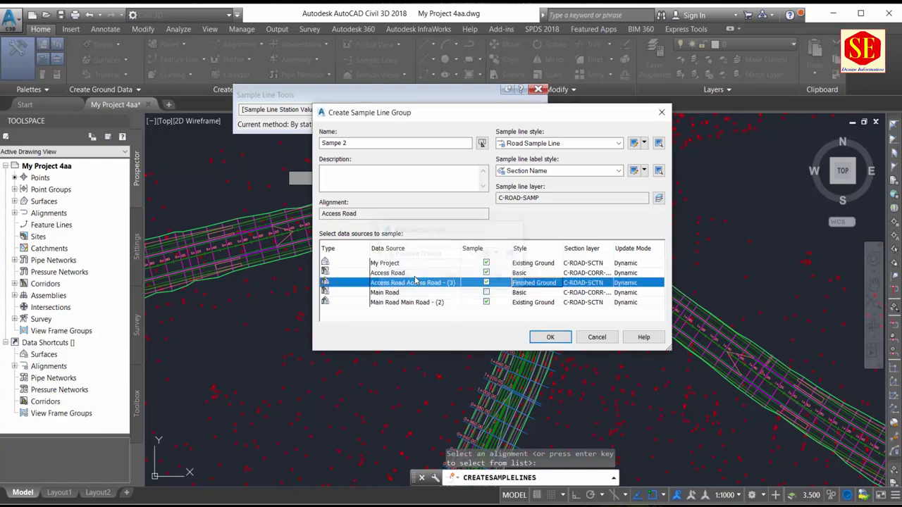
pyautogui.click(486, 305)
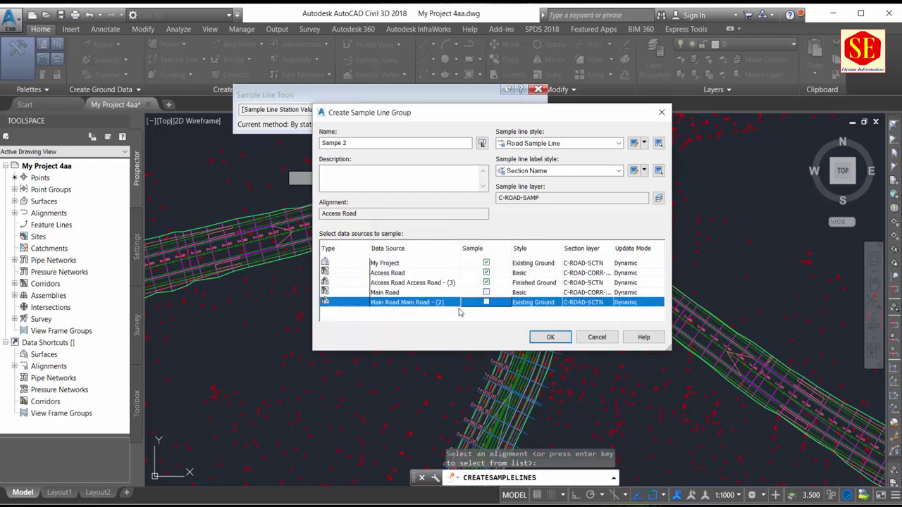
pyautogui.click(548, 338)
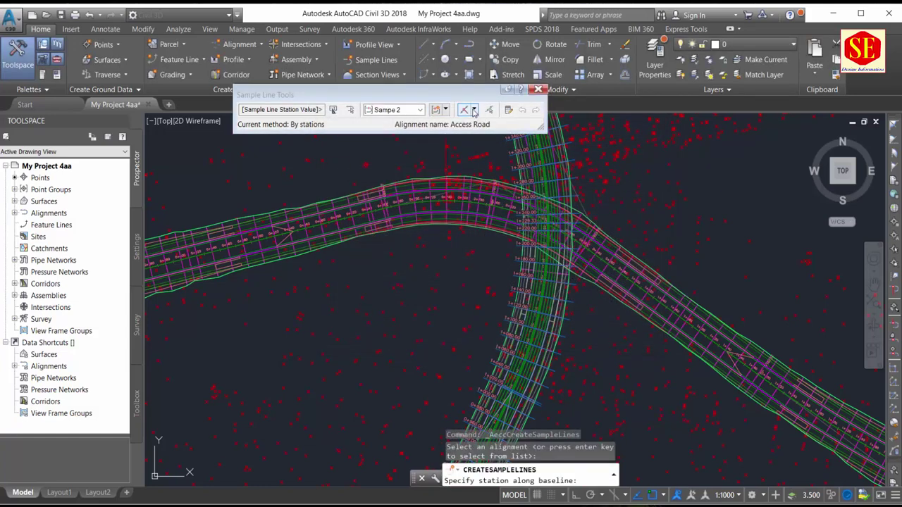
# Place Sampe 2 sample lines by station range every 20 m with 40 m swaths, then end.
pyautogui.click(474, 110)
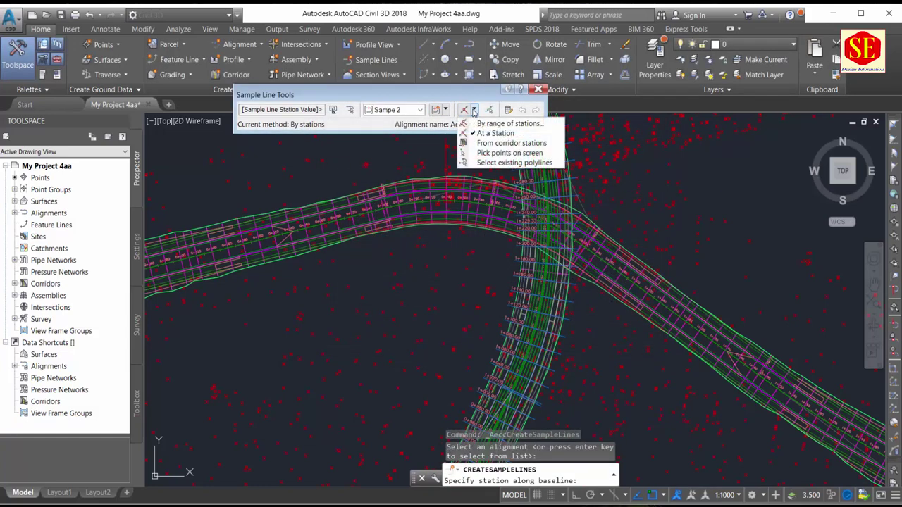
pyautogui.click(499, 124)
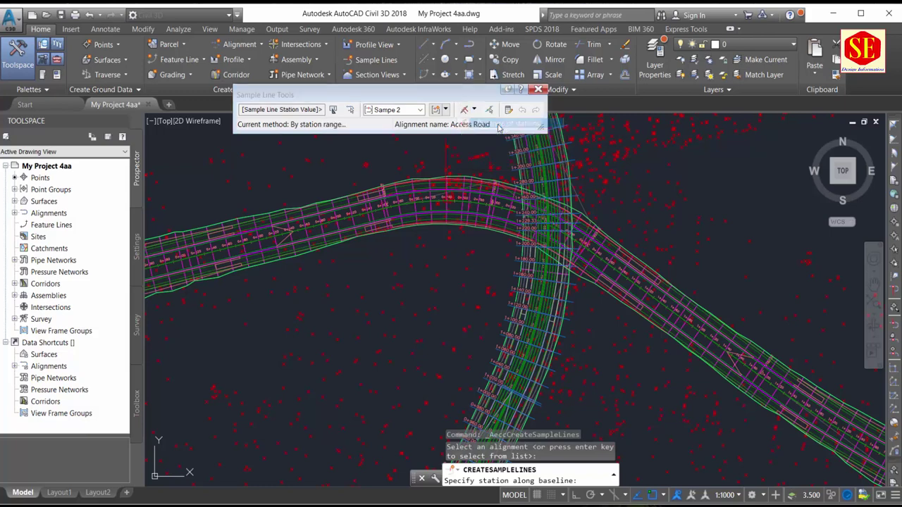
pyautogui.scroll(-2, 499, 128)
pyautogui.scroll(-2, 498, 128)
pyautogui.scroll(-2, 498, 129)
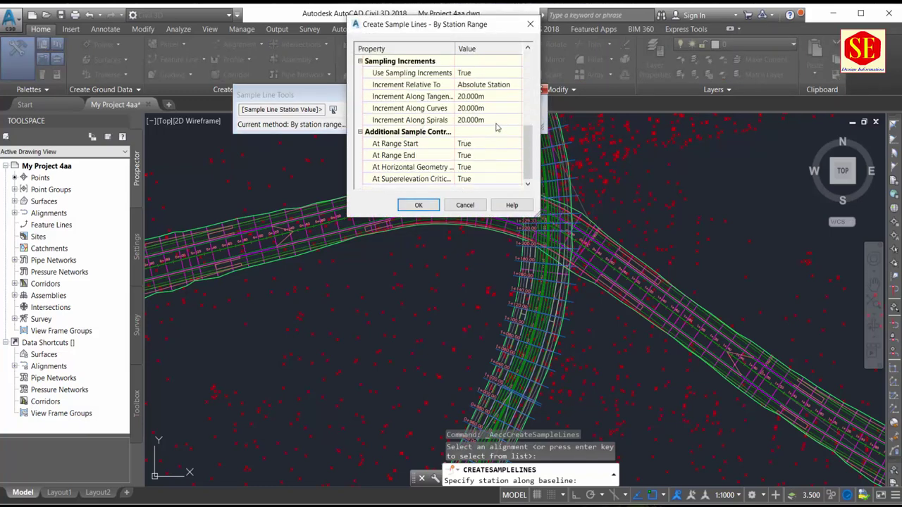
pyautogui.scroll(5, 481, 145)
pyautogui.scroll(-3, 475, 109)
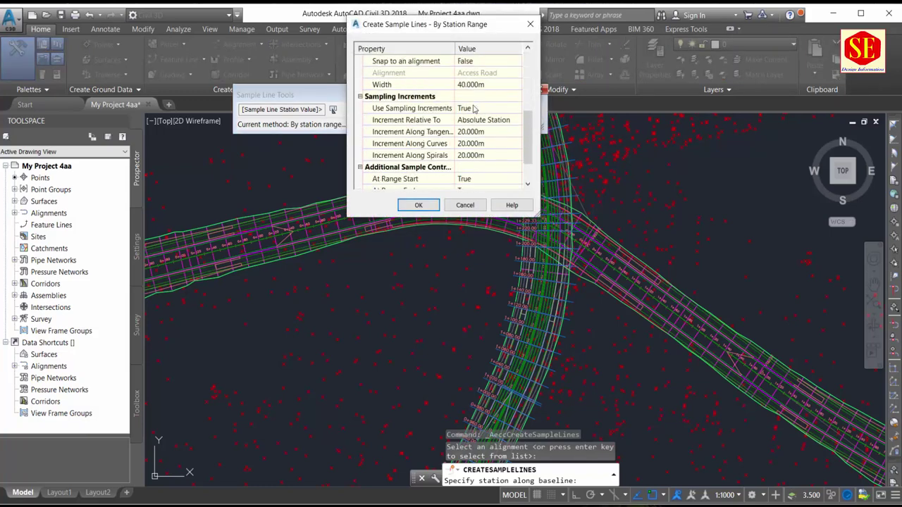
pyautogui.scroll(2, 477, 126)
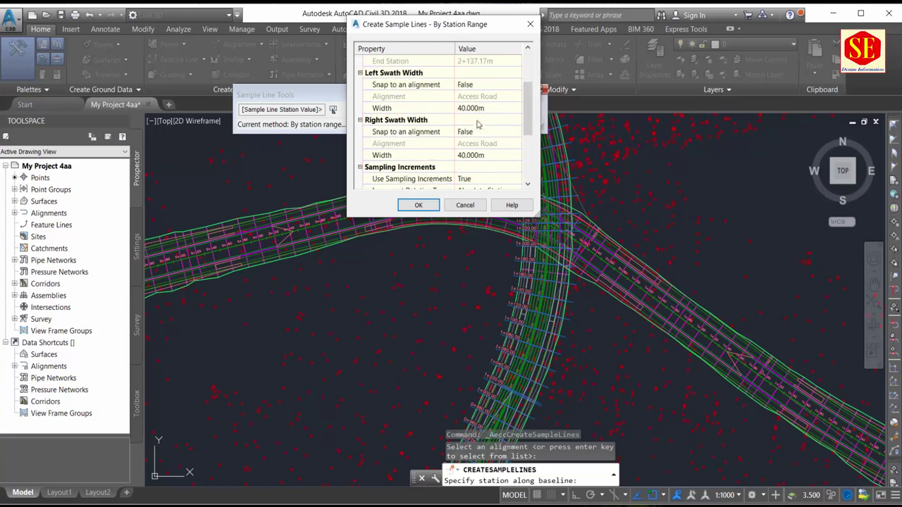
pyautogui.click(416, 206)
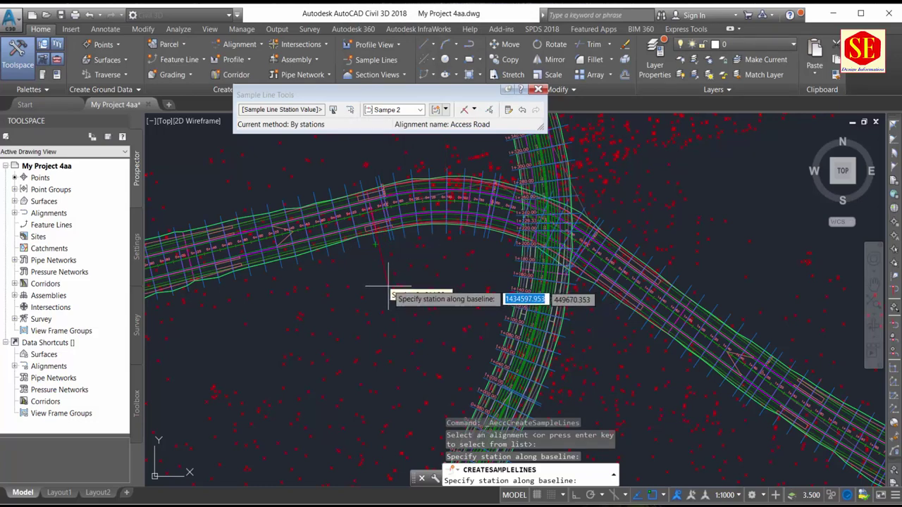
pyautogui.press('Return')
pyautogui.scroll(-3, 401, 189)
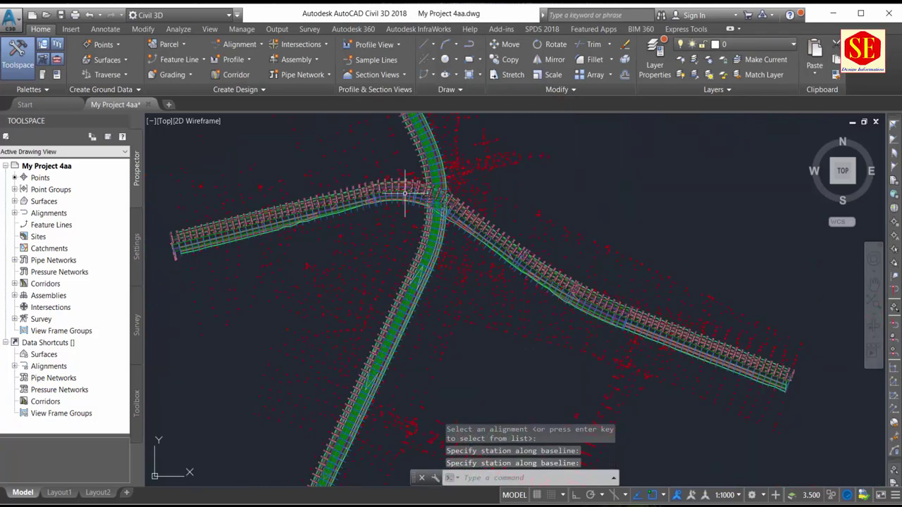
pyautogui.scroll(2, 556, 376)
pyautogui.scroll(2, 514, 389)
pyautogui.scroll(2, 514, 389)
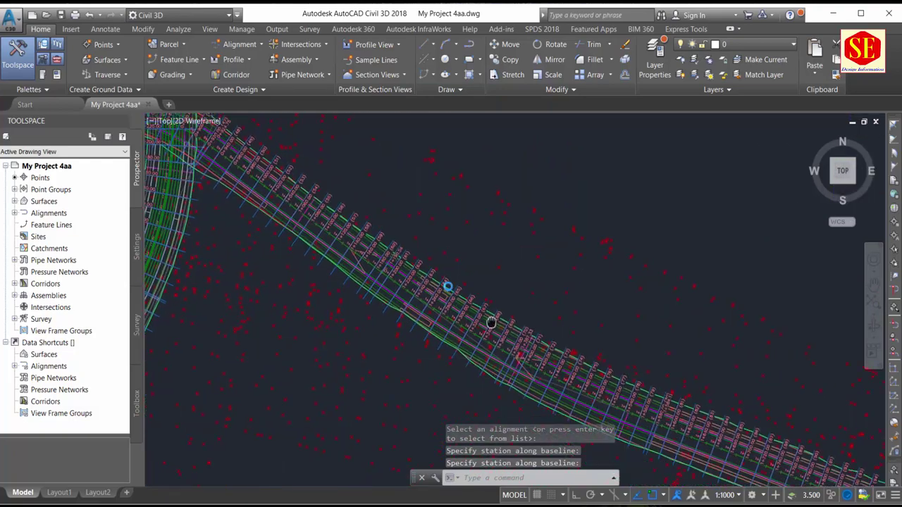
pyautogui.scroll(-1, 594, 358)
pyautogui.scroll(-2, 613, 362)
pyautogui.scroll(-2, 449, 277)
pyautogui.moveTo(449, 277); pyautogui.dragTo(633, 289, button='middle')
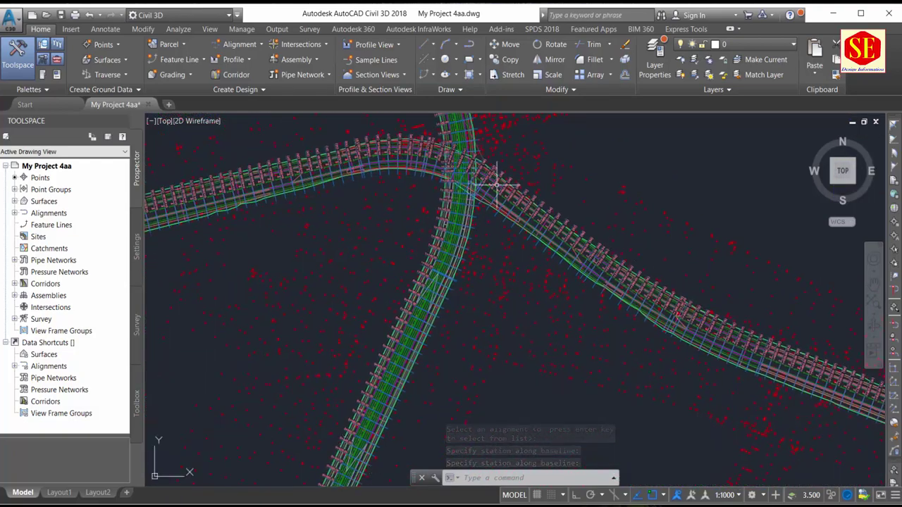
pyautogui.scroll(2, 499, 279)
pyautogui.scroll(2, 499, 279)
pyautogui.scroll(1, 499, 279)
pyautogui.scroll(3, 493, 280)
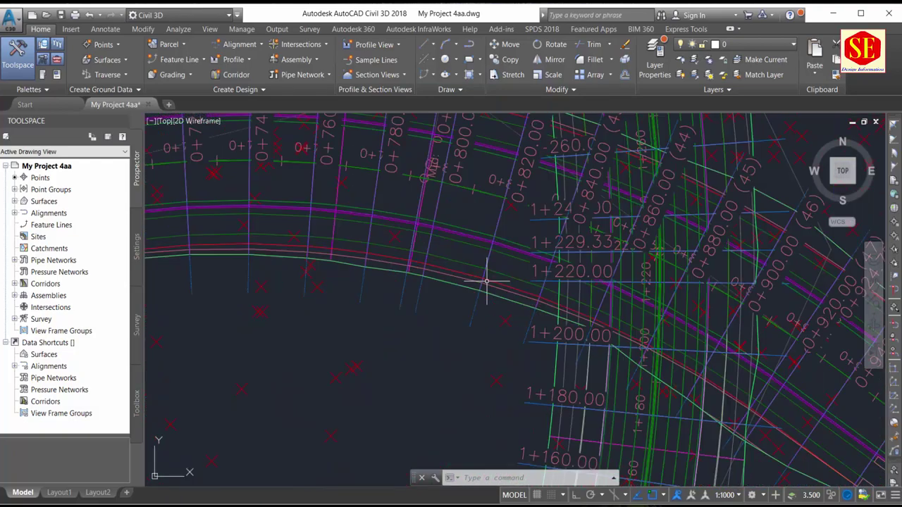
pyautogui.scroll(-2, 412, 261)
pyautogui.scroll(-3, 671, 386)
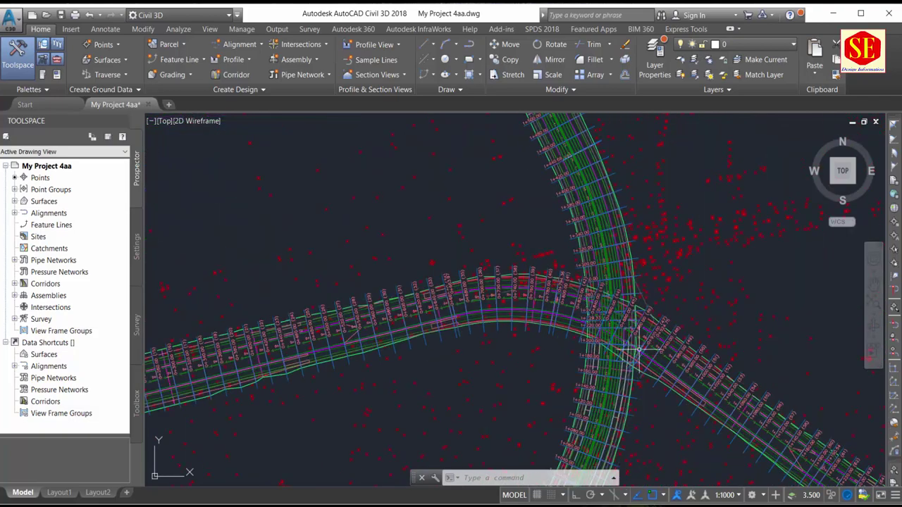
pyautogui.scroll(2, 577, 374)
pyautogui.scroll(-1, 578, 373)
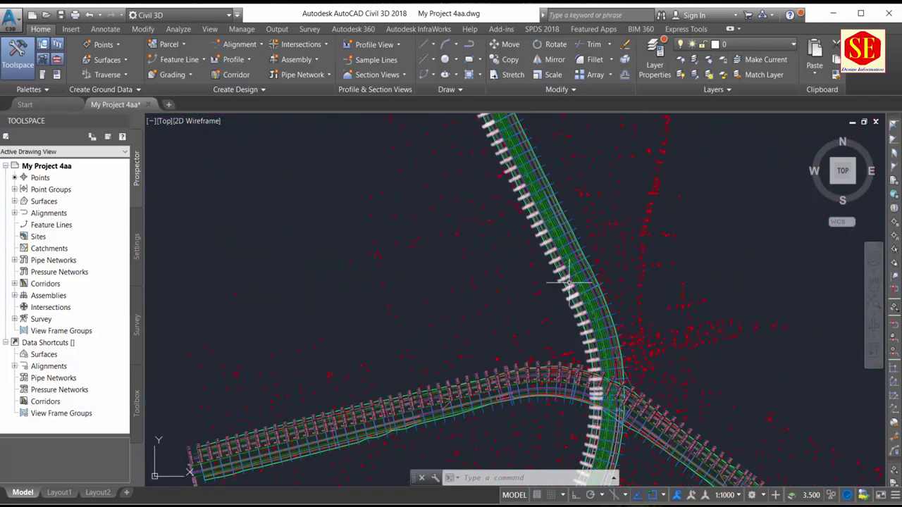
pyautogui.scroll(2, 440, 417)
pyautogui.scroll(1, 440, 418)
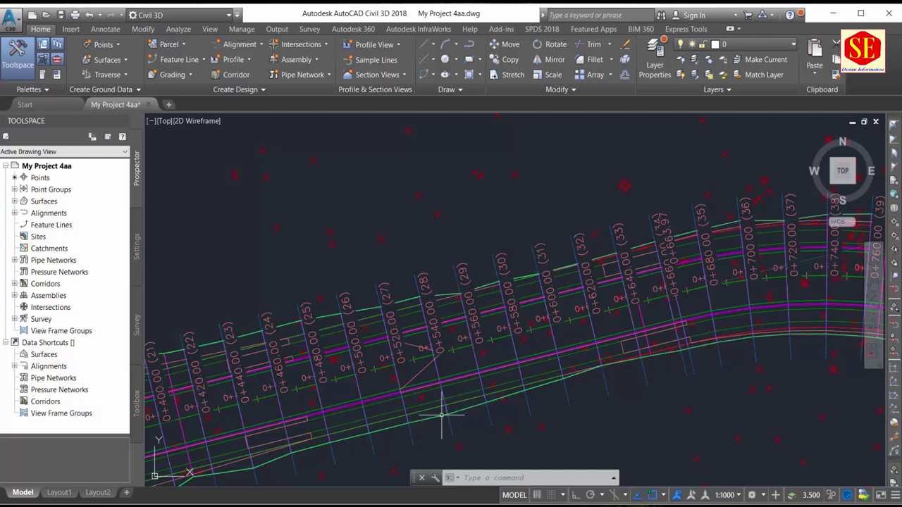
pyautogui.scroll(-1, 412, 384)
pyautogui.scroll(-1, 412, 384)
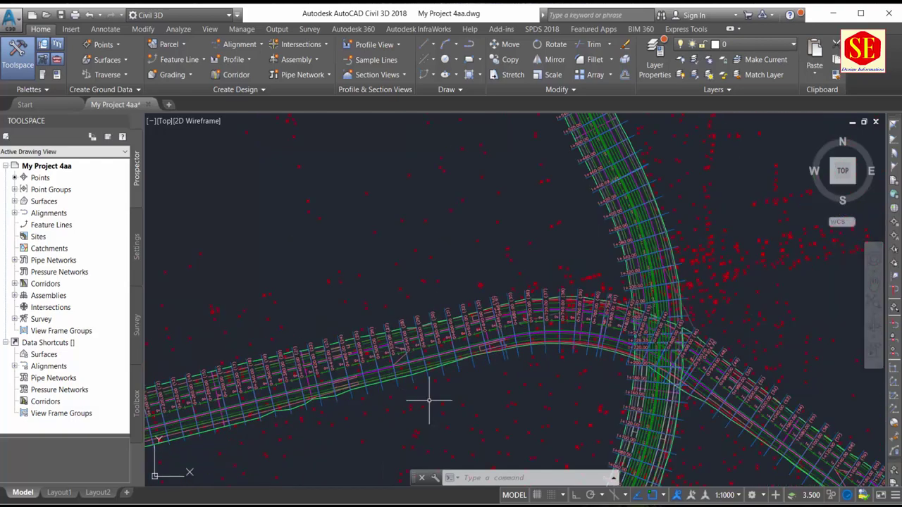
pyautogui.scroll(-1, 373, 282)
pyautogui.scroll(-1, 372, 282)
pyautogui.moveTo(626, 343)
pyautogui.mouseDown(button='middle')
pyautogui.moveTo(658, 335)
pyautogui.moveTo(499, 242)
pyautogui.mouseUp(button='middle')
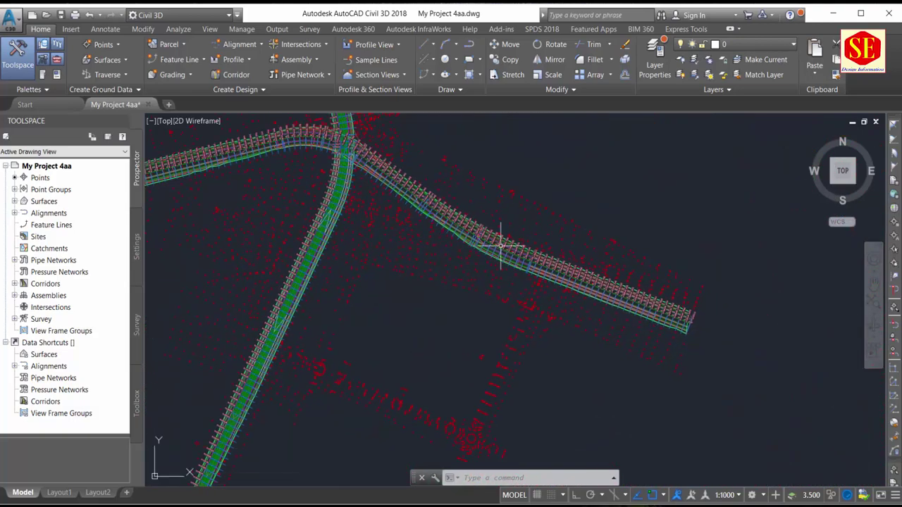
pyautogui.scroll(-2, 708, 267)
pyautogui.moveTo(564, 207); pyautogui.dragTo(570, 318, button='middle')
pyautogui.moveTo(564, 230); pyautogui.dragTo(549, 265, button='middle')
pyautogui.scroll(1, 549, 266)
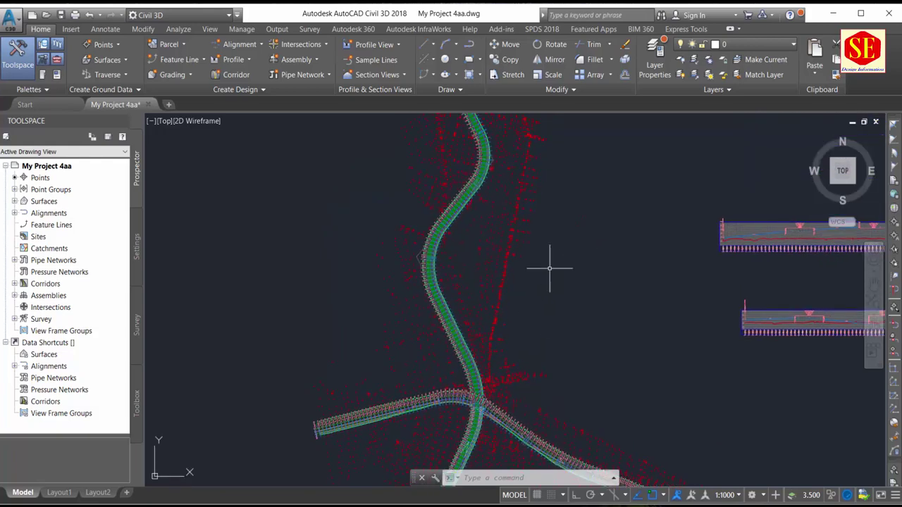
pyautogui.scroll(1, 562, 262)
pyautogui.scroll(2, 461, 161)
pyautogui.scroll(2, 597, 219)
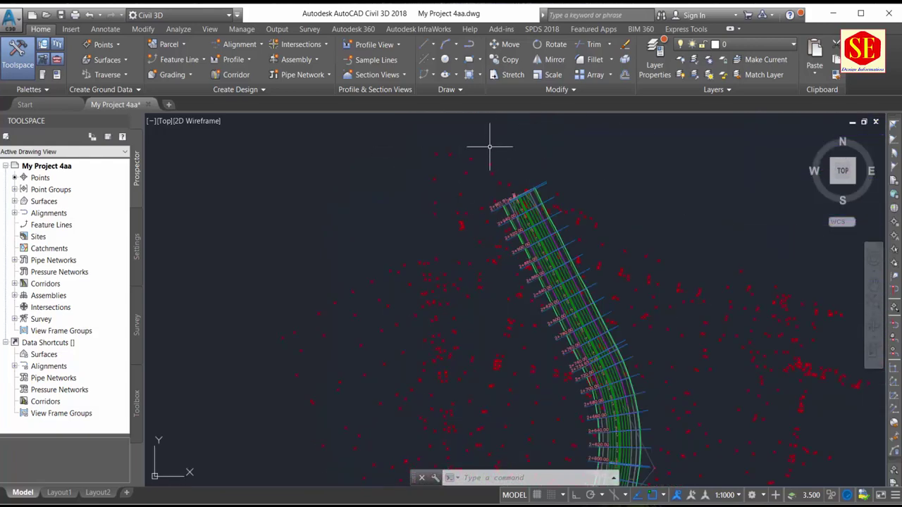
pyautogui.scroll(-1, 416, 137)
pyautogui.scroll(-1, 388, 242)
pyautogui.scroll(-1, 554, 343)
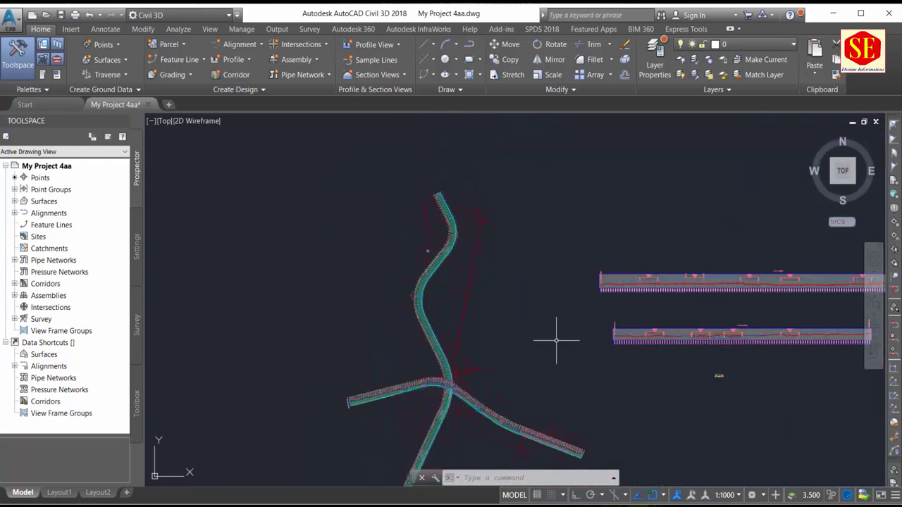
pyautogui.scroll(-1, 423, 252)
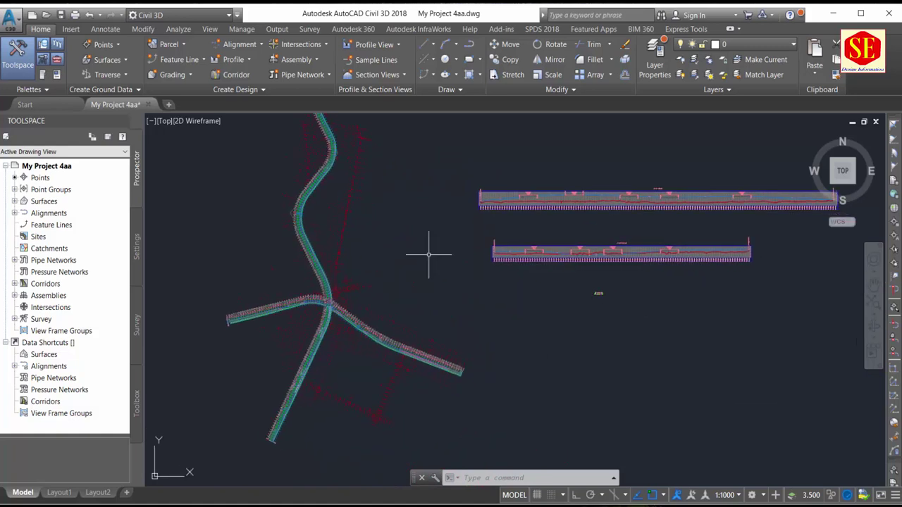
# Choose Create Section View from the Home tab's Section Views menu.
pyautogui.click(366, 75)
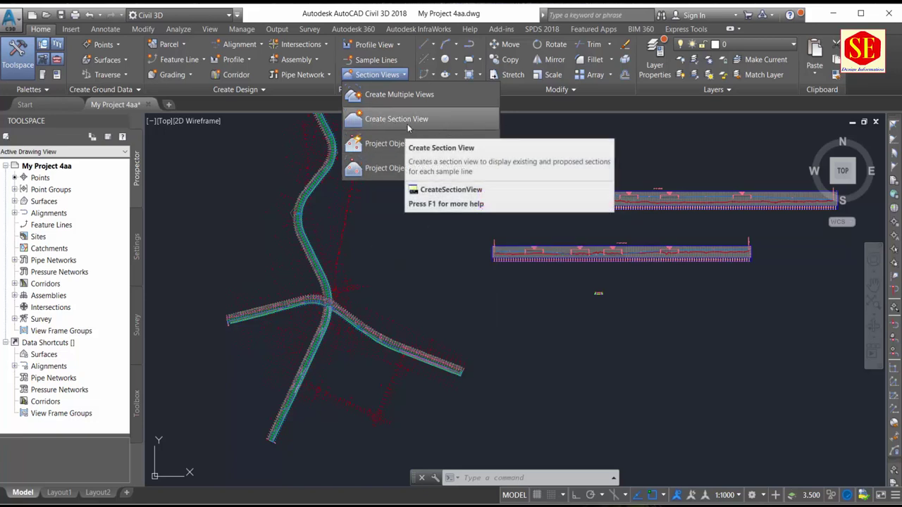
pyautogui.moveTo(396, 119)
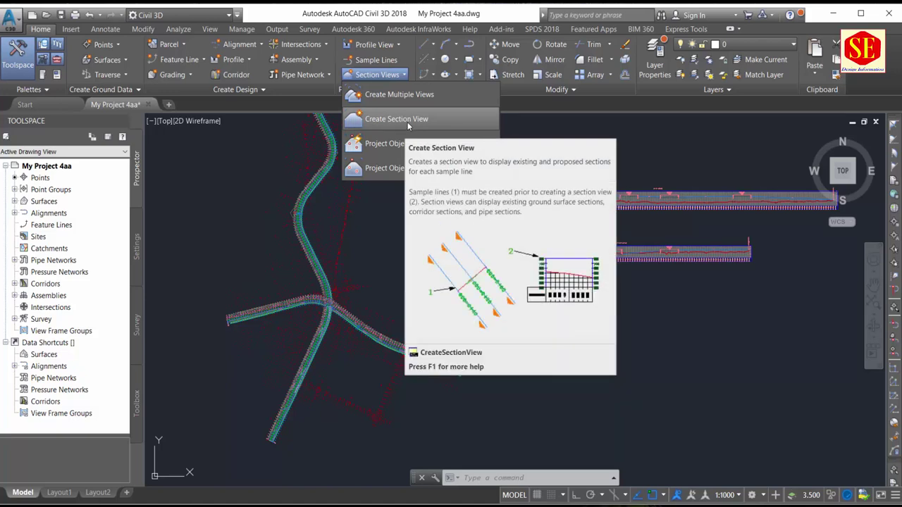
pyautogui.click(407, 122)
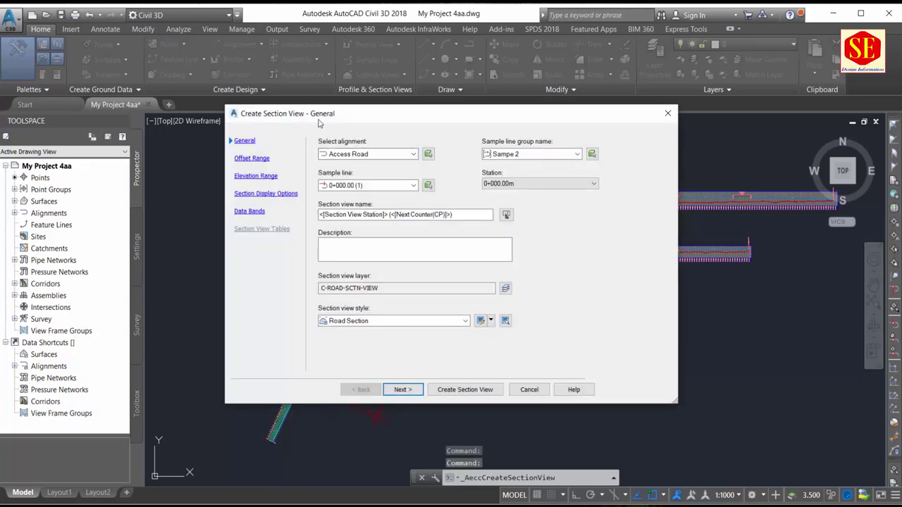
# Target Main Road's sample line at station 1+340.00 and continue to the offset range.
pyautogui.click(341, 154)
pyautogui.click(352, 169)
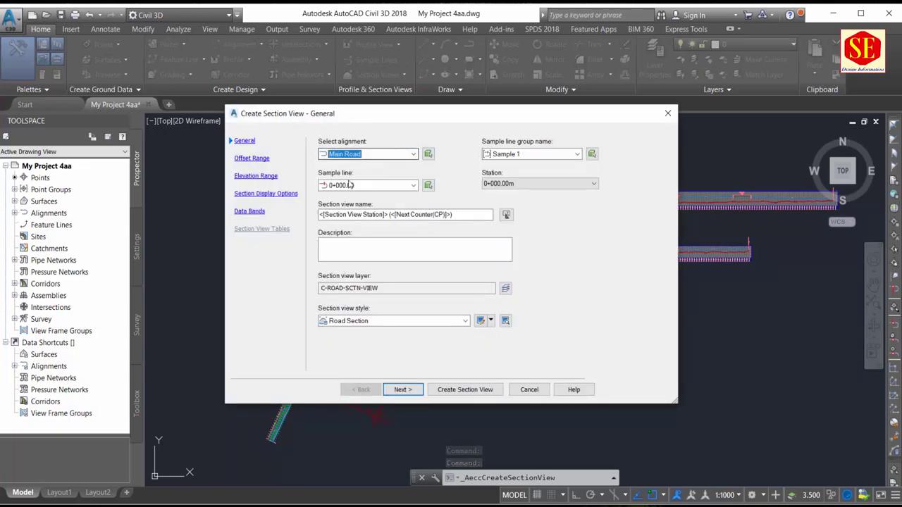
pyautogui.click(374, 185)
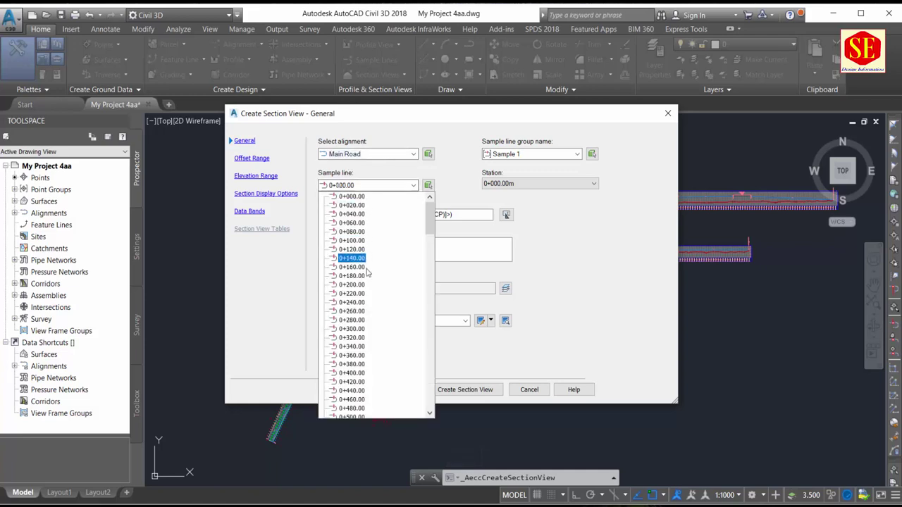
pyautogui.scroll(-15, 362, 323)
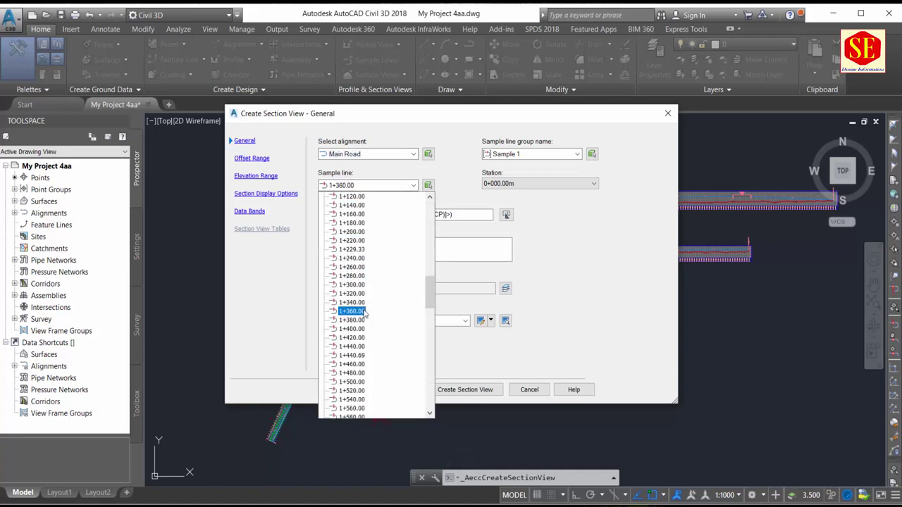
pyautogui.click(361, 303)
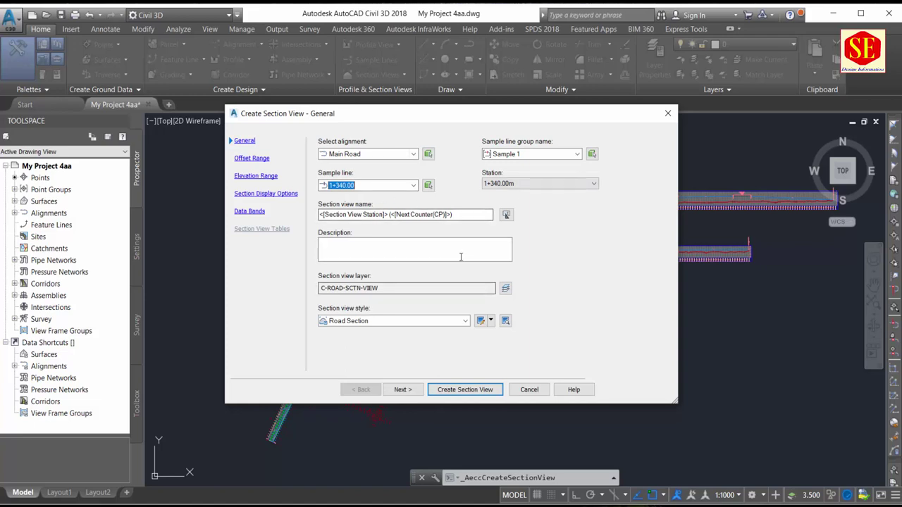
pyautogui.click(402, 392)
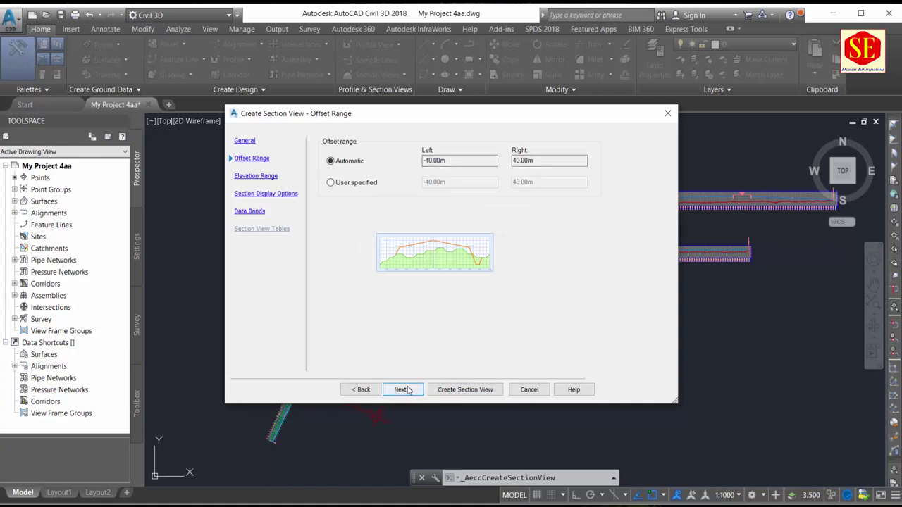
# Keep automatic −40 m to 40 m offsets and the 190–250 m elevation range, advancing to display options.
pyautogui.click(343, 186)
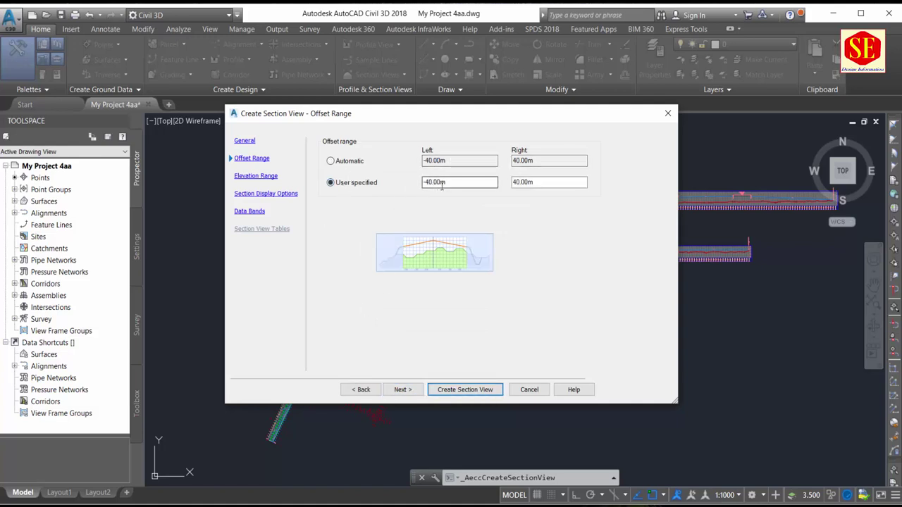
pyautogui.click(362, 163)
pyautogui.click(400, 389)
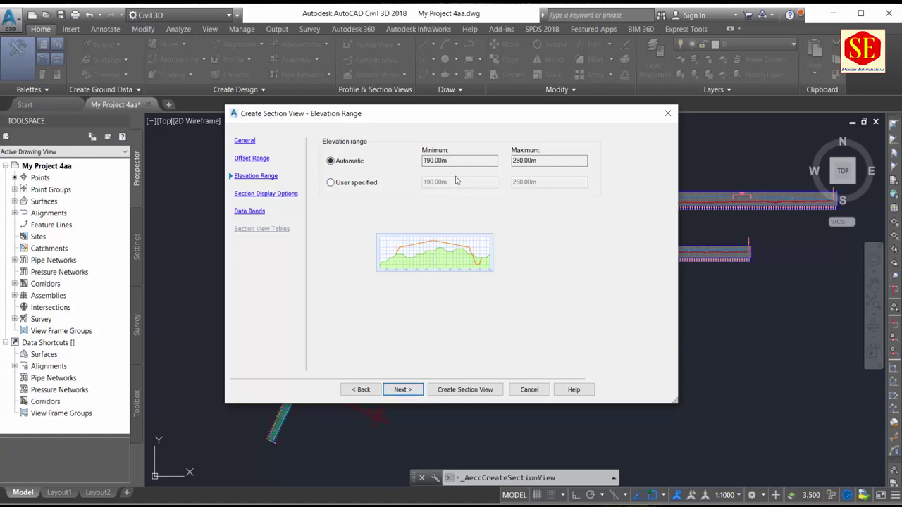
pyautogui.click(401, 390)
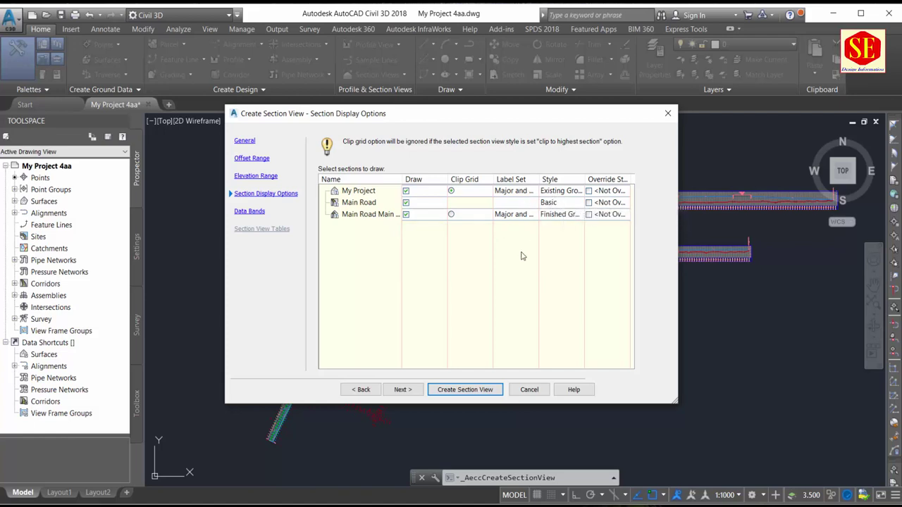
# Keep the Offsets Only band set and create the 1+340.00 section view.
pyautogui.click(402, 390)
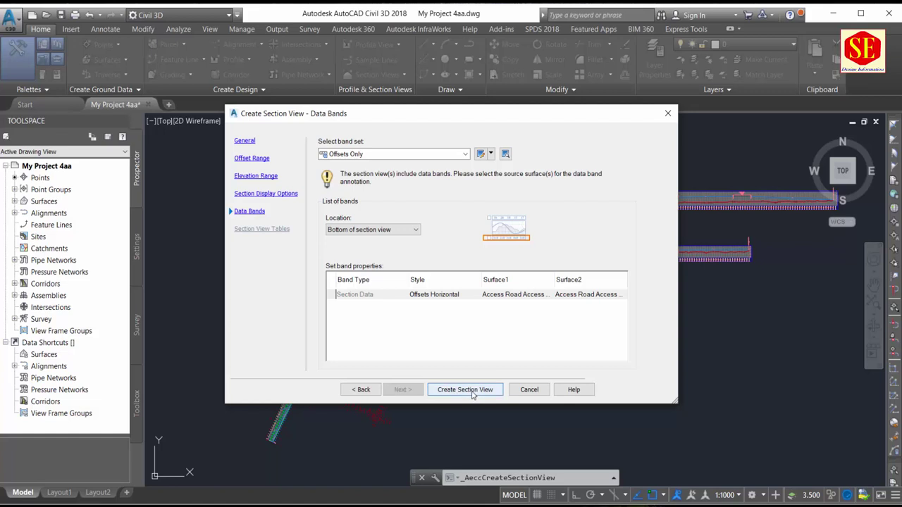
pyautogui.click(377, 154)
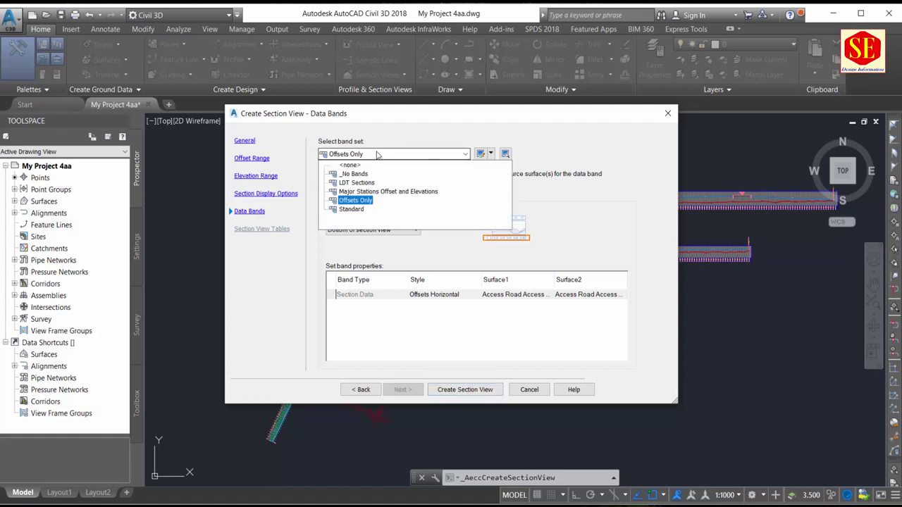
pyautogui.click(364, 201)
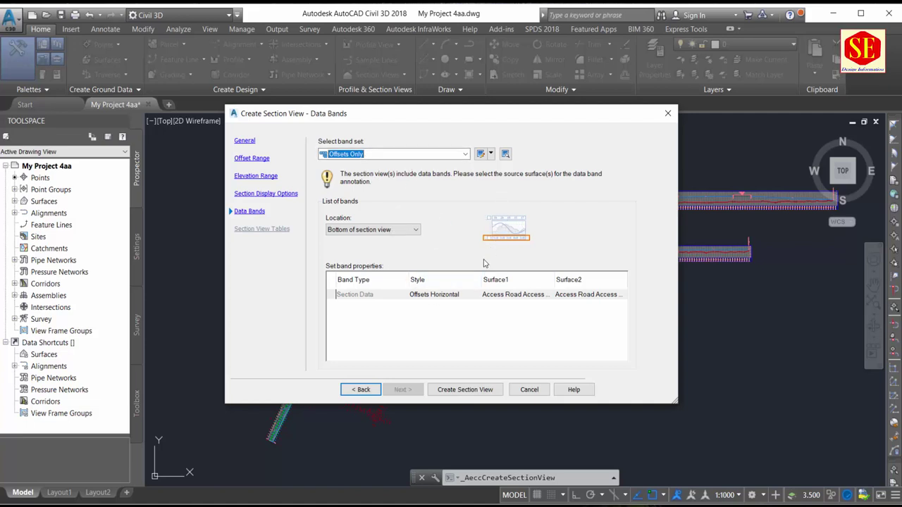
pyautogui.click(458, 391)
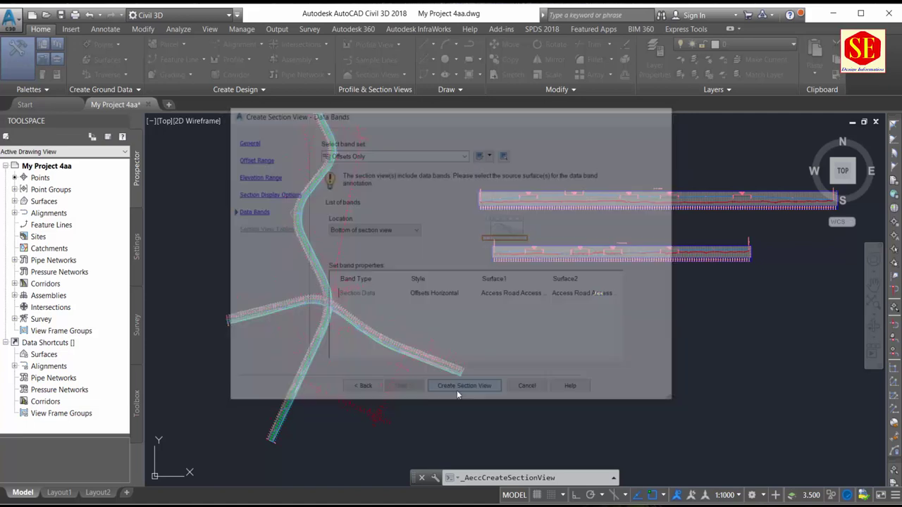
pyautogui.click(498, 295)
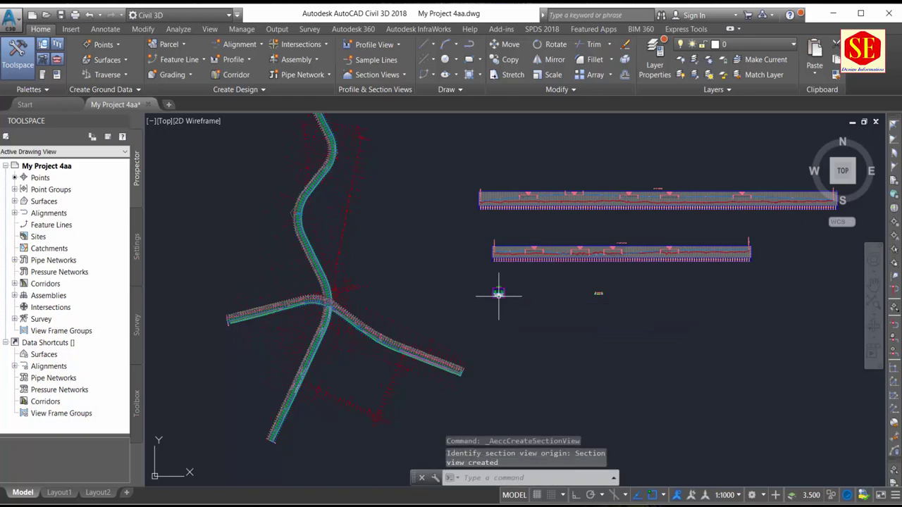
pyautogui.scroll(8, 501, 295)
pyautogui.scroll(2, 507, 280)
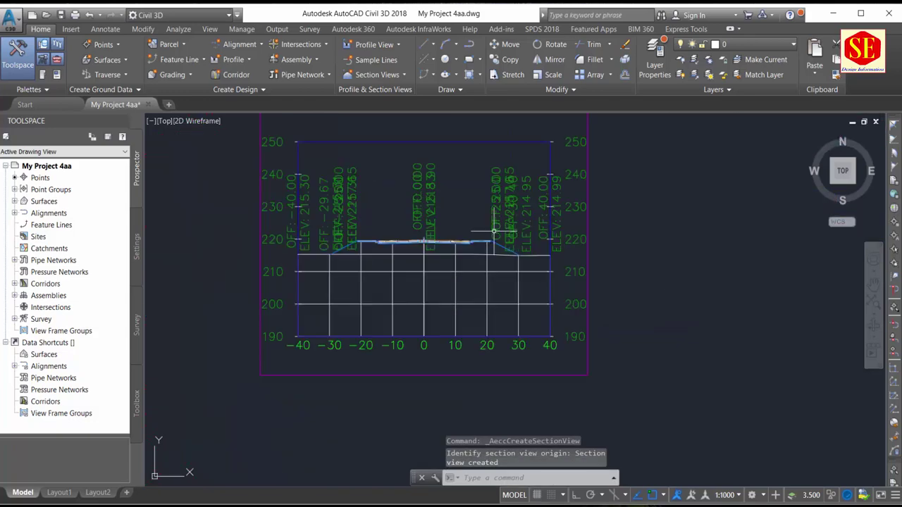
pyautogui.scroll(2, 518, 274)
pyautogui.scroll(2, 528, 268)
pyautogui.scroll(1, 521, 239)
pyautogui.scroll(-2, 516, 222)
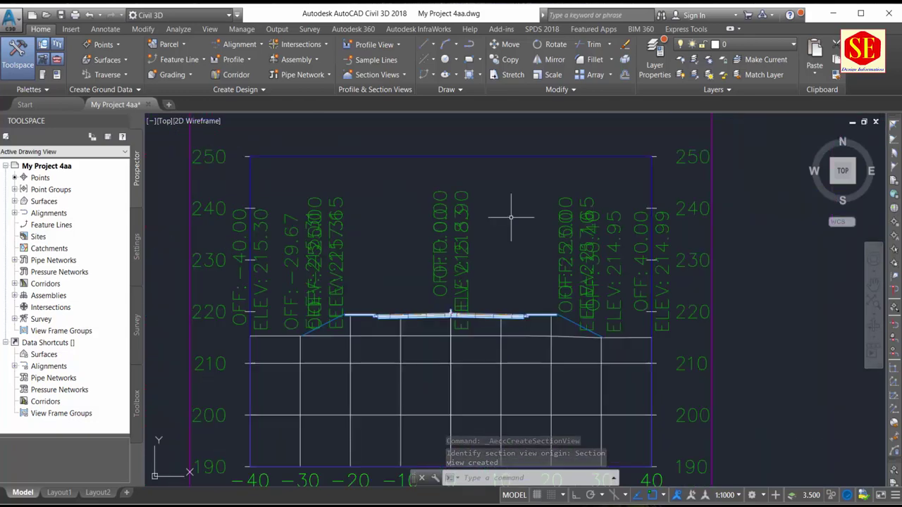
pyautogui.scroll(-2, 519, 211)
pyautogui.scroll(5, 519, 202)
pyautogui.scroll(-4, 350, 319)
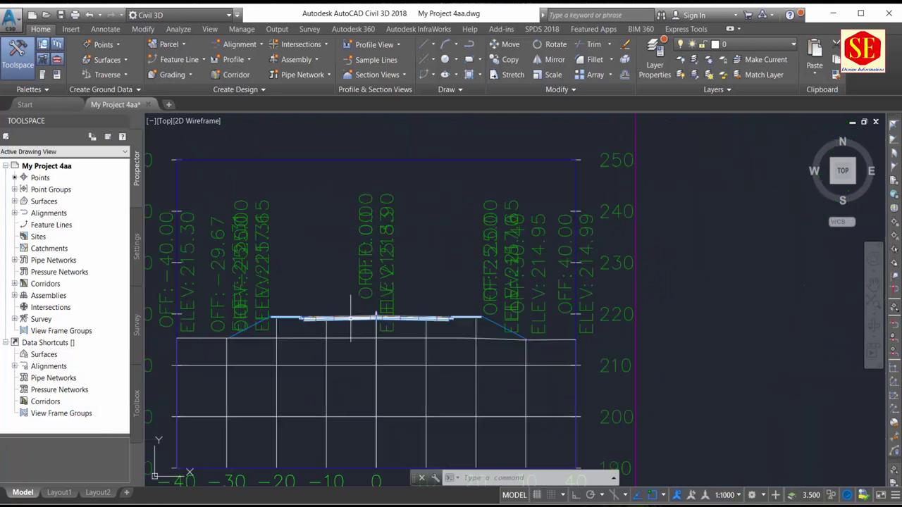
pyautogui.scroll(-2, 479, 342)
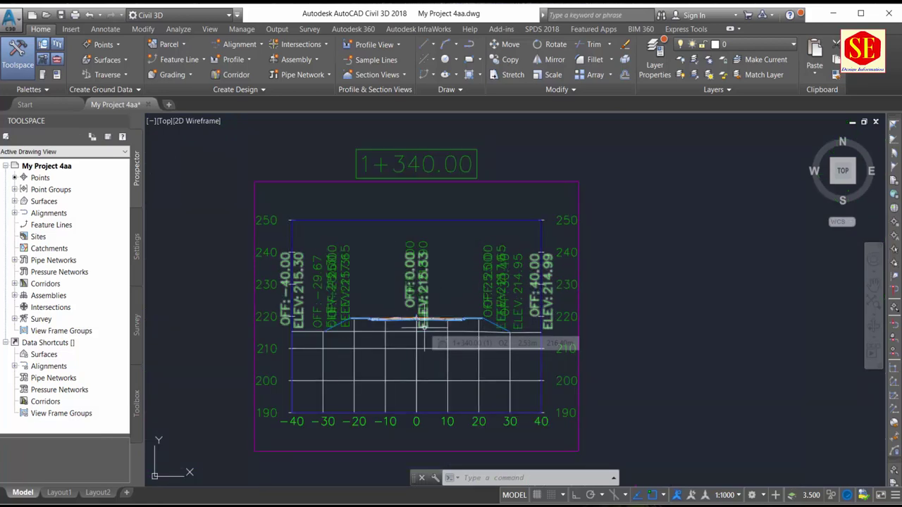
pyautogui.scroll(4, 424, 326)
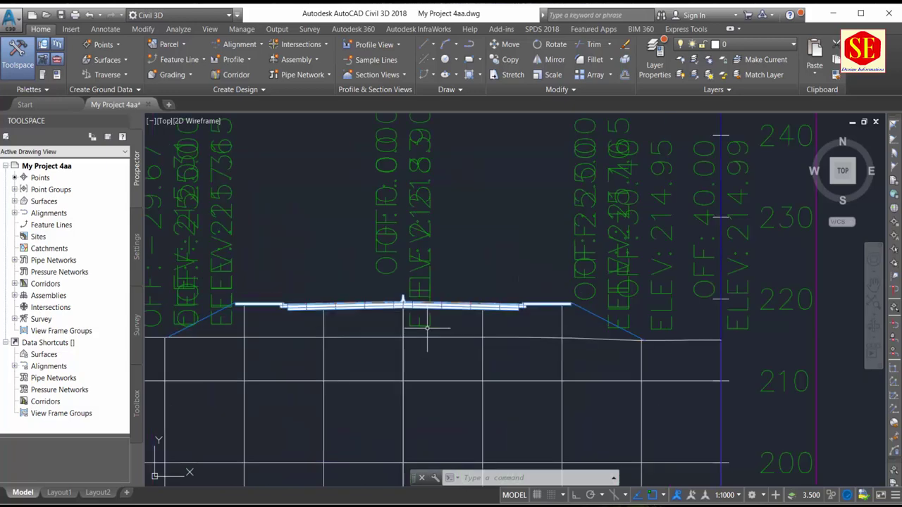
pyautogui.scroll(-4, 624, 289)
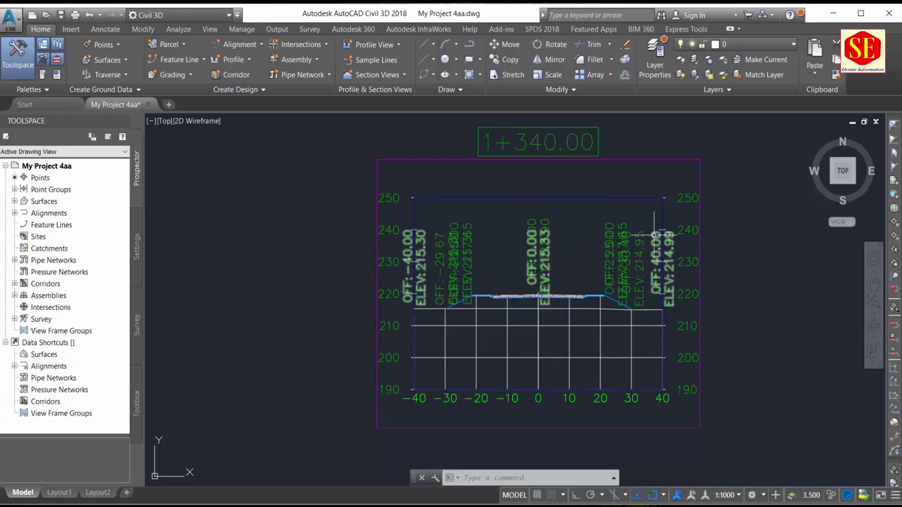
pyautogui.moveTo(603, 362); pyautogui.dragTo(549, 353, button='middle')
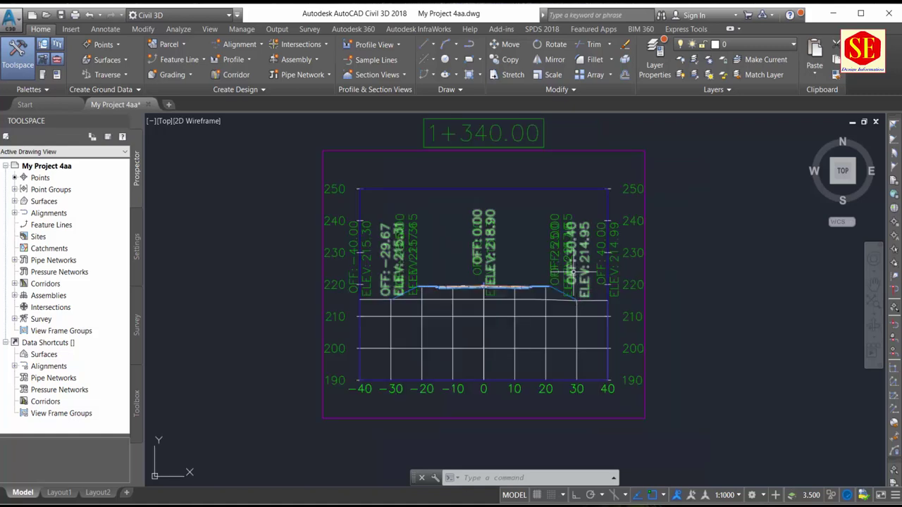
pyautogui.scroll(2, 606, 333)
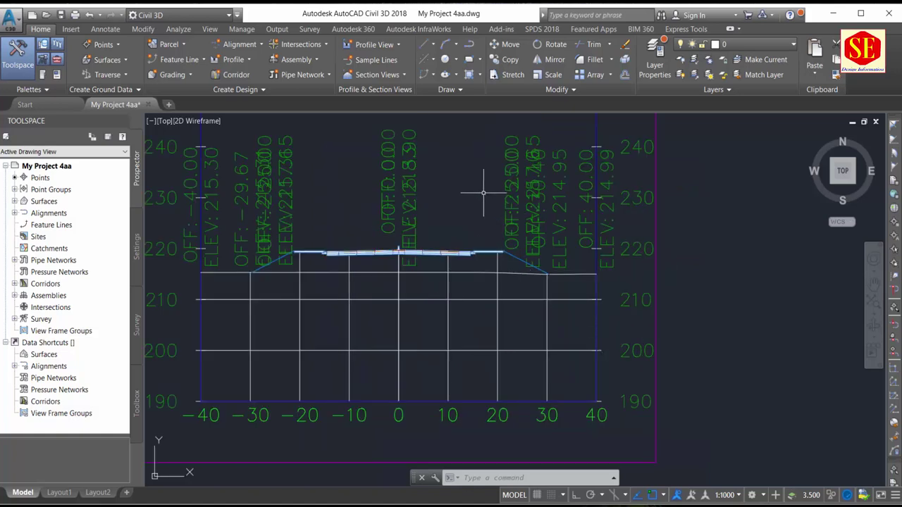
pyautogui.scroll(-2, 510, 272)
pyautogui.moveTo(463, 145); pyautogui.dragTo(470, 191, button='middle')
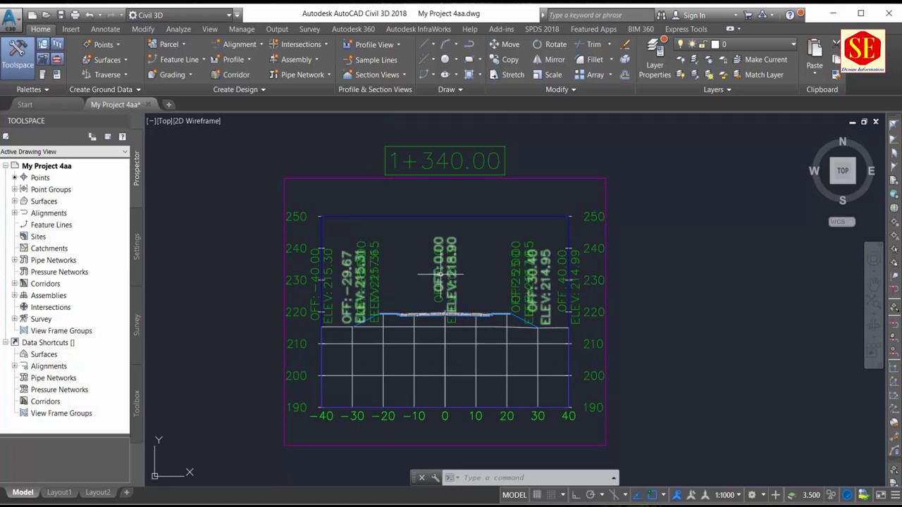
pyautogui.scroll(-4, 441, 274)
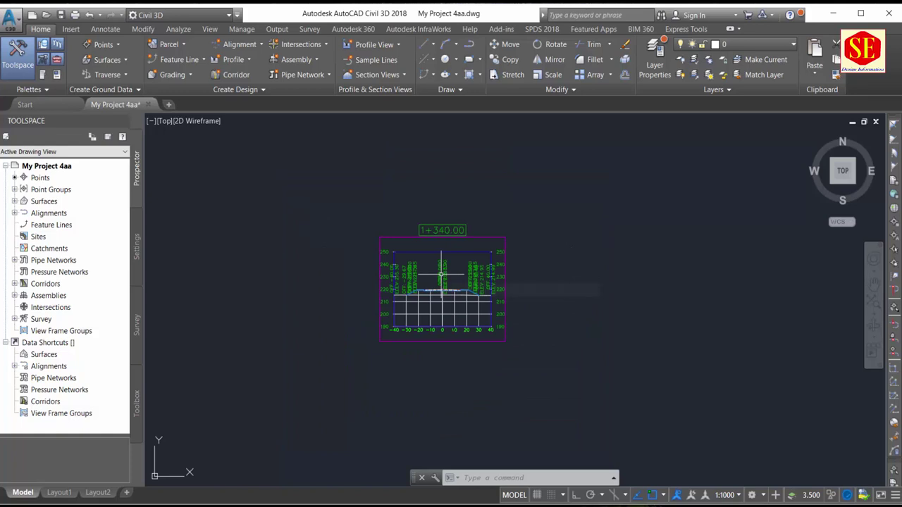
pyautogui.scroll(-4, 441, 274)
pyautogui.scroll(-1, 465, 260)
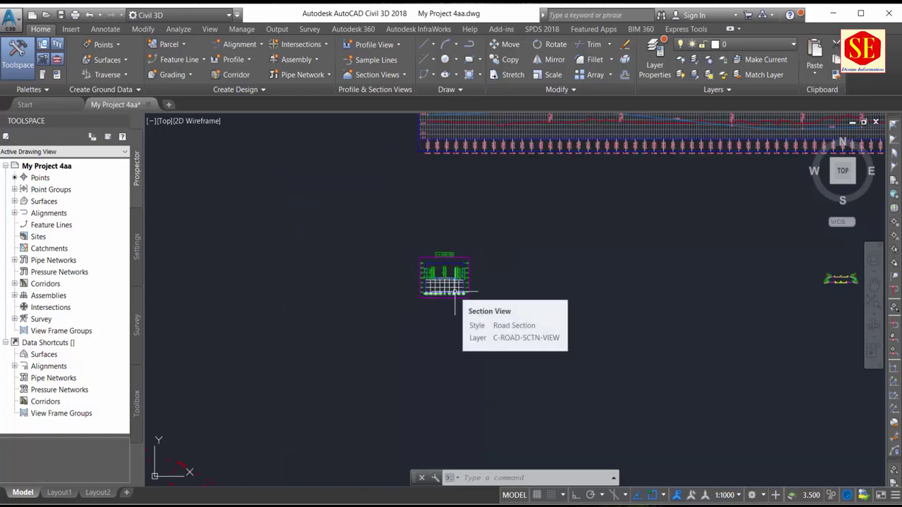
pyautogui.scroll(-2, 454, 290)
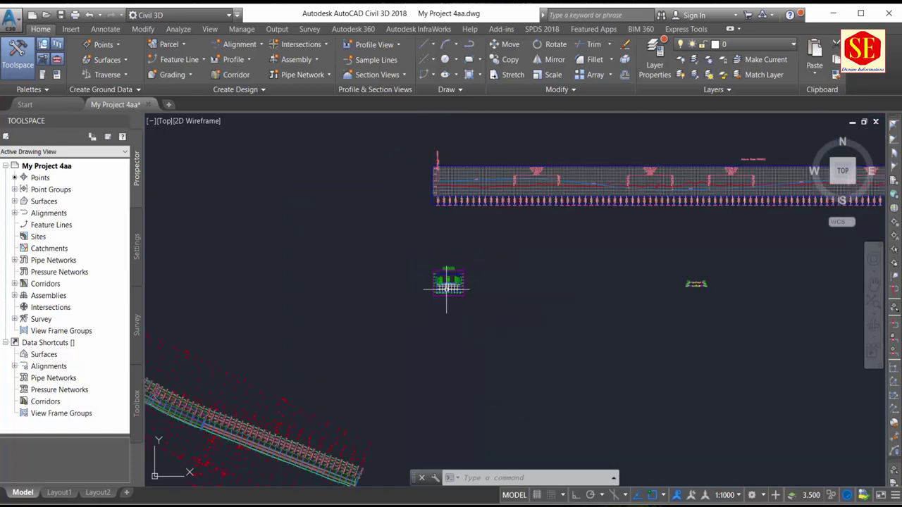
# Start Create Multiple Section Views for alignment Main Road with sample line group Sample 1.
pyautogui.click(391, 76)
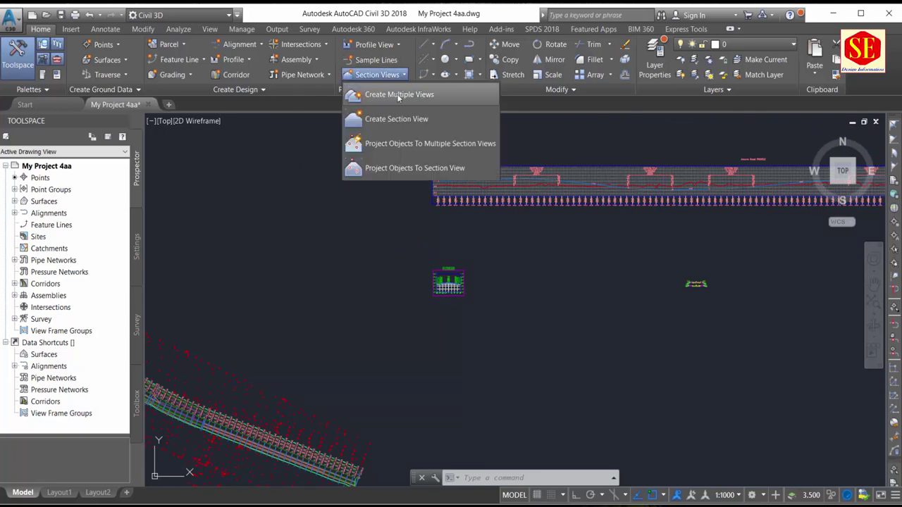
pyautogui.click(398, 96)
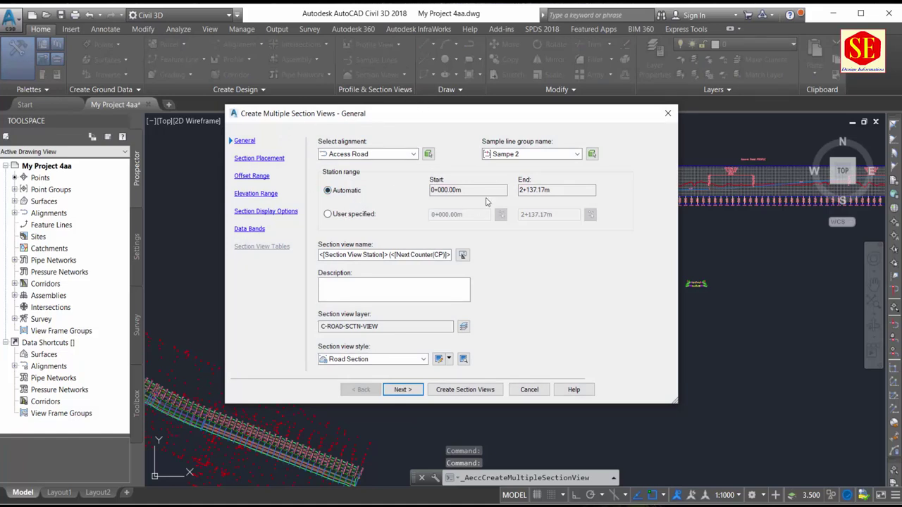
pyautogui.click(374, 155)
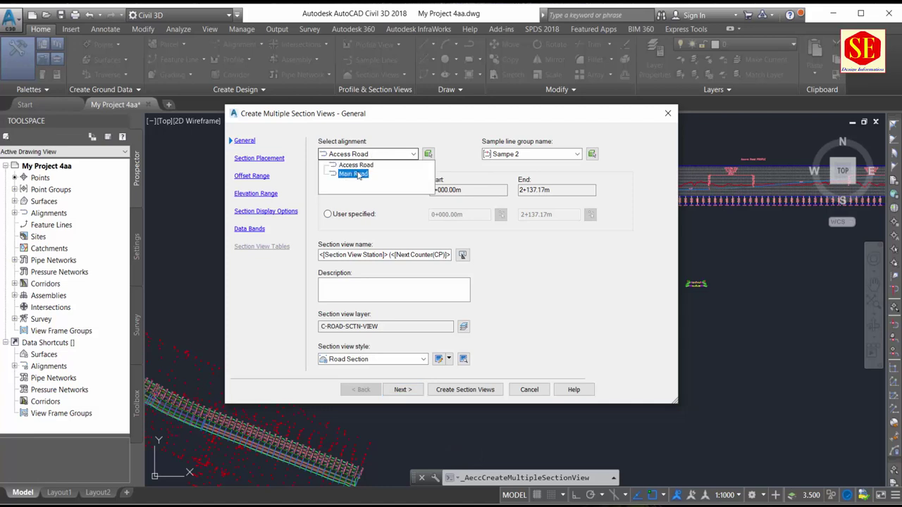
pyautogui.click(355, 173)
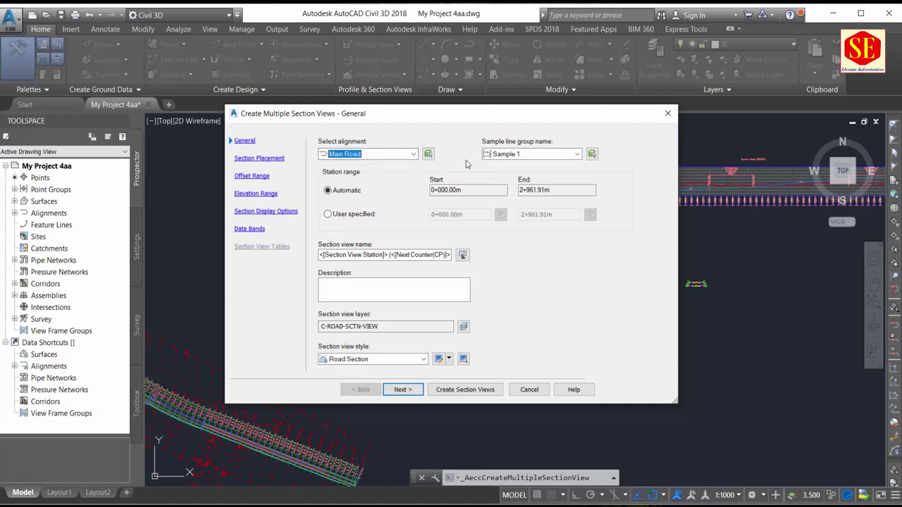
pyautogui.click(549, 154)
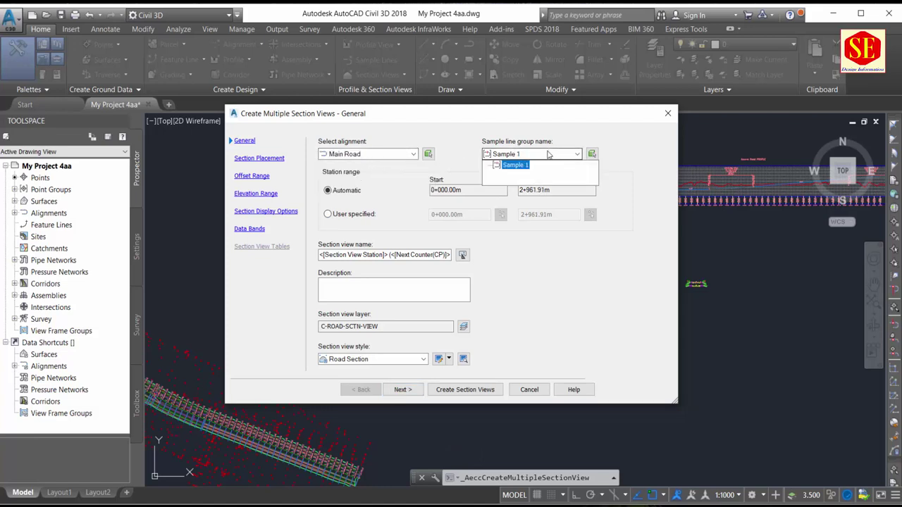
pyautogui.click(516, 167)
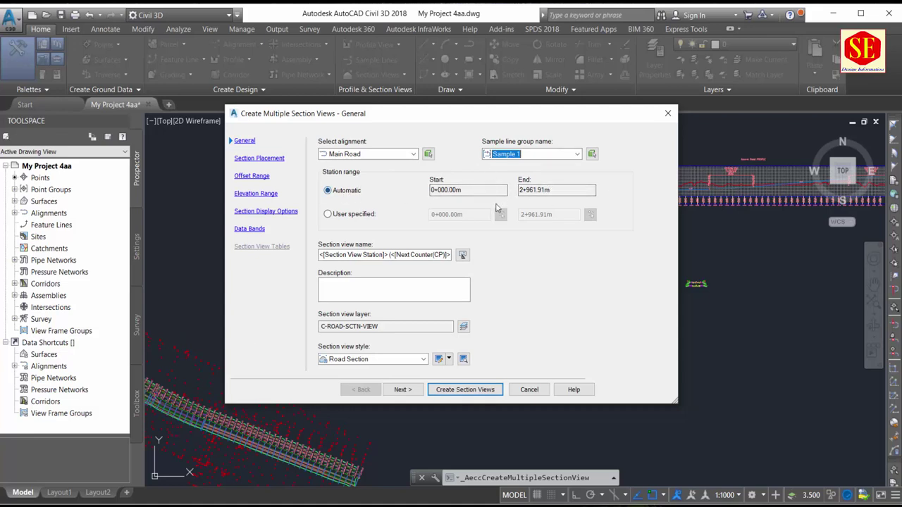
# Try a manual station range, revert to automatic, and advance to section placement.
pyautogui.click(358, 216)
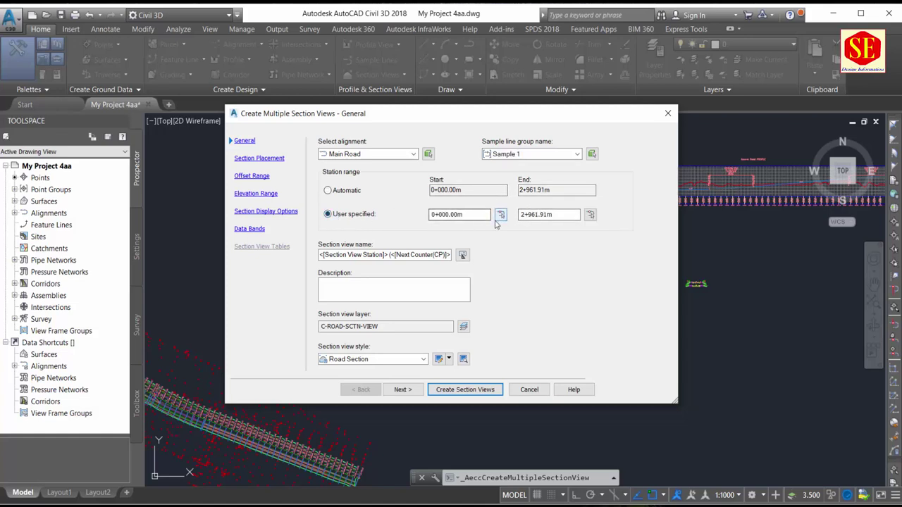
pyautogui.doubleClick(481, 216)
pyautogui.write('500')
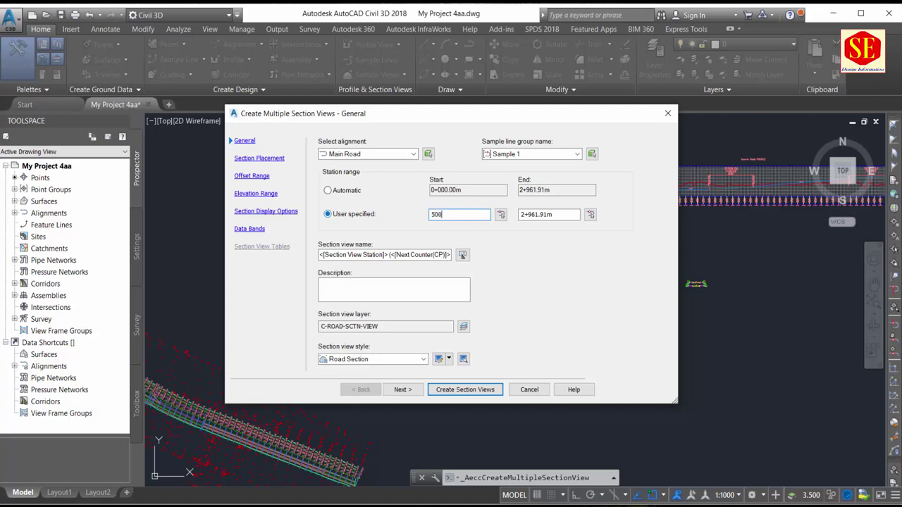
pyautogui.doubleClick(570, 219)
pyautogui.write('2+000')
pyautogui.click(347, 192)
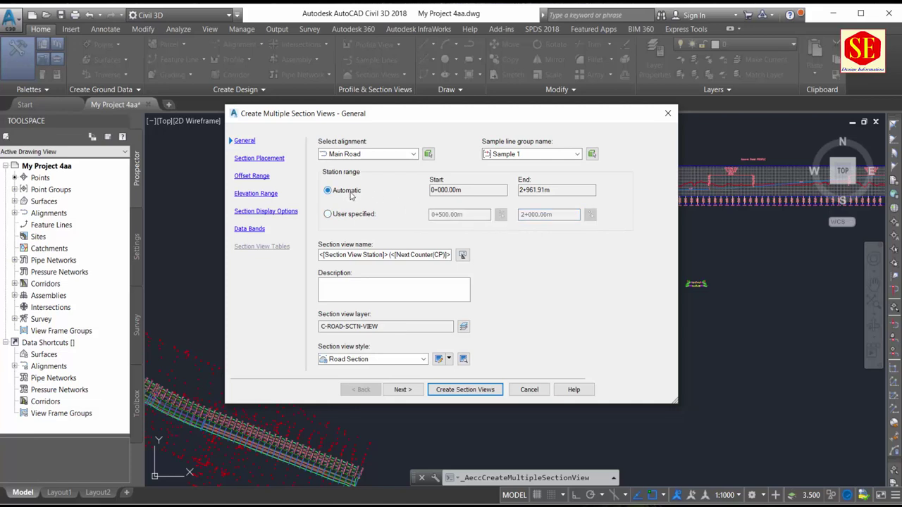
pyautogui.click(397, 391)
# Accept the default offset, elevation and display settings, keep Offsets Only bands, and create the section views.
pyautogui.click(397, 392)
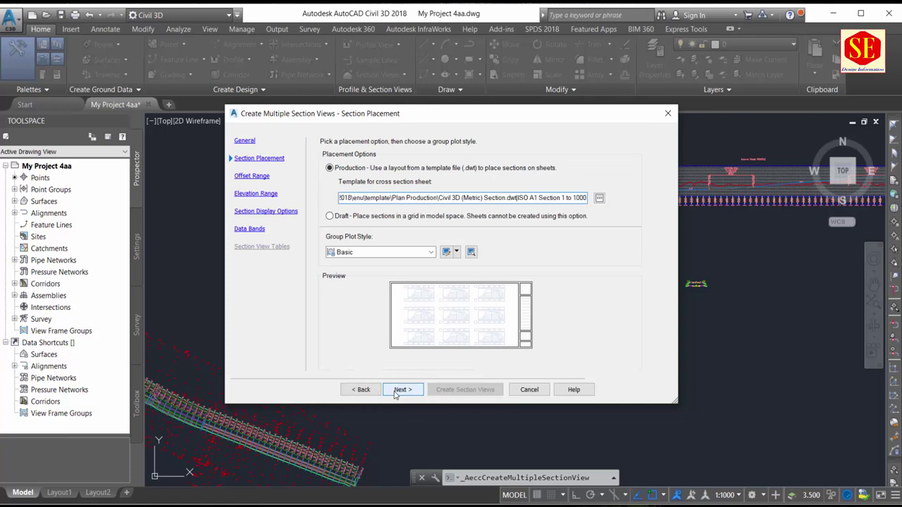
pyautogui.click(397, 391)
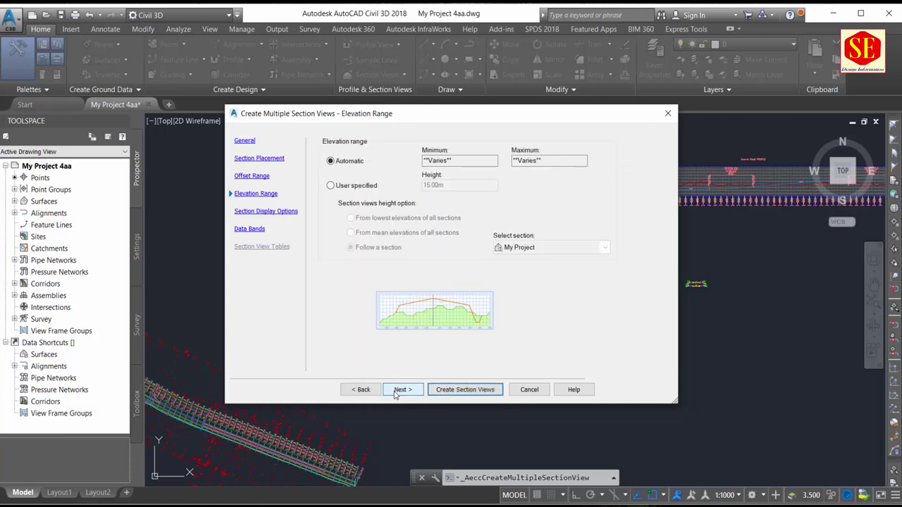
pyautogui.click(397, 392)
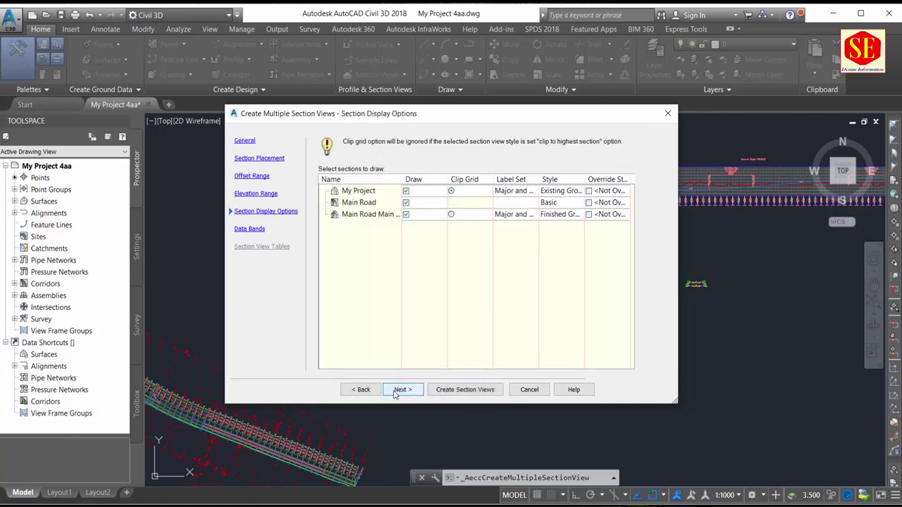
pyautogui.click(395, 392)
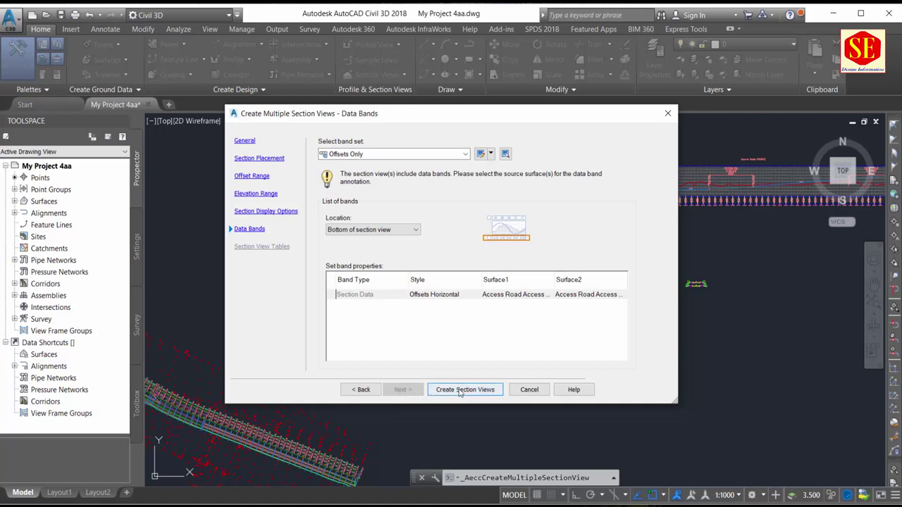
pyautogui.click(460, 393)
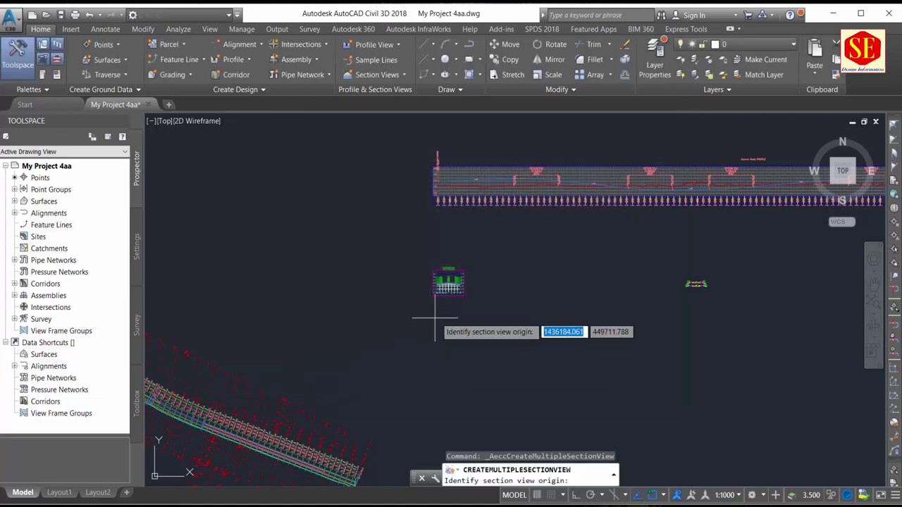
# Pick an origin in empty space right of the profiles to place Main Road's section view sheets.
pyautogui.scroll(-2, 458, 322)
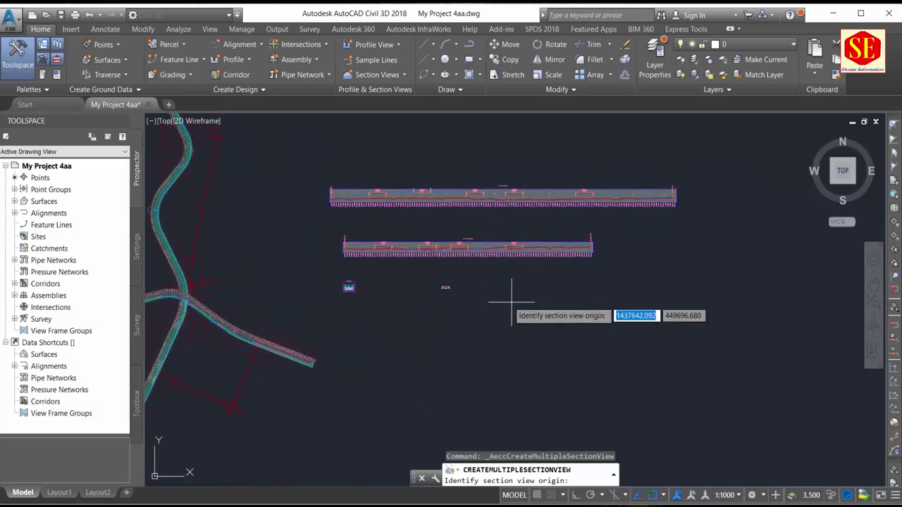
pyautogui.click(505, 301)
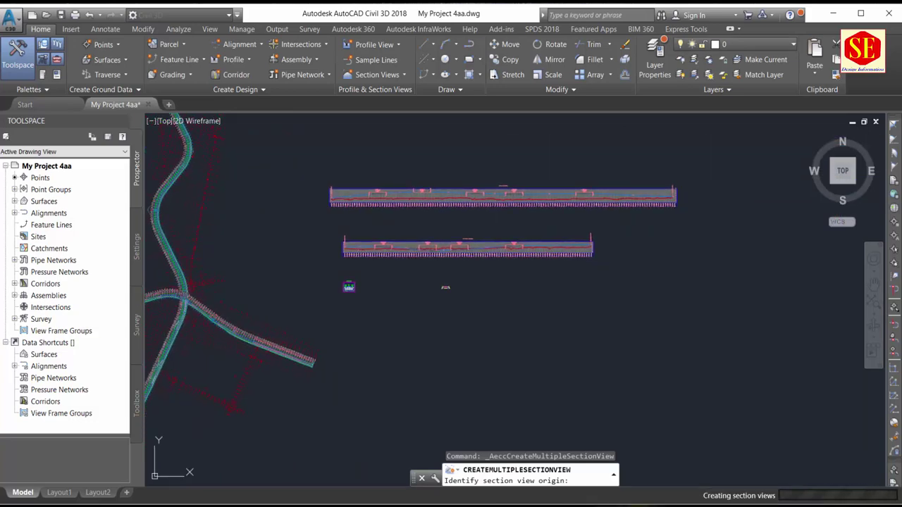
pyautogui.scroll(2, 473, 281)
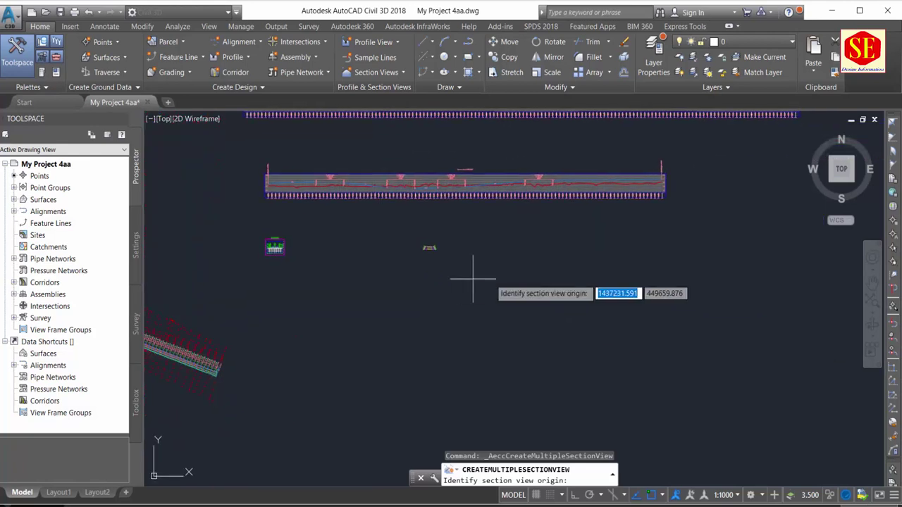
pyautogui.moveTo(543, 328); pyautogui.dragTo(511, 280, button='middle')
pyautogui.scroll(-2, 483, 272)
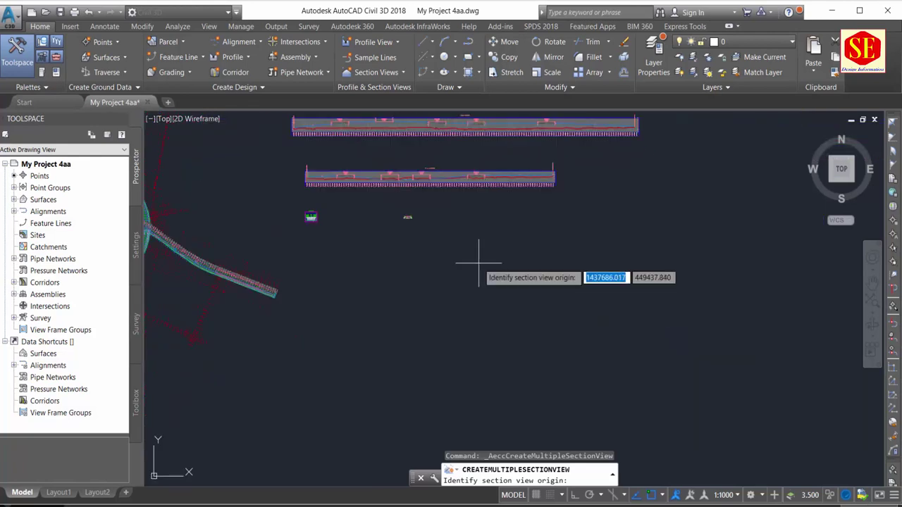
pyautogui.click(503, 302)
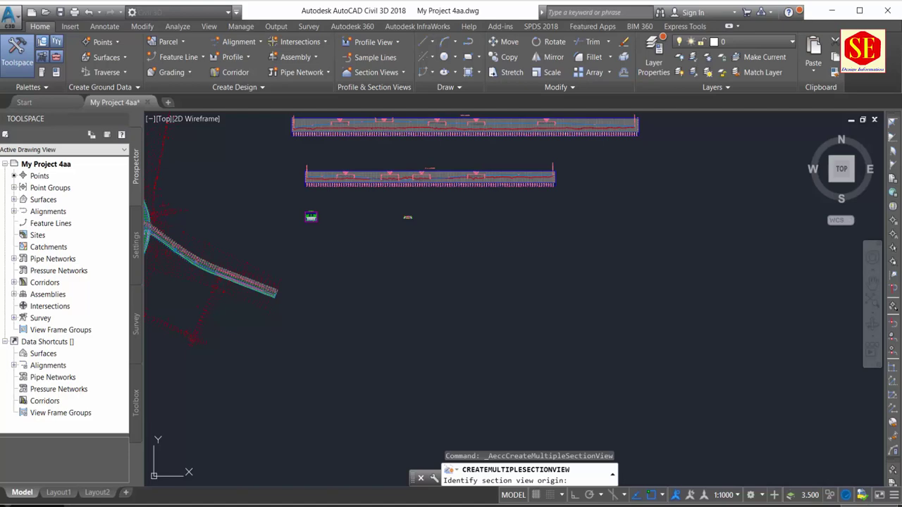
pyautogui.click(502, 294)
pyautogui.click(303, 205)
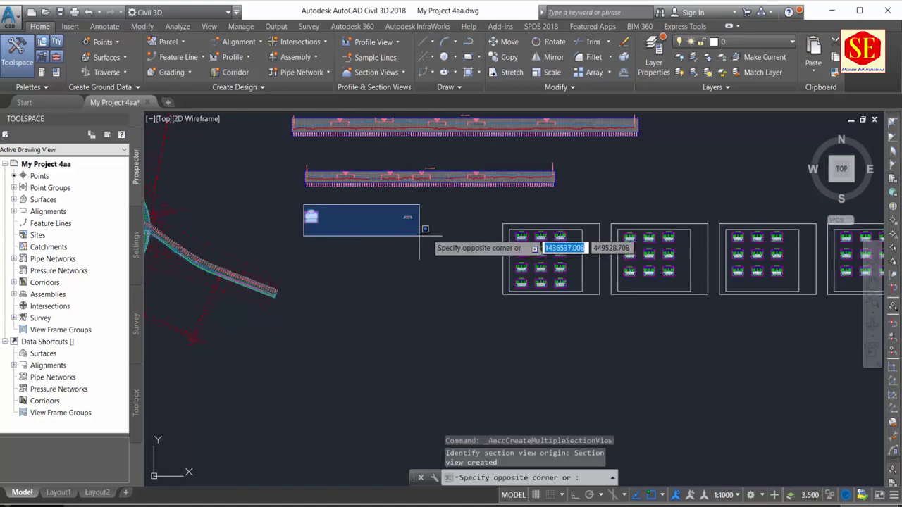
pyautogui.press('Escape')
pyautogui.scroll(3, 413, 242)
pyautogui.scroll(3, 392, 208)
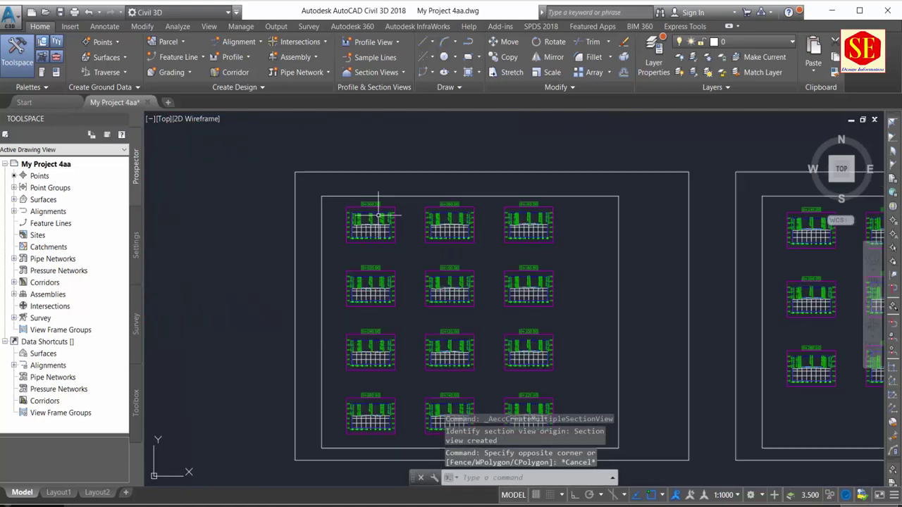
pyautogui.scroll(3, 368, 235)
pyautogui.scroll(2, 338, 253)
pyautogui.scroll(-2, 332, 265)
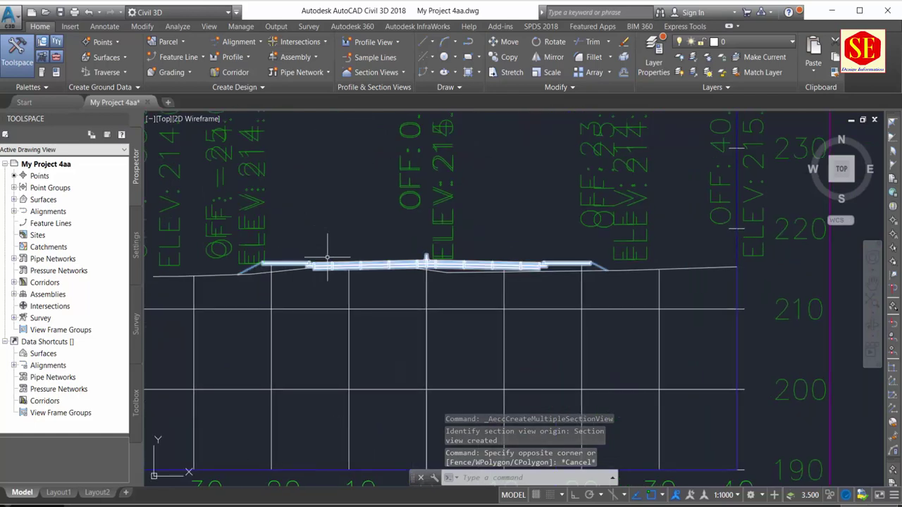
pyautogui.scroll(-5, 373, 267)
pyautogui.moveTo(373, 338); pyautogui.dragTo(373, 293, button='middle')
pyautogui.scroll(5, 342, 258)
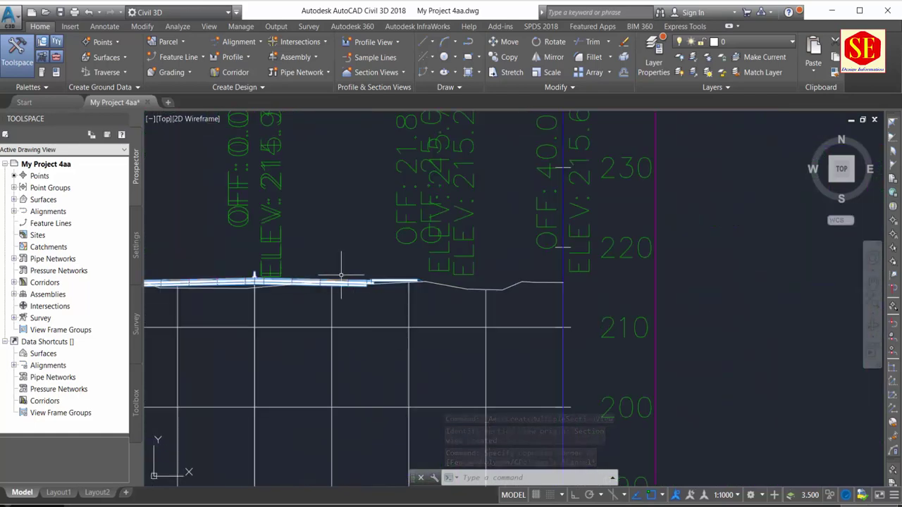
pyautogui.scroll(-8, 422, 260)
pyautogui.scroll(-2, 557, 268)
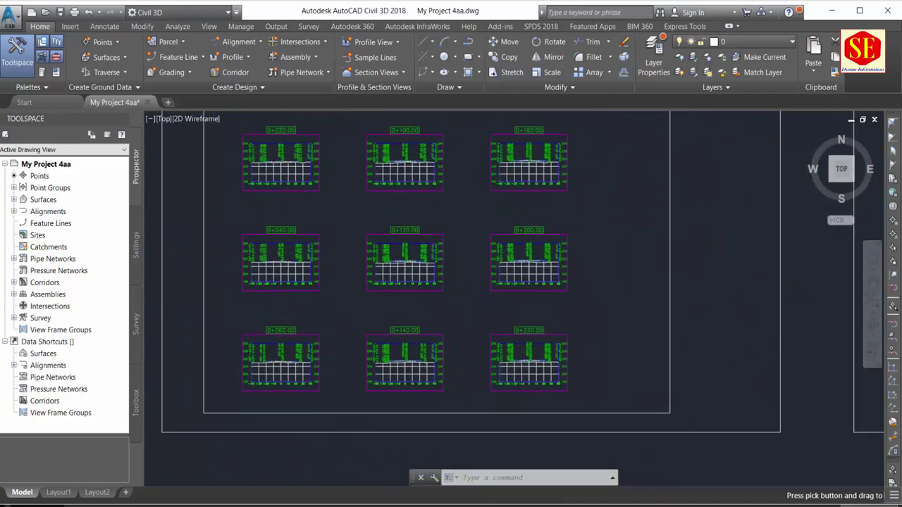
pyautogui.scroll(6, 553, 327)
pyautogui.scroll(-4, 640, 249)
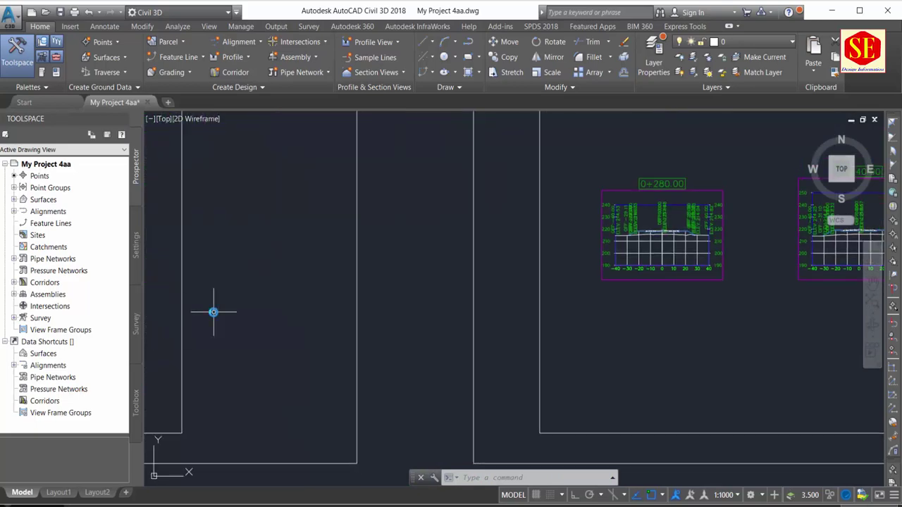
pyautogui.scroll(4, 536, 254)
pyautogui.scroll(1, 522, 217)
pyautogui.scroll(2, 522, 216)
pyautogui.scroll(-6, 312, 312)
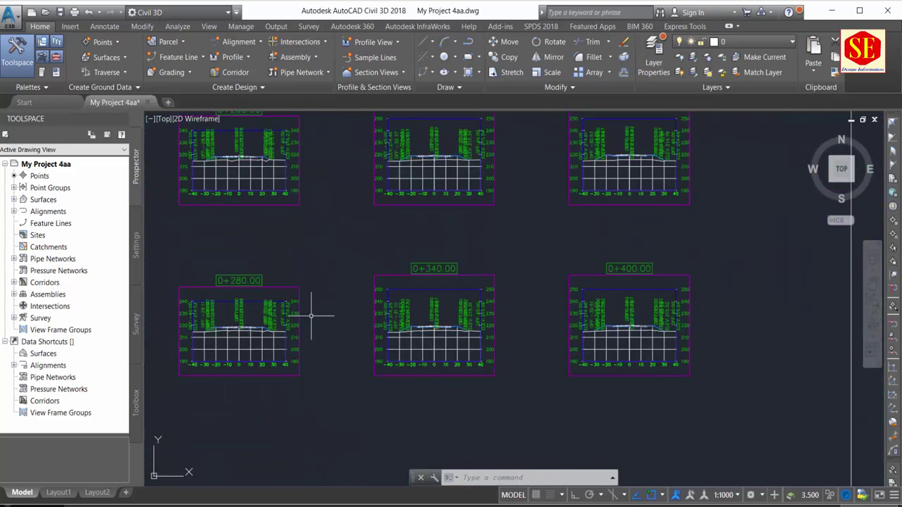
pyautogui.scroll(6, 415, 232)
pyautogui.scroll(-5, 412, 227)
pyautogui.scroll(-5, 397, 211)
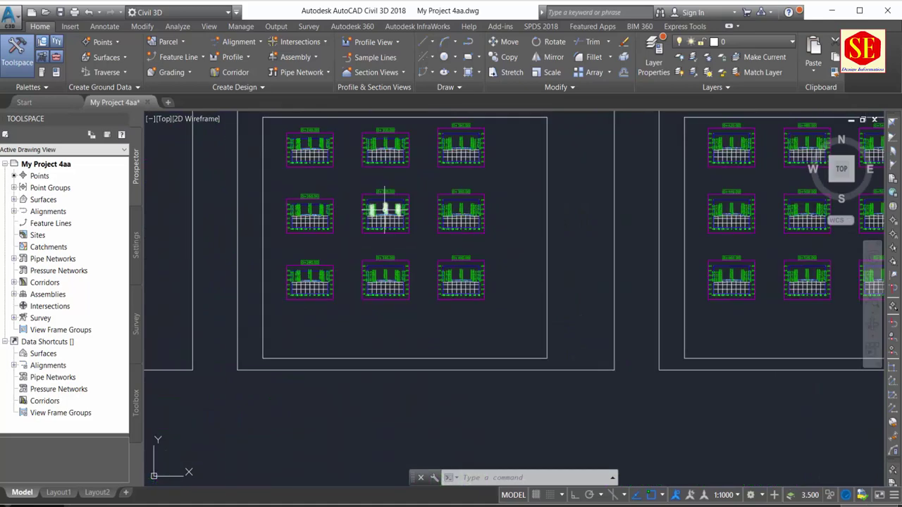
pyautogui.scroll(8, 461, 281)
pyautogui.scroll(4, 462, 281)
pyautogui.scroll(-2, 451, 289)
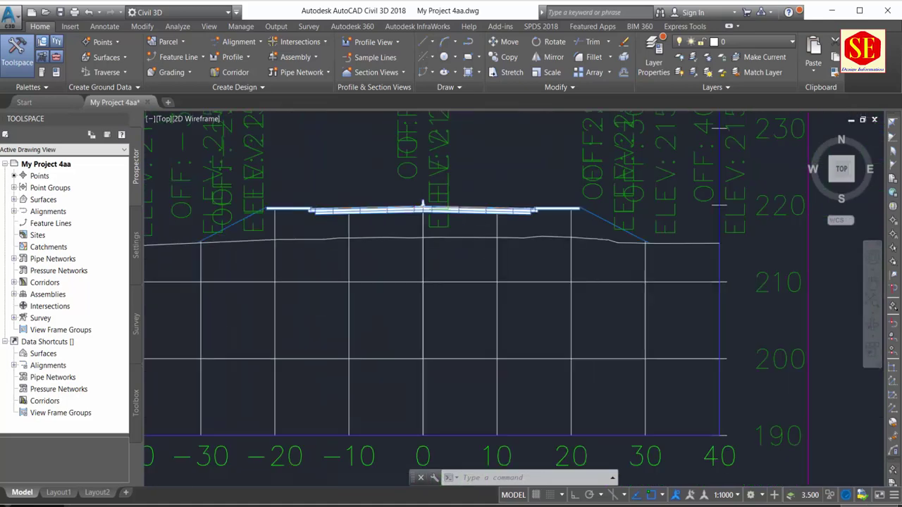
pyautogui.scroll(-4, 437, 299)
pyautogui.scroll(-1, 436, 299)
pyautogui.scroll(2, 417, 202)
pyautogui.scroll(-2, 416, 202)
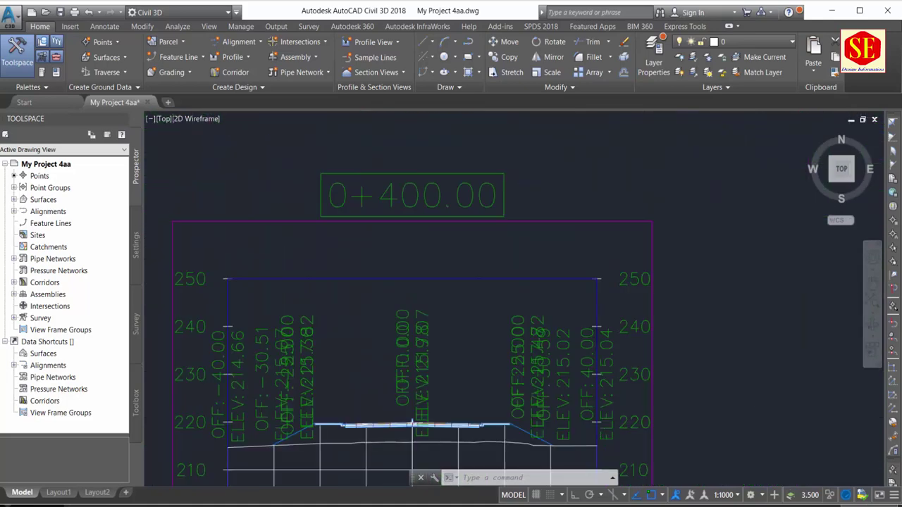
pyautogui.scroll(-4, 554, 195)
pyautogui.scroll(-1, 176, 273)
pyautogui.scroll(-2, 176, 273)
pyautogui.scroll(3, 259, 224)
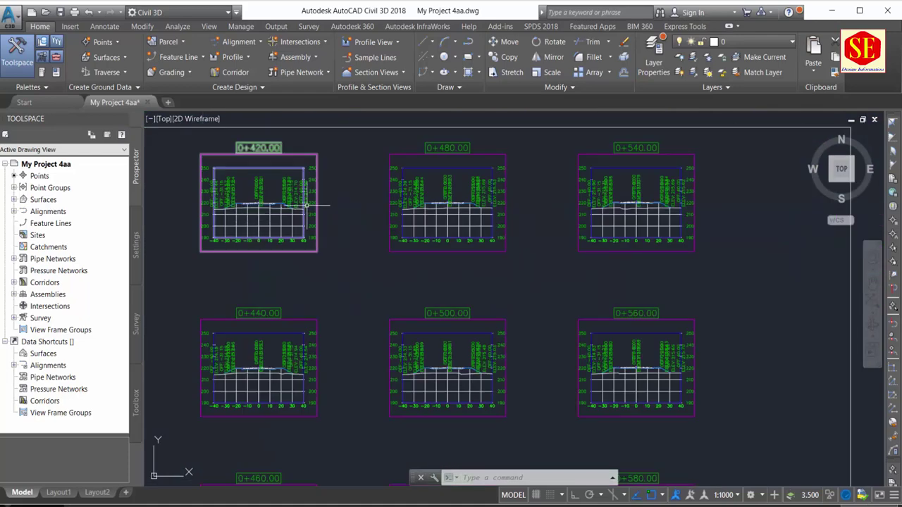
pyautogui.scroll(4, 307, 205)
pyautogui.scroll(-4, 424, 178)
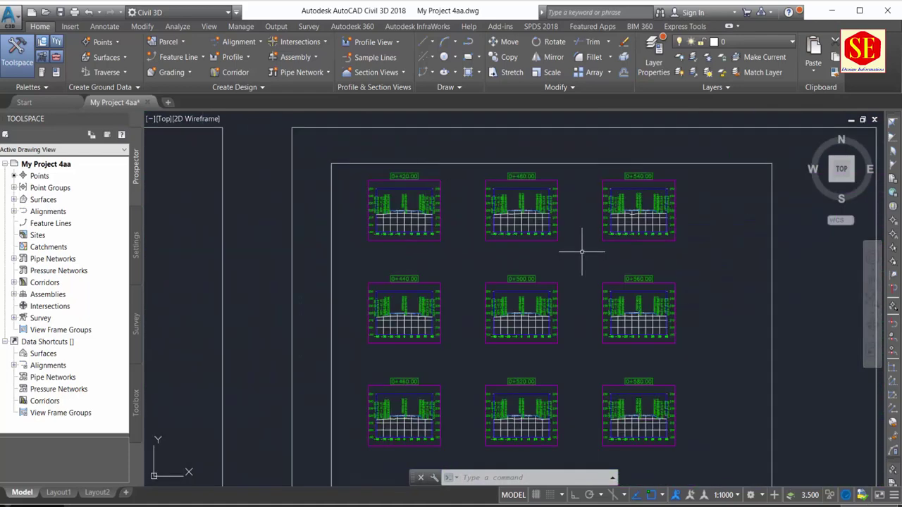
pyautogui.scroll(4, 709, 216)
pyautogui.scroll(5, 413, 167)
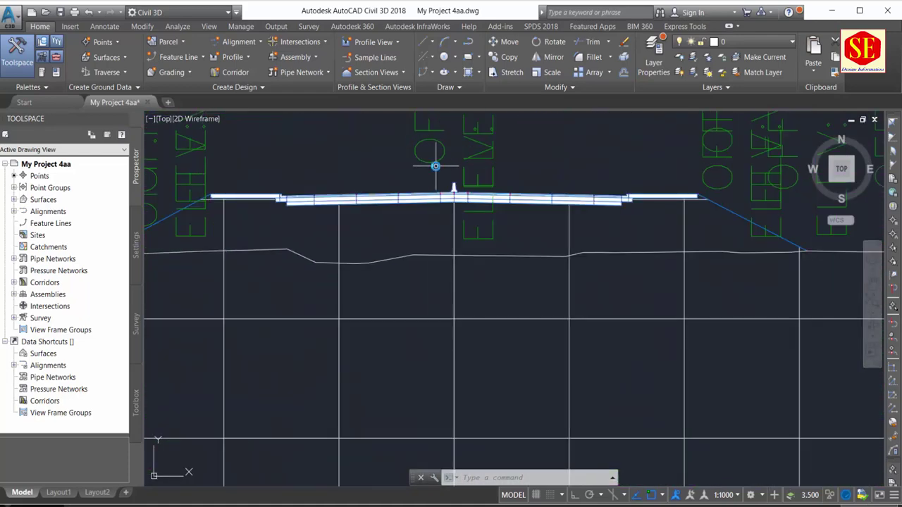
pyautogui.scroll(-4, 435, 166)
pyautogui.scroll(-3, 395, 212)
pyautogui.moveTo(331, 207); pyautogui.dragTo(332, 277, button='middle')
pyautogui.moveTo(726, 294); pyautogui.dragTo(428, 314, button='middle')
pyautogui.scroll(5, 706, 301)
pyautogui.scroll(2, 498, 269)
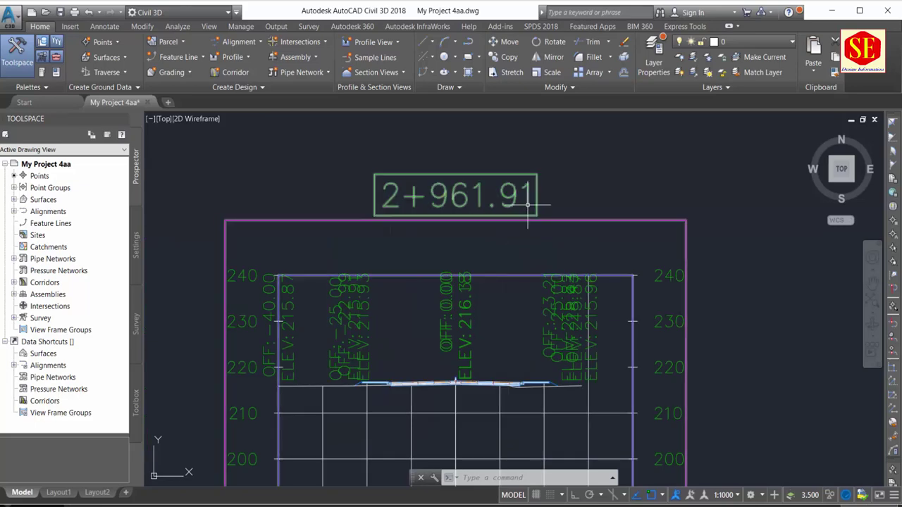
pyautogui.scroll(-5, 514, 215)
pyautogui.scroll(5, 591, 217)
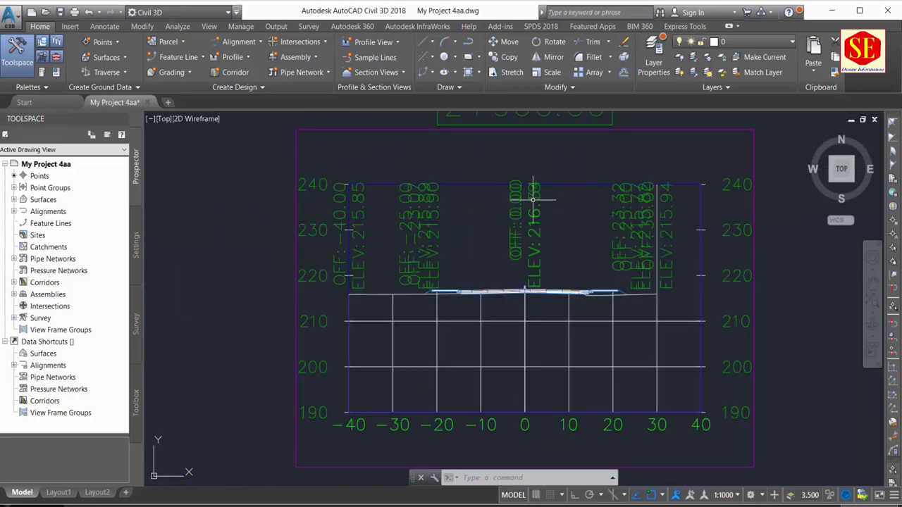
pyautogui.scroll(-8, 599, 240)
pyautogui.scroll(-5, 602, 254)
pyautogui.scroll(3, 498, 258)
pyautogui.scroll(4, 498, 259)
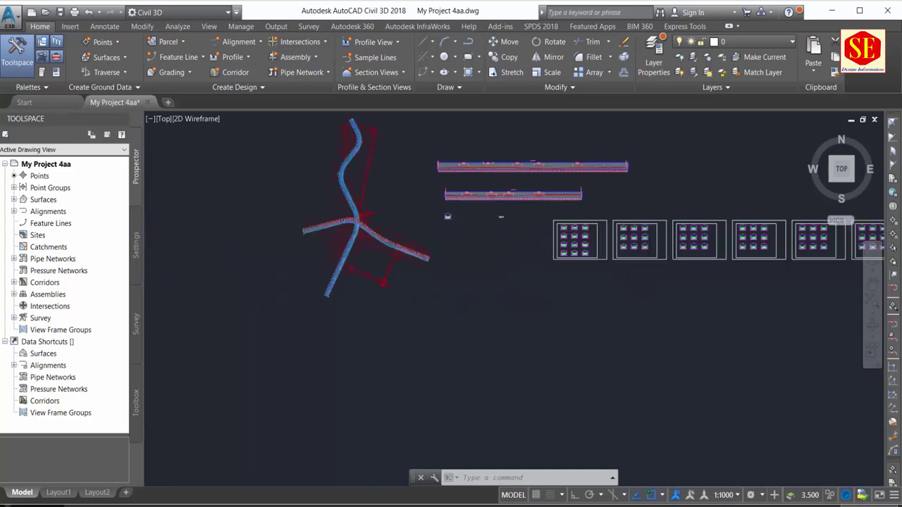
pyautogui.scroll(1, 445, 215)
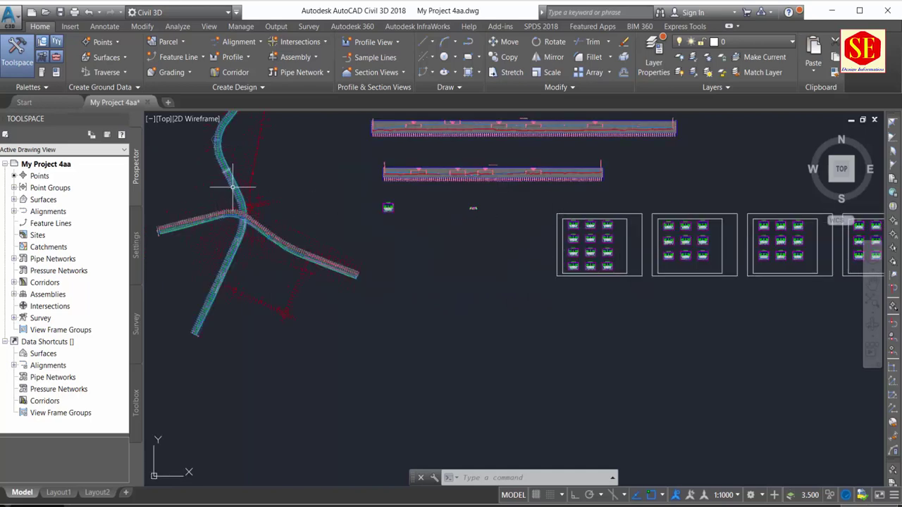
# Relaunch Create Multiple Section Views, keep the defaults and Offsets Only data band, and create the views.
pyautogui.click(379, 73)
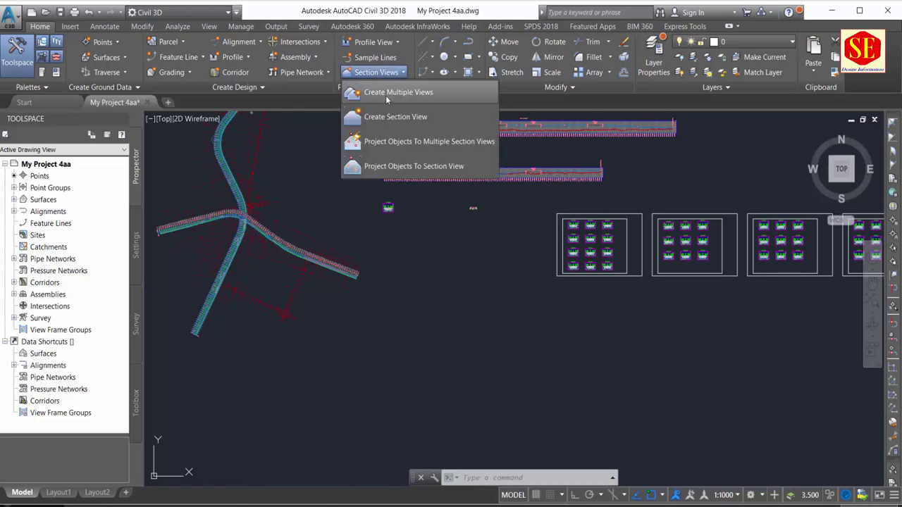
pyautogui.click(386, 96)
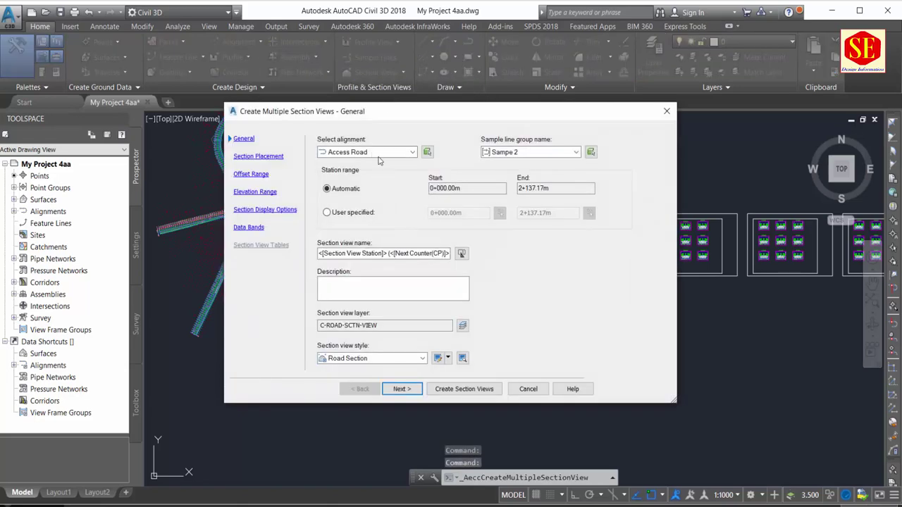
pyautogui.click(401, 390)
pyautogui.click(401, 390)
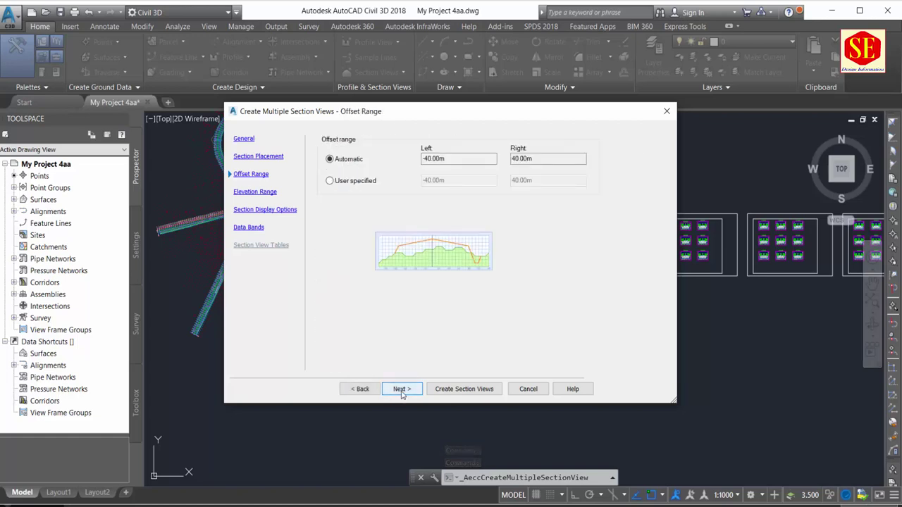
pyautogui.click(401, 389)
pyautogui.click(401, 389)
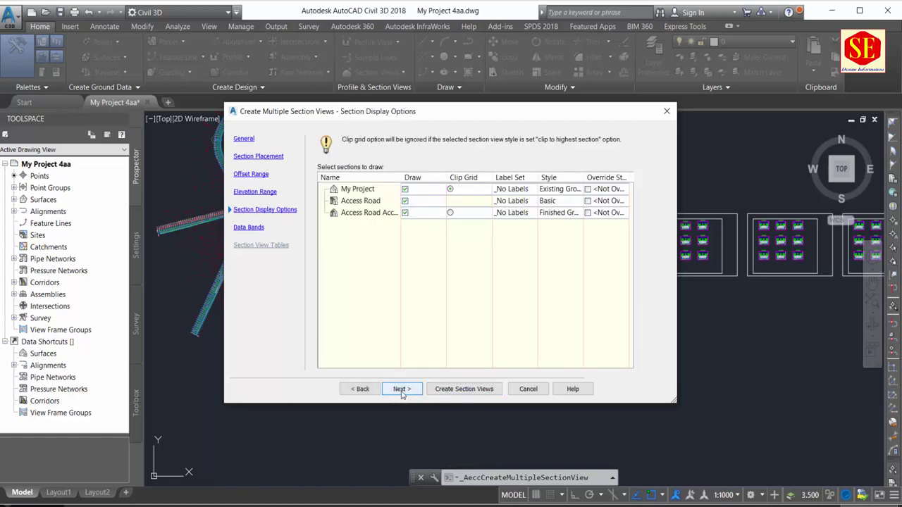
pyautogui.click(401, 390)
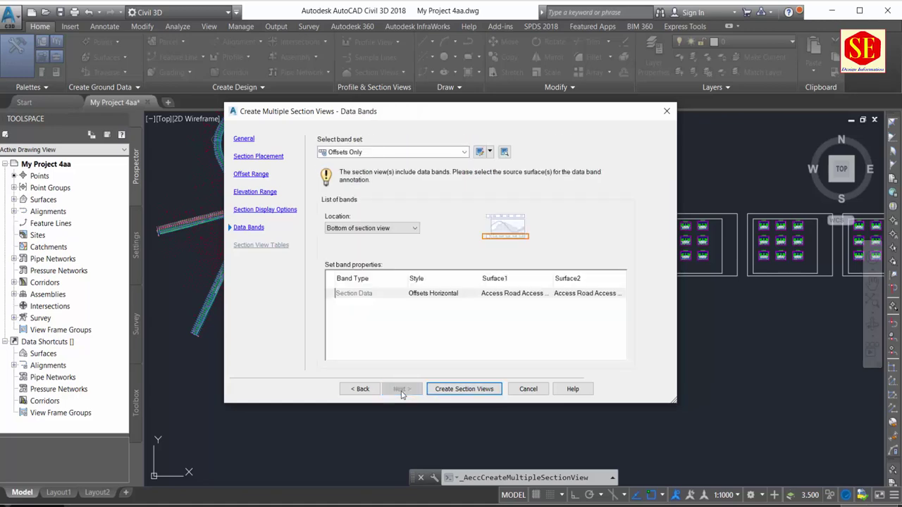
pyautogui.click(468, 389)
pyautogui.scroll(-5, 521, 349)
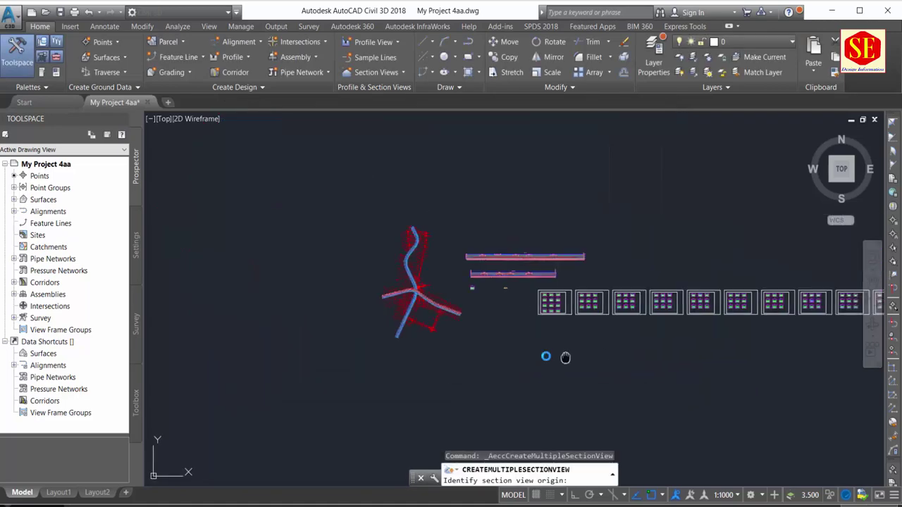
# Pick an origin below the existing sheets to place the Access Road Sampe 2 section views.
pyautogui.click(421, 374)
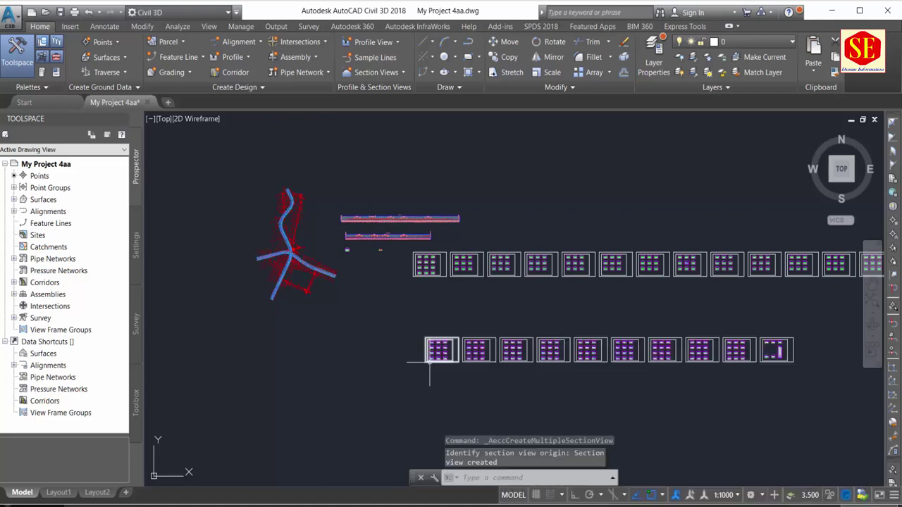
pyautogui.scroll(8, 374, 262)
pyautogui.scroll(6, 380, 264)
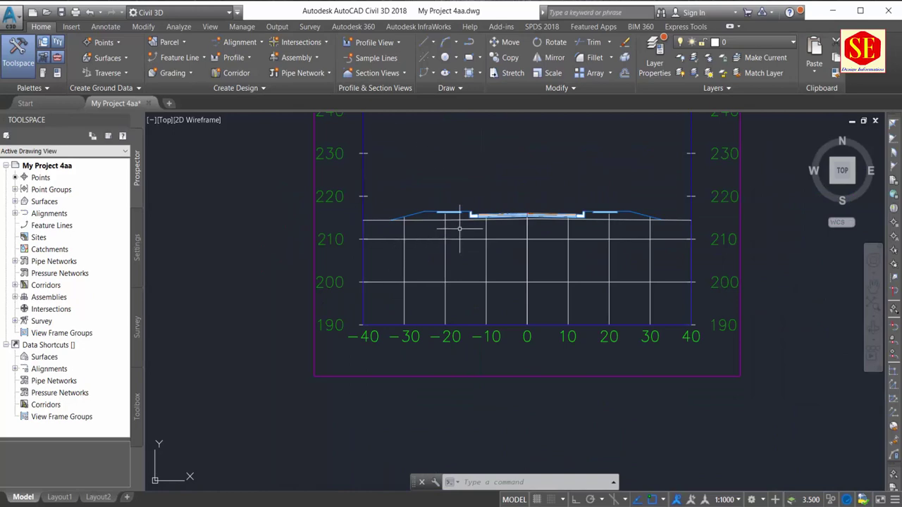
pyautogui.scroll(-2, 459, 229)
pyautogui.scroll(-5, 459, 229)
# Zoom and pan across the new section views, including the 0+520.00 view and its neighbours.
pyautogui.moveTo(467, 340); pyautogui.dragTo(391, 261, button='middle')
pyautogui.scroll(8, 381, 305)
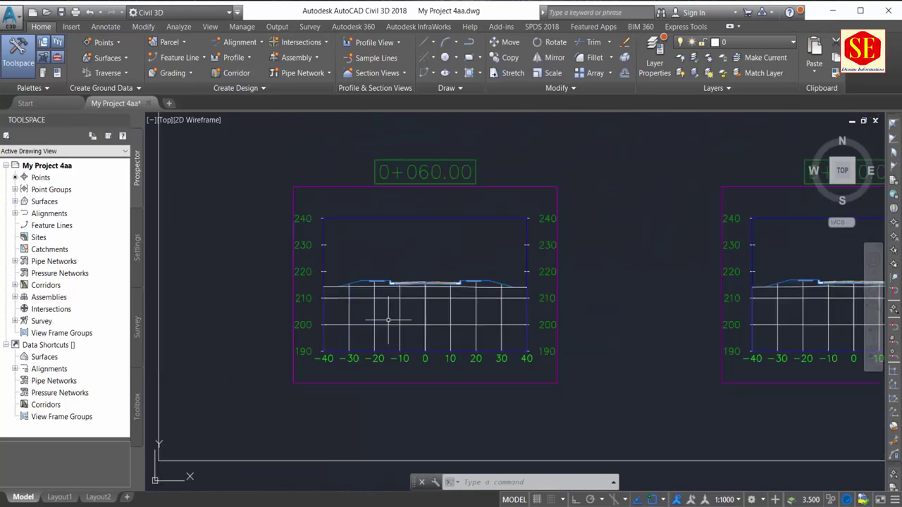
pyautogui.scroll(-6, 372, 191)
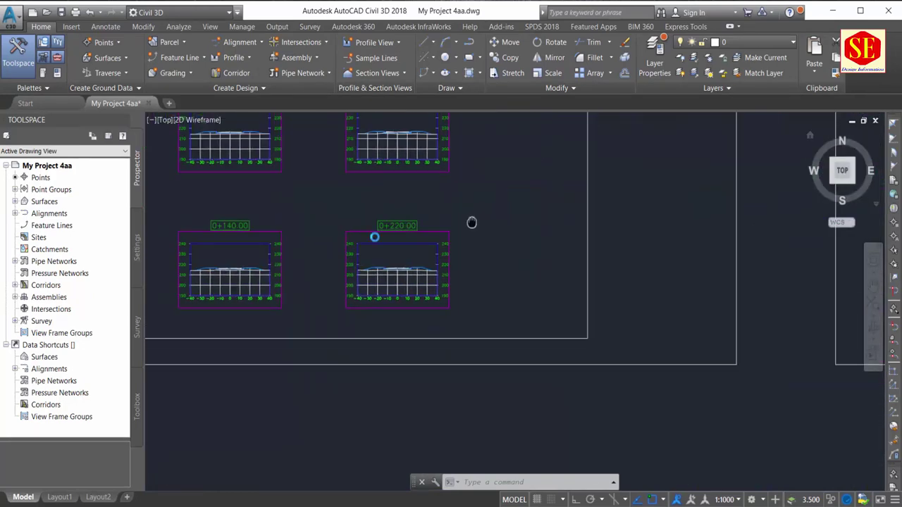
pyautogui.scroll(-5, 471, 221)
pyautogui.scroll(6, 467, 253)
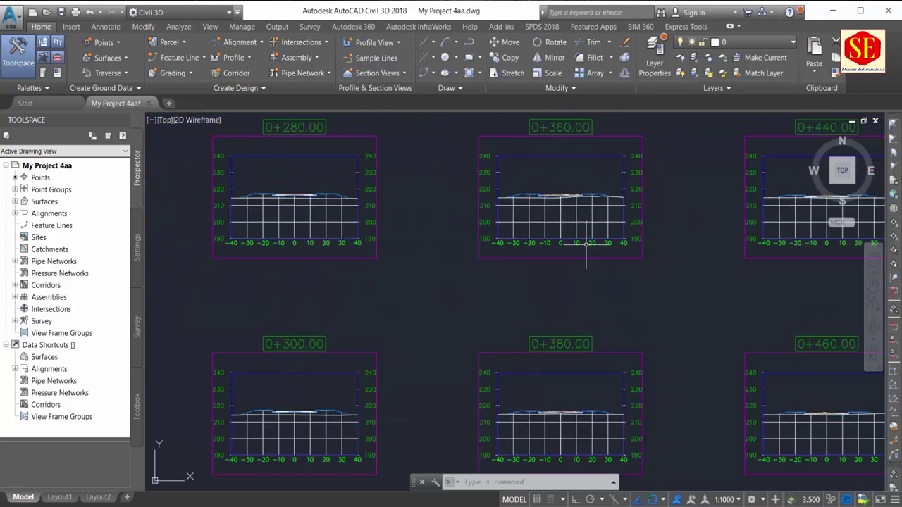
pyautogui.moveTo(740, 282); pyautogui.dragTo(638, 247, button='middle')
pyautogui.scroll(-5, 414, 203)
pyautogui.moveTo(414, 202); pyautogui.dragTo(378, 252, button='middle')
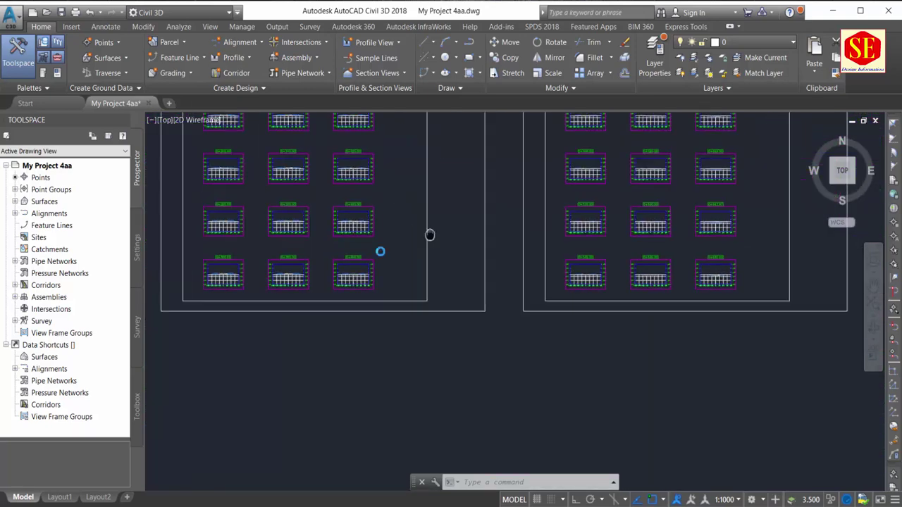
pyautogui.scroll(2, 485, 223)
pyautogui.scroll(6, 486, 223)
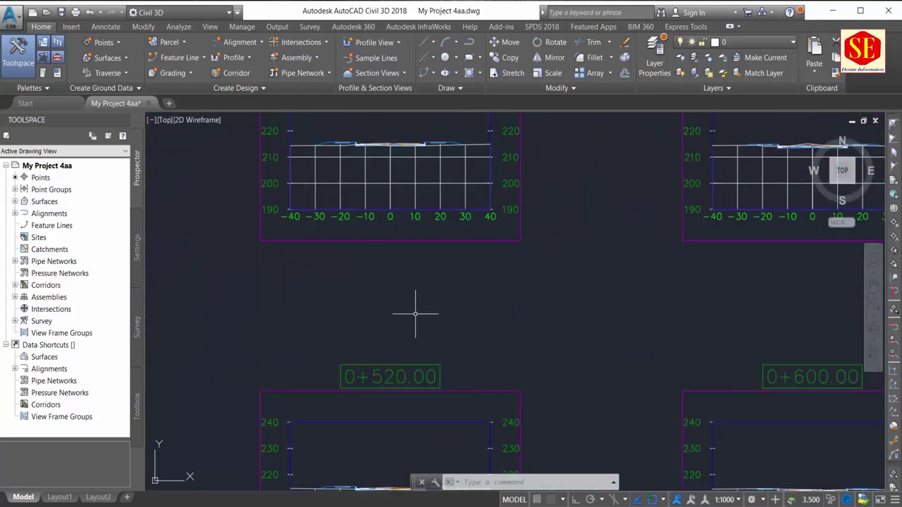
pyautogui.moveTo(415, 305); pyautogui.dragTo(387, 171, button='middle')
pyautogui.scroll(-4, 406, 200)
pyautogui.scroll(1, 599, 419)
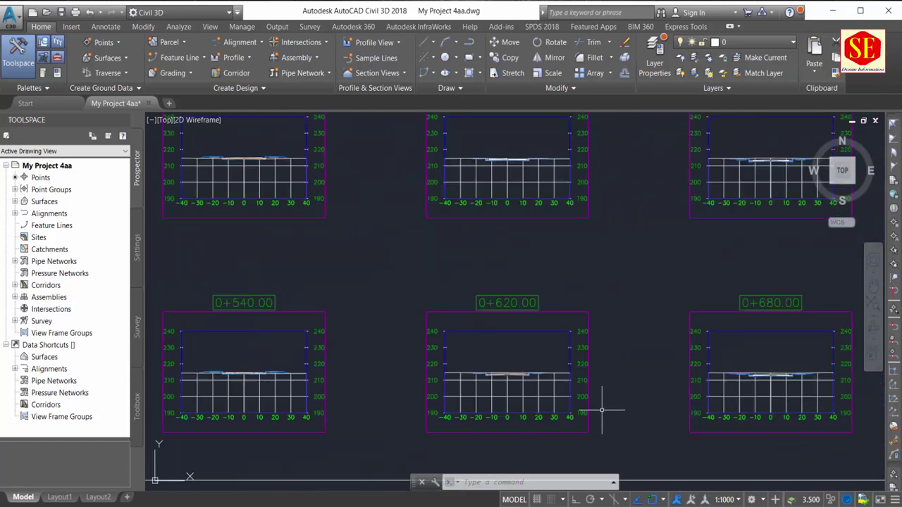
pyautogui.scroll(5, 524, 422)
pyautogui.scroll(4, 374, 331)
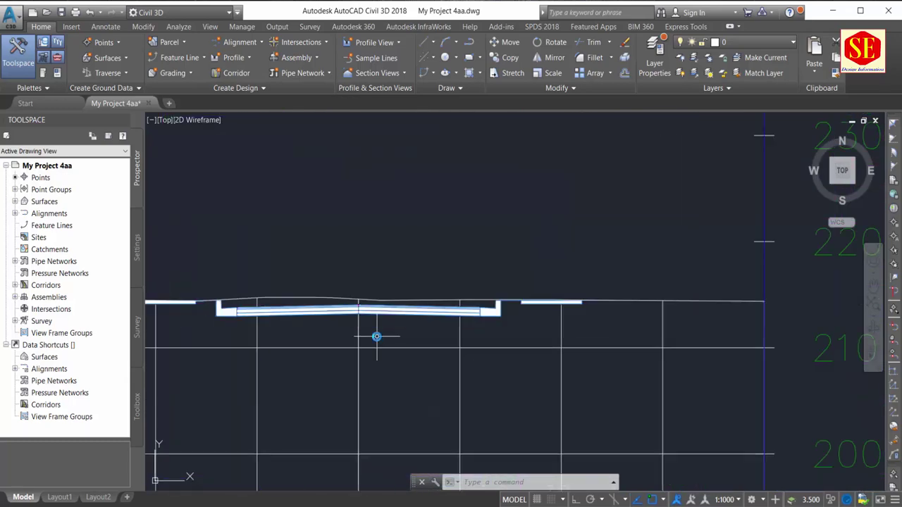
pyautogui.scroll(2, 604, 312)
pyautogui.scroll(-8, 561, 287)
pyautogui.scroll(2, 493, 299)
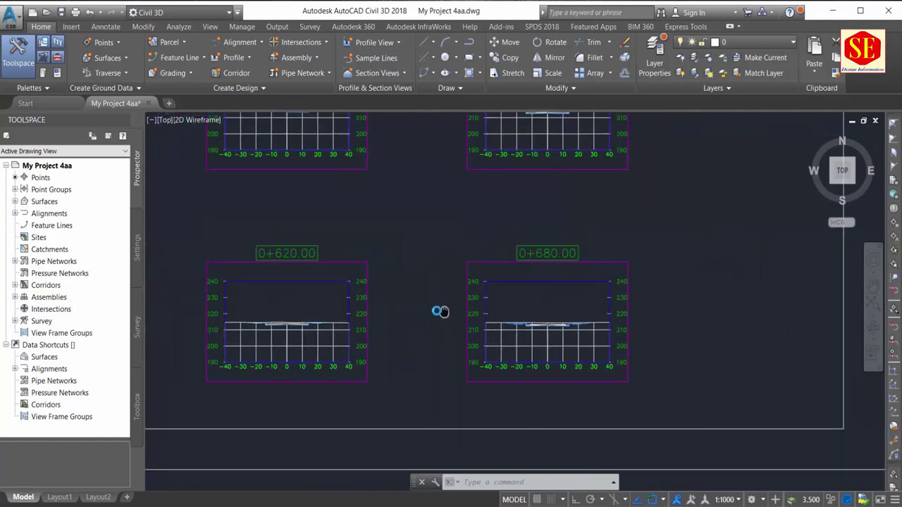
pyautogui.scroll(5, 439, 312)
pyautogui.scroll(-4, 338, 394)
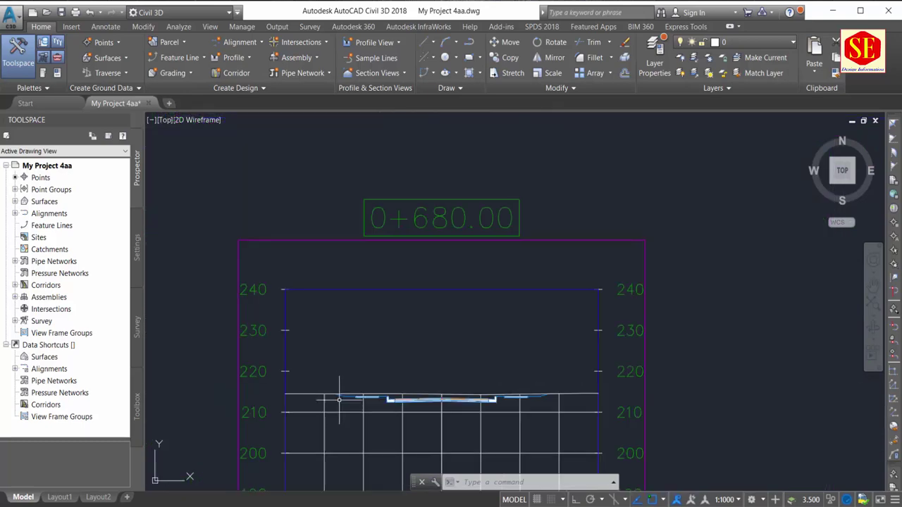
pyautogui.scroll(4, 524, 392)
pyautogui.scroll(-6, 515, 347)
pyautogui.scroll(-1, 511, 395)
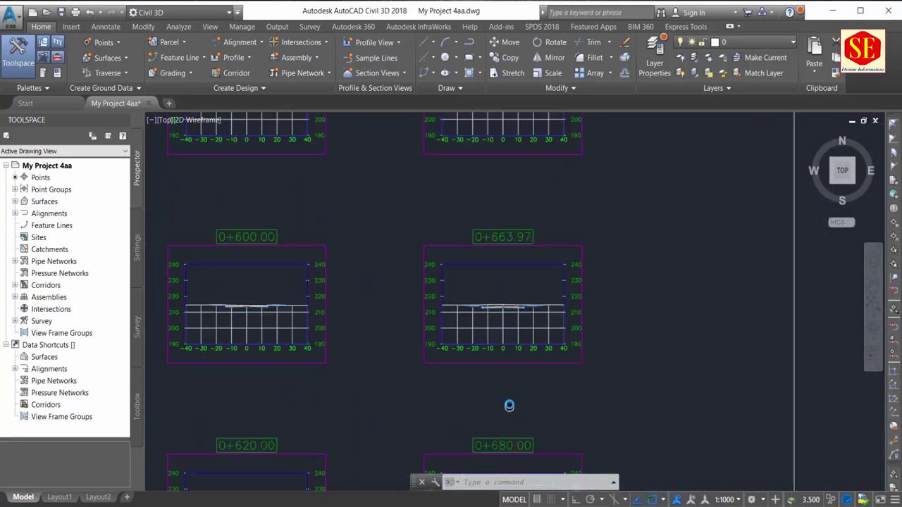
pyautogui.scroll(5, 519, 306)
pyautogui.scroll(-6, 501, 248)
pyautogui.scroll(2, 242, 235)
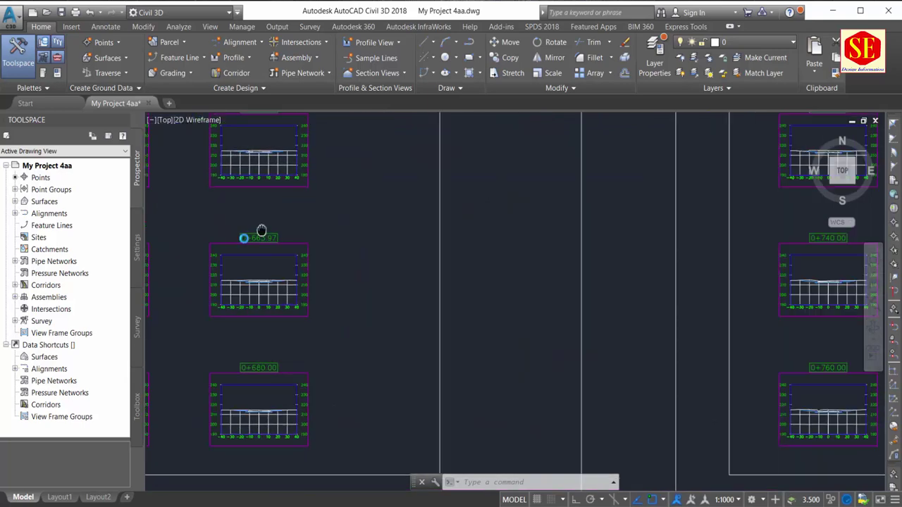
pyautogui.scroll(-4, 291, 227)
pyautogui.scroll(4, 369, 176)
pyautogui.scroll(1, 384, 210)
pyautogui.scroll(3, 383, 211)
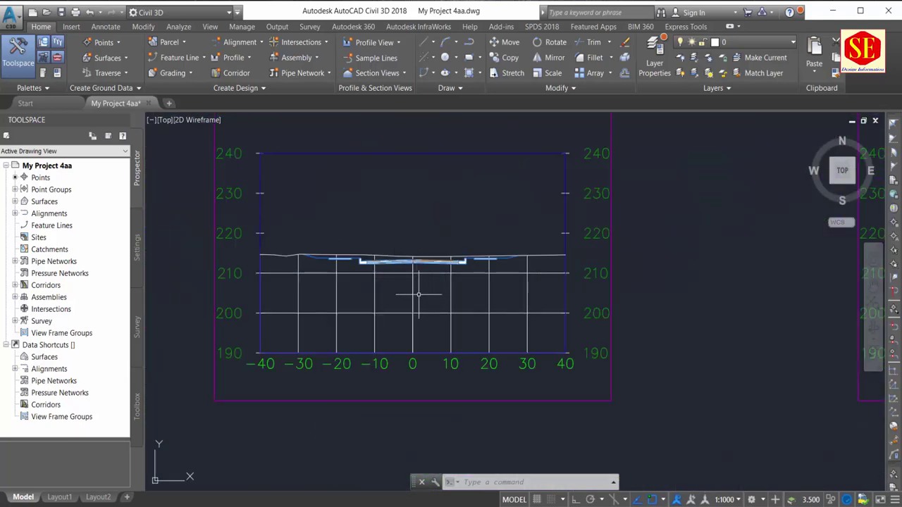
pyautogui.scroll(-5, 416, 281)
pyautogui.scroll(-1, 425, 349)
pyautogui.scroll(3, 425, 349)
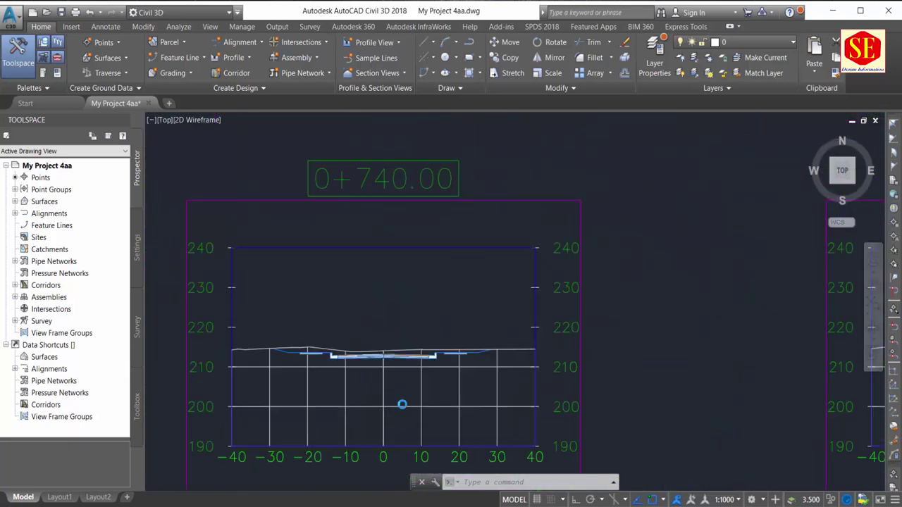
pyautogui.scroll(3, 402, 403)
pyautogui.scroll(-5, 436, 268)
pyautogui.scroll(-2, 549, 343)
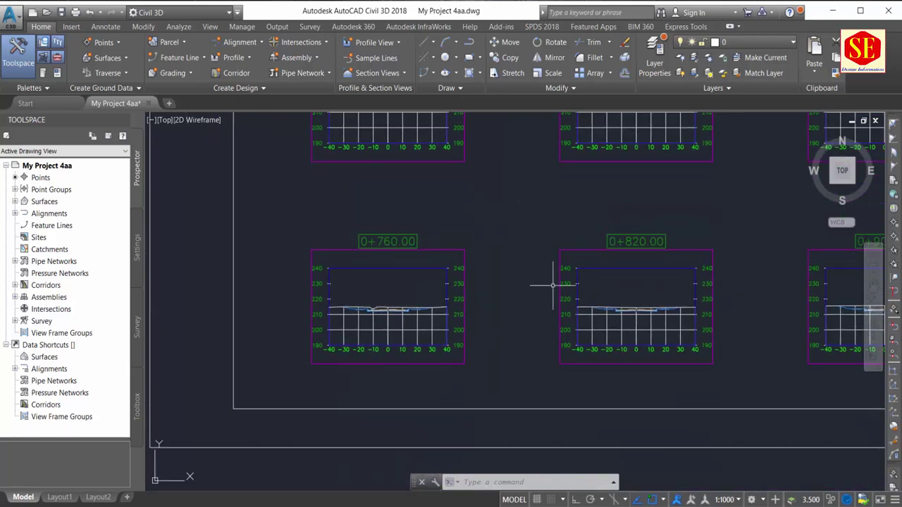
pyautogui.scroll(5, 631, 325)
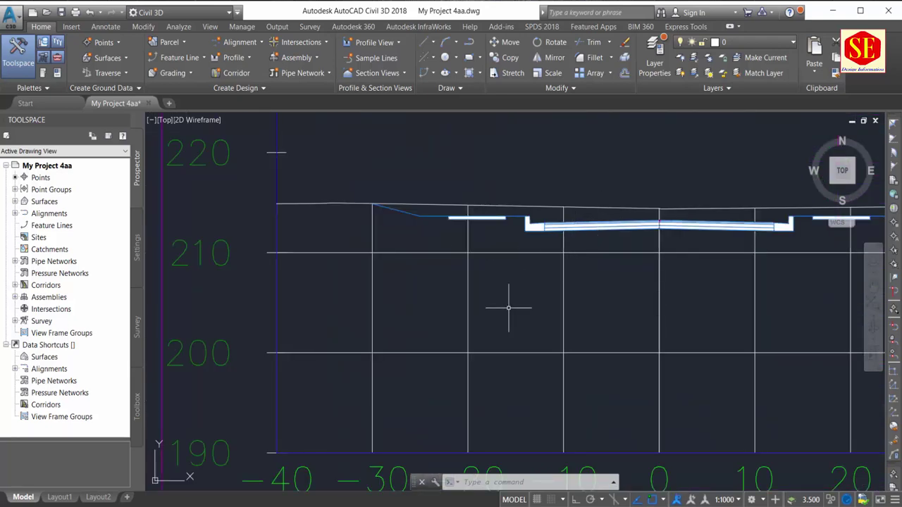
pyautogui.scroll(-5, 496, 299)
pyautogui.scroll(-1, 507, 301)
pyautogui.scroll(-3, 564, 301)
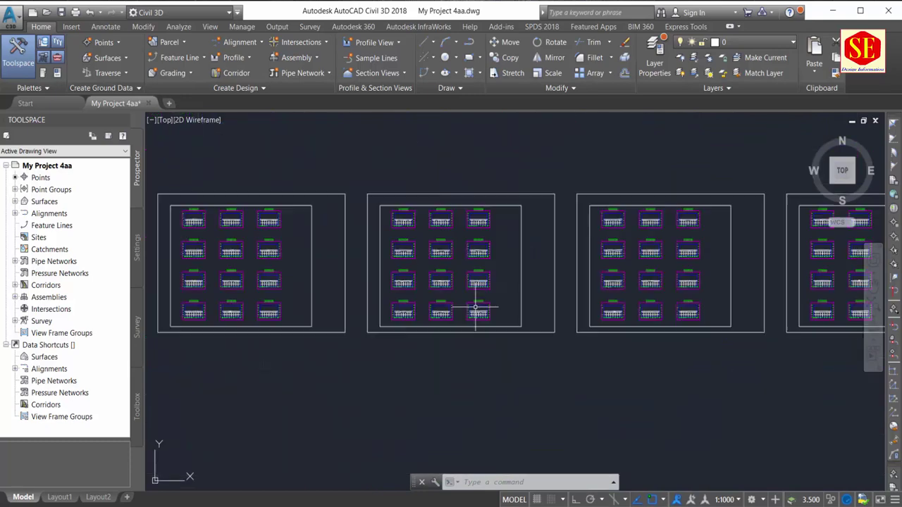
pyautogui.scroll(-3, 655, 300)
pyautogui.scroll(-2, 660, 299)
# Pan over the alignment plan and long profile view, then bring section view 0+000 into view.
pyautogui.moveTo(659, 300); pyautogui.dragTo(580, 331, button='middle')
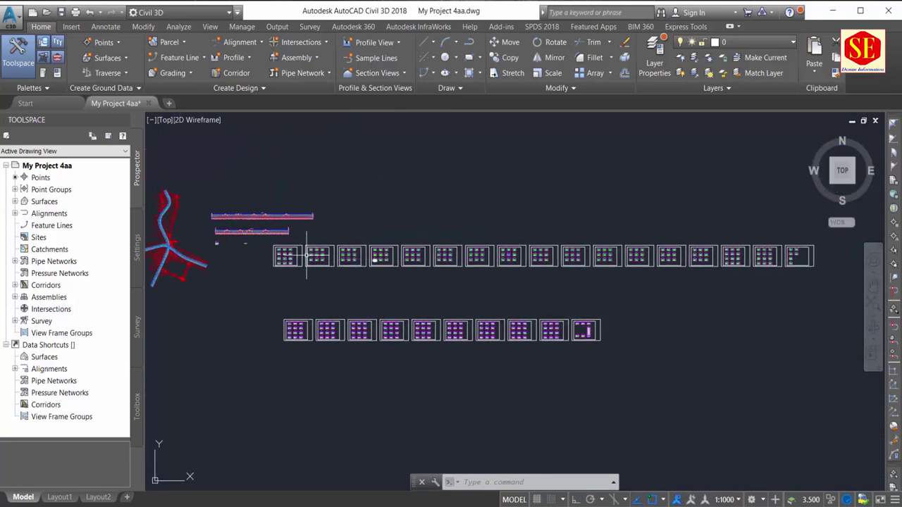
pyautogui.moveTo(237, 257); pyautogui.dragTo(382, 254, button='middle')
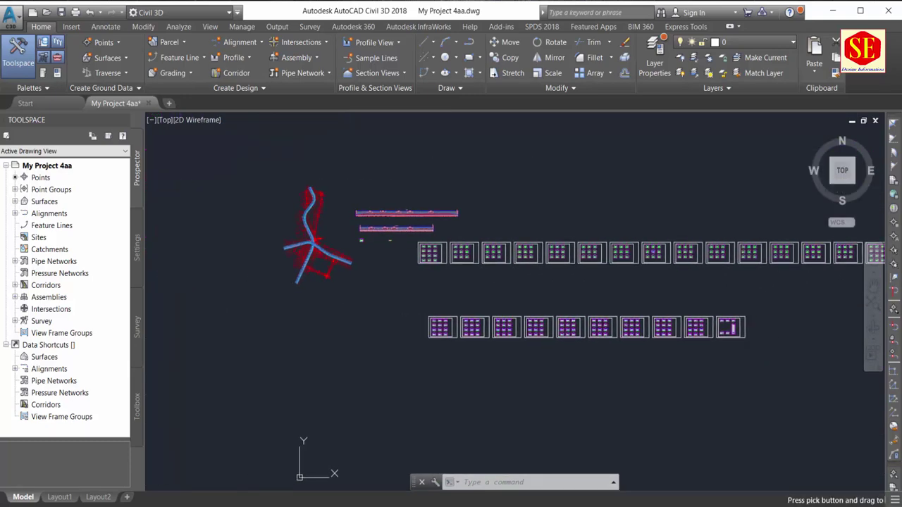
pyautogui.scroll(3, 479, 342)
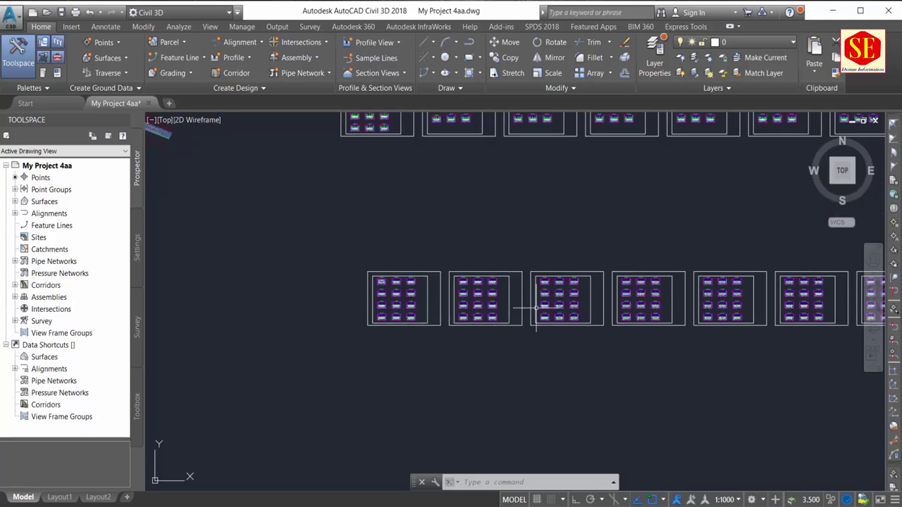
pyautogui.scroll(-5, 430, 345)
pyautogui.scroll(2, 467, 315)
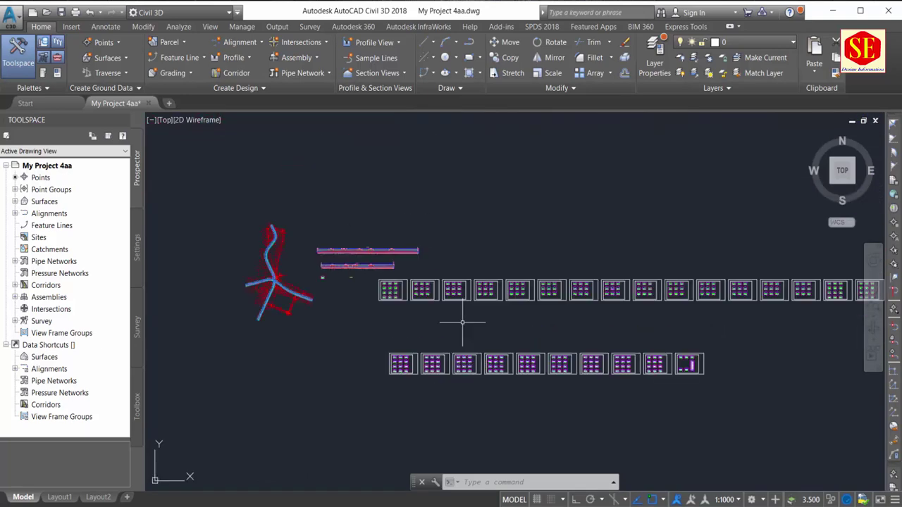
pyautogui.scroll(2, 467, 315)
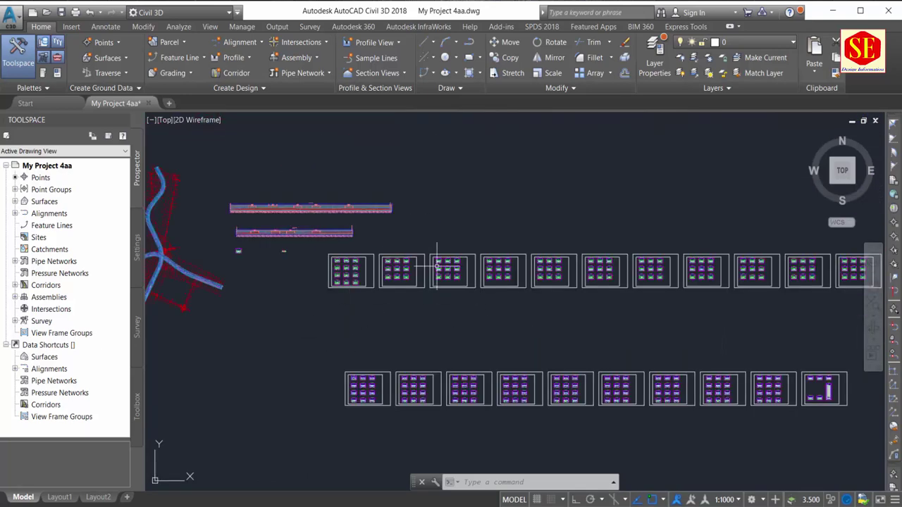
pyautogui.click(383, 205)
pyautogui.scroll(-5, 382, 205)
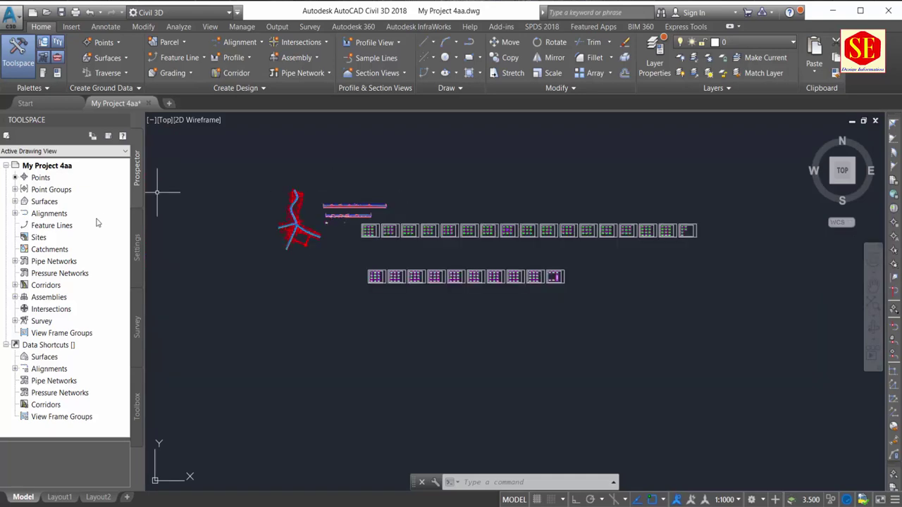
pyautogui.scroll(3, 354, 201)
pyautogui.moveTo(354, 201); pyautogui.dragTo(355, 268, button='middle')
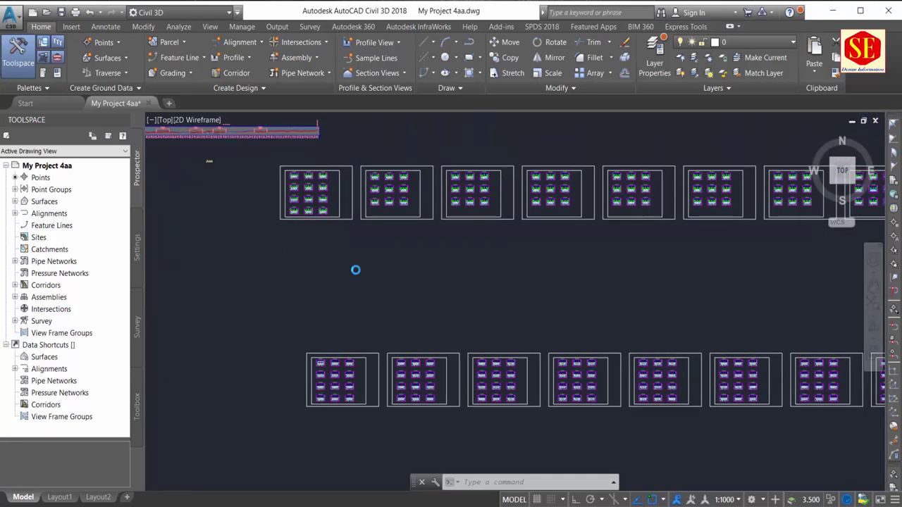
pyautogui.scroll(3, 249, 155)
pyautogui.scroll(2, 581, 276)
pyautogui.moveTo(700, 327); pyautogui.dragTo(537, 280, button='middle')
pyautogui.scroll(5, 537, 281)
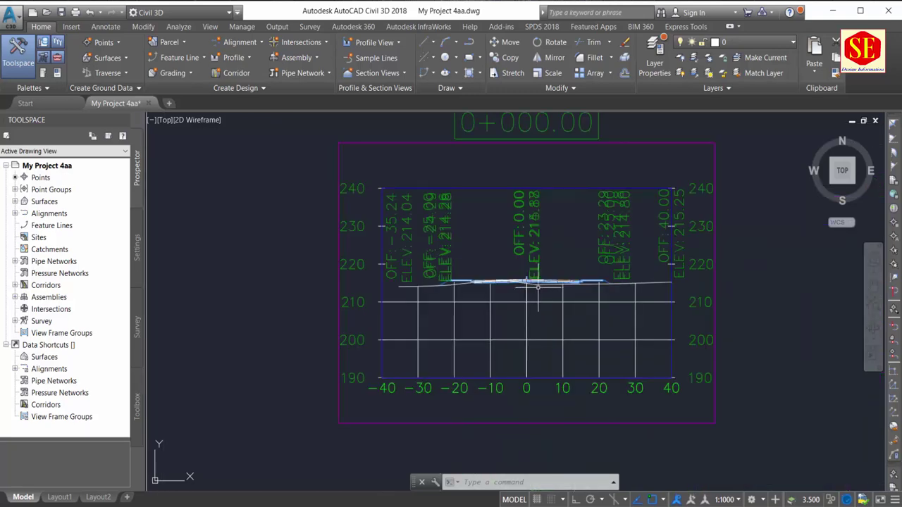
pyautogui.scroll(4, 571, 285)
pyautogui.scroll(-5, 395, 281)
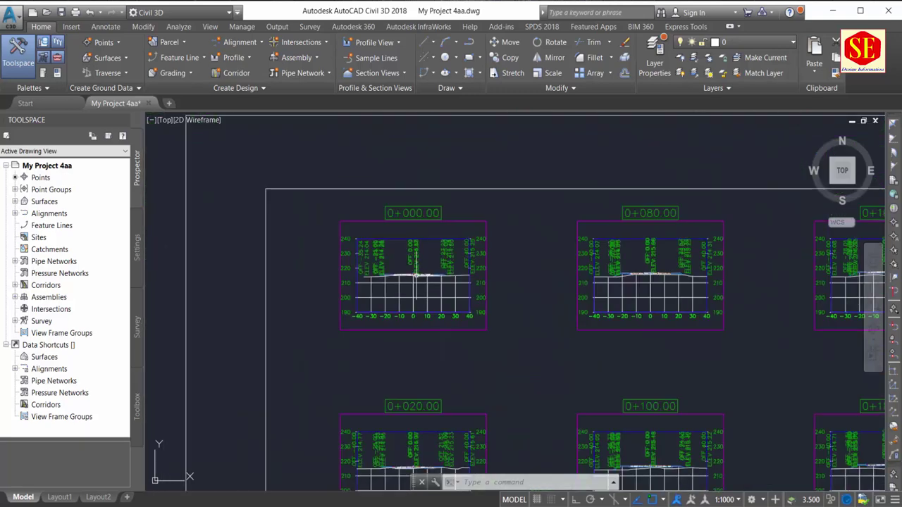
pyautogui.scroll(5, 656, 276)
pyautogui.scroll(-3, 519, 202)
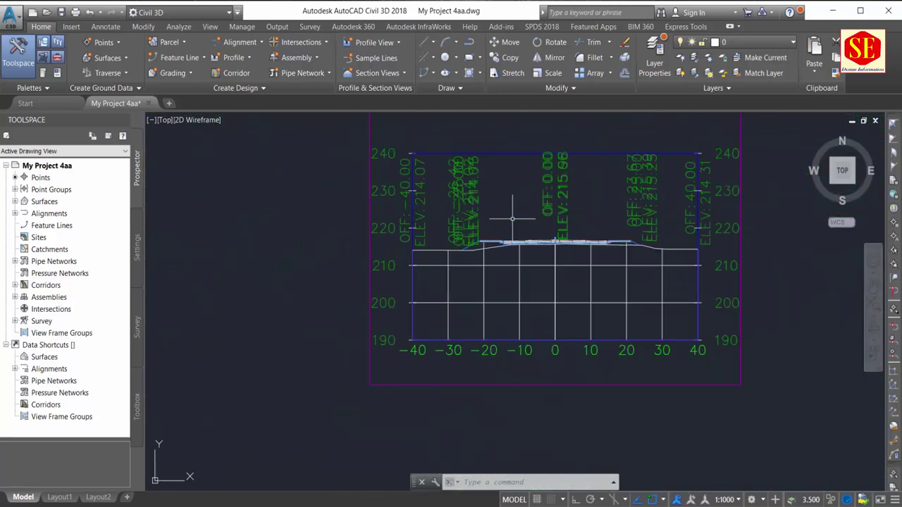
pyautogui.scroll(-3, 519, 201)
pyautogui.scroll(-4, 460, 203)
pyautogui.scroll(-2, 460, 203)
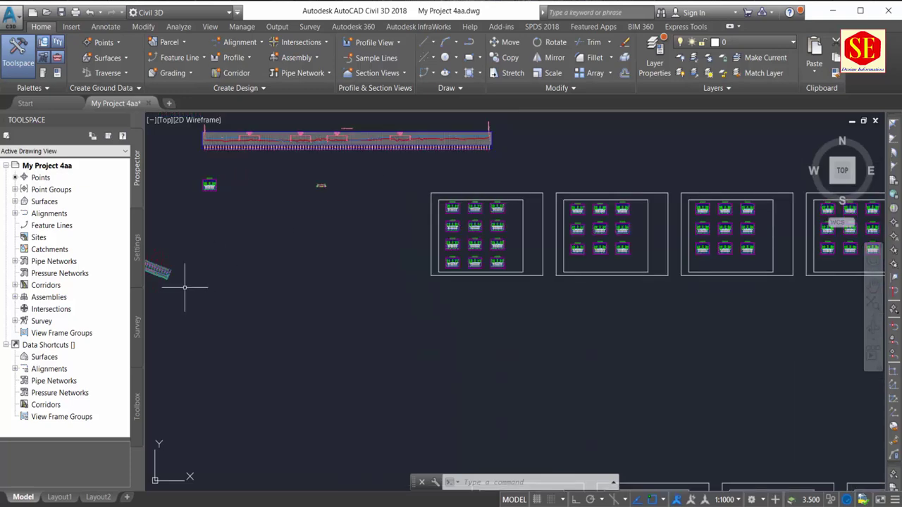
pyautogui.click(138, 256)
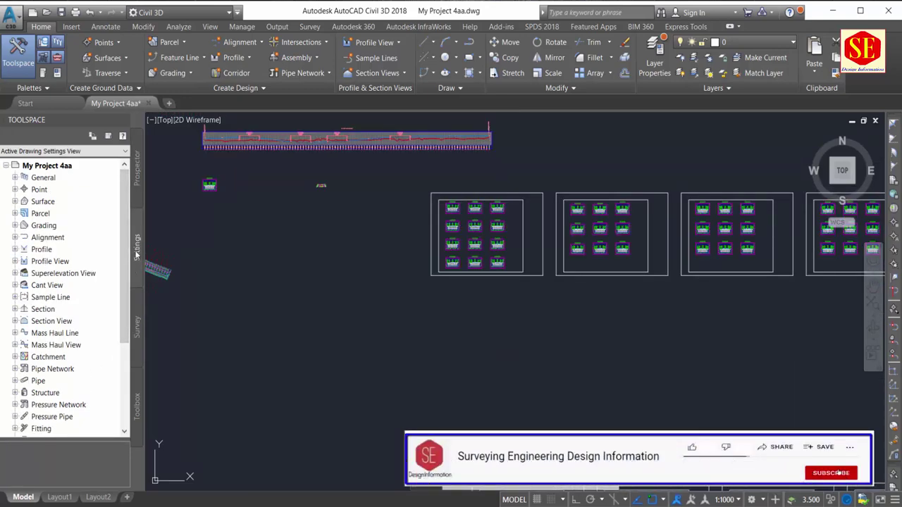
# In Toolspace Settings, expand Quantity Takeoff down to the Quantity Takeoff Criteria list.
pyautogui.click(141, 192)
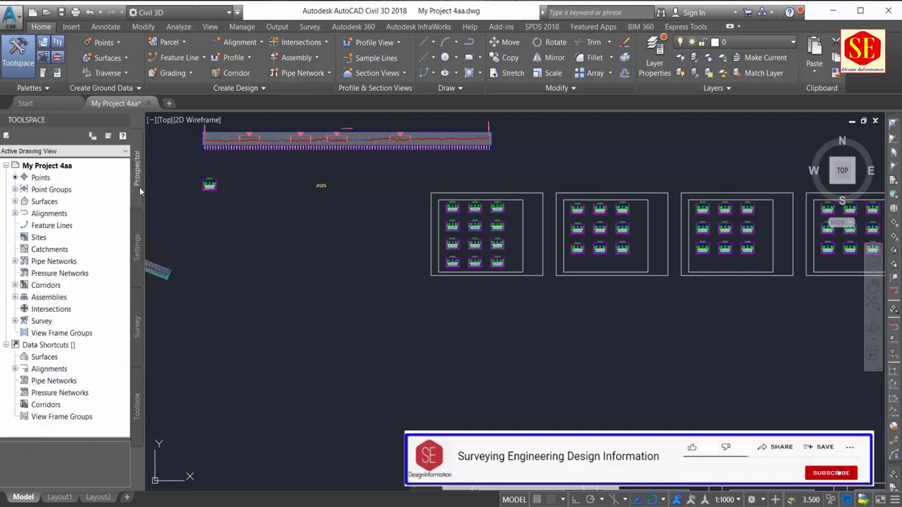
pyautogui.click(138, 241)
pyautogui.scroll(-1, 105, 261)
pyautogui.scroll(-3, 104, 264)
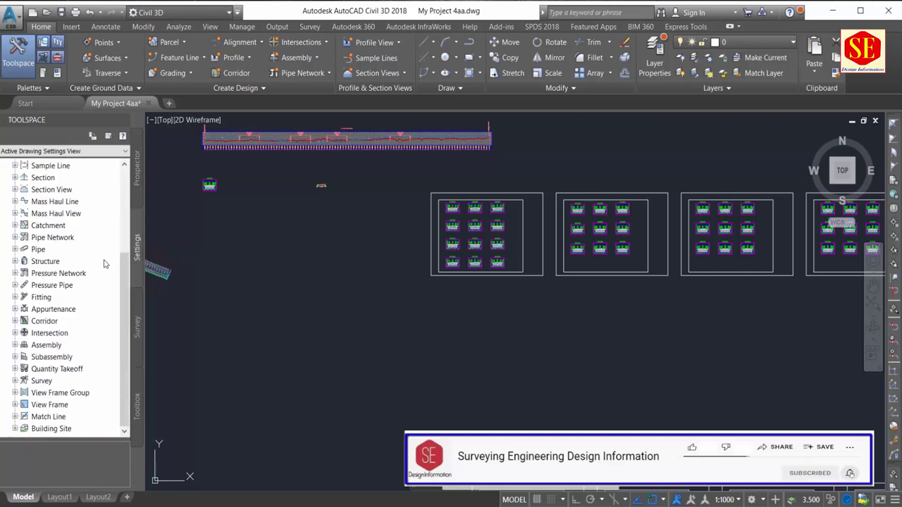
pyautogui.click(56, 369)
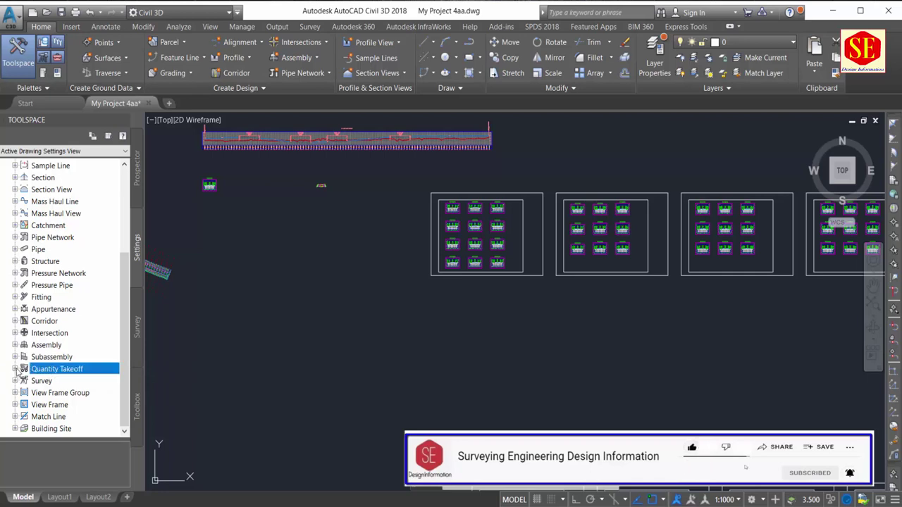
pyautogui.click(14, 370)
pyautogui.scroll(-1, 62, 367)
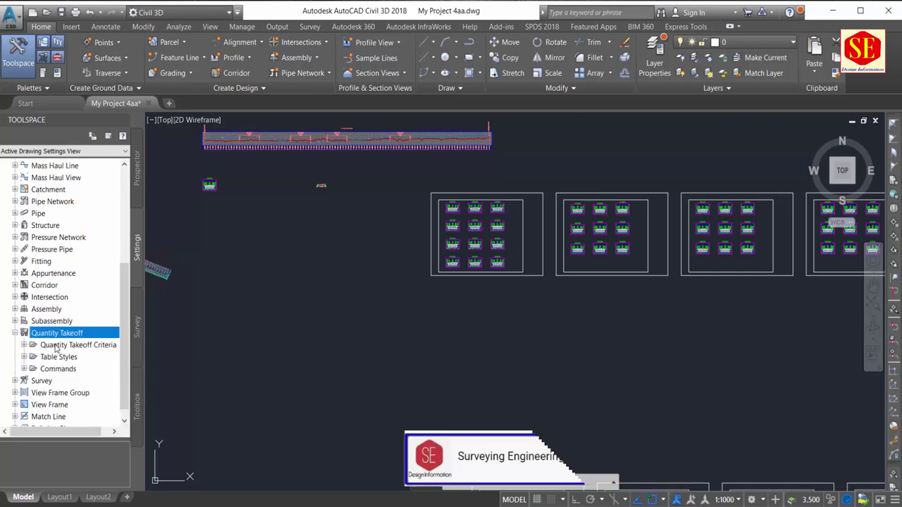
pyautogui.click(70, 345)
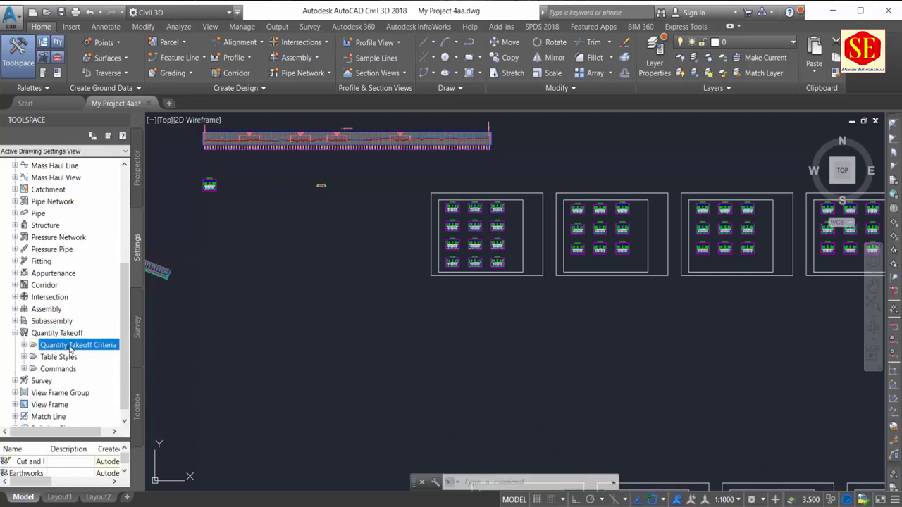
pyautogui.click(24, 345)
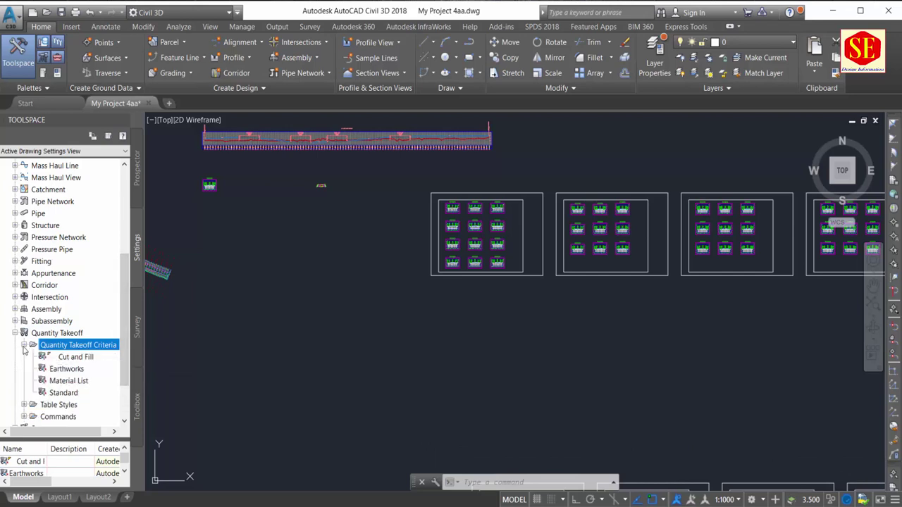
# Look over the Cut and Fill, Earthworks, Material List and Standard criteria, then edit Earthworks.
pyautogui.click(78, 358)
pyautogui.click(69, 370)
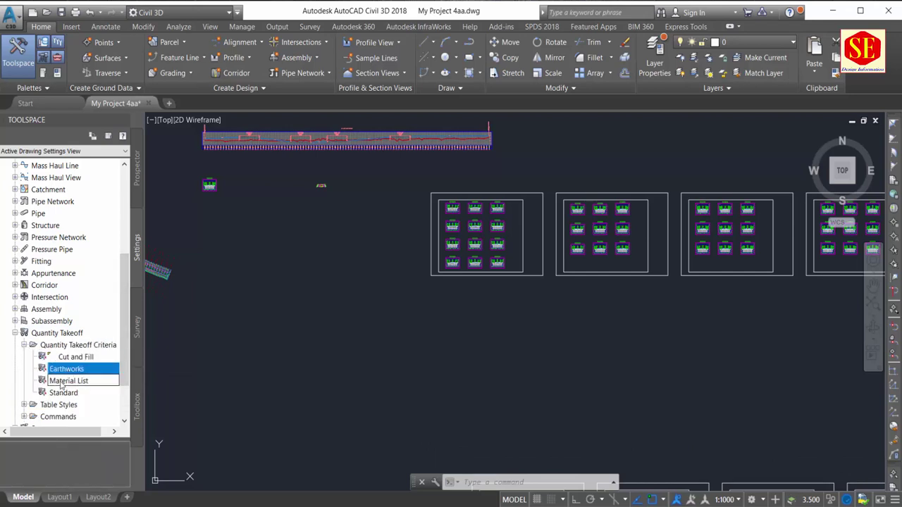
pyautogui.click(62, 382)
pyautogui.click(63, 393)
pyautogui.click(71, 368)
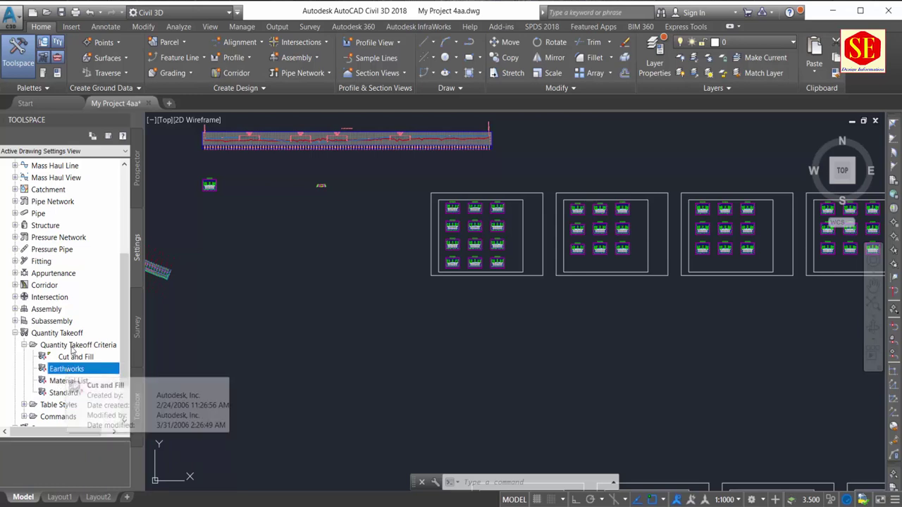
pyautogui.click(70, 346)
pyautogui.rightClick(71, 346)
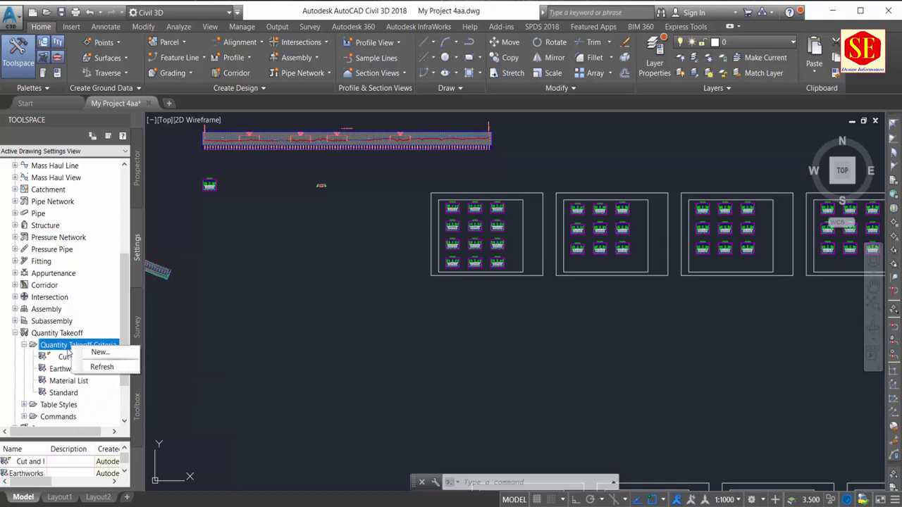
pyautogui.click(62, 371)
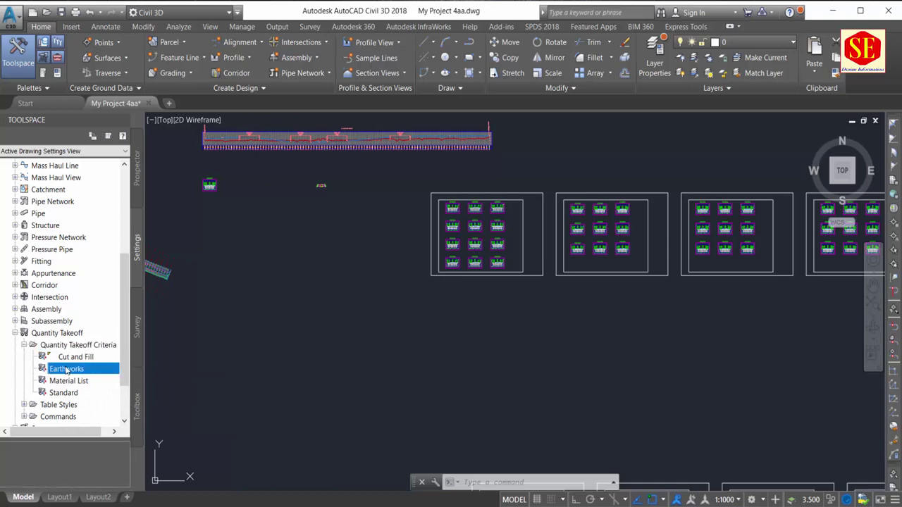
pyautogui.rightClick(61, 373)
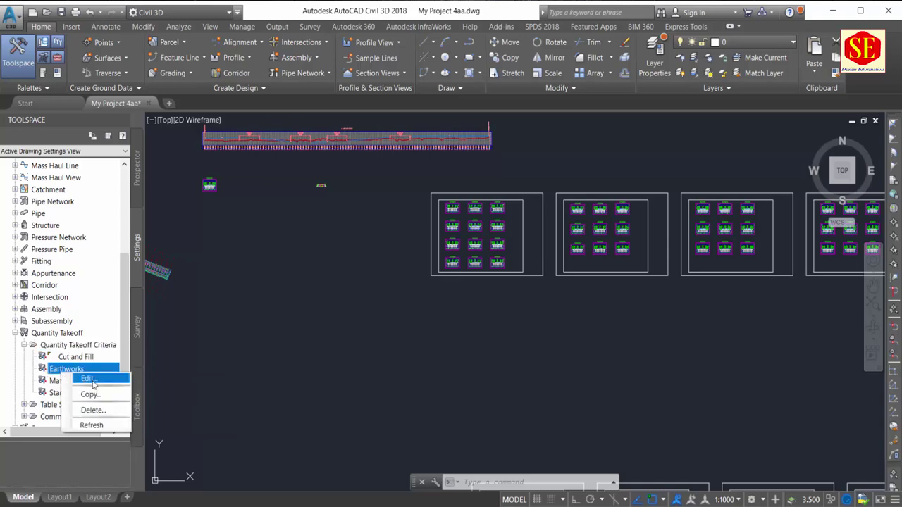
pyautogui.click(90, 381)
# Review the criteria's information and material list, then delete the existing Earthworks material.
pyautogui.click(285, 138)
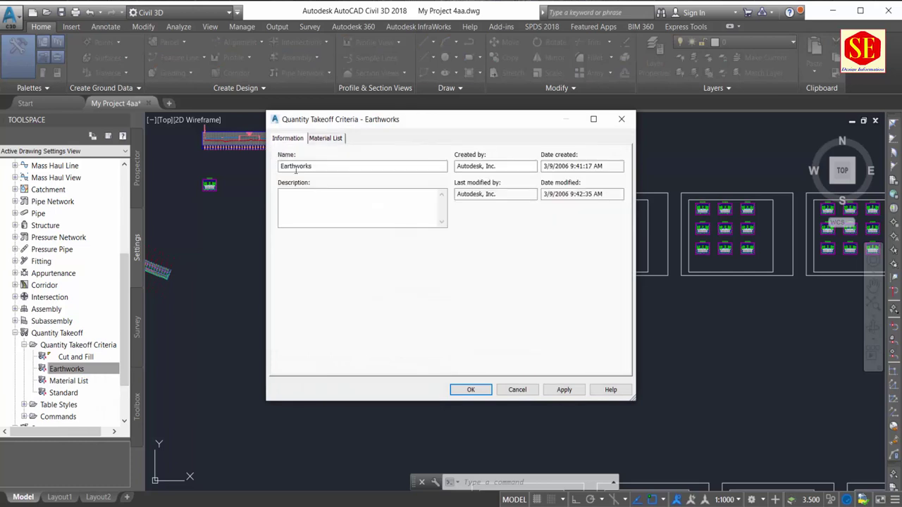
pyautogui.click(317, 166)
pyautogui.click(325, 138)
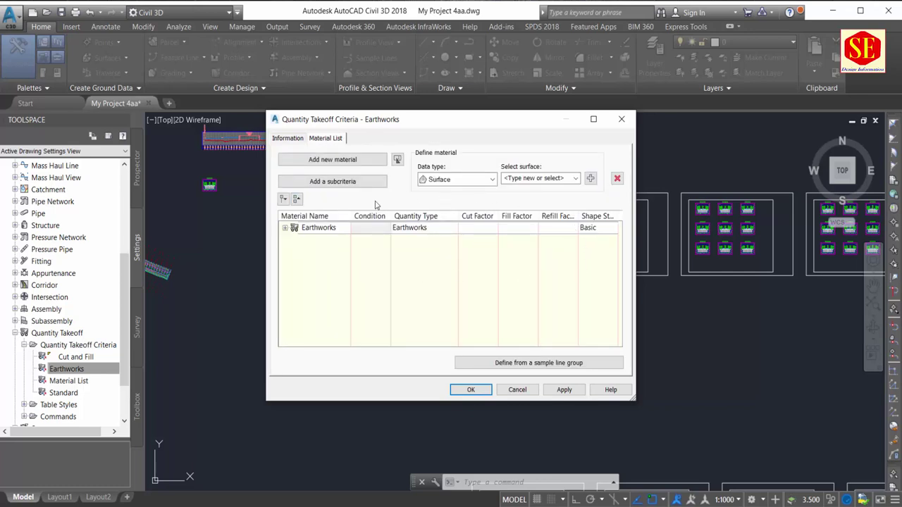
pyautogui.click(285, 228)
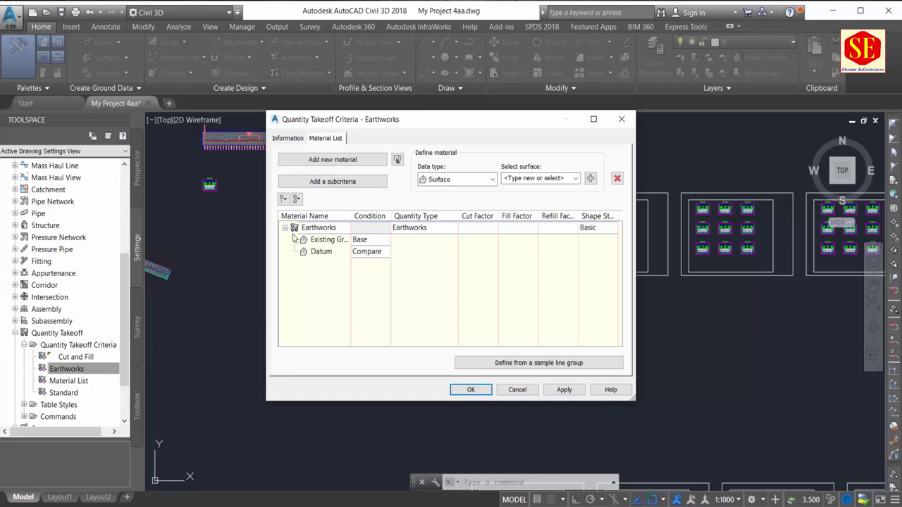
pyautogui.click(285, 228)
pyautogui.click(617, 181)
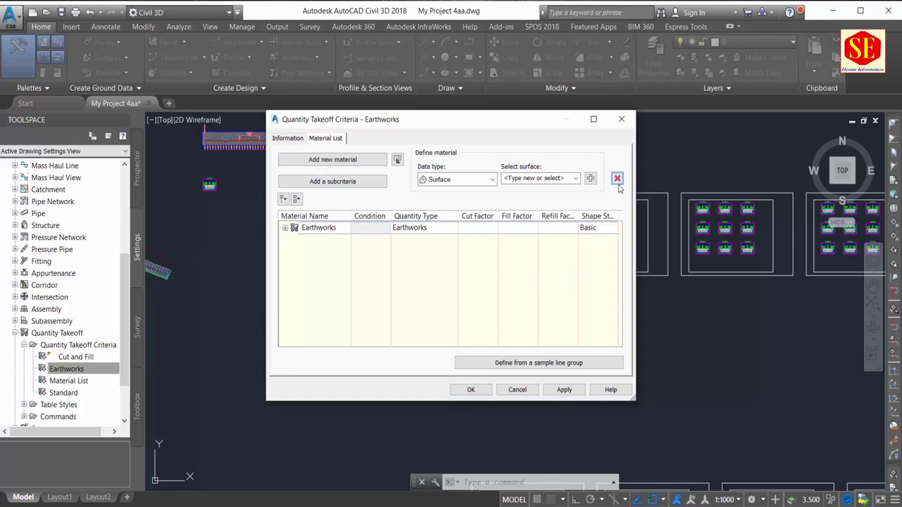
pyautogui.click(437, 226)
pyautogui.click(530, 266)
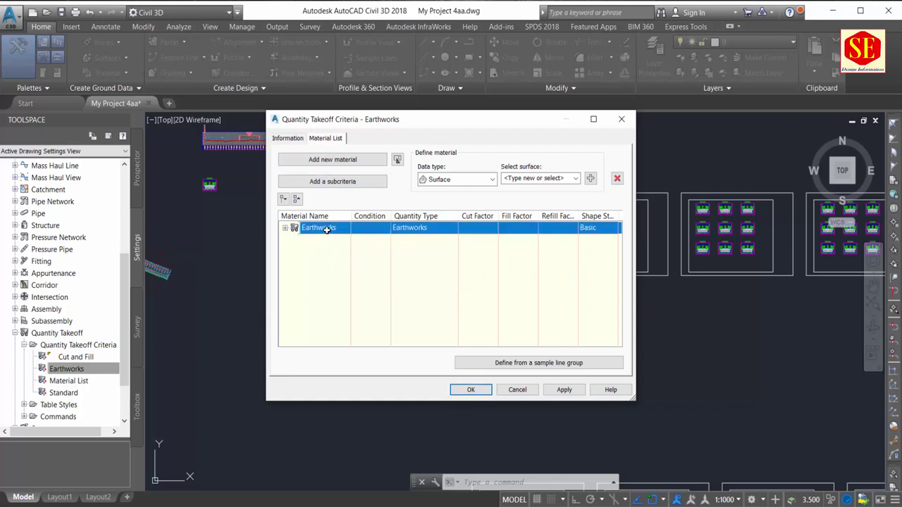
pyautogui.click(616, 179)
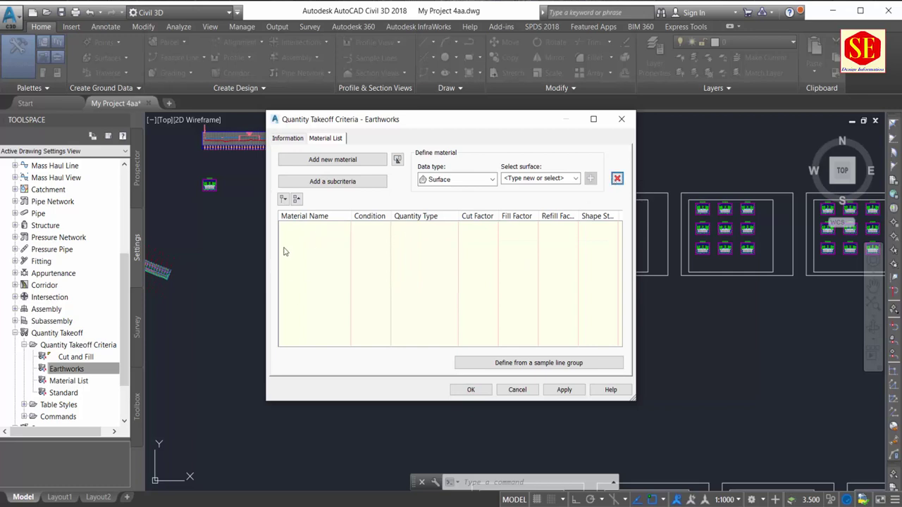
# Add a new material named ABC with quantity type Earthworks.
pyautogui.click(338, 163)
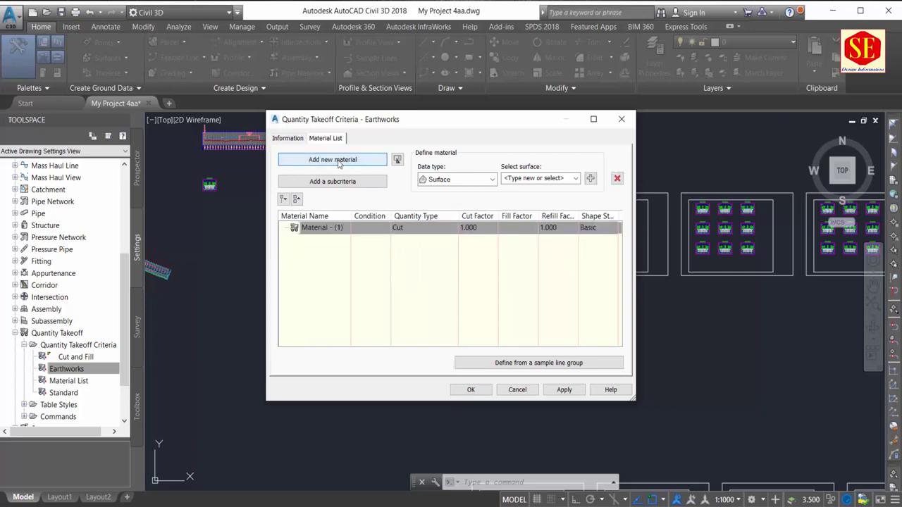
pyautogui.click(321, 226)
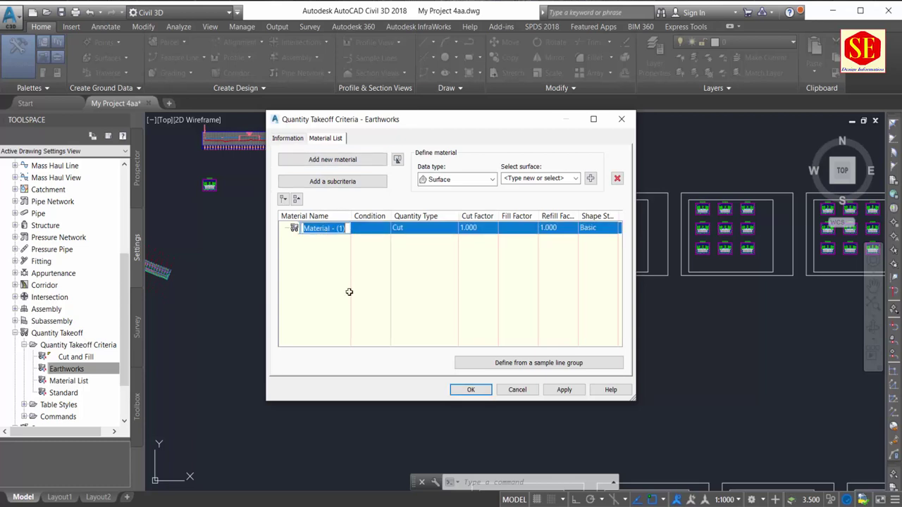
pyautogui.write('ABC')
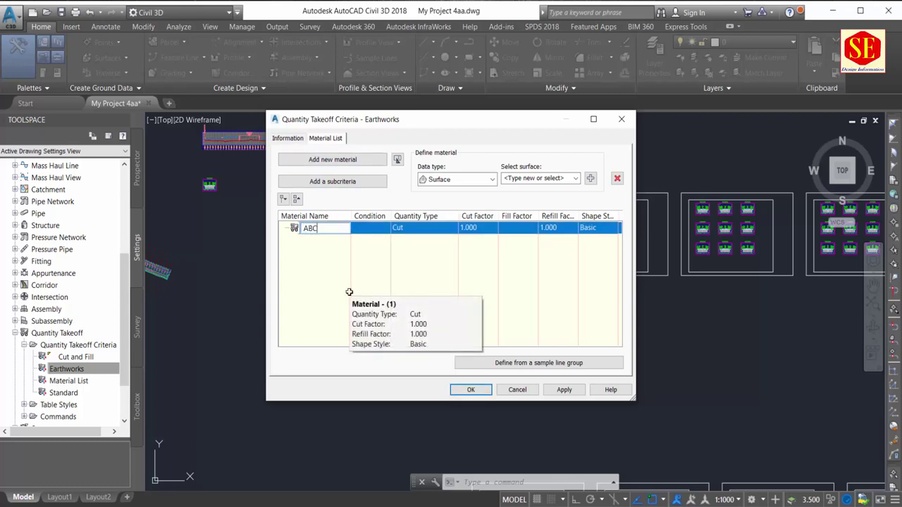
pyautogui.press('Return')
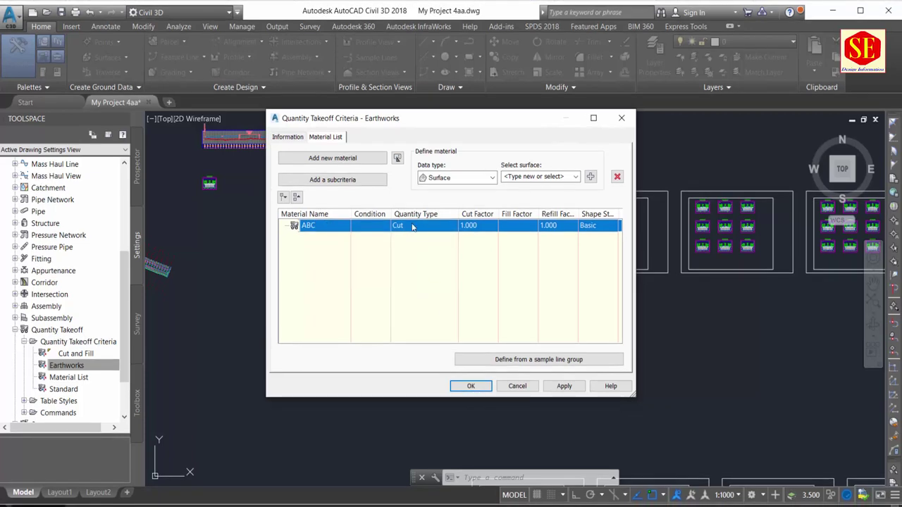
pyautogui.click(412, 226)
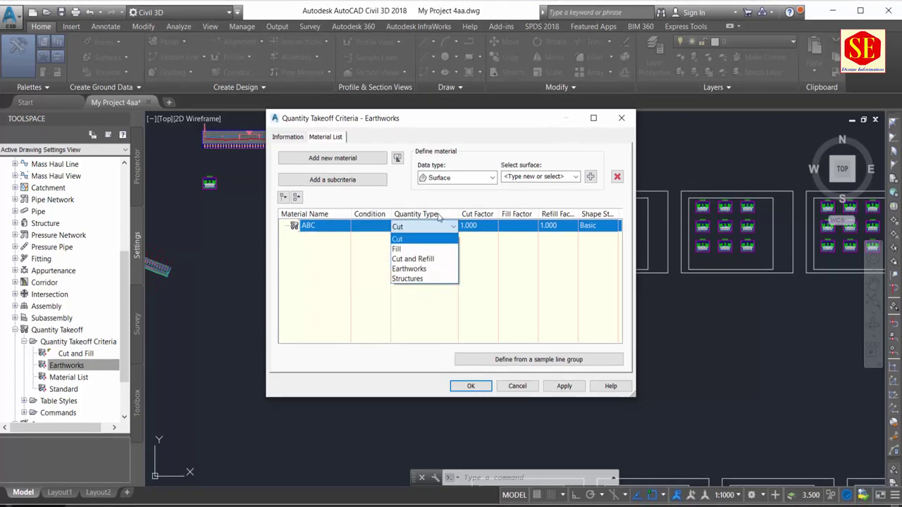
pyautogui.click(410, 270)
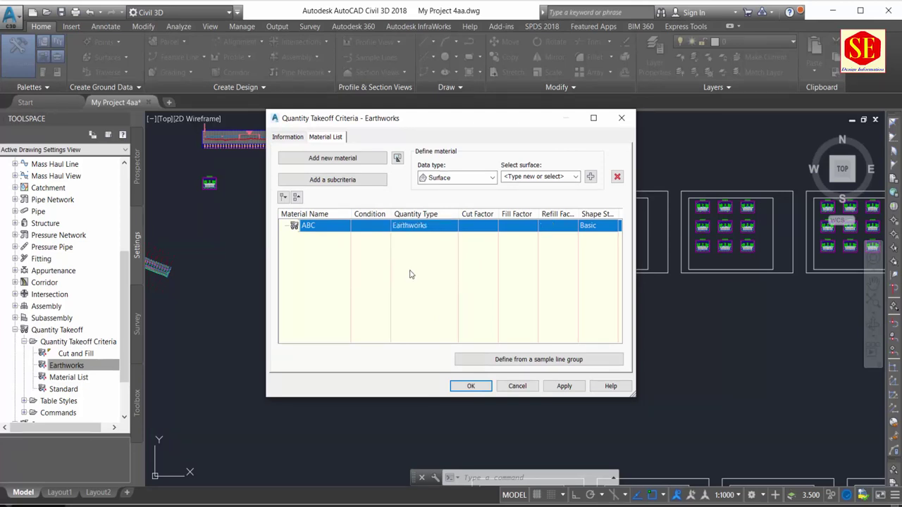
# Check ABC's cut, fill and refill factors and set its section style to Basic.
pyautogui.click(473, 226)
pyautogui.write('1')
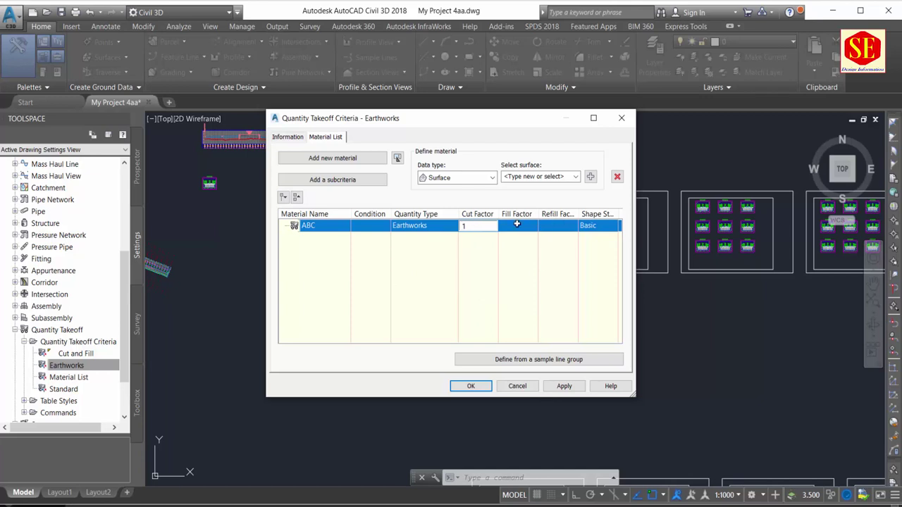
pyautogui.click(516, 225)
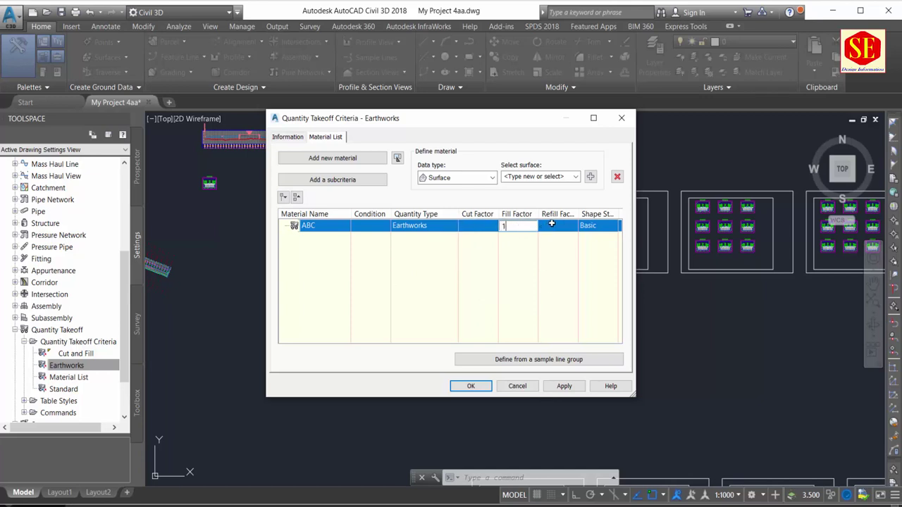
pyautogui.click(552, 224)
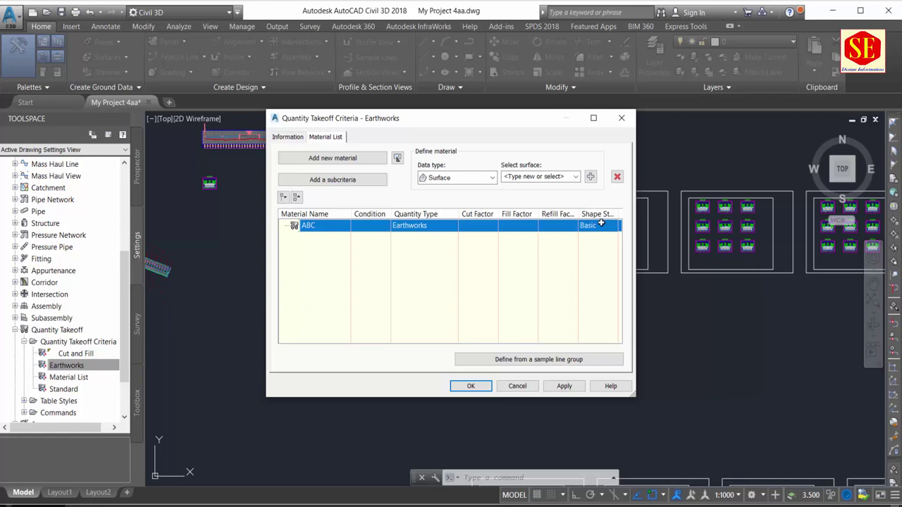
pyautogui.click(601, 226)
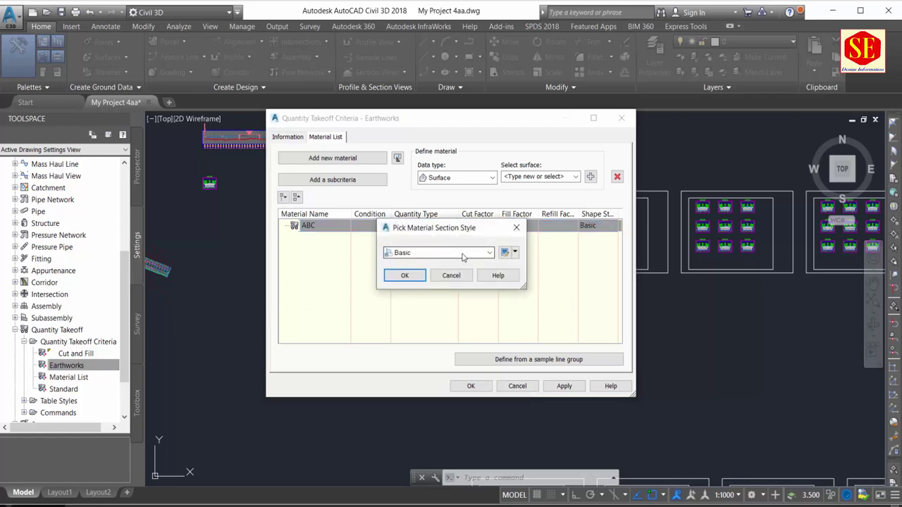
pyautogui.click(445, 254)
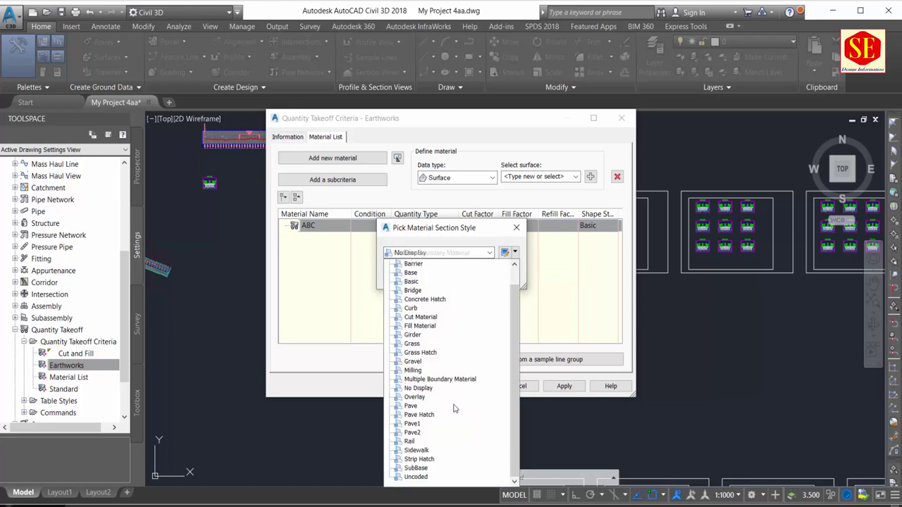
pyautogui.click(399, 284)
pyautogui.click(403, 276)
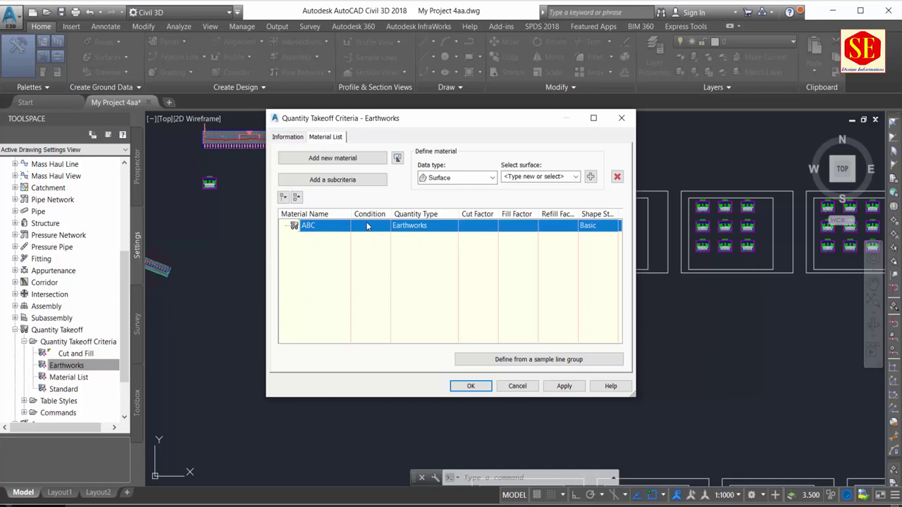
# Add the My Project surface under material ABC, keeping its condition as Base.
pyautogui.click(459, 177)
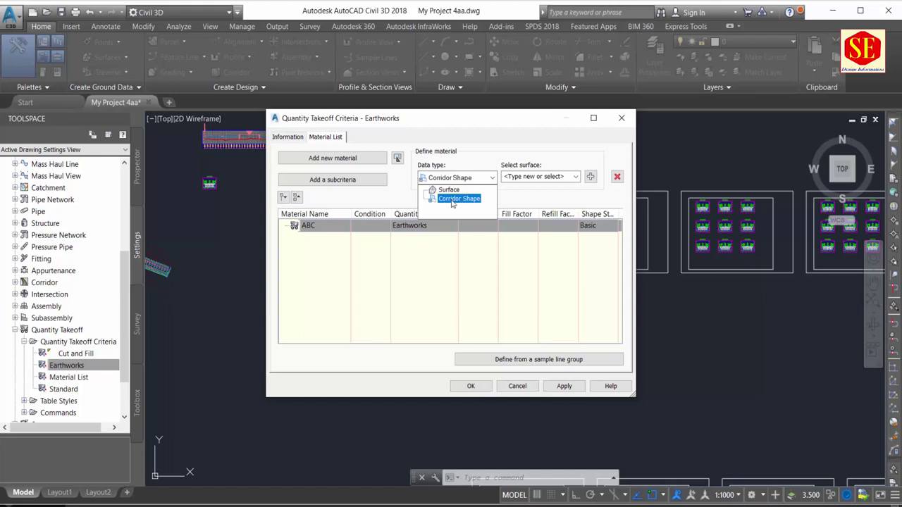
pyautogui.click(449, 190)
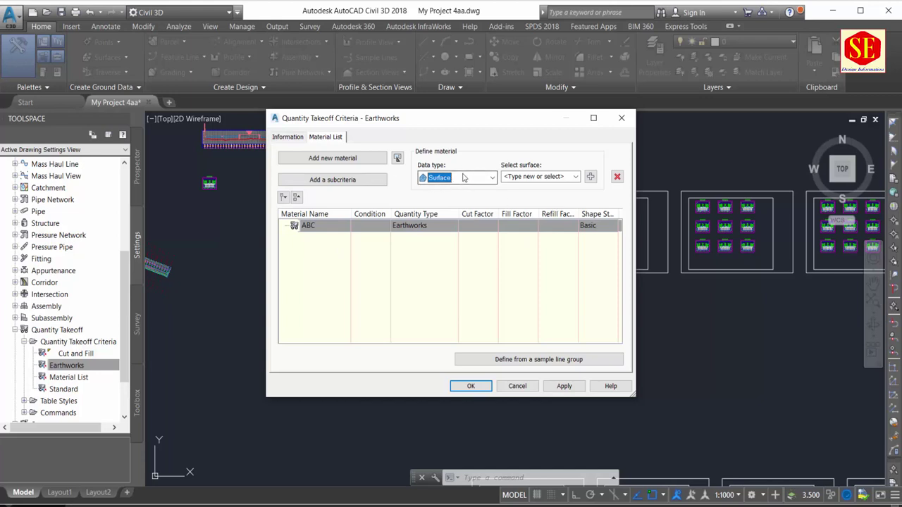
pyautogui.click(575, 177)
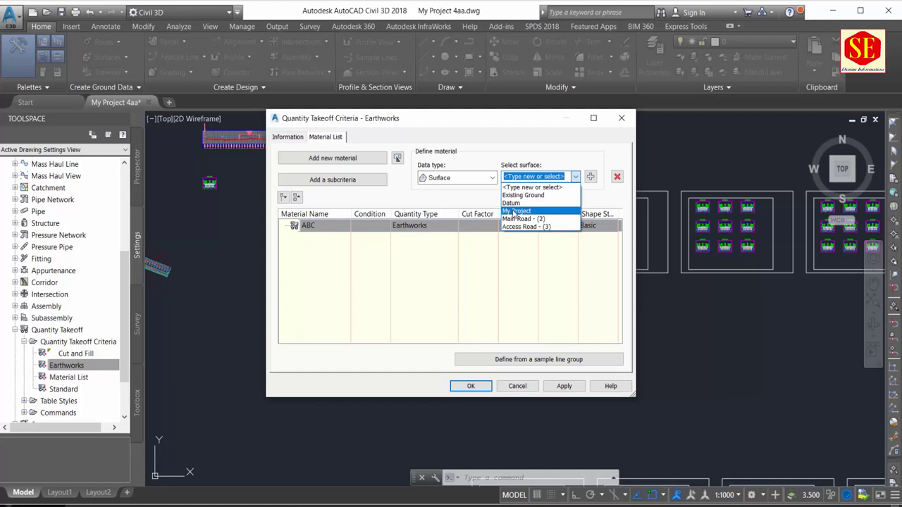
pyautogui.click(515, 212)
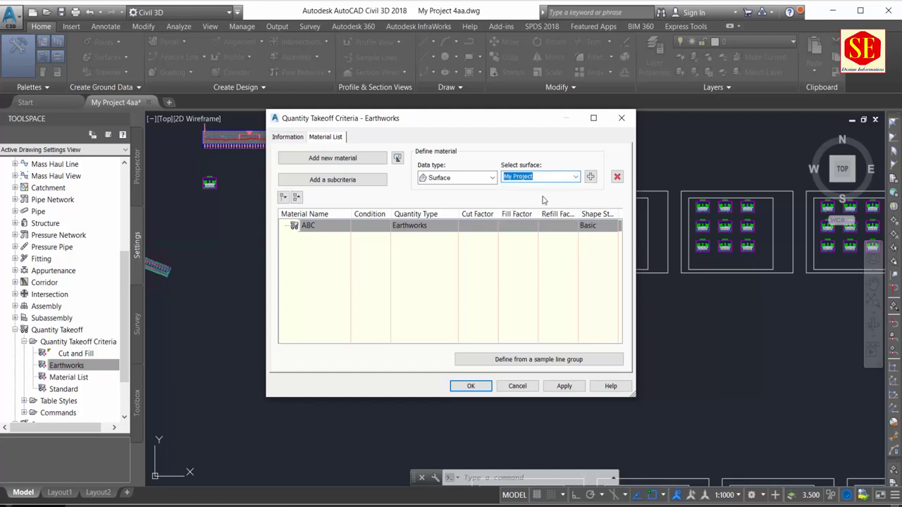
pyautogui.click(591, 177)
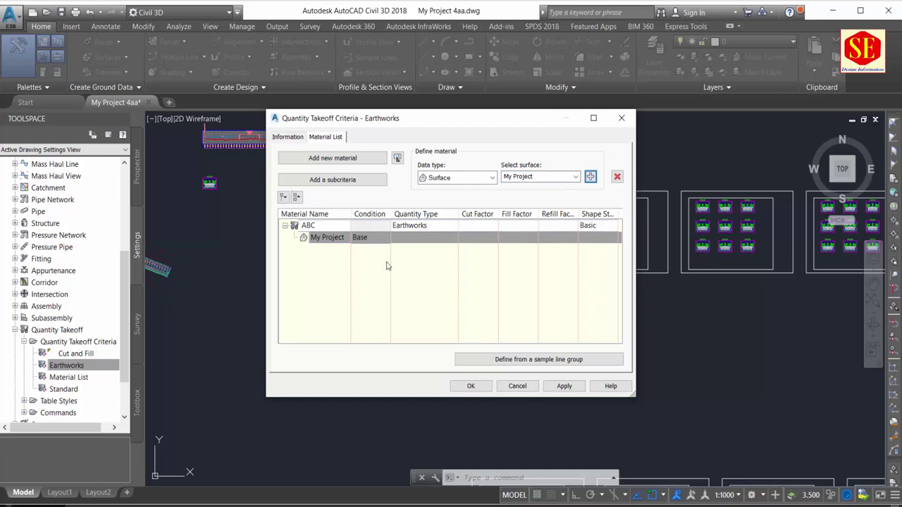
pyautogui.click(358, 235)
pyautogui.click(368, 237)
pyautogui.click(360, 250)
# Add the Datum surface under ABC with condition Compare, then apply and save the criteria.
pyautogui.click(576, 178)
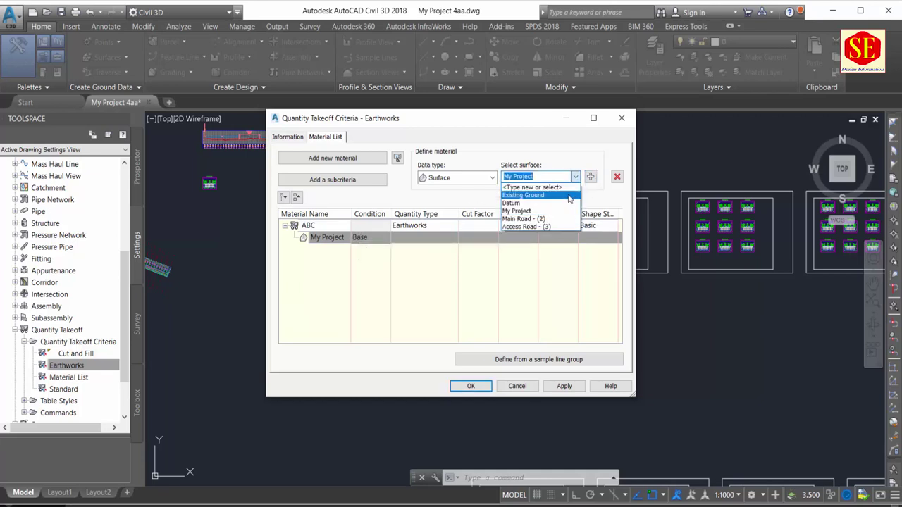
pyautogui.click(510, 204)
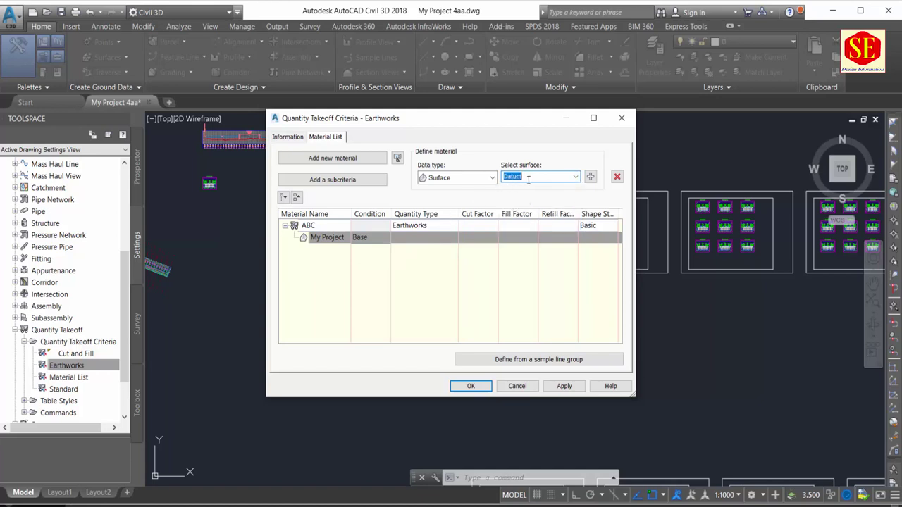
pyautogui.click(590, 176)
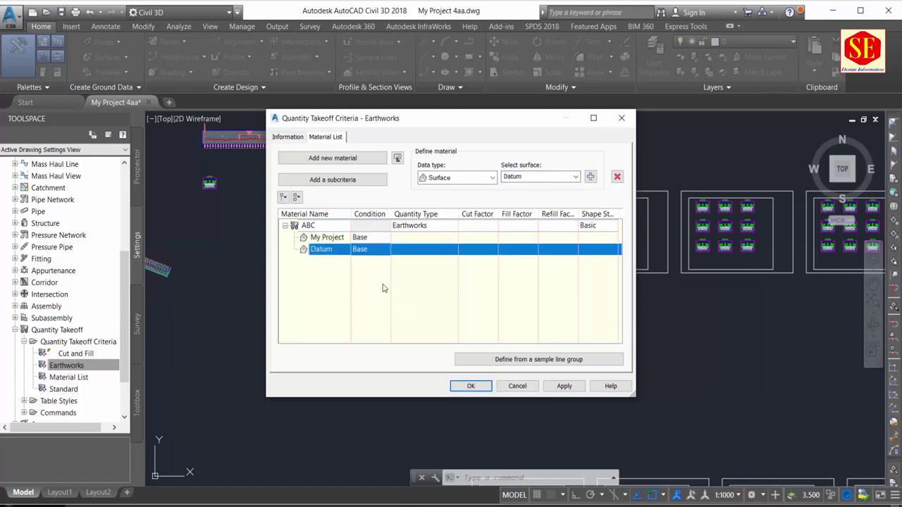
pyautogui.click(325, 238)
pyautogui.click(324, 252)
pyautogui.click(363, 239)
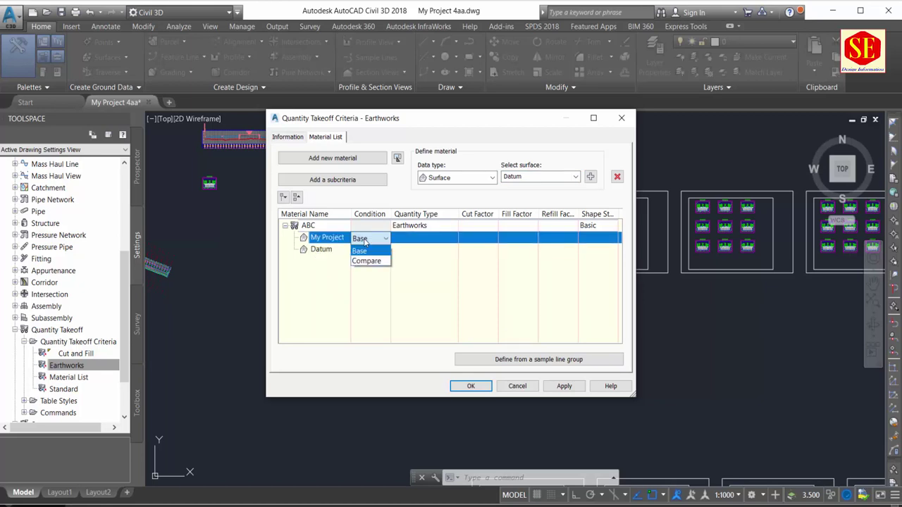
pyautogui.click(360, 251)
pyautogui.click(361, 250)
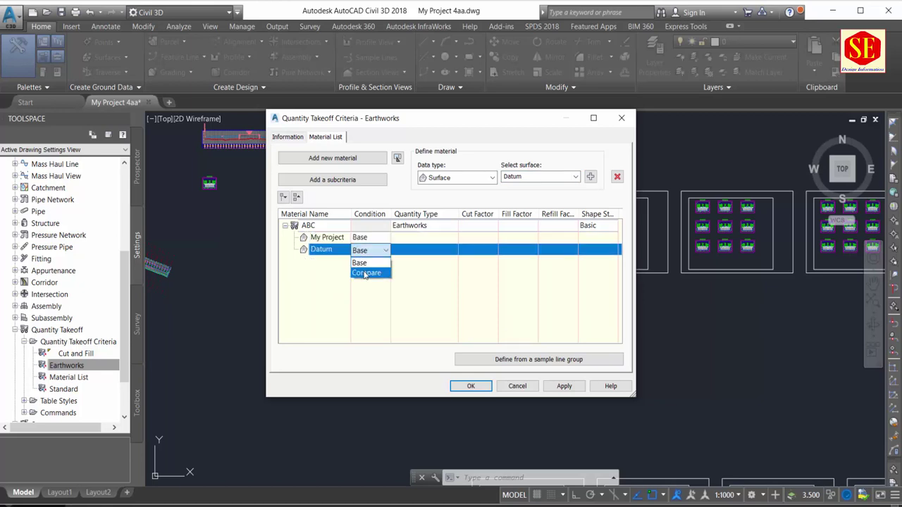
pyautogui.click(365, 273)
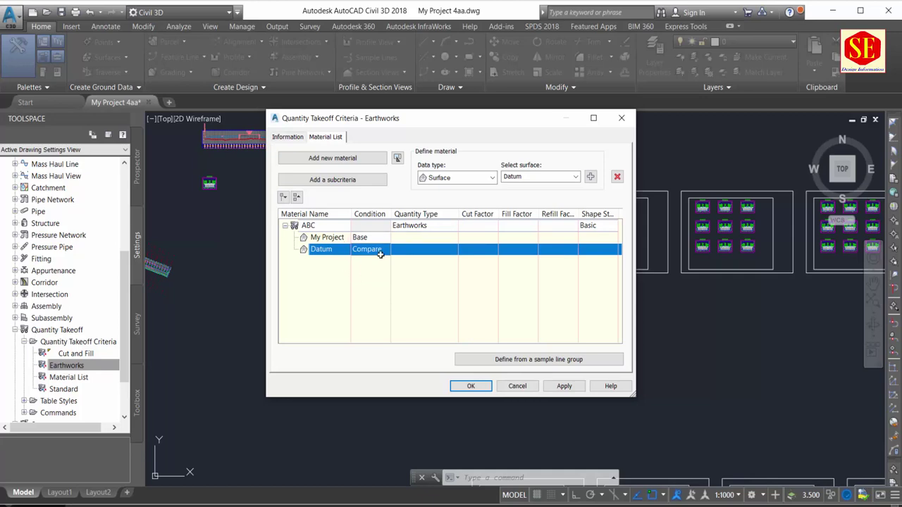
pyautogui.click(563, 386)
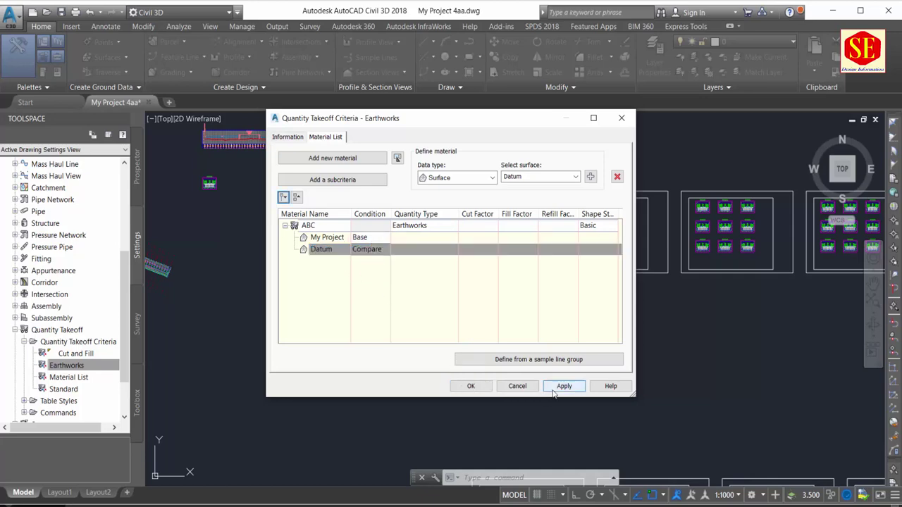
pyautogui.click(470, 386)
# Center the winding road corridor in view and select the 2+480 sample line.
pyautogui.scroll(-3, 345, 335)
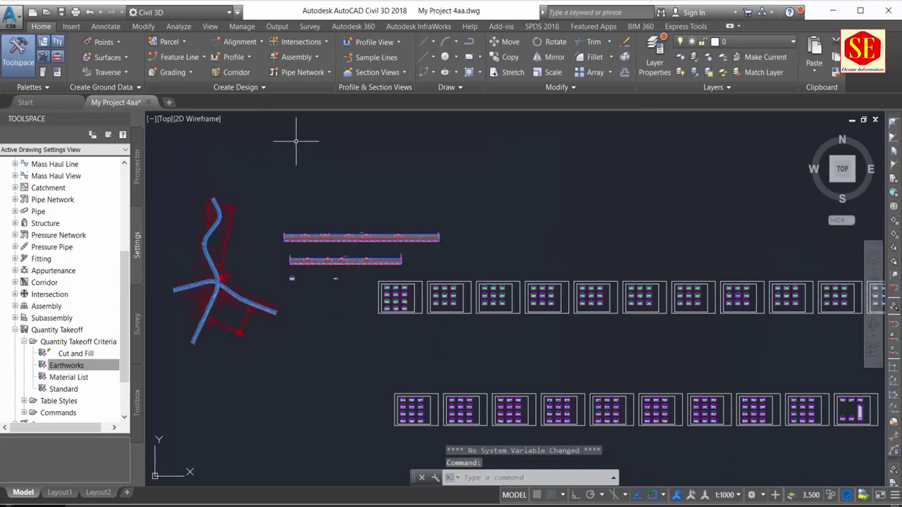
pyautogui.scroll(5, 239, 212)
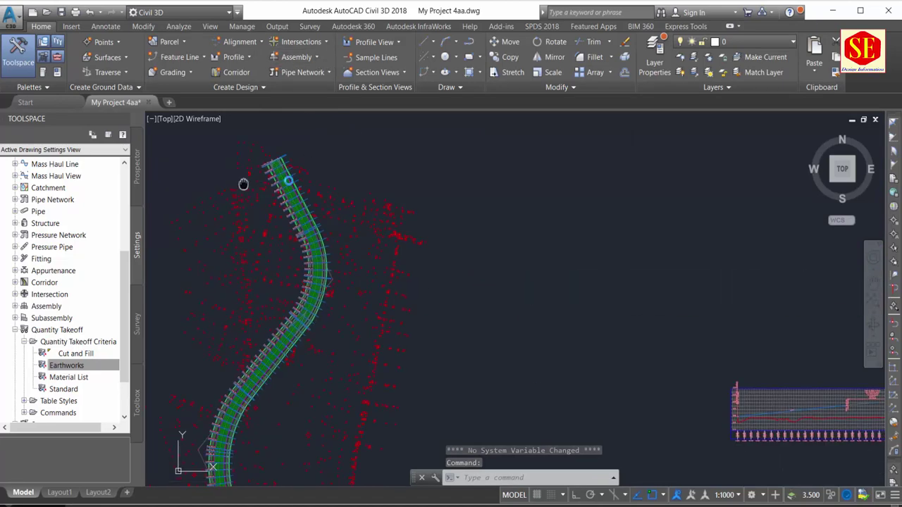
pyautogui.moveTo(243, 184); pyautogui.dragTo(368, 176, button='middle')
pyautogui.scroll(5, 450, 346)
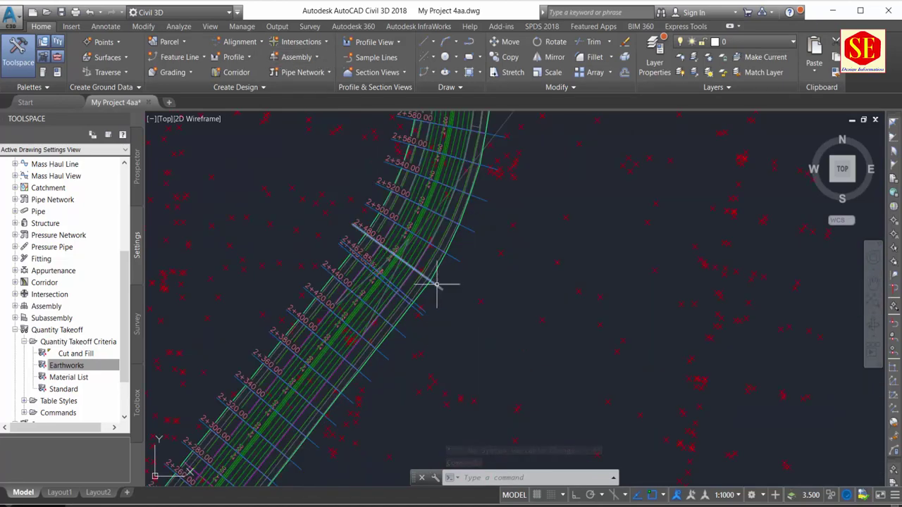
pyautogui.click(437, 284)
pyautogui.scroll(-5, 335, 254)
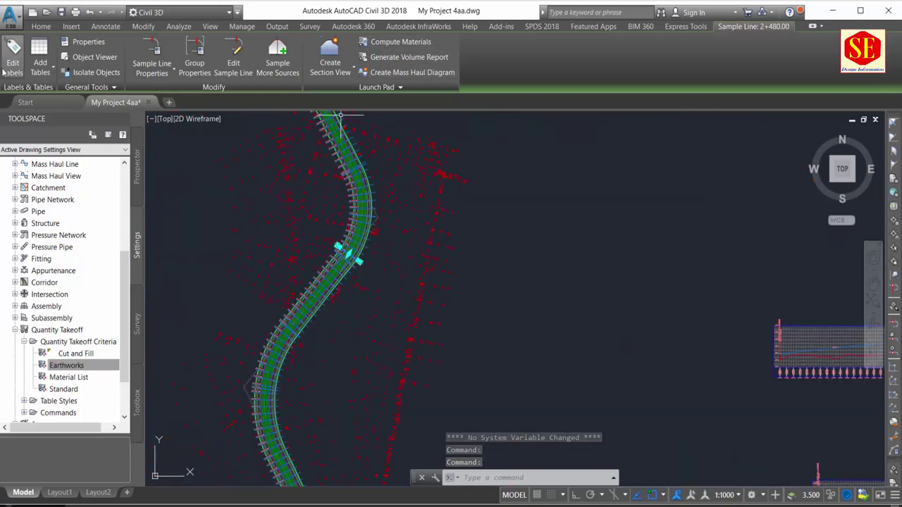
# Launch Compute Materials for the Main Road alignment using sample line group Sample 1.
pyautogui.click(399, 46)
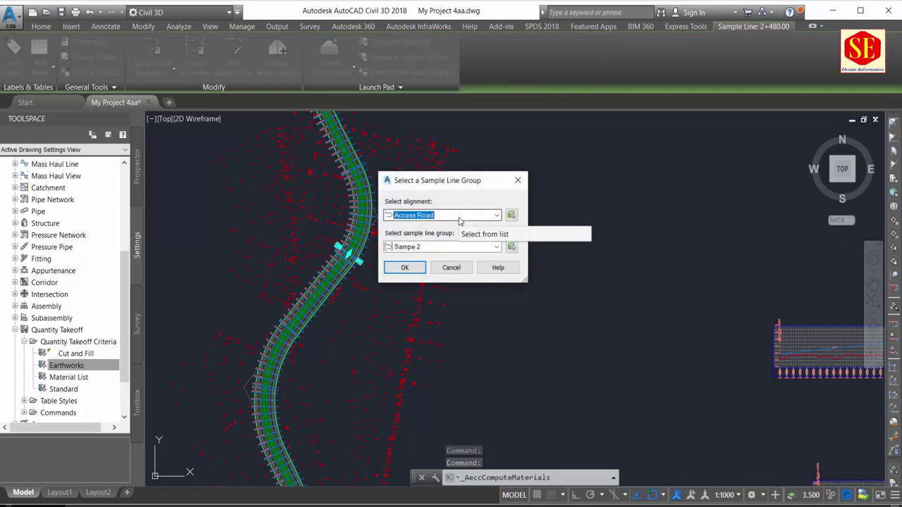
pyautogui.click(459, 217)
pyautogui.click(423, 235)
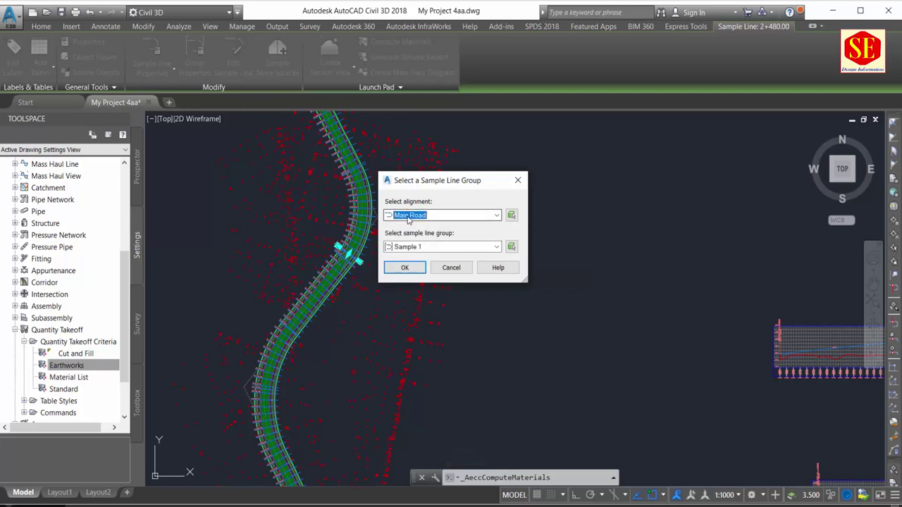
pyautogui.click(401, 248)
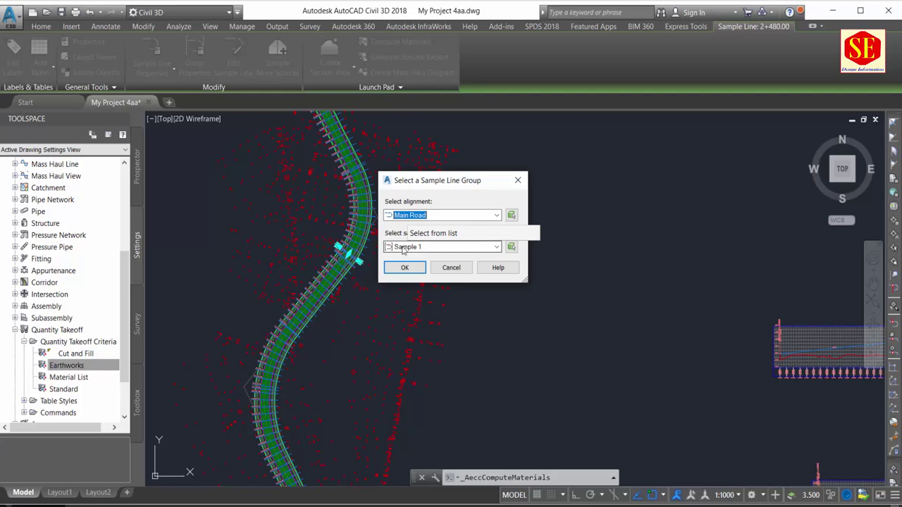
pyautogui.click(416, 264)
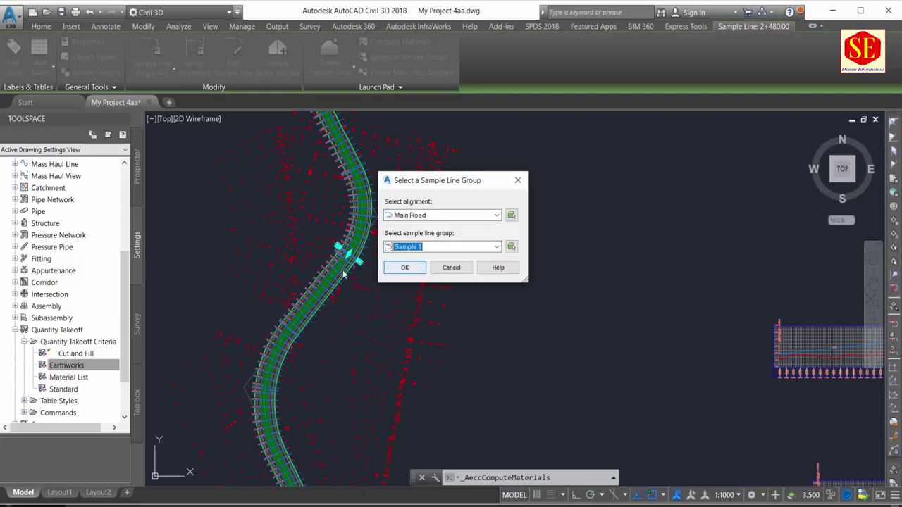
pyautogui.click(412, 268)
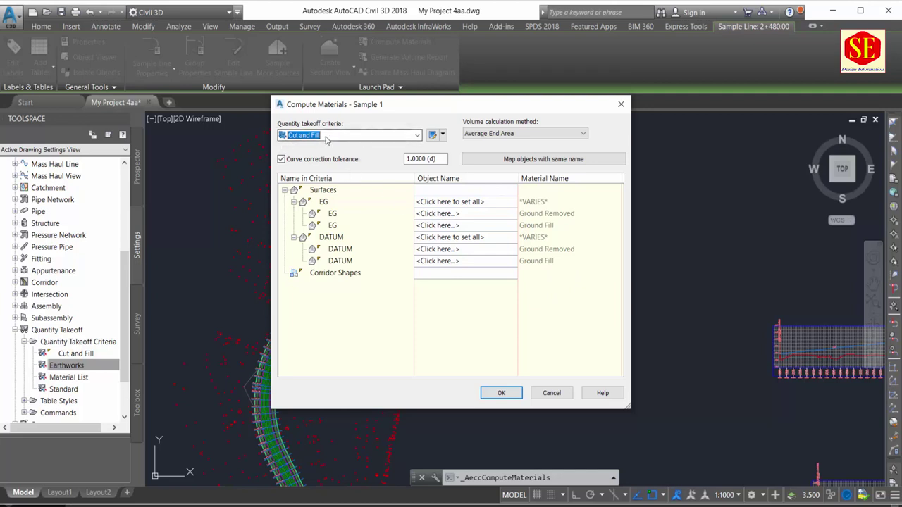
# Choose the Earthworks takeoff criteria with the Average End Area volume method.
pyautogui.click(417, 136)
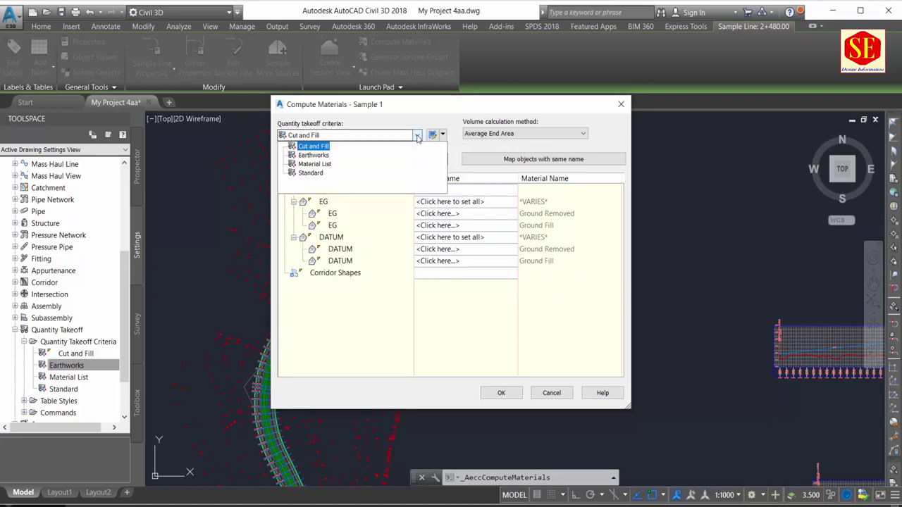
pyautogui.click(310, 155)
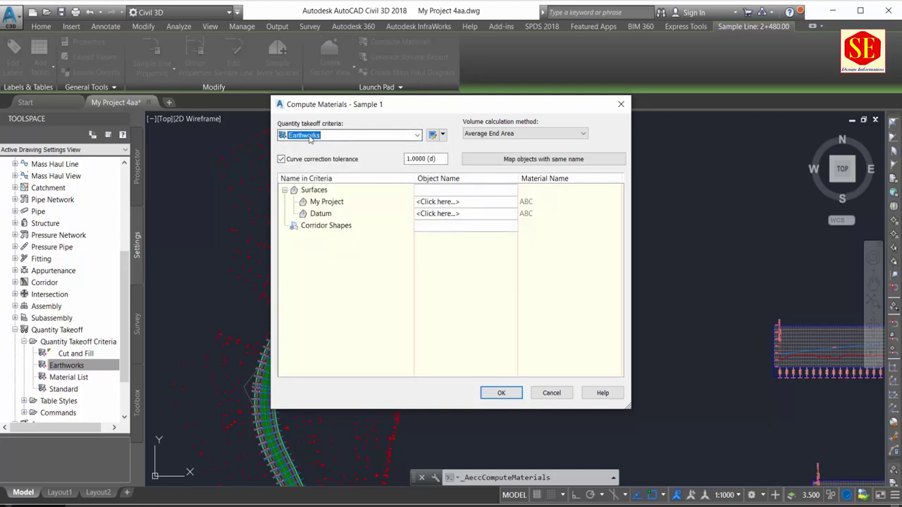
pyautogui.click(521, 133)
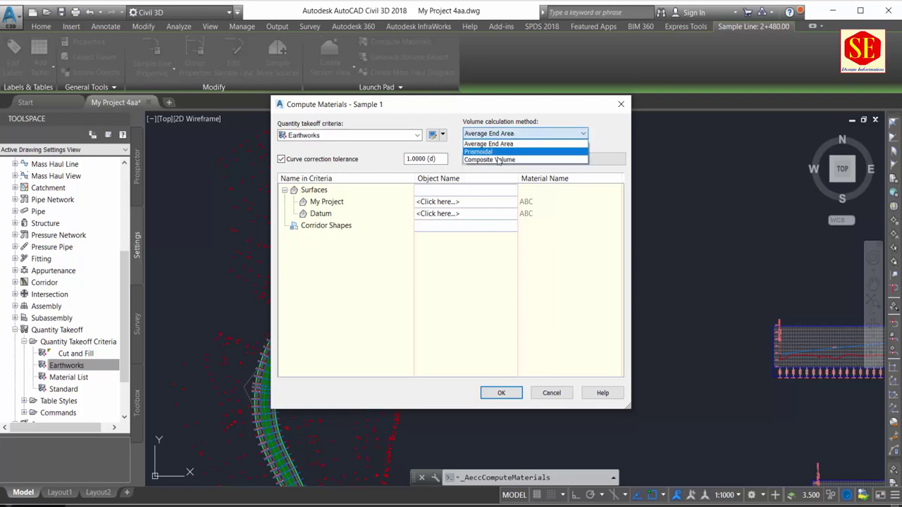
pyautogui.click(507, 145)
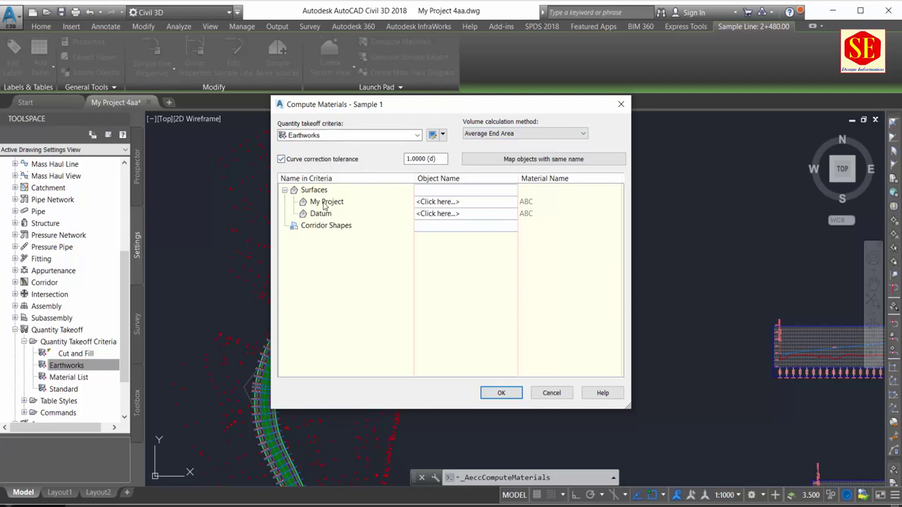
# Map My Project to the My Project surface and Datum to Main Road Main Road - (2), then compute.
pyautogui.click(446, 202)
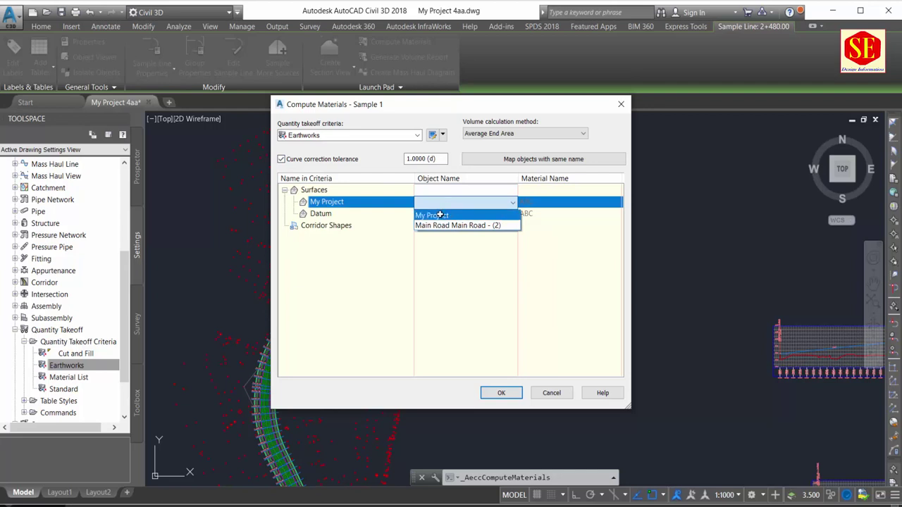
pyautogui.click(440, 216)
pyautogui.click(308, 217)
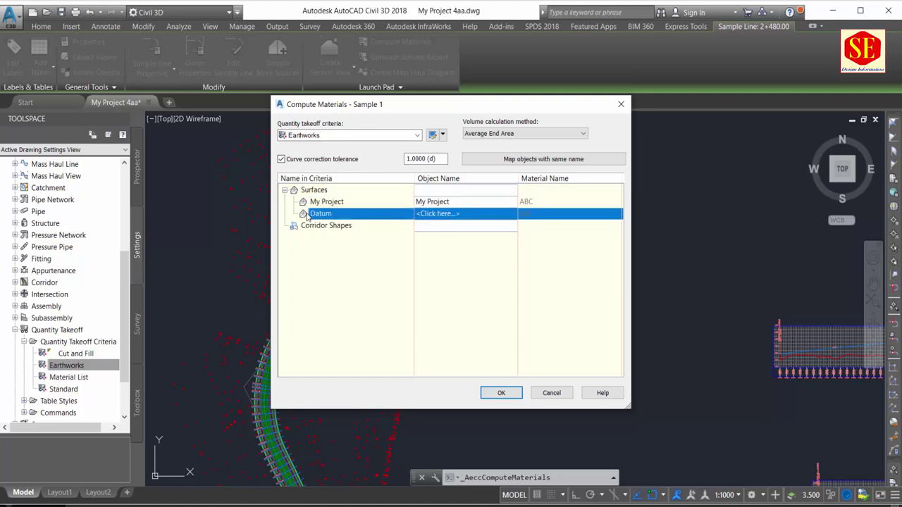
pyautogui.click(425, 213)
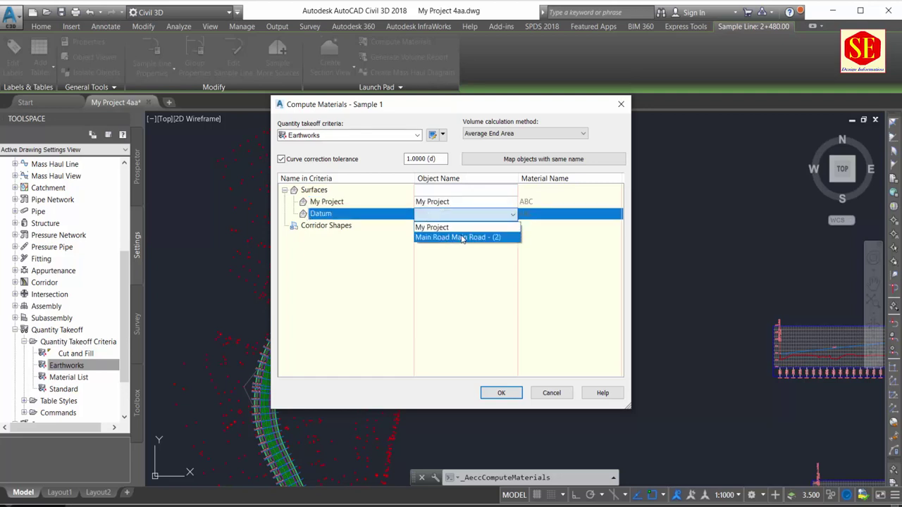
pyautogui.click(462, 238)
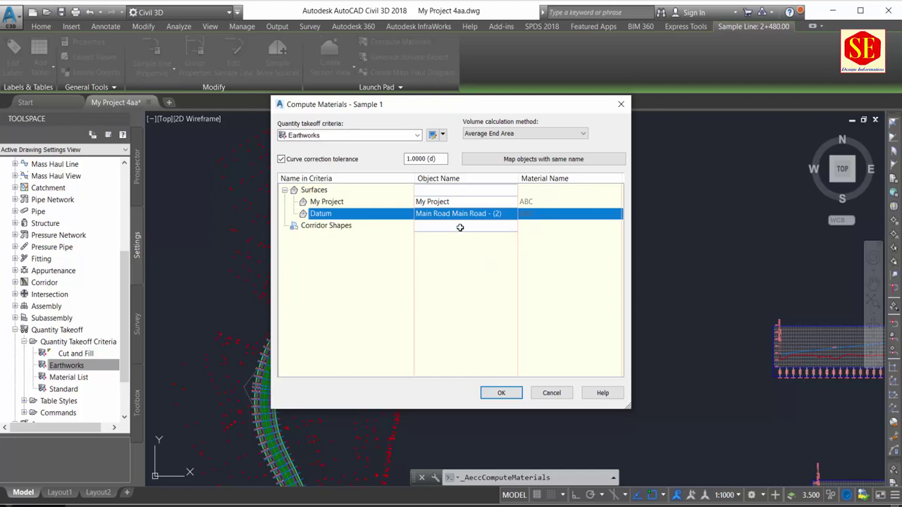
pyautogui.click(499, 393)
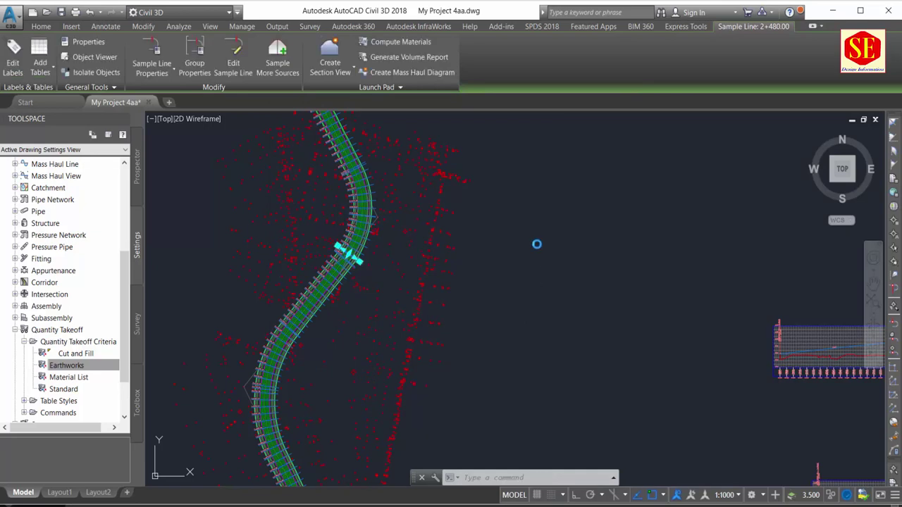
# Show the Add Tables choices: Total Volume and Material Volume.
pyautogui.click(551, 238)
pyautogui.click(562, 214)
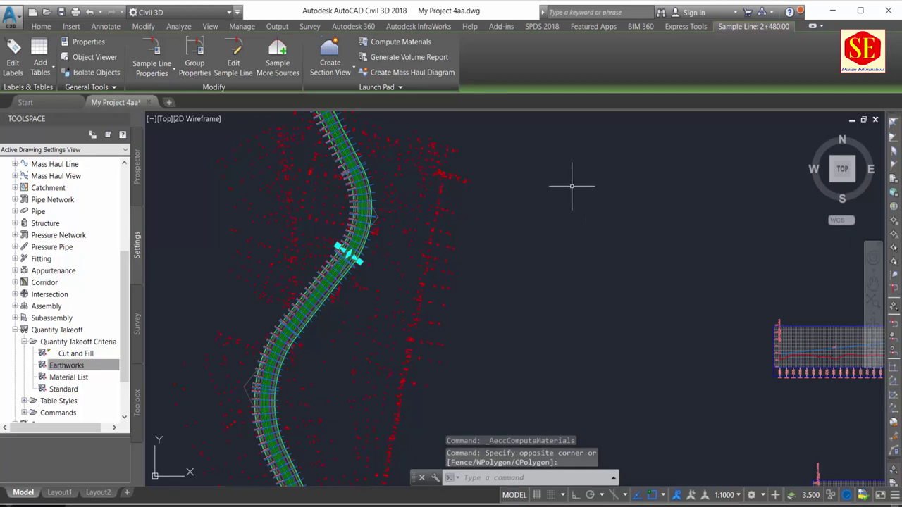
pyautogui.click(42, 68)
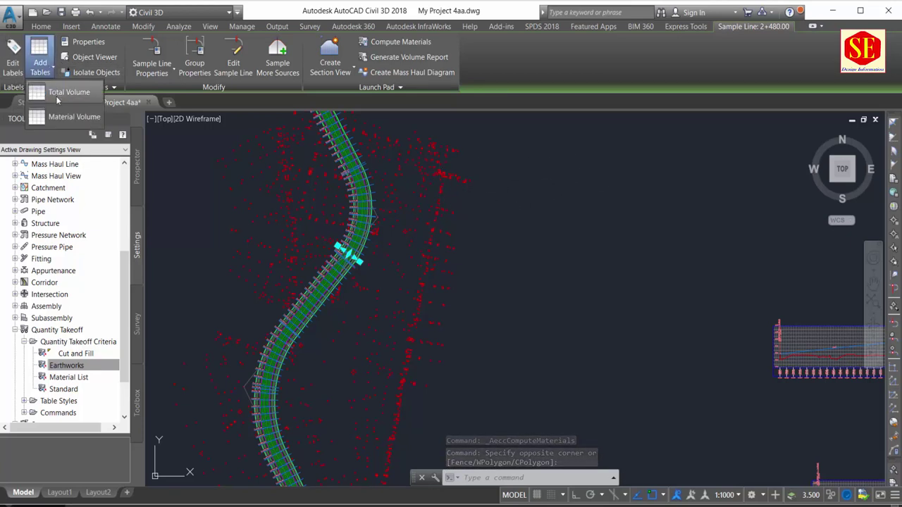
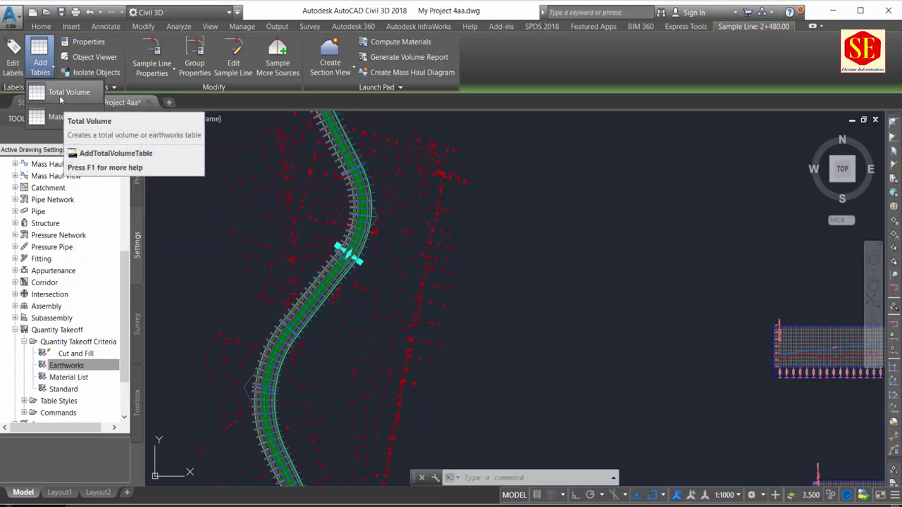
# Configure a Total Volume table for Main Road, Sample 1 and Material List - (1).
pyautogui.click(61, 94)
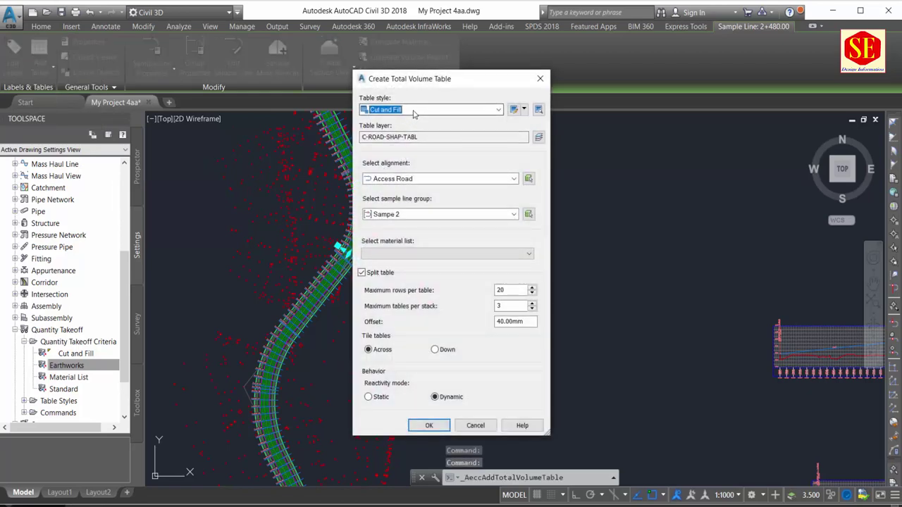
pyautogui.click(407, 180)
pyautogui.click(397, 198)
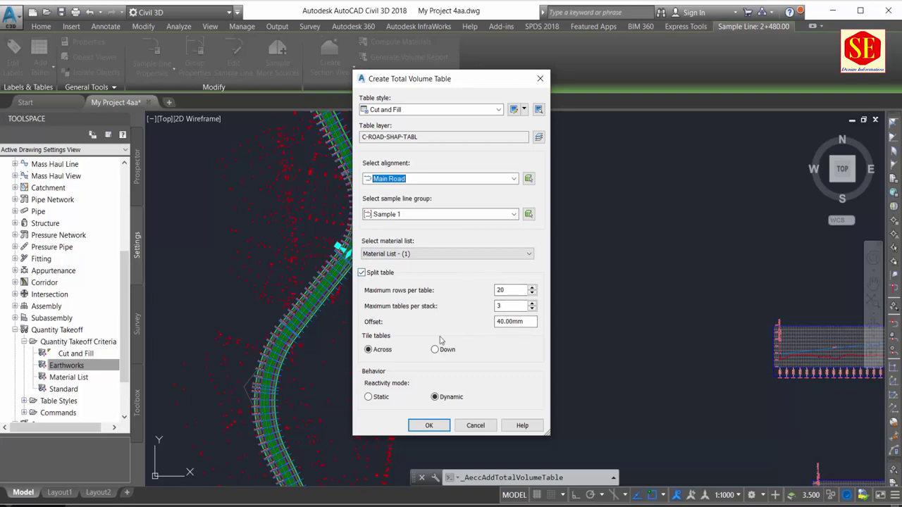
pyautogui.click(428, 425)
# Place the Main Road total volume tables at an upper-left corner in open space.
pyautogui.scroll(-3, 454, 331)
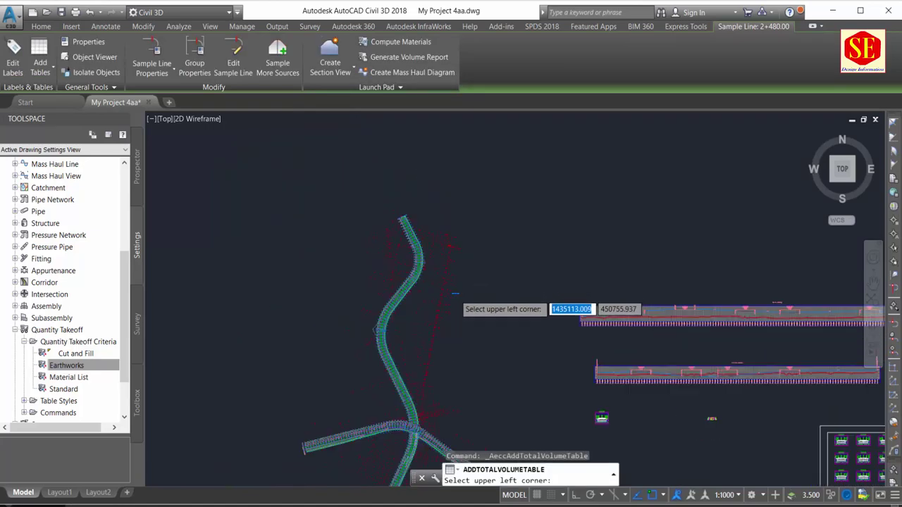
pyautogui.scroll(-2, 463, 310)
pyautogui.moveTo(686, 257); pyautogui.dragTo(503, 242, button='middle')
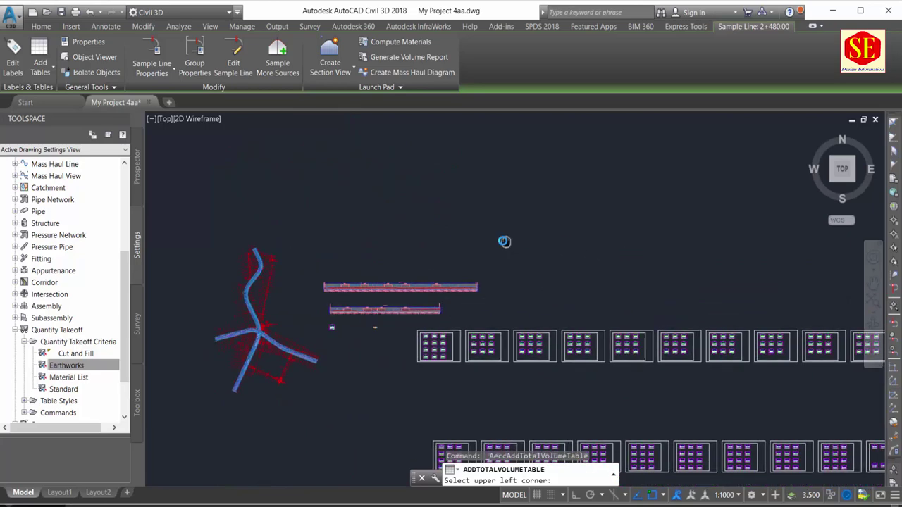
pyautogui.scroll(2, 543, 281)
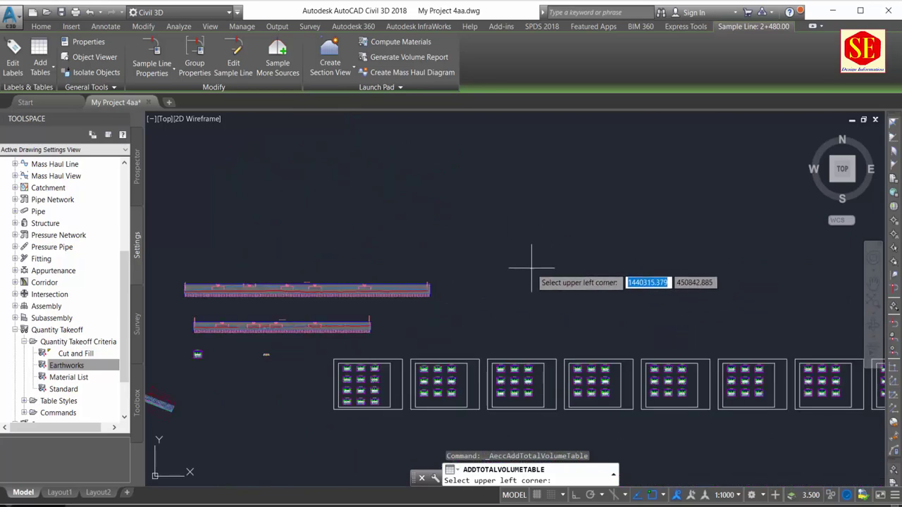
pyautogui.click(532, 267)
# Zoom in to check the placed tables beside the section sheets, then end table placement.
pyautogui.scroll(4, 539, 280)
pyautogui.scroll(2, 541, 260)
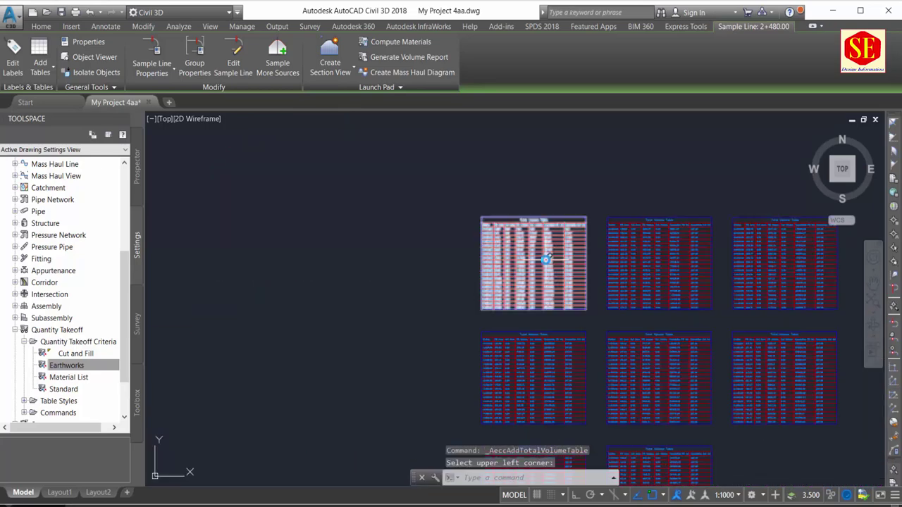
pyautogui.scroll(2, 543, 240)
pyautogui.scroll(3, 541, 229)
pyautogui.scroll(-2, 465, 194)
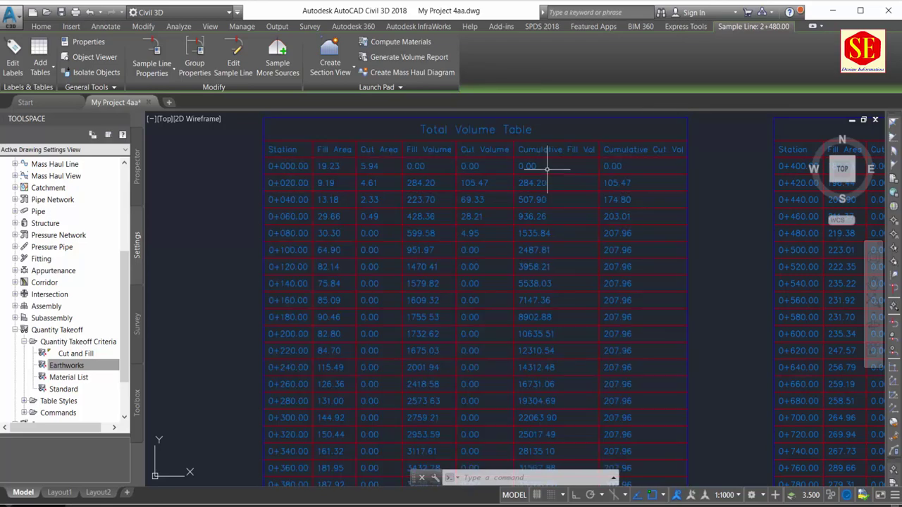
pyautogui.scroll(-5, 543, 175)
pyautogui.scroll(-2, 578, 285)
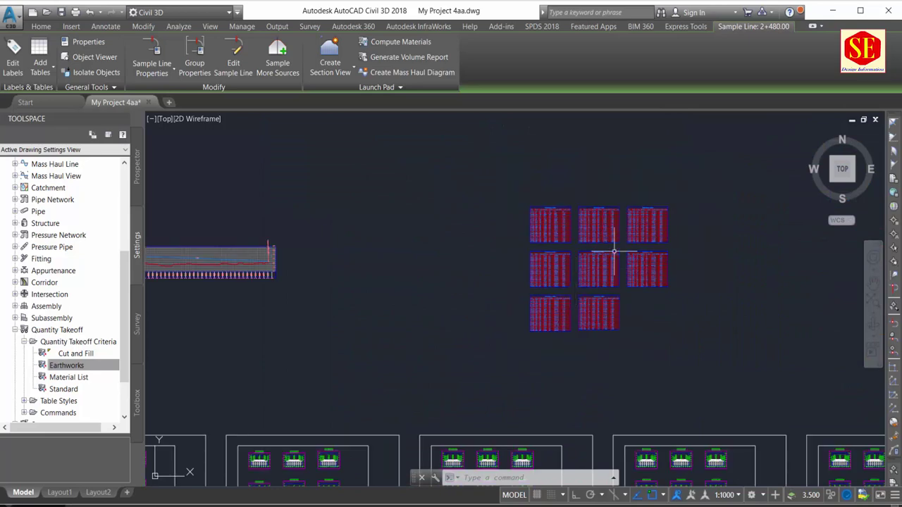
pyautogui.moveTo(600, 265); pyautogui.dragTo(539, 251, button='middle')
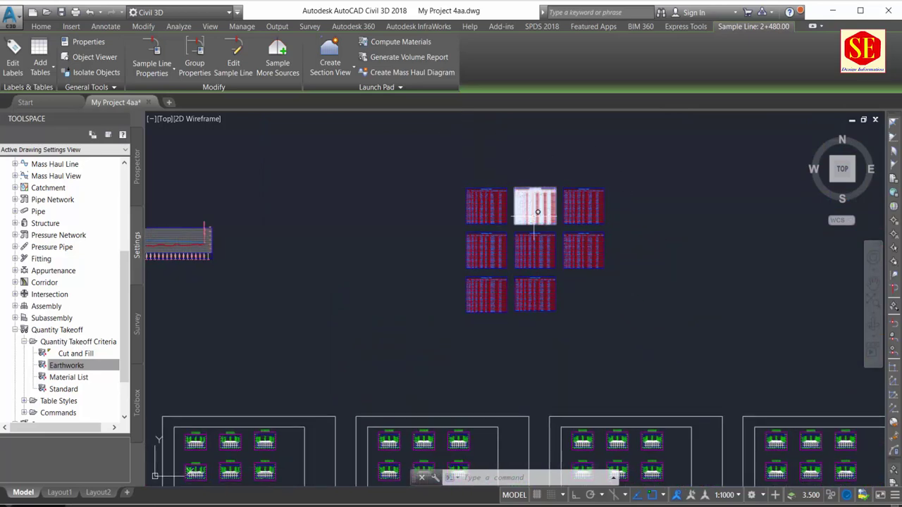
pyautogui.scroll(2, 534, 219)
pyautogui.press('Escape')
# Return the view to the Main Road corridor with its sample lines from 0+000.
pyautogui.scroll(-4, 445, 198)
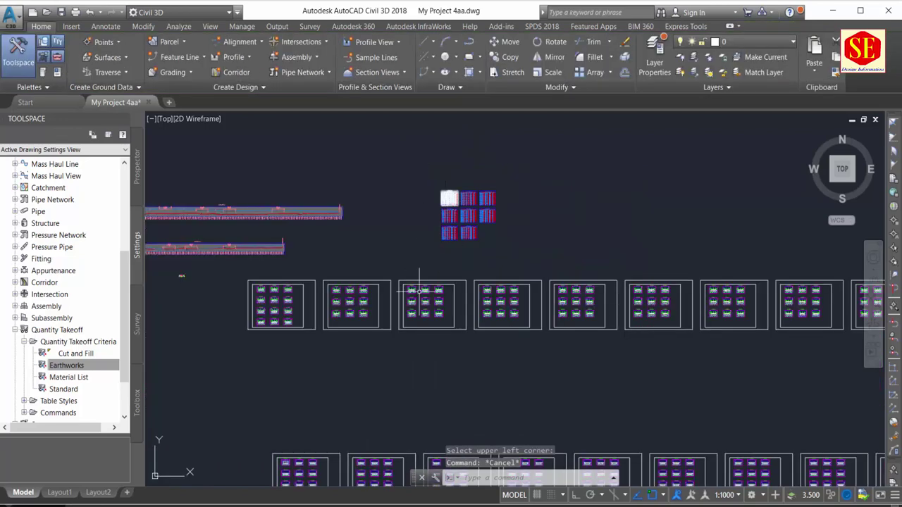
pyautogui.moveTo(427, 256); pyautogui.dragTo(423, 175, button='middle')
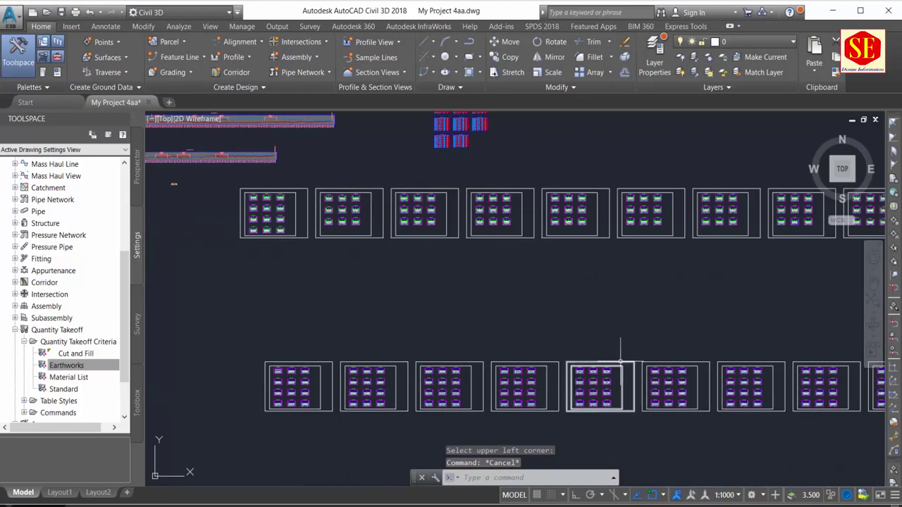
pyautogui.scroll(-3, 619, 356)
pyautogui.scroll(2, 633, 348)
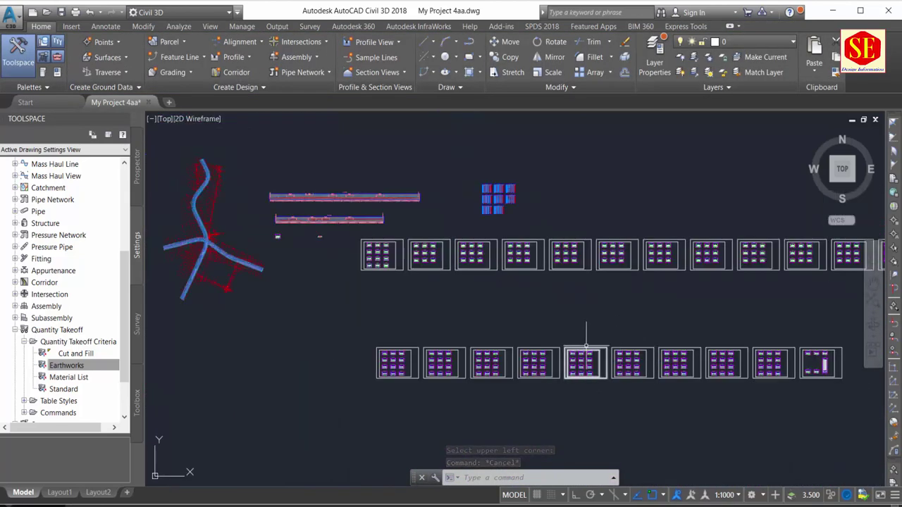
pyautogui.moveTo(532, 214); pyautogui.dragTo(522, 210, button='middle')
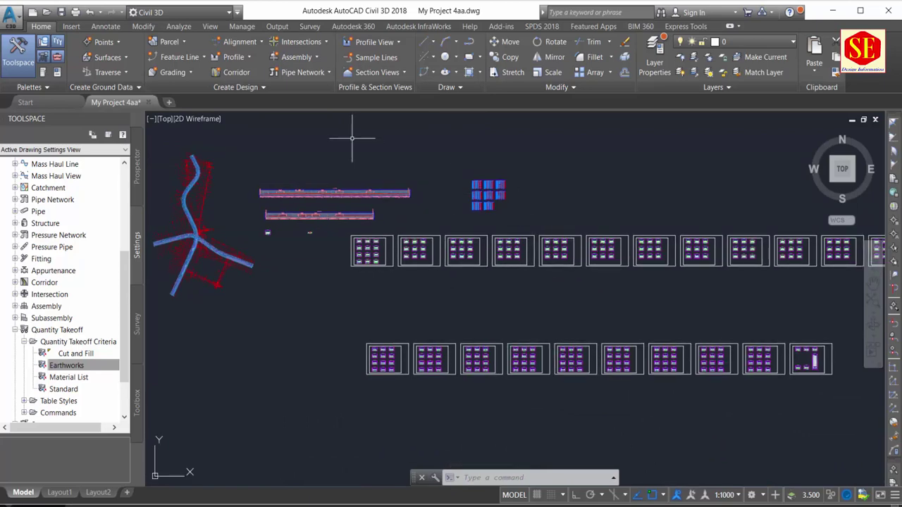
pyautogui.moveTo(345, 320); pyautogui.dragTo(272, 226, button='middle')
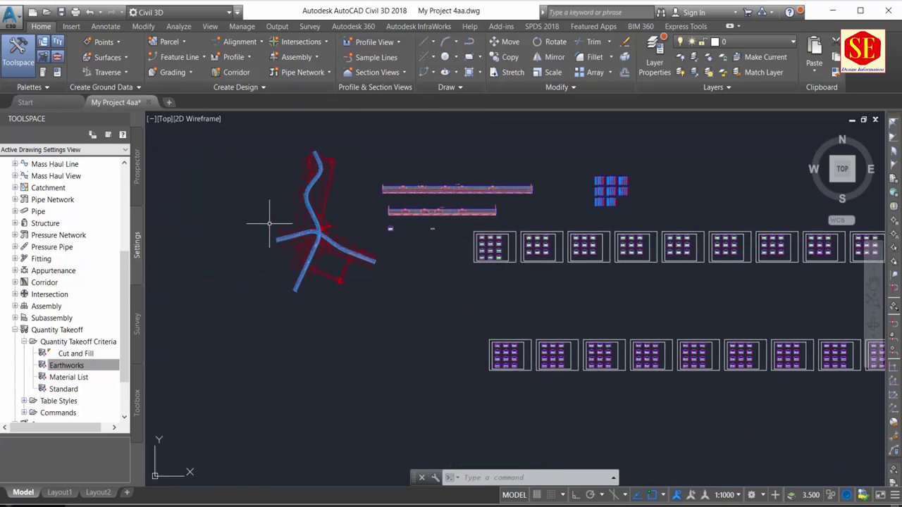
pyautogui.scroll(4, 302, 251)
pyautogui.scroll(2, 296, 296)
pyautogui.scroll(2, 293, 331)
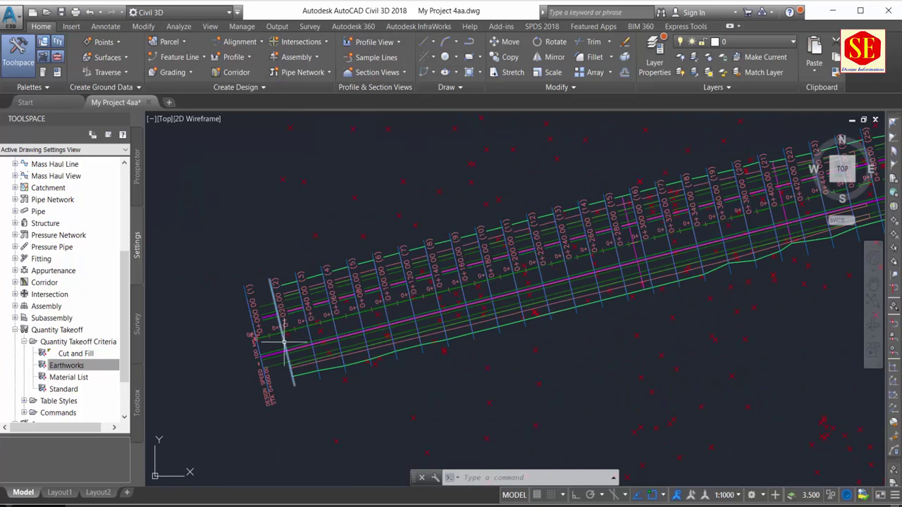
# Compute materials from a selected sample line, confirming the Access Road Sampe 2 group.
pyautogui.click(287, 331)
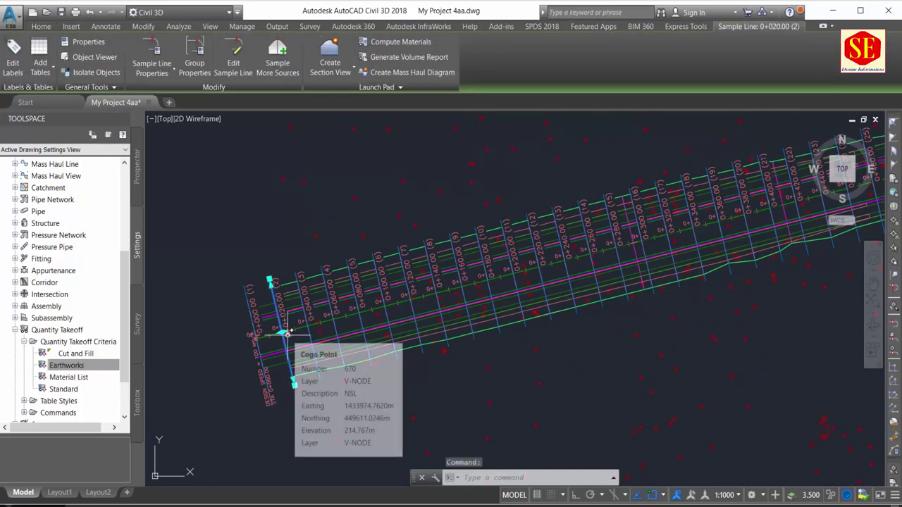
pyautogui.click(400, 41)
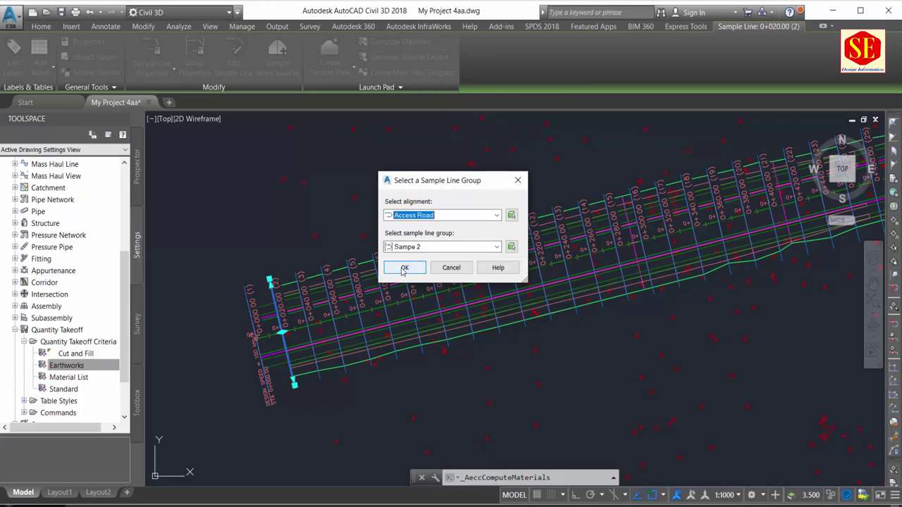
pyautogui.click(403, 268)
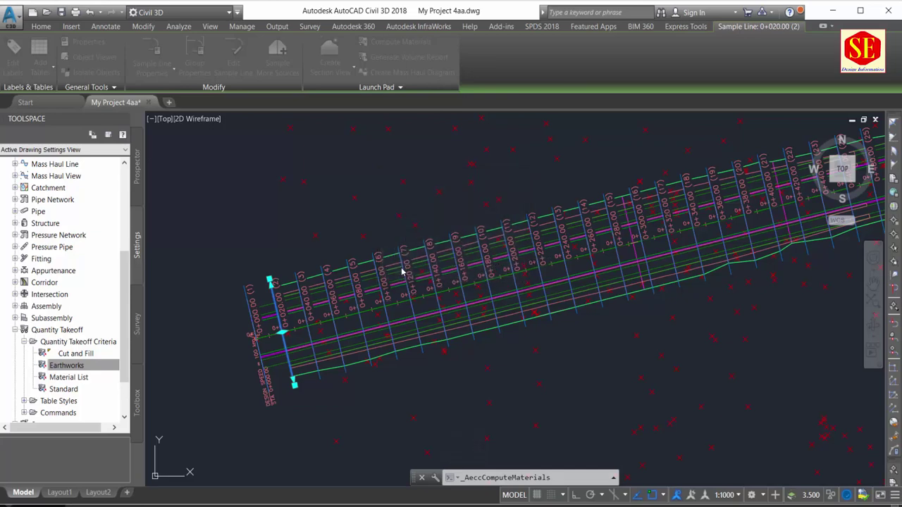
# Use Earthworks criteria, map My Project and Datum to Access Road surfaces, and compute.
pyautogui.click(417, 136)
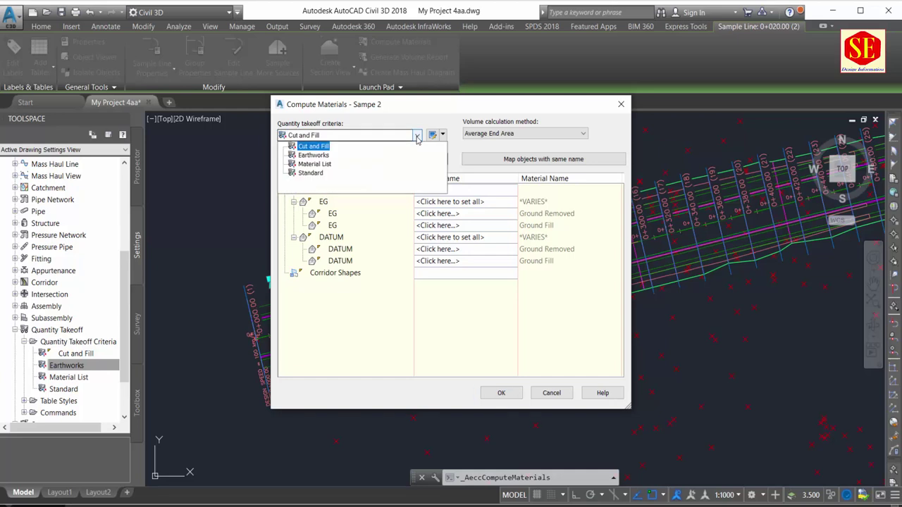
pyautogui.click(315, 155)
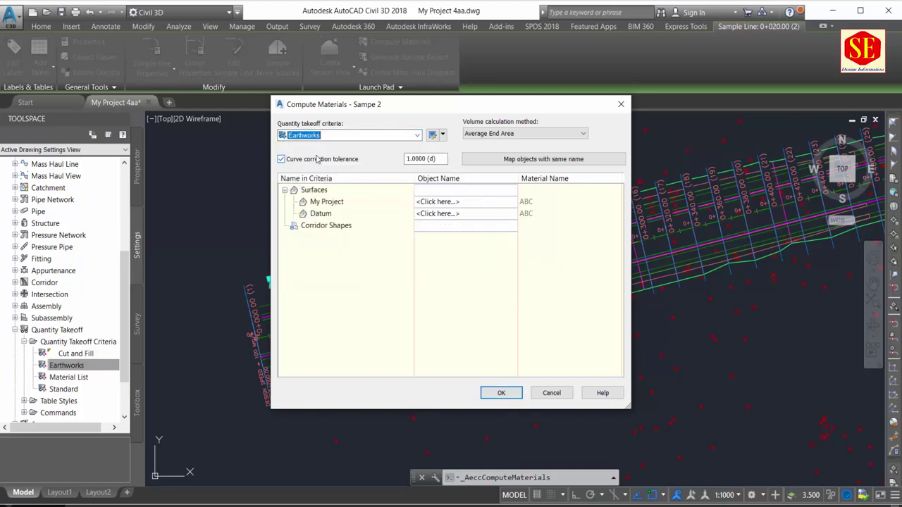
pyautogui.click(436, 202)
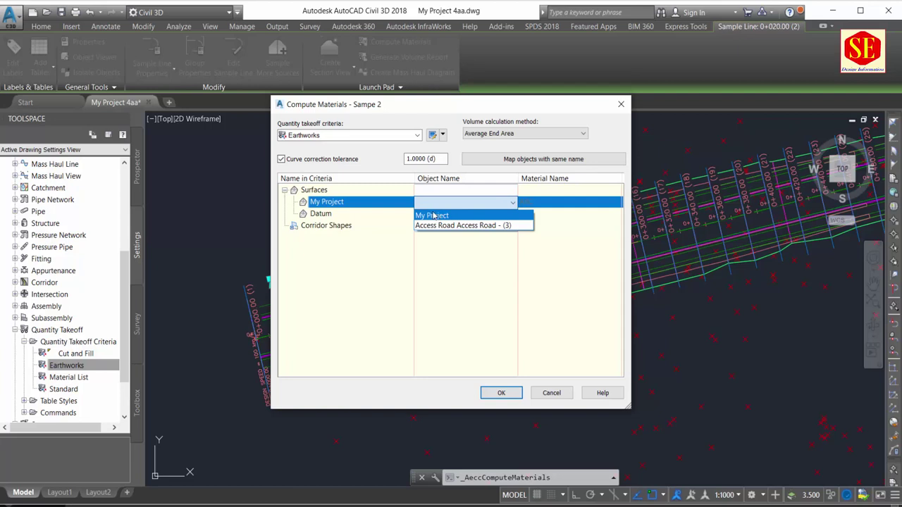
pyautogui.click(426, 216)
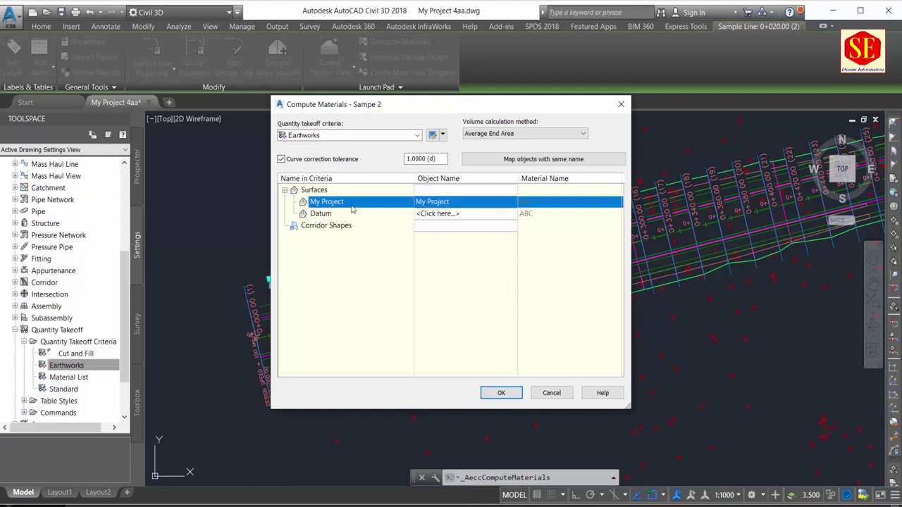
pyautogui.click(446, 216)
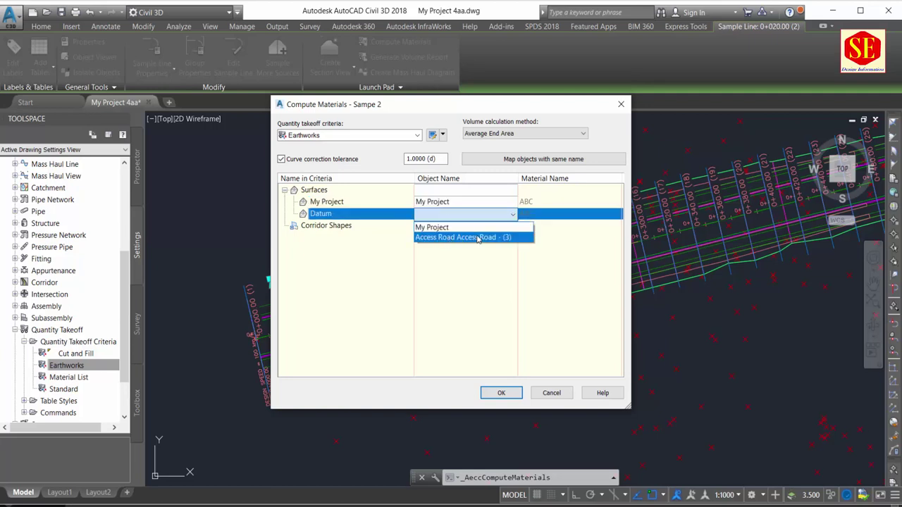
pyautogui.click(478, 239)
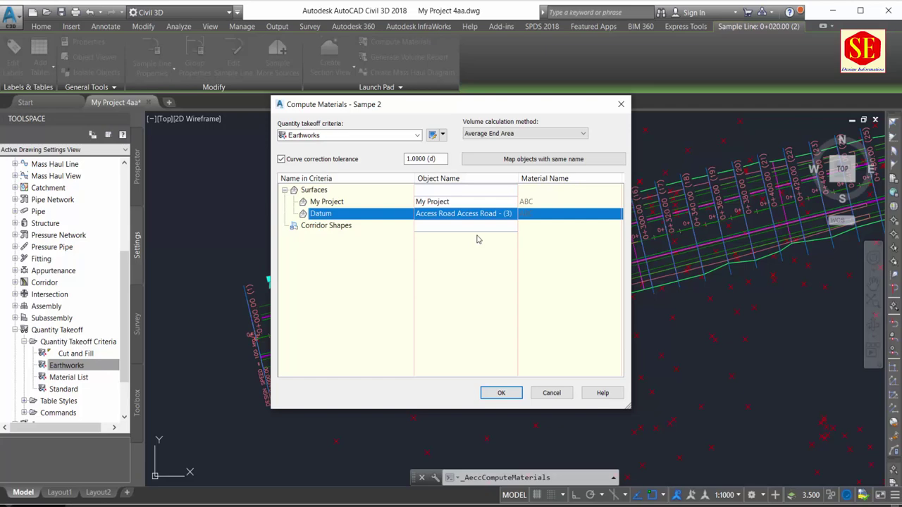
pyautogui.click(486, 393)
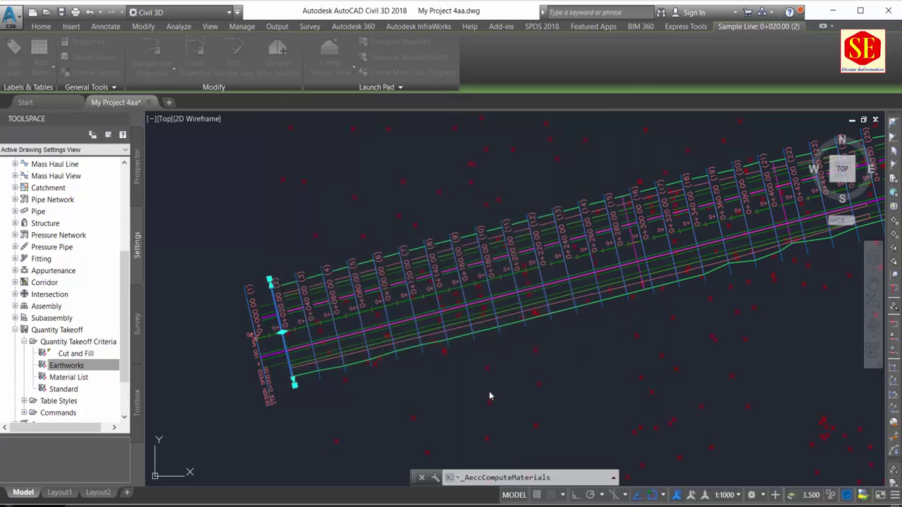
pyautogui.scroll(-2, 302, 211)
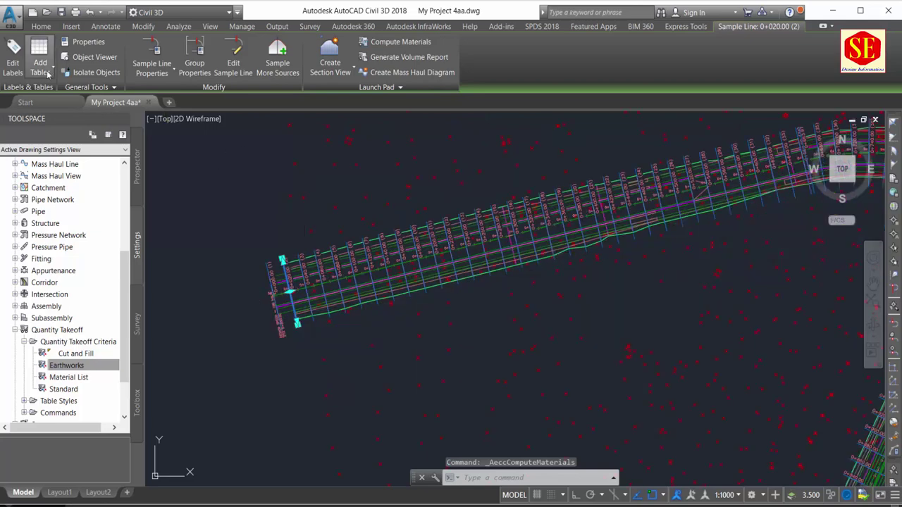
# Add a Total Volume table grid for Access Road beside the Main Road tables.
pyautogui.click(48, 73)
pyautogui.click(60, 93)
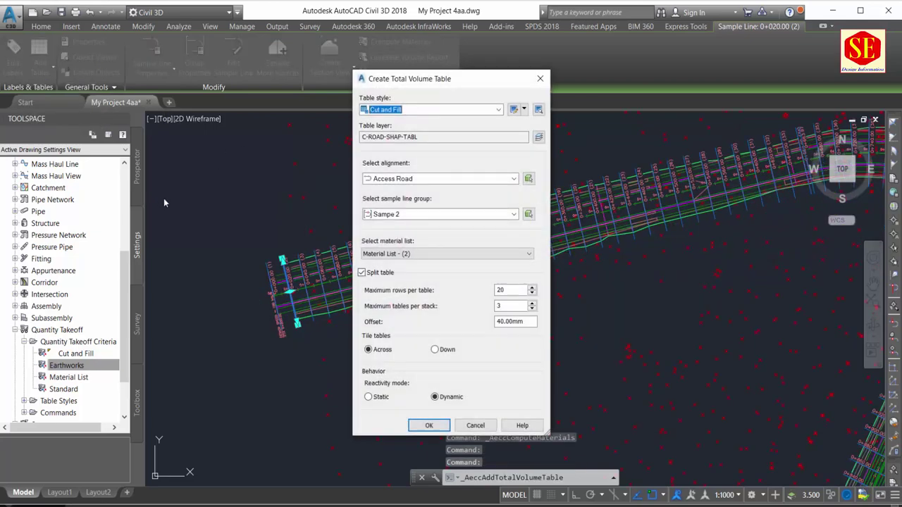
pyautogui.click(428, 425)
pyautogui.scroll(-3, 317, 369)
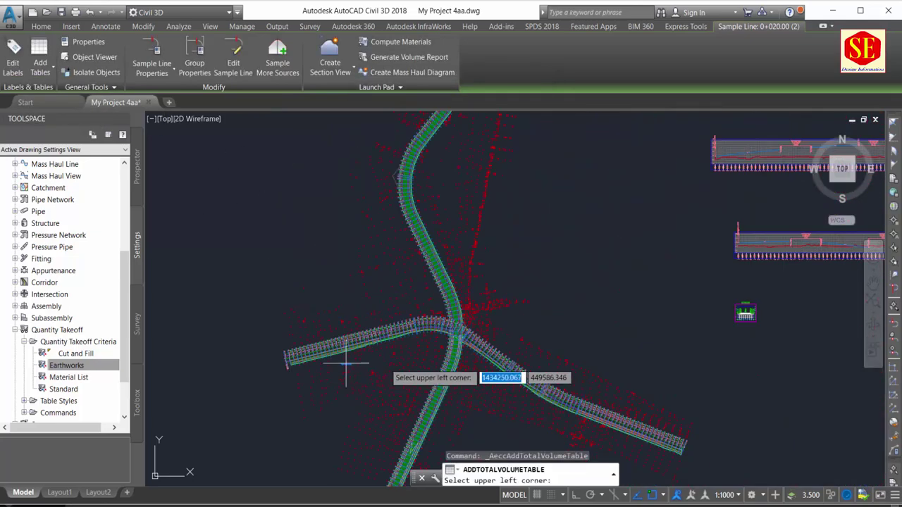
pyautogui.moveTo(480, 370)
pyautogui.mouseDown(button='middle')
pyautogui.moveTo(558, 342)
pyautogui.moveTo(383, 427)
pyautogui.mouseUp(button='middle')
pyautogui.scroll(-3, 405, 364)
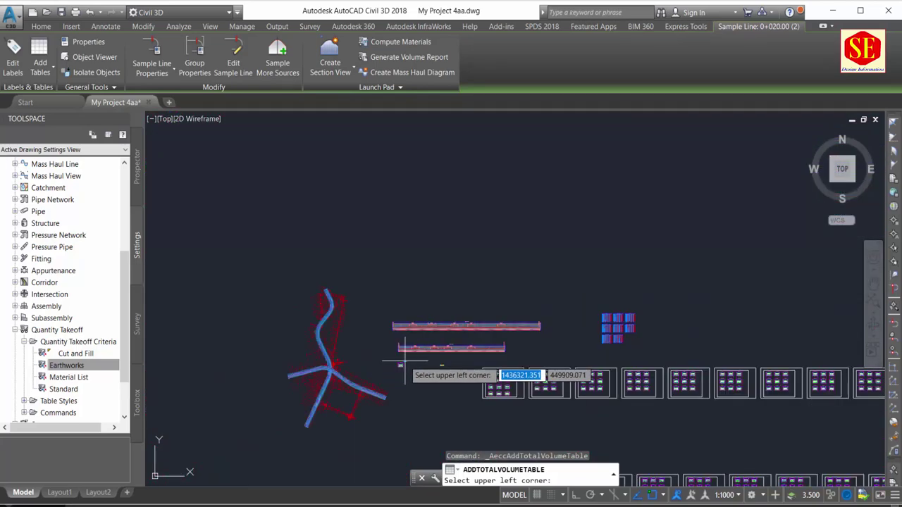
pyautogui.scroll(3, 699, 332)
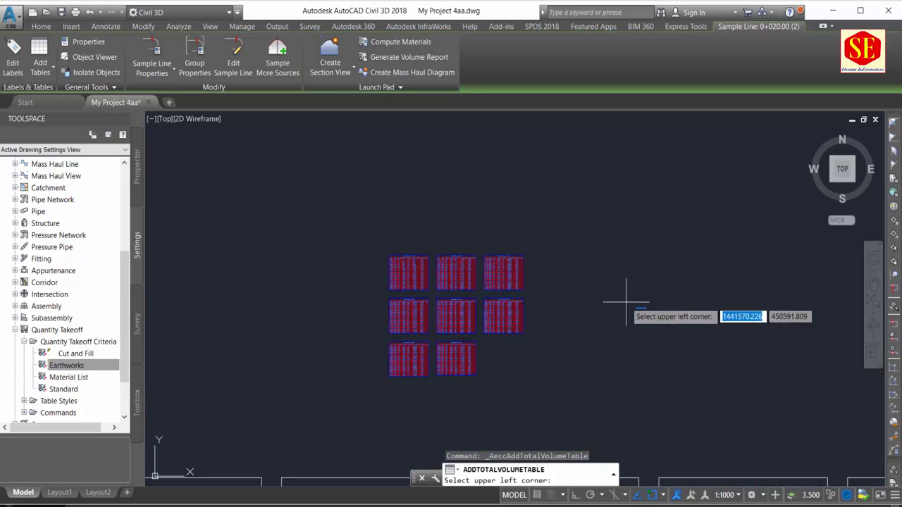
pyautogui.click(581, 258)
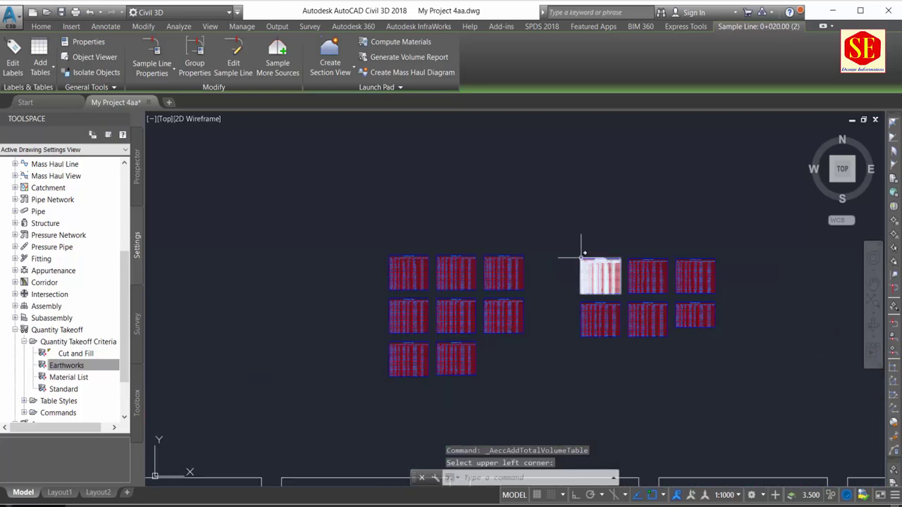
# Zoom and pan through both table grids to check cut and fill volumes per station.
pyautogui.scroll(3, 605, 280)
pyautogui.scroll(1, 604, 281)
pyautogui.scroll(2, 592, 260)
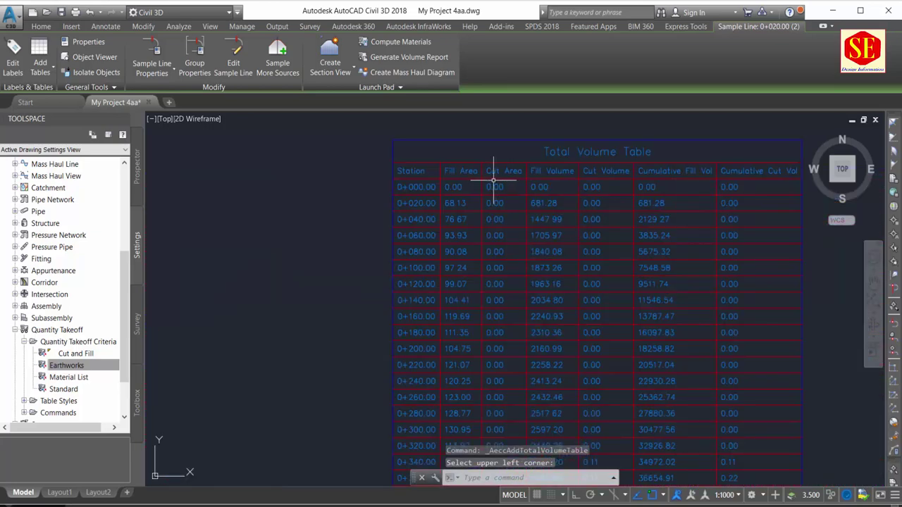
pyautogui.scroll(-4, 463, 190)
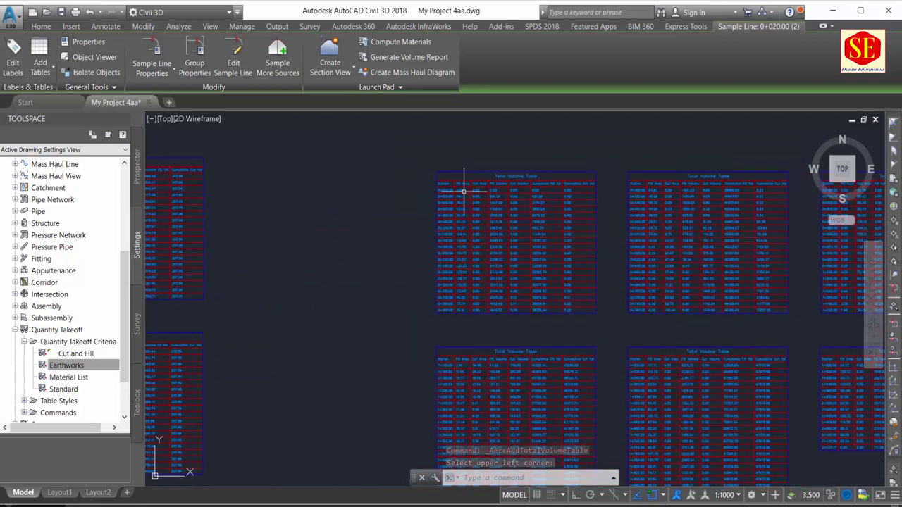
pyautogui.scroll(4, 463, 190)
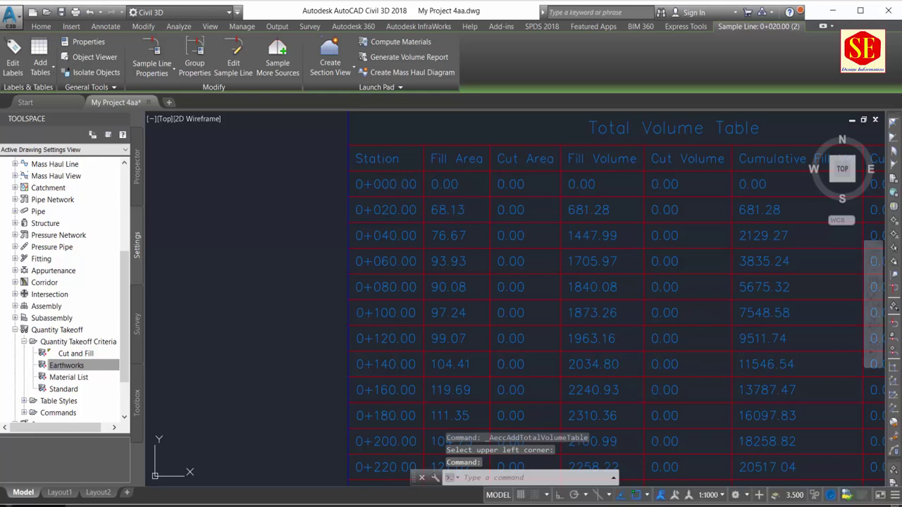
pyautogui.scroll(-3, 630, 268)
pyautogui.scroll(2, 630, 268)
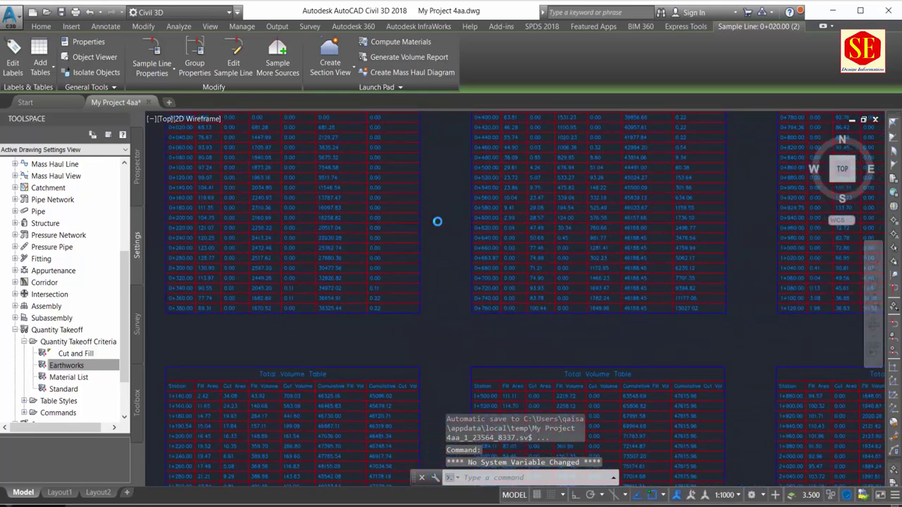
pyautogui.scroll(1, 629, 267)
pyautogui.scroll(2, 519, 238)
pyautogui.scroll(1, 493, 235)
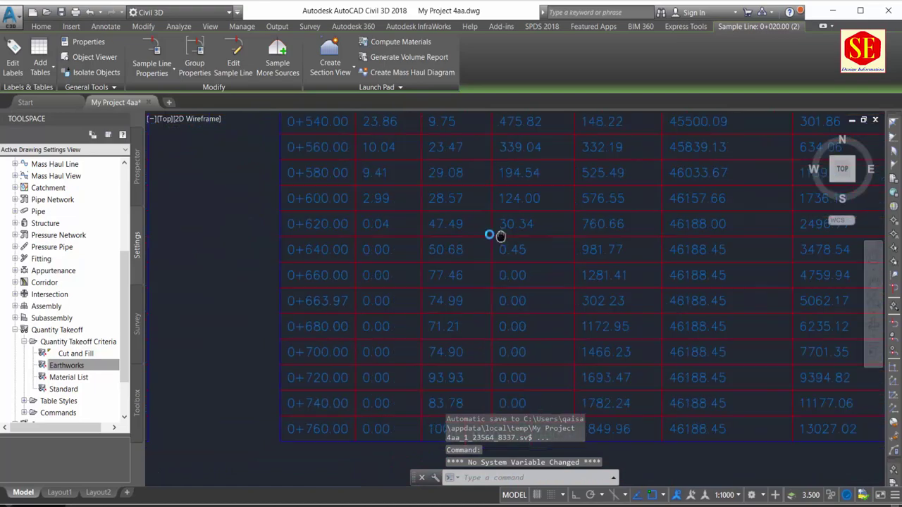
pyautogui.moveTo(568, 288); pyautogui.dragTo(567, 278, button='middle')
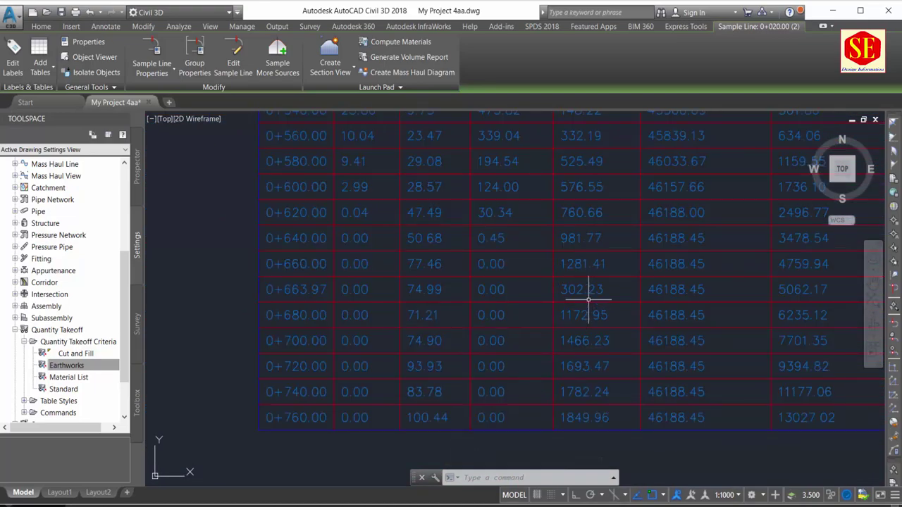
pyautogui.scroll(-1, 582, 271)
pyautogui.scroll(-2, 603, 298)
pyautogui.scroll(3, 627, 150)
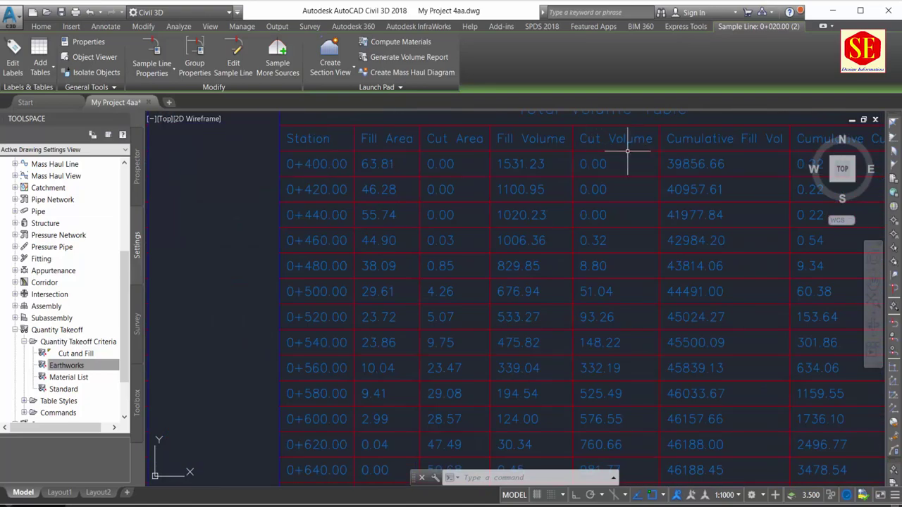
pyautogui.scroll(-1, 431, 173)
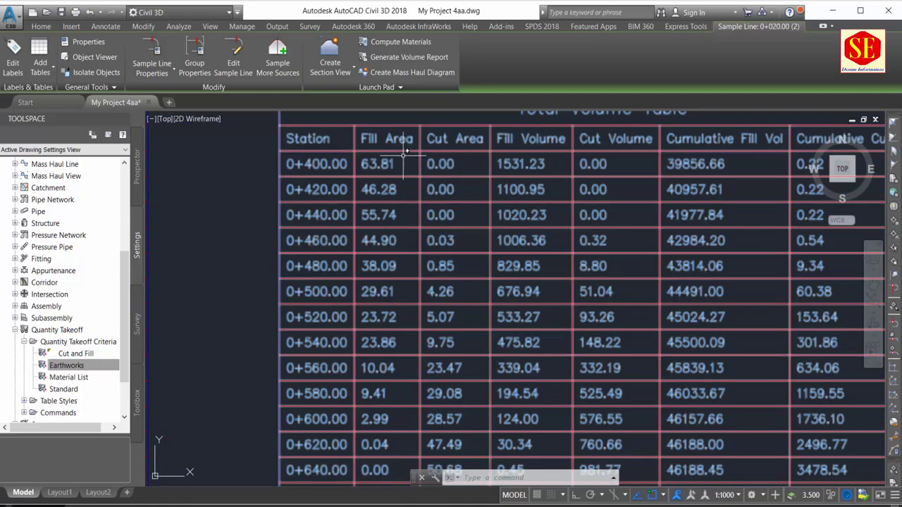
pyautogui.scroll(-1, 463, 268)
pyautogui.scroll(1, 537, 293)
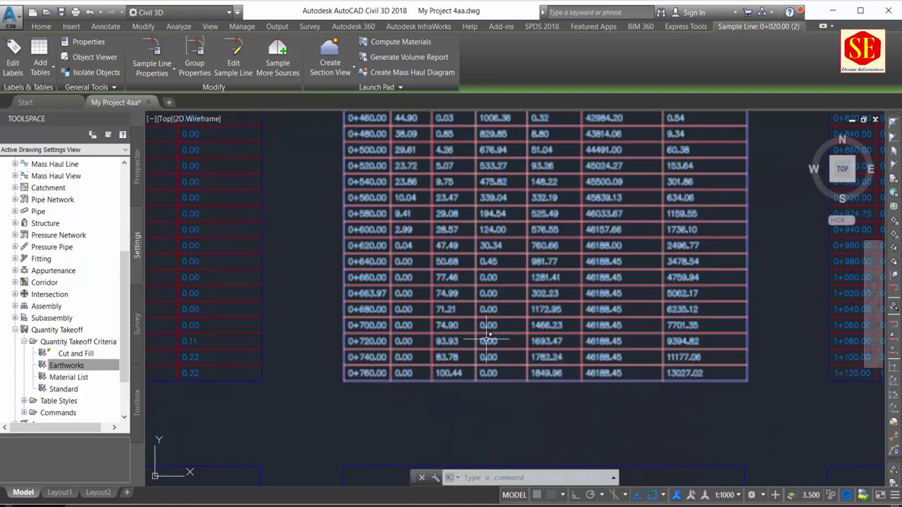
pyautogui.scroll(-3, 459, 302)
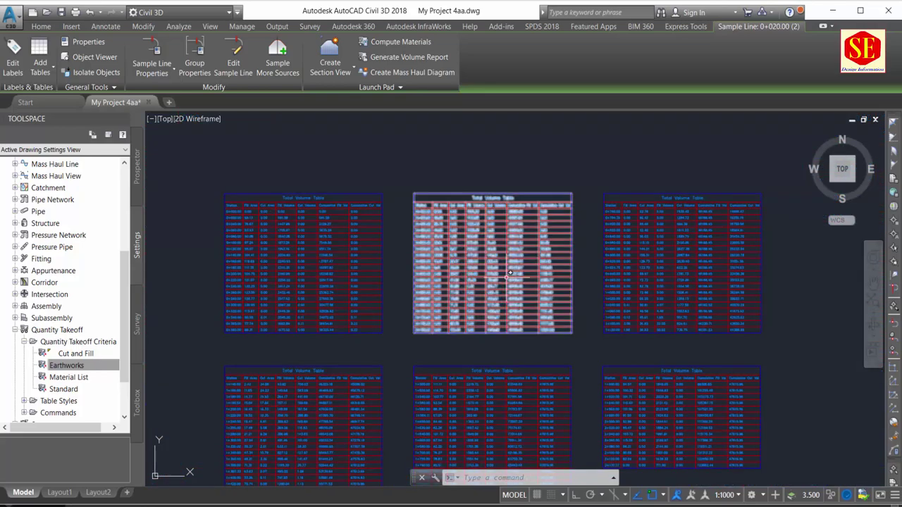
pyautogui.scroll(-2, 483, 243)
pyautogui.scroll(-1, 485, 282)
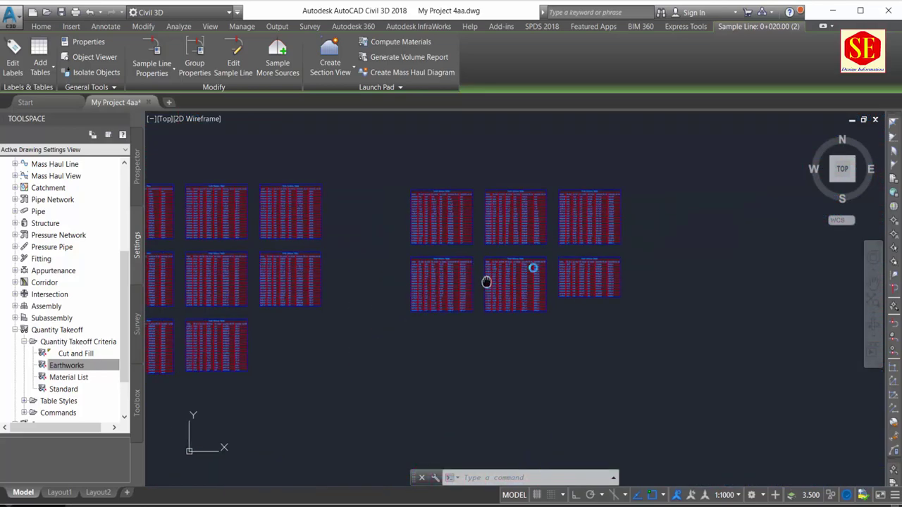
pyautogui.scroll(-1, 415, 201)
pyautogui.moveTo(443, 241); pyautogui.dragTo(503, 247, button='middle')
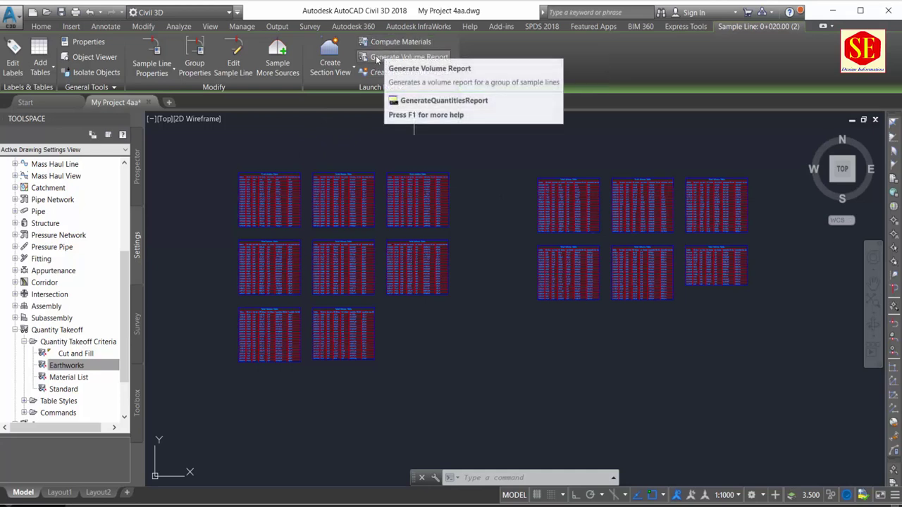
# Generate a volume report for Main Road, Sample 1 using the earthwork .xsl style sheet.
pyautogui.click(376, 60)
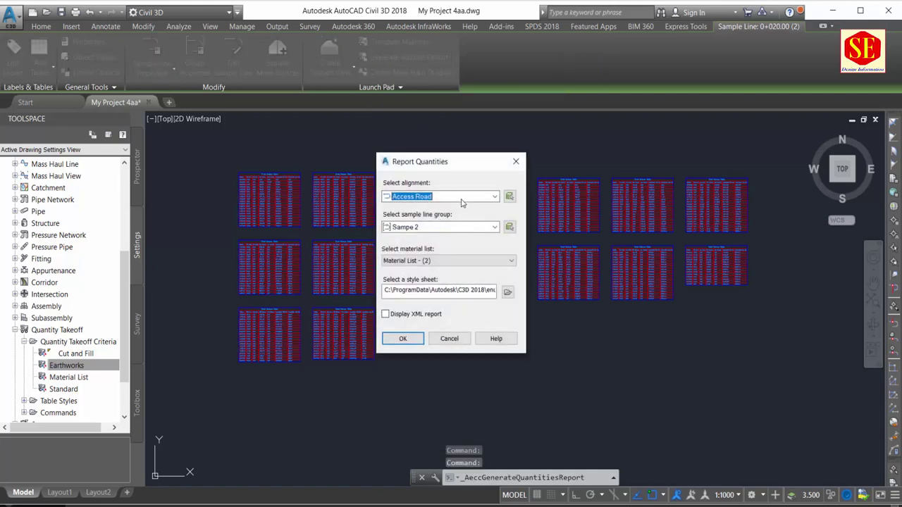
pyautogui.click(462, 199)
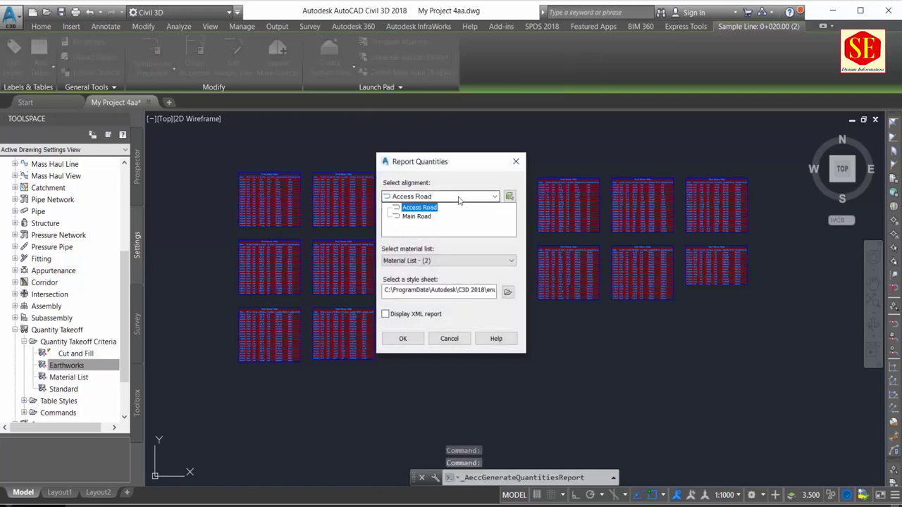
pyautogui.click(425, 219)
pyautogui.click(425, 227)
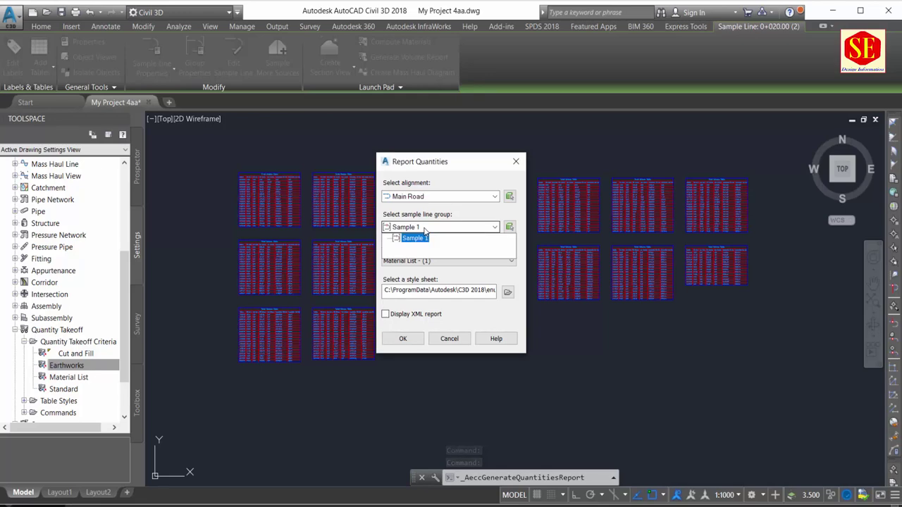
pyautogui.click(426, 237)
pyautogui.click(507, 293)
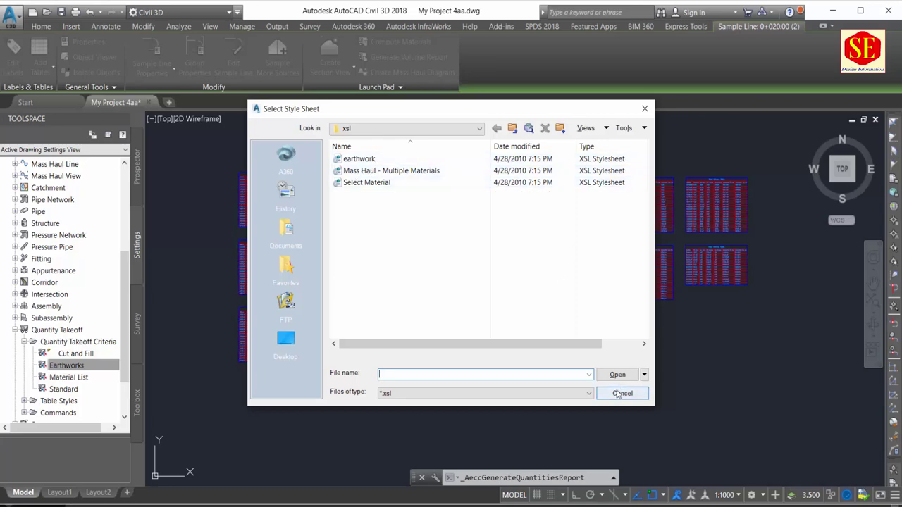
pyautogui.doubleClick(352, 159)
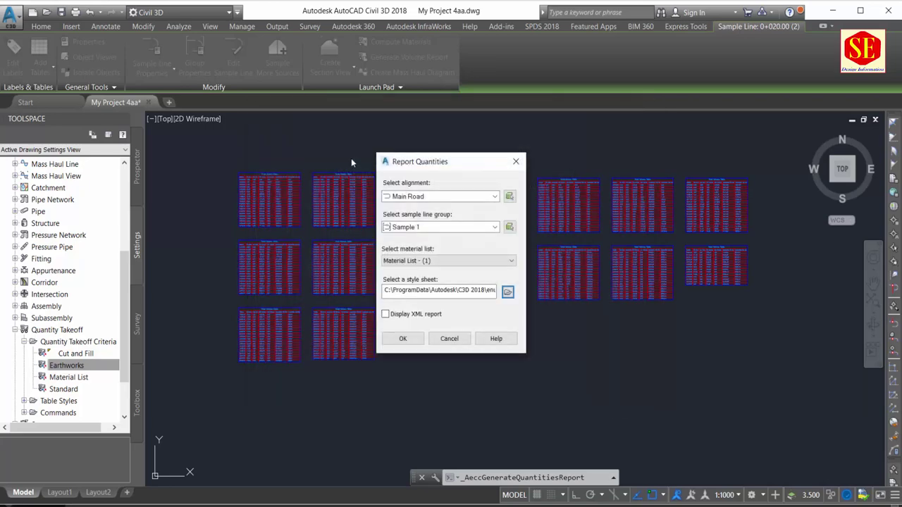
pyautogui.click(402, 339)
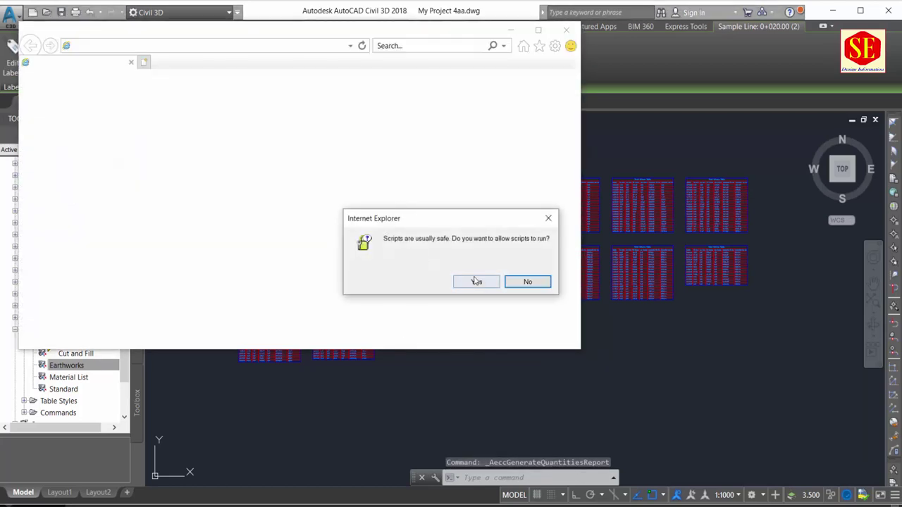
# Allow the report's scripts, open the Quantities Report page and maximize the window.
pyautogui.click(475, 280)
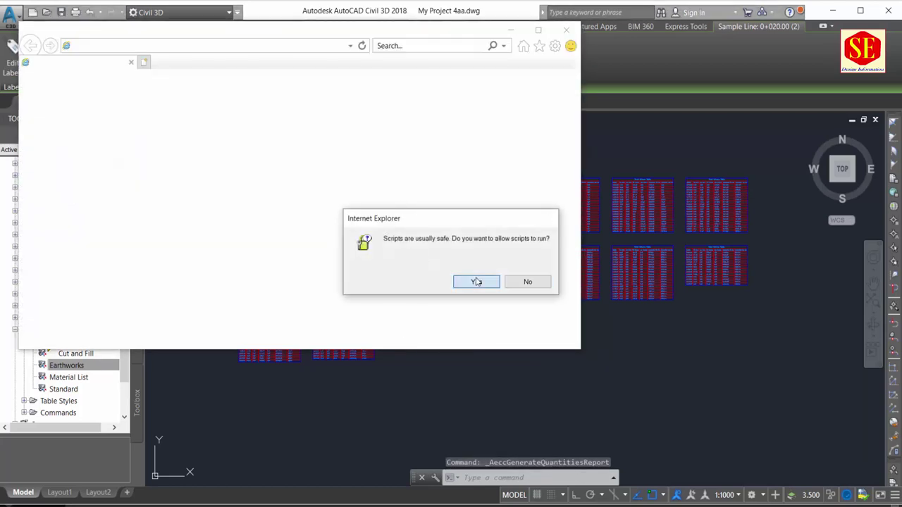
pyautogui.click(476, 281)
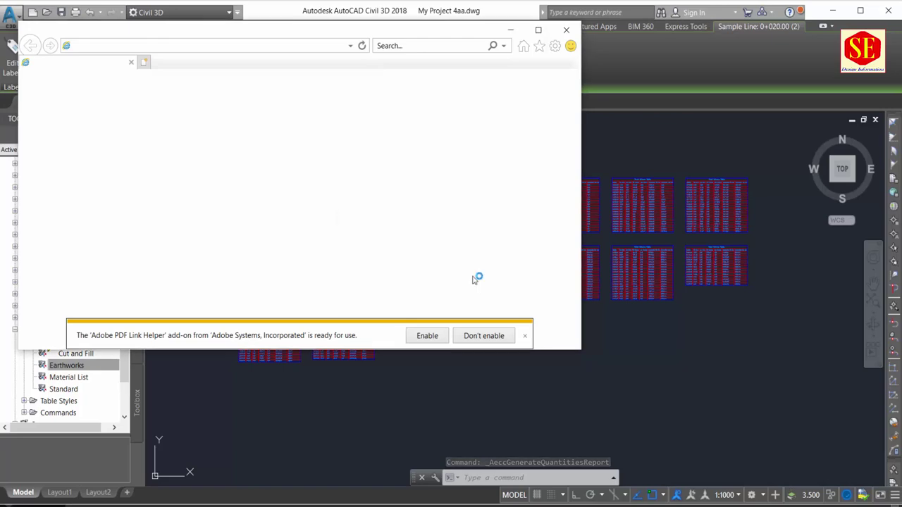
pyautogui.click(427, 336)
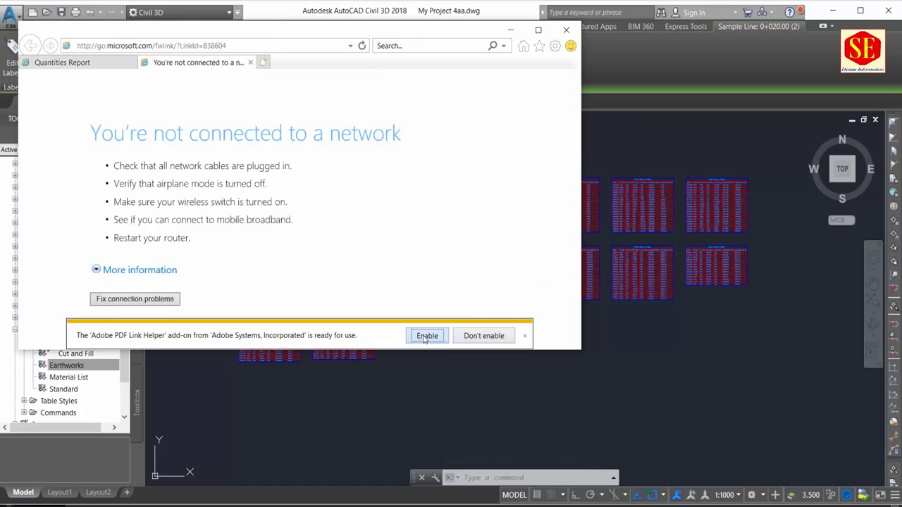
pyautogui.click(106, 62)
pyautogui.click(538, 30)
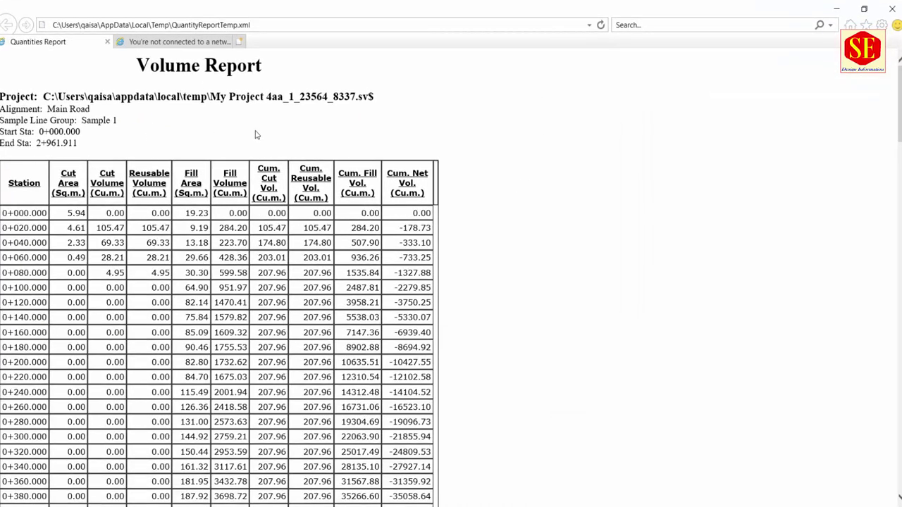
# Export the Main Road volume report to Microsoft Excel.
pyautogui.scroll(-1, 255, 135)
pyautogui.scroll(-3, 256, 134)
pyautogui.scroll(-3, 282, 155)
pyautogui.scroll(-10, 295, 181)
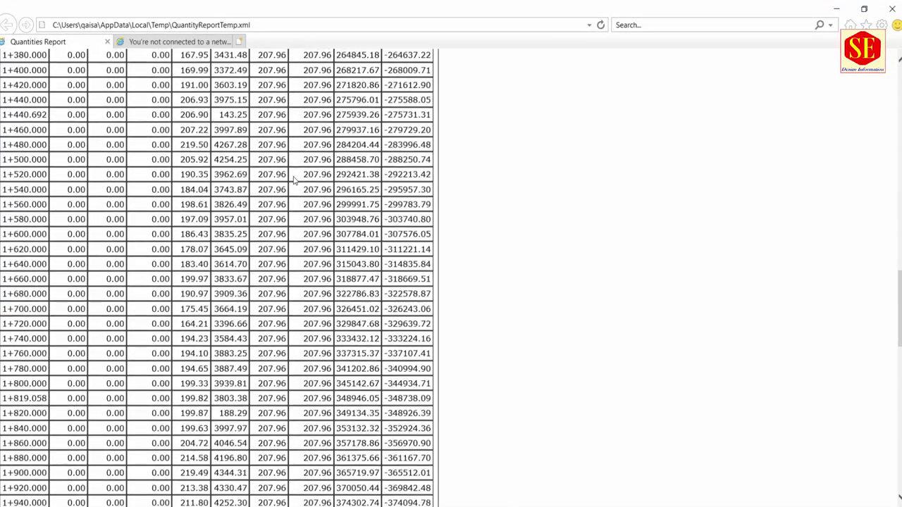
pyautogui.scroll(-8, 294, 180)
pyautogui.scroll(-3, 291, 227)
pyautogui.rightClick(222, 200)
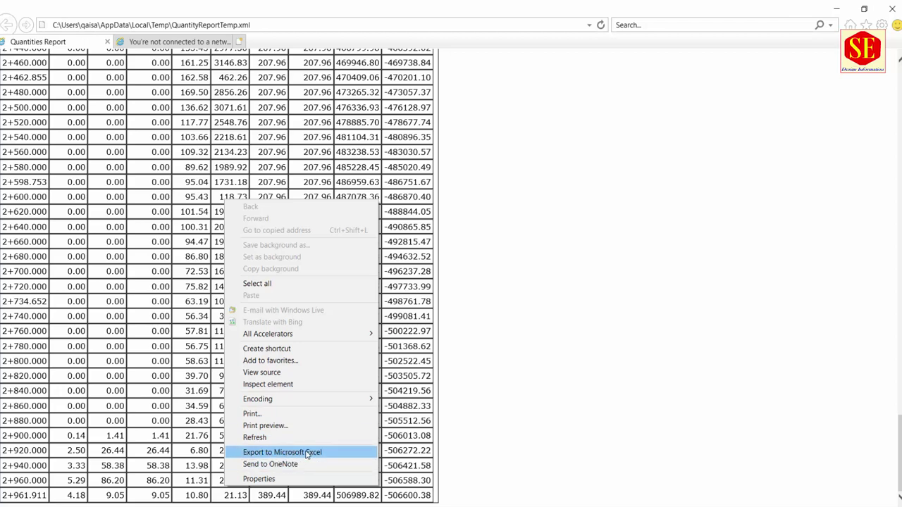
pyautogui.click(307, 454)
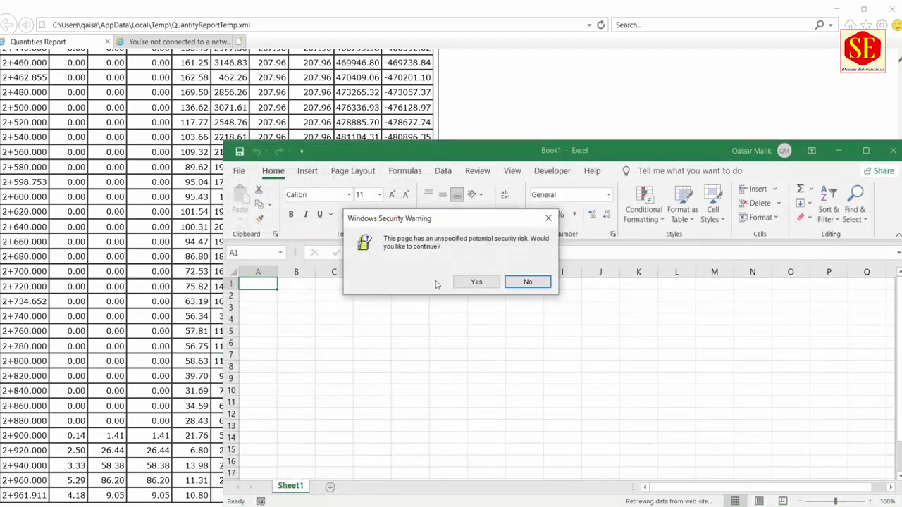
pyautogui.click(467, 285)
# Scroll through the Main Road volume report worksheet in Excel Book1.
pyautogui.scroll(-1, 243, 252)
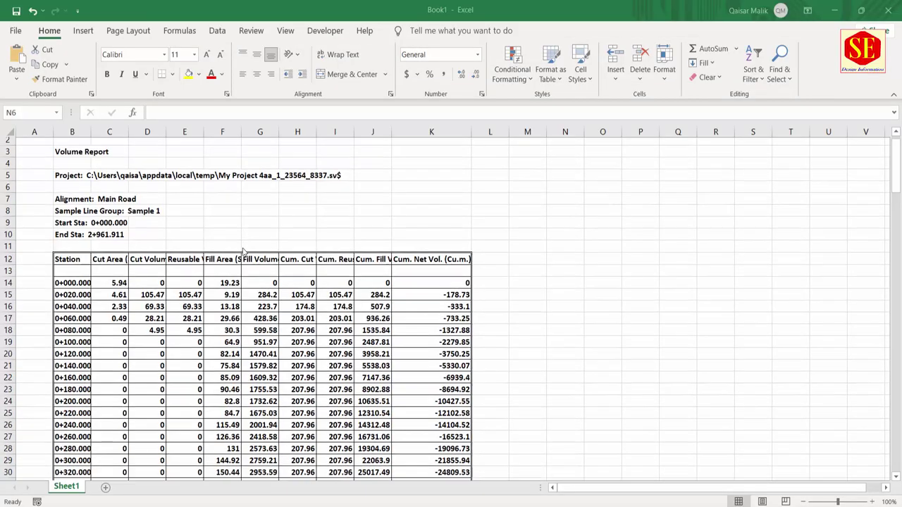
pyautogui.scroll(-5, 243, 251)
pyautogui.scroll(-5, 245, 248)
pyautogui.scroll(-10, 246, 246)
pyautogui.scroll(-7, 248, 245)
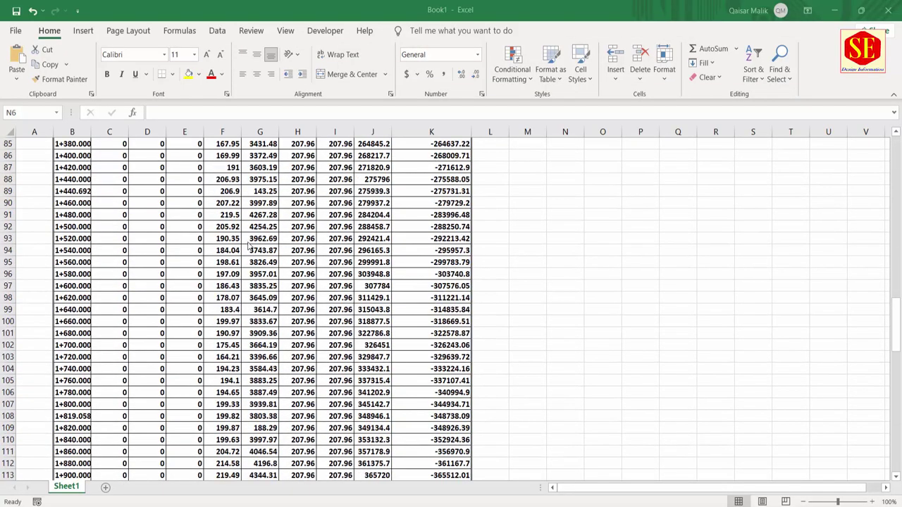
pyautogui.scroll(-12, 248, 246)
pyautogui.scroll(-10, 248, 245)
pyautogui.scroll(-4, 248, 245)
pyautogui.scroll(14, 248, 245)
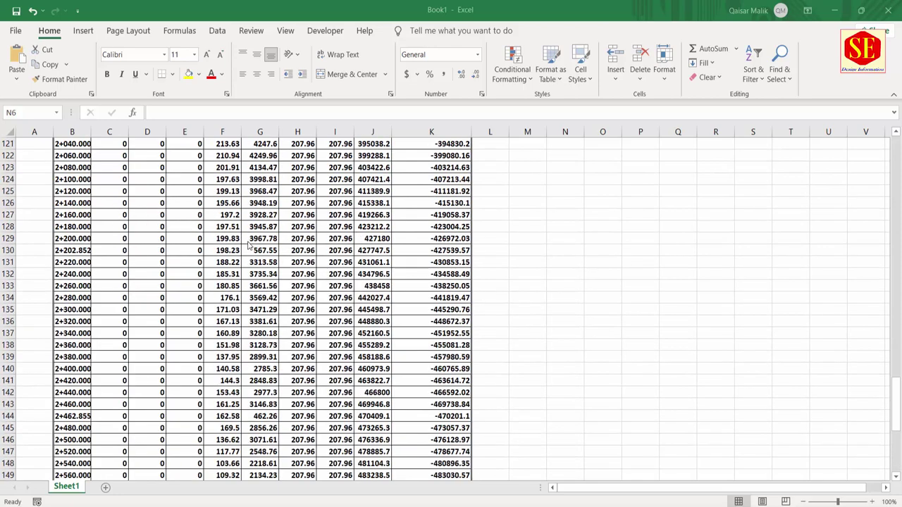
pyautogui.scroll(8, 248, 245)
pyautogui.scroll(15, 248, 245)
pyautogui.scroll(7, 248, 245)
pyautogui.scroll(10, 249, 245)
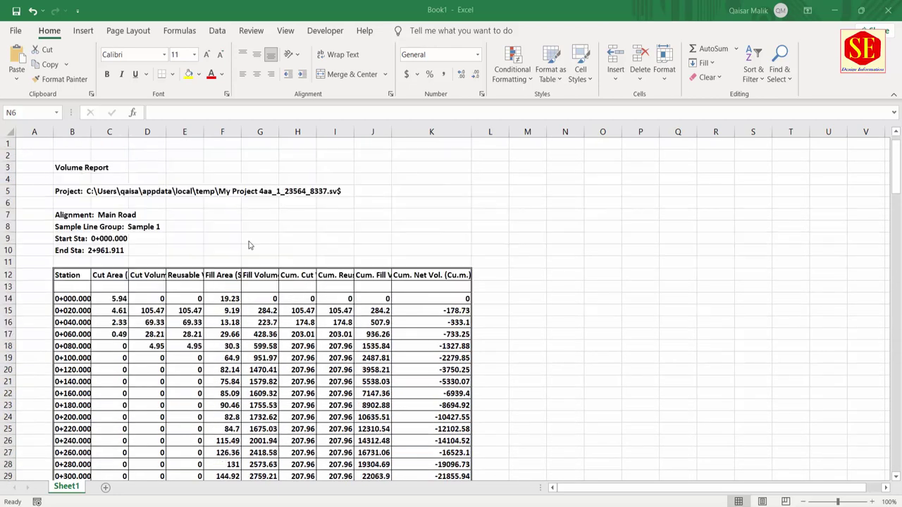
pyautogui.scroll(-6, 575, 248)
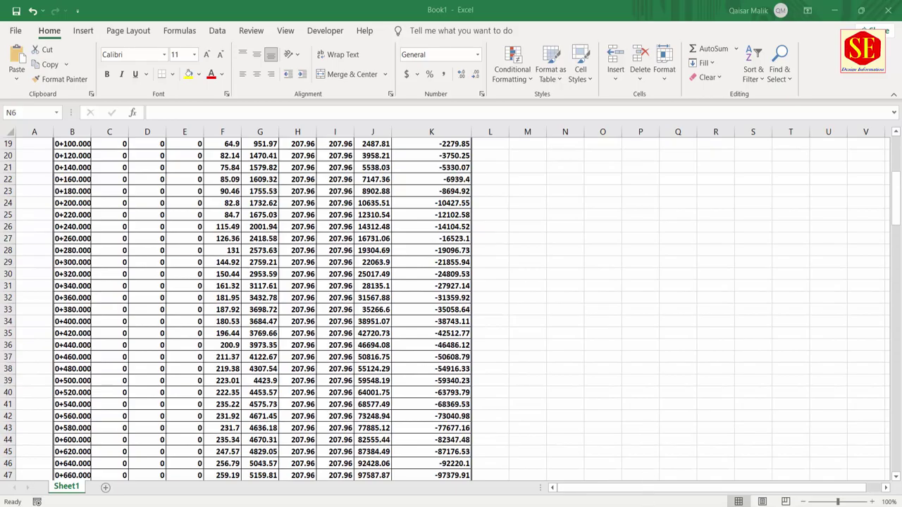
pyautogui.scroll(3, 608, 276)
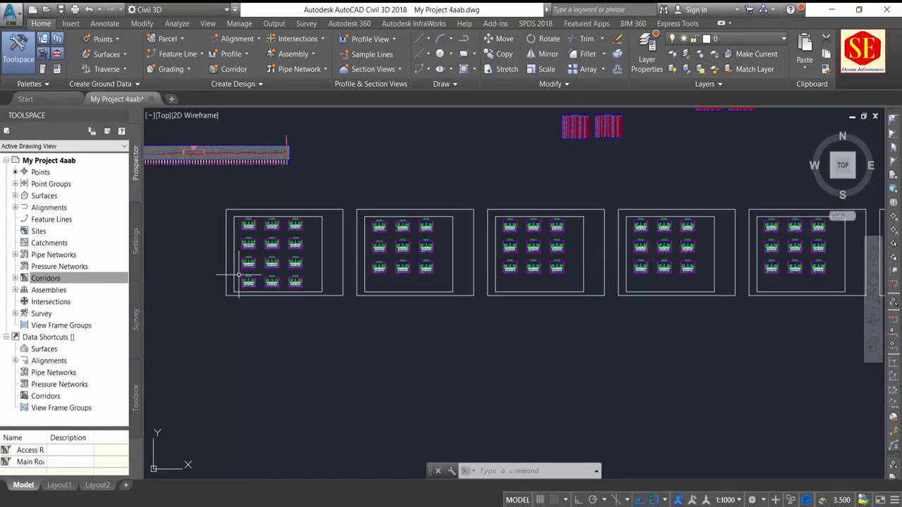
# Bring the section sheets into view and launch Create Section View from Section Views.
pyautogui.moveTo(238, 275); pyautogui.dragTo(378, 269, button='middle')
pyautogui.scroll(5, 378, 268)
pyautogui.scroll(1, 489, 261)
pyautogui.scroll(5, 507, 200)
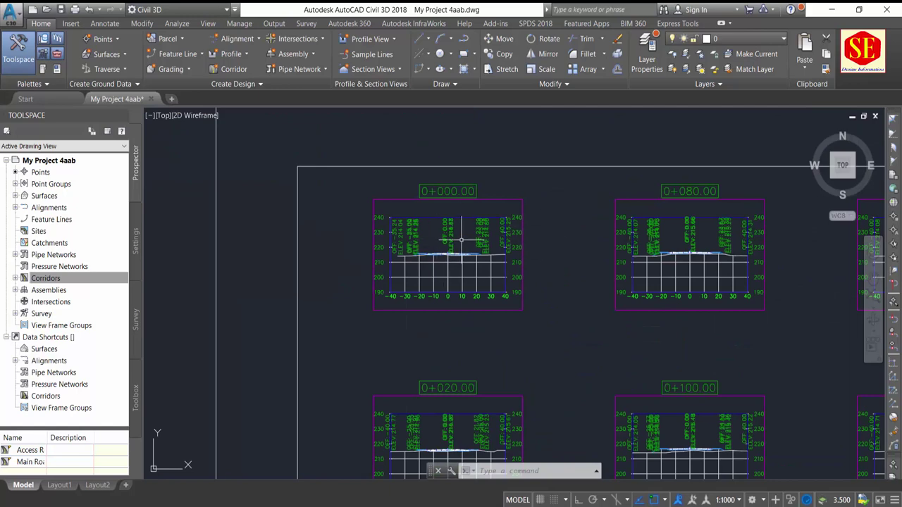
pyautogui.scroll(-5, 461, 240)
pyautogui.scroll(-5, 461, 241)
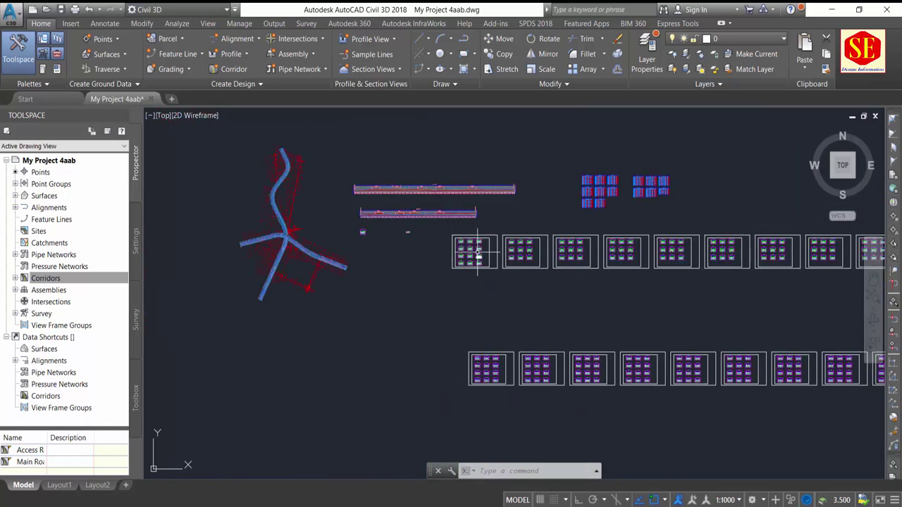
pyautogui.scroll(2, 477, 252)
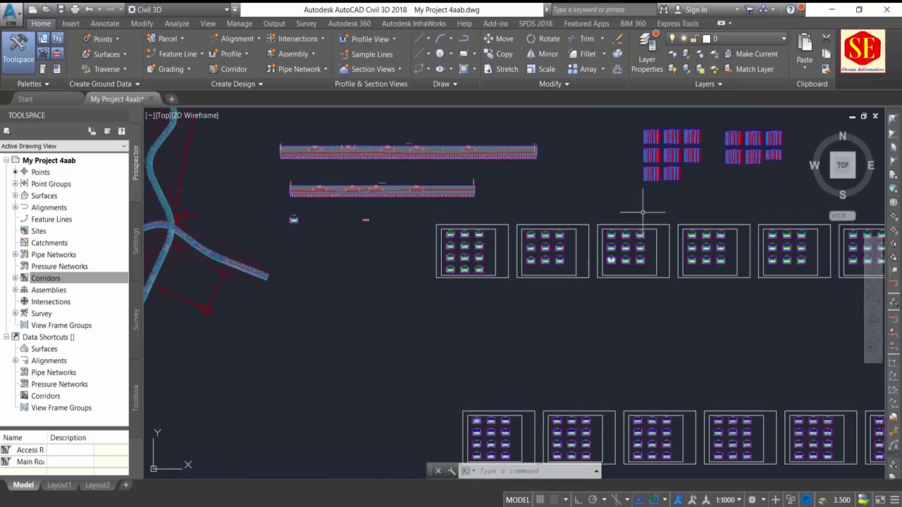
pyautogui.moveTo(578, 158); pyautogui.dragTo(567, 179, button='middle')
pyautogui.click(371, 69)
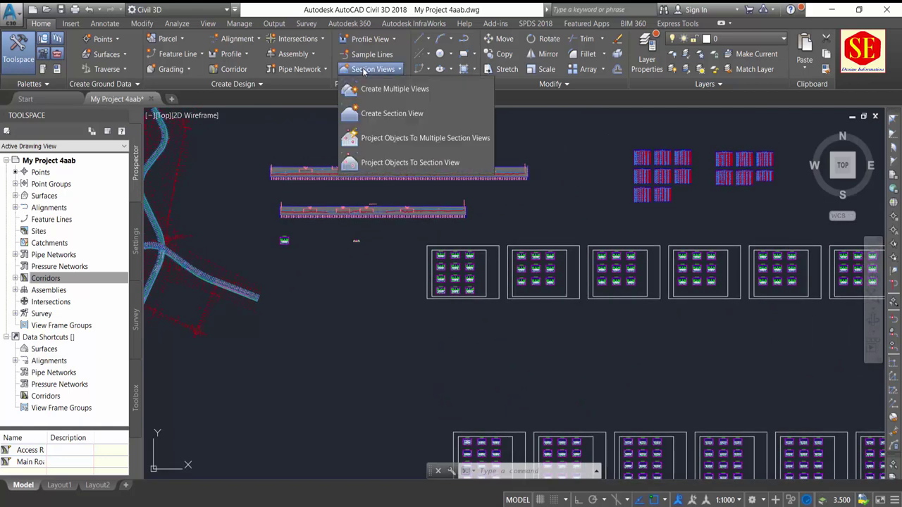
pyautogui.click(373, 114)
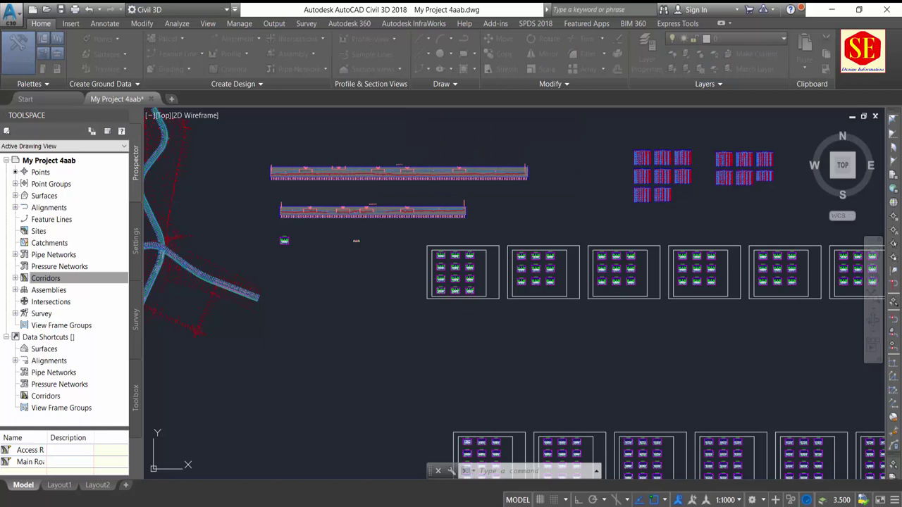
# Choose Main Road and sample line 0+300.00, keeping the ABC section selected in the wizard.
pyautogui.click(352, 153)
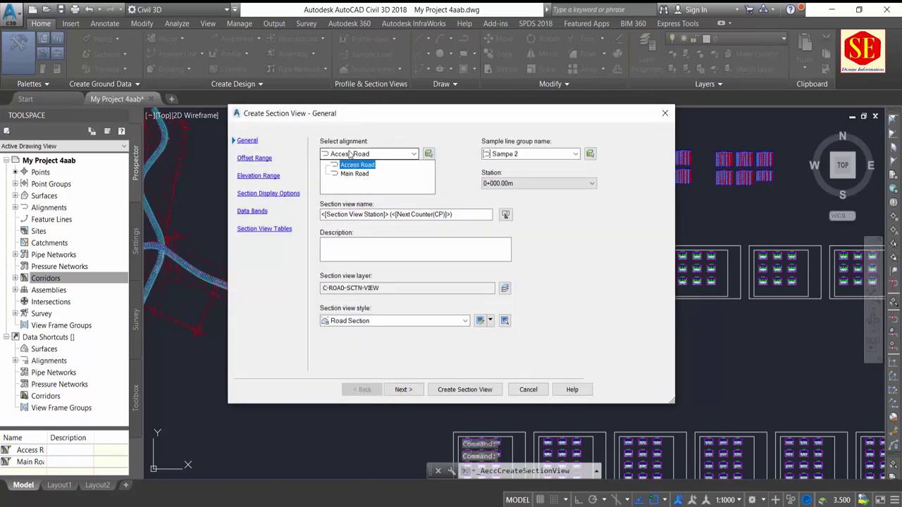
pyautogui.click(353, 174)
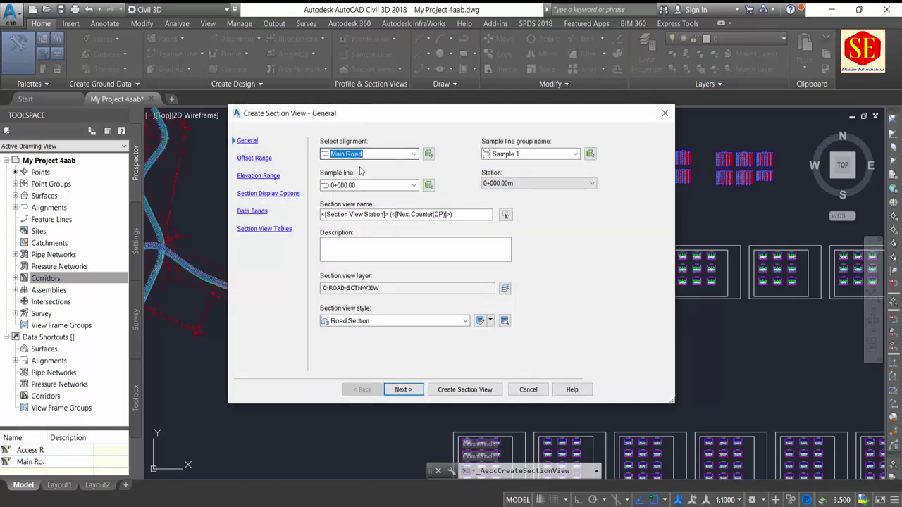
pyautogui.click(361, 185)
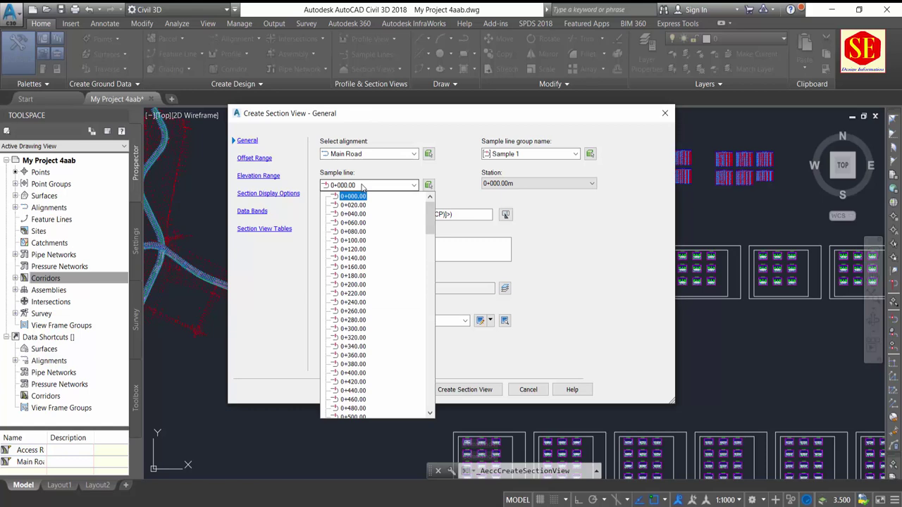
pyautogui.click(352, 329)
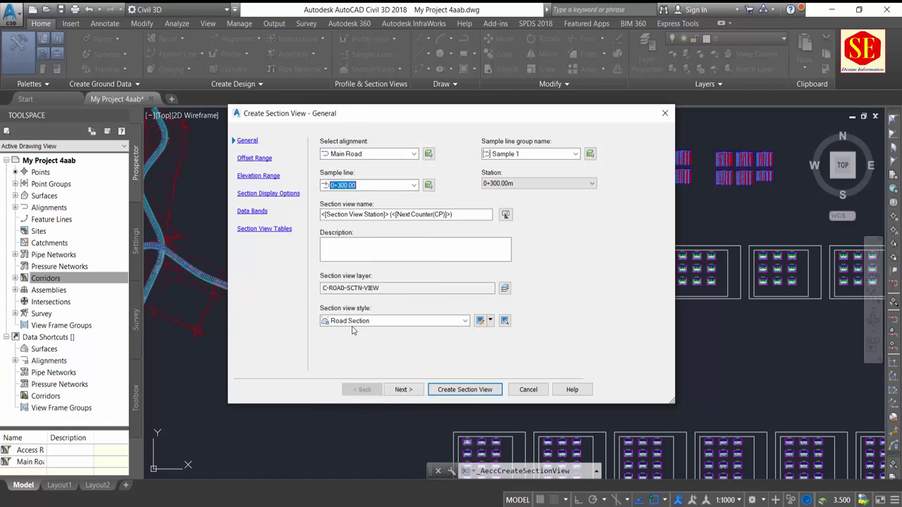
pyautogui.click(408, 390)
pyautogui.click(401, 390)
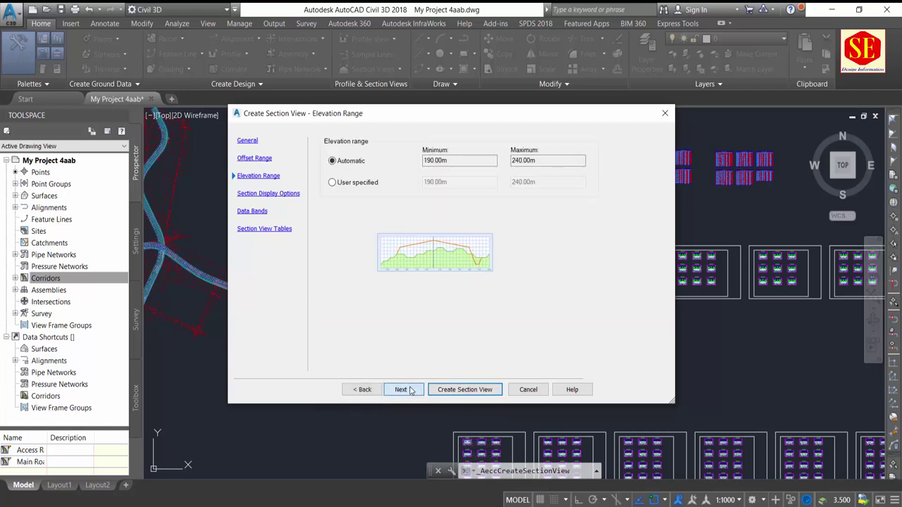
pyautogui.click(401, 390)
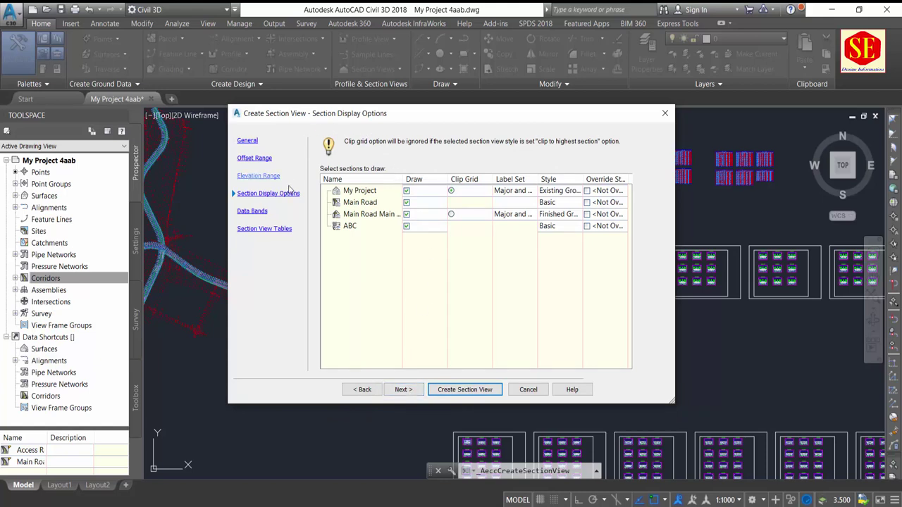
pyautogui.click(350, 227)
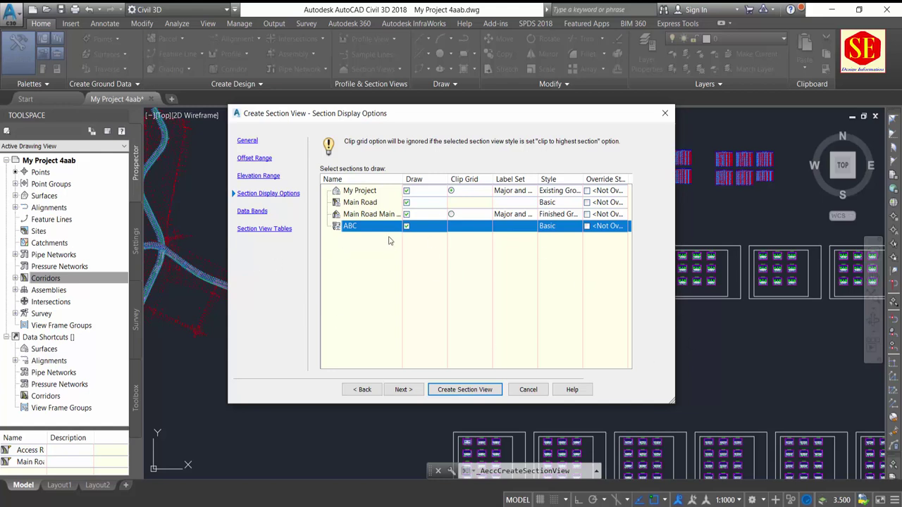
pyautogui.click(403, 390)
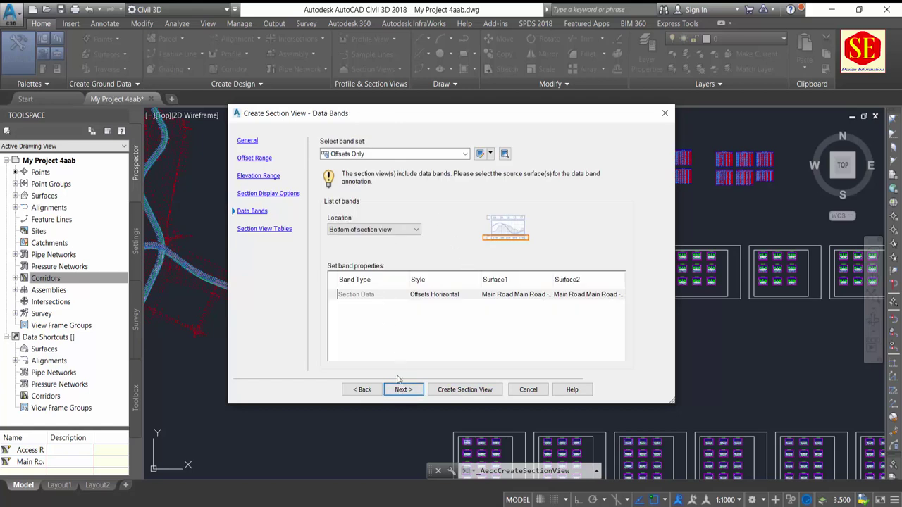
pyautogui.click(400, 390)
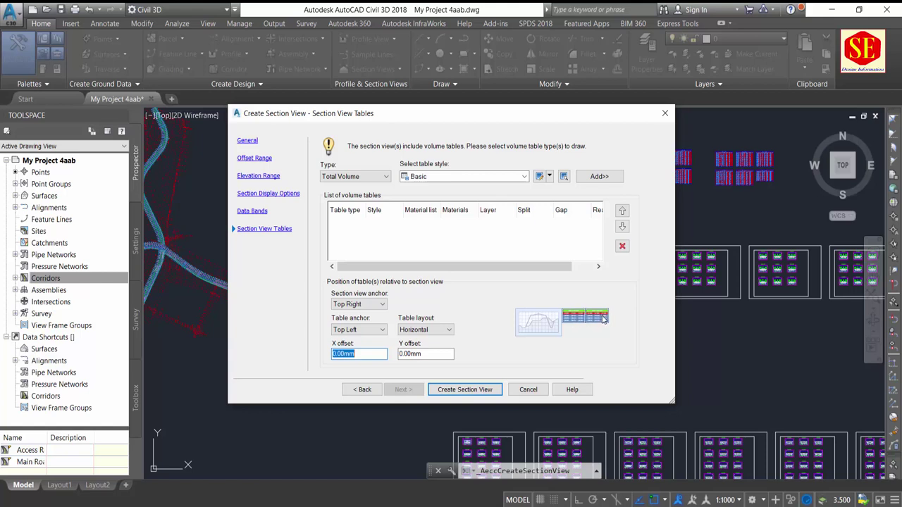
# Add a Basic-style Total Volume table to the section view.
pyautogui.click(358, 177)
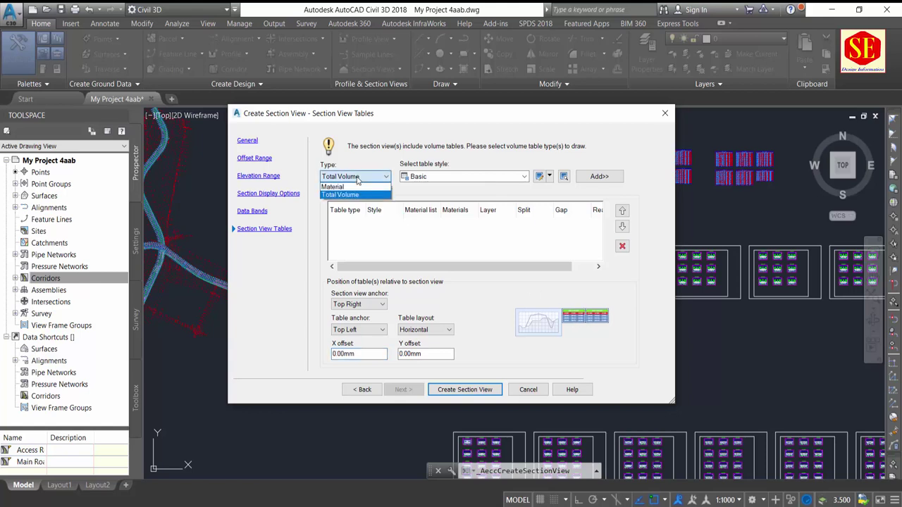
pyautogui.click(333, 195)
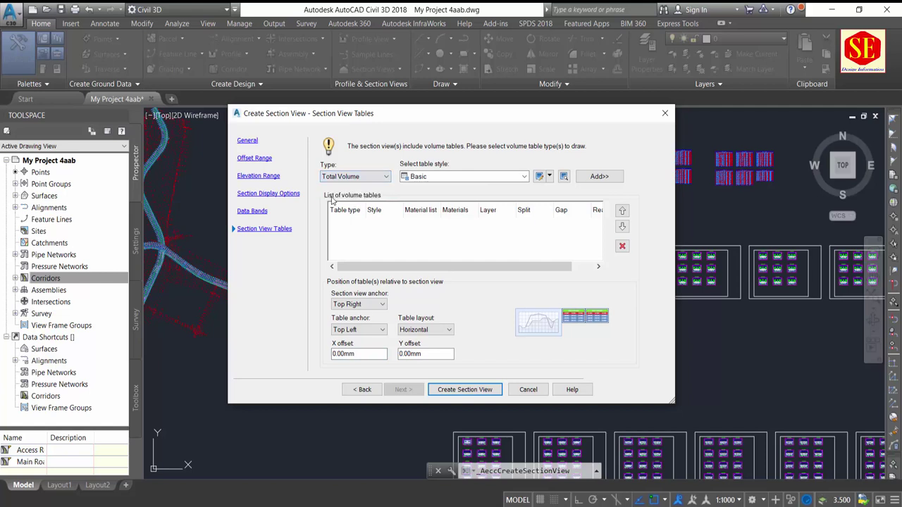
pyautogui.click(599, 176)
pyautogui.click(442, 250)
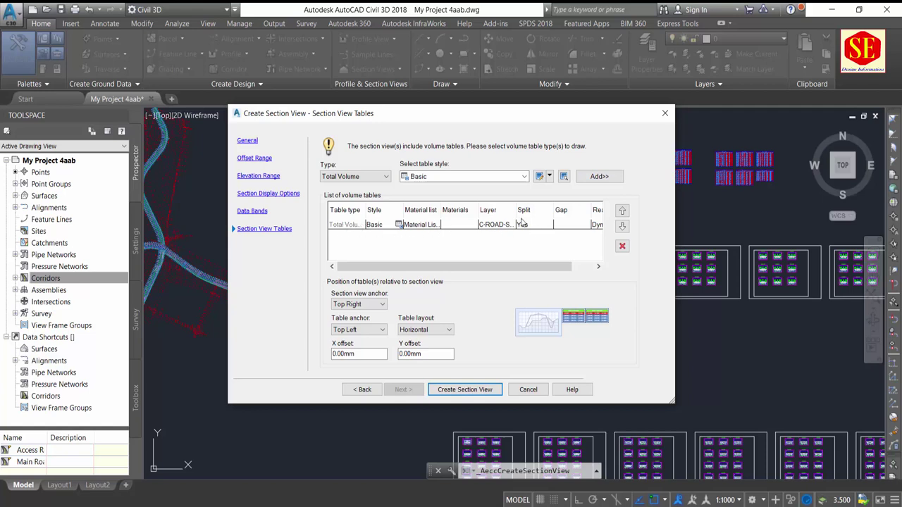
pyautogui.moveTo(472, 268); pyautogui.dragTo(522, 272)
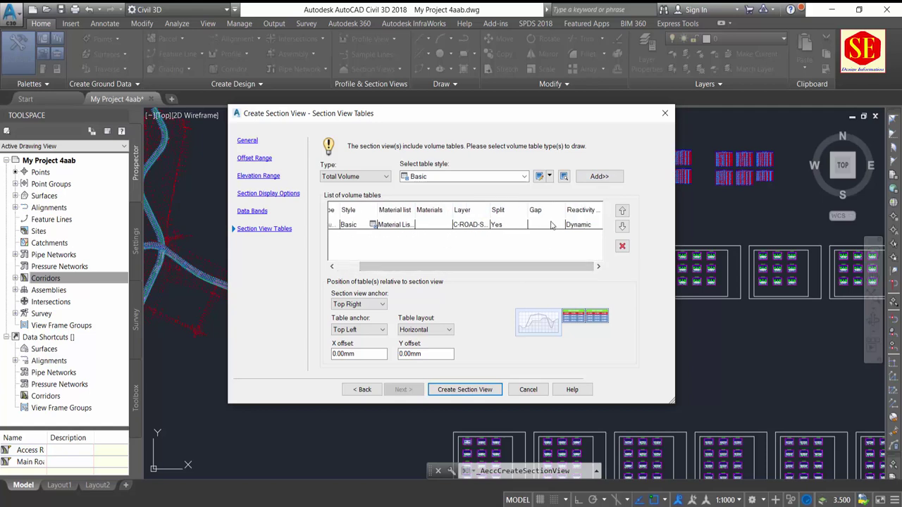
# Place the 0+300.00 section view and zoom in to check its Total Volume table.
pyautogui.click(445, 392)
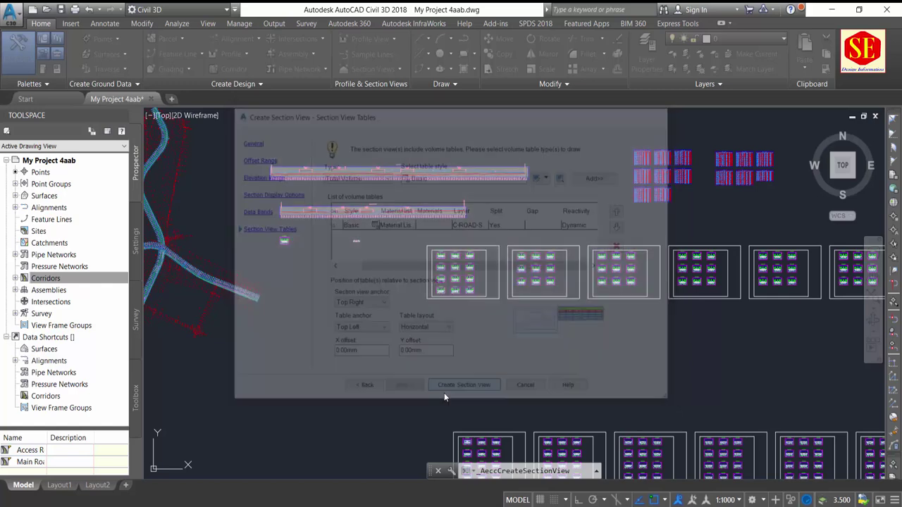
pyautogui.scroll(2, 358, 272)
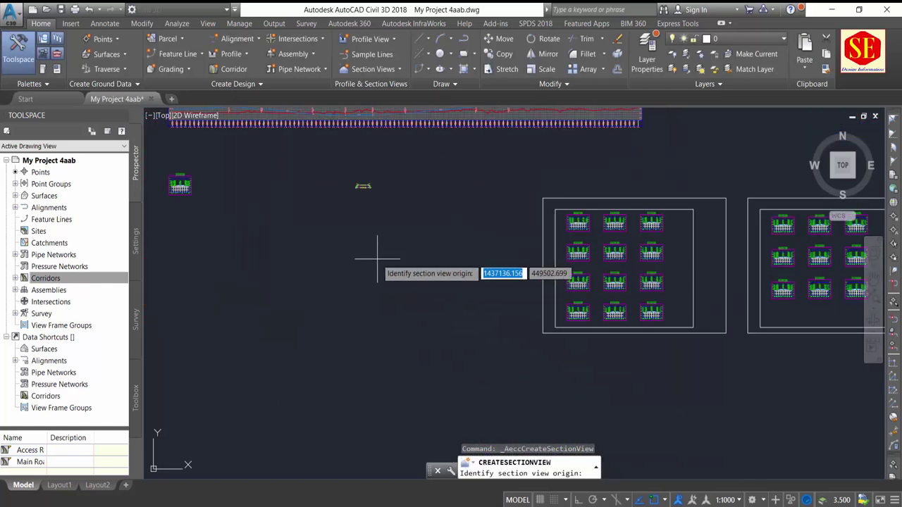
pyautogui.click(396, 256)
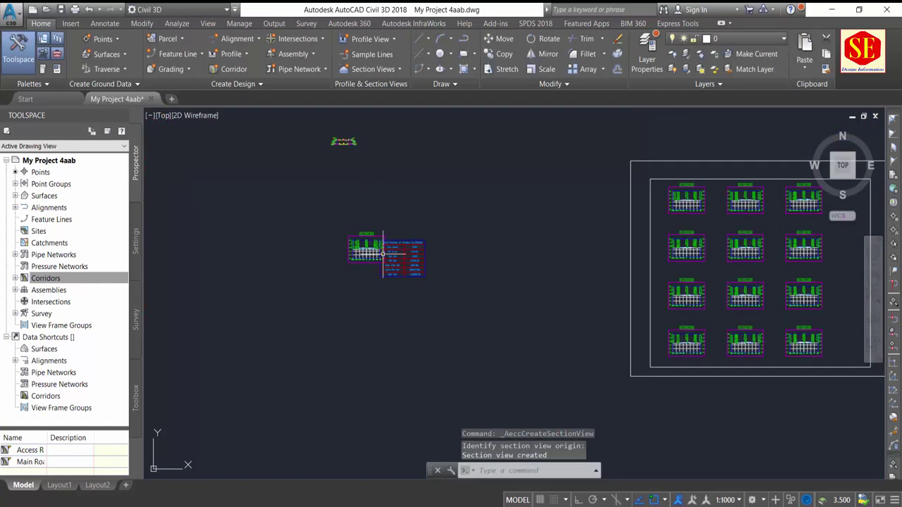
pyautogui.scroll(3, 384, 247)
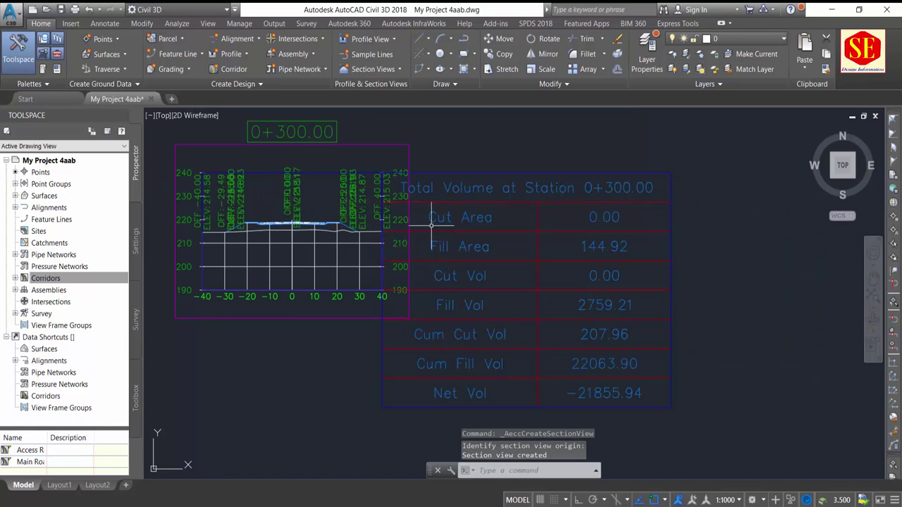
pyautogui.scroll(2, 432, 226)
pyautogui.scroll(-2, 620, 282)
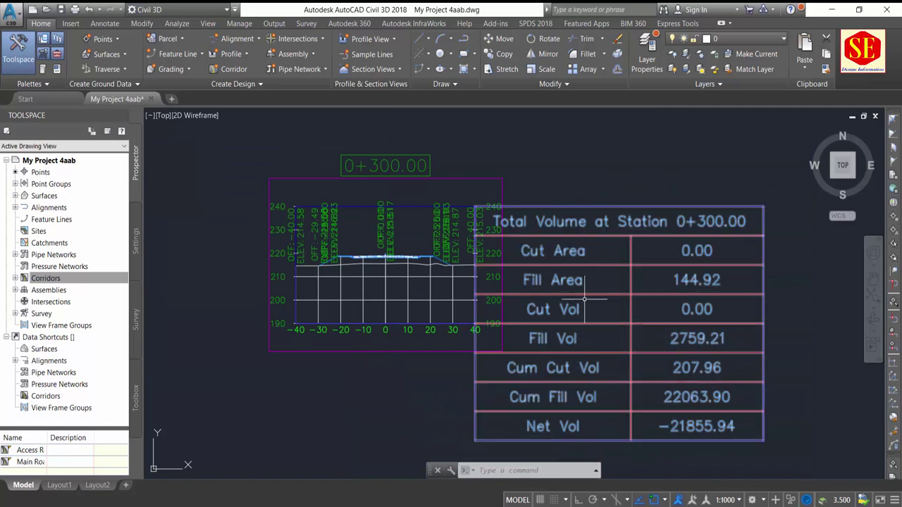
pyautogui.scroll(-3, 588, 303)
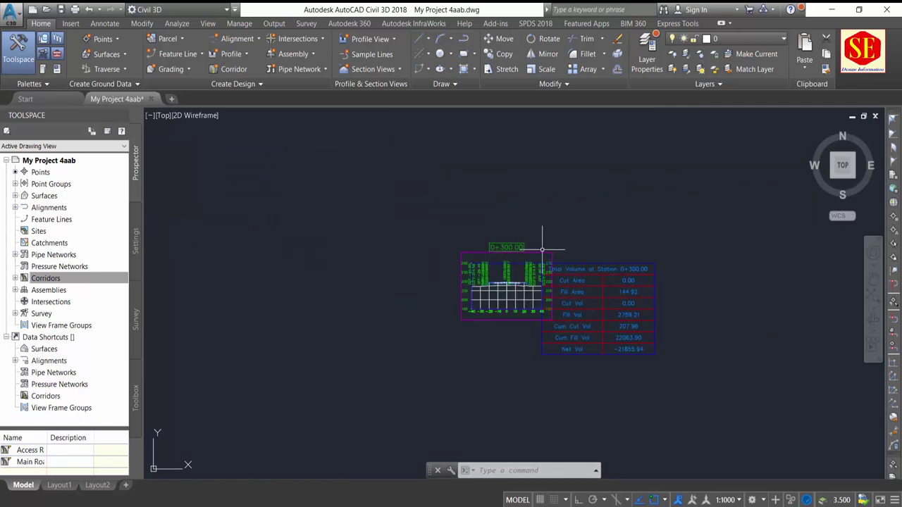
# Open Section View Properties for the 0+300.00 section view at its Volume Tables settings.
pyautogui.click(497, 281)
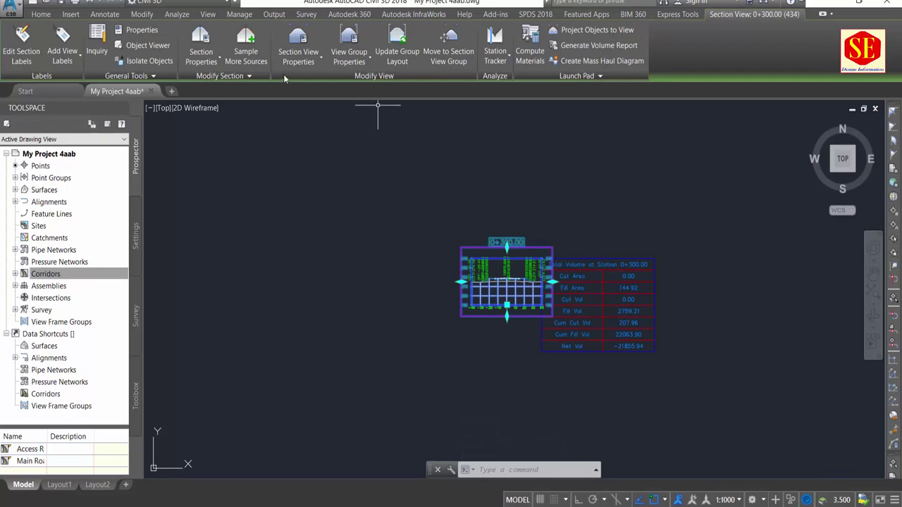
pyautogui.click(298, 61)
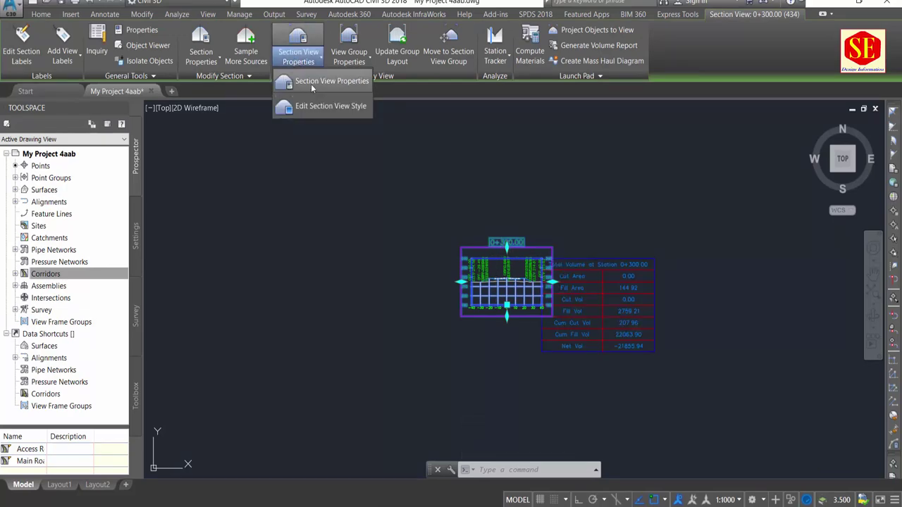
pyautogui.click(310, 83)
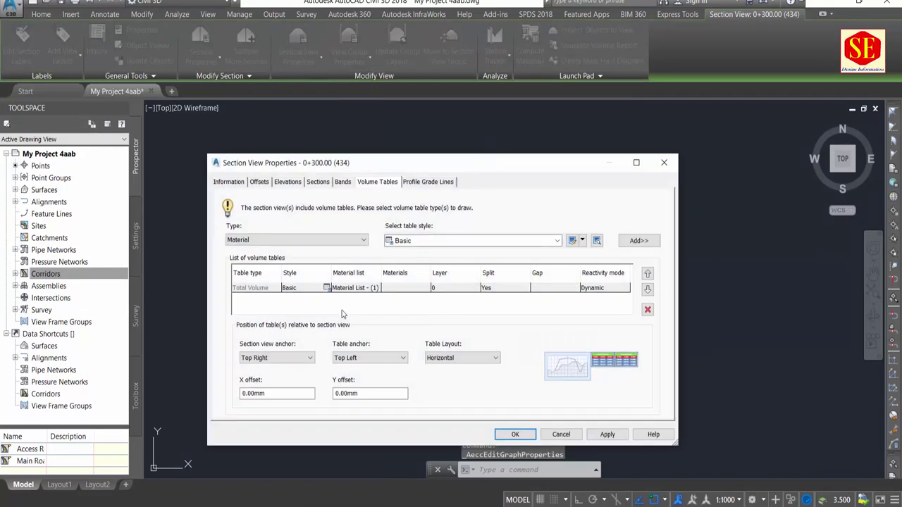
pyautogui.click(343, 183)
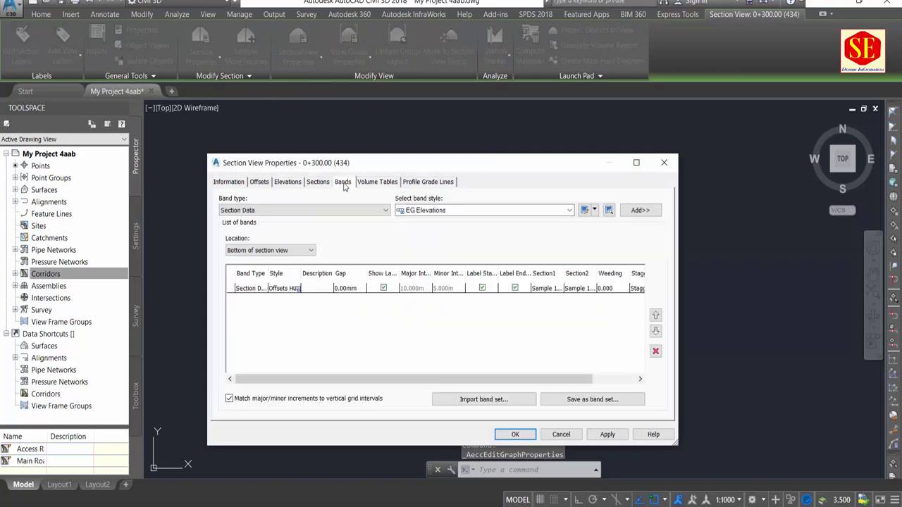
pyautogui.click(368, 181)
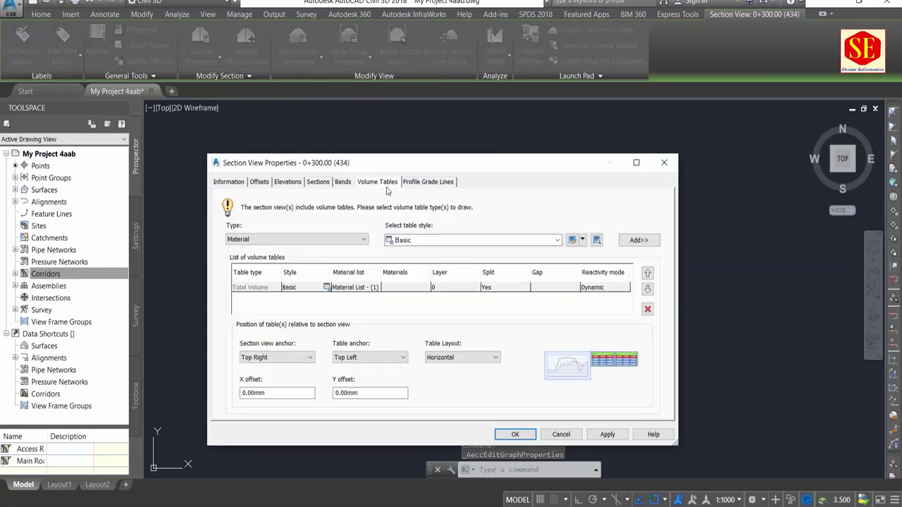
# Try the Middle Center and Bottom Left table anchors, applying each to preview placement.
pyautogui.click(278, 357)
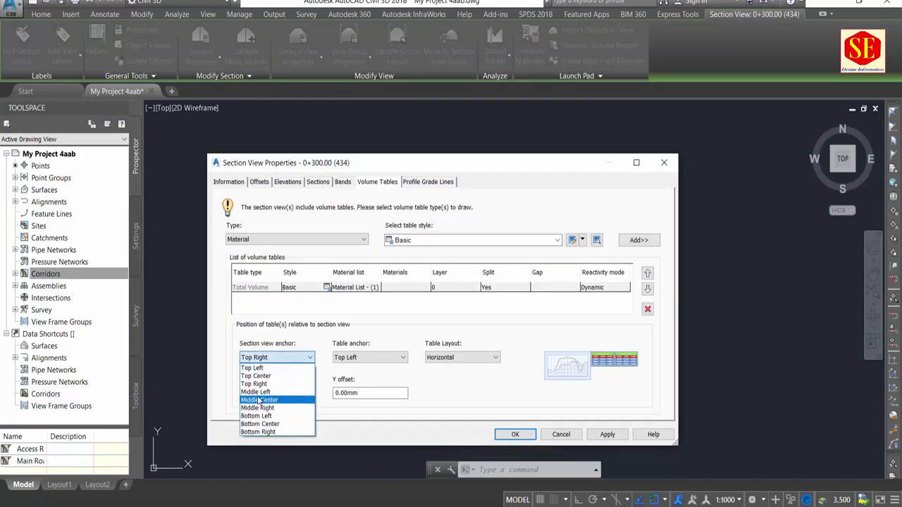
pyautogui.click(259, 399)
pyautogui.moveTo(522, 163); pyautogui.dragTo(345, 143)
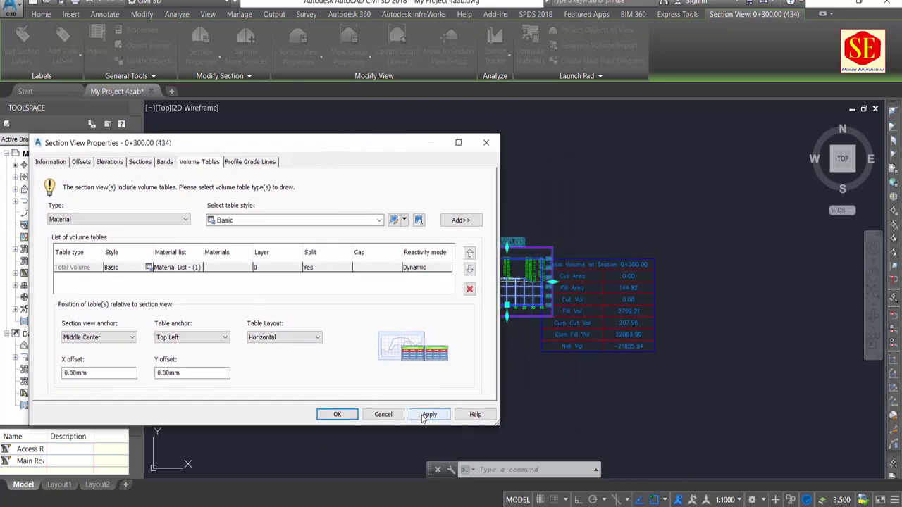
pyautogui.click(427, 415)
pyautogui.click(80, 344)
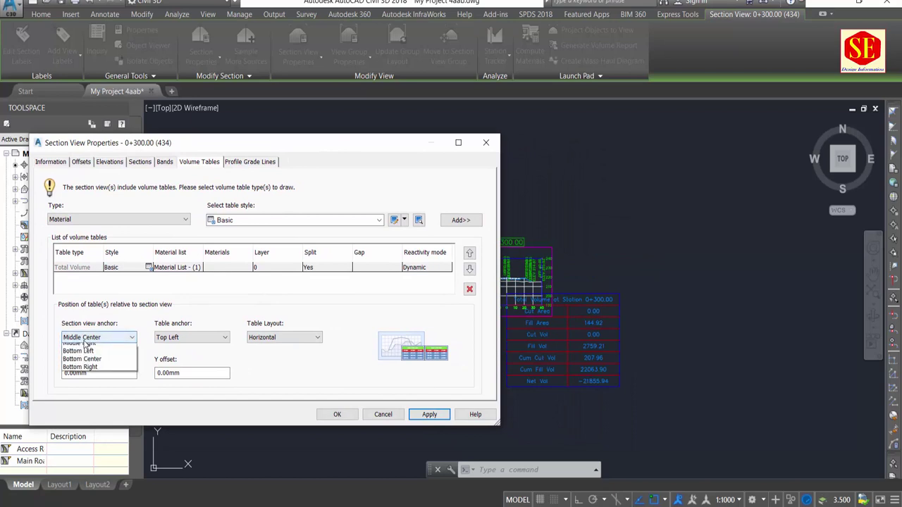
pyautogui.click(85, 397)
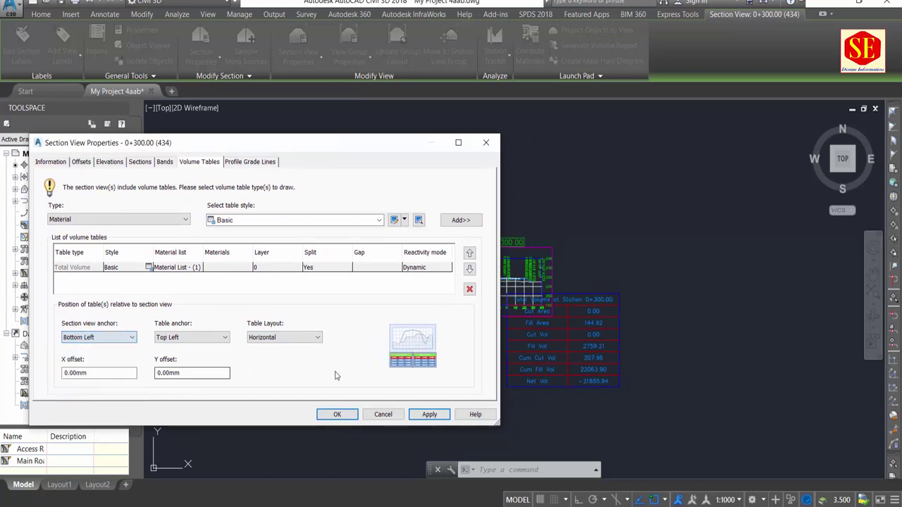
pyautogui.click(429, 415)
pyautogui.click(204, 337)
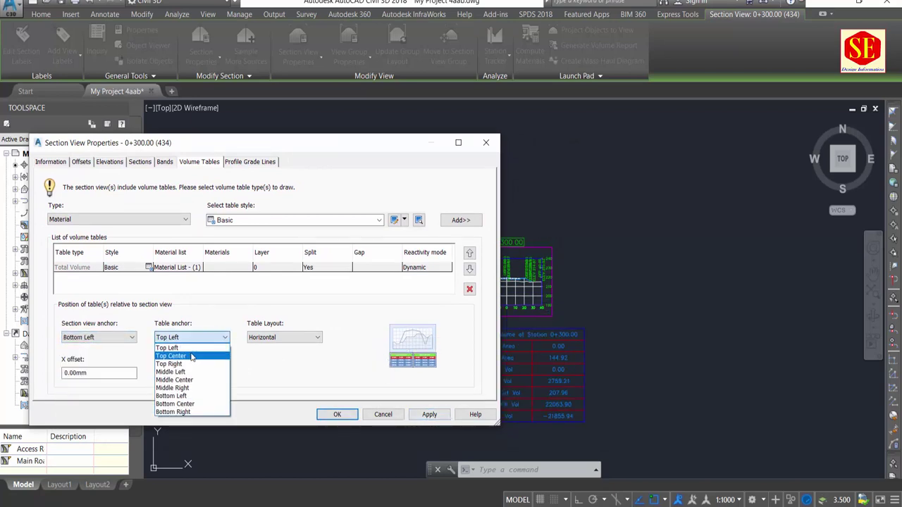
pyautogui.click(179, 396)
pyautogui.click(429, 414)
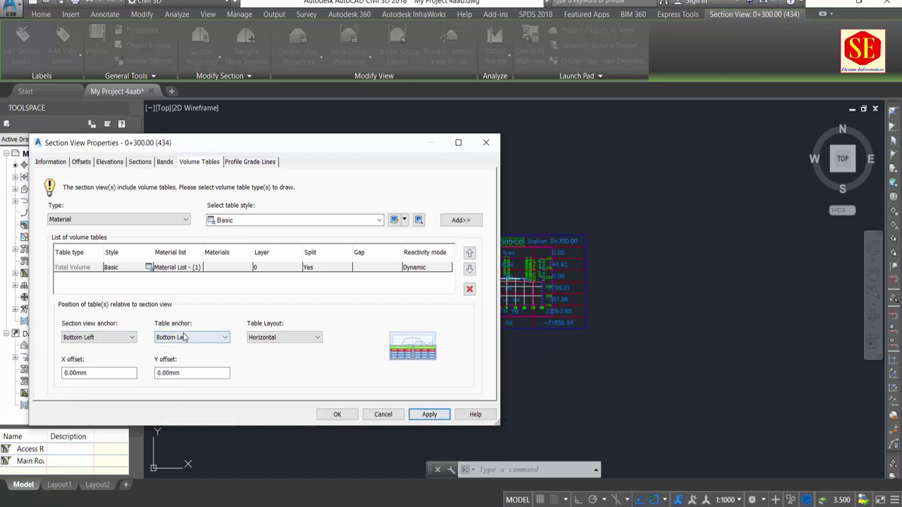
# Anchor the table's Top Left to the view's Bottom Left with Horizontal layout, and apply.
pyautogui.click(204, 338)
pyautogui.click(185, 383)
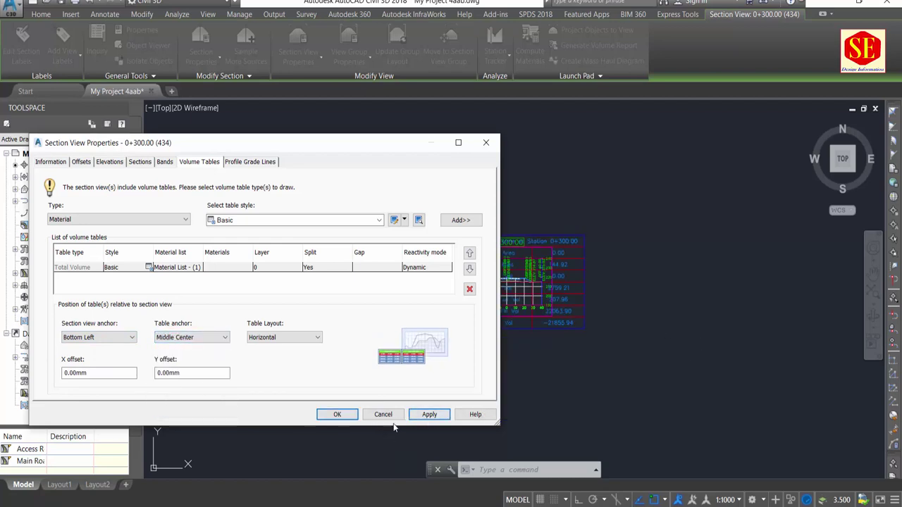
pyautogui.click(429, 415)
pyautogui.click(169, 339)
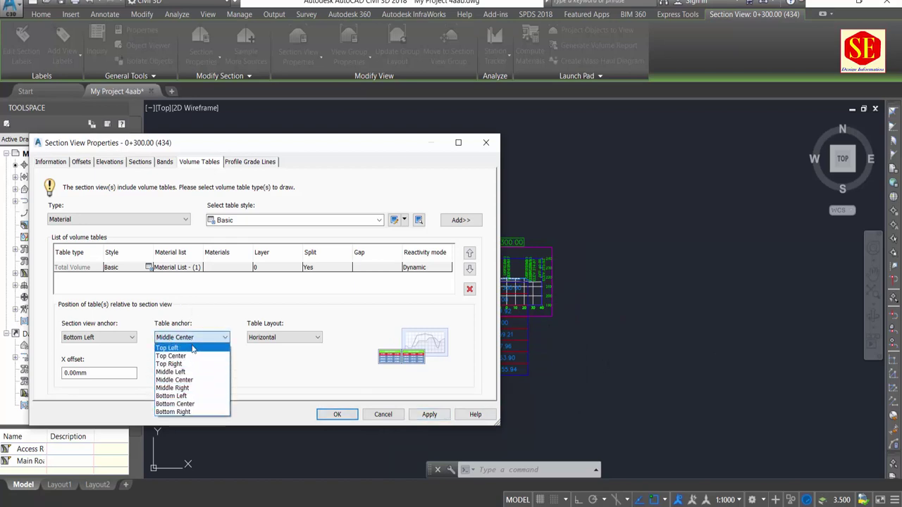
pyautogui.click(192, 348)
pyautogui.click(296, 338)
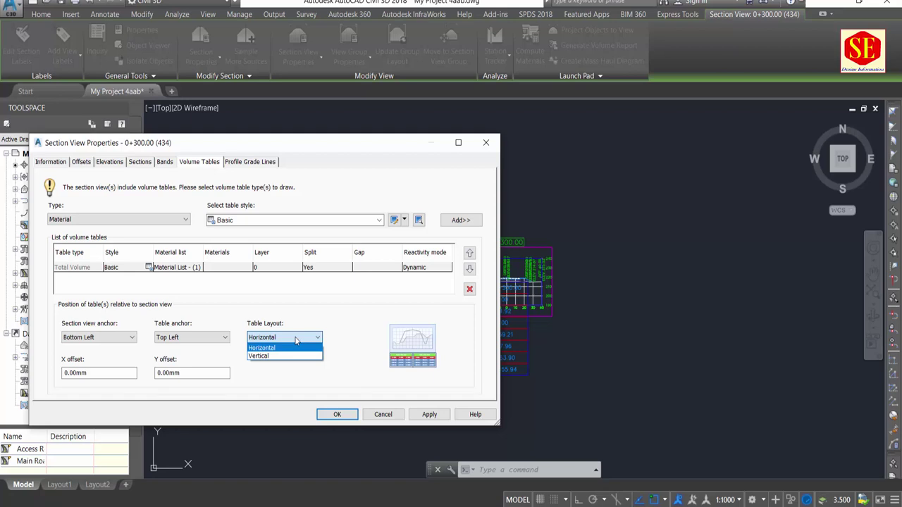
pyautogui.click(295, 338)
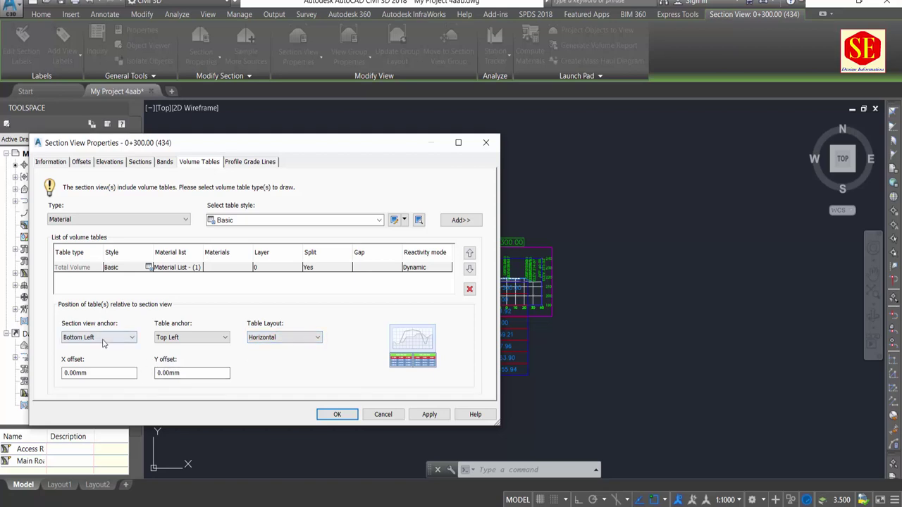
pyautogui.click(192, 338)
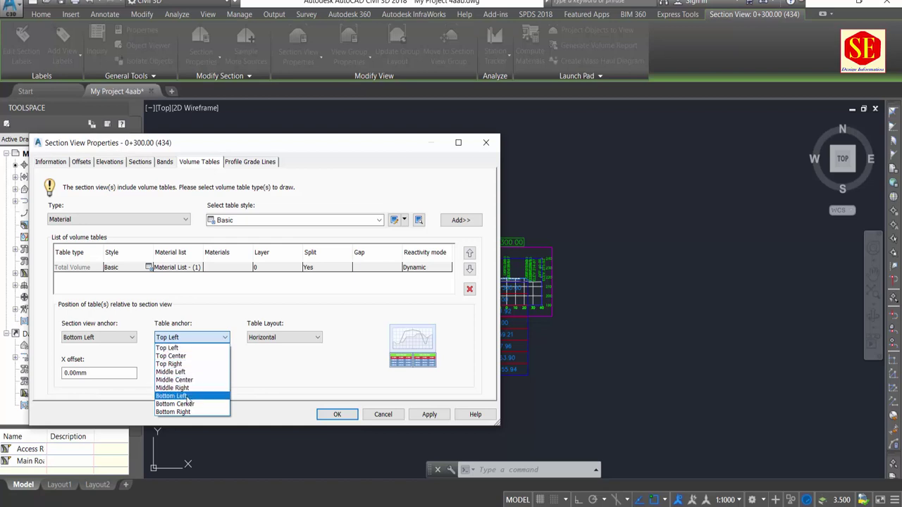
pyautogui.click(188, 397)
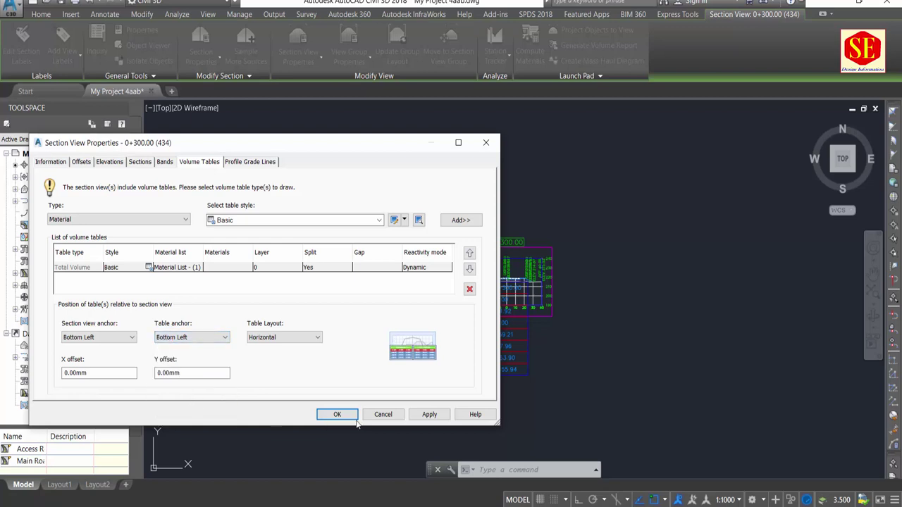
pyautogui.click(434, 416)
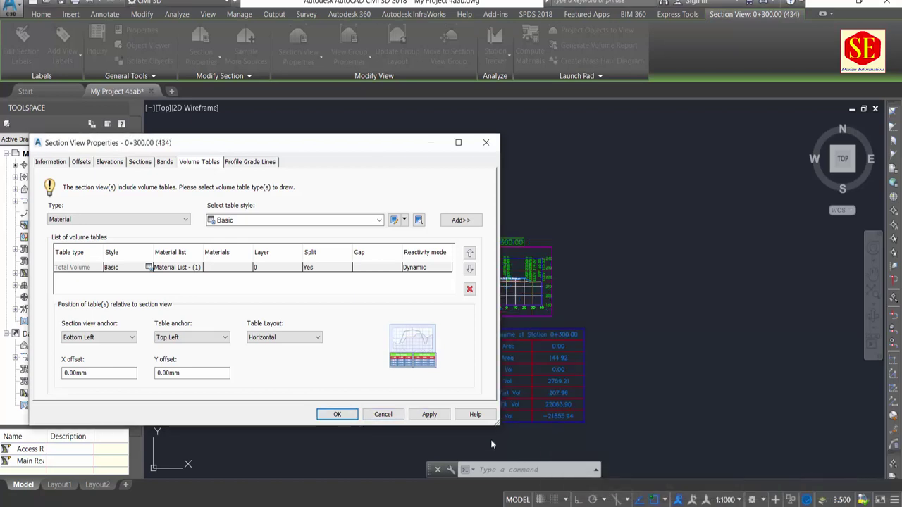
pyautogui.click(441, 418)
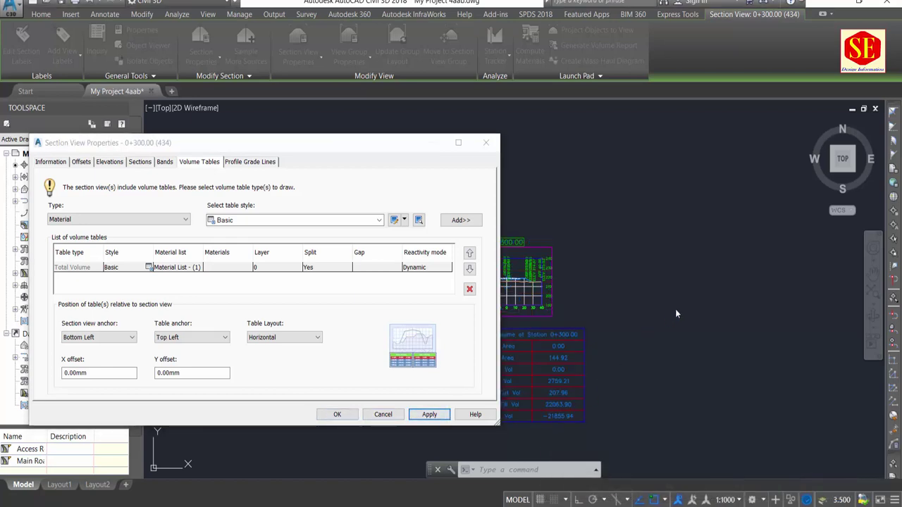
# Accept Section View Properties and zoom around the section sheets to check the table placement.
pyautogui.click(337, 414)
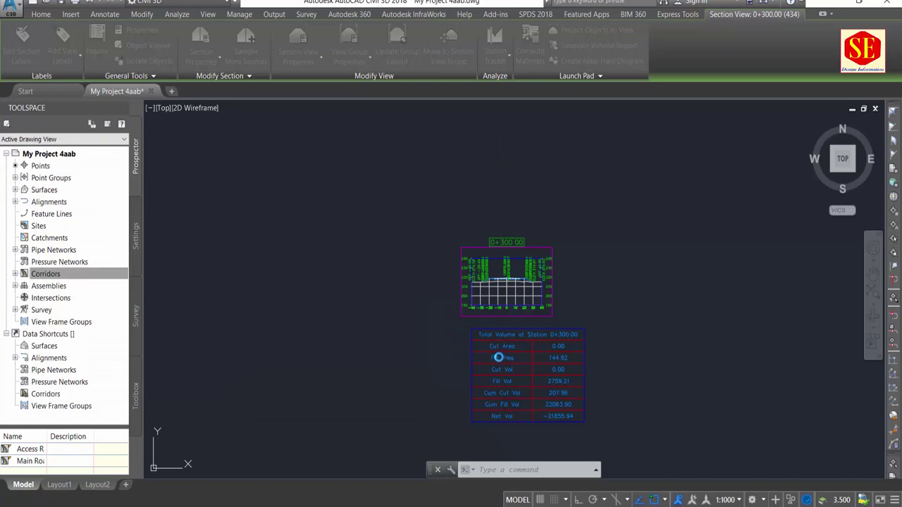
pyautogui.scroll(3, 524, 370)
pyautogui.moveTo(513, 336); pyautogui.dragTo(506, 296, button='middle')
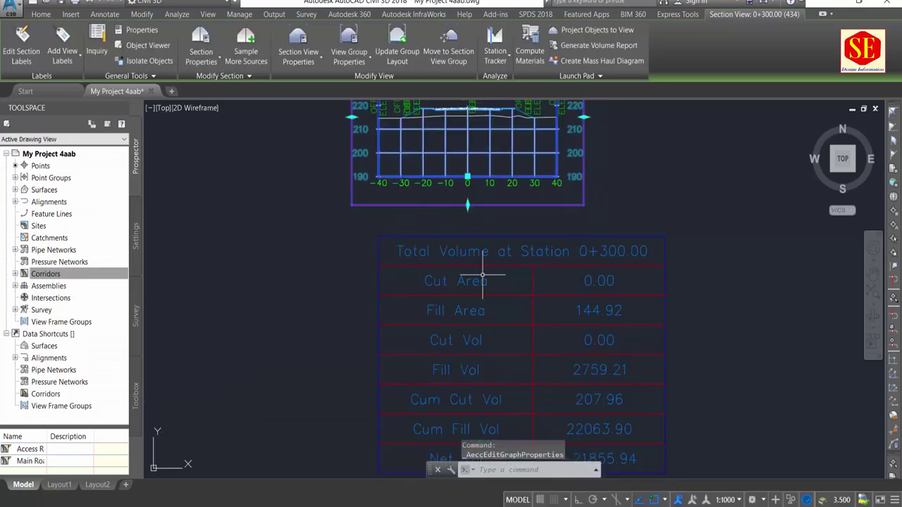
pyautogui.scroll(-6, 453, 229)
pyautogui.scroll(4, 519, 281)
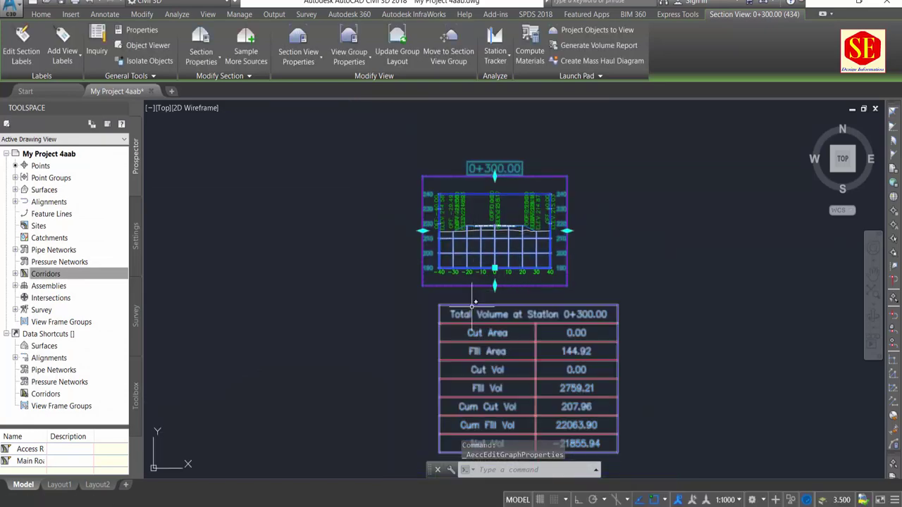
pyautogui.scroll(-5, 349, 255)
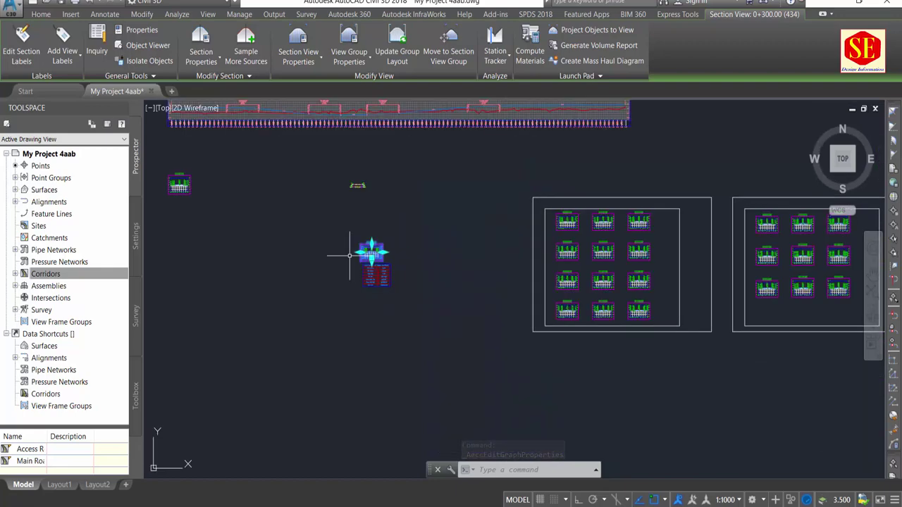
pyautogui.scroll(-1, 359, 240)
pyautogui.scroll(-2, 357, 240)
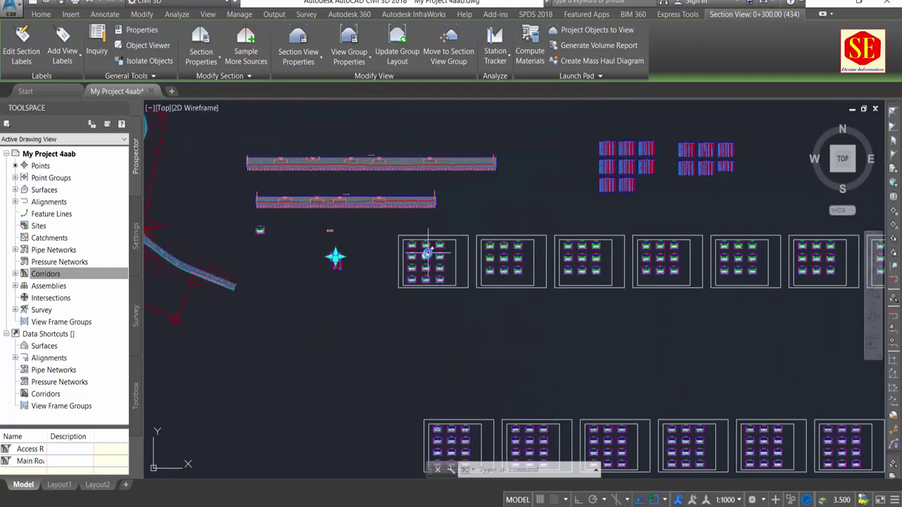
pyautogui.scroll(3, 423, 250)
pyautogui.scroll(3, 369, 224)
pyautogui.scroll(3, 274, 191)
pyautogui.scroll(2, 363, 184)
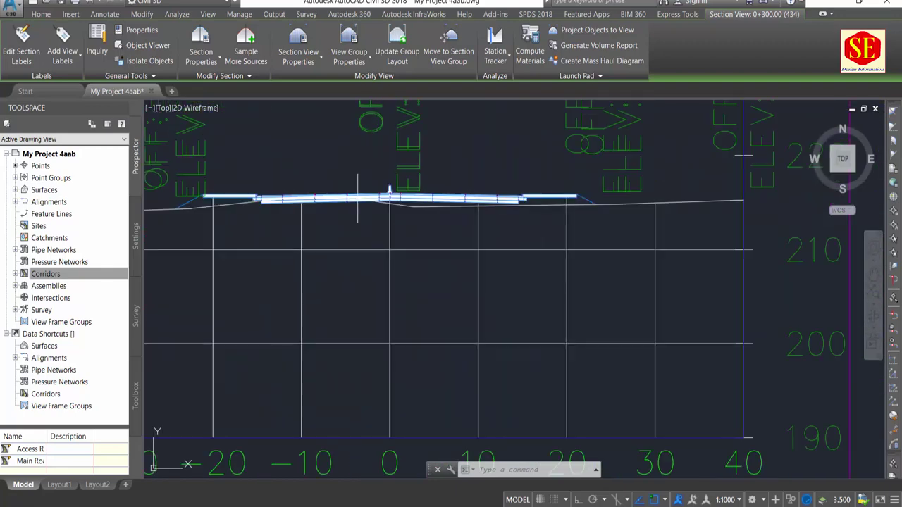
pyautogui.scroll(3, 348, 181)
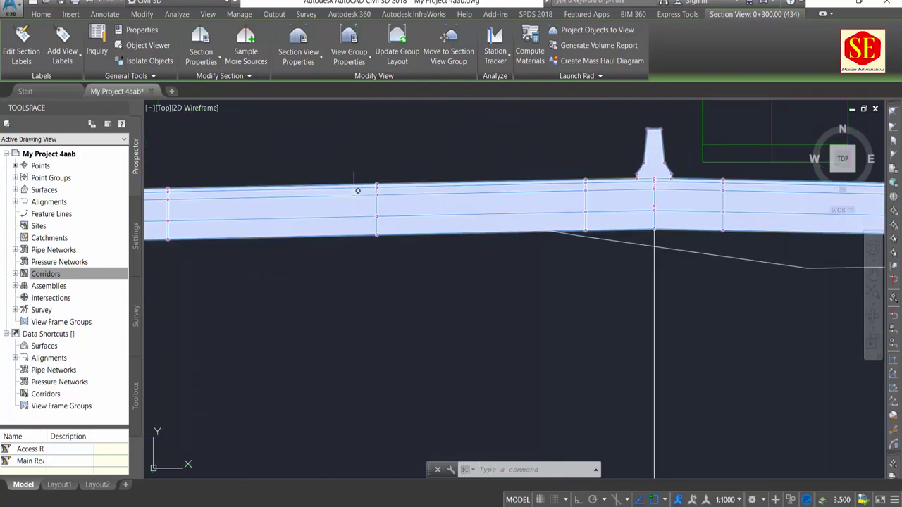
pyautogui.scroll(-3, 352, 184)
pyautogui.scroll(-2, 354, 186)
pyautogui.scroll(-2, 355, 187)
pyautogui.scroll(-3, 355, 188)
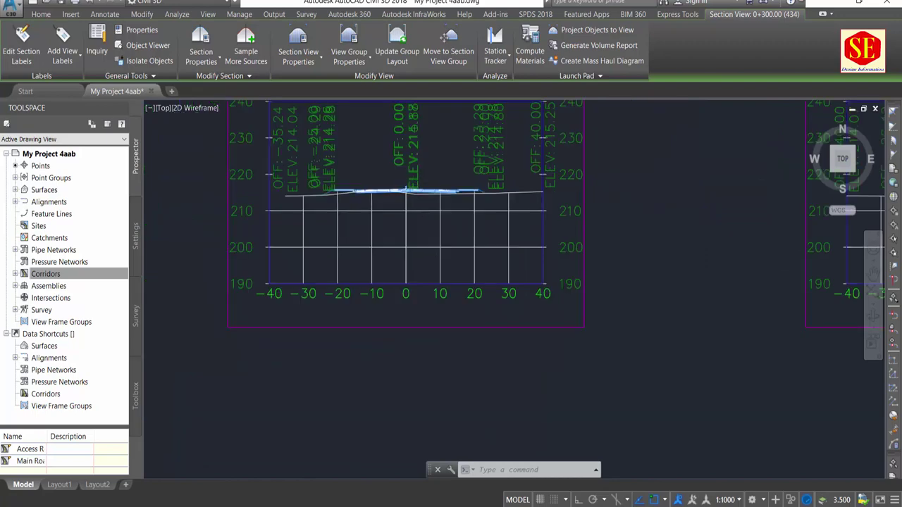
pyautogui.scroll(-2, 355, 188)
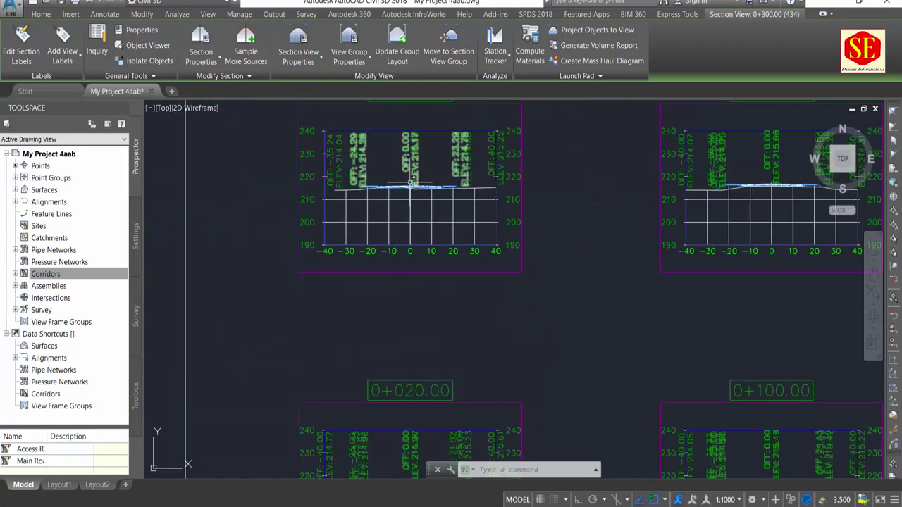
# Start editing the Material List quantity takeoff criteria from Toolspace Settings.
pyautogui.click(137, 231)
pyautogui.scroll(-1, 119, 331)
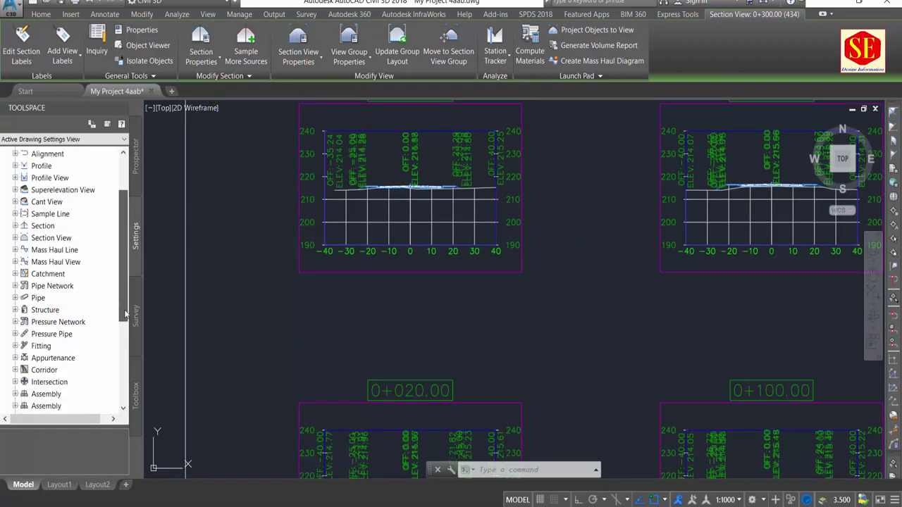
pyautogui.scroll(-4, 109, 366)
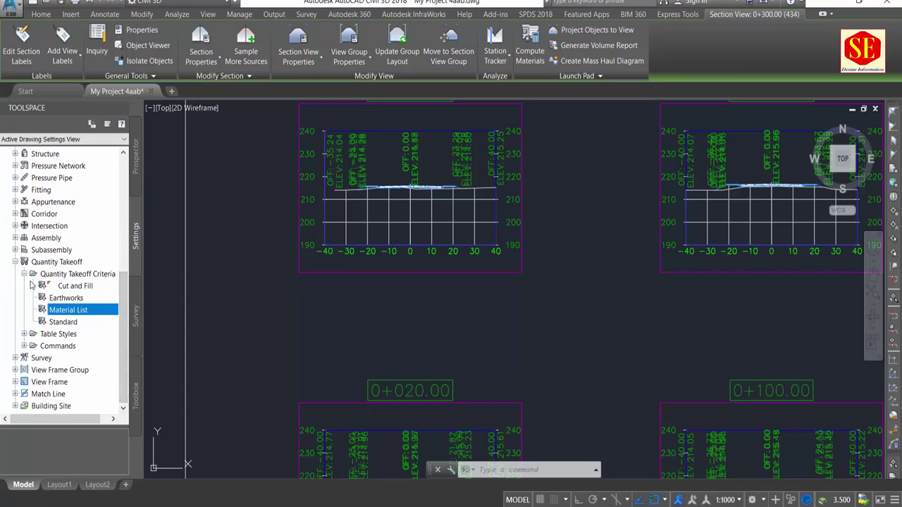
pyautogui.click(79, 276)
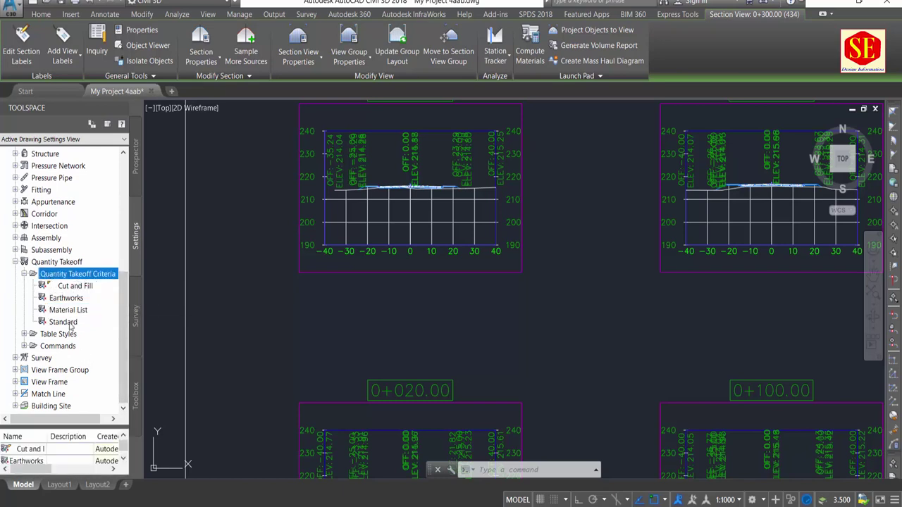
pyautogui.click(76, 312)
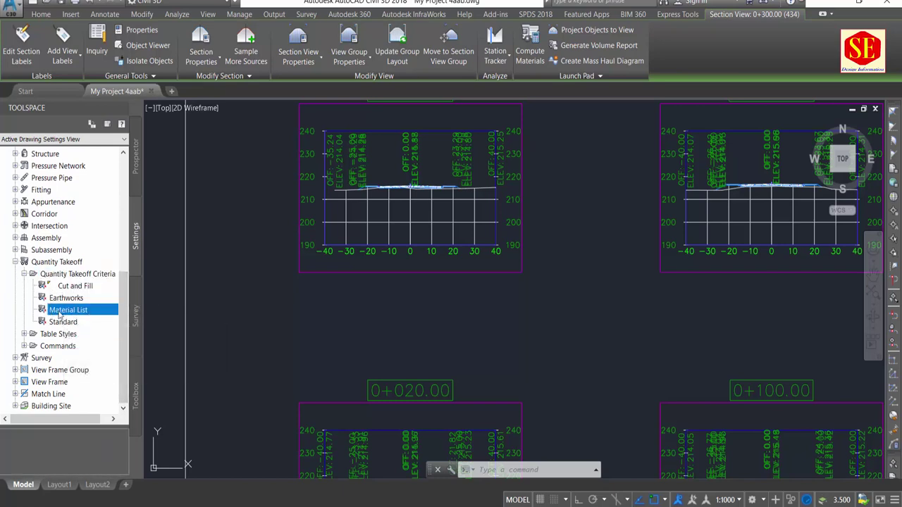
pyautogui.rightClick(63, 313)
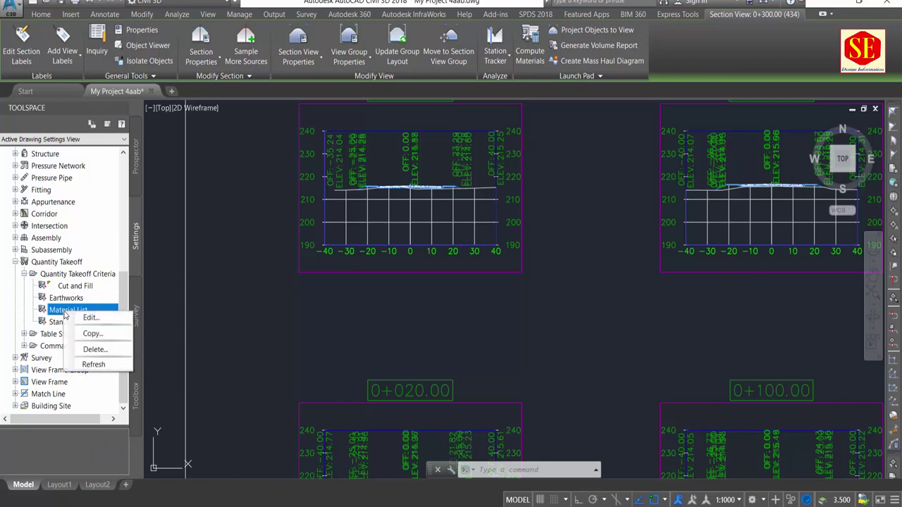
pyautogui.click(103, 320)
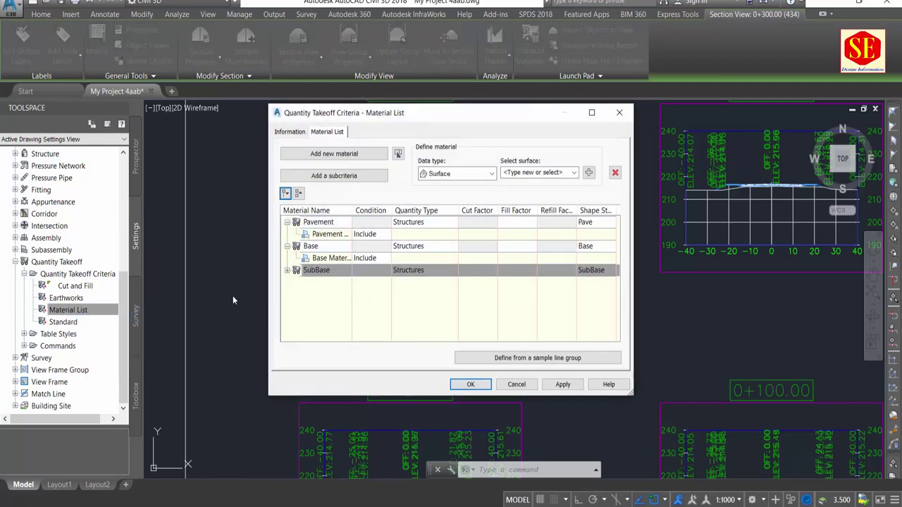
# Delete the SubBase and Base materials and Pavement's subcriterion, keeping the Pavement name.
pyautogui.click(287, 221)
pyautogui.click(287, 234)
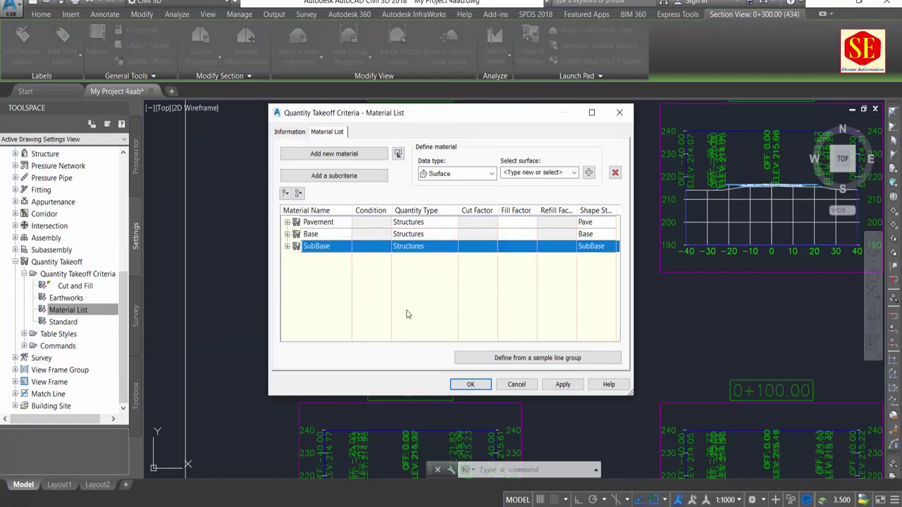
pyautogui.click(615, 173)
pyautogui.click(338, 234)
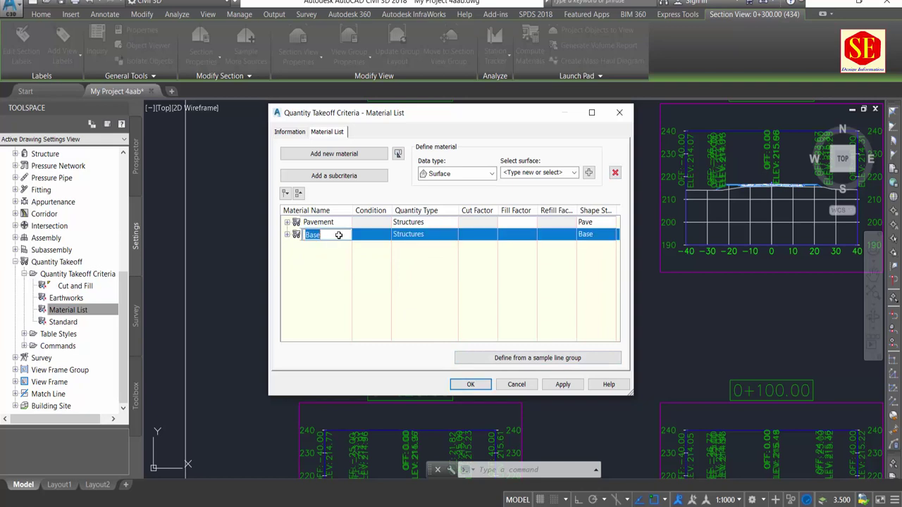
pyautogui.click(614, 172)
pyautogui.click(288, 224)
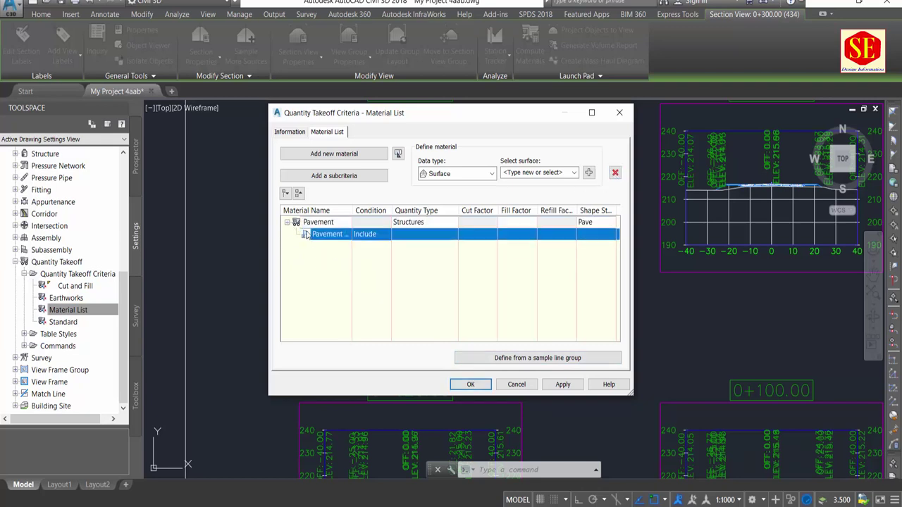
pyautogui.press('Delete')
pyautogui.click(323, 223)
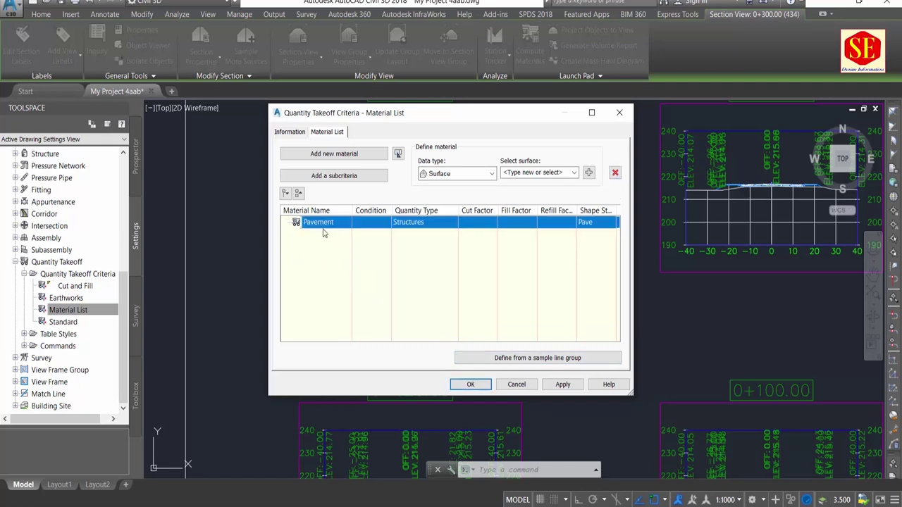
pyautogui.press('Return')
# Set the data type to Corridor Shape and add Pave1 under Pavement.
pyautogui.click(439, 174)
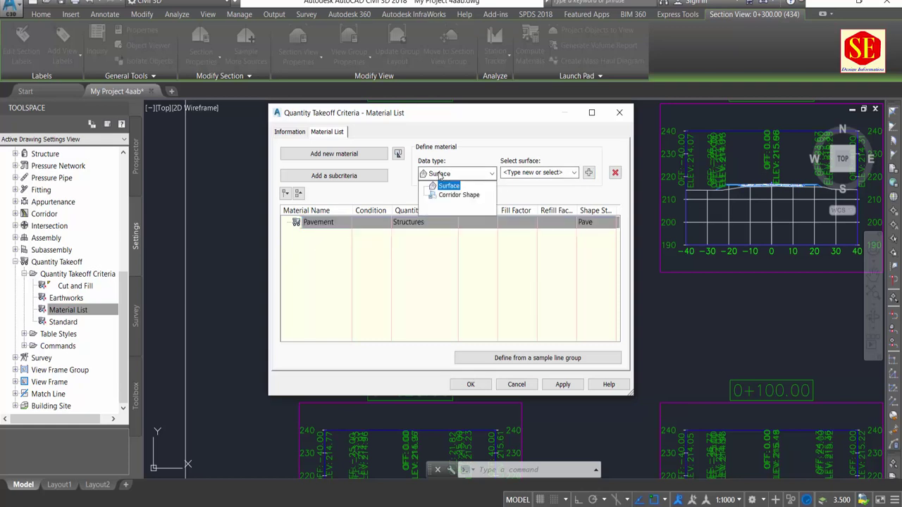
pyautogui.click(454, 200)
pyautogui.click(462, 196)
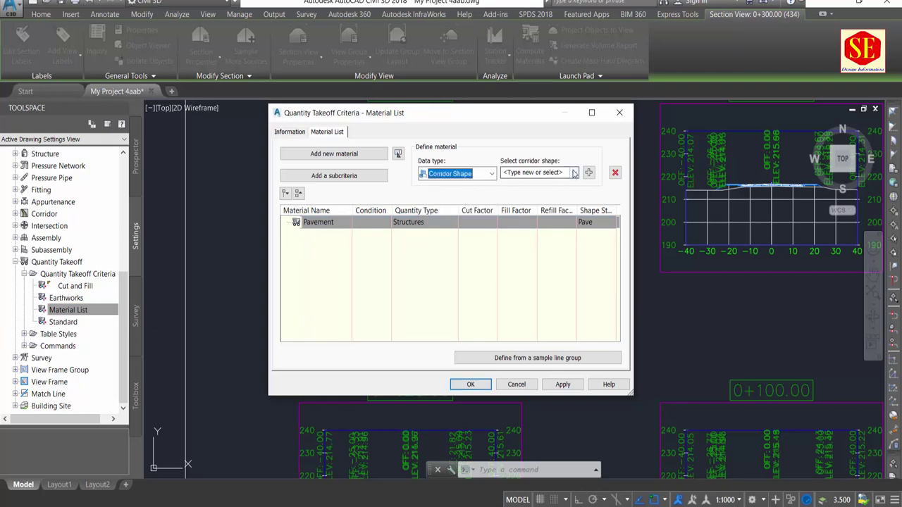
pyautogui.click(573, 173)
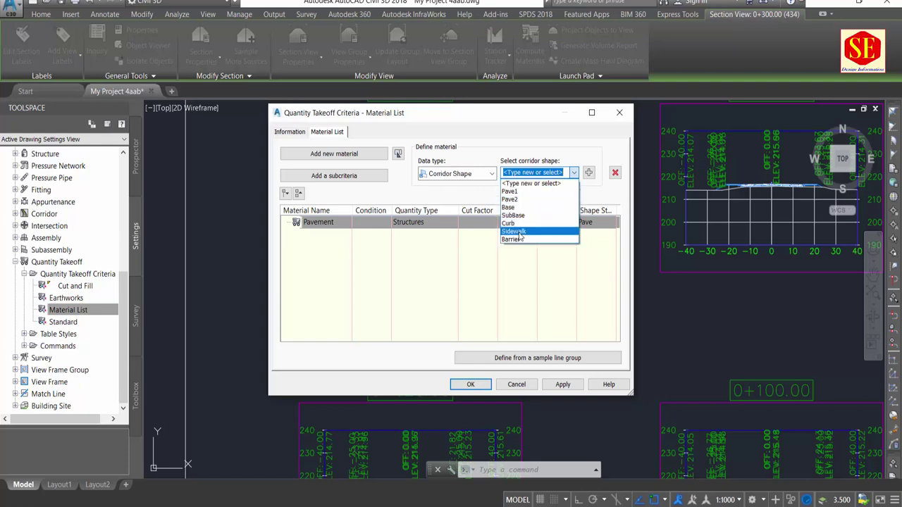
pyautogui.click(509, 192)
pyautogui.click(588, 172)
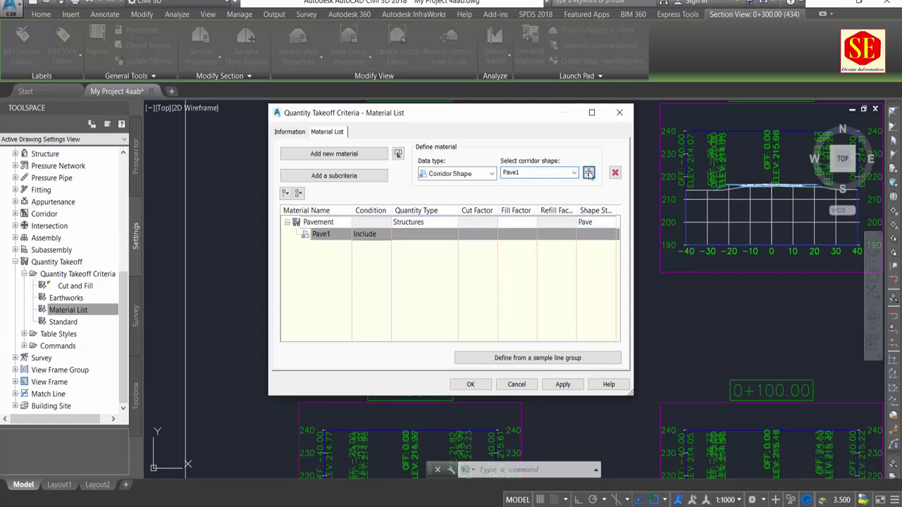
pyautogui.click(369, 236)
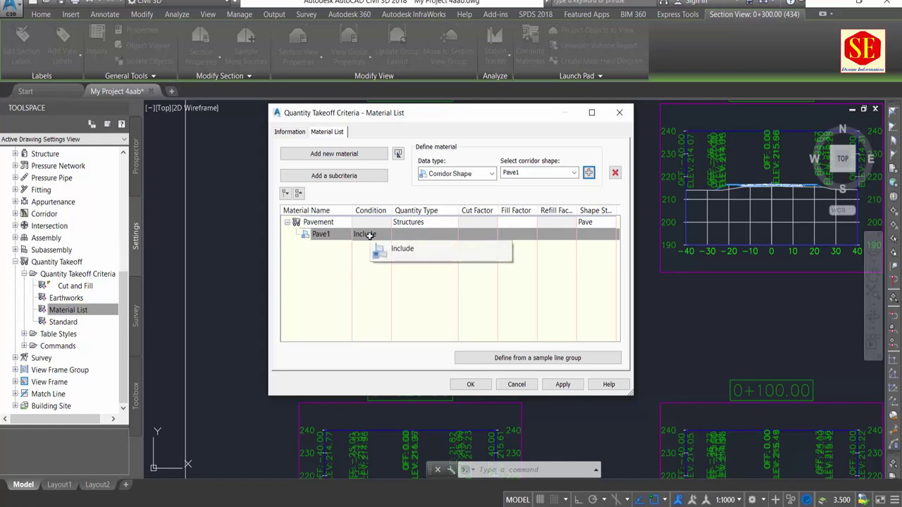
pyautogui.click(398, 249)
# Add the Pave2 corridor shape under Pavement and review both entries.
pyautogui.click(557, 173)
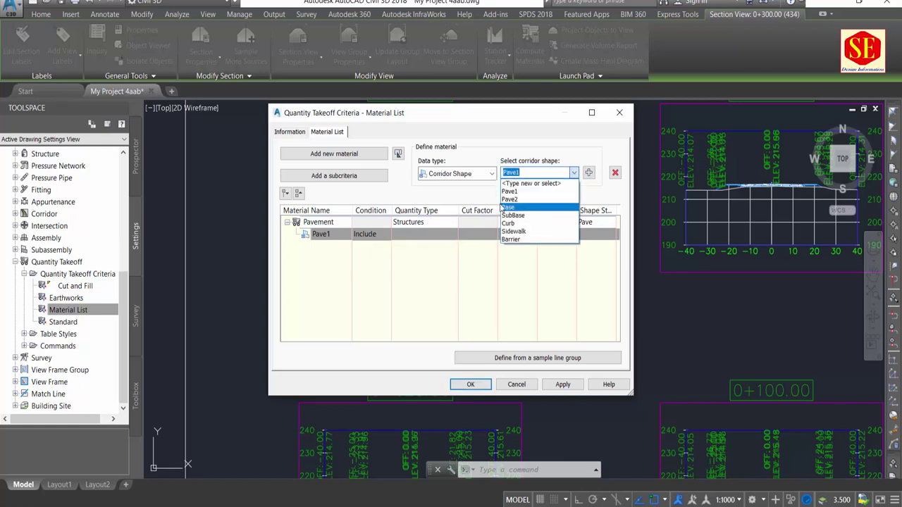
pyautogui.click(539, 199)
pyautogui.click(588, 173)
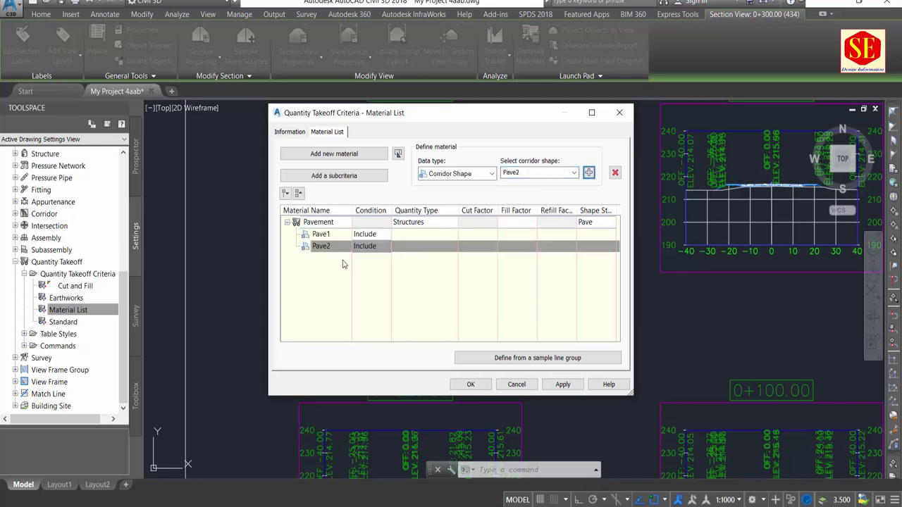
pyautogui.click(337, 273)
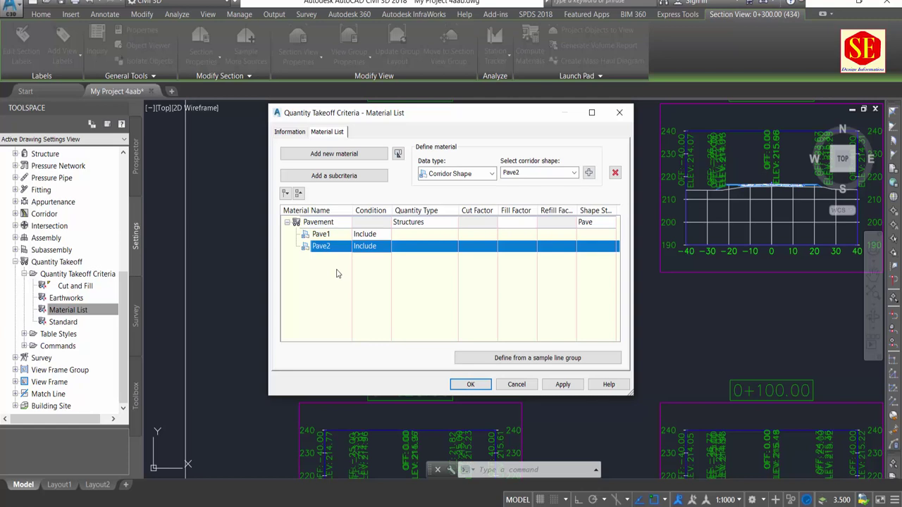
pyautogui.click(321, 237)
pyautogui.click(321, 248)
pyautogui.click(326, 236)
pyautogui.click(323, 249)
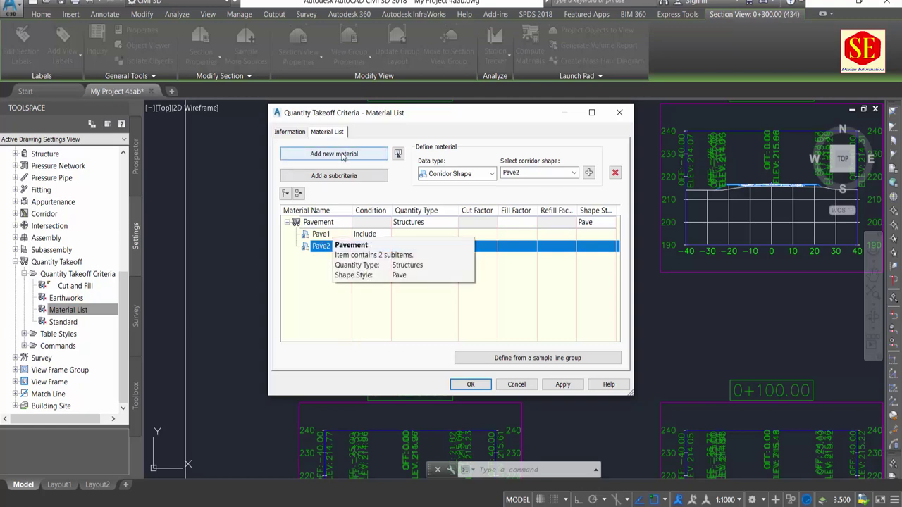
# Add a new material and rename it WBM.
pyautogui.click(343, 155)
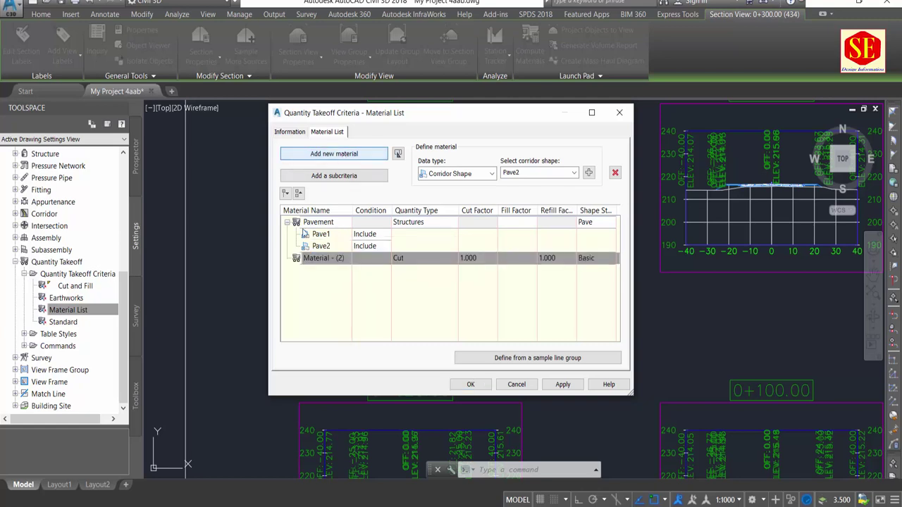
pyautogui.click(315, 254)
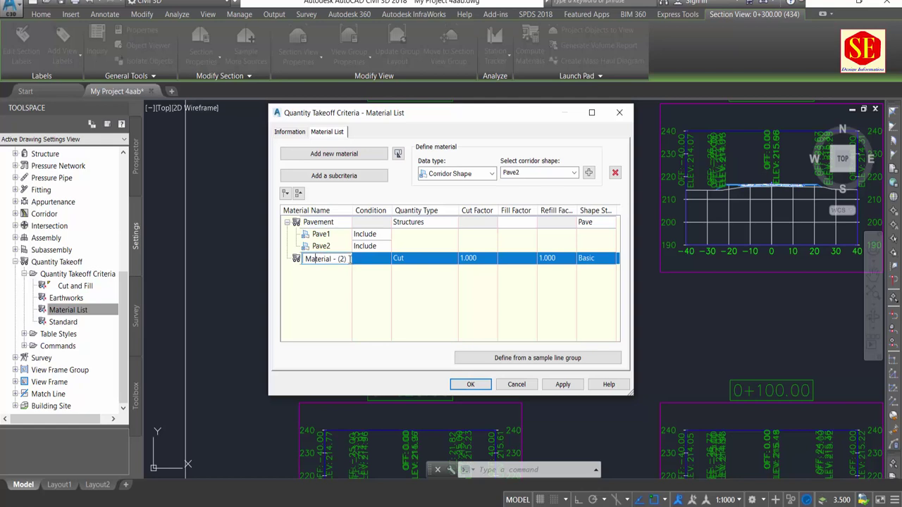
pyautogui.press('Return')
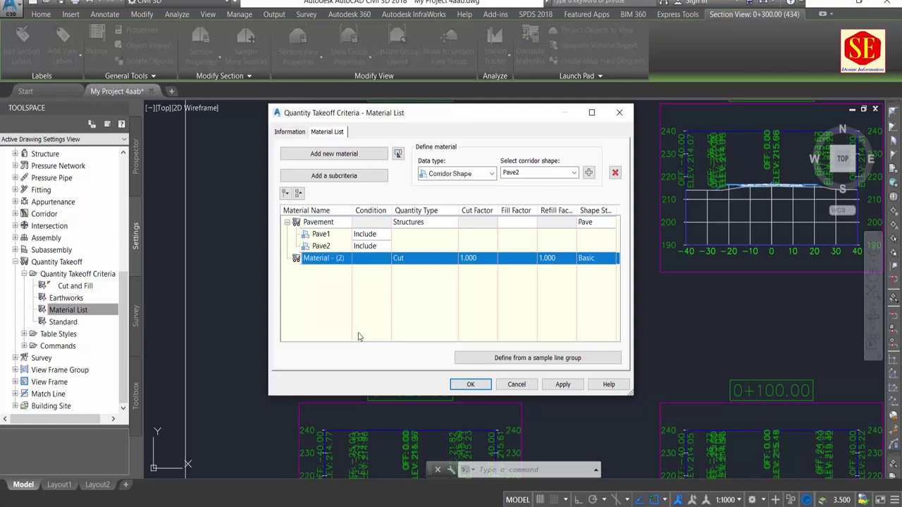
pyautogui.click(341, 256)
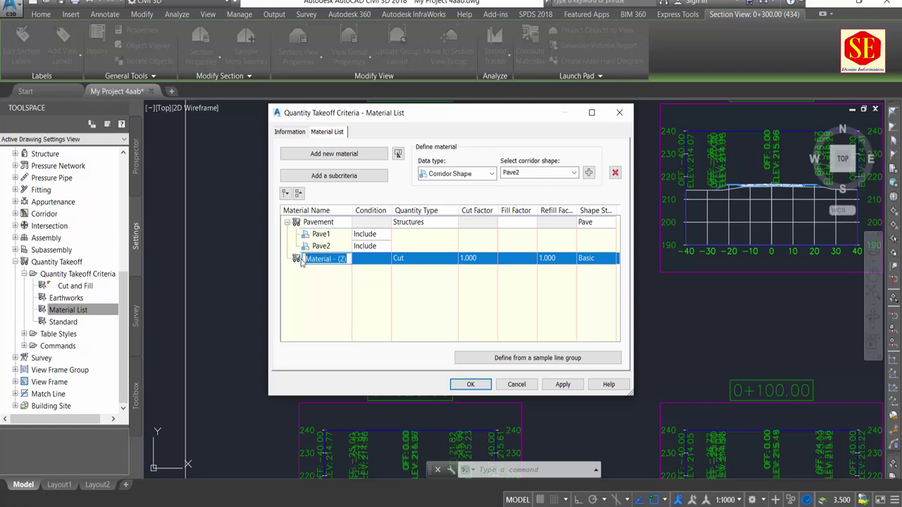
pyautogui.click(301, 260)
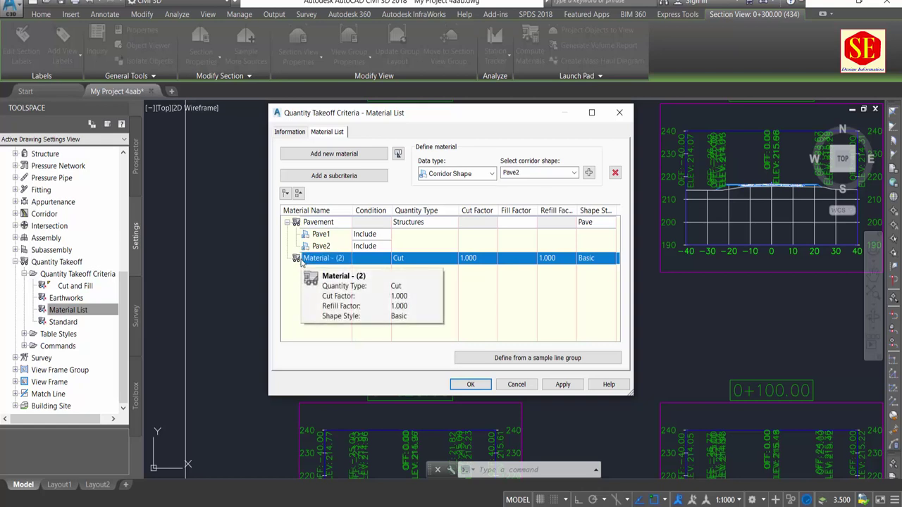
pyautogui.click(326, 258)
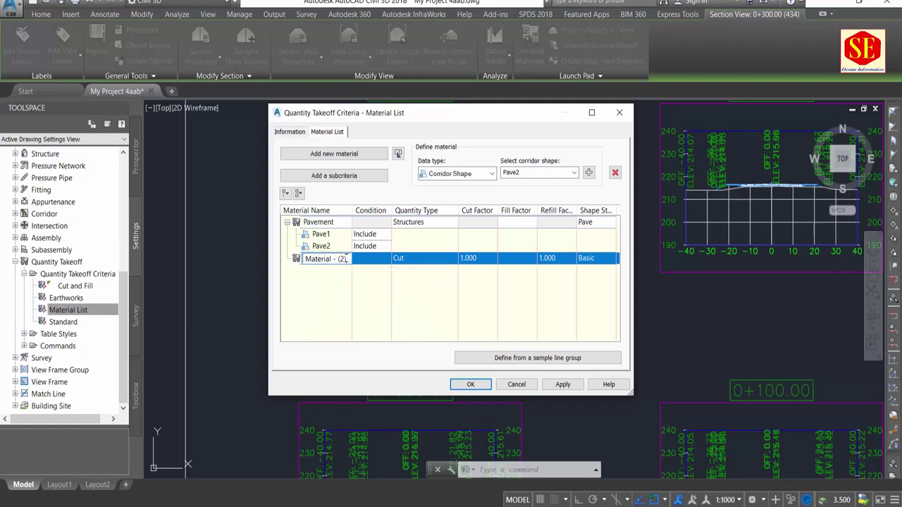
pyautogui.press('Return')
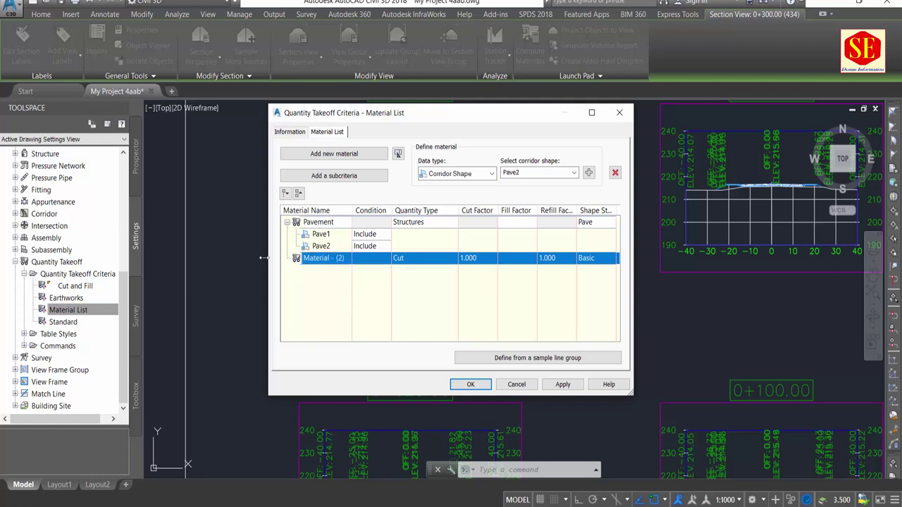
pyautogui.click(317, 259)
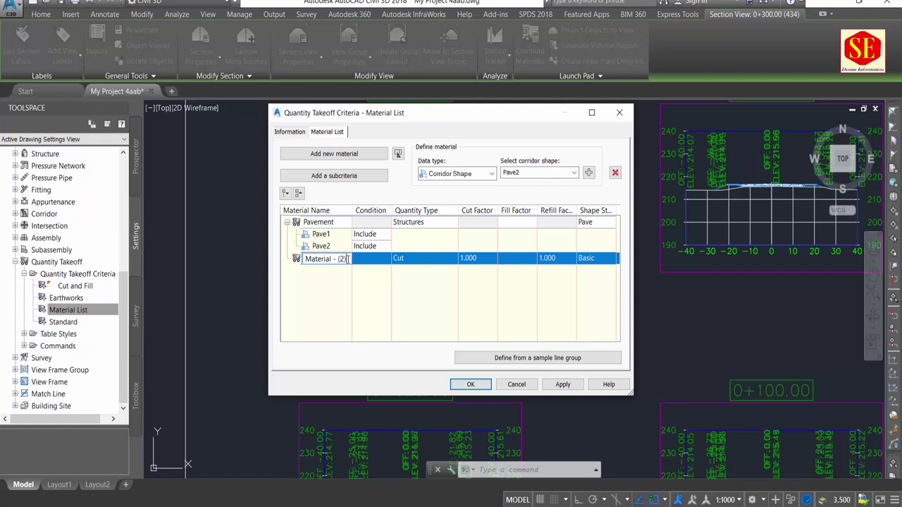
pyautogui.moveTo(347, 258); pyautogui.dragTo(306, 259)
pyautogui.click(324, 259)
pyautogui.press('BackSpace')
pyautogui.press('BackSpace')
pyautogui.press('BackSpace')
pyautogui.write('WBM')
# Set WBM's quantity type to Structures and add the Base corridor shape to it.
pyautogui.click(392, 259)
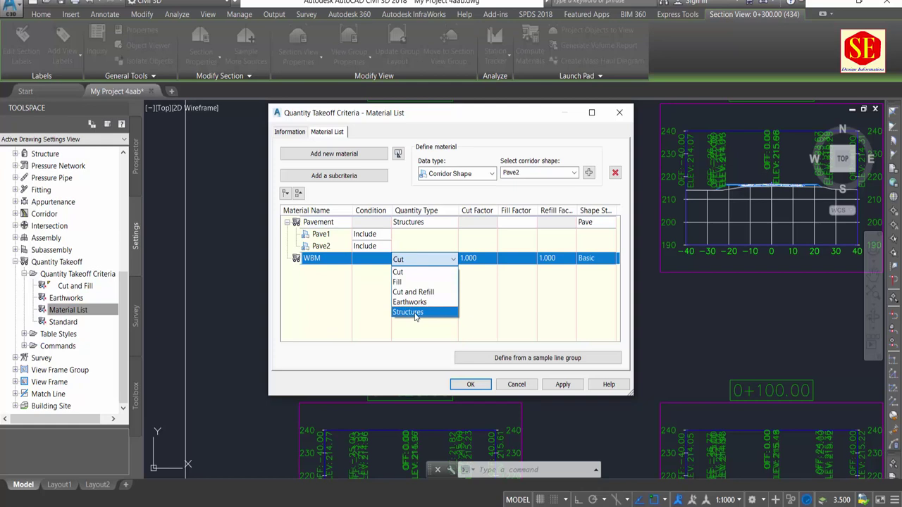
pyautogui.click(408, 313)
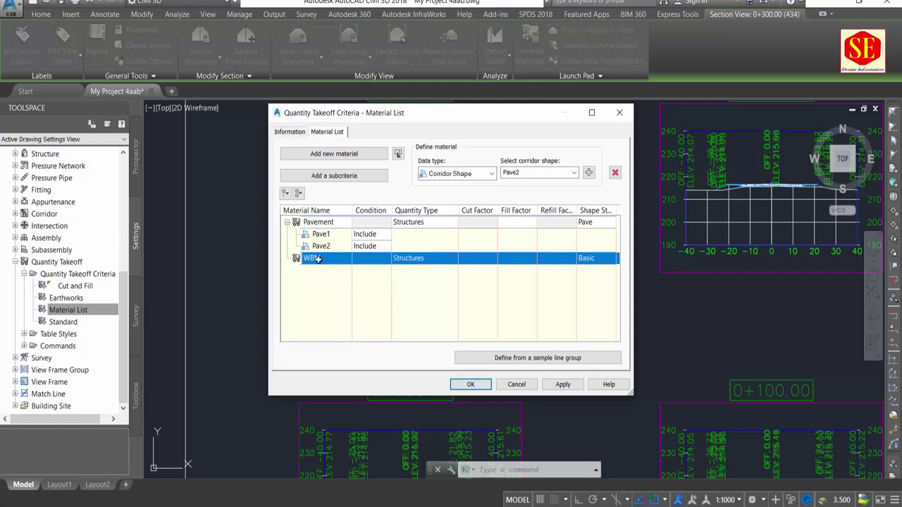
pyautogui.click(573, 174)
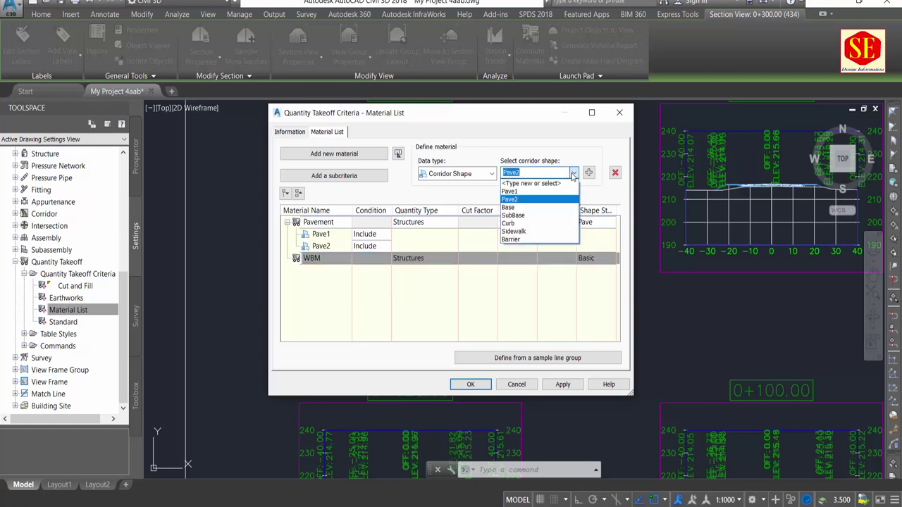
pyautogui.click(509, 207)
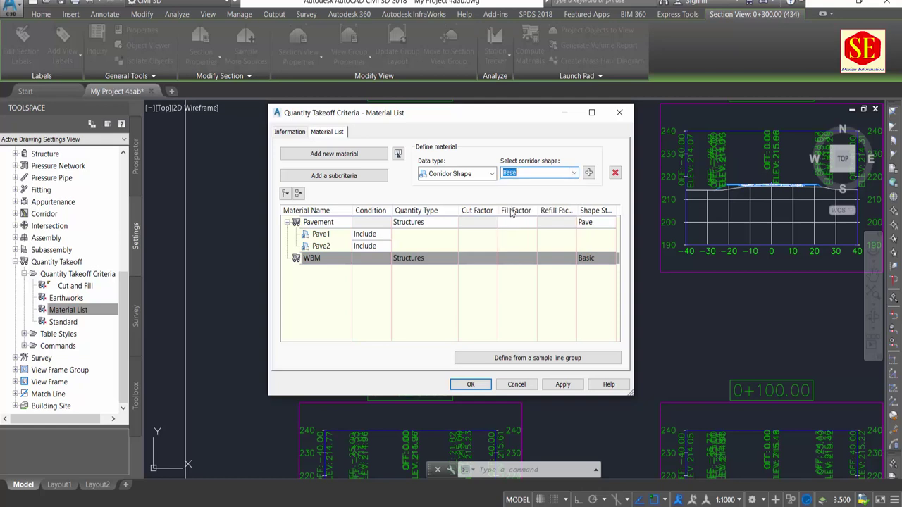
pyautogui.click(588, 172)
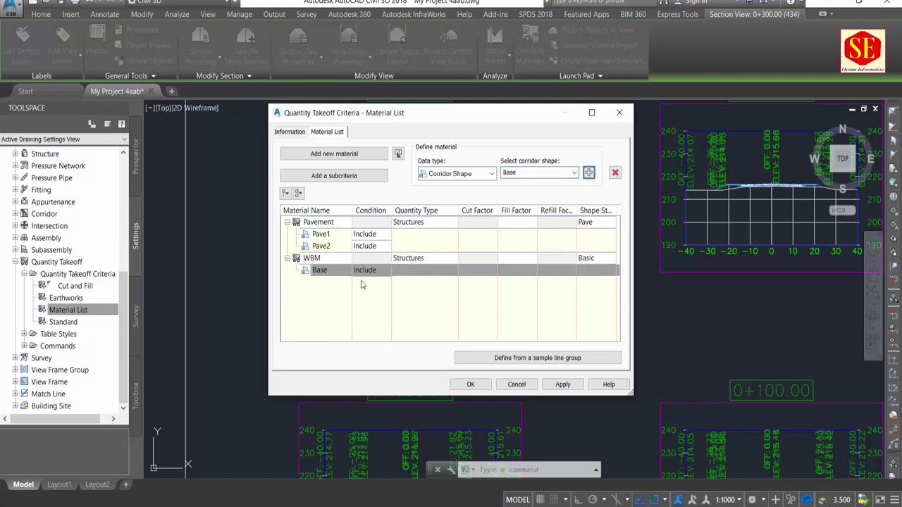
# Add a third material and name it SubBase.
pyautogui.click(334, 153)
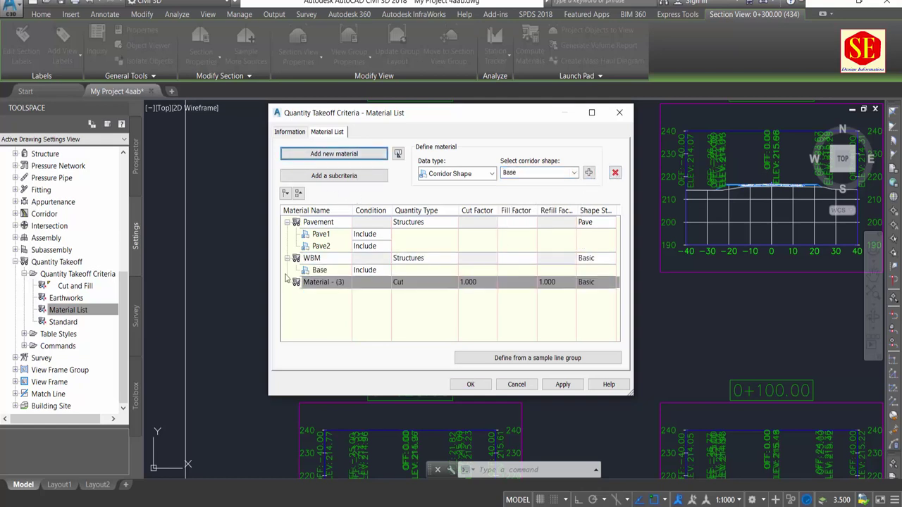
pyautogui.click(312, 282)
pyautogui.click(312, 282)
pyautogui.press('BackSpace')
pyautogui.write('Subbase')
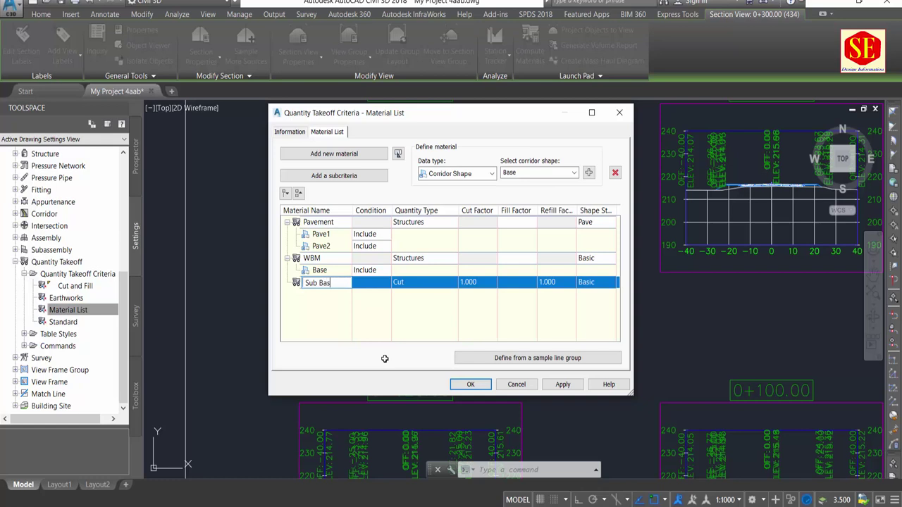
pyautogui.doubleClick(312, 283)
pyautogui.click(319, 282)
pyautogui.press('Return')
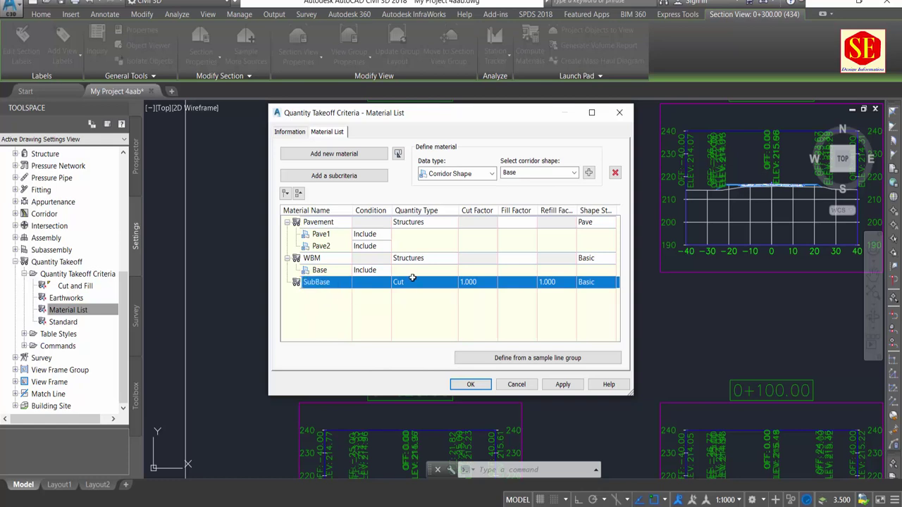
# Set SubBase to Structures, add the SubBase corridor shape, and accept the criteria.
pyautogui.click(412, 278)
pyautogui.click(422, 334)
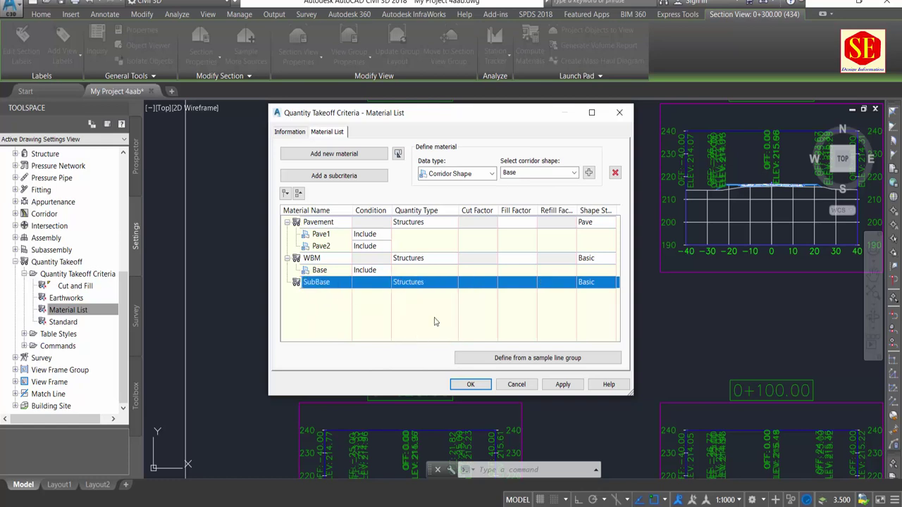
pyautogui.click(572, 173)
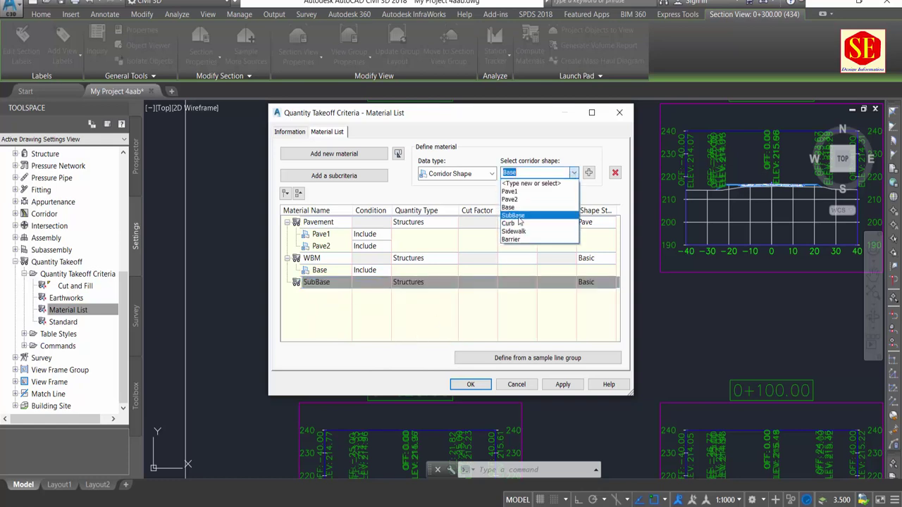
pyautogui.click(515, 215)
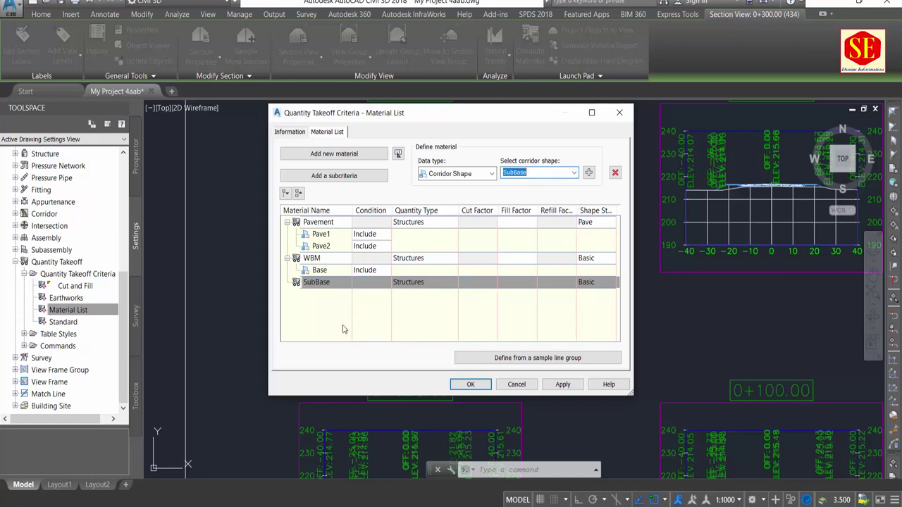
pyautogui.click(588, 172)
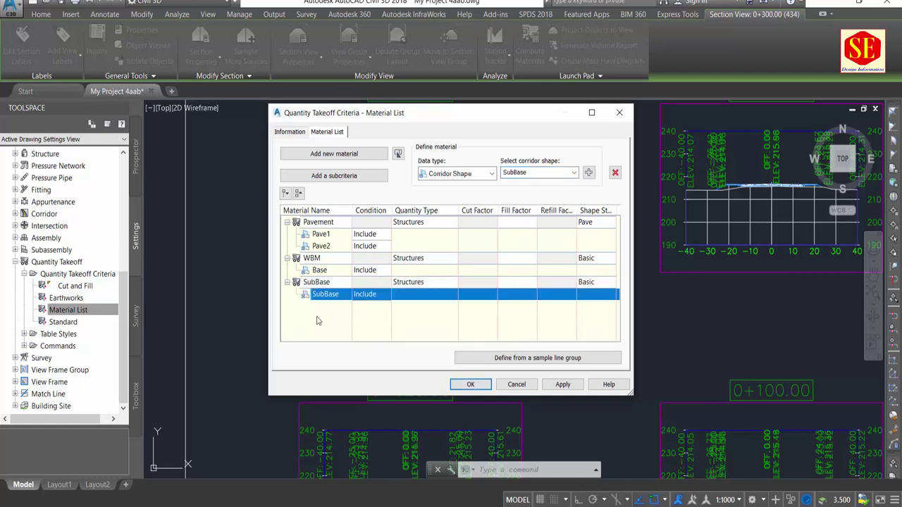
pyautogui.click(574, 174)
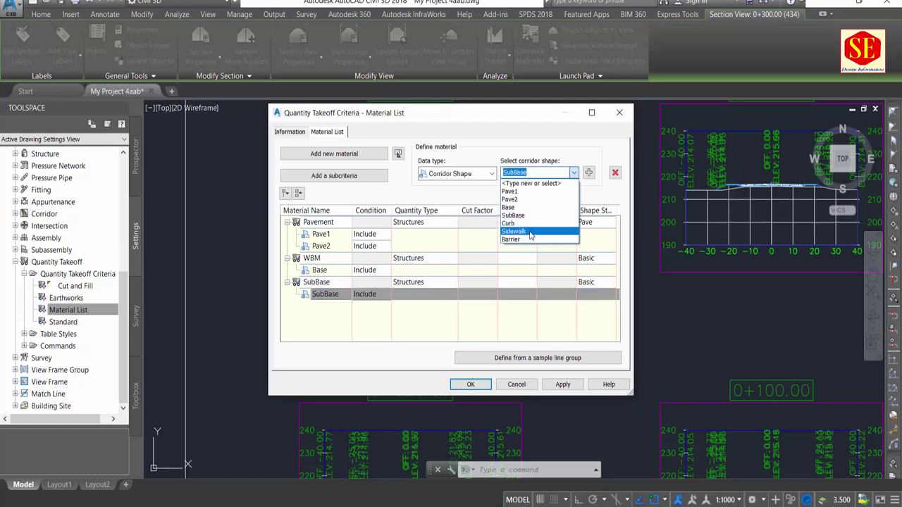
pyautogui.click(551, 185)
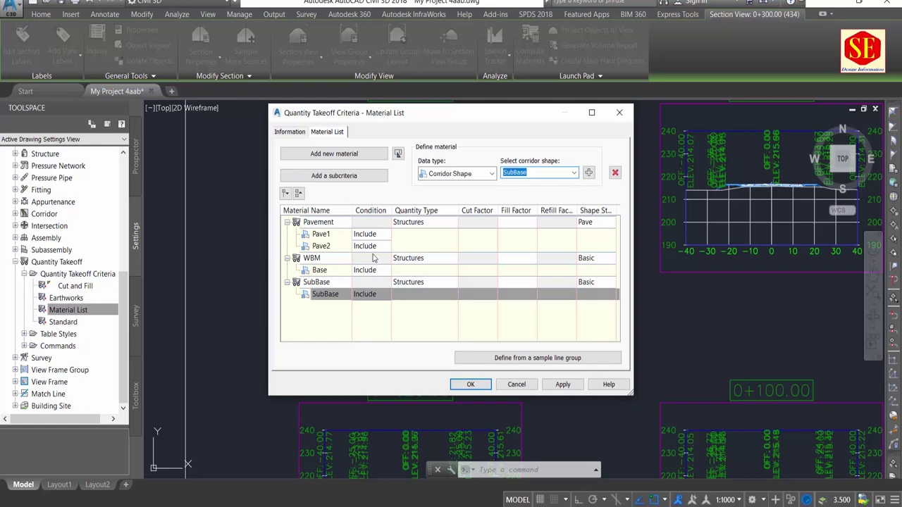
pyautogui.click(563, 384)
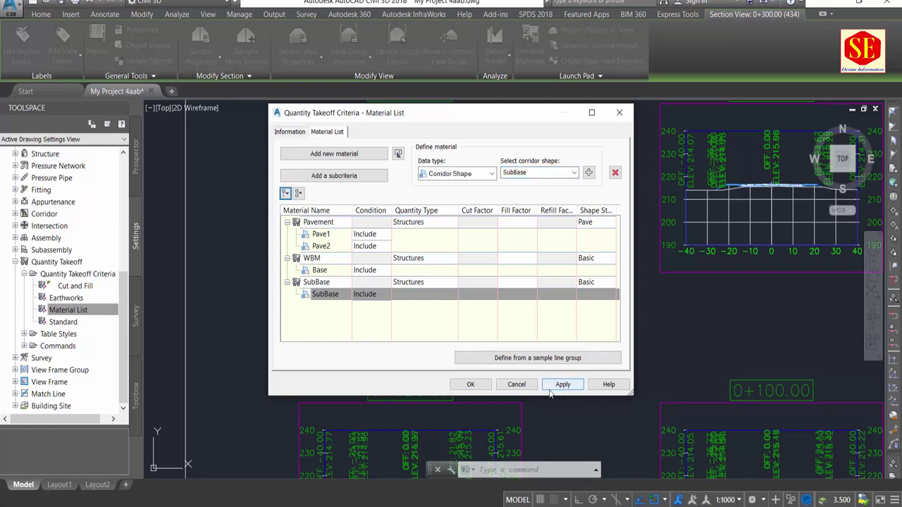
pyautogui.click(469, 384)
# Select the sample line at station 1+840 on the corridor.
pyautogui.scroll(-5, 512, 312)
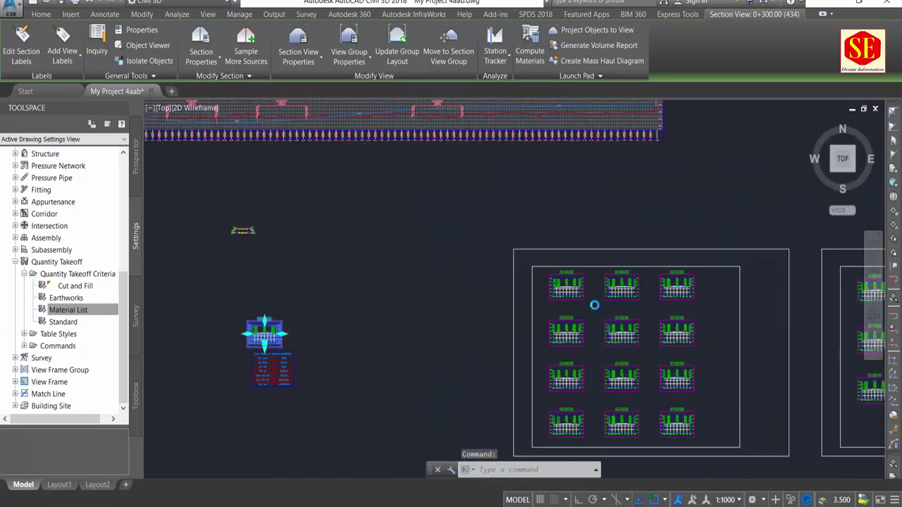
pyautogui.scroll(2, 305, 253)
pyautogui.scroll(3, 306, 253)
pyautogui.scroll(3, 298, 185)
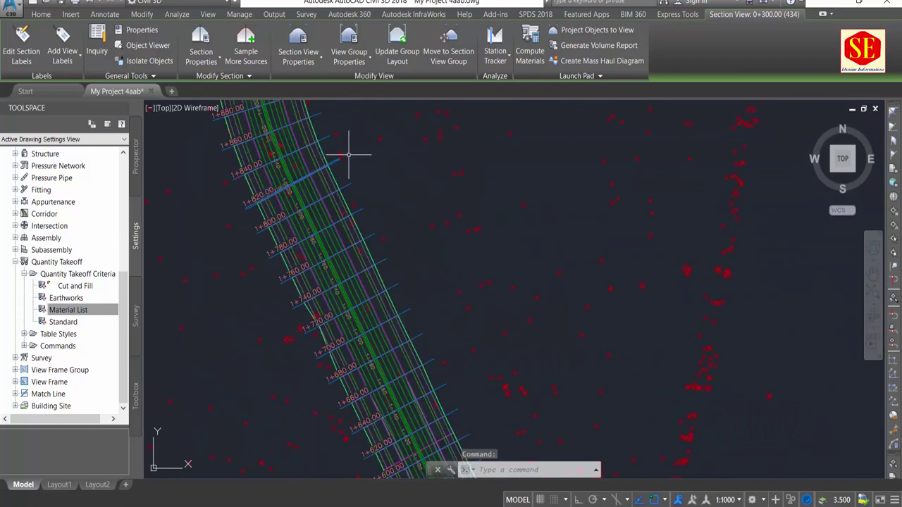
pyautogui.click(323, 141)
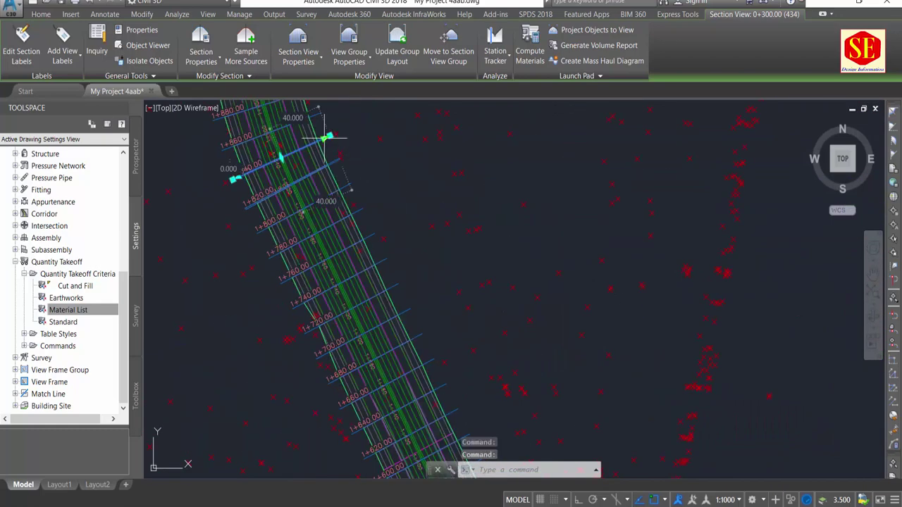
pyautogui.press('Escape')
pyautogui.press('Escape')
pyautogui.click(324, 138)
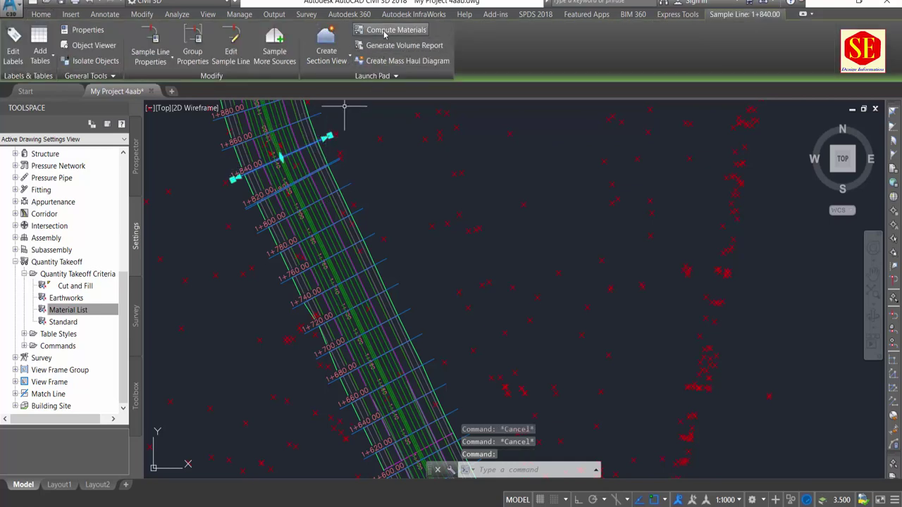
# Run Compute Materials for alignment Main Road with sample line group Sample 1.
pyautogui.click(384, 31)
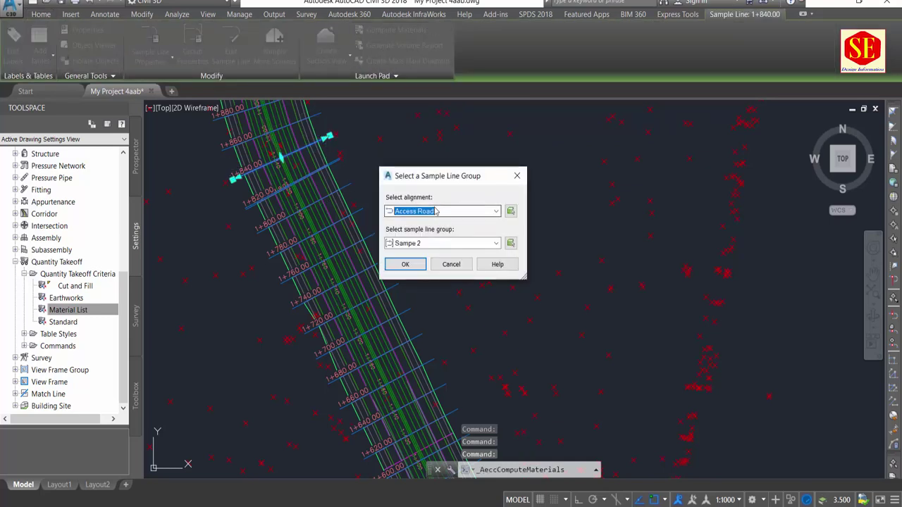
pyautogui.click(477, 212)
pyautogui.click(419, 235)
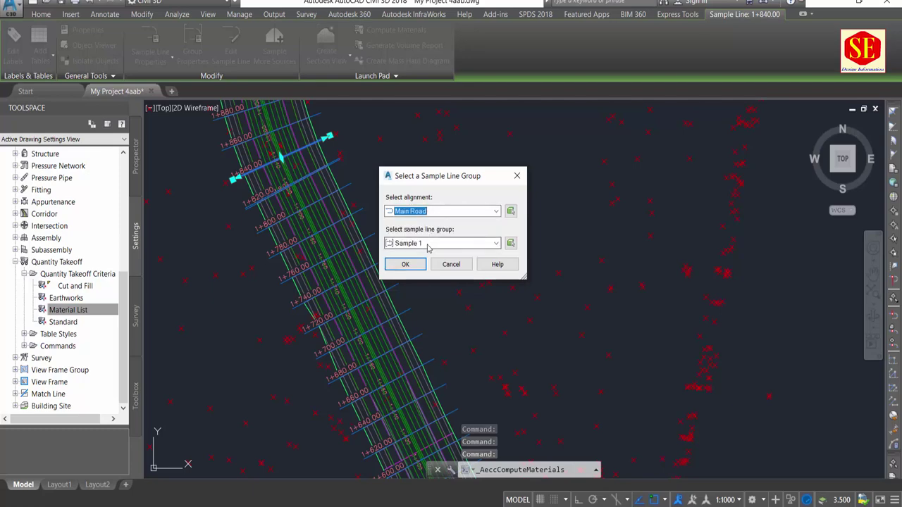
pyautogui.click(428, 243)
pyautogui.click(415, 254)
pyautogui.click(405, 264)
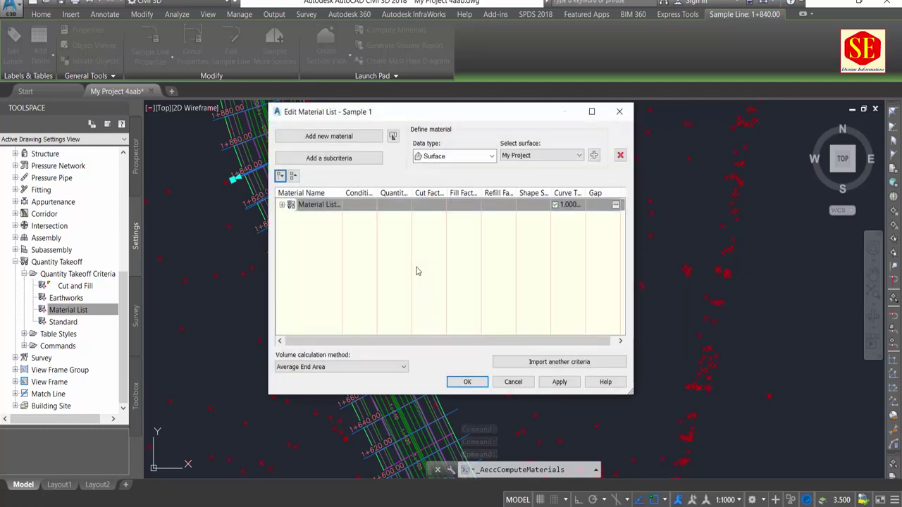
pyautogui.click(281, 205)
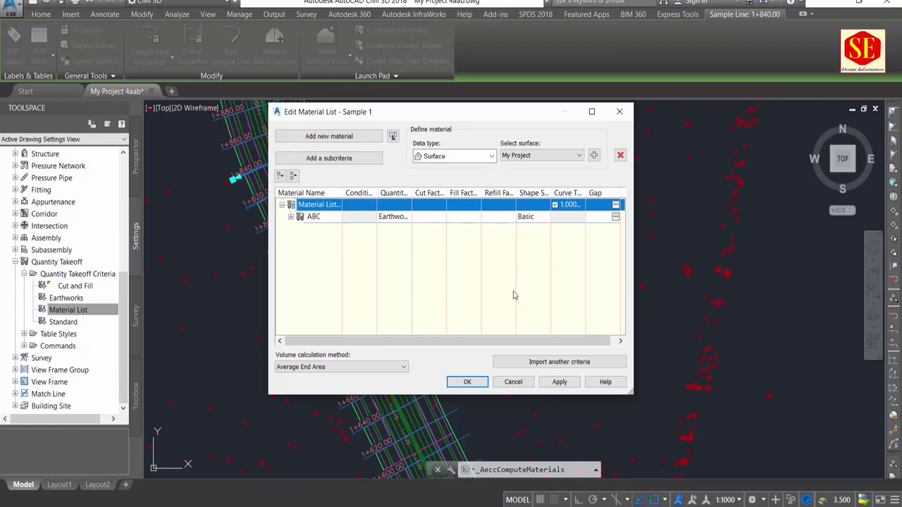
# Import the Material List quantity takeoff criteria.
pyautogui.click(564, 368)
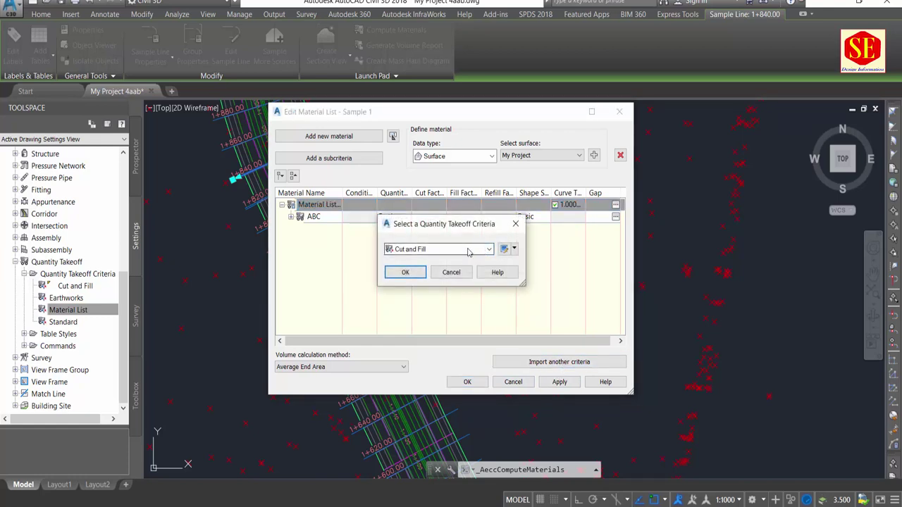
pyautogui.click(468, 250)
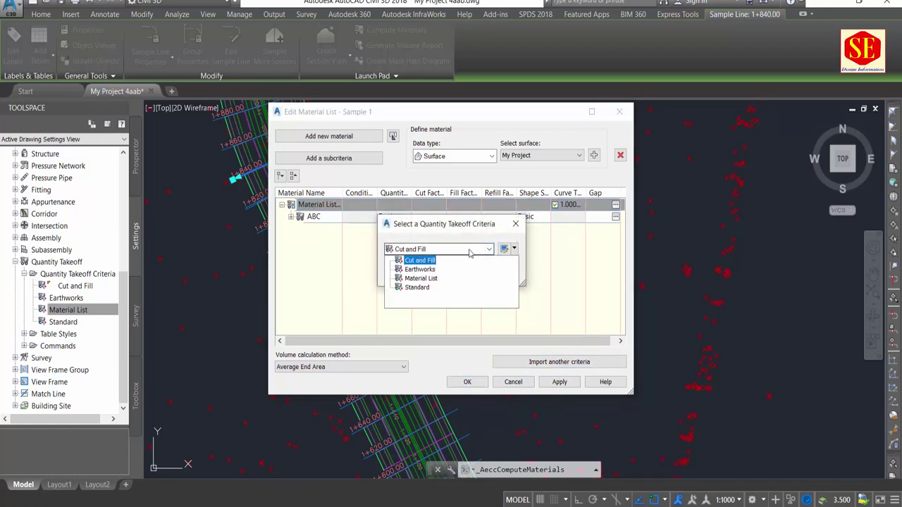
pyautogui.click(420, 279)
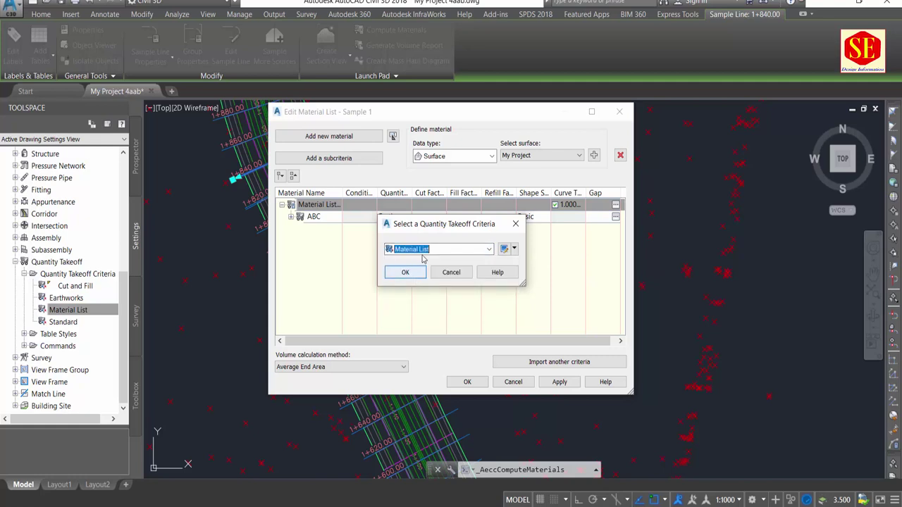
pyautogui.click(413, 282)
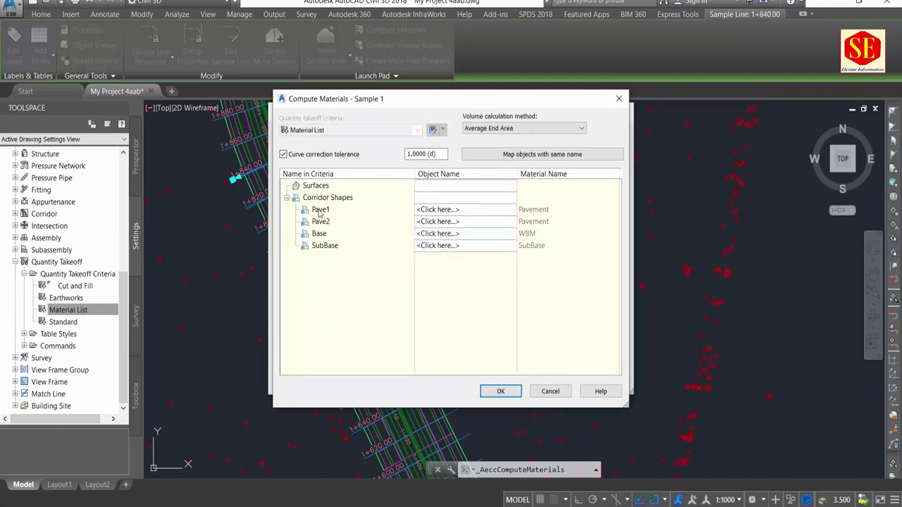
# Map Pave1, Pave2, Base and SubBase to the Main Road Pave1, Pave2, Base and SubBase shapes.
pyautogui.click(452, 209)
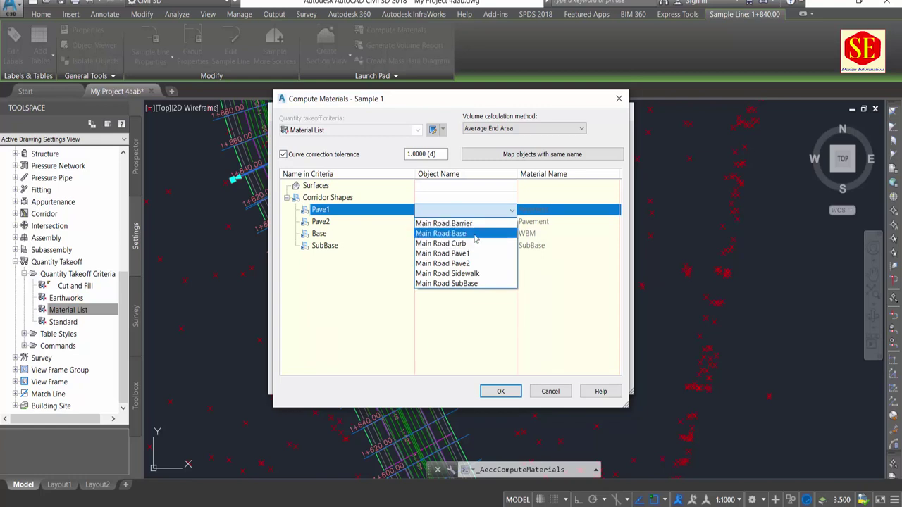
pyautogui.click(465, 254)
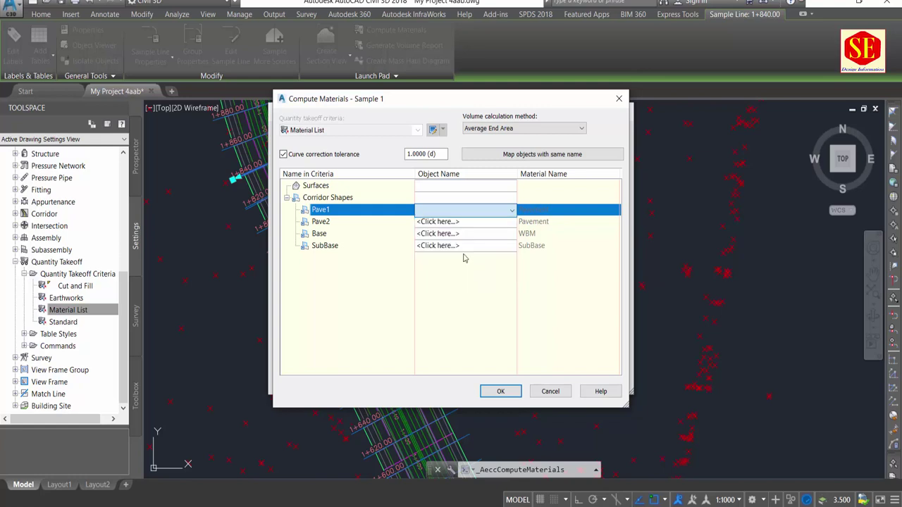
pyautogui.click(457, 223)
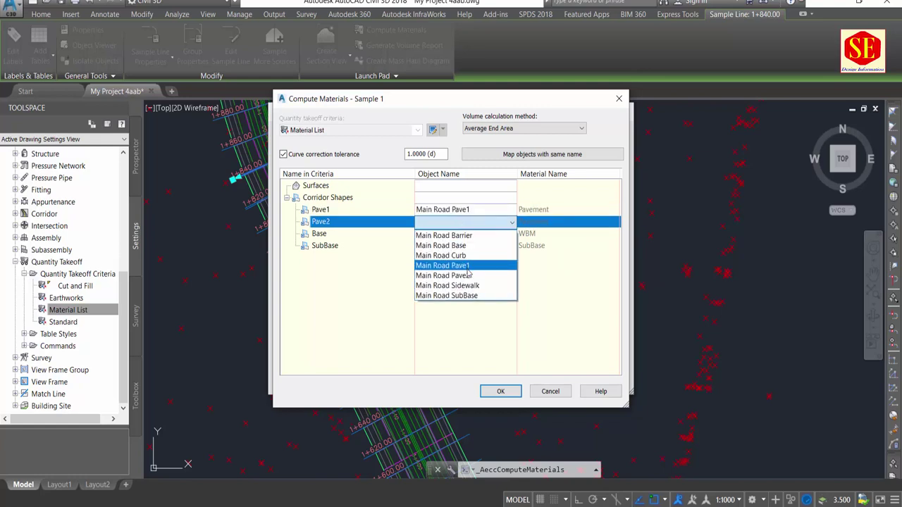
pyautogui.click(468, 275)
pyautogui.click(446, 233)
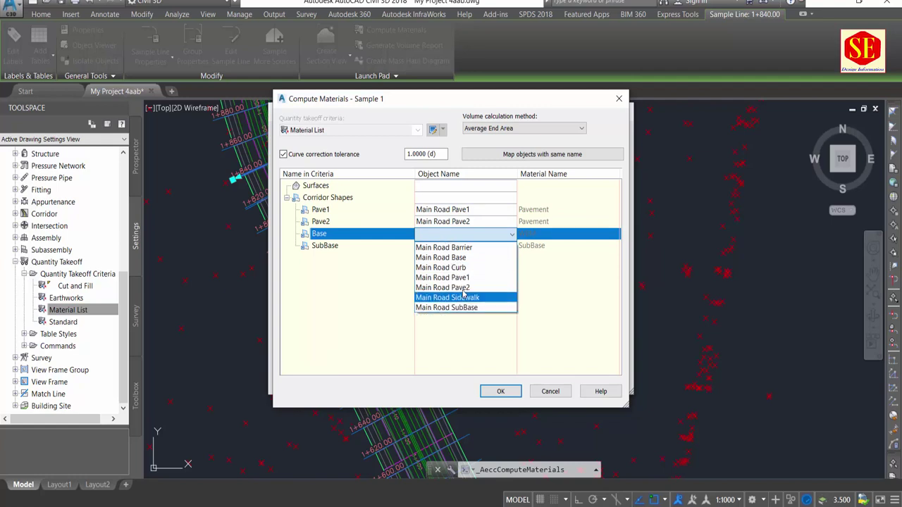
pyautogui.click(467, 260)
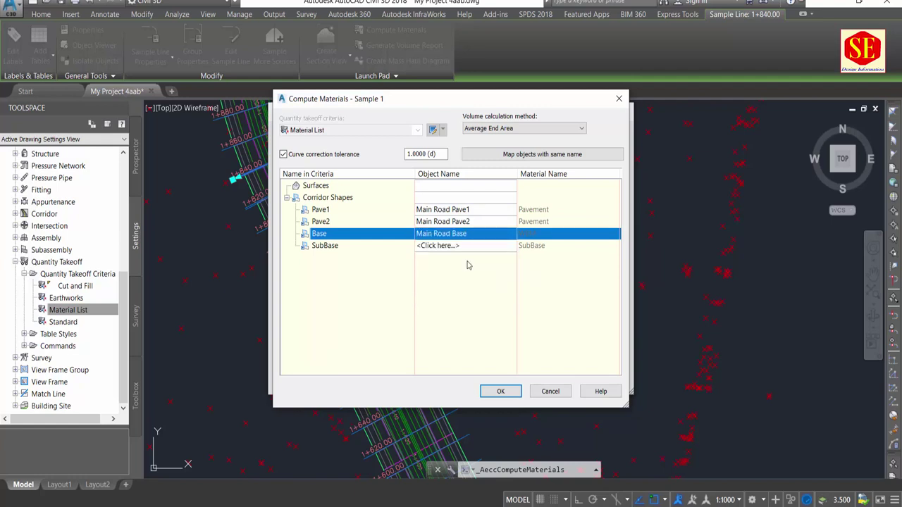
pyautogui.click(451, 246)
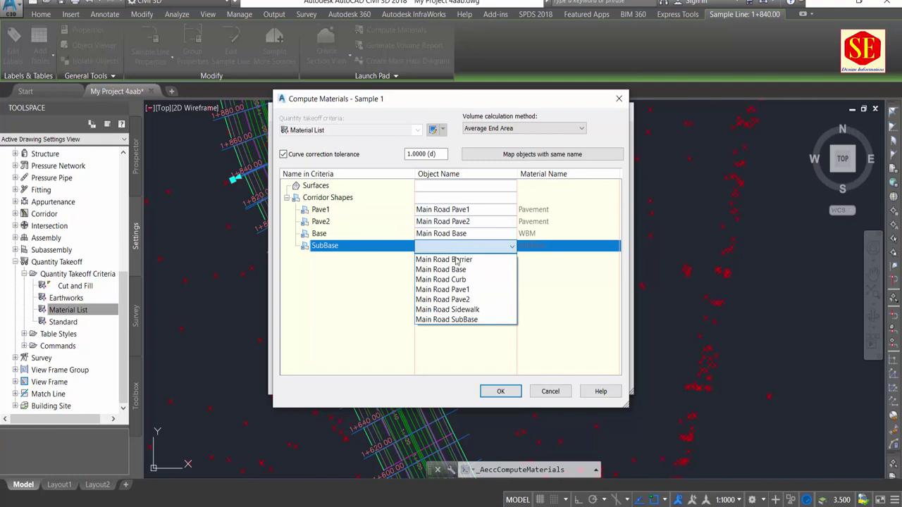
pyautogui.click(464, 319)
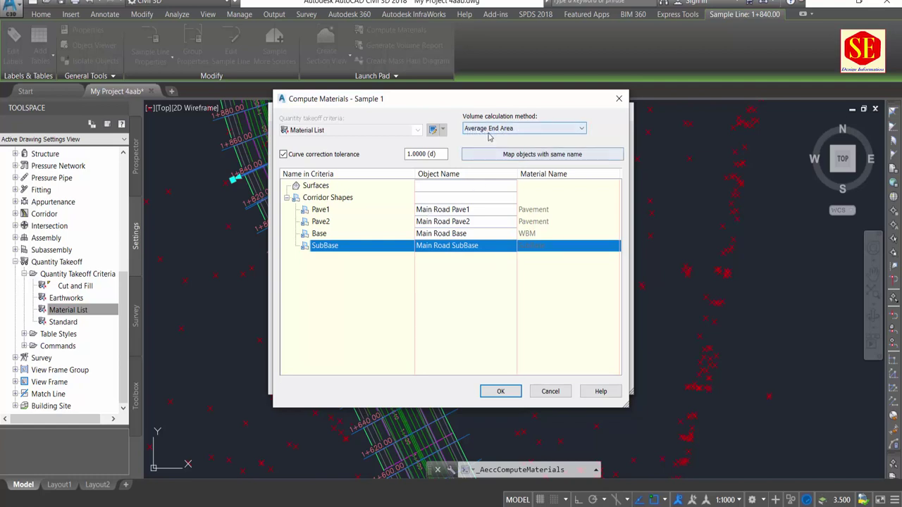
# Compute the materials and close Edit Material List, returning to the drawing.
pyautogui.click(491, 391)
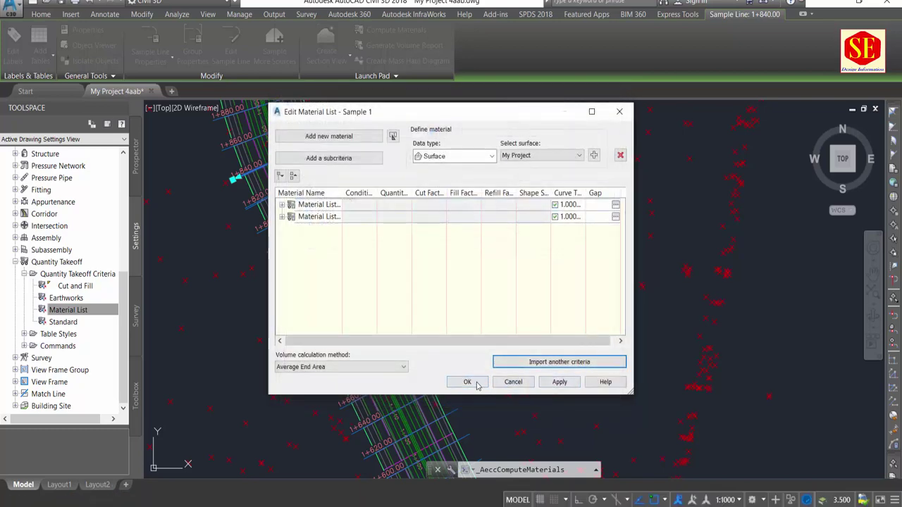
pyautogui.click(473, 382)
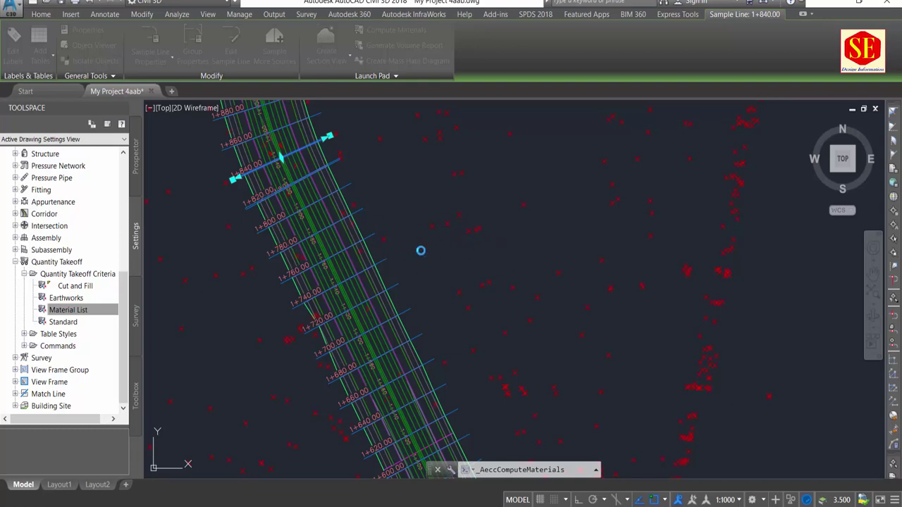
pyautogui.scroll(-5, 430, 254)
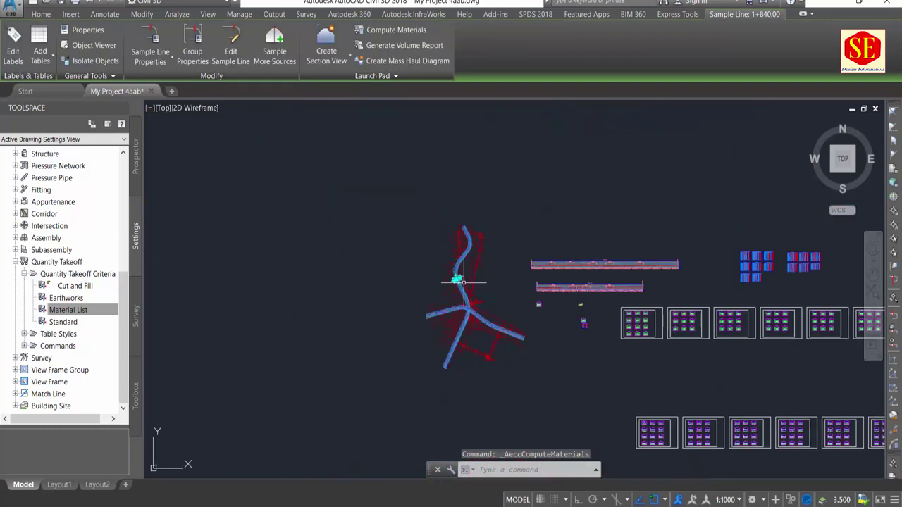
pyautogui.scroll(5, 664, 261)
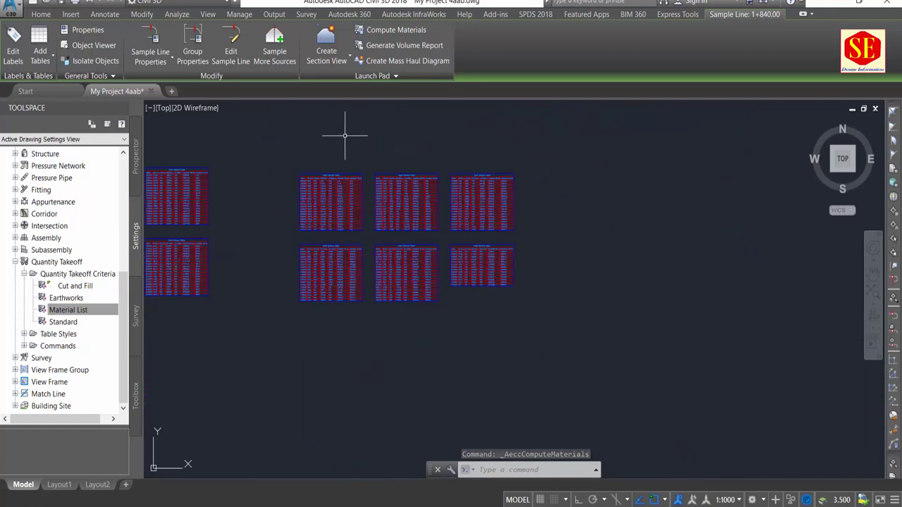
# Create a Pavement material volume table for Main Road, Sample 1, Material List - (3), and place it right of the existing tables.
pyautogui.click(48, 62)
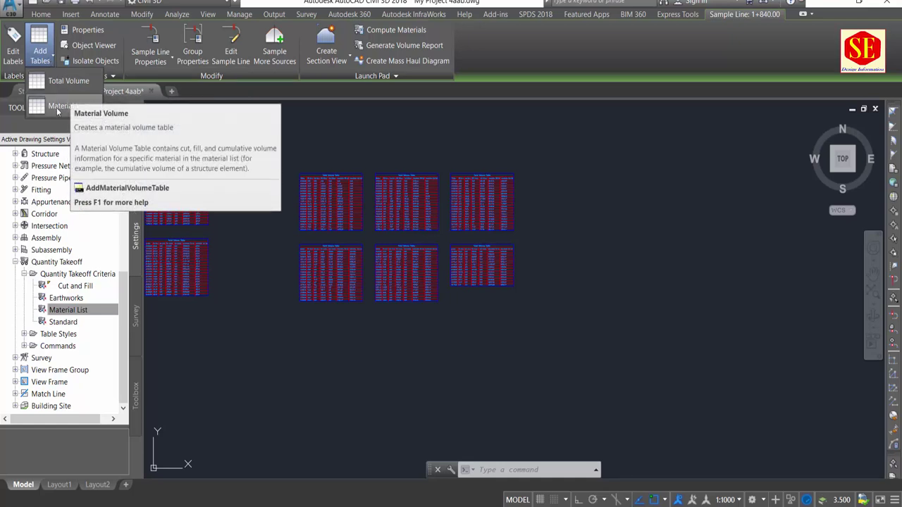
pyautogui.click(58, 110)
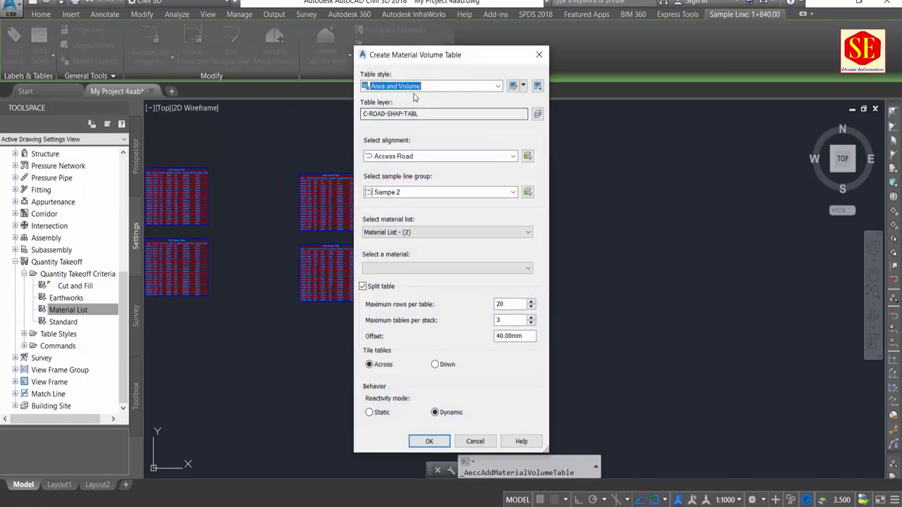
pyautogui.click(419, 157)
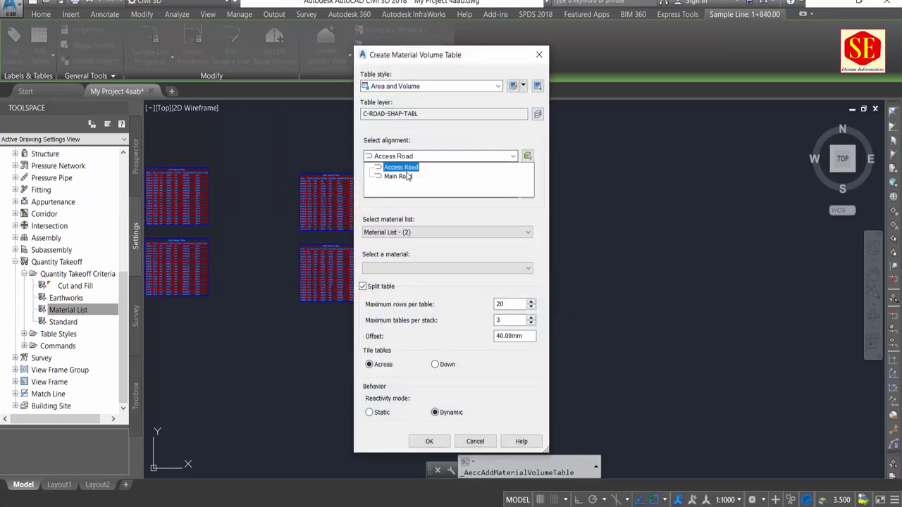
pyautogui.click(408, 176)
pyautogui.click(412, 193)
pyautogui.click(415, 203)
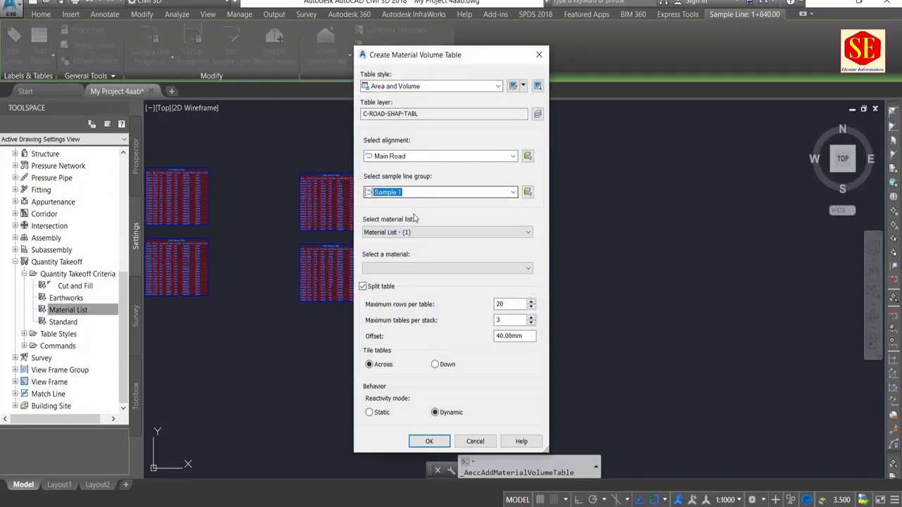
pyautogui.click(398, 232)
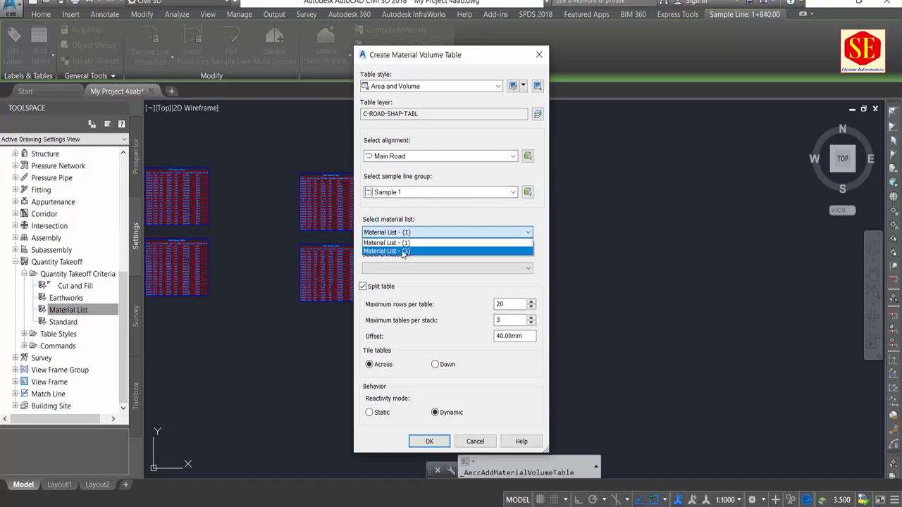
pyautogui.click(403, 252)
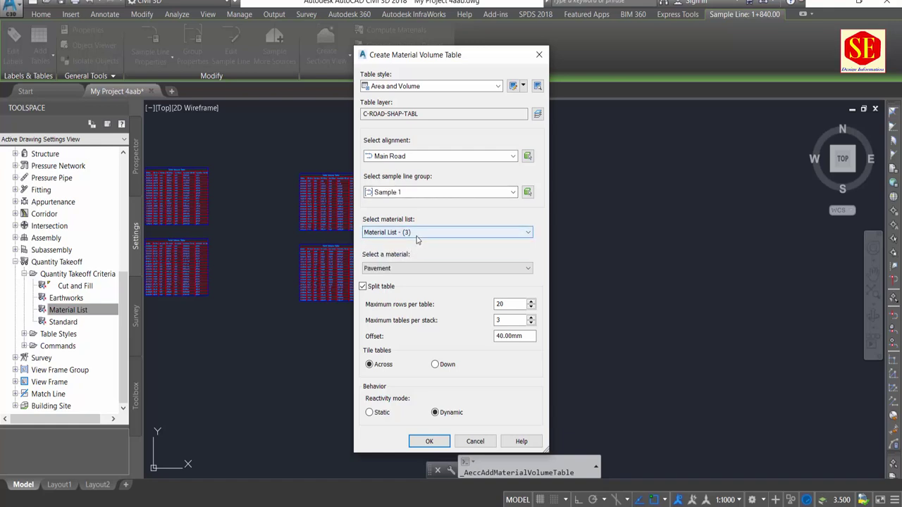
pyautogui.click(413, 271)
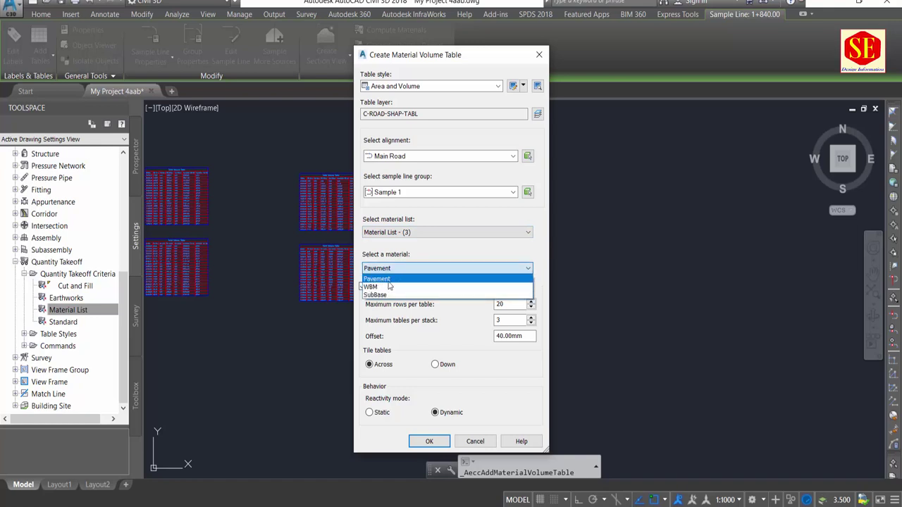
pyautogui.click(391, 280)
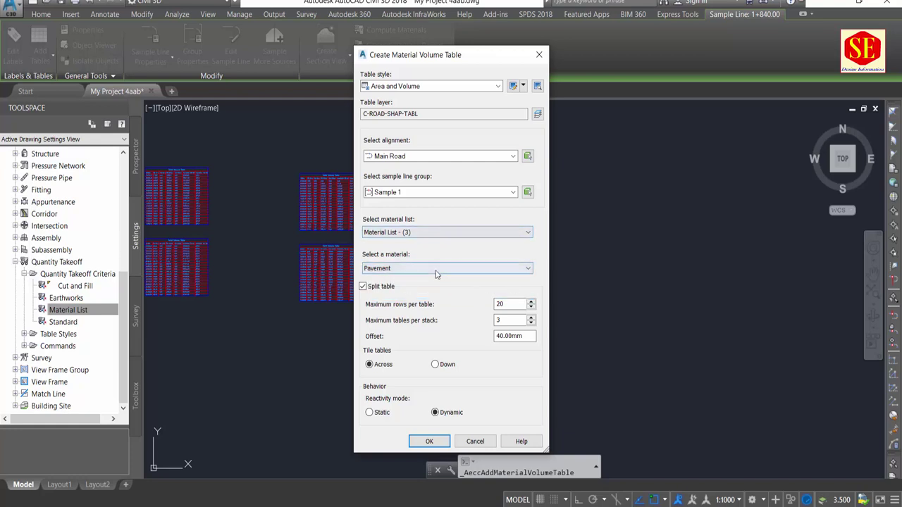
pyautogui.click(427, 441)
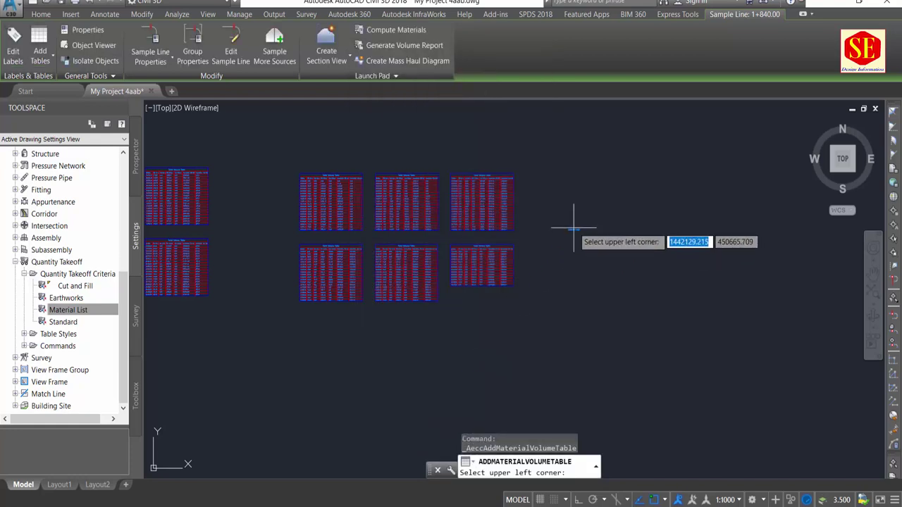
pyautogui.click(592, 176)
# Add and place a second Pavement material volume table for Main Road with Material List - (3).
pyautogui.scroll(4, 605, 183)
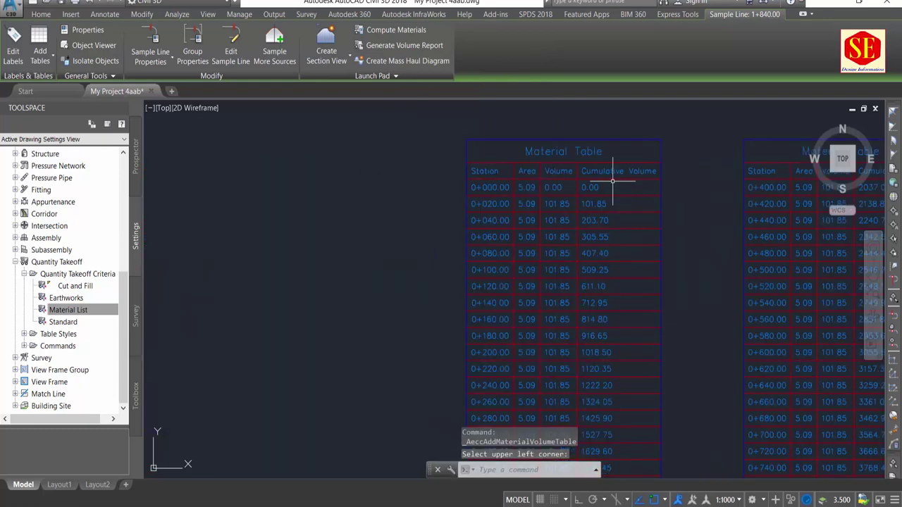
pyautogui.scroll(3, 562, 159)
pyautogui.scroll(-6, 475, 187)
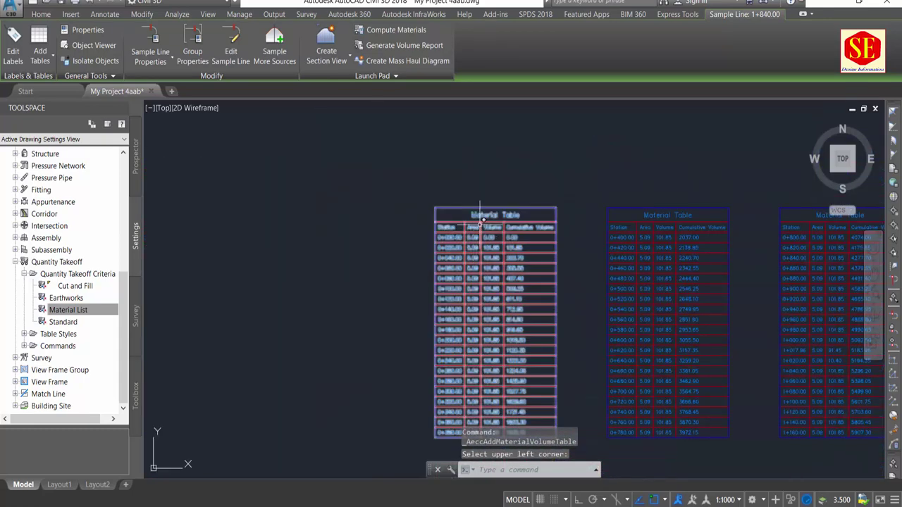
pyautogui.scroll(4, 486, 220)
pyautogui.scroll(-4, 486, 220)
pyautogui.scroll(-1, 469, 256)
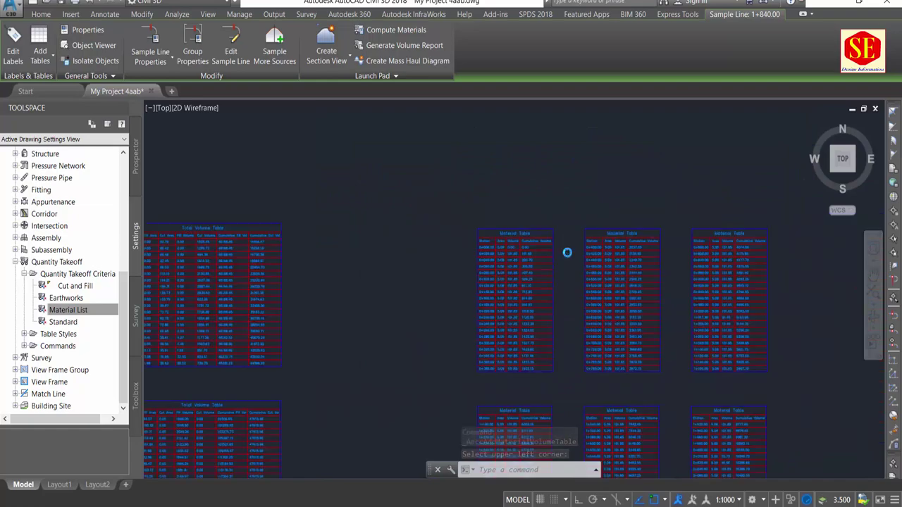
pyautogui.scroll(-2, 568, 251)
pyautogui.scroll(1, 570, 205)
pyautogui.scroll(4, 426, 215)
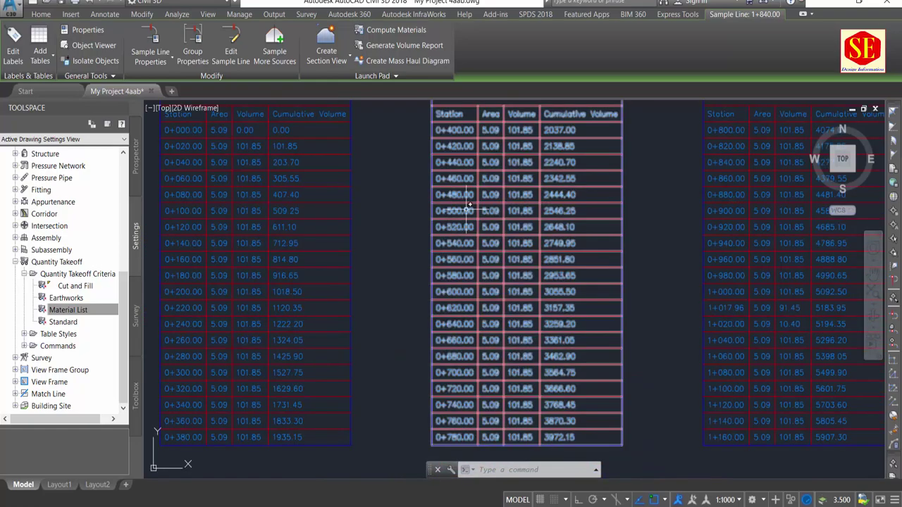
pyautogui.scroll(-2, 486, 243)
pyautogui.scroll(-4, 487, 248)
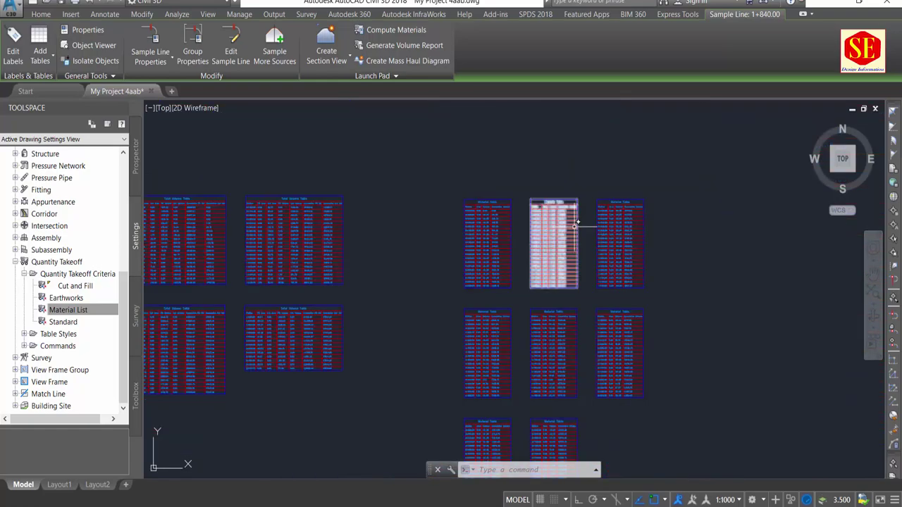
pyautogui.scroll(3, 545, 212)
pyautogui.scroll(-5, 544, 221)
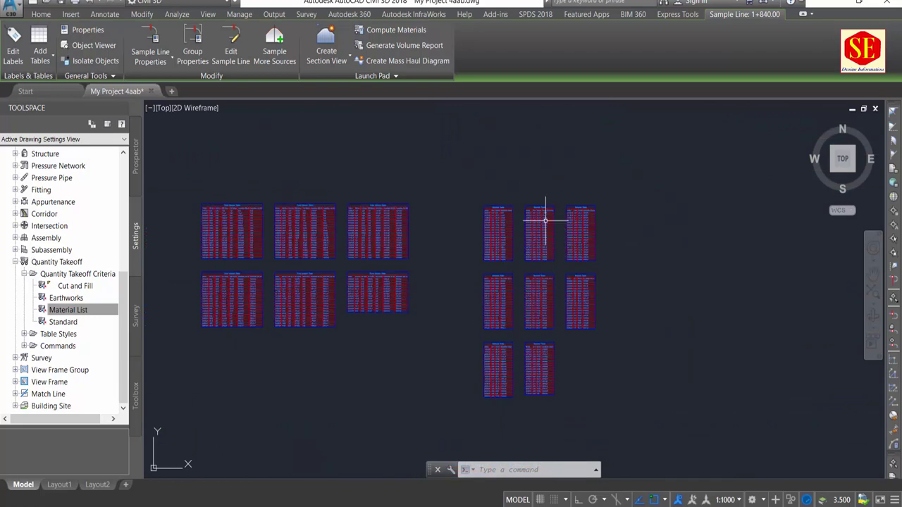
pyautogui.click(89, 76)
pyautogui.click(91, 106)
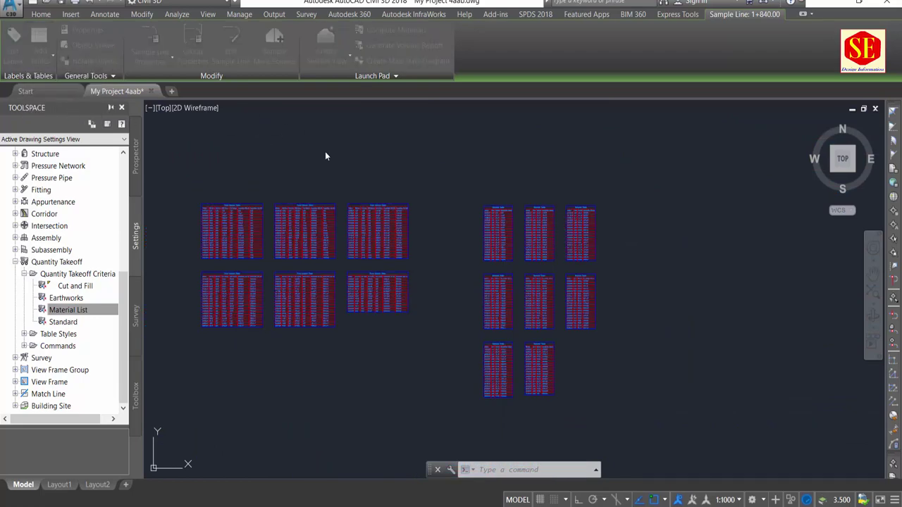
pyautogui.click(419, 156)
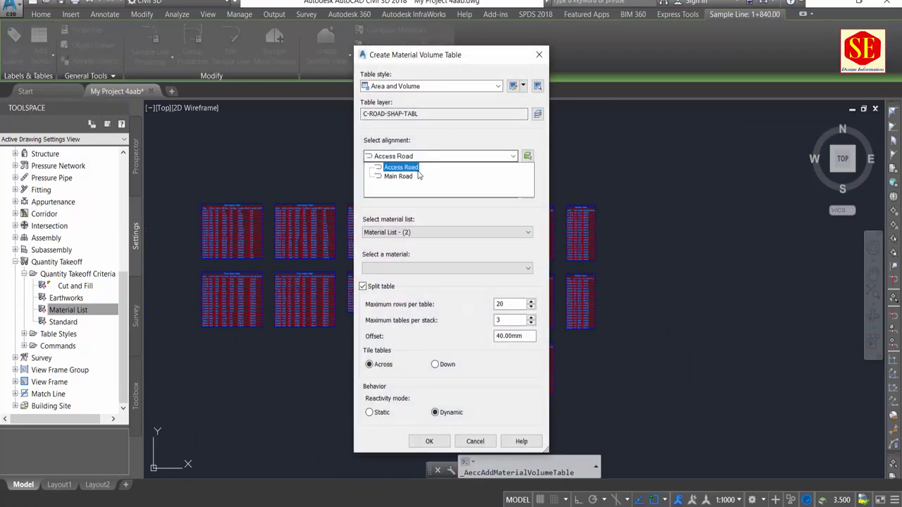
pyautogui.click(399, 176)
pyautogui.click(401, 232)
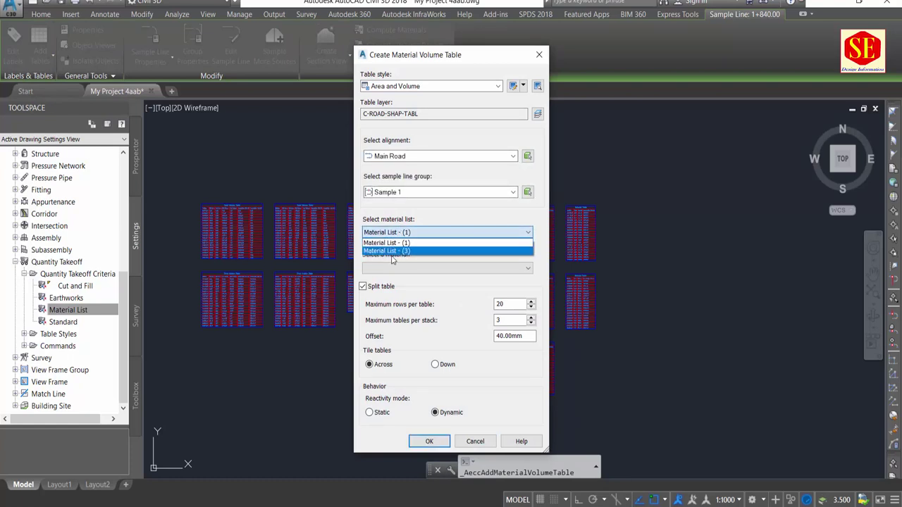
pyautogui.click(392, 251)
pyautogui.click(423, 267)
pyautogui.click(384, 277)
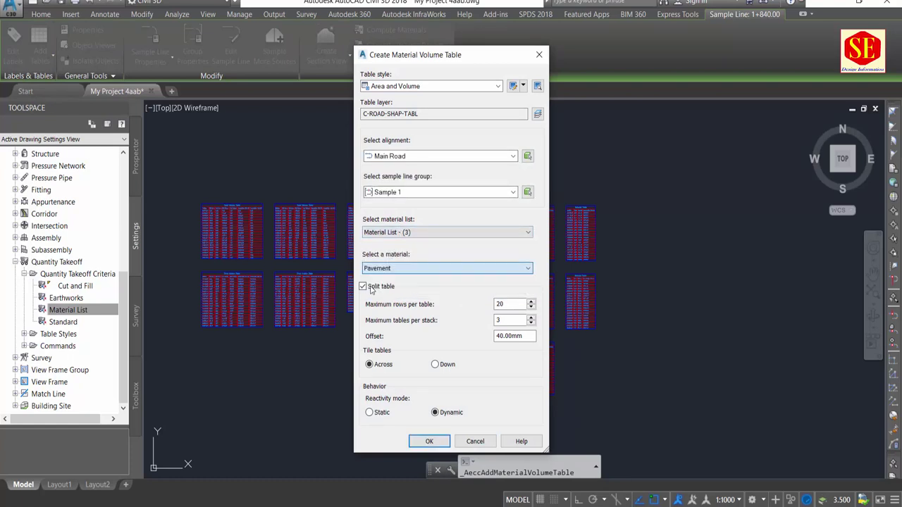
pyautogui.click(426, 441)
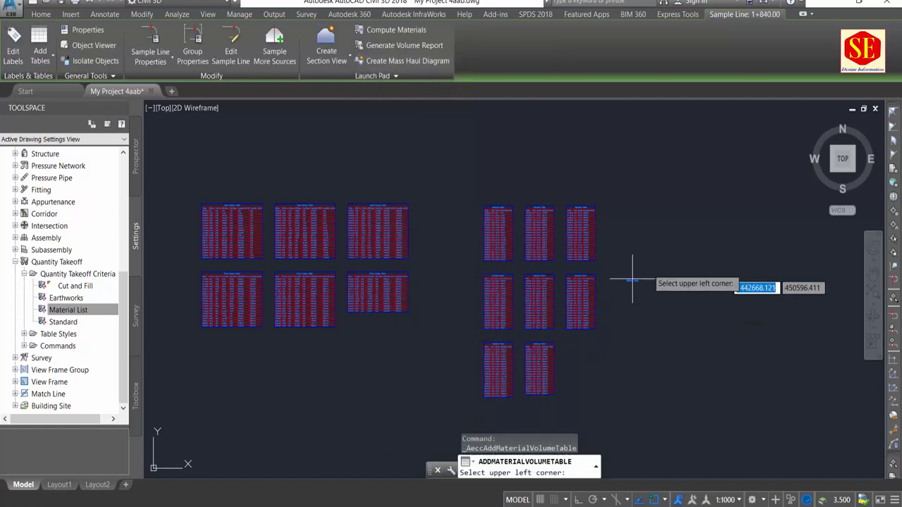
# Configure a SubBase material volume table for Main Road using Material List - (3).
pyautogui.scroll(5, 662, 231)
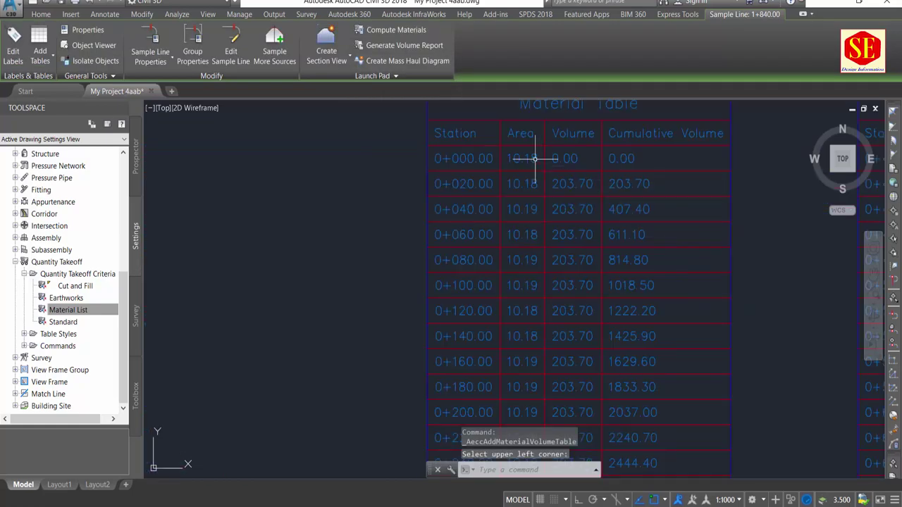
pyautogui.scroll(-1, 563, 231)
pyautogui.scroll(-8, 589, 207)
pyautogui.scroll(-1, 665, 207)
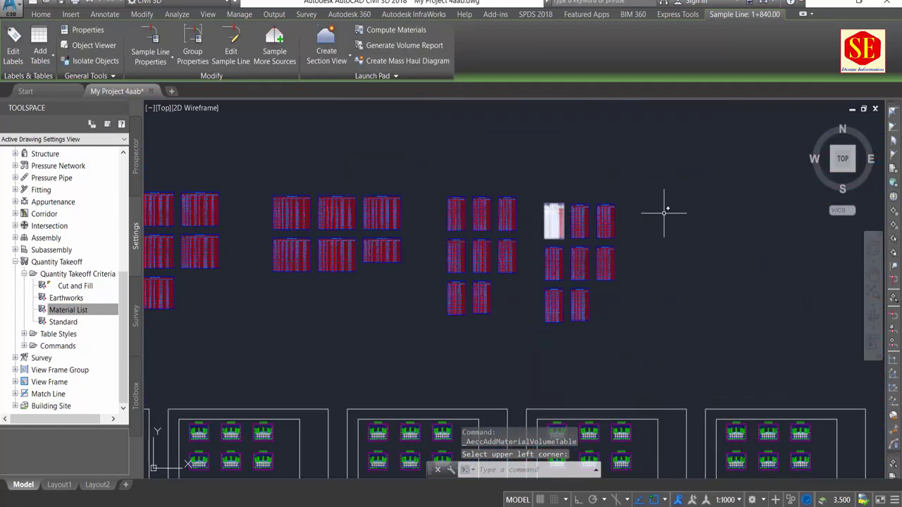
pyautogui.scroll(-2, 527, 187)
pyautogui.click(46, 61)
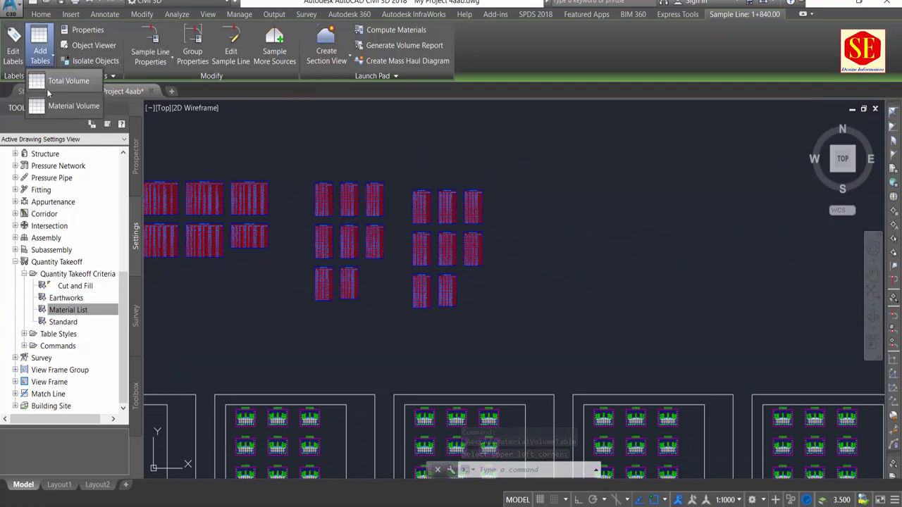
pyautogui.click(56, 105)
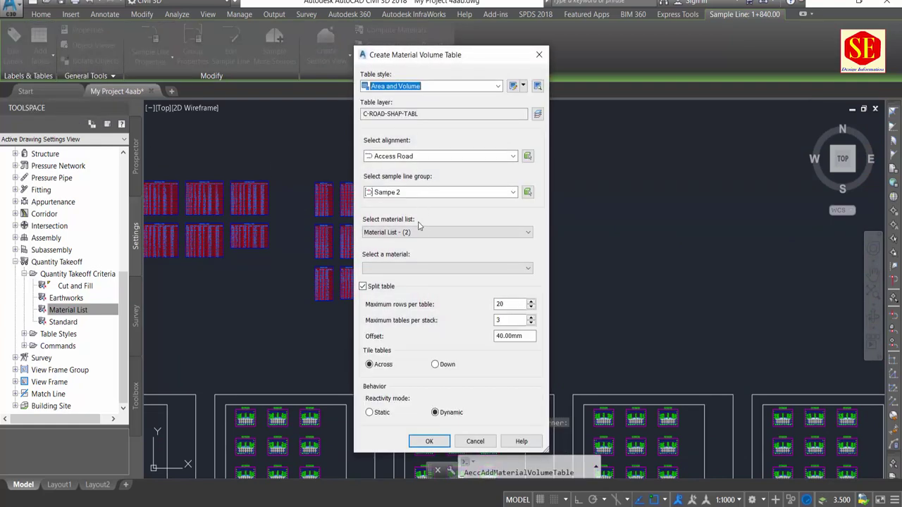
pyautogui.click(415, 232)
pyautogui.click(407, 243)
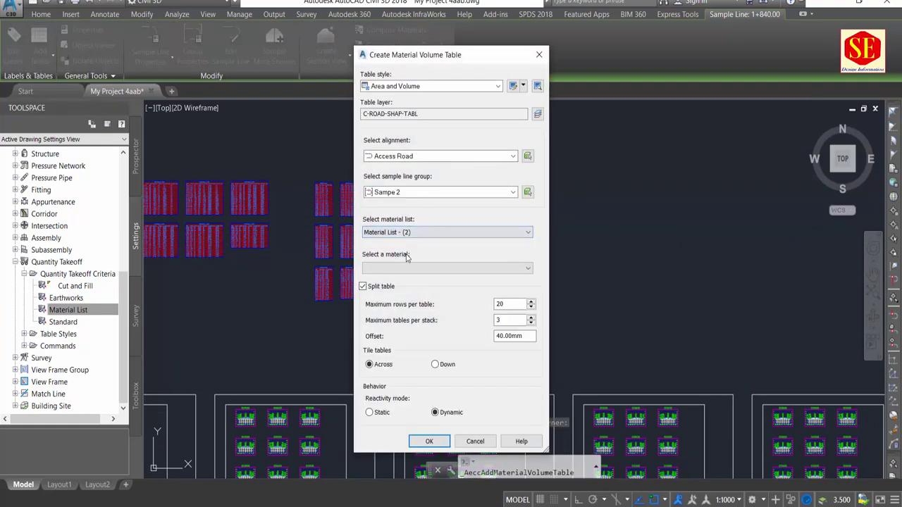
pyautogui.click(400, 156)
pyautogui.click(398, 174)
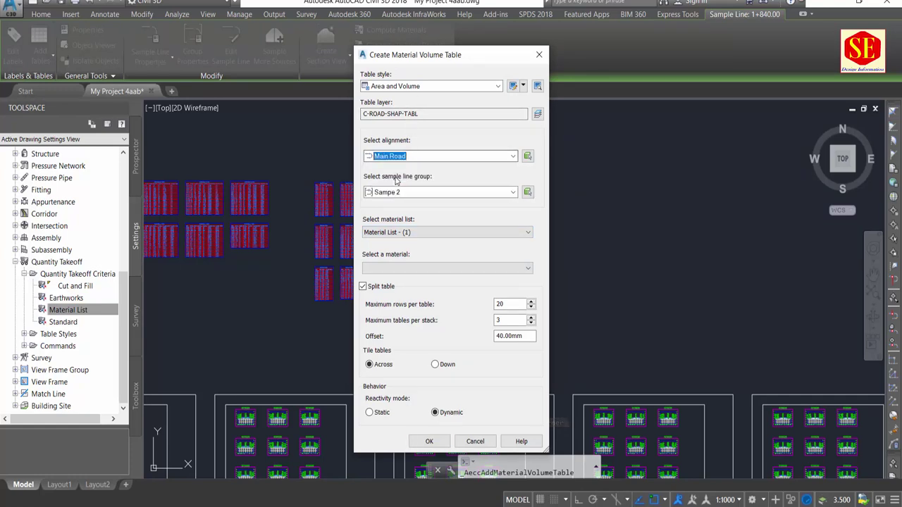
pyautogui.click(398, 239)
pyautogui.click(386, 251)
pyautogui.click(394, 268)
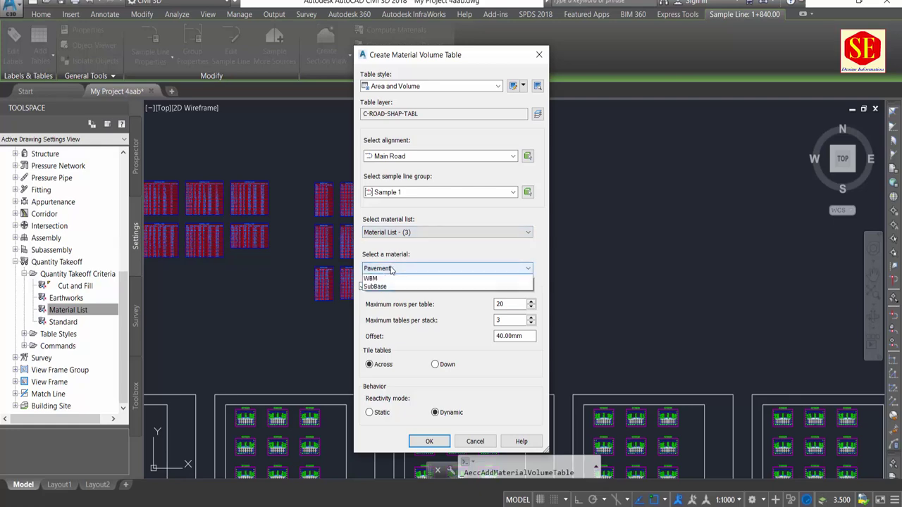
pyautogui.click(380, 295)
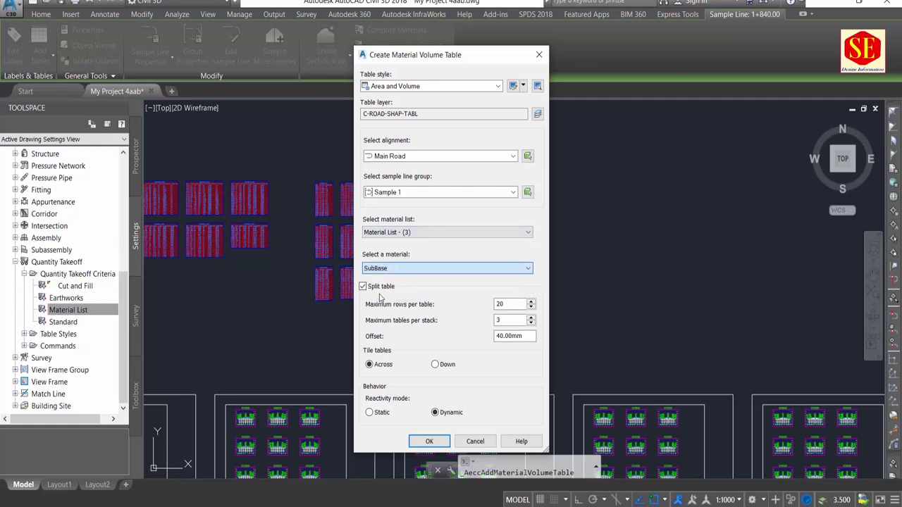
pyautogui.click(429, 441)
pyautogui.scroll(2, 515, 197)
# Zoom and pan across the placed material volume tables to check their area and volume values.
pyautogui.scroll(4, 518, 199)
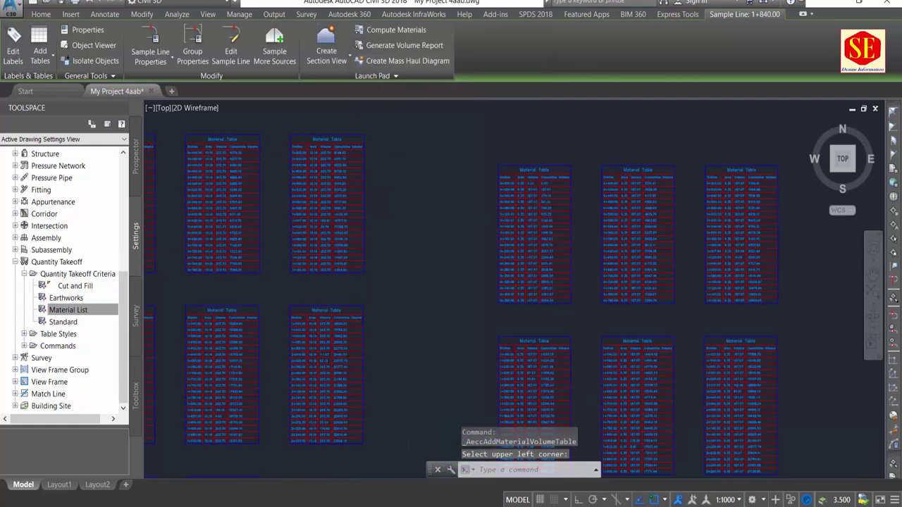
pyautogui.scroll(3, 521, 197)
pyautogui.scroll(2, 520, 183)
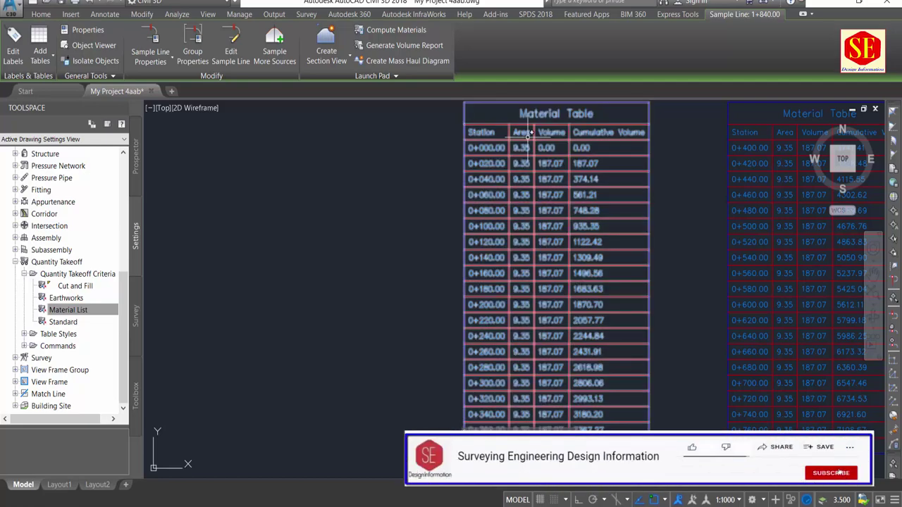
pyautogui.scroll(-5, 638, 141)
pyautogui.scroll(-2, 640, 145)
pyautogui.scroll(-3, 564, 148)
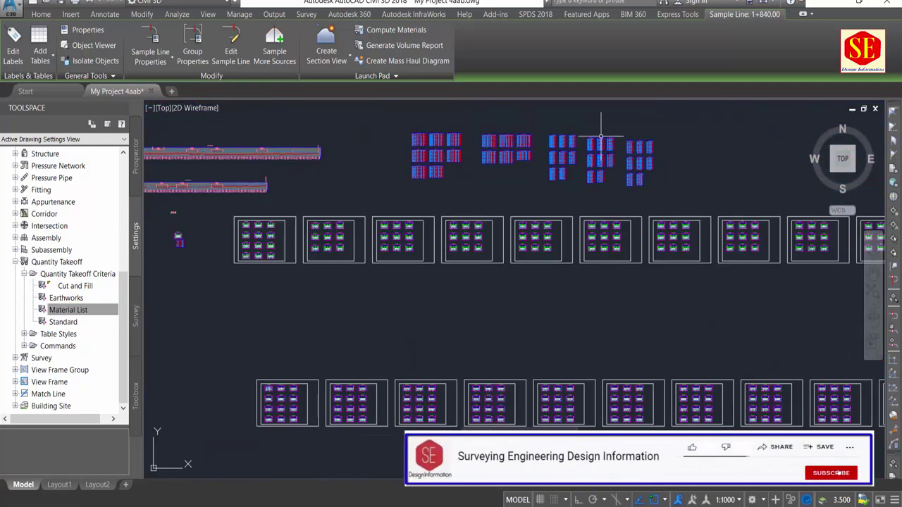
pyautogui.scroll(2, 543, 133)
pyautogui.scroll(3, 578, 161)
pyautogui.scroll(-2, 584, 167)
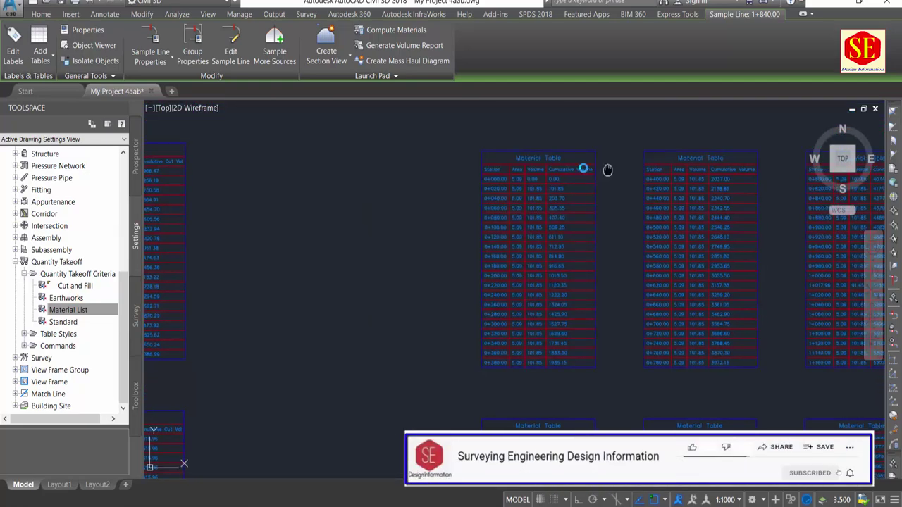
pyautogui.scroll(-2, 458, 181)
pyautogui.scroll(-2, 581, 183)
pyautogui.scroll(3, 580, 183)
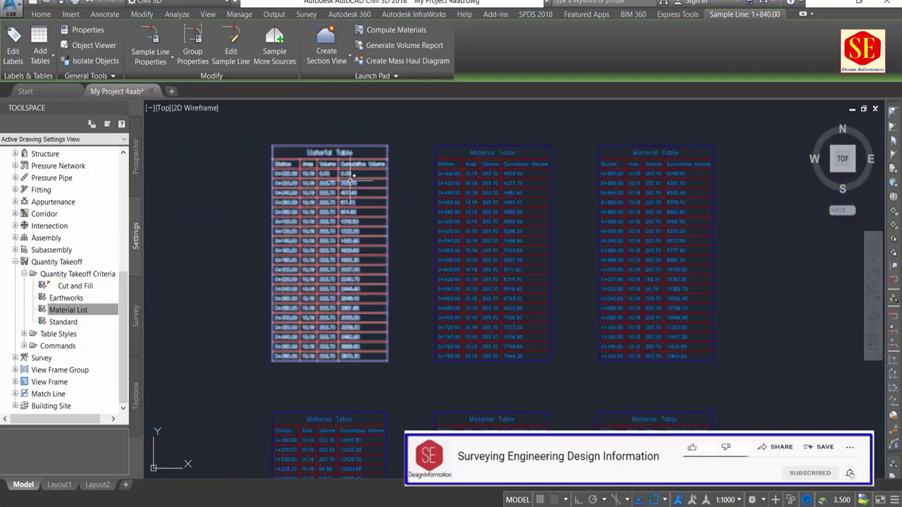
pyautogui.scroll(-1, 359, 181)
pyautogui.scroll(2, 460, 201)
pyautogui.scroll(2, 489, 197)
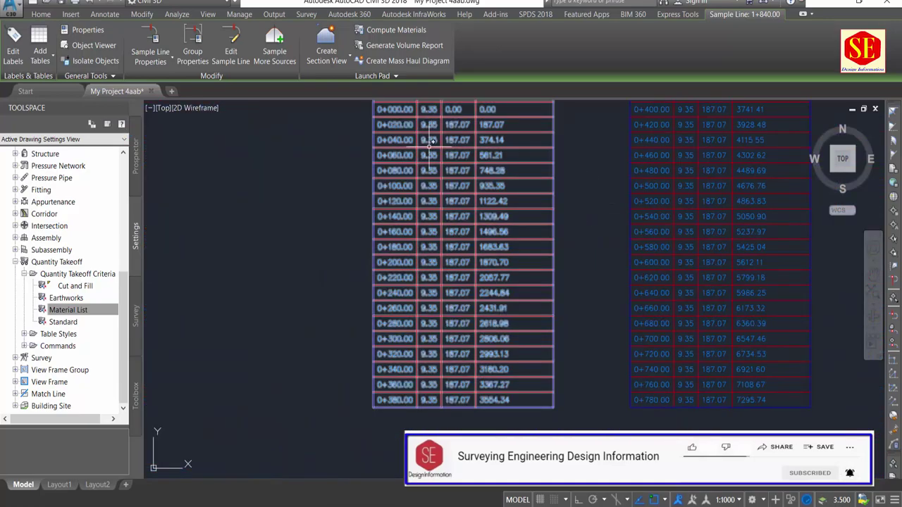
pyautogui.moveTo(489, 197); pyautogui.dragTo(512, 315, button='middle')
pyautogui.scroll(-2, 495, 177)
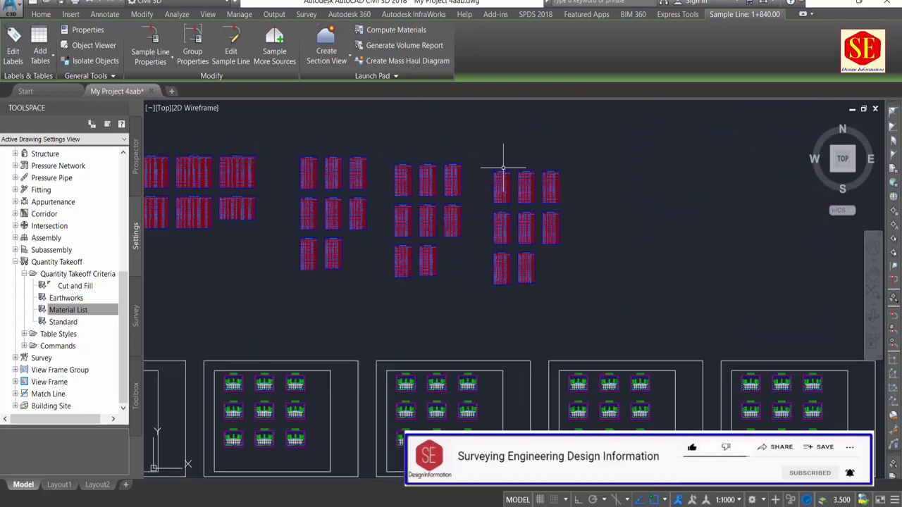
pyautogui.scroll(-1, 486, 169)
# Pan over the profiles, section sheets and the single section with its volume table.
pyautogui.moveTo(482, 159); pyautogui.dragTo(560, 185, button='middle')
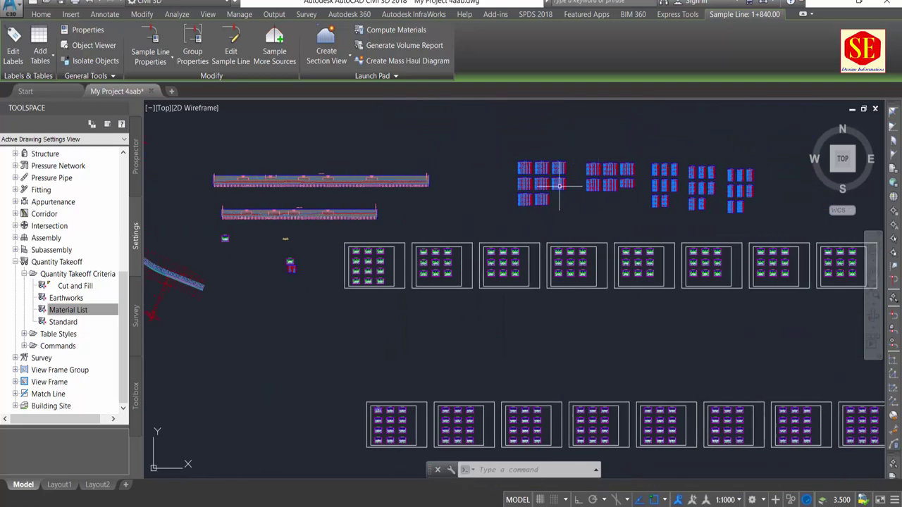
pyautogui.scroll(2, 598, 173)
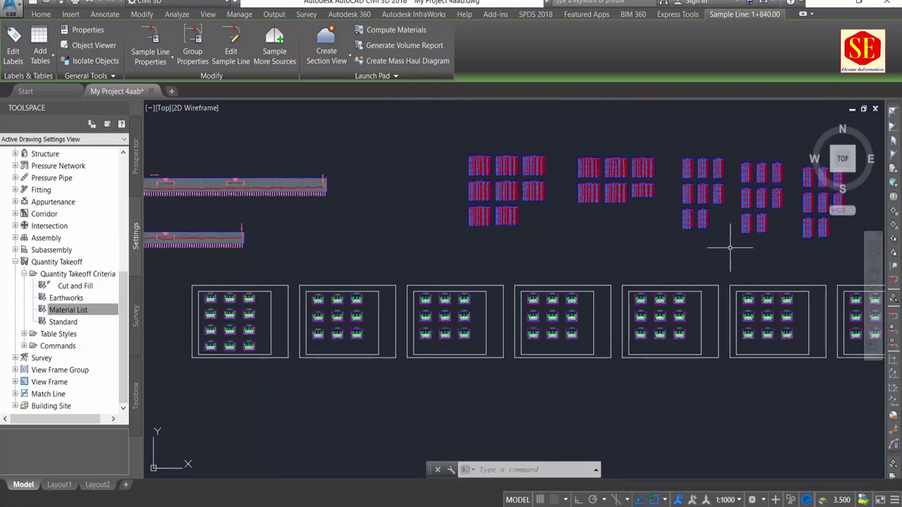
pyautogui.moveTo(371, 251); pyautogui.dragTo(435, 226, button='middle')
pyautogui.scroll(4, 209, 317)
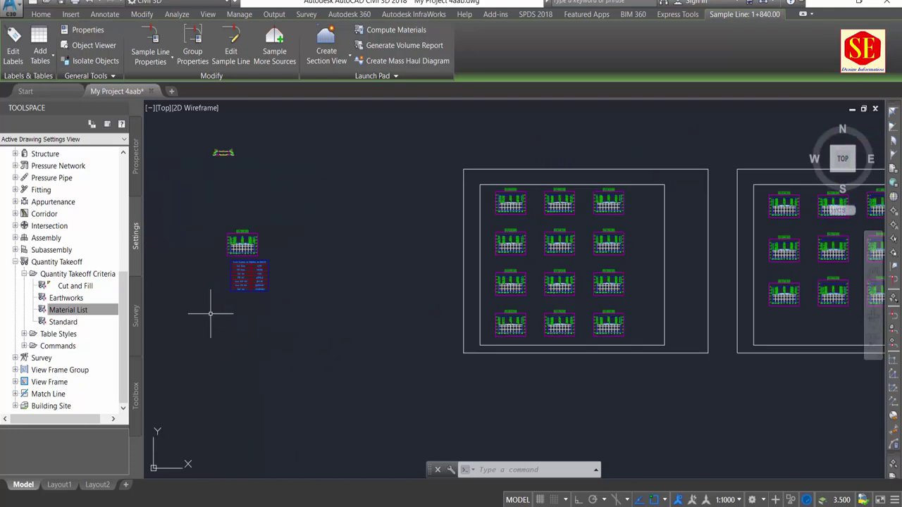
pyautogui.scroll(5, 236, 266)
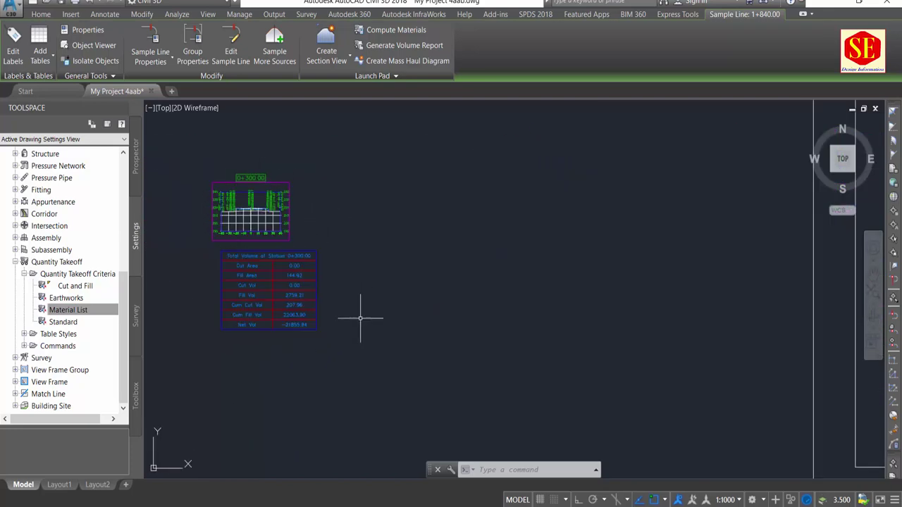
pyautogui.scroll(4, 232, 233)
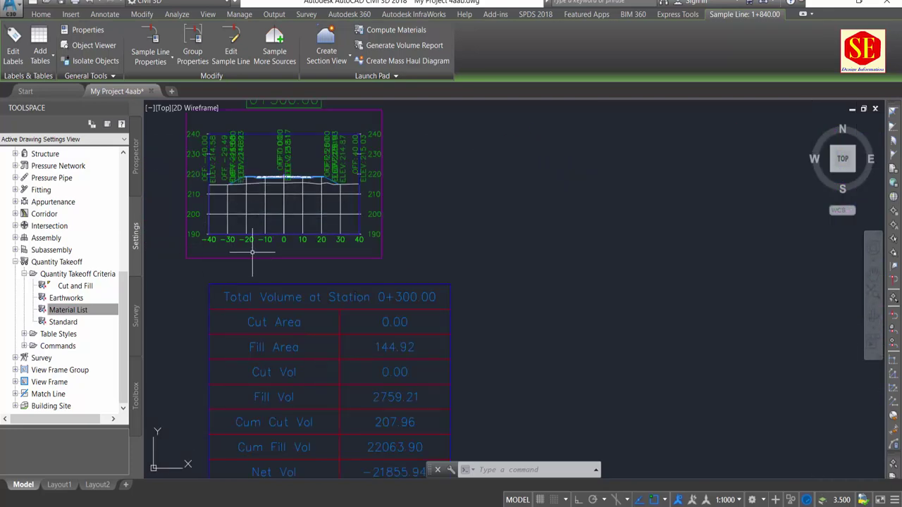
pyautogui.scroll(-8, 252, 251)
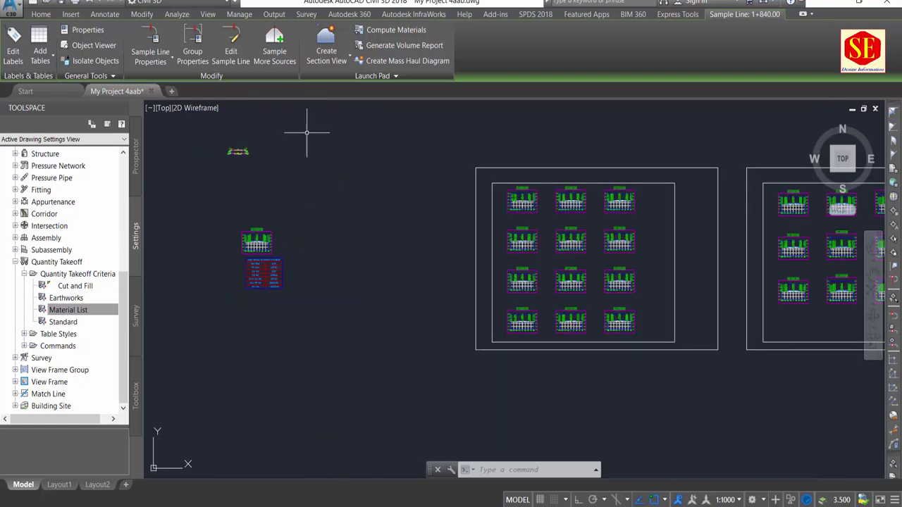
# Start a single section view for Main Road at sample line 0+520.00 and advance to Section Display Options.
pyautogui.press('Escape')
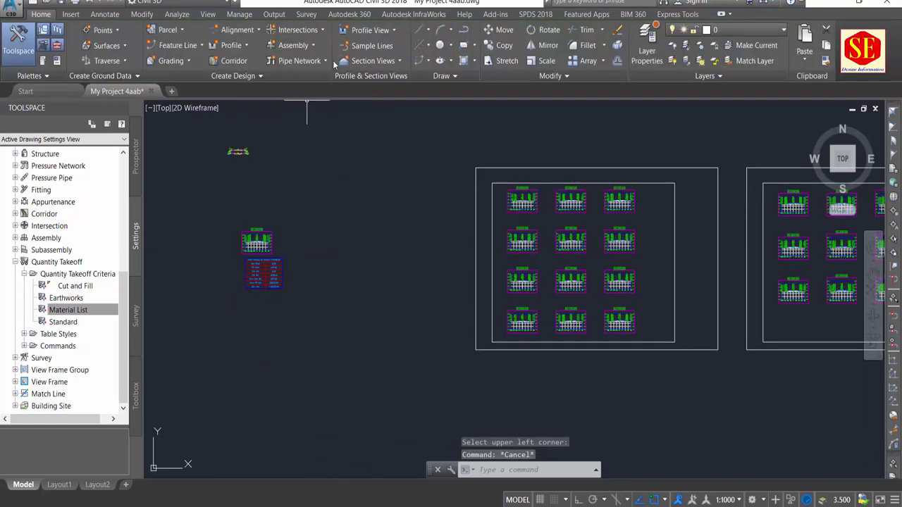
pyautogui.click(374, 62)
pyautogui.click(403, 107)
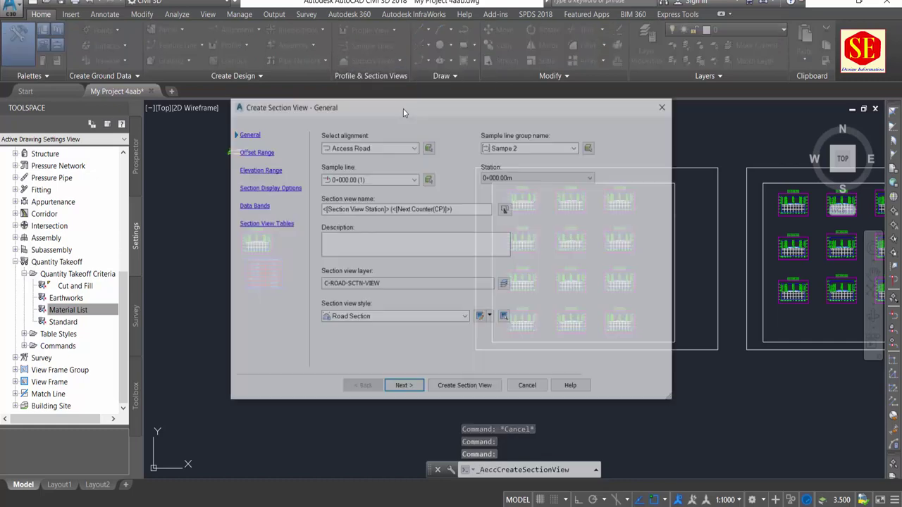
pyautogui.click(374, 147)
pyautogui.click(352, 167)
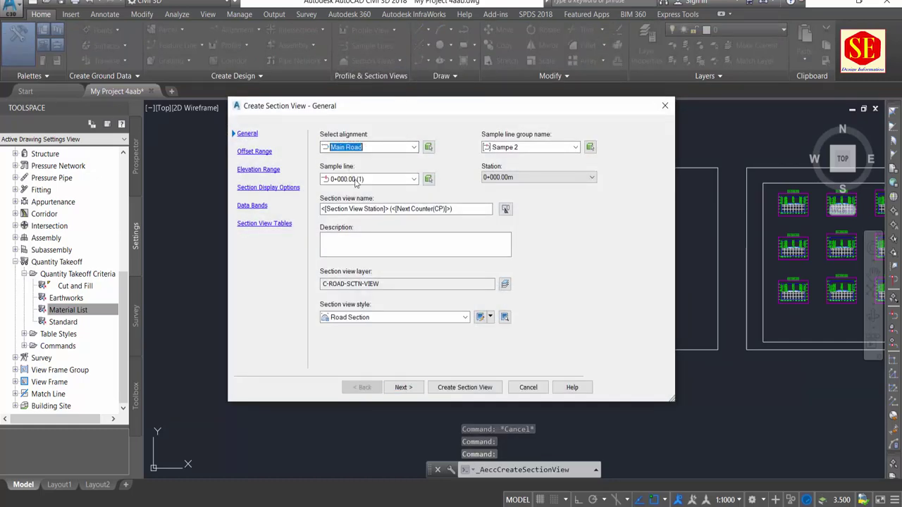
pyautogui.click(370, 180)
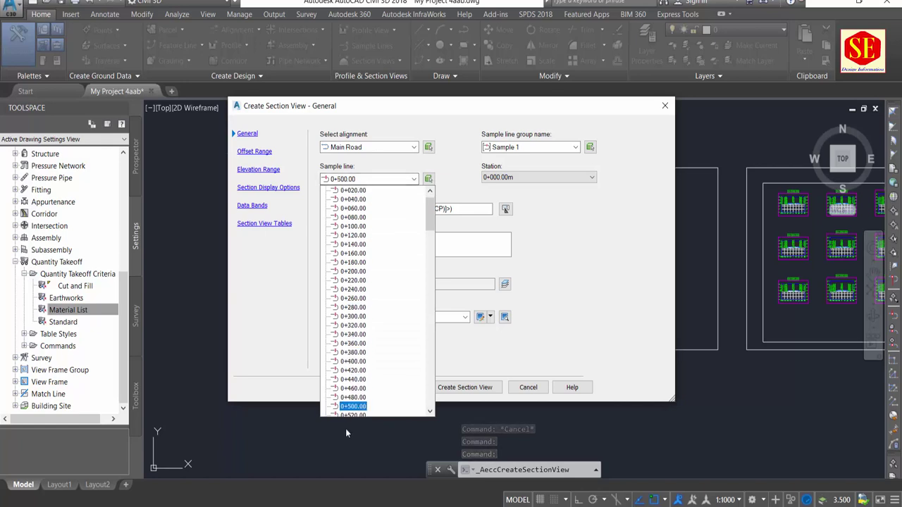
pyautogui.click(355, 390)
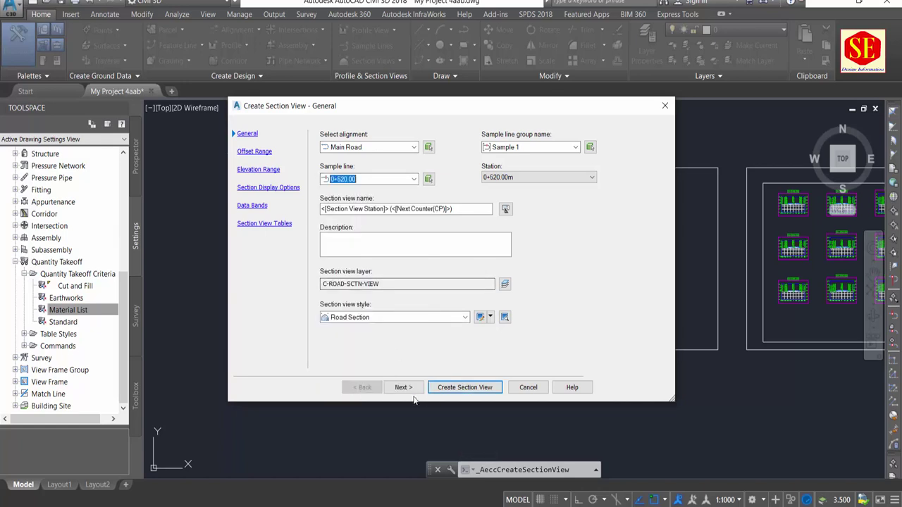
pyautogui.click(403, 387)
pyautogui.click(404, 387)
pyautogui.click(406, 388)
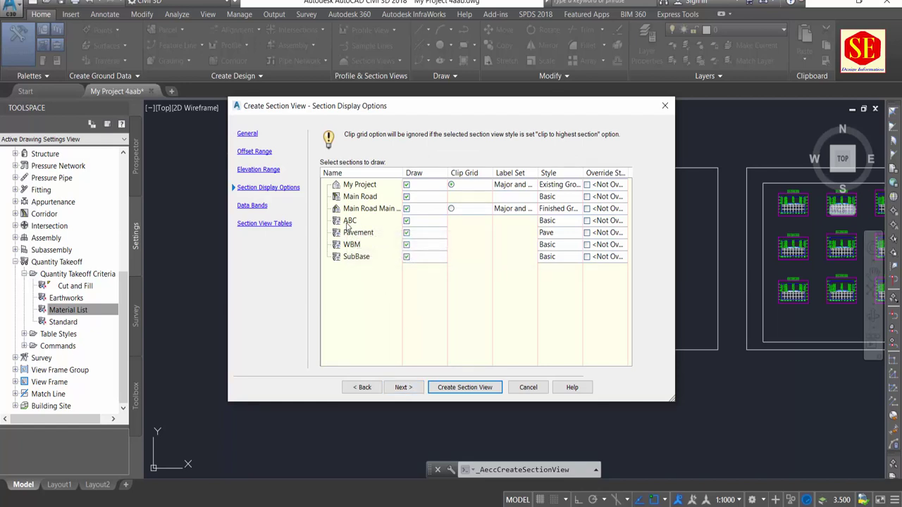
# Assign the Pave style to the Pavement section.
pyautogui.click(353, 237)
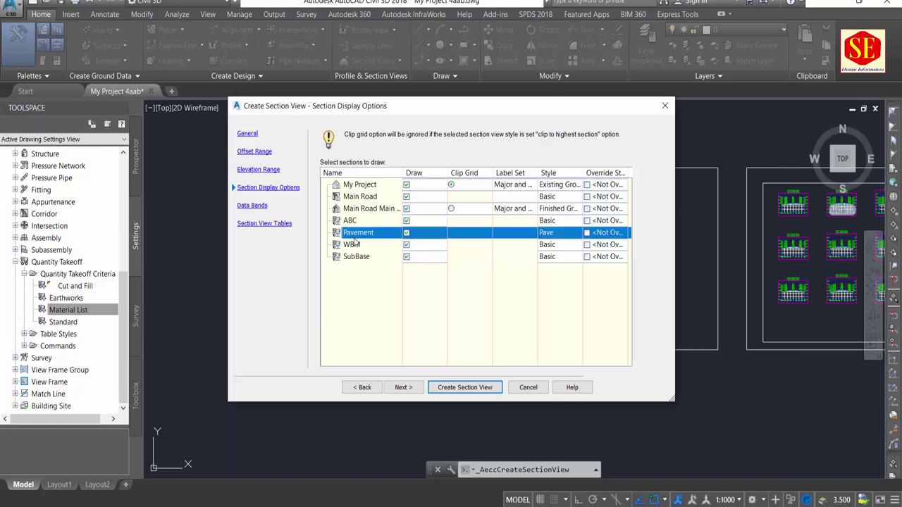
pyautogui.click(356, 247)
pyautogui.click(360, 260)
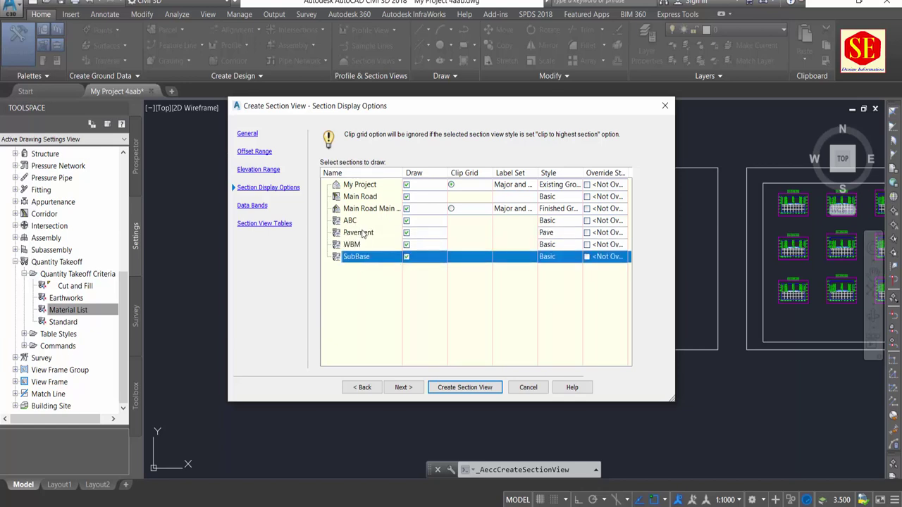
pyautogui.click(362, 236)
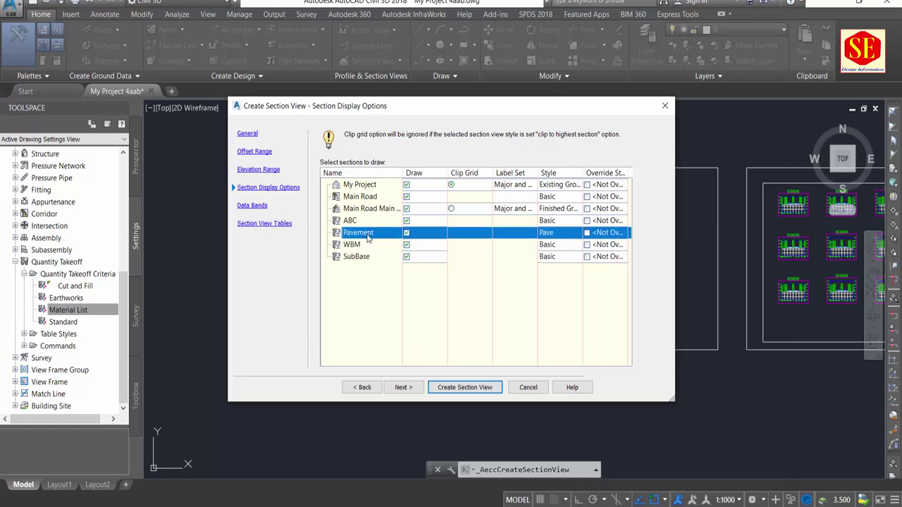
pyautogui.click(550, 239)
pyautogui.click(436, 250)
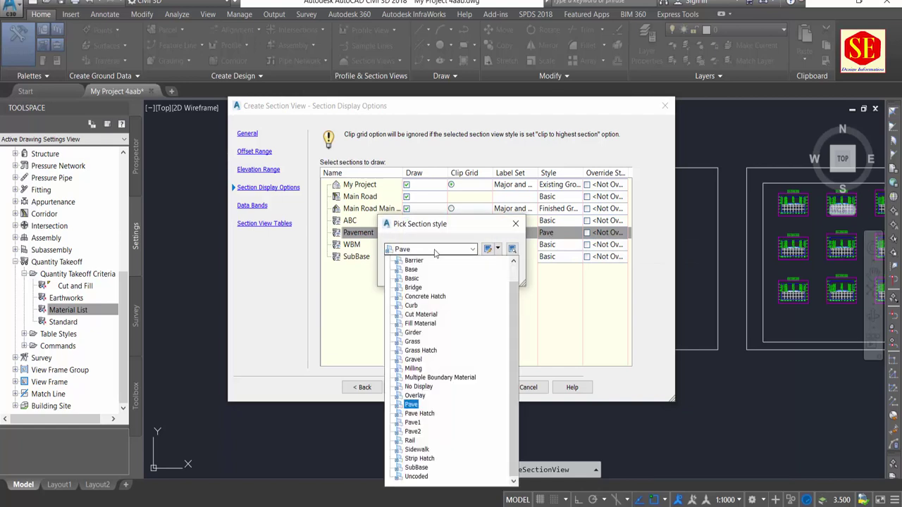
pyautogui.click(412, 406)
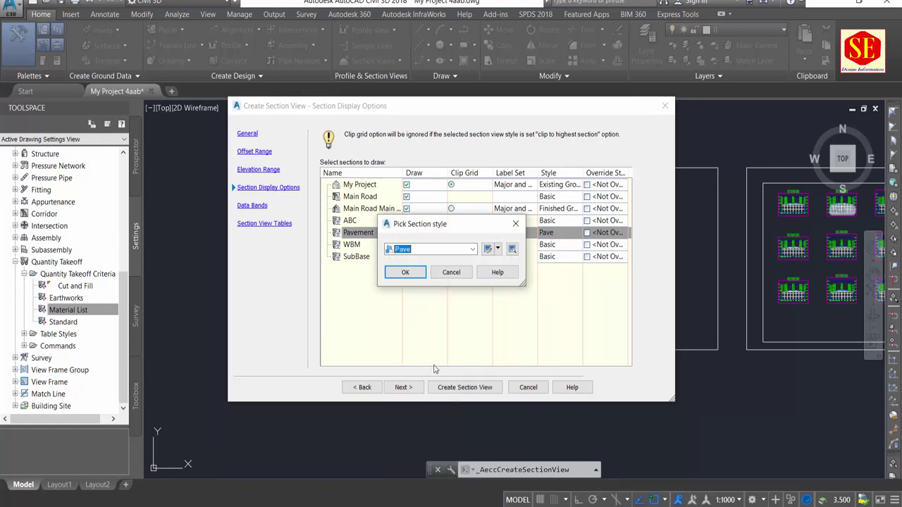
pyautogui.click(412, 272)
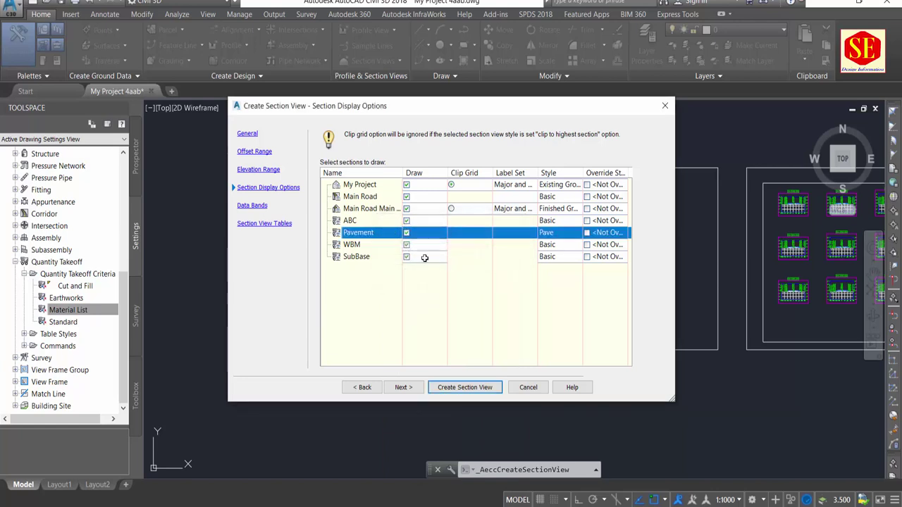
# Give WBM the Base style and SubBase the SubBase style, then advance to Section View Tables.
pyautogui.click(563, 243)
pyautogui.click(437, 249)
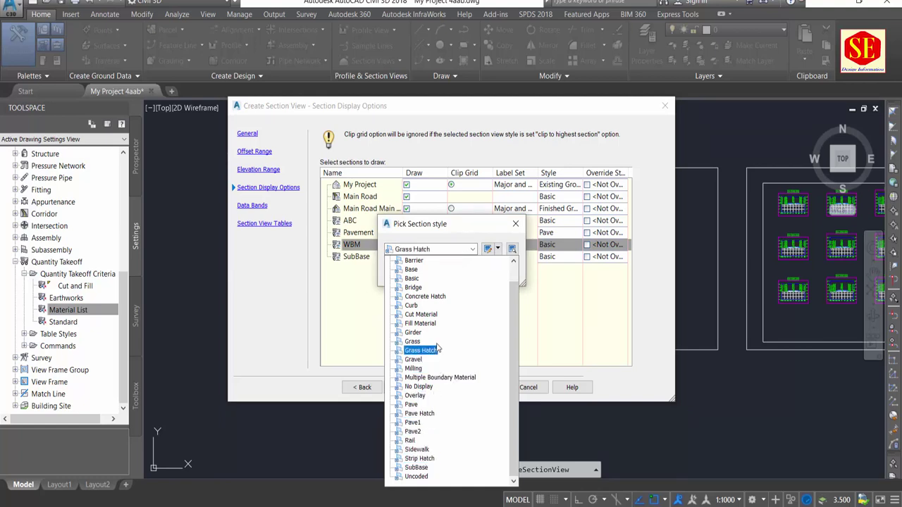
pyautogui.click(411, 270)
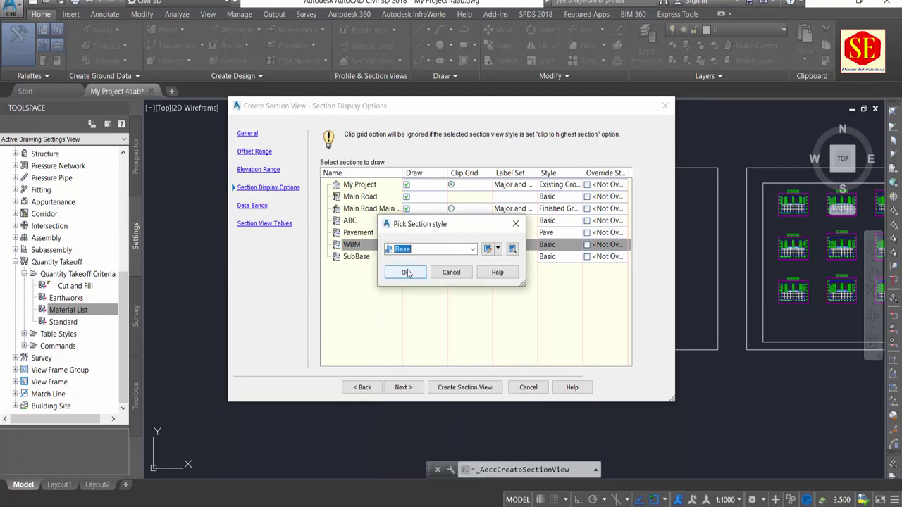
pyautogui.click(402, 272)
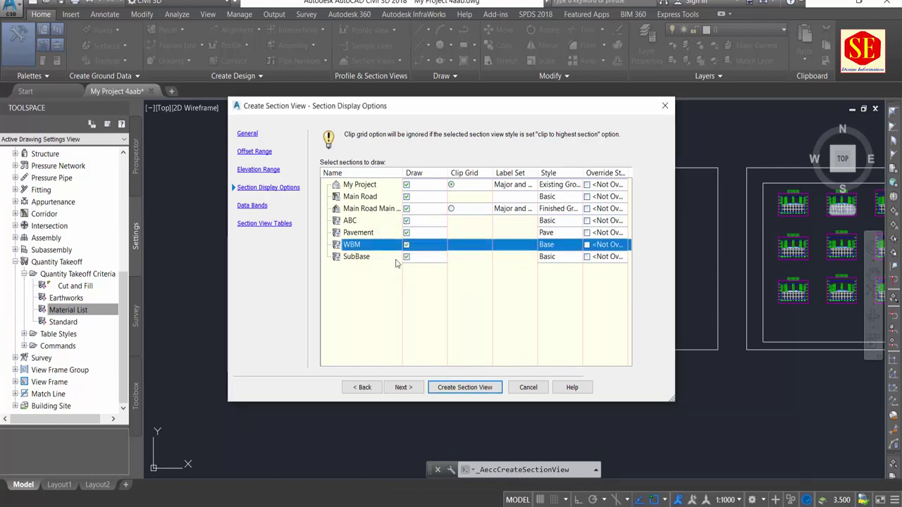
pyautogui.click(553, 258)
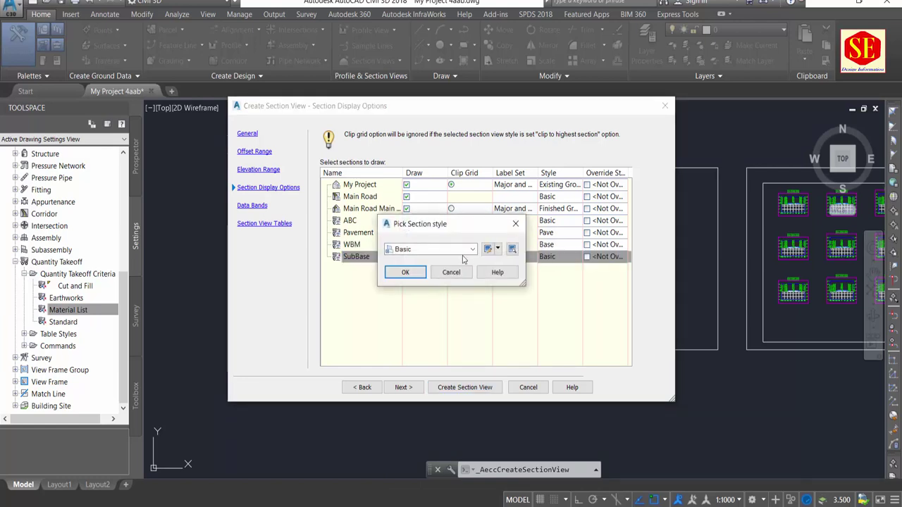
pyautogui.click(451, 250)
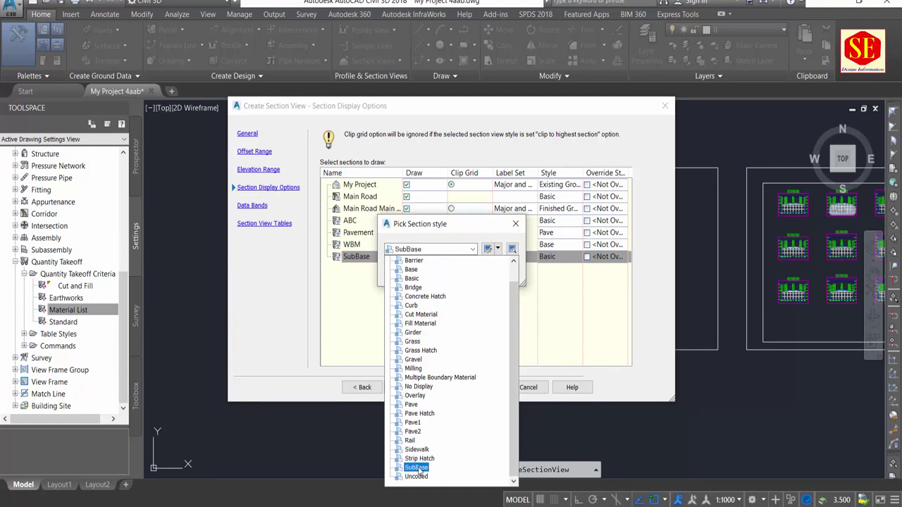
pyautogui.click(417, 468)
pyautogui.click(408, 274)
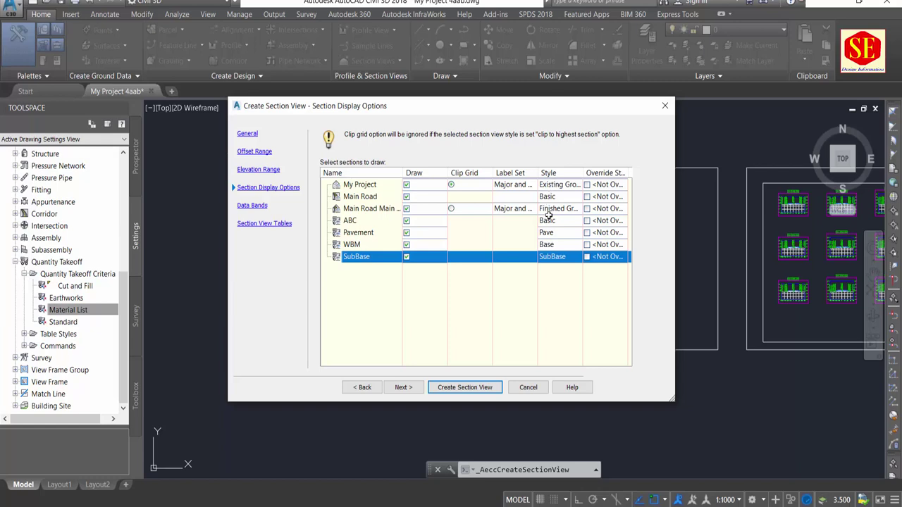
pyautogui.click(403, 388)
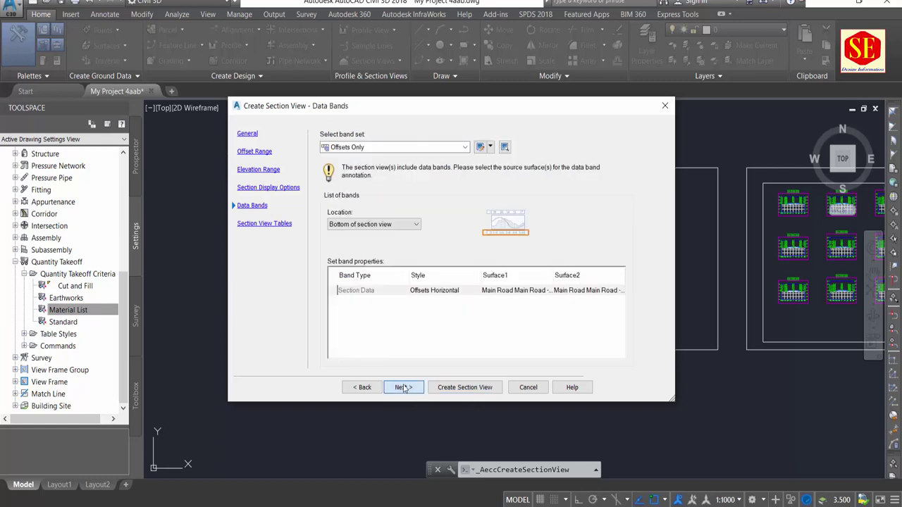
pyautogui.click(398, 389)
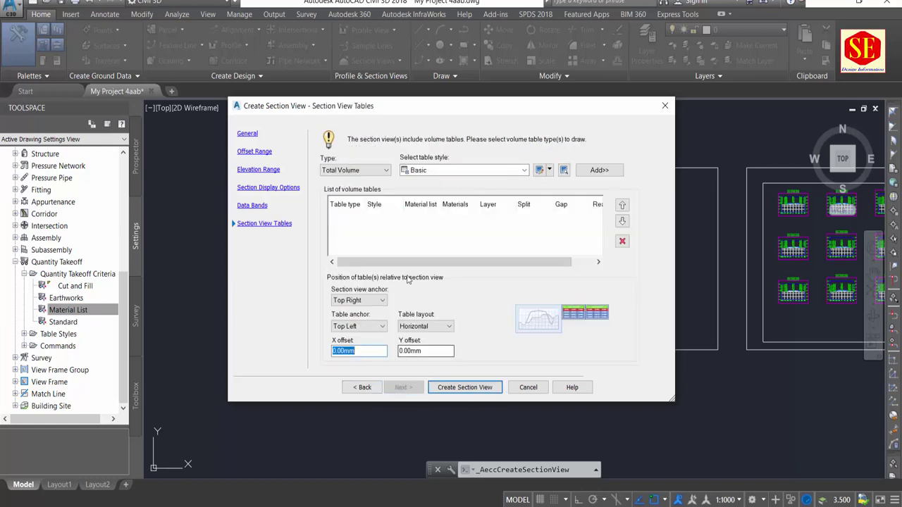
pyautogui.click(354, 220)
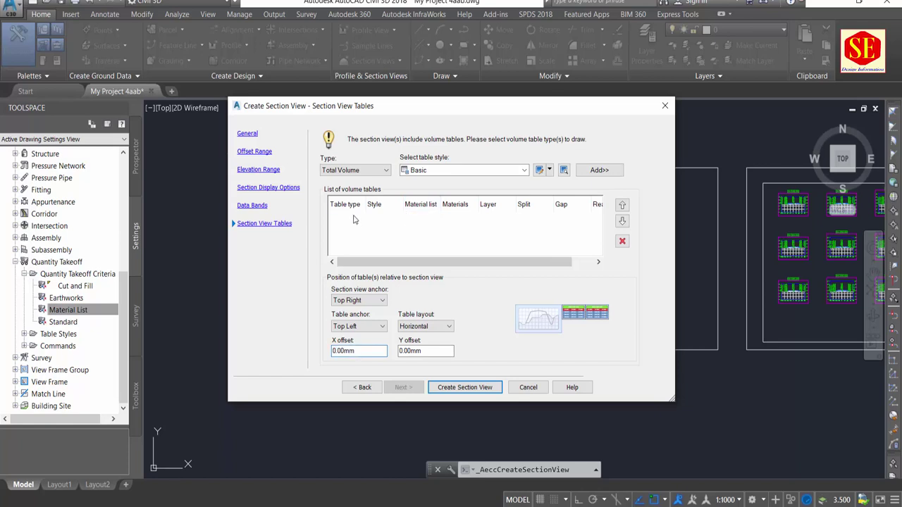
# Add a Total Volume table and a Material volume table to the section view.
pyautogui.click(356, 170)
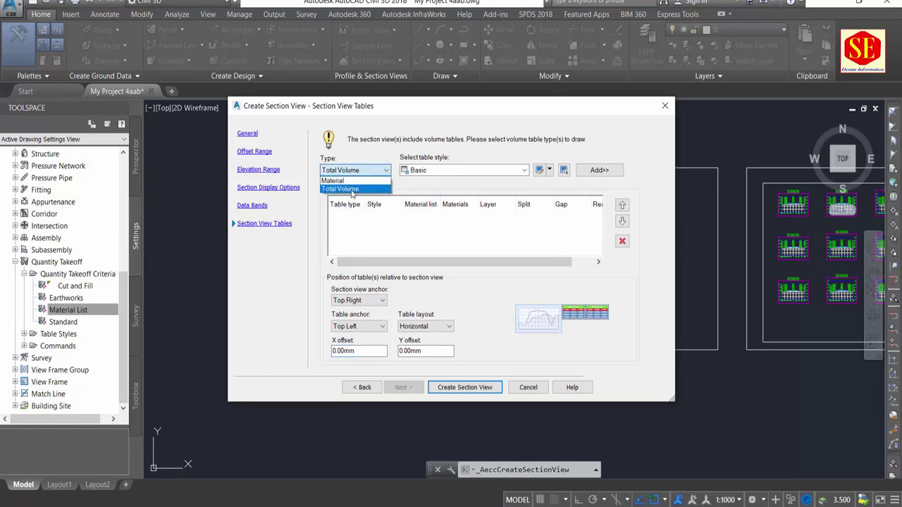
pyautogui.click(352, 190)
pyautogui.click(599, 170)
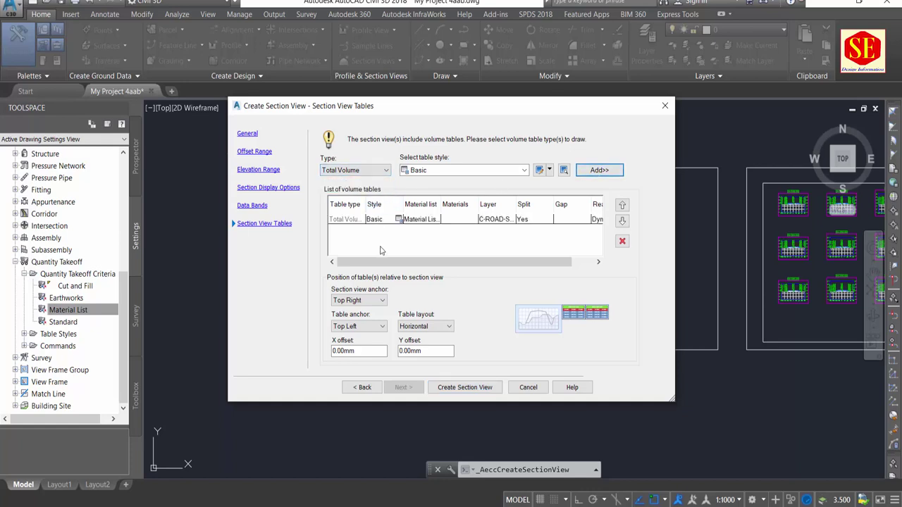
pyautogui.click(345, 170)
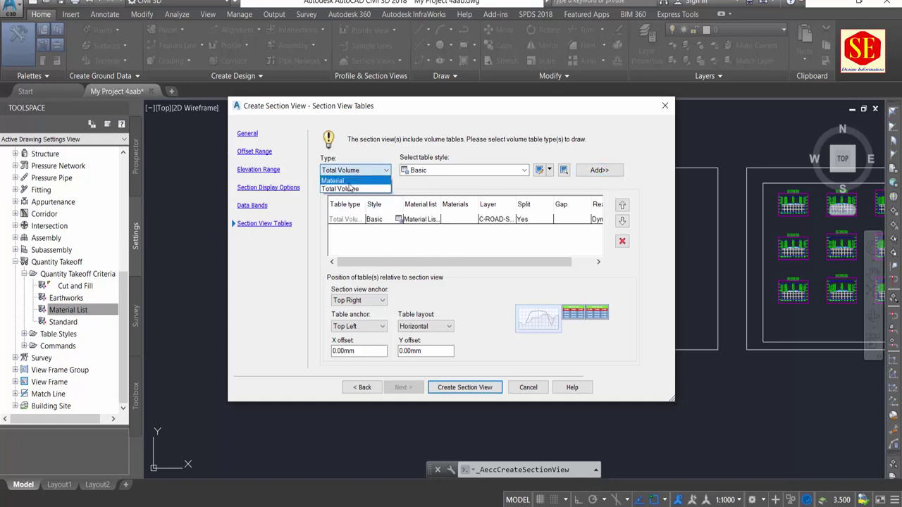
pyautogui.click(347, 181)
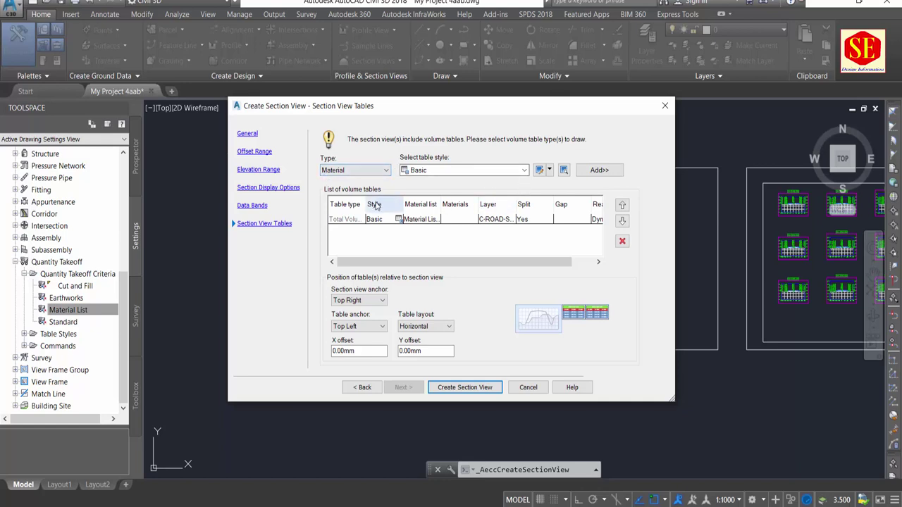
pyautogui.click(563, 170)
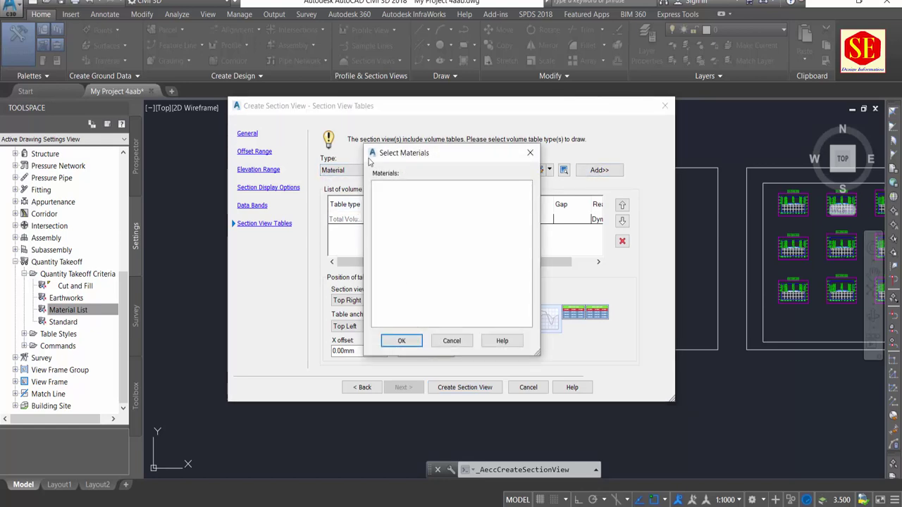
pyautogui.click(400, 340)
# Set the Material table to Material List-(3) with Pavement, WBM and SubBase, then create the section view.
pyautogui.click(343, 231)
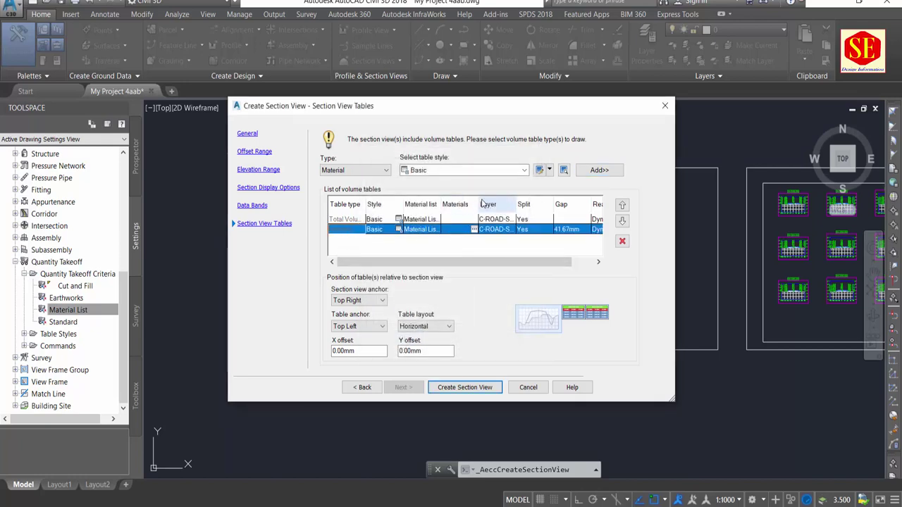
pyautogui.moveTo(476, 205); pyautogui.dragTo(491, 204)
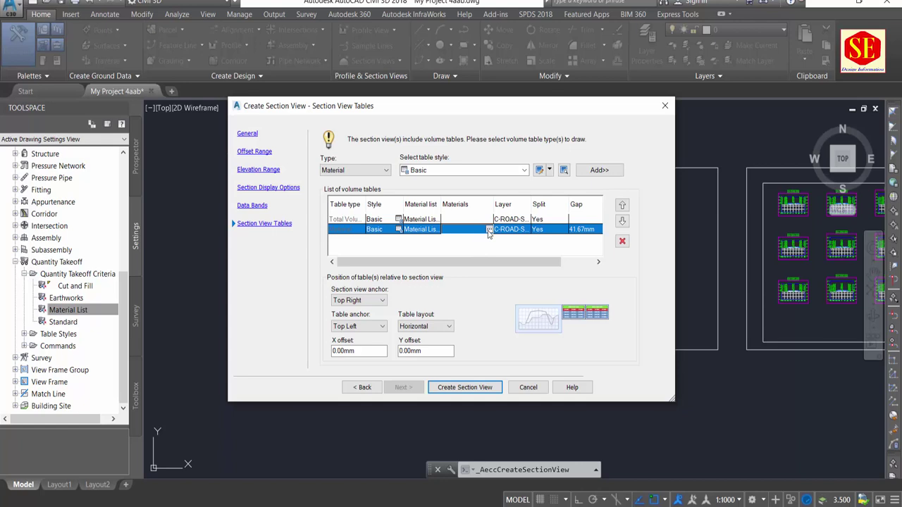
pyautogui.click(427, 230)
pyautogui.click(428, 231)
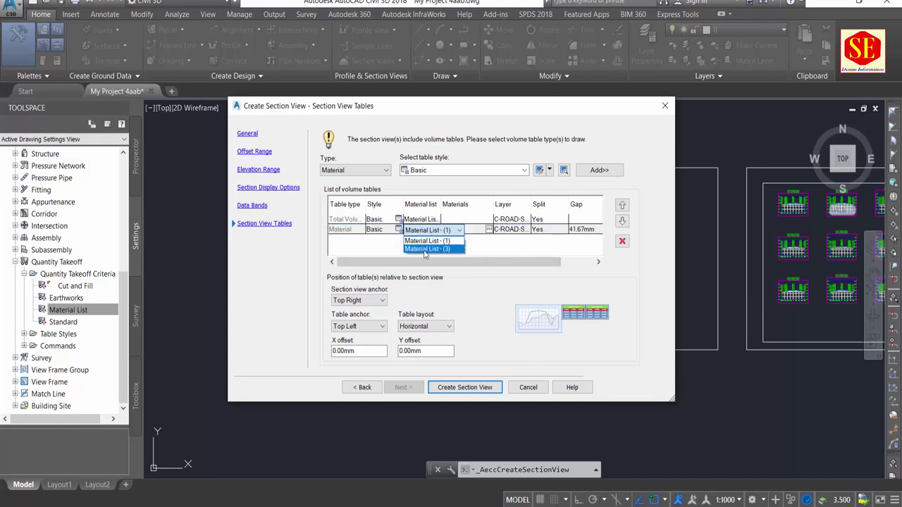
pyautogui.click(424, 252)
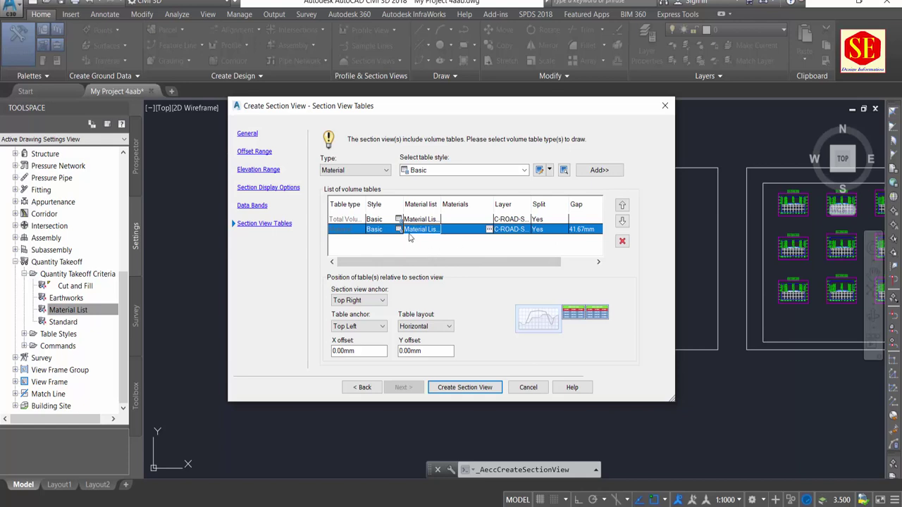
pyautogui.click(489, 230)
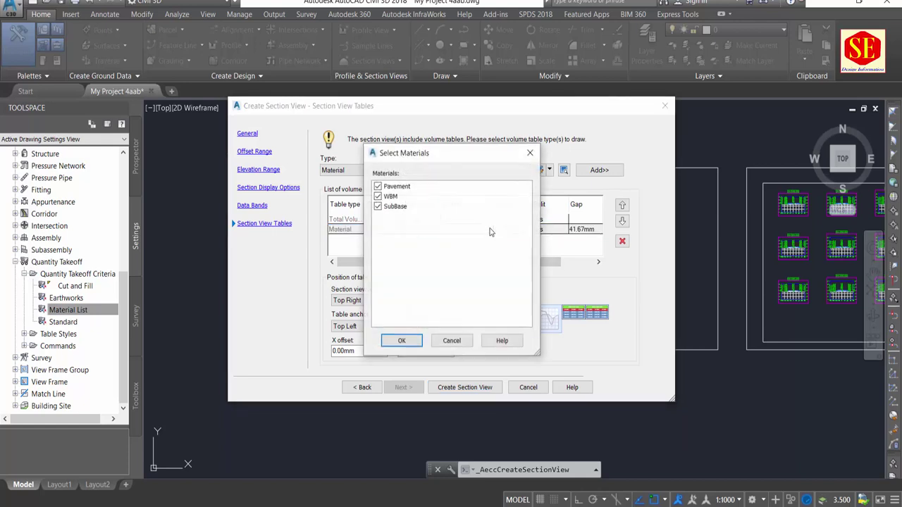
pyautogui.click(378, 195)
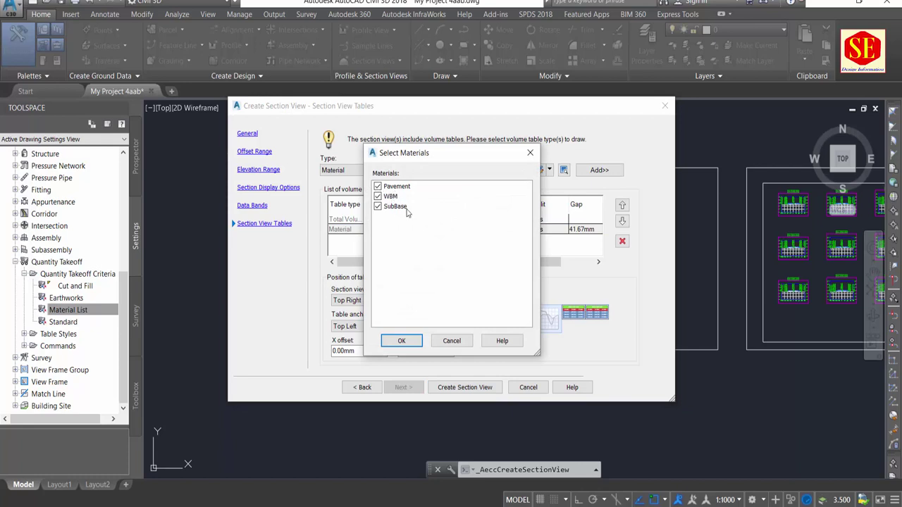
pyautogui.click(401, 341)
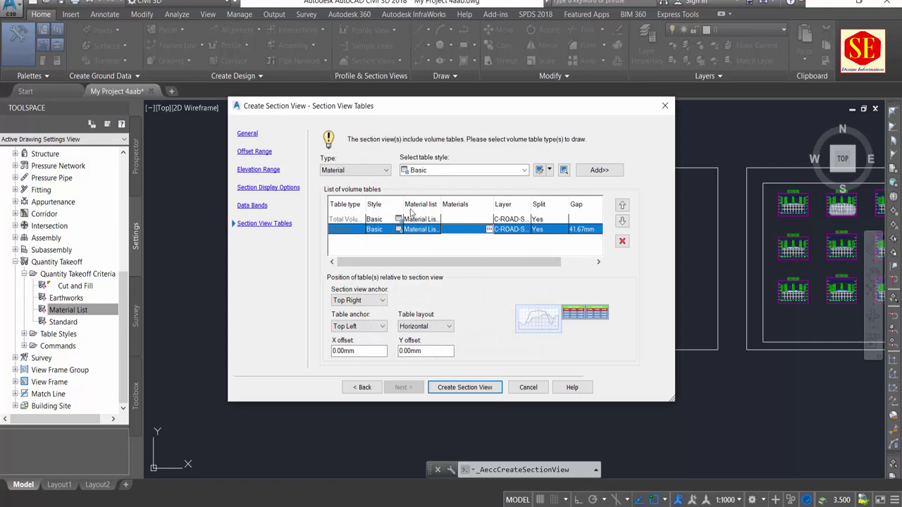
pyautogui.click(462, 386)
# Place the 0+520.00 section view in the drawing.
pyautogui.scroll(-2, 391, 183)
pyautogui.scroll(3, 391, 204)
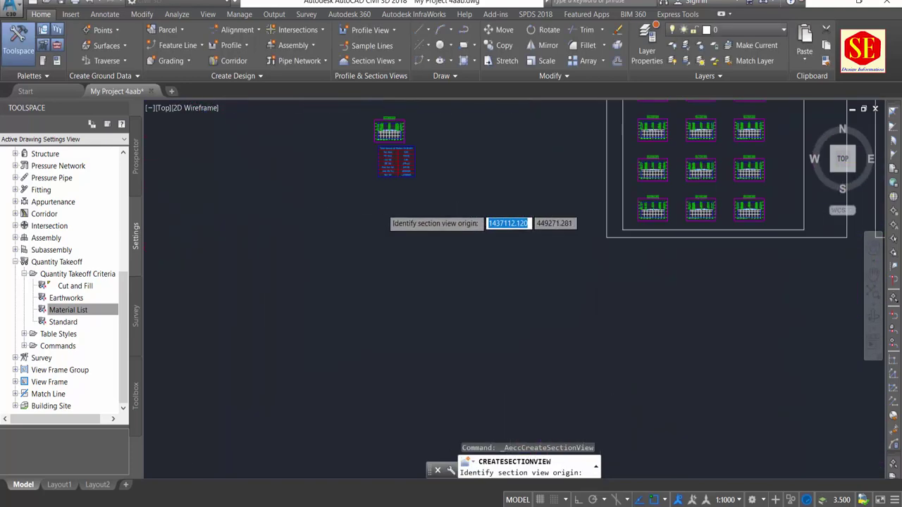
pyautogui.scroll(1, 353, 232)
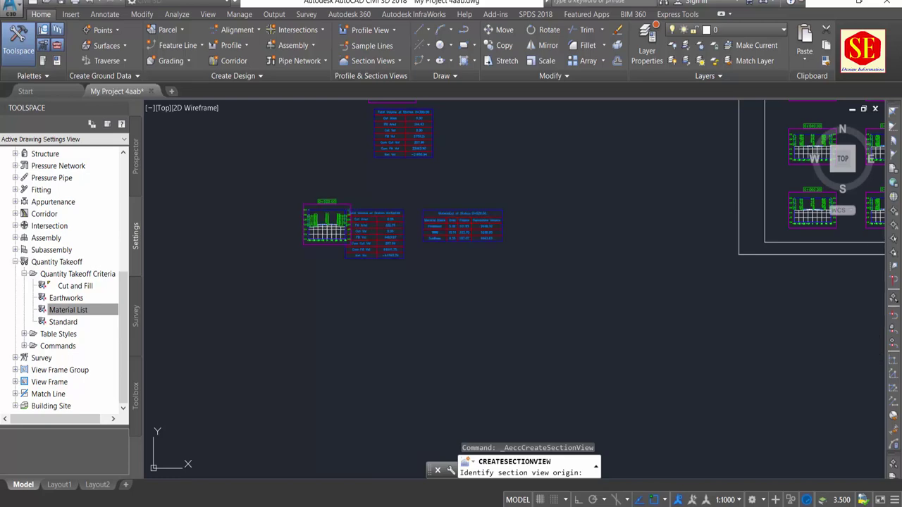
pyautogui.click(304, 243)
# Zoom out to view the whole drawing with the new section view and its tables.
pyautogui.scroll(5, 355, 195)
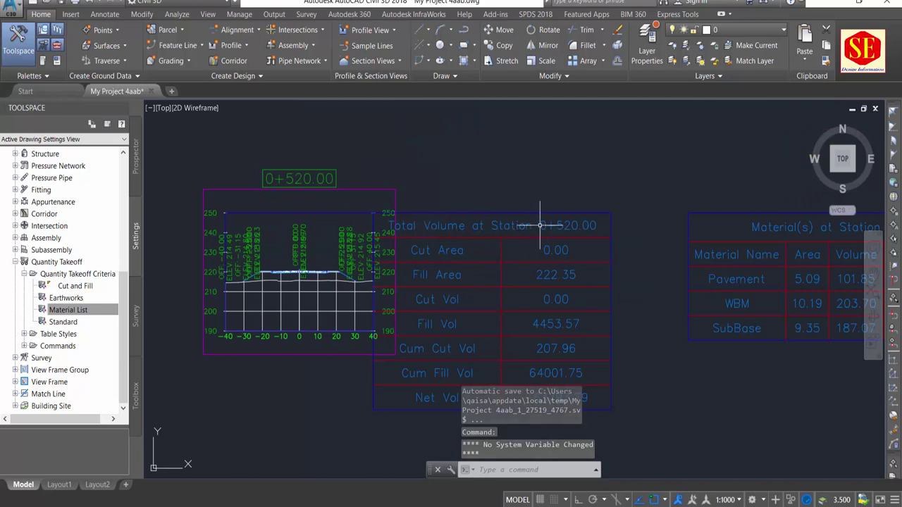
pyautogui.scroll(-3, 419, 226)
pyautogui.scroll(2, 676, 232)
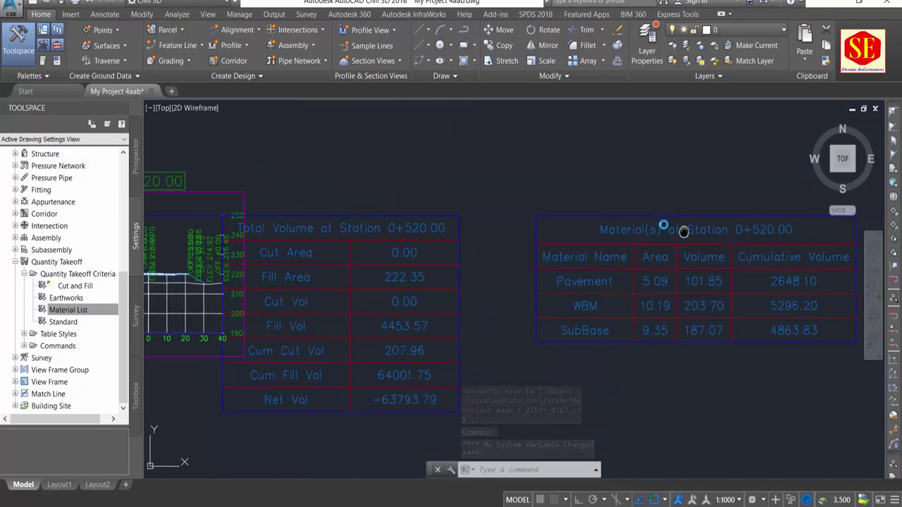
pyautogui.scroll(1, 560, 219)
pyautogui.scroll(2, 560, 219)
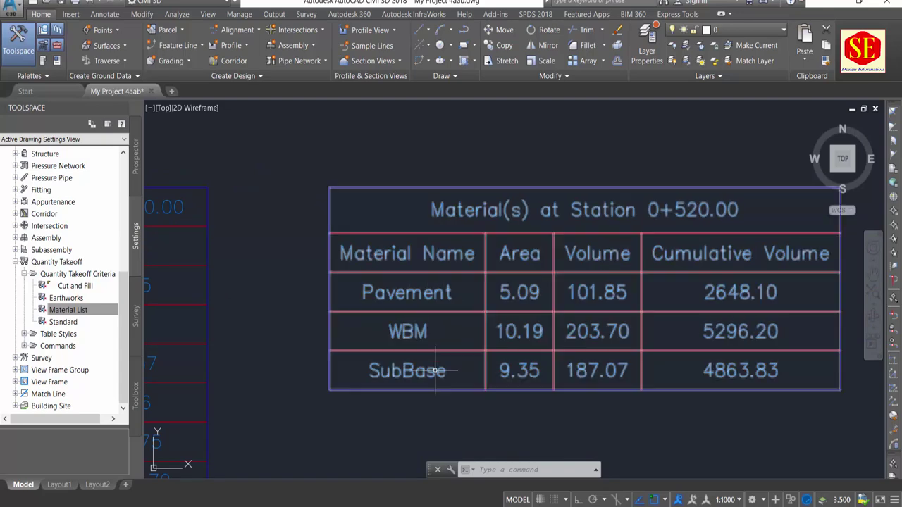
pyautogui.scroll(-4, 598, 320)
pyautogui.scroll(-2, 604, 275)
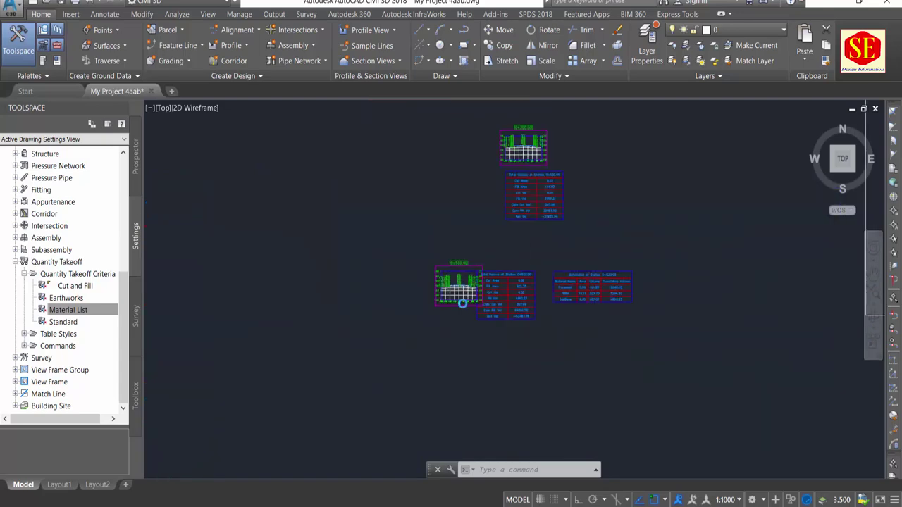
pyautogui.scroll(4, 468, 310)
pyautogui.scroll(-3, 371, 265)
pyautogui.scroll(-2, 383, 271)
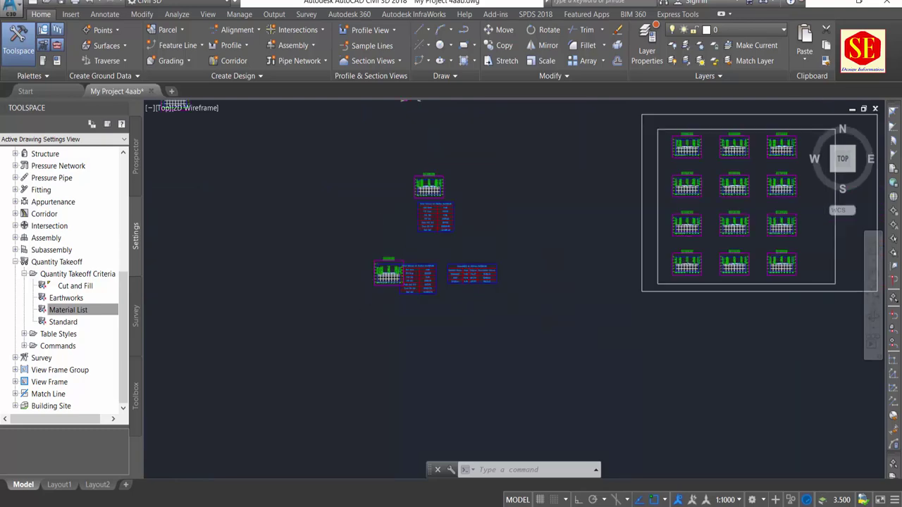
pyautogui.scroll(-1, 382, 264)
pyautogui.scroll(-3, 423, 187)
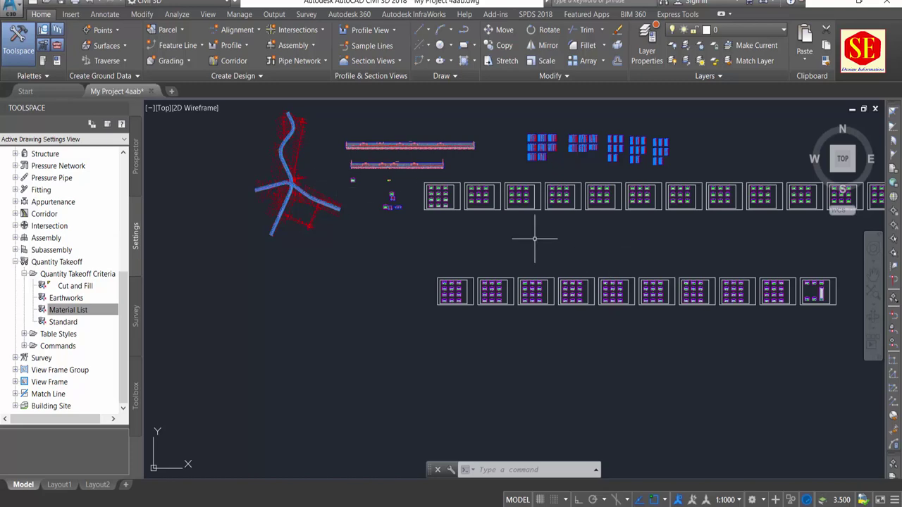
# Start Create Multiple Section Views for the Main Road alignment, advancing to the section display options.
pyautogui.click(390, 64)
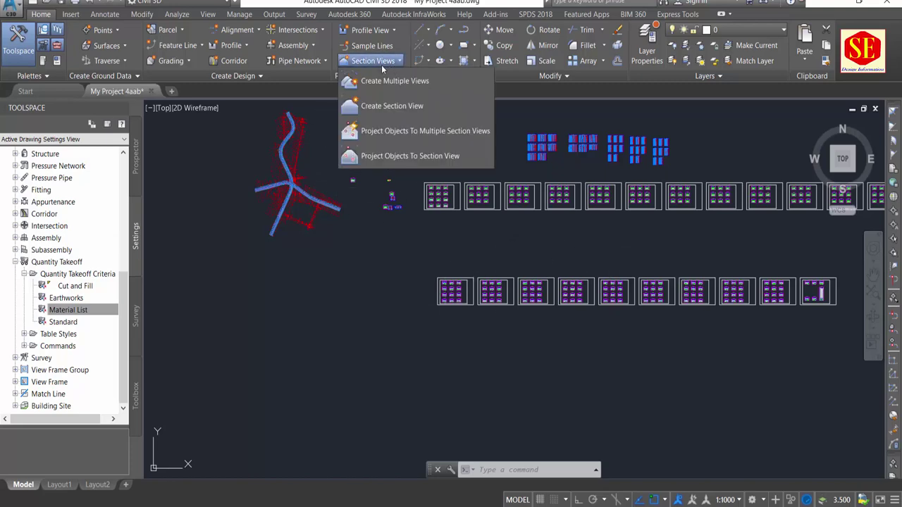
pyautogui.click(383, 88)
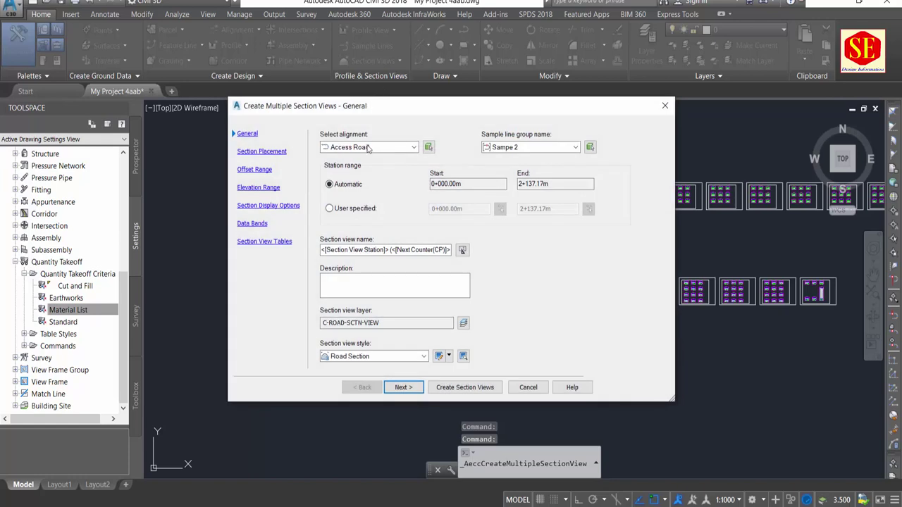
pyautogui.click(370, 148)
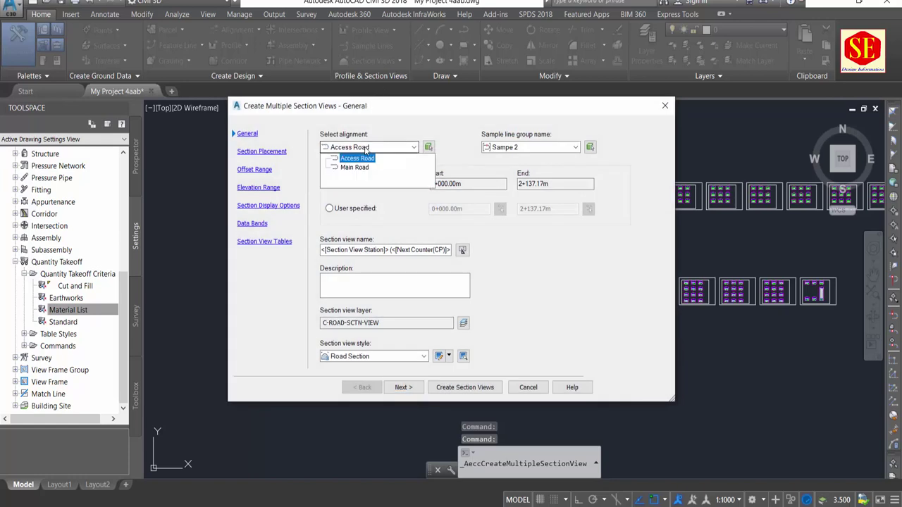
pyautogui.click(354, 168)
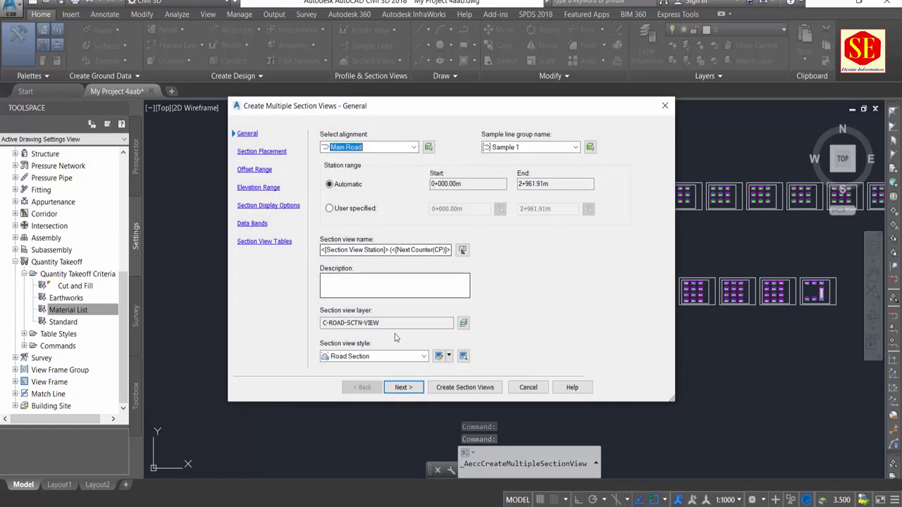
pyautogui.click(405, 388)
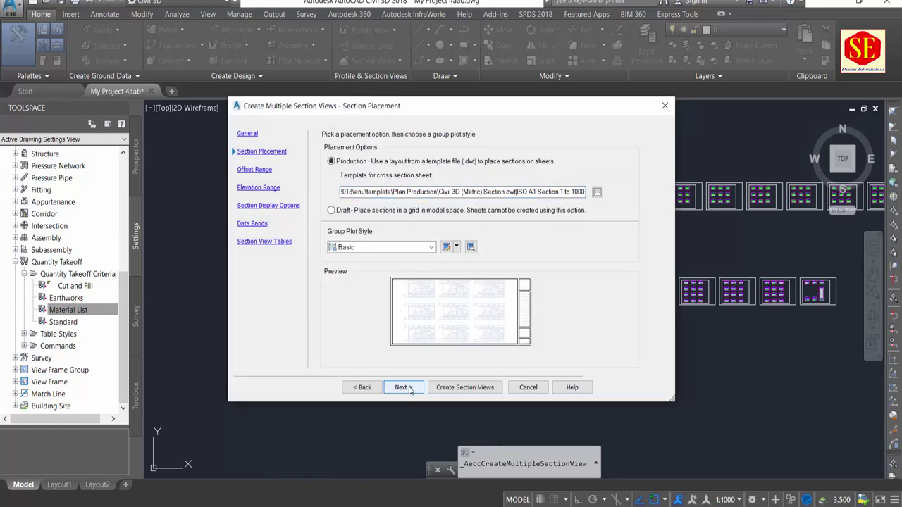
pyautogui.click(403, 388)
pyautogui.click(403, 388)
pyautogui.click(403, 387)
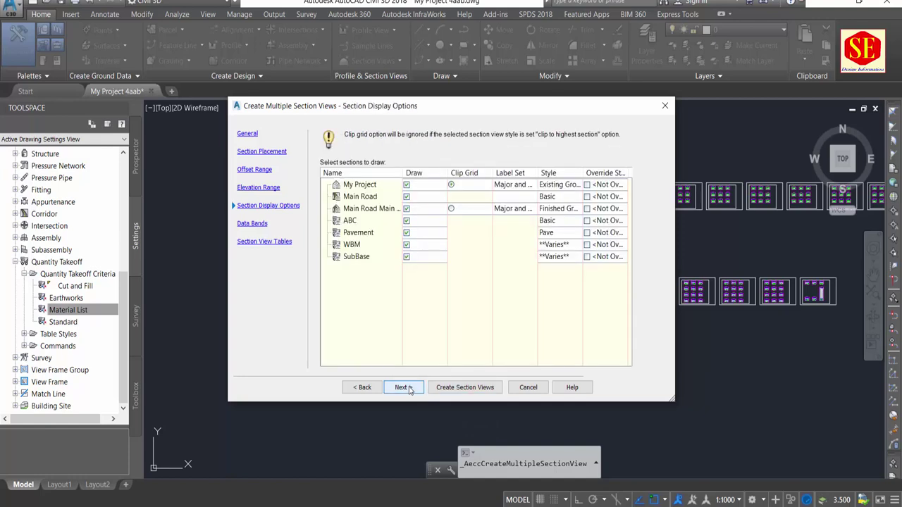
# Set the WBM section to the Base style and the SubBase section to the SubBase style.
pyautogui.click(360, 233)
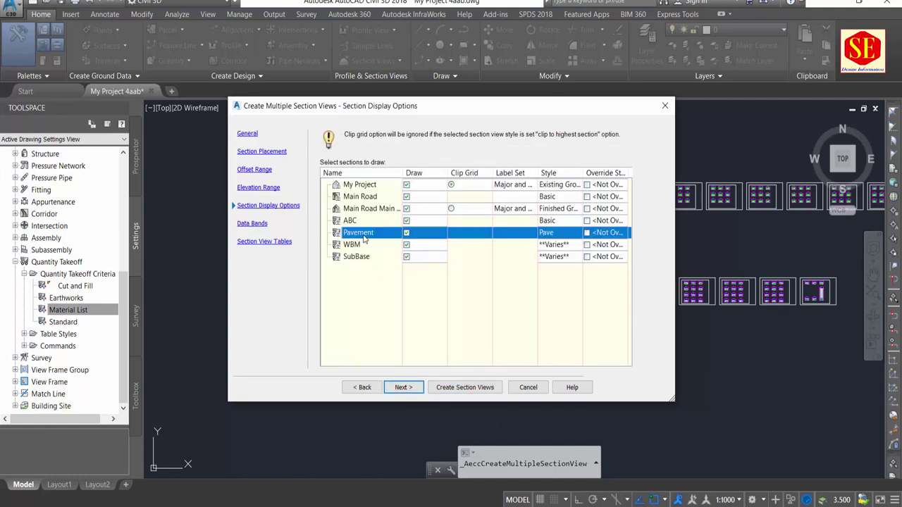
pyautogui.click(554, 246)
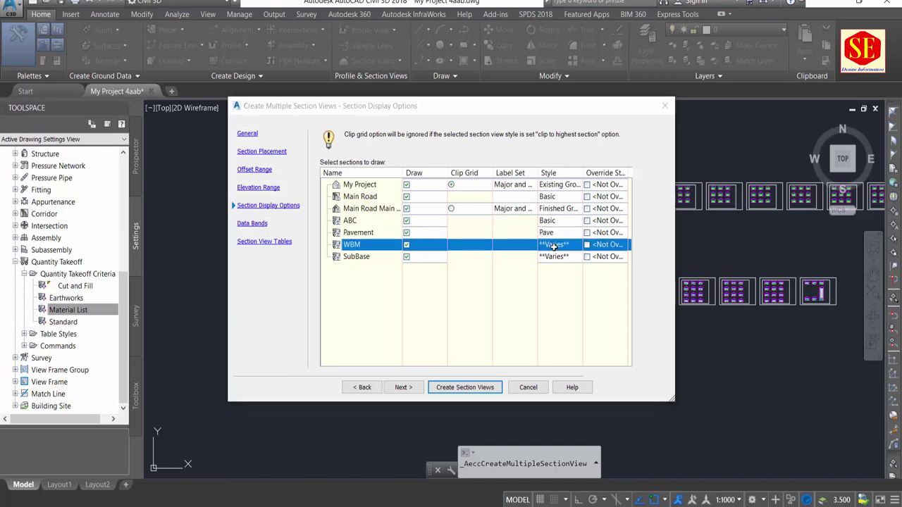
pyautogui.click(554, 245)
pyautogui.click(428, 250)
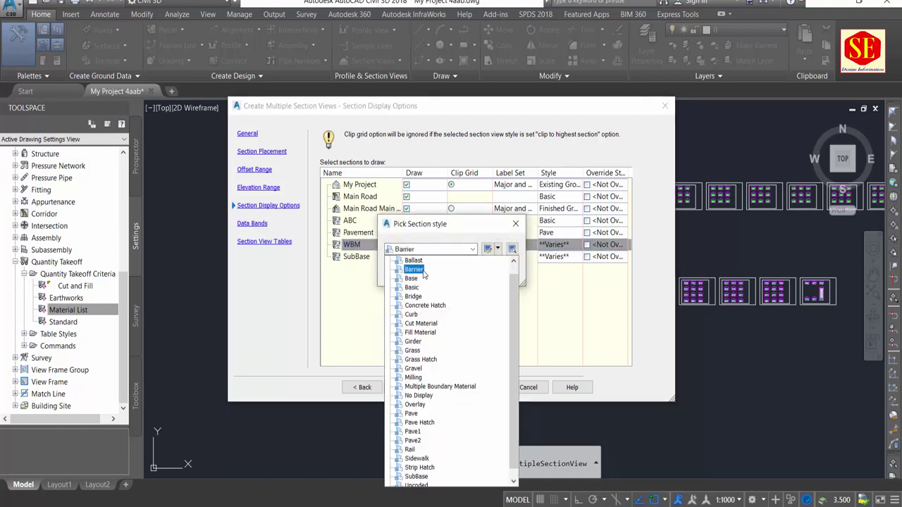
pyautogui.click(414, 279)
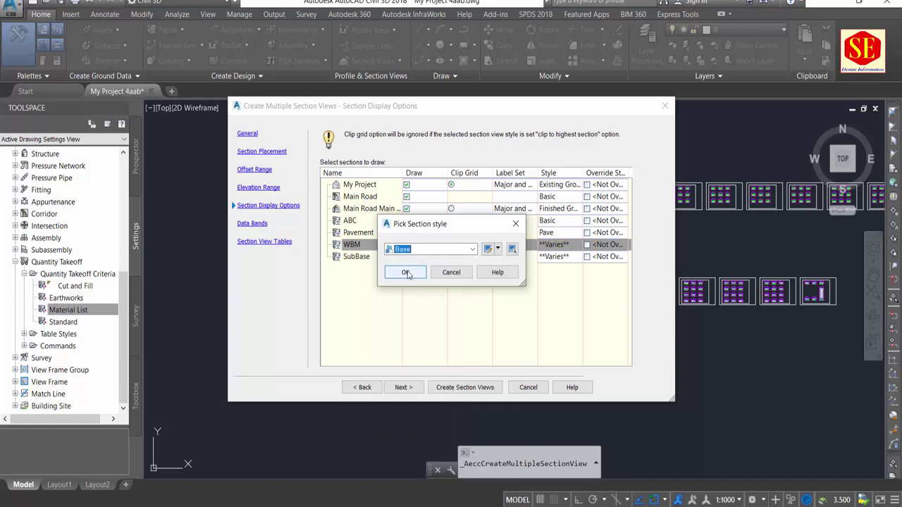
pyautogui.click(414, 274)
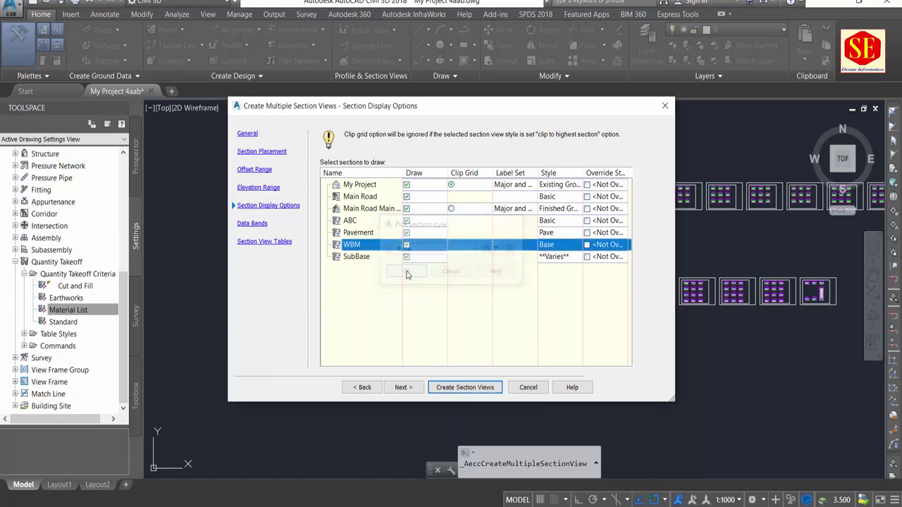
pyautogui.doubleClick(548, 260)
pyautogui.click(450, 249)
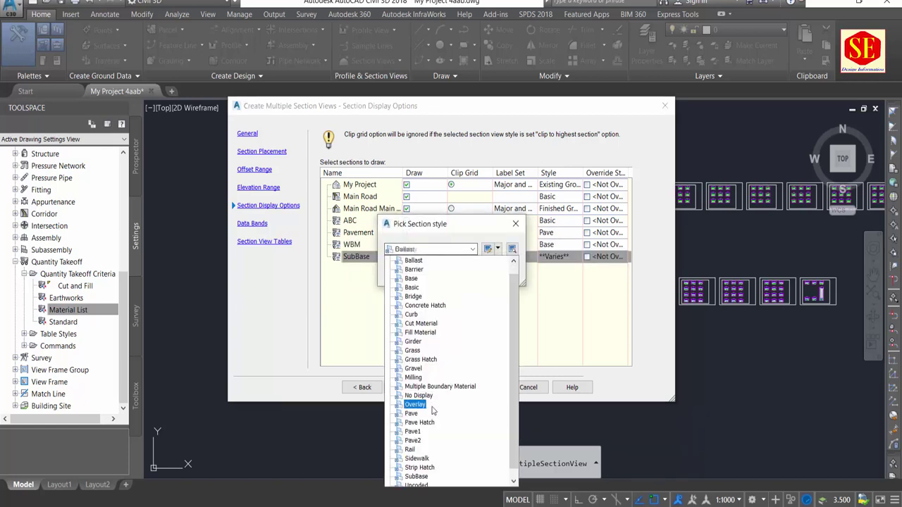
pyautogui.click(421, 479)
pyautogui.click(403, 273)
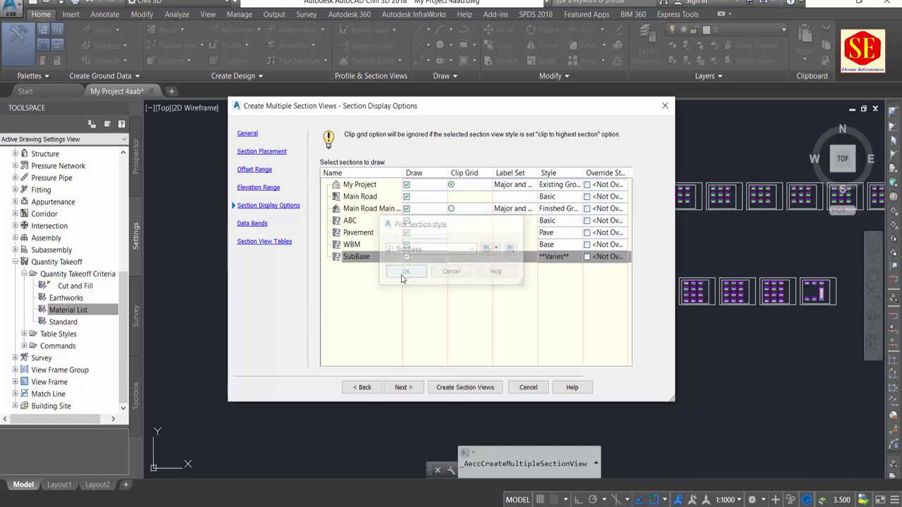
# Add a Total Volume table to the Main Road section views.
pyautogui.click(403, 388)
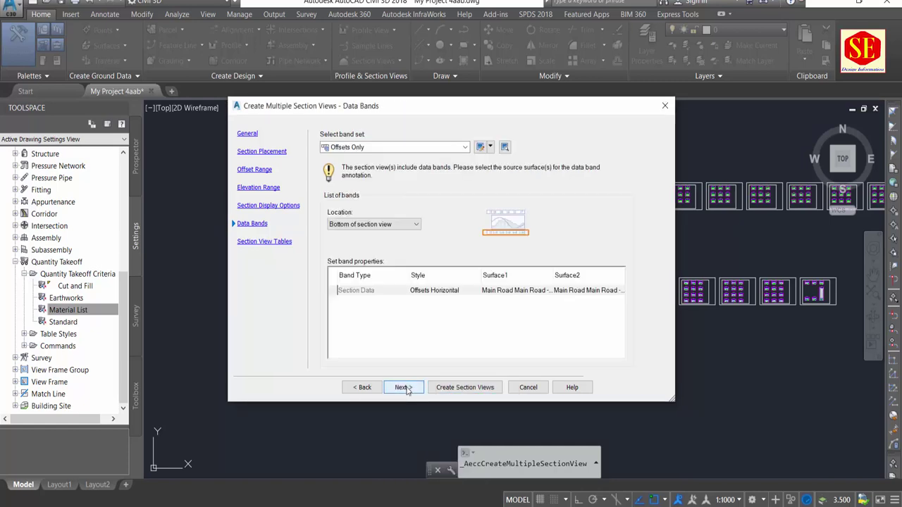
pyautogui.click(403, 387)
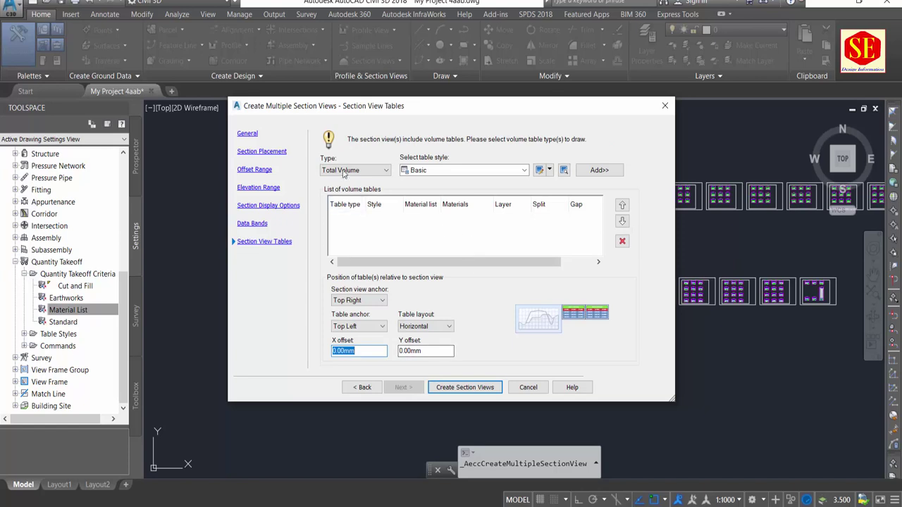
pyautogui.click(595, 170)
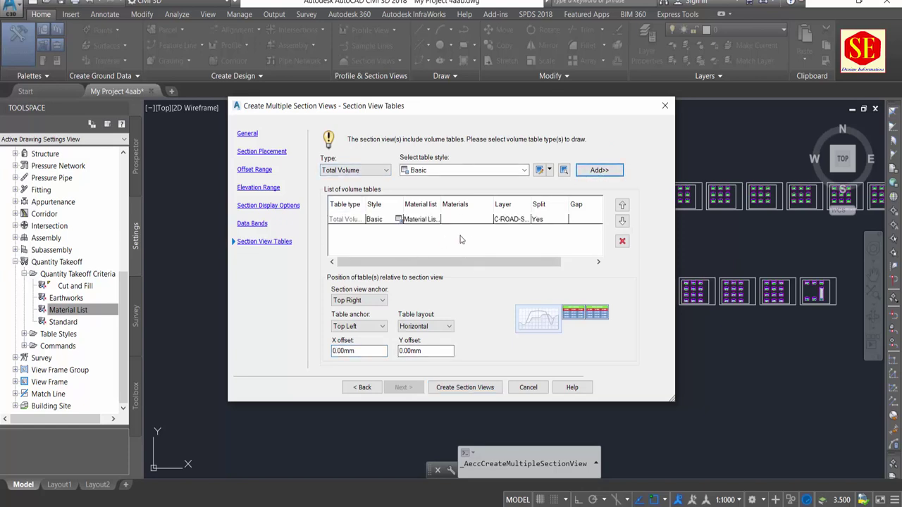
# Add a Material List (3) table for Pavement, WBM and SubBase, then create the views at a picked origin.
pyautogui.click(358, 171)
pyautogui.click(345, 187)
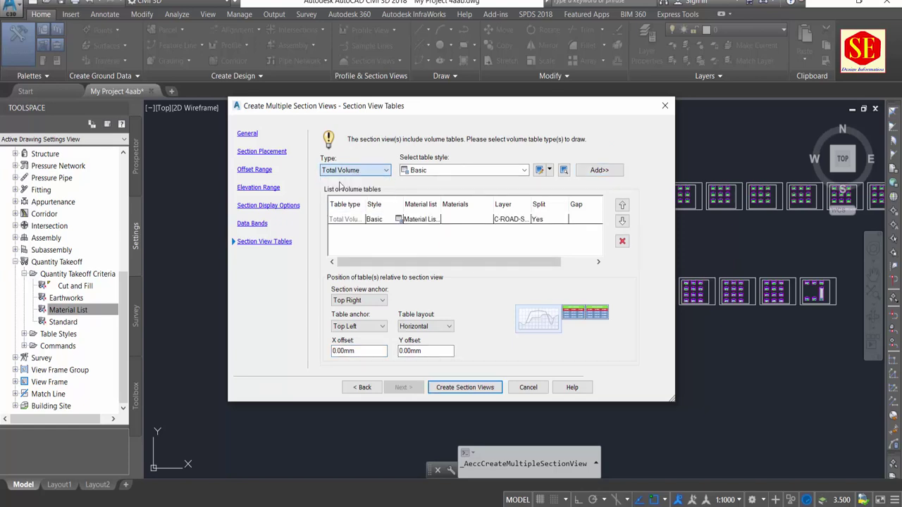
pyautogui.click(591, 171)
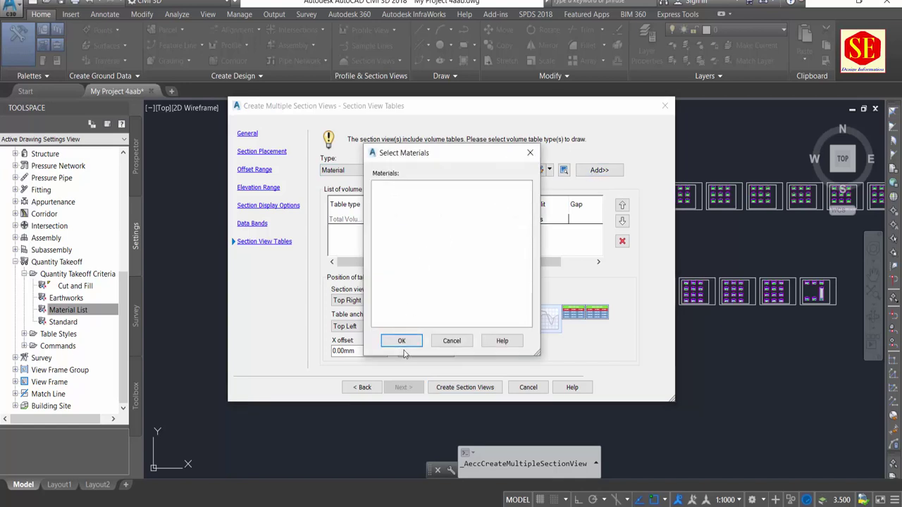
pyautogui.click(400, 340)
pyautogui.click(422, 230)
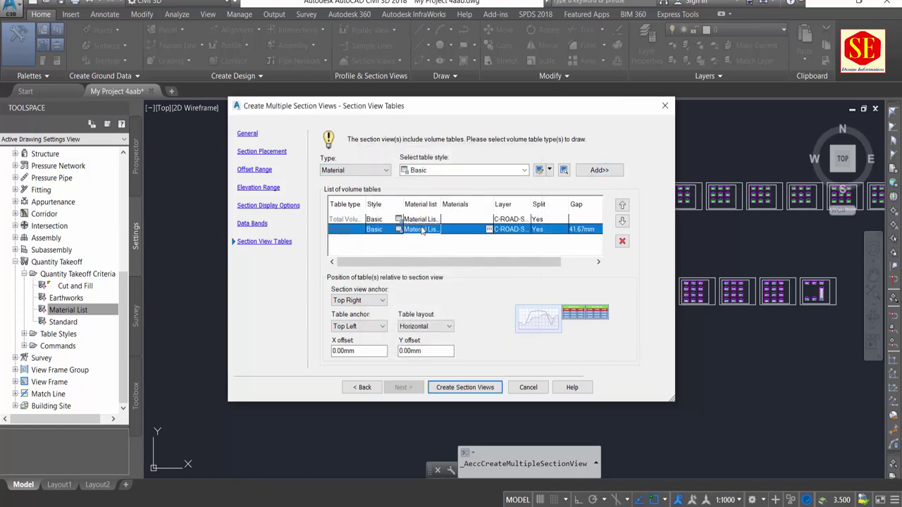
pyautogui.click(423, 229)
pyautogui.click(415, 250)
pyautogui.click(489, 229)
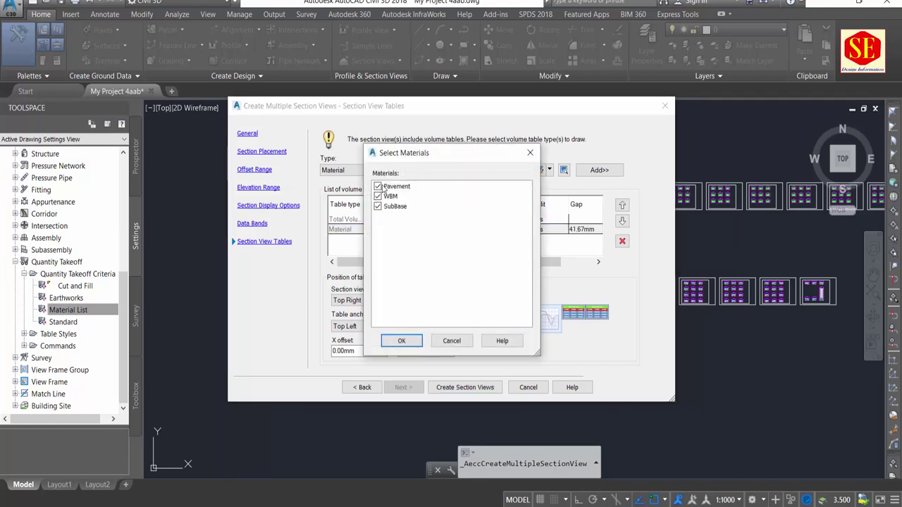
pyautogui.click(398, 340)
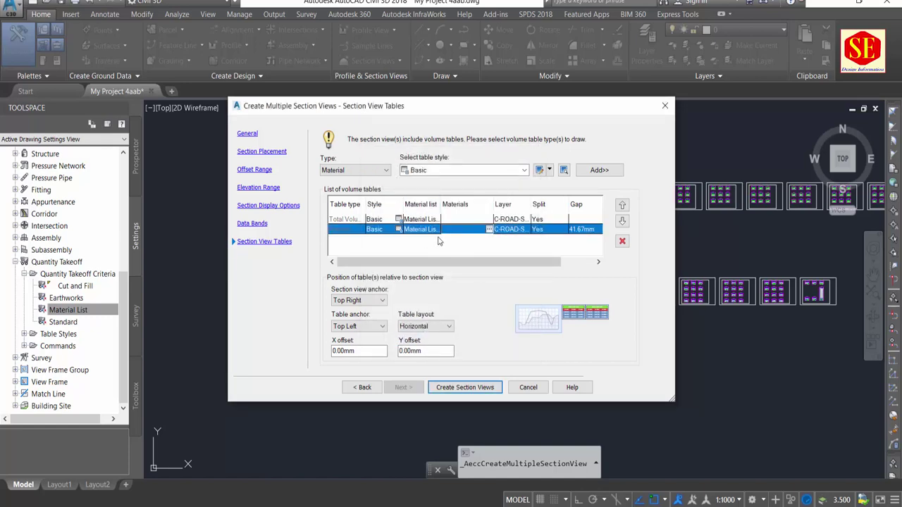
pyautogui.click(465, 388)
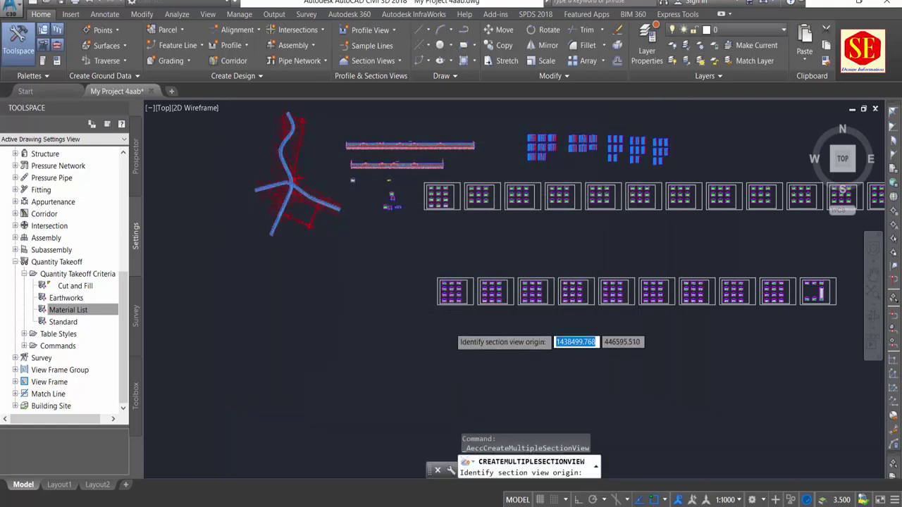
pyautogui.click(454, 339)
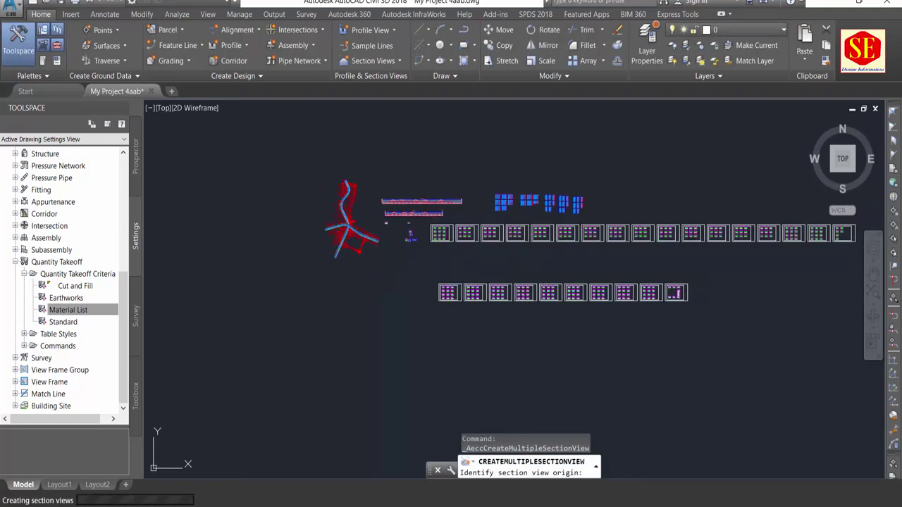
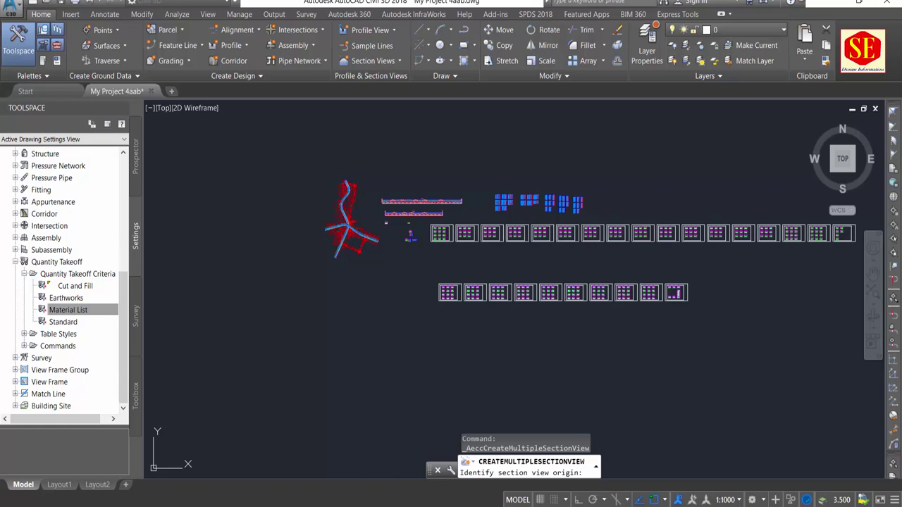
# Place the section view groups with their volume and material tables at the picked origin.
pyautogui.click(413, 302)
pyautogui.scroll(3, 437, 302)
pyautogui.scroll(2, 563, 278)
pyautogui.scroll(2, 276, 257)
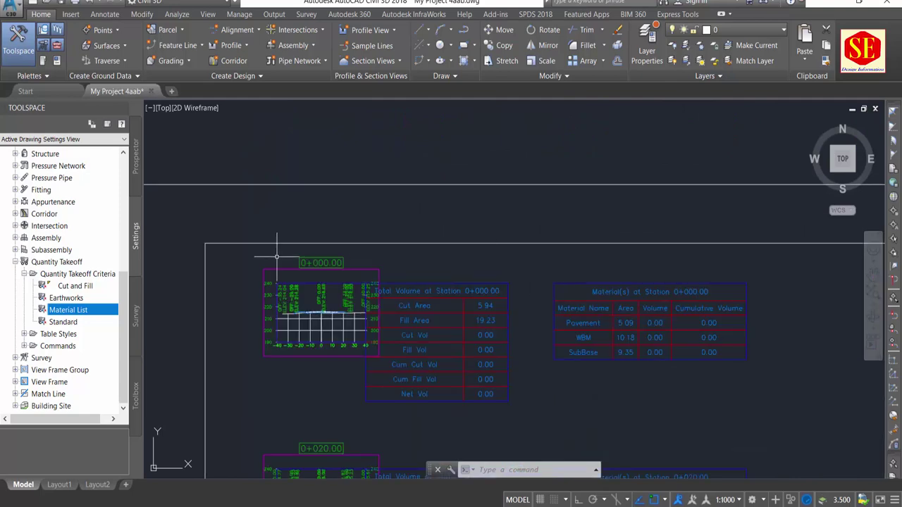
pyautogui.scroll(2, 276, 257)
pyautogui.scroll(-2, 366, 243)
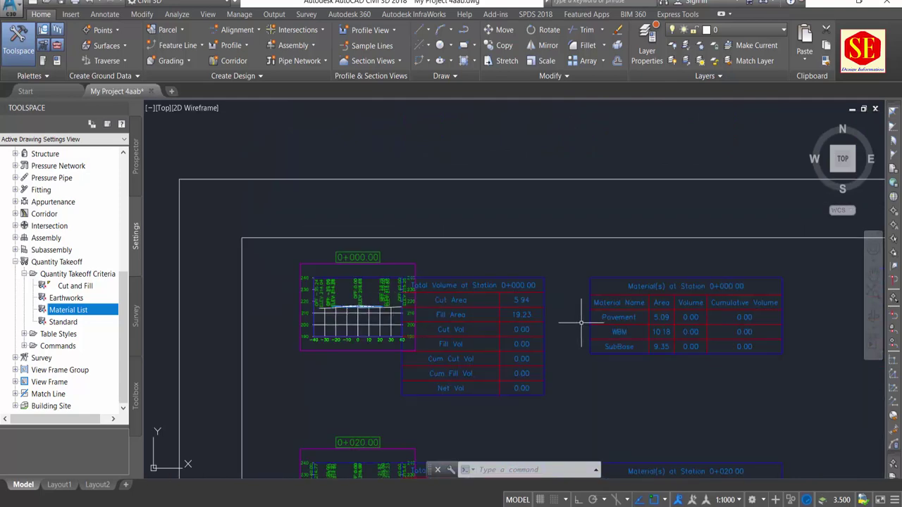
pyautogui.scroll(-5, 581, 323)
# Pan and zoom along the rows of section sheets, stations 0+000.00 to 0+220.00.
pyautogui.moveTo(567, 329); pyautogui.dragTo(590, 334, button='middle')
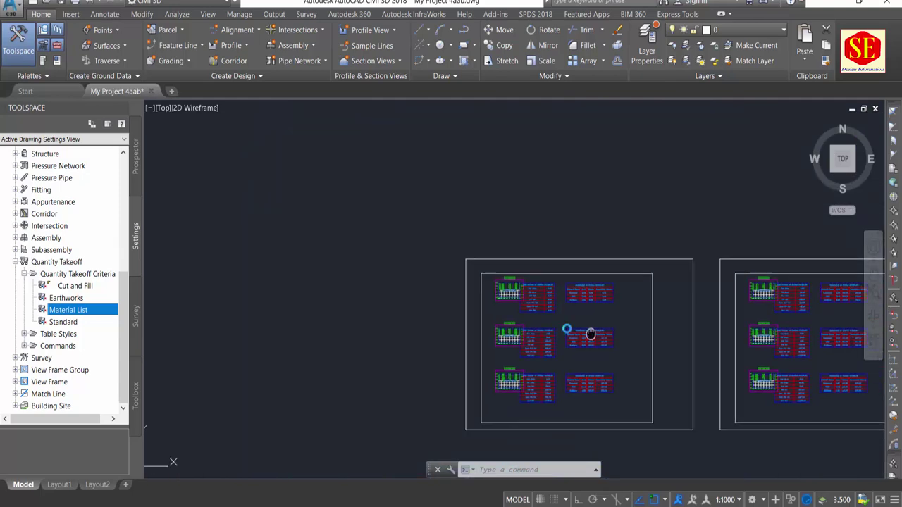
pyautogui.scroll(-3, 590, 334)
pyautogui.scroll(-2, 378, 296)
pyautogui.moveTo(648, 278)
pyautogui.mouseDown(button='middle')
pyautogui.moveTo(412, 263)
pyautogui.moveTo(370, 281)
pyautogui.mouseUp(button='middle')
pyautogui.moveTo(693, 269)
pyautogui.mouseDown(button='middle')
pyautogui.moveTo(584, 251)
pyautogui.moveTo(517, 258)
pyautogui.mouseUp(button='middle')
pyautogui.moveTo(613, 262); pyautogui.dragTo(350, 272, button='middle')
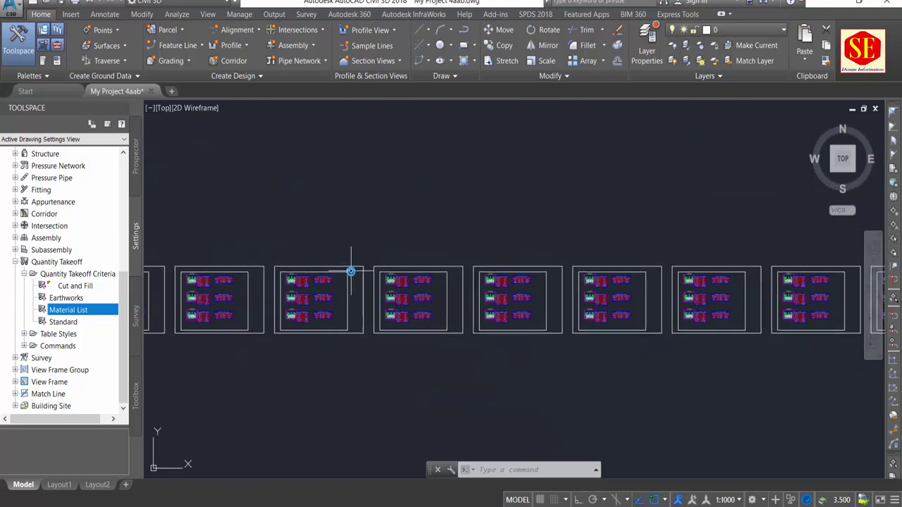
pyautogui.scroll(-3, 583, 282)
pyautogui.scroll(2, 438, 291)
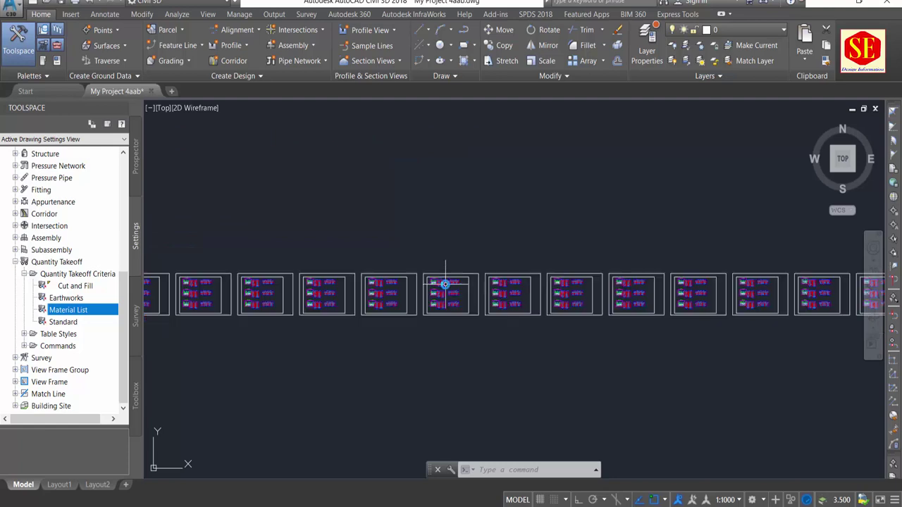
pyautogui.scroll(-2, 445, 284)
pyautogui.moveTo(612, 288); pyautogui.dragTo(413, 288, button='middle')
pyautogui.scroll(-2, 432, 284)
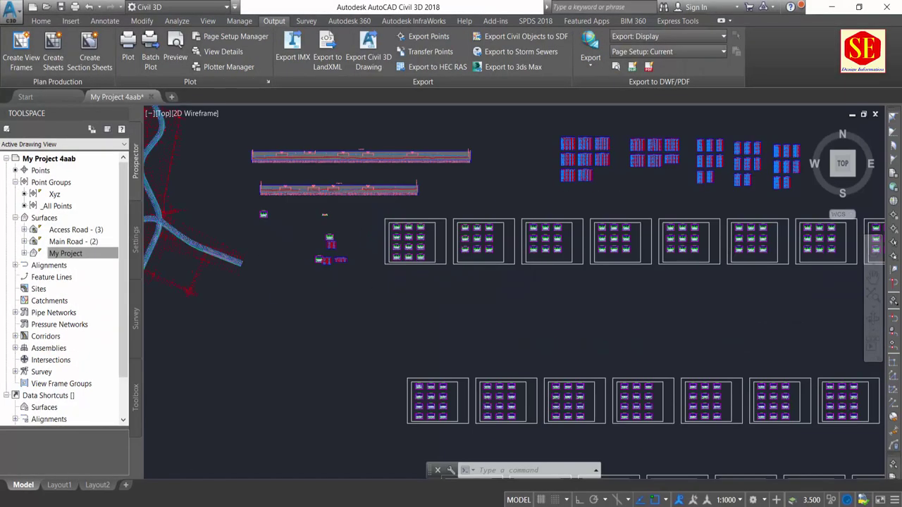
pyautogui.scroll(1, 477, 255)
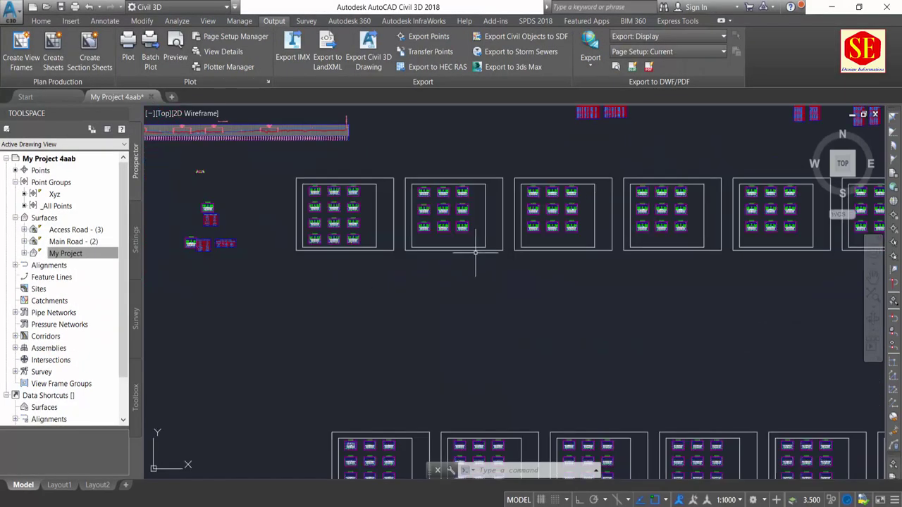
pyautogui.scroll(1, 509, 302)
pyautogui.scroll(4, 416, 209)
pyautogui.scroll(1, 385, 287)
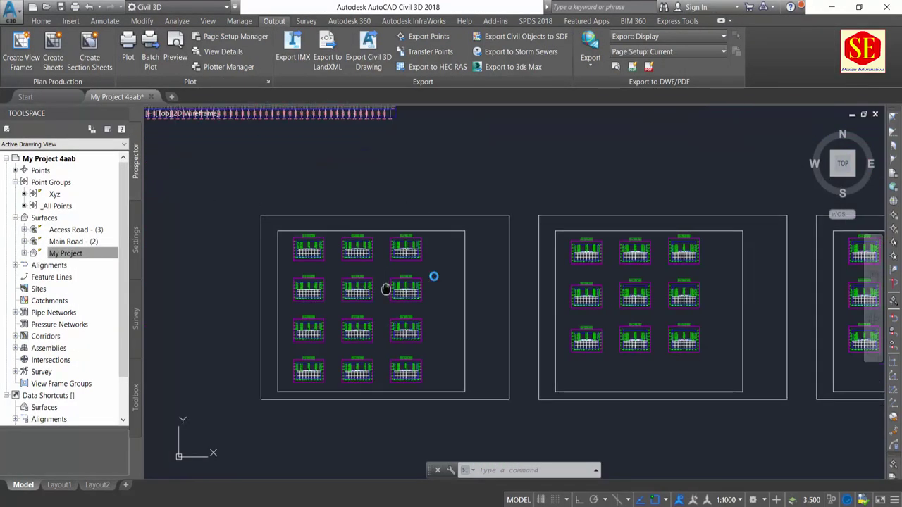
pyautogui.scroll(1, 395, 268)
pyautogui.scroll(2, 420, 233)
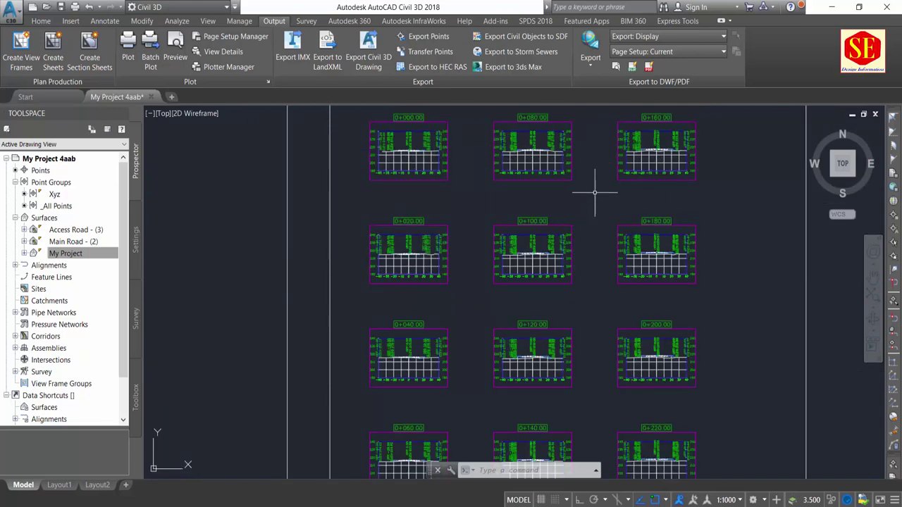
pyautogui.scroll(-3, 576, 195)
pyautogui.scroll(-3, 576, 195)
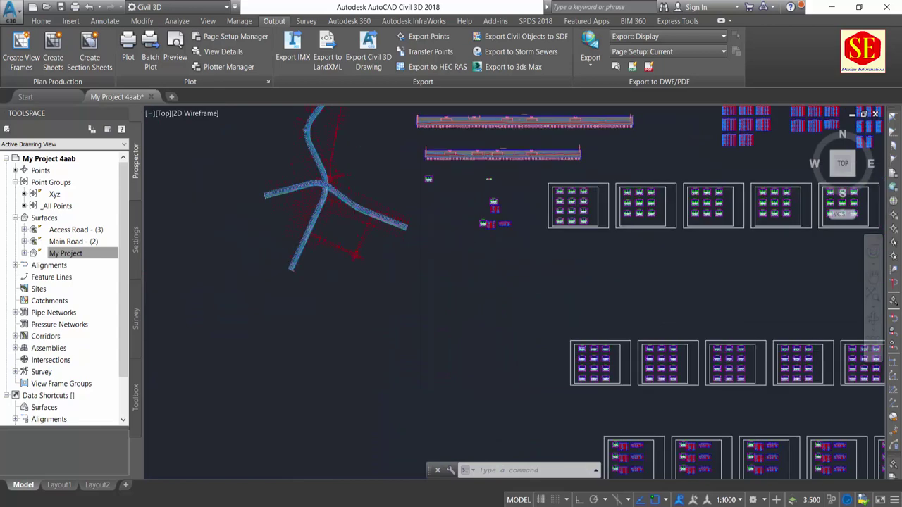
# Open the Basic group plot style under Section View settings for editing.
pyautogui.click(139, 248)
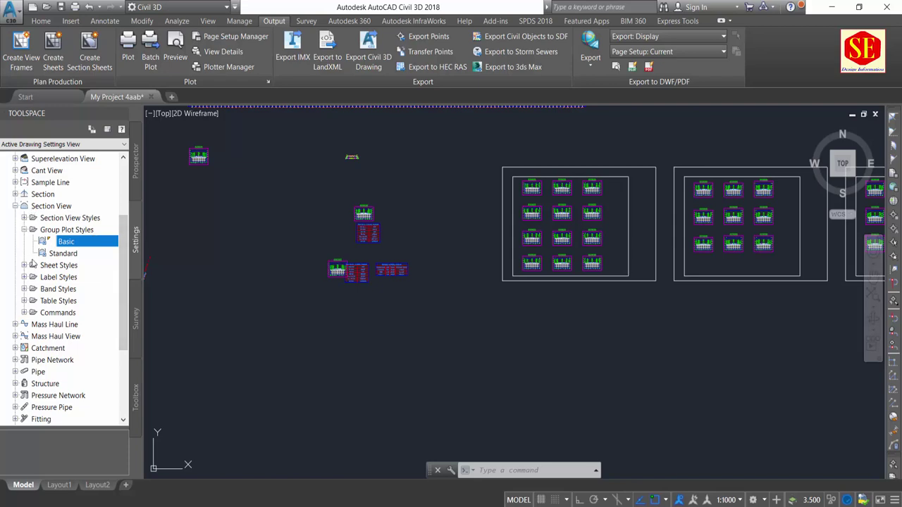
pyautogui.scroll(3, 32, 226)
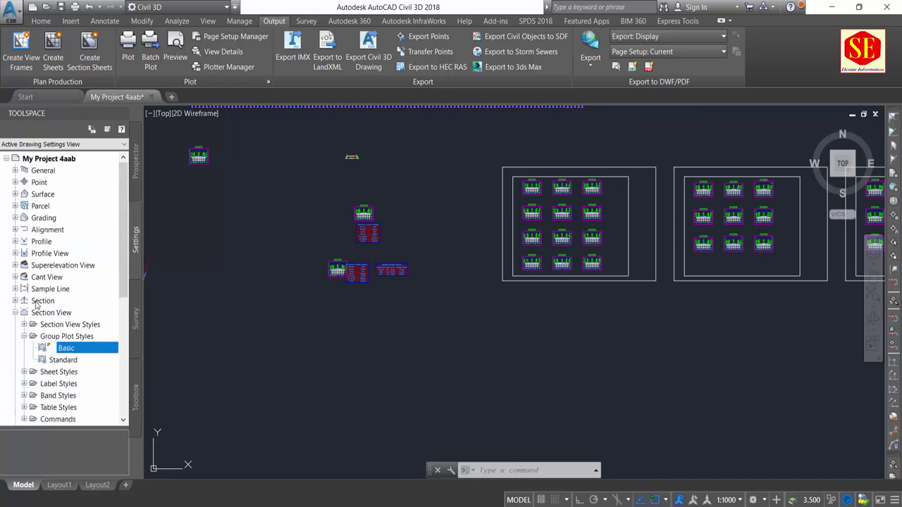
pyautogui.click(15, 312)
pyautogui.click(15, 313)
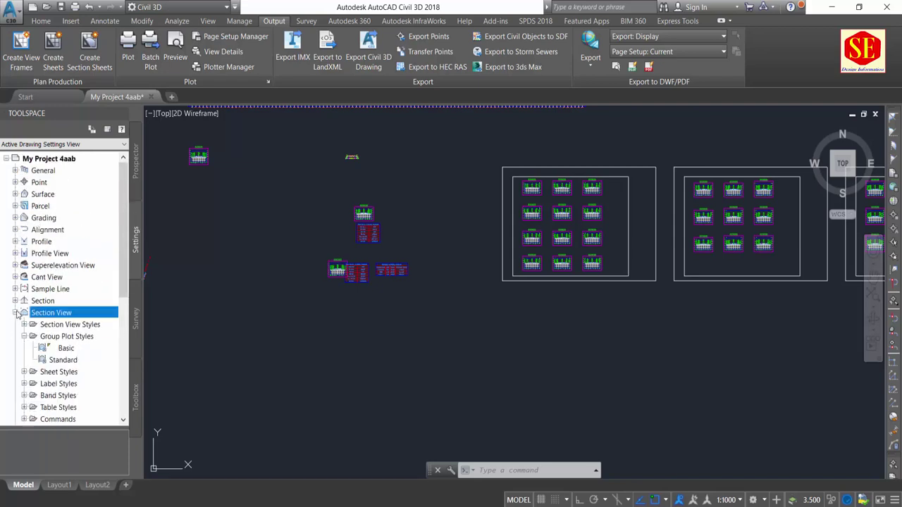
pyautogui.click(52, 338)
pyautogui.click(66, 350)
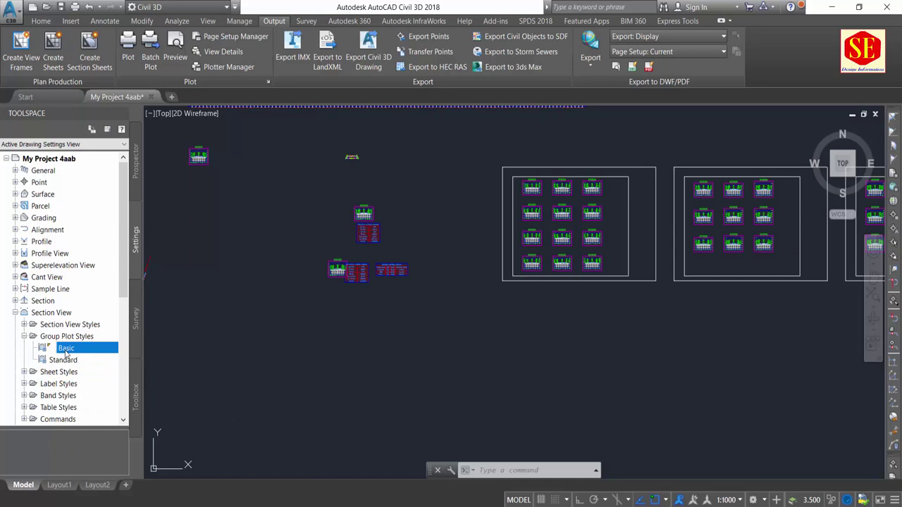
pyautogui.rightClick(65, 353)
pyautogui.click(89, 357)
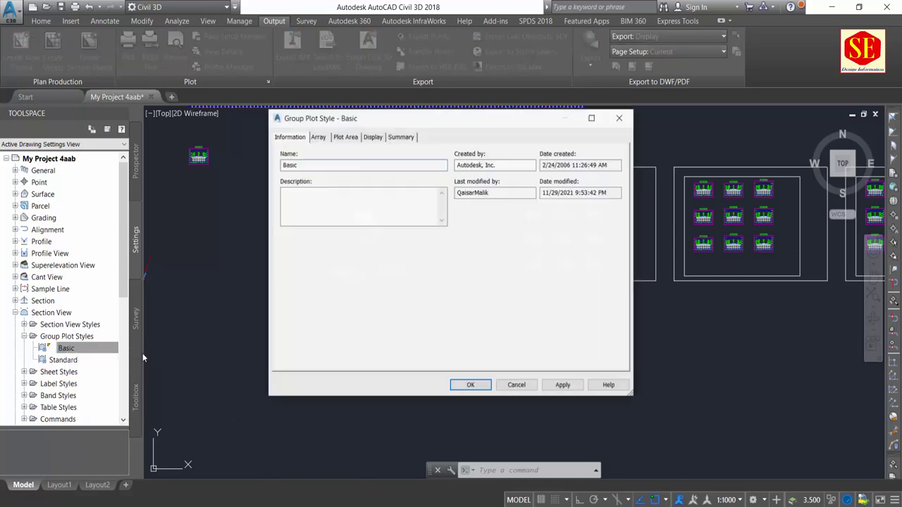
# Arrange section views by columns from Upper Left with 8 mm column and row spacing.
pyautogui.click(318, 137)
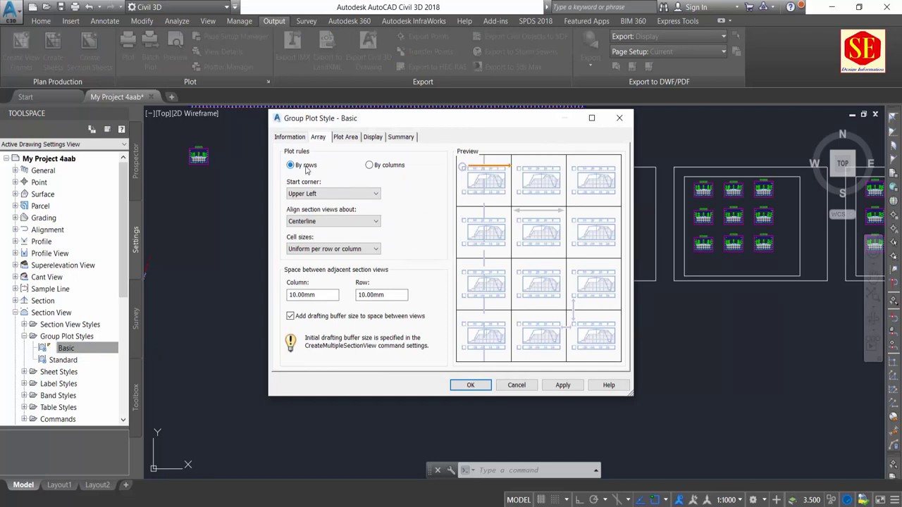
pyautogui.click(396, 169)
pyautogui.click(352, 193)
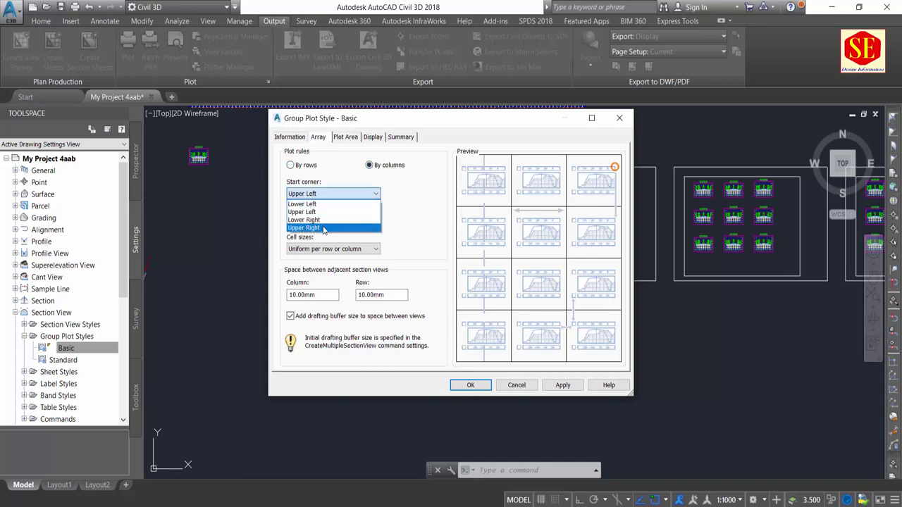
pyautogui.click(330, 211)
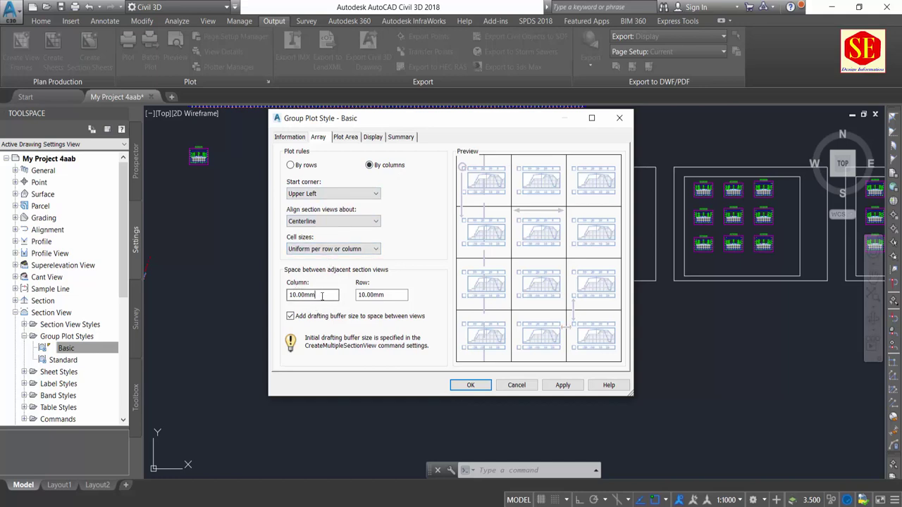
pyautogui.doubleClick(322, 296)
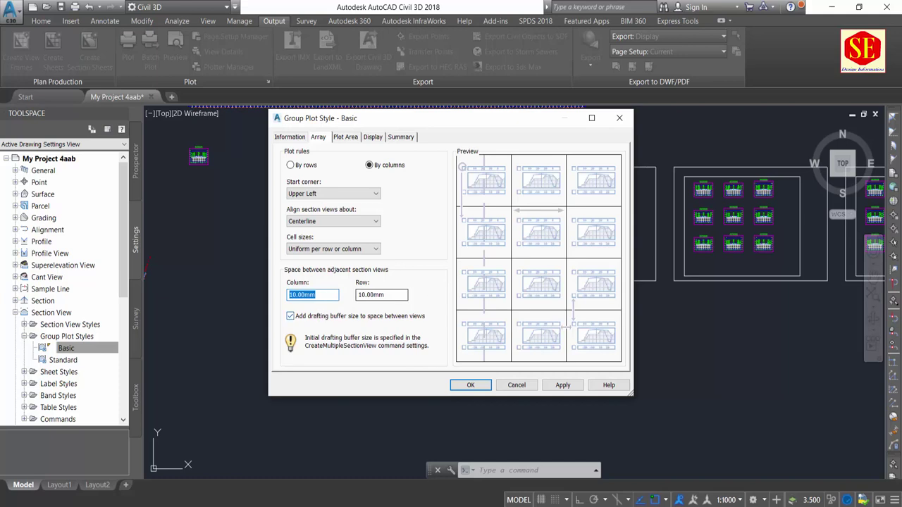
pyautogui.write('8')
pyautogui.doubleClick(393, 296)
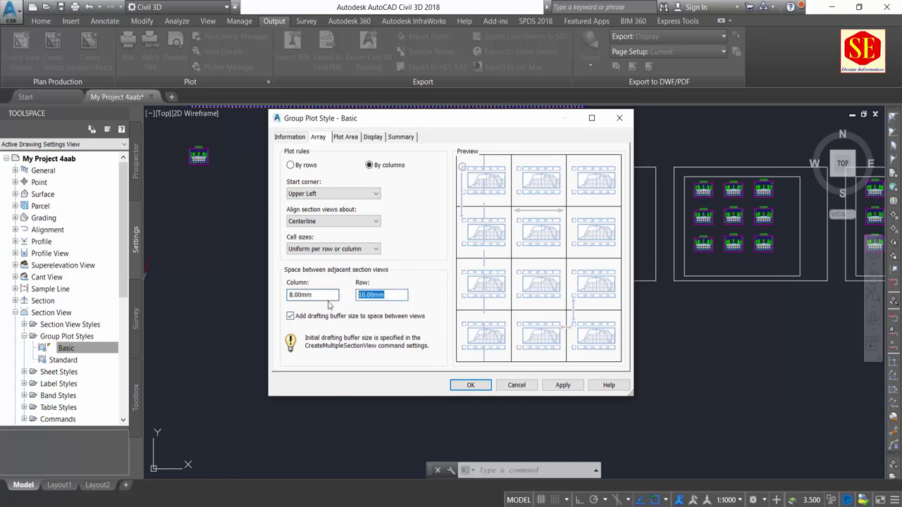
pyautogui.write('8')
pyautogui.click(347, 138)
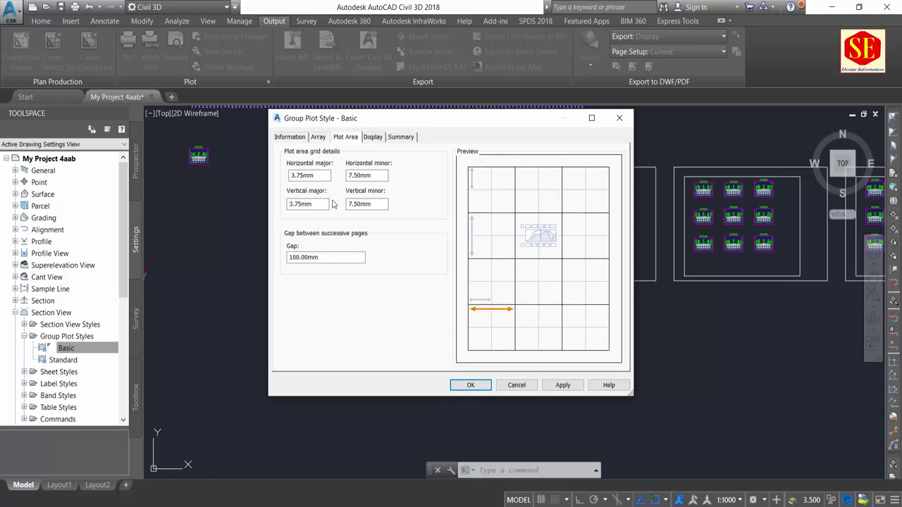
# Set the gap between pages to 90 mm and apply the change.
pyautogui.doubleClick(303, 257)
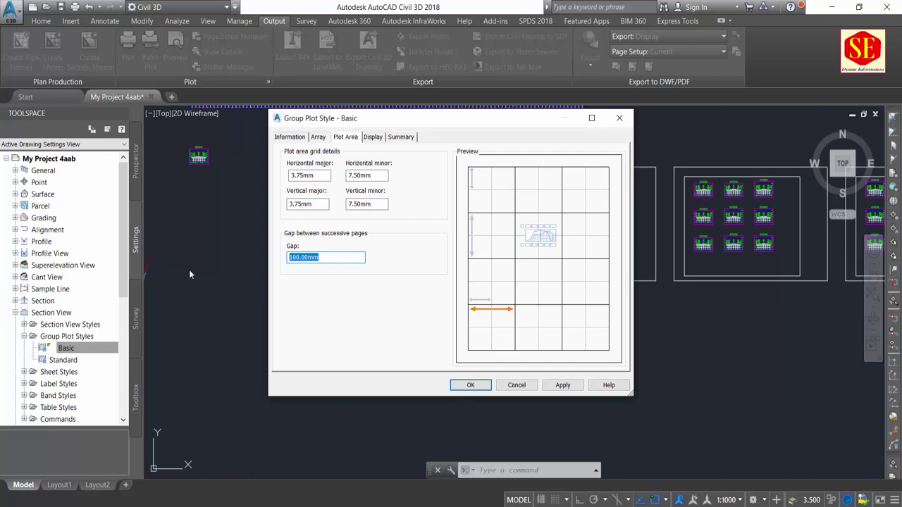
pyautogui.write('90')
pyautogui.click(310, 203)
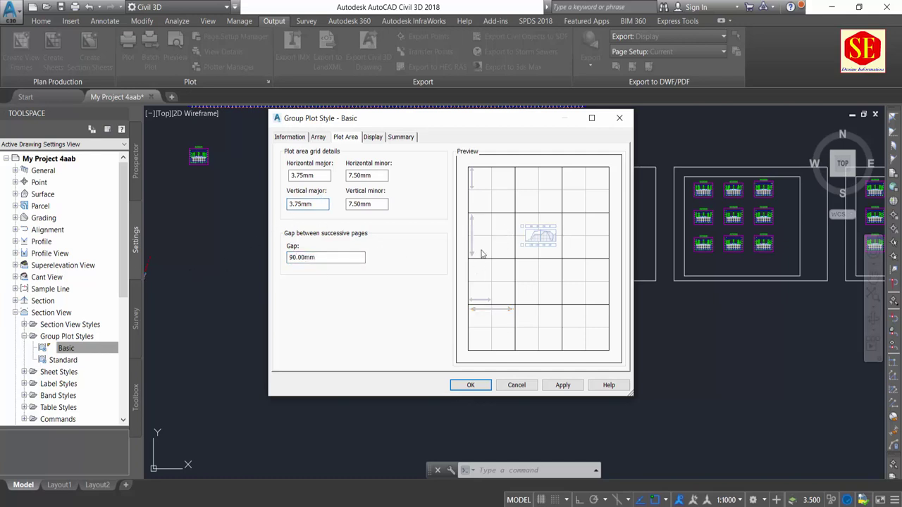
pyautogui.click(572, 390)
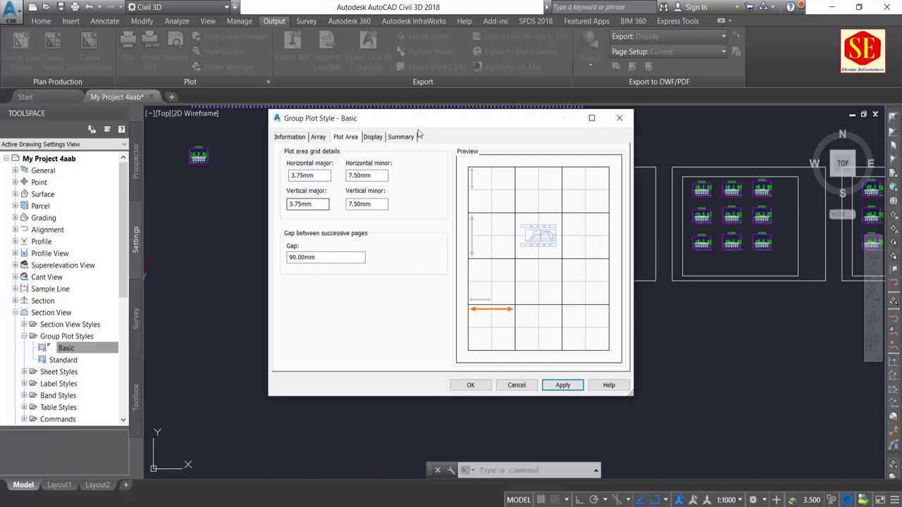
# Leave the major and minor grid line components hidden and confirm the Basic style.
pyautogui.click(372, 137)
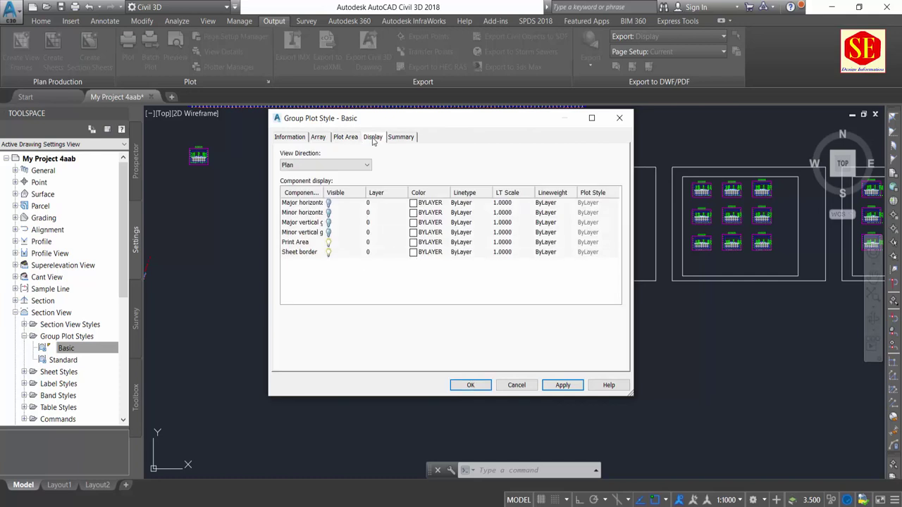
pyautogui.click(327, 203)
pyautogui.click(327, 213)
pyautogui.click(328, 223)
pyautogui.click(328, 233)
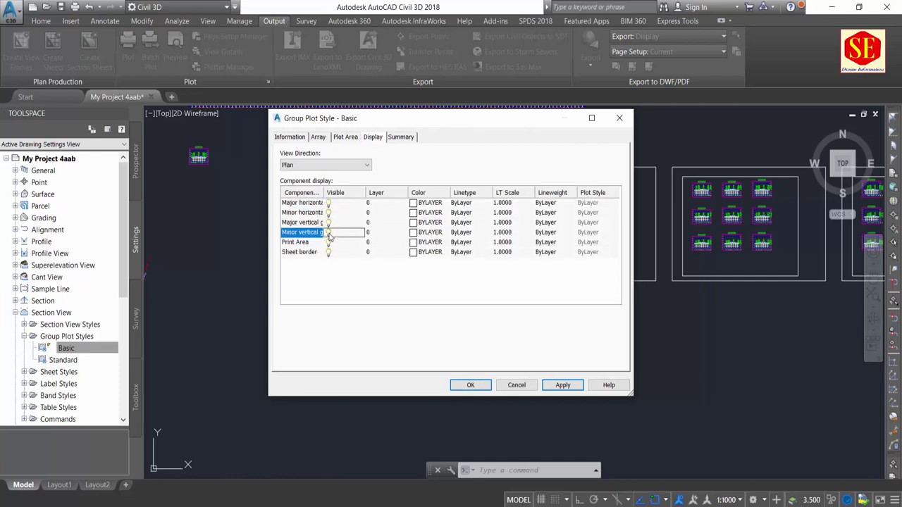
pyautogui.click(328, 232)
pyautogui.click(328, 222)
pyautogui.click(328, 213)
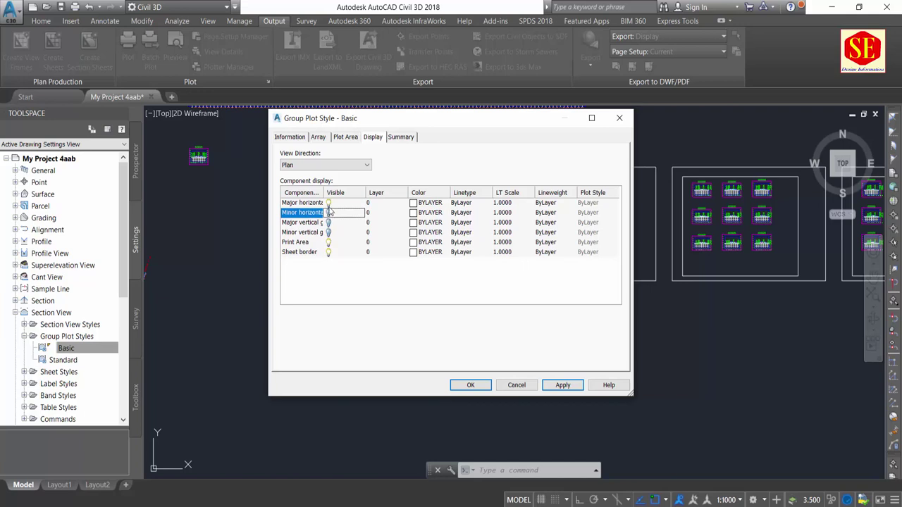
pyautogui.click(327, 203)
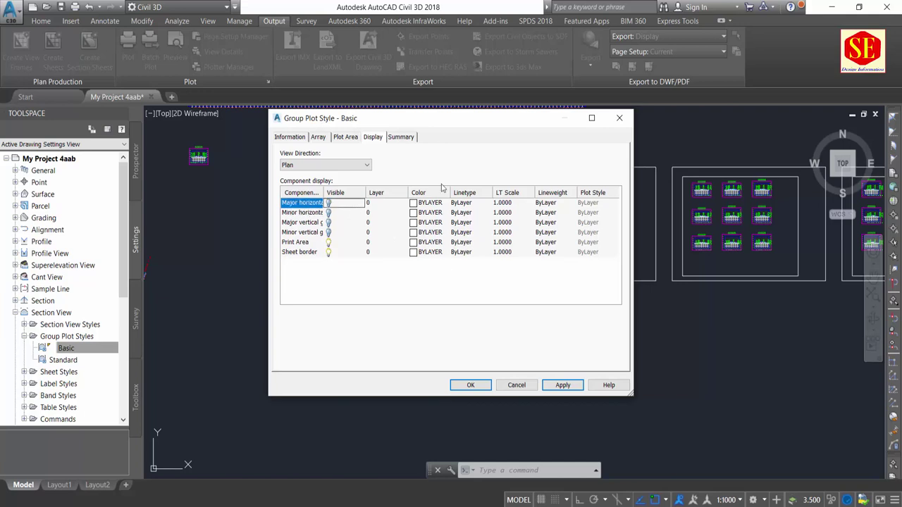
pyautogui.click(403, 137)
pyautogui.click(371, 138)
pyautogui.click(476, 387)
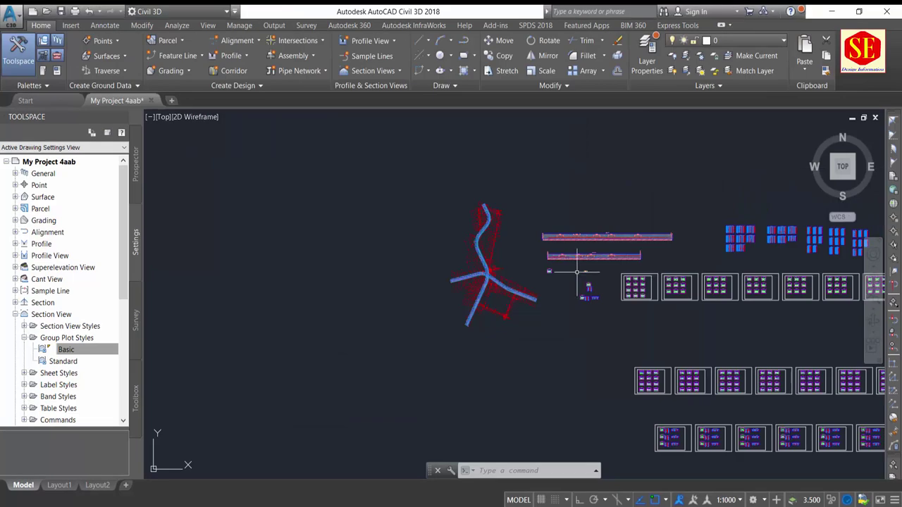
# Zoom around the model, then list point groups, surfaces, alignments and corridors in Prospector.
pyautogui.scroll(2, 232, 184)
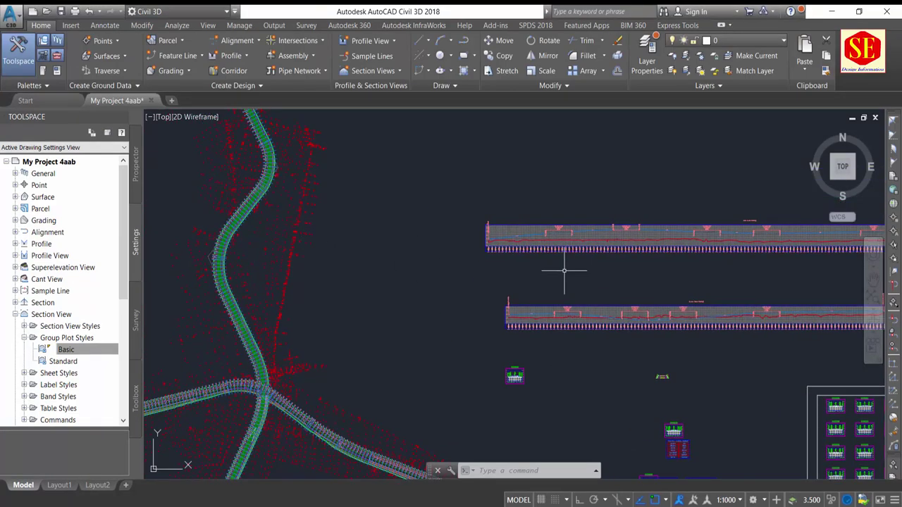
pyautogui.scroll(-5, 565, 268)
pyautogui.scroll(4, 479, 184)
pyautogui.scroll(-4, 374, 228)
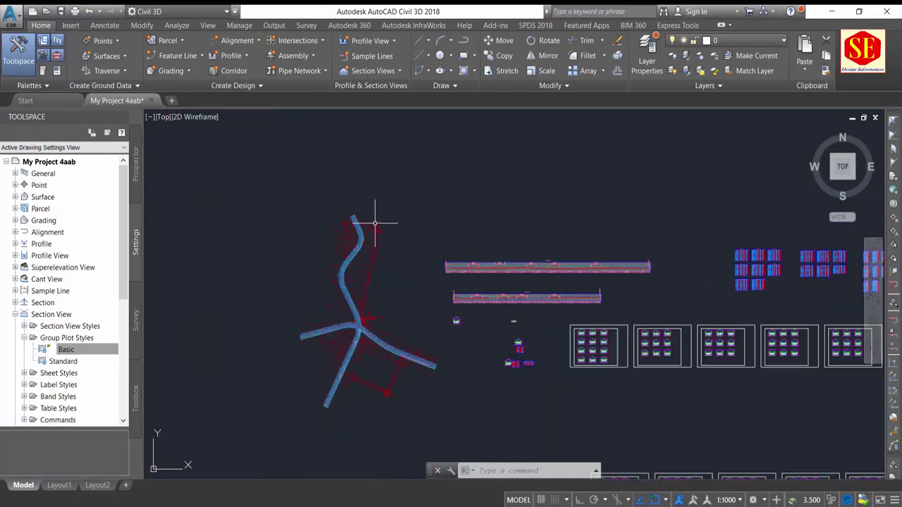
pyautogui.scroll(2, 359, 243)
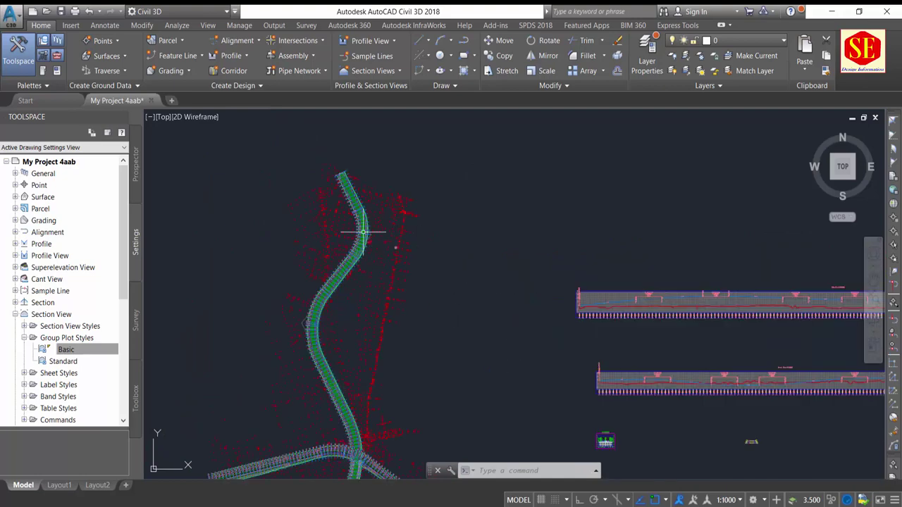
pyautogui.scroll(2, 361, 224)
pyautogui.scroll(-1, 370, 170)
pyautogui.scroll(-2, 498, 233)
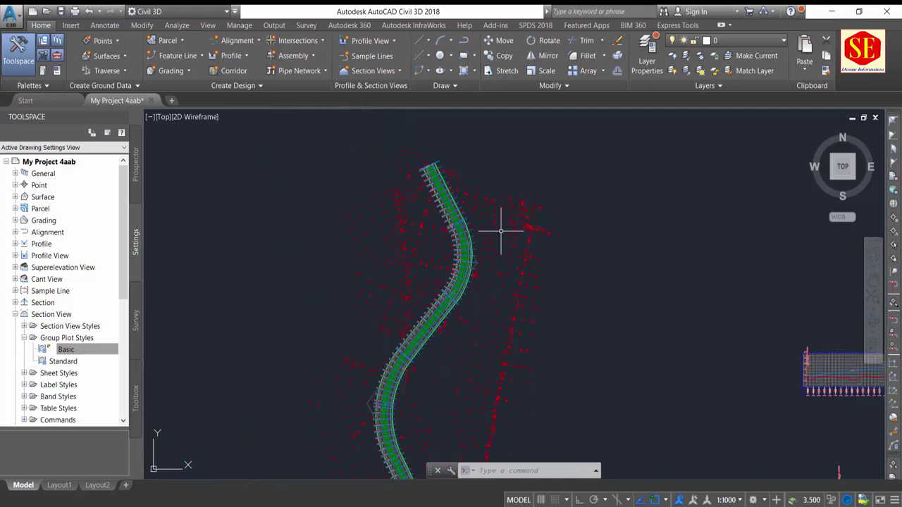
pyautogui.click(137, 171)
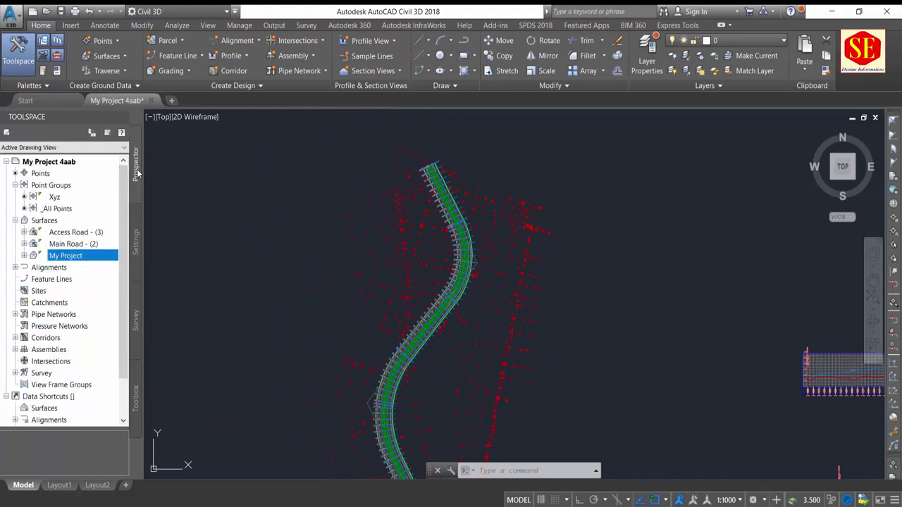
# Turn on border and contour display in the My Project surface style and apply it.
pyautogui.rightClick(89, 259)
pyautogui.click(122, 272)
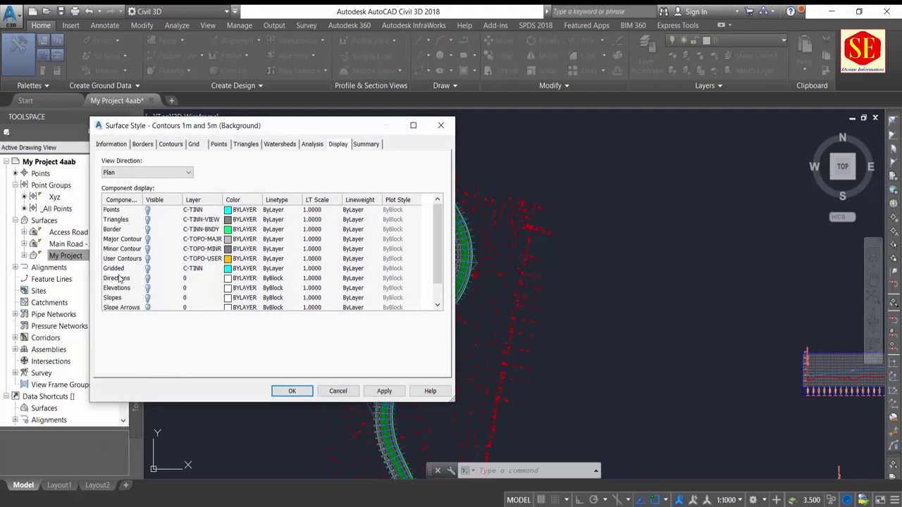
pyautogui.click(147, 239)
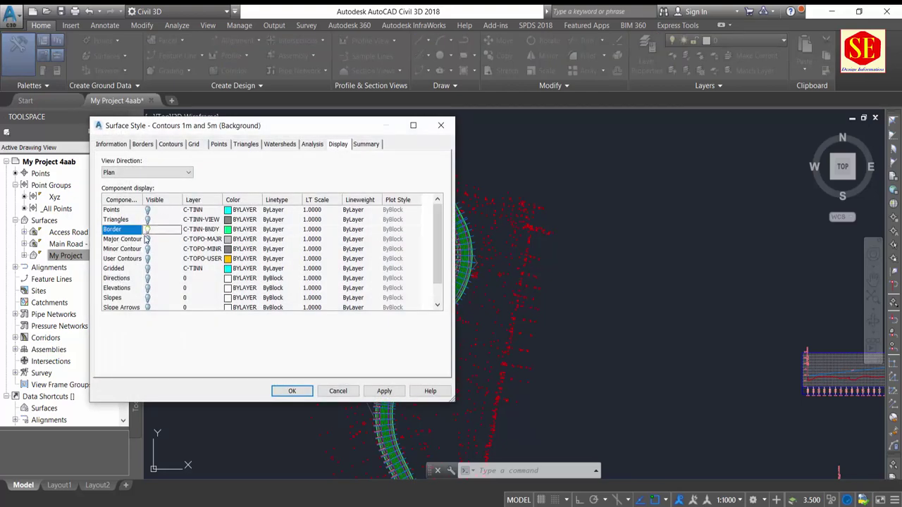
pyautogui.click(147, 248)
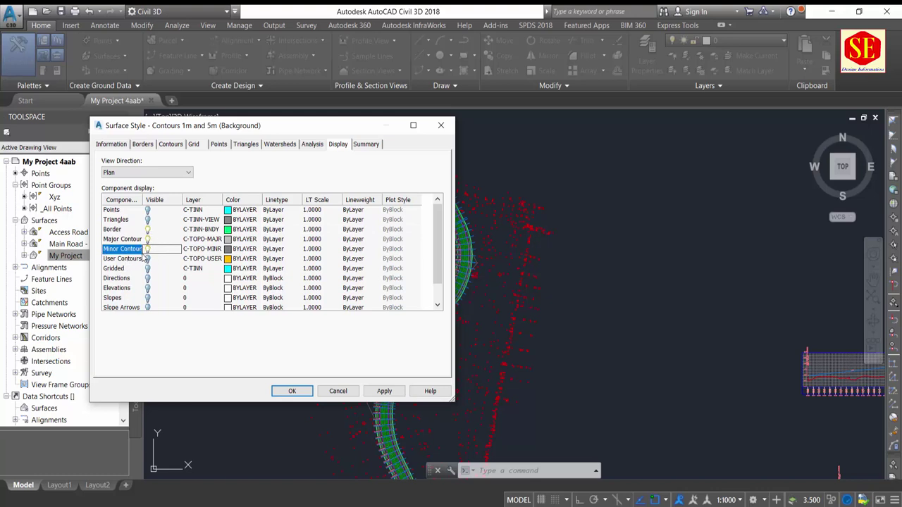
pyautogui.click(396, 395)
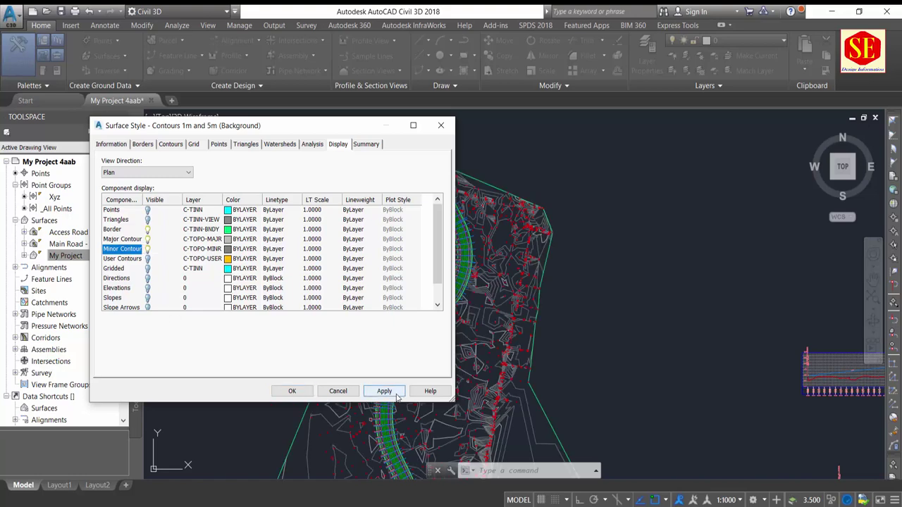
pyautogui.click(292, 391)
pyautogui.scroll(3, 491, 243)
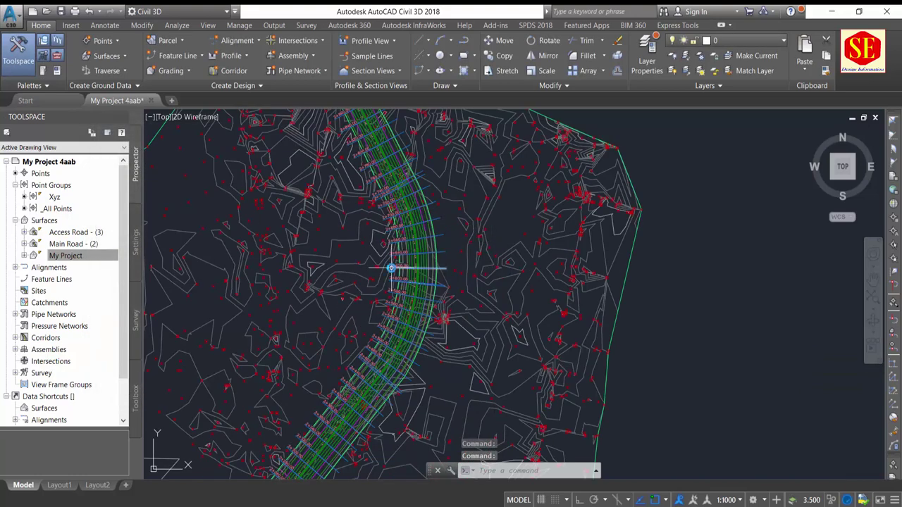
pyautogui.scroll(-3, 393, 268)
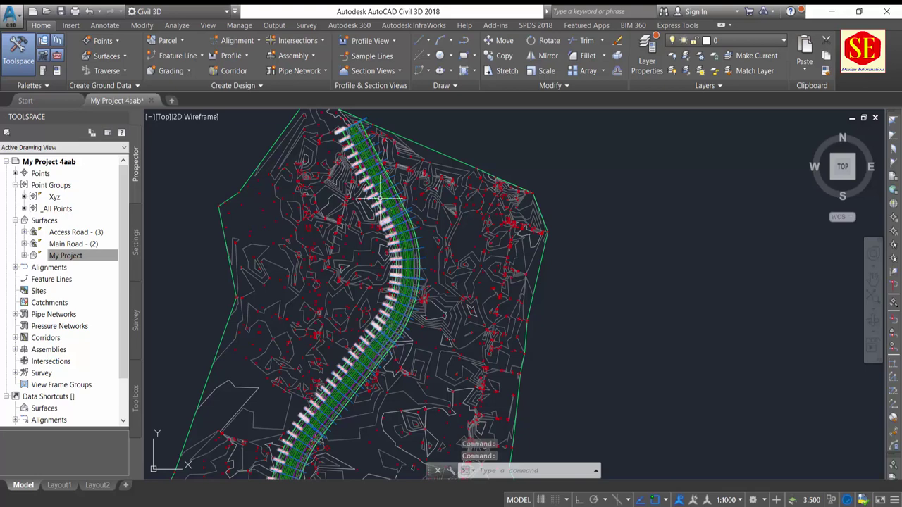
# Zoom over the contoured surface and corridor, then show the Output ribbon tools.
pyautogui.scroll(-1, 391, 172)
pyautogui.scroll(-1, 395, 175)
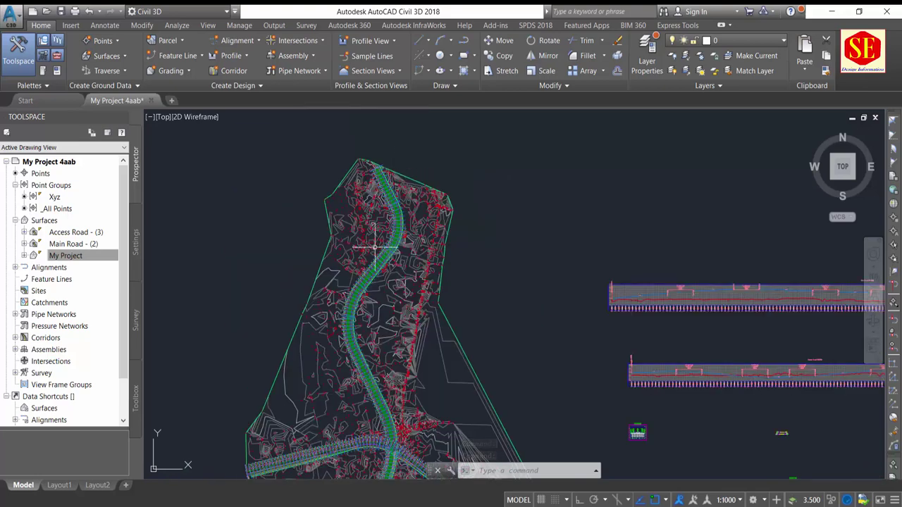
pyautogui.scroll(3, 376, 245)
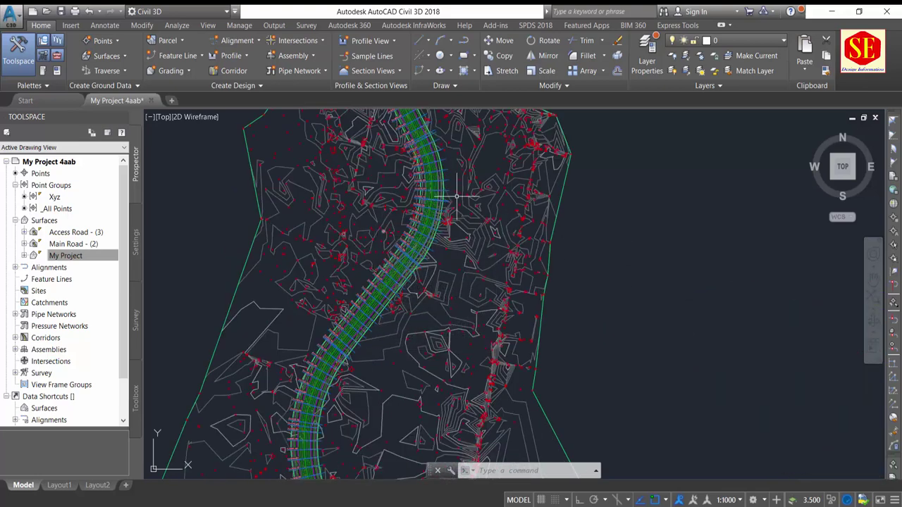
pyautogui.scroll(-1, 440, 201)
pyautogui.scroll(-1, 450, 211)
pyautogui.scroll(-1, 460, 219)
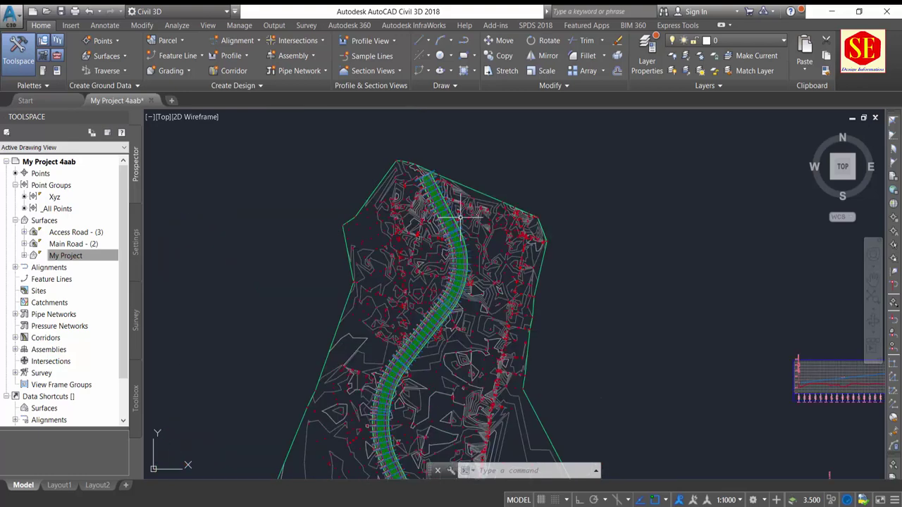
pyautogui.scroll(-1, 409, 226)
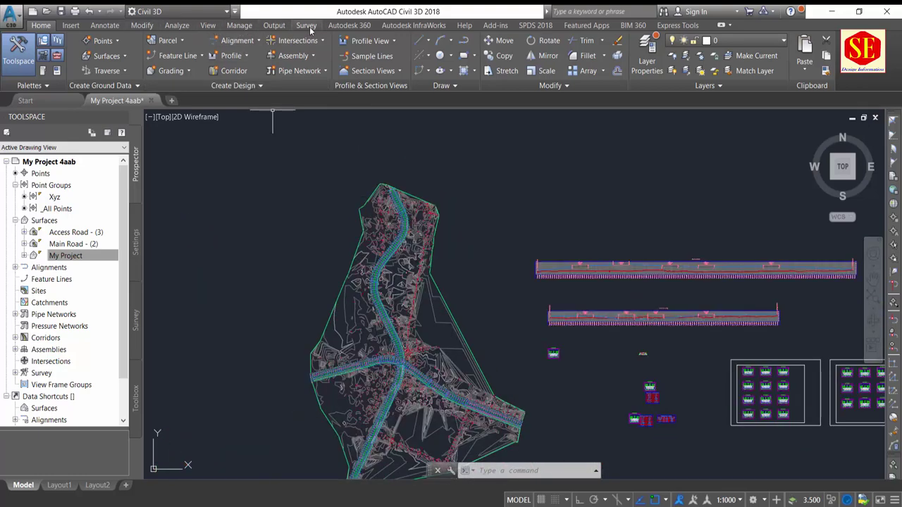
pyautogui.click(275, 26)
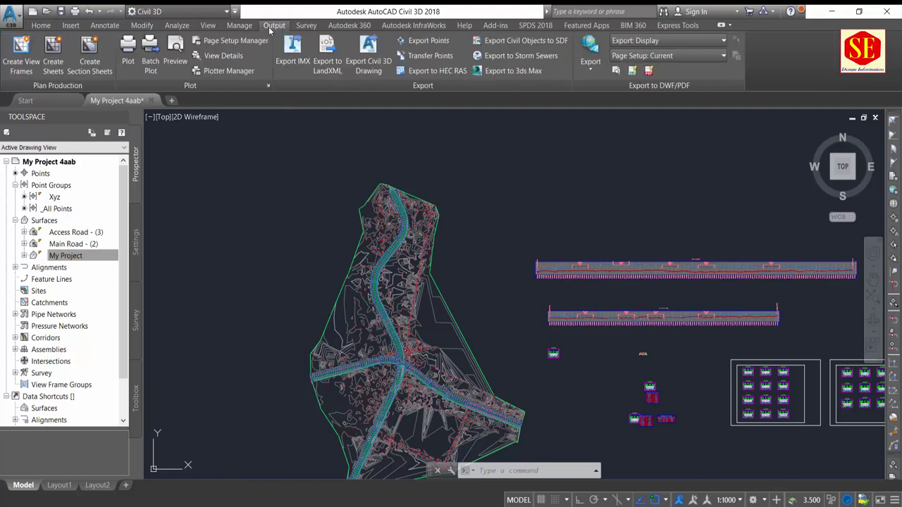
# Create view frames for Main Road over its automatic range 0+000.00m–2+961.91m.
pyautogui.click(30, 78)
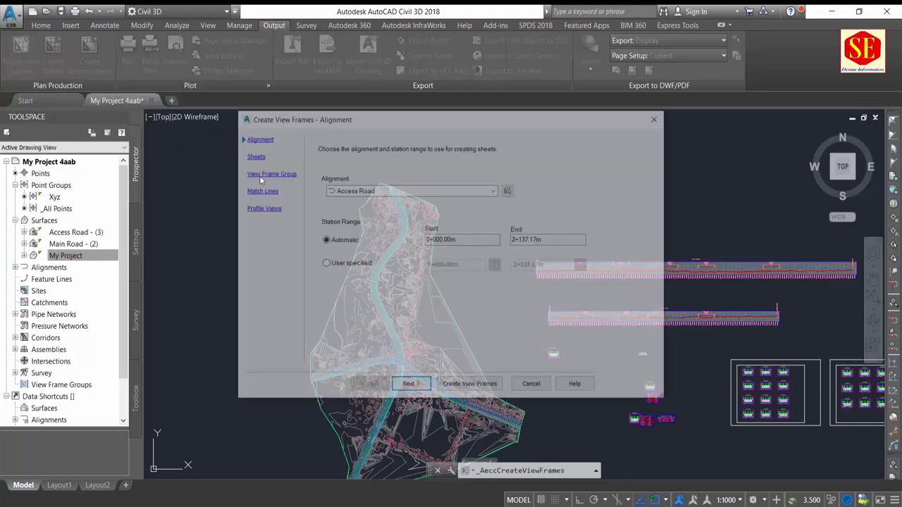
pyautogui.click(403, 191)
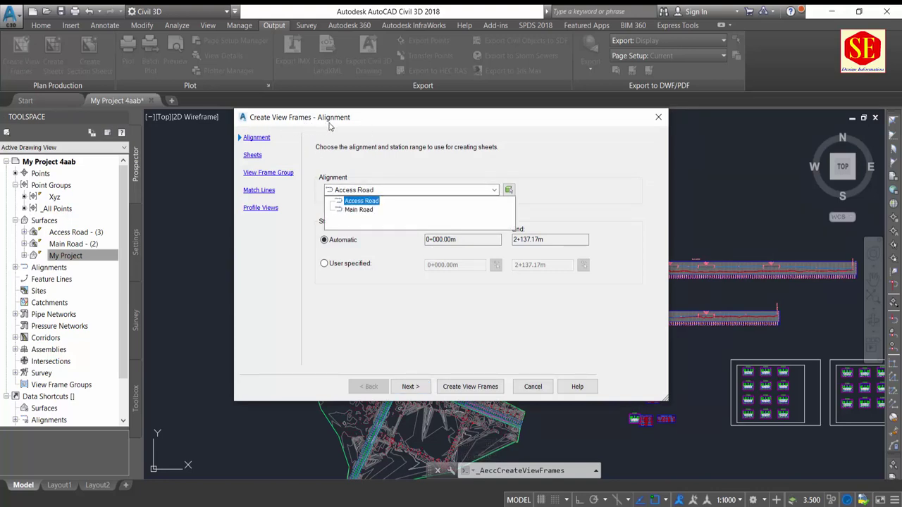
pyautogui.click(358, 209)
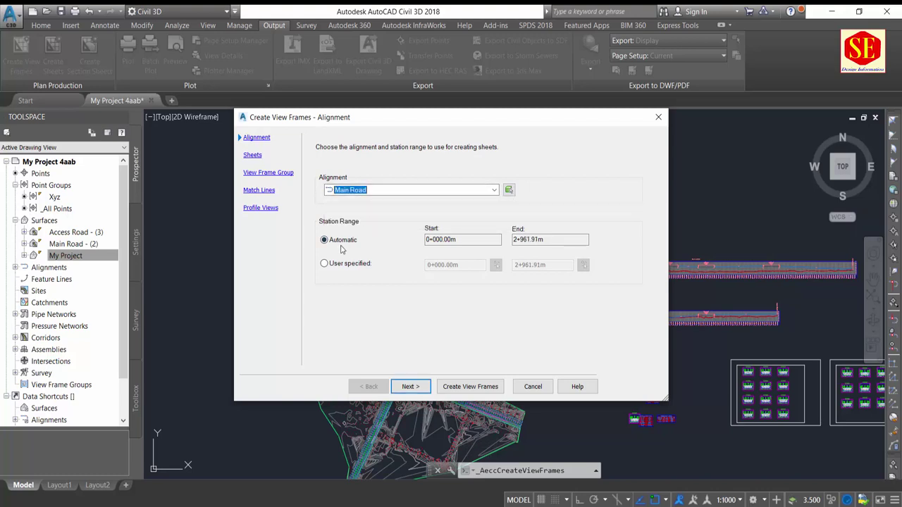
pyautogui.click(560, 240)
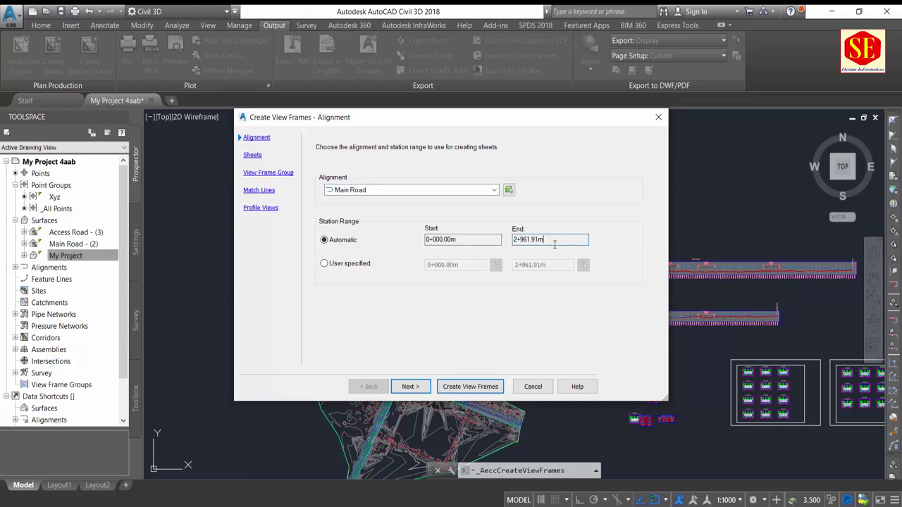
pyautogui.click(331, 263)
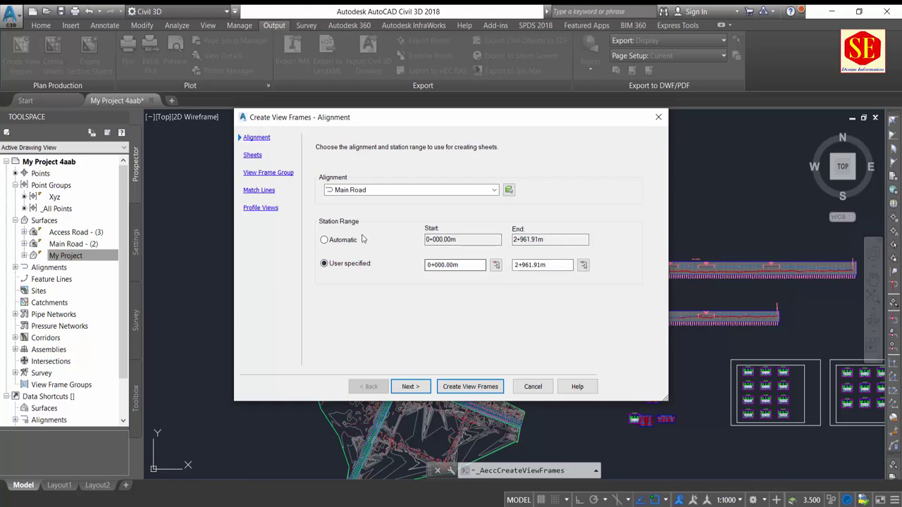
pyautogui.click(338, 241)
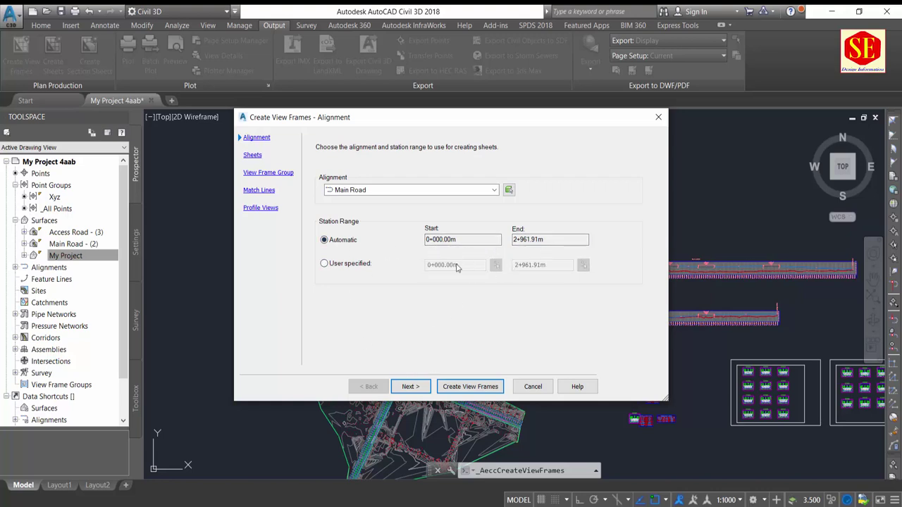
pyautogui.click(410, 388)
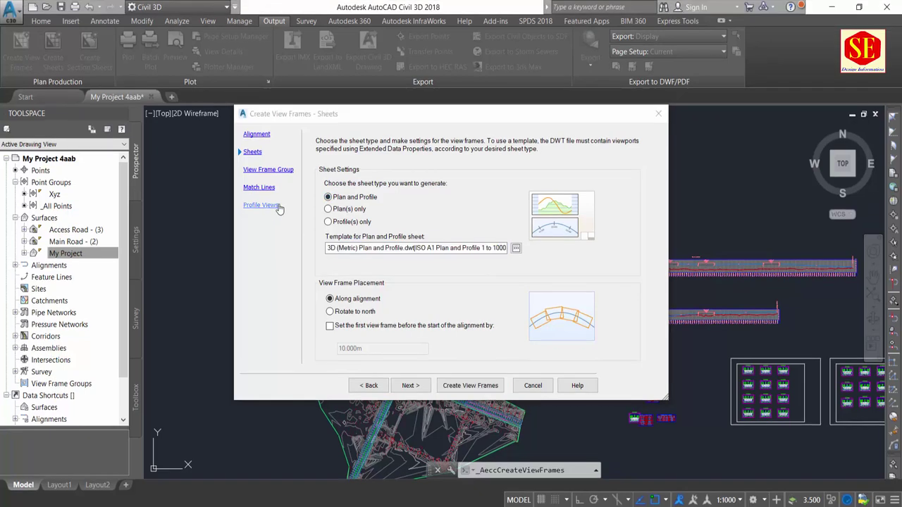
# Use Plan and Profile sheets with the ISO A1 Plan and Profile 1 to 1000 layout.
pyautogui.click(328, 209)
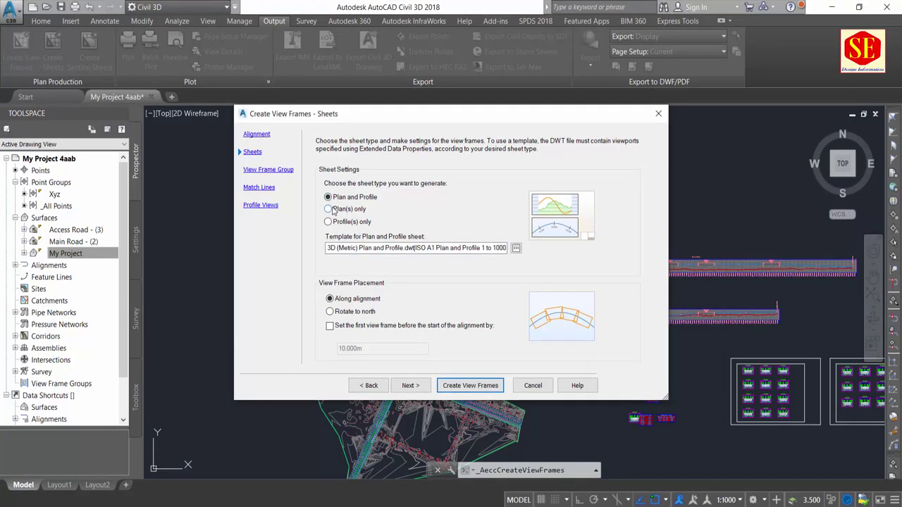
pyautogui.click(328, 222)
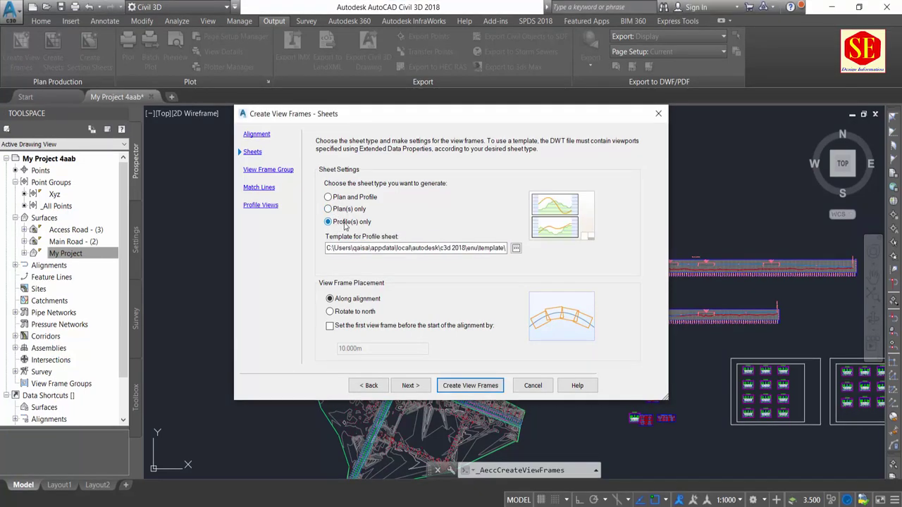
pyautogui.click(329, 197)
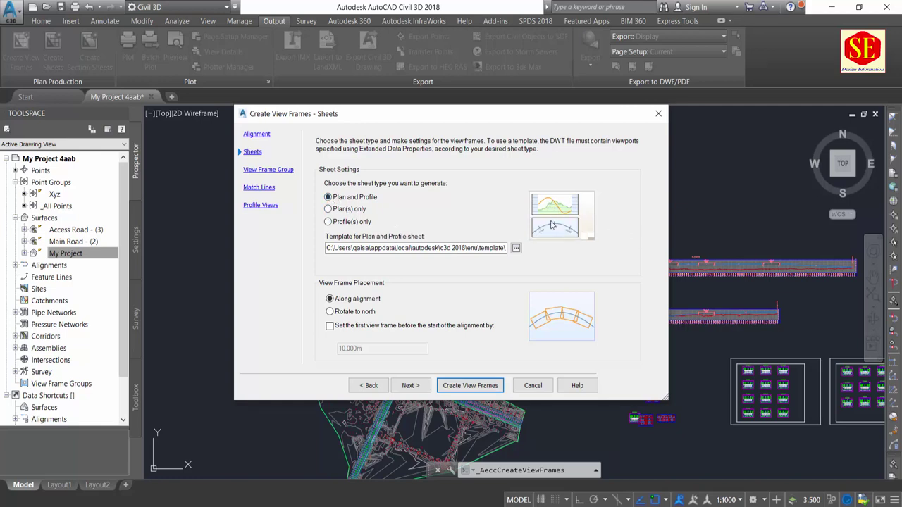
pyautogui.click(516, 248)
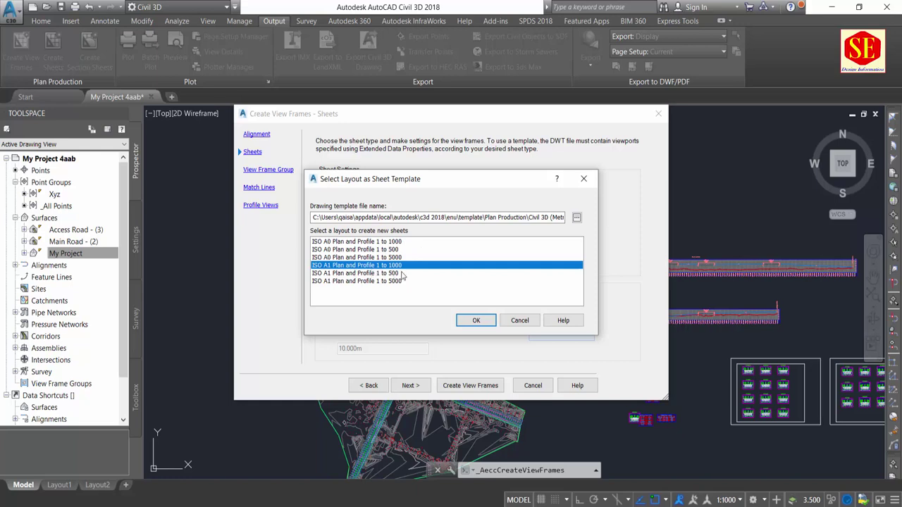
pyautogui.click(474, 320)
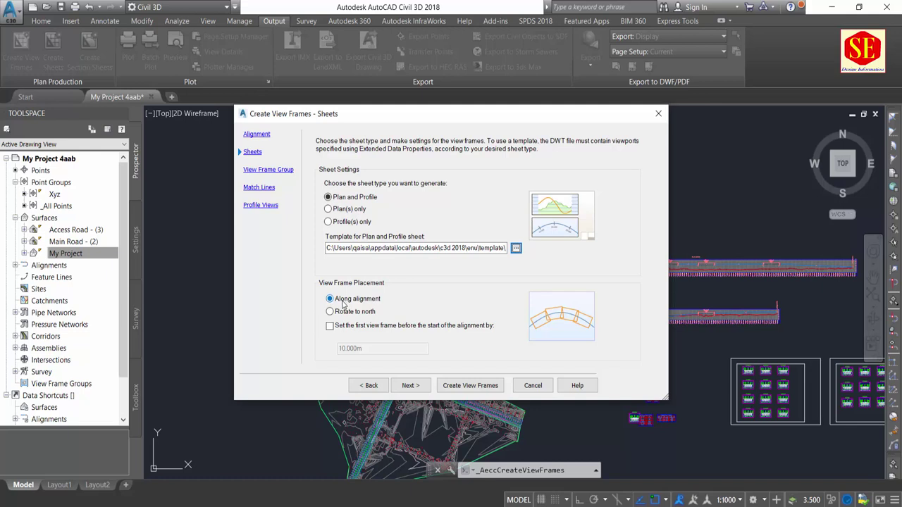
pyautogui.click(414, 392)
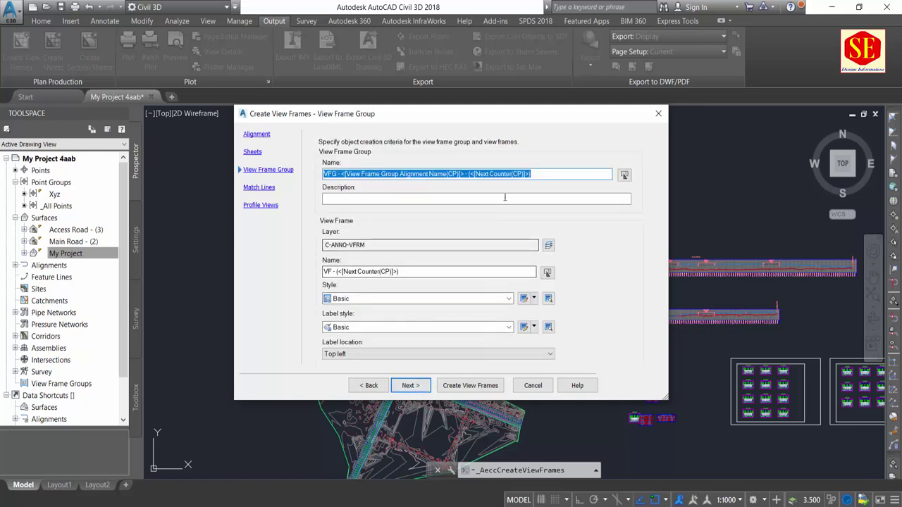
# Keep view frame layer C-ANNO-VFRM, Basic style and label, and Top left label location.
pyautogui.click(543, 177)
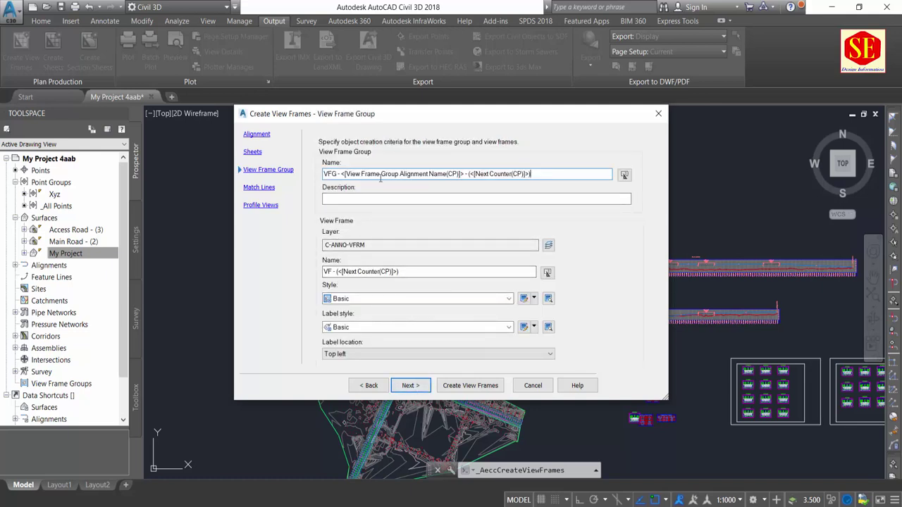
pyautogui.click(431, 198)
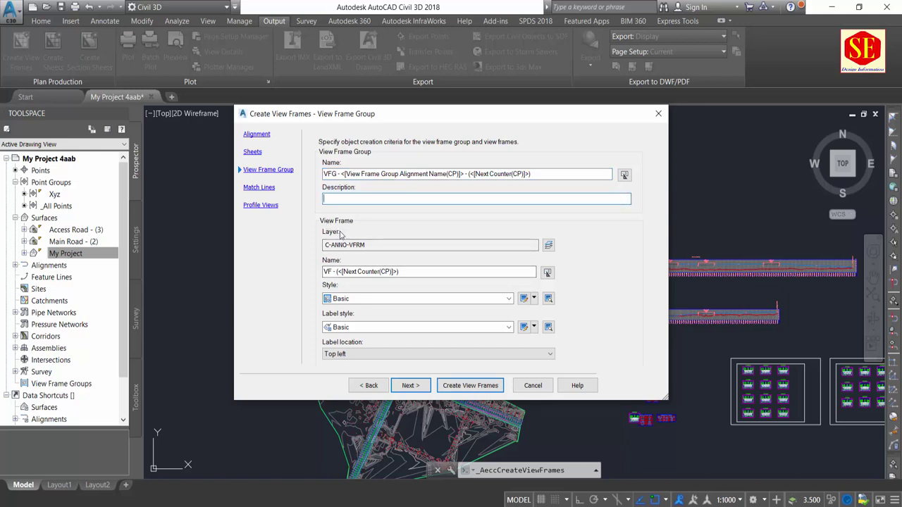
pyautogui.click(377, 246)
pyautogui.click(337, 274)
pyautogui.click(365, 299)
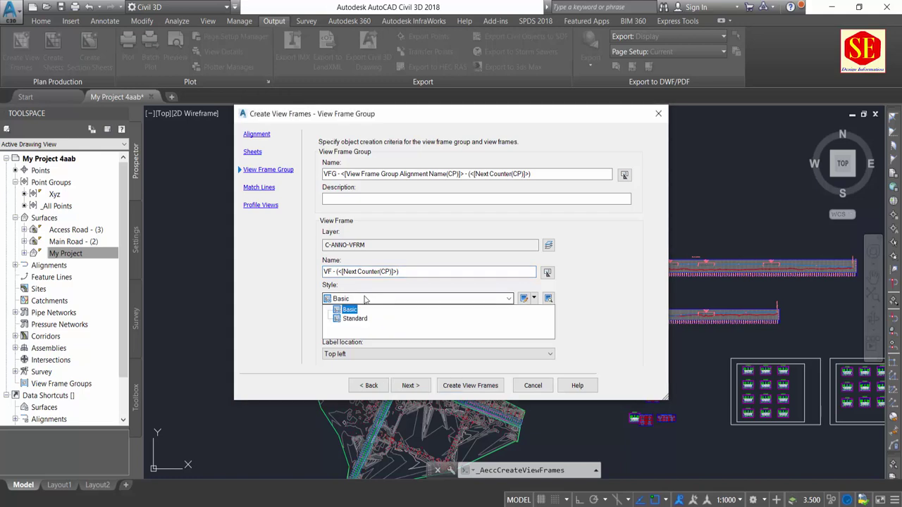
pyautogui.click(365, 299)
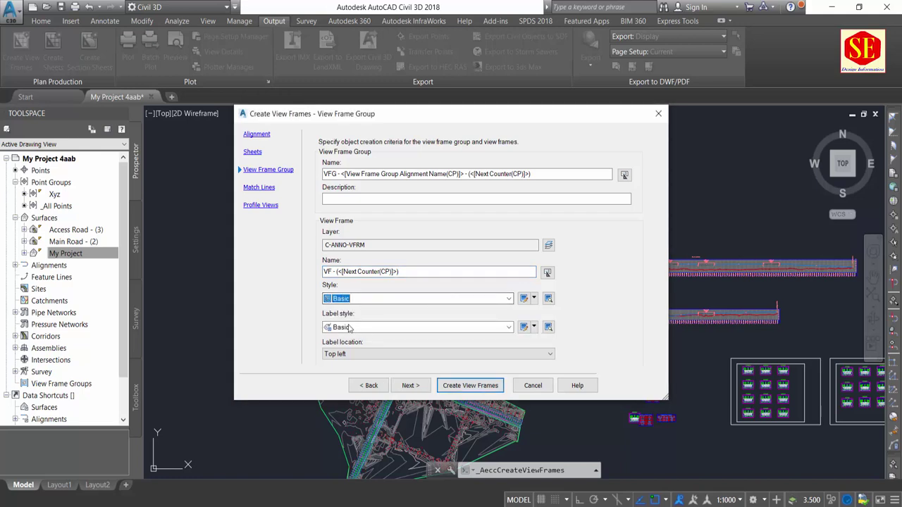
pyautogui.click(348, 327)
pyautogui.click(347, 327)
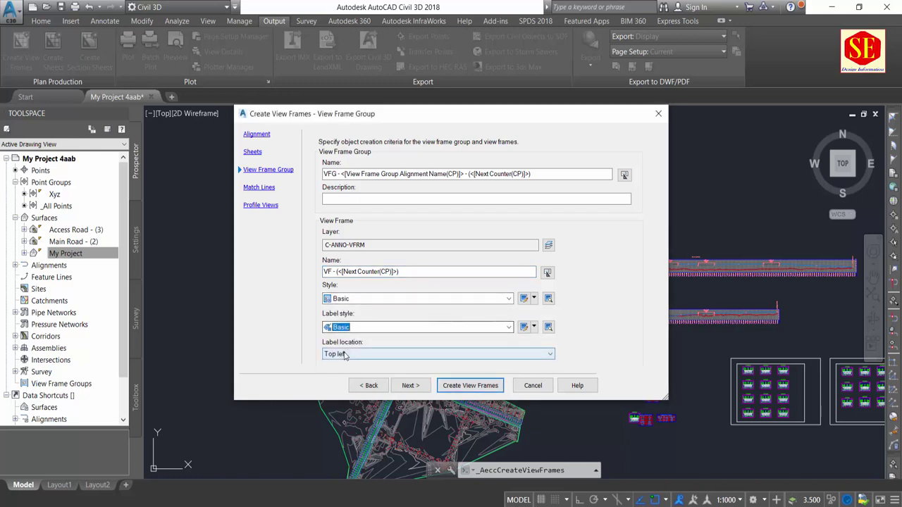
pyautogui.click(345, 354)
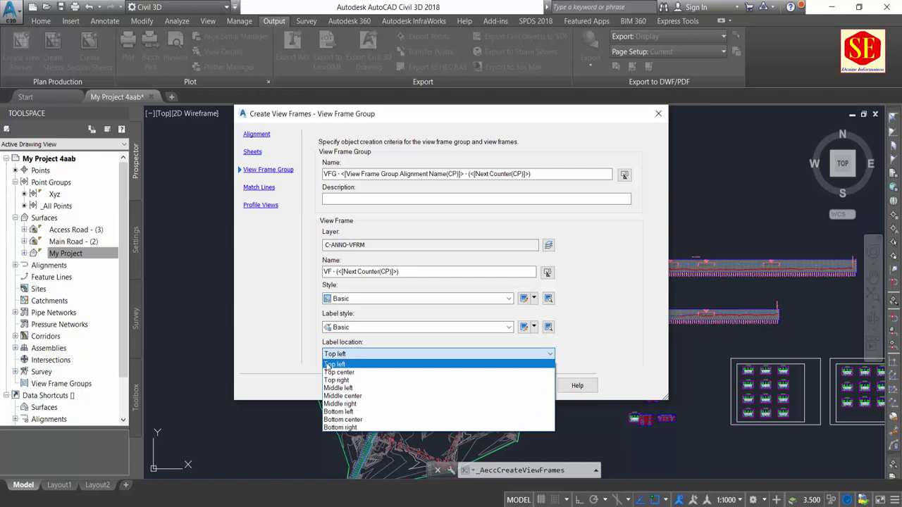
pyautogui.click(334, 365)
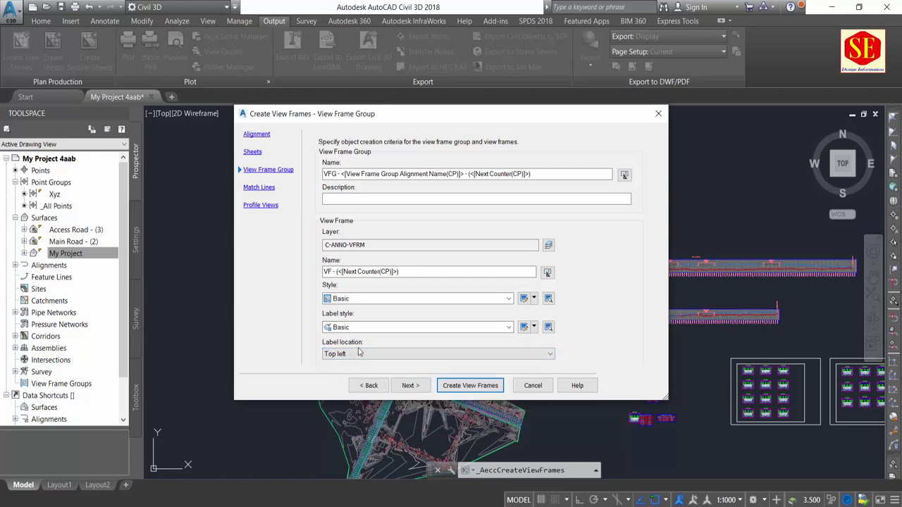
pyautogui.click(409, 385)
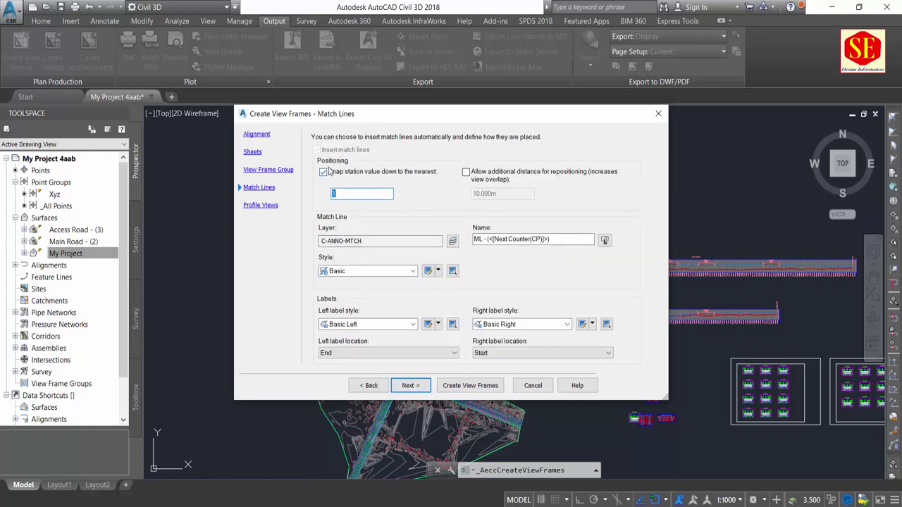
# Keep snap value 1, use Profile View style and Elevations and Stations bands, then create frames.
pyautogui.click(347, 195)
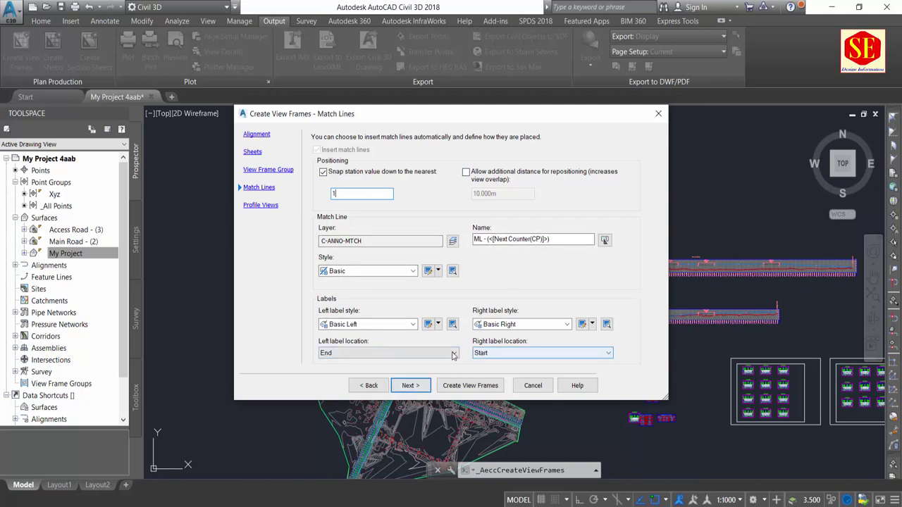
pyautogui.click(411, 386)
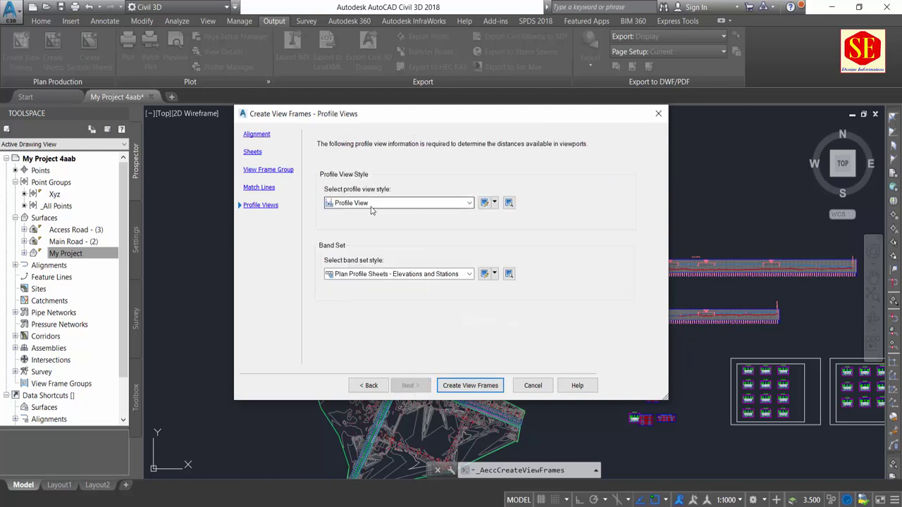
pyautogui.click(508, 203)
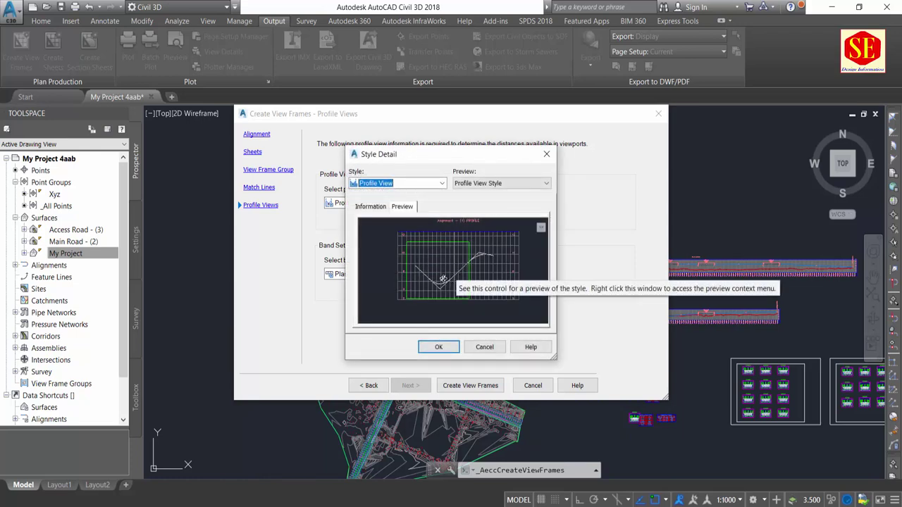
pyautogui.click(483, 348)
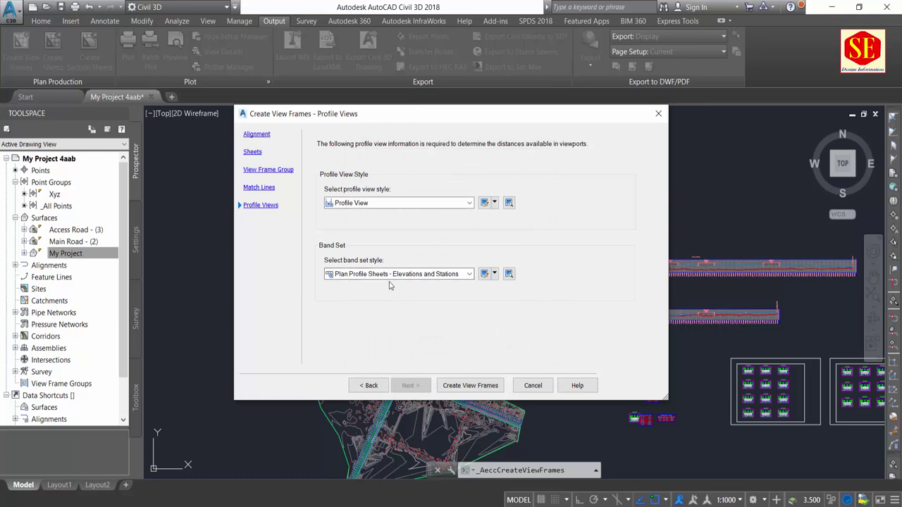
pyautogui.click(508, 274)
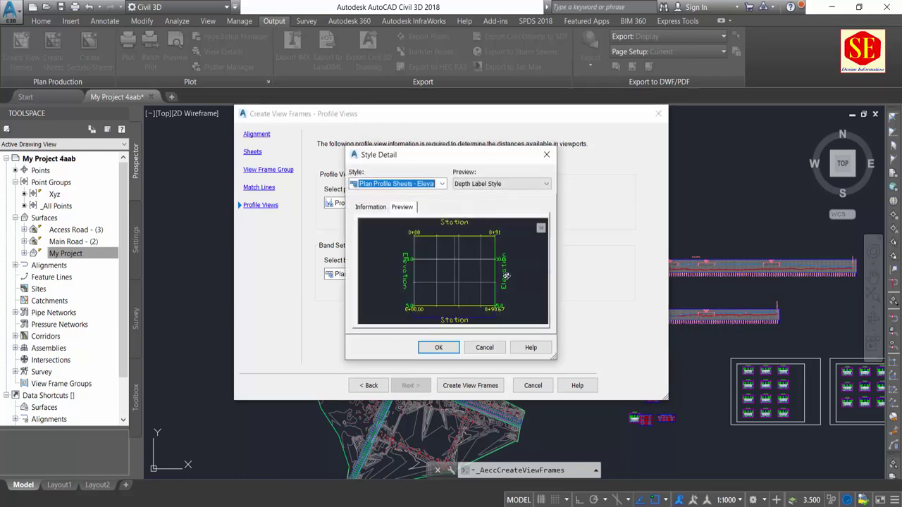
pyautogui.click(438, 347)
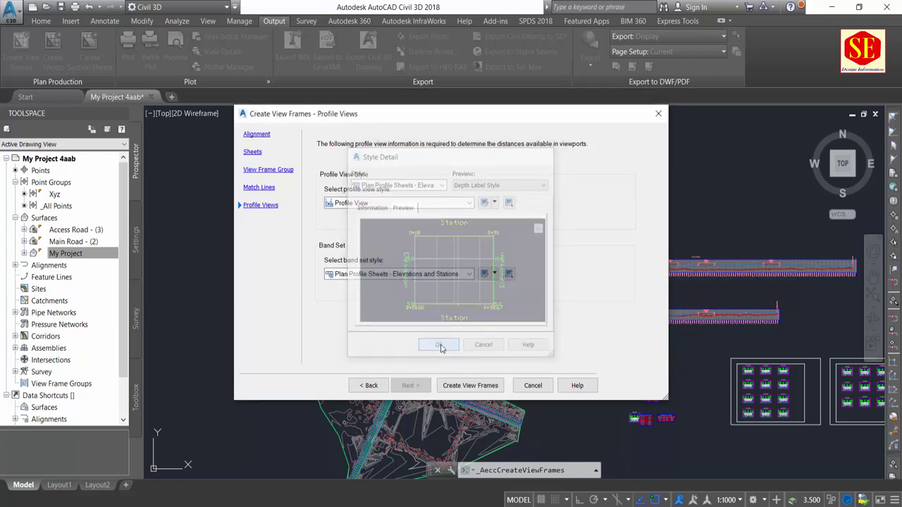
pyautogui.click(454, 387)
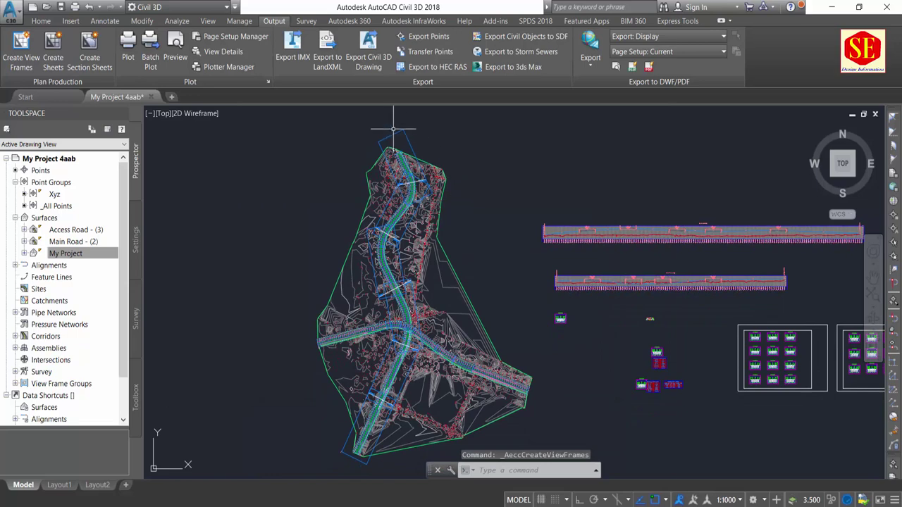
pyautogui.scroll(2, 401, 137)
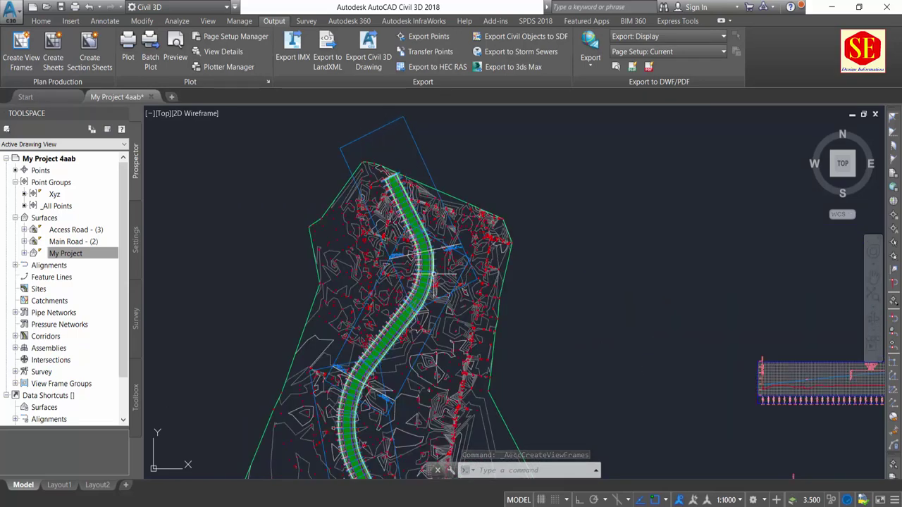
pyautogui.moveTo(427, 253); pyautogui.dragTo(467, 187, button='middle')
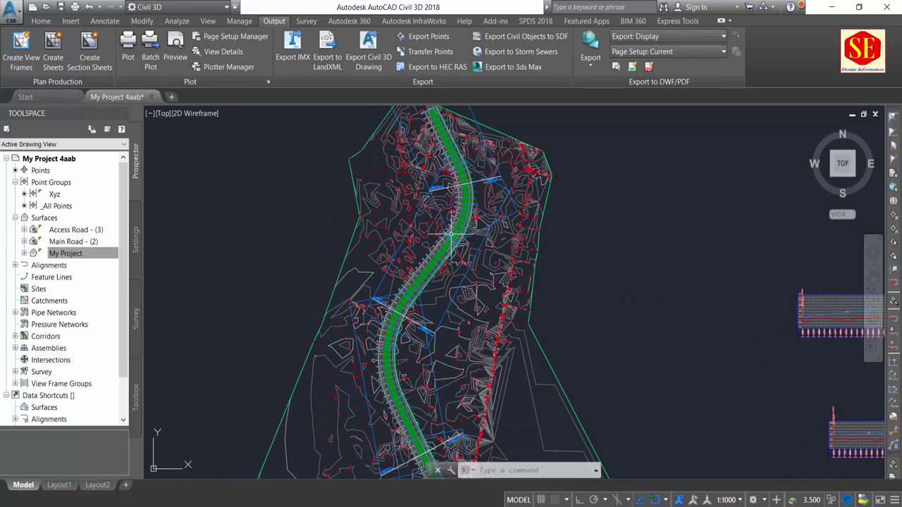
pyautogui.scroll(1, 380, 296)
pyautogui.scroll(2, 359, 239)
pyautogui.scroll(1, 350, 224)
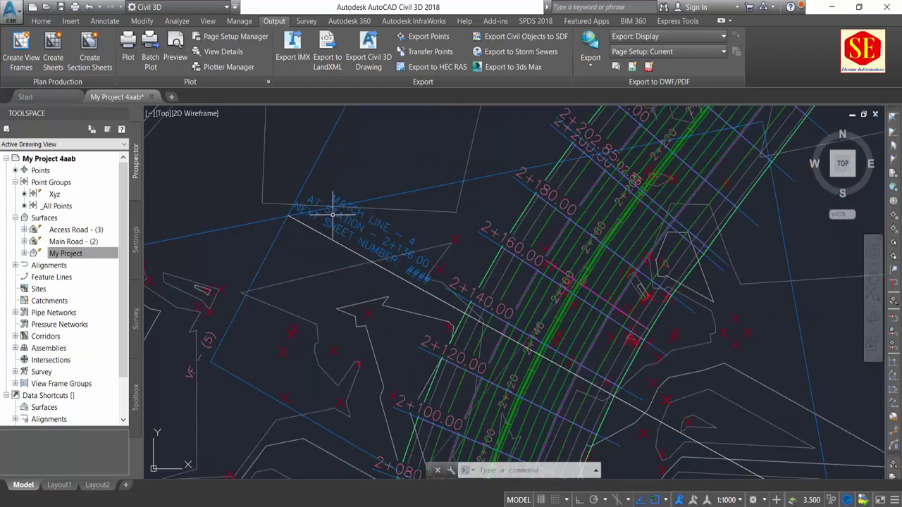
pyautogui.scroll(-3, 303, 197)
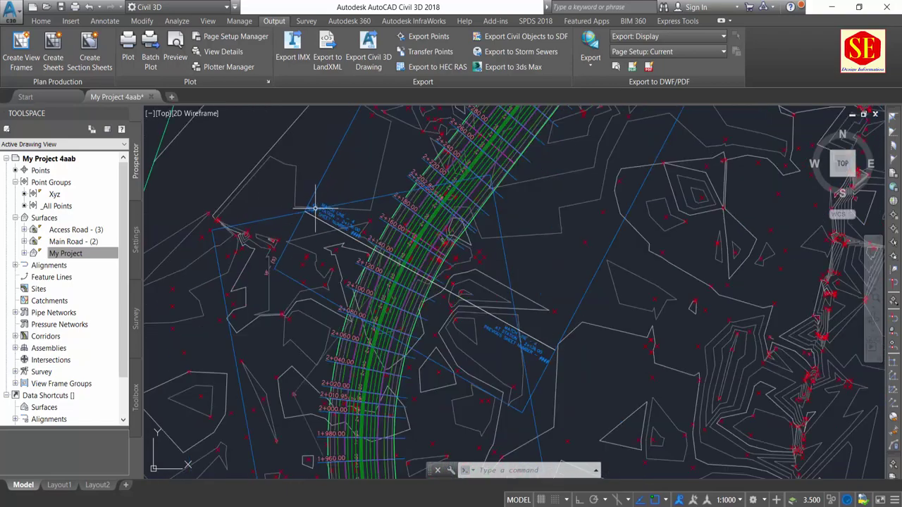
pyautogui.scroll(-1, 395, 225)
pyautogui.scroll(-2, 428, 211)
pyautogui.scroll(-1, 422, 218)
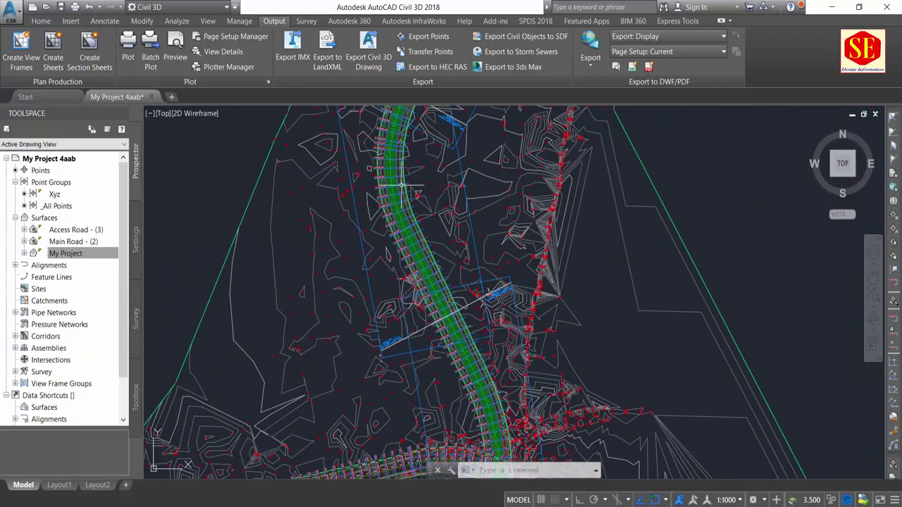
pyautogui.scroll(-1, 412, 243)
pyautogui.scroll(1, 414, 243)
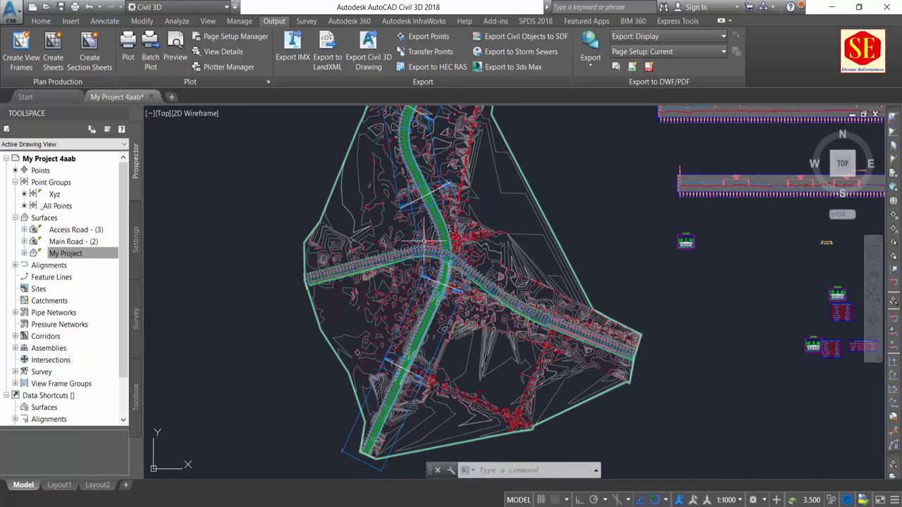
pyautogui.scroll(-1, 434, 329)
pyautogui.moveTo(424, 241); pyautogui.dragTo(434, 350, button='middle')
pyautogui.moveTo(443, 161); pyautogui.dragTo(432, 270, button='middle')
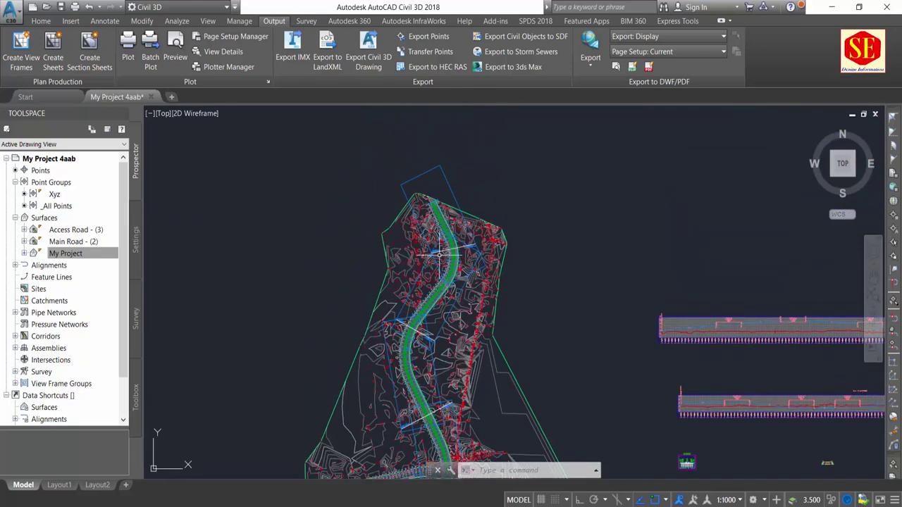
pyautogui.click(54, 49)
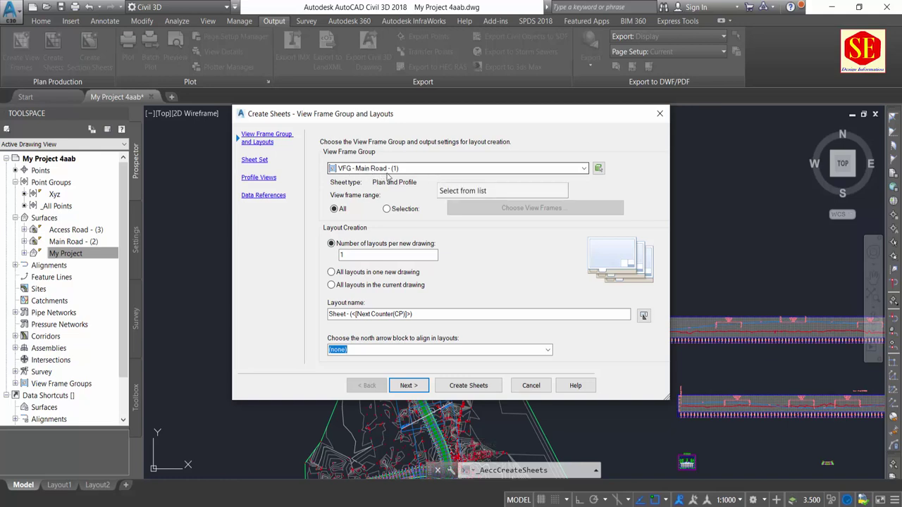
# Keep VFG - Main Road - (1) for the new sheet set and Main Road1 as the profile view settings source.
pyautogui.click(376, 255)
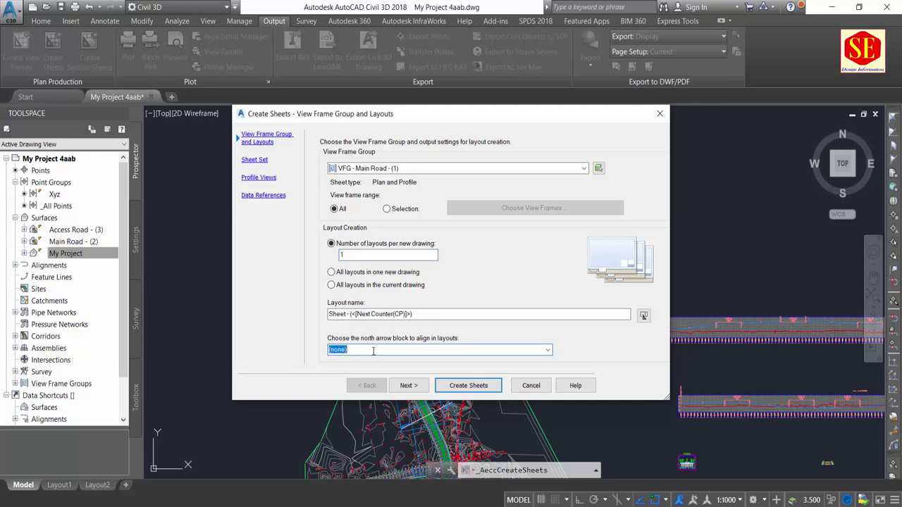
pyautogui.click(409, 386)
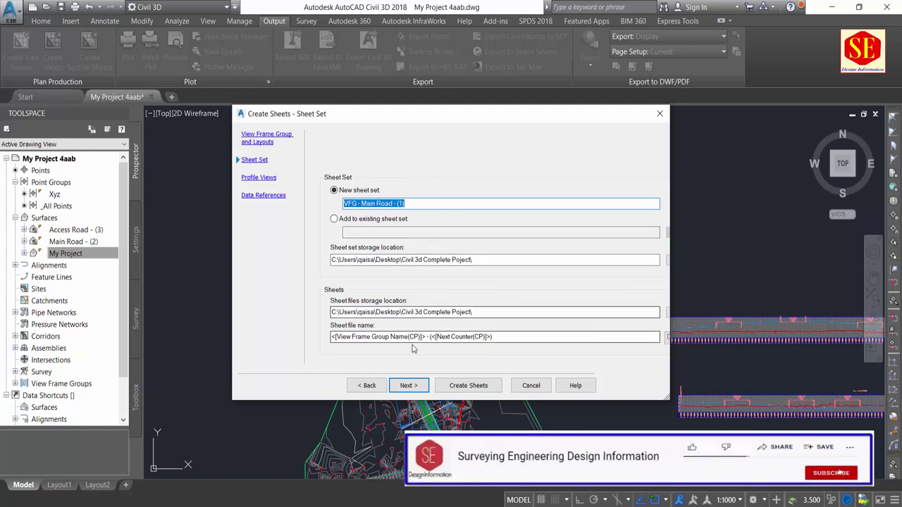
pyautogui.click(408, 388)
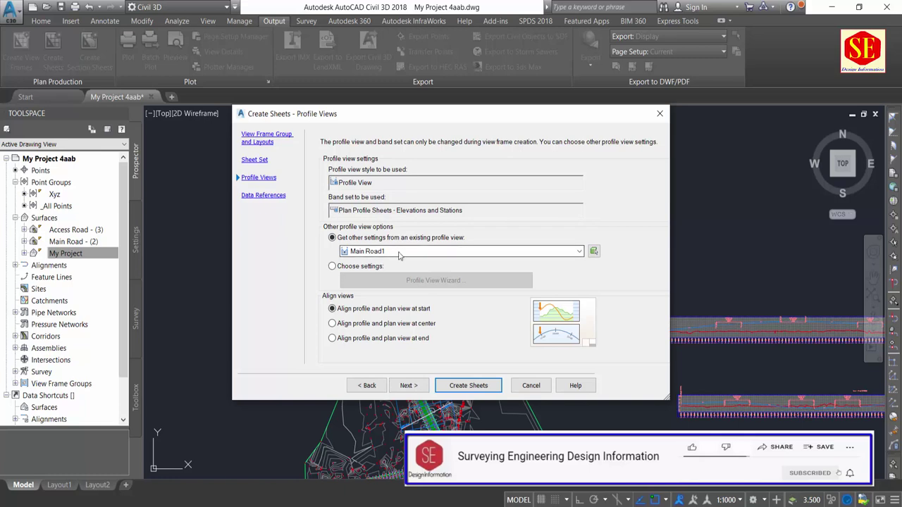
pyautogui.click(563, 254)
pyautogui.click(563, 254)
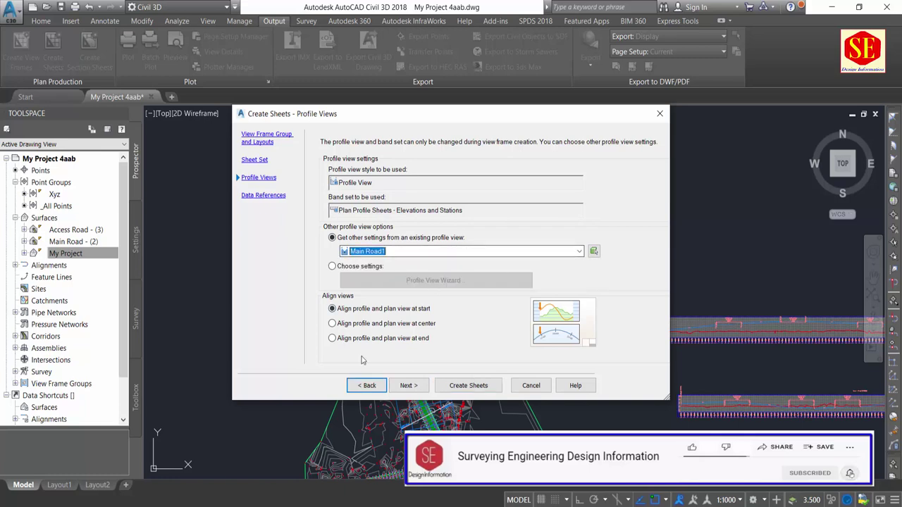
pyautogui.click(410, 388)
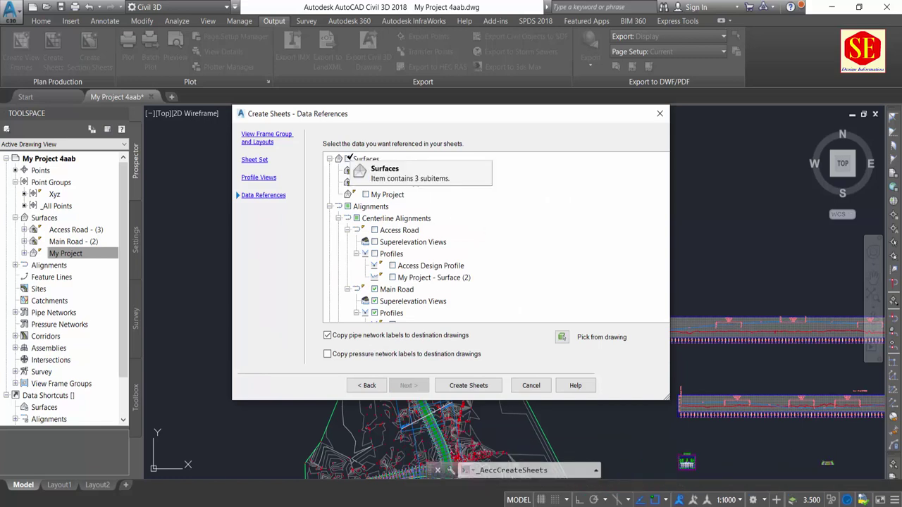
# Tick all three surfaces and Access Road with its profiles as data references, then create sheets, saving the drawing.
pyautogui.click(348, 159)
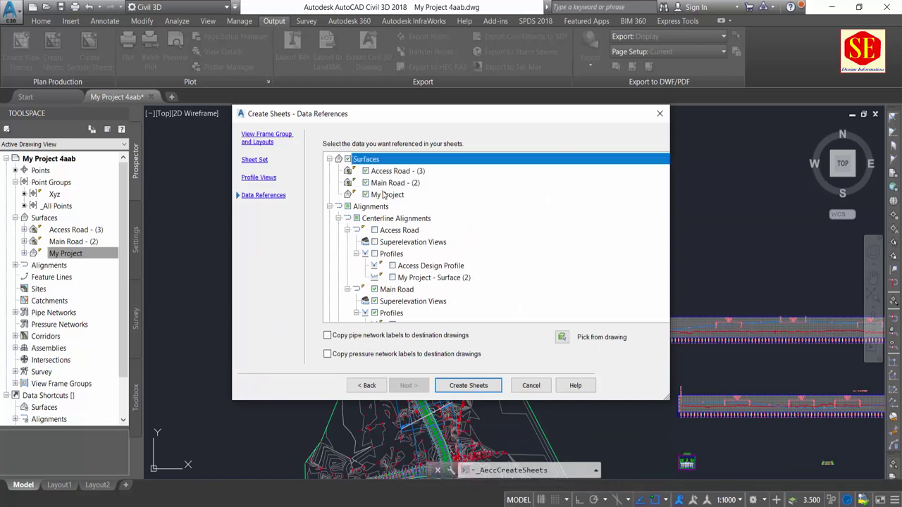
pyautogui.click(366, 172)
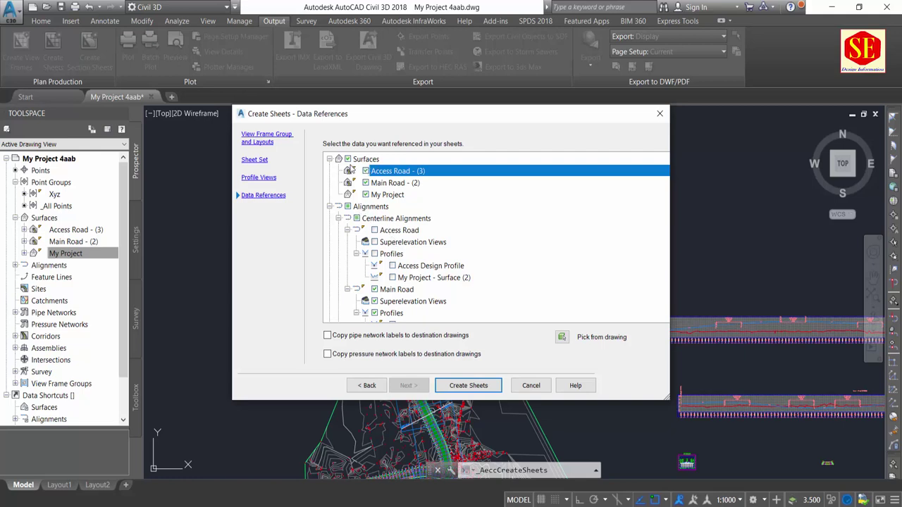
pyautogui.click(375, 229)
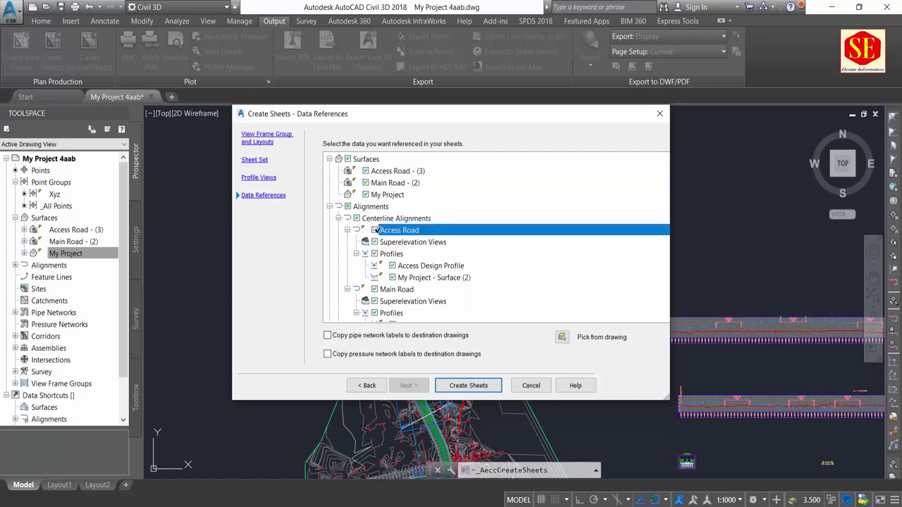
pyautogui.scroll(-1, 414, 282)
pyautogui.scroll(-2, 448, 286)
pyautogui.scroll(-1, 446, 278)
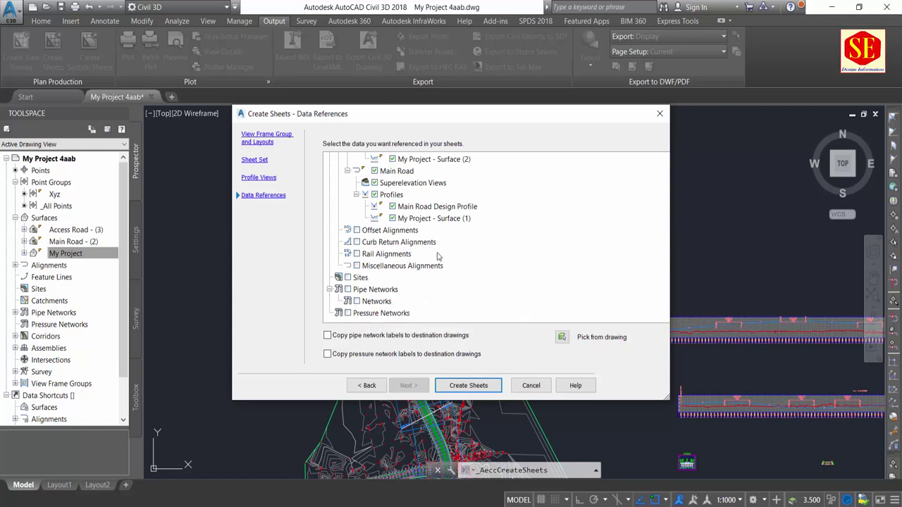
pyautogui.scroll(4, 405, 223)
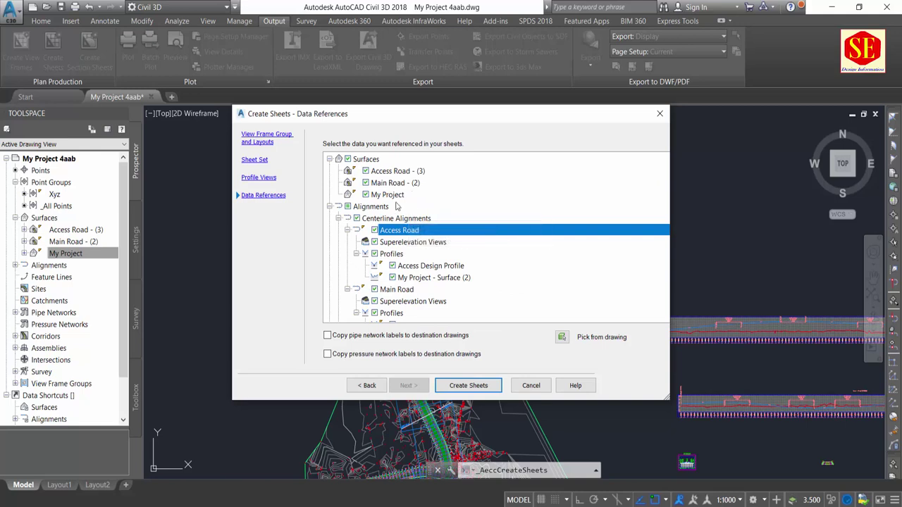
pyautogui.click(465, 388)
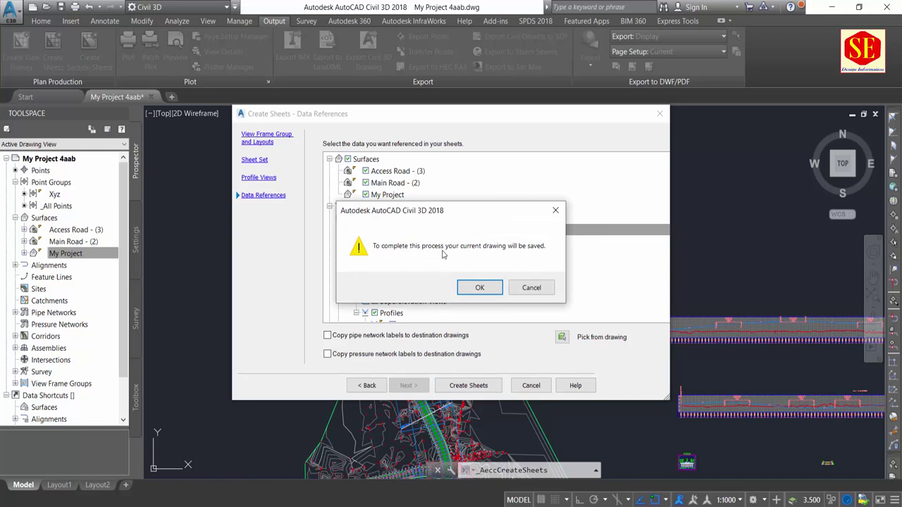
pyautogui.click(479, 288)
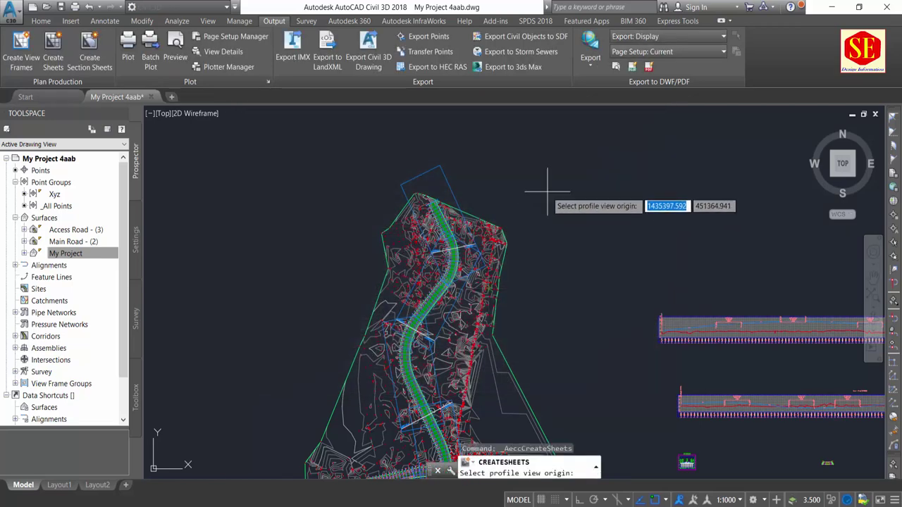
# Zoom out in the drawing to place the profile view origin for the six Main Road sheets.
pyautogui.scroll(-1, 539, 195)
pyautogui.scroll(-1, 563, 186)
pyautogui.scroll(-1, 429, 196)
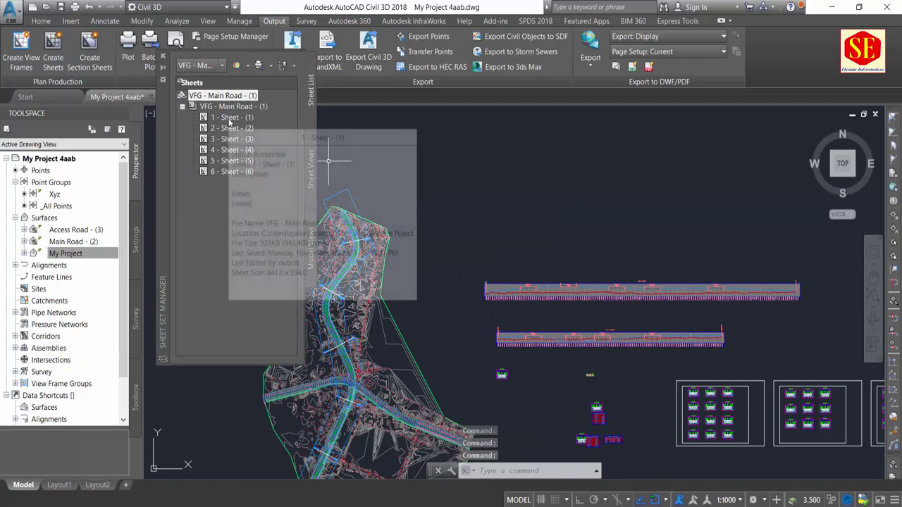
# Open the 1 - Sheet - (1) layout from Sheet Set Manager.
pyautogui.click(229, 118)
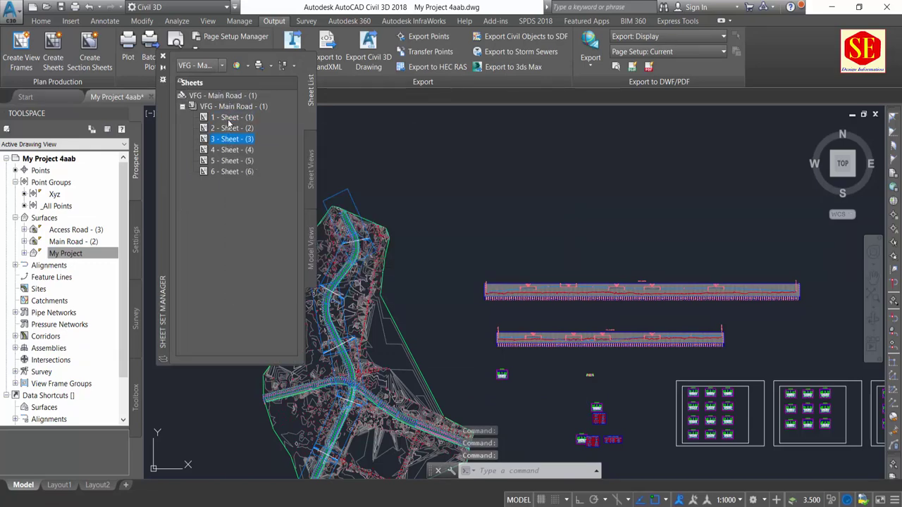
pyautogui.doubleClick(228, 121)
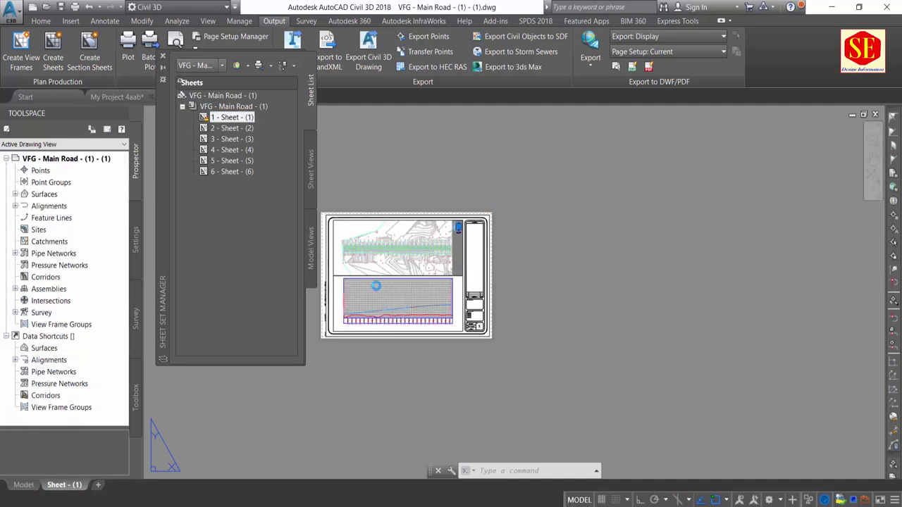
# Zoom in and out around Sheet 1's plan and profile layout.
pyautogui.scroll(2, 360, 259)
pyautogui.scroll(2, 360, 258)
pyautogui.scroll(2, 422, 260)
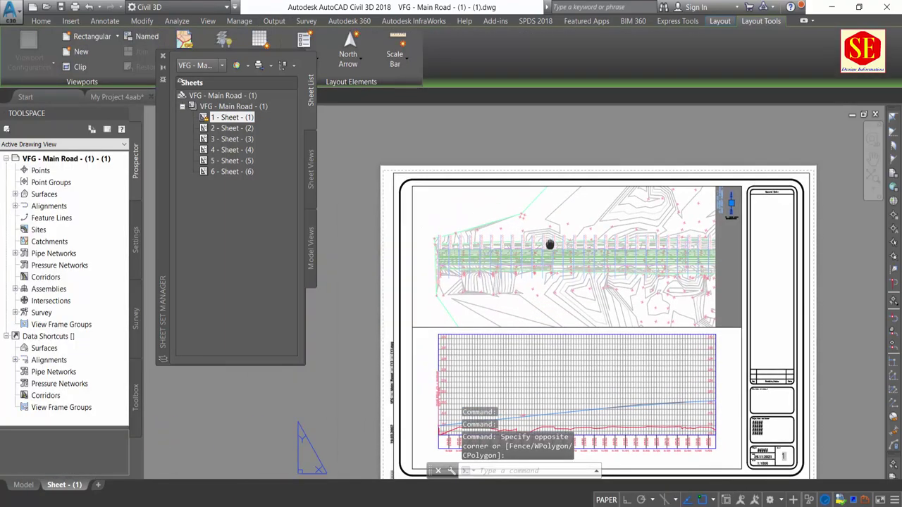
pyautogui.scroll(2, 493, 262)
pyautogui.scroll(-1, 485, 257)
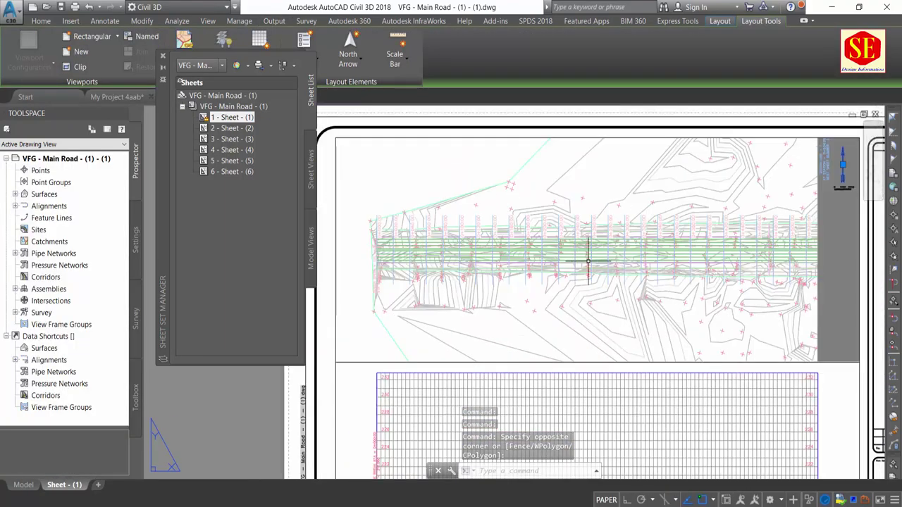
pyautogui.scroll(-1, 475, 251)
pyautogui.scroll(-3, 538, 244)
pyautogui.scroll(2, 537, 305)
pyautogui.scroll(2, 540, 264)
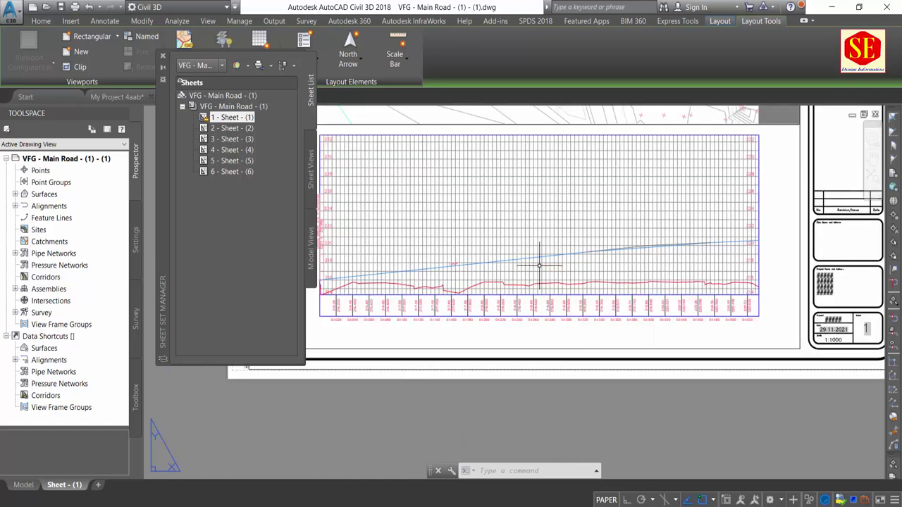
pyautogui.scroll(-1, 728, 257)
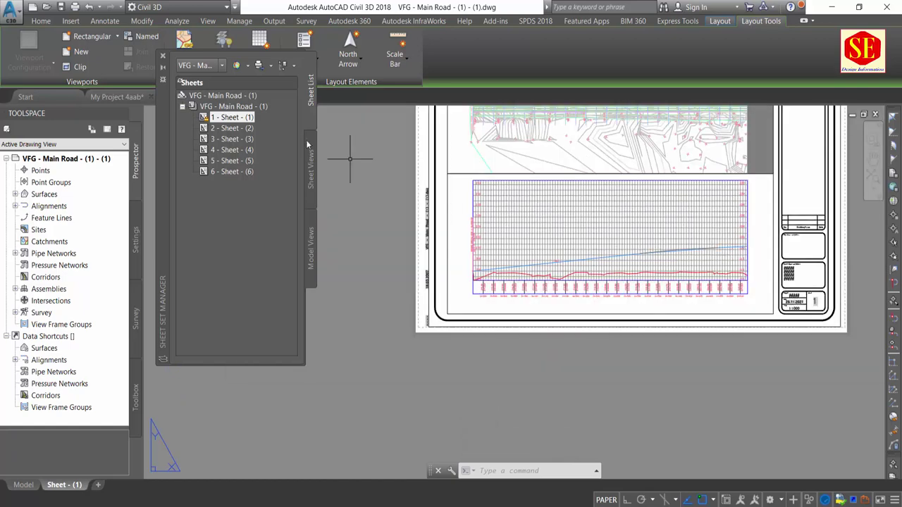
# Open sheets 2 and 3 of the Main Road set as their own drawings.
pyautogui.doubleClick(229, 129)
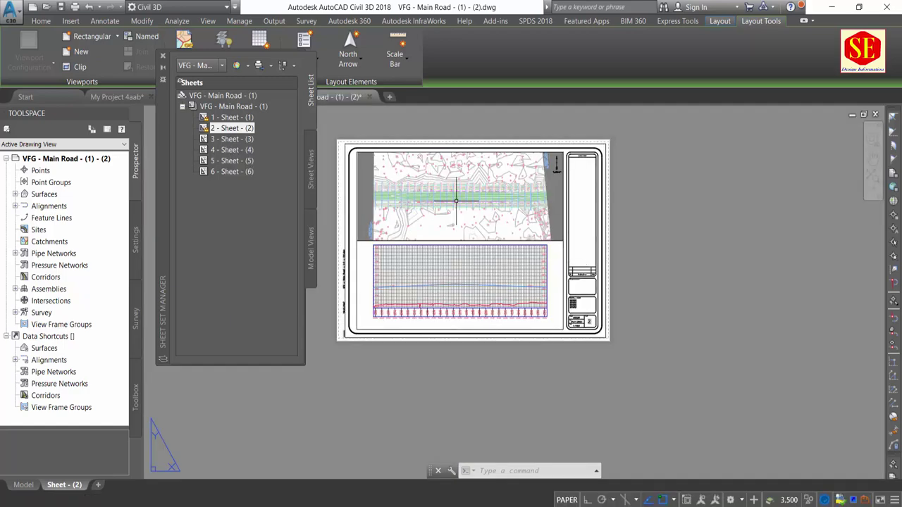
pyautogui.scroll(3, 451, 169)
pyautogui.scroll(-3, 520, 200)
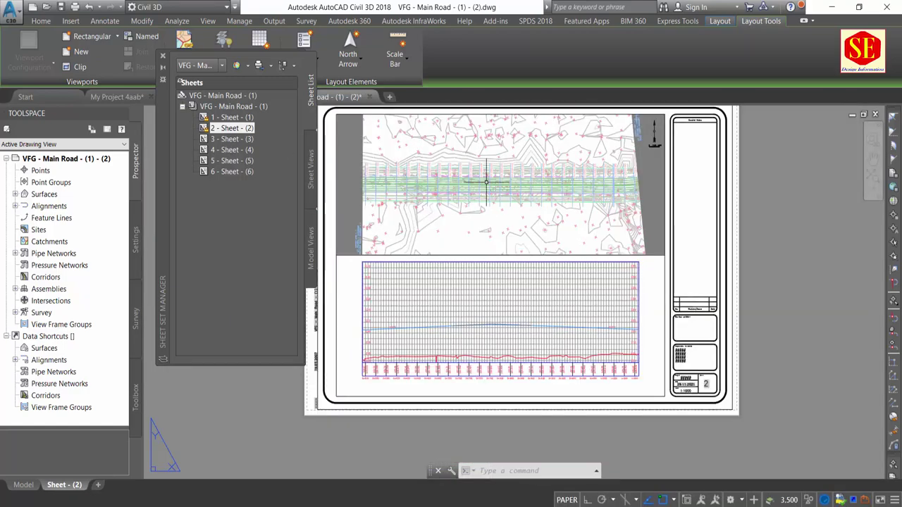
pyautogui.click(231, 139)
pyautogui.doubleClick(232, 139)
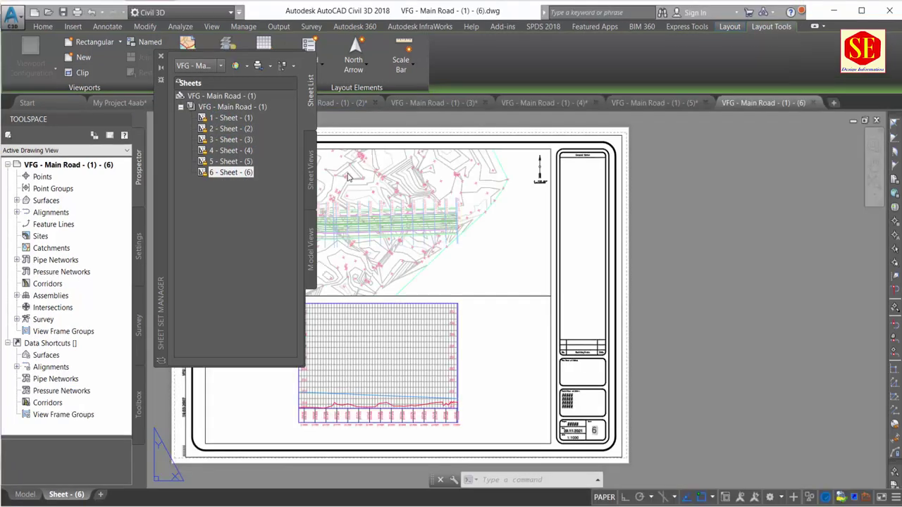
# Open all six Main Road sheets from Sheet Set Manager.
pyautogui.click(226, 118)
pyautogui.doubleClick(226, 118)
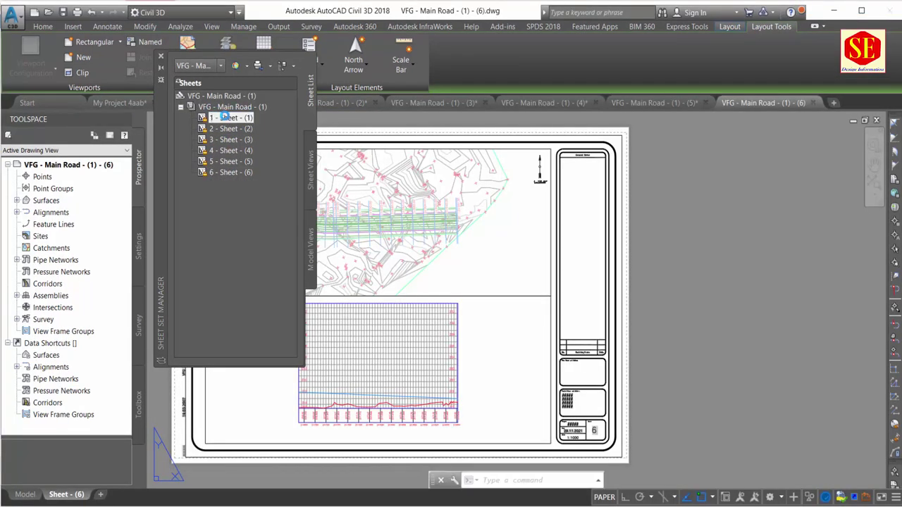
pyautogui.click(227, 130)
pyautogui.doubleClick(228, 131)
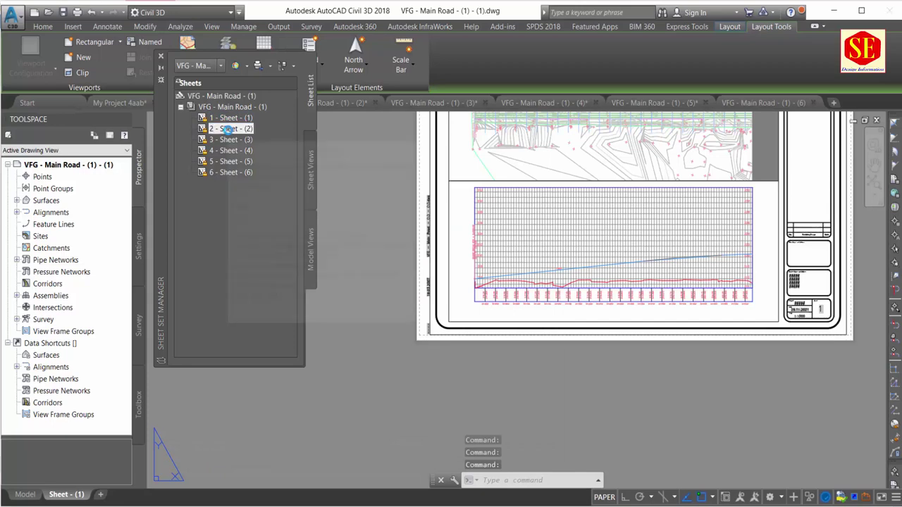
pyautogui.click(220, 140)
pyautogui.doubleClick(220, 141)
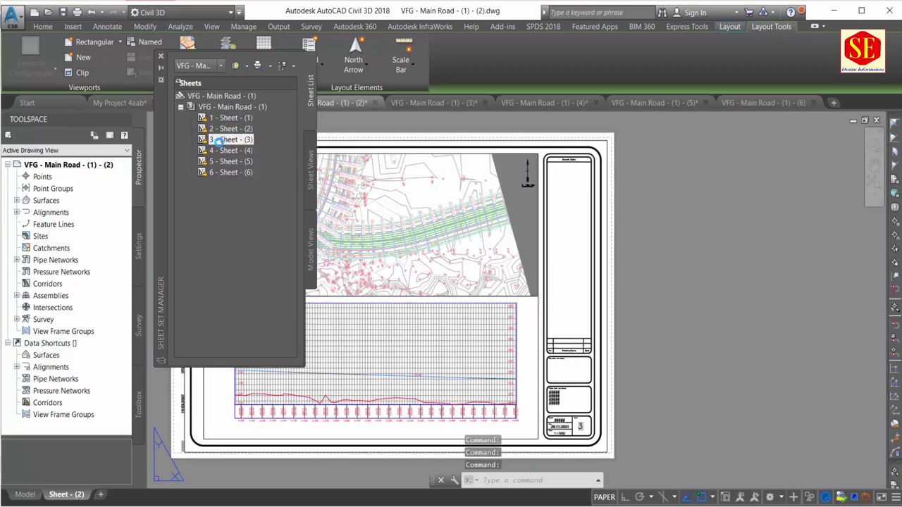
pyautogui.doubleClick(223, 151)
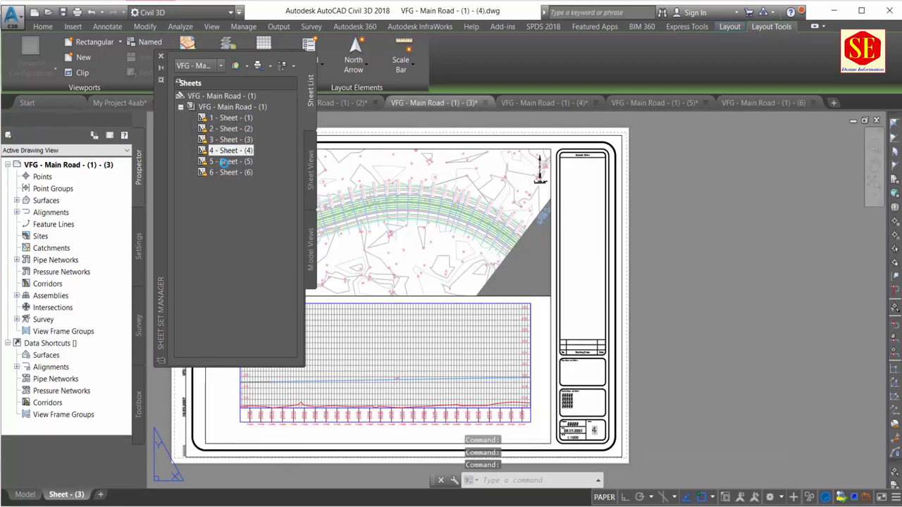
pyautogui.doubleClick(222, 173)
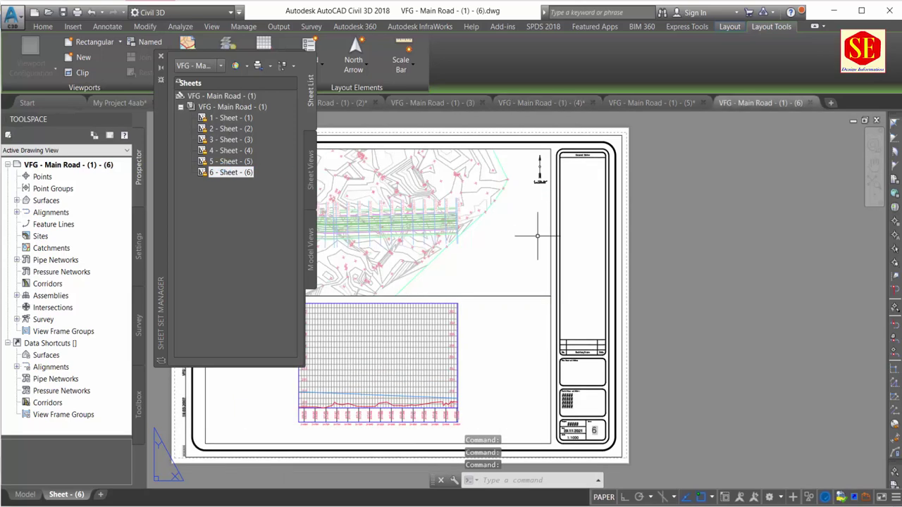
pyautogui.doubleClick(226, 161)
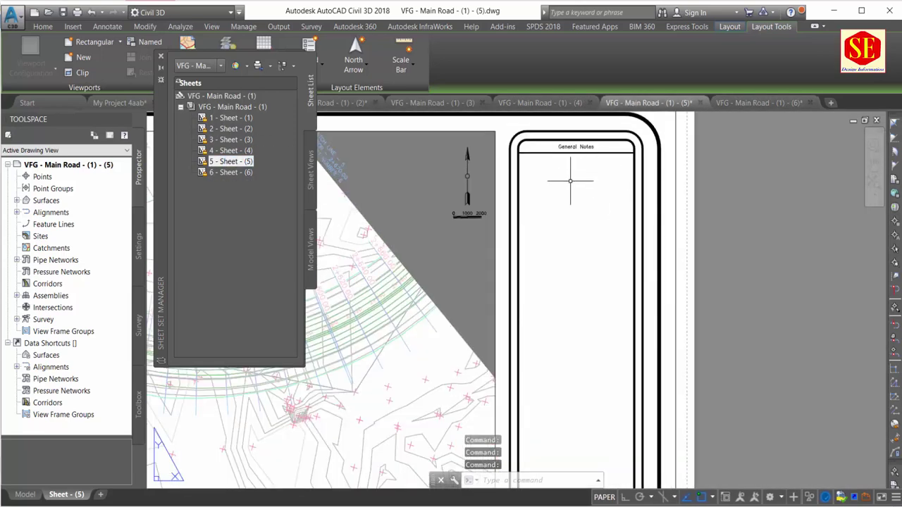
pyautogui.scroll(2, 497, 217)
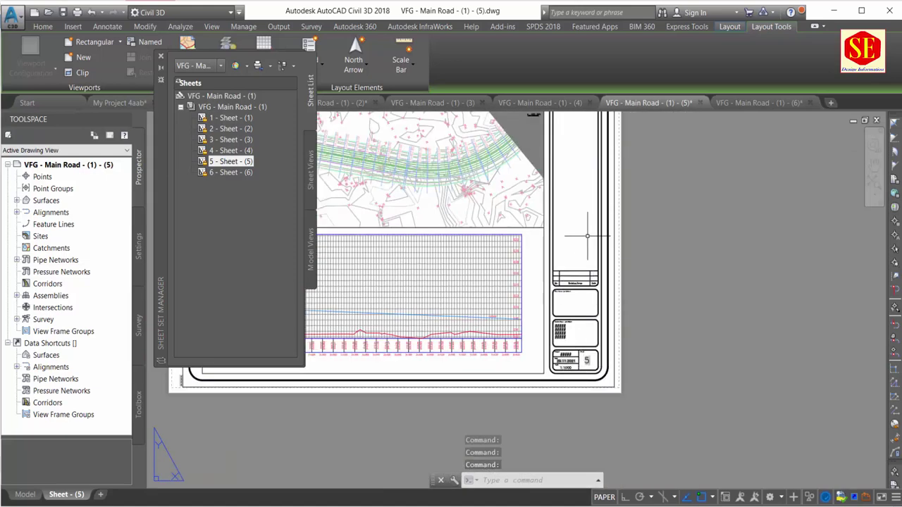
pyautogui.scroll(-2, 623, 291)
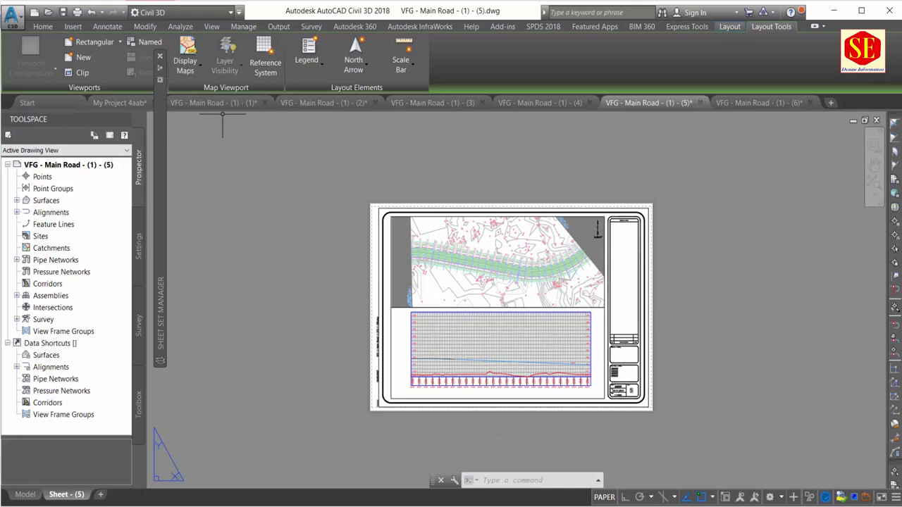
# Cycle through the open sheet drawings from sheet 1 to sheet 6.
pyautogui.click(213, 104)
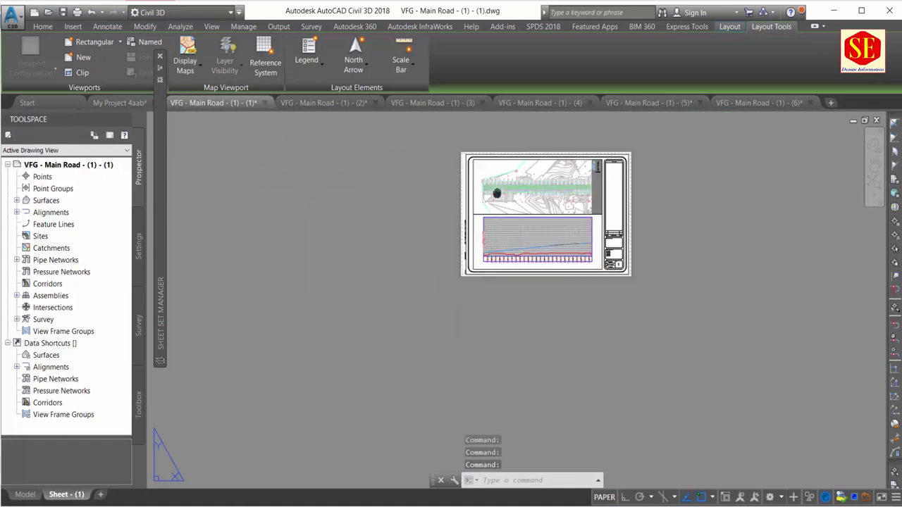
pyautogui.click(324, 102)
pyautogui.click(432, 103)
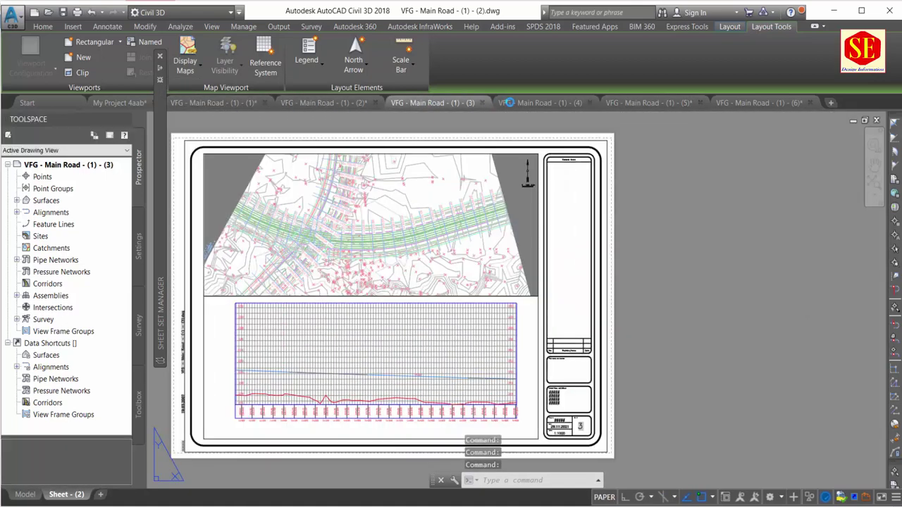
pyautogui.click(588, 105)
pyautogui.click(652, 103)
pyautogui.click(761, 103)
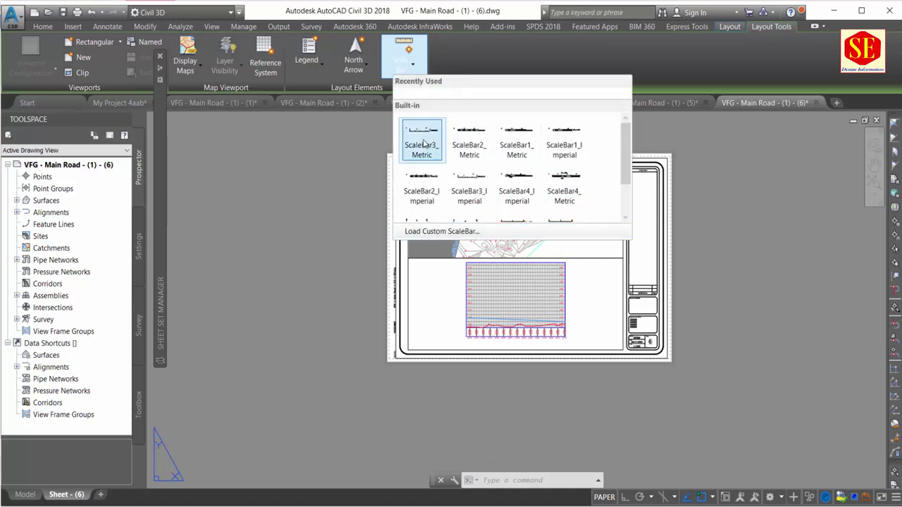
# Add a 50.8 Meters scale bar to sheet 6's upper plan viewport.
pyautogui.click(568, 139)
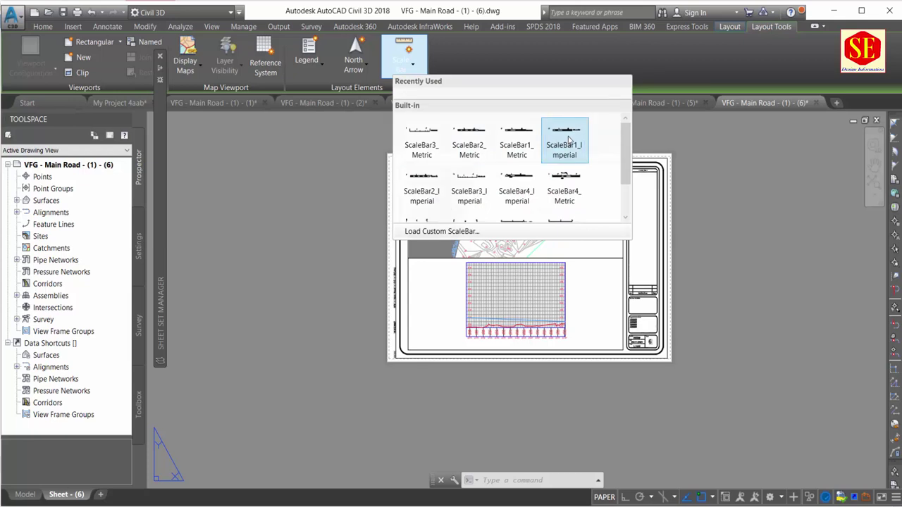
pyautogui.click(585, 254)
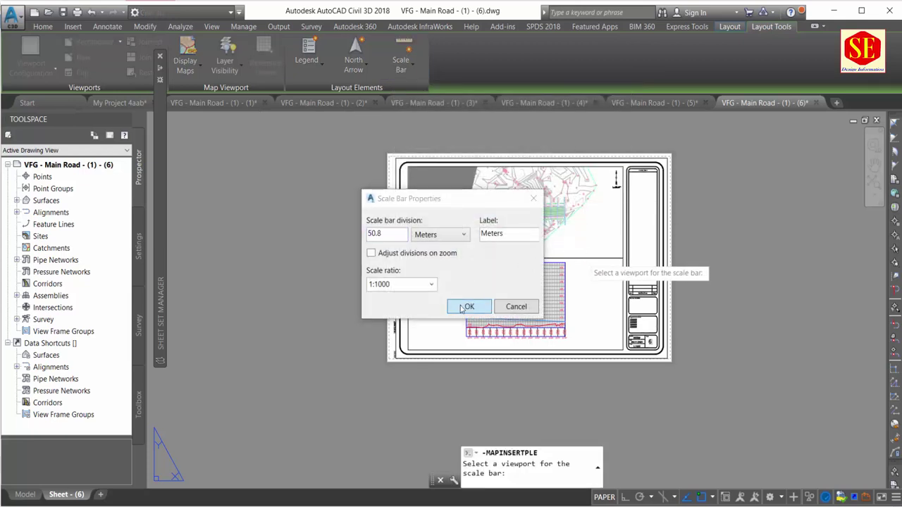
pyautogui.click(459, 307)
pyautogui.scroll(2, 564, 234)
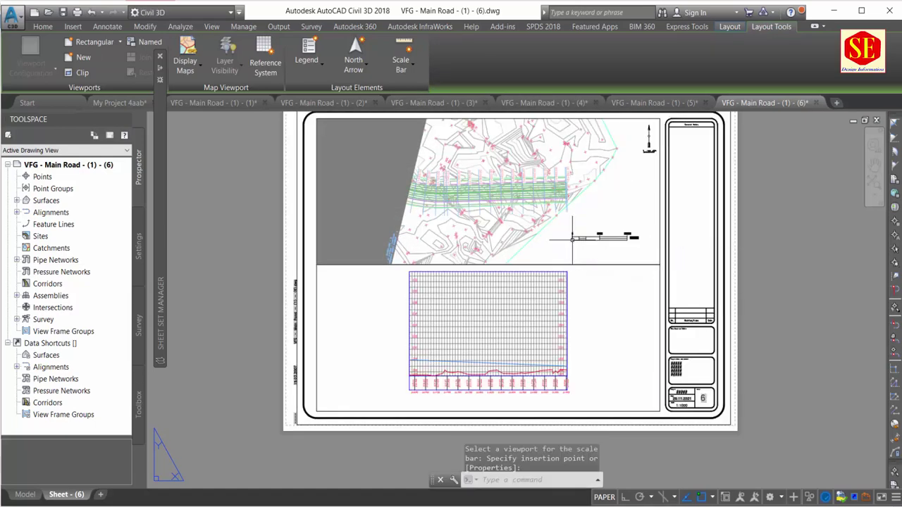
pyautogui.scroll(4, 571, 238)
pyautogui.scroll(2, 493, 237)
pyautogui.scroll(-3, 524, 307)
pyautogui.scroll(-2, 525, 307)
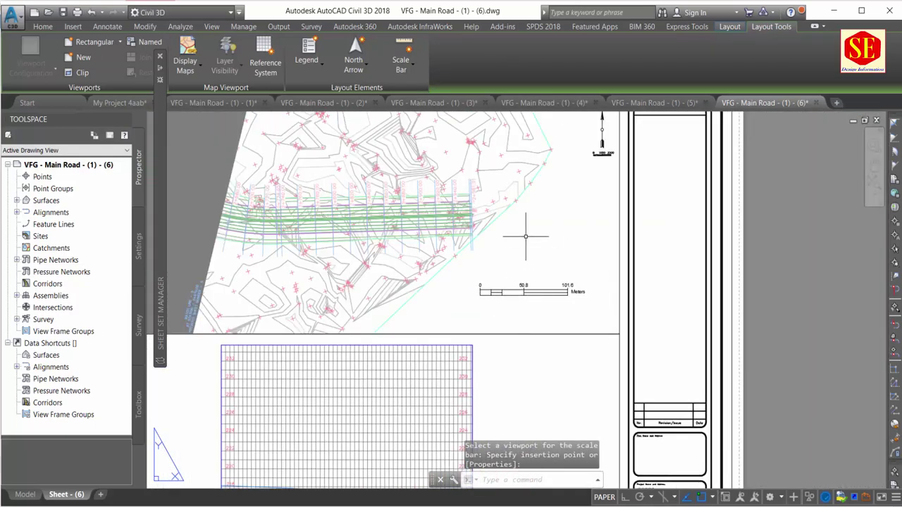
pyautogui.scroll(-2, 493, 236)
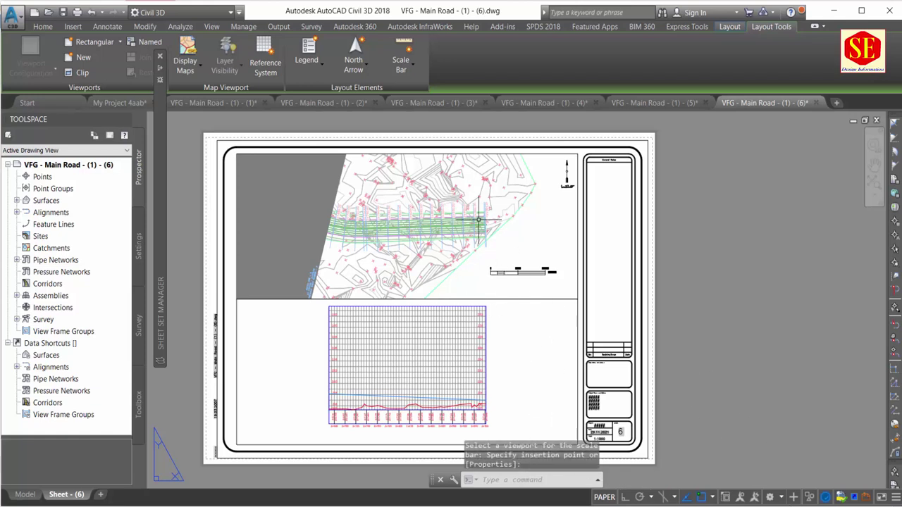
# On sheet 5, add a metric 30 Meters scale bar to the bottom profile viewport.
pyautogui.click(655, 103)
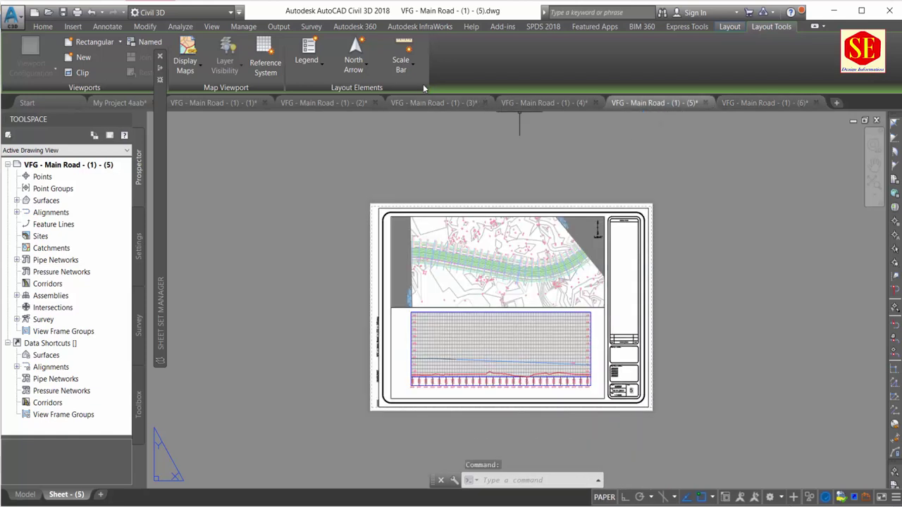
pyautogui.click(409, 72)
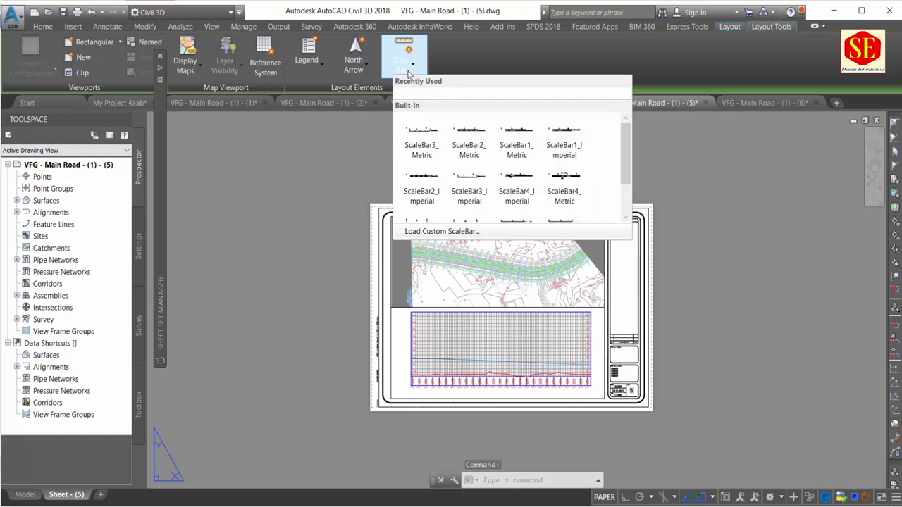
pyautogui.click(501, 134)
pyautogui.scroll(2, 563, 296)
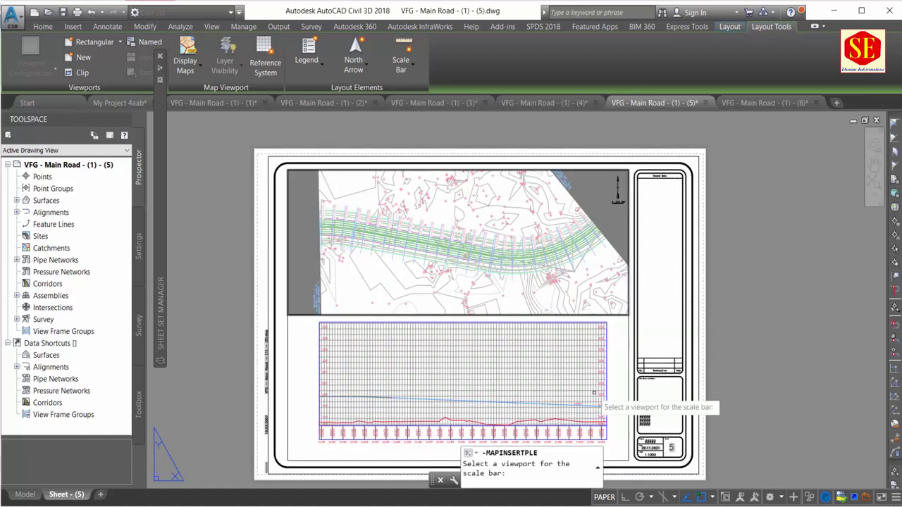
pyautogui.moveTo(593, 362); pyautogui.dragTo(592, 289, button='middle')
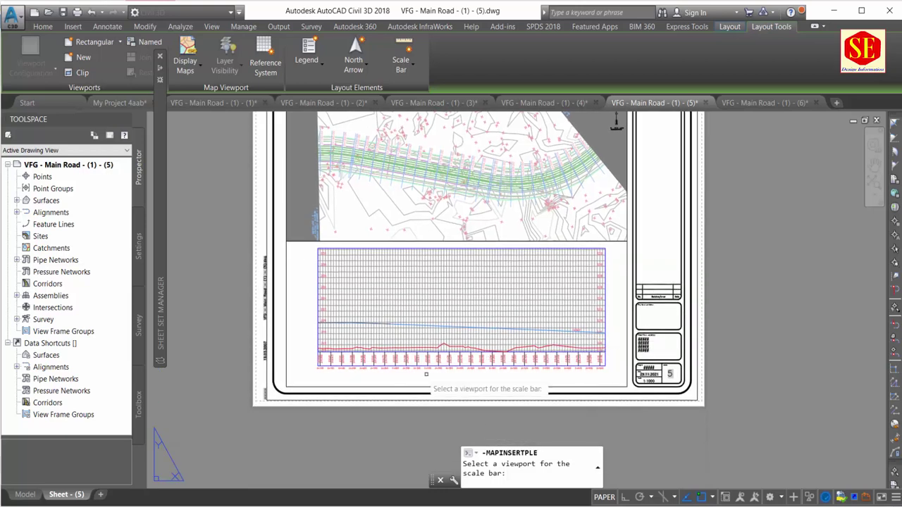
pyautogui.click(342, 385)
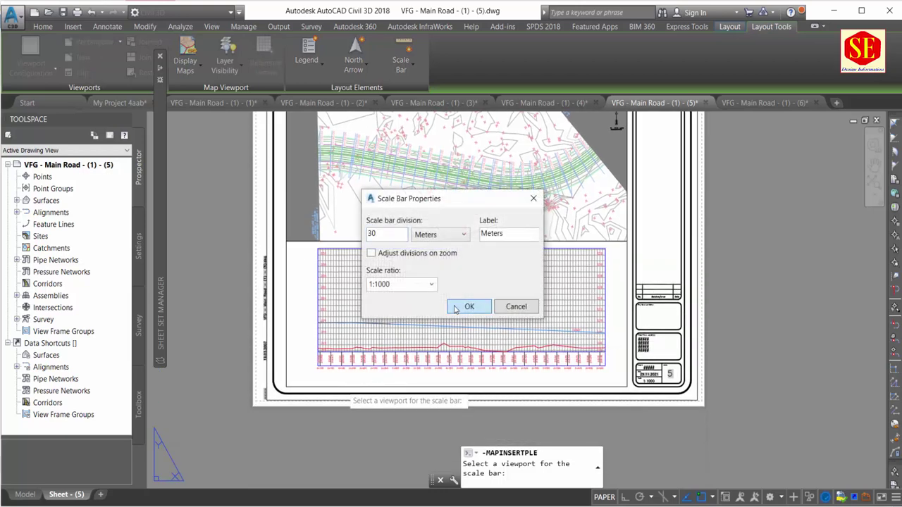
pyautogui.click(455, 308)
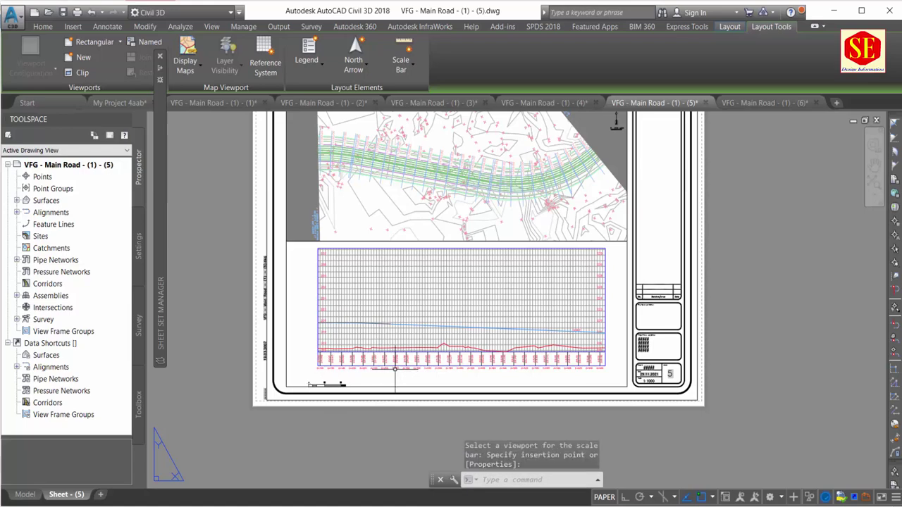
pyautogui.scroll(5, 317, 395)
pyautogui.scroll(-4, 322, 384)
pyautogui.scroll(-3, 322, 381)
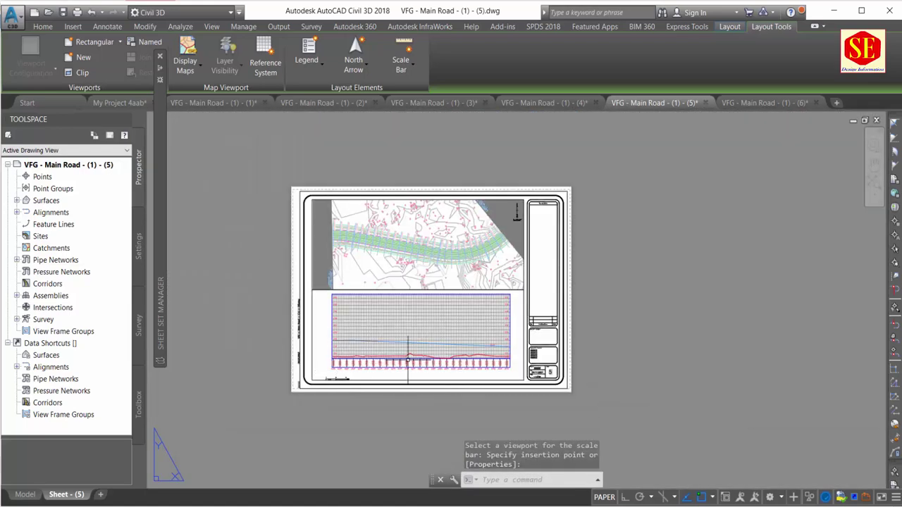
pyautogui.scroll(3, 530, 337)
pyautogui.scroll(-3, 566, 319)
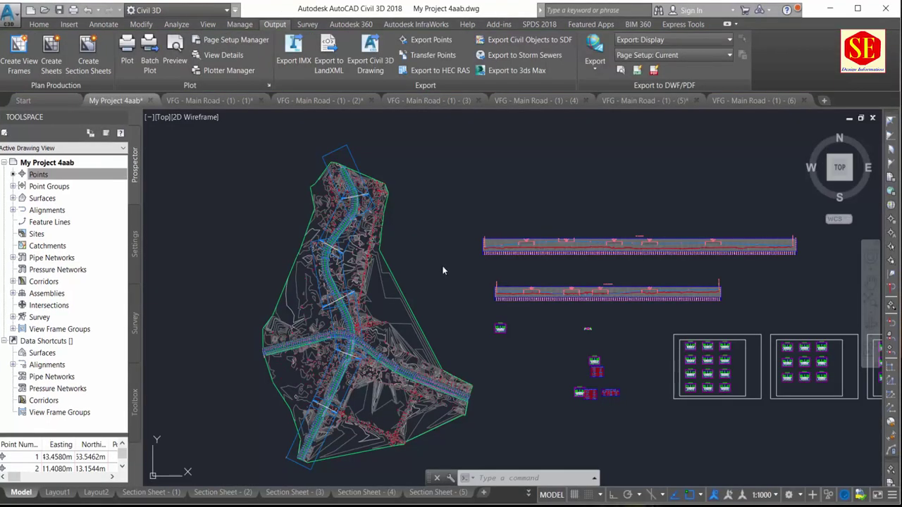
# Zoom around the corridor model, briefly selecting then deselecting the terrain surface.
pyautogui.scroll(4, 364, 148)
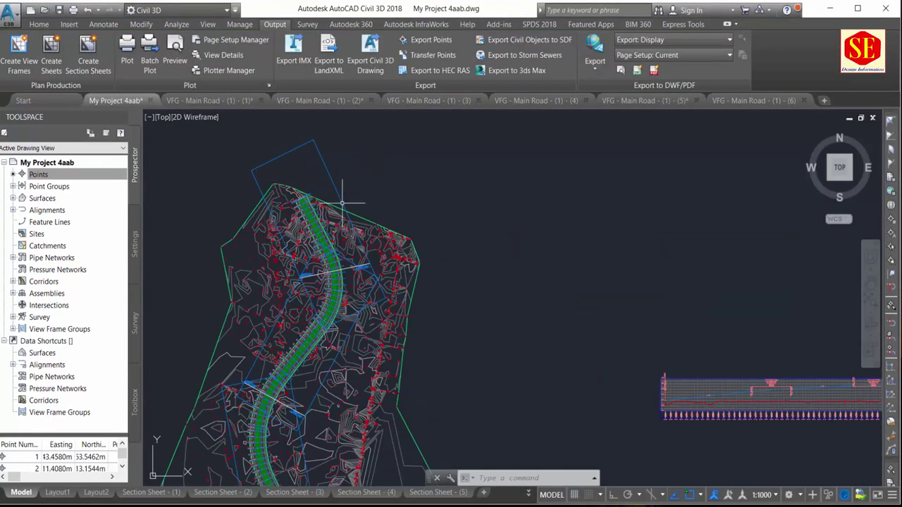
pyautogui.scroll(-4, 382, 201)
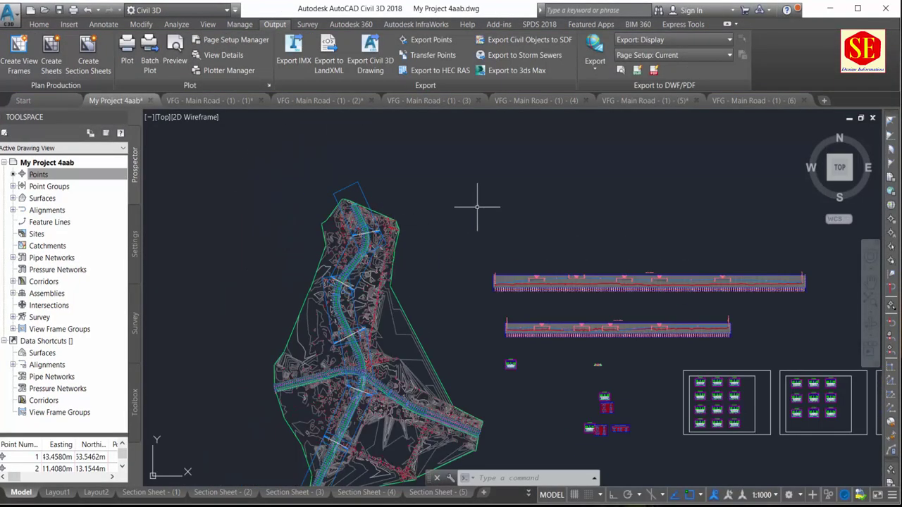
pyautogui.scroll(3, 325, 205)
pyautogui.scroll(2, 339, 234)
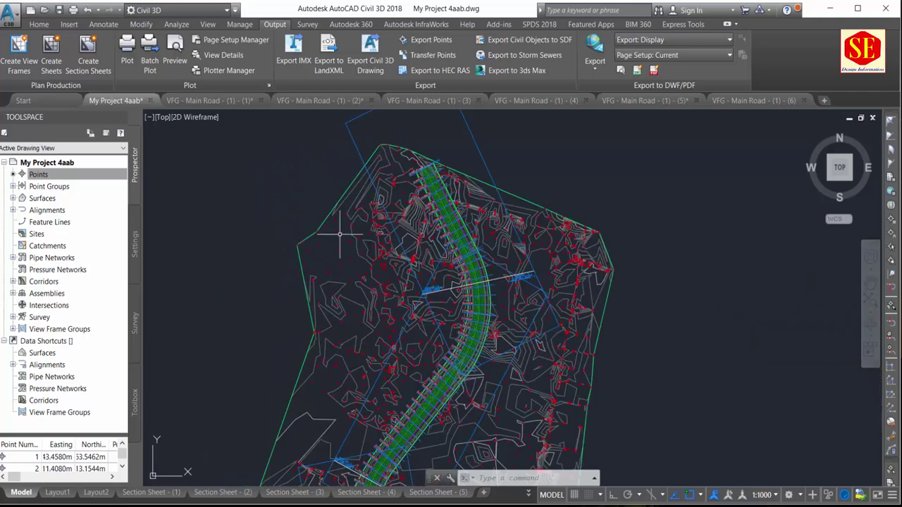
pyautogui.scroll(5, 336, 224)
pyautogui.scroll(-4, 312, 219)
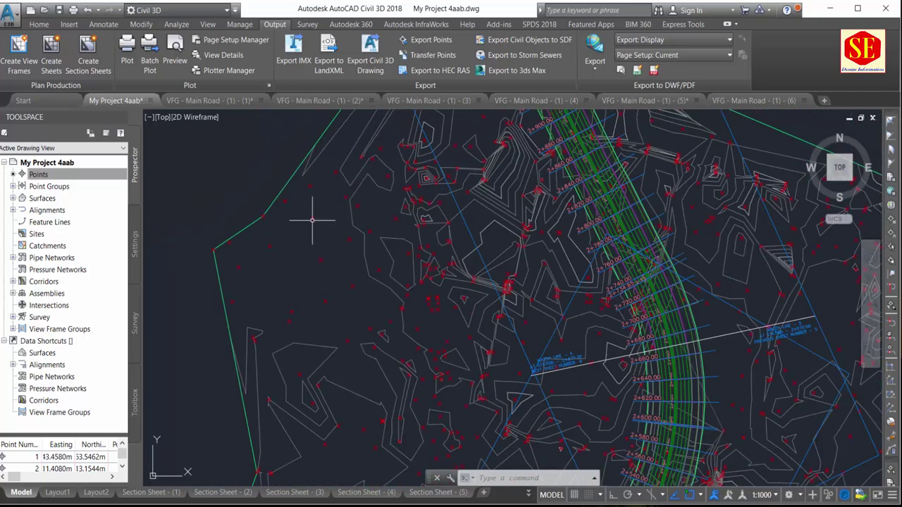
pyautogui.click(284, 189)
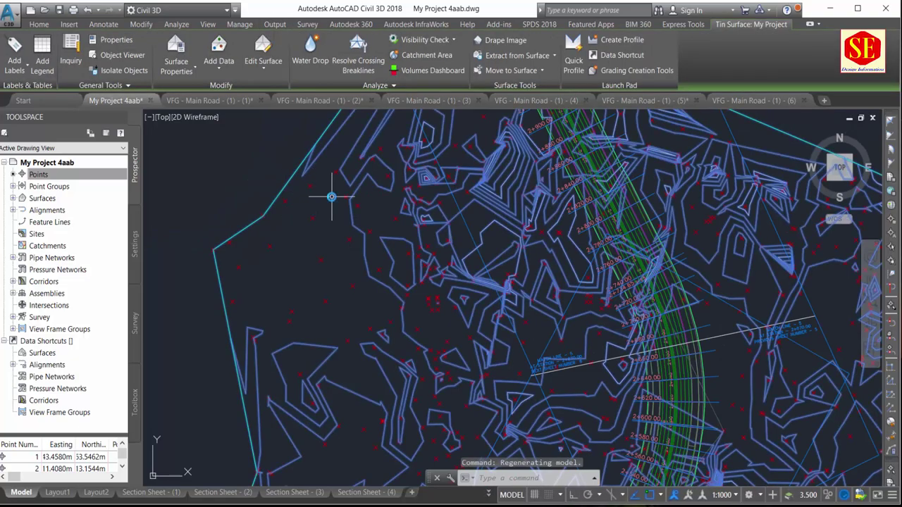
pyautogui.scroll(-4, 331, 195)
pyautogui.press('Escape')
pyautogui.scroll(5, 412, 162)
pyautogui.scroll(-4, 413, 161)
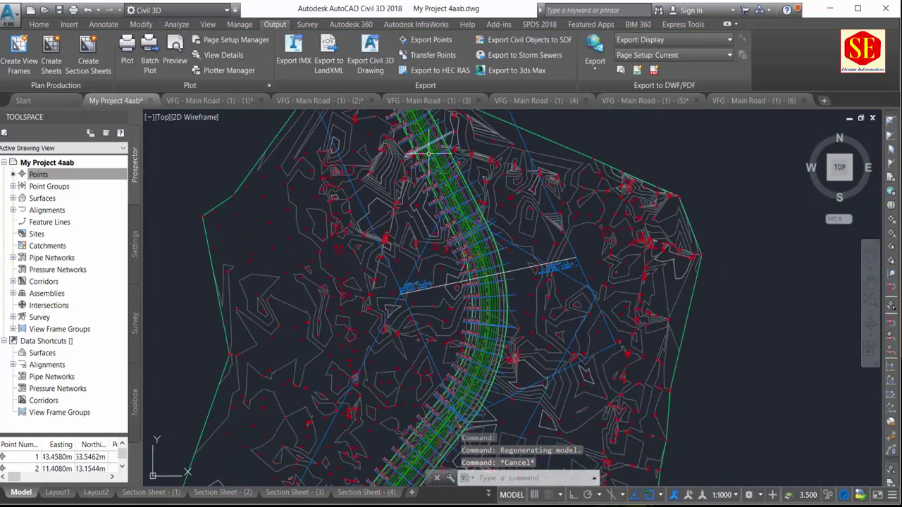
pyautogui.scroll(2, 465, 348)
pyautogui.scroll(-3, 509, 191)
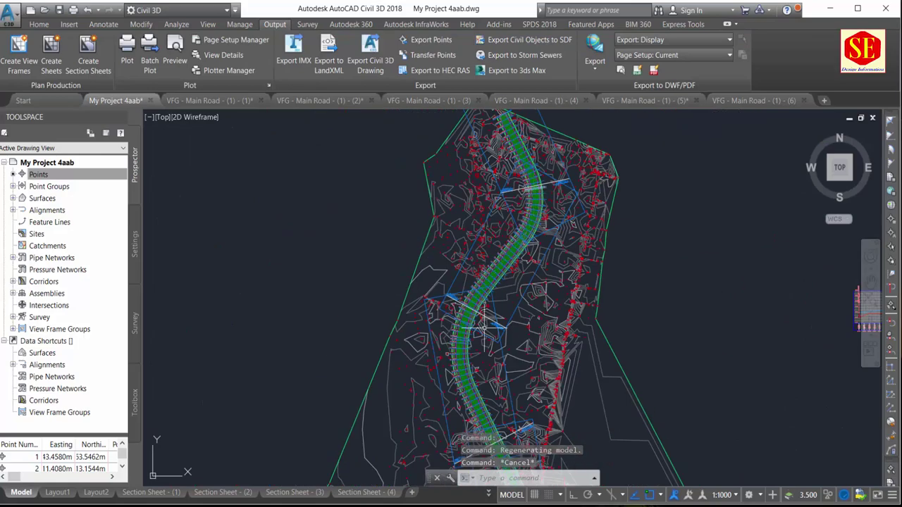
pyautogui.scroll(2, 500, 227)
# Pan past the road intersection to the Main Road and Access Road profile views.
pyautogui.moveTo(546, 238); pyautogui.dragTo(534, 262, button='middle')
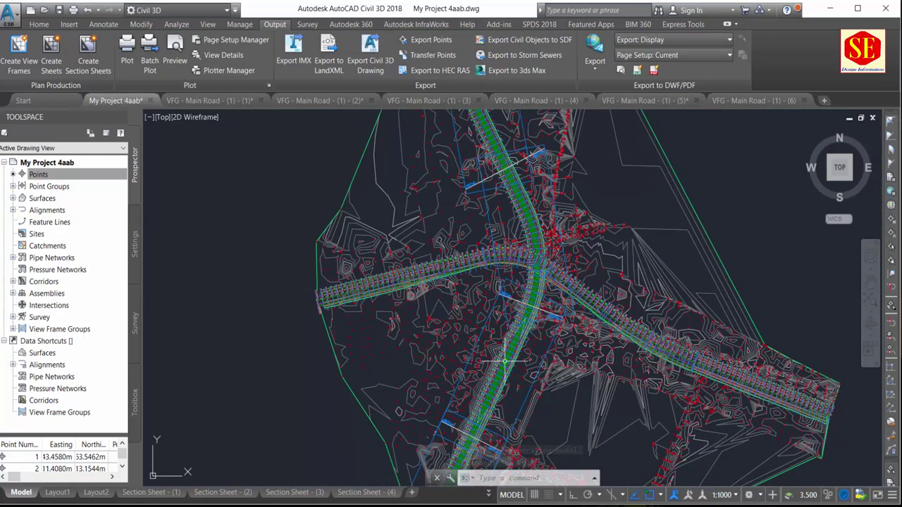
pyautogui.moveTo(529, 294); pyautogui.dragTo(537, 279, button='middle')
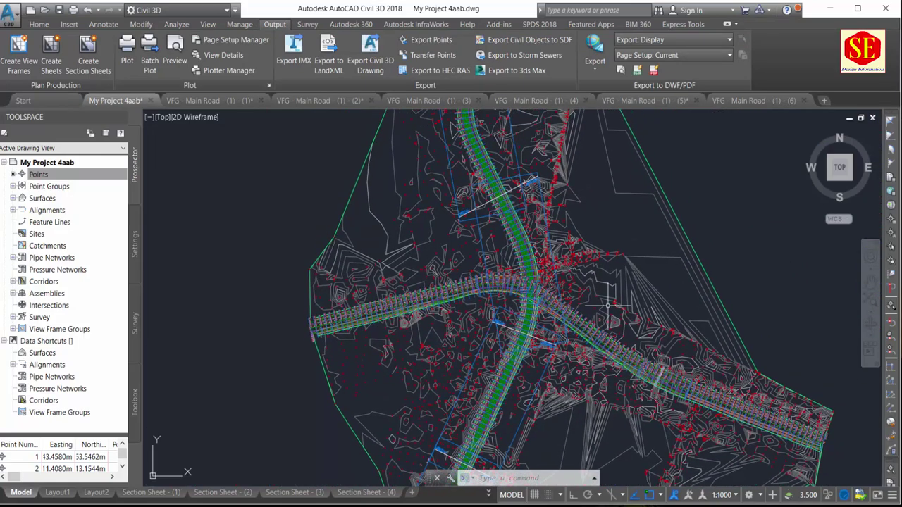
pyautogui.moveTo(525, 244); pyautogui.dragTo(517, 300, button='middle')
pyautogui.scroll(3, 641, 249)
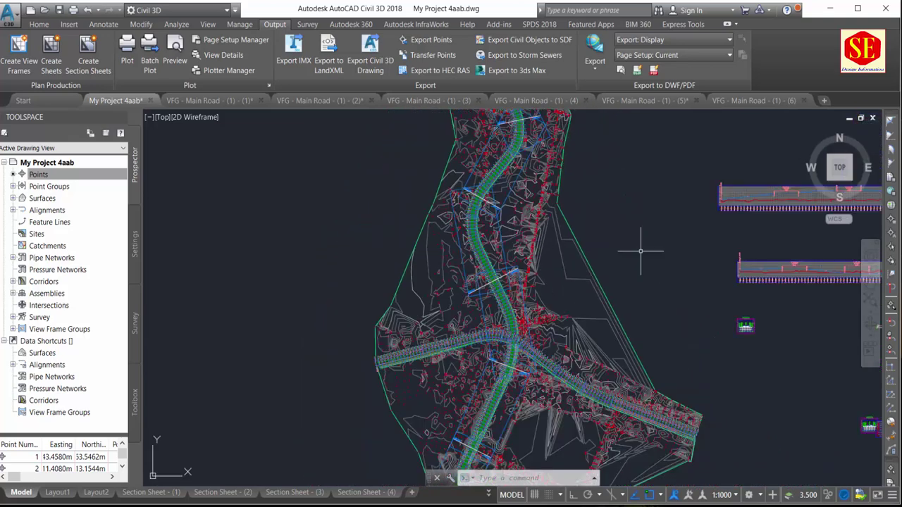
pyautogui.moveTo(640, 250); pyautogui.dragTo(348, 282, button='middle')
pyautogui.moveTo(493, 296); pyautogui.dragTo(462, 240, button='middle')
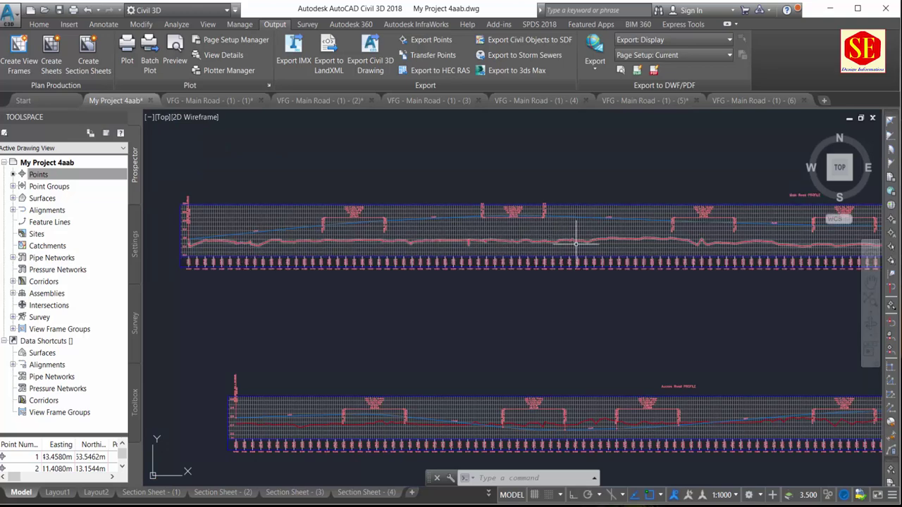
pyautogui.moveTo(549, 327); pyautogui.dragTo(522, 231, button='middle')
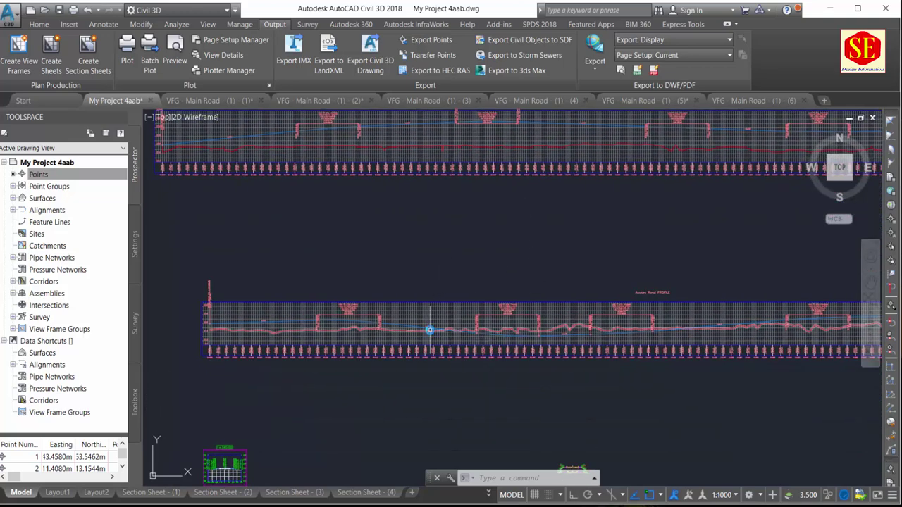
pyautogui.scroll(-3, 429, 326)
pyautogui.scroll(2, 408, 265)
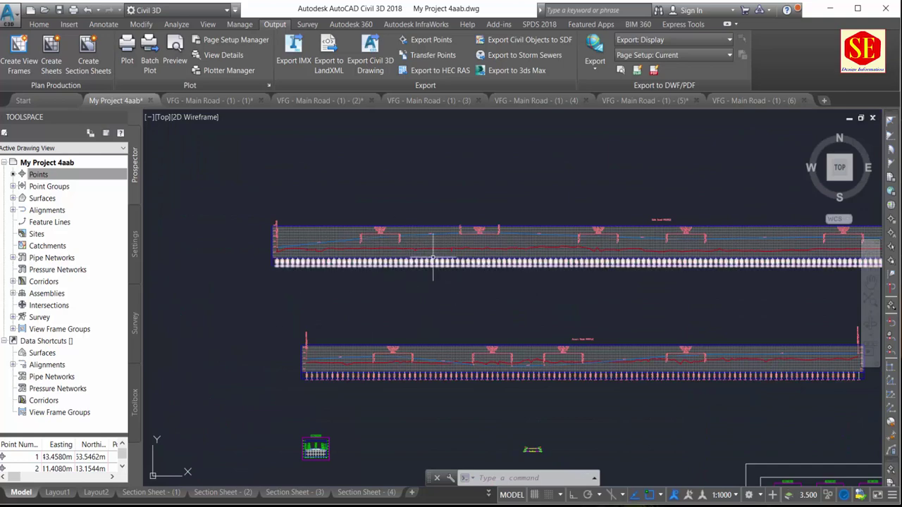
pyautogui.moveTo(489, 305); pyautogui.dragTo(458, 206, button='middle')
pyautogui.scroll(3, 522, 336)
pyautogui.scroll(1, 497, 348)
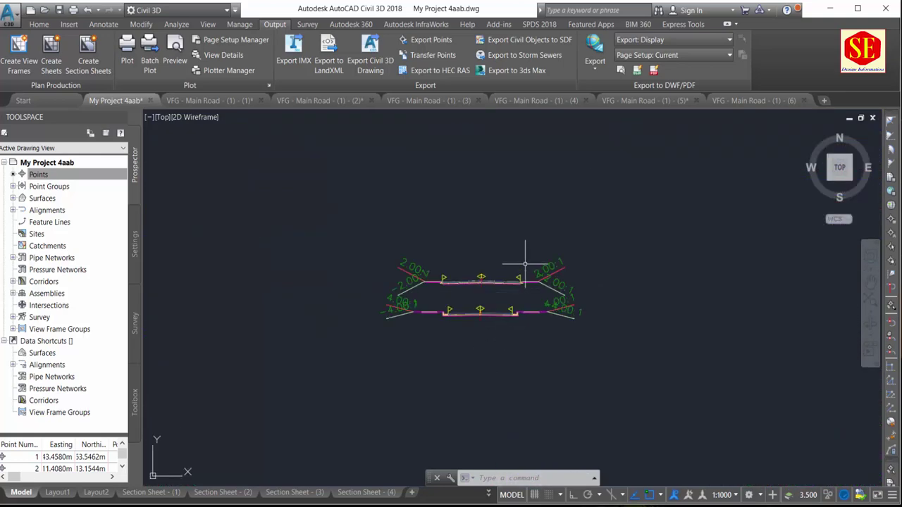
pyautogui.scroll(2, 526, 264)
pyautogui.scroll(-3, 546, 202)
pyautogui.scroll(3, 467, 238)
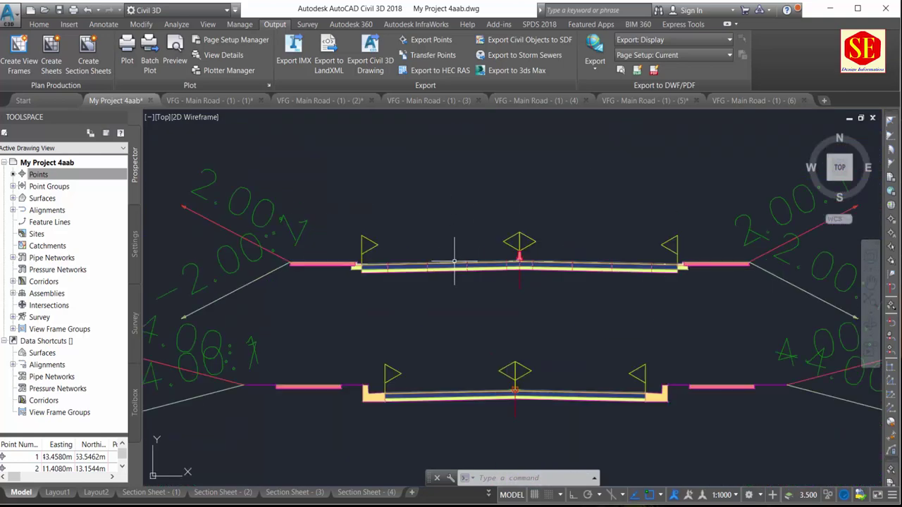
pyautogui.scroll(2, 454, 200)
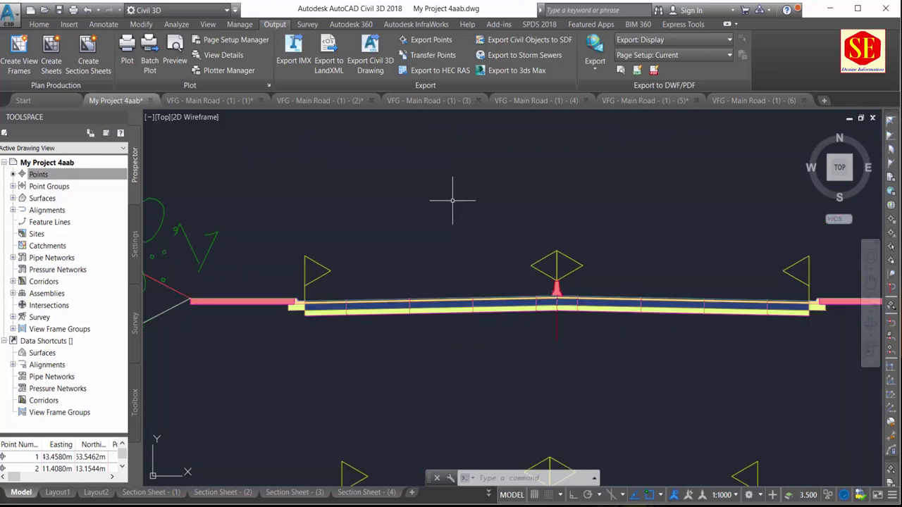
pyautogui.scroll(-4, 452, 200)
pyautogui.scroll(-10, 589, 275)
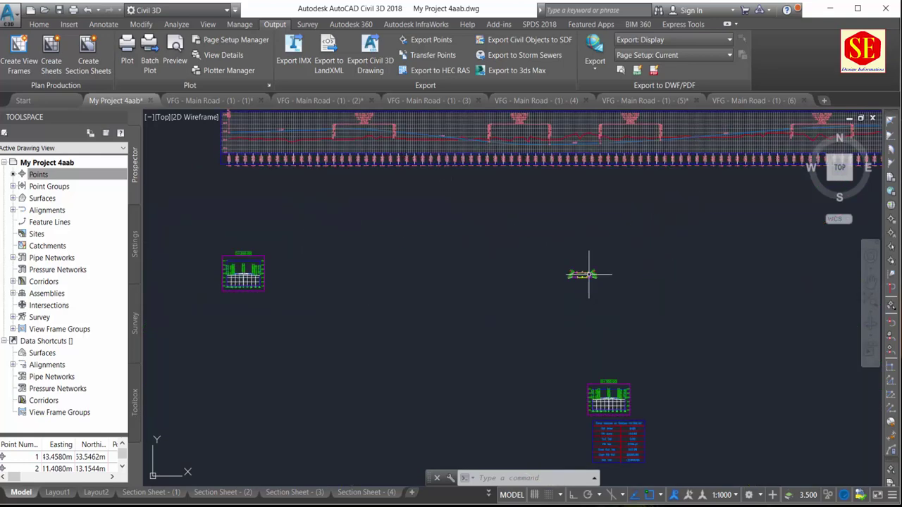
pyautogui.scroll(-3, 310, 259)
pyautogui.scroll(4, 317, 240)
pyautogui.scroll(5, 331, 212)
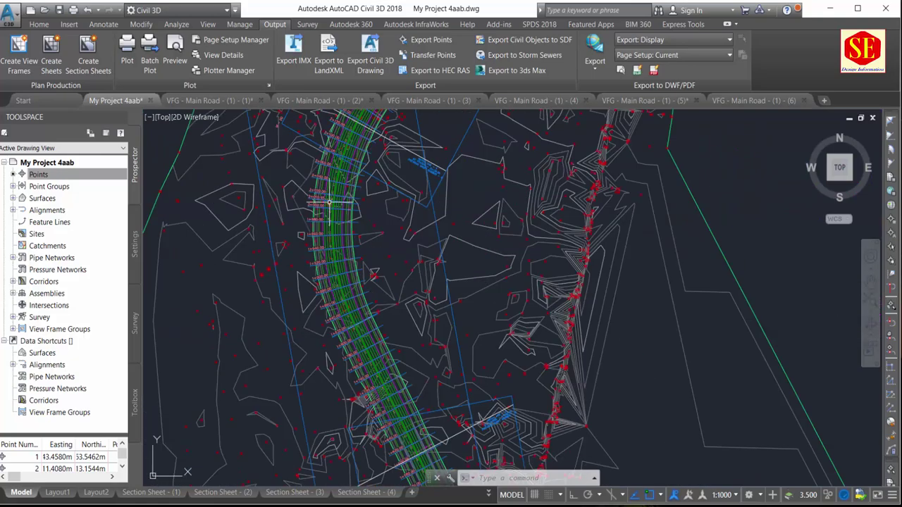
pyautogui.scroll(3, 336, 195)
pyautogui.scroll(3, 336, 194)
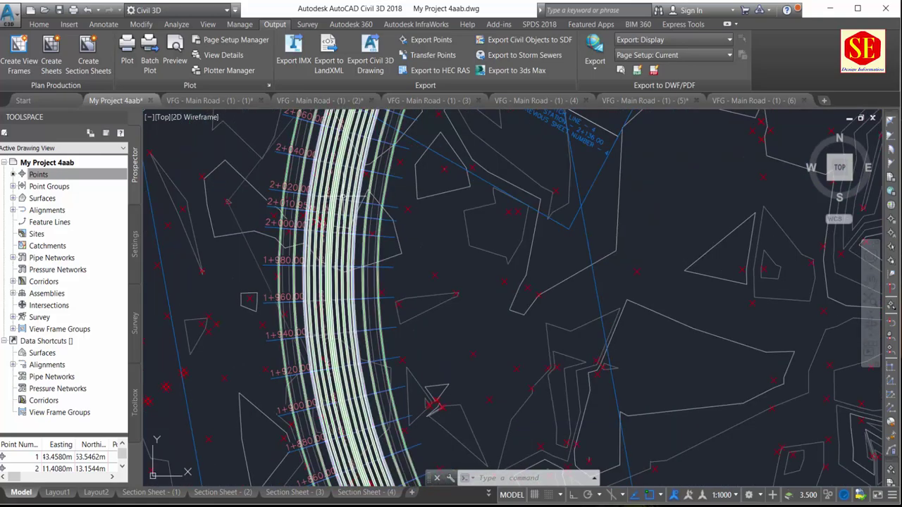
pyautogui.scroll(-3, 373, 205)
pyautogui.scroll(-5, 374, 252)
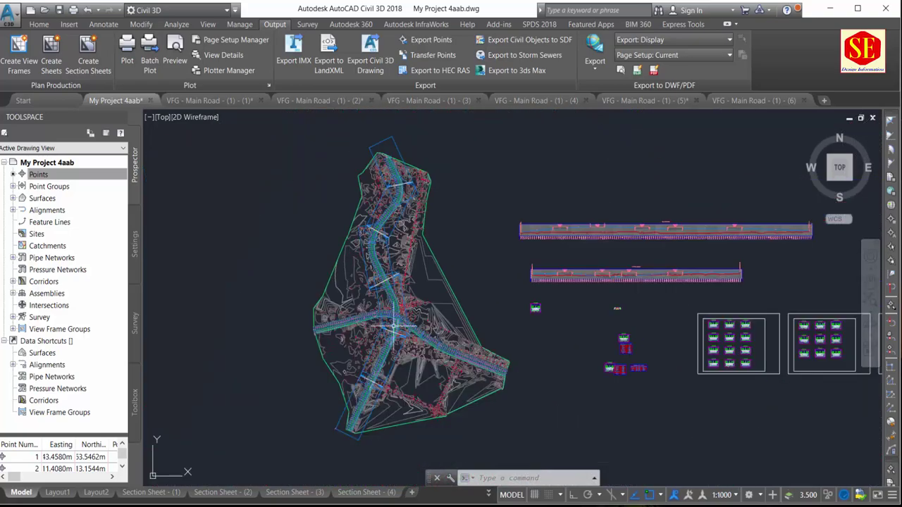
pyautogui.scroll(4, 483, 319)
pyautogui.moveTo(484, 319); pyautogui.dragTo(461, 256, button='middle')
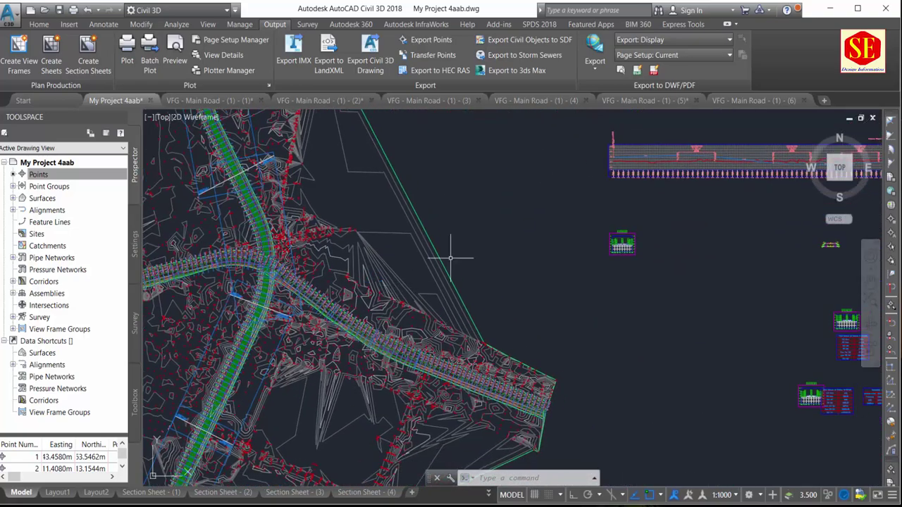
pyautogui.moveTo(380, 221)
pyautogui.mouseDown(button='middle')
pyautogui.moveTo(513, 318)
pyautogui.moveTo(502, 202)
pyautogui.moveTo(488, 232)
pyautogui.mouseUp(button='middle')
pyautogui.scroll(5, 467, 133)
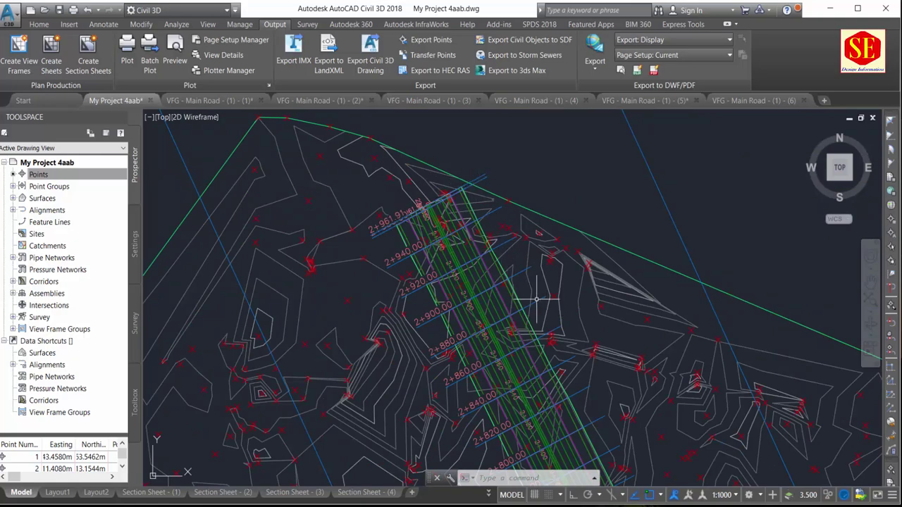
pyautogui.scroll(-3, 493, 247)
pyautogui.scroll(-3, 441, 189)
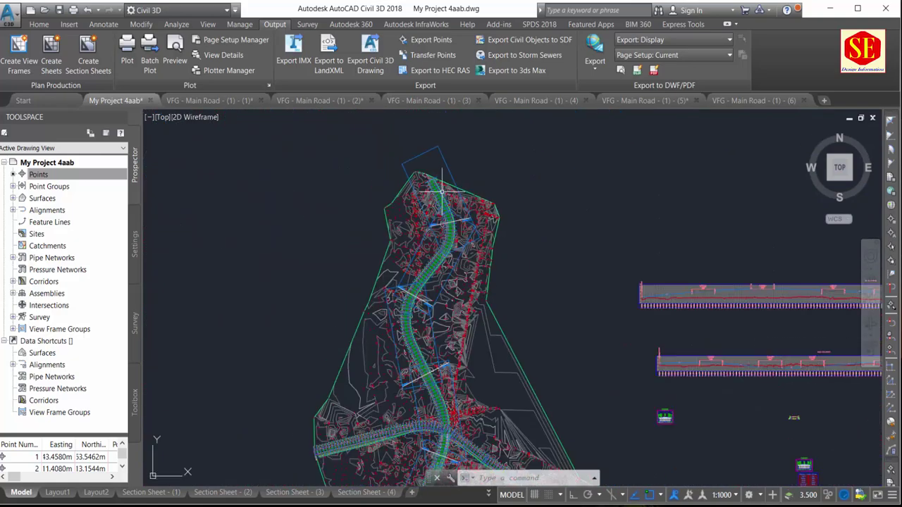
pyautogui.moveTo(451, 394); pyautogui.dragTo(400, 292, button='middle')
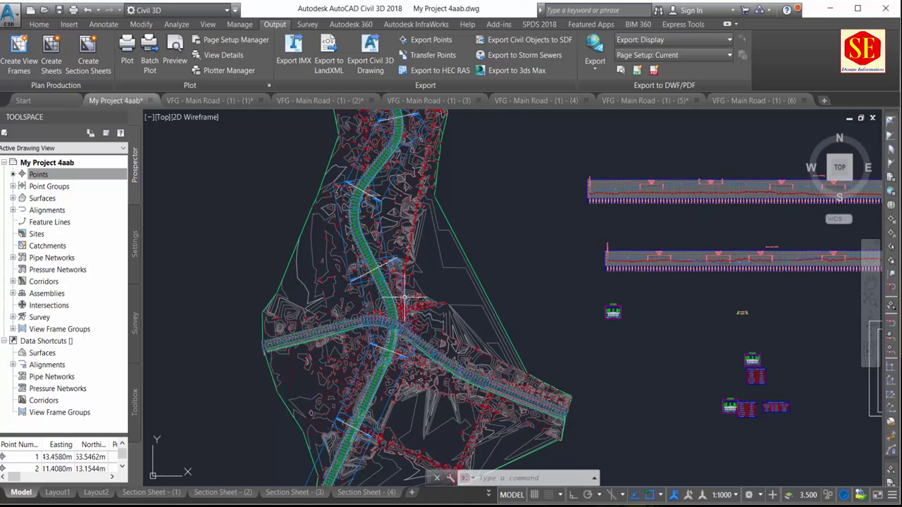
pyautogui.moveTo(510, 287); pyautogui.dragTo(112, 261, button='middle')
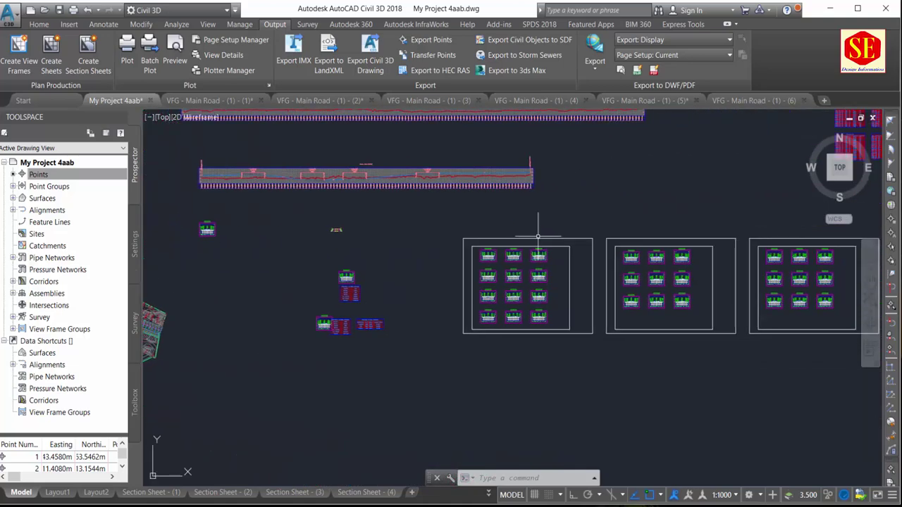
pyautogui.scroll(3, 537, 257)
pyautogui.scroll(3, 536, 258)
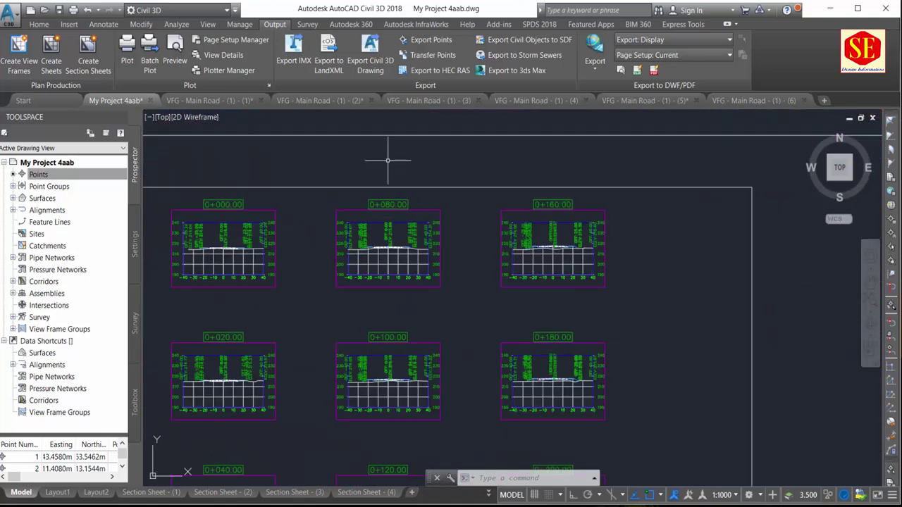
pyautogui.scroll(-2, 388, 160)
pyautogui.scroll(-3, 405, 190)
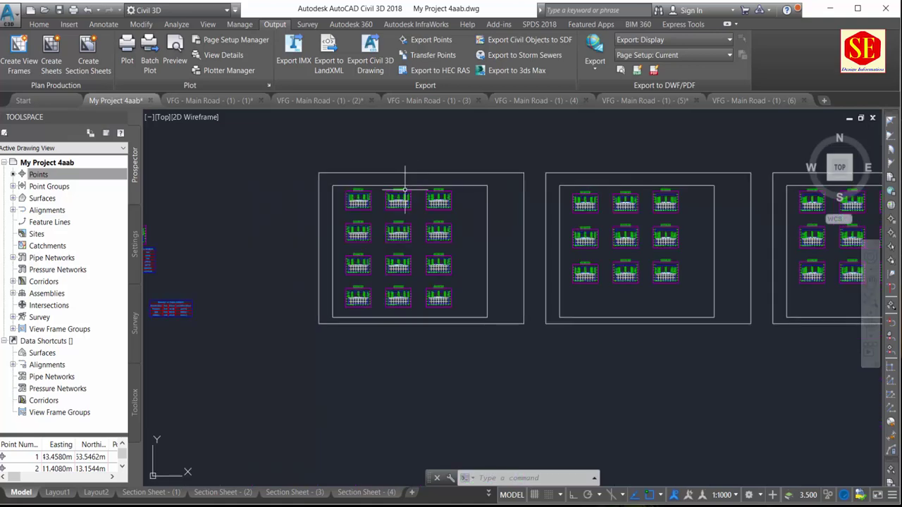
pyautogui.scroll(4, 408, 221)
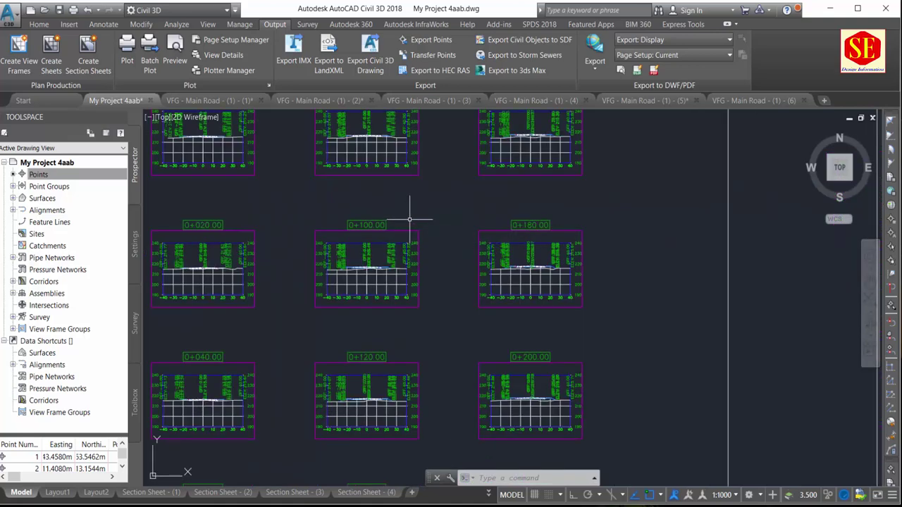
pyautogui.scroll(-5, 409, 219)
pyautogui.scroll(-5, 420, 205)
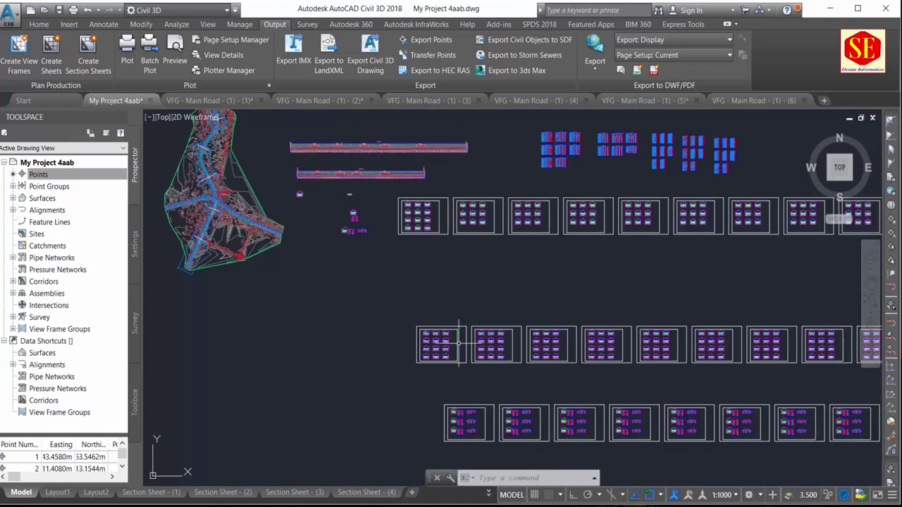
pyautogui.moveTo(459, 344); pyautogui.dragTo(402, 263, button='middle')
pyautogui.scroll(6, 332, 171)
pyautogui.scroll(-5, 332, 172)
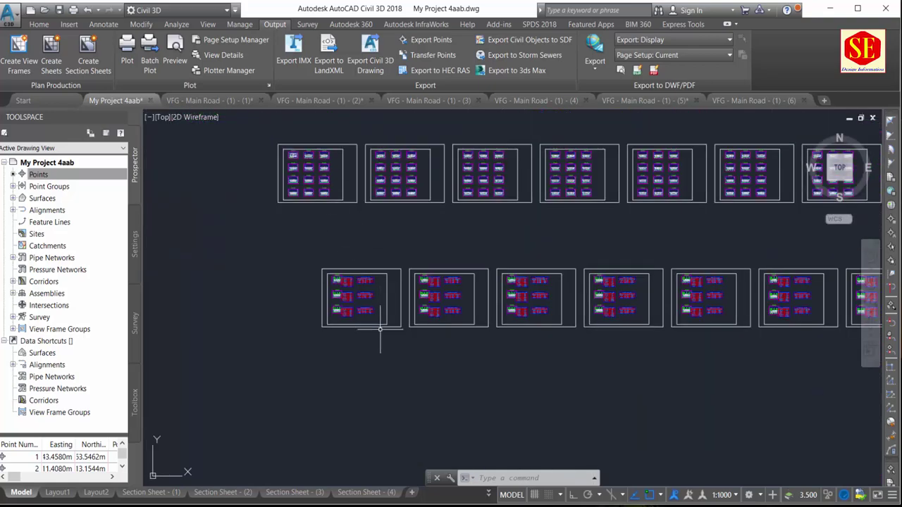
pyautogui.scroll(4, 379, 329)
pyautogui.scroll(-2, 333, 289)
pyautogui.scroll(-3, 383, 317)
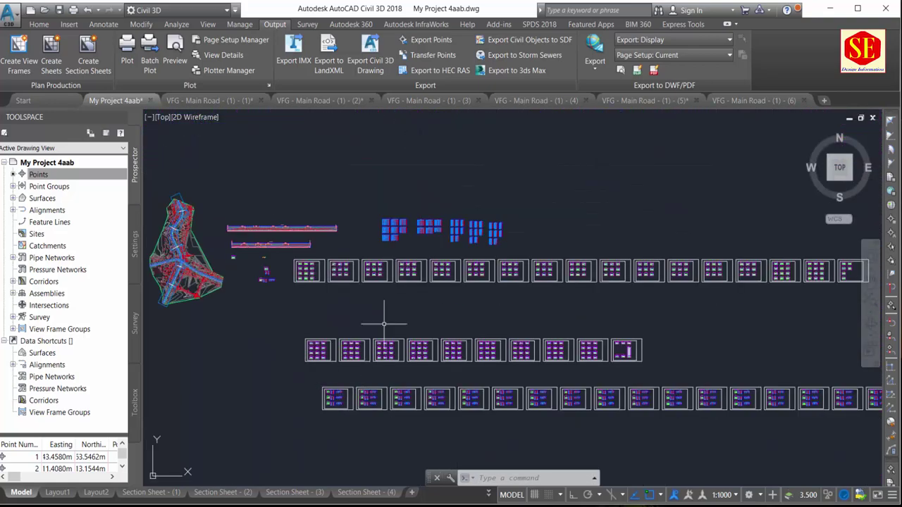
pyautogui.scroll(3, 382, 218)
pyautogui.scroll(2, 382, 218)
pyautogui.scroll(1, 396, 151)
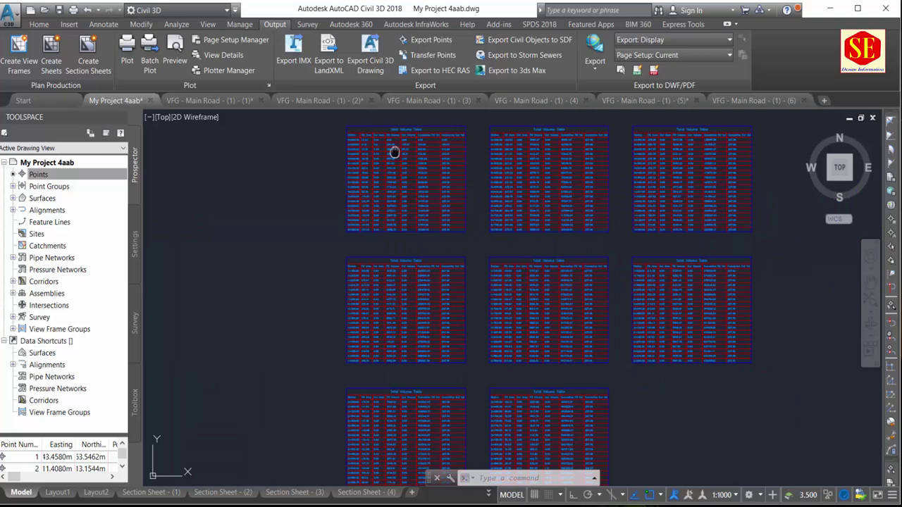
pyautogui.scroll(3, 397, 151)
pyautogui.scroll(2, 402, 201)
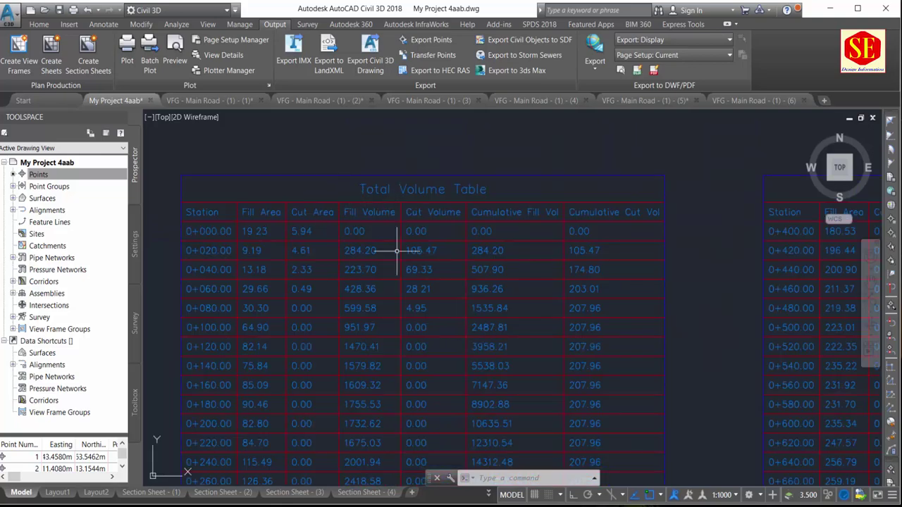
pyautogui.scroll(-4, 365, 206)
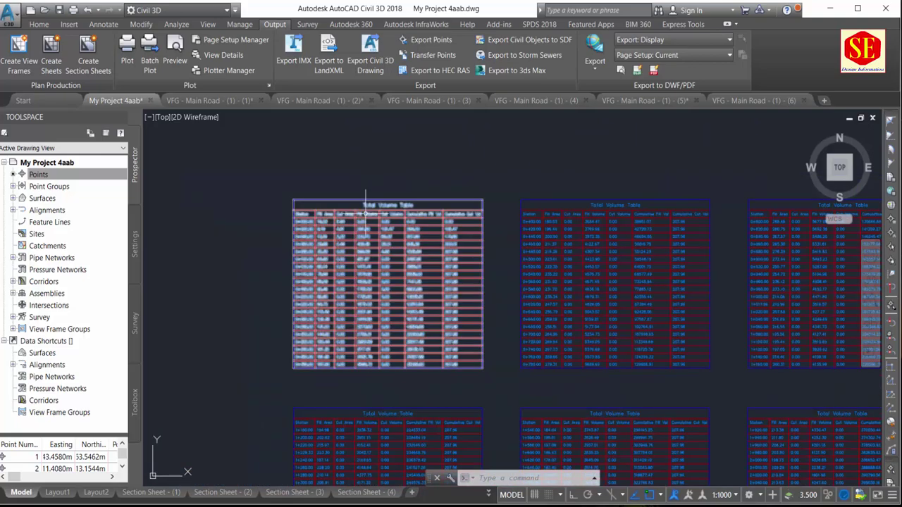
pyautogui.scroll(-3, 493, 211)
pyautogui.scroll(-1, 458, 211)
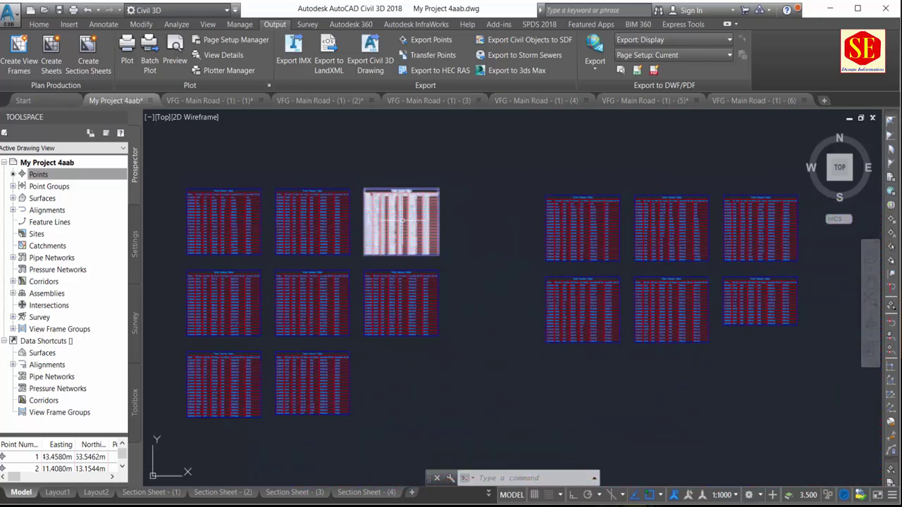
pyautogui.moveTo(401, 222); pyautogui.dragTo(359, 237, button='middle')
pyautogui.scroll(3, 358, 238)
pyautogui.moveTo(527, 226); pyautogui.dragTo(496, 255, button='middle')
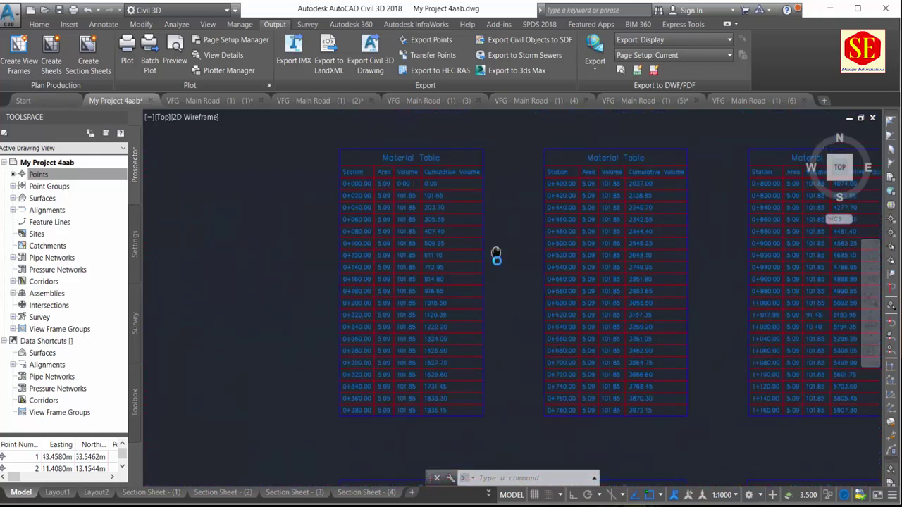
pyautogui.scroll(5, 417, 208)
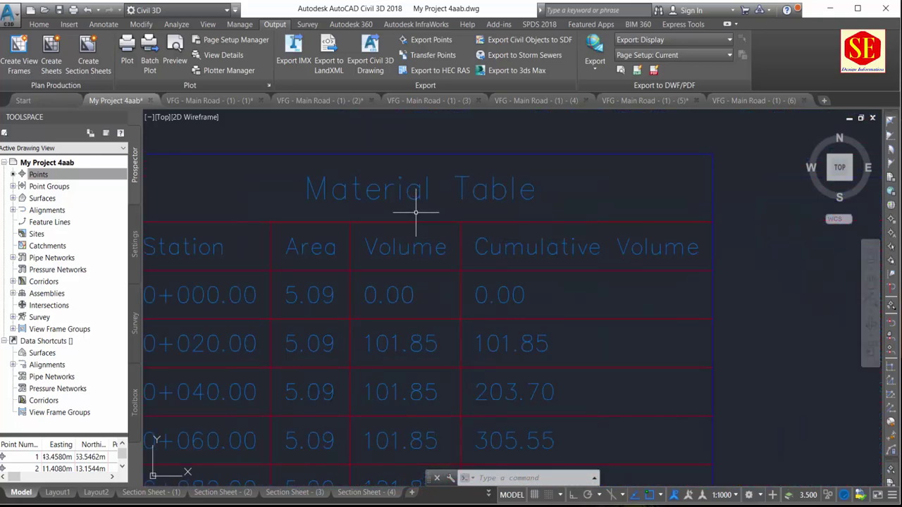
pyautogui.scroll(-2, 415, 211)
pyautogui.scroll(-2, 383, 191)
pyautogui.scroll(-2, 539, 201)
pyautogui.scroll(2, 548, 209)
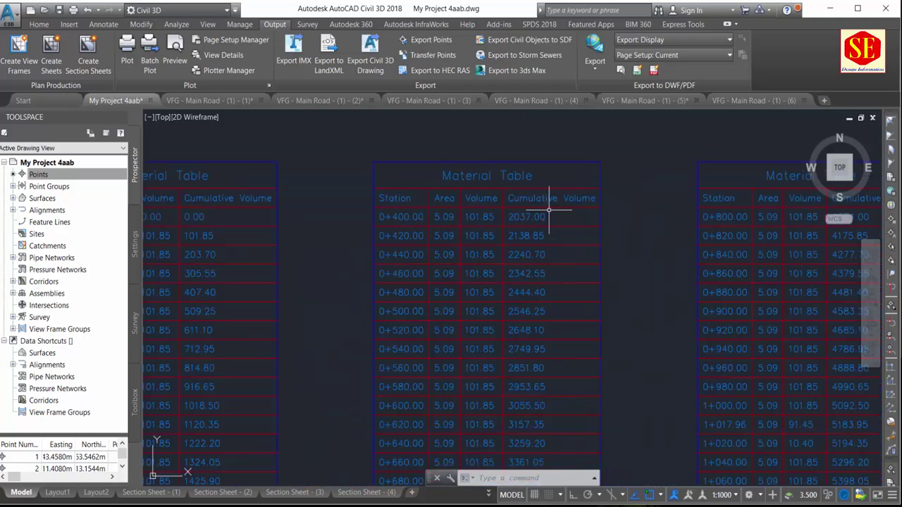
pyautogui.scroll(-3, 549, 209)
pyautogui.scroll(1, 567, 228)
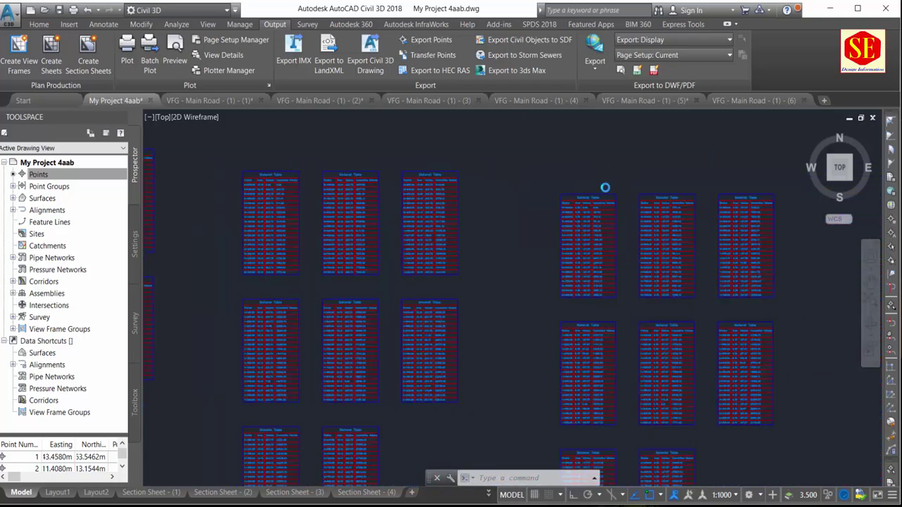
pyautogui.scroll(4, 604, 188)
pyautogui.scroll(-5, 573, 150)
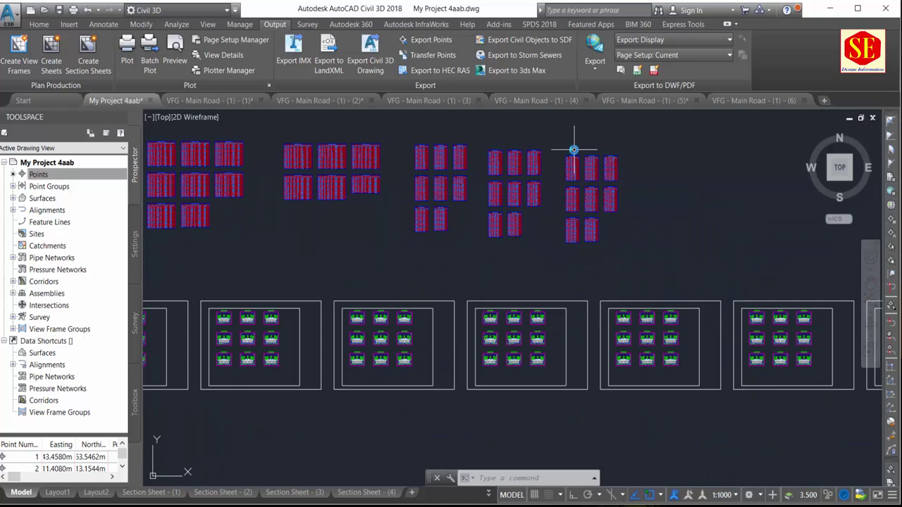
pyautogui.scroll(-5, 573, 150)
pyautogui.scroll(5, 492, 319)
pyautogui.scroll(3, 493, 296)
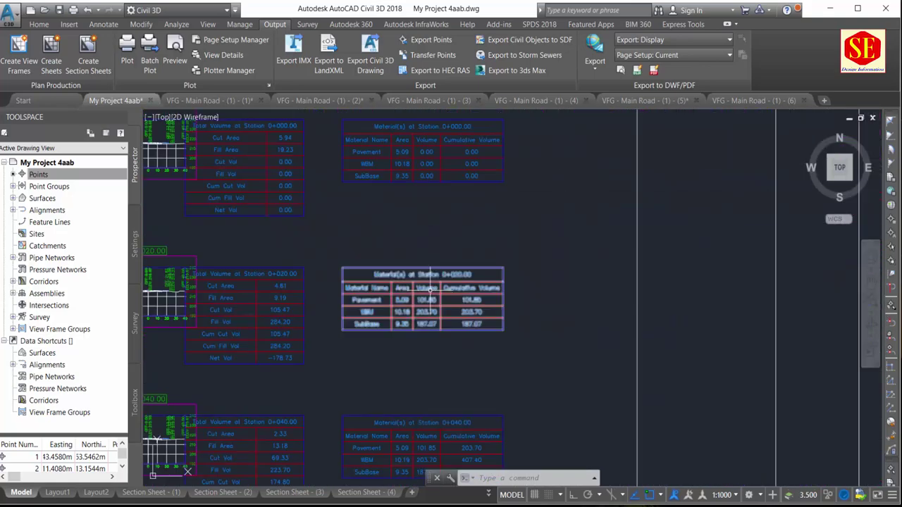
pyautogui.scroll(-1, 519, 291)
pyautogui.scroll(1, 234, 220)
pyautogui.scroll(3, 235, 219)
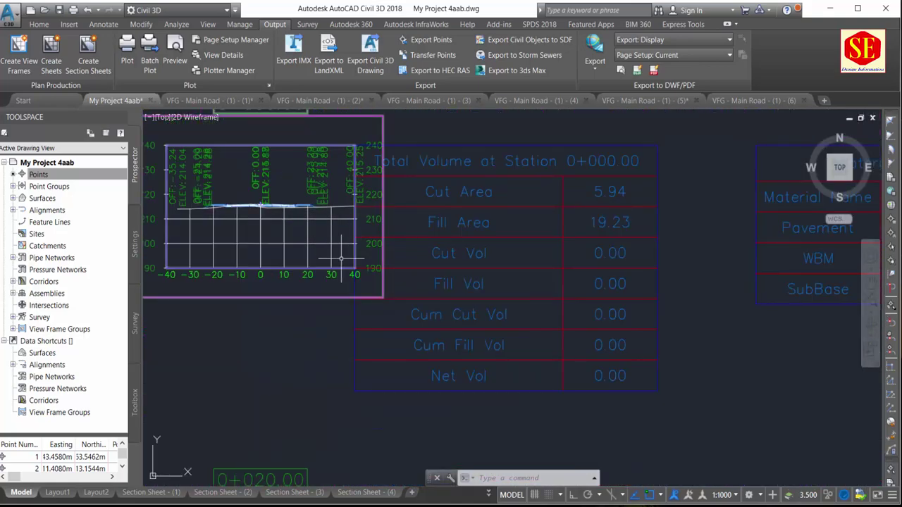
pyautogui.scroll(-3, 341, 258)
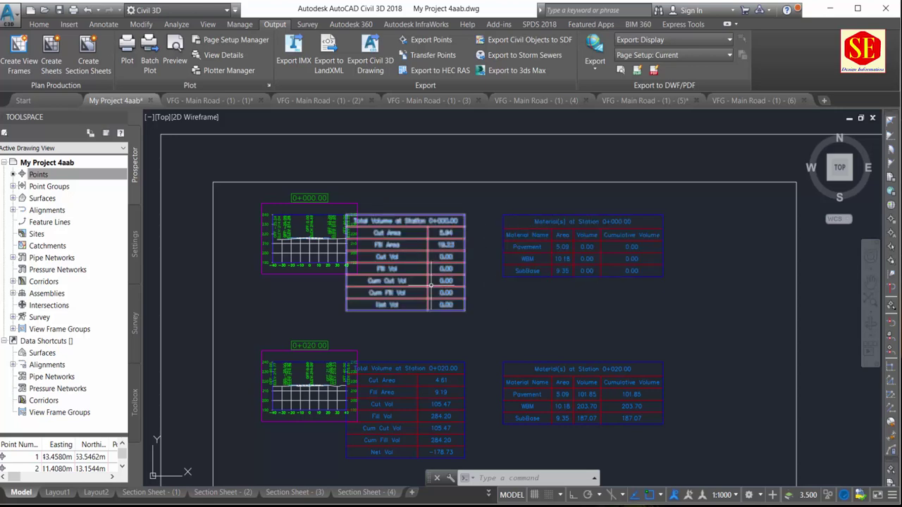
pyautogui.scroll(4, 664, 258)
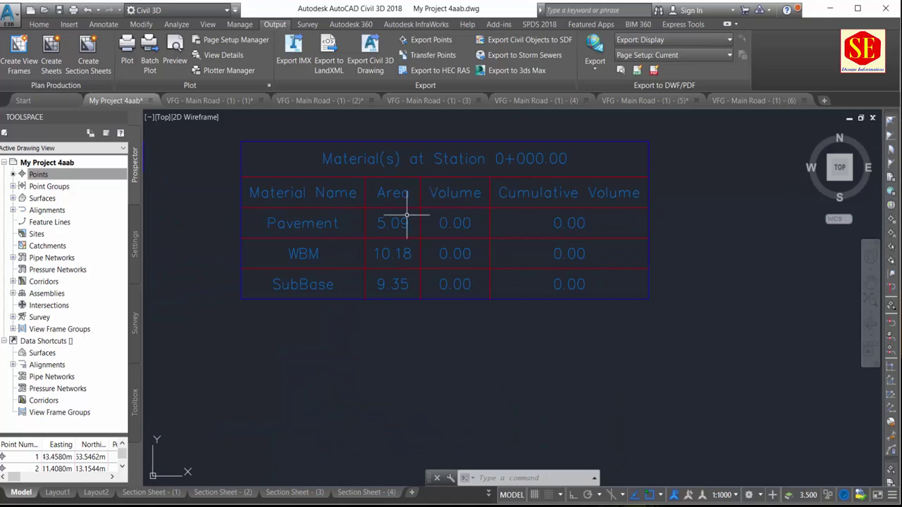
pyautogui.scroll(-6, 459, 221)
pyautogui.scroll(3, 472, 310)
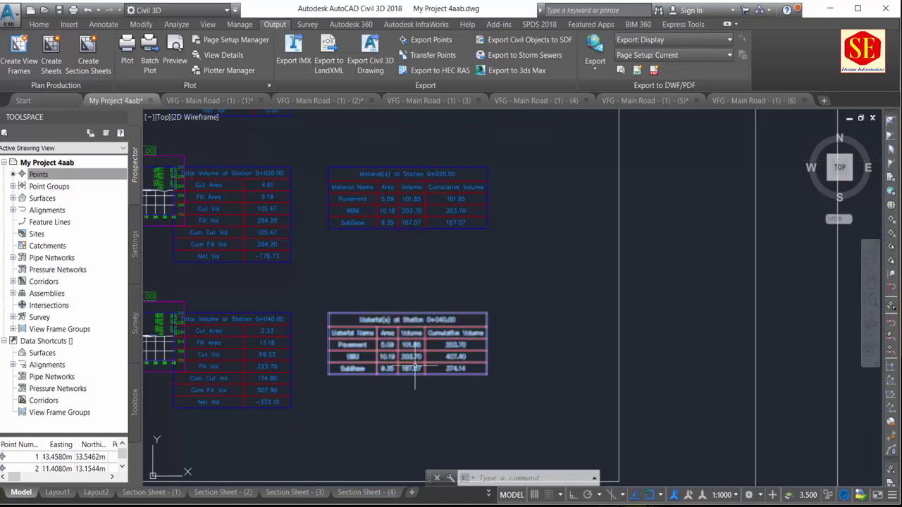
pyautogui.scroll(-2, 471, 311)
pyautogui.scroll(-2, 479, 313)
pyautogui.scroll(-1, 496, 315)
pyautogui.scroll(3, 497, 315)
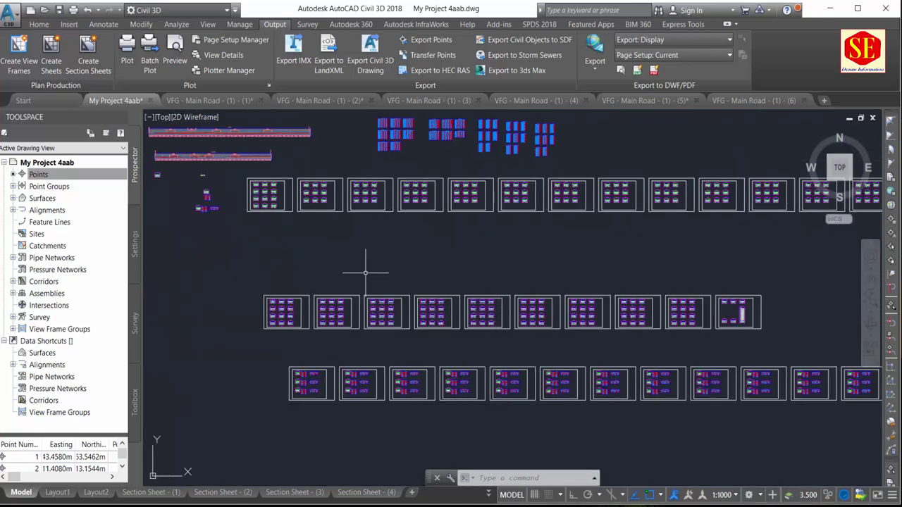
pyautogui.moveTo(308, 261); pyautogui.dragTo(483, 315, button='middle')
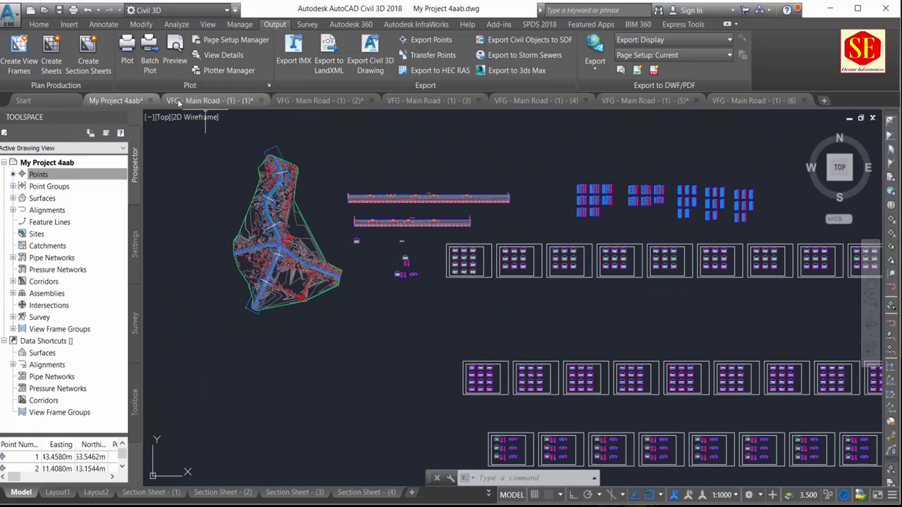
pyautogui.click(211, 100)
pyautogui.click(323, 100)
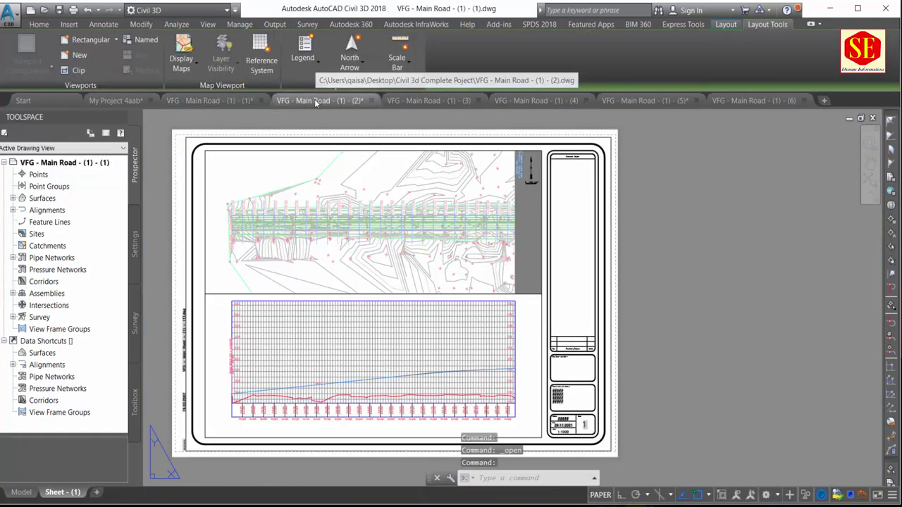
pyautogui.click(406, 102)
pyautogui.moveTo(536, 101)
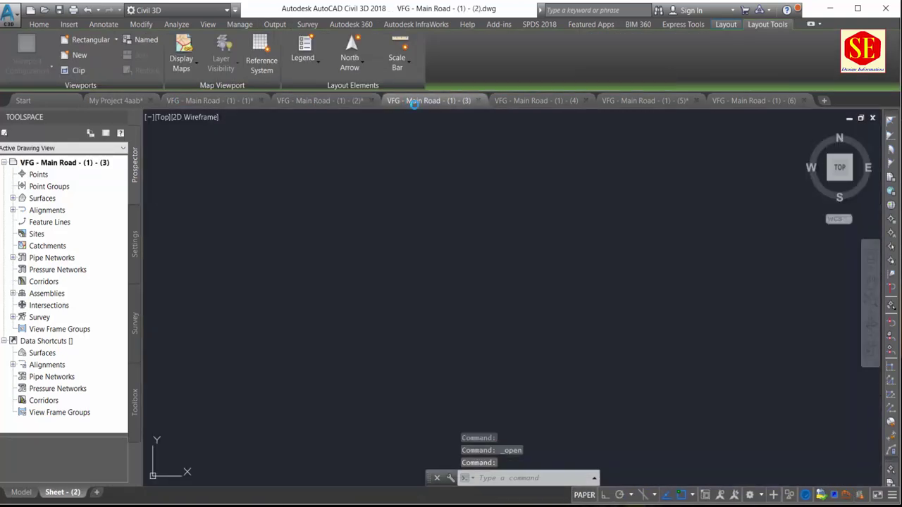
pyautogui.click(529, 101)
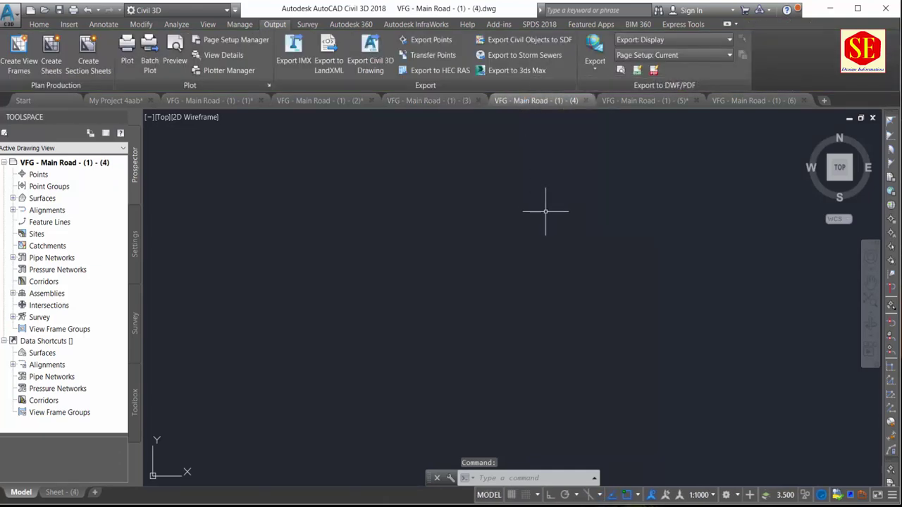
pyautogui.click(319, 100)
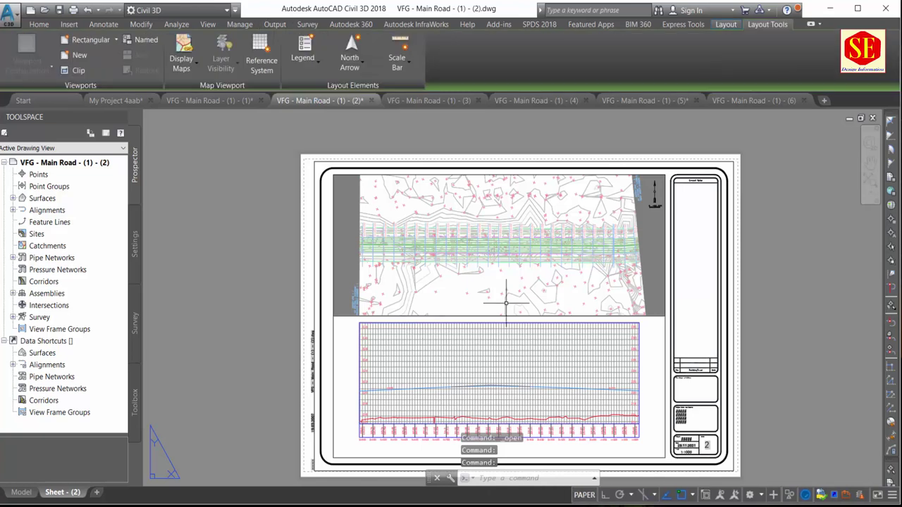
pyautogui.click(21, 493)
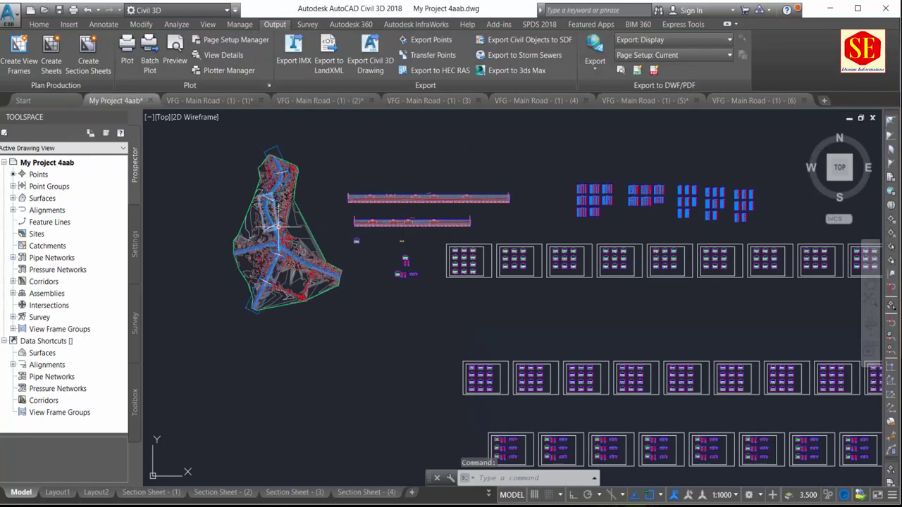
# Zoom and pan across the corridor site plan and sheet layouts in model space.
pyautogui.scroll(4, 278, 226)
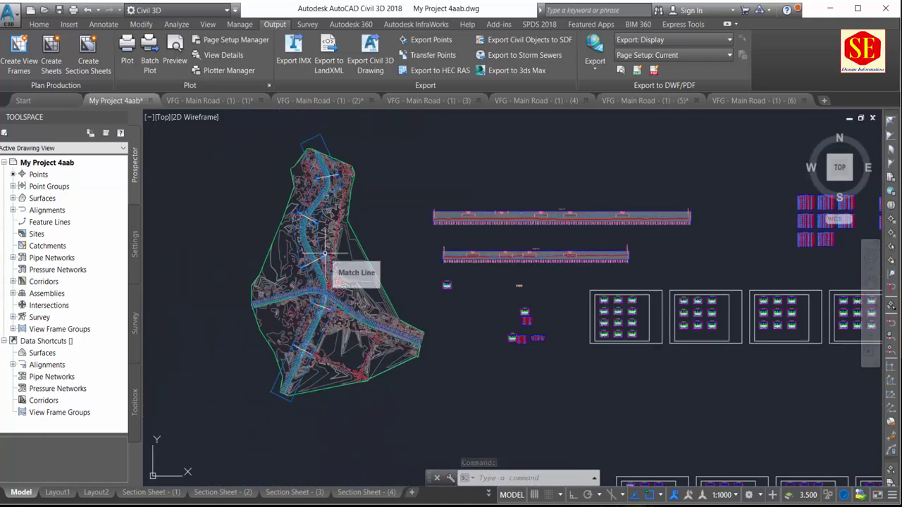
pyautogui.scroll(2, 324, 235)
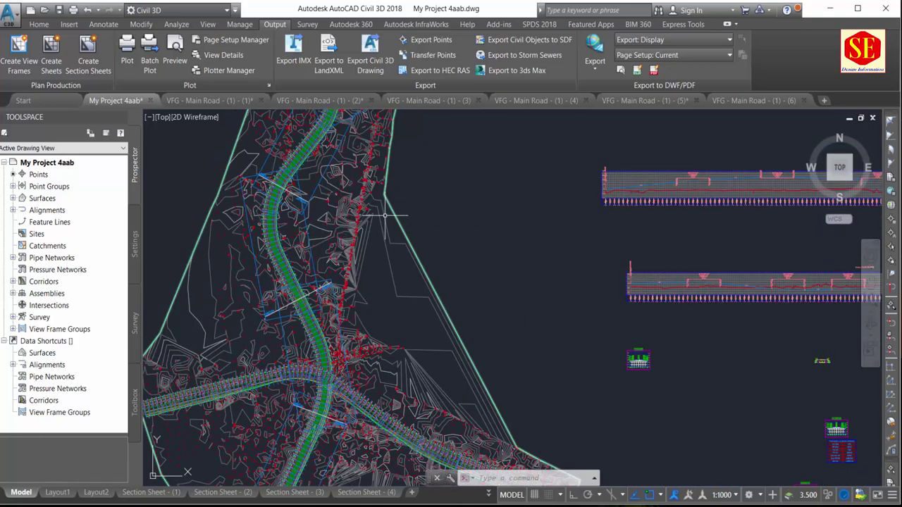
pyautogui.scroll(-2, 384, 214)
pyautogui.scroll(-2, 385, 214)
pyautogui.scroll(-1, 385, 215)
pyautogui.scroll(-1, 401, 258)
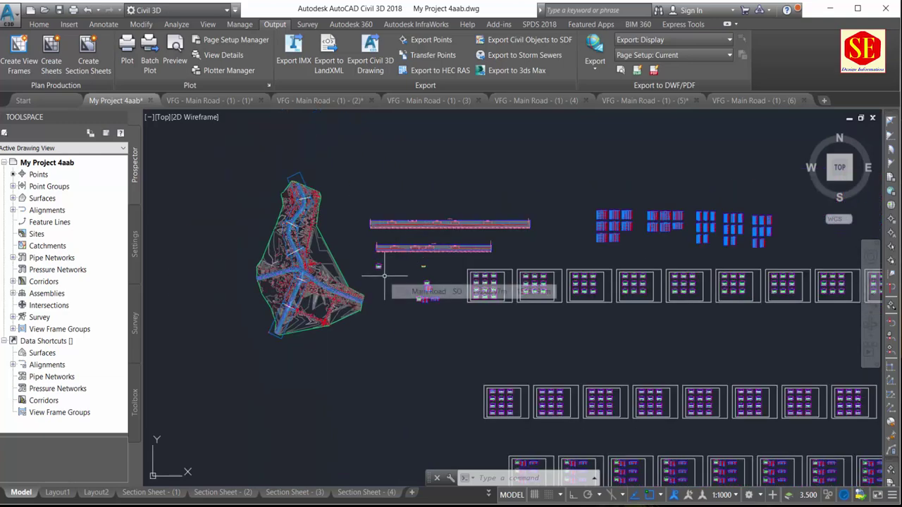
pyautogui.scroll(-1, 397, 268)
pyautogui.scroll(-1, 422, 225)
pyautogui.scroll(5, 562, 245)
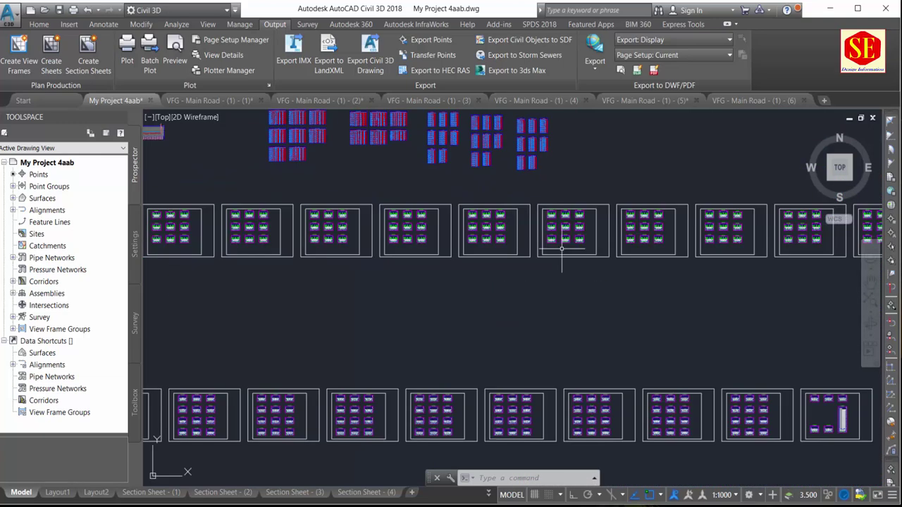
pyautogui.scroll(-3, 563, 247)
pyautogui.moveTo(274, 167); pyautogui.dragTo(310, 167, button='middle')
pyautogui.scroll(4, 310, 167)
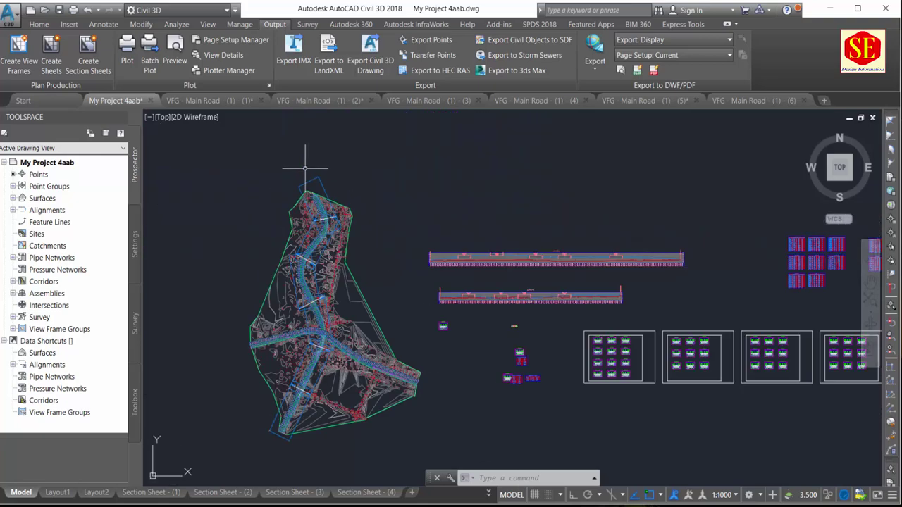
pyautogui.scroll(3, 336, 364)
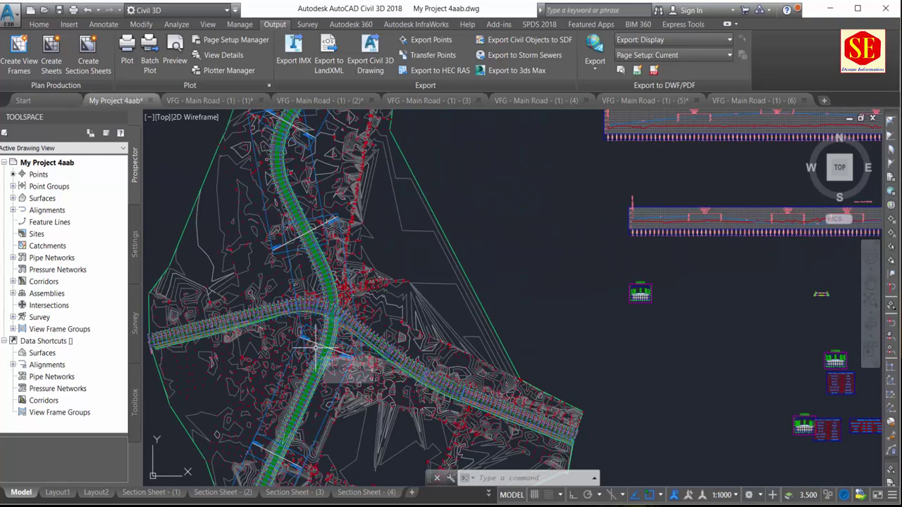
pyautogui.scroll(2, 316, 347)
pyautogui.scroll(-5, 358, 281)
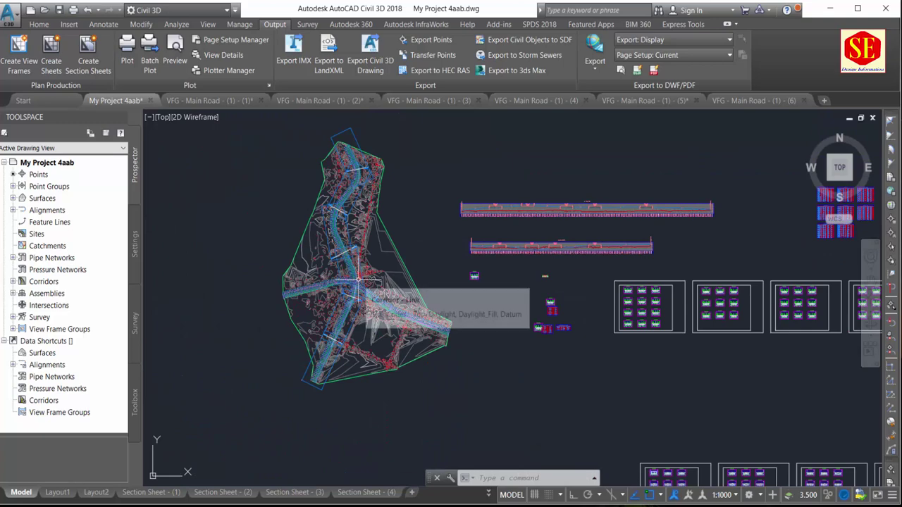
pyautogui.scroll(2, 352, 249)
pyautogui.scroll(-2, 564, 281)
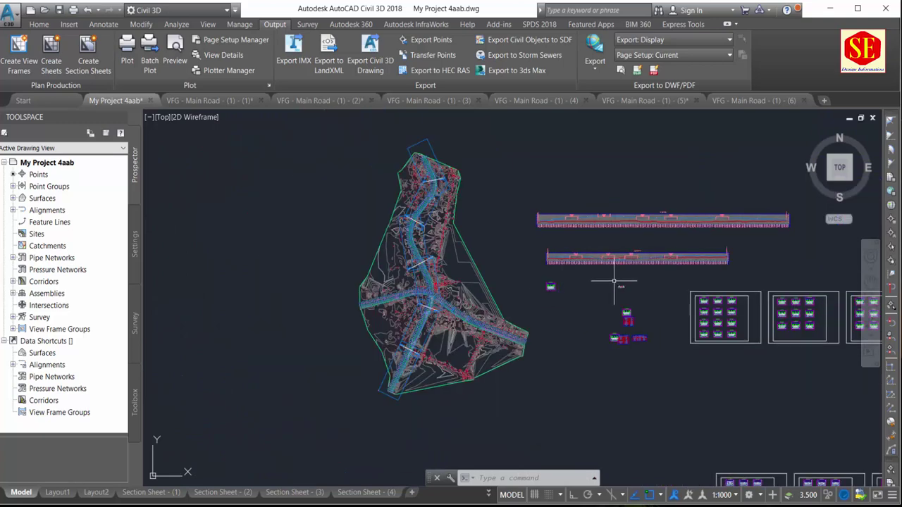
pyautogui.scroll(-2, 613, 281)
pyautogui.scroll(-2, 451, 246)
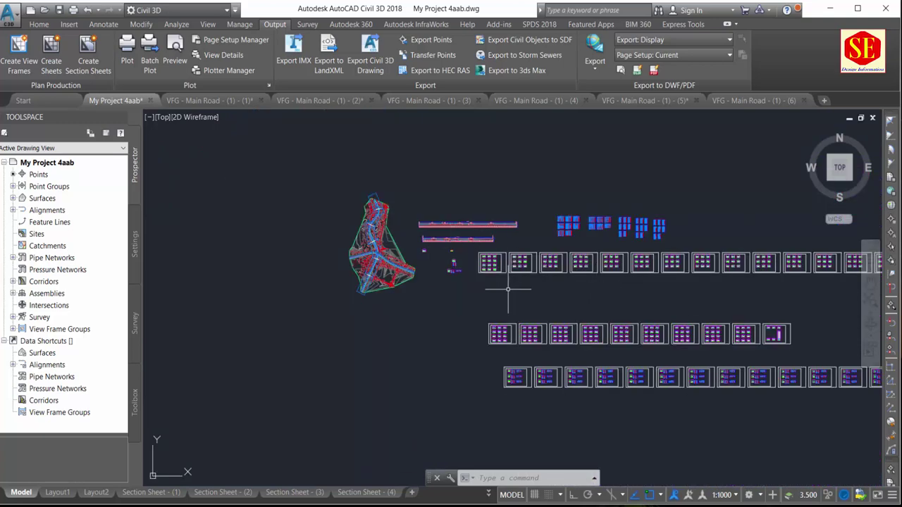
pyautogui.scroll(-2, 493, 296)
pyautogui.scroll(2, 558, 238)
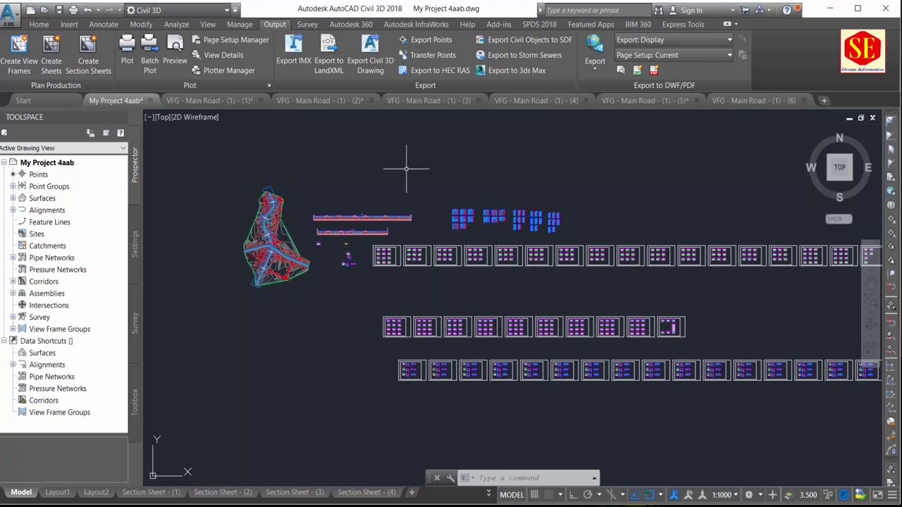
pyautogui.scroll(4, 277, 229)
pyautogui.scroll(1, 345, 141)
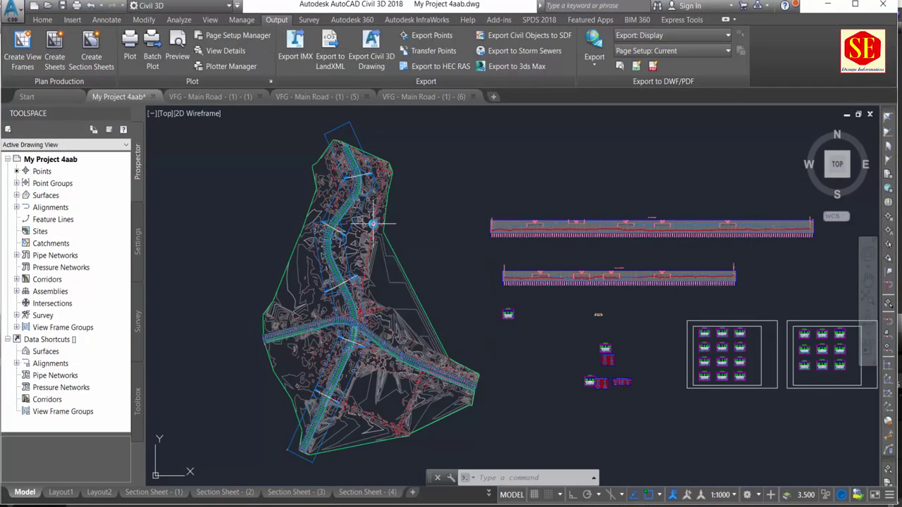
pyautogui.scroll(-4, 373, 224)
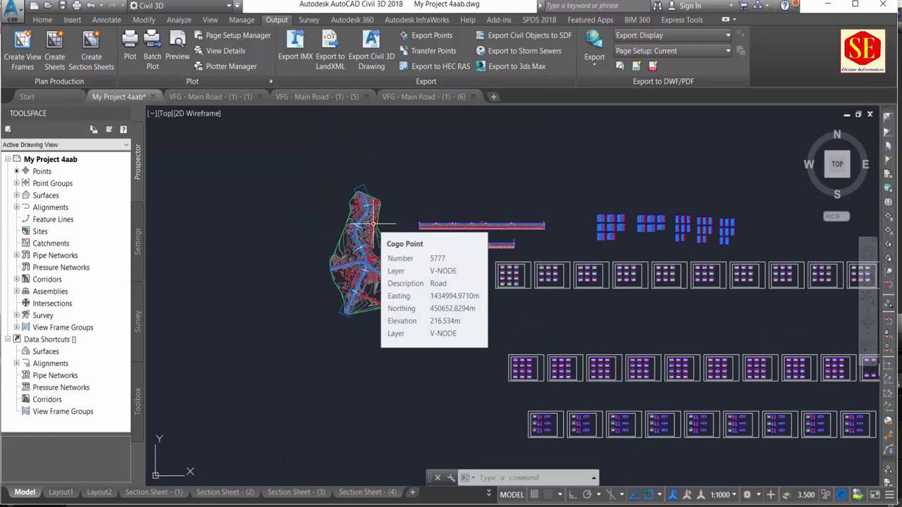
pyautogui.scroll(3, 384, 228)
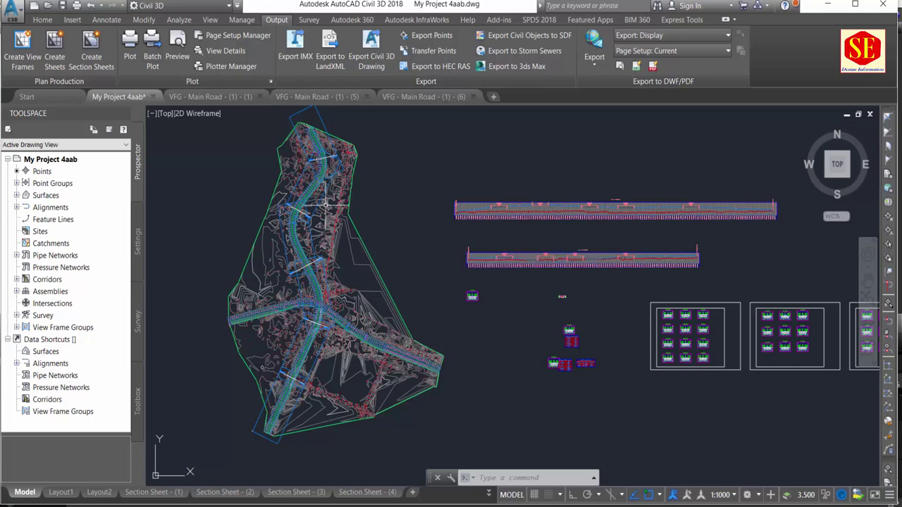
pyautogui.scroll(3, 316, 202)
pyautogui.scroll(-3, 416, 233)
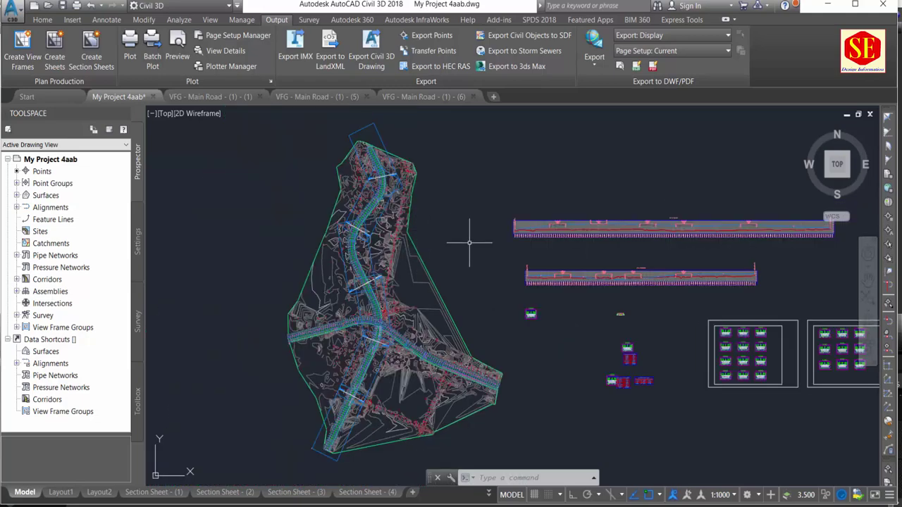
pyautogui.moveTo(592, 266); pyautogui.dragTo(495, 266, button='middle')
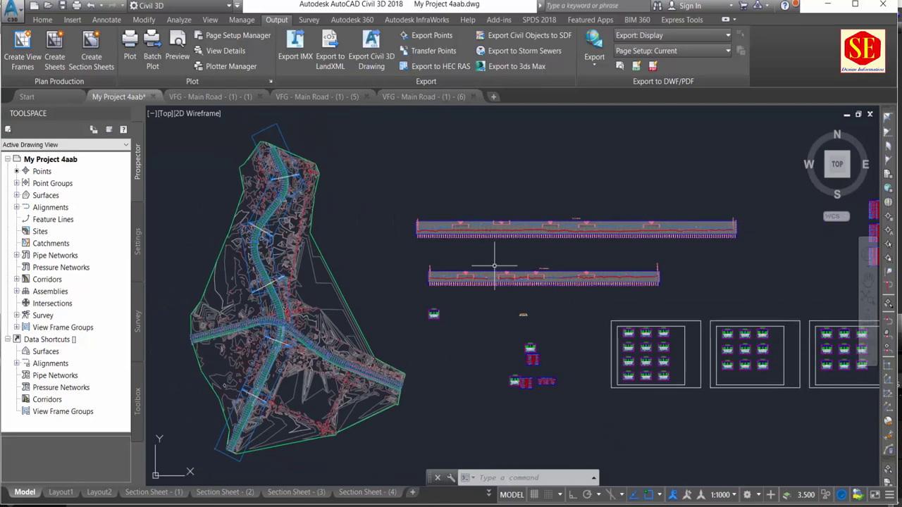
pyautogui.scroll(-2, 558, 275)
pyautogui.moveTo(654, 295); pyautogui.dragTo(517, 264, button='middle')
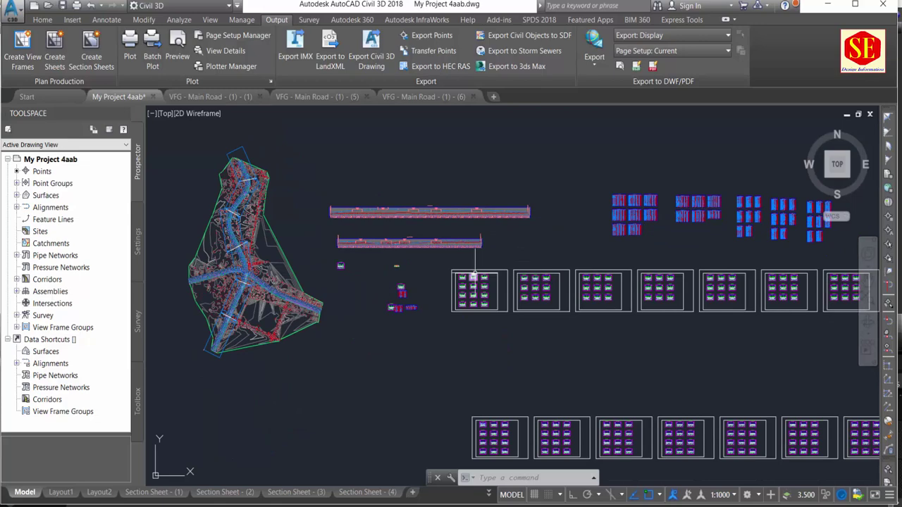
pyautogui.scroll(-4, 475, 273)
pyautogui.scroll(1, 632, 269)
pyautogui.scroll(2, 570, 272)
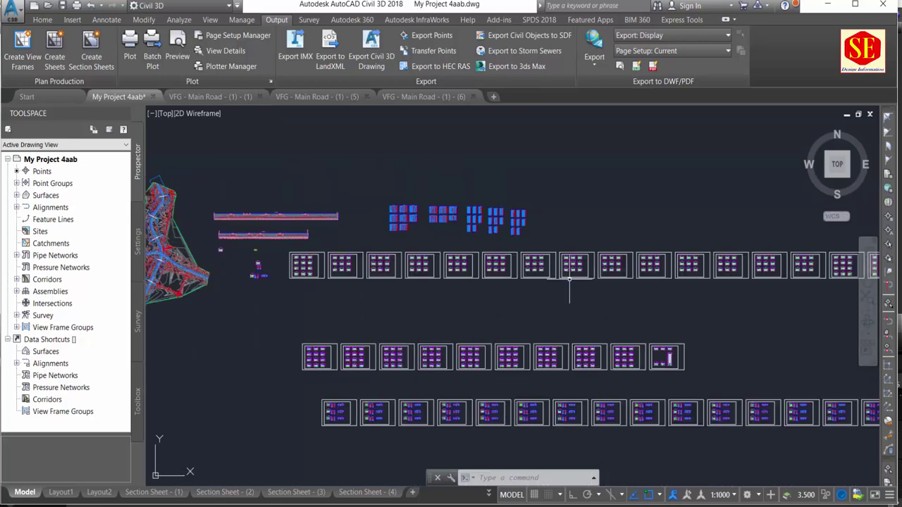
pyautogui.scroll(3, 472, 290)
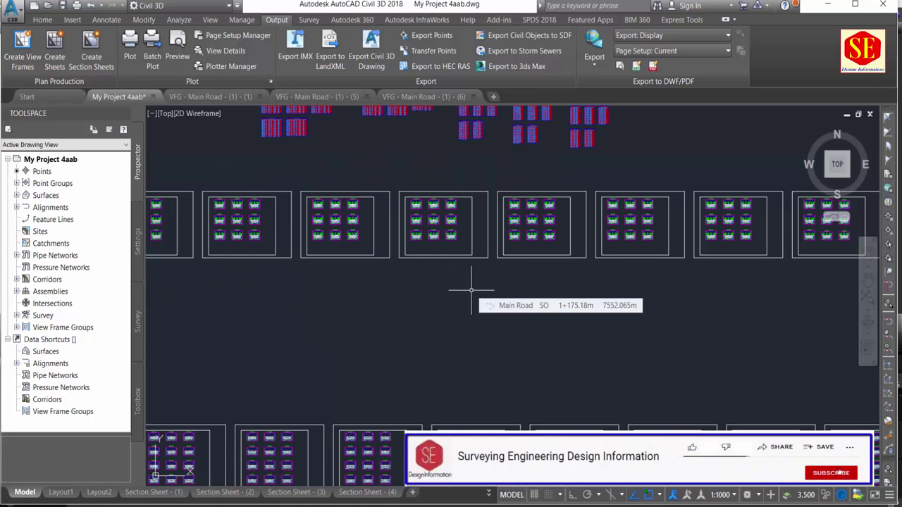
pyautogui.scroll(-4, 471, 291)
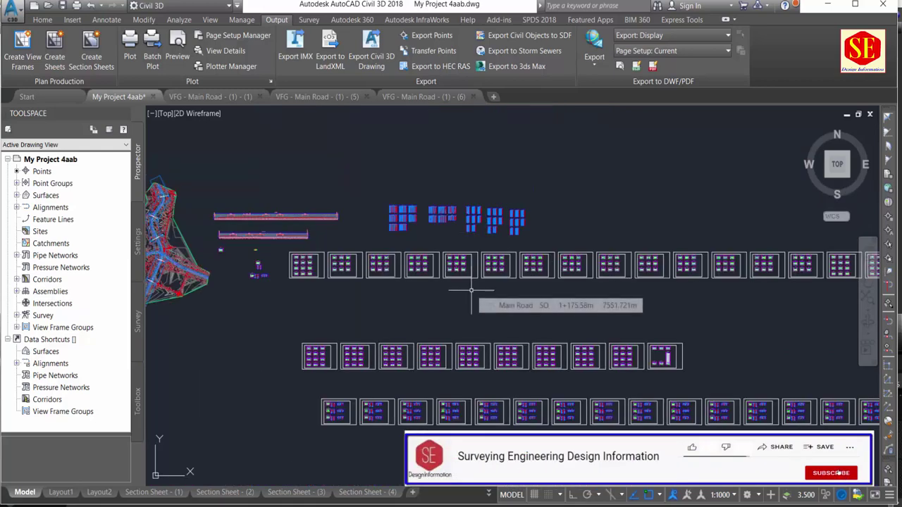
pyautogui.scroll(1, 278, 284)
pyautogui.scroll(1, 261, 248)
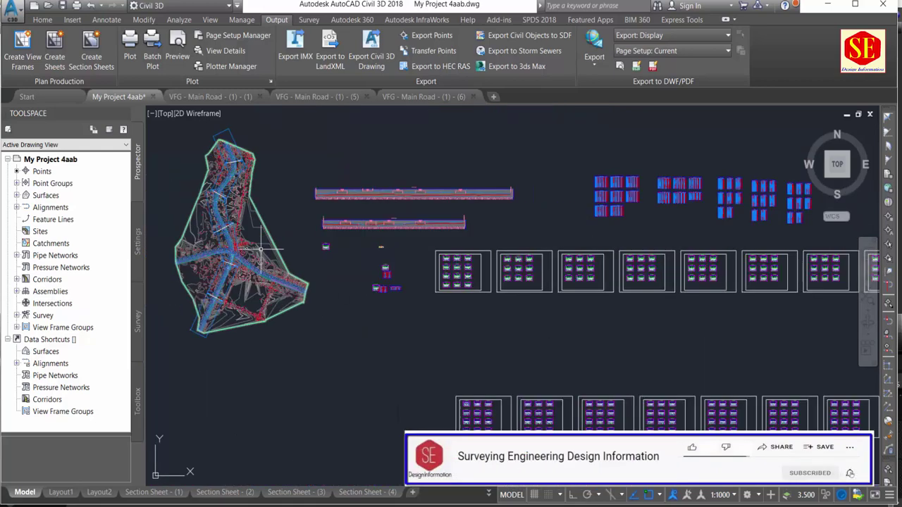